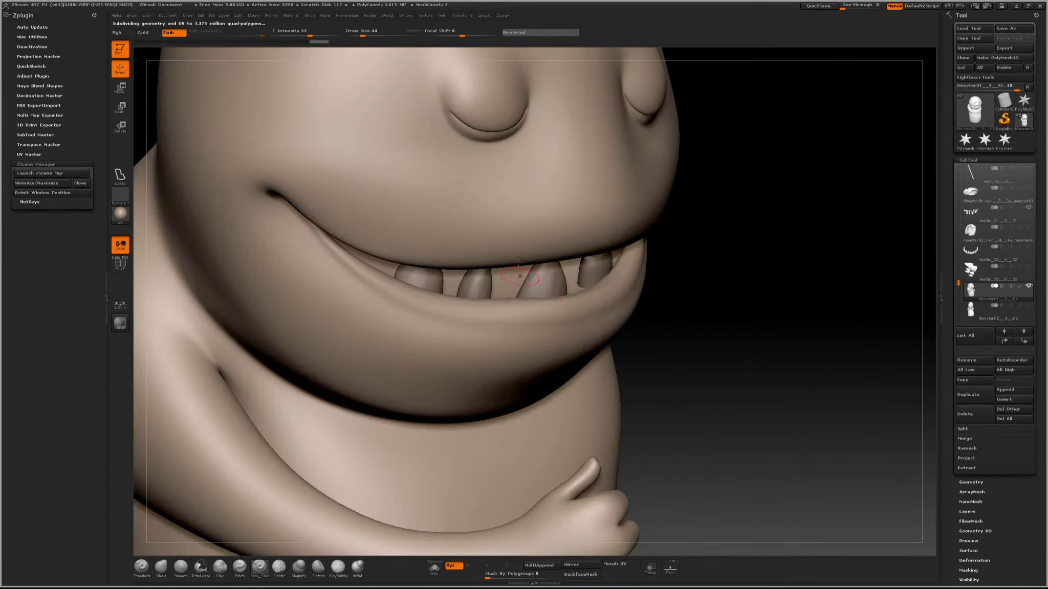
Resume sculpting and work around the monster's lips and teeth from side and front angles
key(q)
mouse_move(514, 303)
mouse_down()
mouse_move(308, 212)
mouse_move(281, 183)
mouse_move(362, 196)
mouse_up()
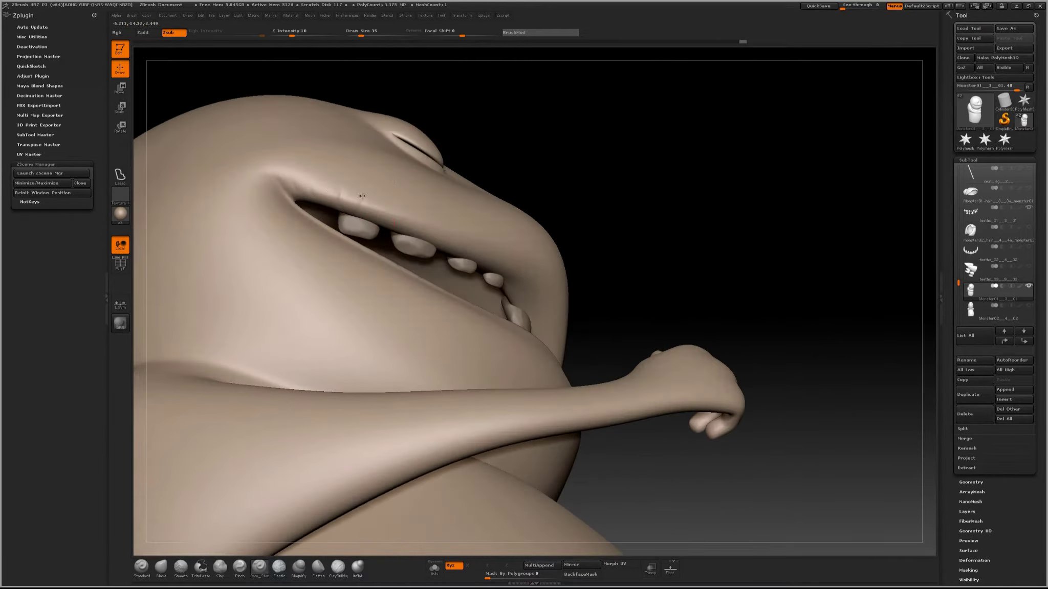
mouse_move(545, 259)
mouse_down()
mouse_move(601, 385)
mouse_move(661, 421)
mouse_move(627, 404)
mouse_move(522, 306)
mouse_move(546, 421)
mouse_up()
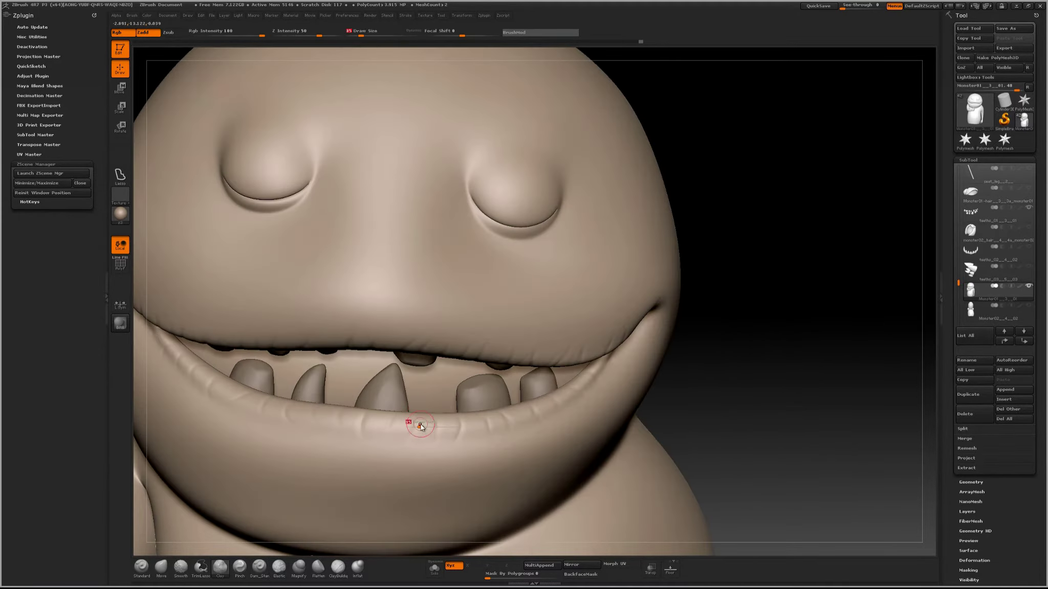
drag(569, 392, 457, 464)
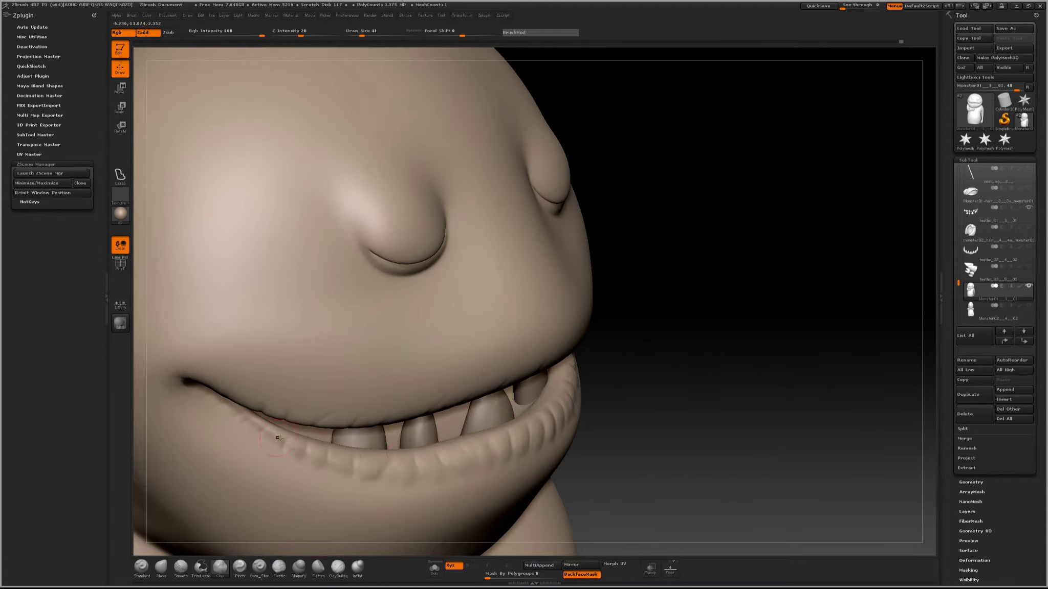
drag(278, 438, 271, 393)
mouse_move(349, 450)
mouse_down()
mouse_move(441, 421)
mouse_move(411, 424)
mouse_move(420, 376)
mouse_up()
mouse_move(450, 470)
mouse_down()
mouse_move(467, 327)
mouse_move(802, 161)
mouse_up()
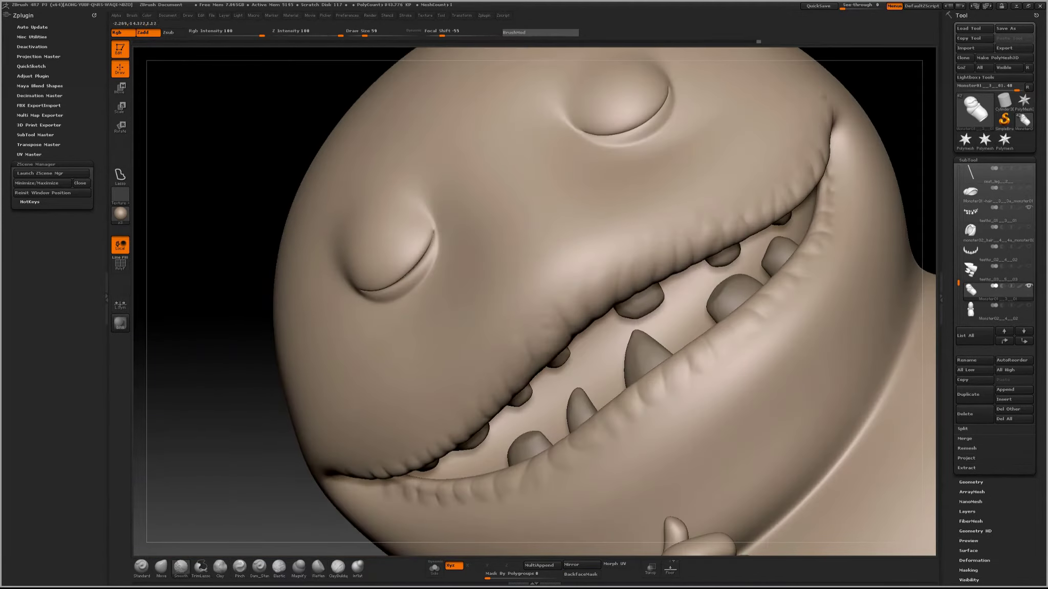
mouse_move(604, 388)
mouse_down()
mouse_move(650, 363)
mouse_move(698, 300)
mouse_move(360, 442)
mouse_move(450, 381)
mouse_up()
Switch to the Dam_Standard, then Magnify brush to ridge and wrinkle the lips
key(b)
key(d)
key(s)
key(b)
key(m)
key(a)
mouse_move(388, 429)
mouse_down()
mouse_move(611, 314)
mouse_move(750, 108)
mouse_move(806, 182)
mouse_up()
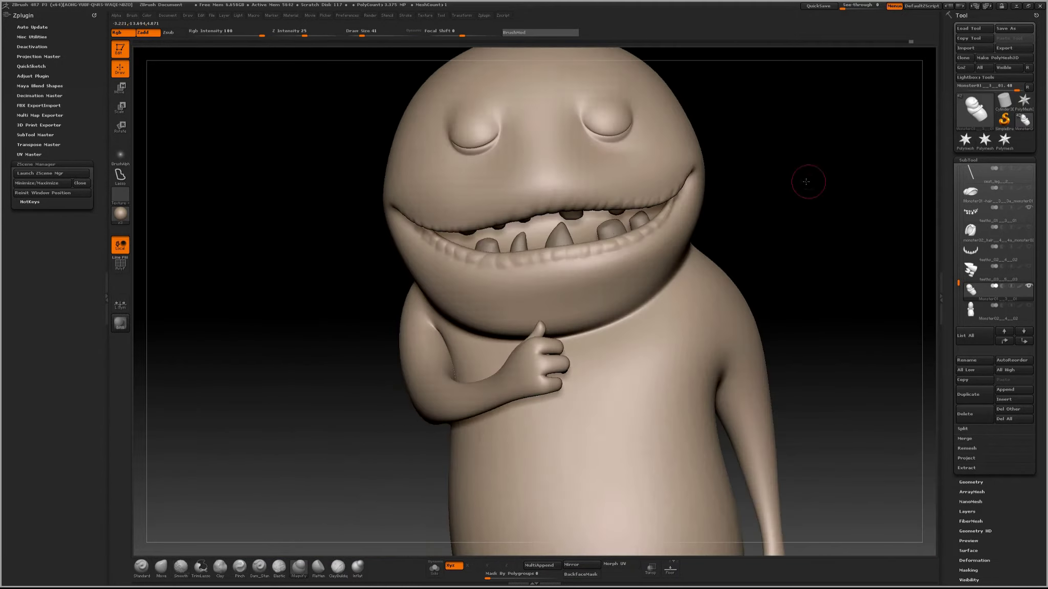
Create the first monster's normal map, then select Monster02 and orbit around its face
click(974, 439)
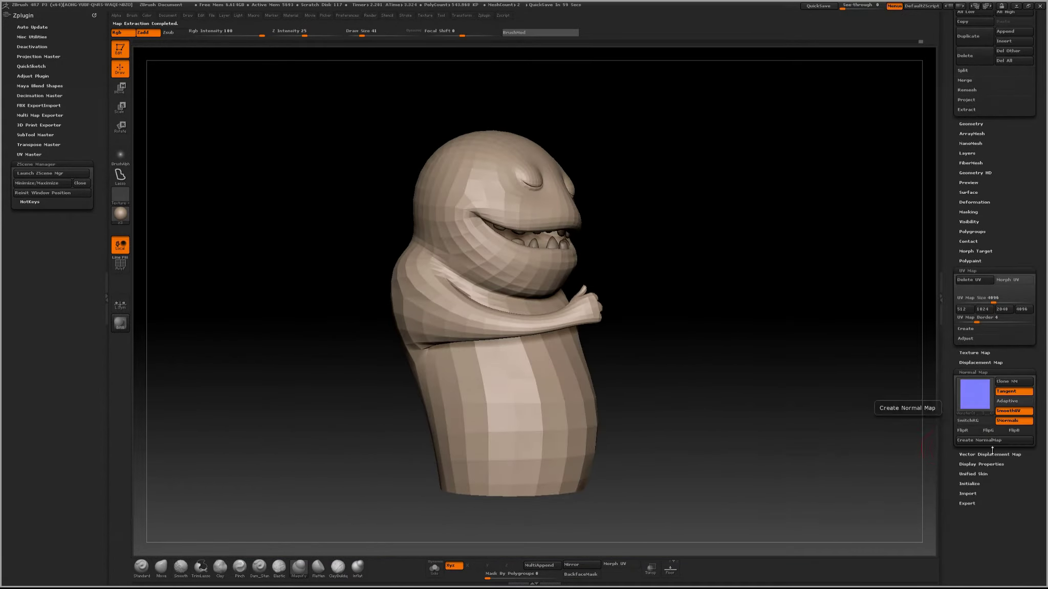
click(969, 292)
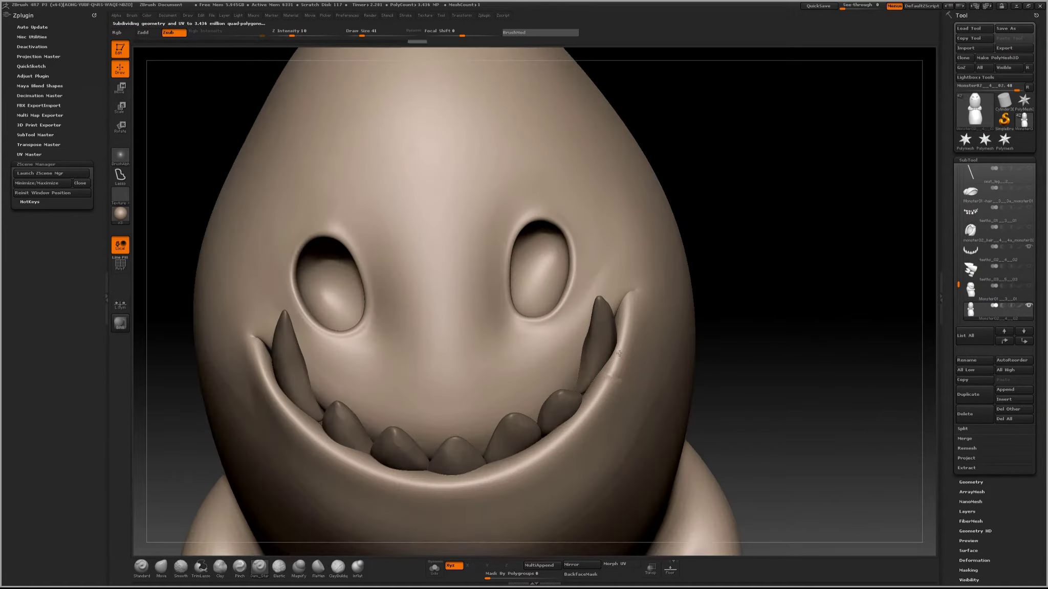
drag(619, 353, 423, 354)
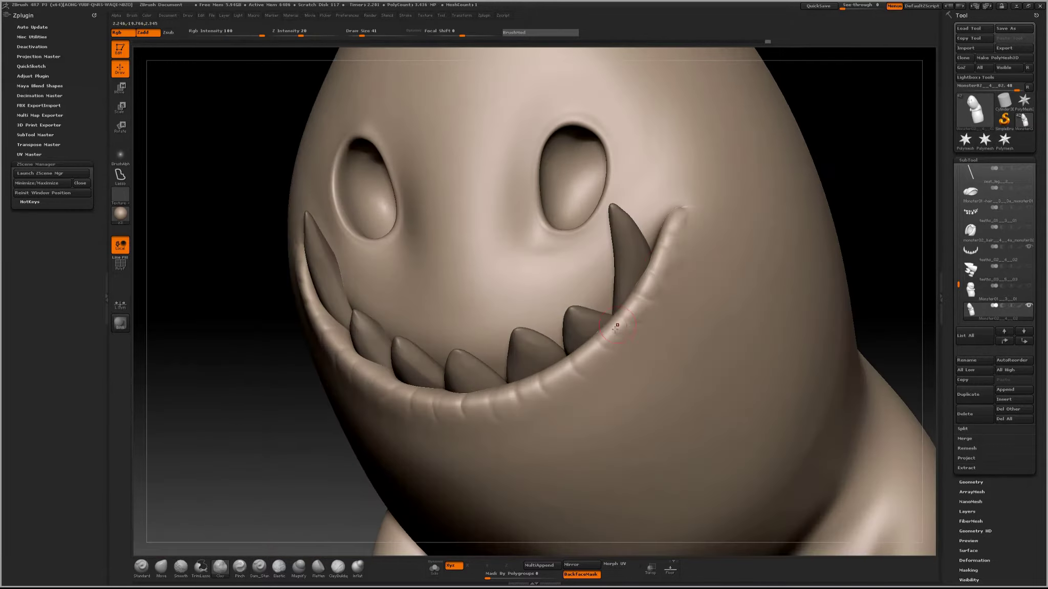
drag(617, 326, 784, 209)
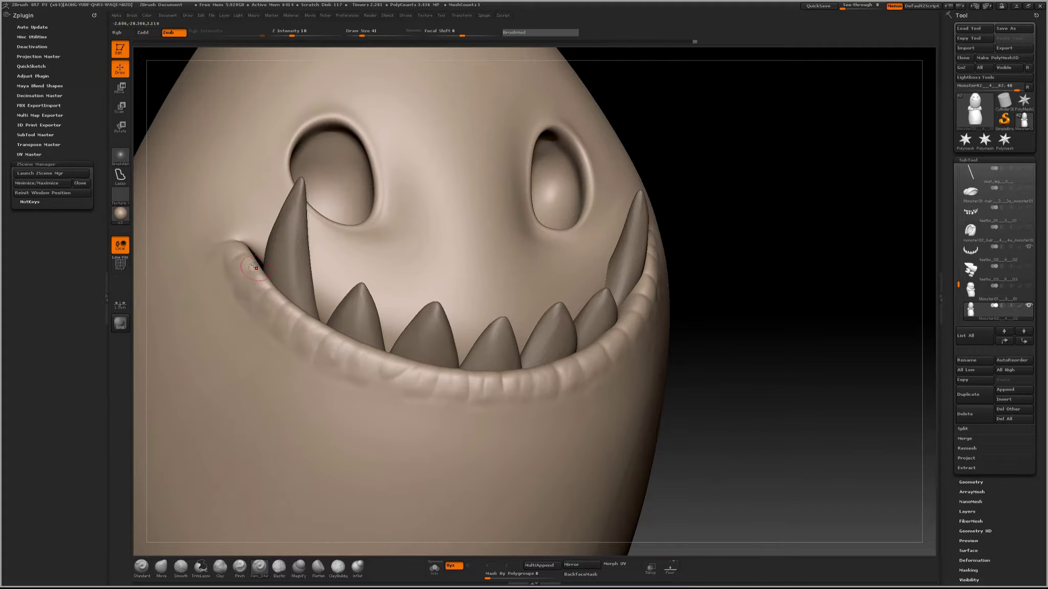
drag(254, 266, 646, 305)
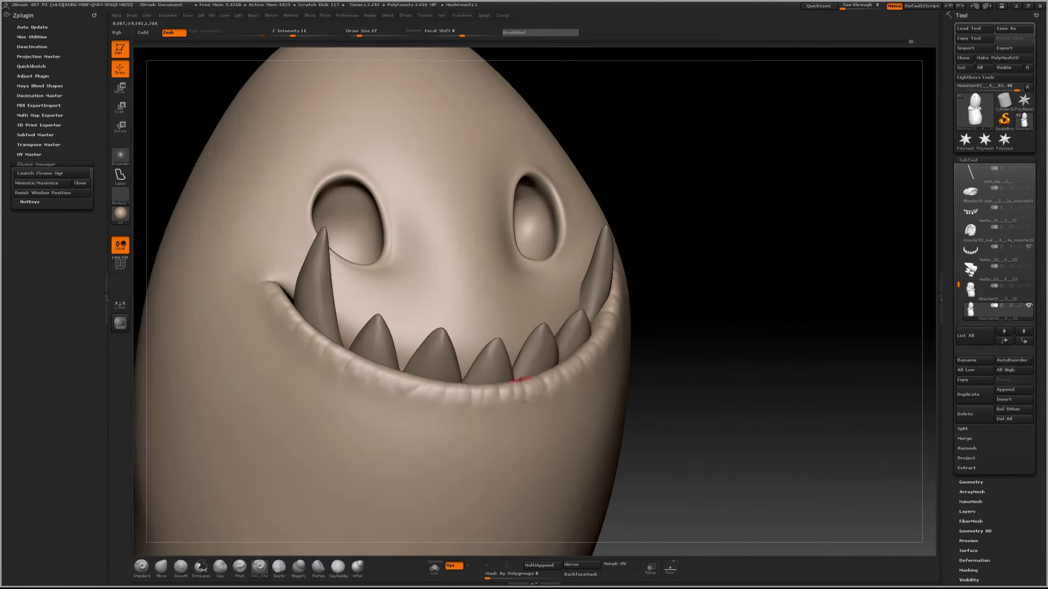
mouse_move(431, 382)
mouse_down()
mouse_move(305, 327)
mouse_move(646, 231)
mouse_up()
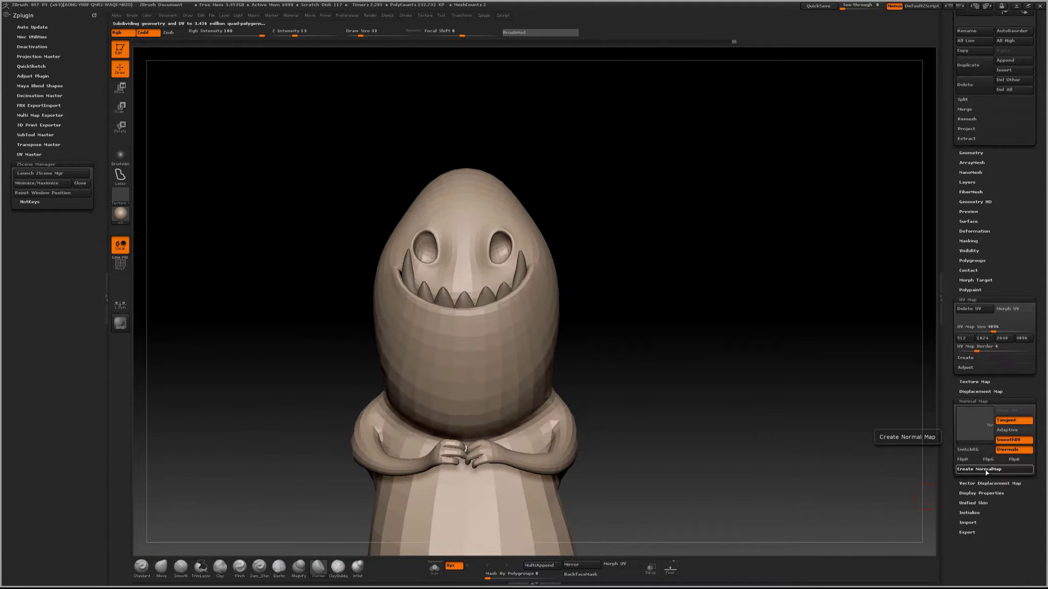
Open the Texture menu for the second monster
click(425, 16)
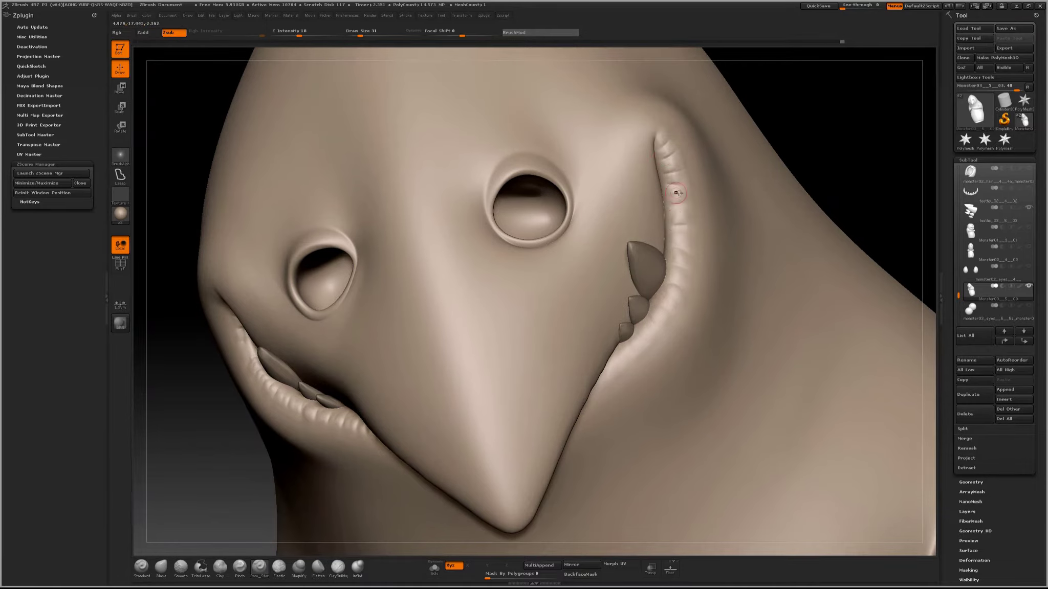
drag(673, 237, 664, 282)
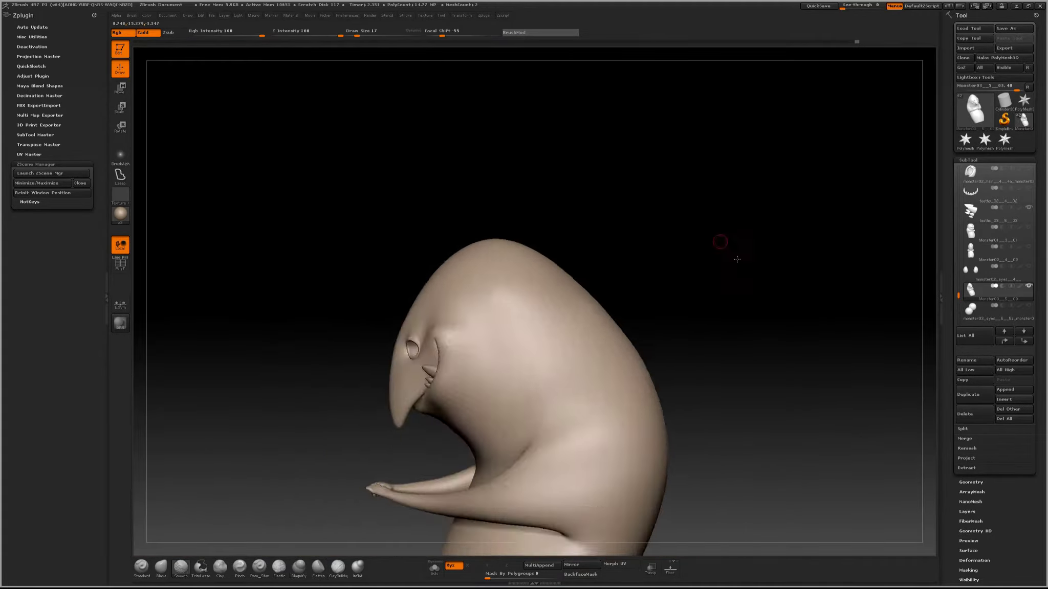
drag(720, 243, 696, 248)
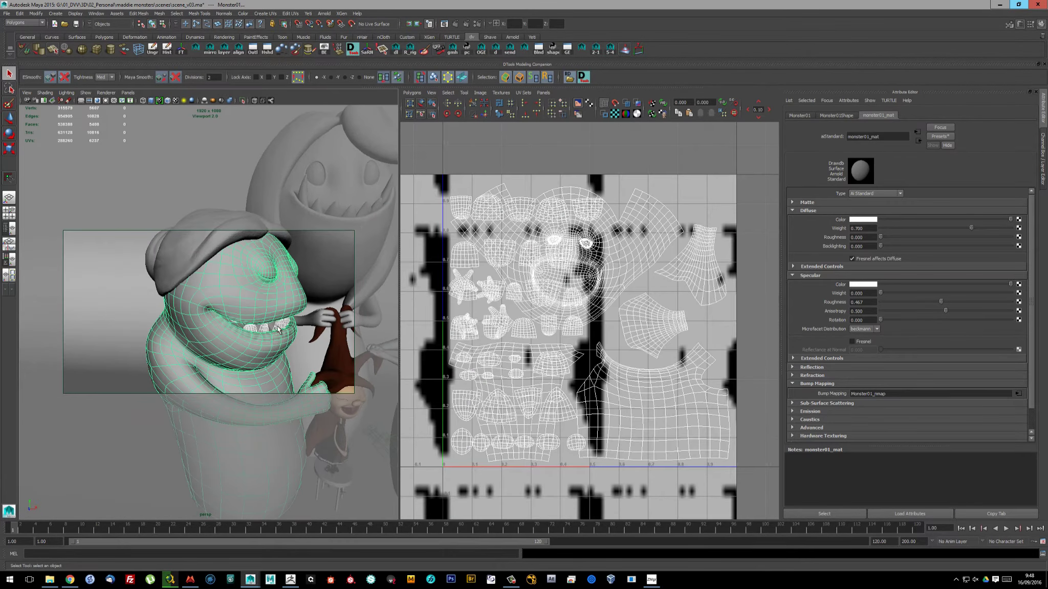
Select Monster01_tongue and export it as teeth_01_tongue.obj into the monster01 obj folder
alt+drag(233, 345, 272, 344)
click(273, 344)
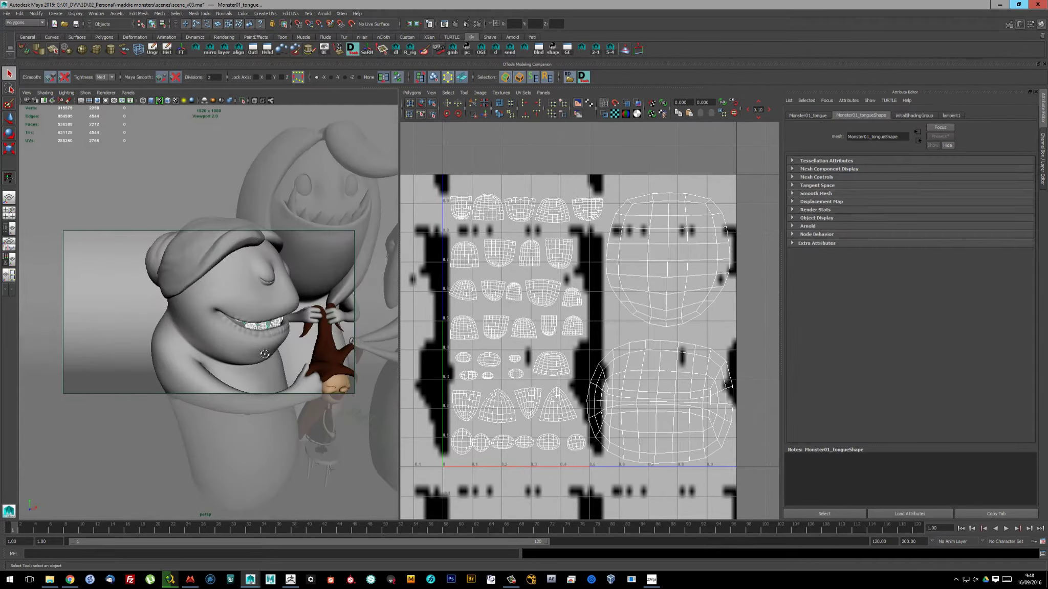
click(7, 13)
click(36, 132)
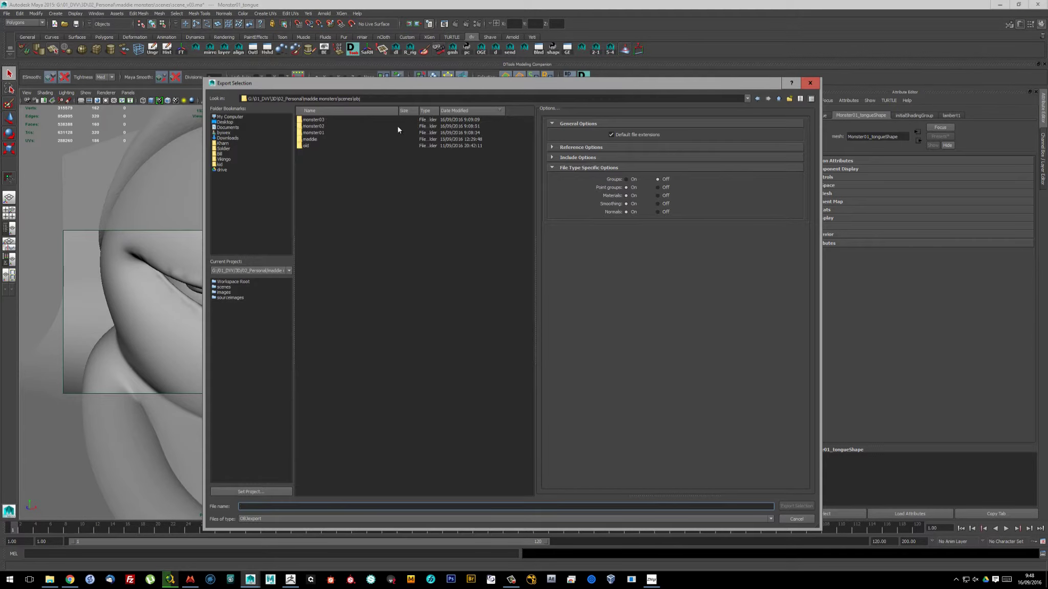
double_click(345, 132)
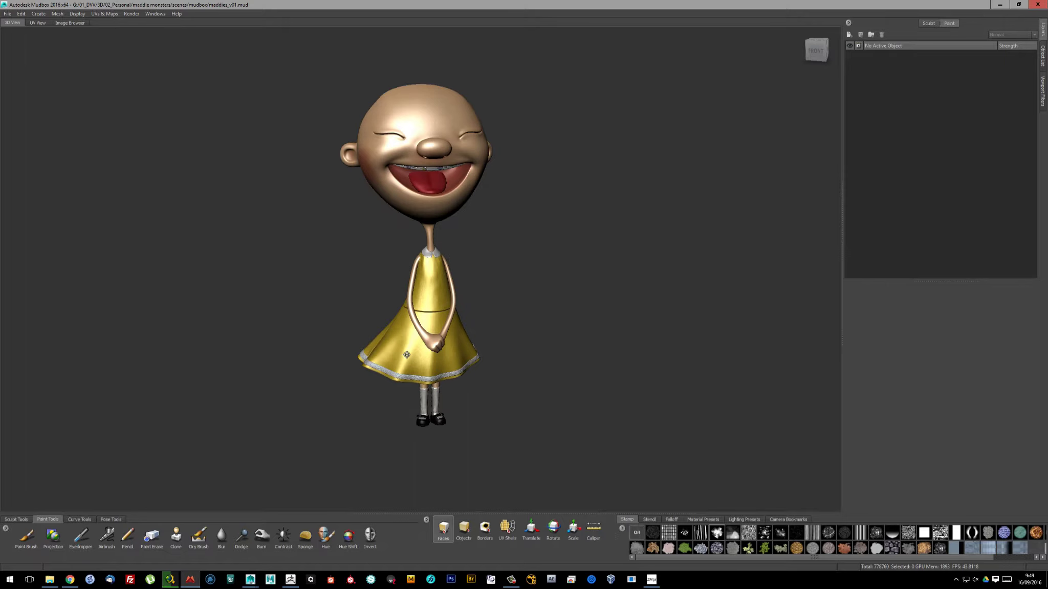
Import the teeths OBJ from the monster01 obj folder
click(7, 14)
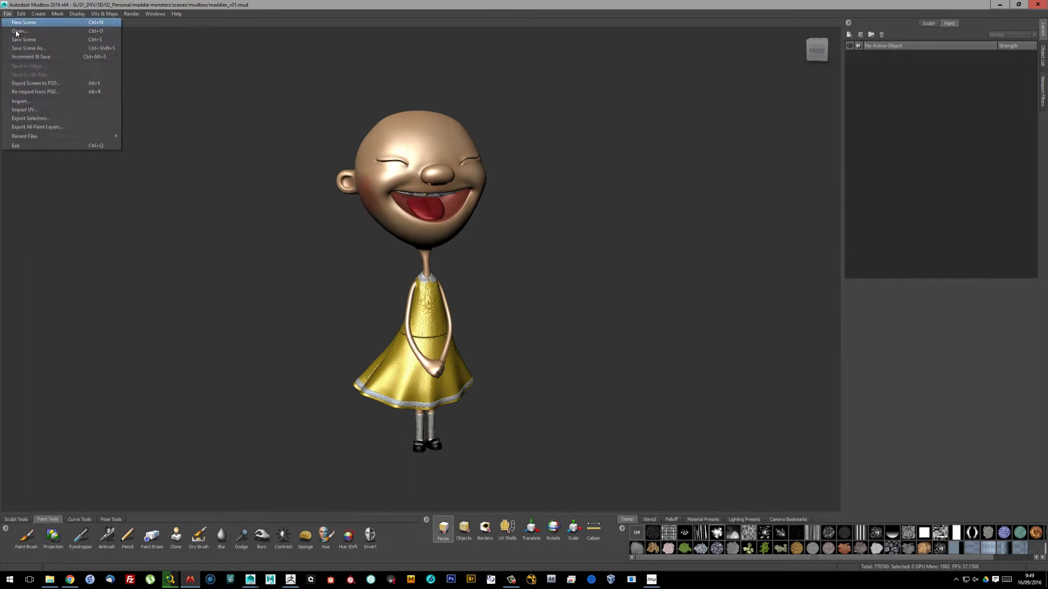
click(20, 100)
double_click(486, 136)
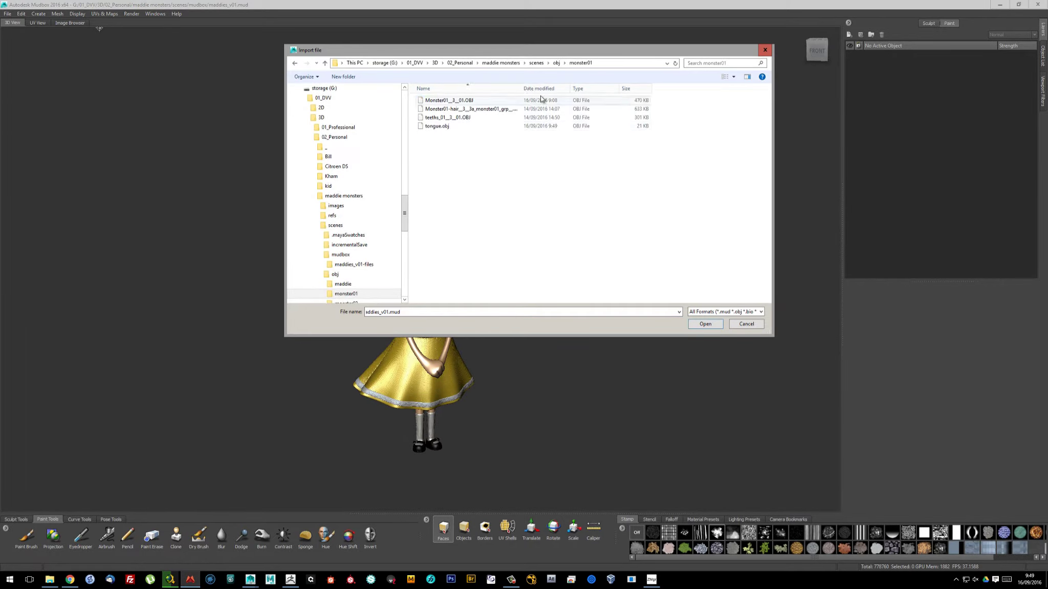
double_click(475, 117)
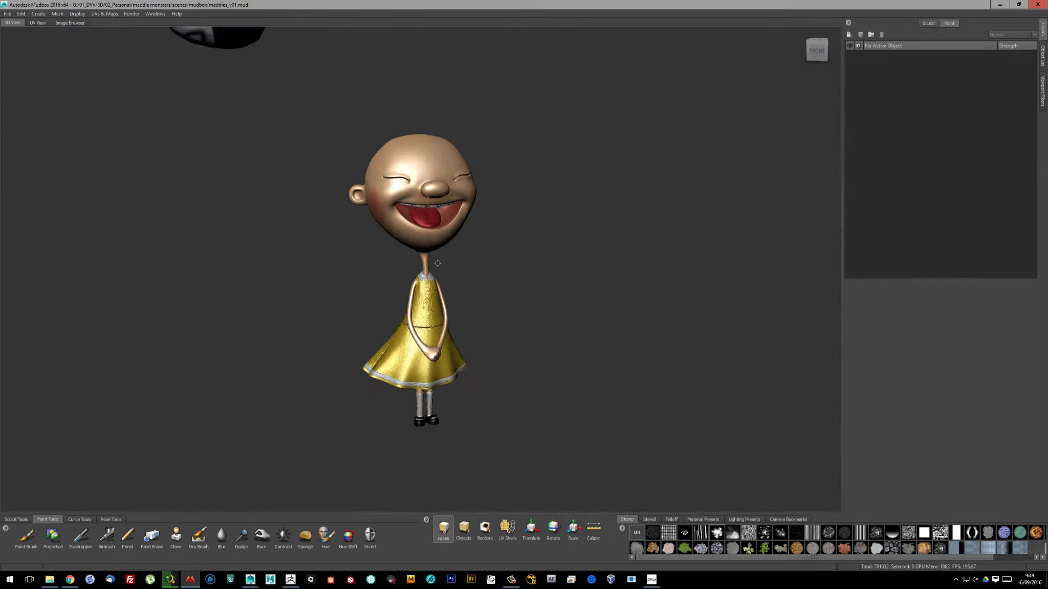
Assign the teeth a new Mudbox Material named monster01 teeth tongue mat
click(464, 532)
right_click(361, 271)
click(419, 305)
text(monster01 teeth tongue mat)
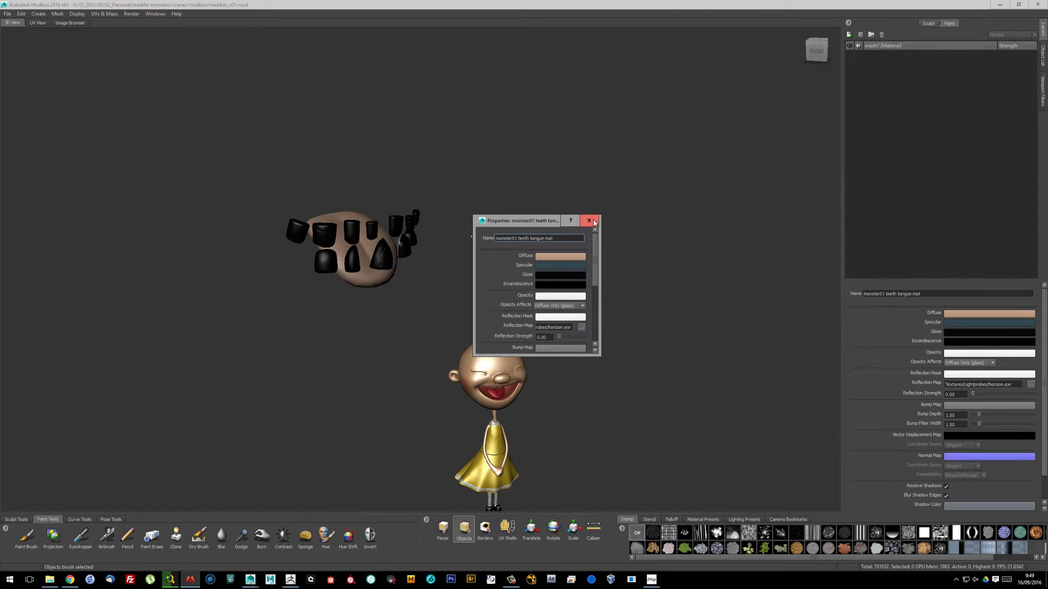
click(589, 221)
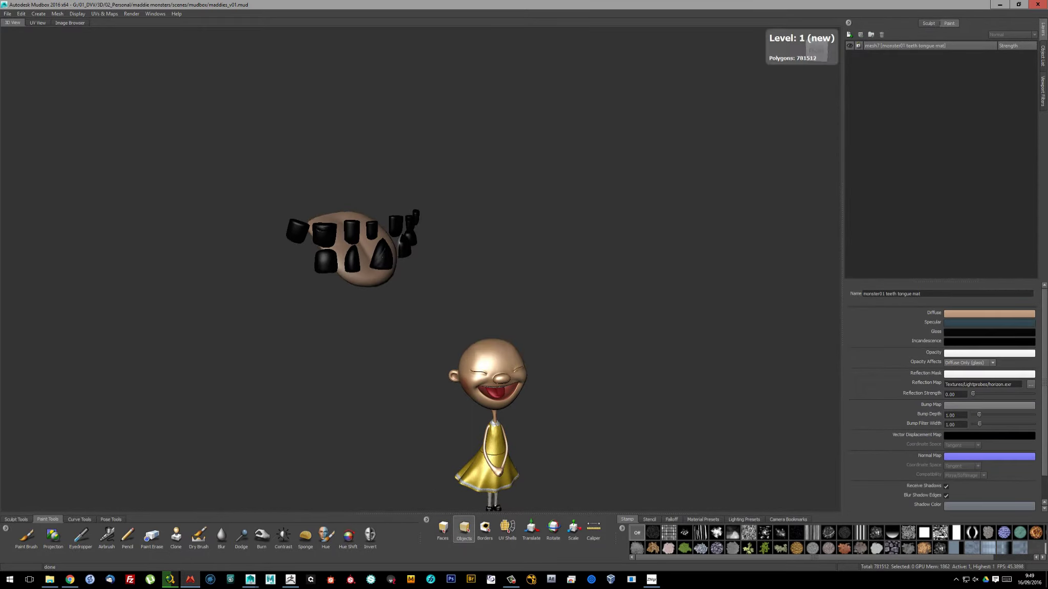
Import monster01_mouth_nmap onto the teeth as a Normal Map layer
right_click(351, 276)
click(461, 297)
right_click(911, 119)
click(936, 215)
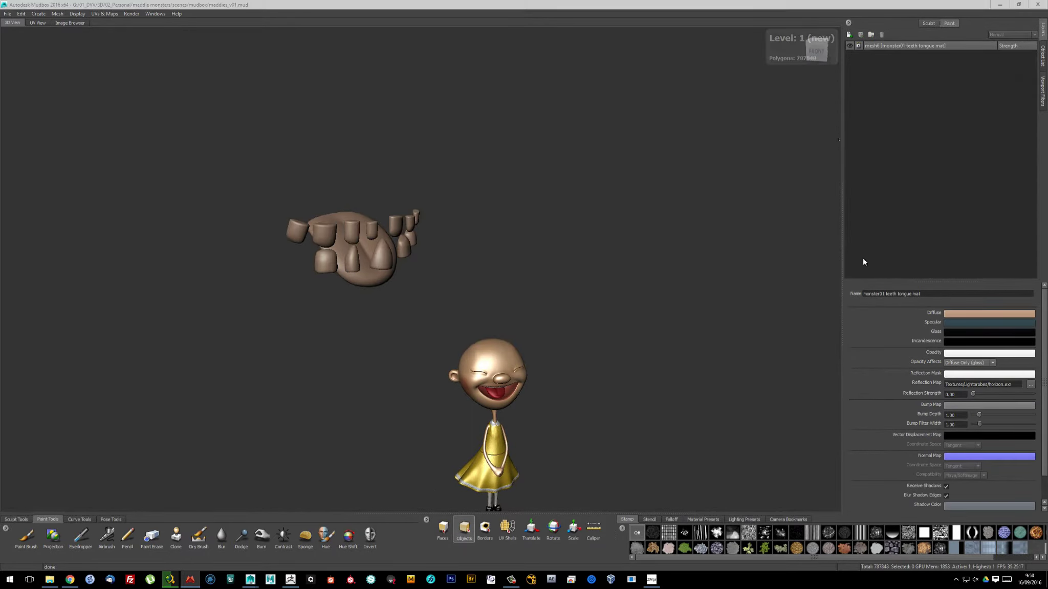
double_click(527, 110)
double_click(504, 193)
click(523, 287)
click(499, 331)
click(548, 303)
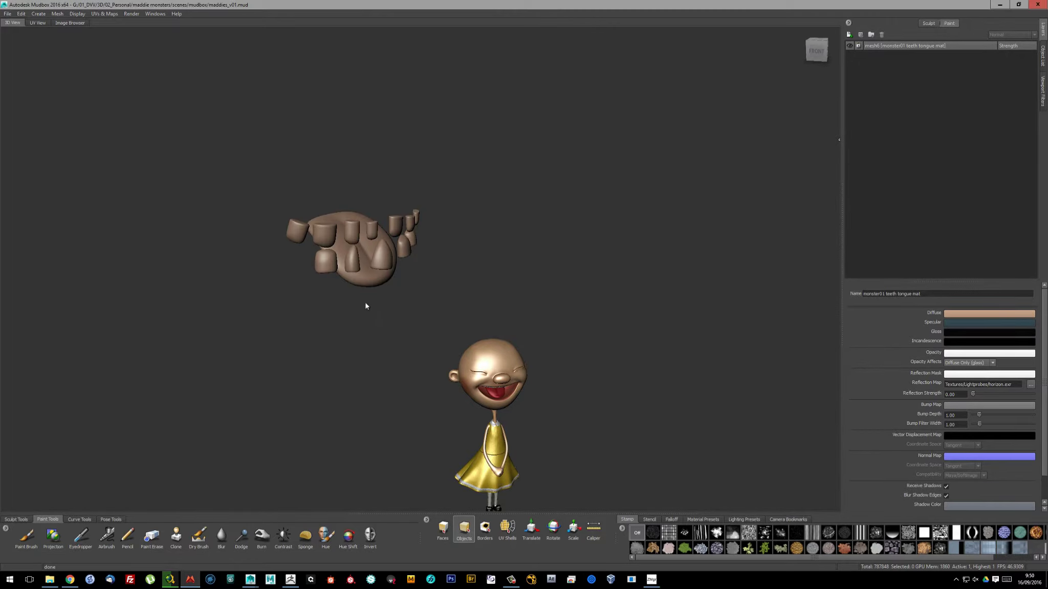
alt+drag(367, 304, 388, 302)
Save the scene as maddies_v02.mud in the mudbox scenes folder
click(7, 14)
click(31, 54)
click(341, 254)
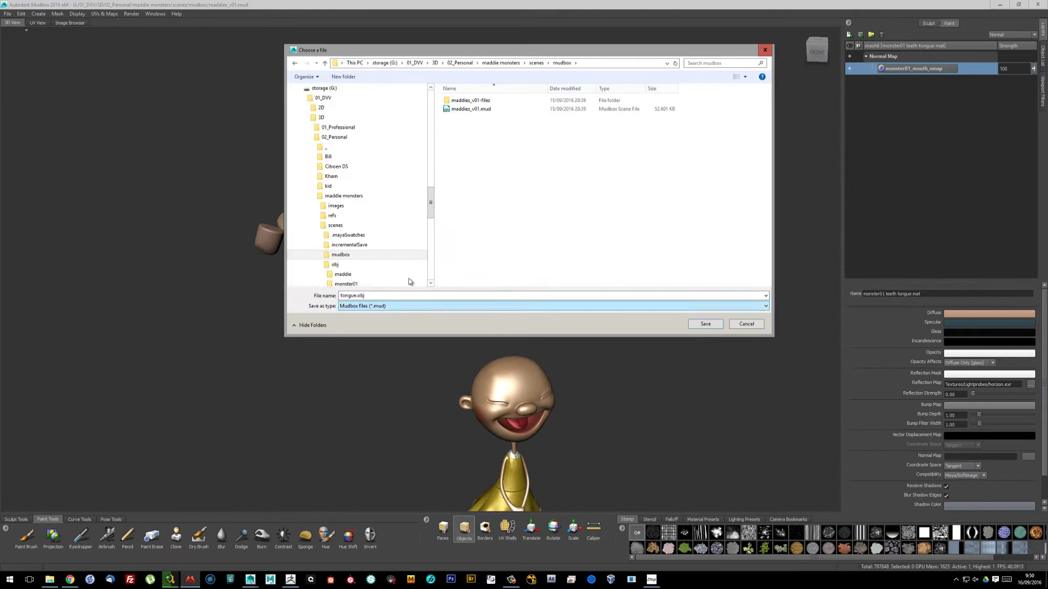
click(468, 109)
key(Return)
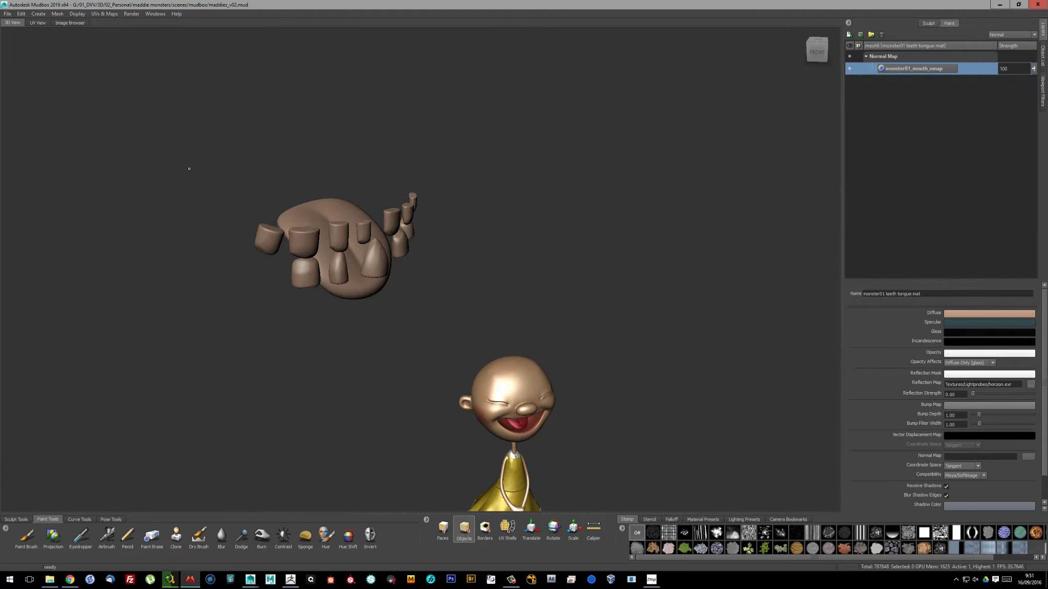
Import the monster body OBJ, give it monster01 mat, and frame the monster and girl
key(ctrl+i)
double_click(444, 98)
click(724, 76)
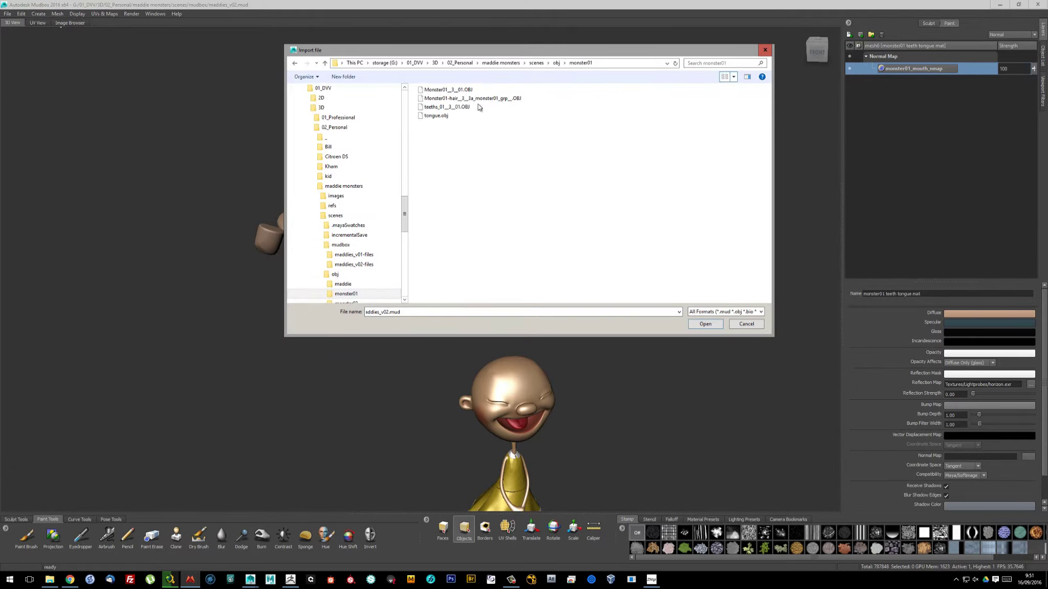
double_click(448, 90)
right_click(330, 311)
click(307, 347)
text(monster01 mat)
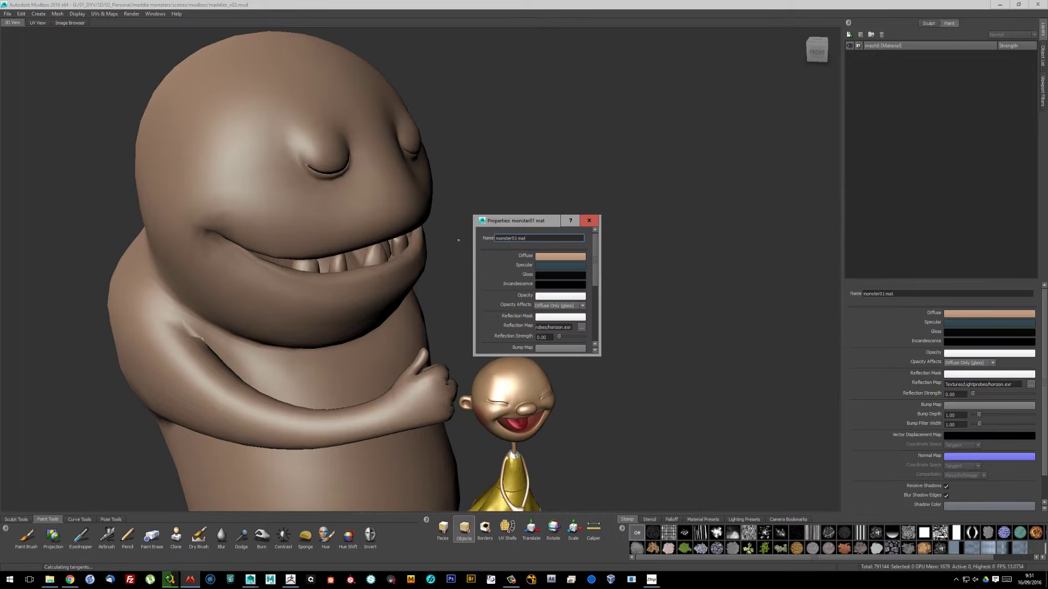
key(Return)
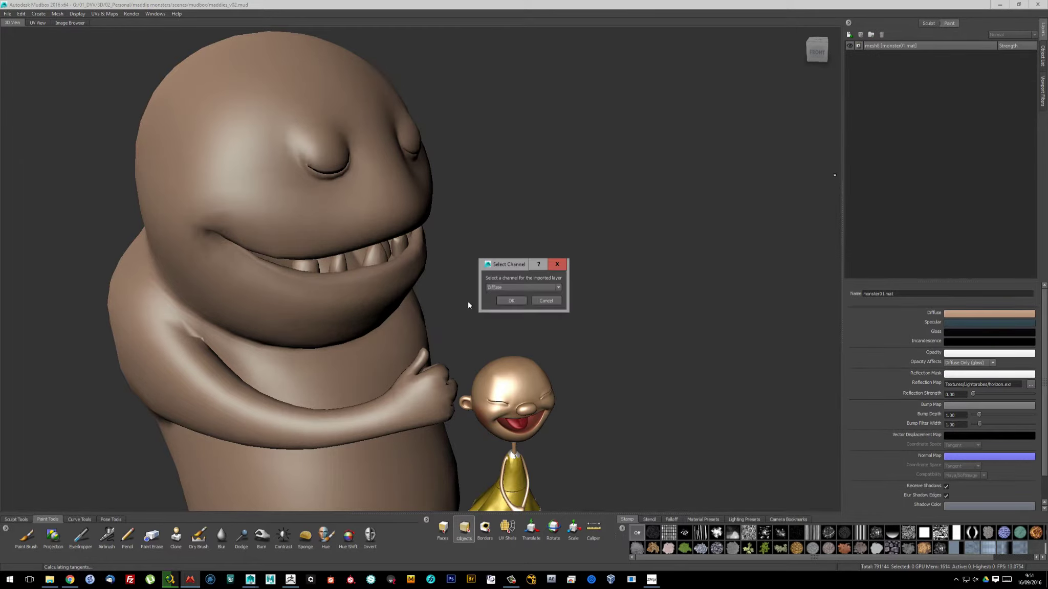
key(f)
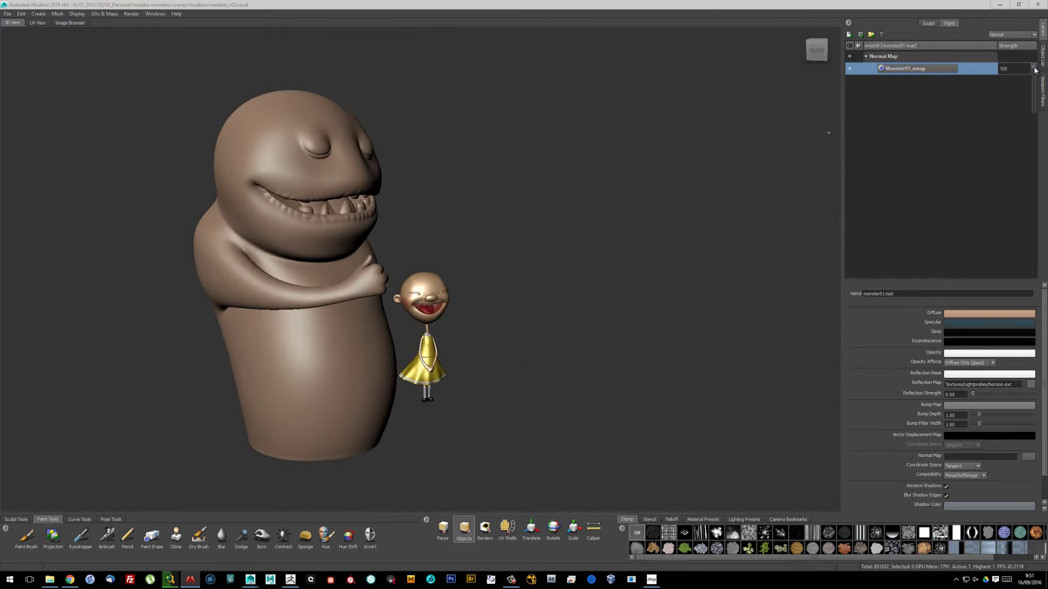
Import the second monster mesh, name its material monster02 mat, and apply Monster02_nmap as normal map
click(7, 14)
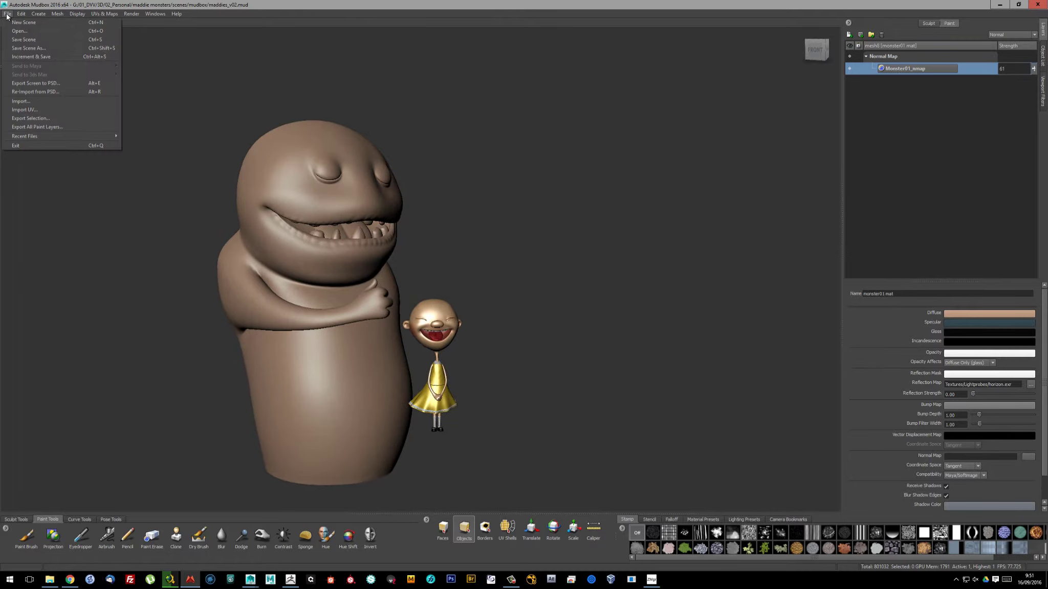
click(51, 102)
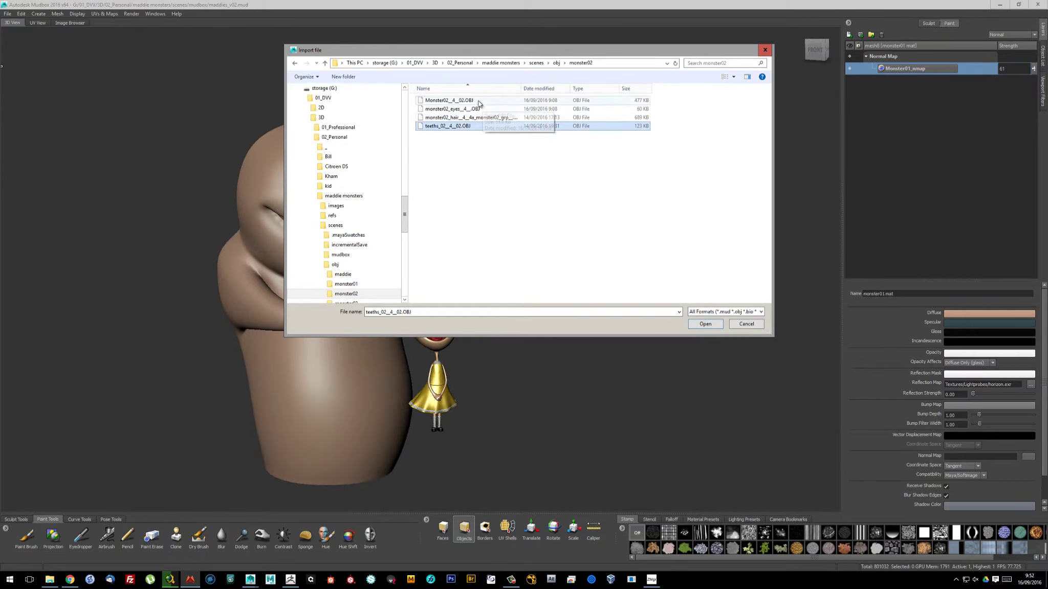
double_click(449, 100)
right_click(461, 357)
click(585, 362)
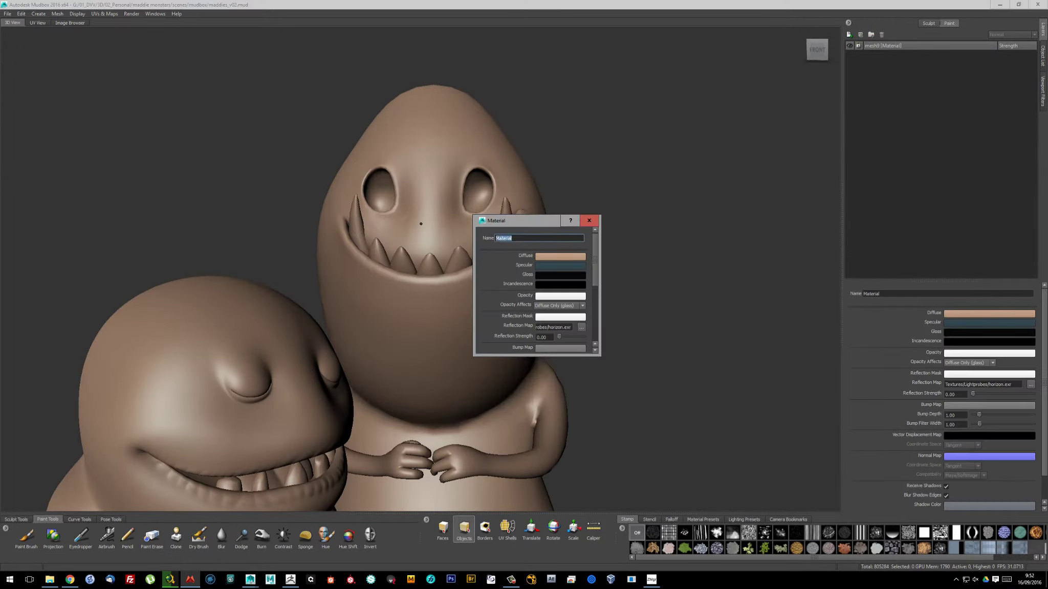
text(mat)
key(Return)
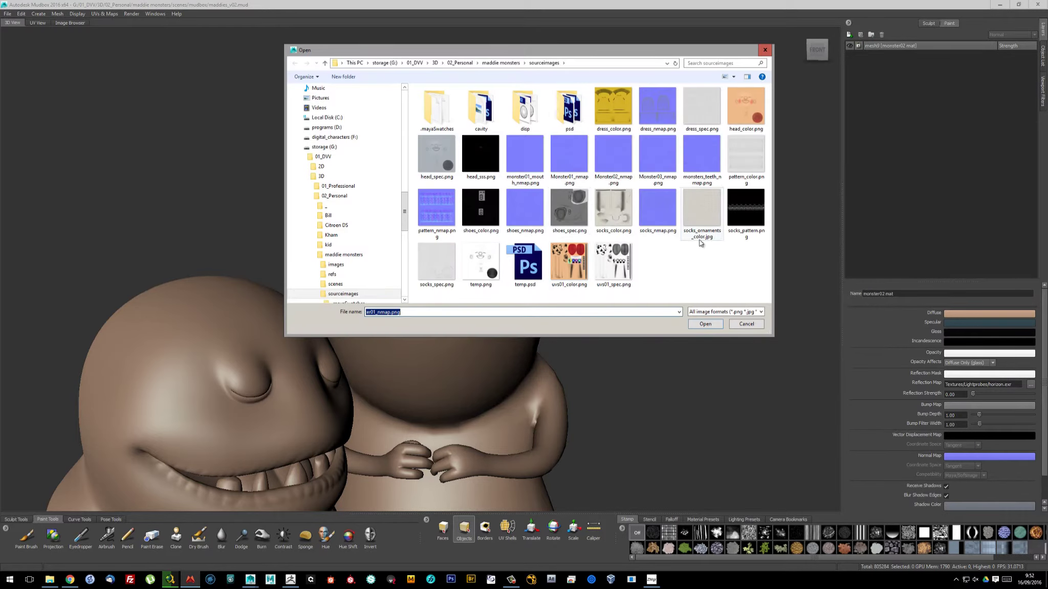
double_click(702, 243)
click(520, 304)
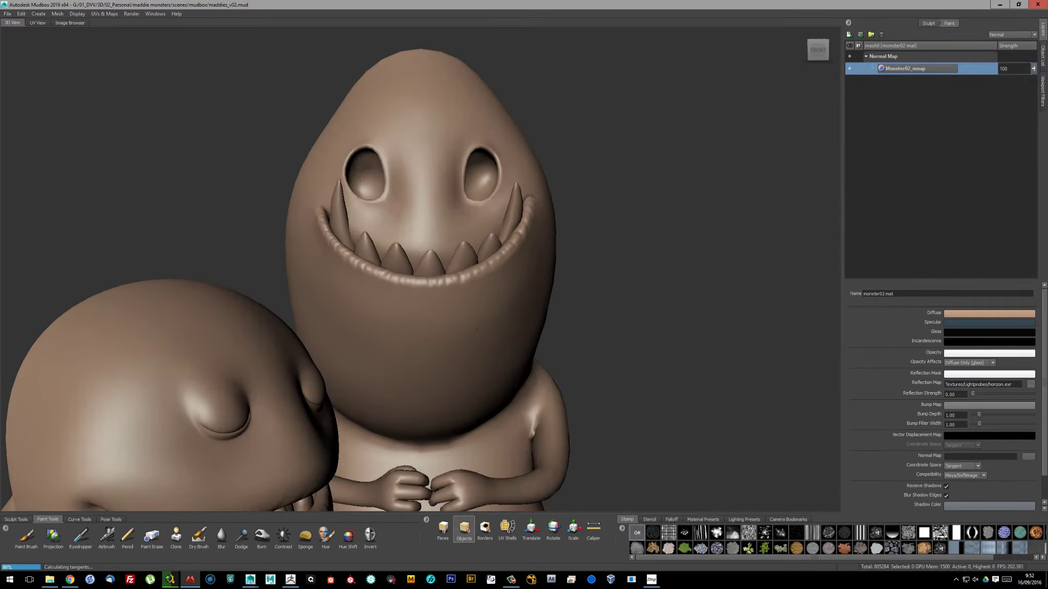
Rename the teeth material to teeth mat and subdivide the mesh
right_click(386, 293)
click(510, 298)
text(teeths mat)
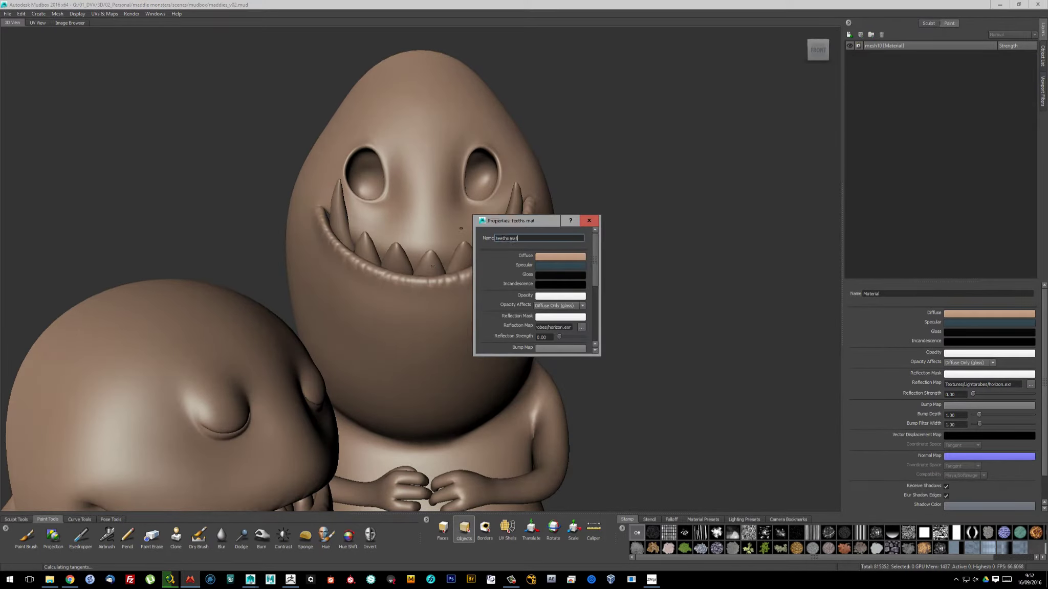
key(BackSpace)
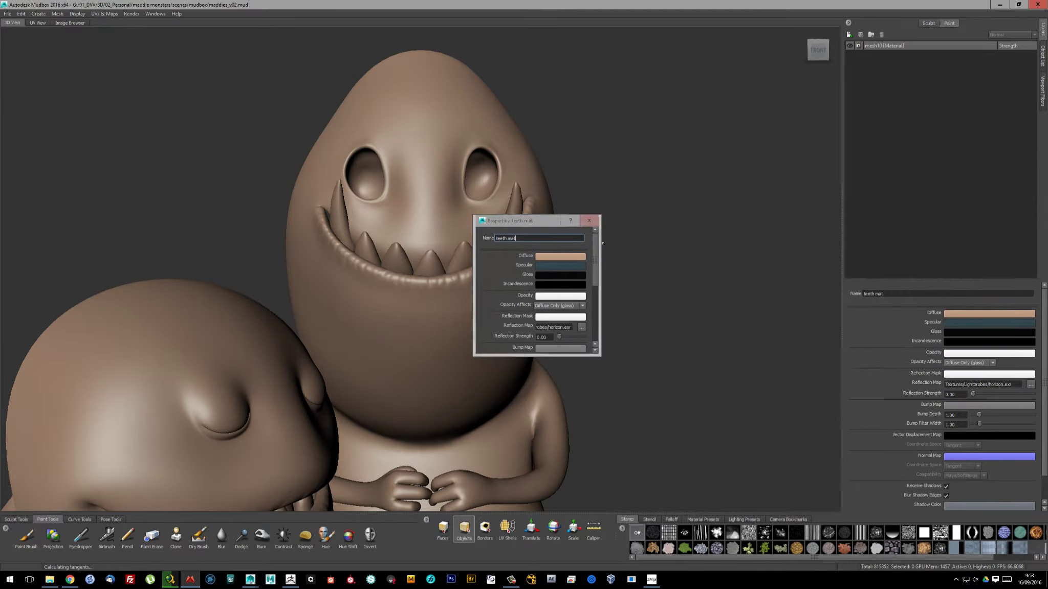
key(Return)
key(shift+d)
alt+drag(513, 267, 341, 196)
Import the third monster's OBJ mesh
key(ctrl+i)
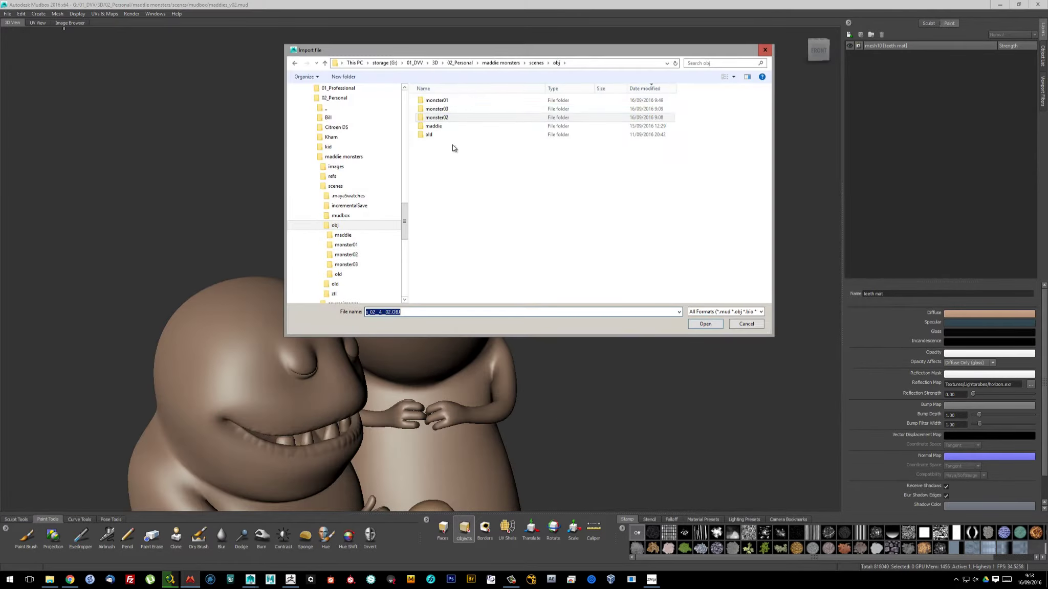
click(439, 119)
click(671, 323)
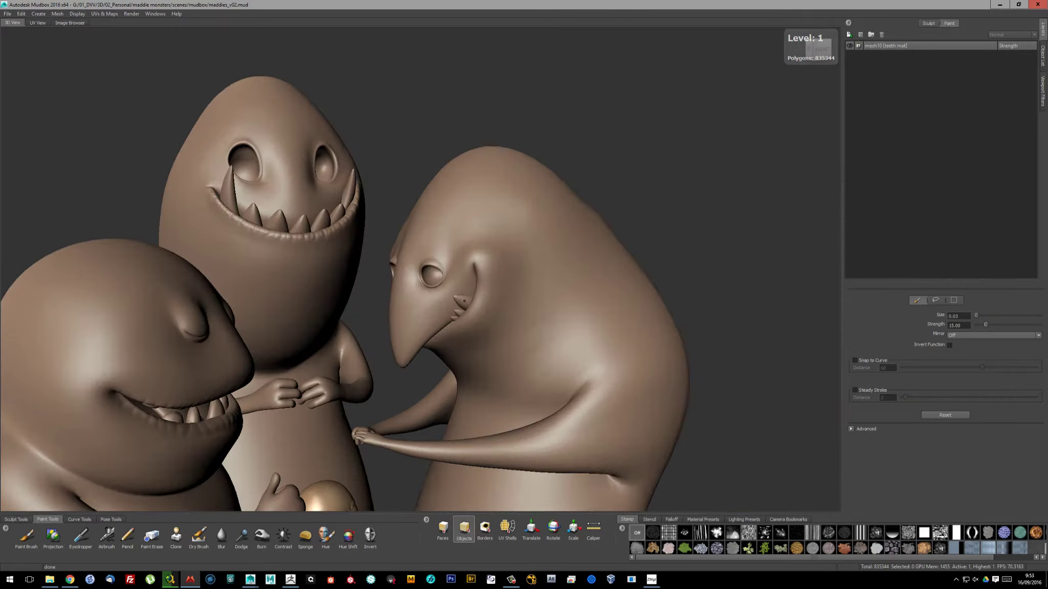
scroll(522, 341, up, 5)
right_click(522, 341)
Import monsters_teeth_nmap onto the teeth as a Normal Map layer
right_click(949, 154)
click(976, 297)
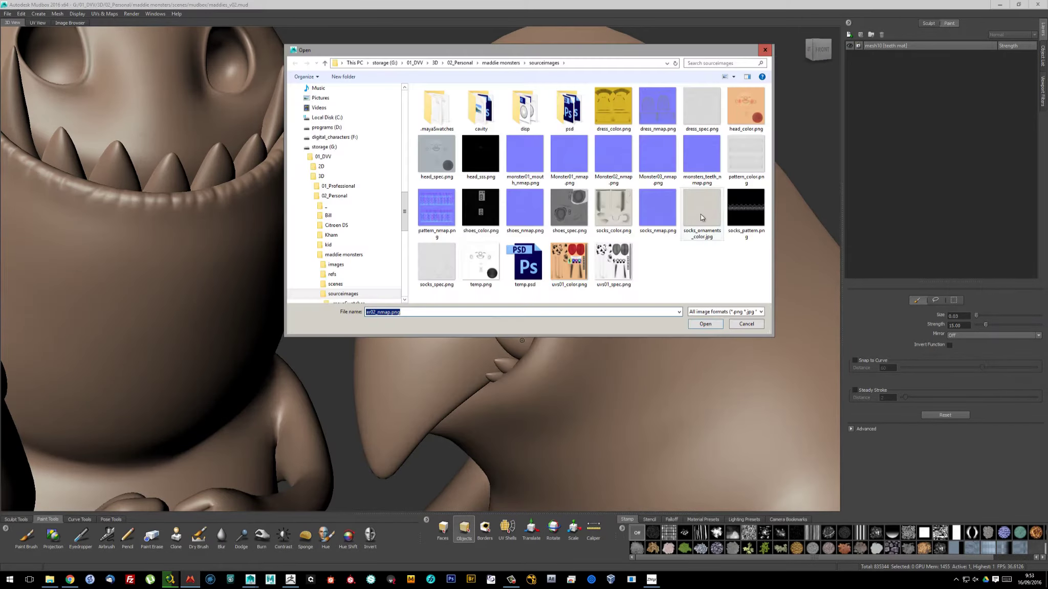
double_click(713, 165)
right_click(481, 259)
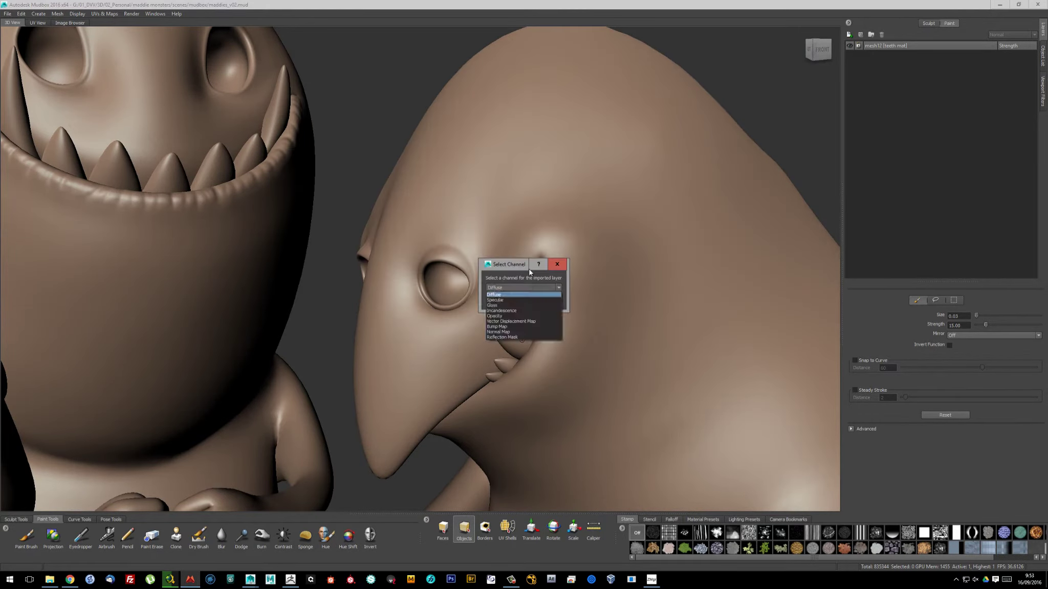
click(503, 297)
Rename the third monster's body material to monster03 mat
right_click(631, 261)
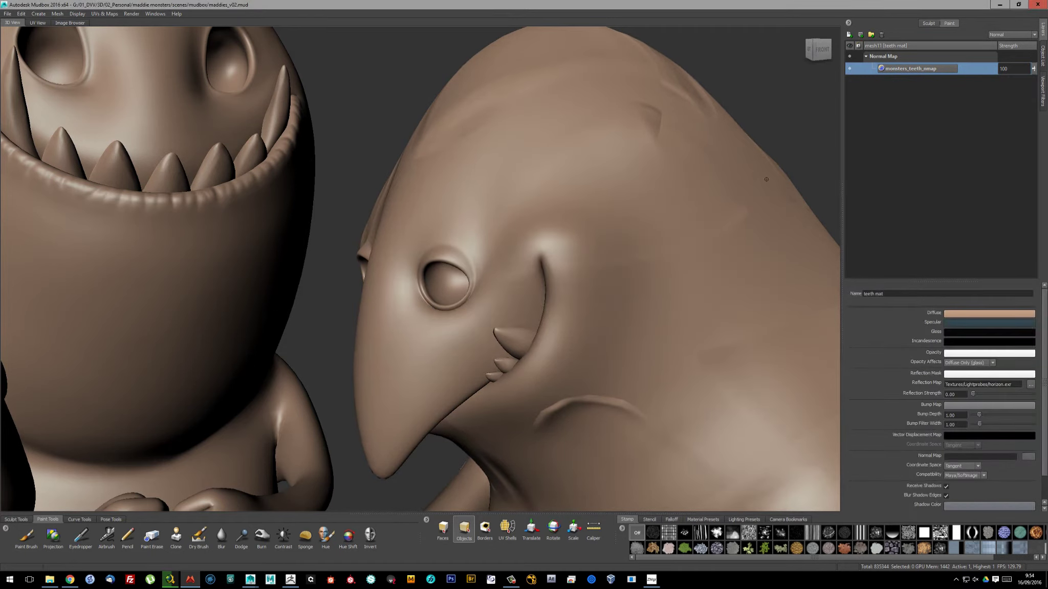
right_click(660, 266)
click(639, 287)
text(monster03 mat)
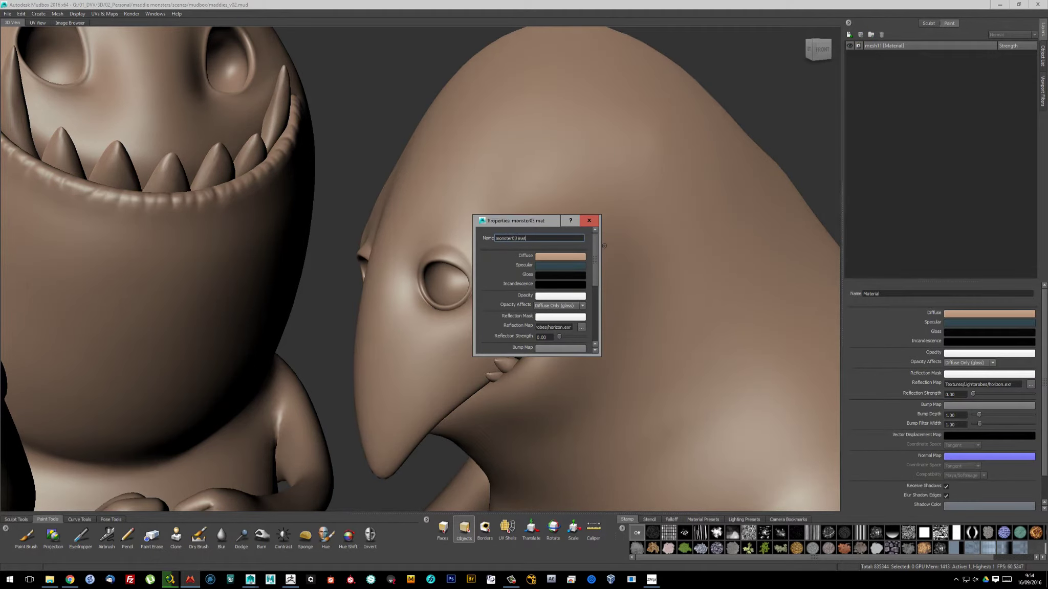
key(Return)
Apply Monster03_nmap at strength 100 and subdivide the body to level 2
right_click(846, 141)
click(910, 150)
double_click(646, 163)
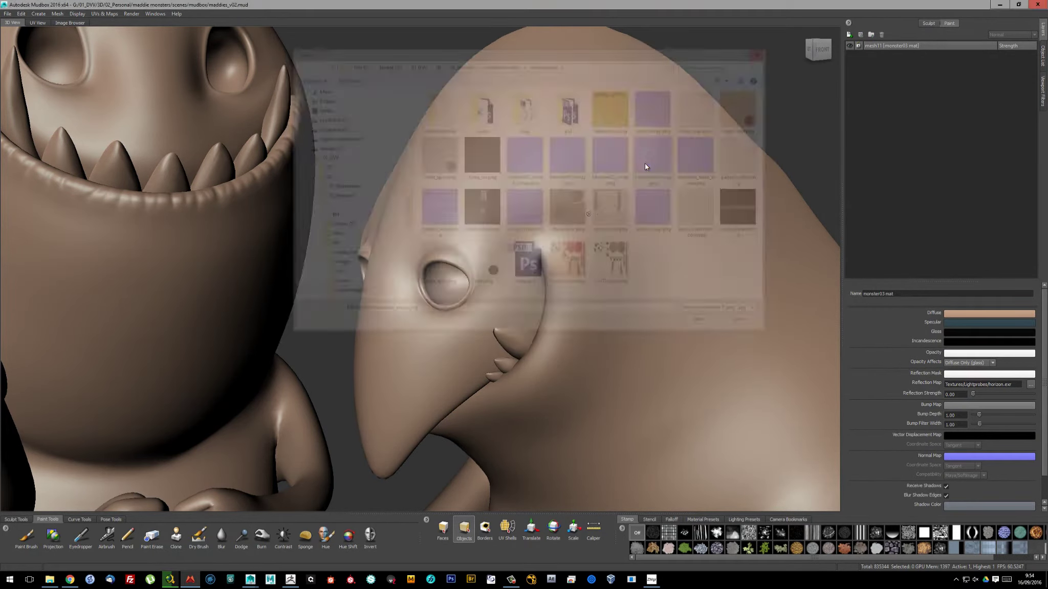
key(Return)
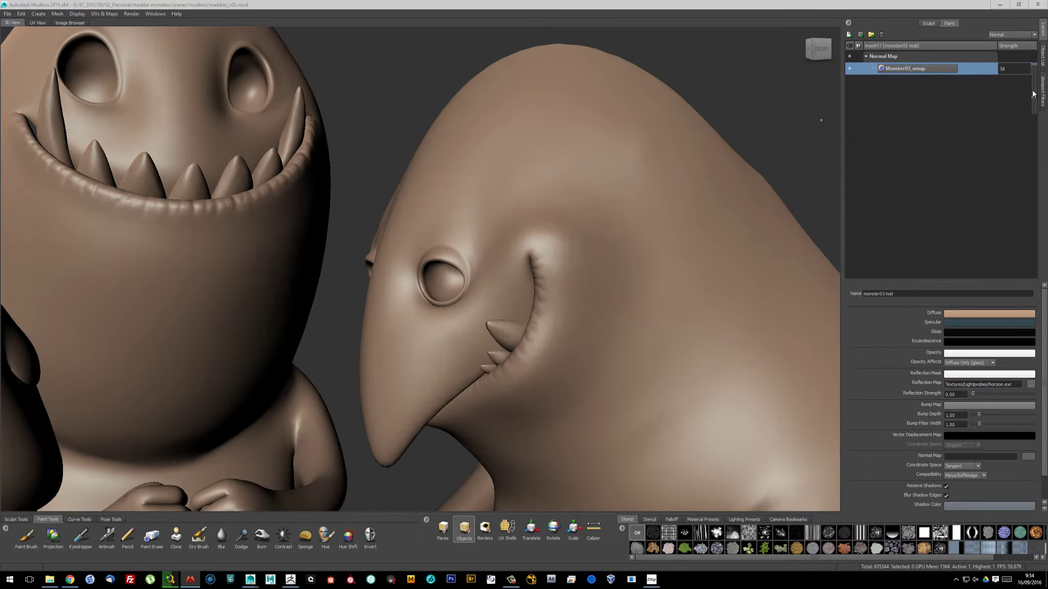
drag(1032, 94, 1033, 68)
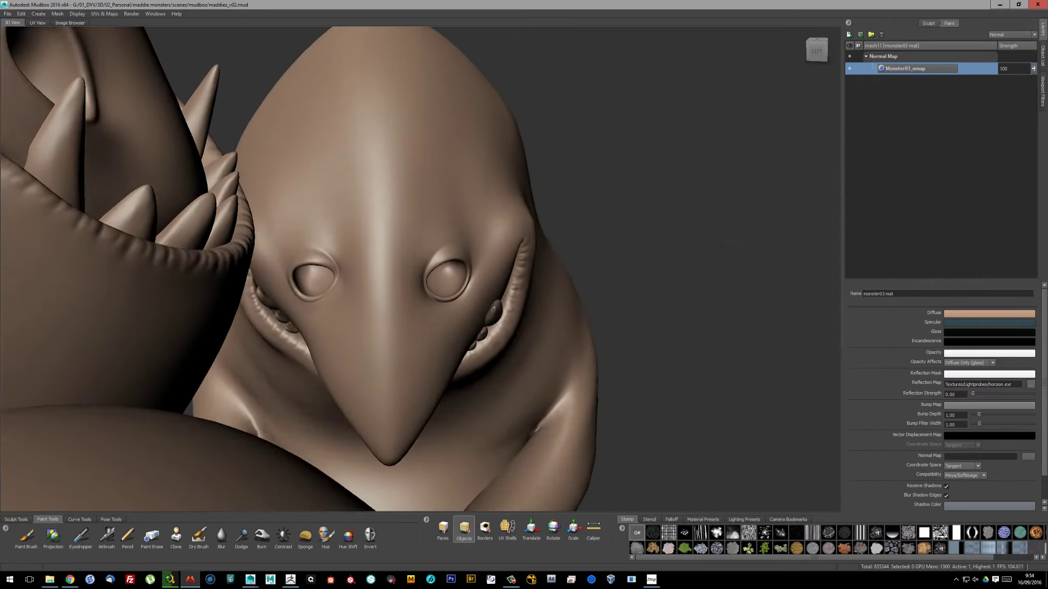
key(shift+d)
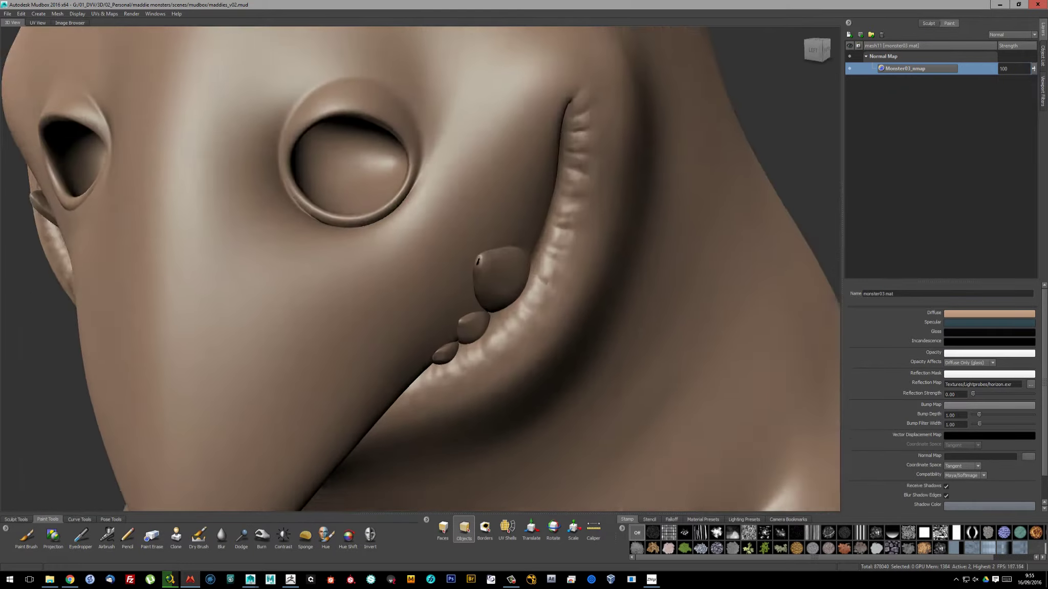
Isolate the third monster's teeth and inspect their normal map up close
click(481, 286)
click(26, 537)
click(779, 97)
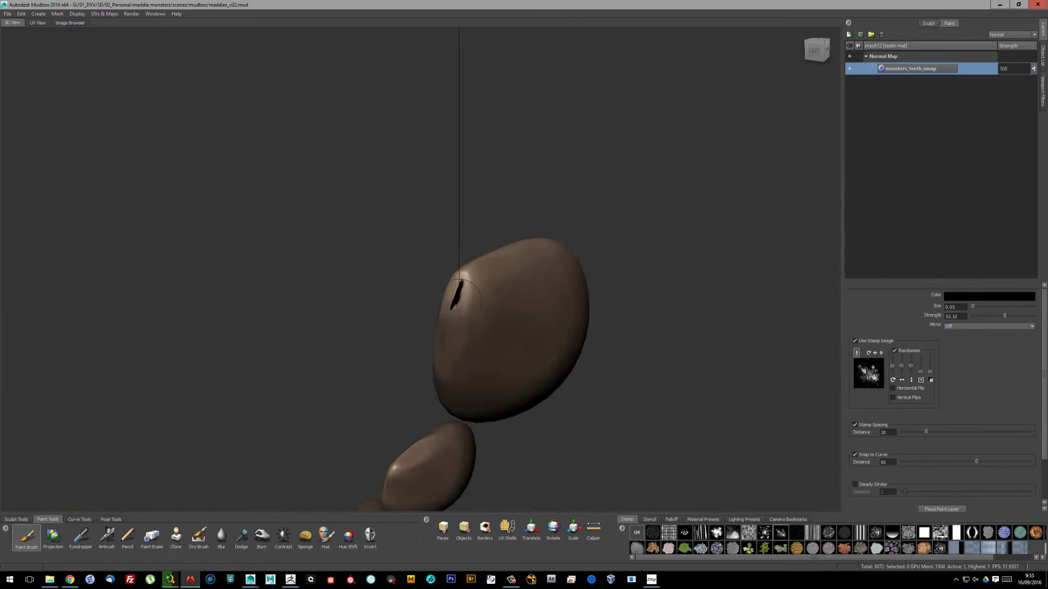
alt+drag(451, 307, 471, 296)
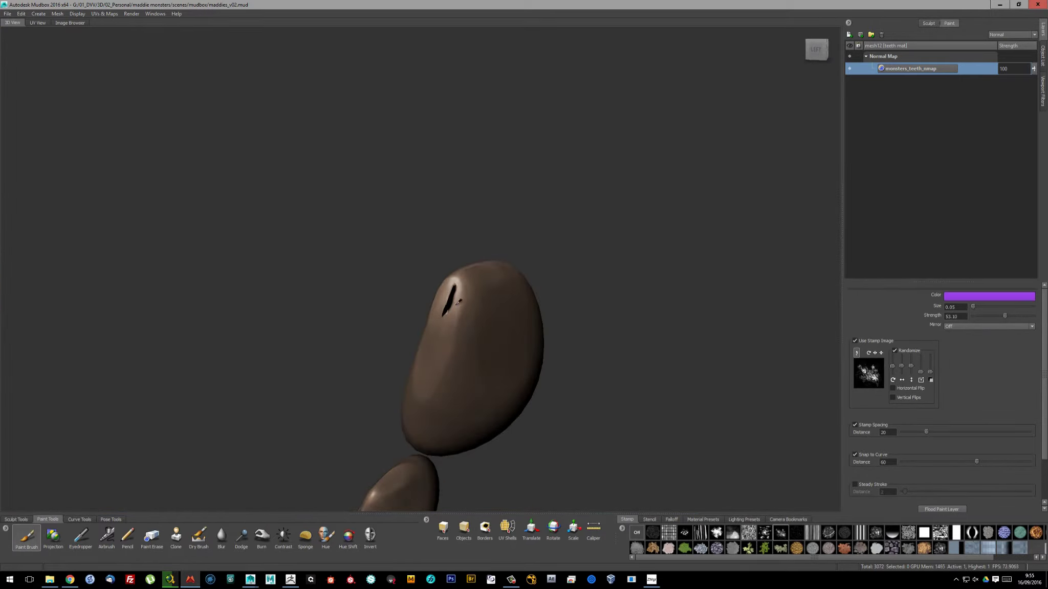
click(849, 68)
alt+right_drag(511, 317, 523, 291)
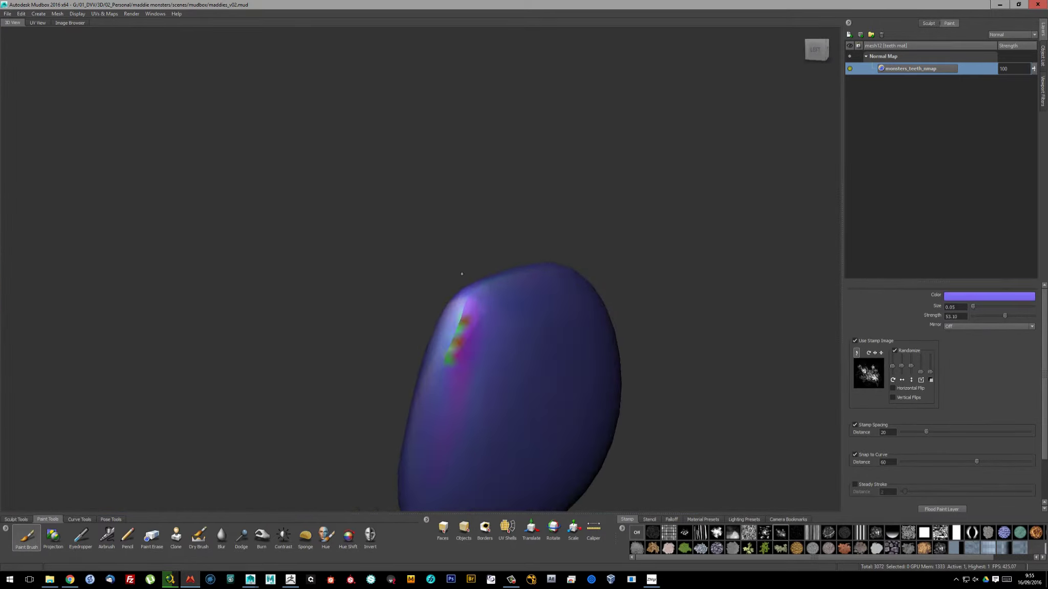
mouse_move(522, 299)
alt+mouse_down()
mouse_move(484, 320)
mouse_move(433, 406)
mouse_move(379, 350)
mouse_move(462, 268)
alt+mouse_up()
Subdivide the teeth to level 2, turn off isolation, and zoom to the mouth
key(shift+d)
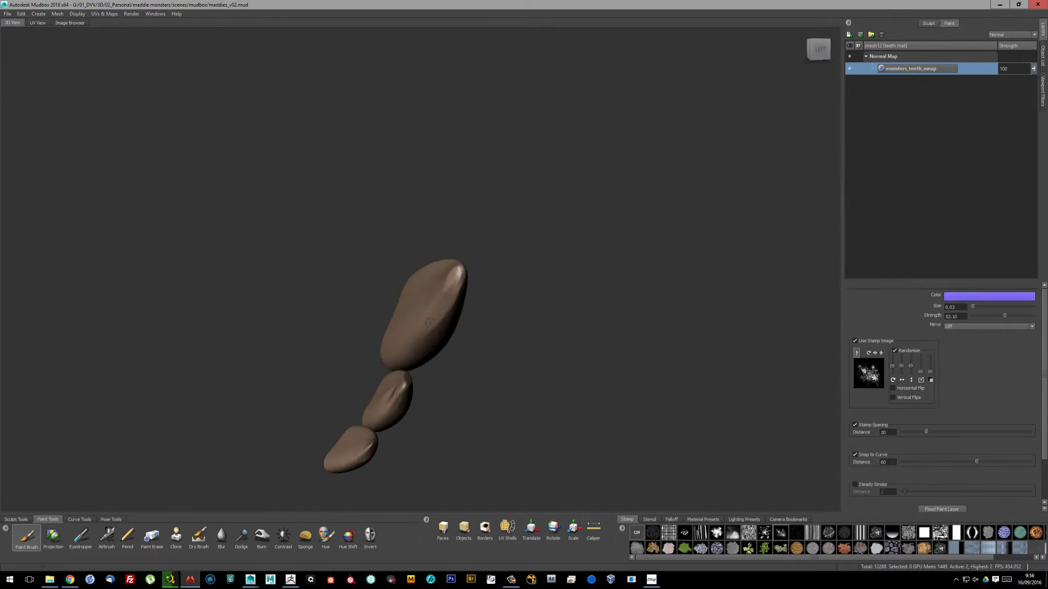
mouse_move(429, 315)
alt+mouse_down()
mouse_move(414, 289)
mouse_move(332, 323)
mouse_move(256, 205)
alt+mouse_up()
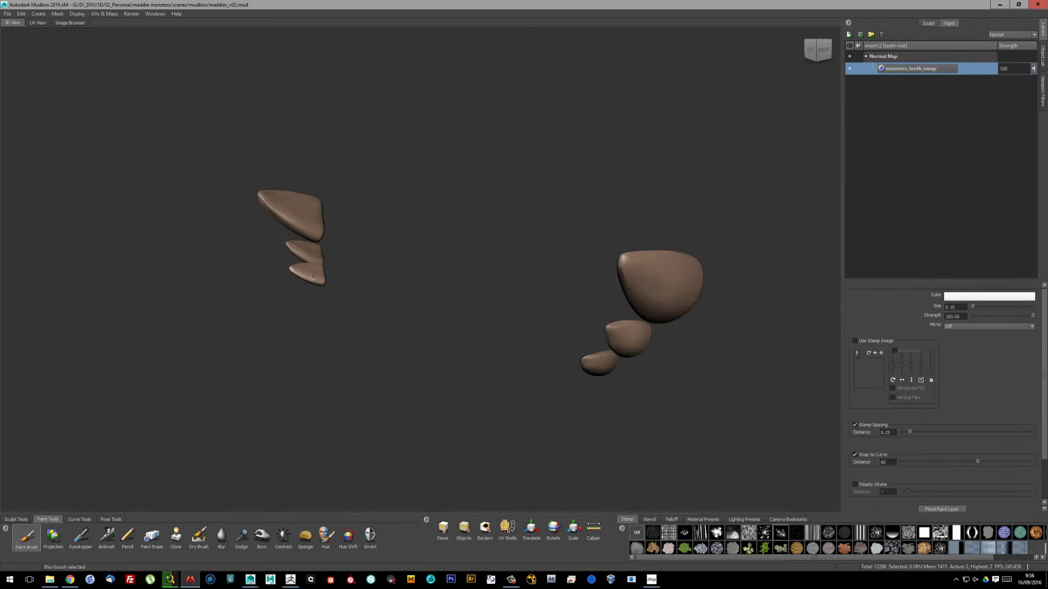
click(78, 14)
click(84, 66)
mouse_move(360, 89)
alt+right_down()
mouse_move(544, 289)
mouse_move(746, 69)
alt+right_up()
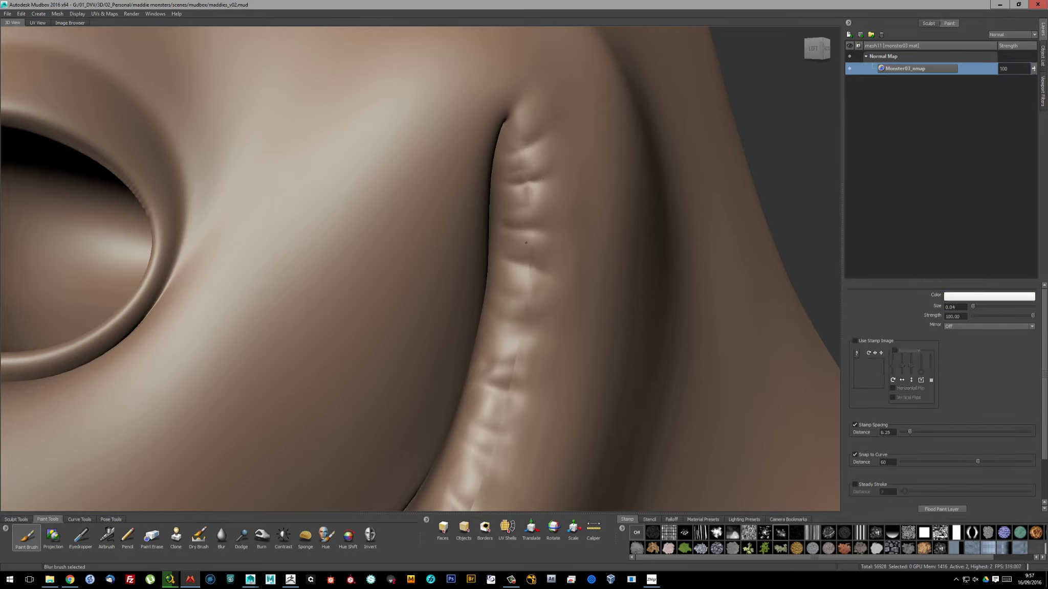
Add a new paint layer on the Diffuse channel of the third monster
mouse_move(534, 200)
alt+mouse_down()
mouse_move(591, 217)
mouse_move(539, 237)
alt+mouse_up()
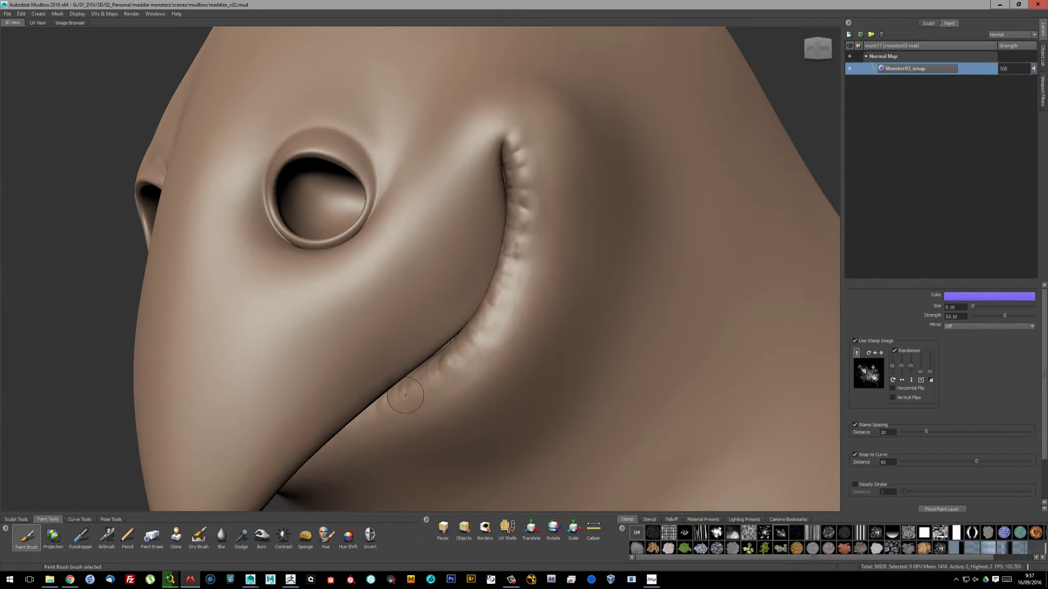
key(f)
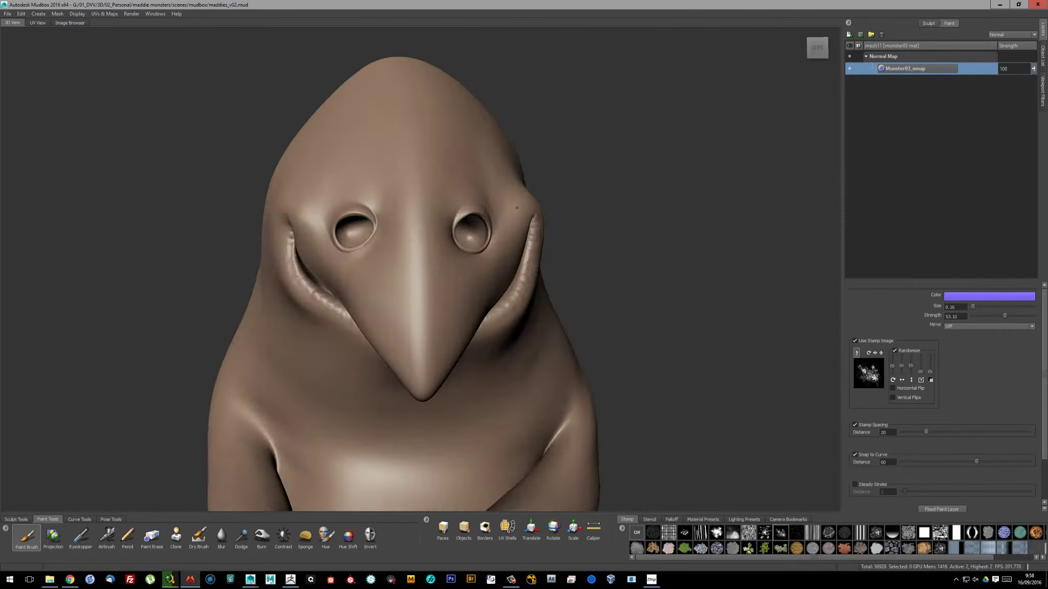
right_click(877, 137)
click(895, 141)
click(527, 315)
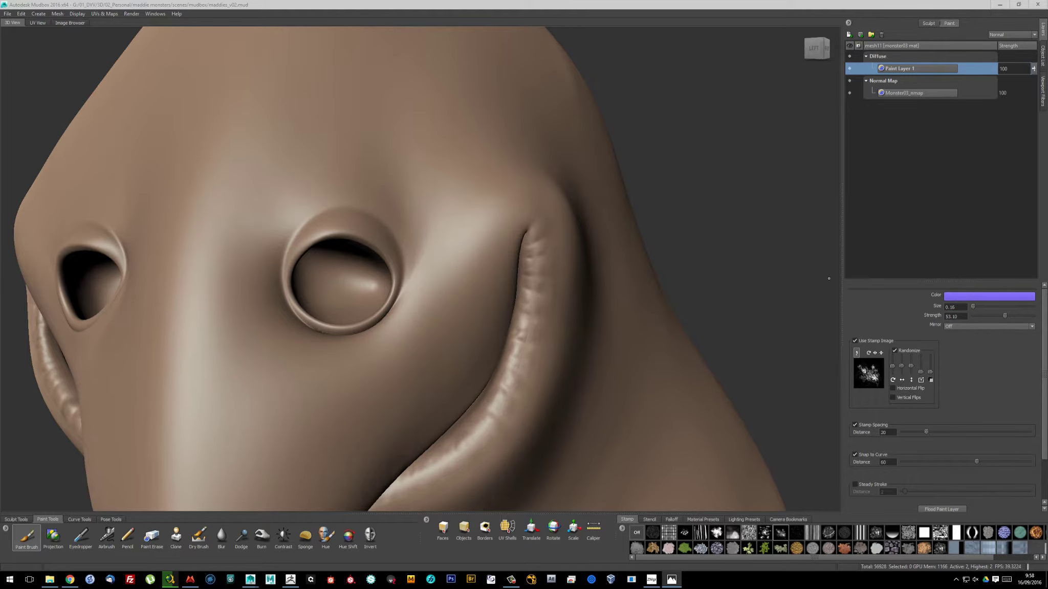
Set the paint brush colour to cyan
scroll(450, 214, up, 3)
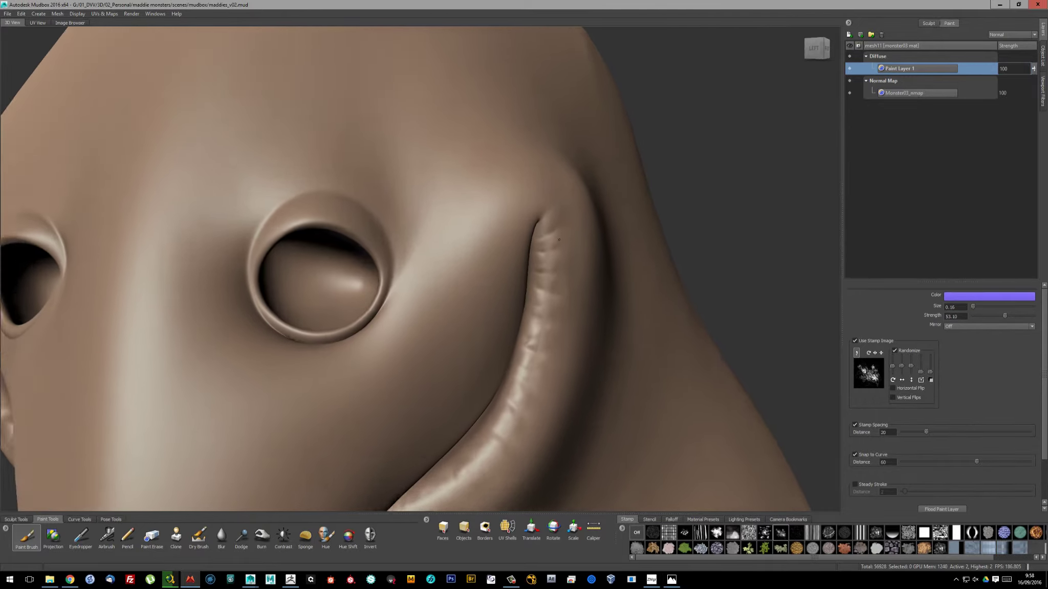
click(988, 296)
click(726, 257)
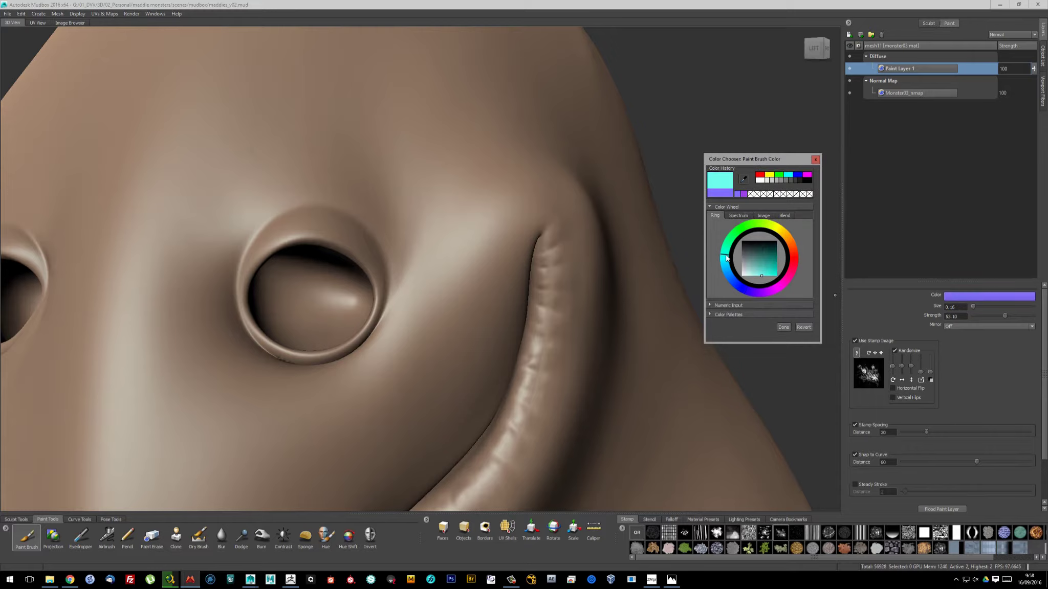
Flood the layer with light cyan and rename it base
click(753, 277)
click(783, 327)
key(f)
click(942, 509)
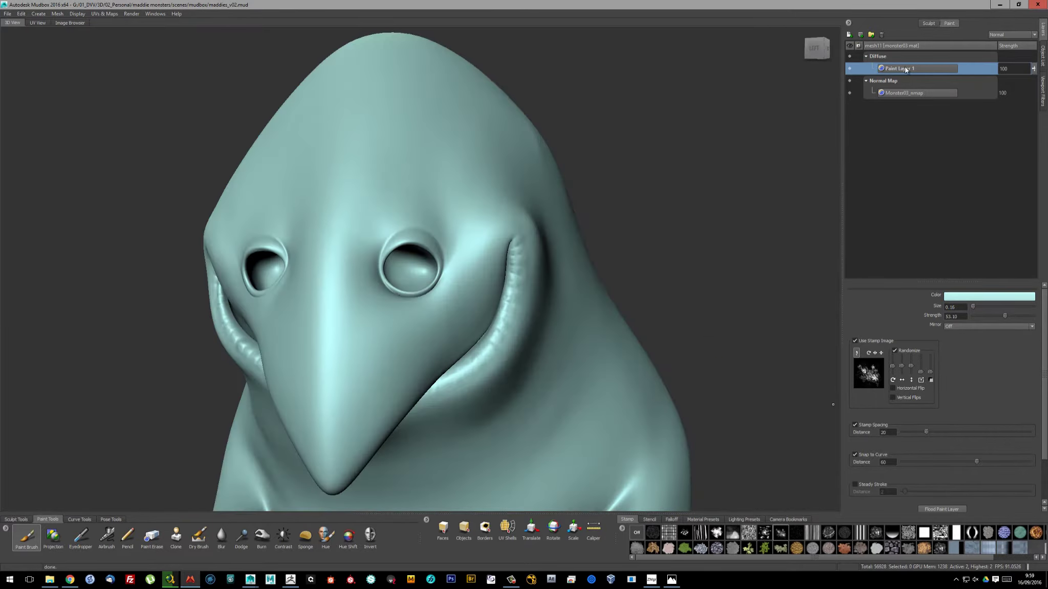
text(base)
key(Return)
Add Paint Layer 1 above base with Multiply blending and brush size 0.04
scroll(409, 266, up, 5)
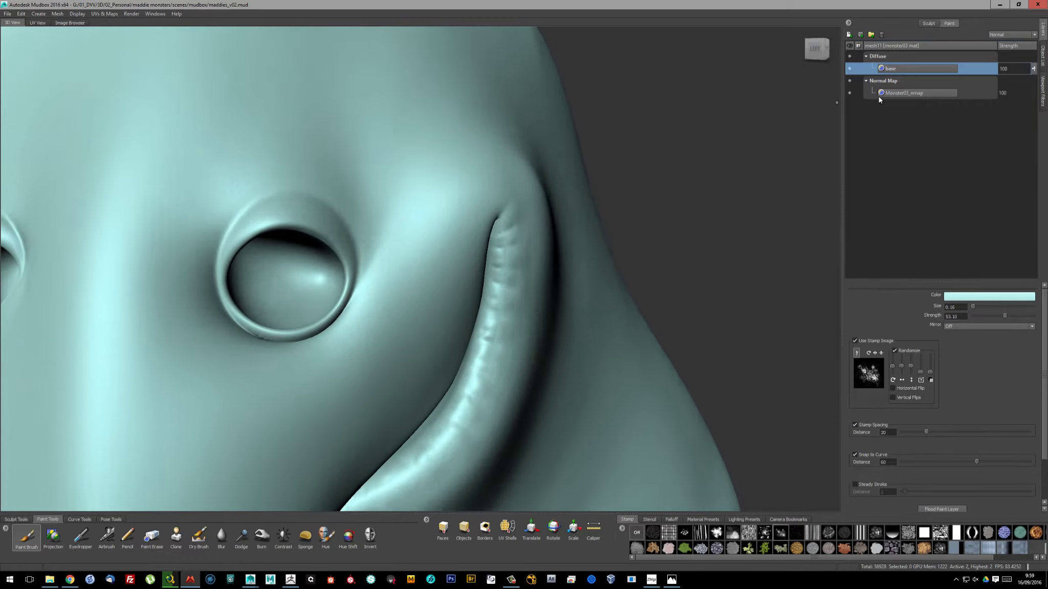
click(916, 93)
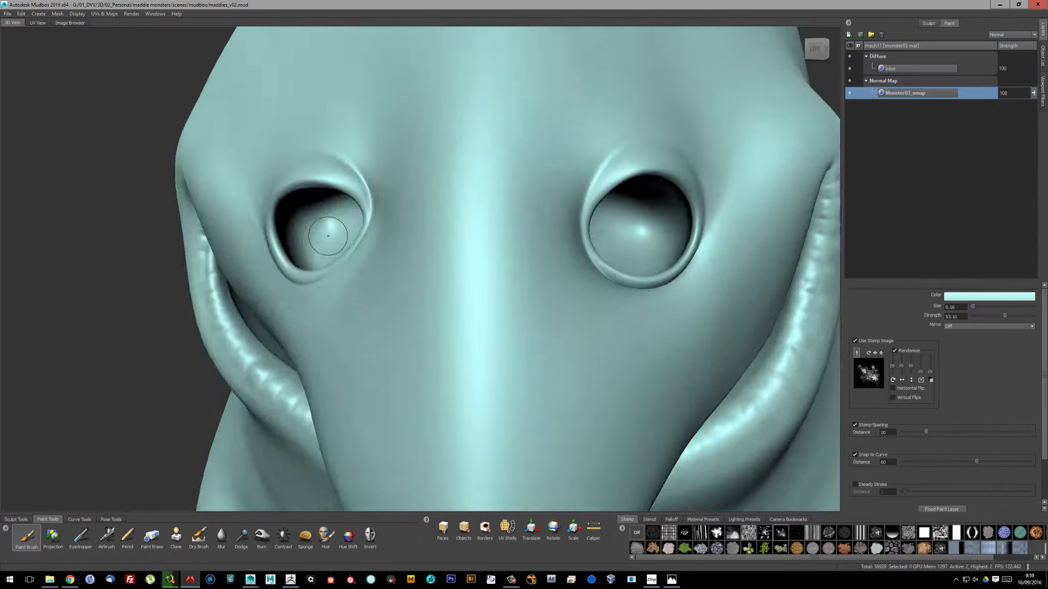
mouse_move(614, 277)
alt+mouse_down()
mouse_move(447, 276)
mouse_move(511, 256)
alt+mouse_up()
click(849, 35)
click(526, 313)
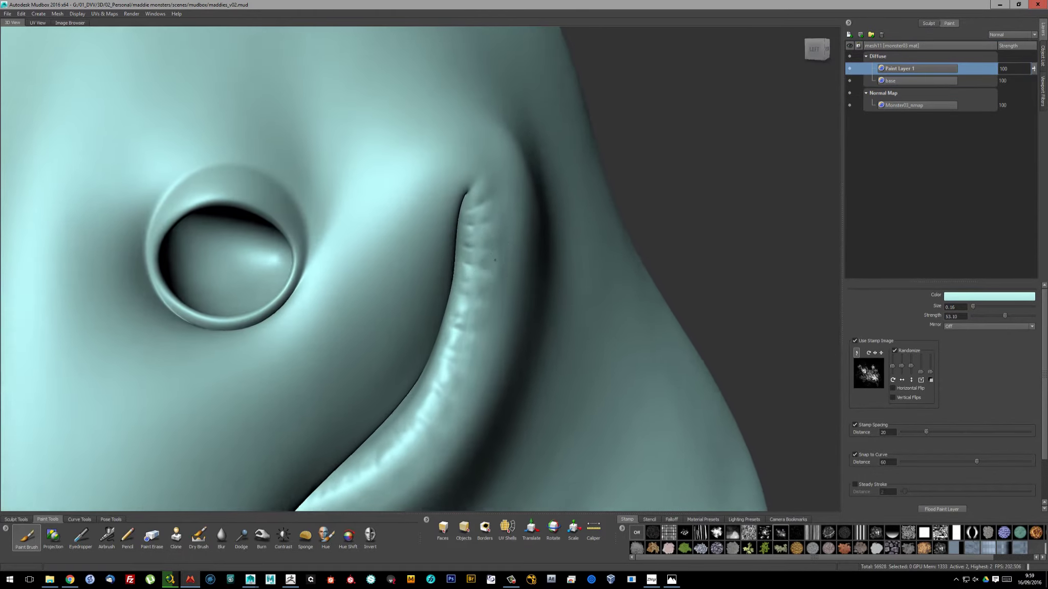
alt+drag(526, 313, 535, 232)
click(1010, 35)
click(1010, 62)
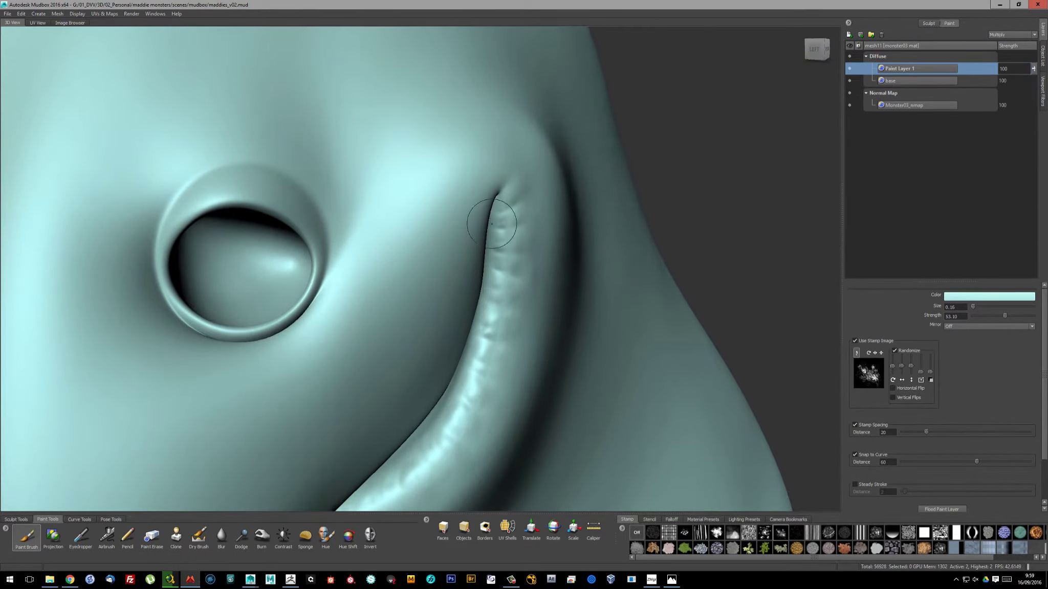
alt+middle_drag(491, 213, 503, 212)
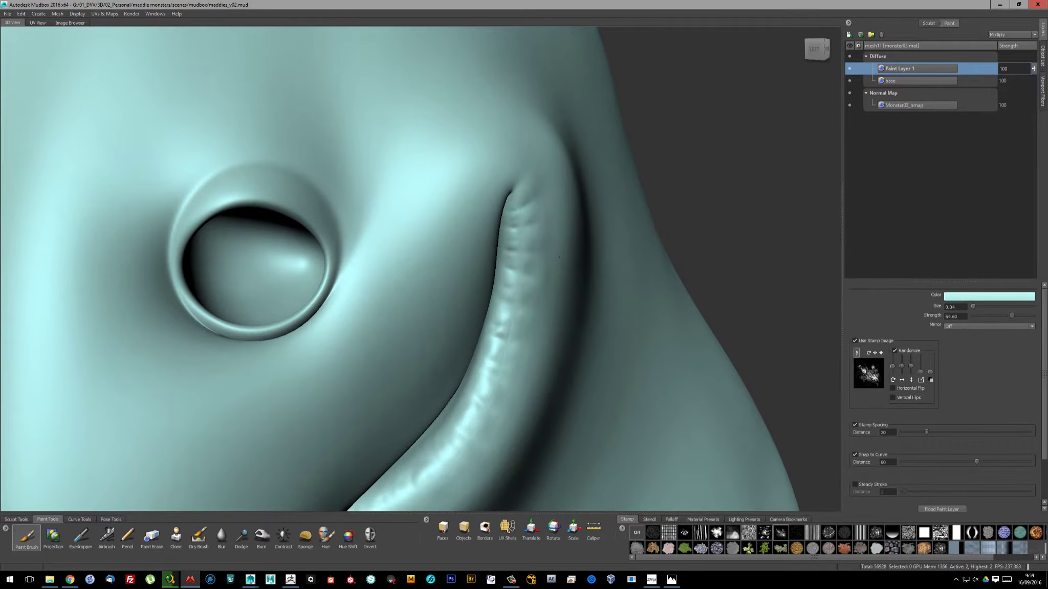
Set the paint brush colour to a dark grey-teal
click(963, 297)
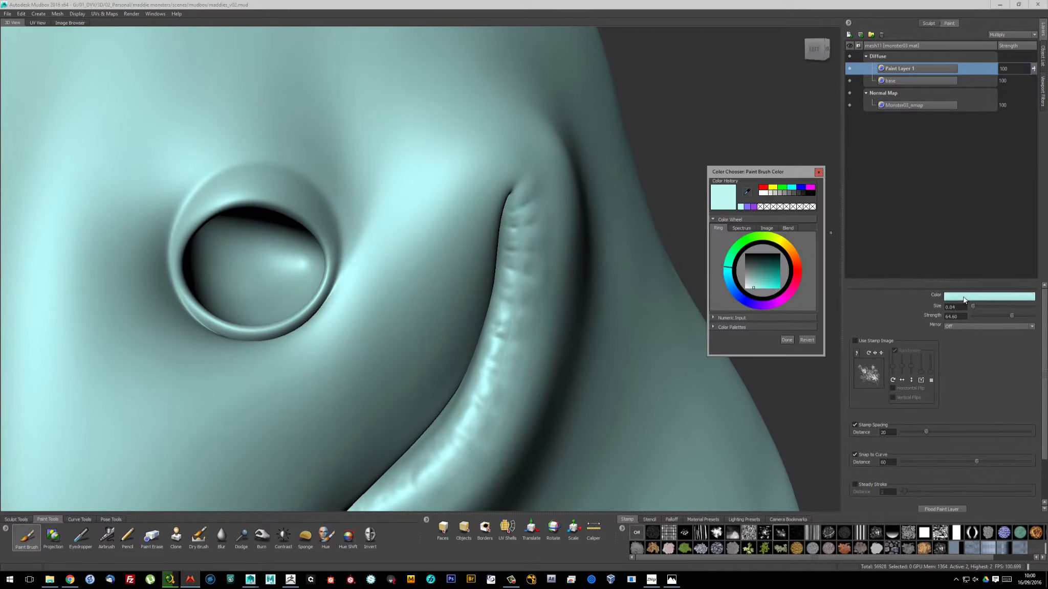
click(732, 318)
click(788, 346)
alt+middle_drag(516, 209, 515, 240)
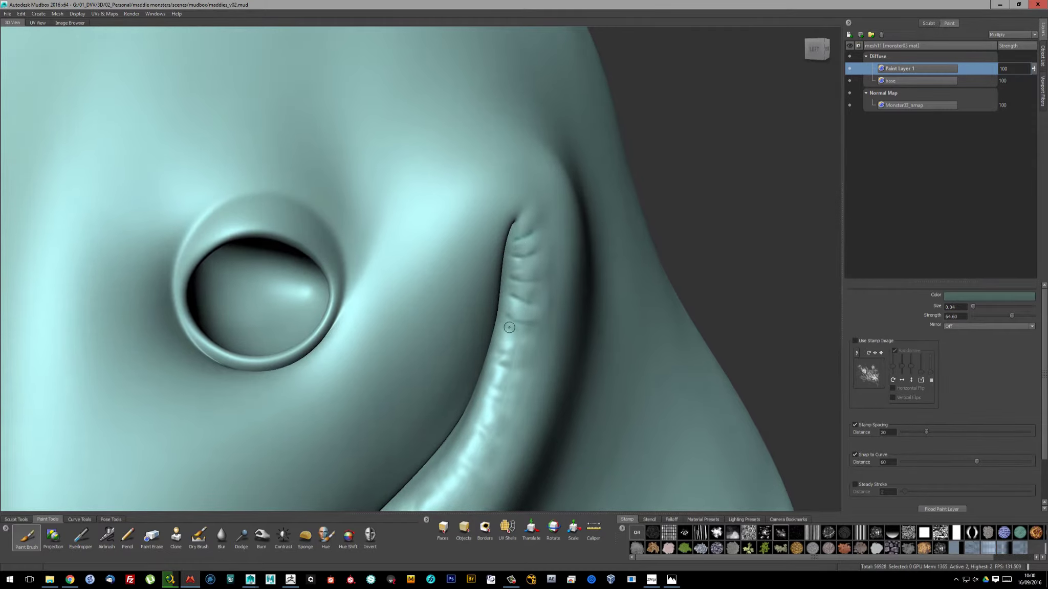
Paint dark grey-teal marks into the cheek crease wrinkles around both eyes
alt+middle_drag(520, 351, 537, 329)
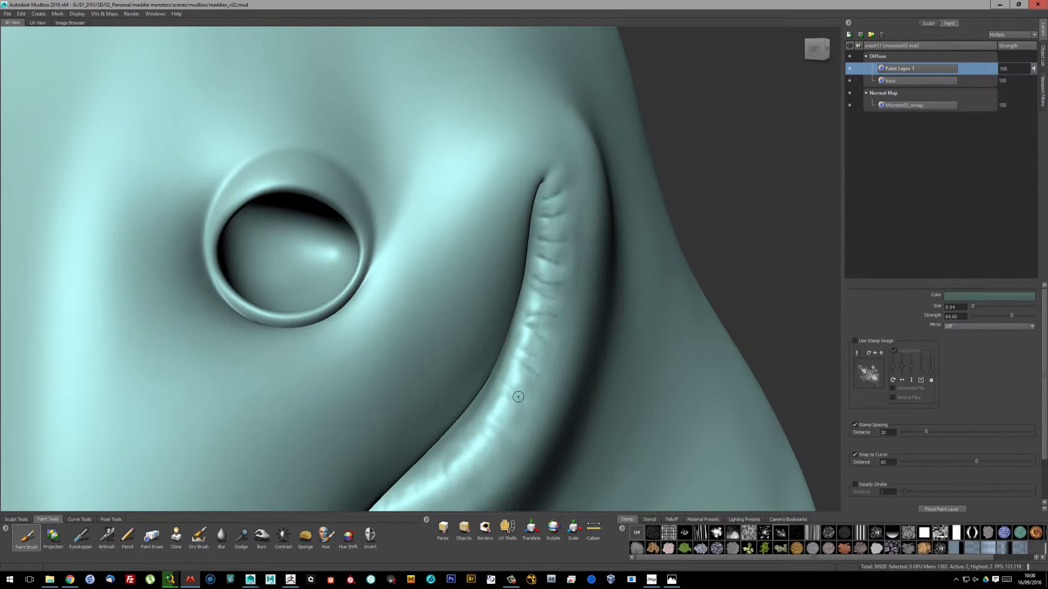
mouse_move(519, 397)
alt+middle_down()
mouse_move(526, 353)
mouse_move(514, 360)
alt+middle_up()
mouse_move(465, 406)
alt+mouse_down()
mouse_move(519, 320)
mouse_move(413, 291)
alt+mouse_up()
mouse_move(404, 254)
alt+mouse_down()
mouse_move(370, 302)
mouse_move(336, 325)
alt+mouse_up()
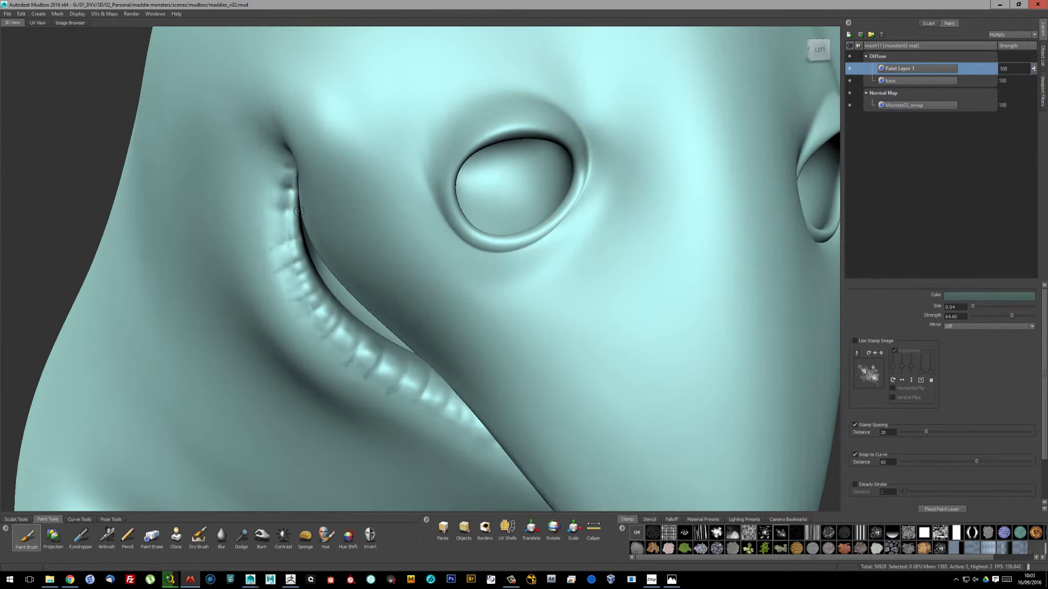
alt+drag(283, 178, 368, 266)
click(671, 519)
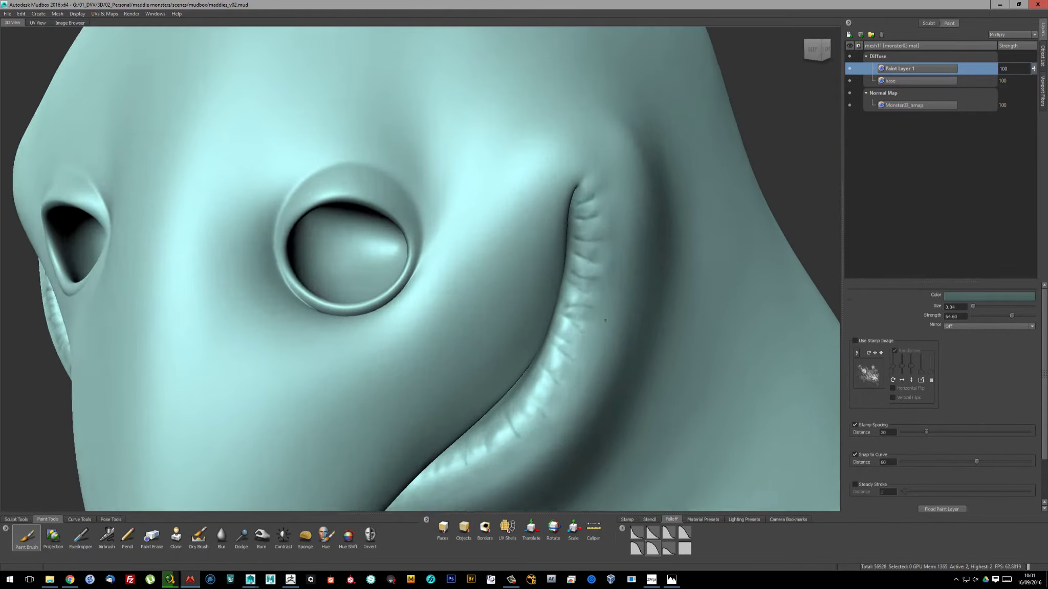
mouse_move(461, 307)
alt+mouse_down()
mouse_move(563, 281)
mouse_move(500, 309)
alt+mouse_up()
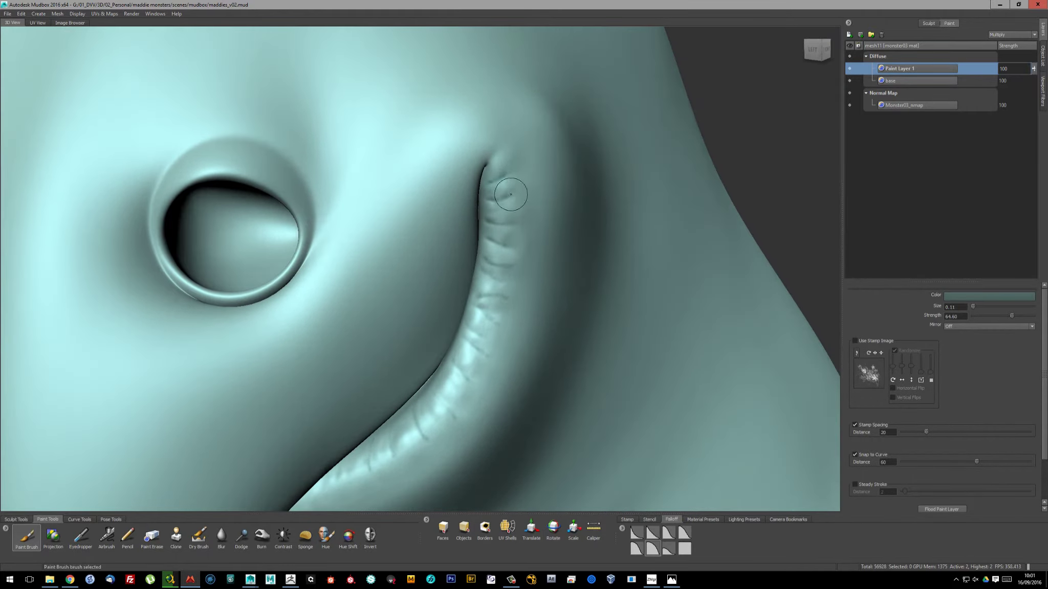
Soften the crease marks with Blur and tidy them with Paint Erase
click(221, 536)
alt+drag(507, 245, 525, 267)
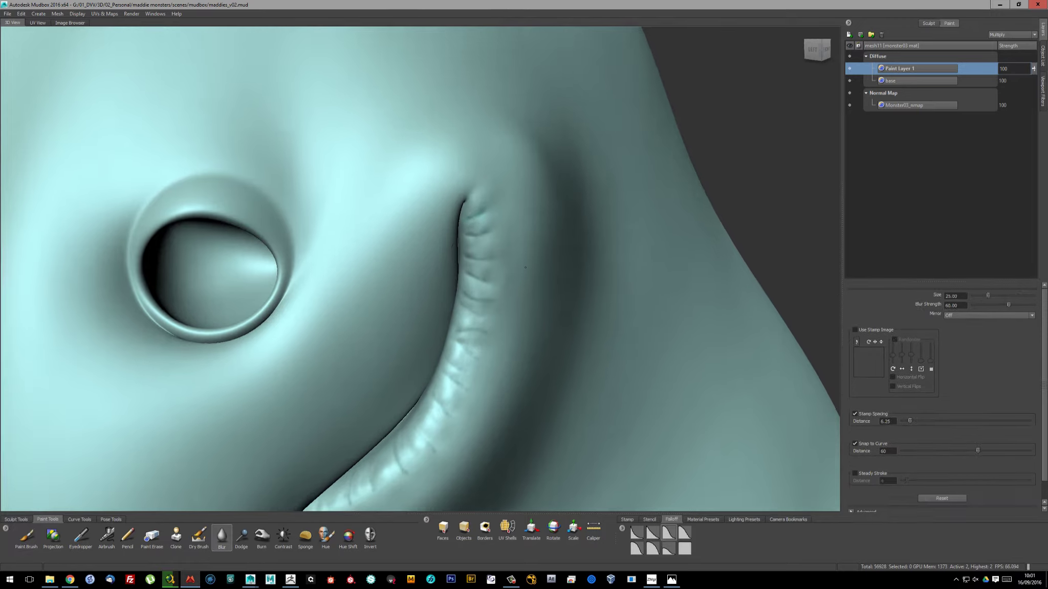
key(l)
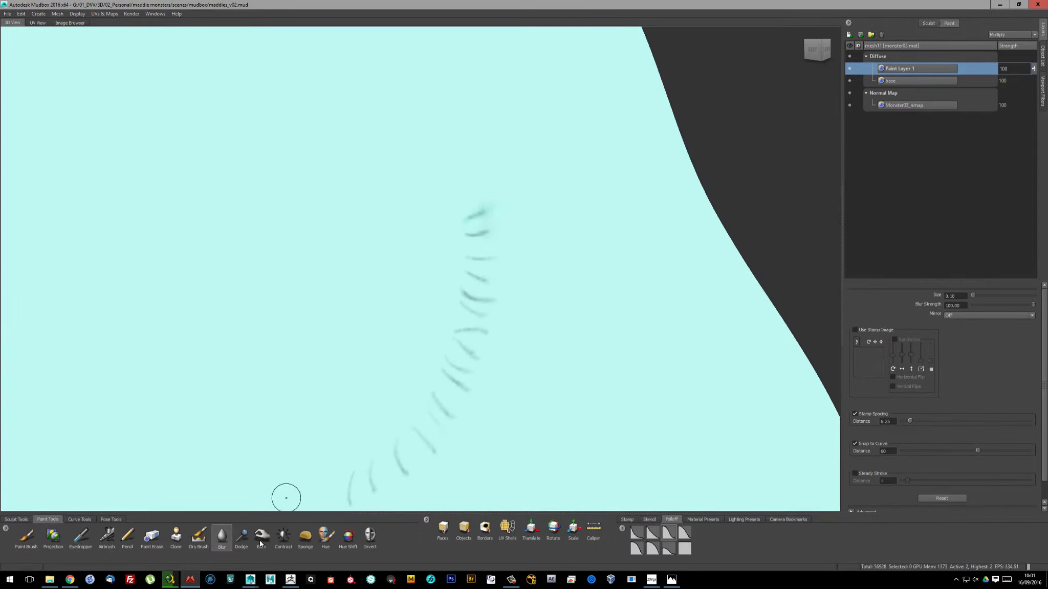
click(151, 535)
alt+drag(497, 227, 392, 418)
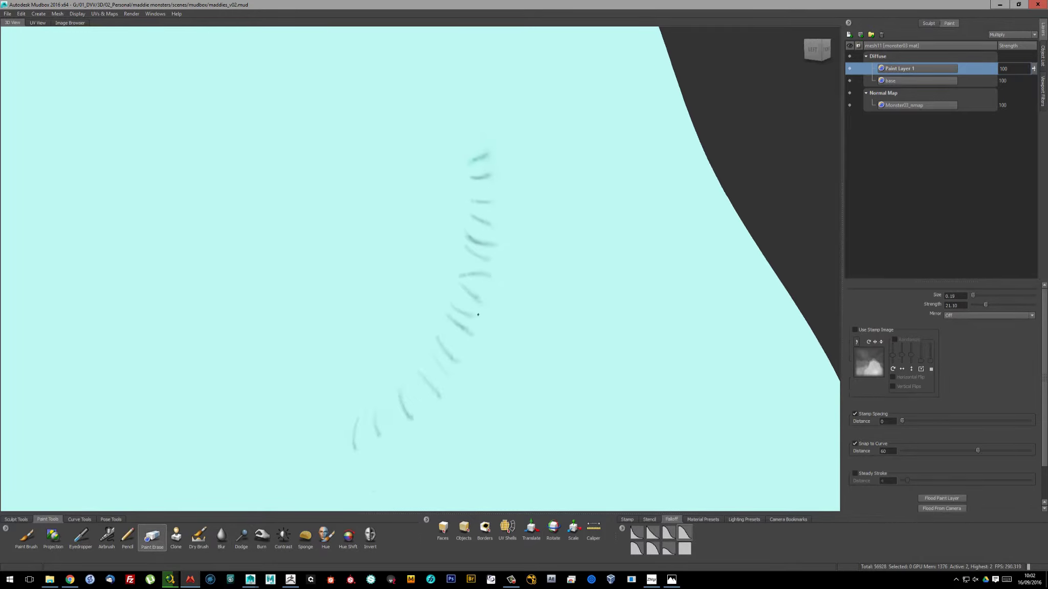
alt+drag(481, 315, 343, 123)
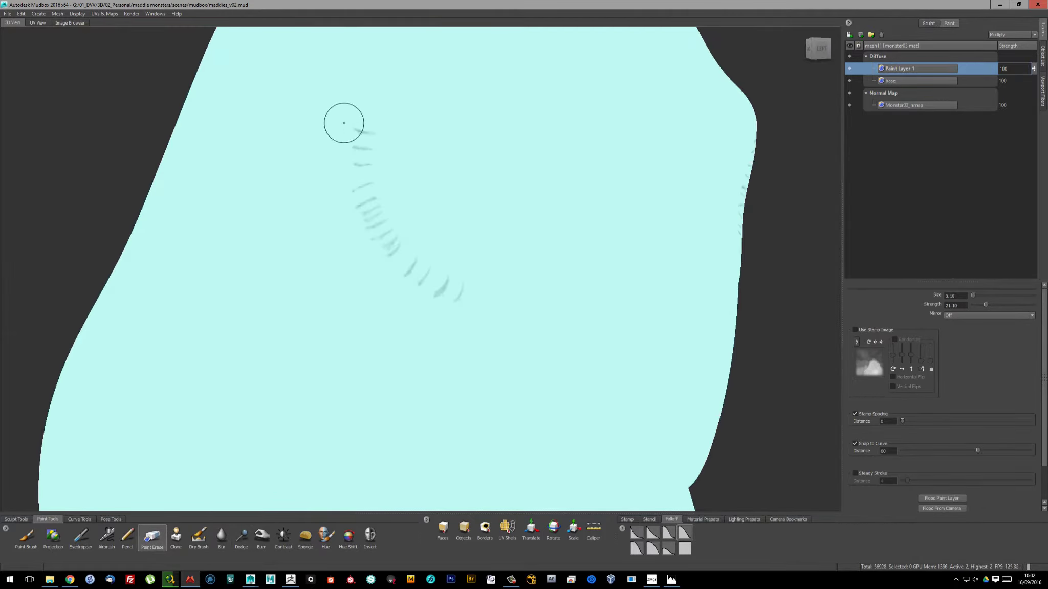
alt+drag(387, 251, 374, 367)
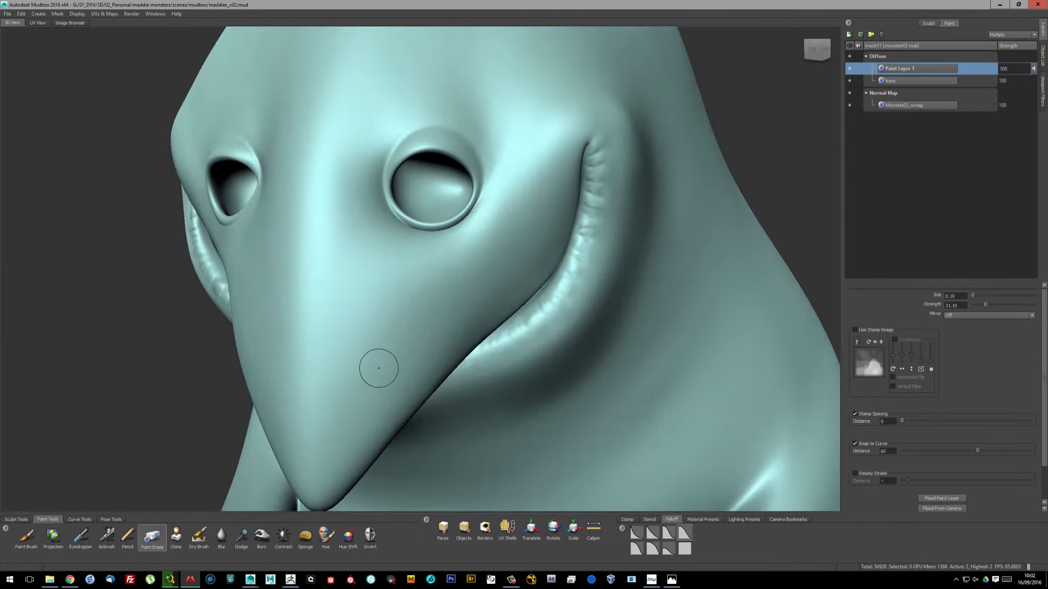
alt+right_drag(374, 367, 542, 208)
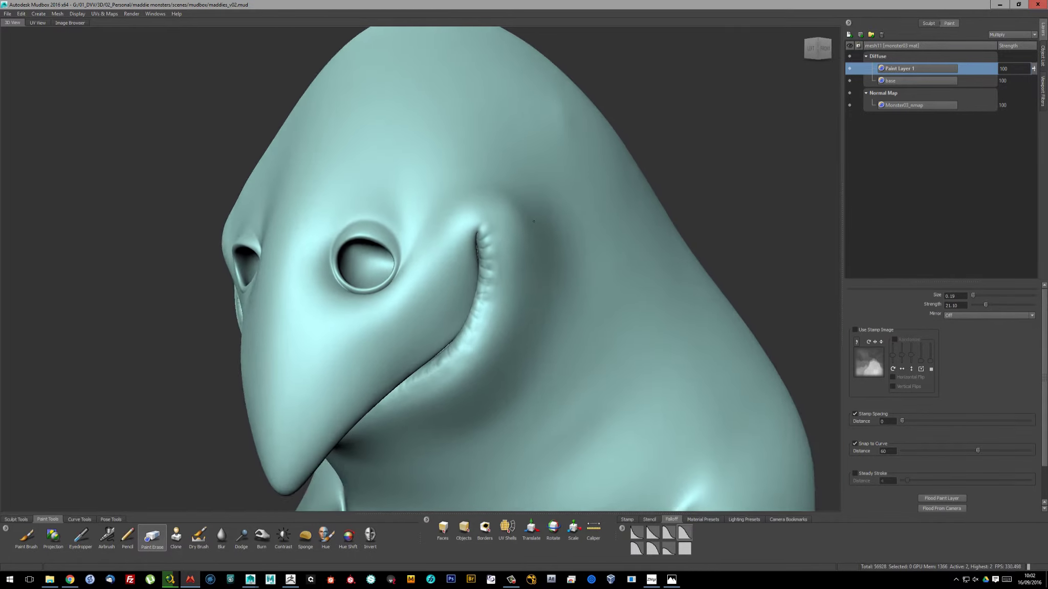
Create a new paint layer named 'brights' with Screen blending
click(849, 34)
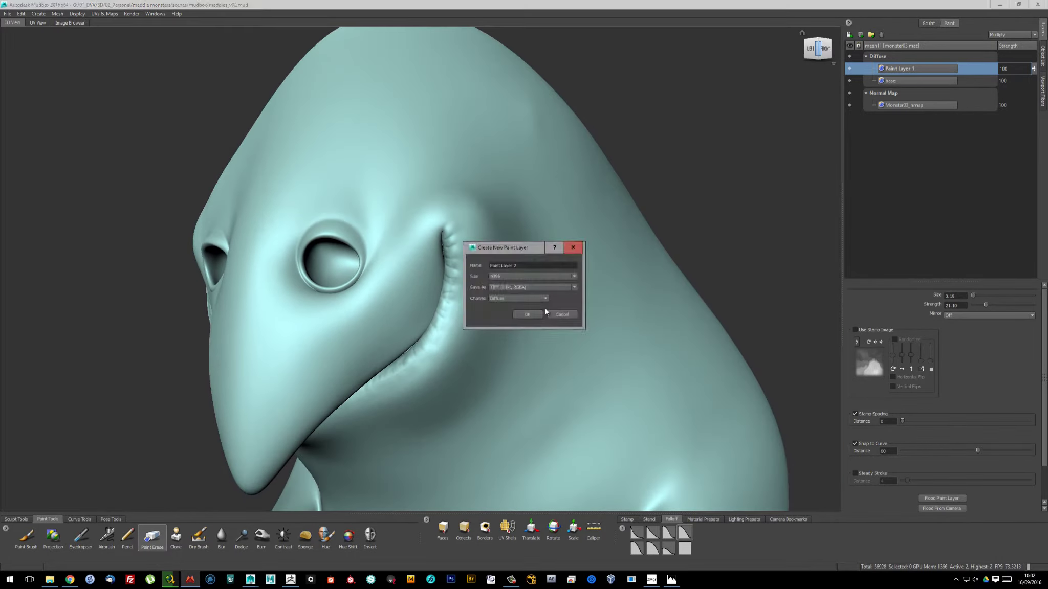
click(546, 308)
alt+right_drag(545, 308, 500, 299)
text(brights)
key(Return)
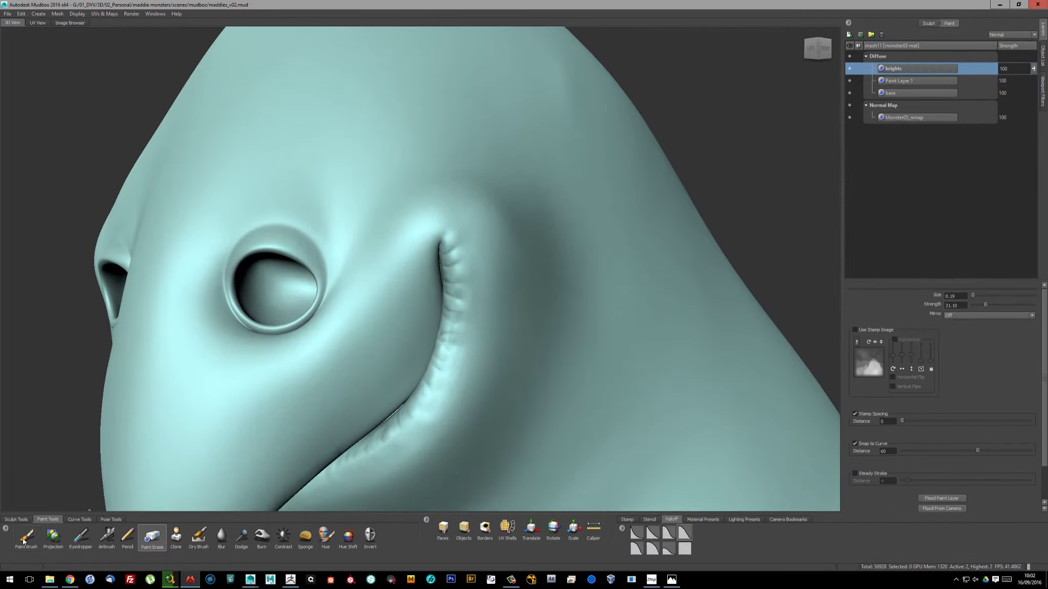
alt+drag(440, 217, 388, 286)
click(1013, 34)
click(995, 86)
alt+drag(512, 256, 460, 230)
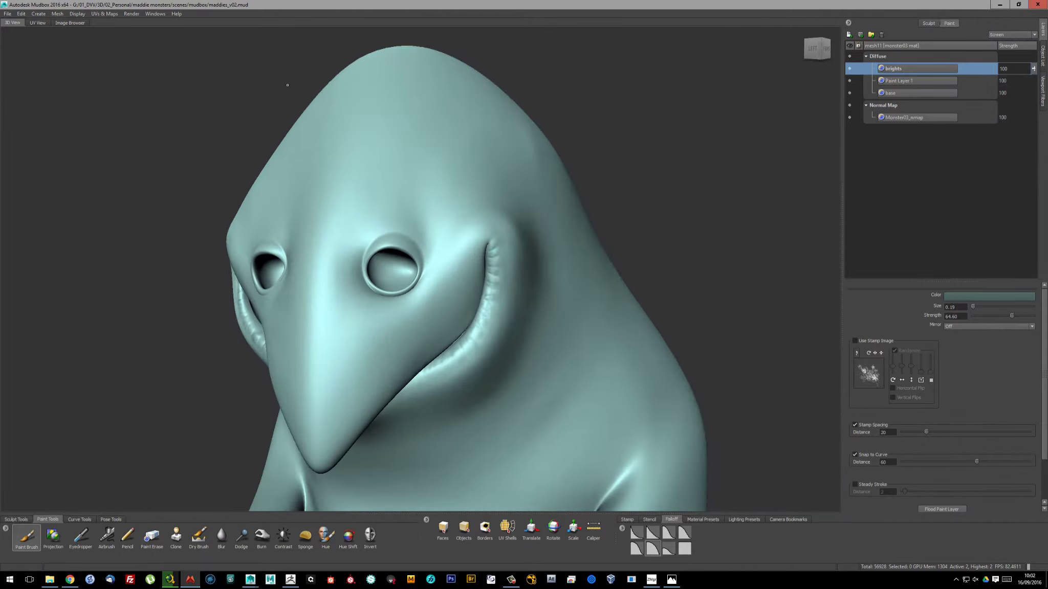
Extract a 4096x4096 Subdivision ambient occlusion map of the monster mesh, saved as temp.png
click(463, 532)
click(409, 255)
click(104, 13)
click(185, 112)
text(ao06)
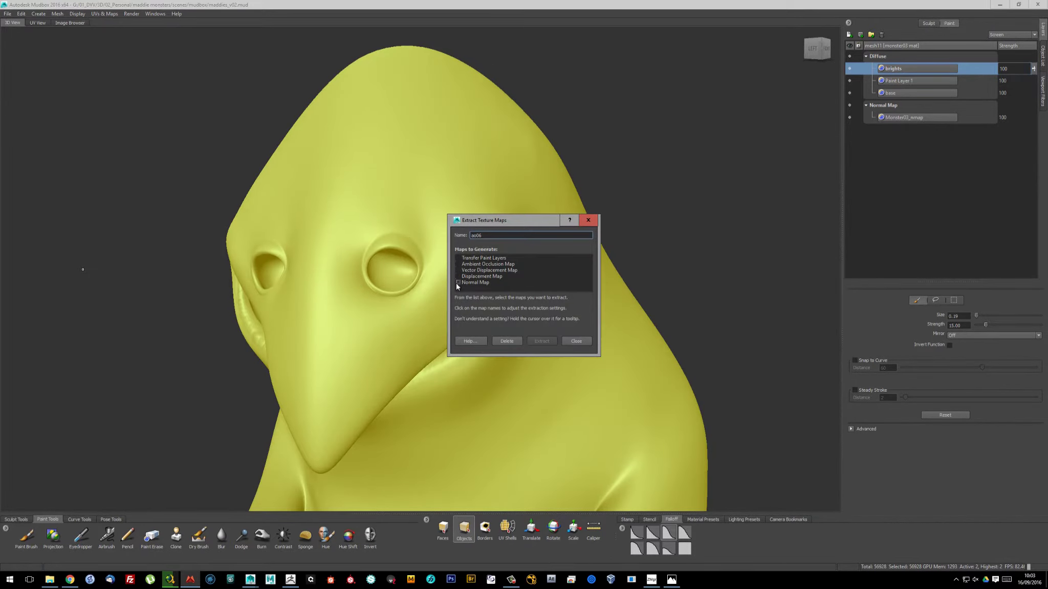
click(458, 264)
click(546, 356)
click(544, 383)
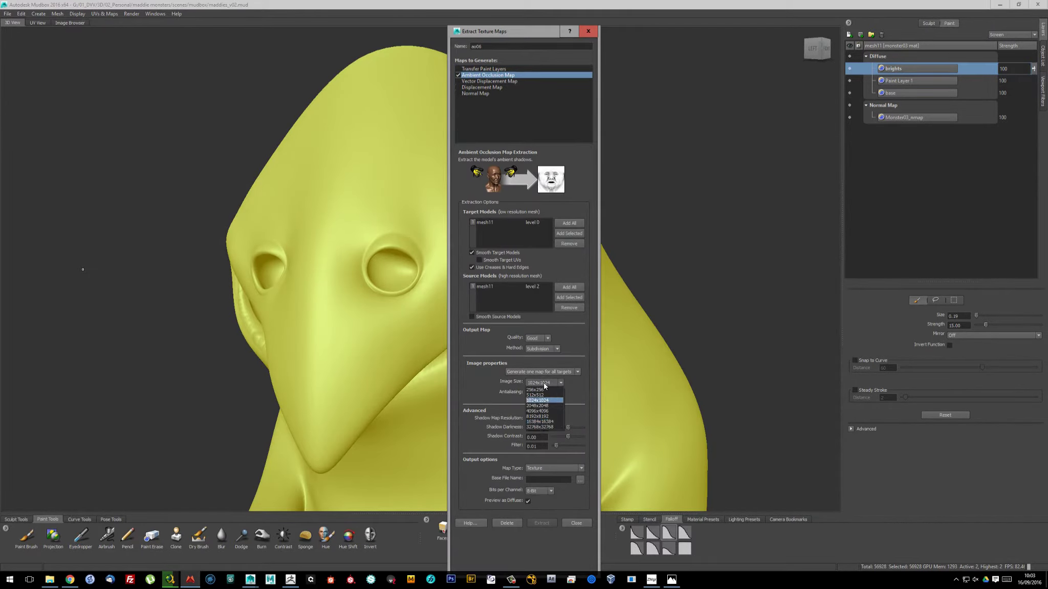
click(579, 479)
text(temp)
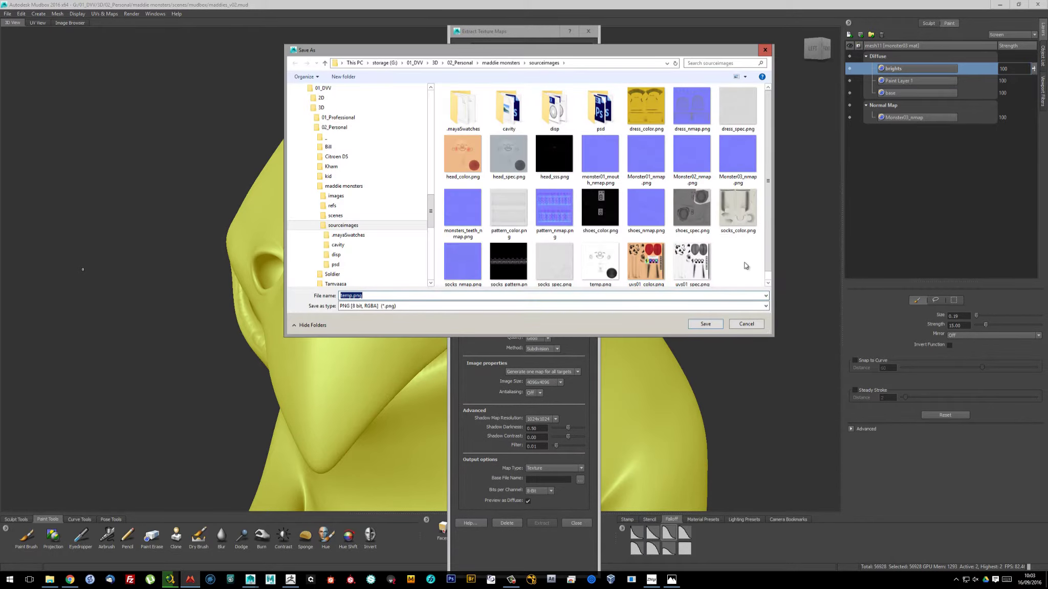
key(Return)
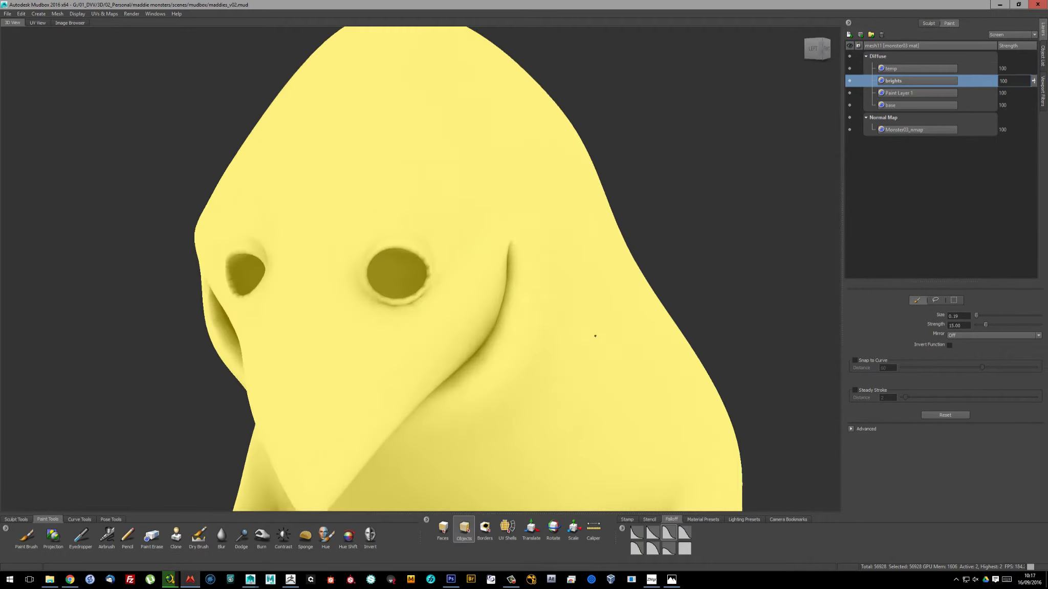
Rename the baked temp layer to 'ao'
ctrl+click(579, 370)
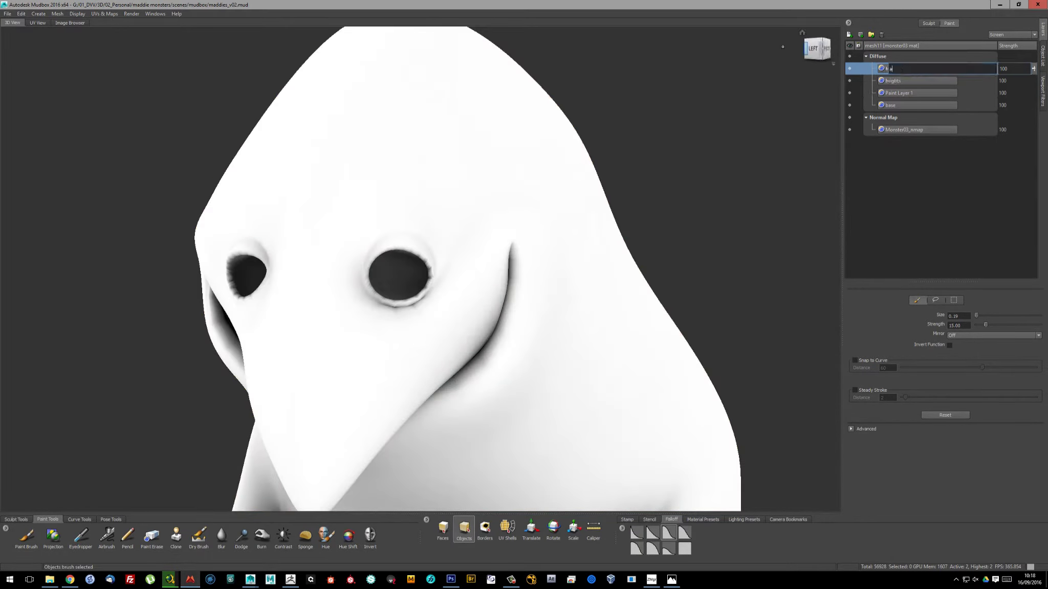
text(o)
key(Return)
scroll(528, 281, up, 5)
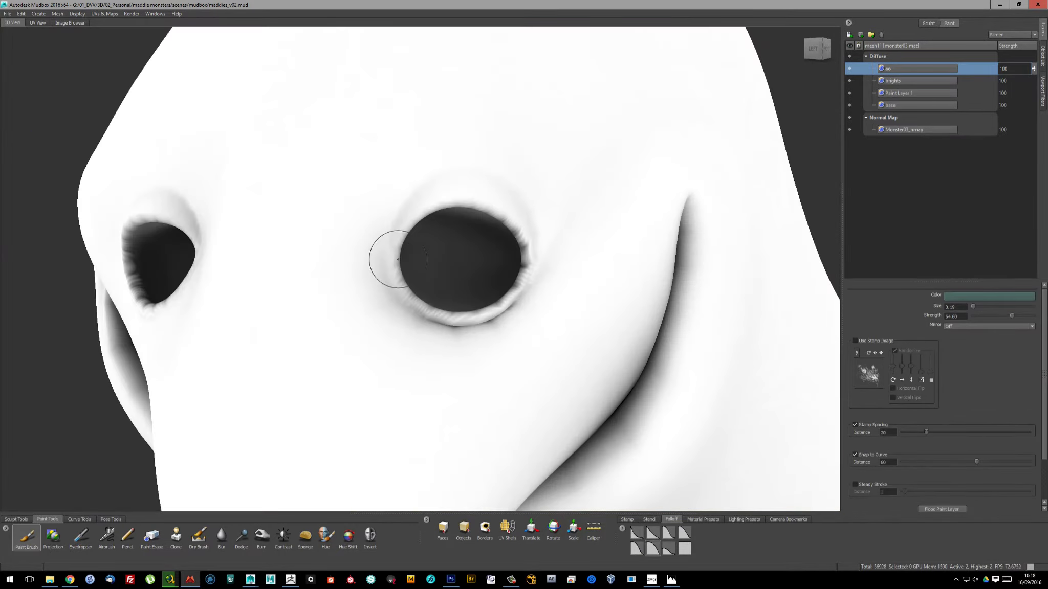
Paint white over the streaky occlusion artefacts on the first eye socket rim
click(480, 202)
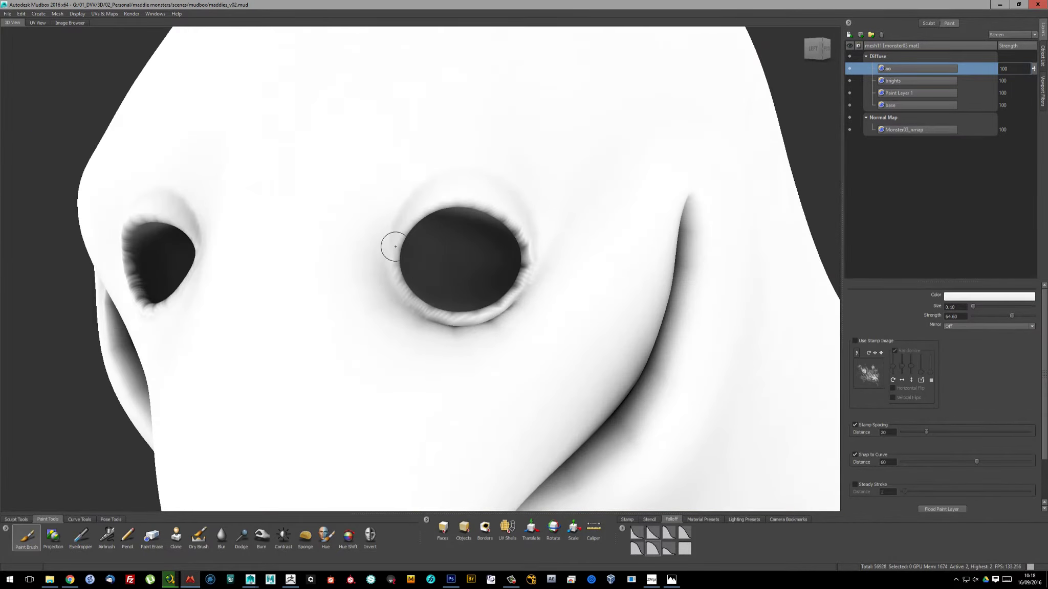
mouse_move(522, 243)
alt+mouse_down()
mouse_move(220, 547)
mouse_move(552, 187)
mouse_move(543, 236)
mouse_move(402, 276)
alt+mouse_up()
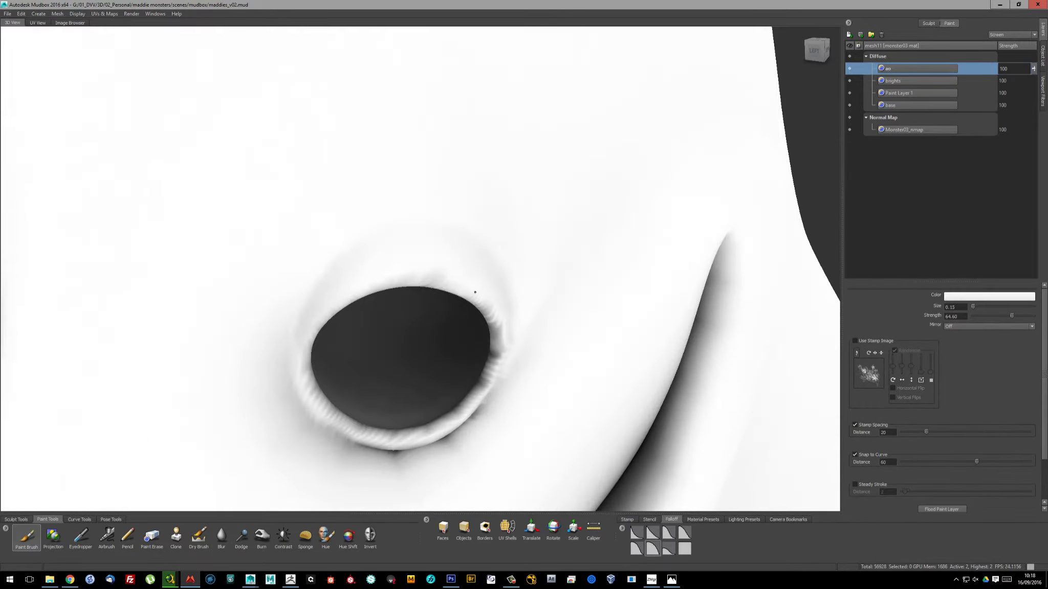
mouse_move(475, 293)
alt+mouse_down()
mouse_move(362, 292)
mouse_move(379, 378)
mouse_move(175, 317)
mouse_move(264, 423)
alt+mouse_up()
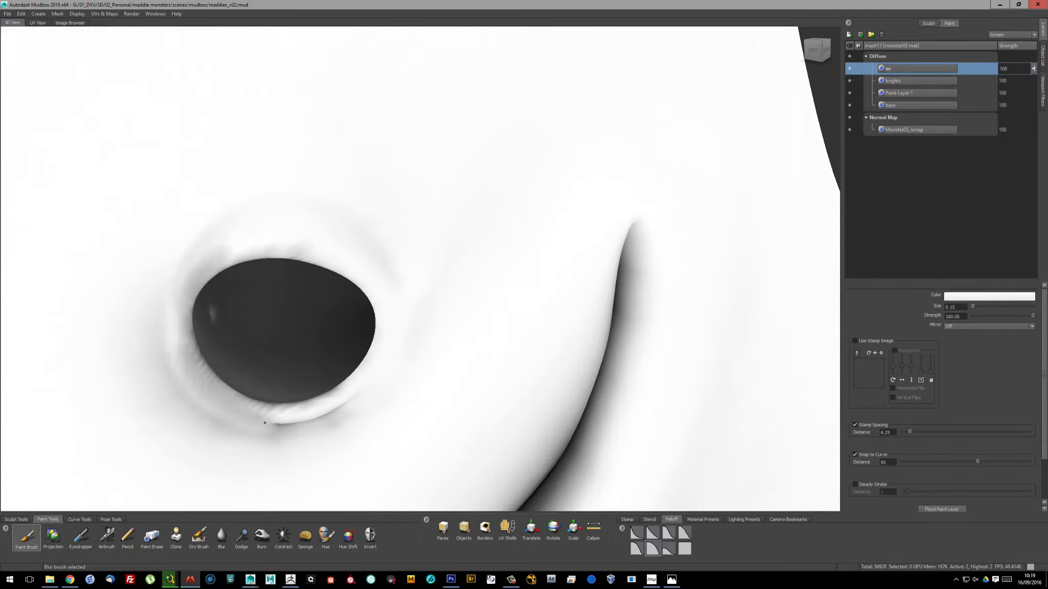
alt+drag(456, 240, 421, 262)
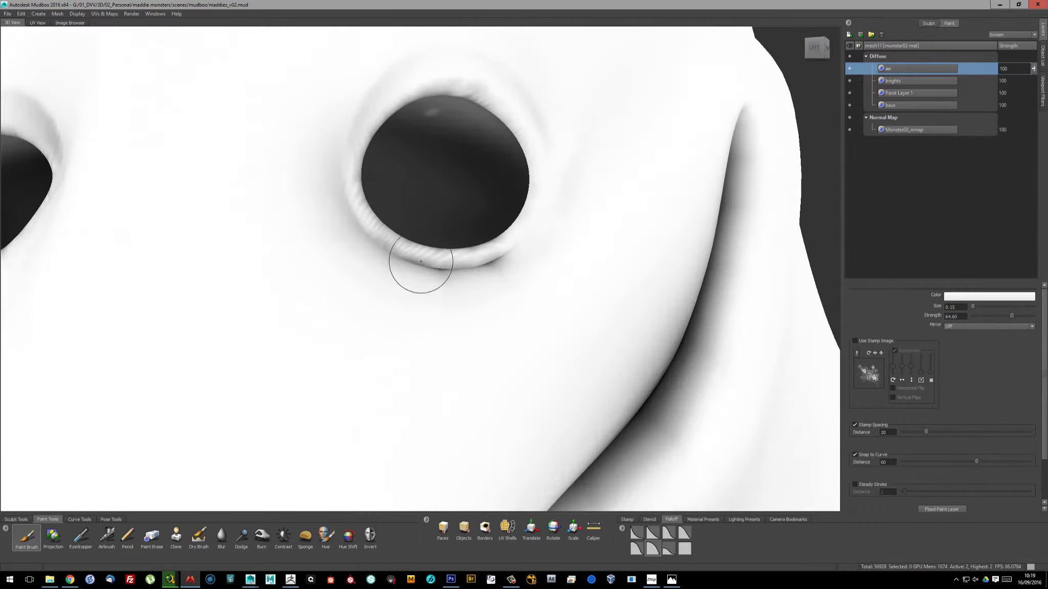
key(Page_Down)
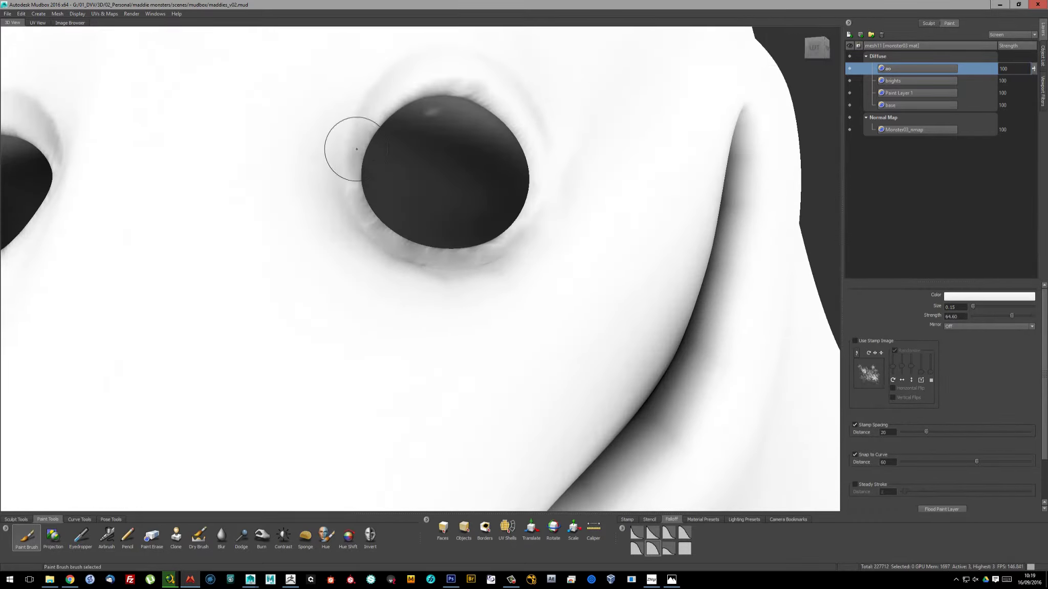
alt+drag(383, 235, 411, 164)
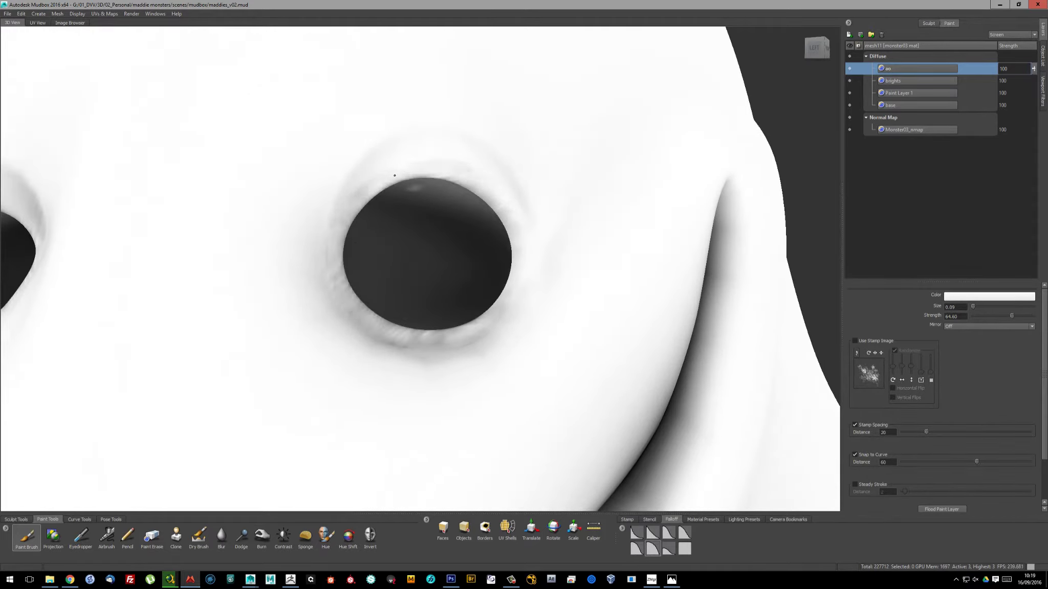
mouse_move(493, 310)
alt+mouse_down()
mouse_move(498, 182)
mouse_move(464, 357)
alt+mouse_up()
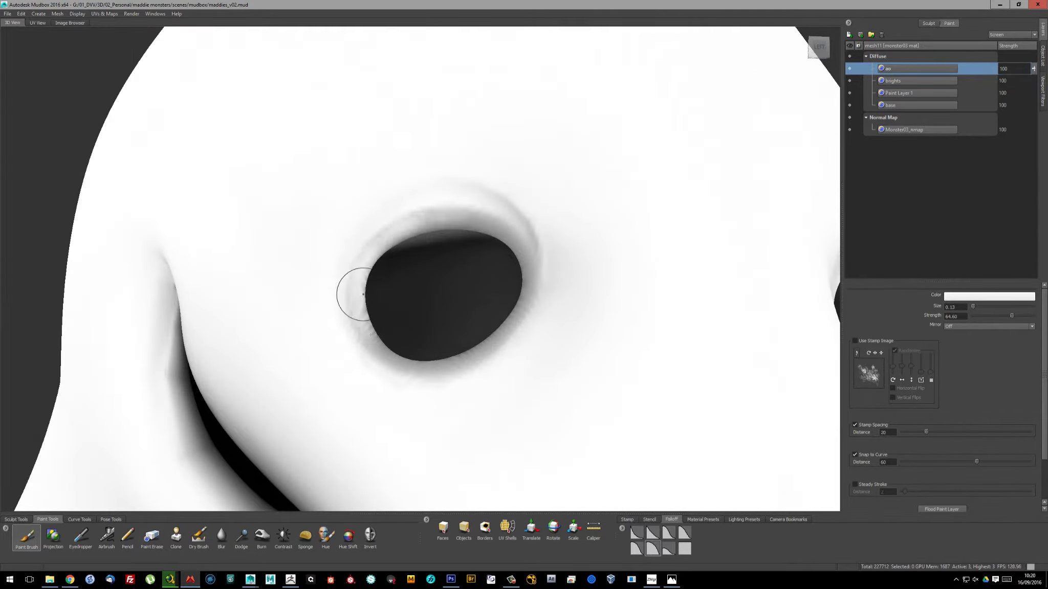
scroll(429, 227, down, 5)
Clean up the occlusion streaks around the left eye socket from side and front angles
mouse_move(431, 236)
alt+mouse_down()
mouse_move(479, 276)
mouse_move(391, 272)
mouse_move(729, 290)
mouse_move(480, 250)
alt+mouse_up()
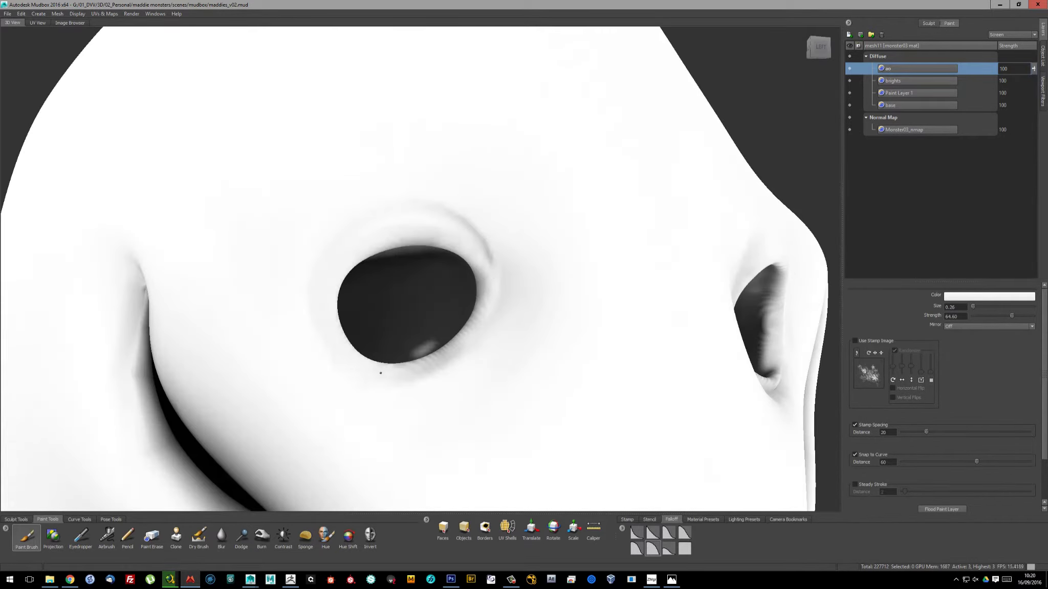
scroll(415, 242, down, 5)
alt+drag(268, 315, 105, 409)
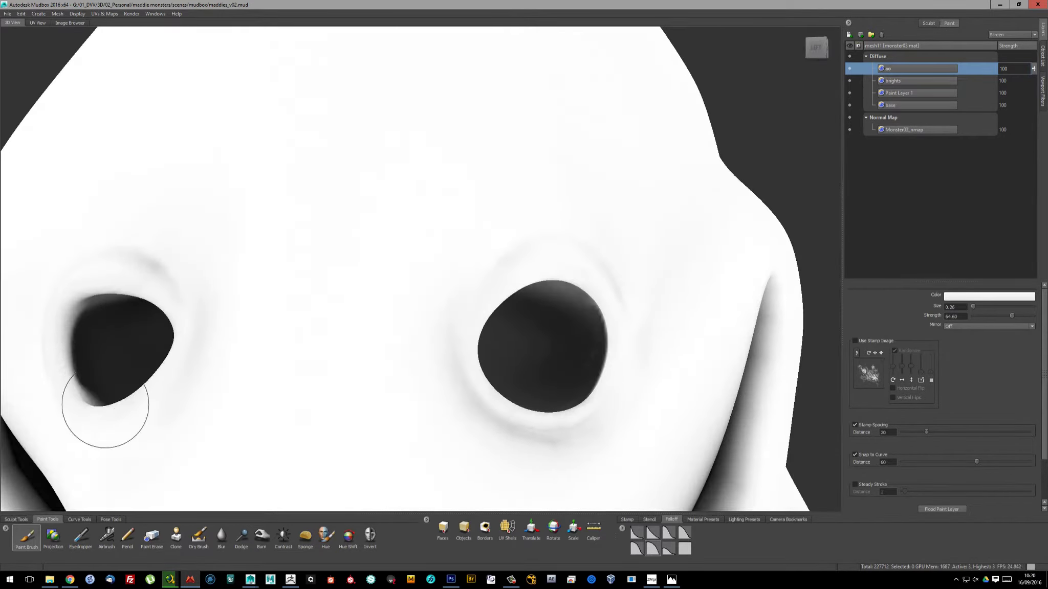
scroll(316, 177, up, 5)
mouse_move(315, 177)
alt+mouse_down()
mouse_move(358, 215)
mouse_move(304, 204)
mouse_move(542, 297)
mouse_move(471, 241)
mouse_move(321, 300)
mouse_move(445, 409)
alt+mouse_up()
scroll(314, 189, up, 3)
scroll(542, 297, up, 3)
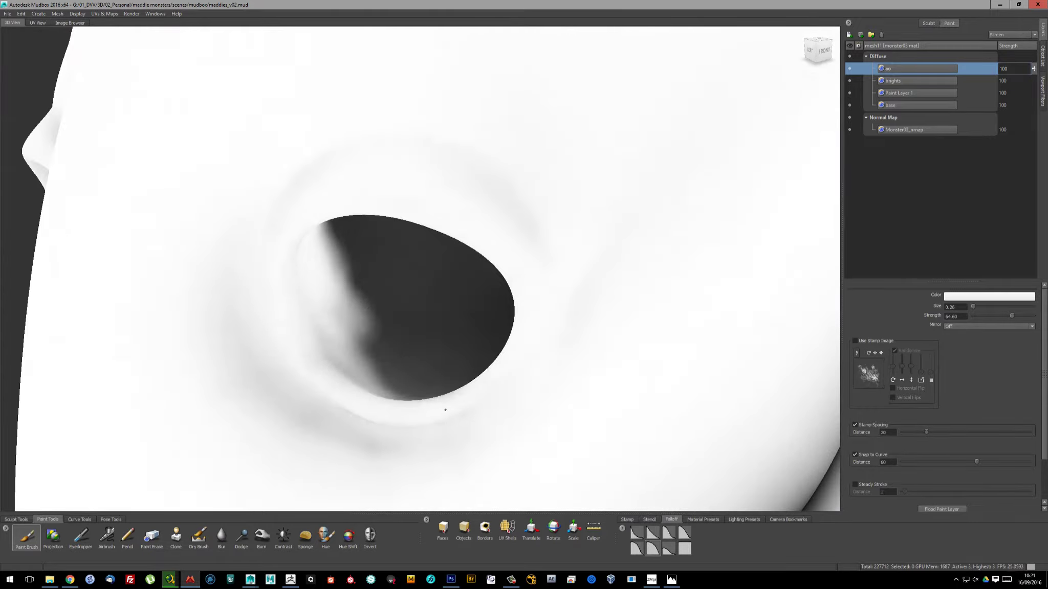
scroll(509, 306, up, 3)
scroll(509, 306, down, 5)
mouse_move(386, 257)
alt+mouse_down()
mouse_move(269, 243)
mouse_move(432, 243)
mouse_move(210, 239)
mouse_move(358, 255)
mouse_move(272, 293)
mouse_move(358, 230)
alt+mouse_up()
scroll(209, 240, down, 3)
Set the ao layer to Multiply blending and make it visible again
click(1011, 34)
click(1003, 52)
scroll(461, 255, up, 5)
click(849, 68)
click(874, 80)
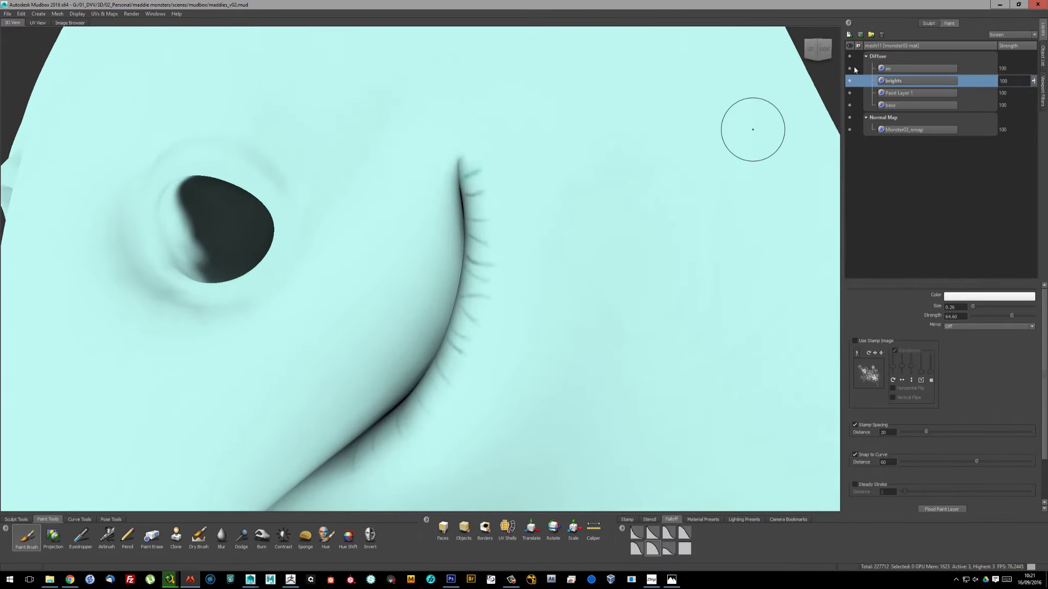
click(849, 68)
Lower the brights layer strength to 64
alt+drag(512, 225, 530, 218)
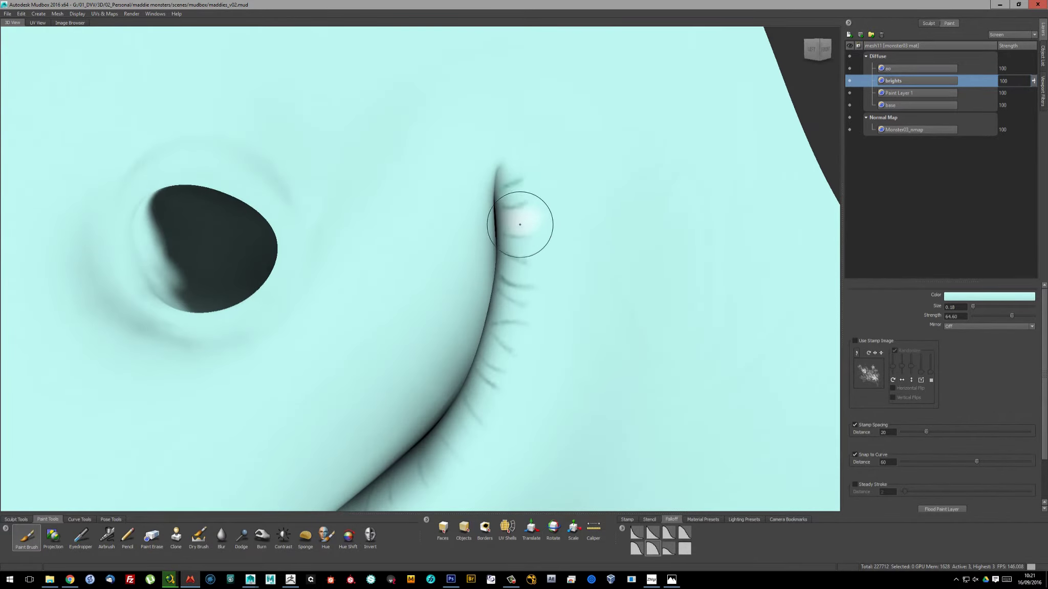
drag(1033, 80, 1035, 97)
mouse_move(540, 314)
alt+mouse_down()
mouse_move(509, 297)
mouse_move(484, 300)
mouse_move(603, 199)
mouse_move(398, 173)
alt+mouse_up()
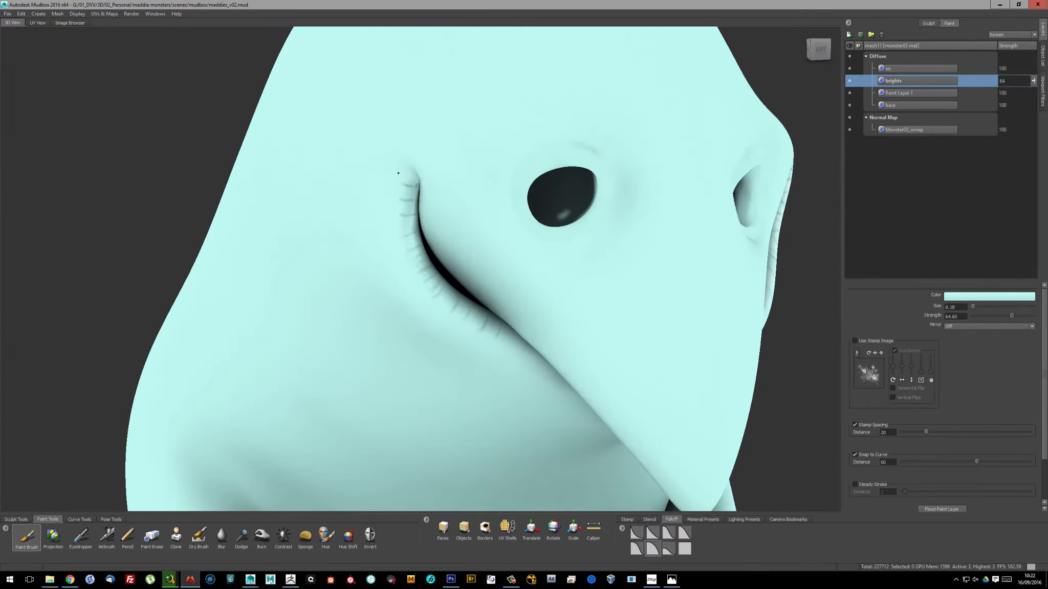
mouse_move(441, 288)
alt+mouse_down()
mouse_move(571, 323)
mouse_move(582, 277)
mouse_move(484, 286)
mouse_move(421, 227)
mouse_move(648, 180)
alt+mouse_up()
Rename Paint Layer 1 to 'sh'
double_click(901, 93)
text(sh)
key(Return)
mouse_move(563, 256)
alt+mouse_down()
mouse_move(624, 273)
mouse_move(563, 286)
mouse_move(512, 277)
alt+mouse_up()
Set a darker grey-teal brush colour with a stripe stamp for streaky strokes
click(988, 296)
drag(823, 232, 823, 196)
alt+drag(665, 256, 582, 280)
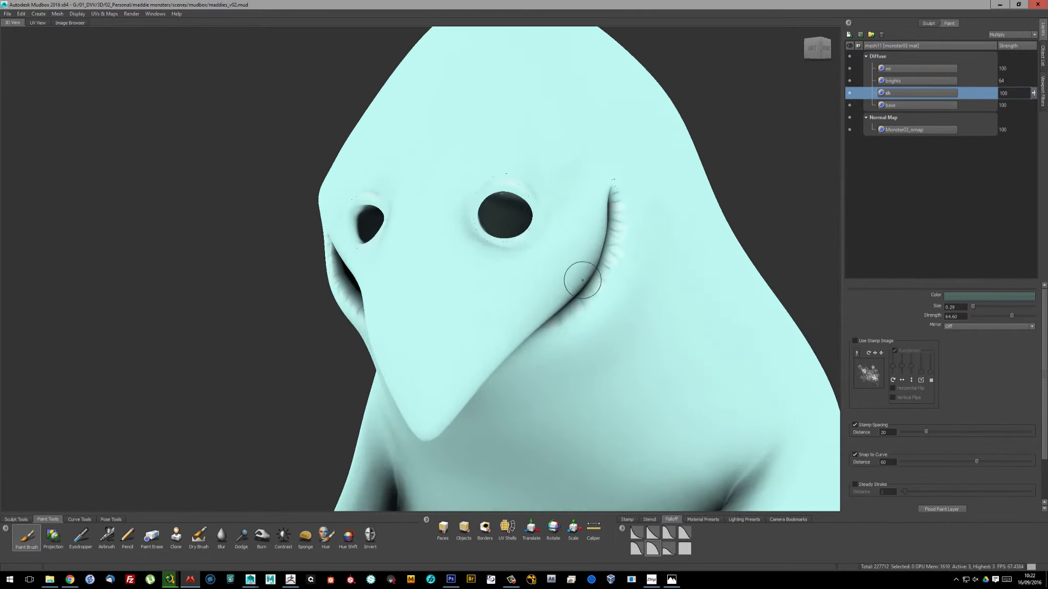
click(627, 520)
click(716, 532)
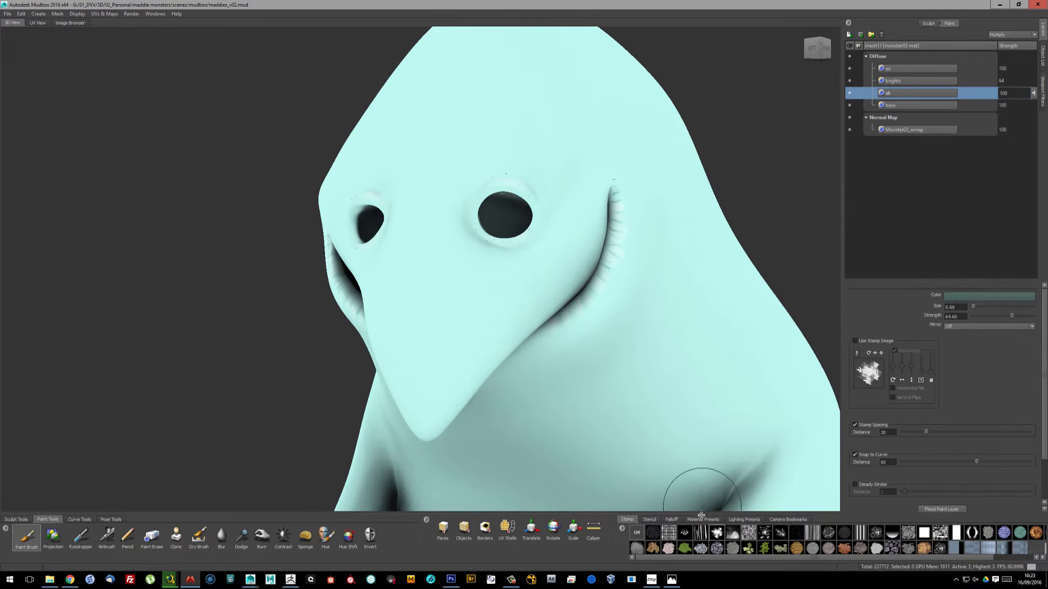
click(701, 533)
Streak dark teal shading over the side of the head, nostril and hand
alt+drag(695, 386, 665, 394)
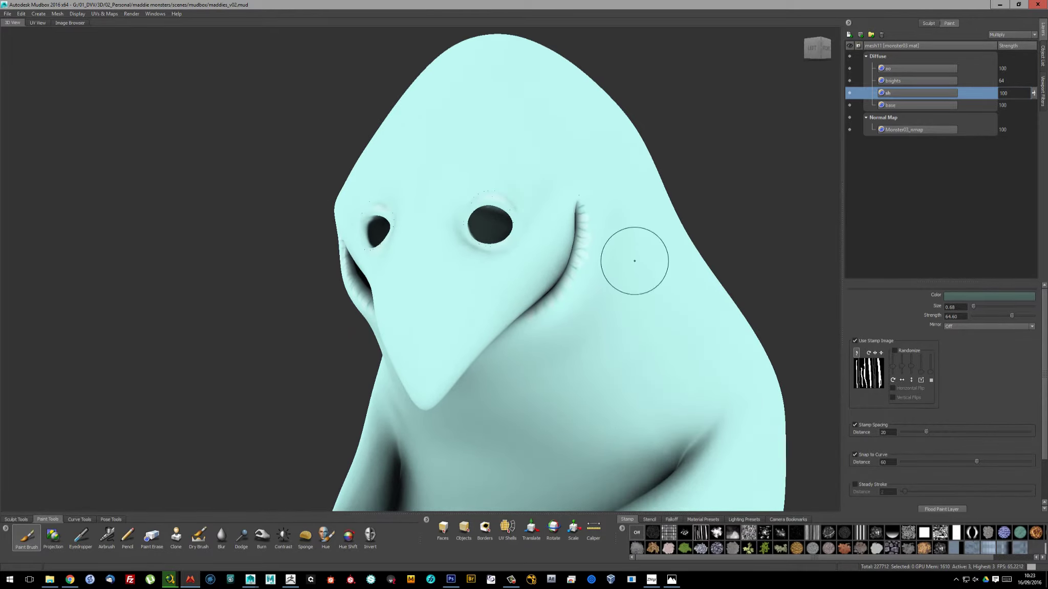
alt+drag(635, 261, 660, 276)
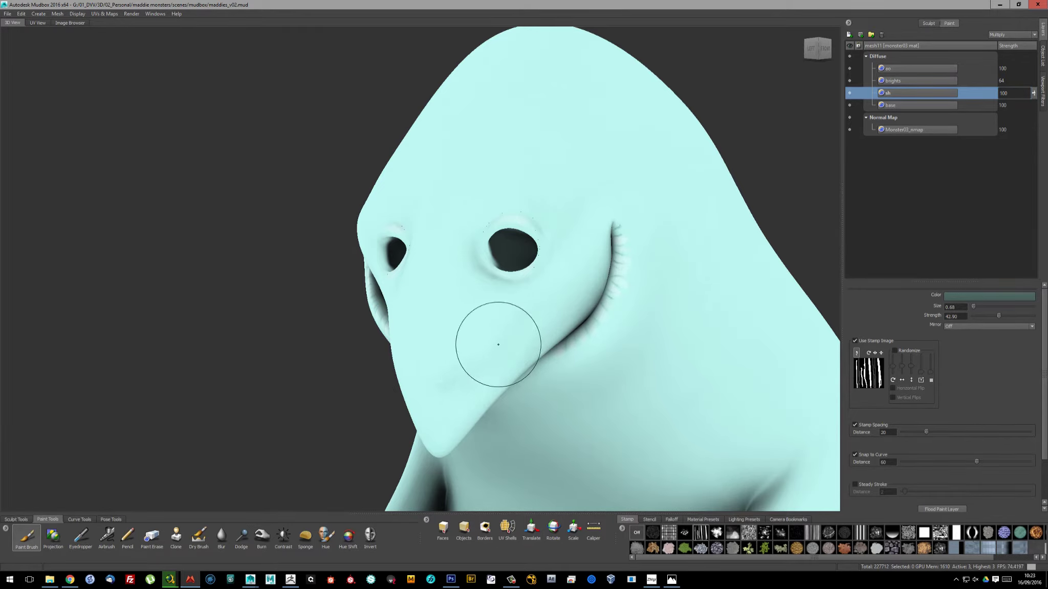
mouse_move(451, 398)
alt+mouse_down()
mouse_move(493, 311)
mouse_move(496, 397)
mouse_move(529, 233)
mouse_move(500, 332)
mouse_move(501, 229)
mouse_move(452, 223)
mouse_move(513, 271)
mouse_move(463, 308)
mouse_move(452, 225)
mouse_move(528, 249)
mouse_move(514, 222)
mouse_move(444, 206)
mouse_move(498, 176)
mouse_move(401, 210)
mouse_move(449, 168)
mouse_move(460, 274)
mouse_move(524, 285)
mouse_move(554, 245)
mouse_move(526, 180)
mouse_move(540, 182)
mouse_move(484, 105)
mouse_move(393, 169)
mouse_move(382, 248)
alt+mouse_up()
mouse_move(335, 337)
alt+mouse_down()
mouse_move(479, 191)
mouse_move(417, 266)
mouse_move(409, 332)
alt+mouse_up()
mouse_move(627, 202)
alt+mouse_down()
mouse_move(608, 117)
mouse_move(584, 187)
alt+mouse_up()
mouse_move(516, 362)
alt+mouse_down()
mouse_move(468, 379)
mouse_move(433, 315)
mouse_move(515, 316)
mouse_move(585, 190)
mouse_move(444, 268)
mouse_move(421, 300)
mouse_move(401, 297)
mouse_move(526, 341)
mouse_move(306, 248)
mouse_move(510, 355)
mouse_move(533, 304)
alt+mouse_up()
Streak dark shading across the chest, top and back of the head
alt+drag(624, 220, 524, 307)
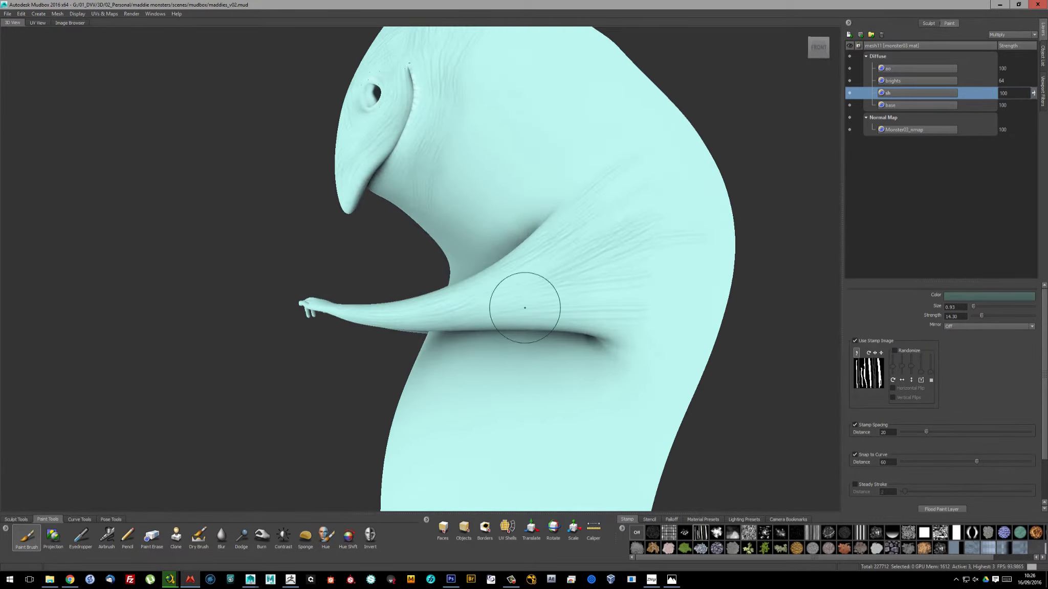
mouse_move(618, 266)
alt+mouse_down()
mouse_move(643, 180)
mouse_move(528, 163)
mouse_move(472, 137)
alt+mouse_up()
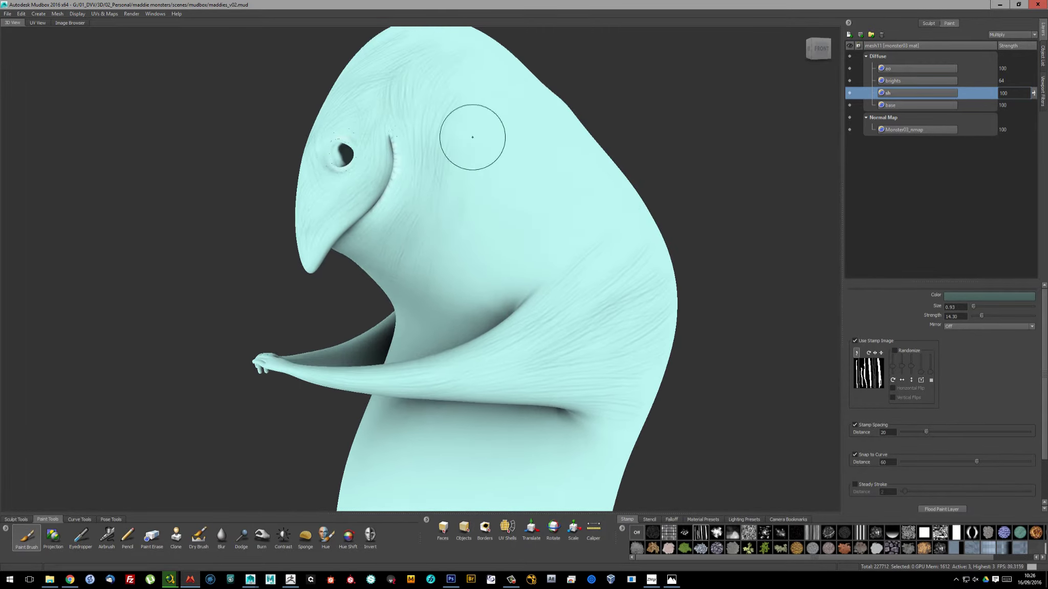
mouse_move(496, 286)
alt+mouse_down()
mouse_move(460, 149)
mouse_move(327, 433)
mouse_move(508, 181)
mouse_move(494, 113)
alt+mouse_up()
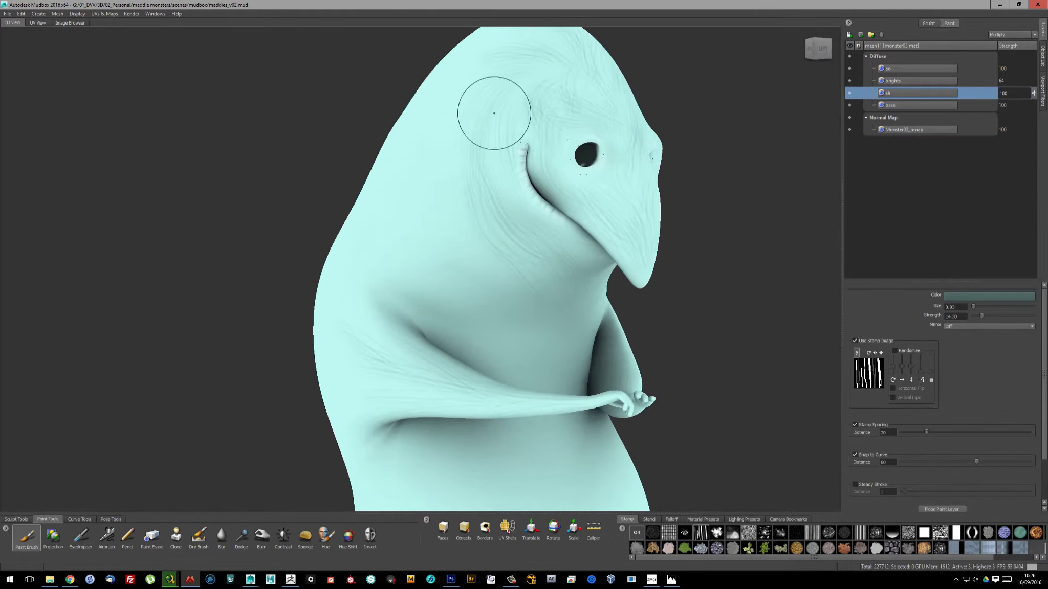
mouse_move(469, 220)
alt+mouse_down()
mouse_move(413, 178)
mouse_move(450, 284)
mouse_move(524, 205)
mouse_move(484, 231)
mouse_move(433, 344)
mouse_move(406, 233)
mouse_move(351, 140)
mouse_move(414, 264)
mouse_move(533, 307)
mouse_move(386, 355)
mouse_move(456, 362)
mouse_move(397, 276)
mouse_move(507, 222)
alt+mouse_up()
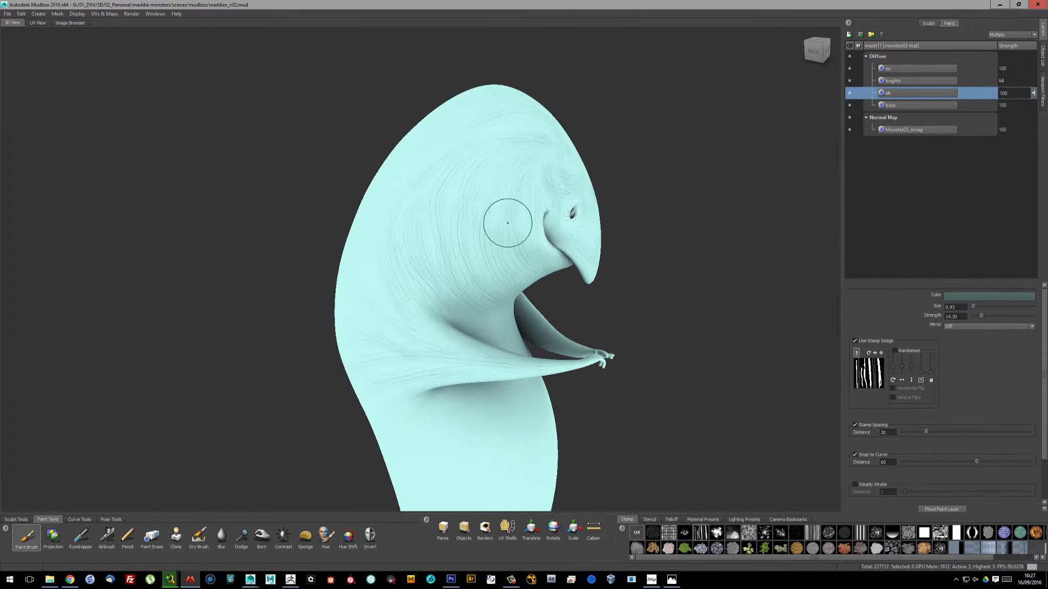
mouse_move(417, 208)
alt+mouse_down()
mouse_move(479, 147)
mouse_move(460, 99)
mouse_move(355, 134)
mouse_move(317, 286)
mouse_move(330, 226)
mouse_move(434, 266)
mouse_move(487, 206)
alt+mouse_up()
alt+right_drag(487, 206, 486, 206)
On the brights layer, set a light cyan brush with the stamp image turned off
alt+drag(486, 205, 614, 154)
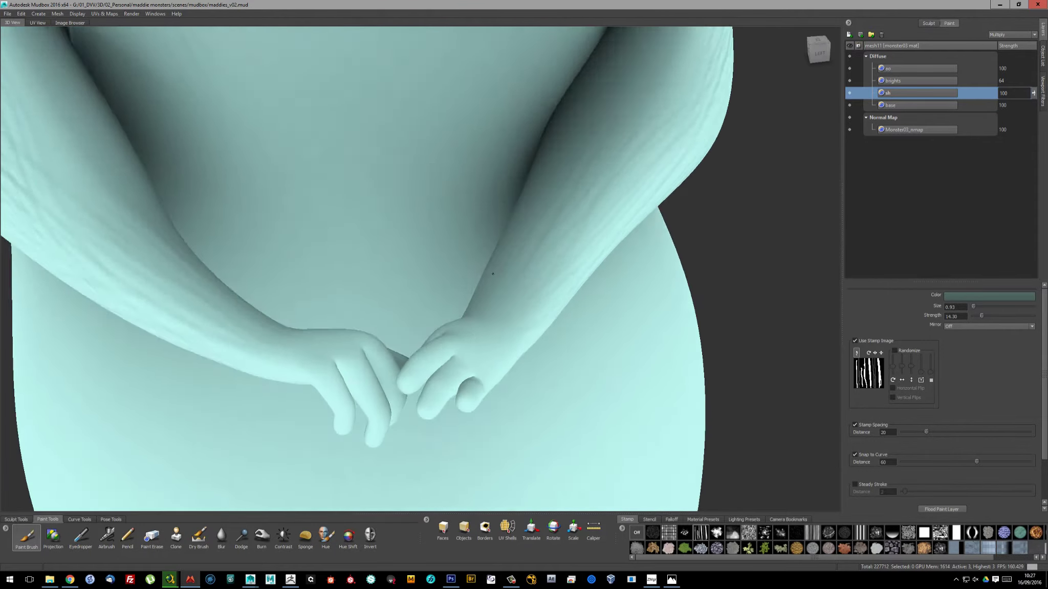
click(915, 80)
click(958, 296)
click(753, 217)
click(423, 382)
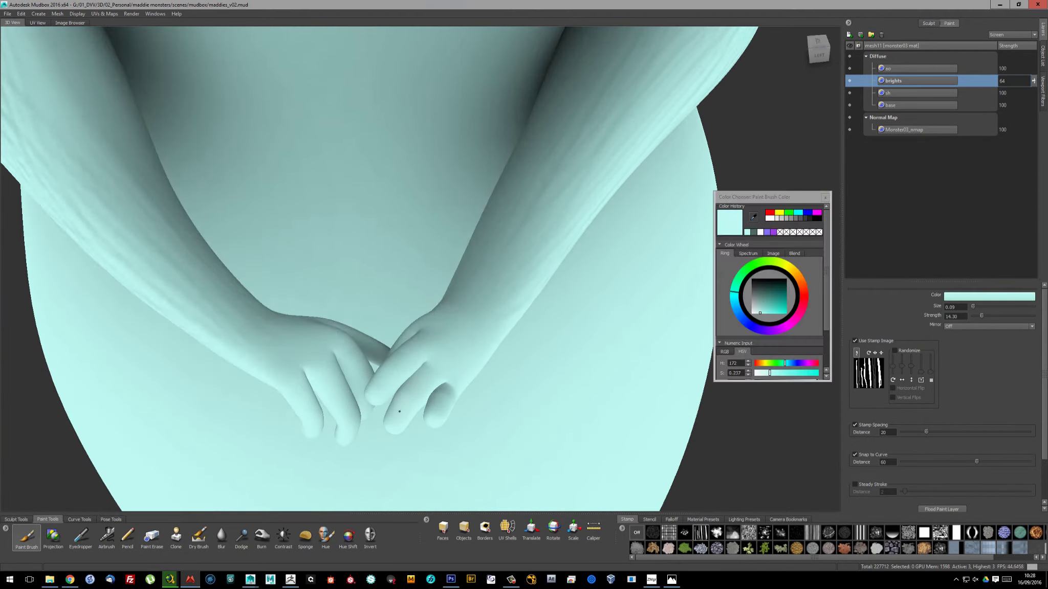
mouse_move(411, 381)
alt+mouse_down()
mouse_move(317, 395)
mouse_move(475, 367)
alt+mouse_up()
click(854, 340)
Paint mottled cyan highlights around the clasped hands with cloud and splatter stamps, then erase excess
alt+right_drag(475, 367, 409, 389)
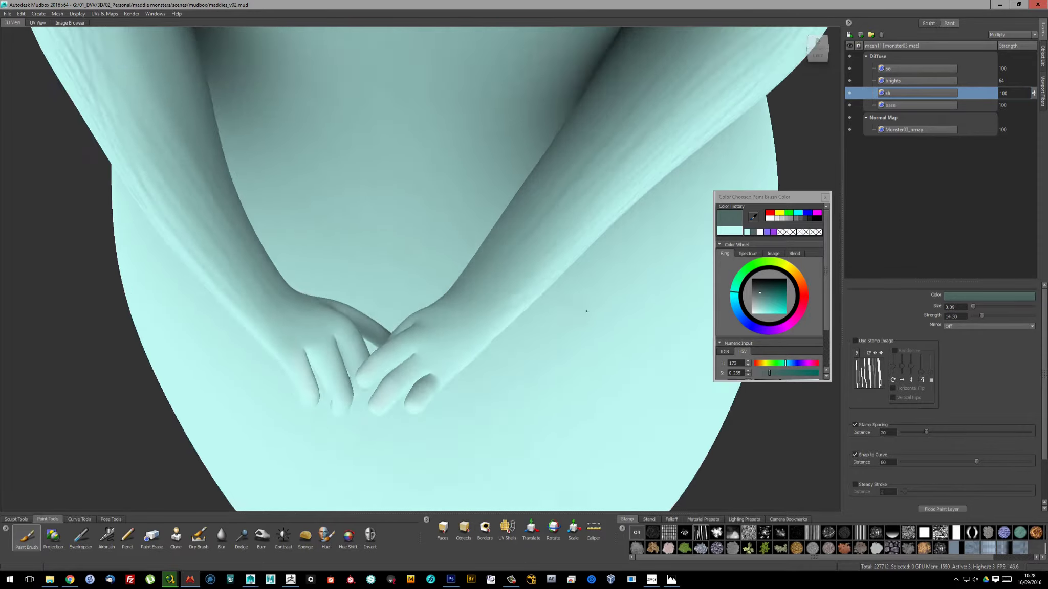
mouse_move(383, 222)
alt+right_down()
mouse_move(487, 307)
mouse_move(491, 344)
alt+right_up()
click(733, 533)
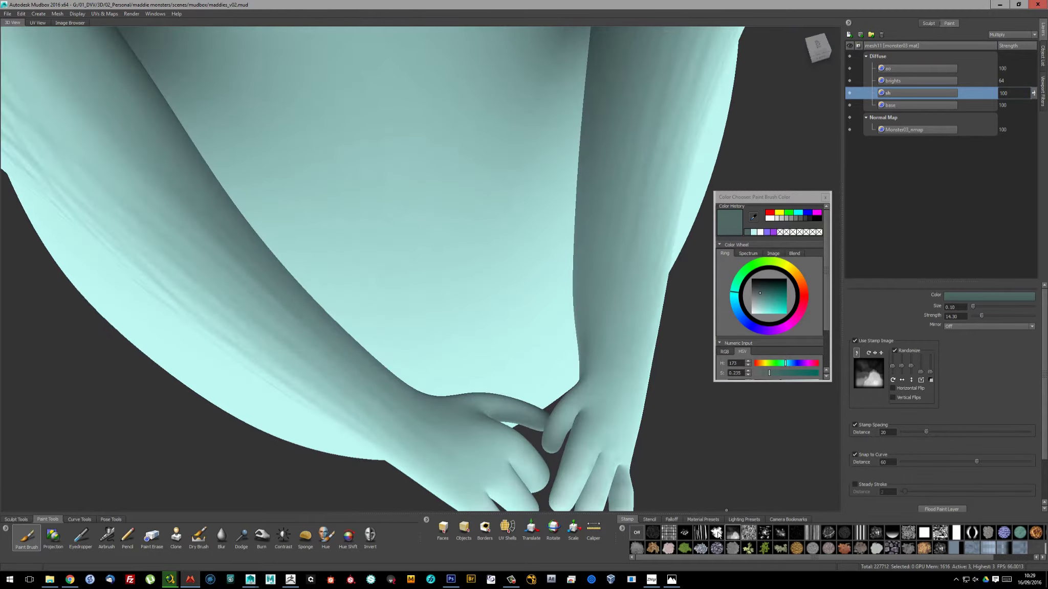
click(716, 533)
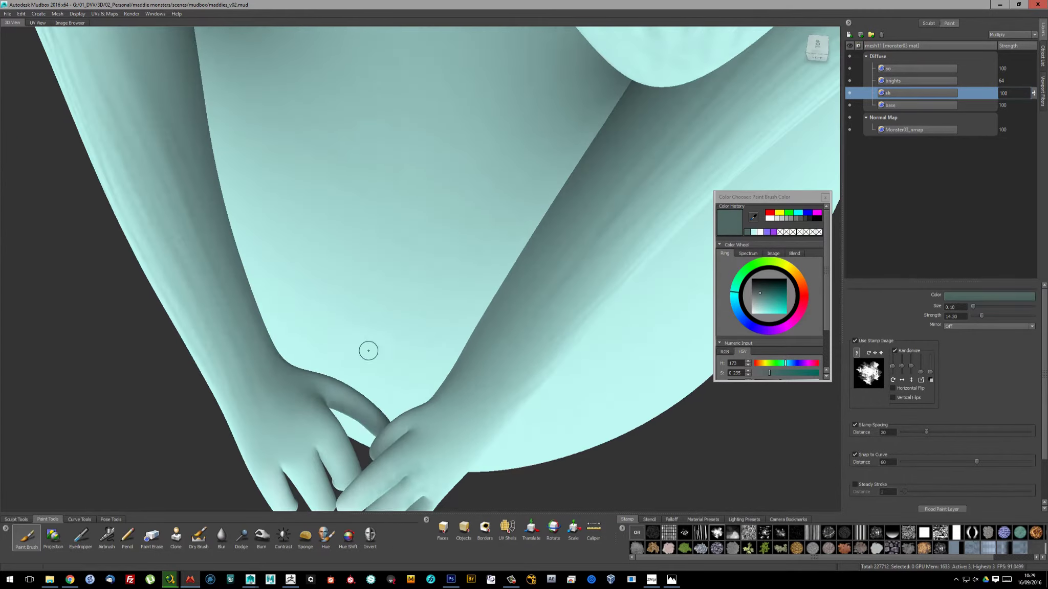
mouse_move(559, 426)
alt+mouse_down()
mouse_move(367, 348)
mouse_move(316, 401)
mouse_move(358, 358)
alt+mouse_up()
click(199, 536)
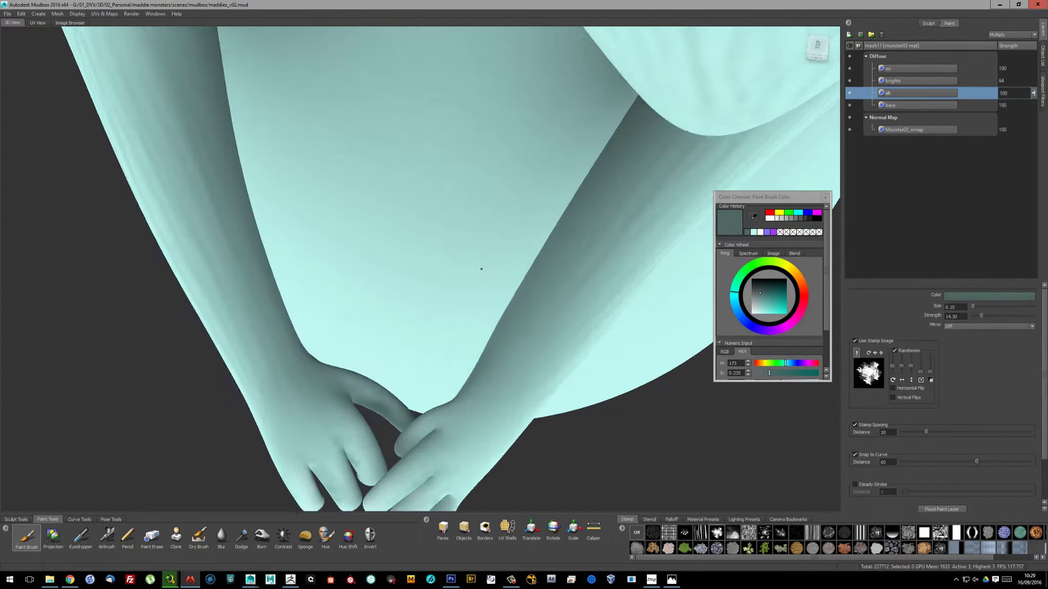
click(152, 536)
mouse_move(333, 434)
alt+mouse_down()
mouse_move(561, 335)
mouse_move(392, 327)
mouse_move(460, 286)
alt+mouse_up()
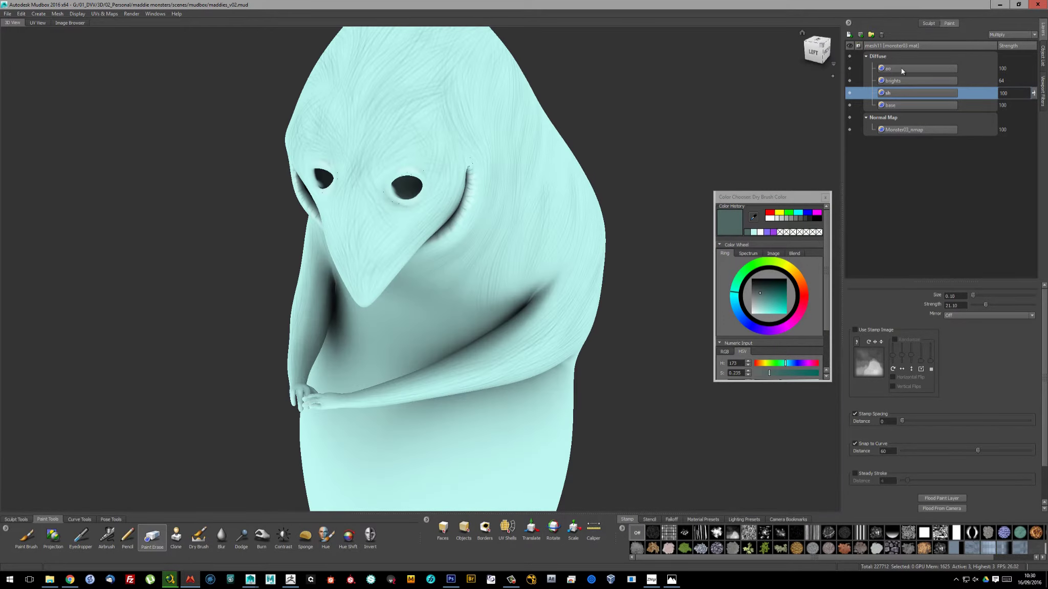
Set ao to Color Burn, duplicate it as 'ao copy', and merge the ao layers
click(905, 69)
click(1011, 34)
click(1010, 62)
right_click(916, 68)
click(936, 133)
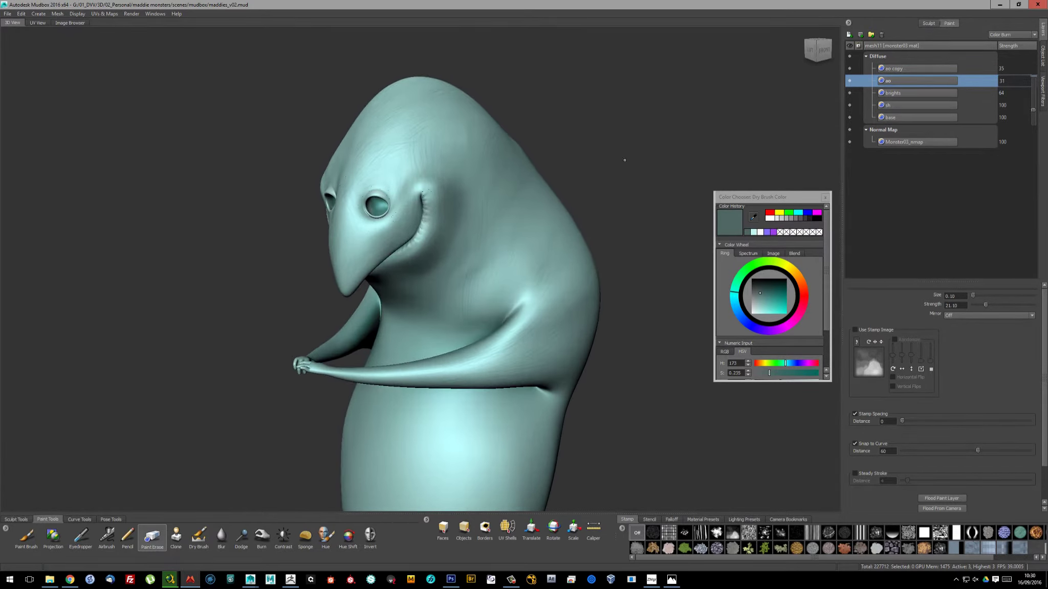
right_click(925, 80)
click(964, 175)
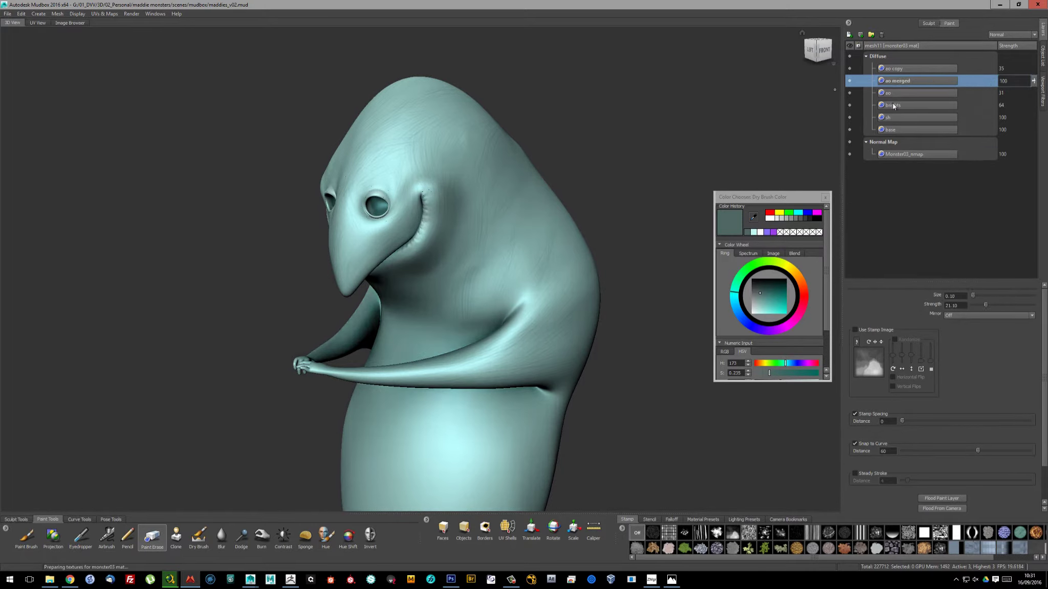
Darken the spec layer's colour curve and export the merged diffuse as monster03_color.png
right_click(898, 143)
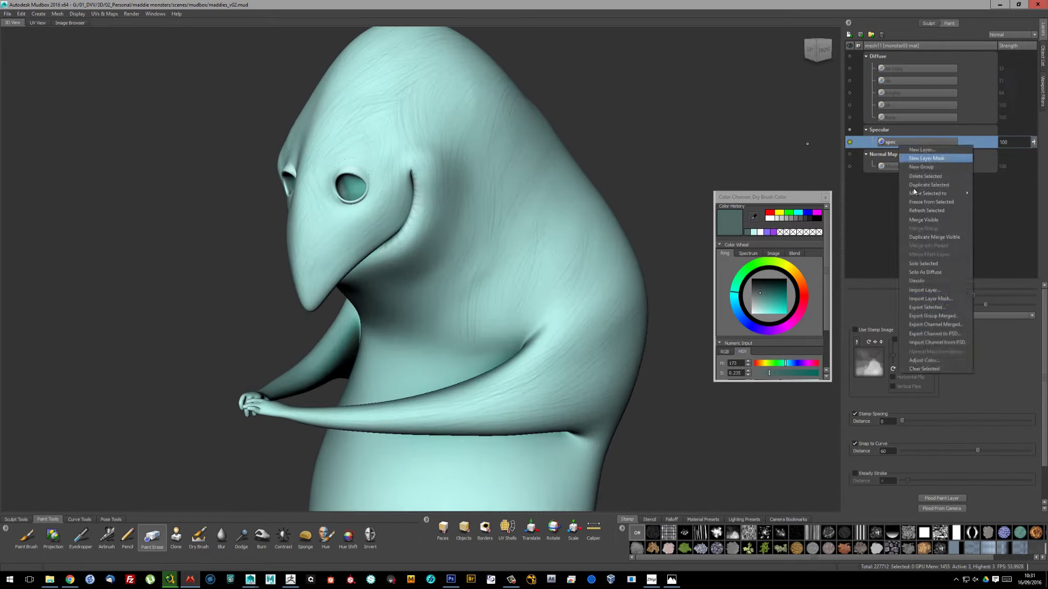
click(937, 361)
drag(536, 340, 543, 353)
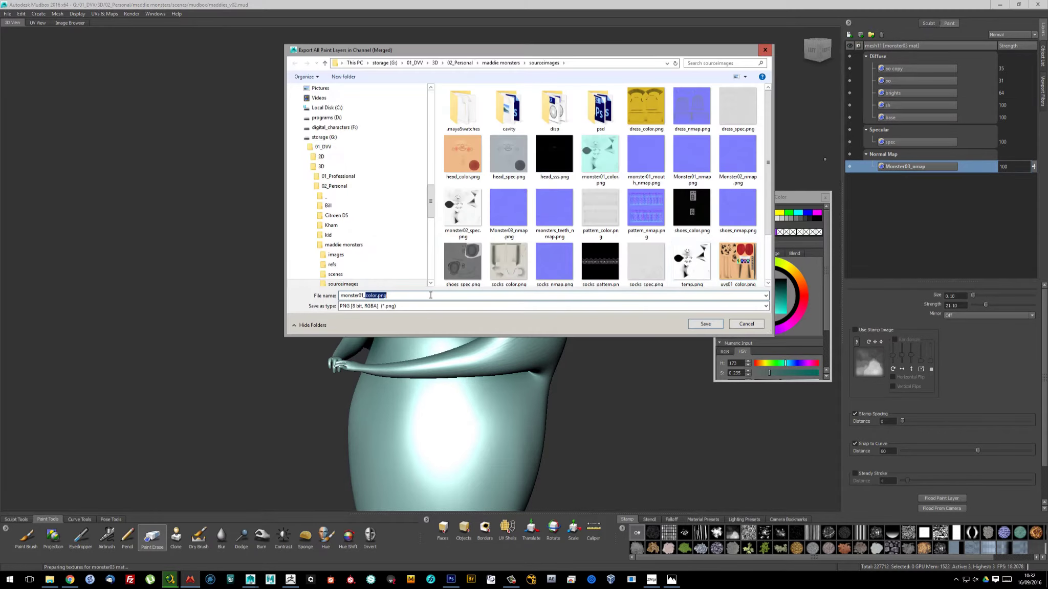
click(706, 324)
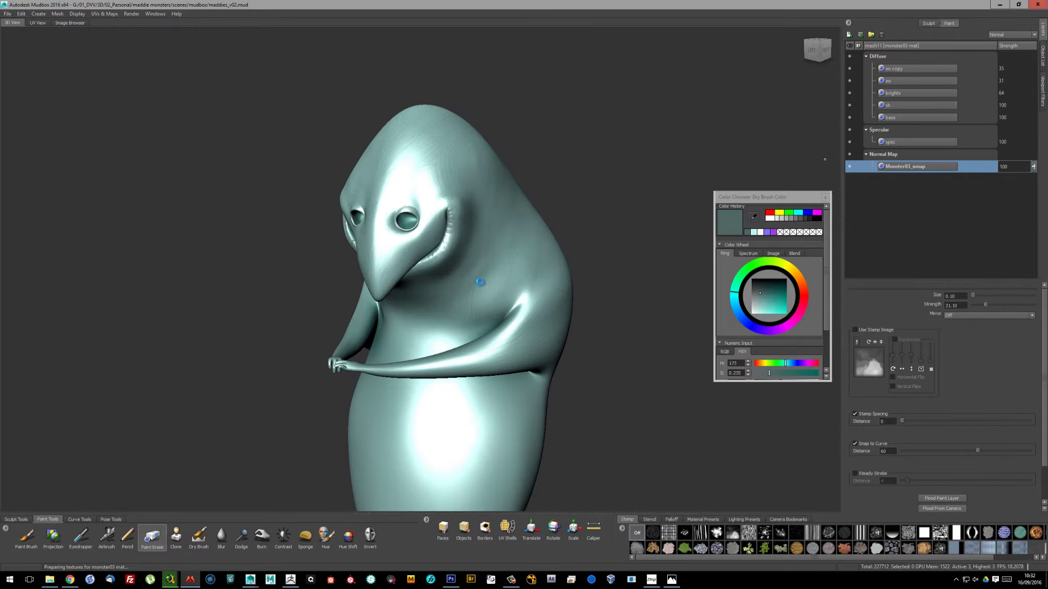
click(260, 583)
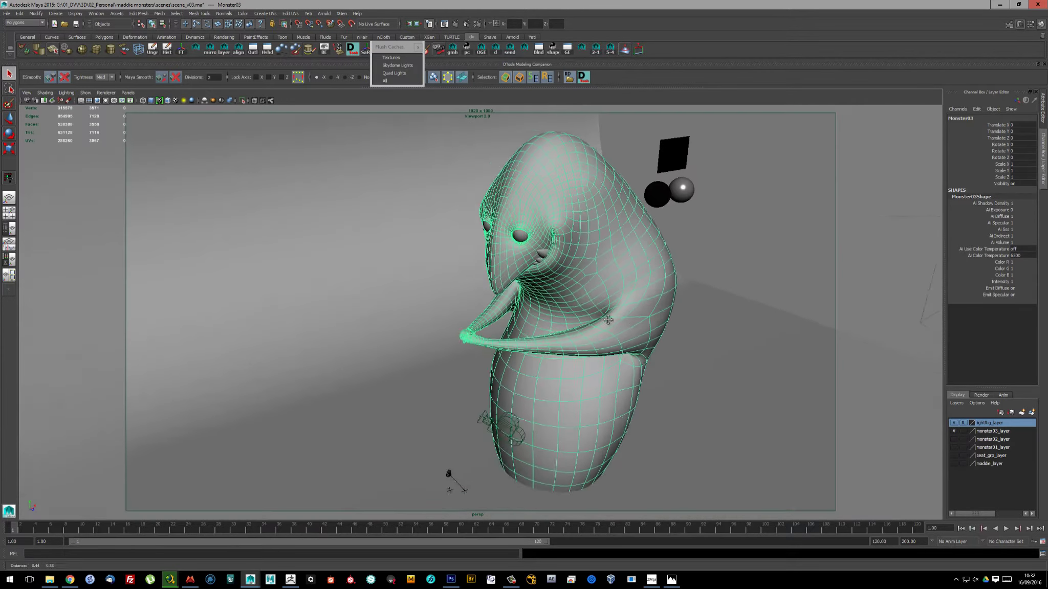
Change the monster's material to an alSurface shader with a file texture on Diffuse Color
click(875, 193)
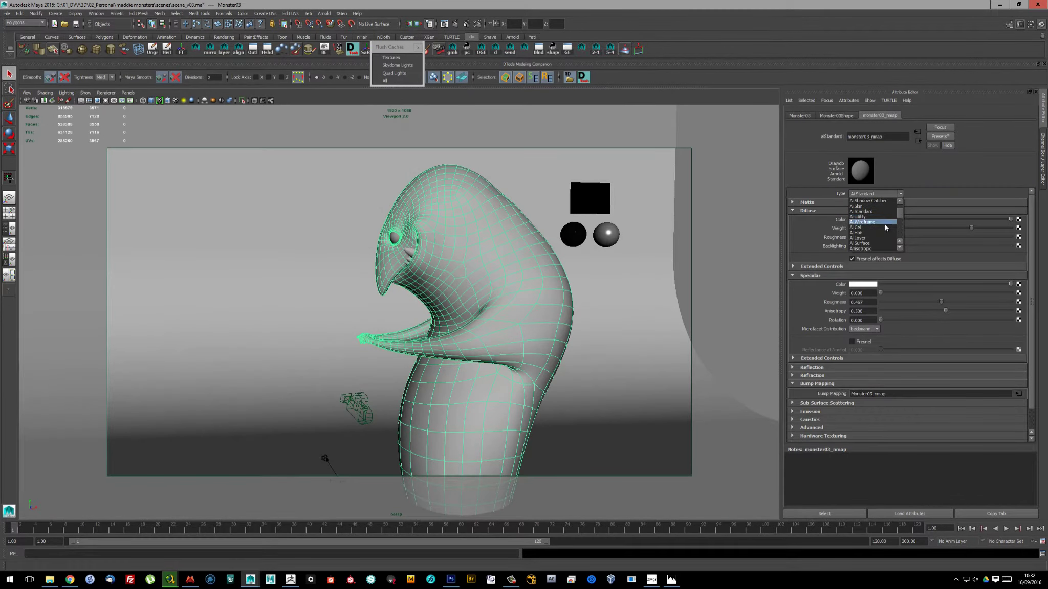
click(870, 243)
click(1018, 211)
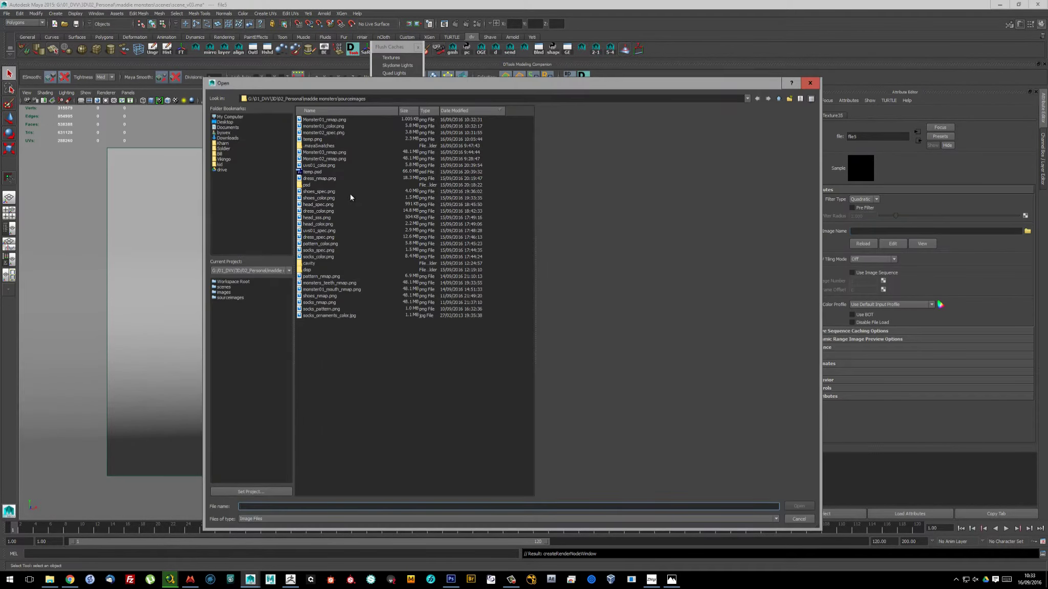
click(325, 126)
Delete the stray Monster03_nmap.png and load monster03_color.png as the diffuse texture
click(332, 120)
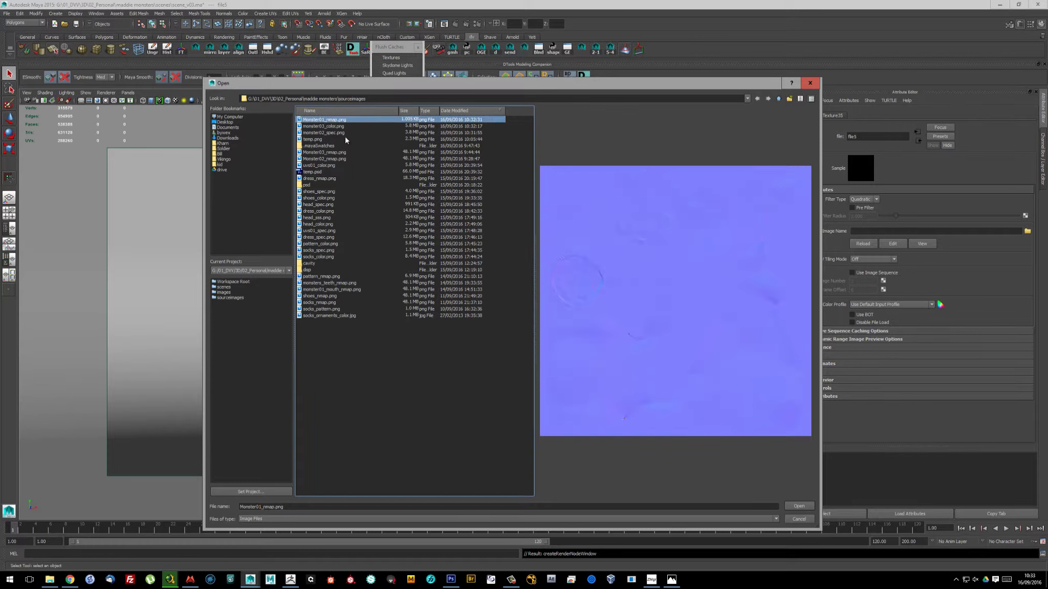
click(336, 154)
key(Delete)
click(494, 317)
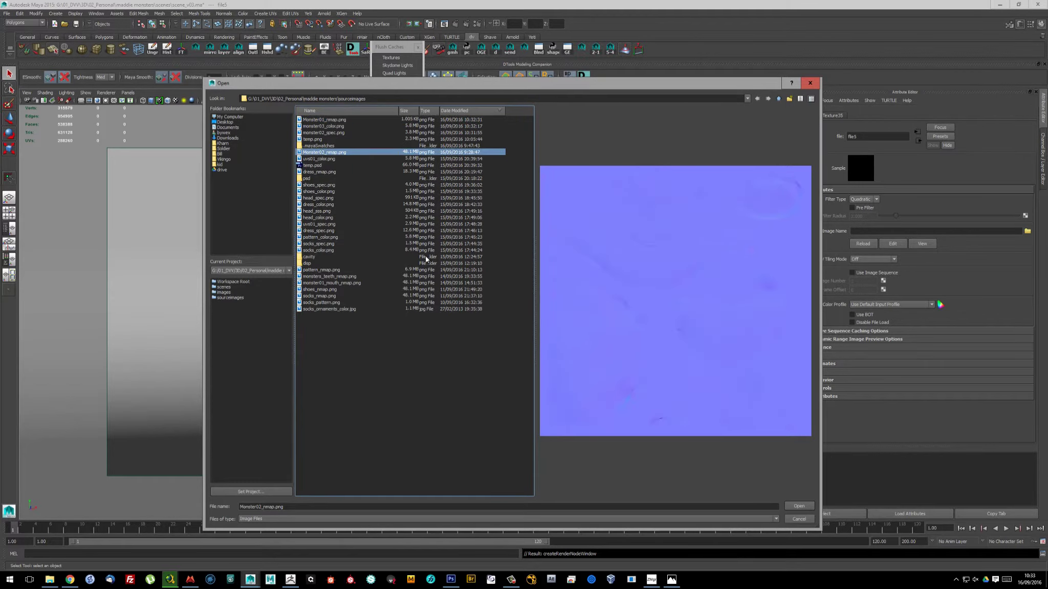
click(340, 120)
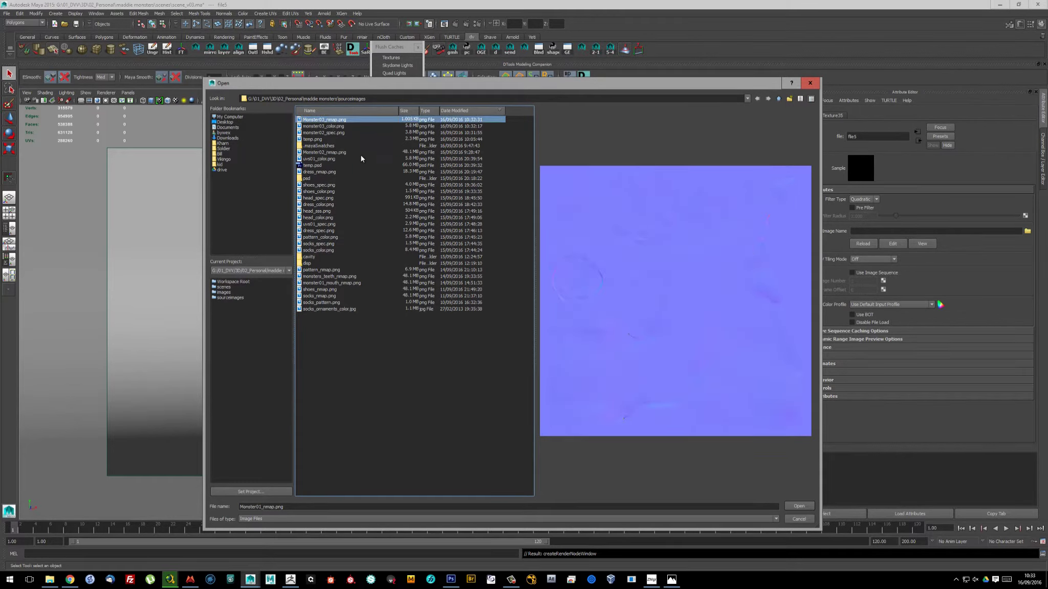
click(326, 126)
double_click(325, 126)
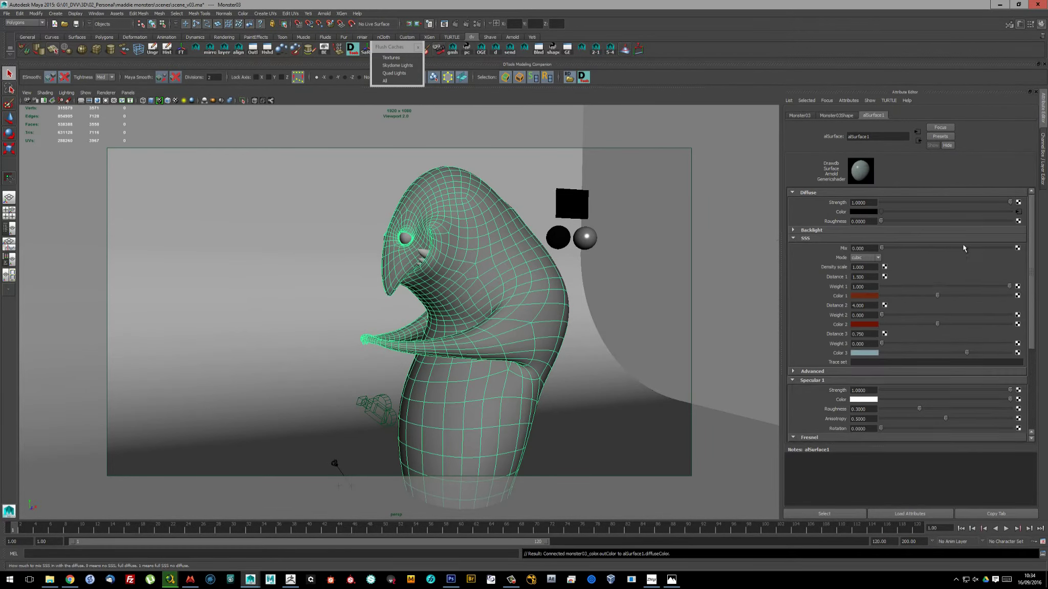
Set the SSS mode to diffusion and edit the SSS extra samples under Advanced
click(823, 237)
click(865, 258)
click(865, 274)
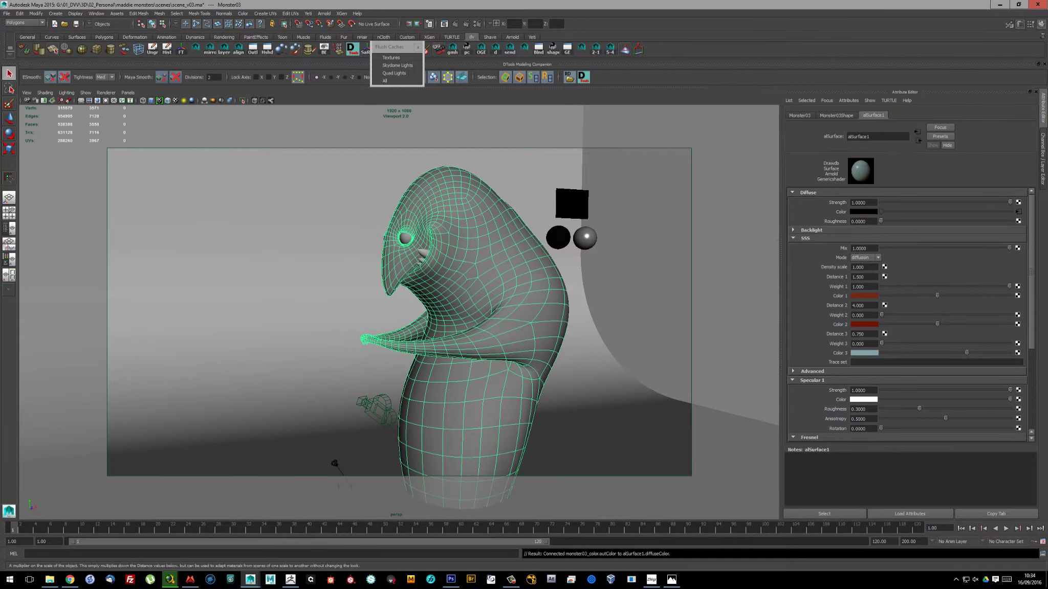
click(813, 371)
scroll(856, 364, down, 2)
double_click(860, 341)
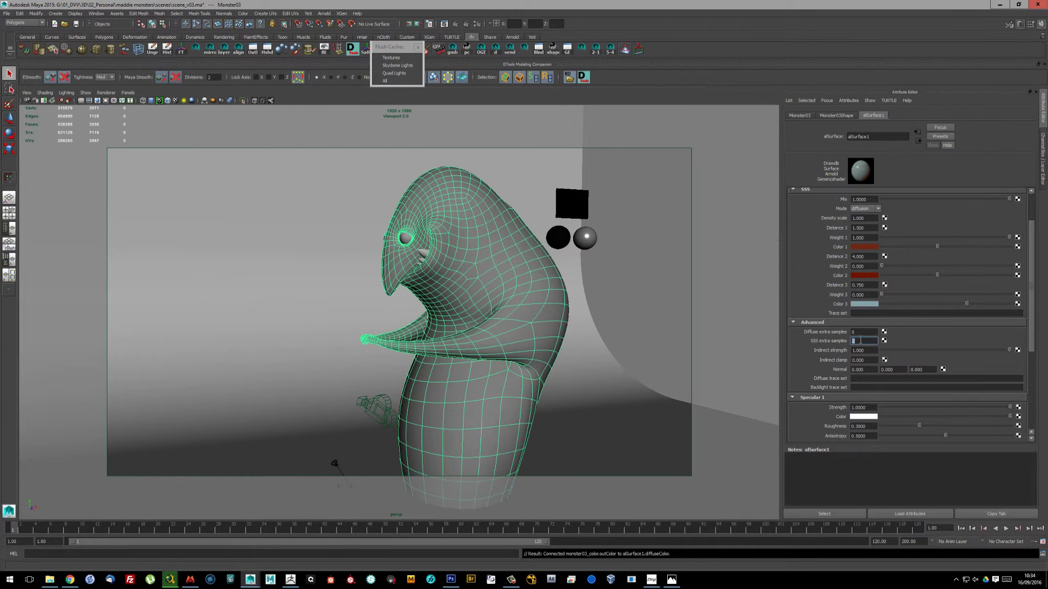
Create a file texture node loaded with monster03_spec.png
click(1018, 416)
click(154, 347)
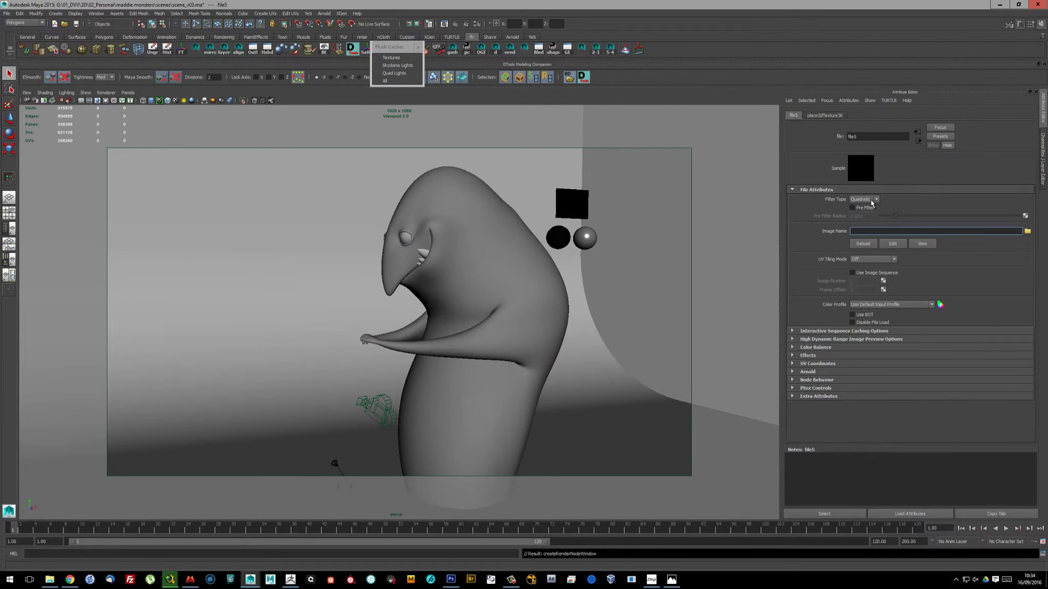
click(1026, 232)
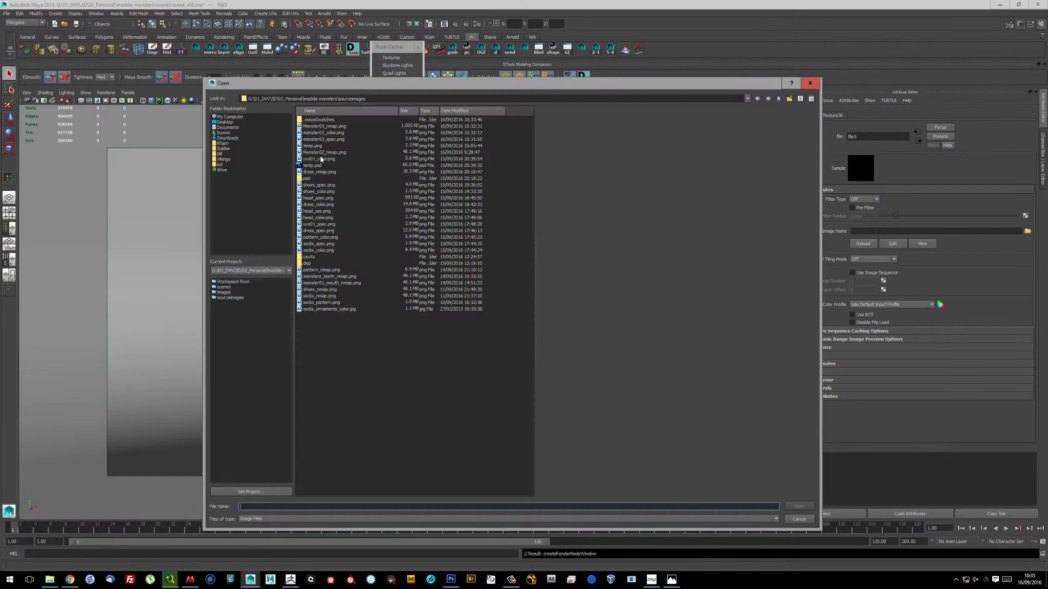
double_click(342, 140)
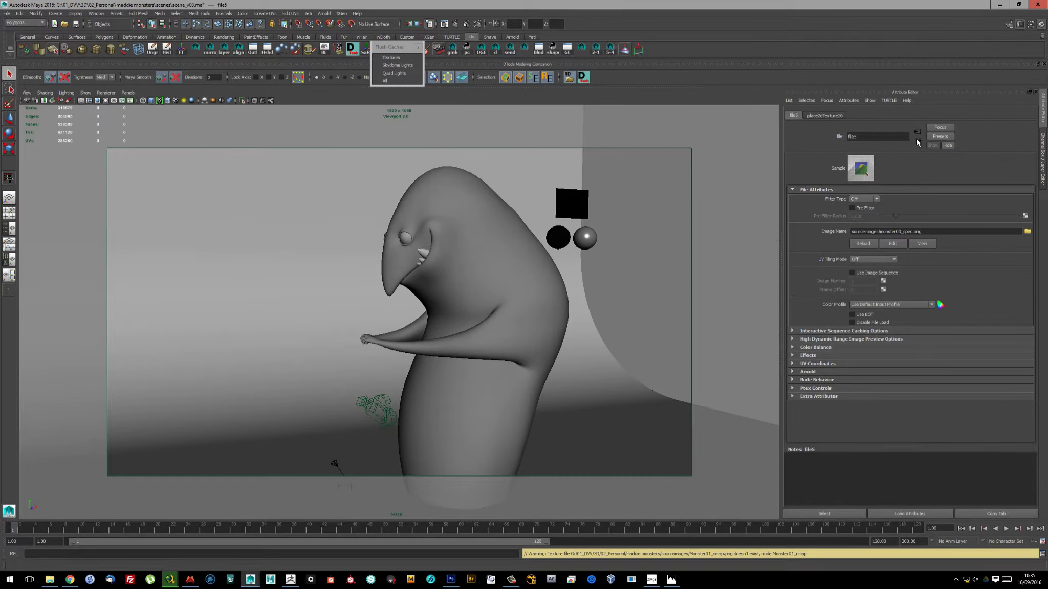
On the shader, set Specular Strength to 0.2 and Specular Roughness to 0.6
click(917, 133)
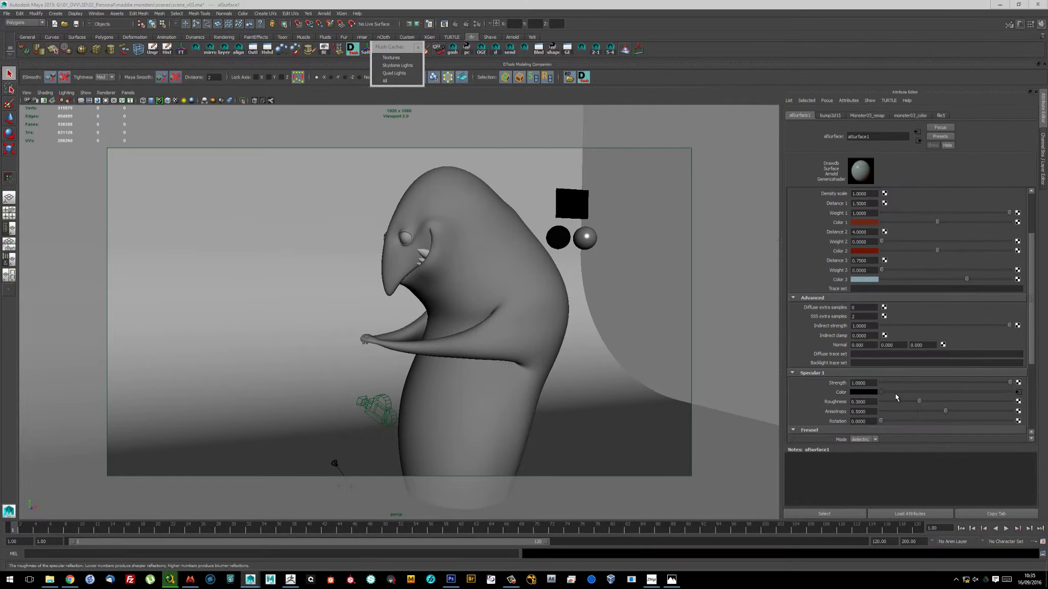
click(863, 383)
text(0.2)
key(Return)
click(869, 401)
text(0.6)
key(Return)
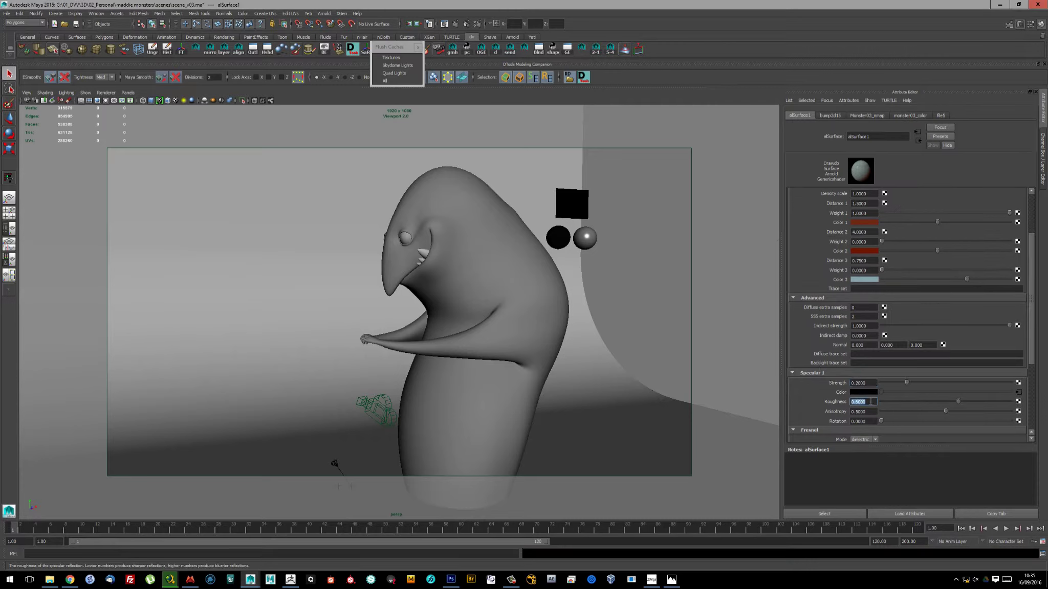
Set both the first and second scatter layer weights to 0.5
scroll(916, 309, up, 3)
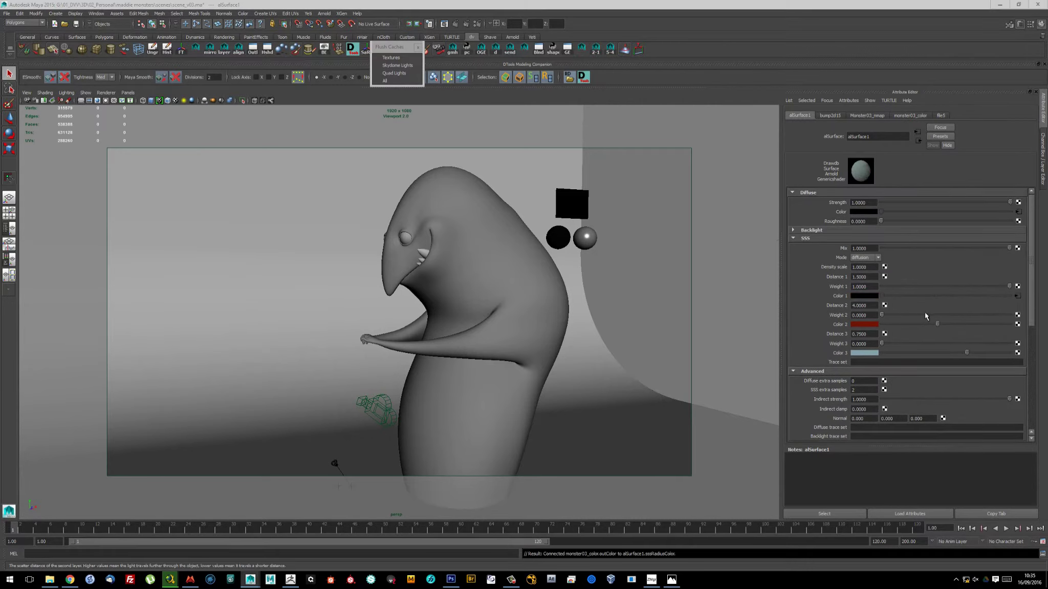
click(866, 315)
text(0.5)
key(Return)
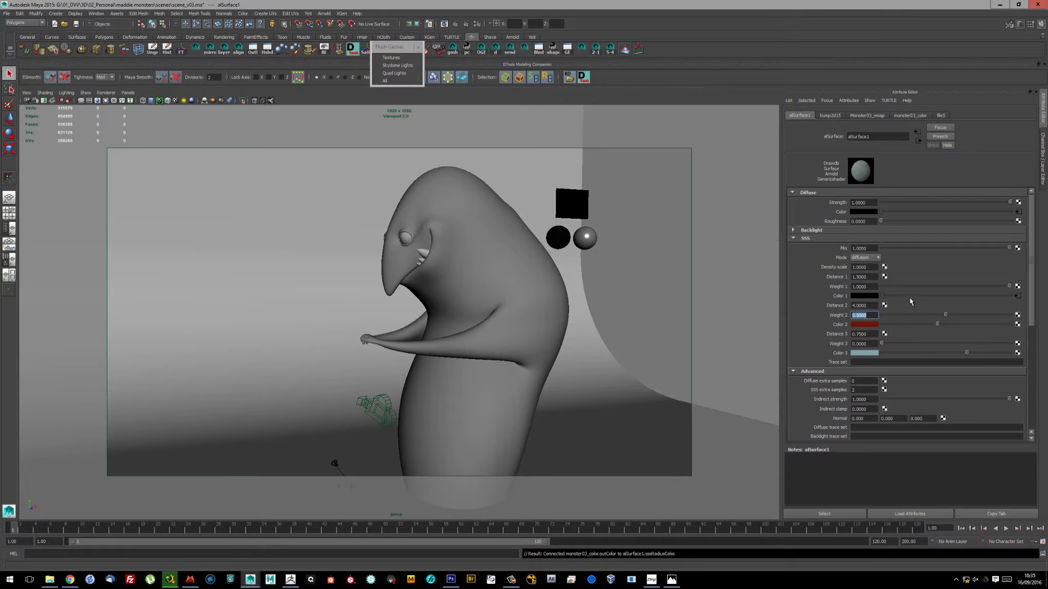
click(869, 288)
text(0.5)
key(Return)
Make scatter colour 2 a pale cyan and render the camera view
click(868, 324)
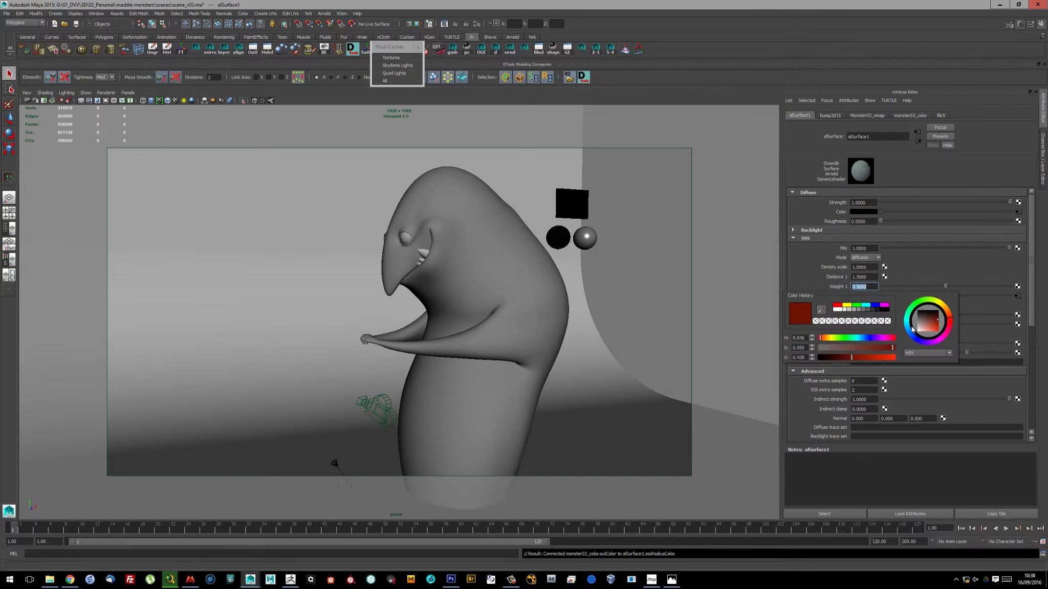
click(909, 324)
drag(926, 330, 931, 313)
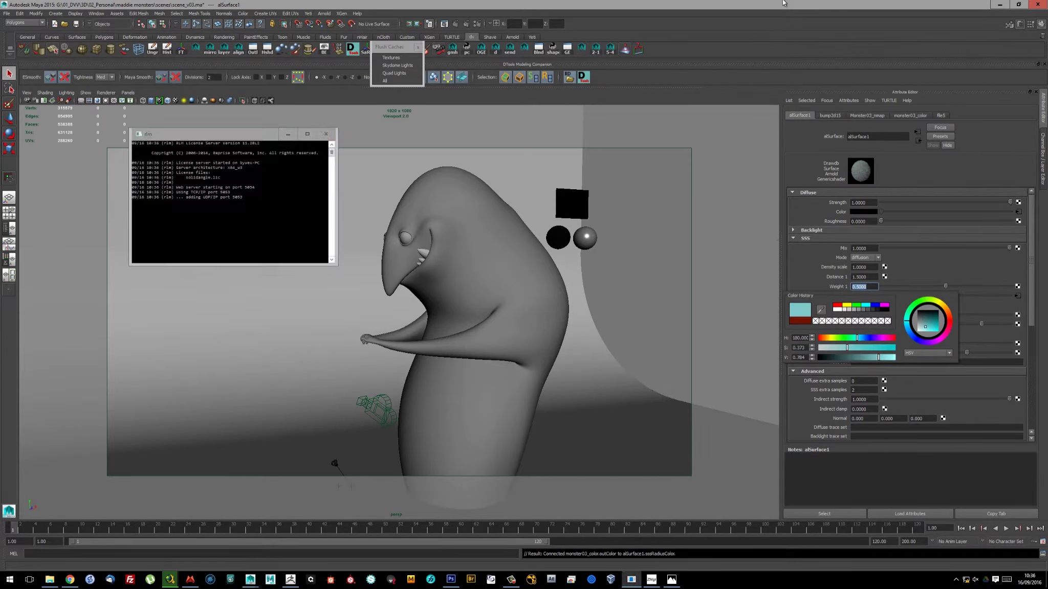
alt+drag(511, 337, 545, 331)
click(444, 24)
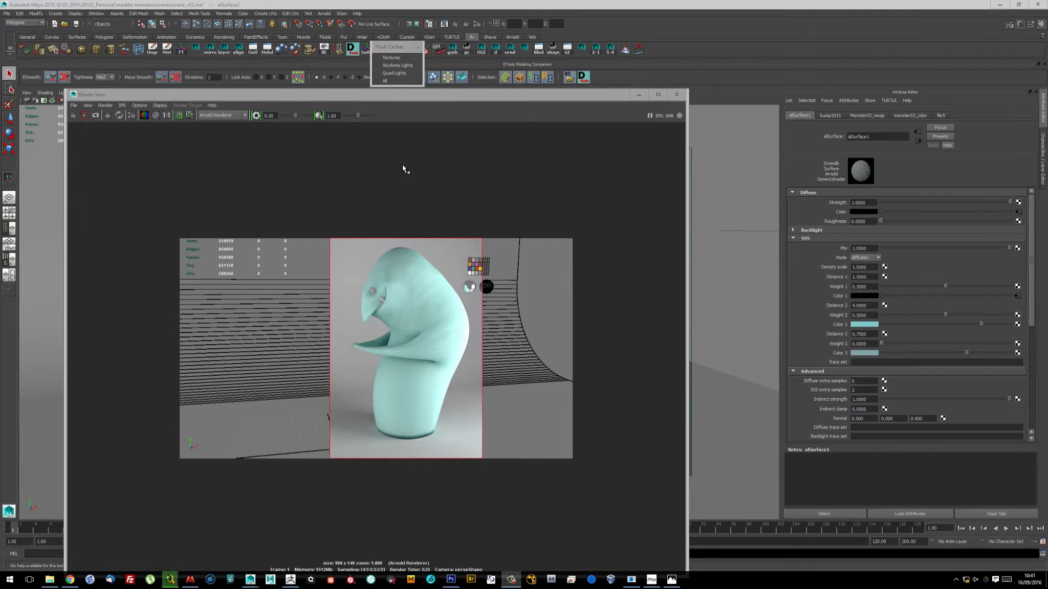
Start an interactive progressive (IPR) render of the monster in Render View
mouse_move(440, 97)
mouse_down()
mouse_move(472, 91)
mouse_move(465, 99)
mouse_up()
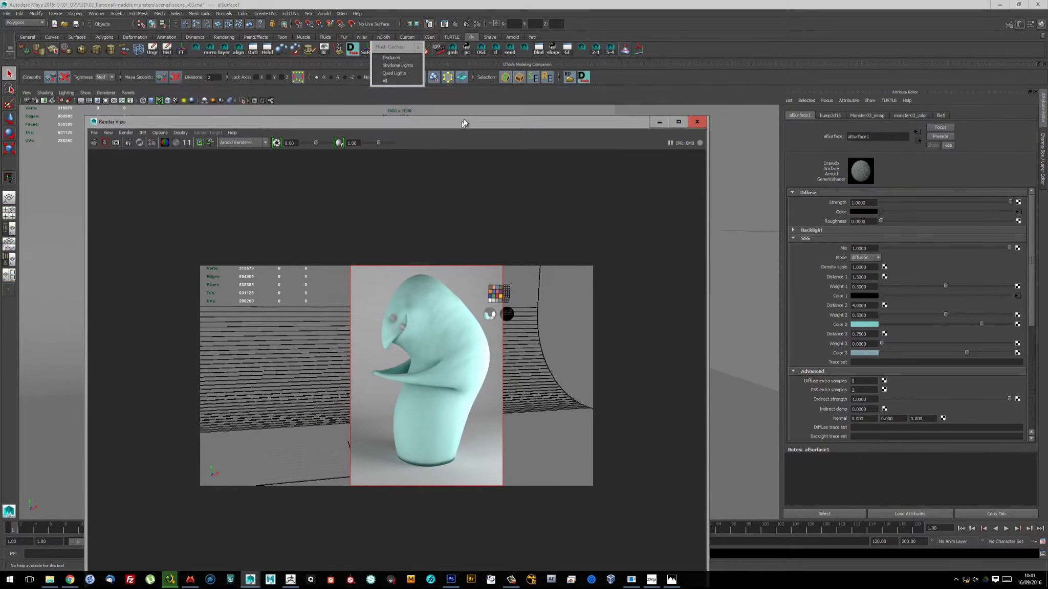
click(155, 116)
click(375, 214)
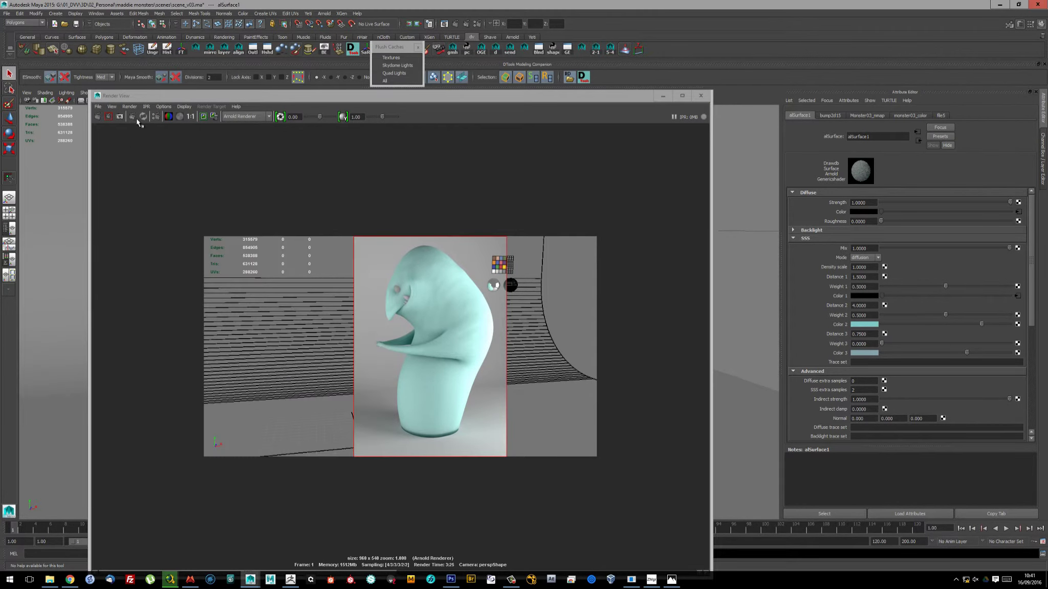
click(131, 117)
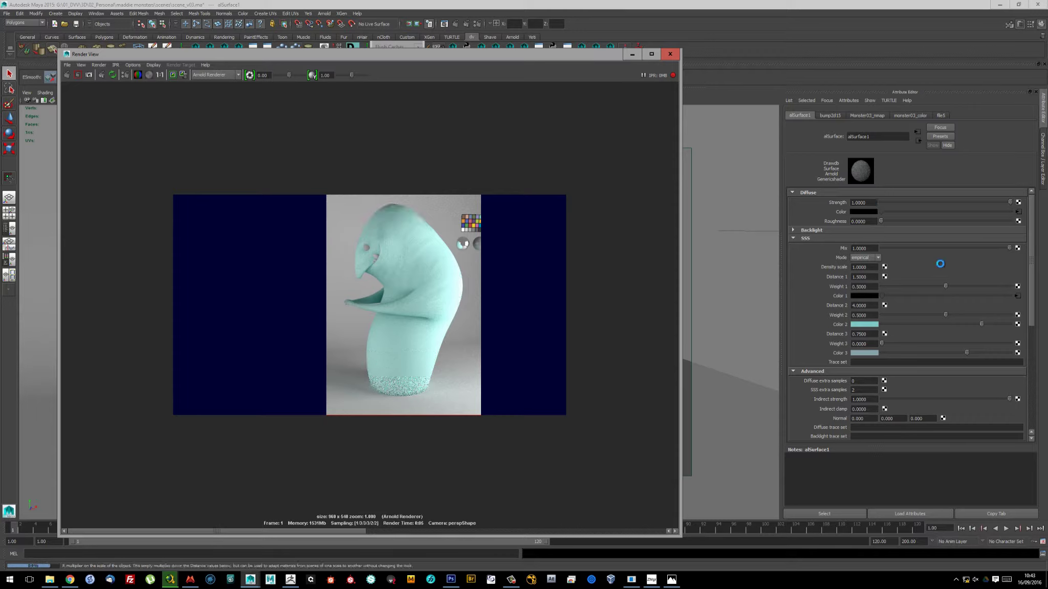
Set the first specular Fresnel IOR to 6 and expand the second specular layer
scroll(943, 267, down, 5)
click(864, 350)
text(6000)
key(Return)
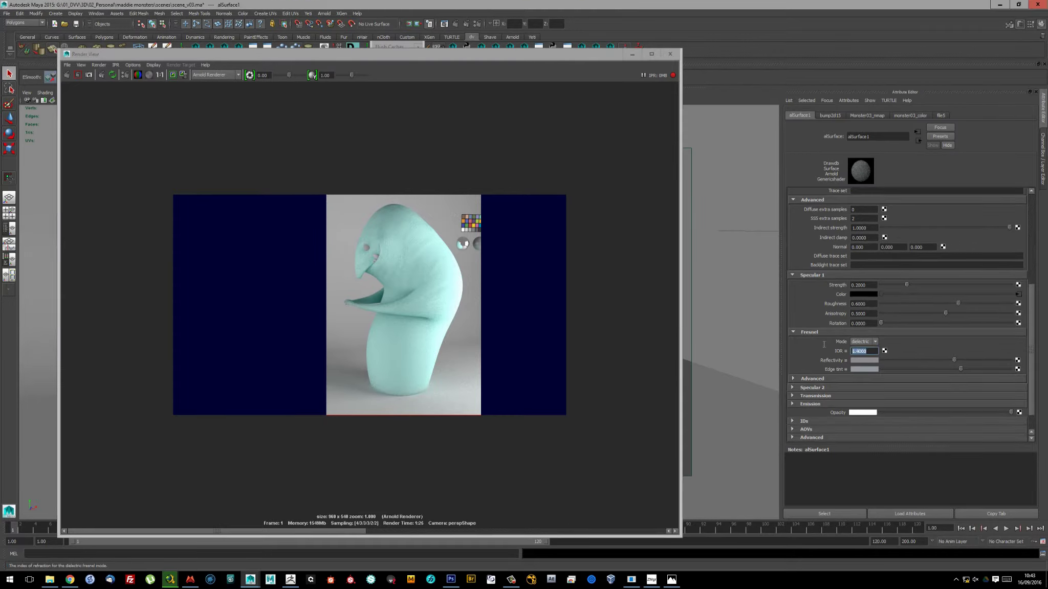
click(809, 387)
Set the second specular Fresnel IOR to 3
scroll(896, 358, down, 2)
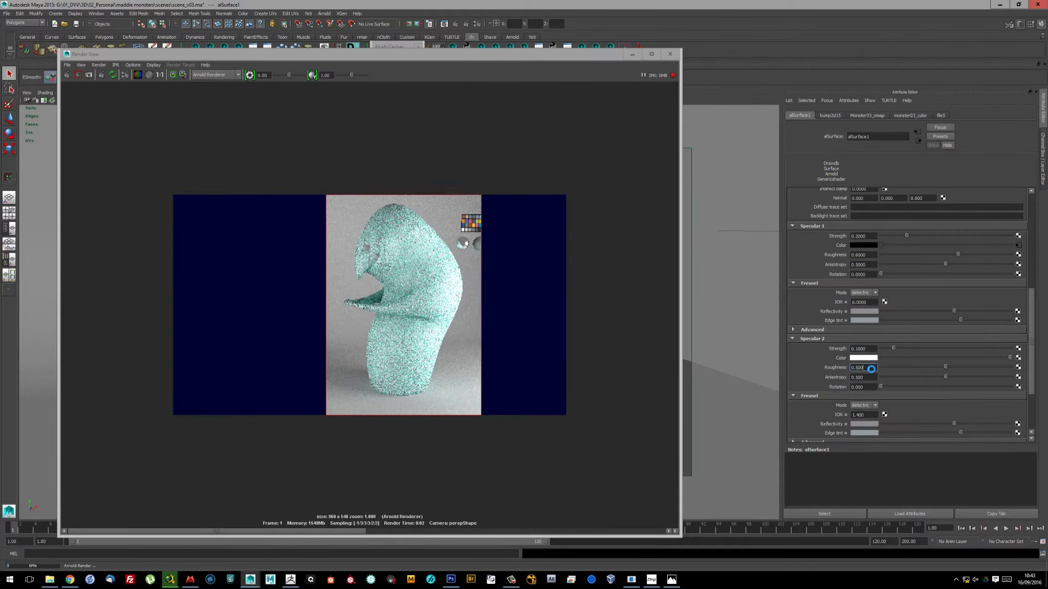
click(864, 415)
text(3)
key(Return)
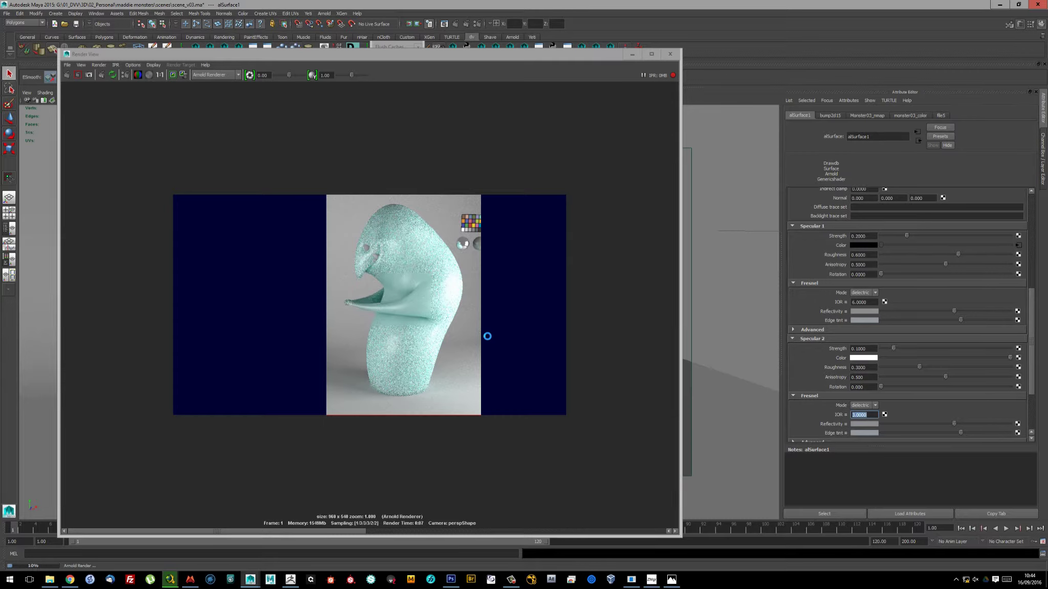
Tint the second specular colour cyan and edit its roughness
click(863, 358)
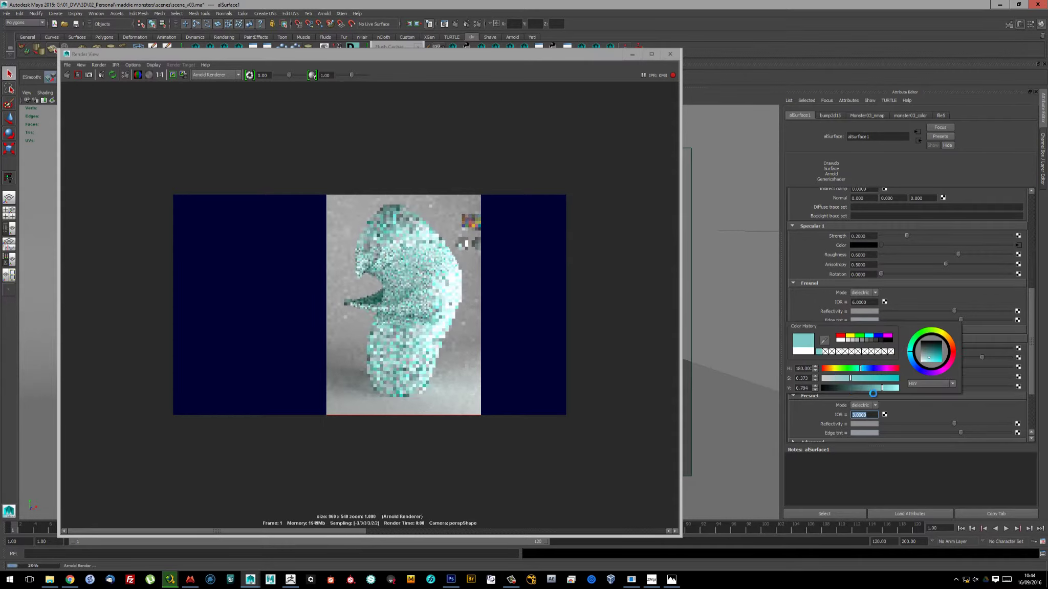
click(865, 367)
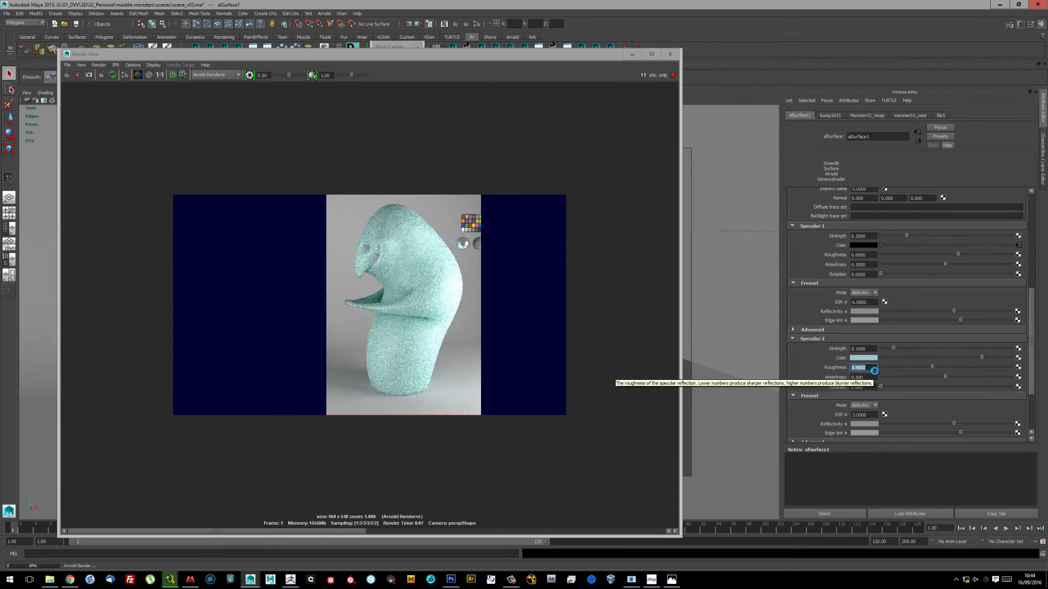
scroll(850, 393, up, 3)
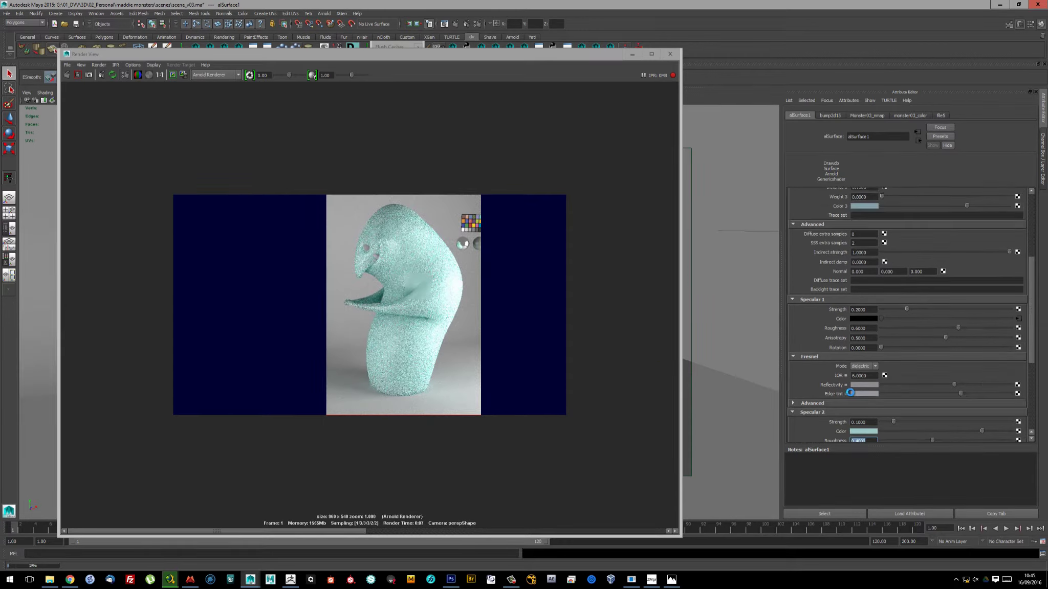
scroll(849, 392, up, 4)
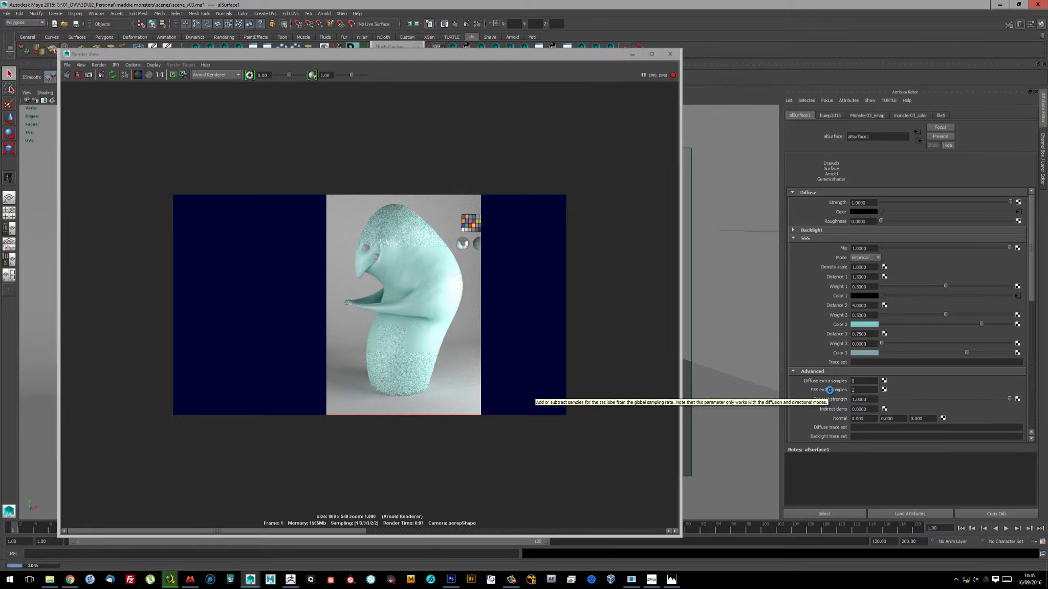
Give scatter layer 3 an orange colour and 0.5 weight, then stop the IPR render
click(847, 371)
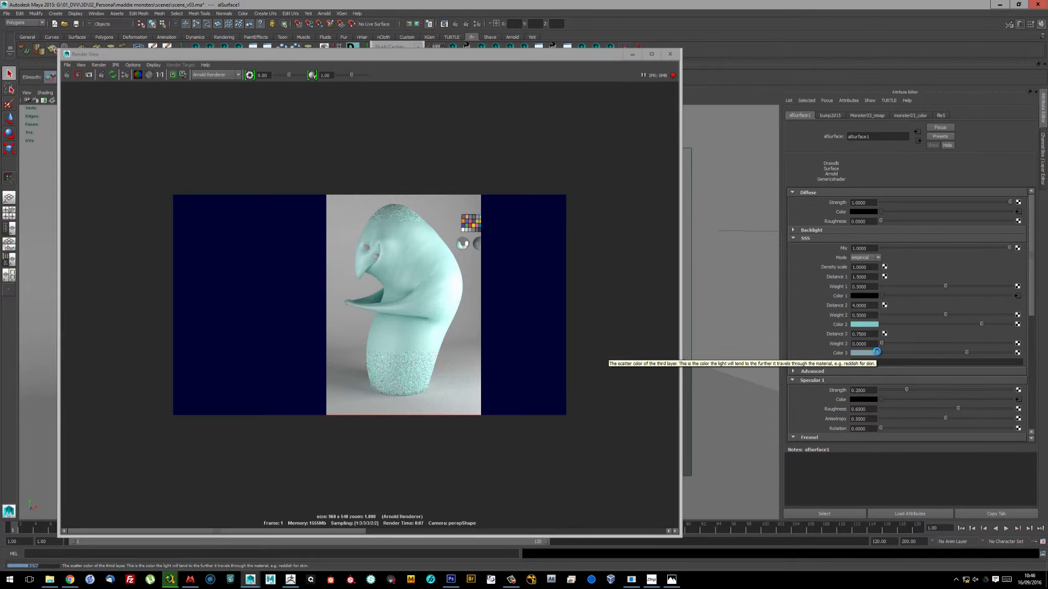
click(864, 400)
click(871, 343)
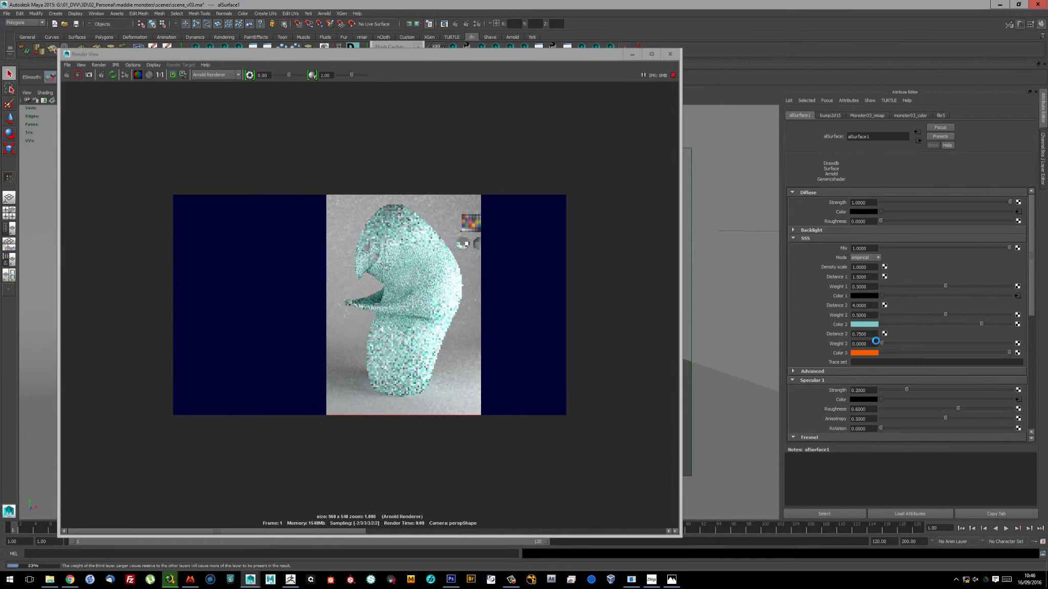
text(0.5)
key(Return)
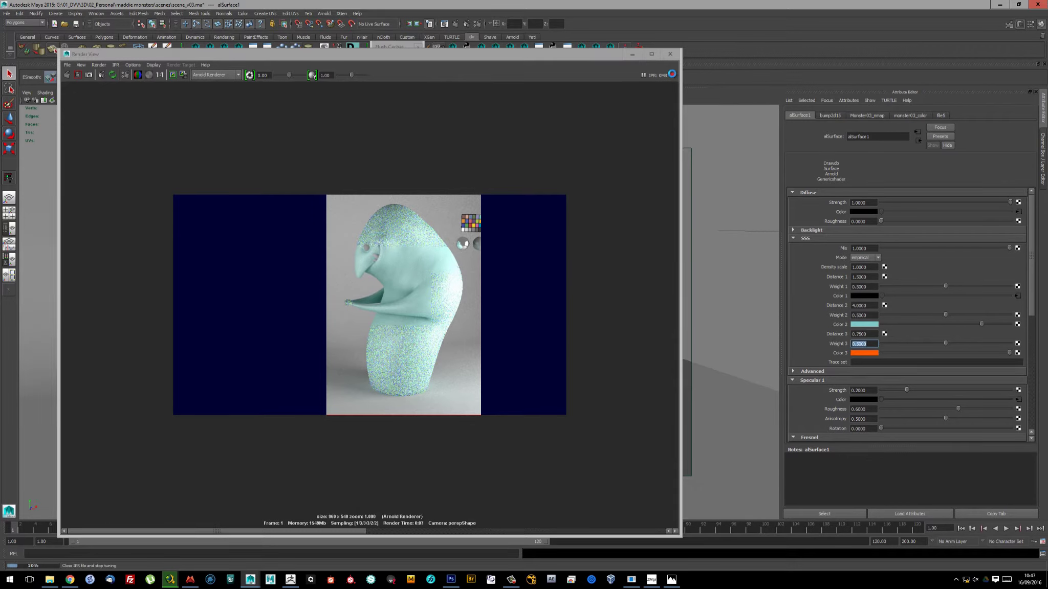
click(672, 74)
Rename the shader to monster03_mat and the spec texture node to monster03_spec
click(792, 132)
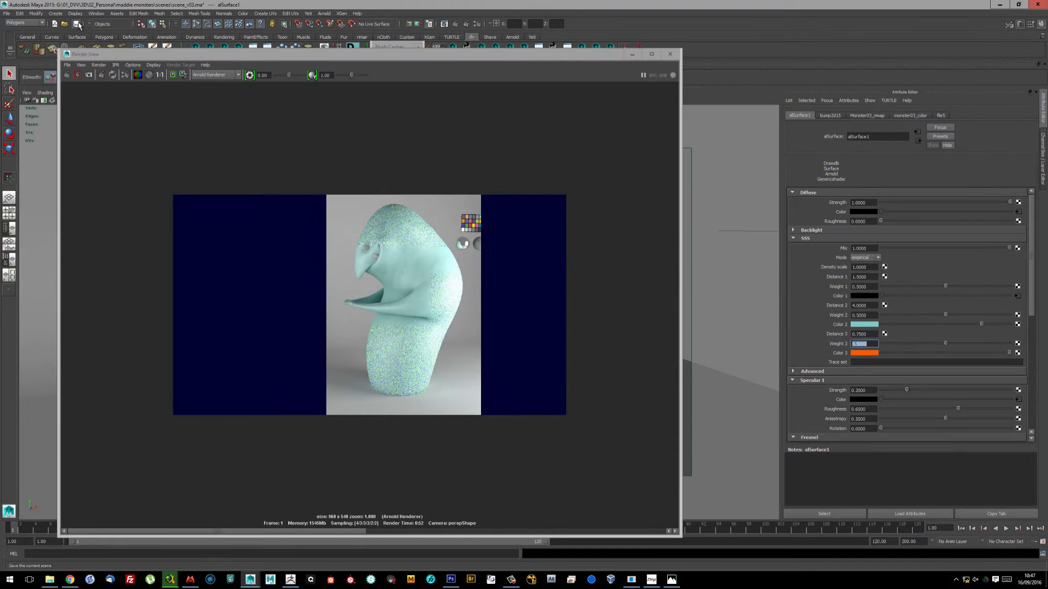
text(monster03_mat)
key(Return)
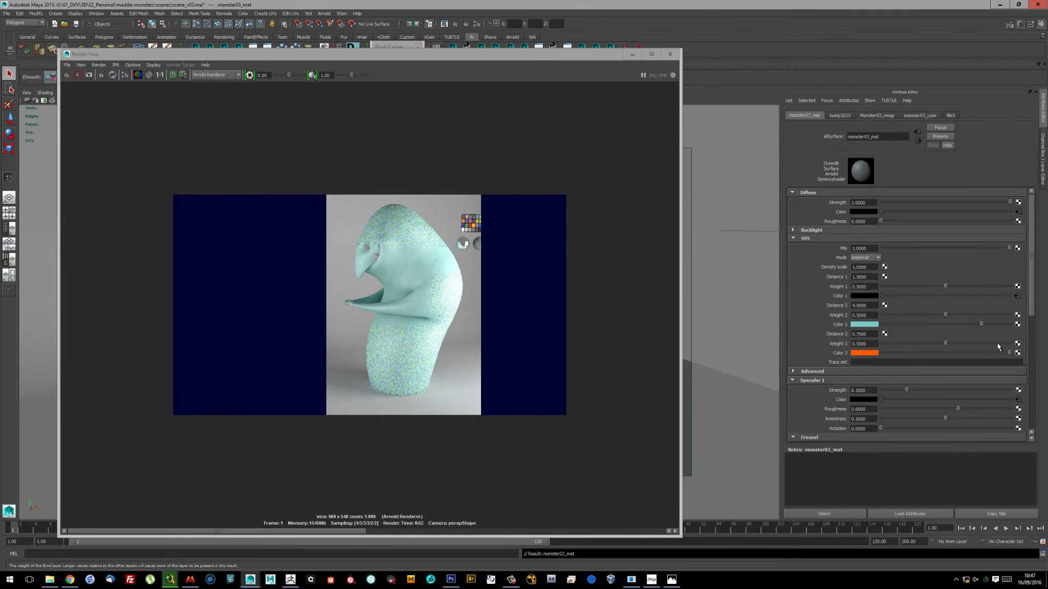
click(812, 380)
scroll(831, 345, down, 1)
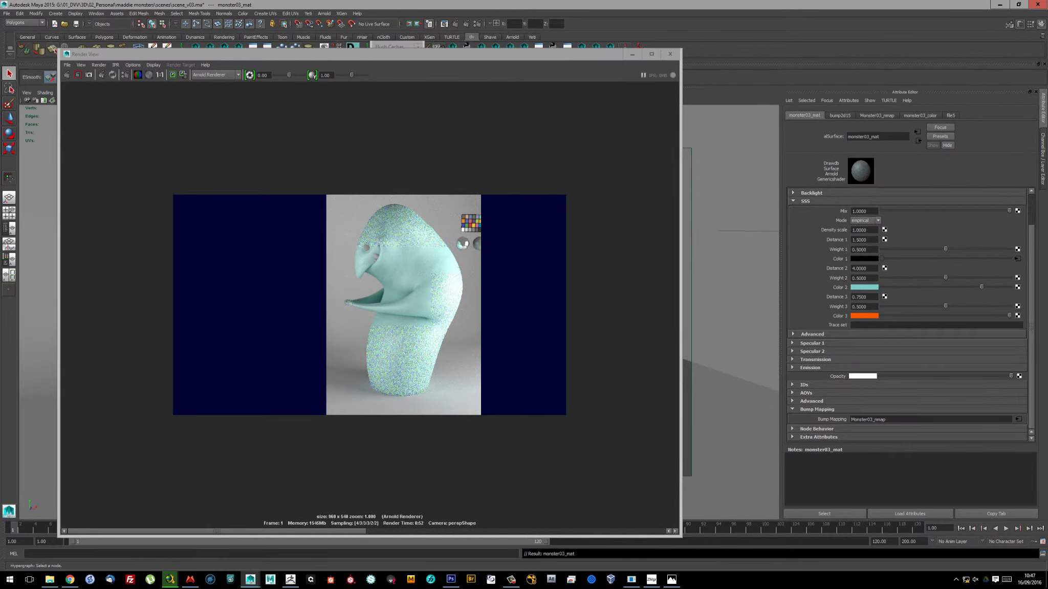
click(950, 115)
click(847, 135)
text(monster03_spec)
key(Return)
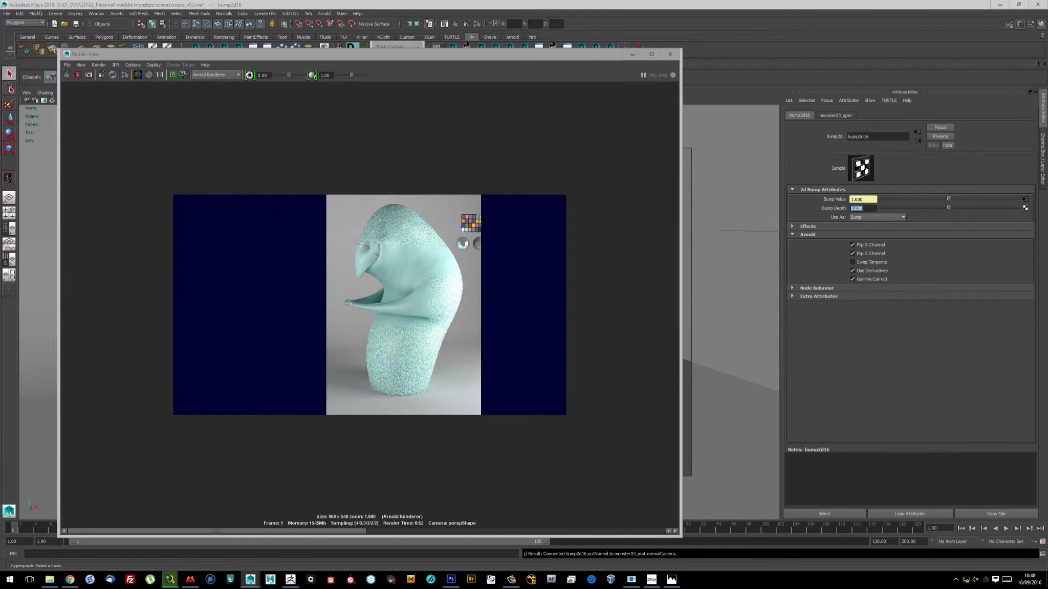
Connect bump2d15.outNormal to bump2d16.normalCamera and restart the interactive render
key(ctrl+shift+c)
click(130, 346)
click(350, 329)
click(475, 491)
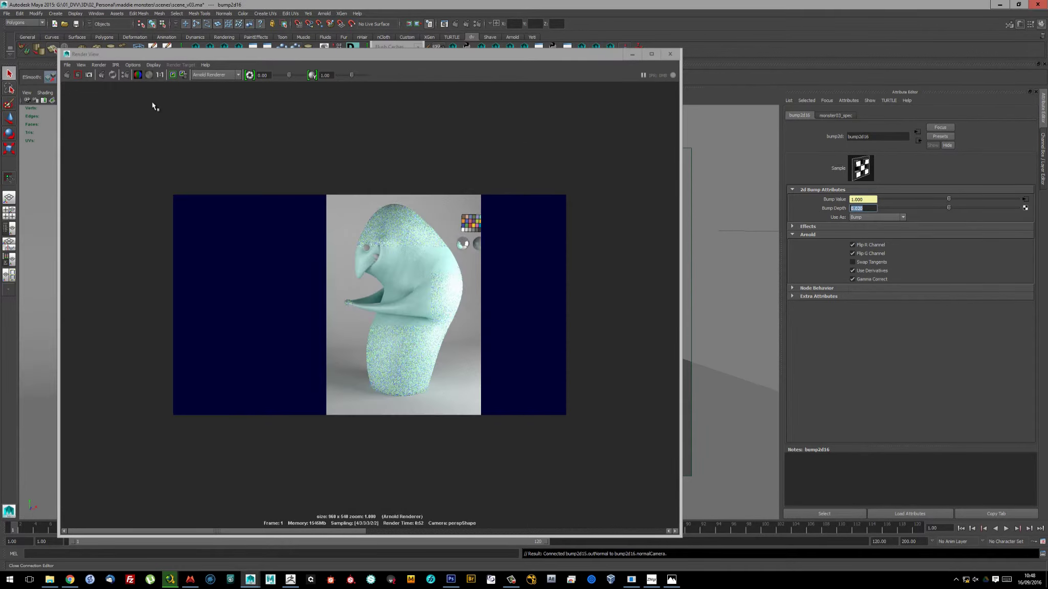
click(101, 75)
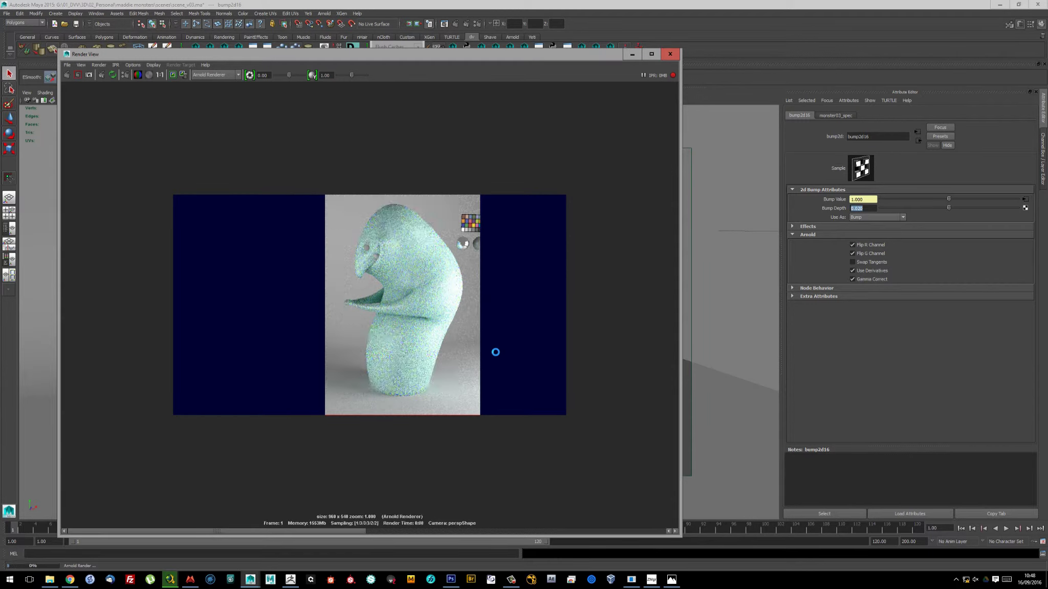
click(495, 354)
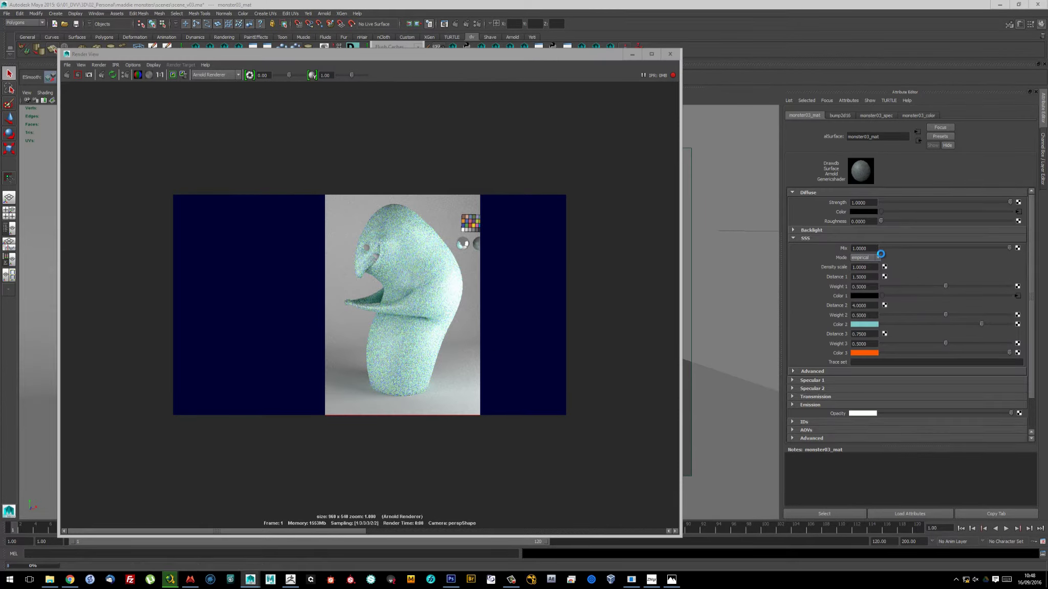
Lower monster03_mat's diffuse strength to 0.7 and move the camera close to the head
double_click(863, 203)
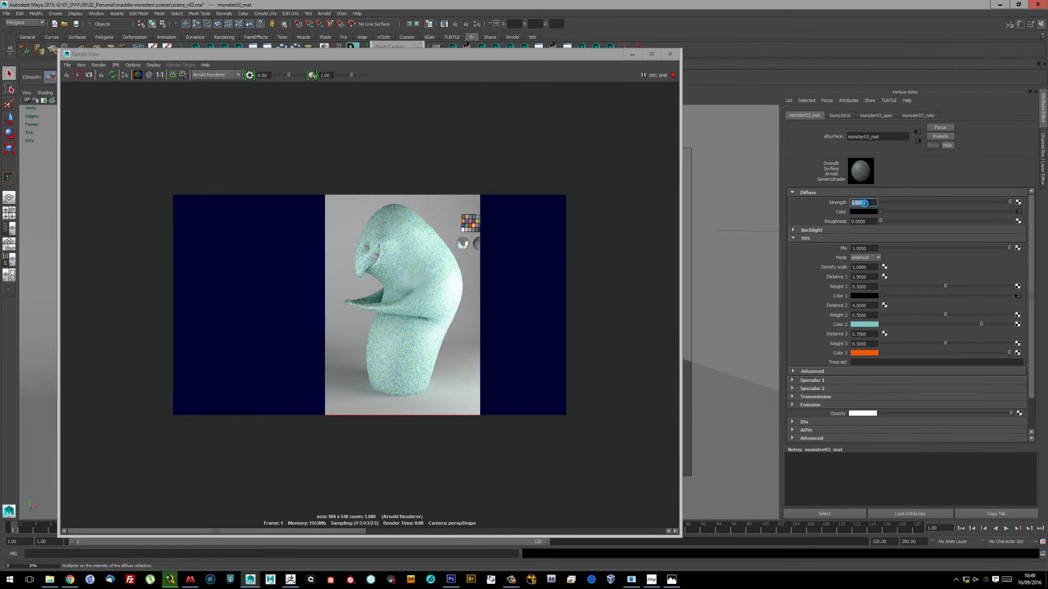
text(0.7)
key(Return)
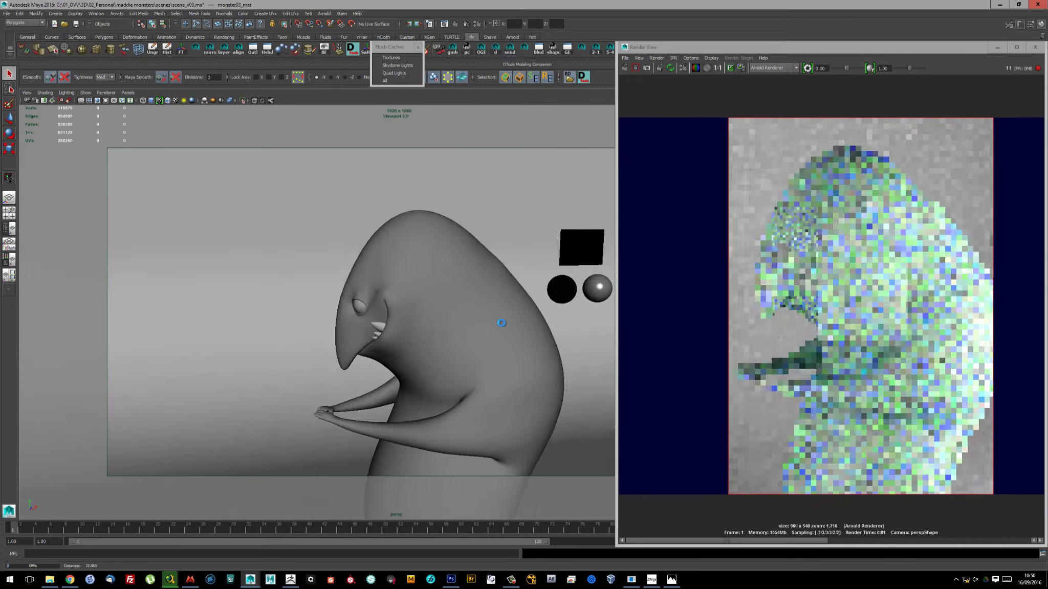
alt+drag(512, 320, 564, 311)
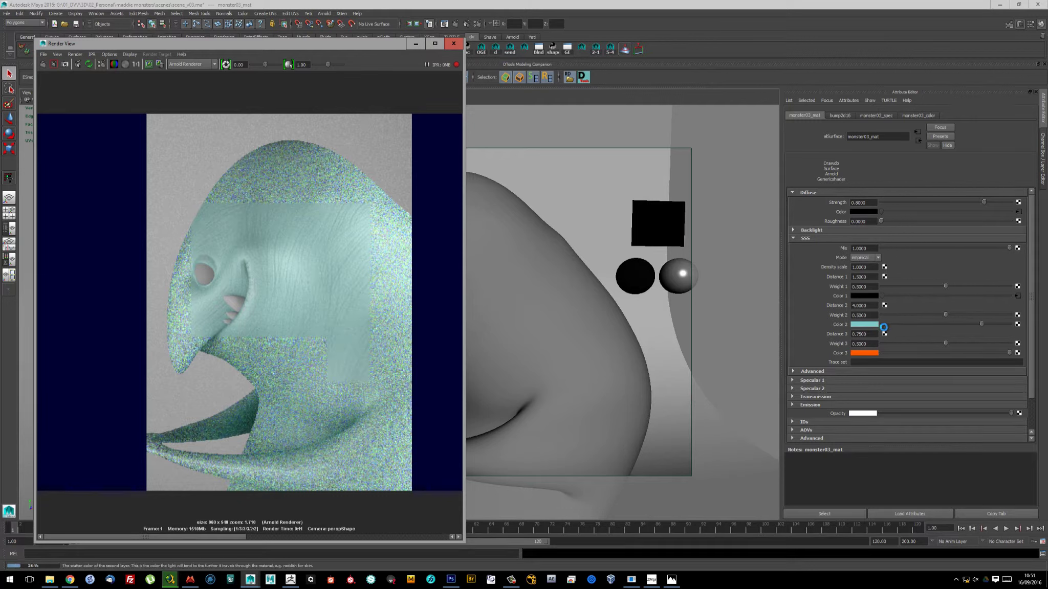
Make SSS Color 2 a more saturated cyan and set SSS Color 1 to cyan
scroll(912, 330, down, 2)
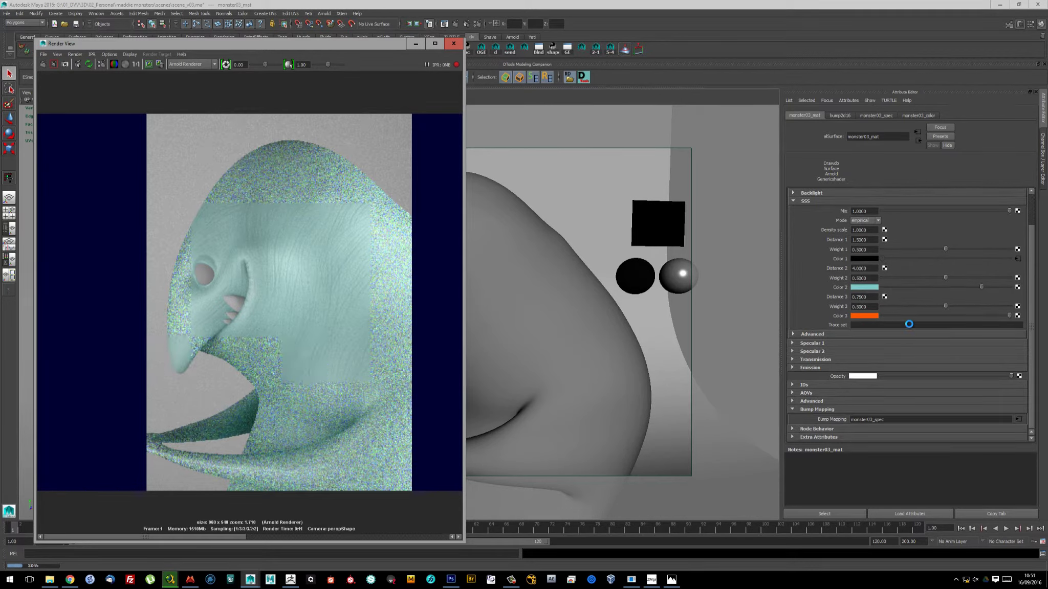
scroll(908, 324, up, 2)
click(864, 324)
drag(839, 315, 860, 307)
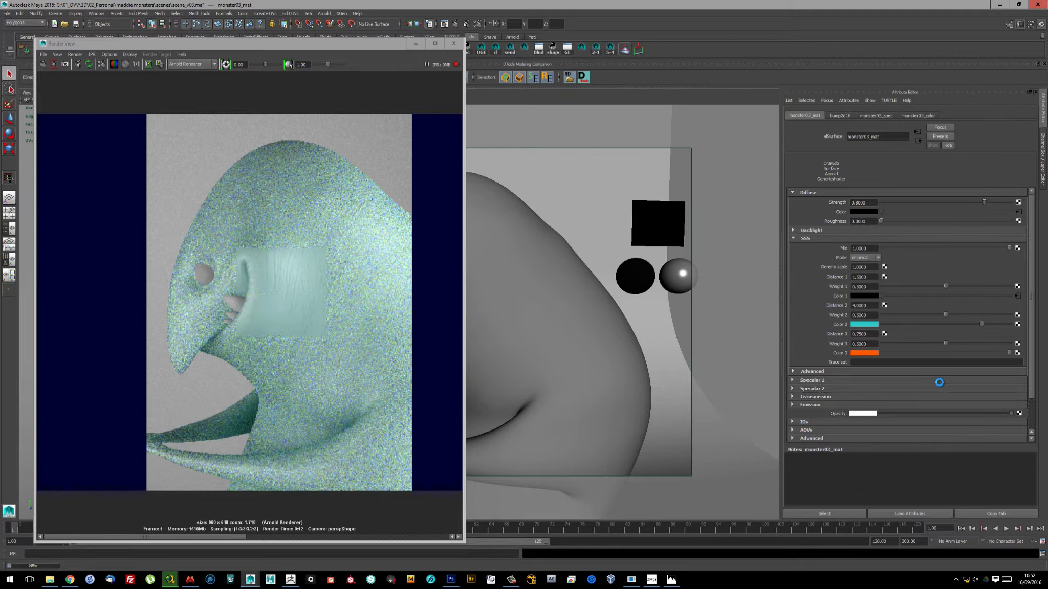
click(864, 296)
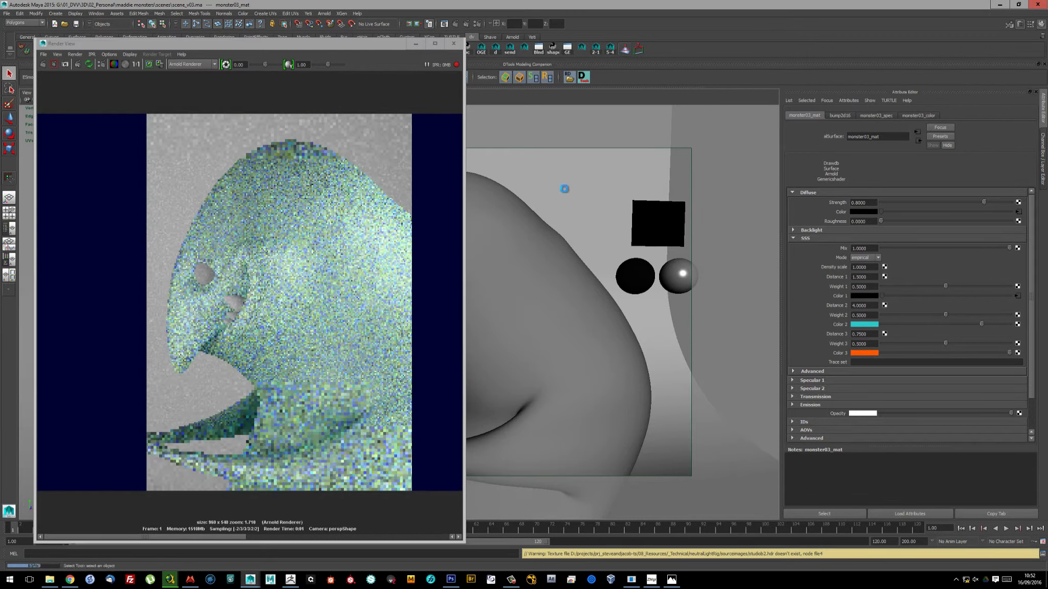
click(812, 288)
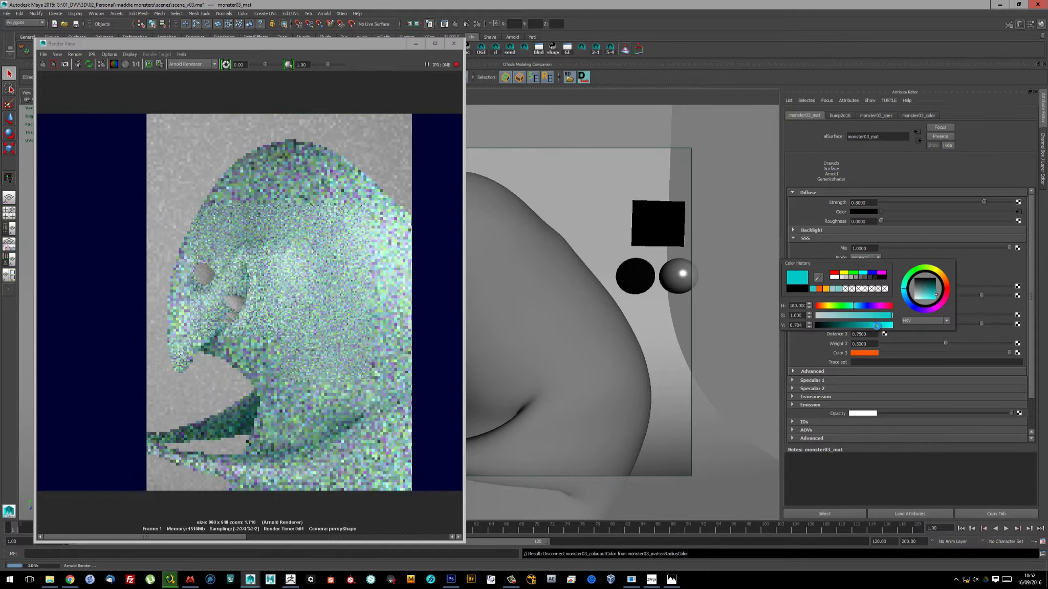
Set SSS Weight 3 to 1 and Distance 2 to 2, and connect monster03_color to Color 2
scroll(853, 374, down, 2)
double_click(863, 306)
text(1)
key(Return)
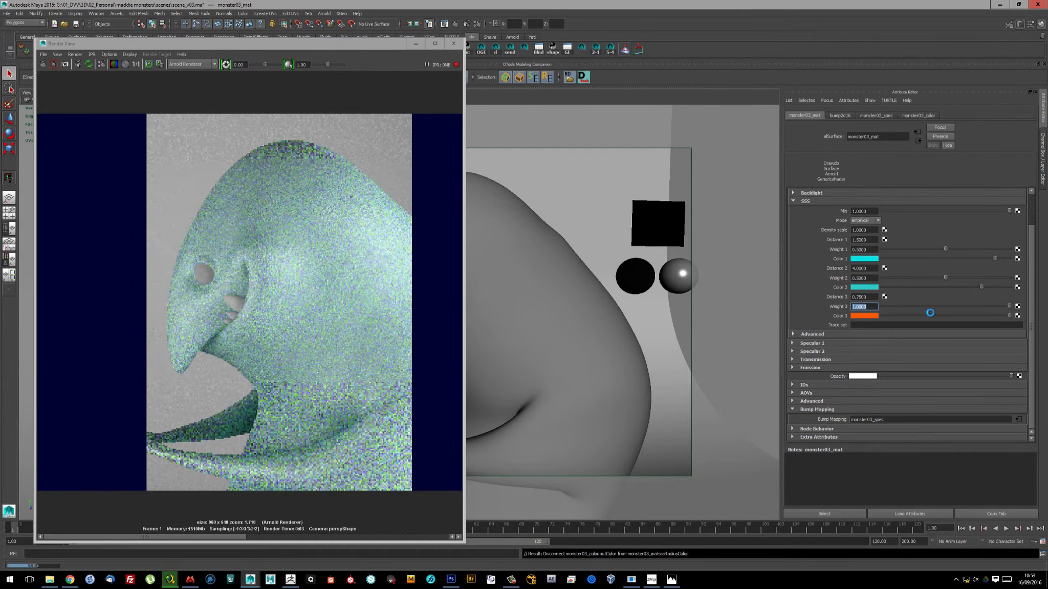
double_click(871, 268)
text(2)
key(Return)
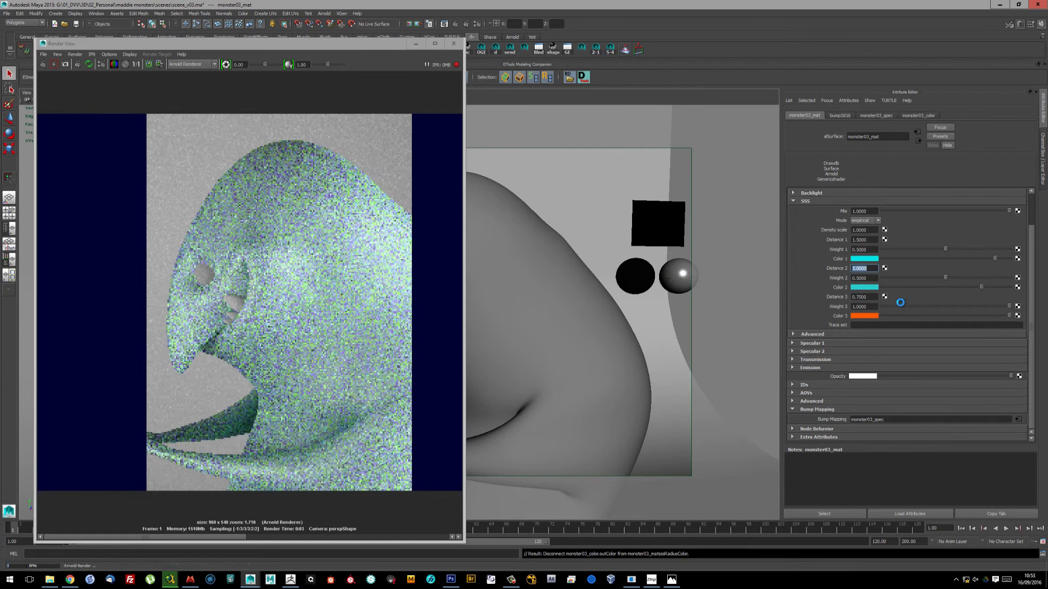
middle_drag(918, 116, 864, 287)
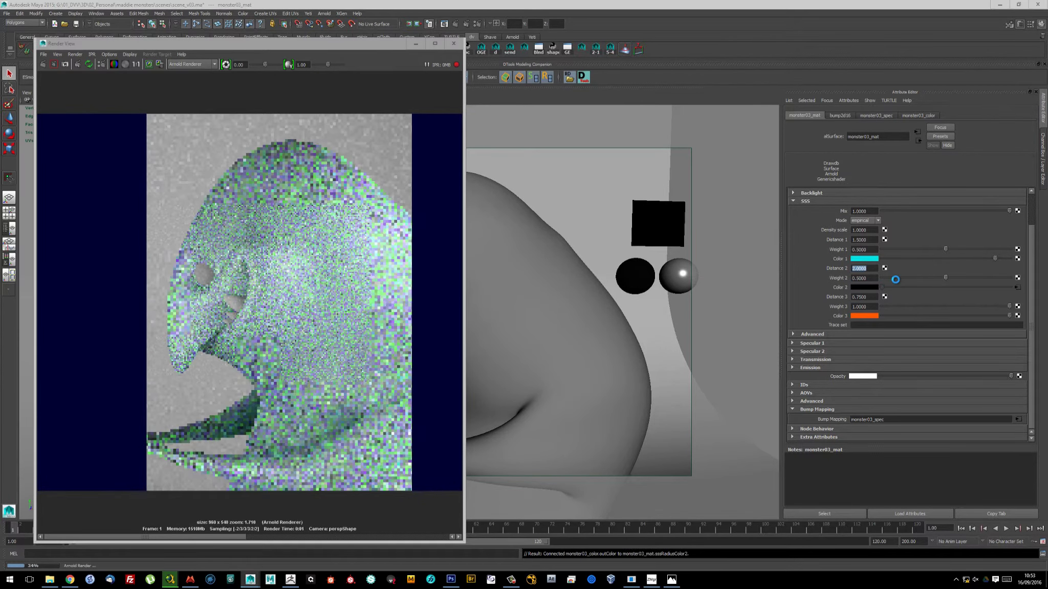
Give the Specular 2 layer a pale cyan colour
click(812, 376)
click(863, 394)
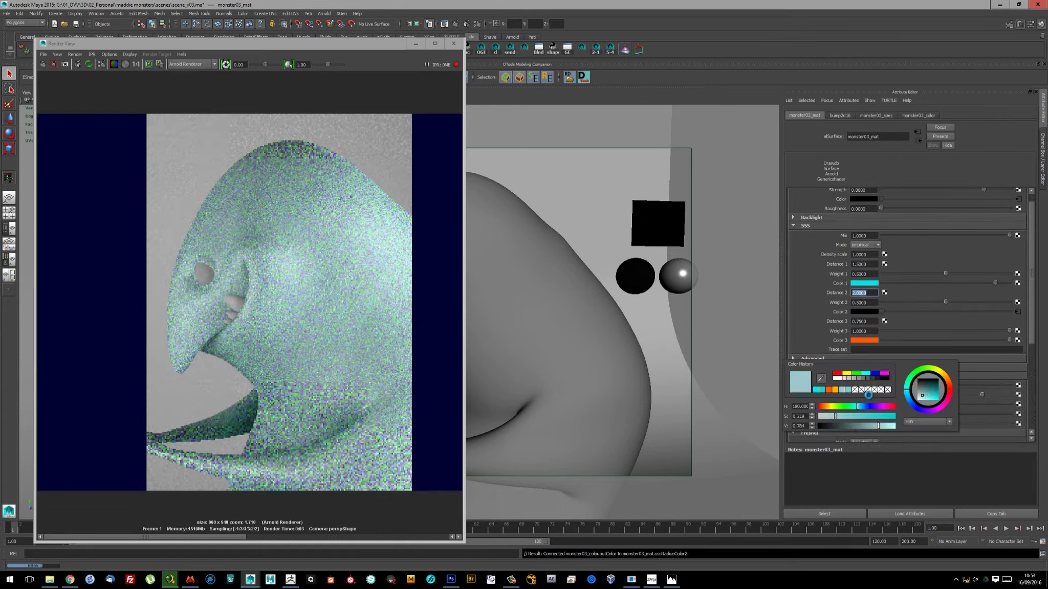
drag(145, 138, 387, 384)
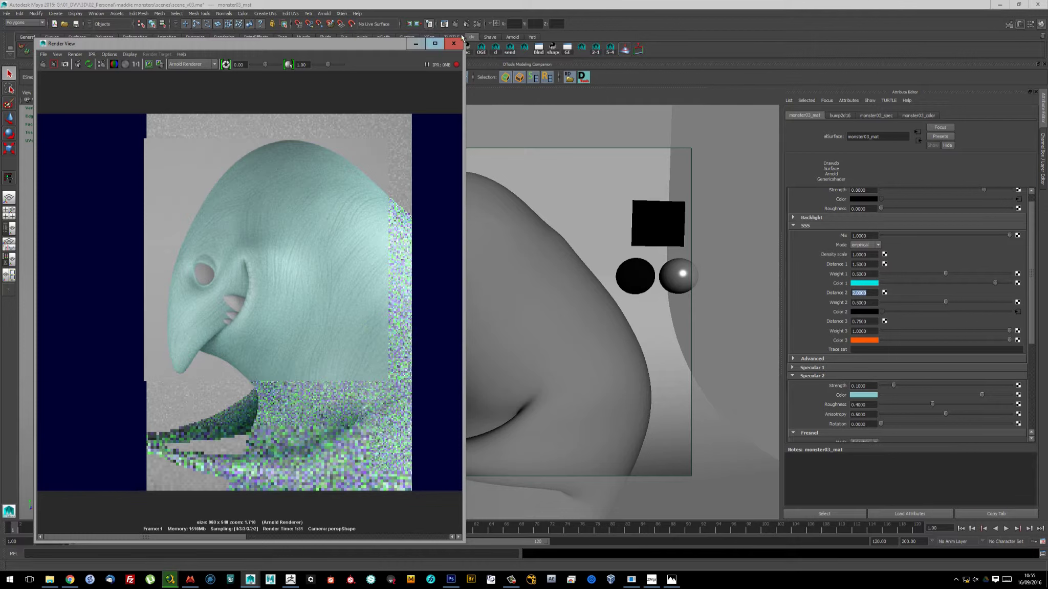
Draw a render region over the face, check Render Settings, re-render it, then show bump2d15's attributes
mouse_move(146, 163)
mouse_down()
mouse_move(266, 353)
mouse_move(266, 382)
mouse_up()
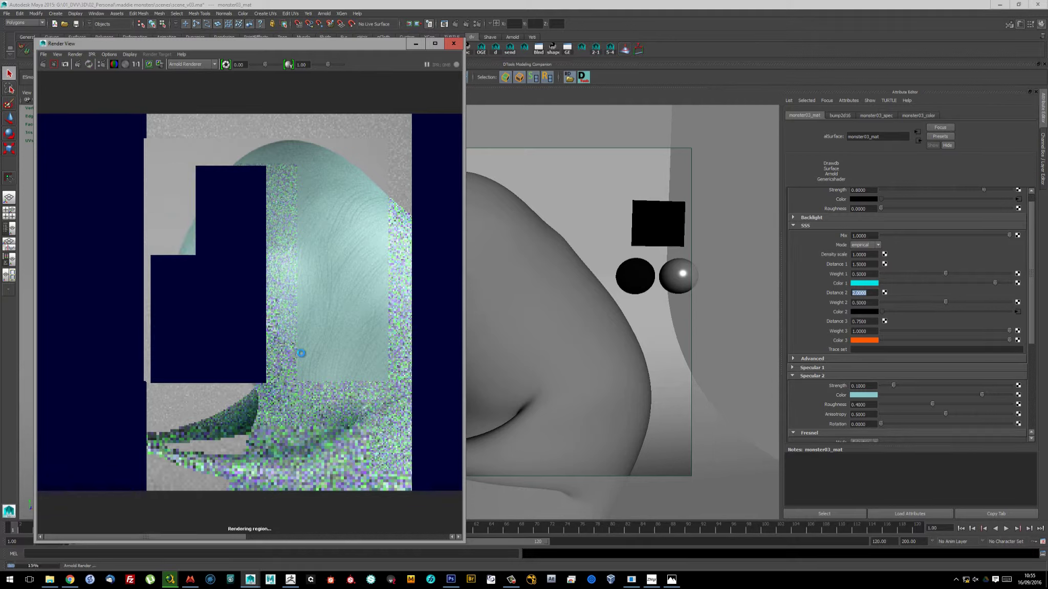
click(478, 24)
click(152, 232)
key(Escape)
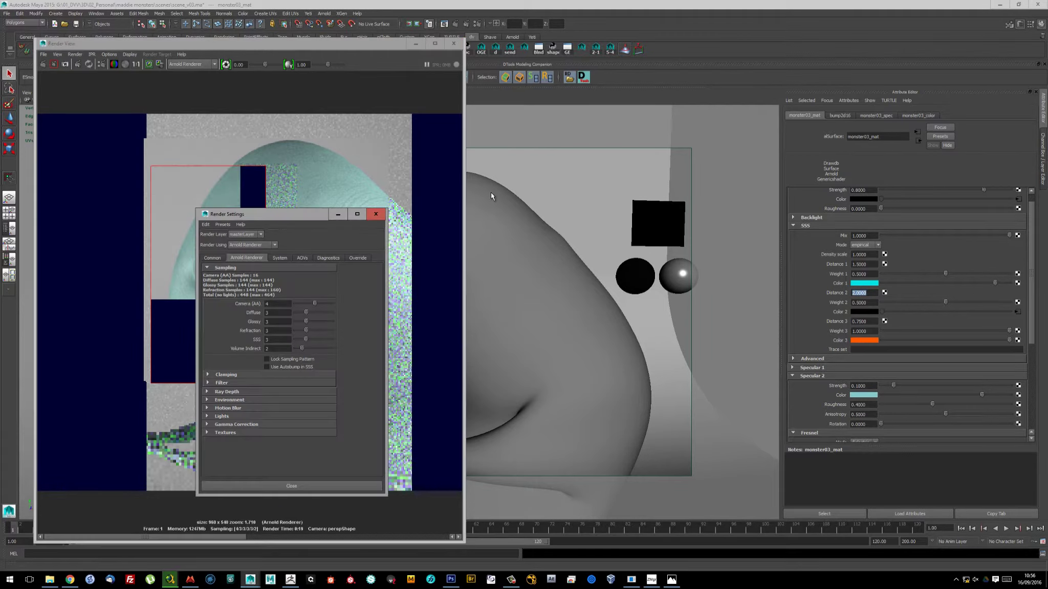
click(168, 257)
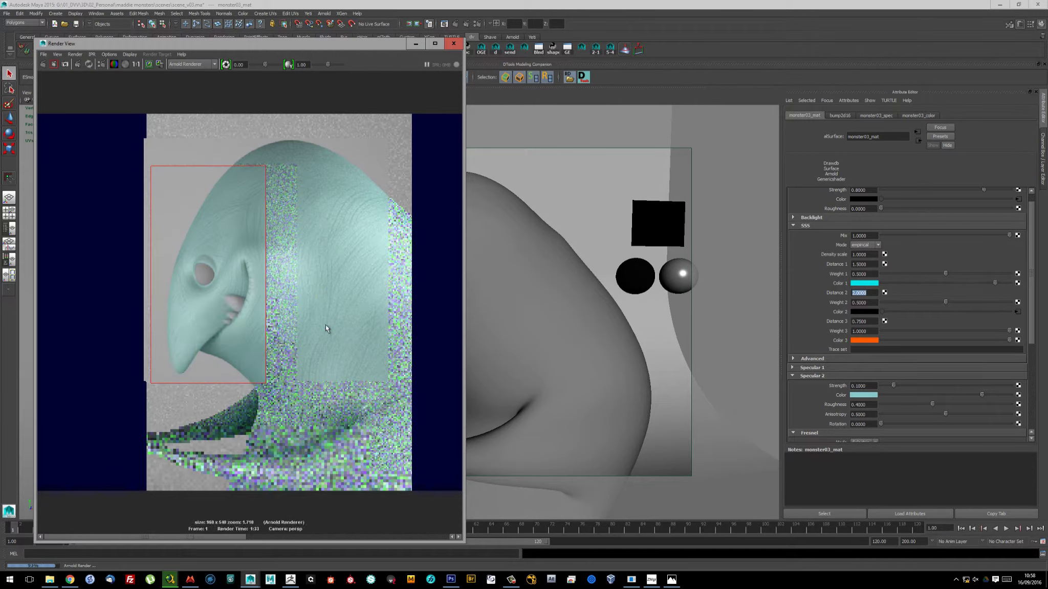
click(840, 115)
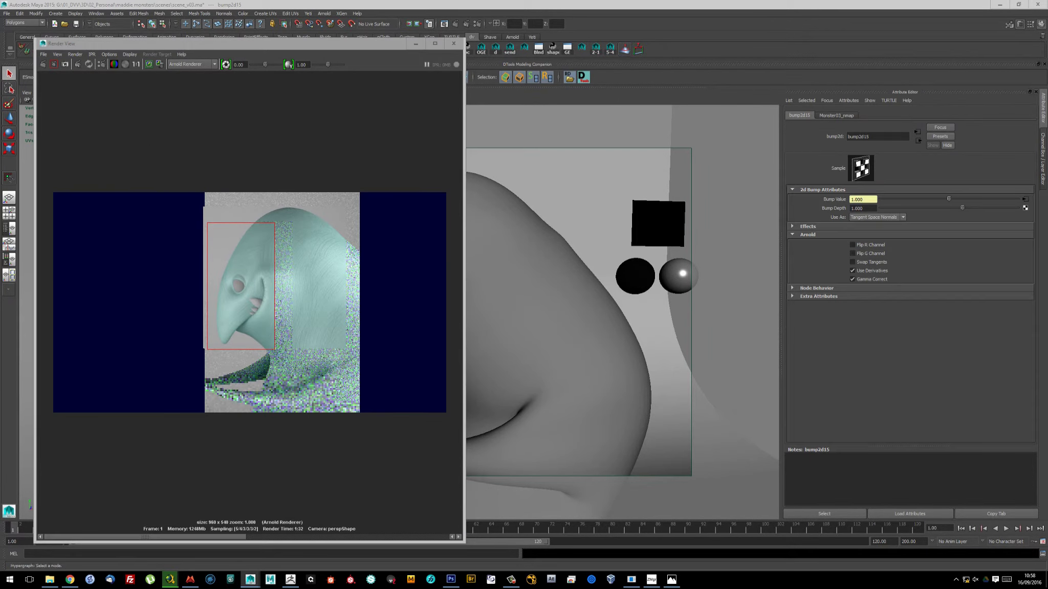
Snapshot the viewport, render a new face region over it, and close the Render View
click(868, 208)
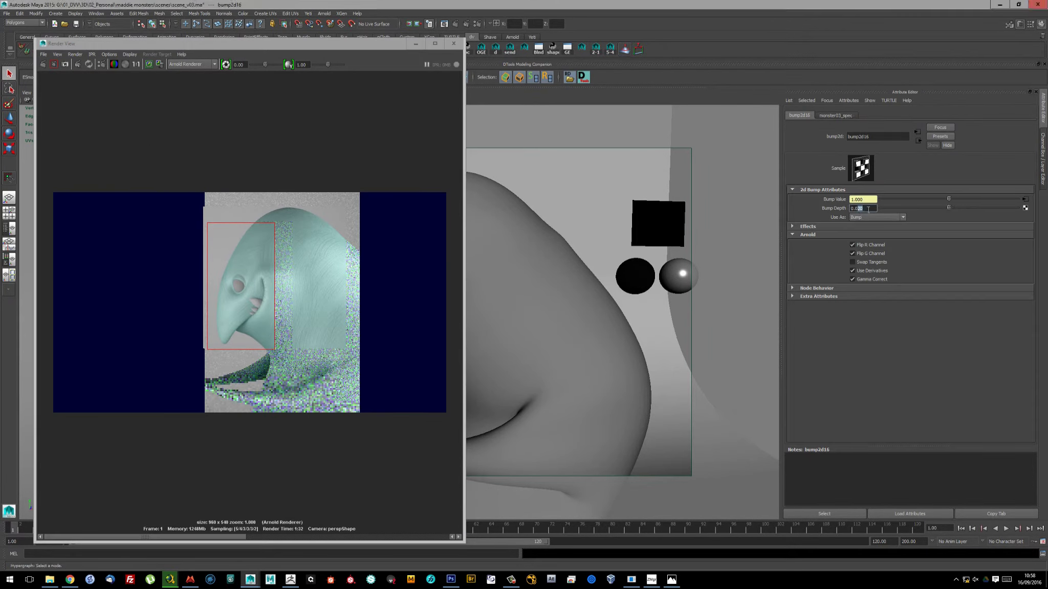
click(54, 68)
click(109, 54)
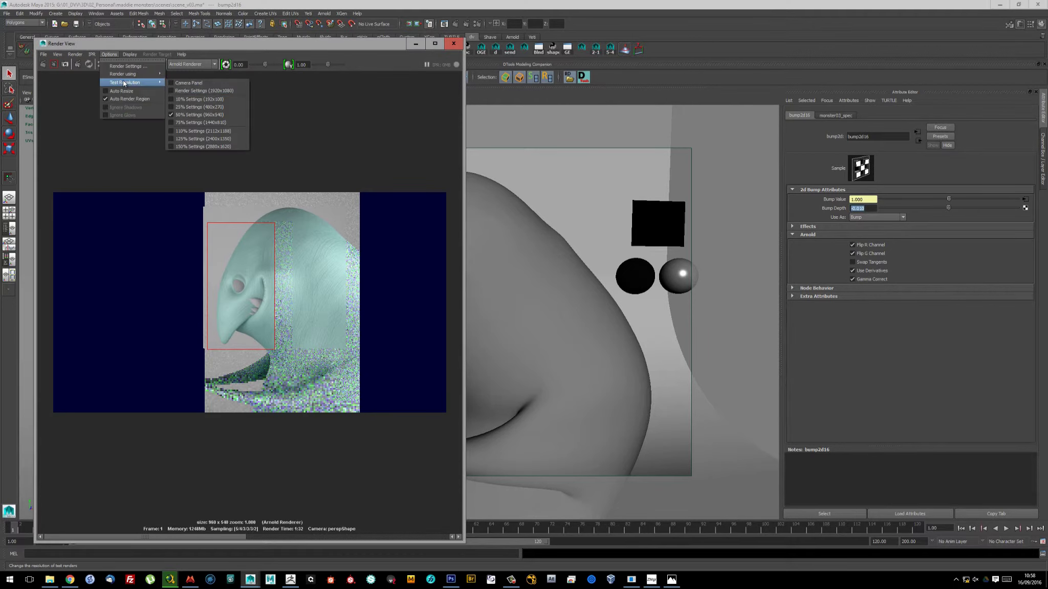
click(68, 68)
drag(195, 215, 278, 353)
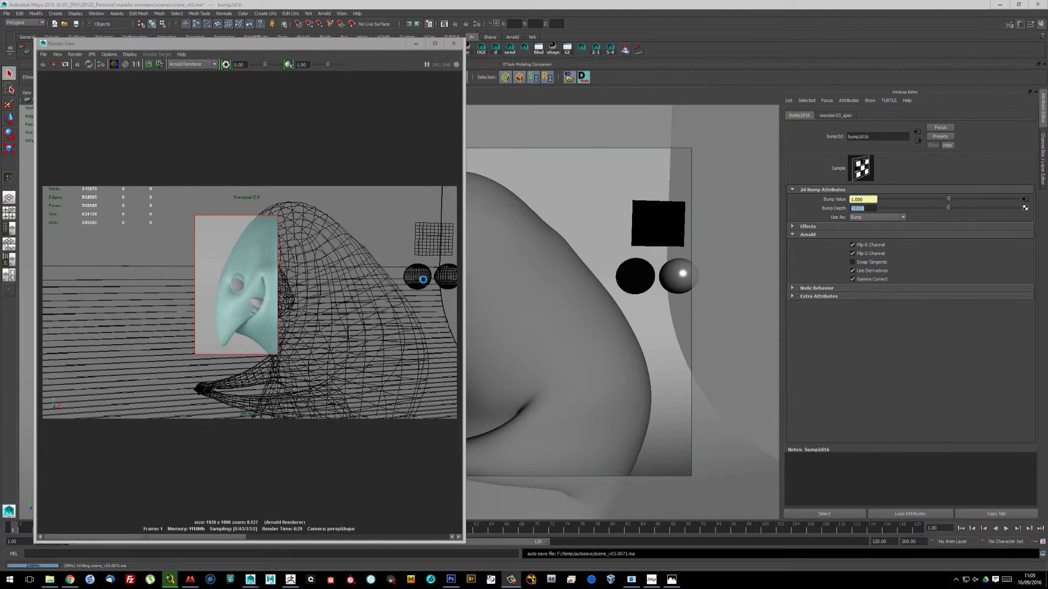
drag(150, 44, 287, 48)
scroll(428, 302, up, 3)
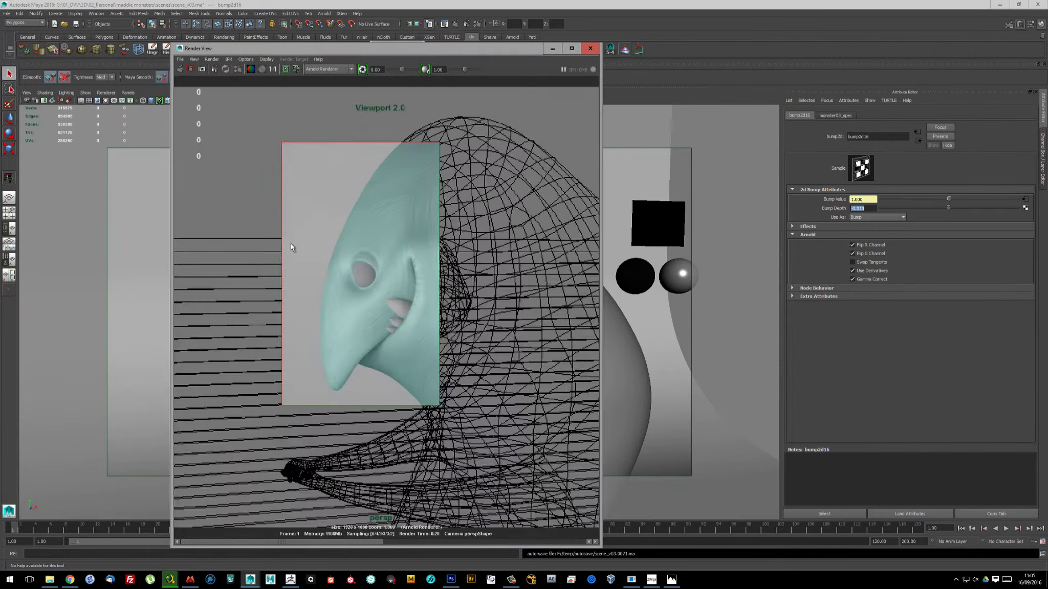
scroll(427, 302, up, 2)
scroll(427, 301, down, 2)
scroll(427, 302, down, 2)
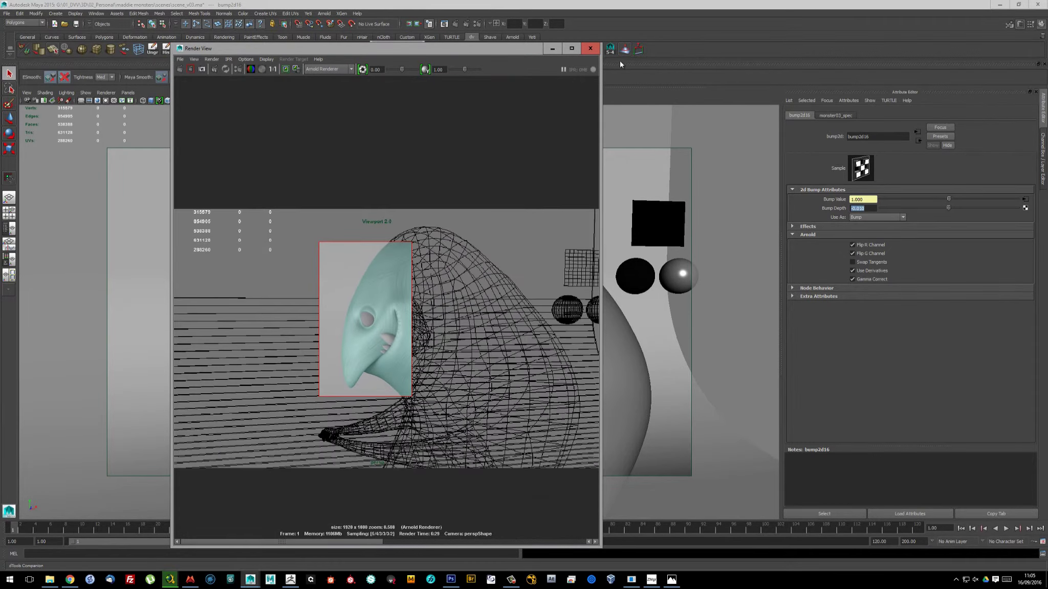
click(582, 53)
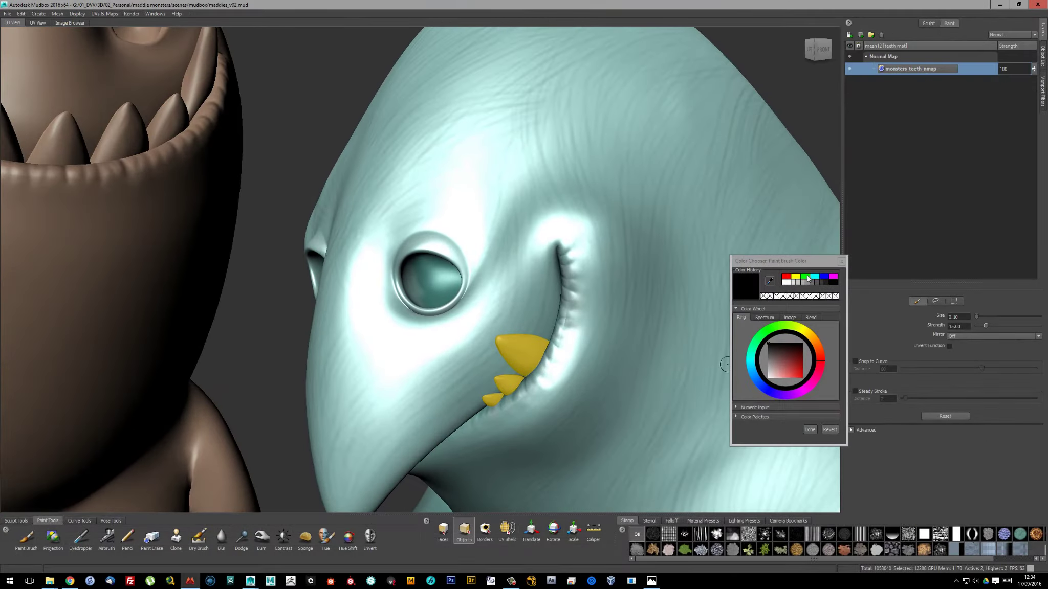
Extract an ambient occlusion map of the small teeth using the Subdivision method
click(104, 14)
click(176, 72)
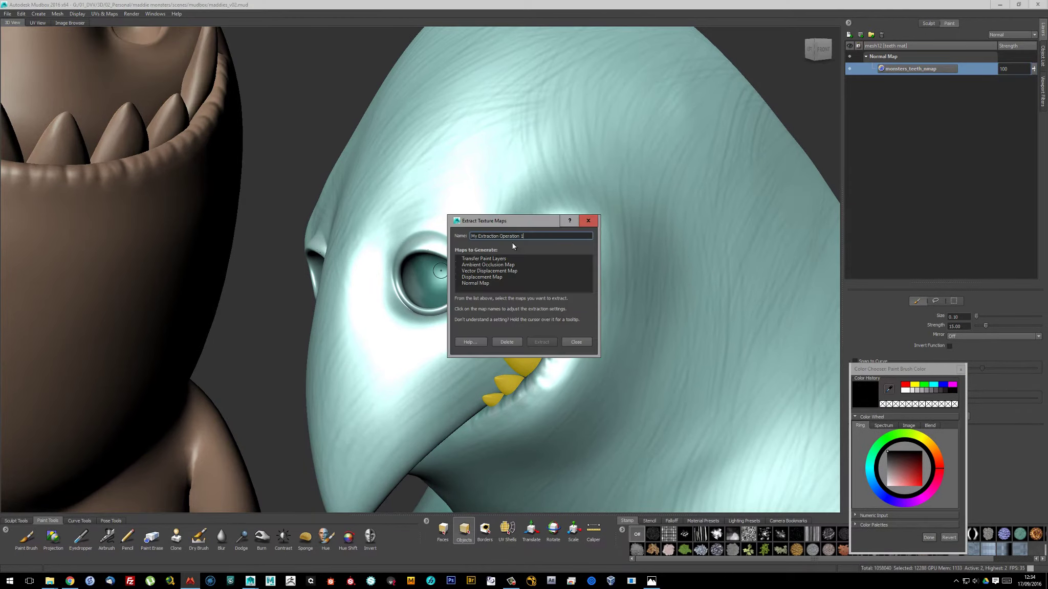
text(ao07)
click(488, 265)
drag(501, 28, 176, 28)
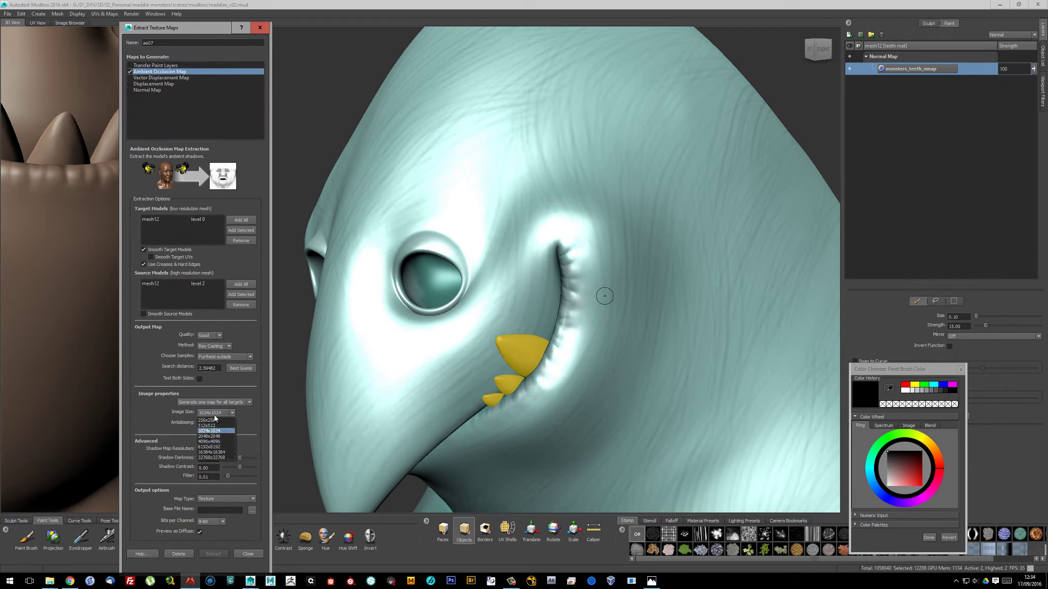
scroll(213, 350, down, 1)
click(252, 477)
click(494, 286)
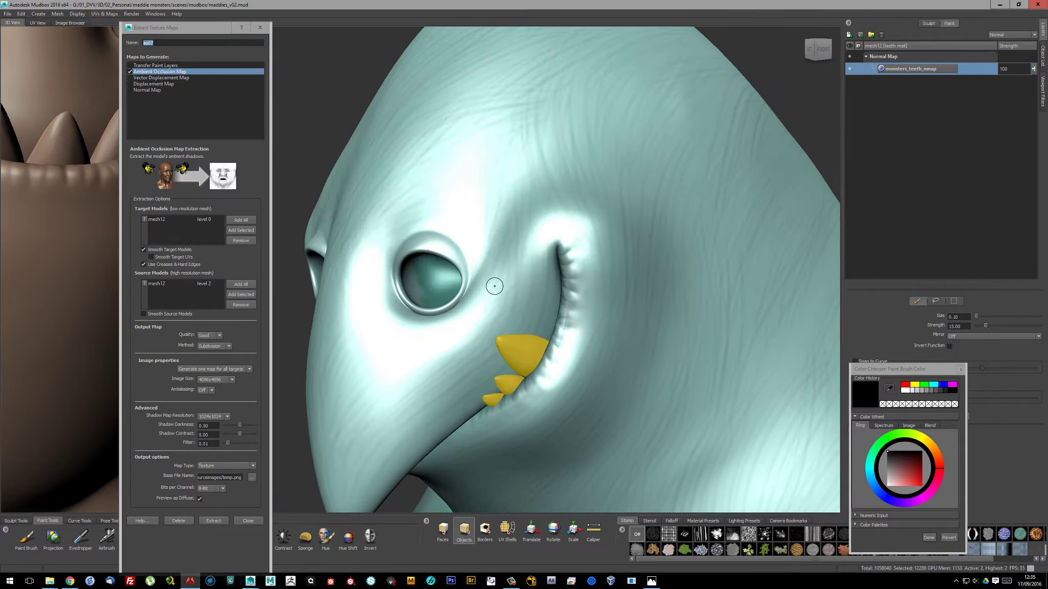
click(212, 521)
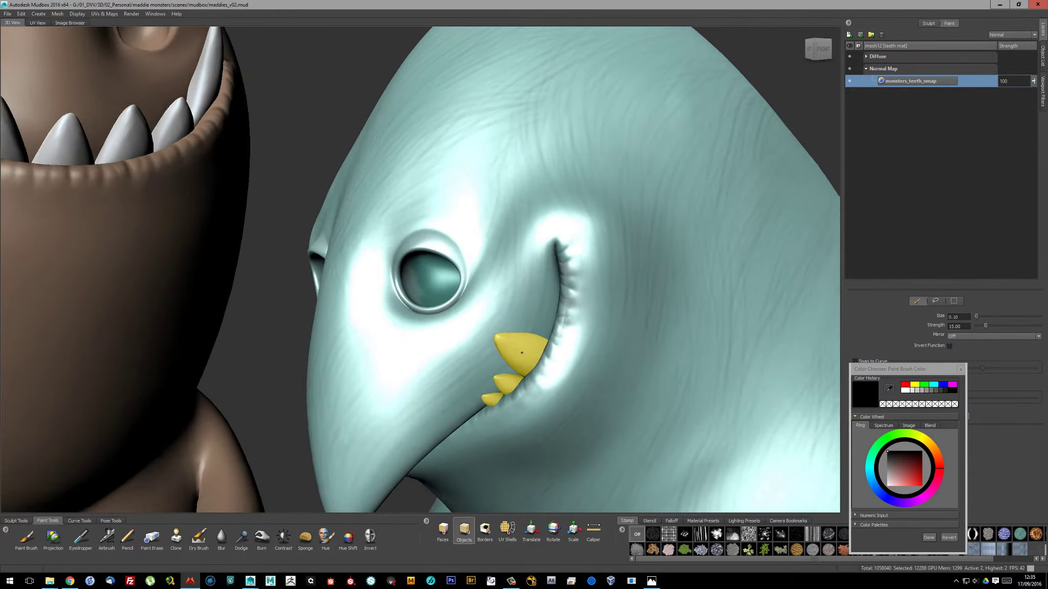
Re-run the AO extraction and name the resulting layer 'ao' with Multiply blending
click(104, 14)
click(123, 51)
click(483, 265)
click(541, 538)
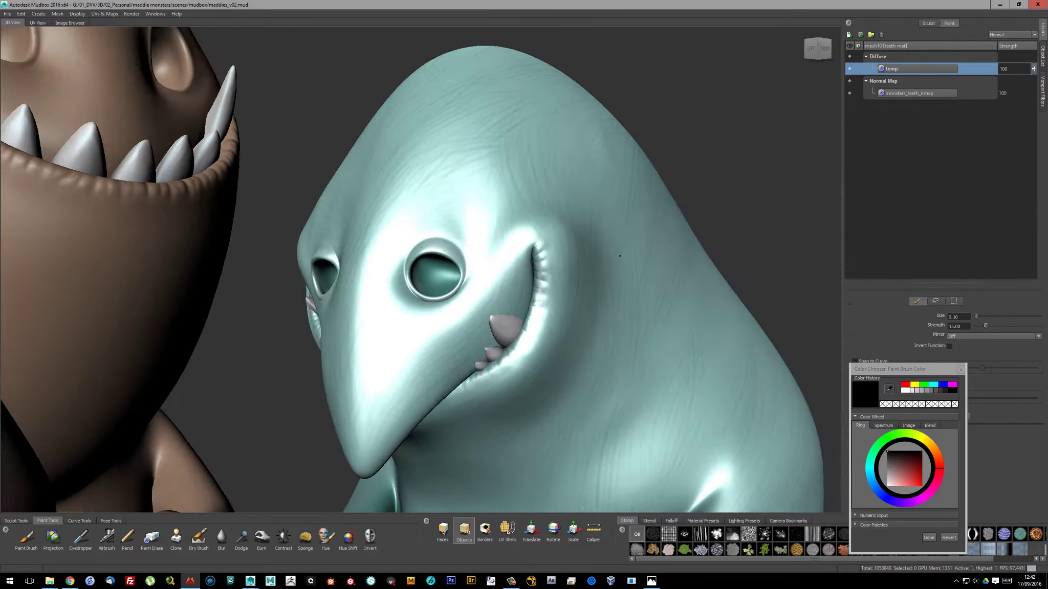
double_click(891, 68)
text(ao)
key(Return)
click(1013, 35)
click(999, 155)
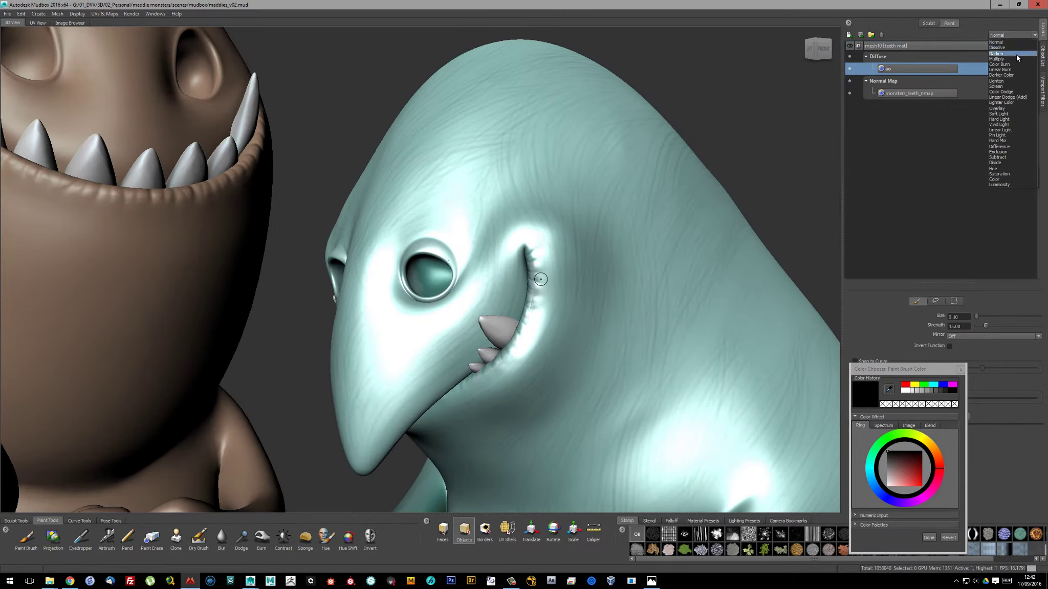
Isolate the teeth and flood a beige base layer placed beneath ao
click(77, 14)
click(92, 40)
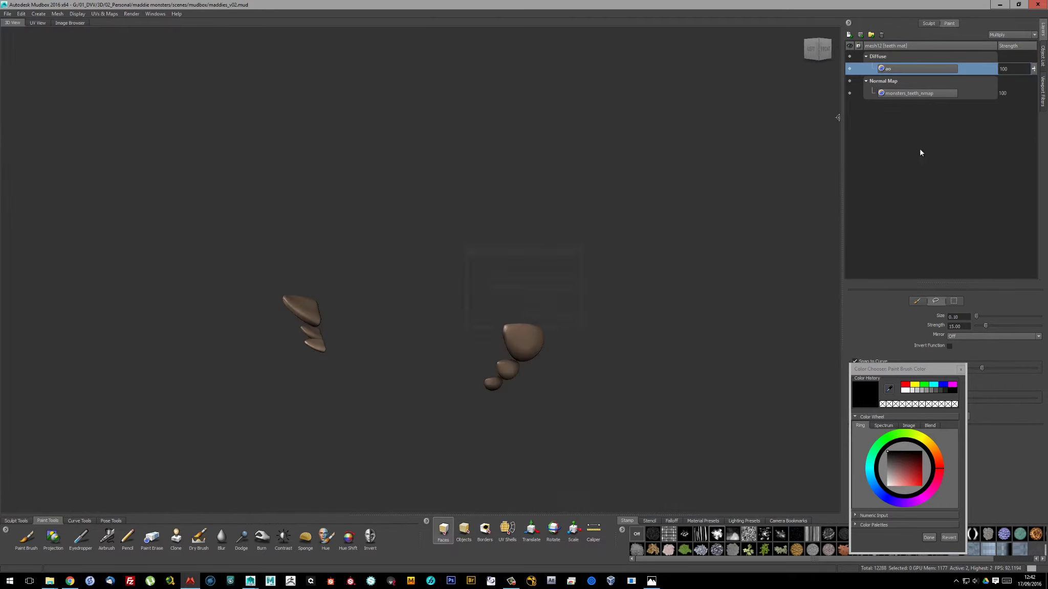
drag(899, 64, 900, 84)
click(26, 537)
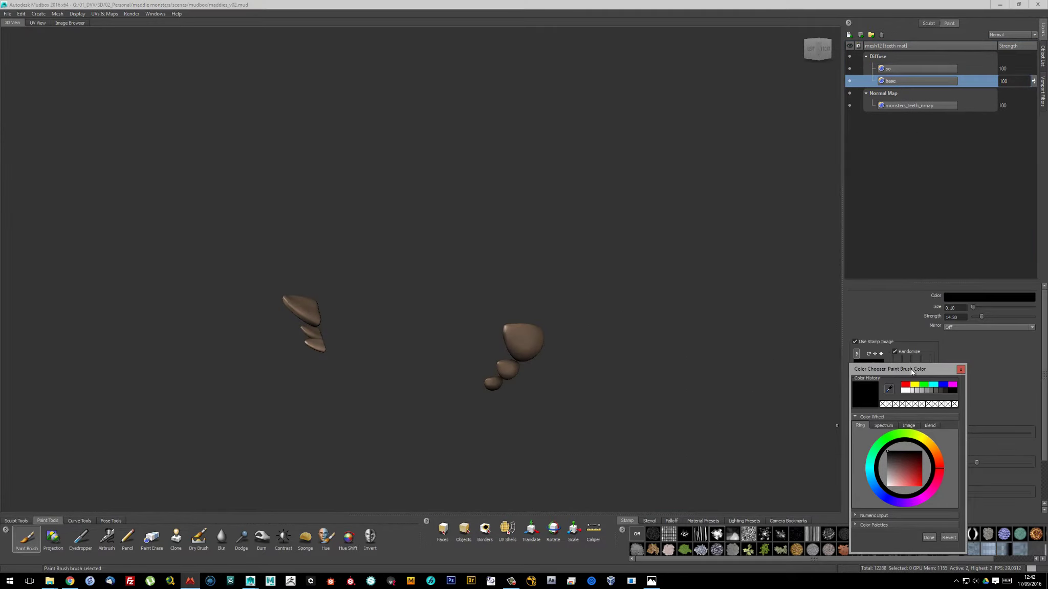
click(988, 296)
click(754, 430)
click(716, 471)
click(752, 524)
click(941, 511)
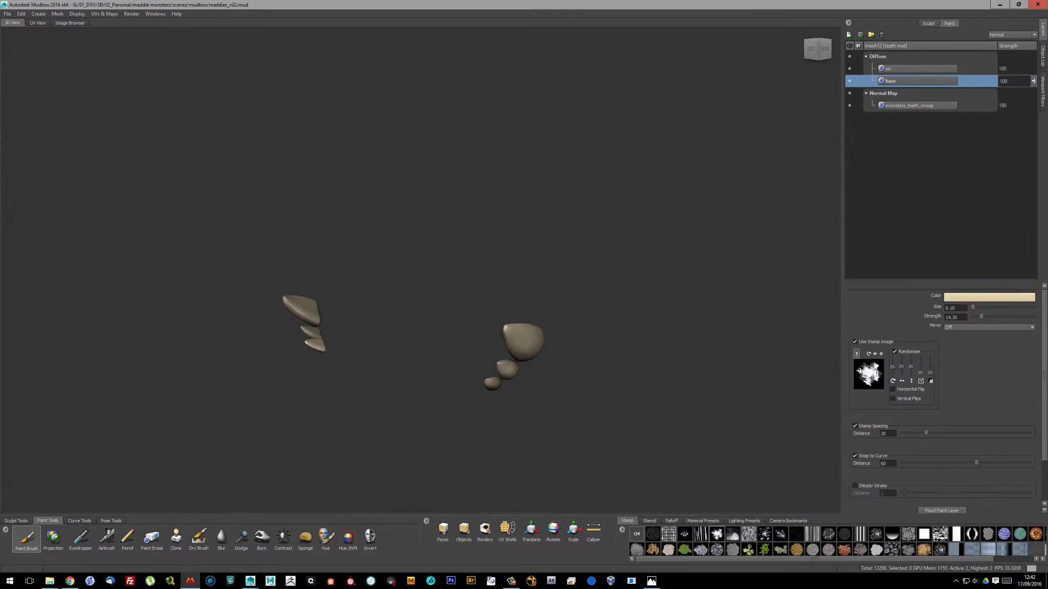
Add a Multiply 'sh' layer and pick a pinkish shading colour
key(f)
click(849, 34)
text(sh)
key(Return)
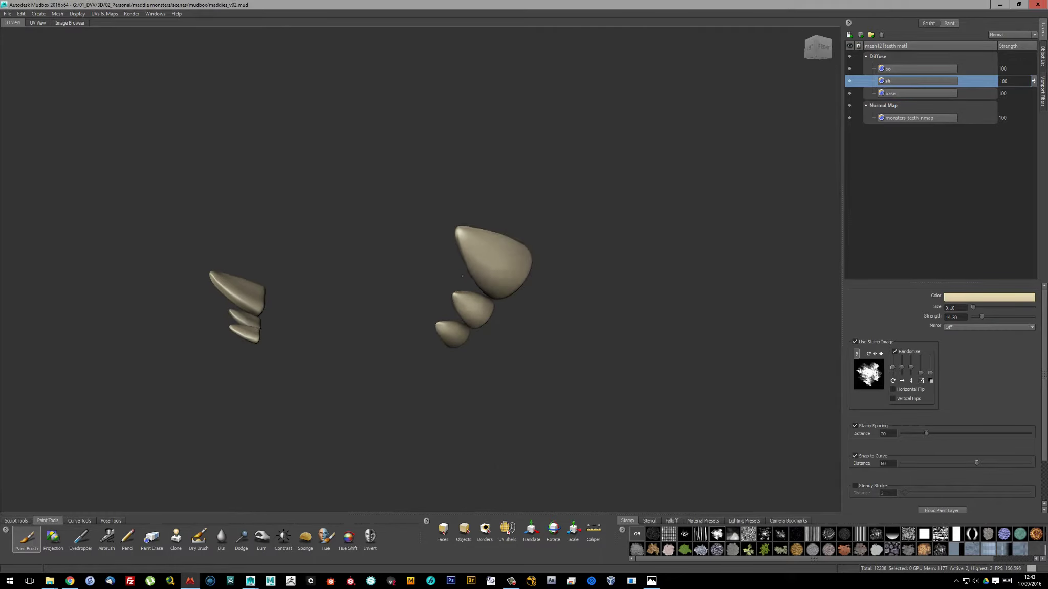
click(1012, 34)
click(999, 180)
click(989, 296)
click(735, 474)
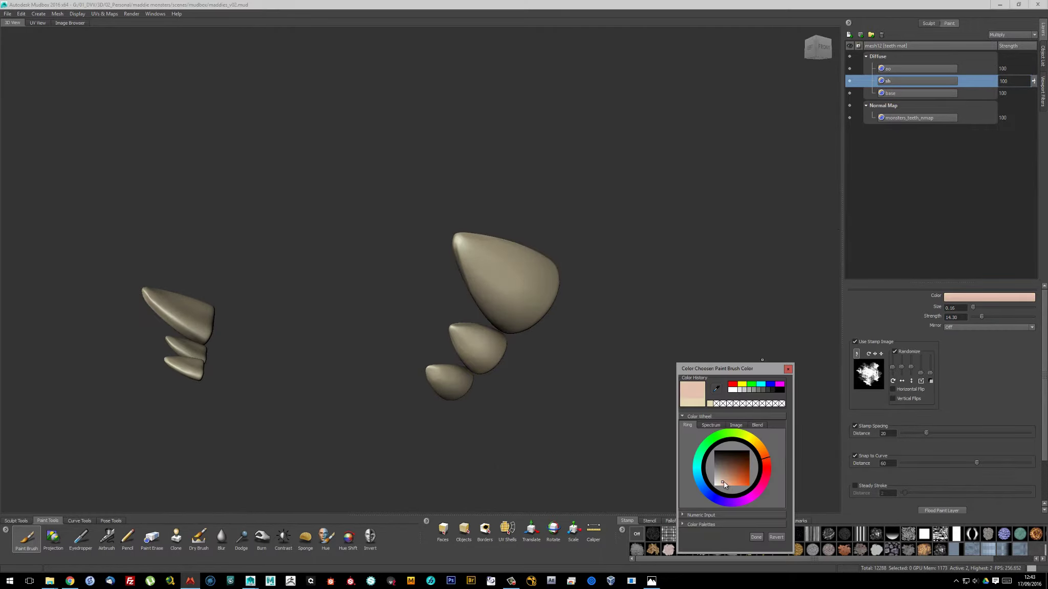
Switch to erasing on the sh layer with eraser strength 5
mouse_move(562, 286)
alt+mouse_down()
mouse_move(440, 265)
mouse_move(470, 302)
mouse_move(315, 319)
alt+mouse_up()
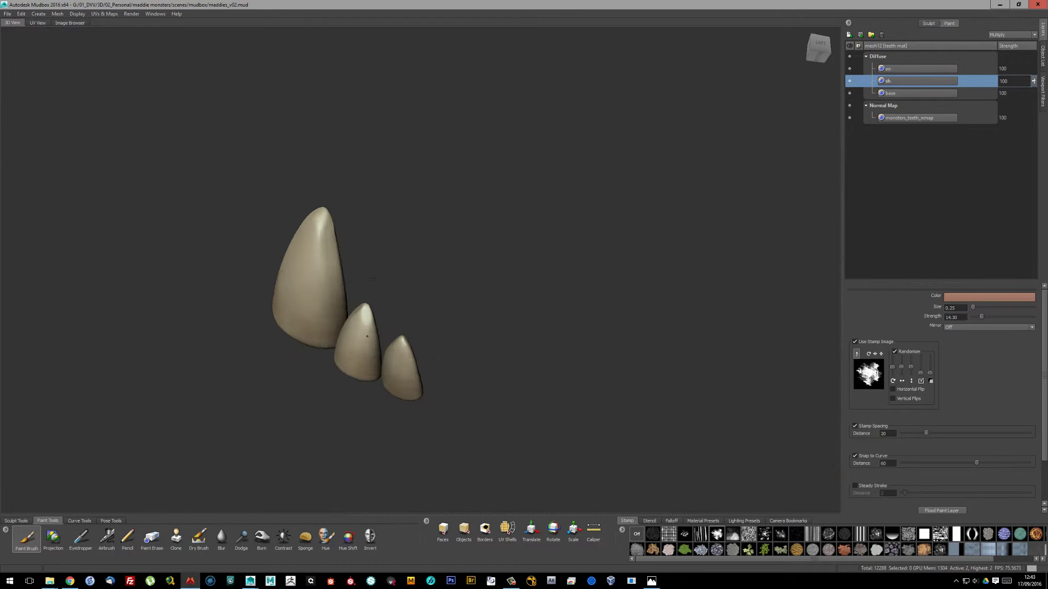
click(152, 538)
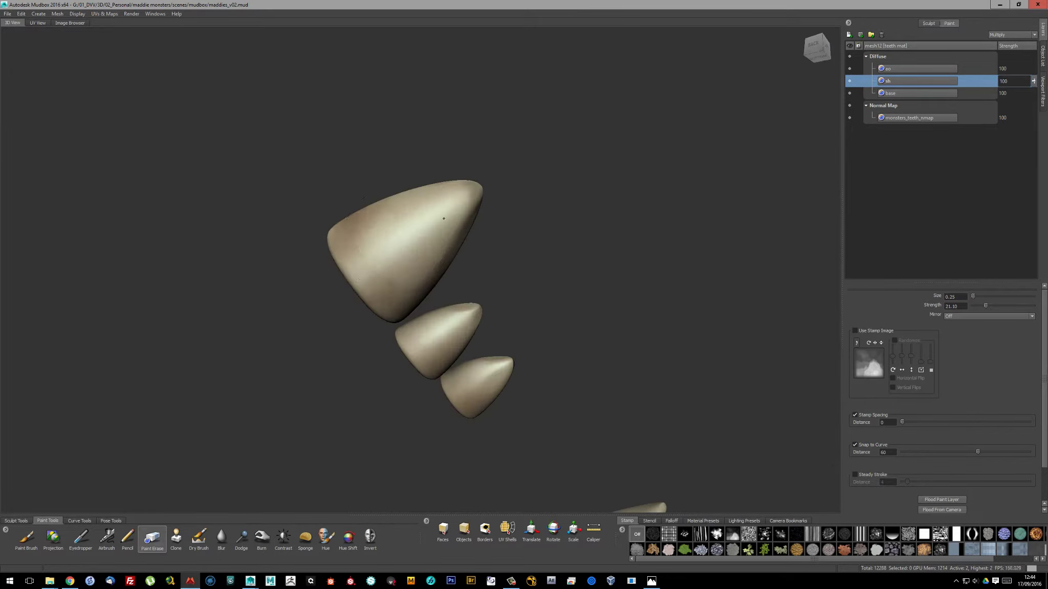
mouse_move(245, 409)
alt+mouse_down()
mouse_move(829, 308)
mouse_move(589, 292)
mouse_move(345, 427)
mouse_move(512, 315)
mouse_move(629, 284)
alt+mouse_up()
text(5)
key(Return)
Add a 'bright' layer and paint highlights onto the small teeth
click(849, 34)
key(Return)
text(bright)
key(Return)
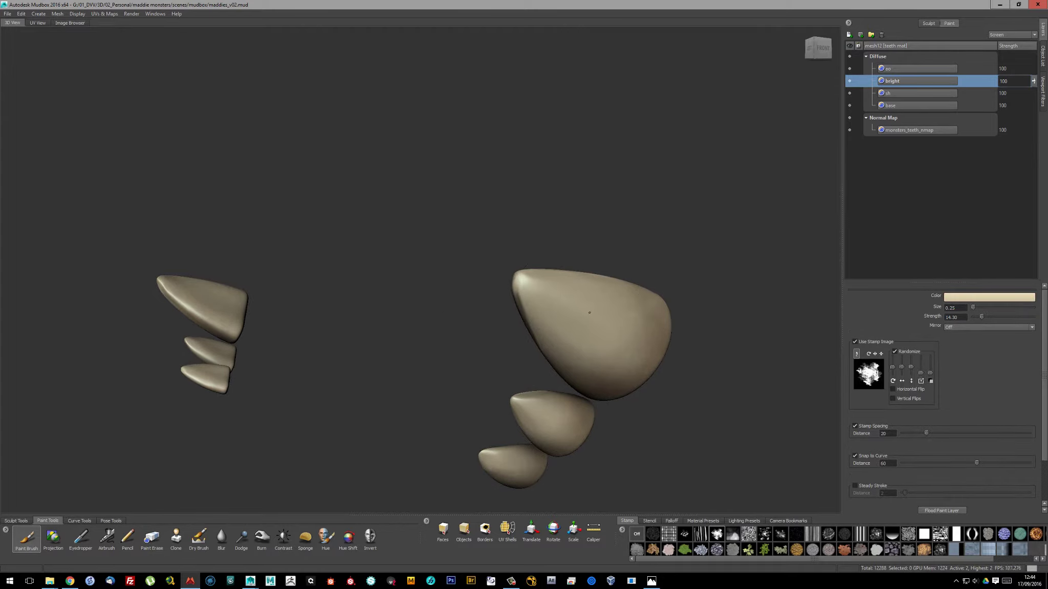
alt+drag(590, 313, 576, 320)
mouse_move(862, 352)
alt+mouse_down()
mouse_move(570, 337)
mouse_move(525, 305)
alt+mouse_up()
key(e)
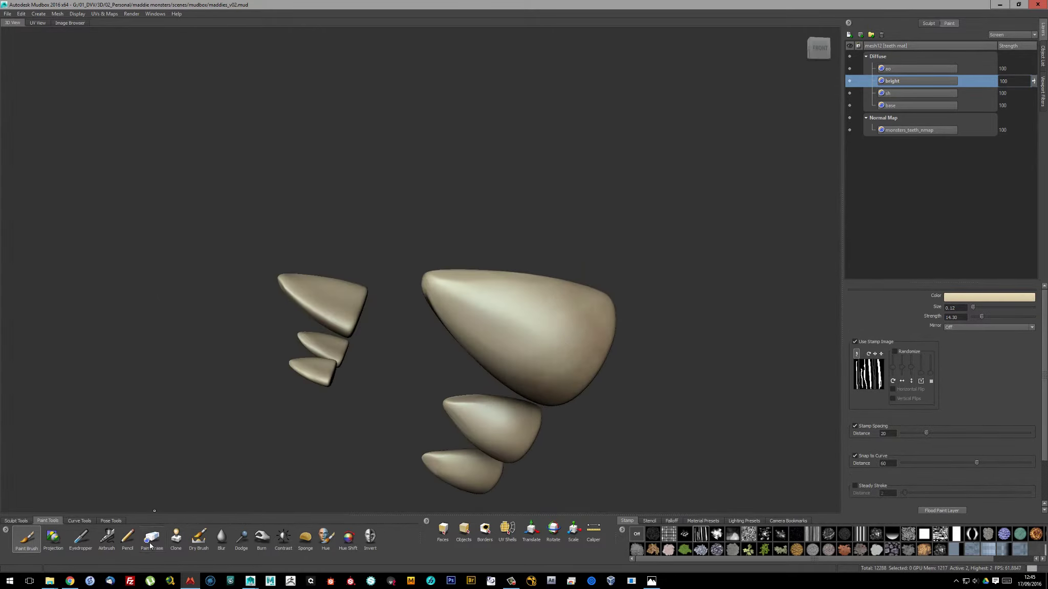
mouse_move(102, 349)
alt+mouse_down()
mouse_move(552, 318)
mouse_move(567, 291)
alt+mouse_up()
key(p)
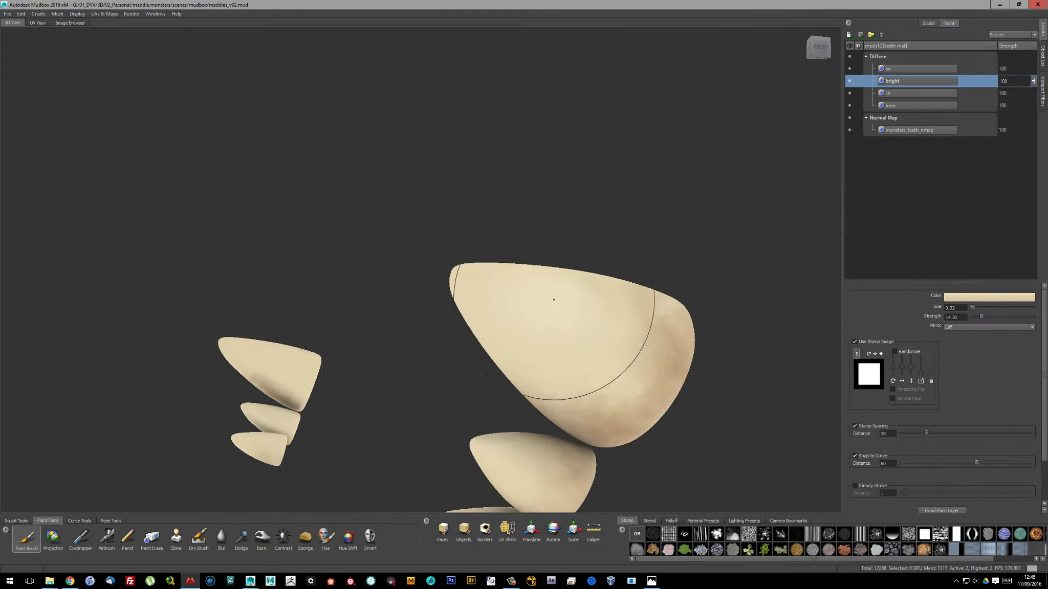
mouse_move(553, 301)
alt+mouse_down()
mouse_move(566, 415)
mouse_move(619, 342)
alt+mouse_up()
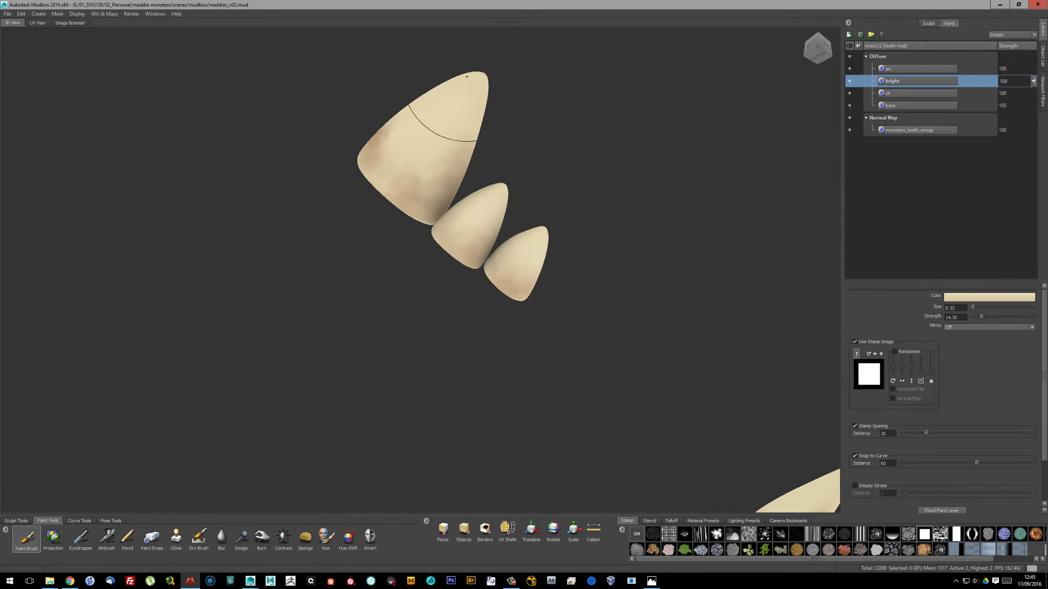
Return to the sh layer and erase to tone down the stains
click(913, 93)
mouse_move(537, 154)
alt+mouse_down()
mouse_move(496, 183)
mouse_move(479, 221)
mouse_move(505, 251)
alt+mouse_up()
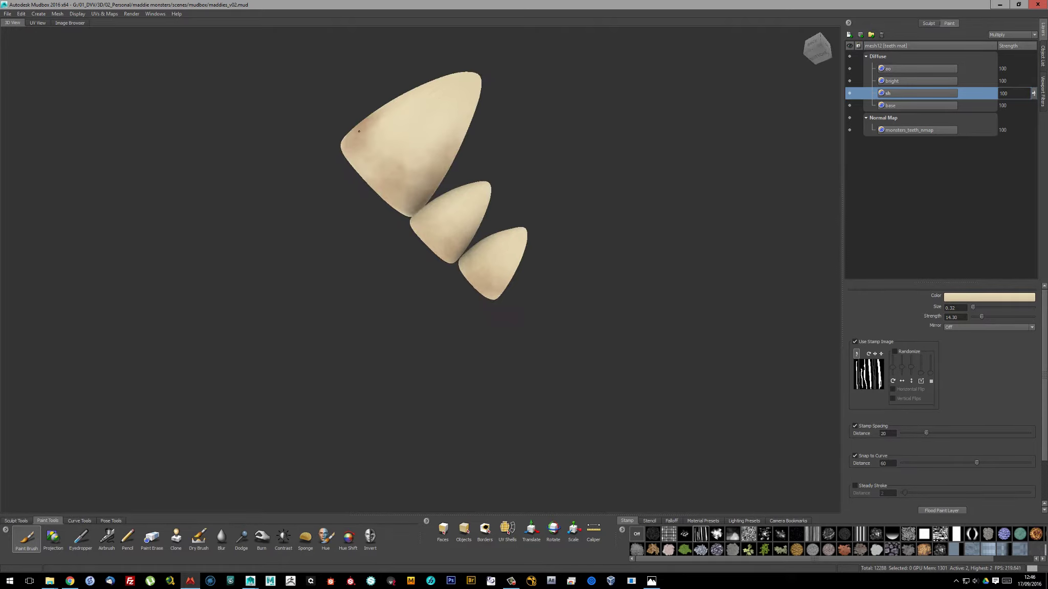
alt+drag(358, 131, 475, 351)
mouse_move(559, 287)
alt+mouse_down()
mouse_move(548, 311)
mouse_move(631, 311)
mouse_move(579, 304)
mouse_move(498, 334)
mouse_move(502, 325)
alt+mouse_up()
alt+drag(534, 255, 460, 287)
click(152, 537)
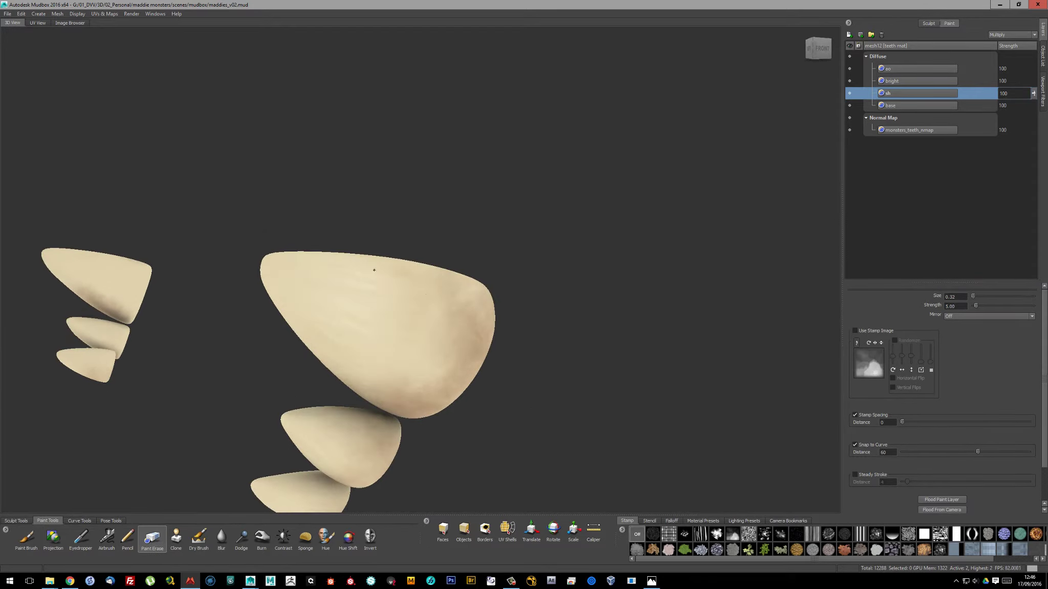
scroll(391, 286, down, 5)
alt+middle_drag(358, 286, 391, 286)
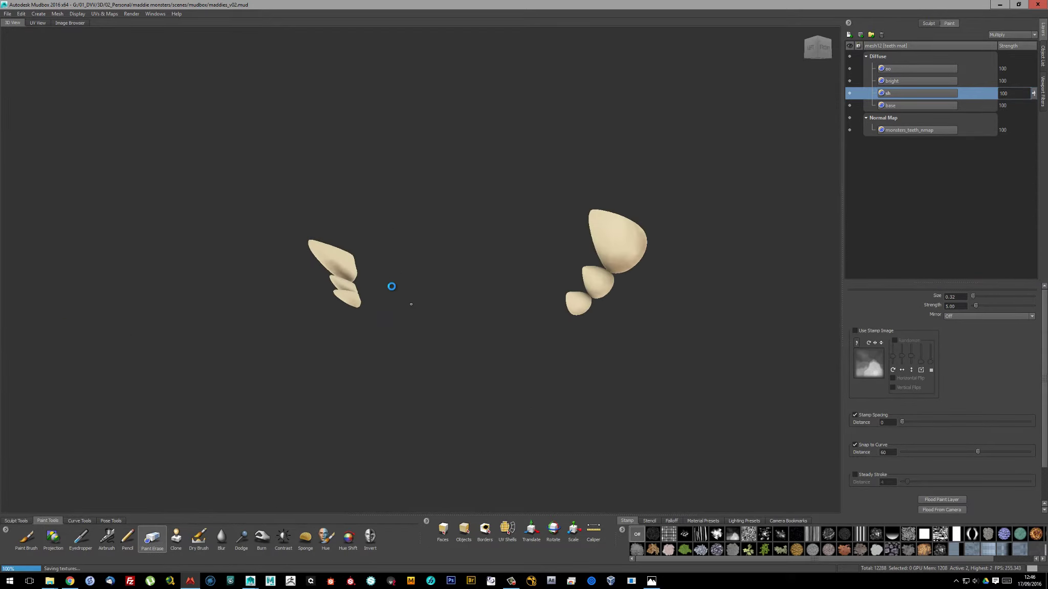
Show all meshes, then select and isolate the fang teeth
click(77, 14)
click(97, 102)
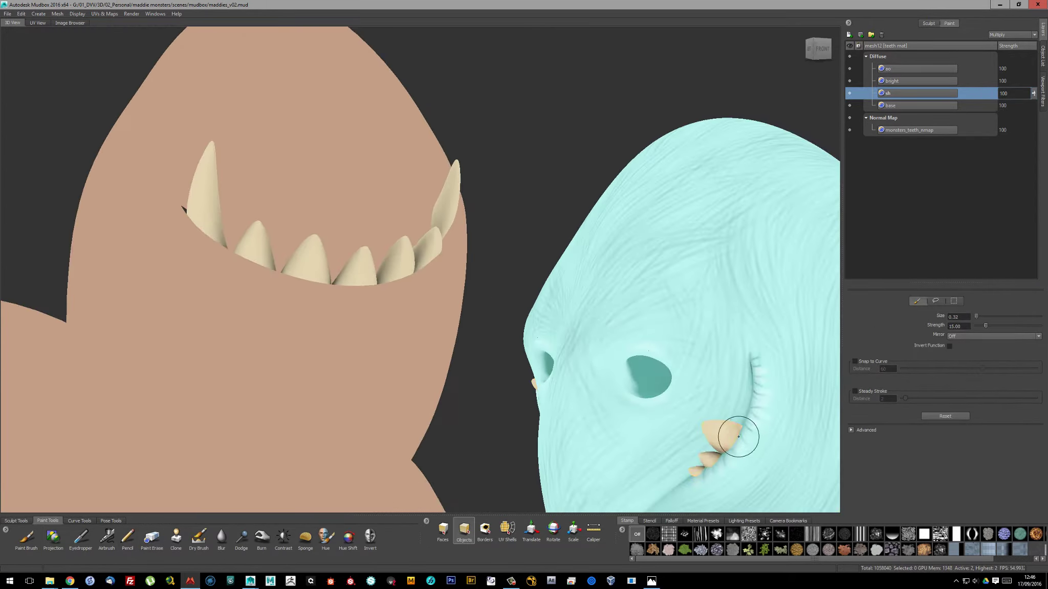
alt+drag(405, 254, 511, 307)
click(742, 404)
click(77, 14)
click(97, 92)
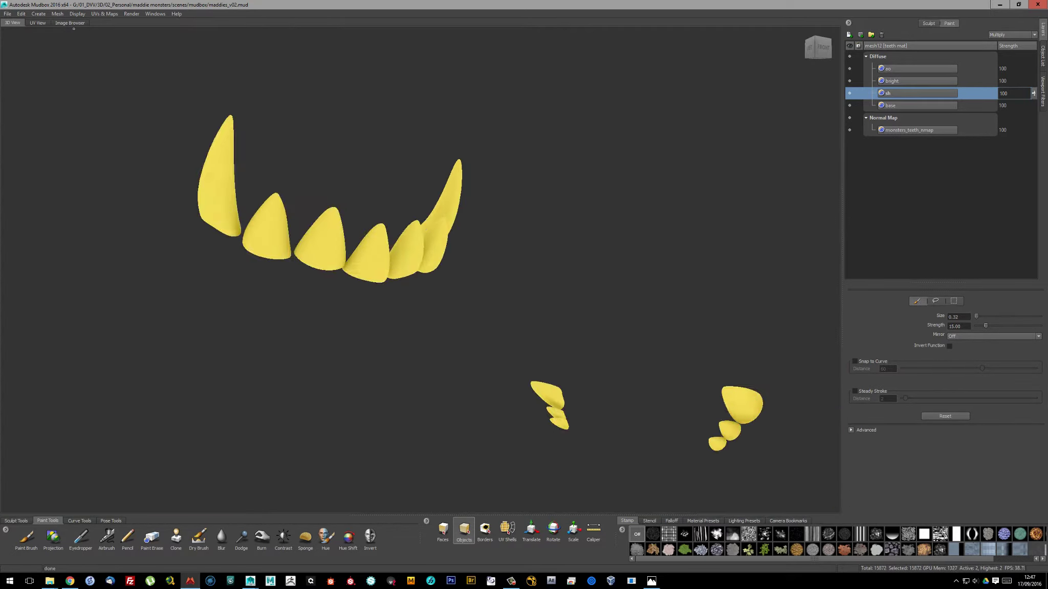
Paint stains on the sh layer across the upper arc of fangs
click(26, 537)
alt+drag(460, 245, 523, 235)
alt+drag(717, 502, 483, 349)
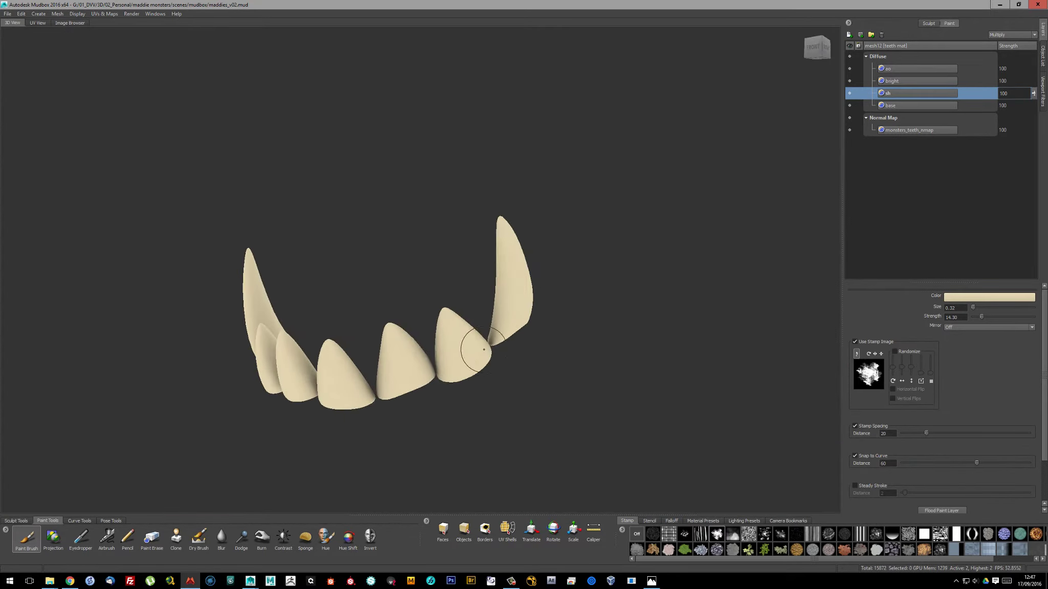
alt+drag(806, 352, 419, 375)
mouse_move(478, 331)
alt+mouse_down()
mouse_move(397, 382)
mouse_move(325, 354)
mouse_move(553, 239)
mouse_move(387, 332)
mouse_move(353, 286)
mouse_move(355, 264)
alt+mouse_up()
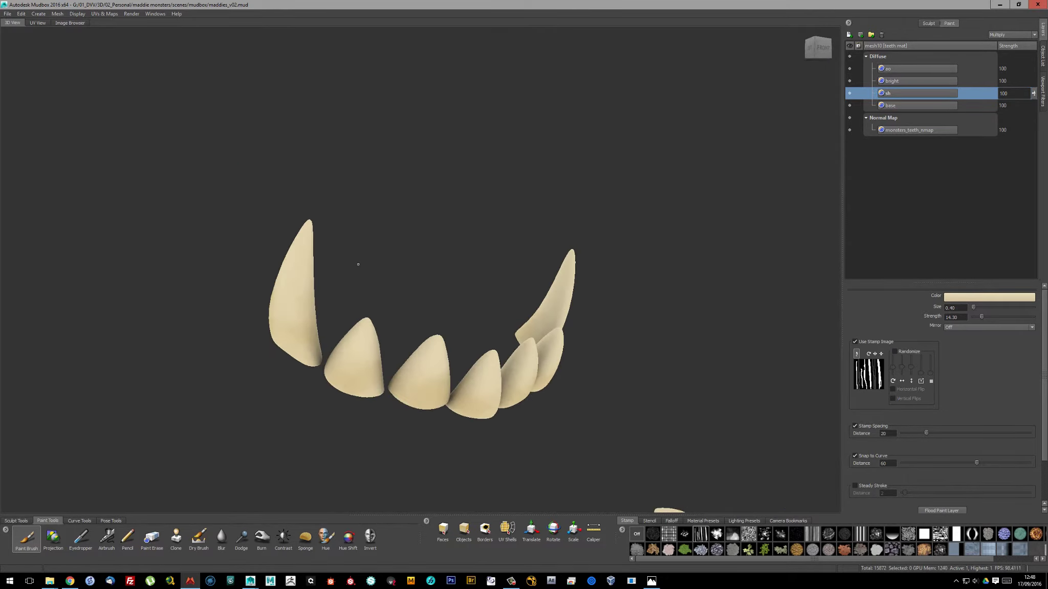
alt+right_drag(356, 264, 422, 280)
alt+drag(422, 280, 481, 369)
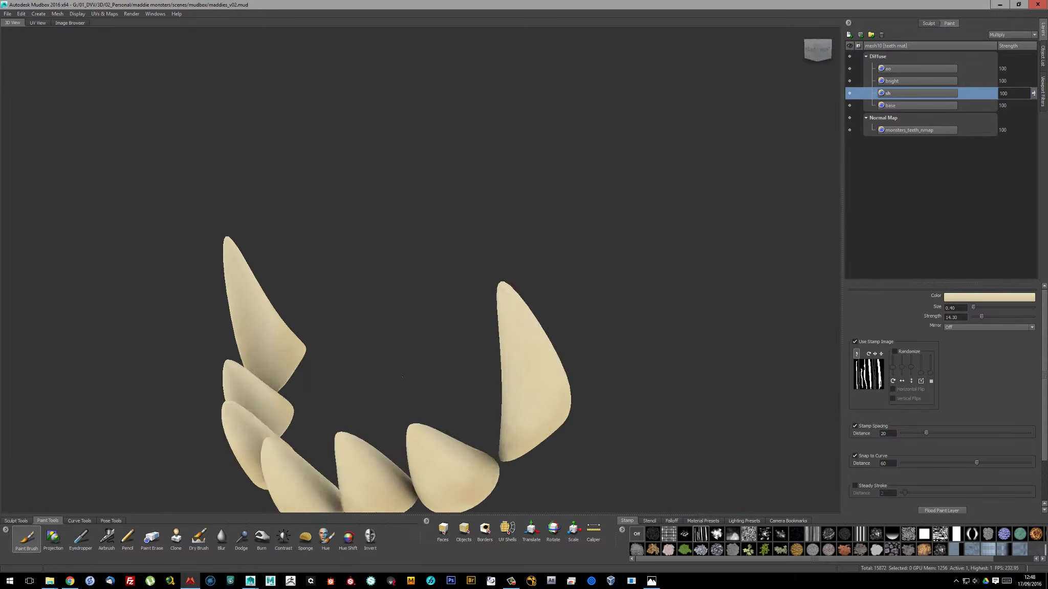
Paint bright highlights on the fangs on the bright layer
click(916, 81)
alt+drag(753, 114, 489, 400)
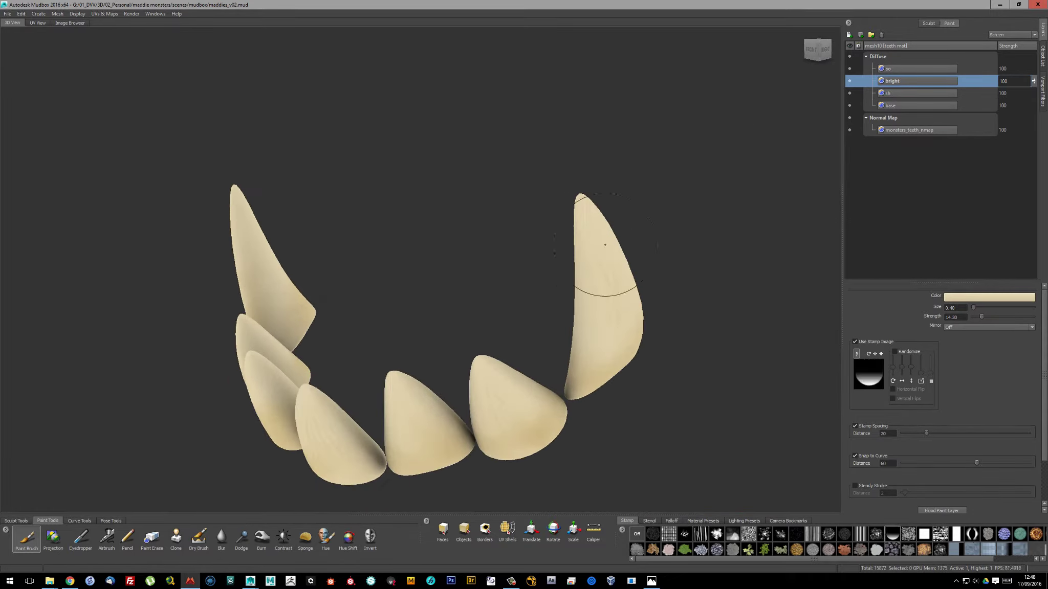
mouse_move(605, 245)
alt+mouse_down()
mouse_move(474, 270)
mouse_move(475, 330)
mouse_move(437, 200)
mouse_move(416, 242)
alt+mouse_up()
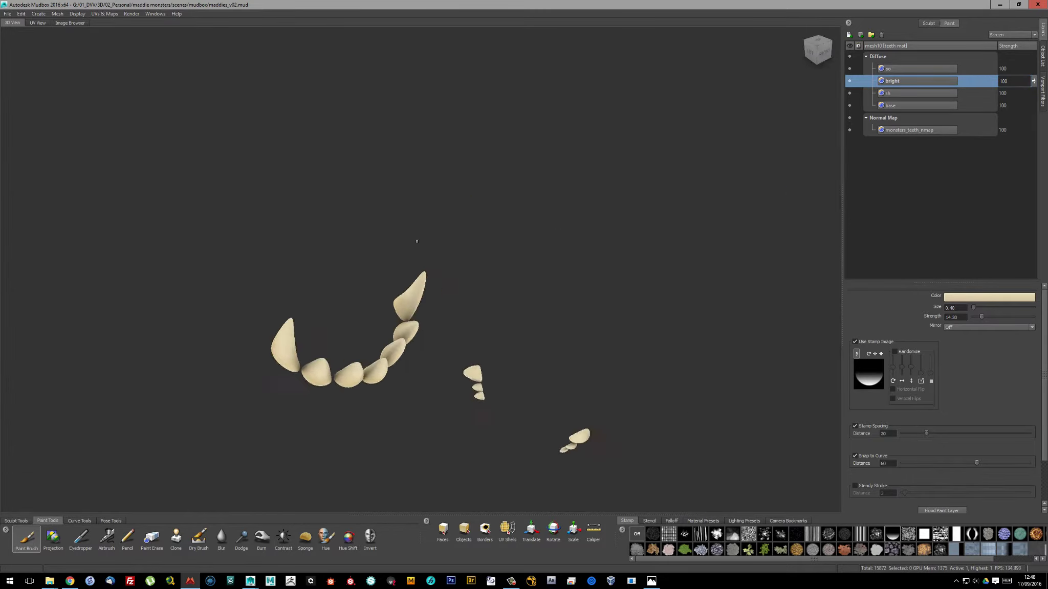
Show all three monsters and select both sets of teeth for isolation
click(78, 13)
click(84, 63)
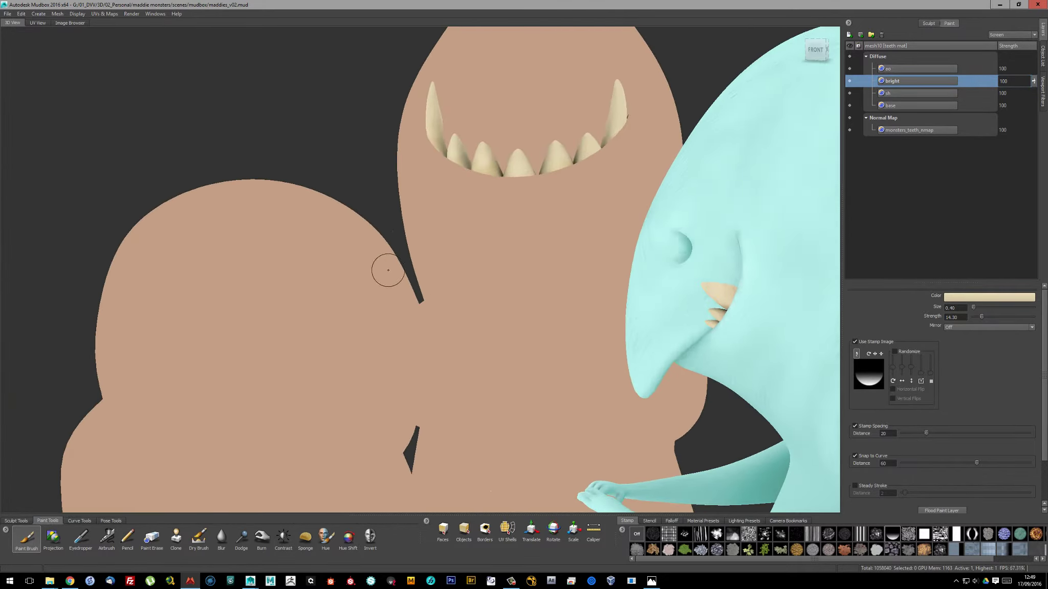
alt+right_drag(406, 228, 177, 269)
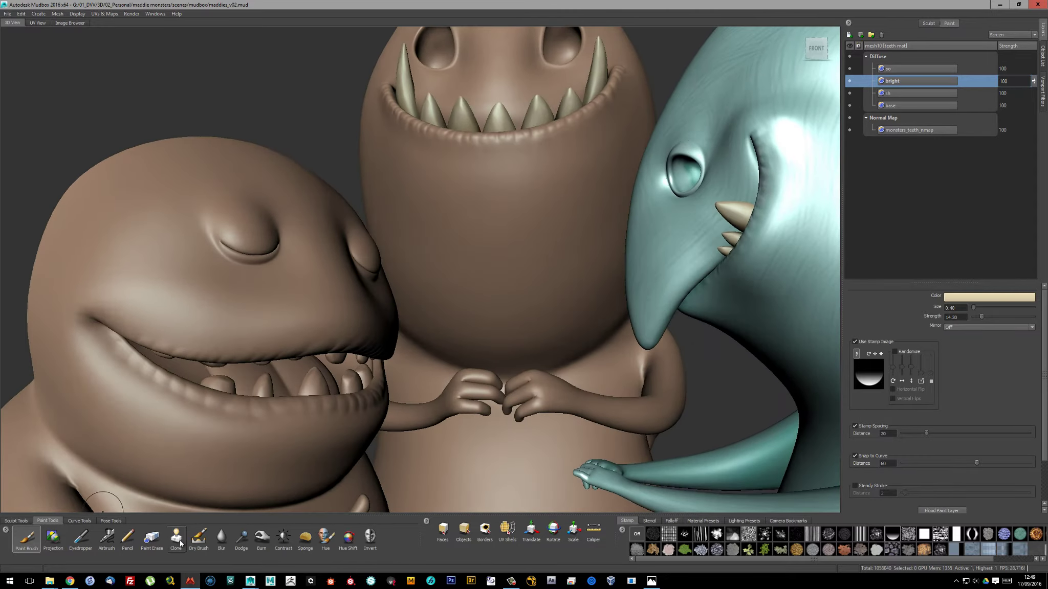
click(463, 533)
click(312, 379)
shift+click(499, 115)
shift+click(731, 212)
Turn off isolation and select the first monster's tongue-and-teeth mesh
click(77, 14)
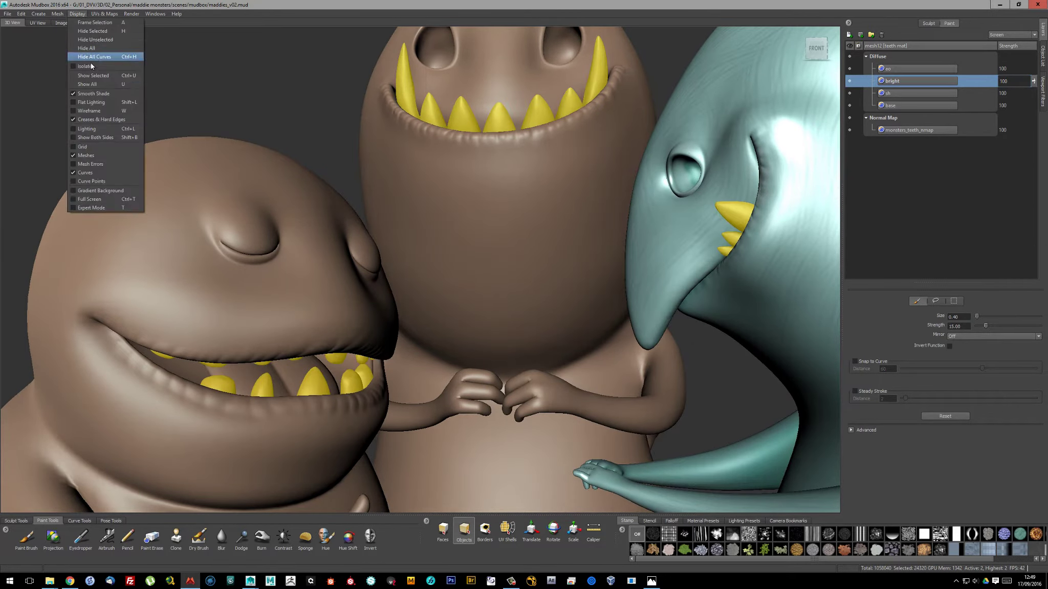
click(84, 66)
click(77, 14)
click(85, 66)
shift+click(307, 338)
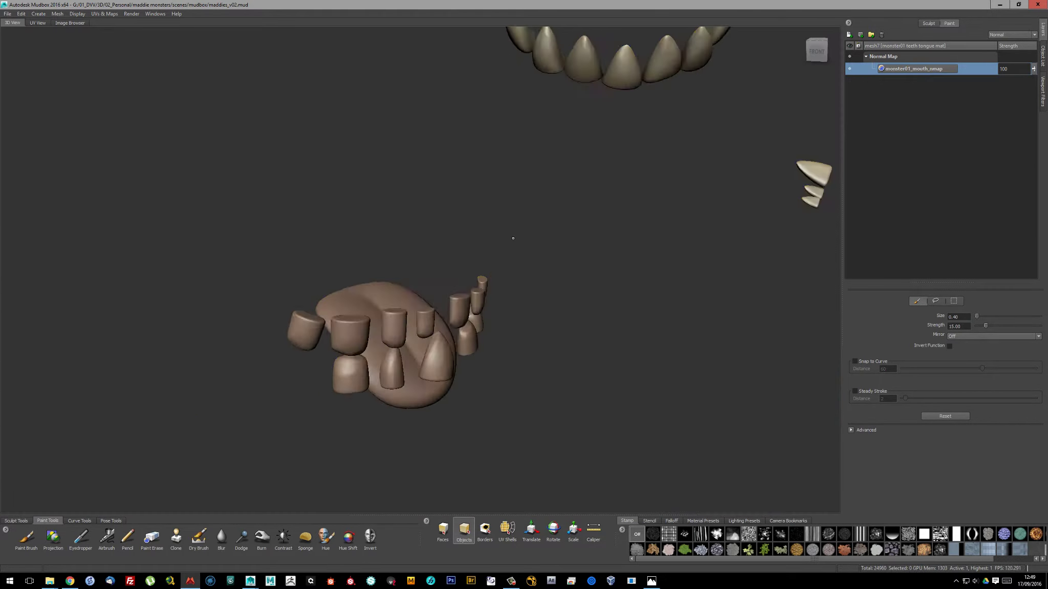
click(450, 305)
Bake a 4096x4096 Subdivision ambient occlusion map for the tongue-and-teeth mesh
click(105, 14)
click(177, 68)
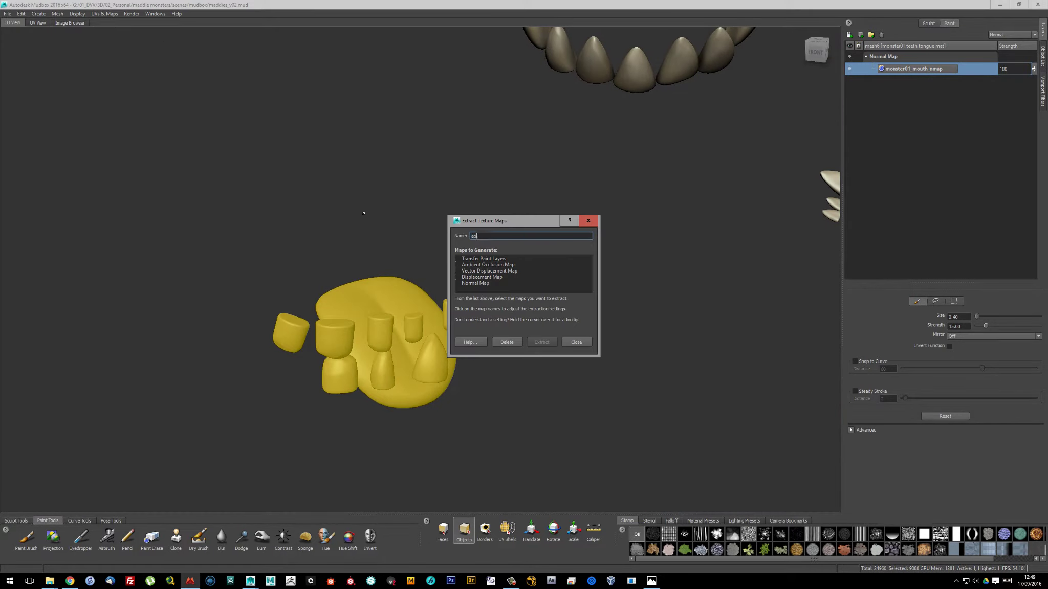
text(08)
click(459, 265)
click(536, 357)
click(543, 383)
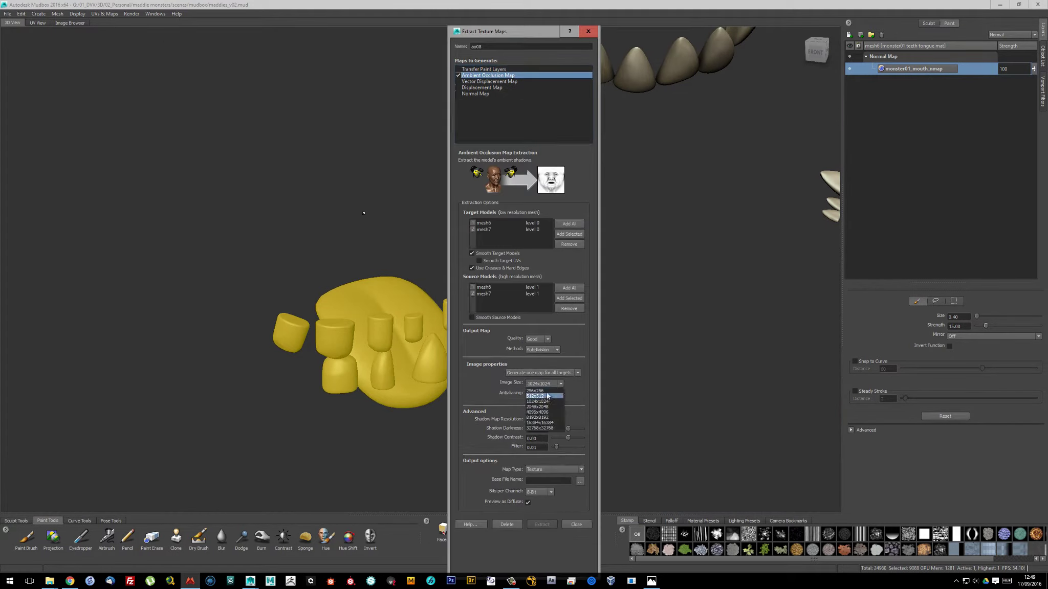
click(539, 418)
click(579, 481)
scroll(639, 204, down, 3)
click(698, 327)
click(540, 523)
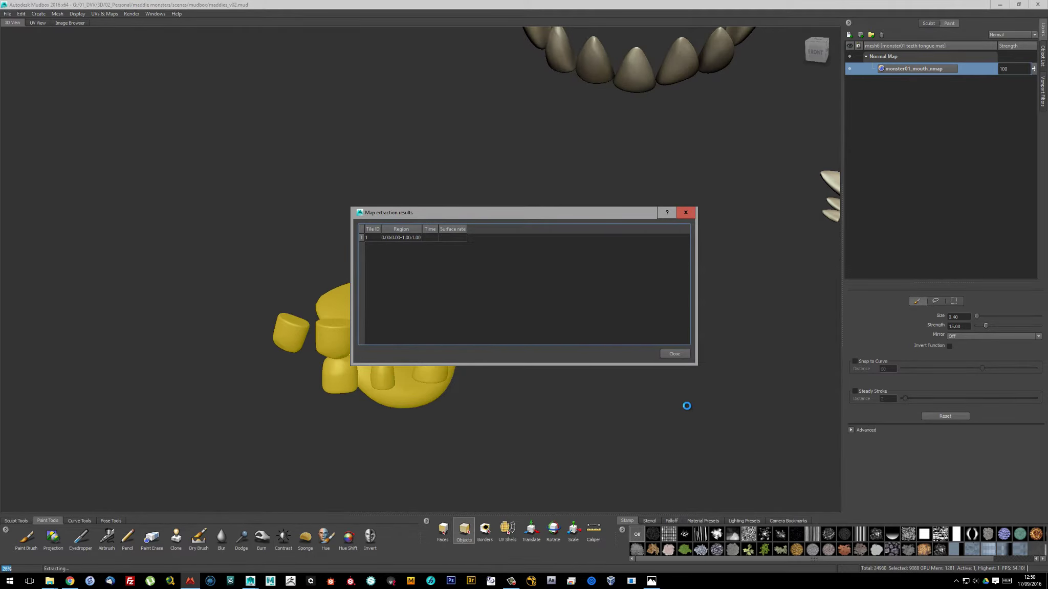
click(674, 353)
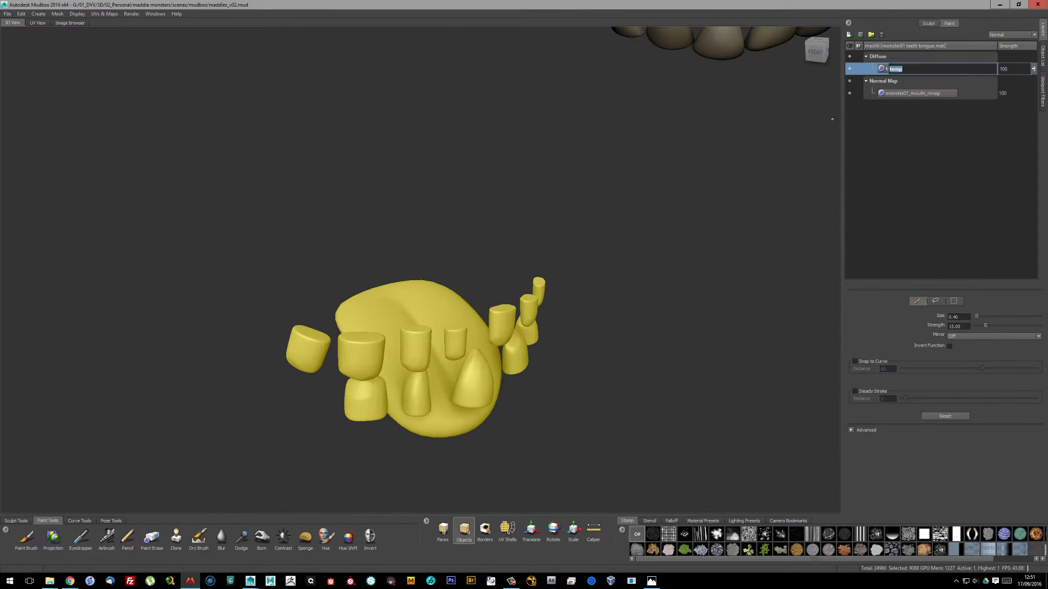
Create a 'base' layer under ao and choose a beige paint colour
click(848, 34)
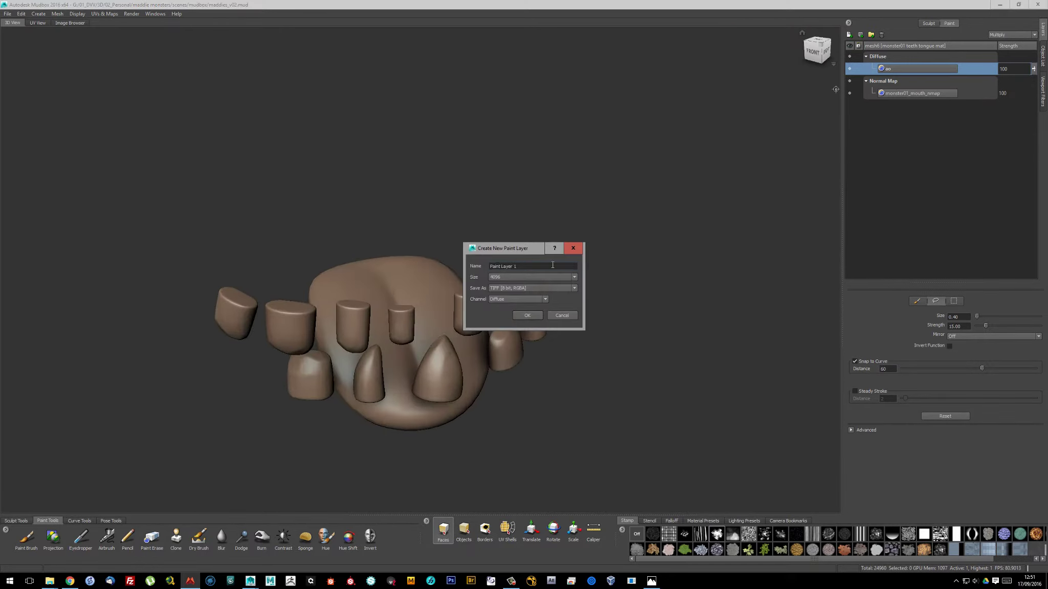
click(542, 320)
drag(890, 80, 890, 66)
click(26, 537)
click(989, 297)
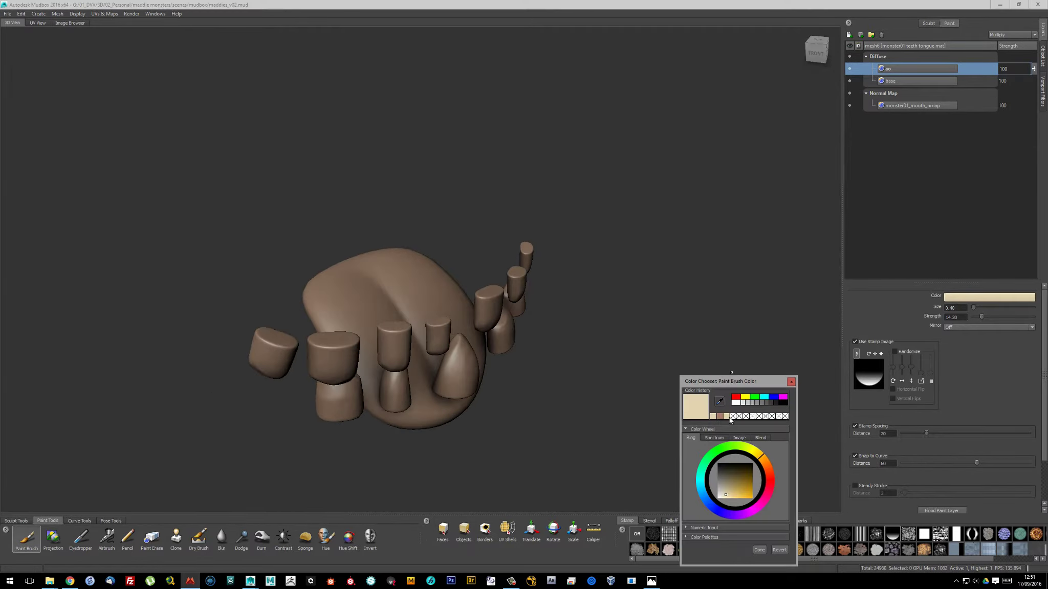
Paint and touch up the beige base across the small teeth, fangs and gum
alt+drag(546, 302, 512, 266)
scroll(510, 261, up, 3)
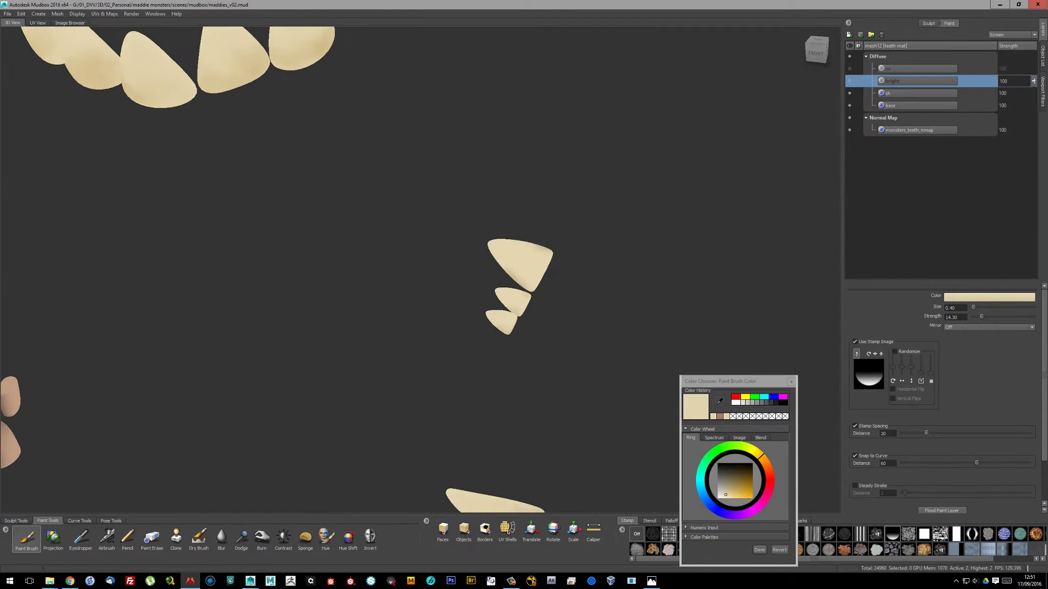
scroll(484, 283, down, 5)
mouse_move(484, 283)
alt+mouse_down()
mouse_move(432, 243)
mouse_move(491, 220)
alt+mouse_up()
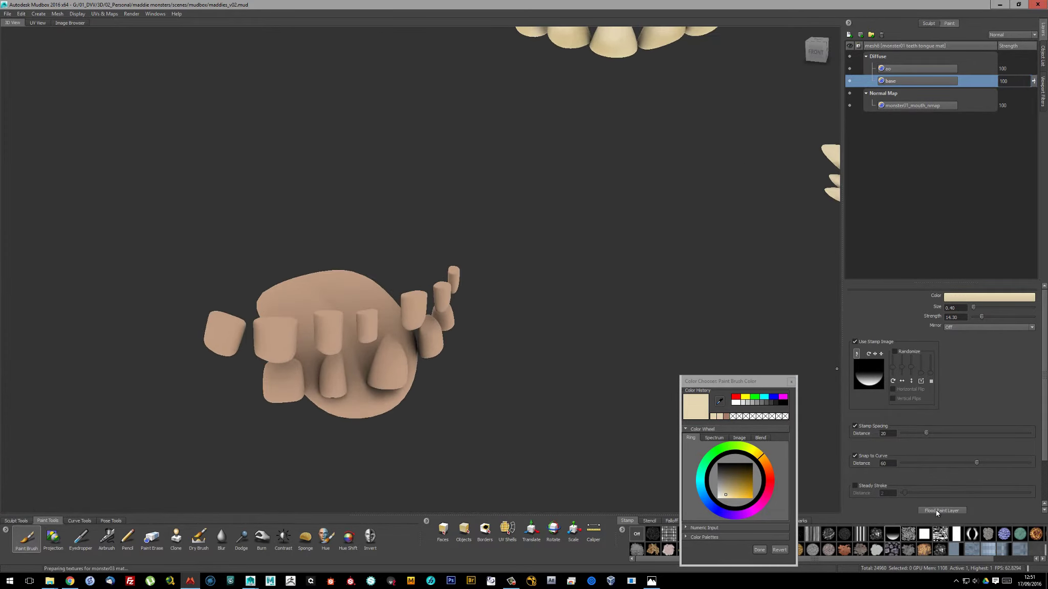
alt+drag(491, 307, 491, 205)
scroll(511, 230, up, 3)
click(152, 537)
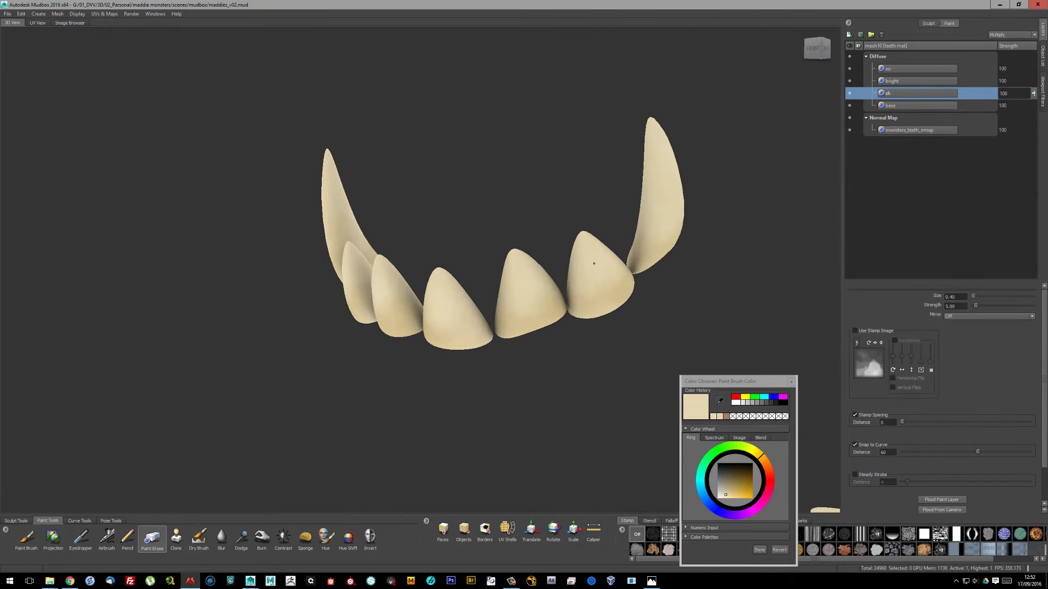
mouse_move(594, 264)
alt+mouse_down()
mouse_move(269, 243)
mouse_move(474, 245)
mouse_move(440, 286)
alt+mouse_up()
scroll(427, 289, down, 2)
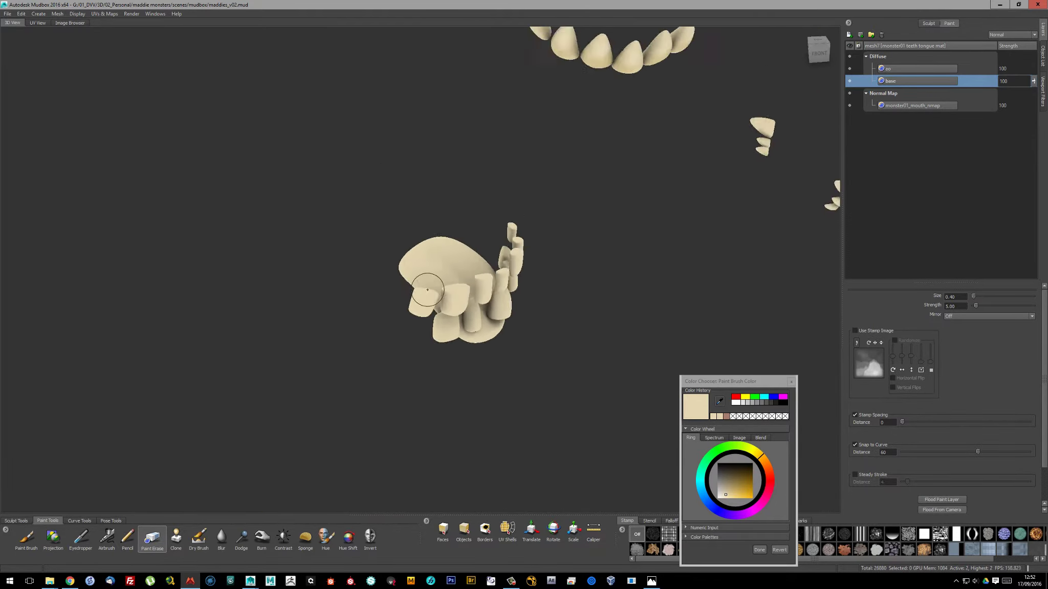
Select the teeth meshes, isolate them, and clear the selection
click(464, 532)
drag(639, 40, 383, 450)
click(77, 14)
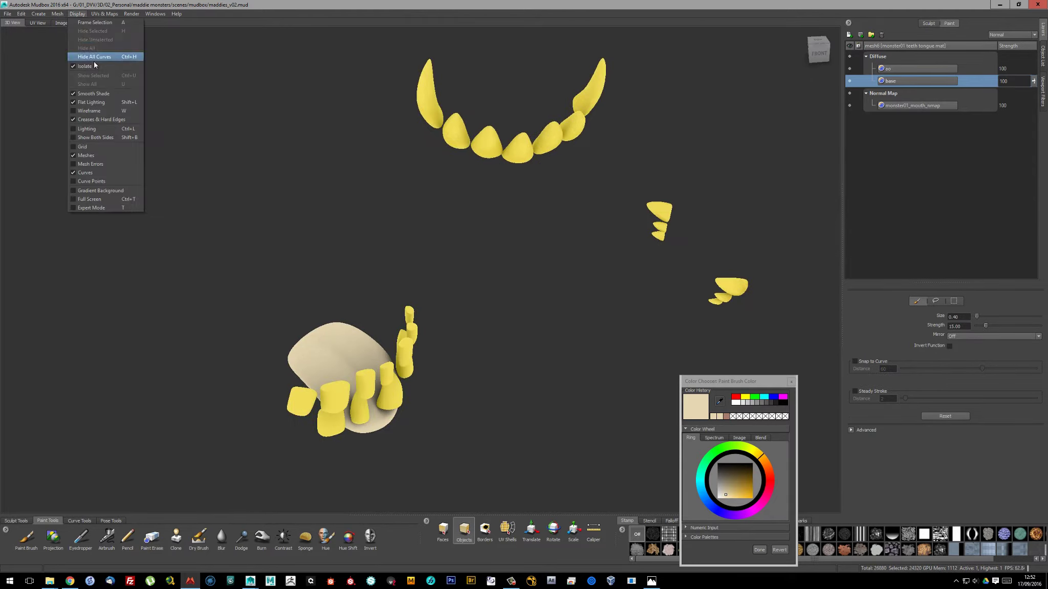
click(94, 65)
click(77, 14)
click(87, 66)
alt+drag(491, 248, 614, 191)
click(443, 532)
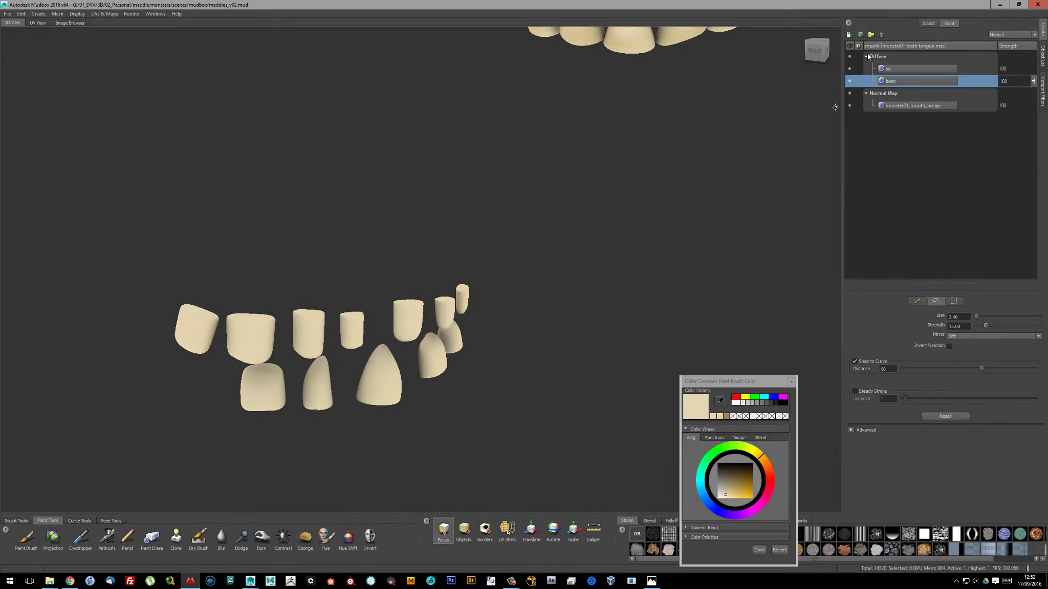
Add a new 'sh' paint layer with Multiply blending
click(848, 34)
text(sh)
key(Return)
click(1012, 34)
alt+drag(562, 307, 614, 327)
Dab randomized reddish stains along the tooth edges with a smaller stamp brush
drag(726, 381, 772, 476)
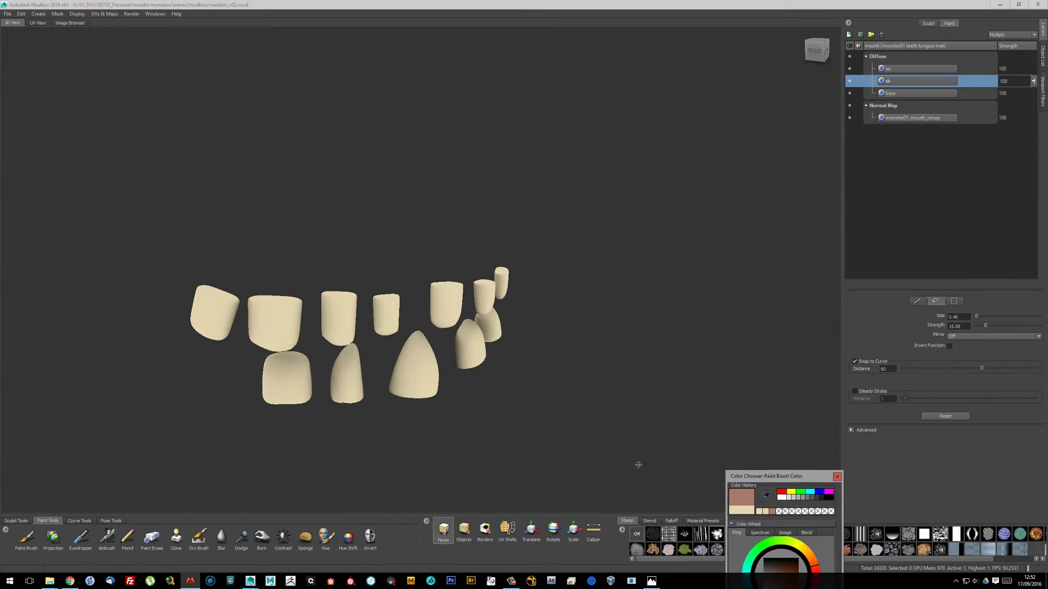
key(b)
alt+drag(637, 465, 582, 333)
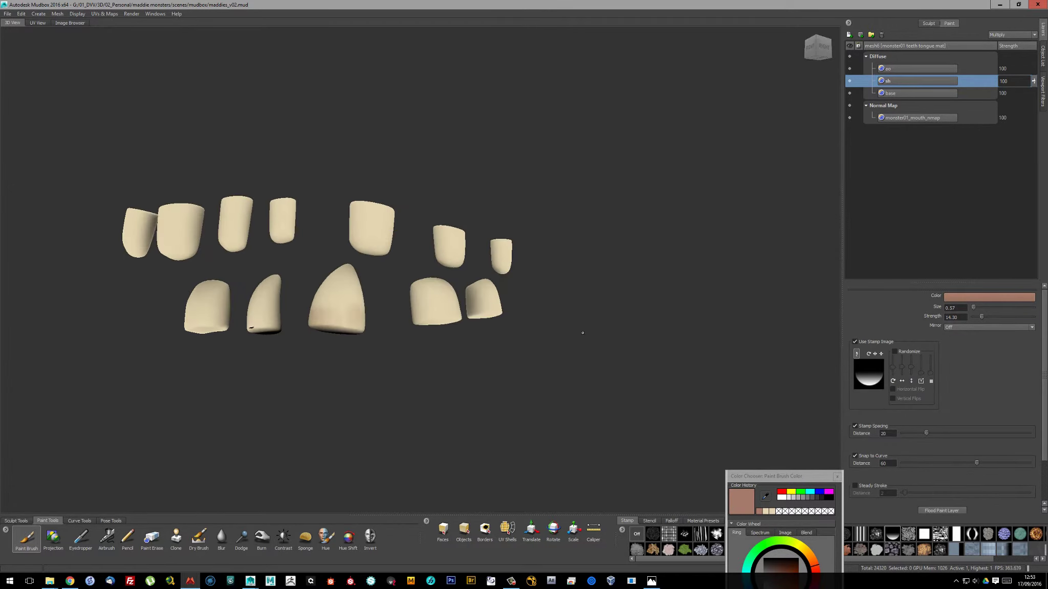
drag(781, 478, 1032, 484)
click(900, 349)
alt+drag(511, 359, 436, 346)
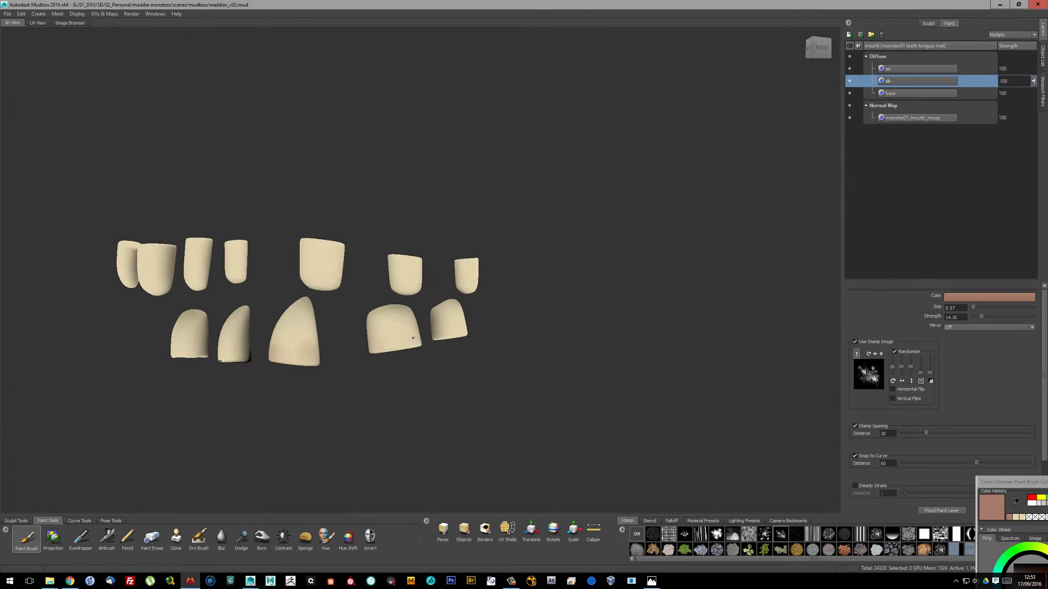
mouse_move(456, 281)
alt+mouse_down()
mouse_move(461, 385)
mouse_move(346, 295)
mouse_move(456, 333)
alt+mouse_up()
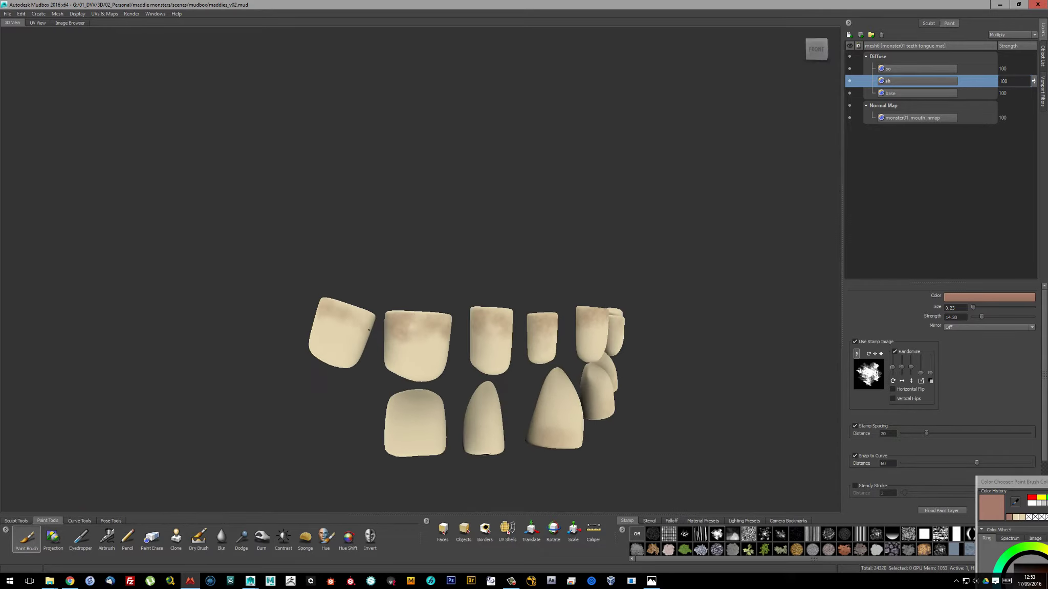
alt+drag(278, 360, 576, 369)
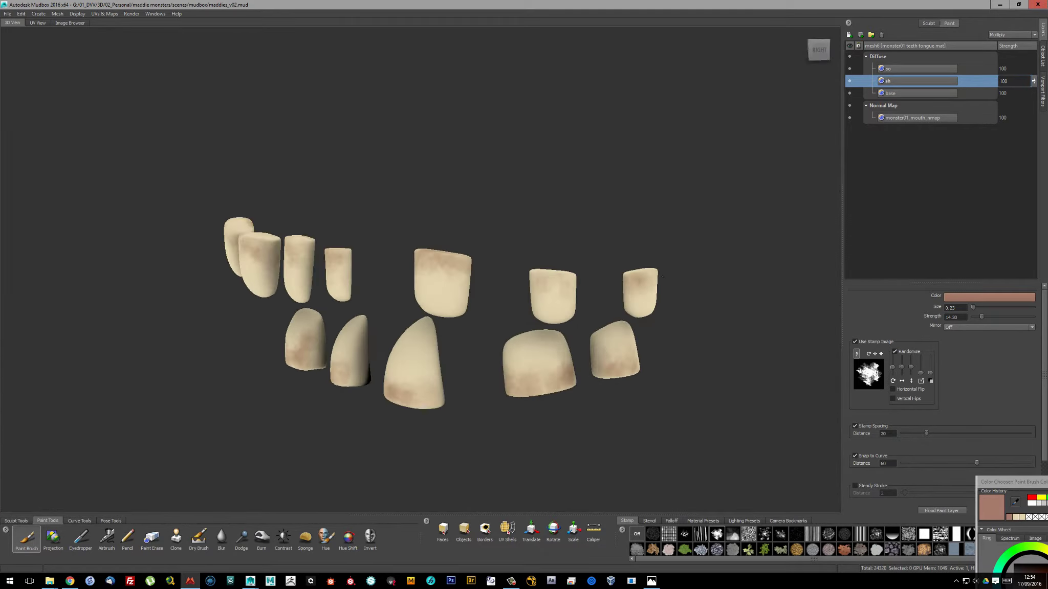
alt+drag(662, 276, 432, 271)
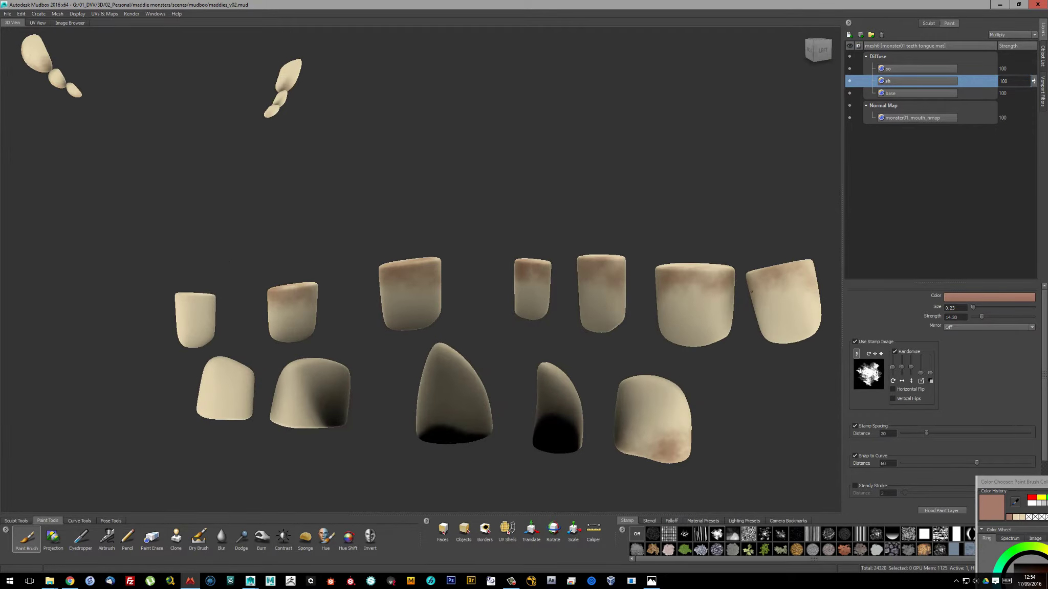
alt+drag(751, 291, 258, 307)
alt+drag(363, 312, 460, 286)
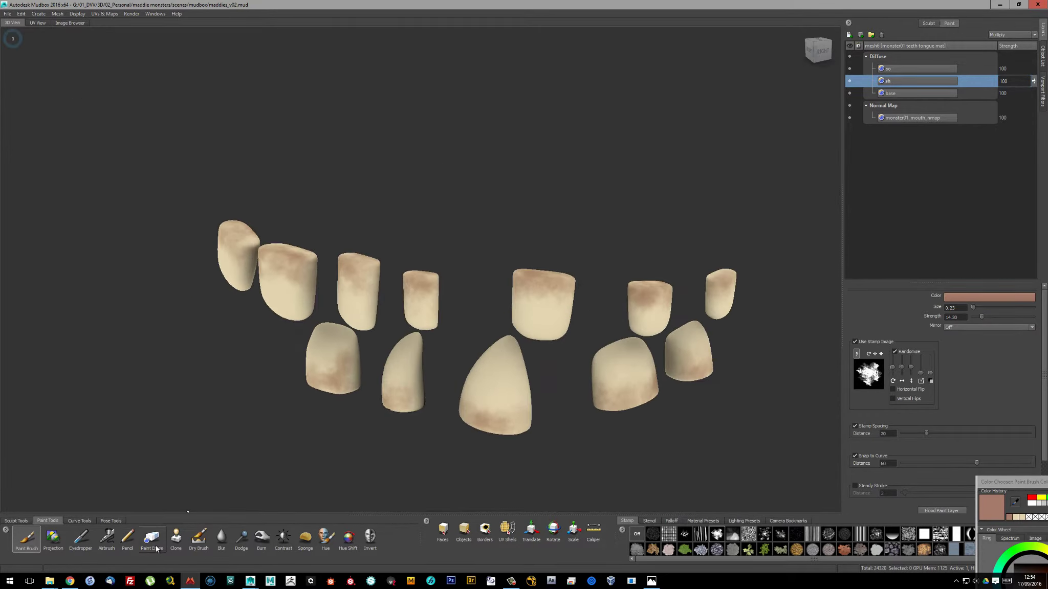
Set up erasing with blur strength 60, zoomed in on the lower teeth
click(152, 538)
alt+drag(307, 287, 270, 283)
mouse_move(328, 390)
alt+mouse_down()
mouse_move(278, 343)
mouse_move(248, 493)
alt+mouse_up()
alt+right_drag(409, 318, 441, 338)
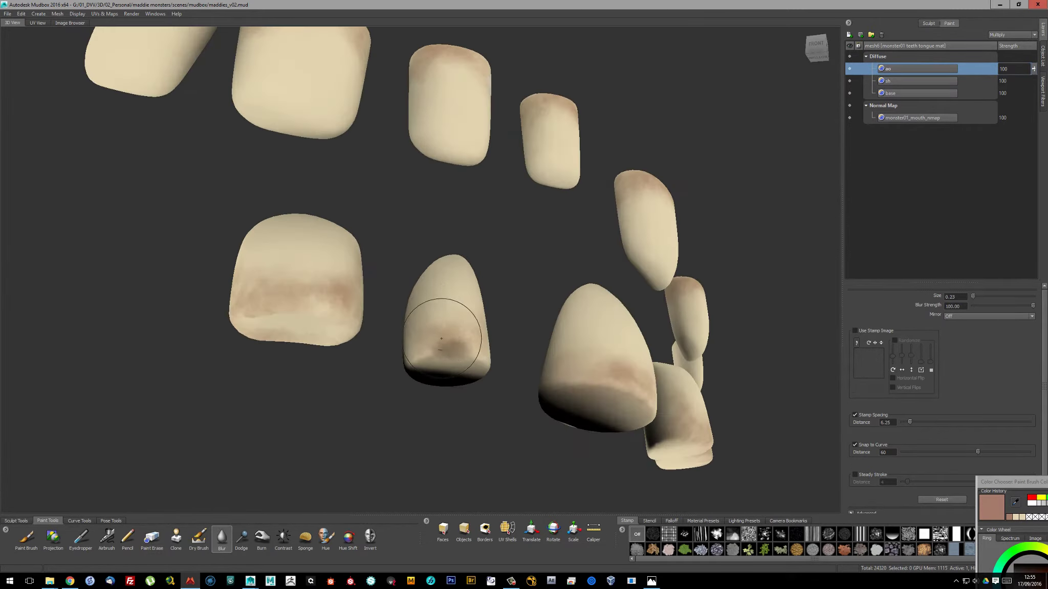
alt+middle_drag(407, 354, 464, 371)
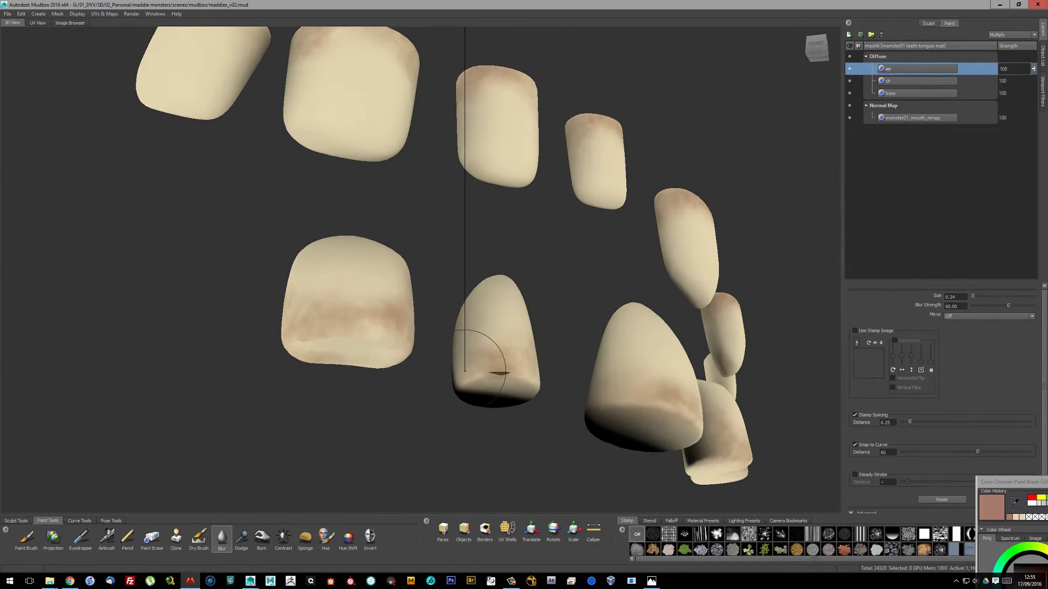
alt+right_drag(495, 375, 516, 389)
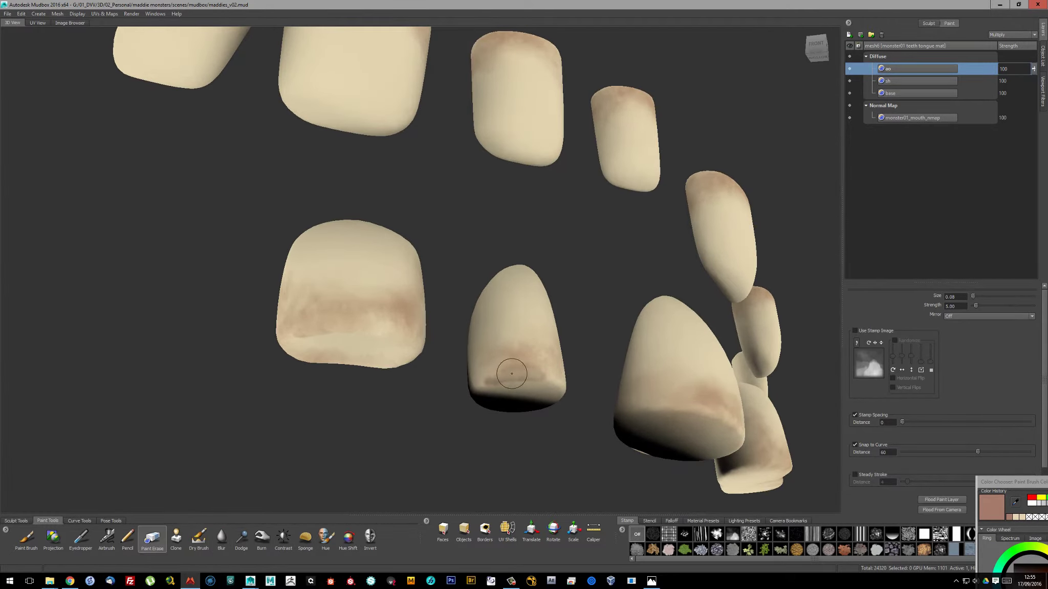
alt+drag(532, 373, 306, 431)
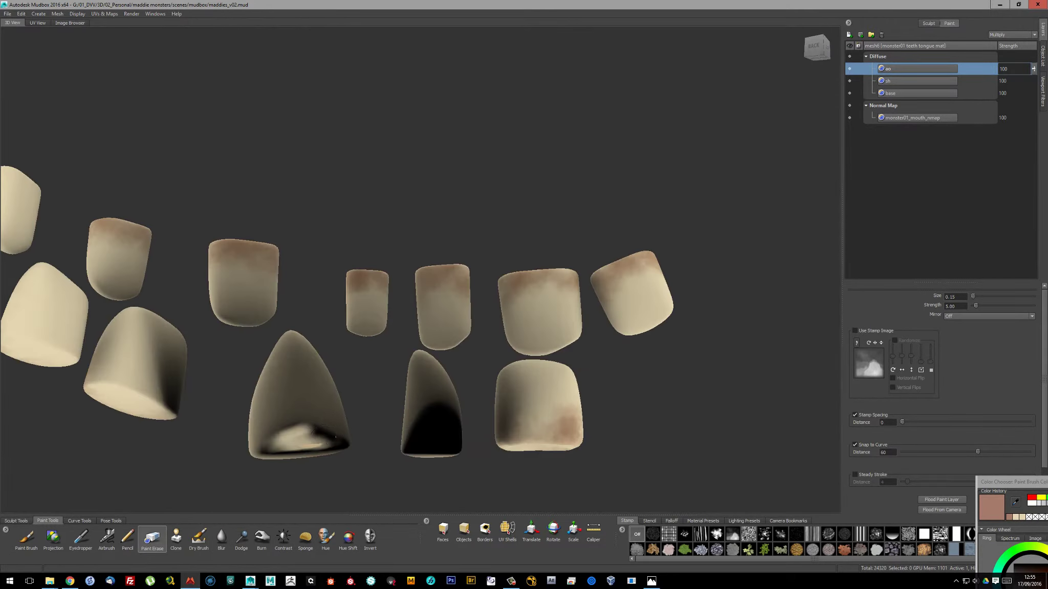
Solo the ao layer and smooth its dark shading on the lower teeth
click(849, 69)
scroll(358, 332, up, 2)
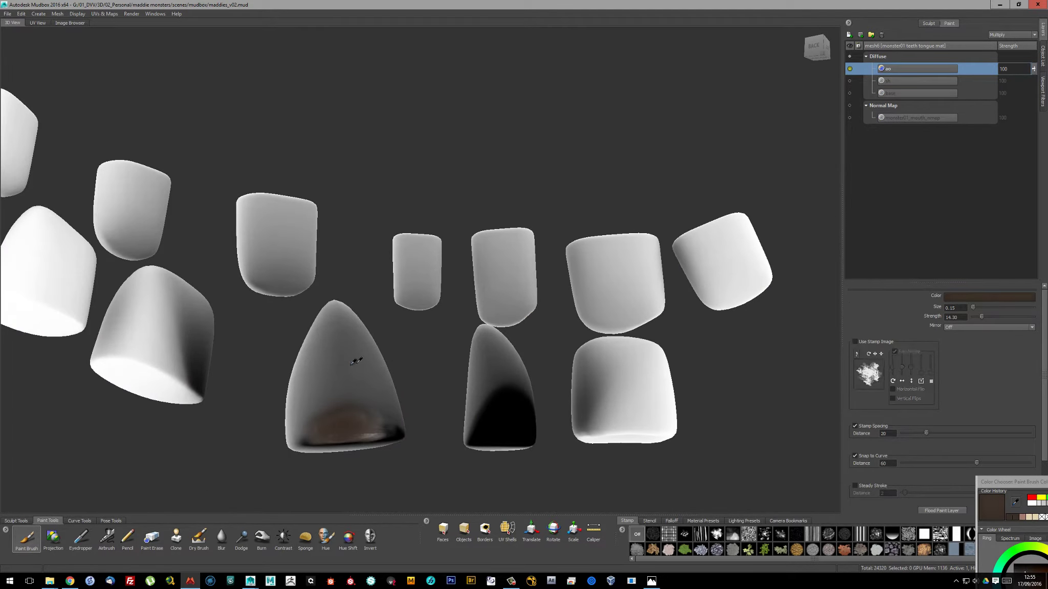
alt+middle_drag(355, 364, 383, 335)
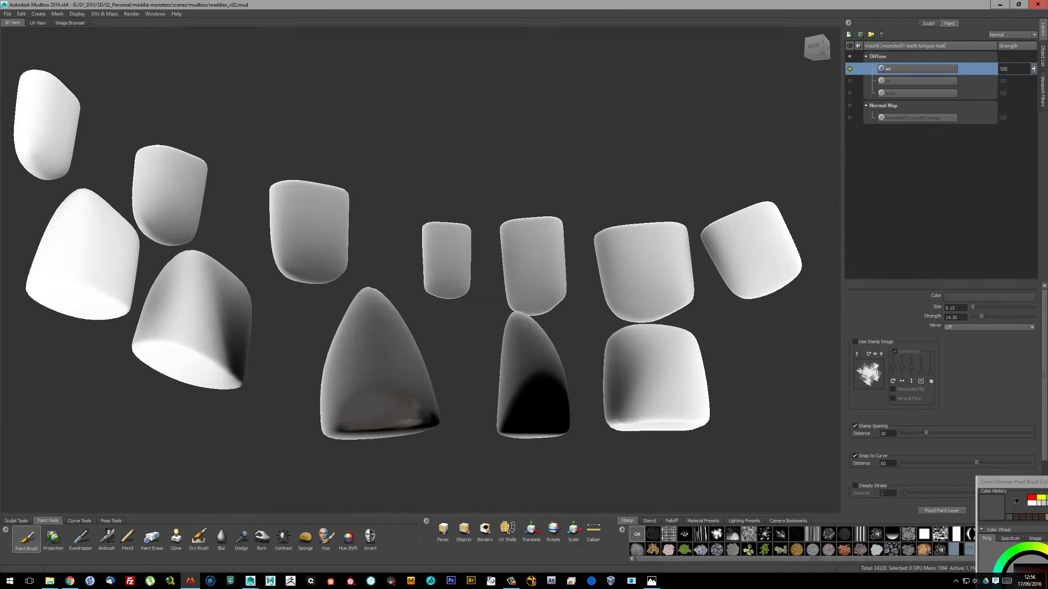
alt+drag(348, 424, 359, 427)
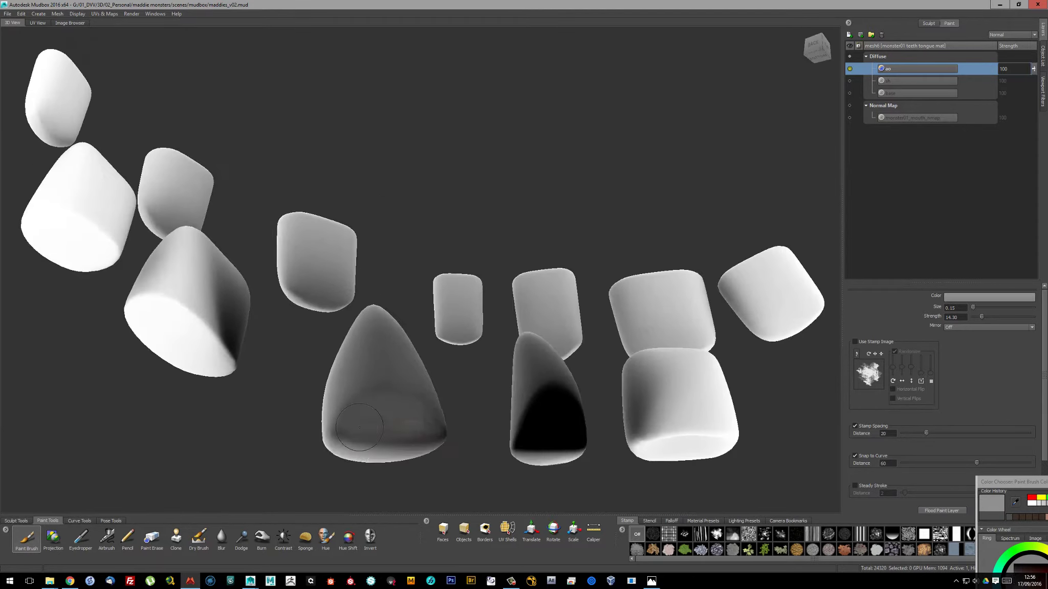
mouse_move(426, 422)
alt+mouse_down()
mouse_move(418, 375)
mouse_move(394, 385)
mouse_move(419, 391)
alt+mouse_up()
mouse_move(421, 439)
alt+mouse_down()
mouse_move(506, 376)
mouse_move(556, 359)
mouse_move(517, 473)
mouse_move(573, 443)
alt+mouse_up()
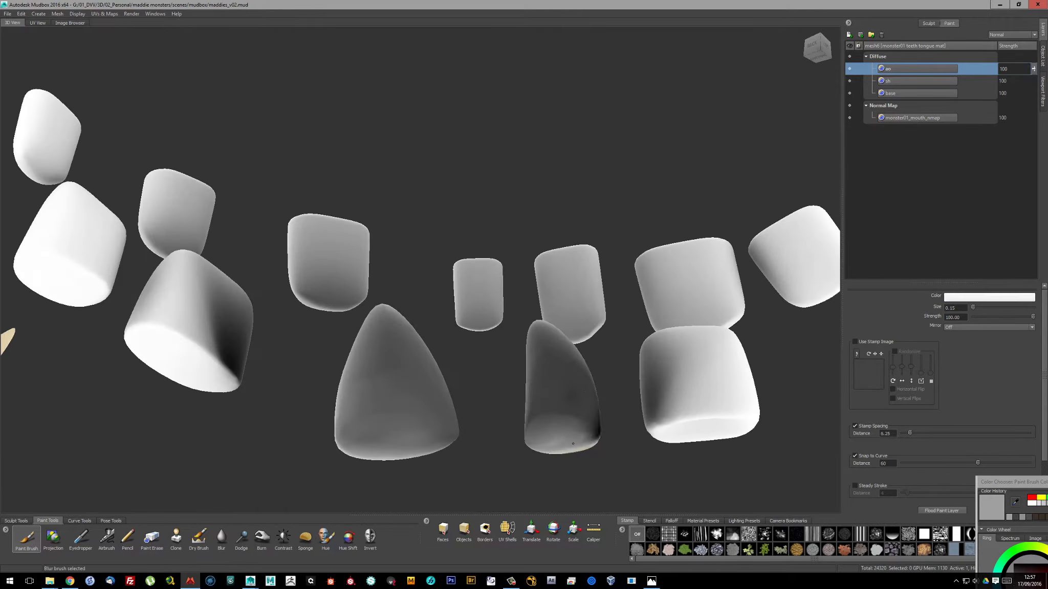
mouse_move(552, 336)
alt+mouse_down()
mouse_move(600, 390)
mouse_move(579, 386)
alt+mouse_up()
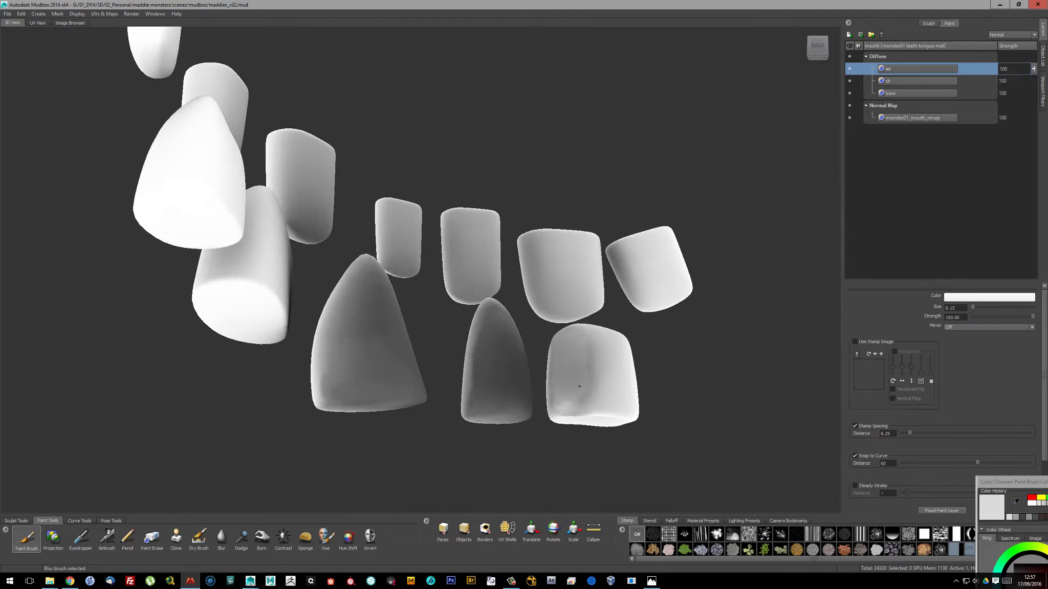
mouse_move(586, 348)
alt+mouse_down()
mouse_move(515, 387)
mouse_move(573, 461)
mouse_move(311, 379)
mouse_move(320, 367)
mouse_move(299, 390)
mouse_move(263, 365)
alt+mouse_up()
mouse_move(236, 407)
alt+mouse_down()
mouse_move(435, 353)
mouse_move(496, 317)
mouse_move(505, 336)
alt+mouse_up()
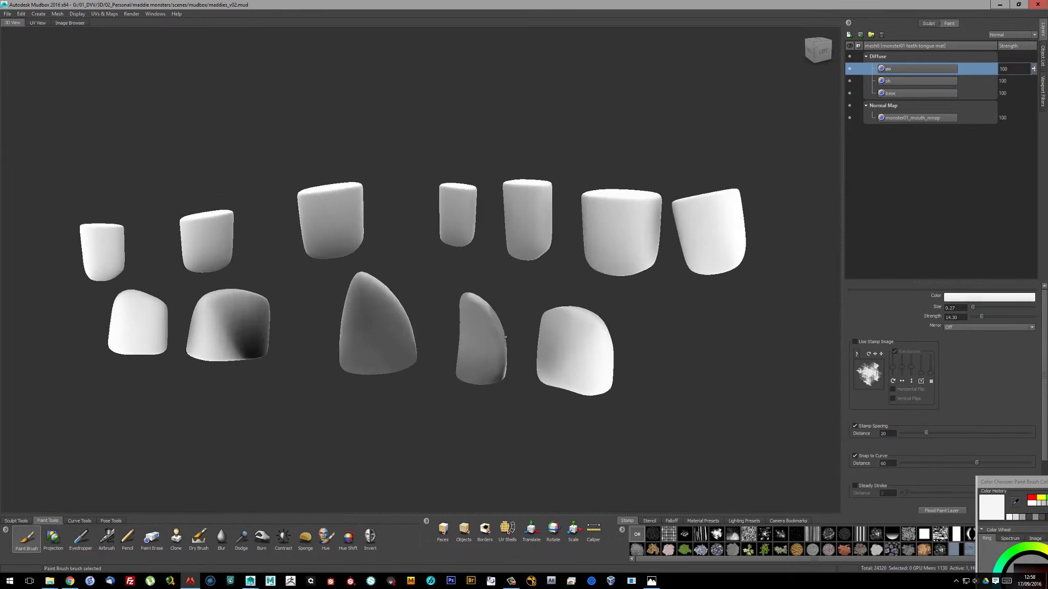
mouse_move(403, 317)
alt+mouse_down()
mouse_move(440, 300)
mouse_move(387, 302)
mouse_move(367, 330)
alt+mouse_up()
Set the brush strength to 5 and review the teeth from several angles
text(5)
key(Return)
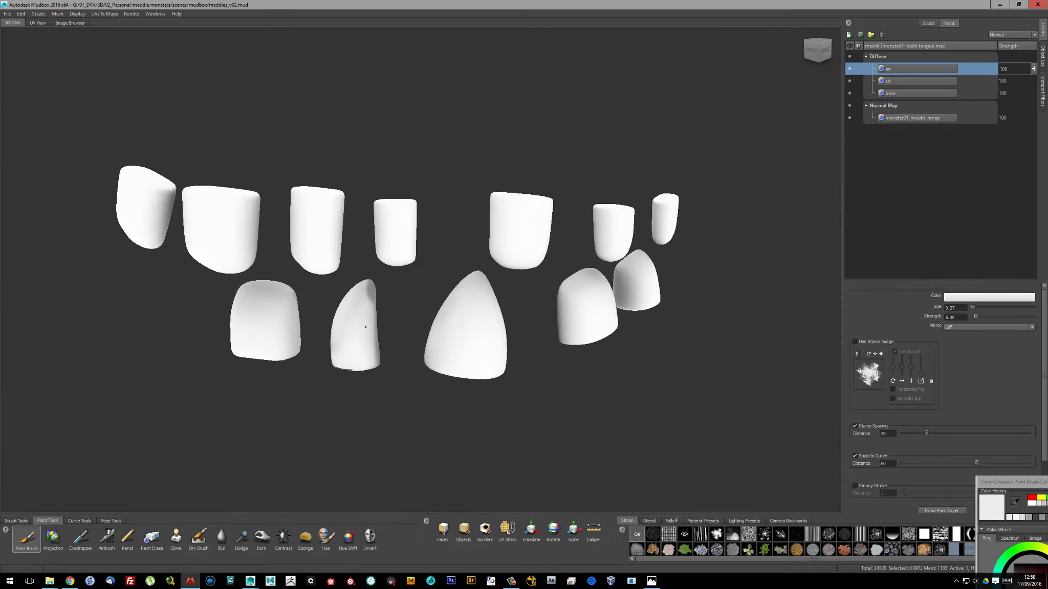
alt+drag(563, 290, 444, 353)
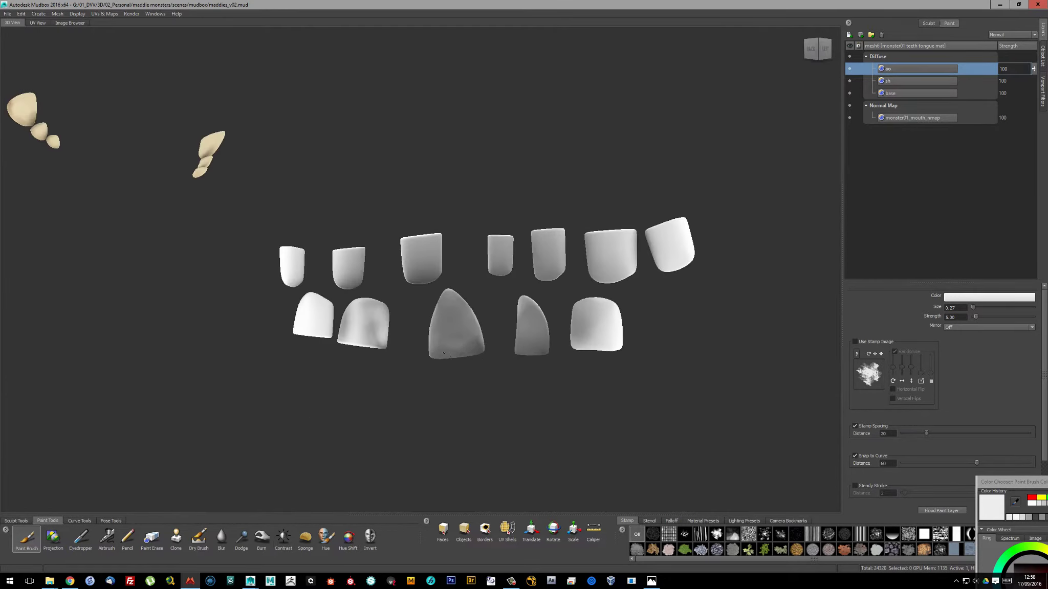
alt+drag(533, 316, 562, 320)
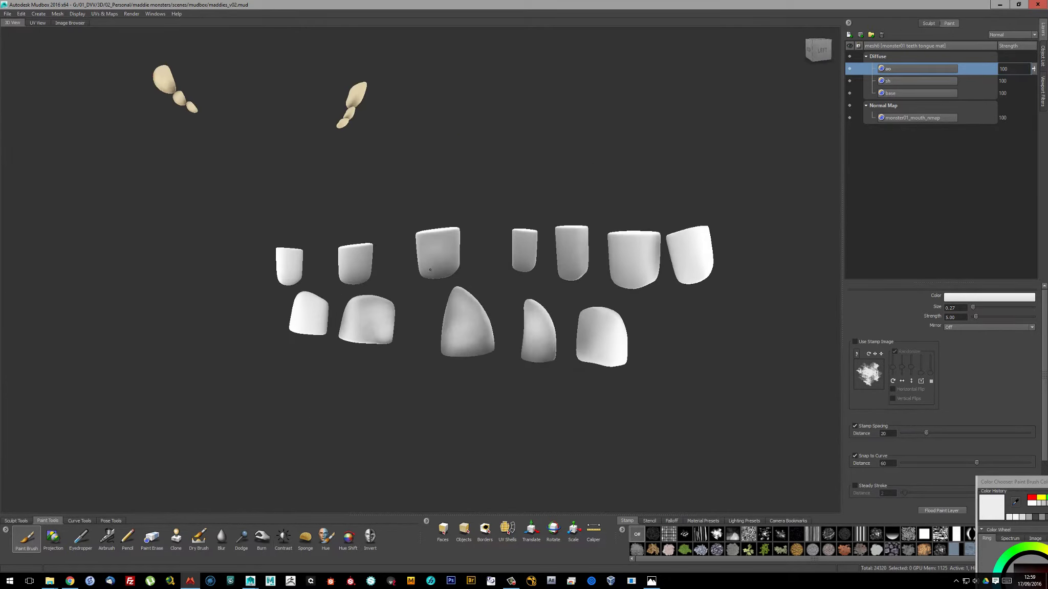
alt+drag(358, 313, 475, 323)
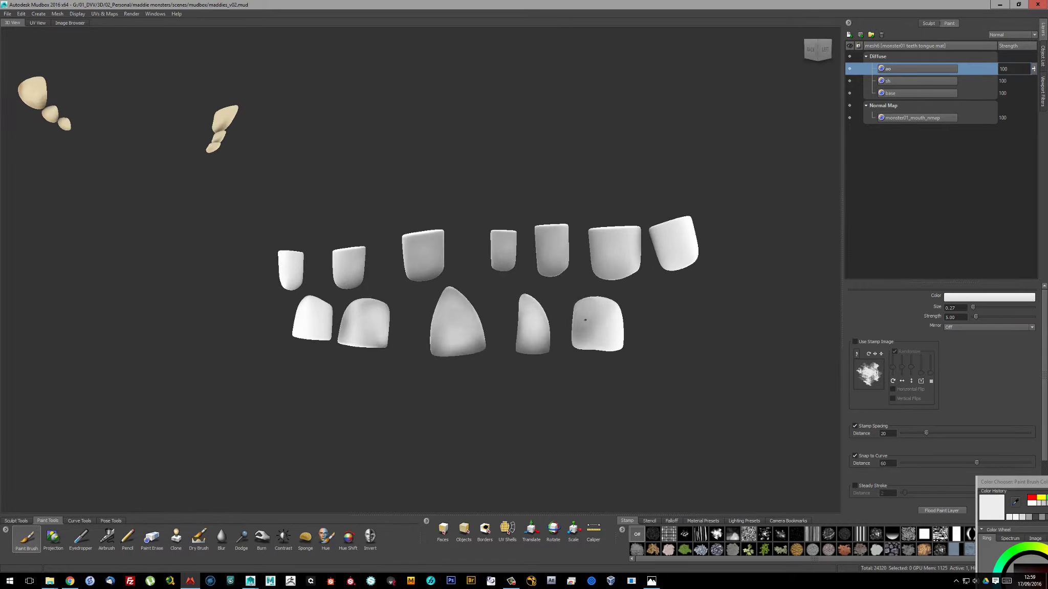
alt+drag(584, 320, 839, 317)
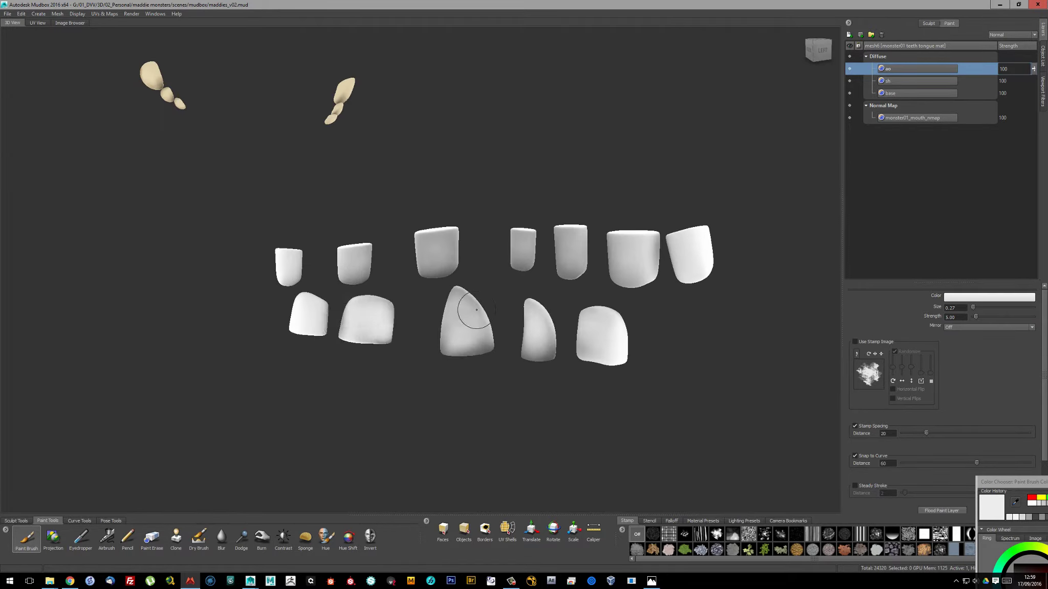
Return to the sh layer and sample the cream colour from a tooth
click(1002, 34)
click(1002, 52)
drag(1012, 482, 97, 168)
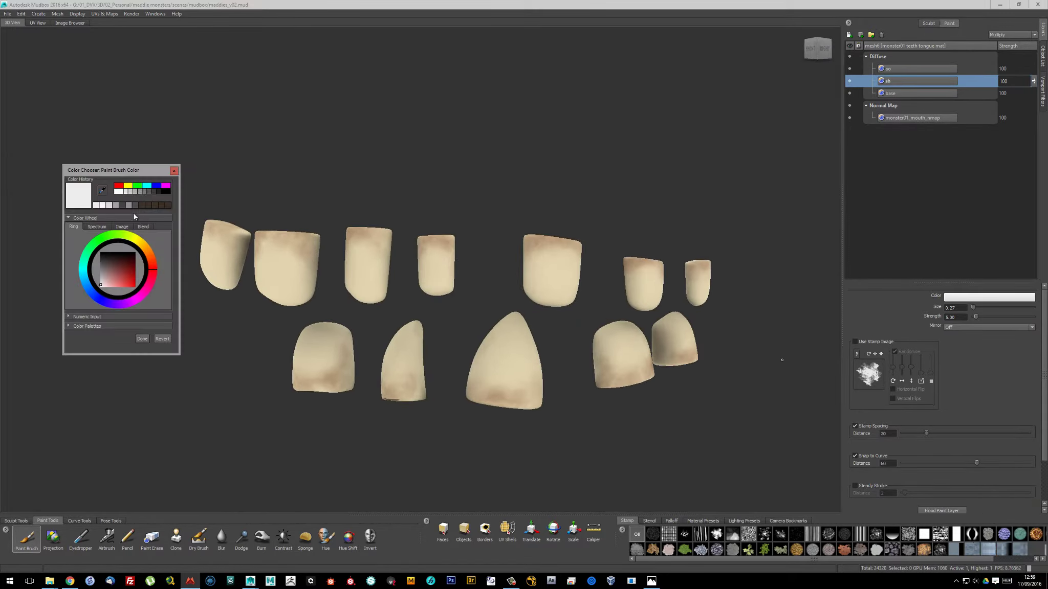
alt+middle_drag(273, 253, 309, 272)
click(320, 309)
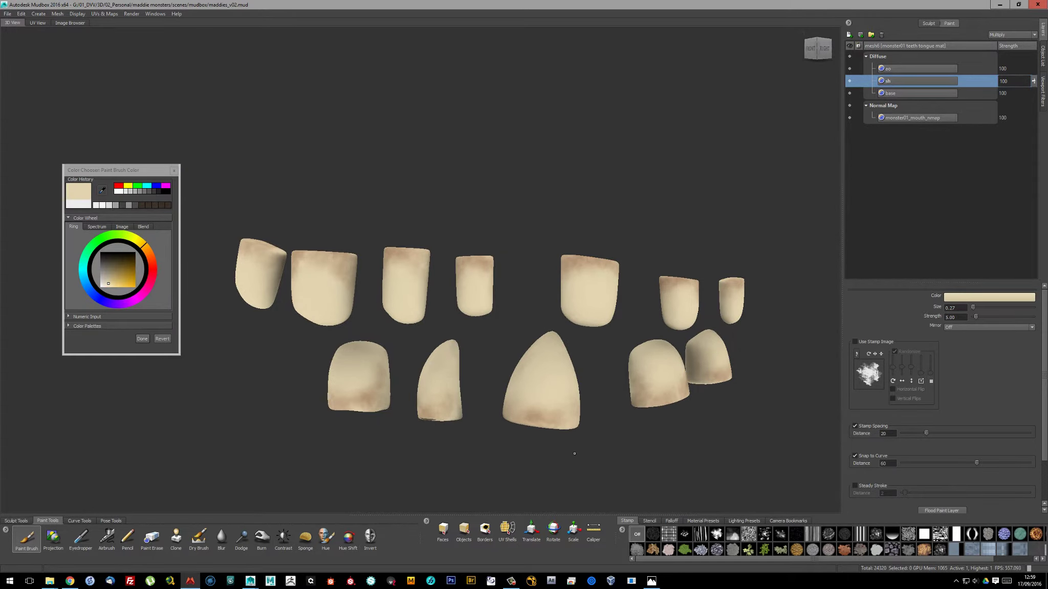
alt+right_drag(409, 280, 468, 292)
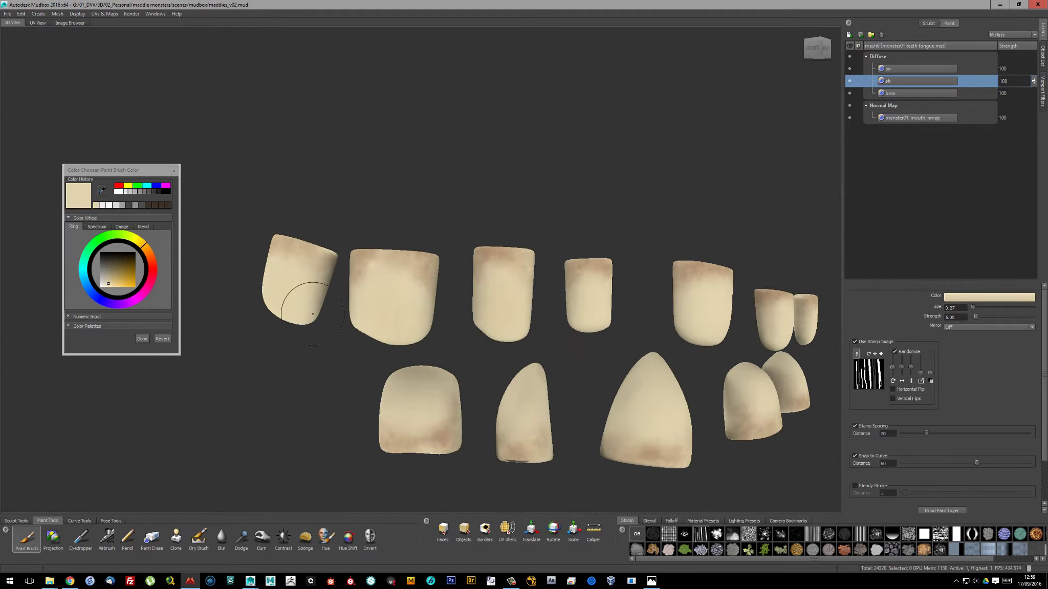
alt+drag(313, 314, 353, 315)
mouse_move(718, 306)
alt+mouse_down()
mouse_move(483, 328)
mouse_move(414, 413)
alt+mouse_up()
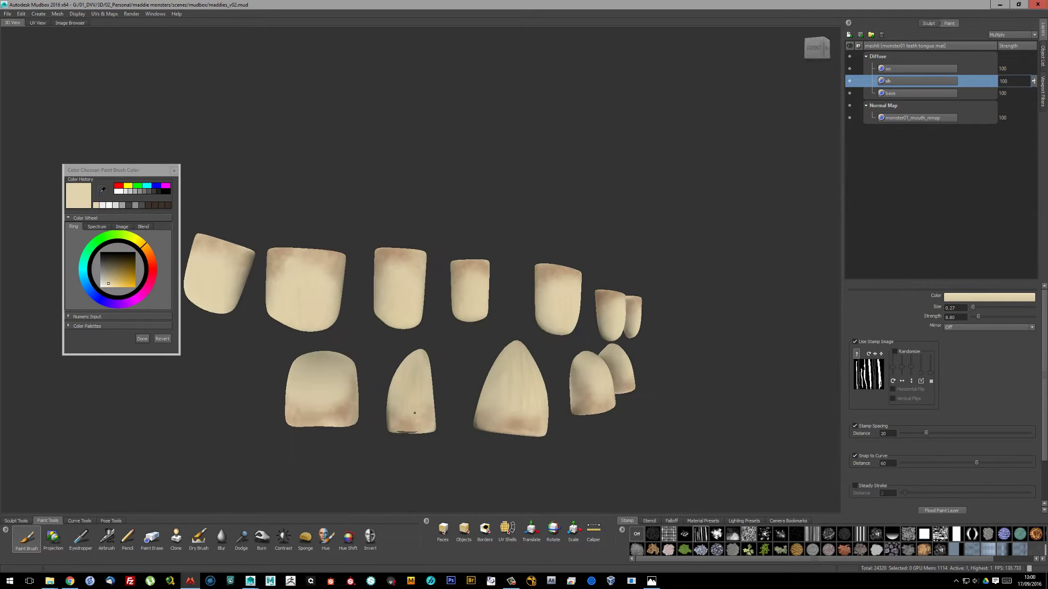
Switch back to the Paint Brush with randomized stamping enabled
key(e)
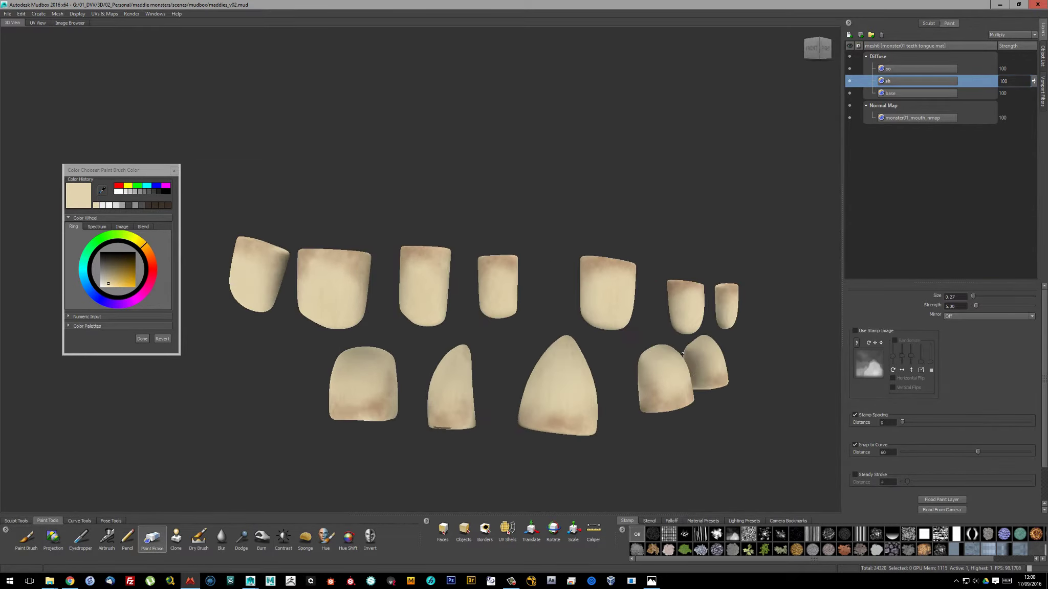
alt+drag(504, 366, 358, 409)
click(26, 537)
click(894, 352)
alt+drag(716, 332, 183, 216)
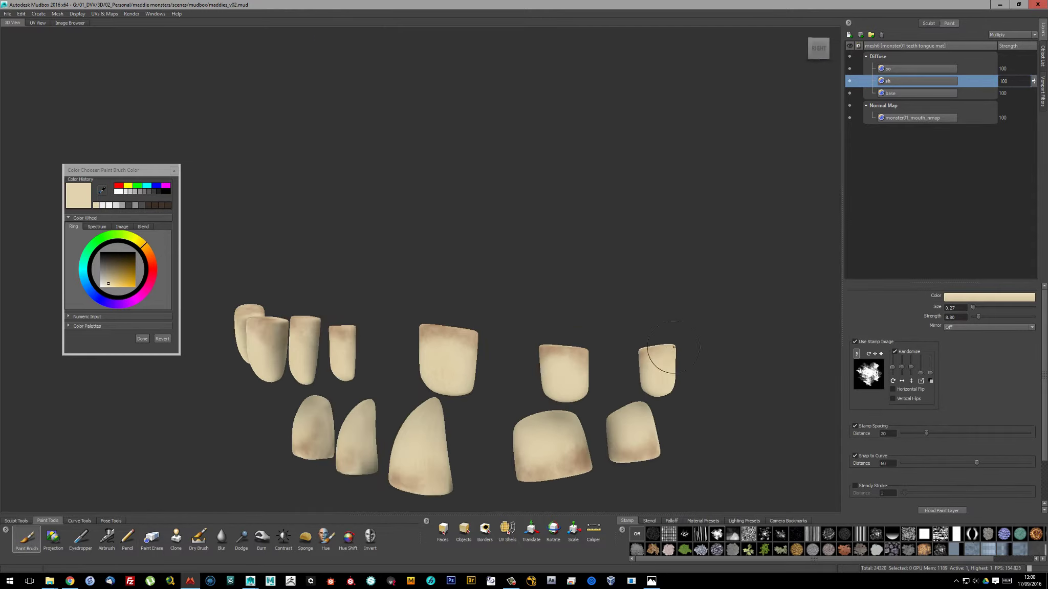
alt+drag(733, 347, 458, 470)
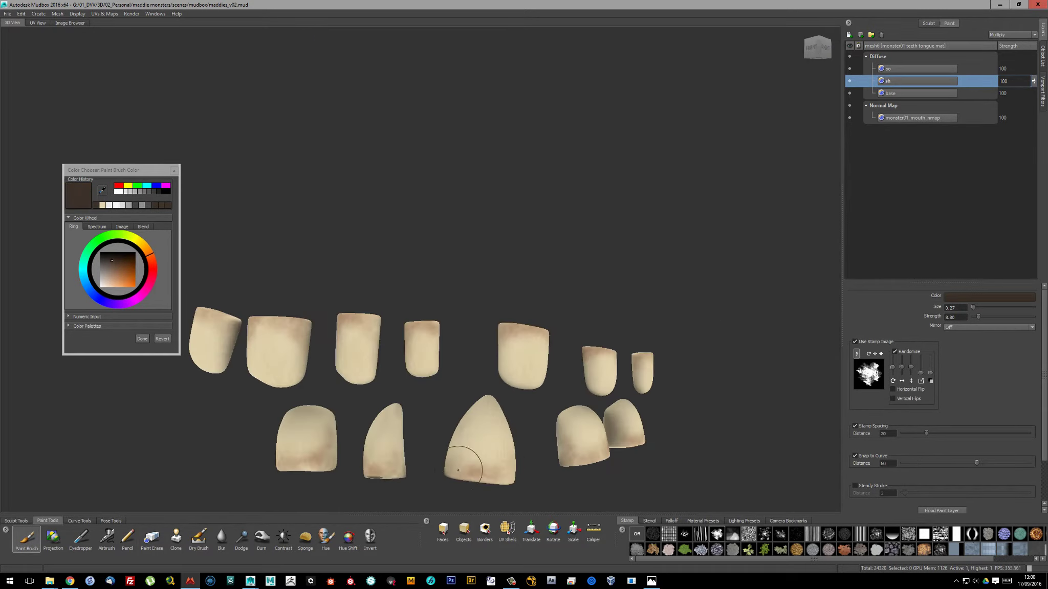
mouse_move(312, 466)
alt+mouse_down()
mouse_move(732, 383)
mouse_move(667, 316)
alt+mouse_up()
Select the ao layer and create a new brights paint layer
click(852, 70)
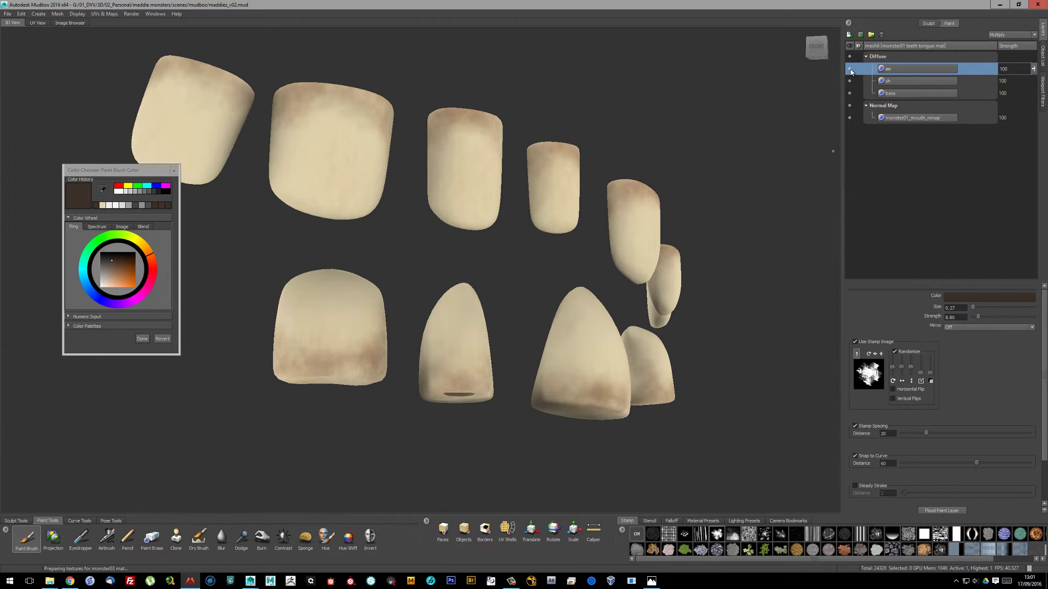
scroll(454, 310, up, 3)
scroll(453, 310, up, 2)
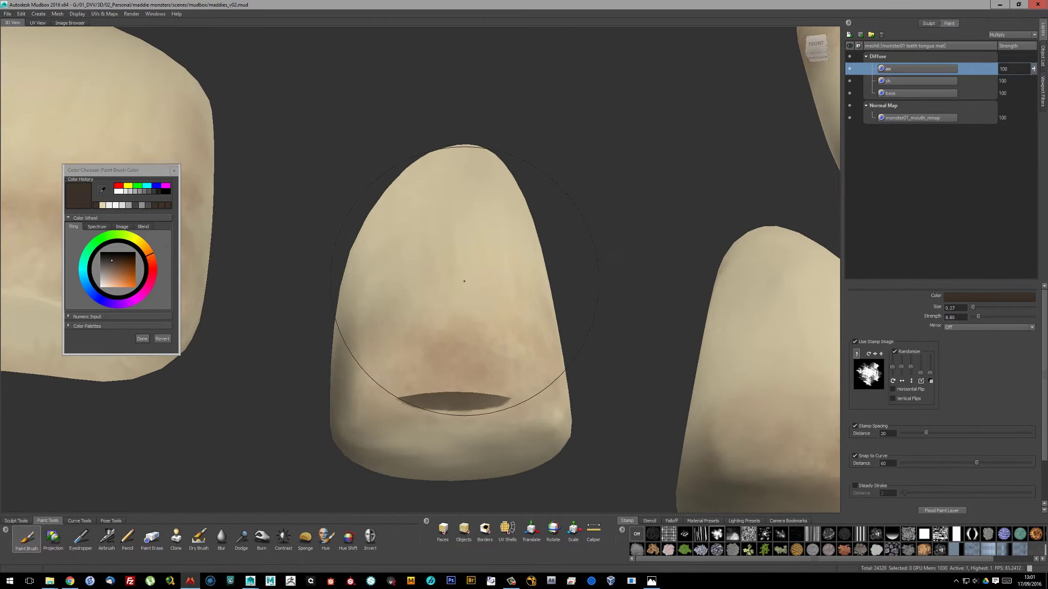
key(e)
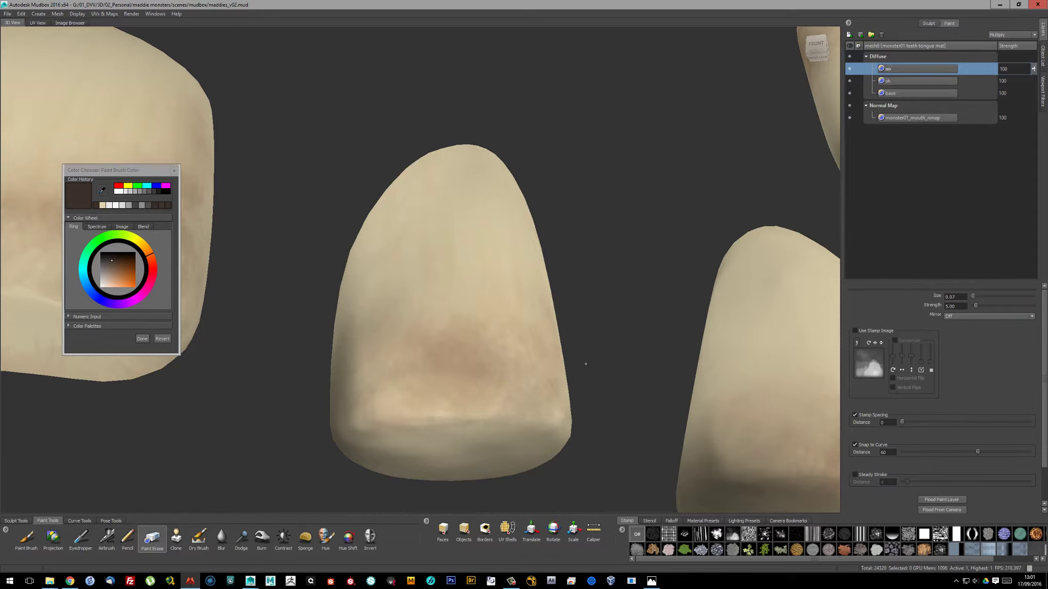
scroll(585, 364, down, 2)
scroll(509, 346, down, 3)
scroll(460, 307, down, 3)
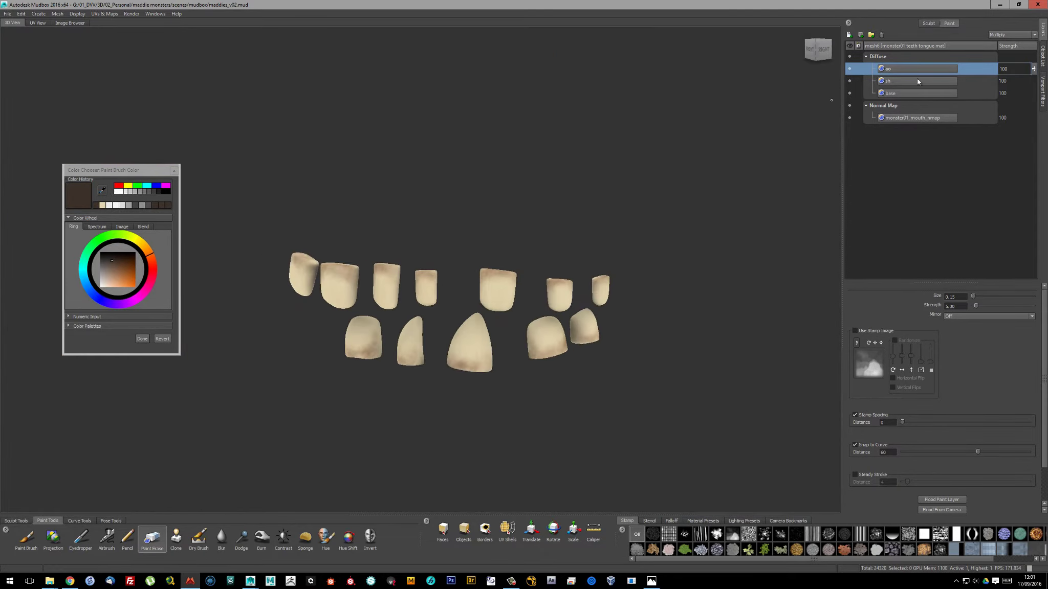
click(353, 262)
key(Return)
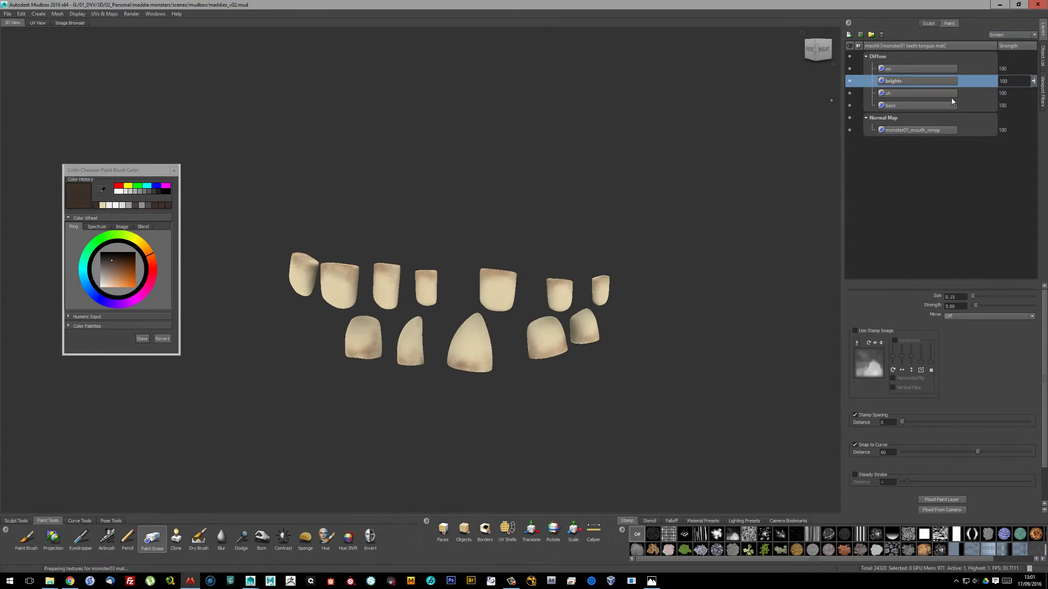
Enlarge the Paint Brush and pick the beige colour for tooth highlights
click(26, 537)
scroll(139, 508, up, 2)
drag(838, 494, 487, 356)
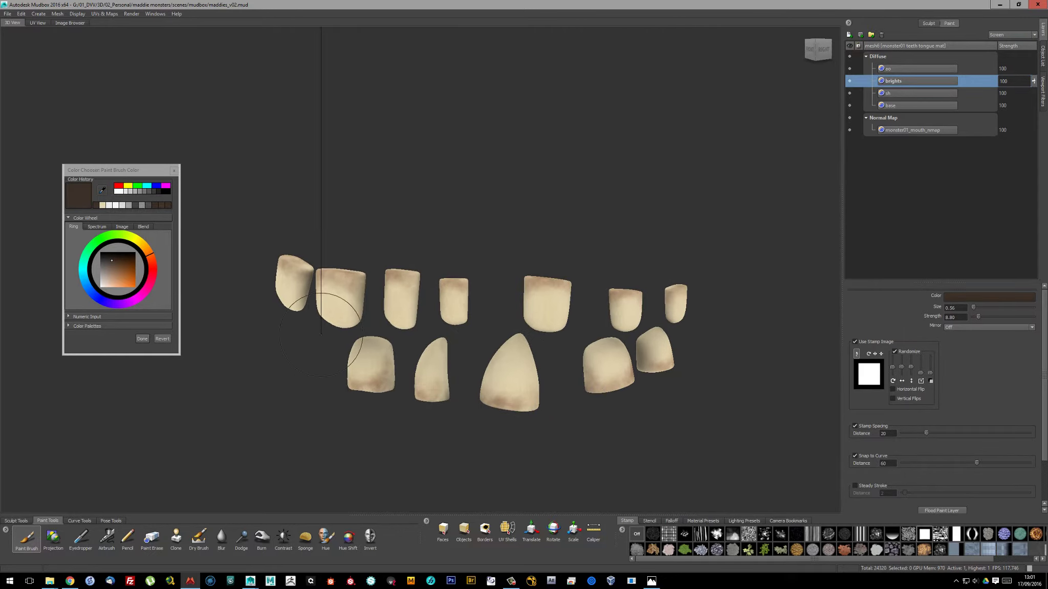
click(550, 296)
mouse_move(487, 350)
alt+mouse_down()
mouse_move(415, 335)
mouse_move(1027, 85)
alt+mouse_up()
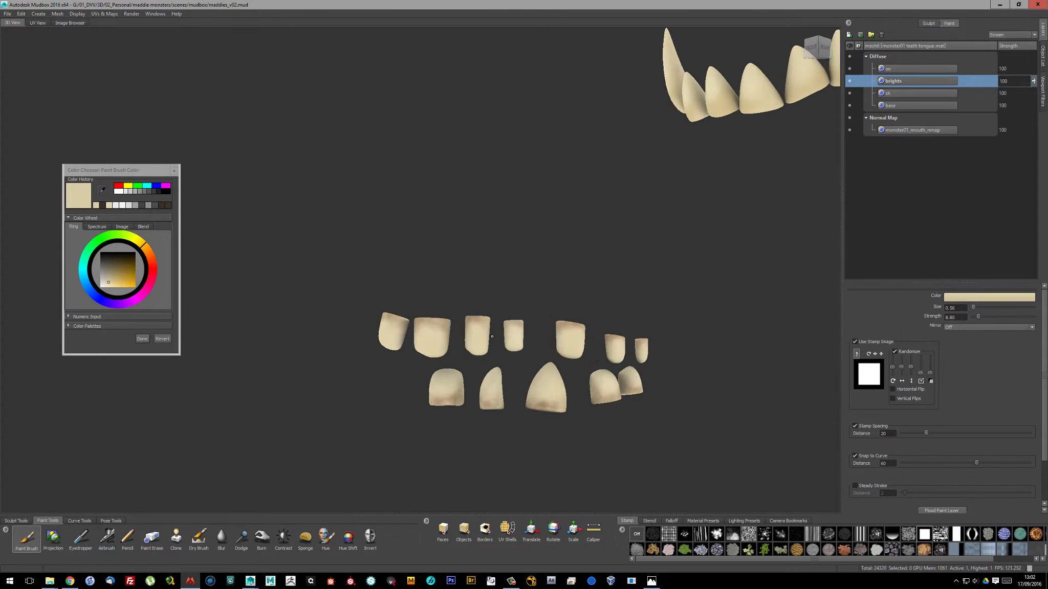
Set the brights layer strength to 73 and isolate mesh7
text(73)
key(Return)
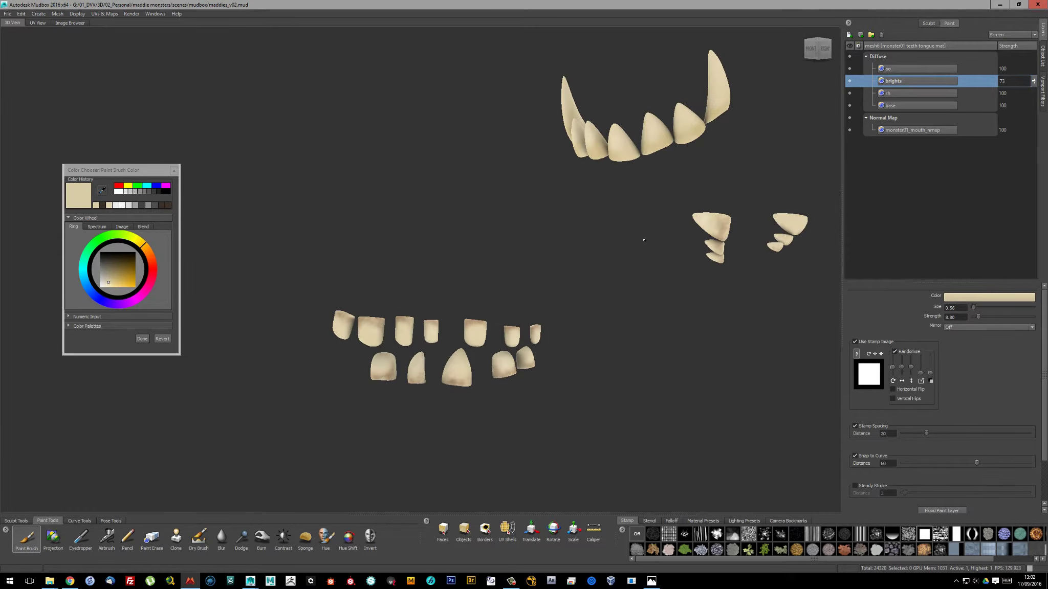
mouse_move(642, 235)
alt+mouse_down()
mouse_move(494, 287)
mouse_move(159, 94)
alt+mouse_up()
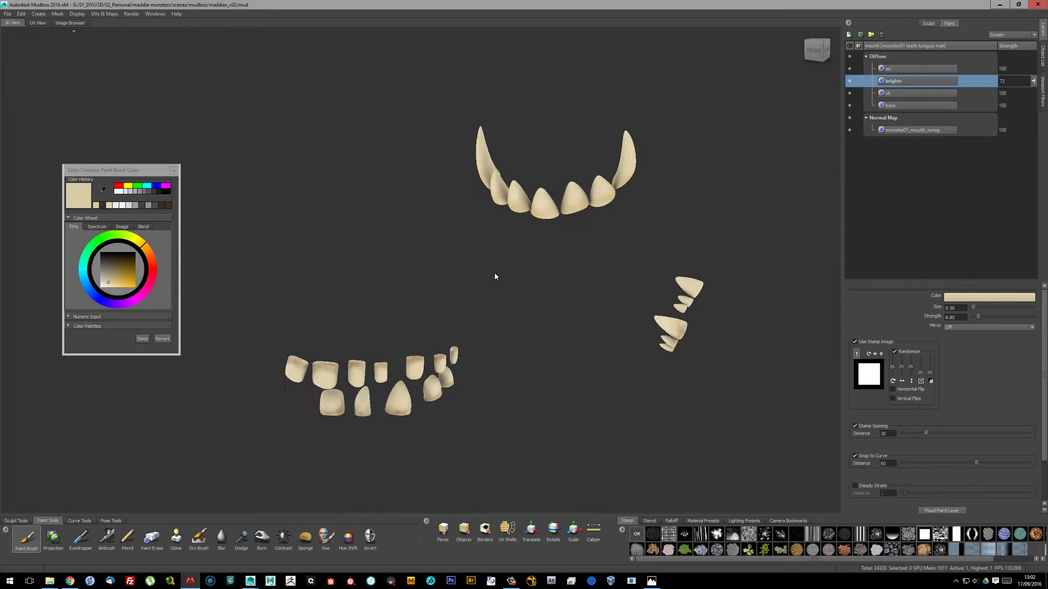
key(ctrl+shift+h)
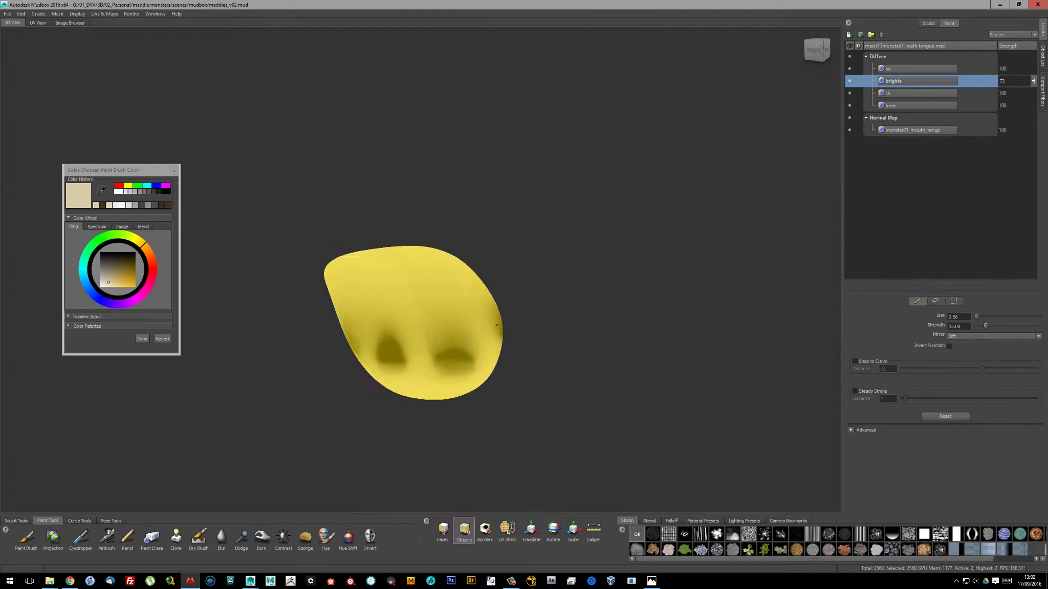
Try erasing the dark ao spots on mesh7, then undo those strokes
drag(420, 334, 435, 358)
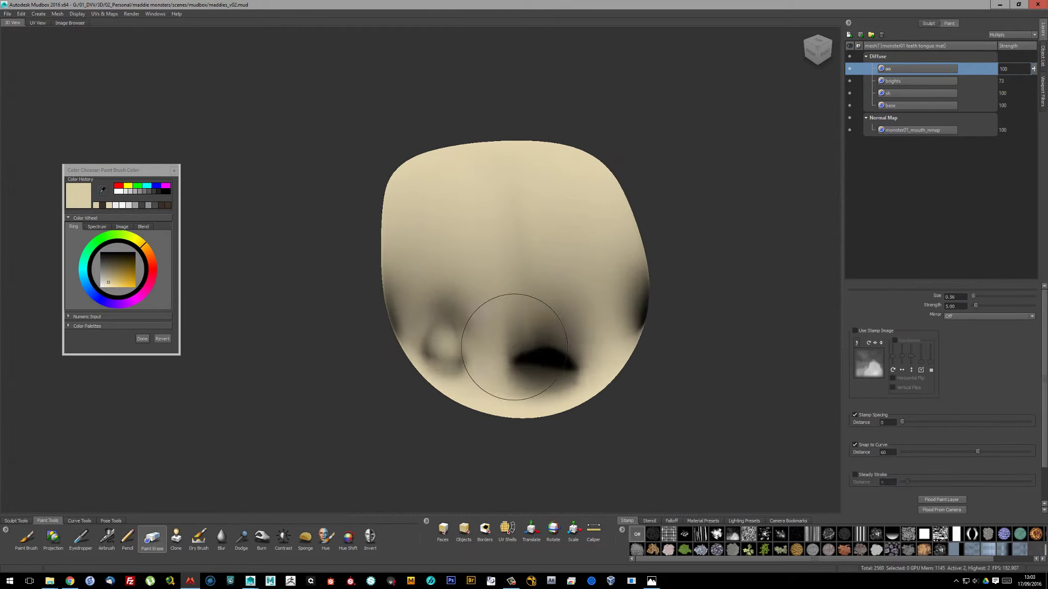
drag(512, 351, 542, 358)
mouse_move(543, 359)
alt+mouse_down()
mouse_move(573, 353)
mouse_move(635, 389)
alt+mouse_up()
alt+drag(563, 388, 545, 392)
key(ctrl+z)
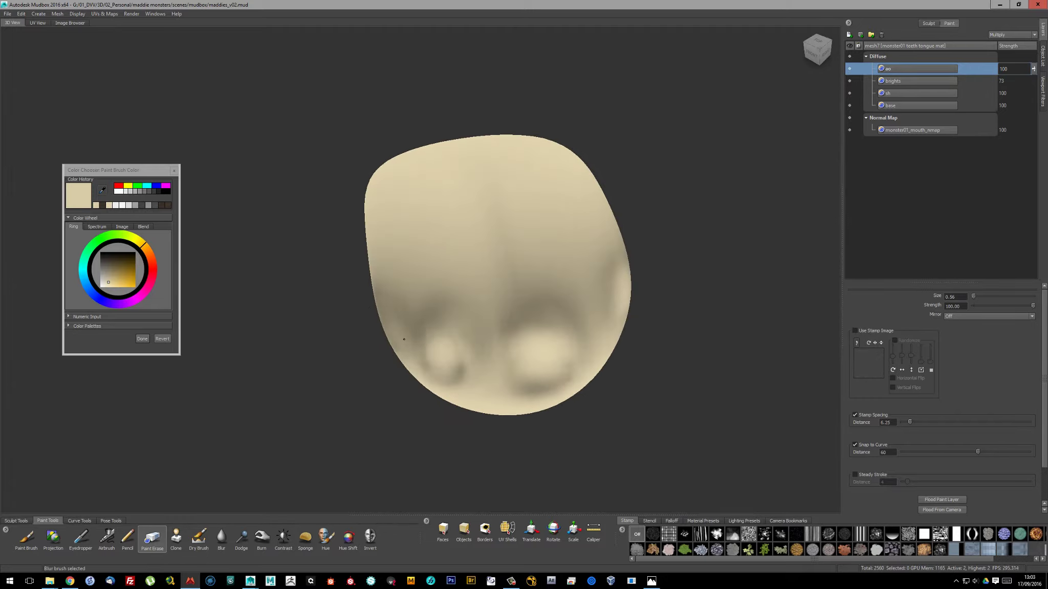
key(ctrl+z)
mouse_move(536, 320)
alt+mouse_down()
mouse_move(392, 310)
mouse_move(542, 311)
mouse_move(476, 379)
alt+mouse_up()
key(ctrl+z)
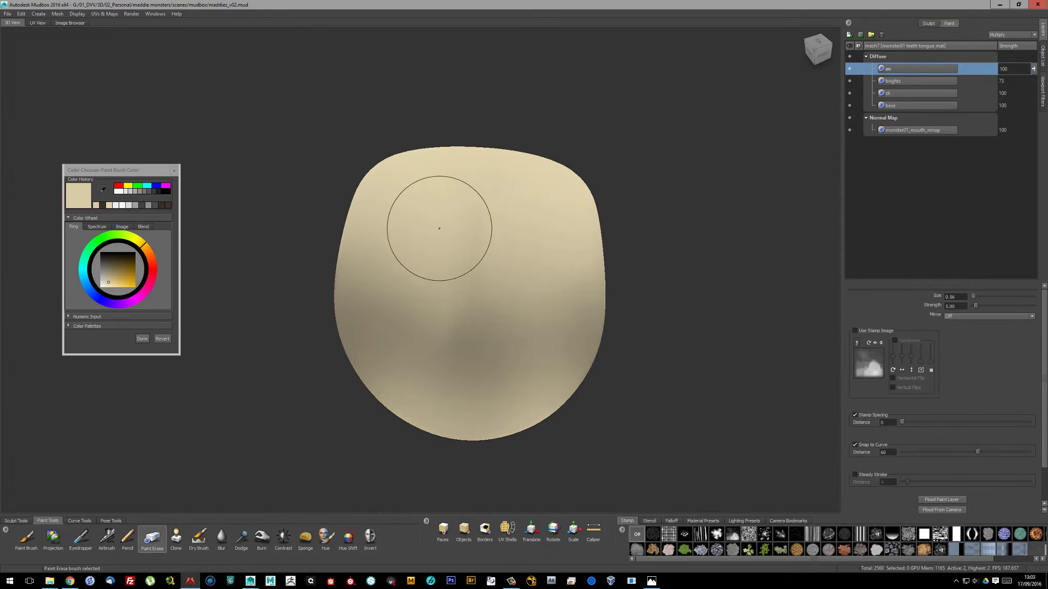
Lighten the dark ao shading with white Normal-blend paint, then select the base layer
key(1)
click(997, 43)
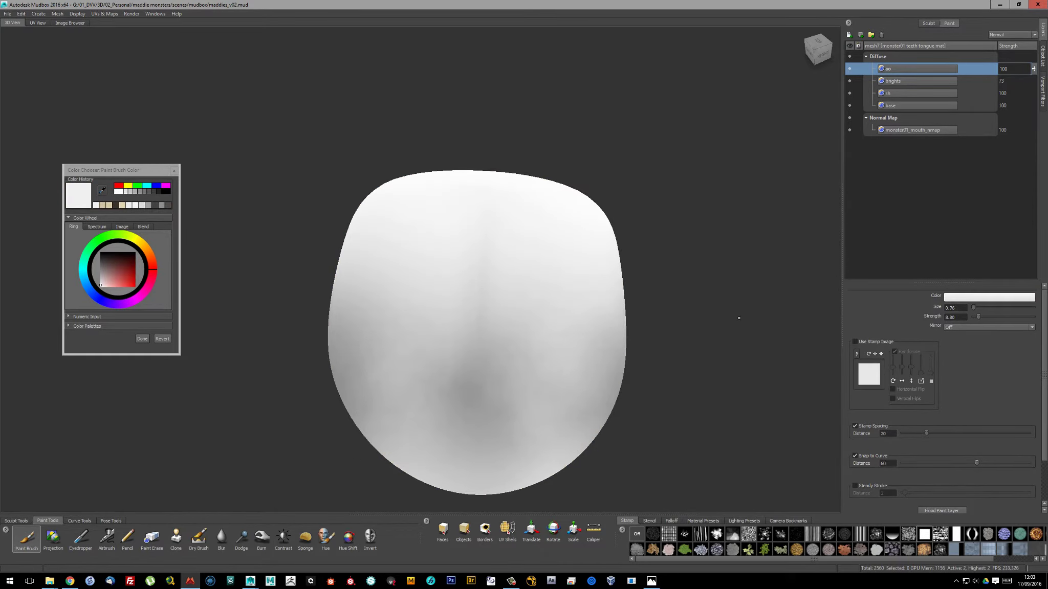
drag(381, 404, 538, 442)
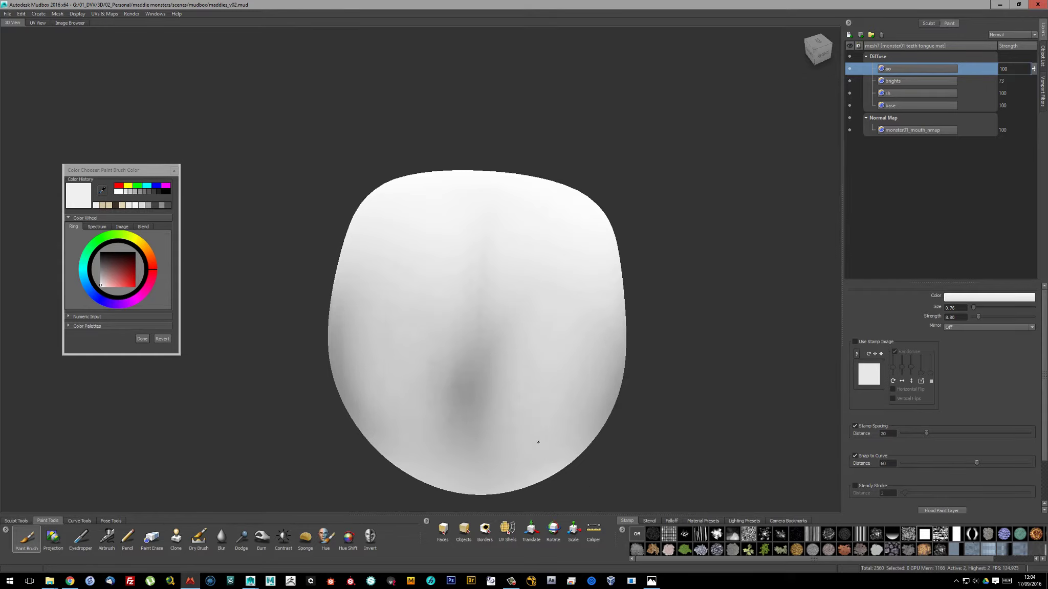
drag(425, 357, 499, 463)
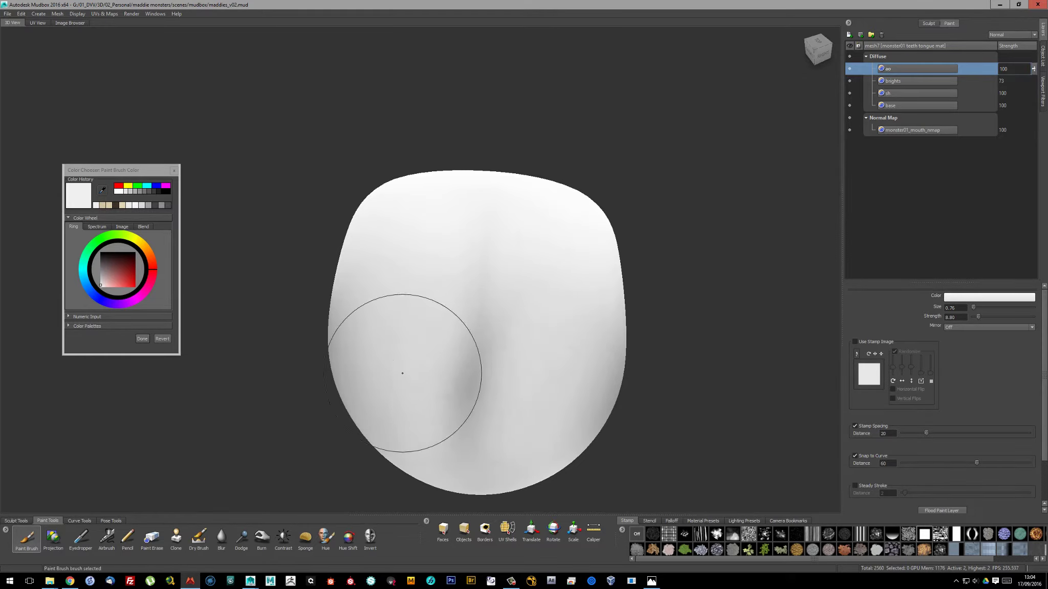
drag(525, 358, 407, 452)
mouse_move(533, 443)
alt+mouse_down()
mouse_move(489, 306)
mouse_move(276, 362)
mouse_move(519, 491)
mouse_move(480, 319)
mouse_move(444, 299)
mouse_move(485, 323)
mouse_move(404, 247)
alt+mouse_up()
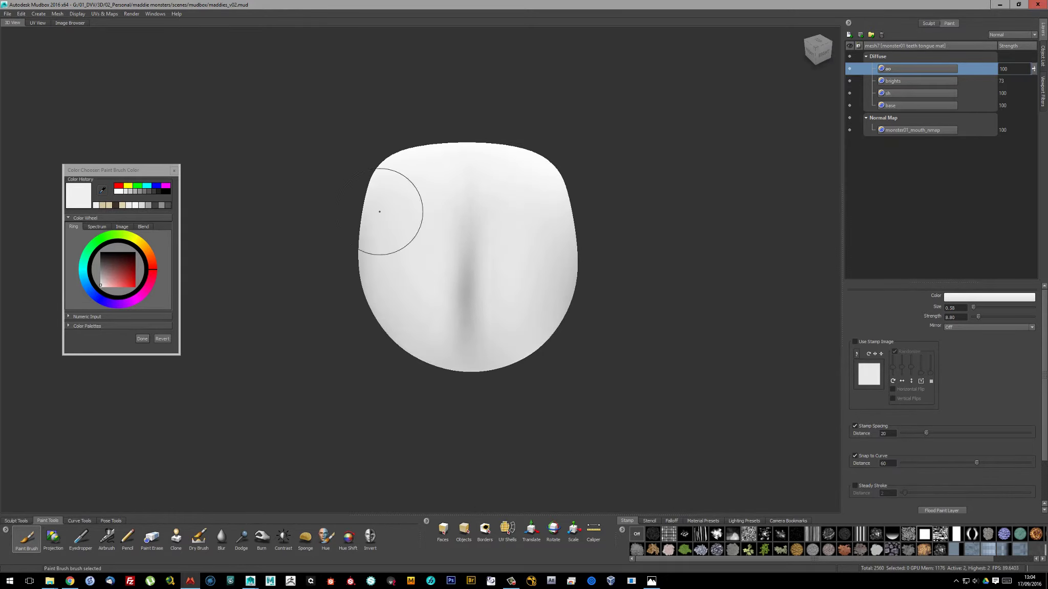
mouse_move(424, 357)
alt+mouse_down()
mouse_move(526, 210)
mouse_move(475, 356)
mouse_move(503, 246)
mouse_move(491, 339)
mouse_move(288, 304)
mouse_move(496, 325)
mouse_move(563, 307)
alt+mouse_up()
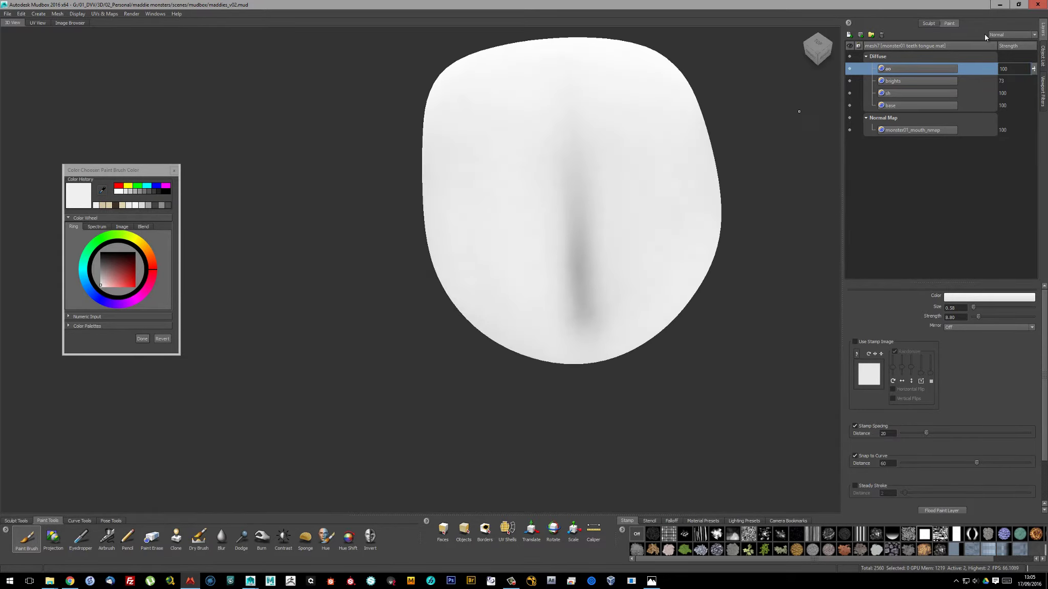
click(890, 106)
click(131, 277)
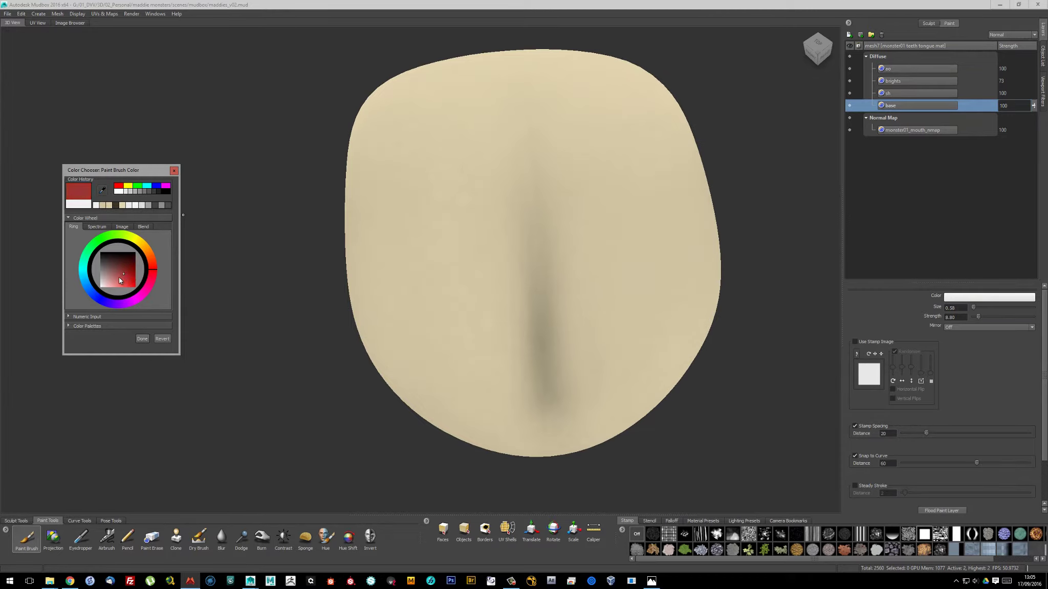
Paint mesh7 mottled blue on its base layer, select sh, then save textures and exit isolation
click(90, 290)
mouse_move(460, 231)
alt+mouse_down()
mouse_move(440, 286)
mouse_move(454, 199)
mouse_move(547, 295)
mouse_move(693, 176)
alt+mouse_up()
click(871, 93)
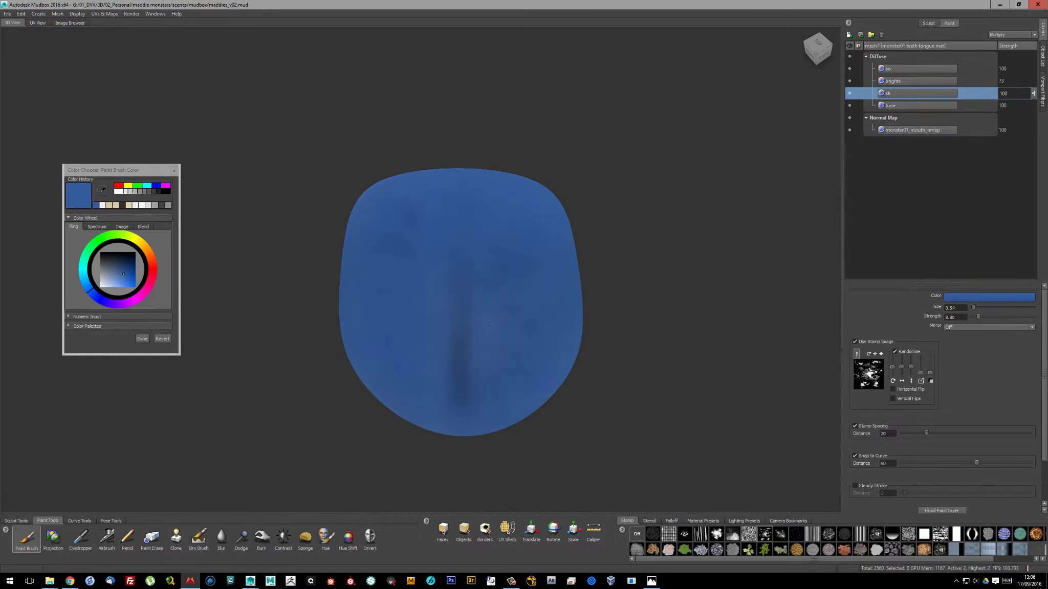
alt+drag(488, 423, 491, 312)
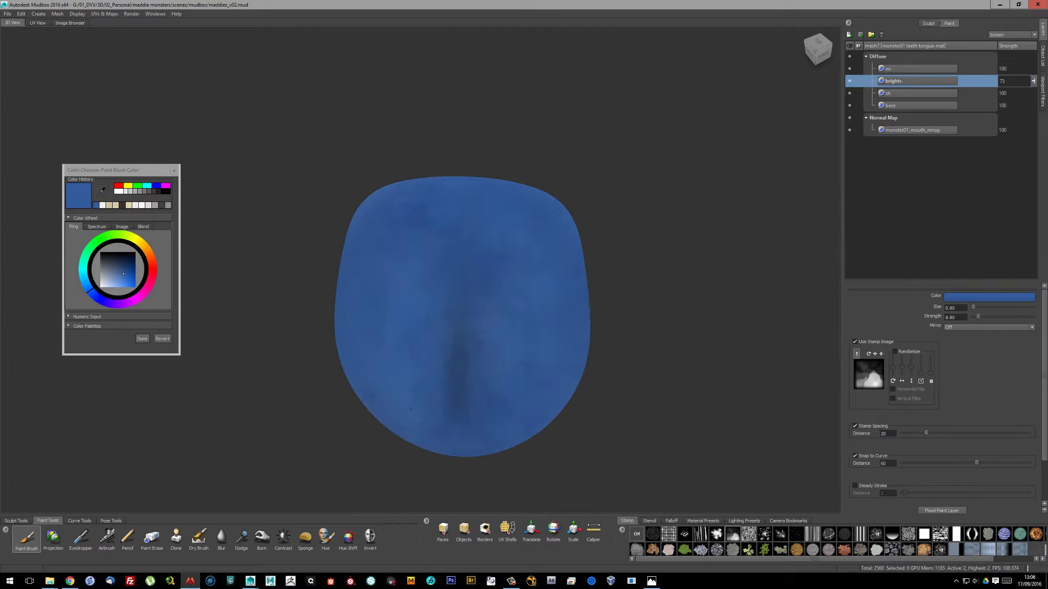
alt+drag(508, 210, 567, 244)
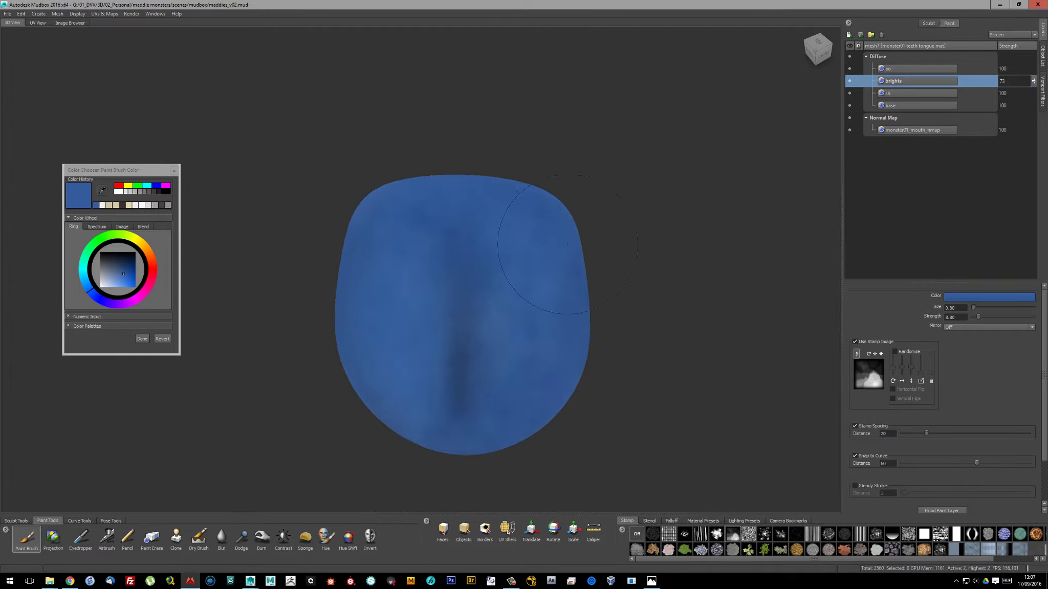
alt+drag(513, 194, 417, 362)
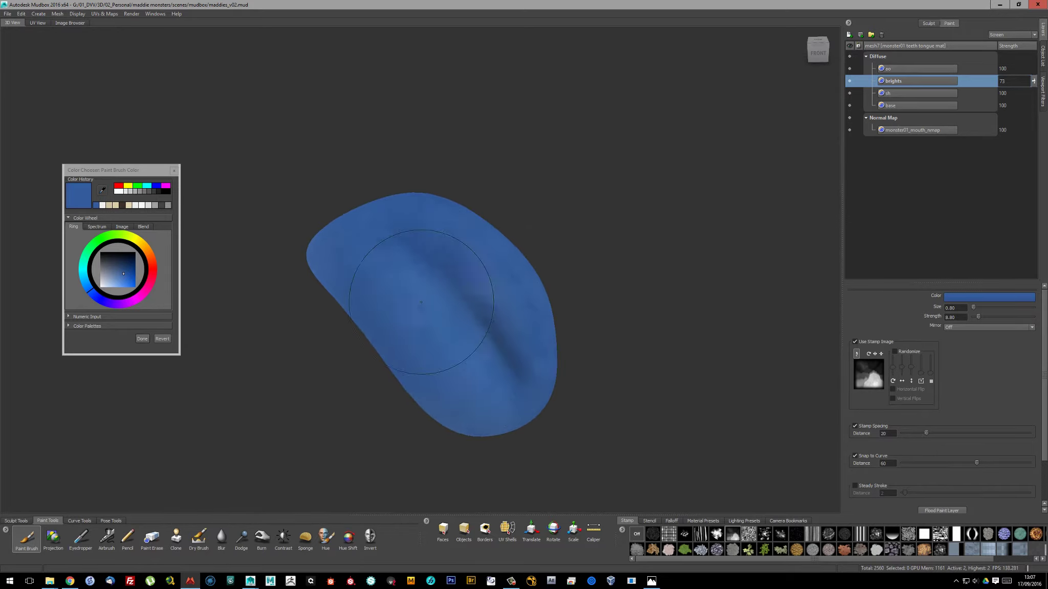
key(ctrl+s)
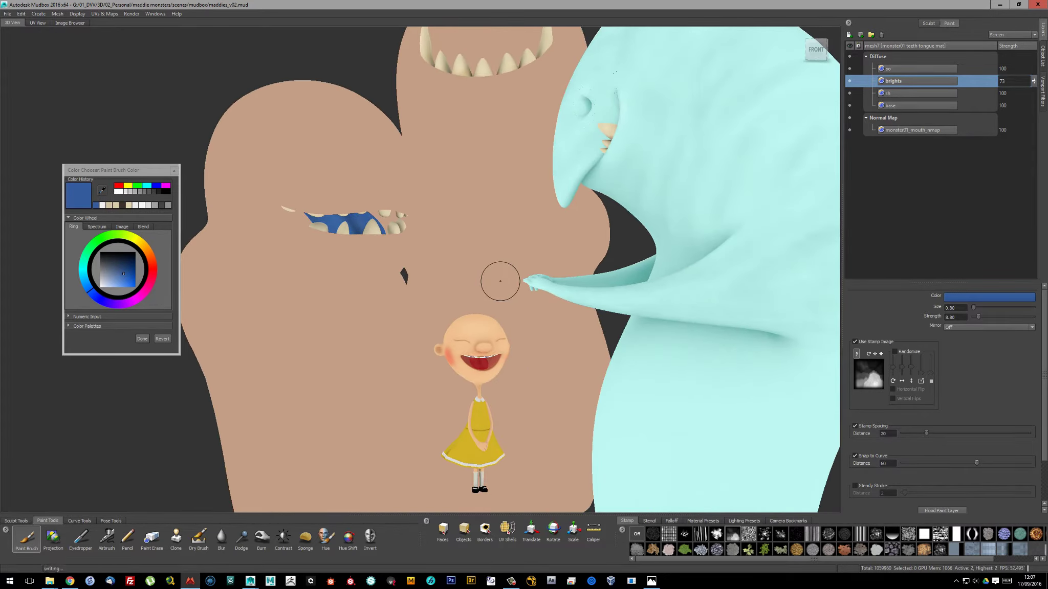
Frame the girl's head, show the checks layer and erase the red cheek blush
key(f)
click(850, 117)
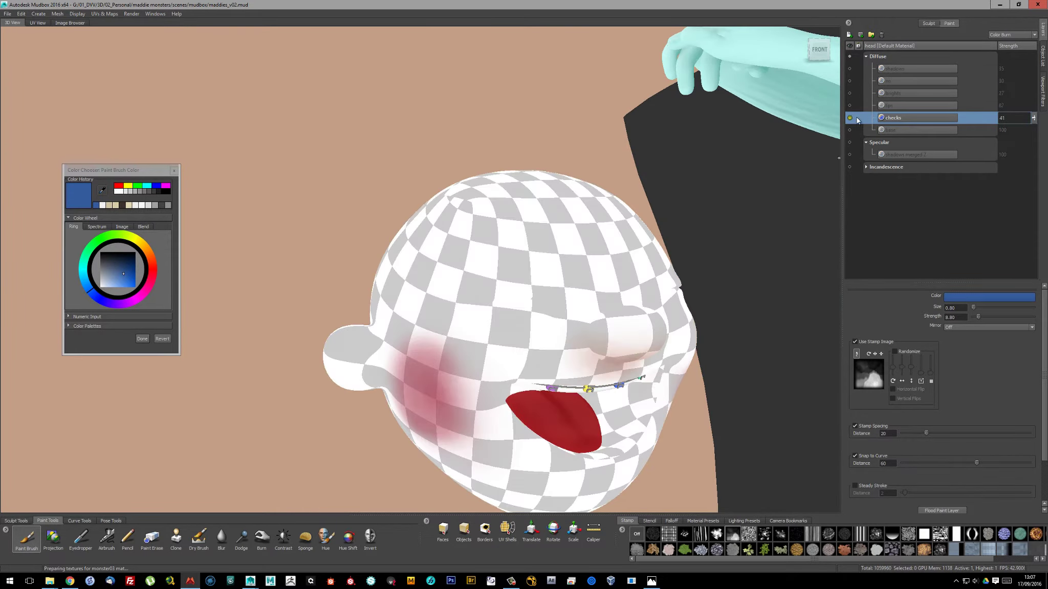
scroll(521, 288, up, 5)
scroll(521, 288, down, 5)
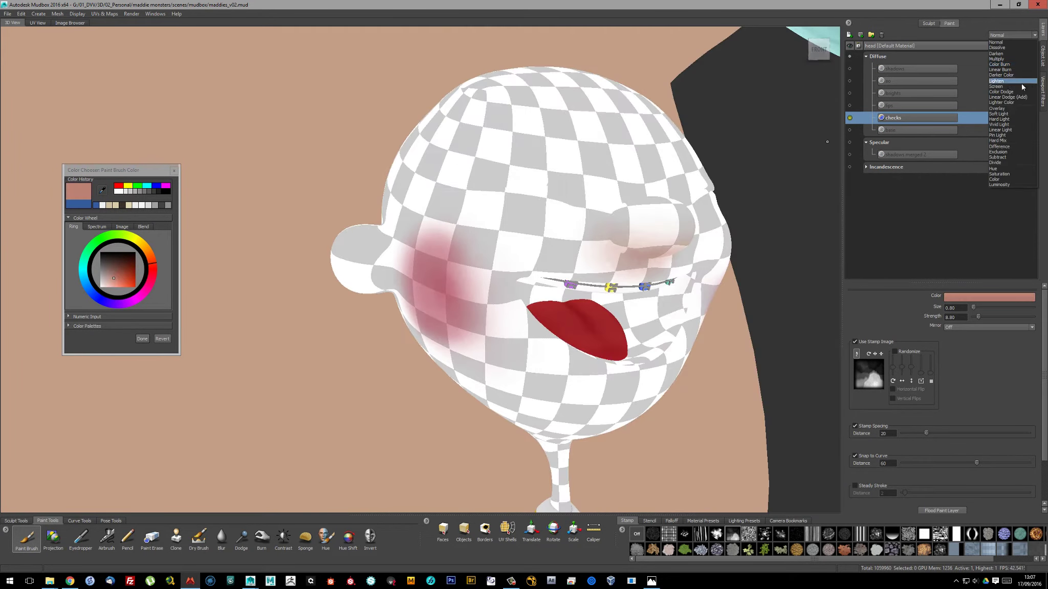
click(152, 537)
drag(465, 287, 503, 301)
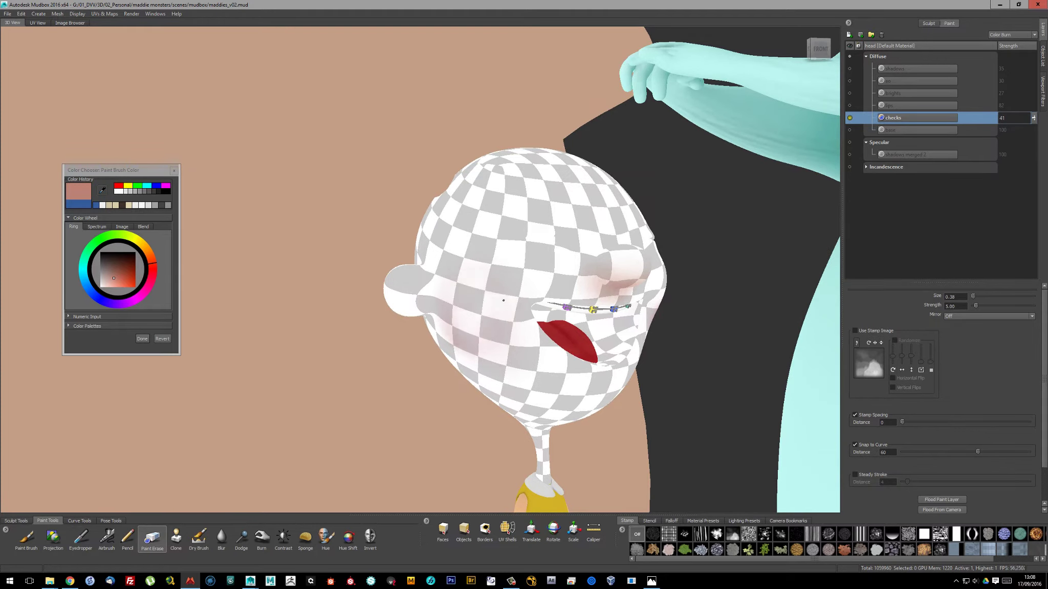
alt+drag(506, 350, 410, 250)
Hide the curves, lips and background meshes from the Display menu
scroll(526, 328, up, 2)
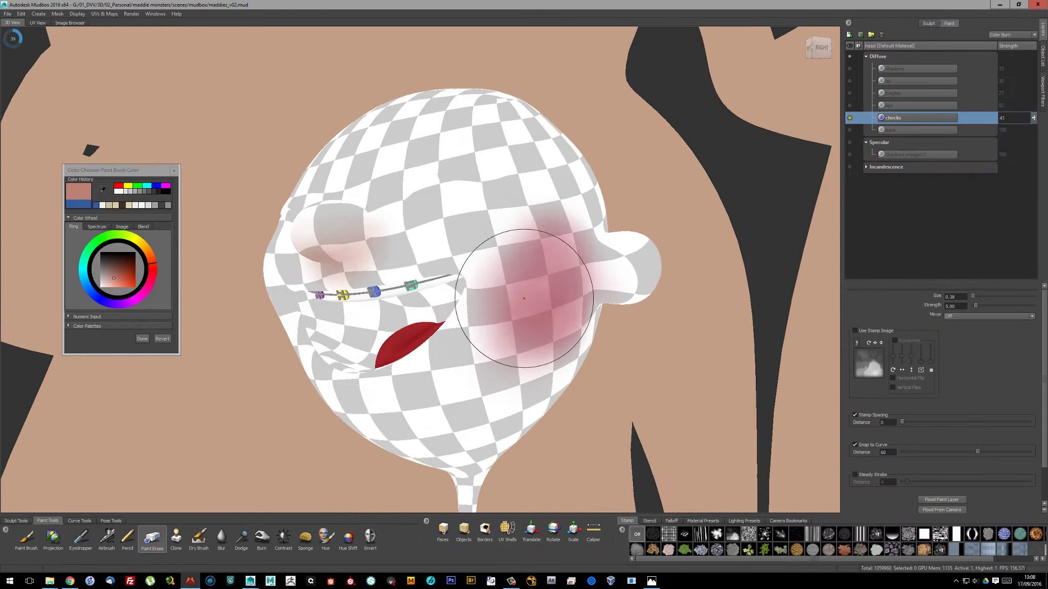
click(77, 14)
click(100, 57)
click(77, 14)
click(95, 39)
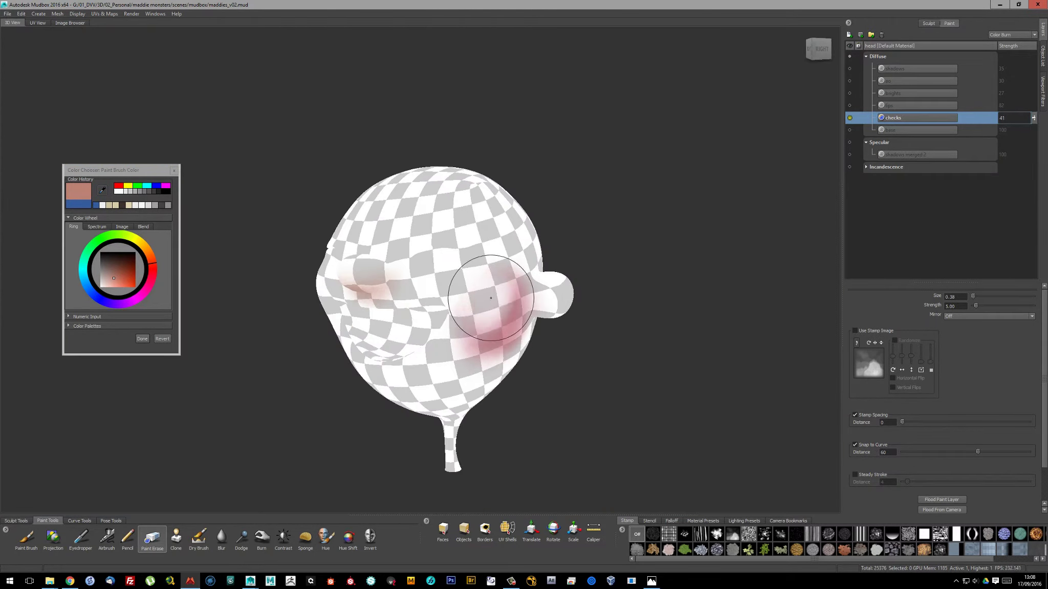
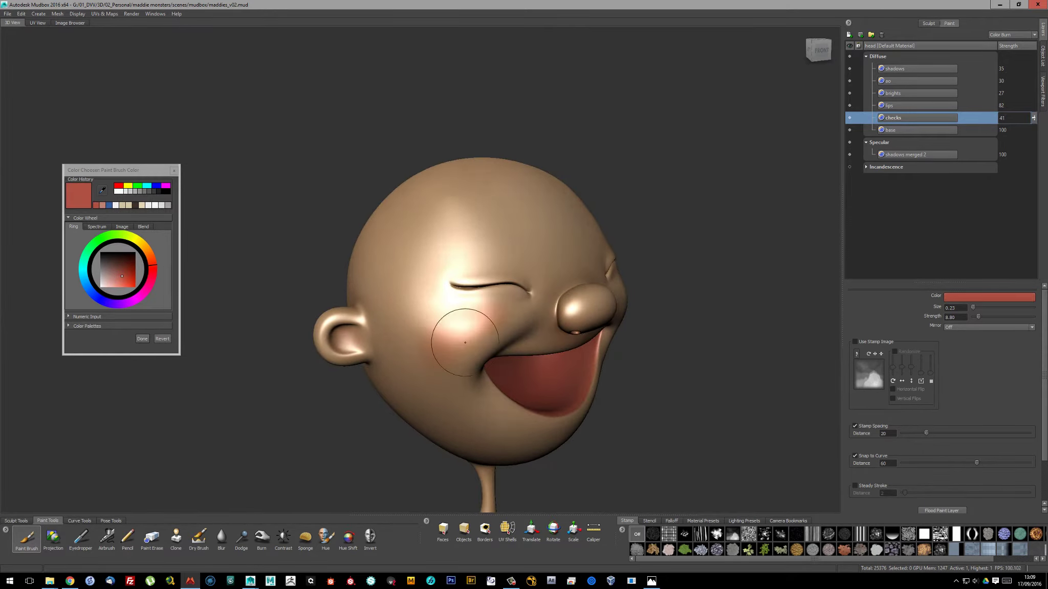
Tumble the head through side, three-quarter and front views, switching from erasing back to blush painting
alt+drag(489, 331, 484, 340)
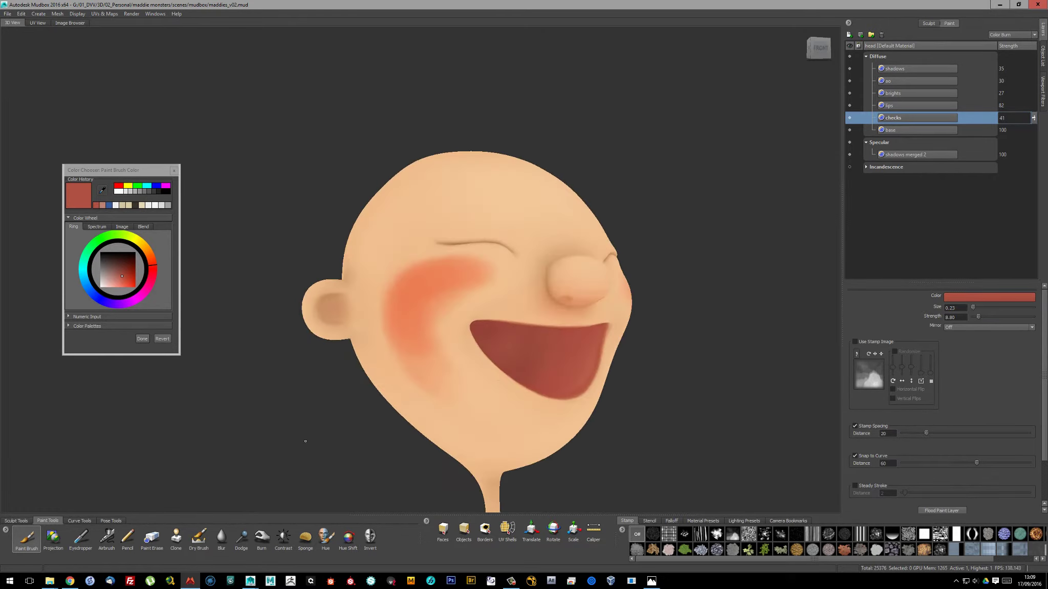
mouse_move(547, 261)
alt+mouse_down()
mouse_move(442, 338)
mouse_move(420, 313)
mouse_move(466, 308)
alt+mouse_up()
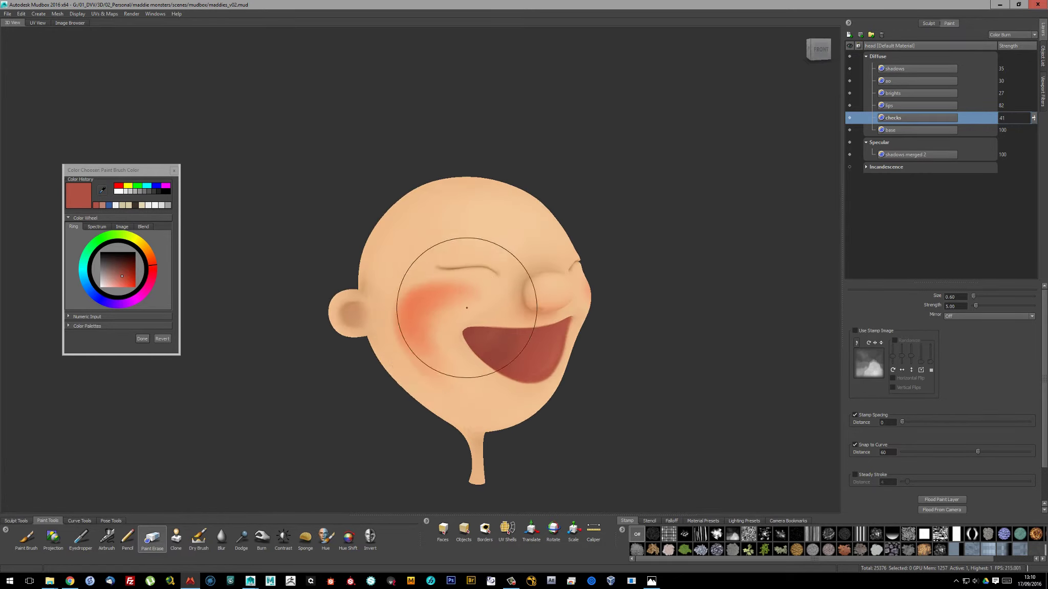
click(32, 536)
alt+drag(386, 317, 451, 355)
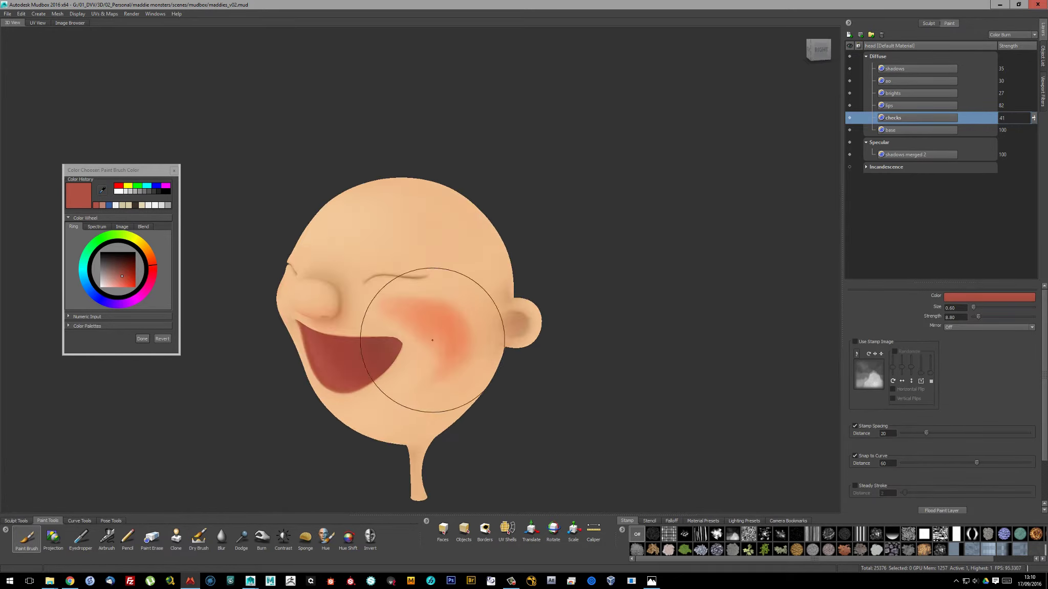
Merge the shark teeth's visible layers into 'bright merged' and give it a contrasty S-curve
right_click(922, 118)
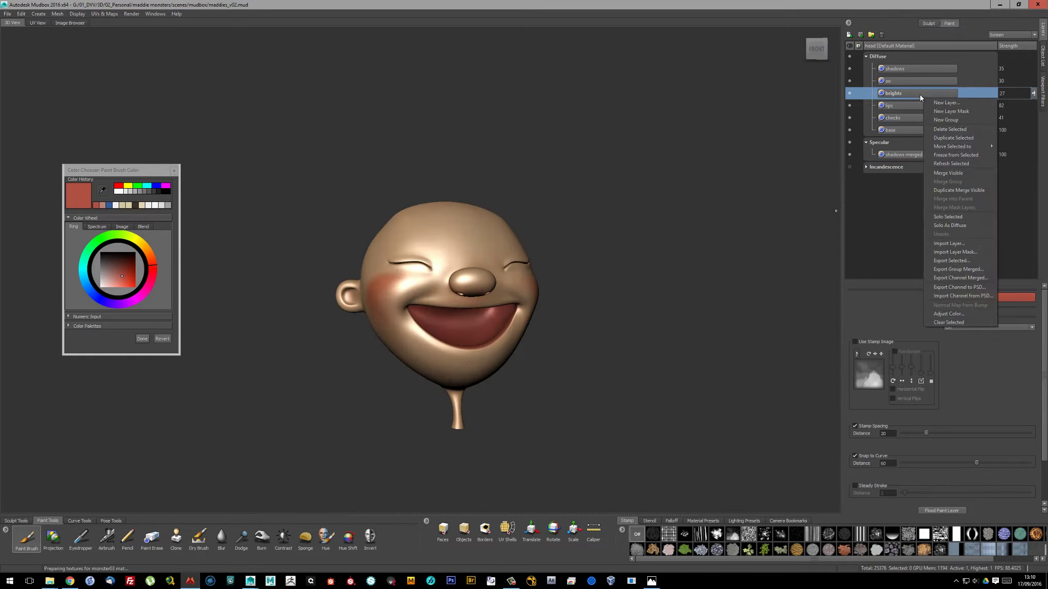
click(946, 128)
click(869, 182)
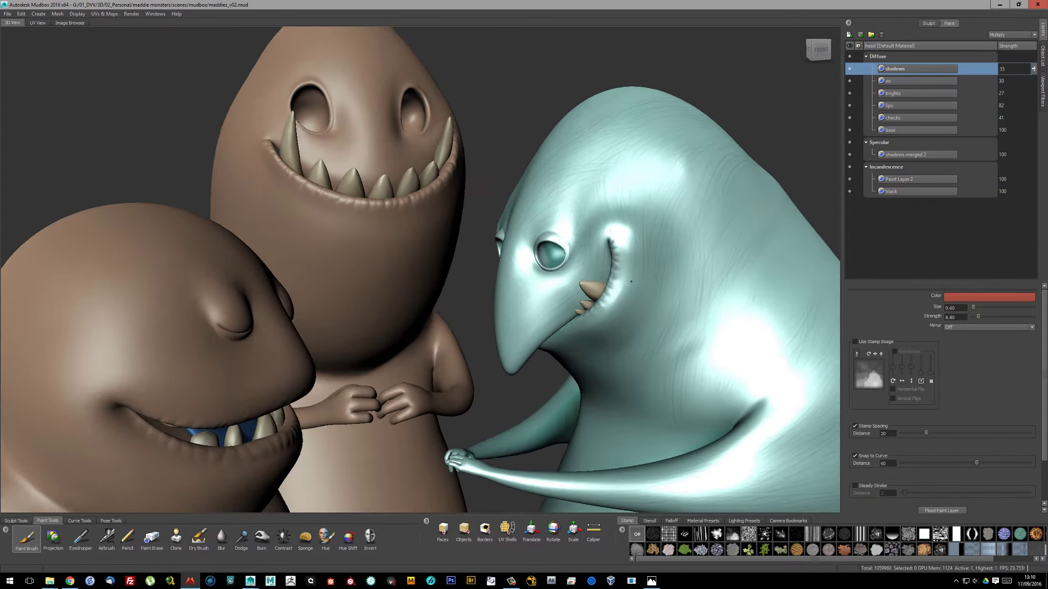
click(866, 118)
right_click(907, 86)
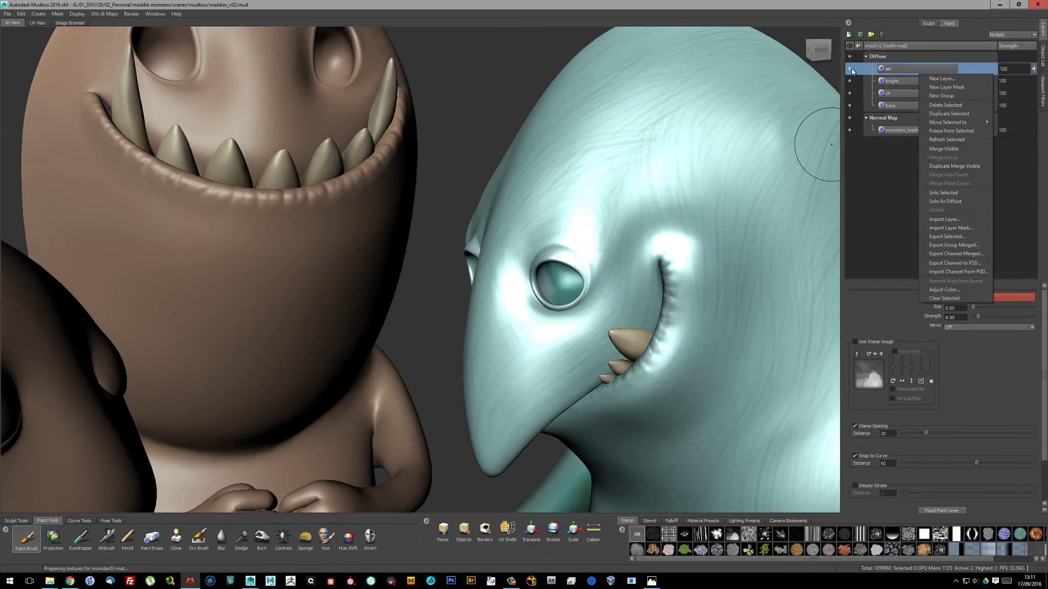
click(959, 162)
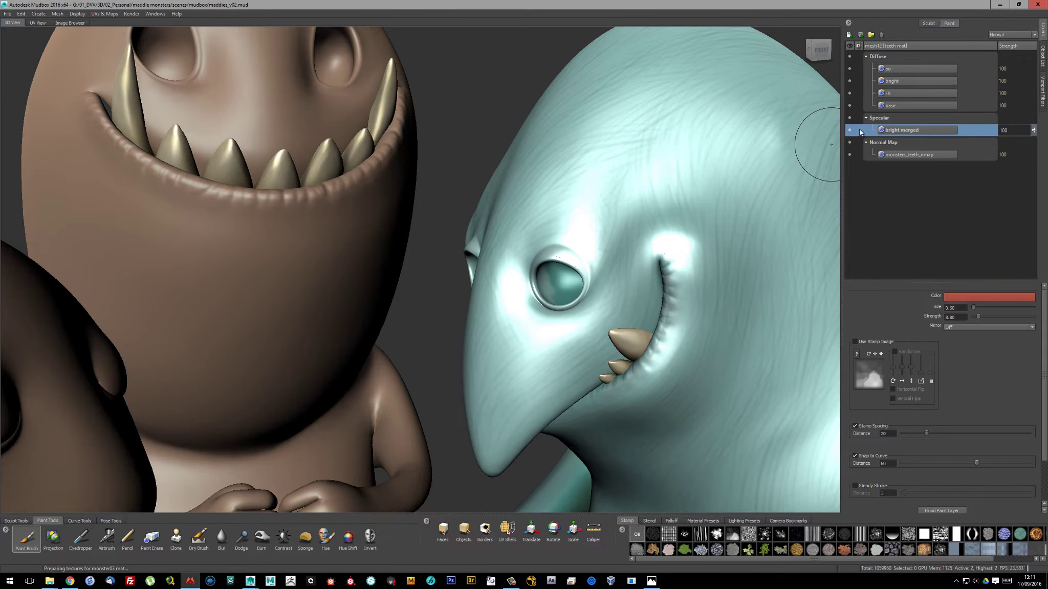
right_click(916, 130)
click(958, 336)
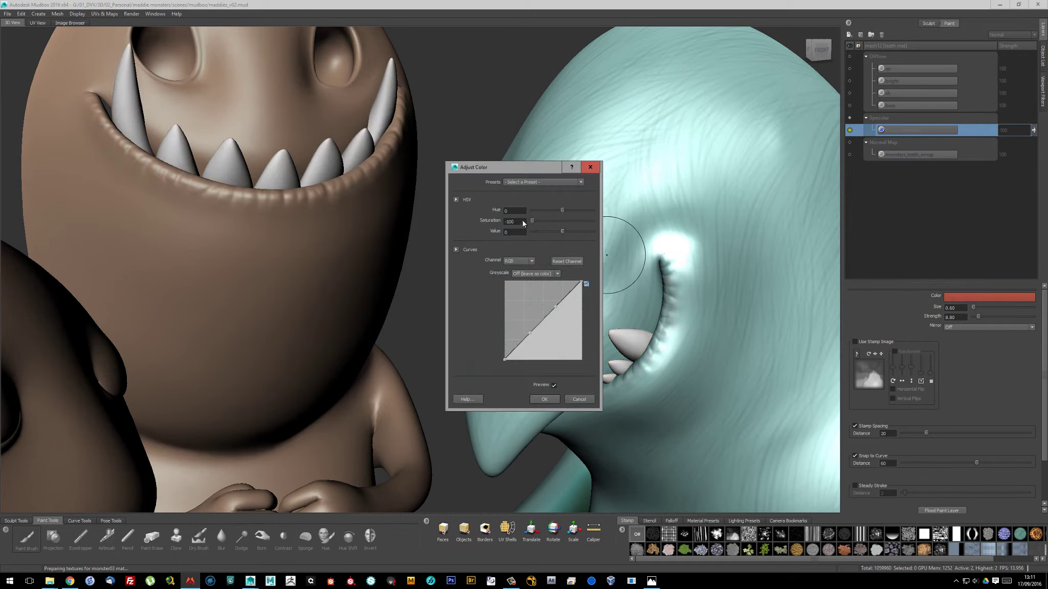
drag(548, 354, 548, 333)
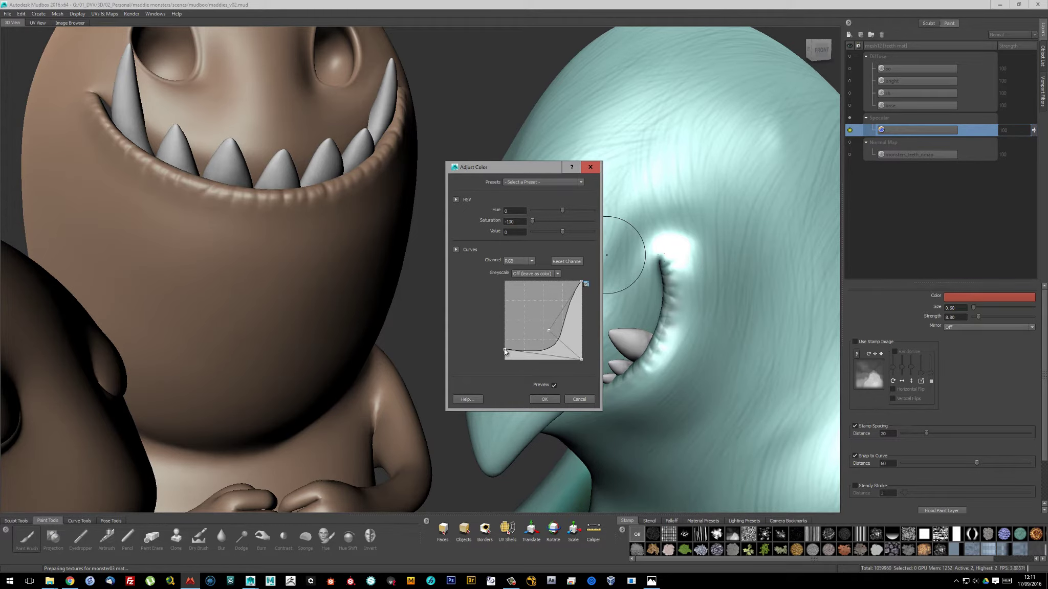
key(Return)
Build a desaturated 'spec' layer from the small monster's merged teeth brights, then show the whole scene
alt+drag(579, 260, 554, 285)
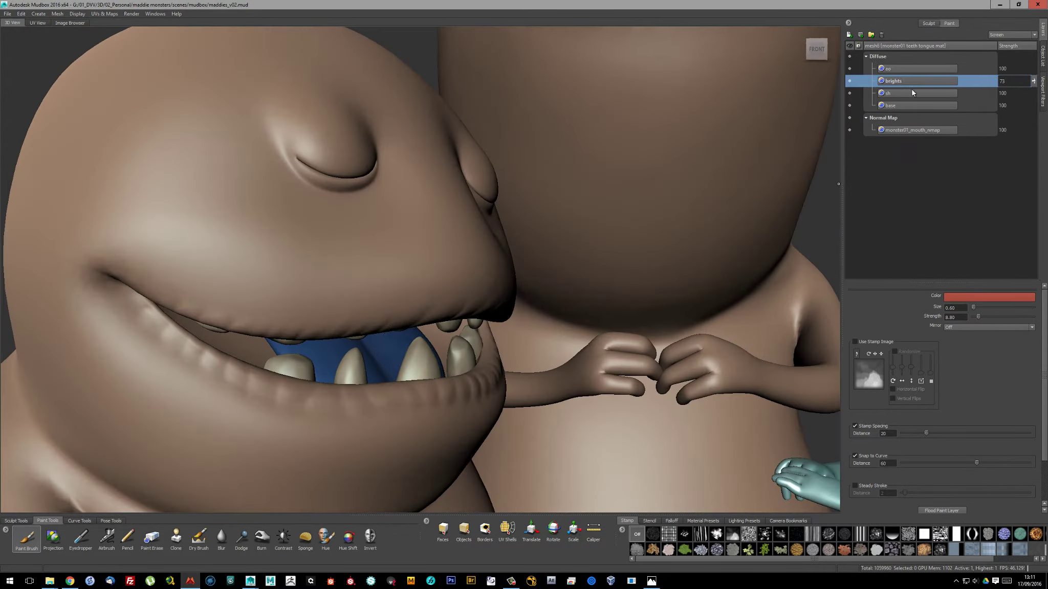
right_click(903, 90)
click(921, 182)
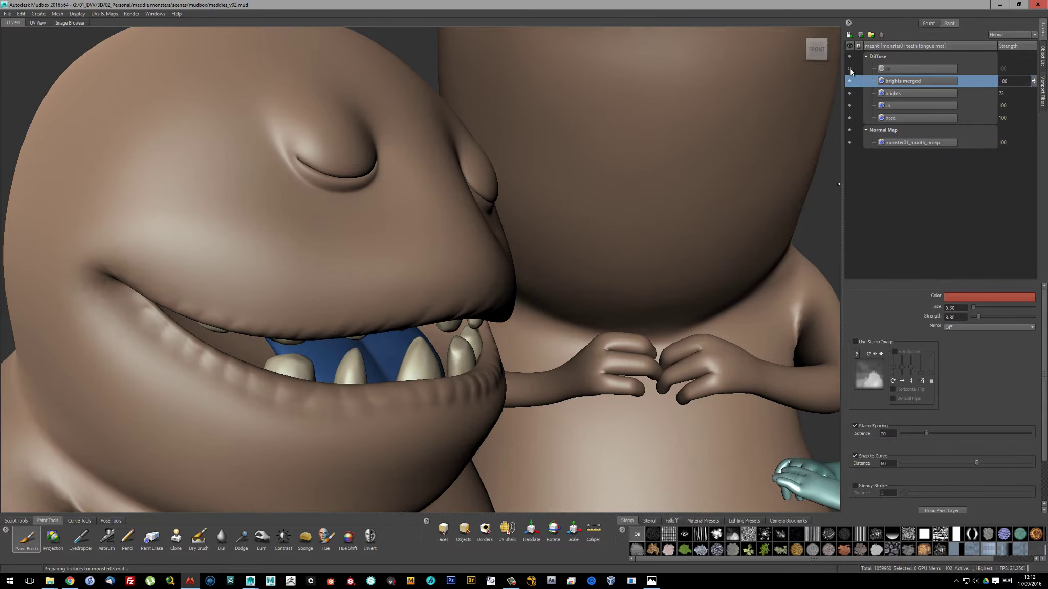
right_click(901, 113)
click(921, 205)
right_click(896, 132)
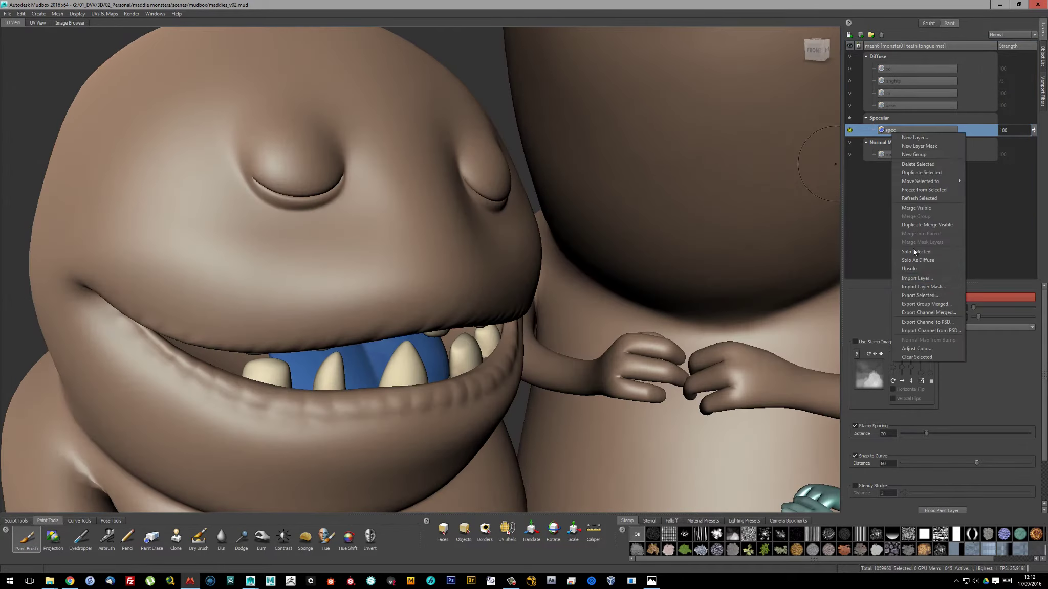
click(938, 348)
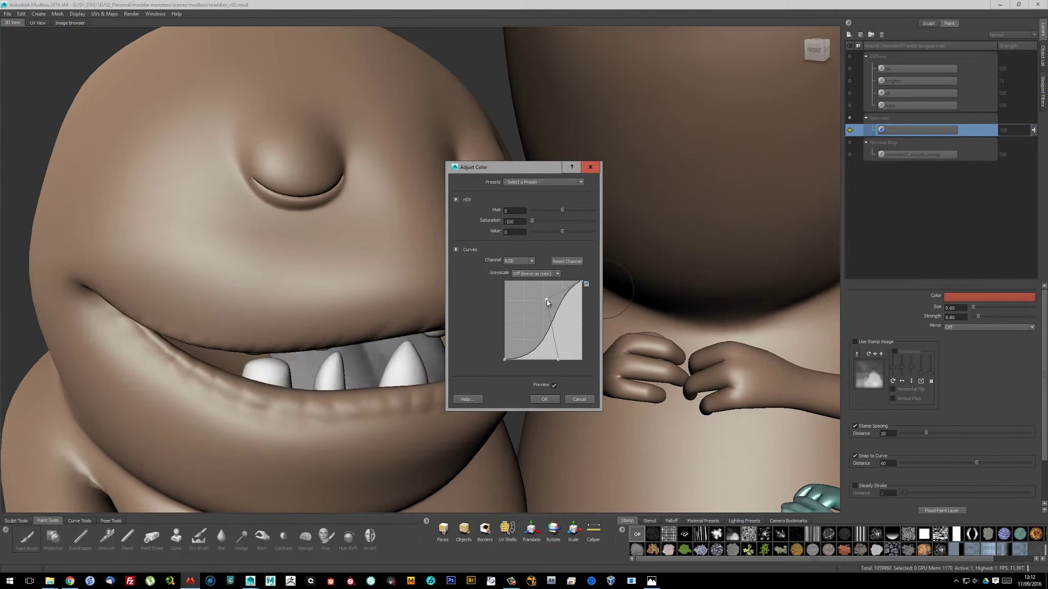
click(545, 398)
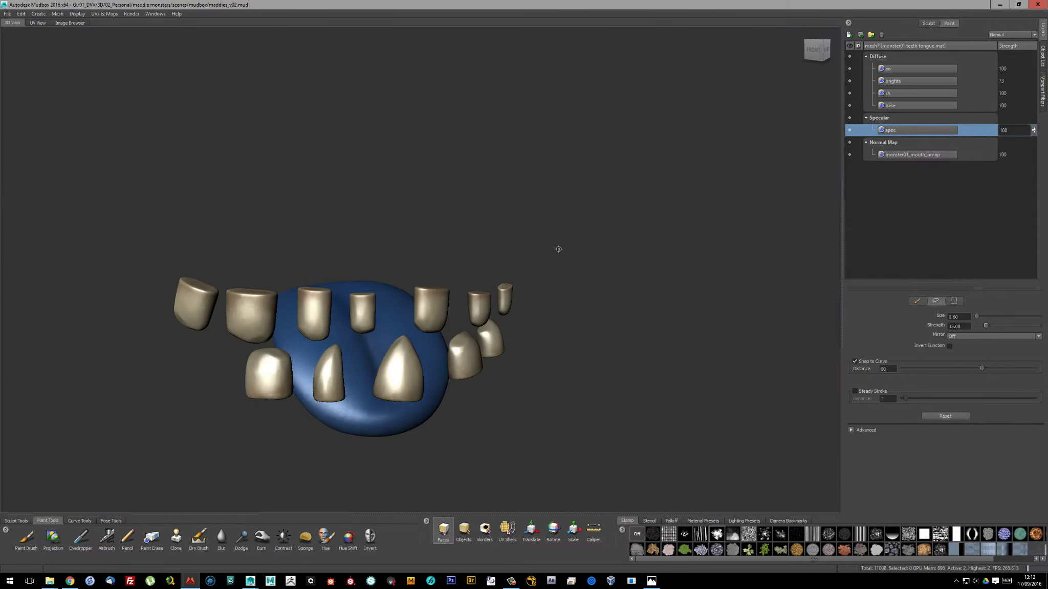
click(77, 13)
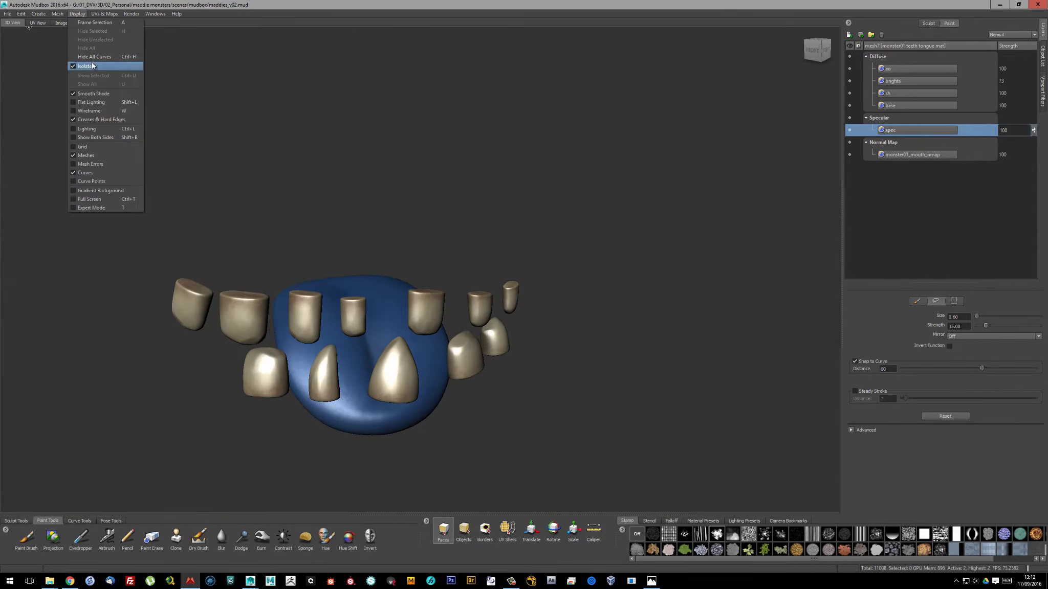
click(105, 65)
Export the mouth colour and specular channels as merged PNGs into sourceimages
right_click(911, 80)
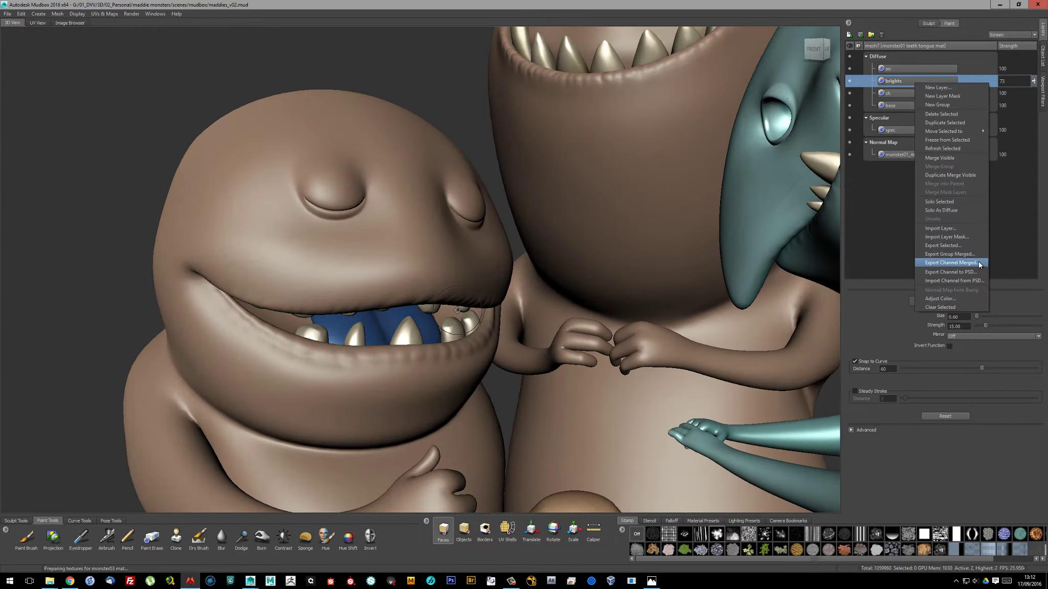
click(978, 261)
click(366, 307)
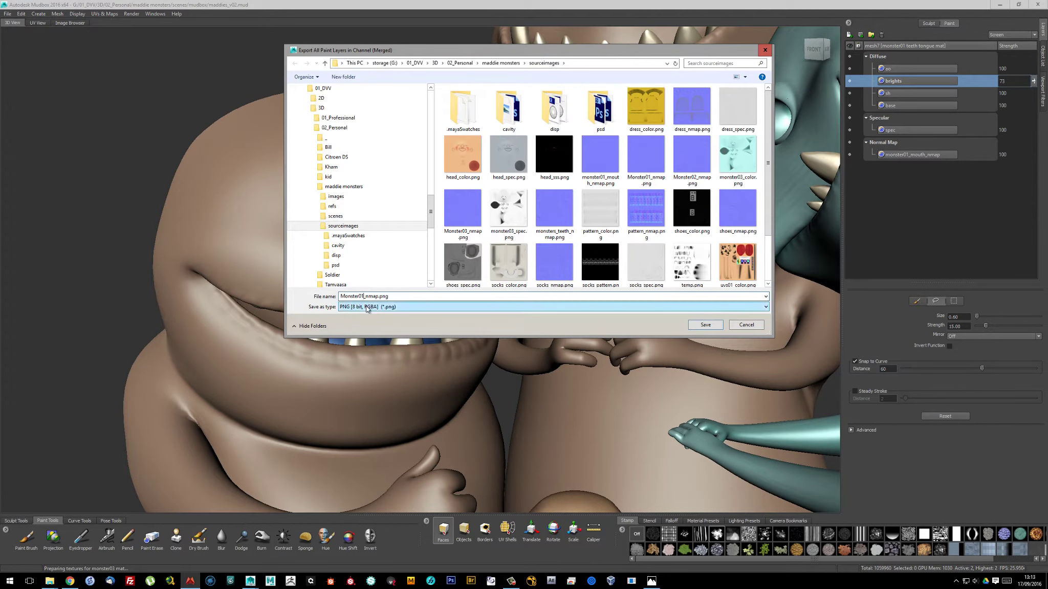
drag(768, 175, 769, 176)
double_click(397, 296)
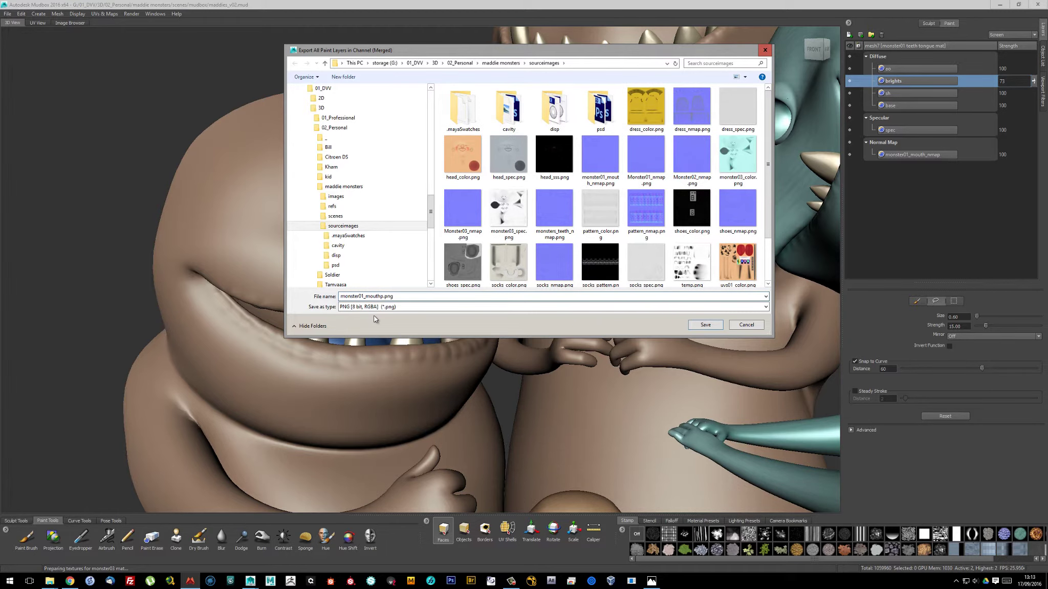
key(Return)
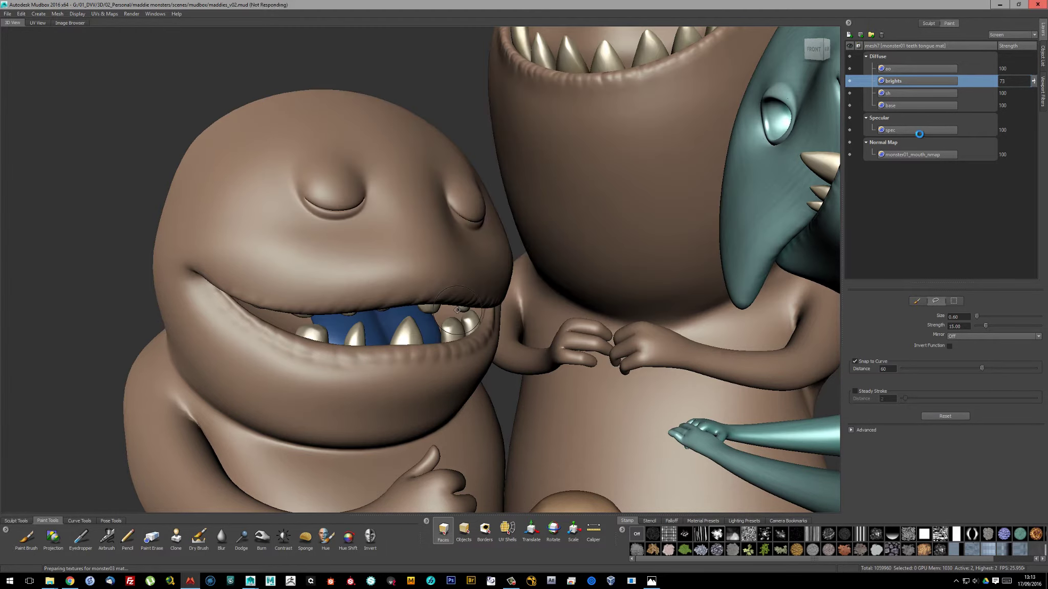
right_click(918, 128)
click(946, 319)
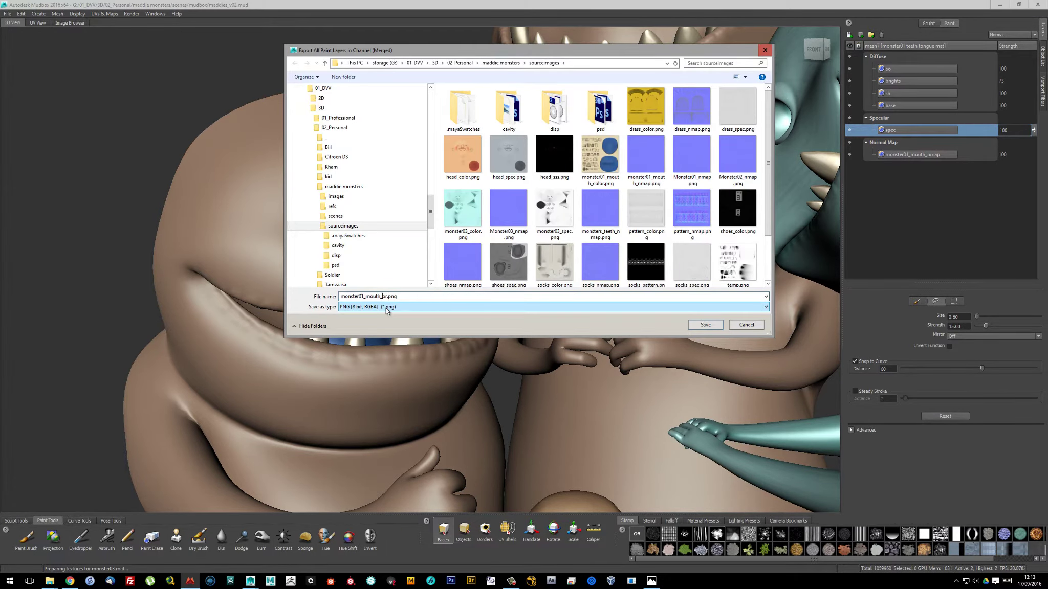
key(Return)
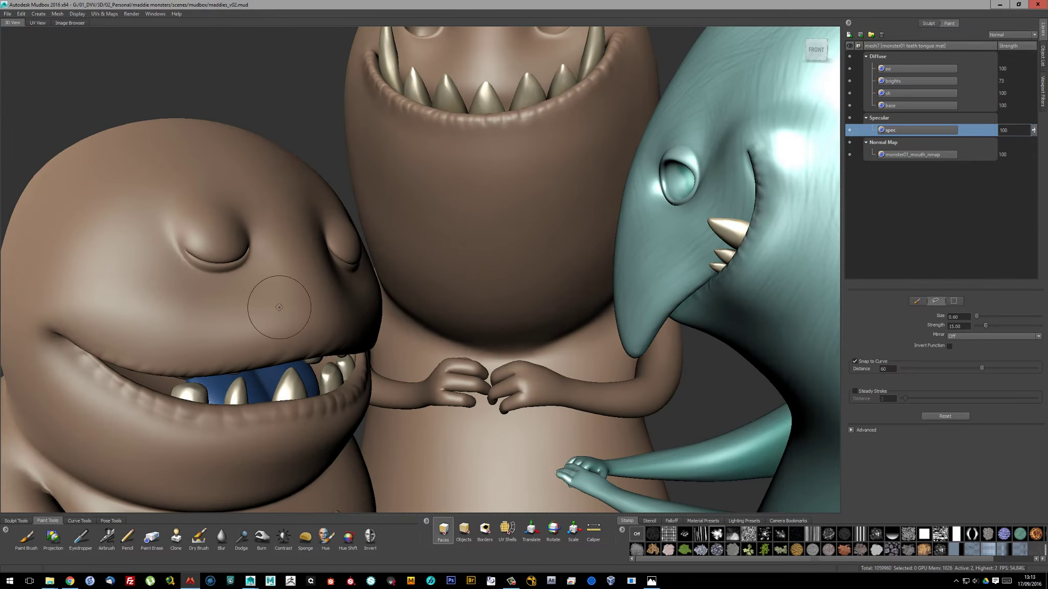
Export the teeth ao and spec PNGs, and the normal map overwriting the old teeth nmap
right_click(910, 68)
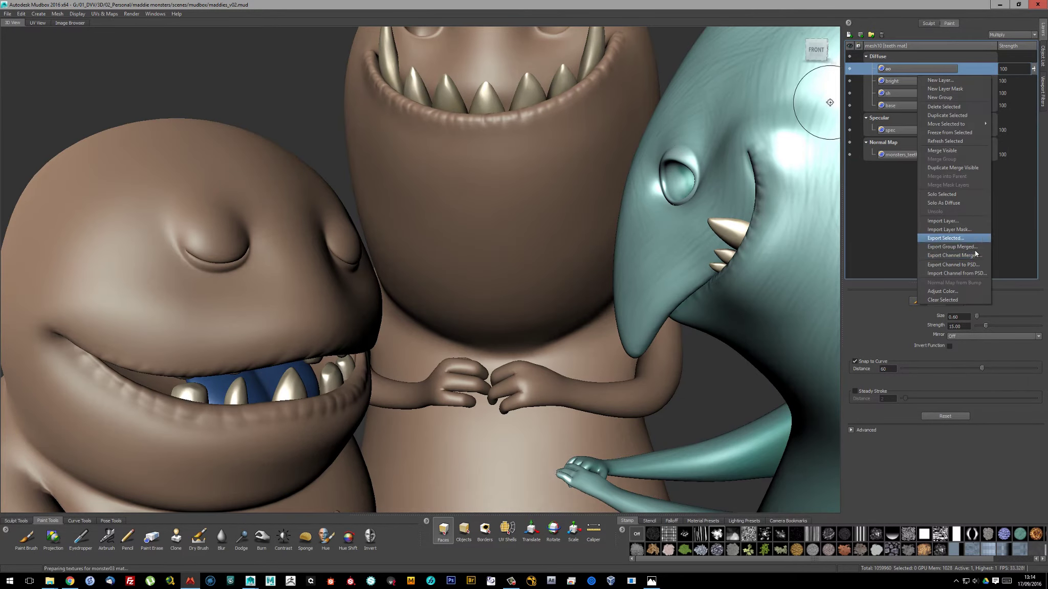
click(946, 238)
click(384, 296)
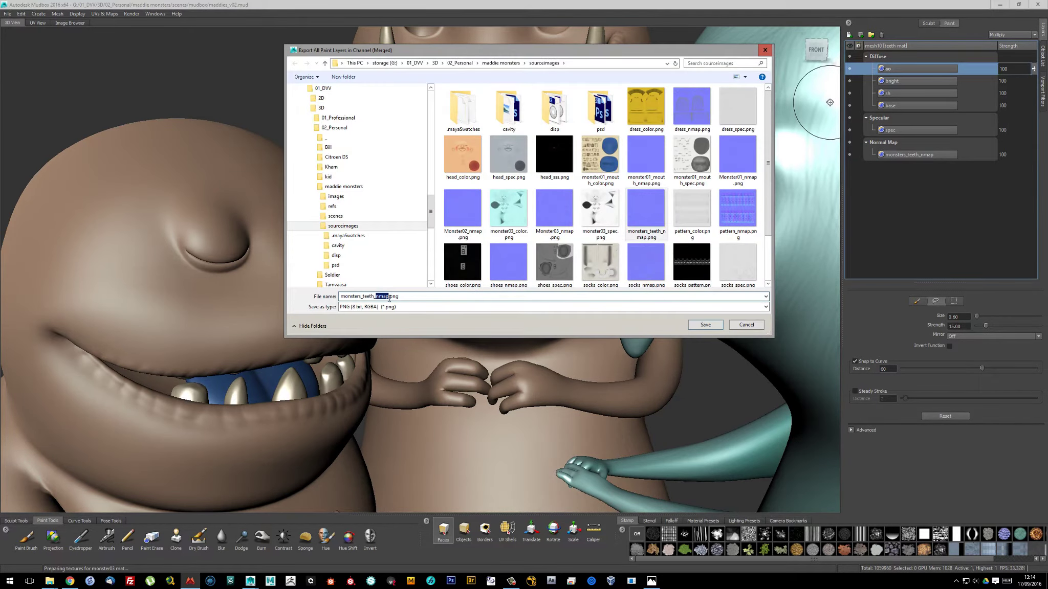
text(ao)
key(Return)
right_click(909, 129)
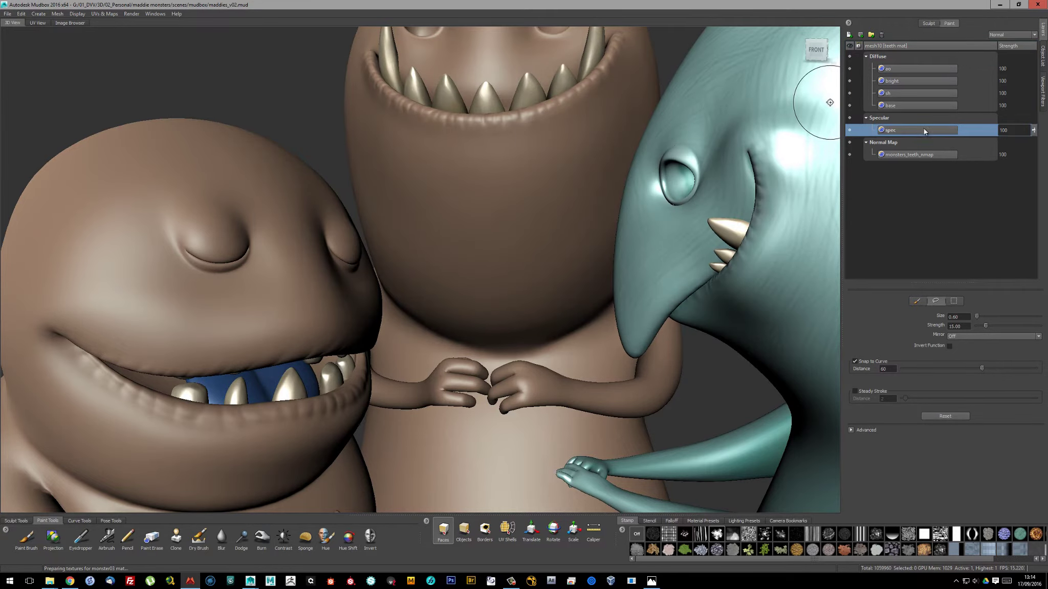
click(947, 310)
text(spec)
key(Return)
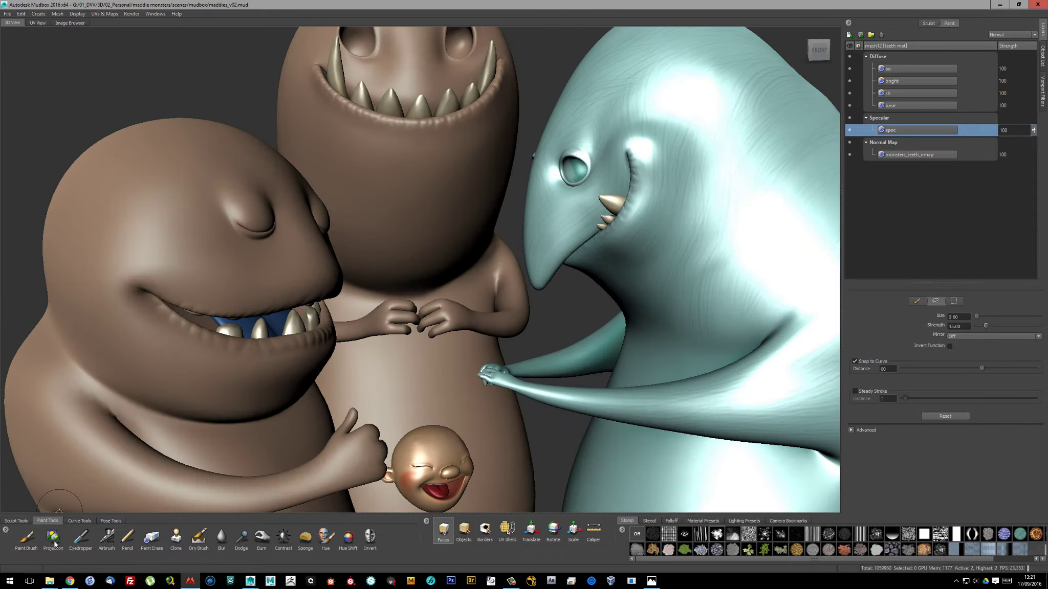
right_click(910, 154)
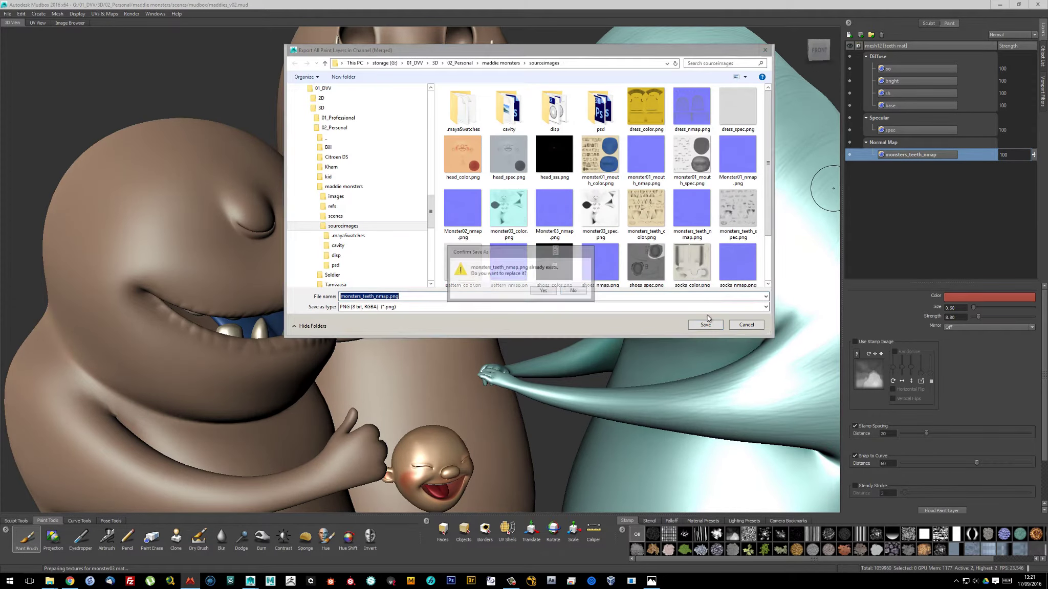
double_click(657, 243)
click(1006, 5)
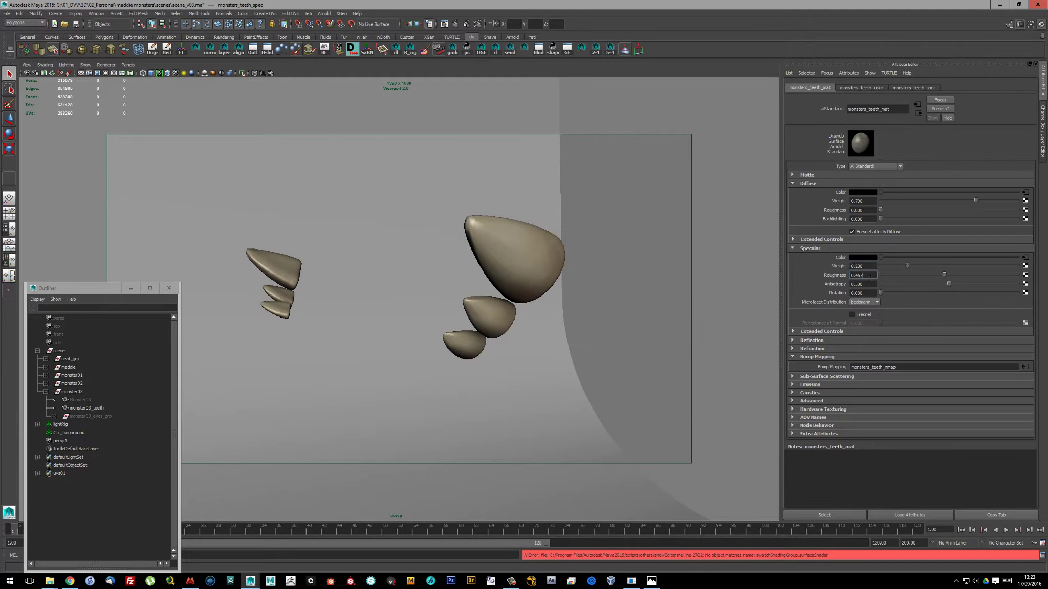
Set the teeth material's Fresnel reflectance at normal to 0.8
text(0.8)
key(Return)
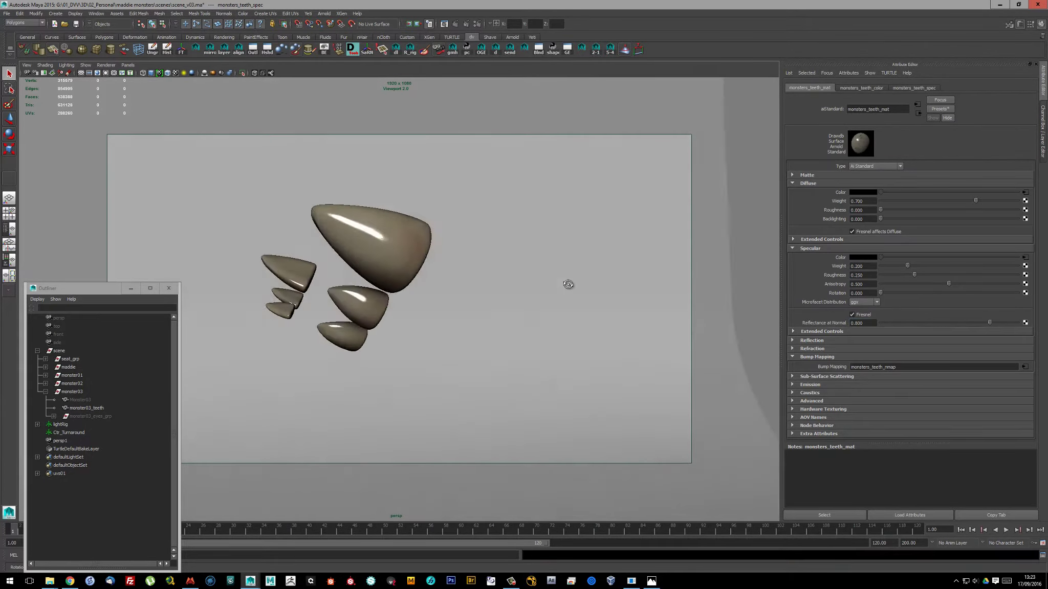
alt+drag(566, 285, 589, 295)
mouse_move(589, 295)
alt+right_down()
mouse_move(703, 299)
mouse_move(563, 302)
alt+right_up()
Hide monster02's body, hair and eyes and run an Arnold test render of the teeth
key(ctrl+a)
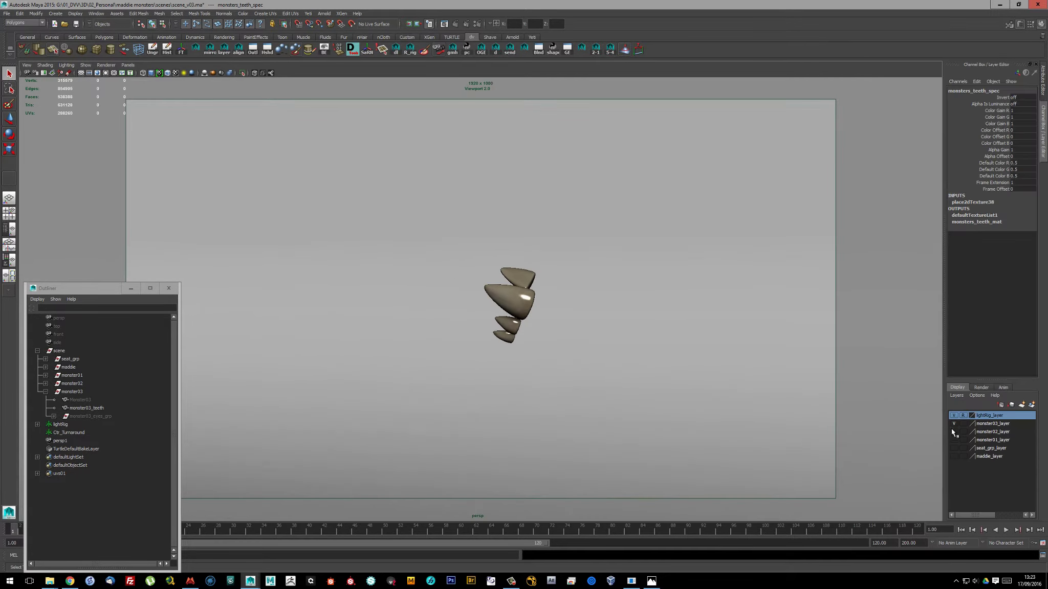
click(953, 431)
click(84, 400)
key(ctrl+h)
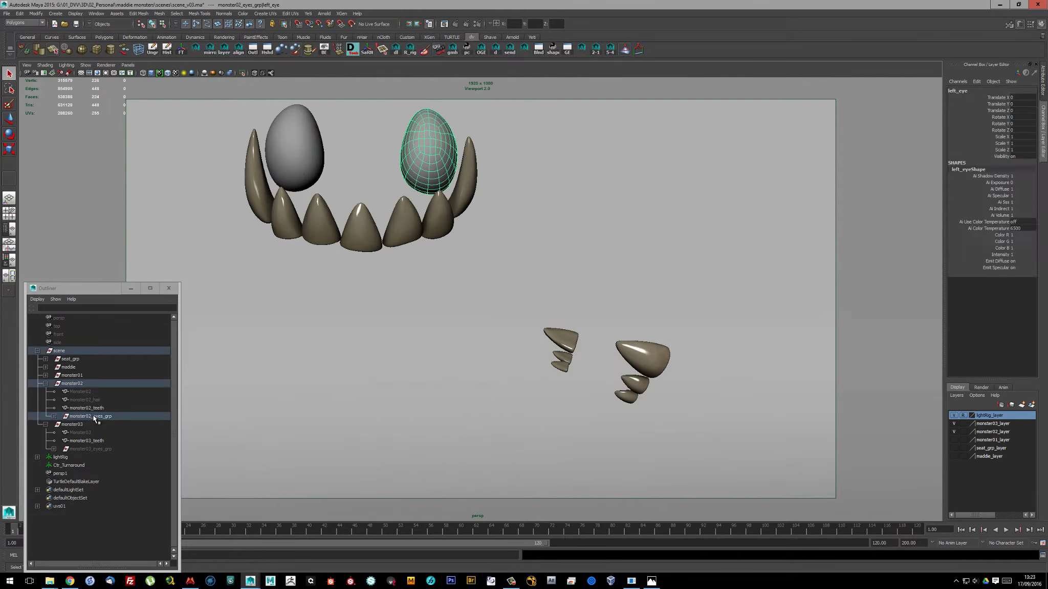
key(ctrl+h)
click(444, 24)
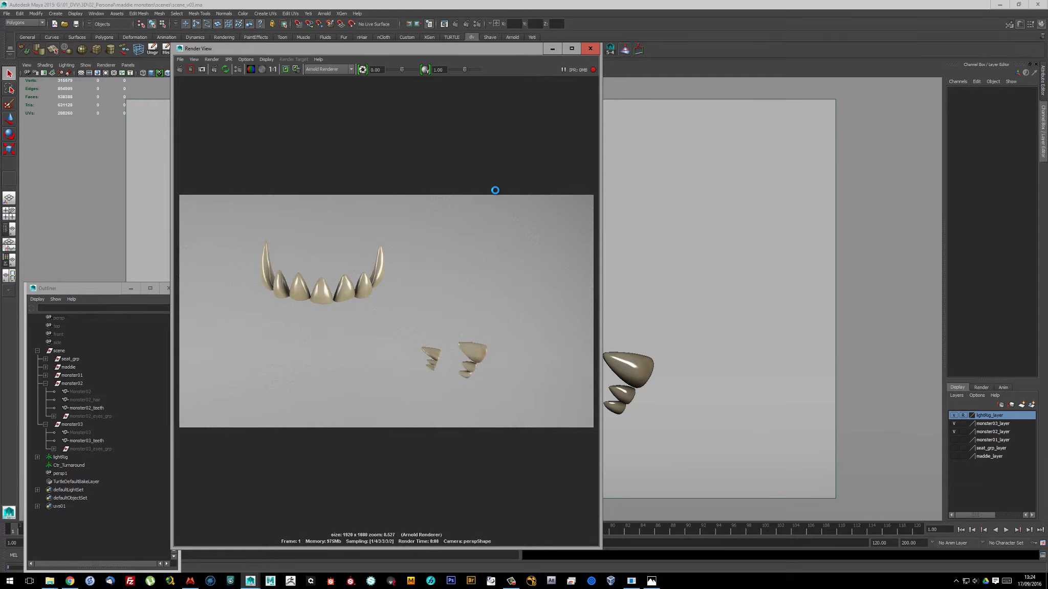
click(476, 24)
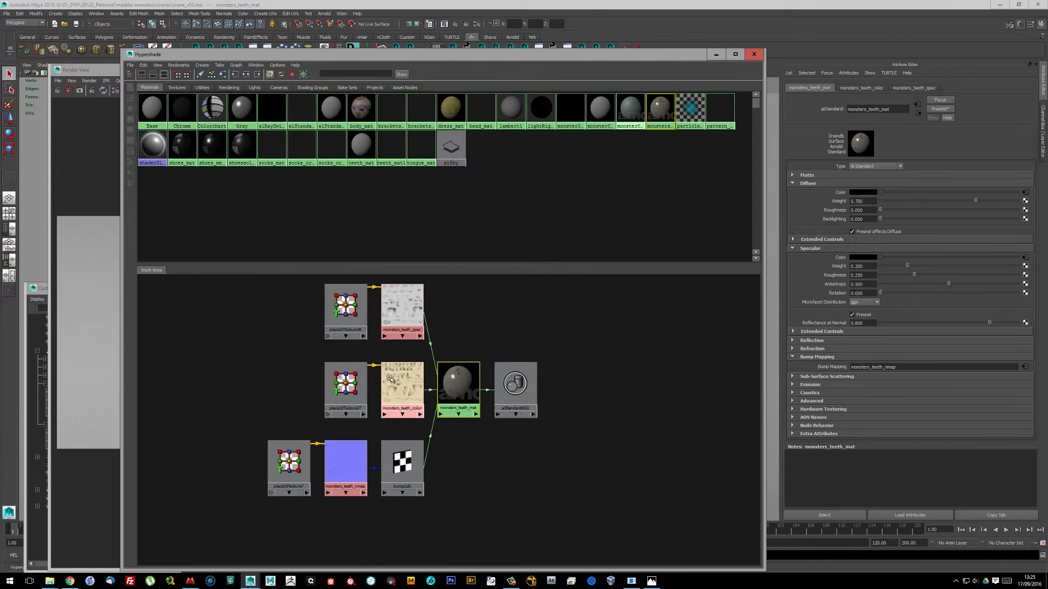
Add bump2d17 from the teeth colour texture, feed bump2d6 outNormal into it, depth 0.05
middle_drag(390, 379, 880, 367)
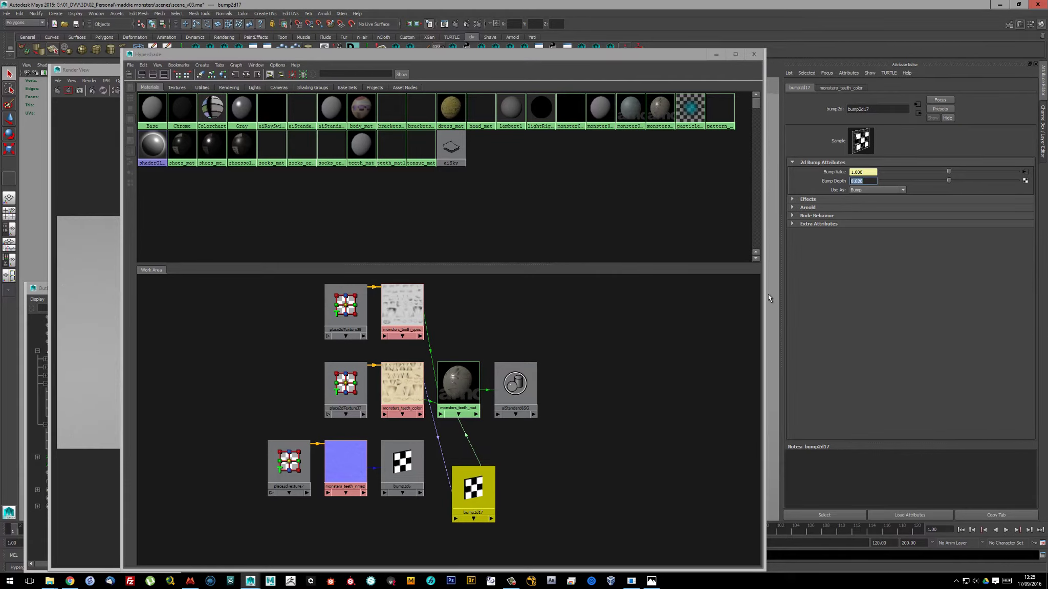
middle_drag(401, 462, 478, 499)
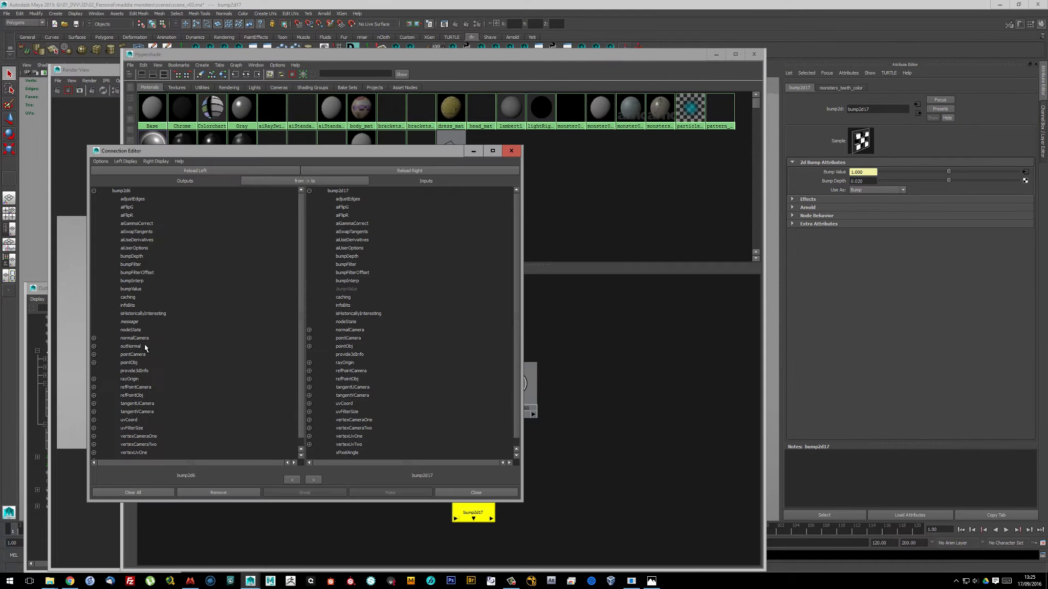
click(132, 346)
click(350, 330)
click(461, 493)
click(102, 91)
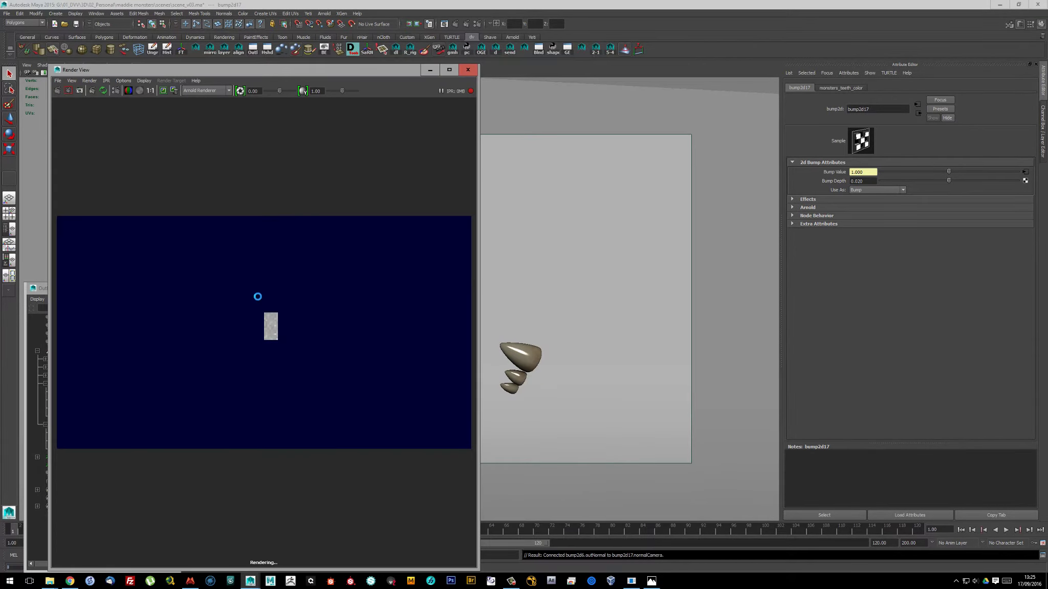
double_click(868, 181)
text(0.05)
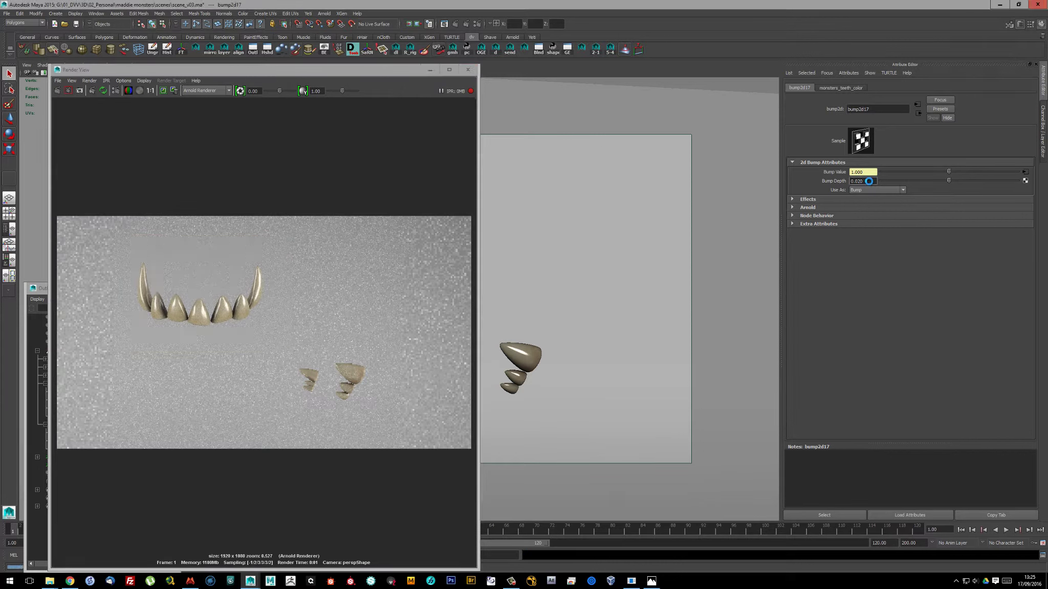
key(Return)
Set the teeth material's specular roughness to 0.2 and specular weight to 0.1
click(917, 114)
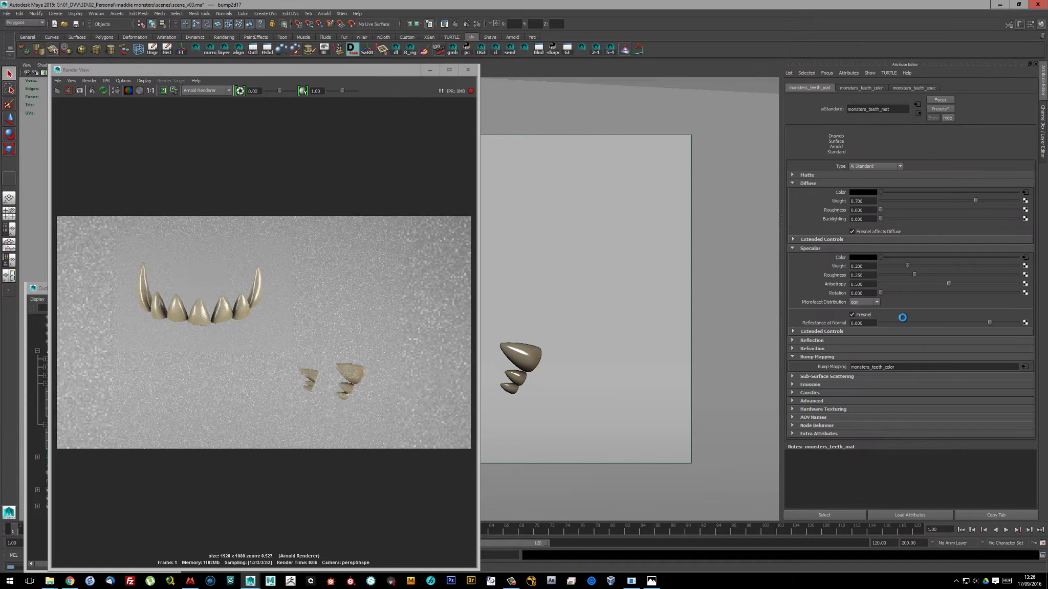
double_click(870, 275)
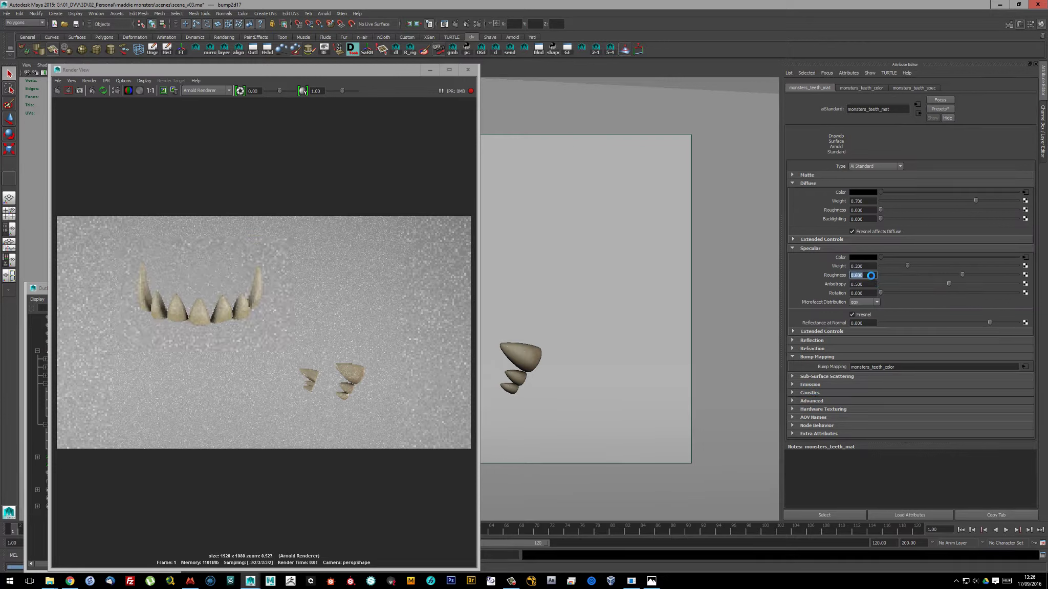
text(0.2)
key(Return)
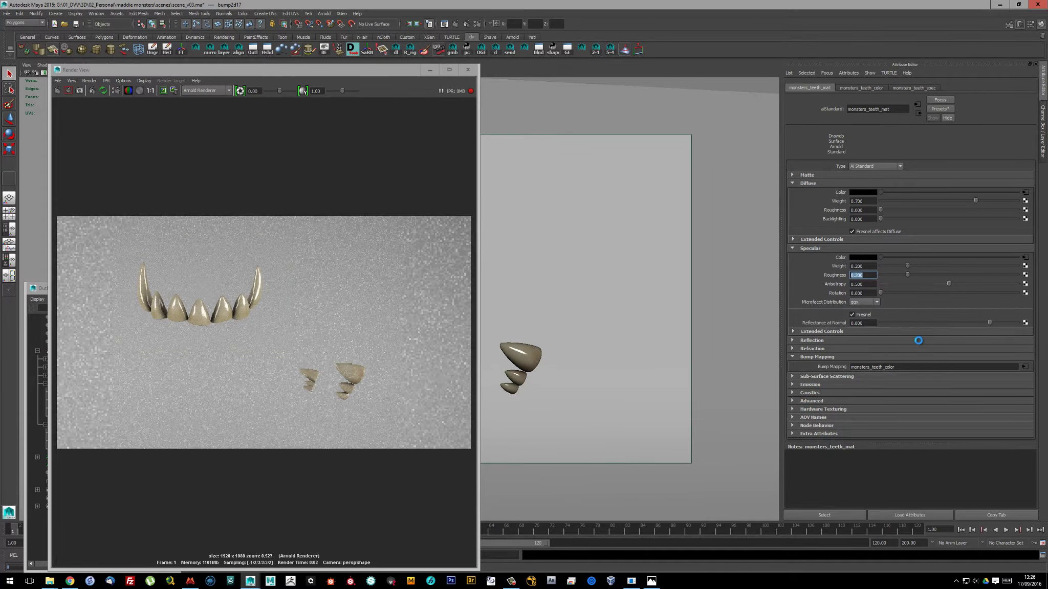
double_click(870, 267)
text(0.1)
key(Return)
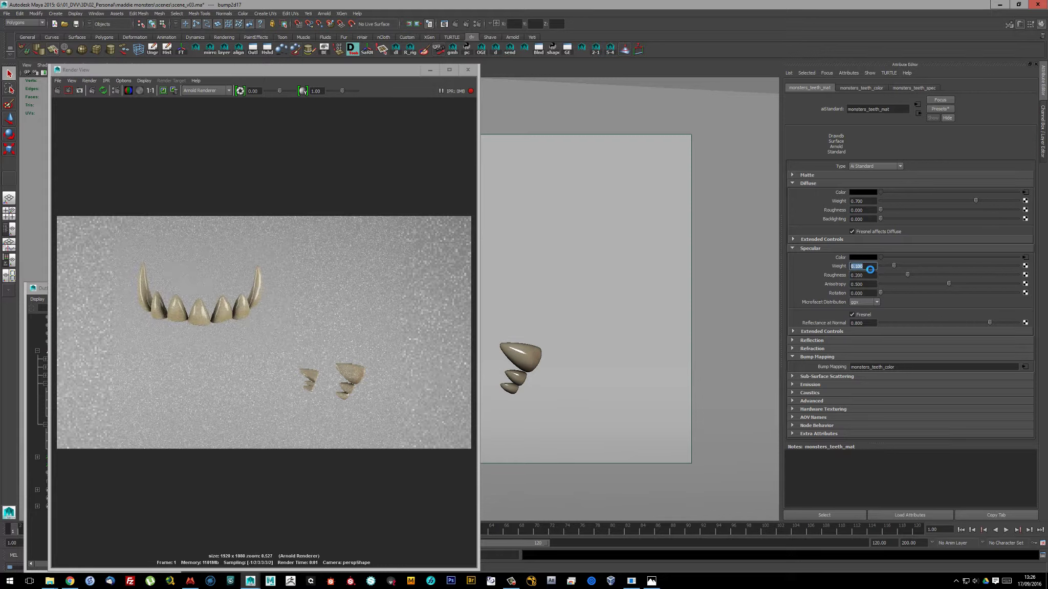
mouse_move(512, 358)
alt+mouse_down()
mouse_move(544, 372)
mouse_move(429, 402)
alt+mouse_up()
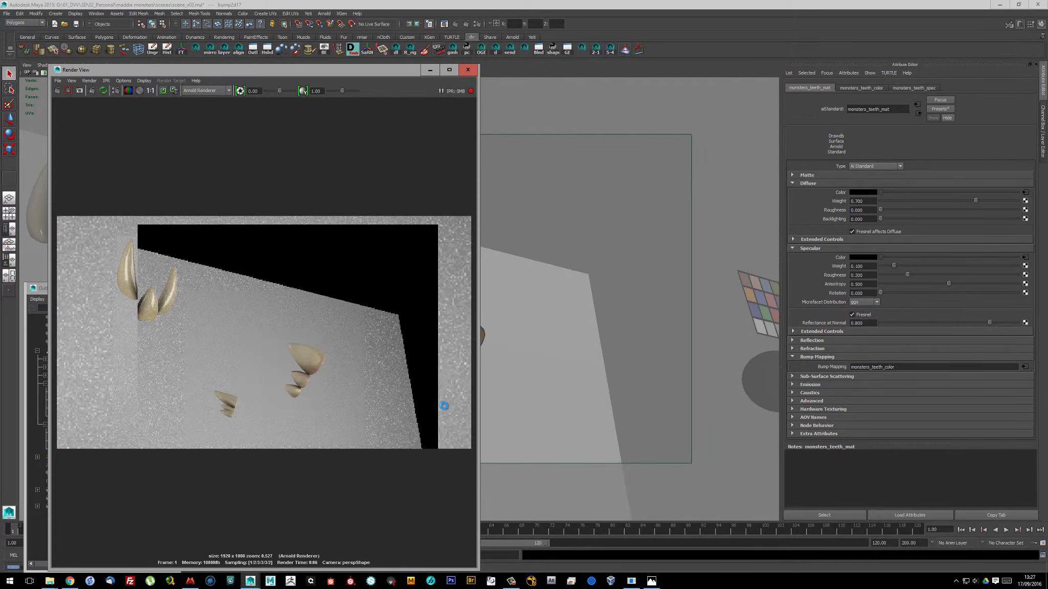
mouse_move(643, 390)
alt+mouse_down()
mouse_move(656, 364)
mouse_move(624, 386)
alt+mouse_up()
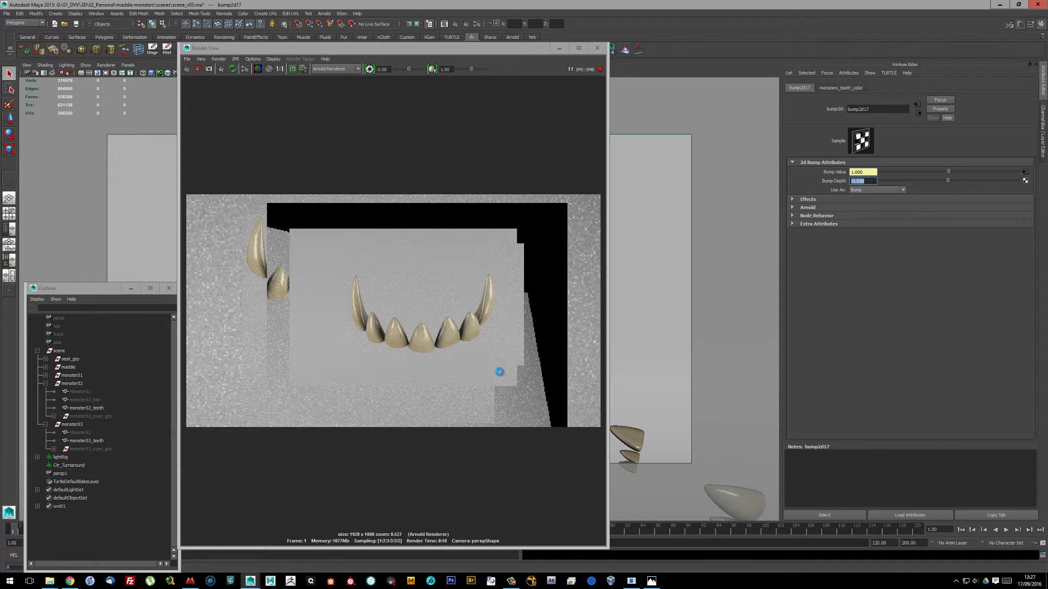
Try a bump depth of -0.080, then revert it to -0.05
text(-0.080)
key(Return)
key(ctrl+z)
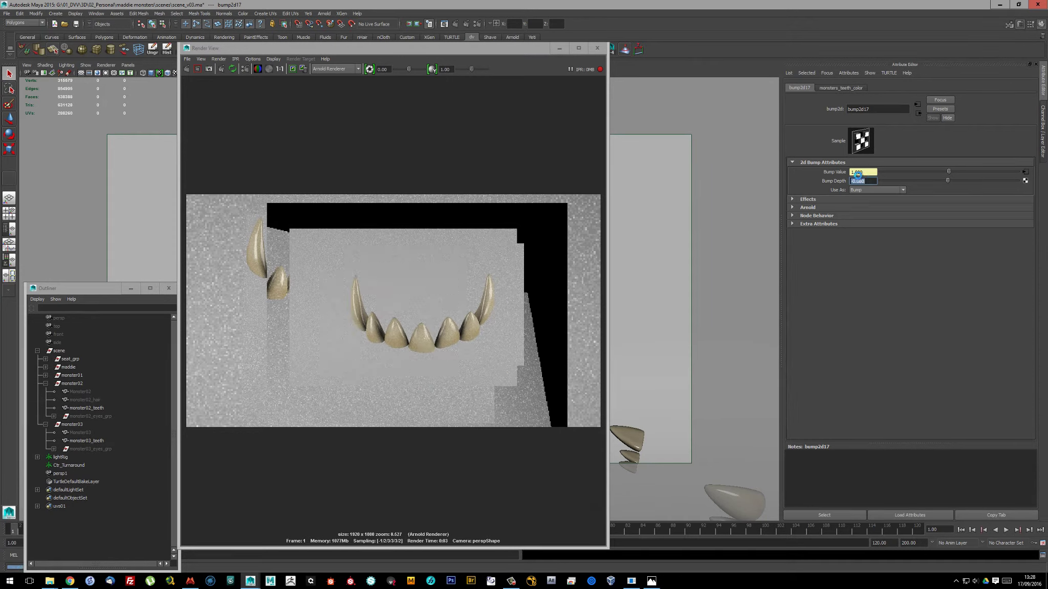
click(597, 47)
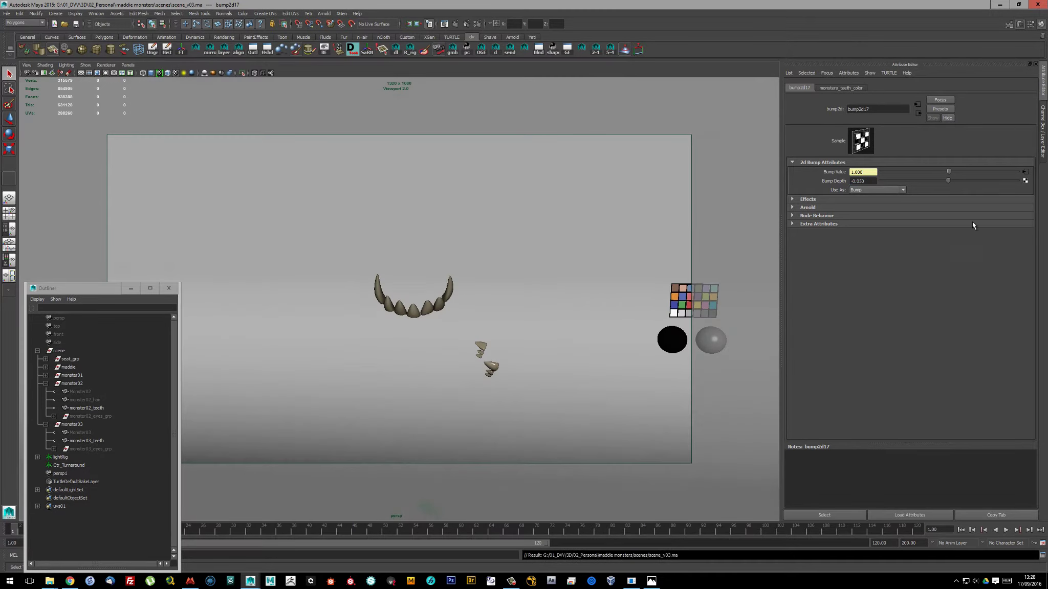
Show monster01 with its hair and hat hidden, and test-render the teeth
key(ctrl+a)
click(954, 440)
click(85, 408)
key(ctrl+h)
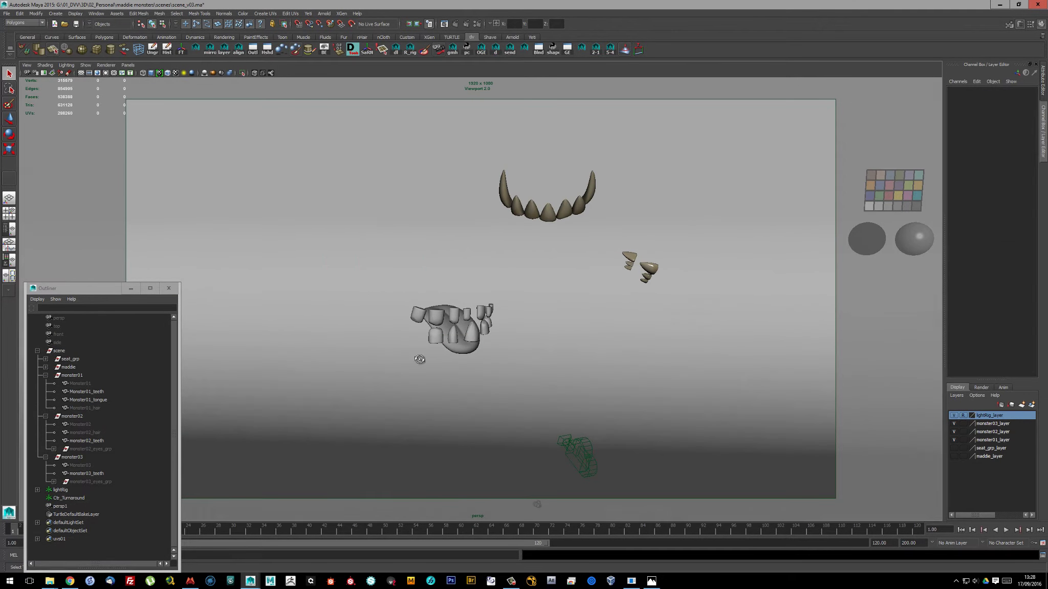
click(86, 441)
alt+drag(670, 273, 501, 221)
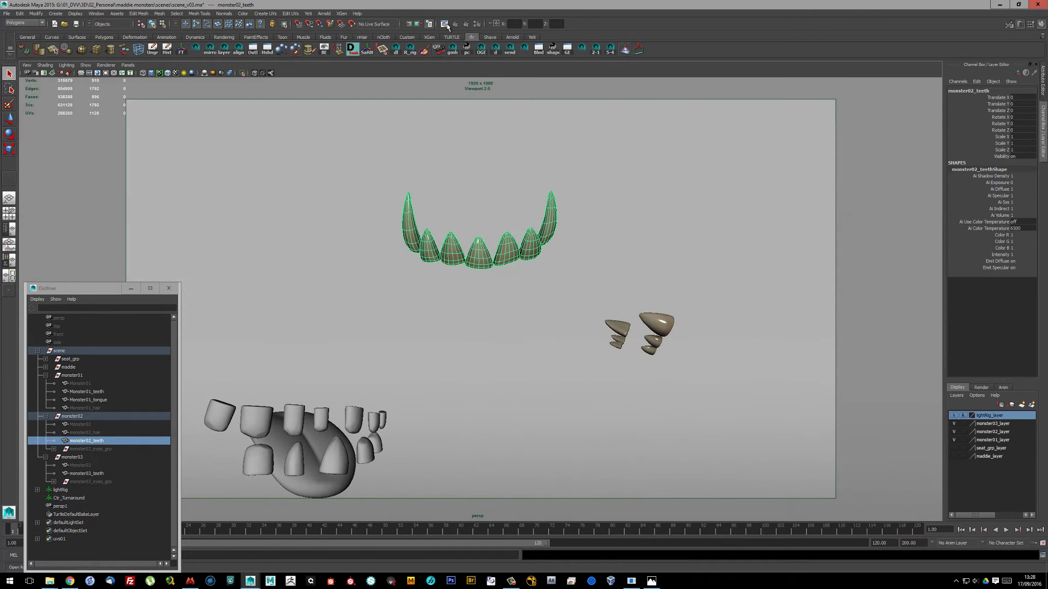
click(444, 24)
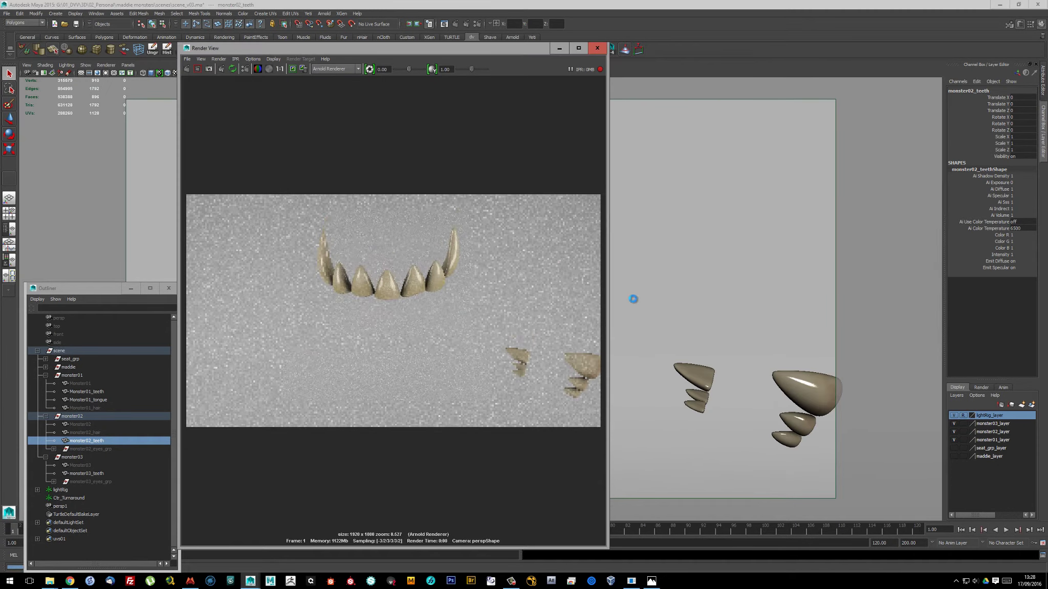
Set monster03_teeth's subsurface scattering weight to 0.3 and diffuse weight to 0.8
click(813, 348)
key(ctrl+a)
text(0.5)
key(Return)
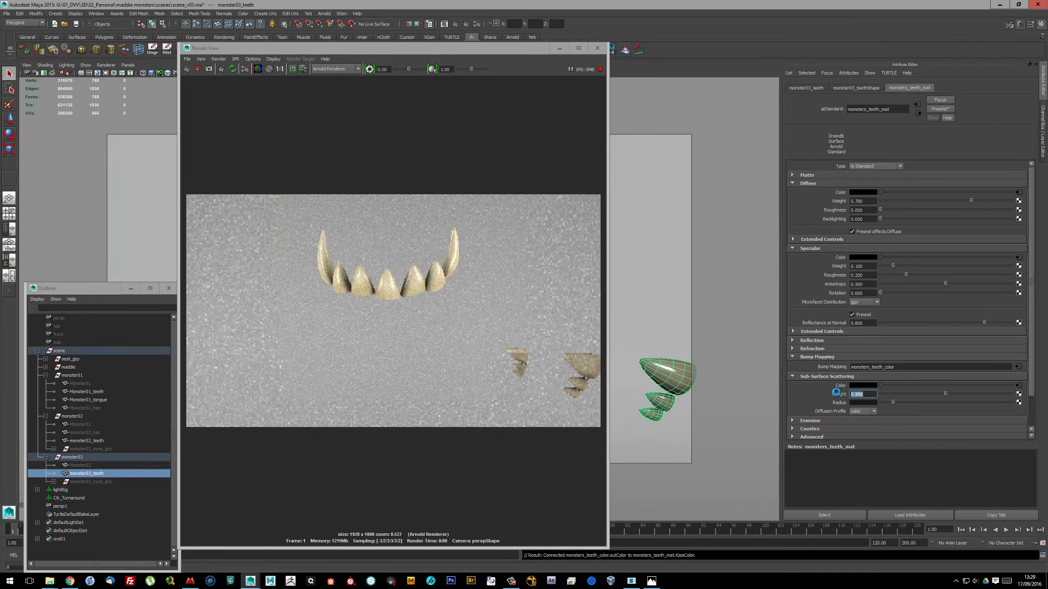
text(0.3)
key(Return)
drag(970, 200, 1036, 199)
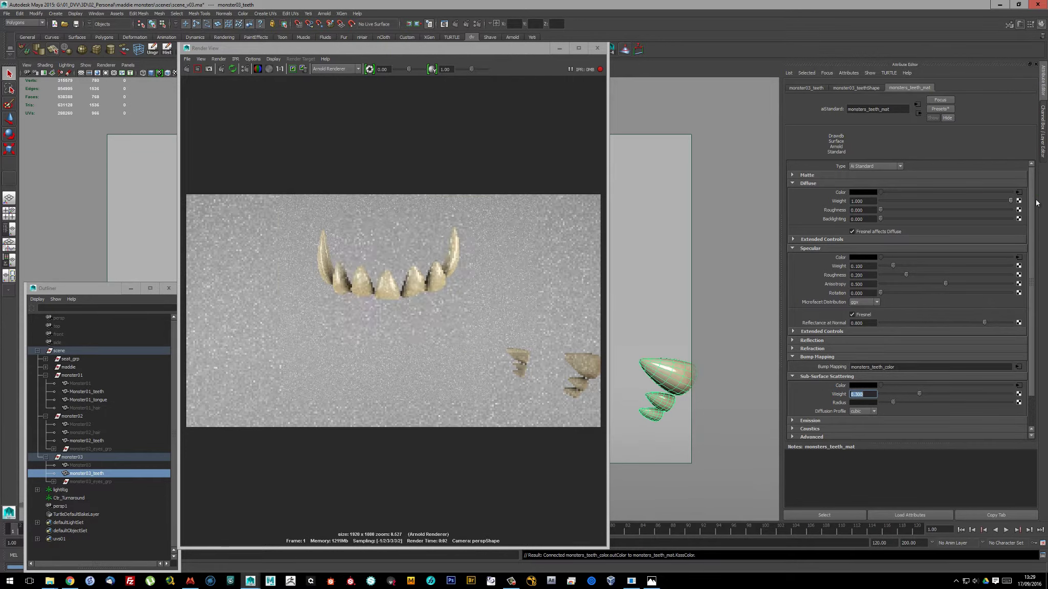
double_click(863, 201)
text(0.8)
key(Return)
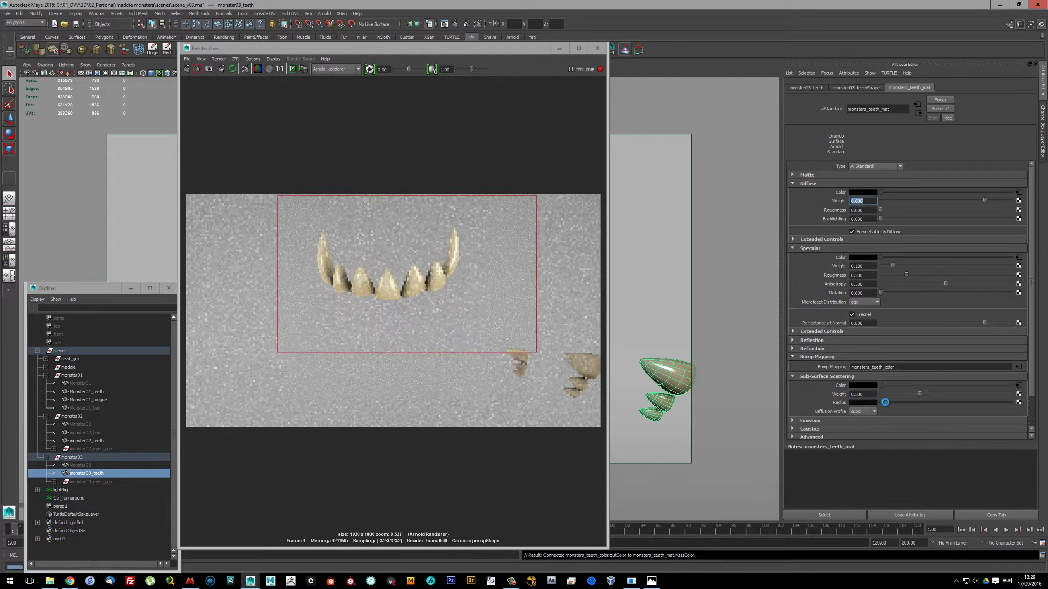
Switch the diffusion profile to empirical and re-run the interactive render
click(865, 412)
click(860, 419)
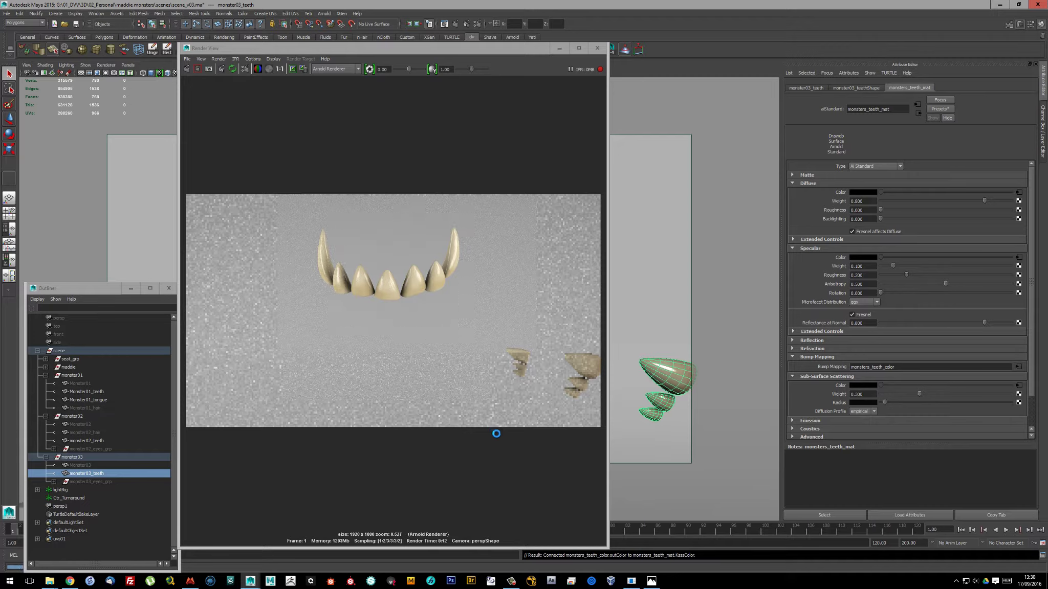
drag(152, 286, 146, 203)
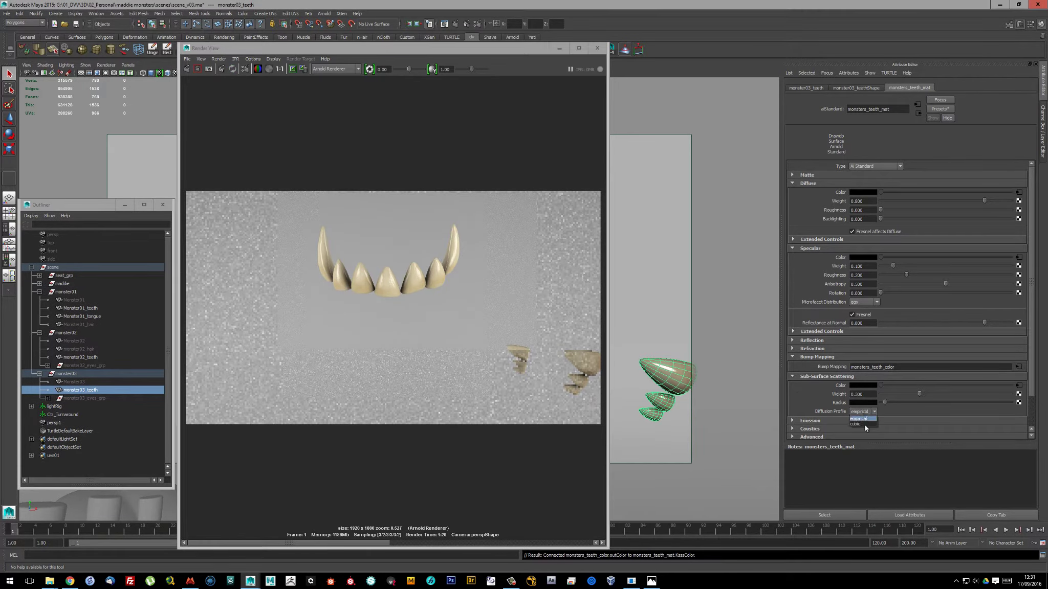
click(221, 69)
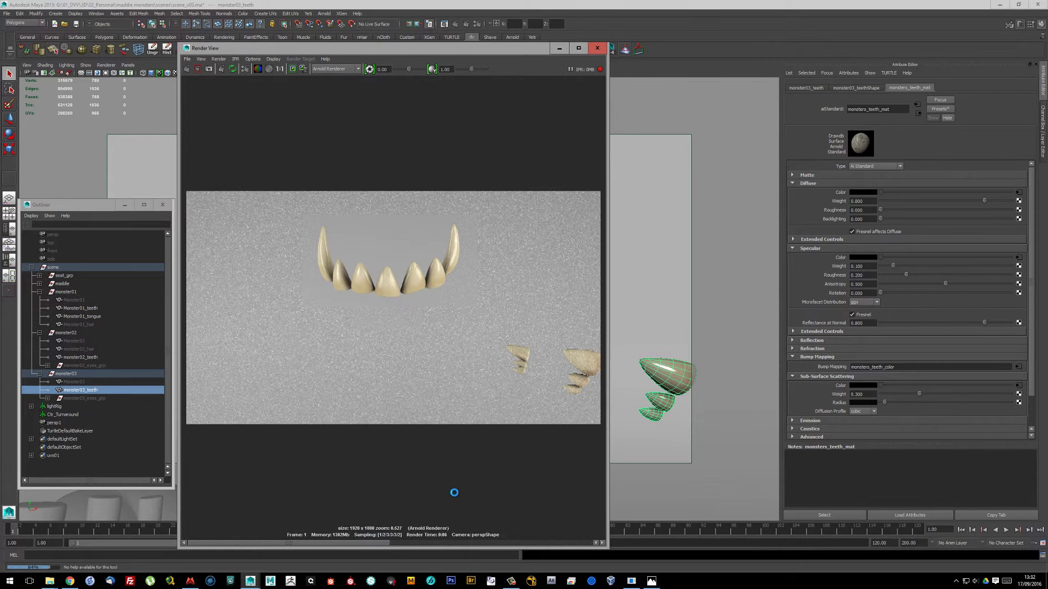
click(597, 47)
Copy the teeth material onto monster01's teeth and load monster01_mouth_spec.png into the spec node
key(ctrl+d)
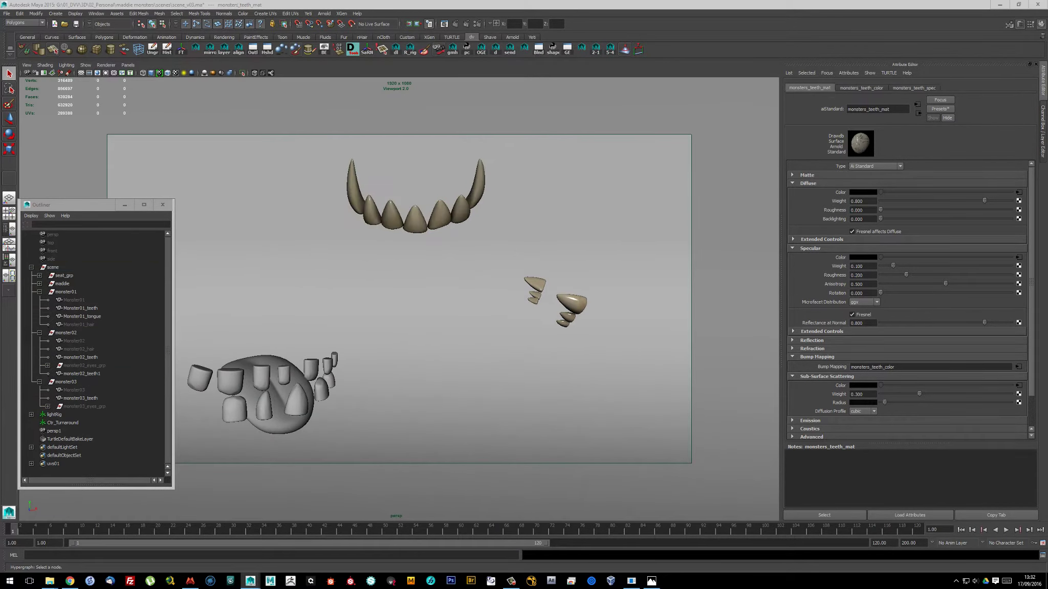
click(274, 363)
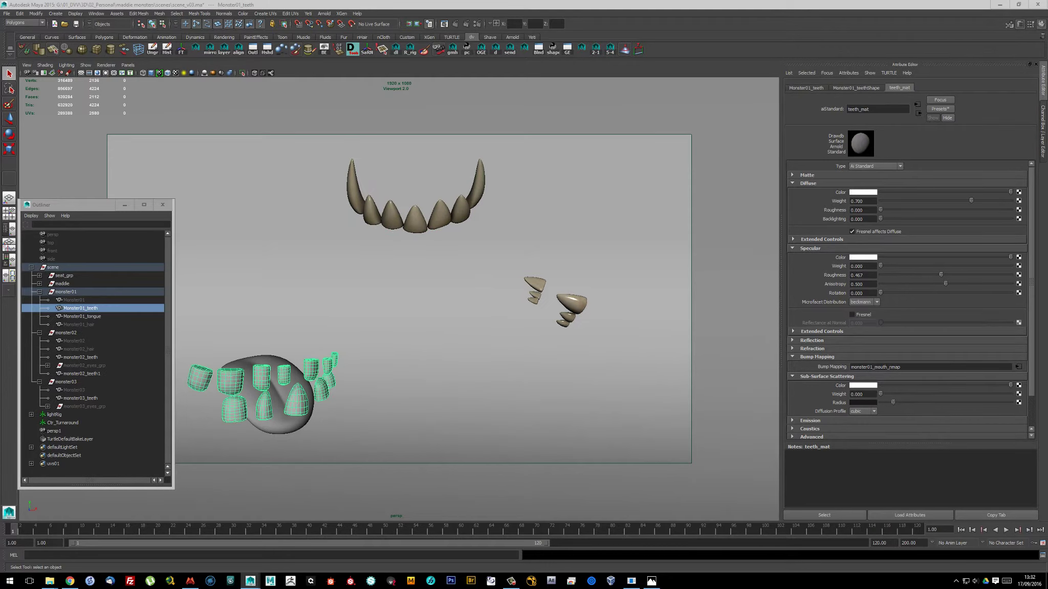
double_click(877, 109)
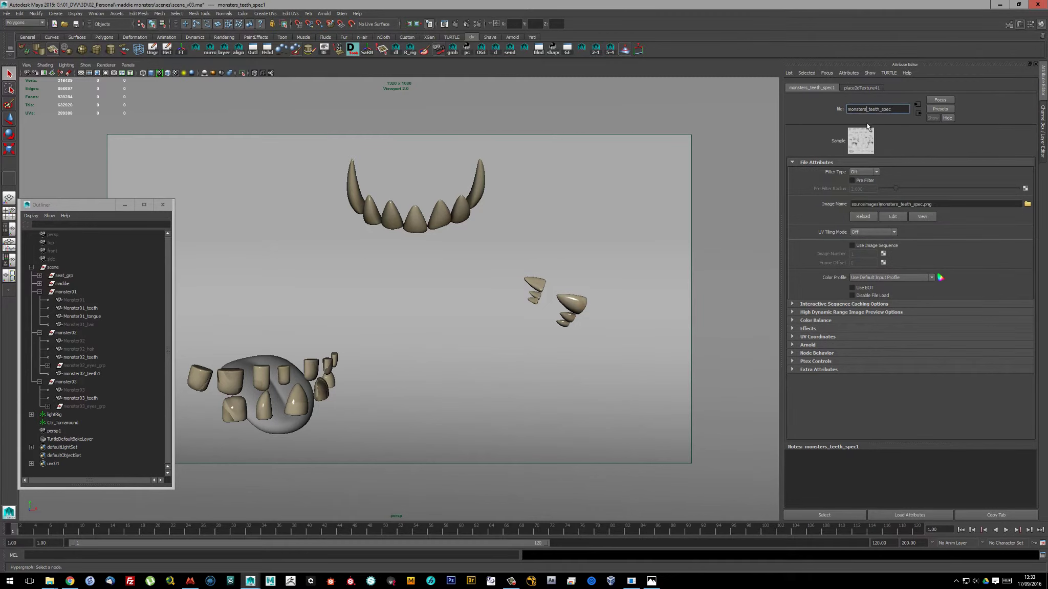
text(monster01_teeth_spec)
key(Return)
click(1027, 204)
click(349, 146)
double_click(349, 147)
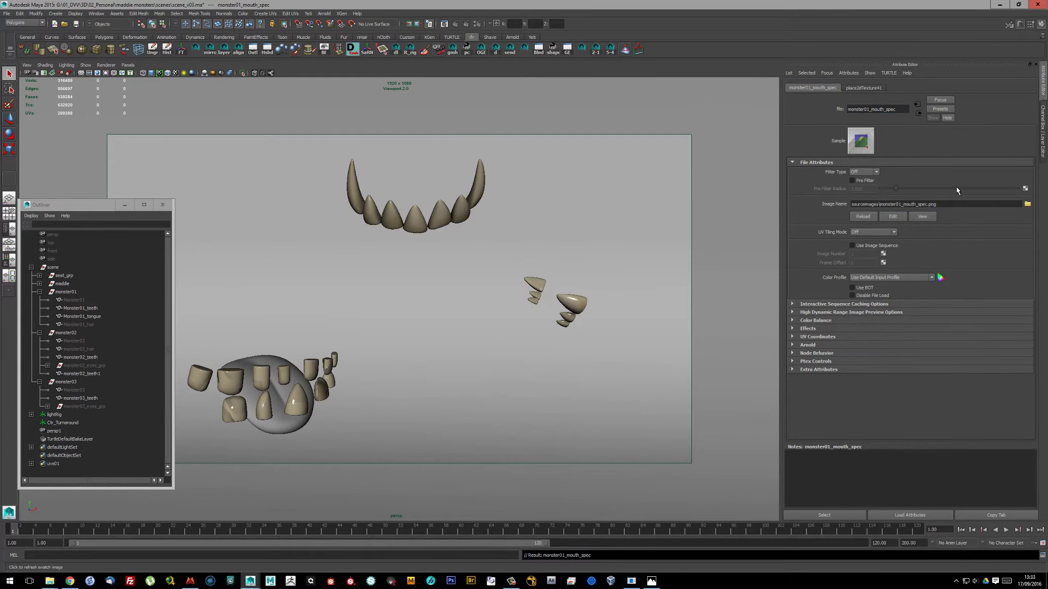
Load monster01_mouth_color.png and monster01_mouth_nmap.png, naming the normal-map node monster01_mouth_nmap
click(1027, 204)
double_click(349, 138)
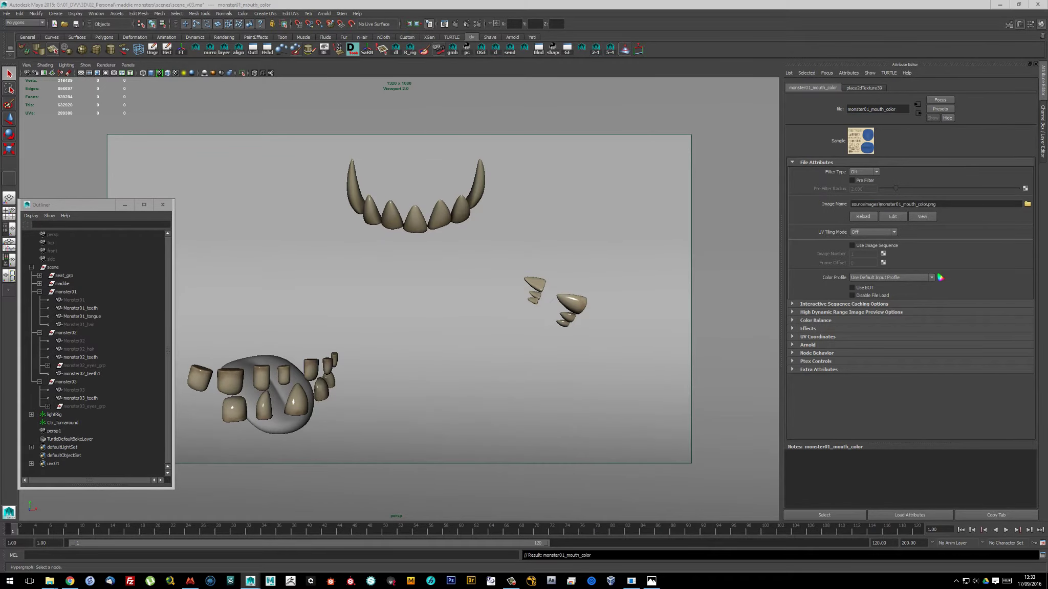
click(1027, 204)
double_click(331, 192)
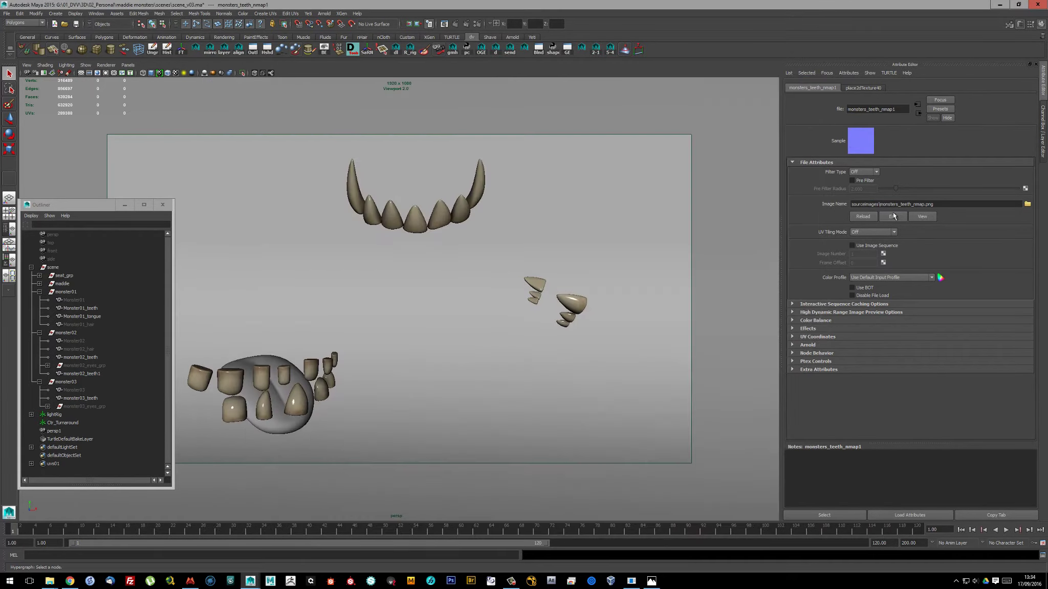
double_click(907, 203)
key(ctrl+c)
double_click(877, 109)
key(ctrl+v)
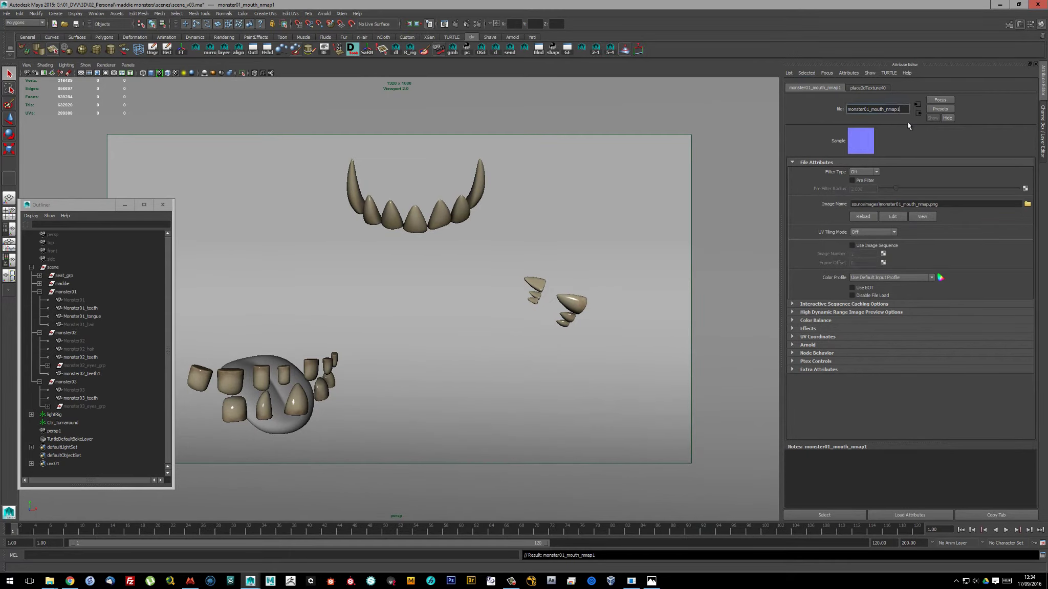
key(Return)
click(82, 316)
Give the tongue a new aiStandard, monster01_tongue_mat, with Fresnel reflectance .85 and GGX specular
key(f)
scroll(460, 315, down, 2)
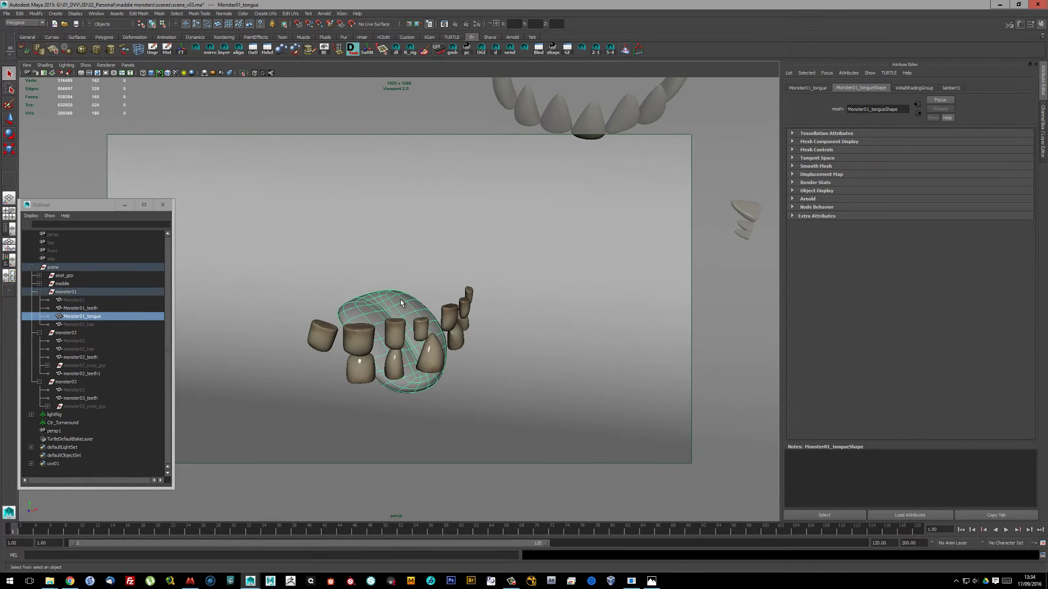
right_drag(400, 299, 460, 529)
double_click(869, 109)
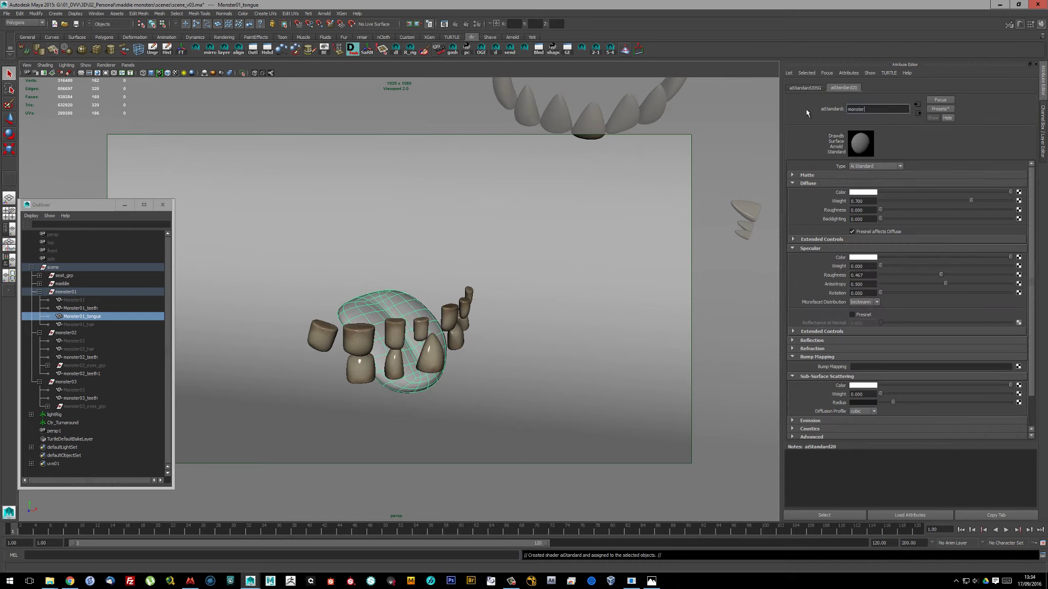
text(monster01_tongue_mat)
key(Return)
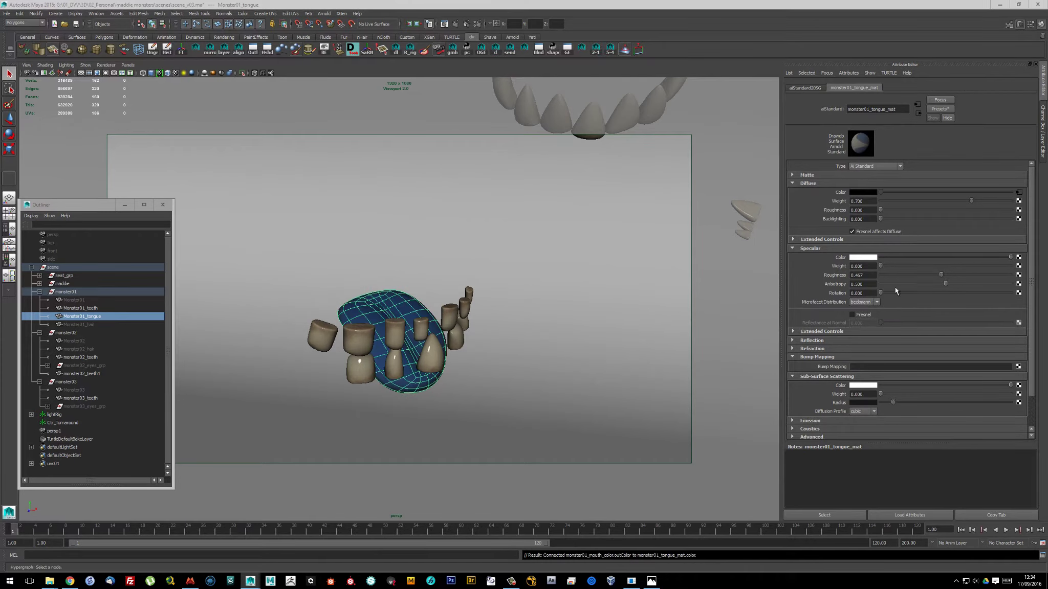
click(851, 315)
click(863, 322)
text(.85)
click(863, 301)
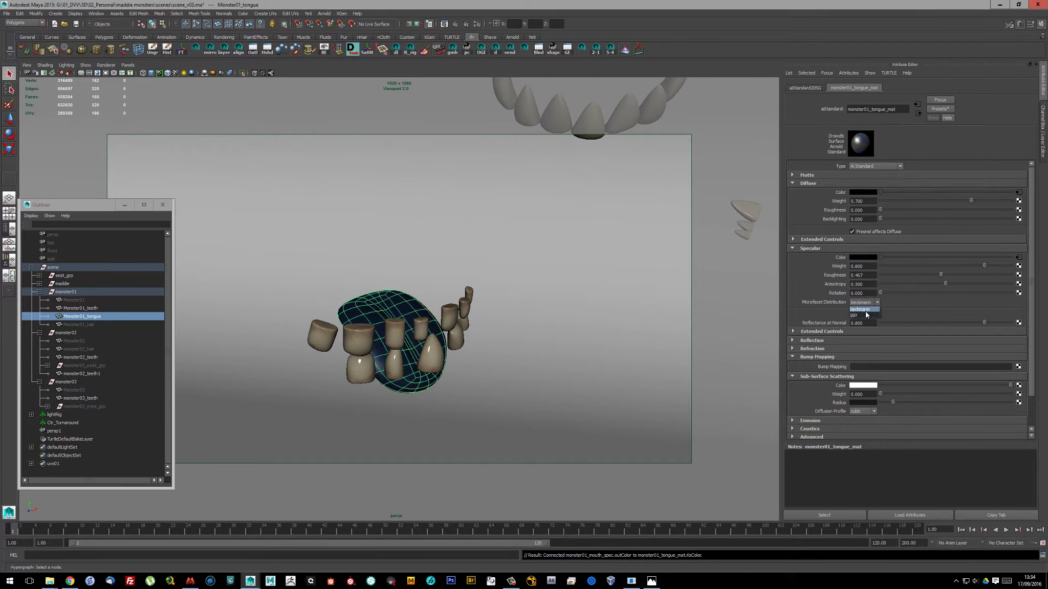
Connect the mouth spec map as the tongue material's bump and set its bump depth
scroll(894, 306, down, 2)
middle_drag(1043, 331, 931, 331)
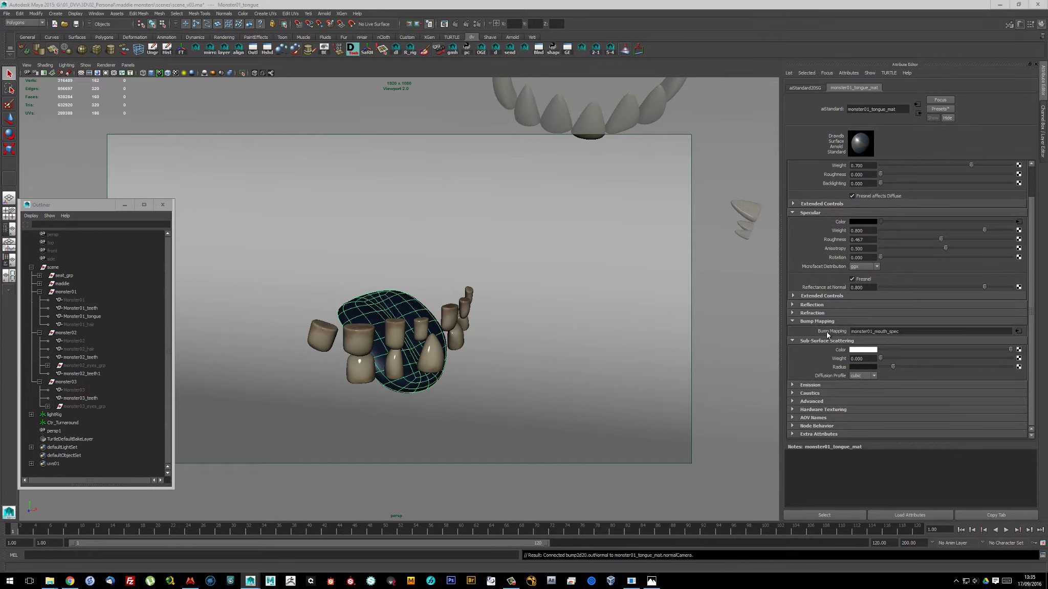
click(862, 181)
text(.)
key(Return)
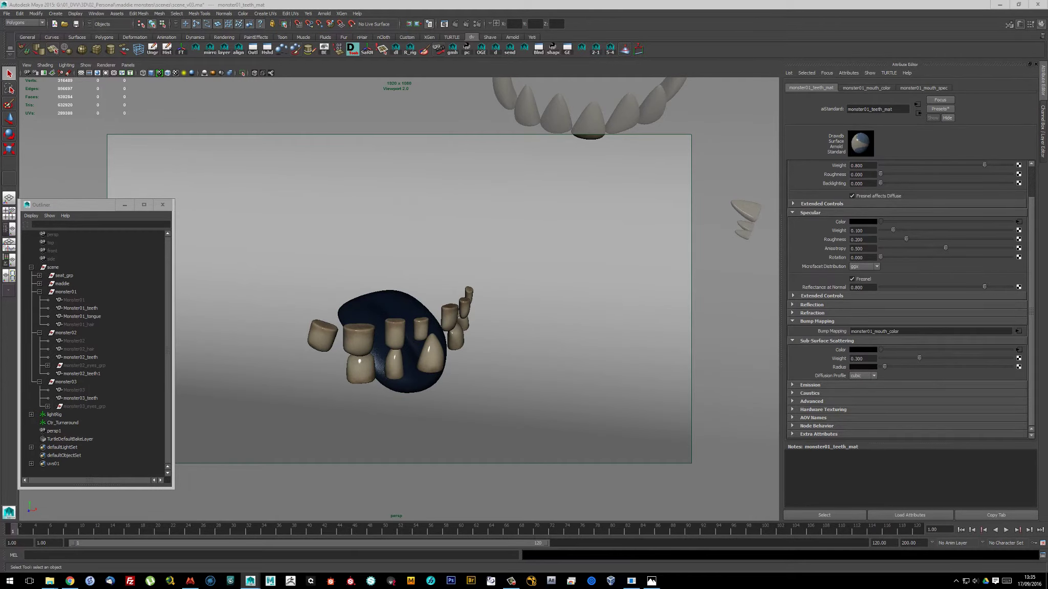
Drive subsurface colour with the mouth colour map, set roughness 0.15, save, and test-render
click(382, 357)
middle_drag(830, 349, 863, 358)
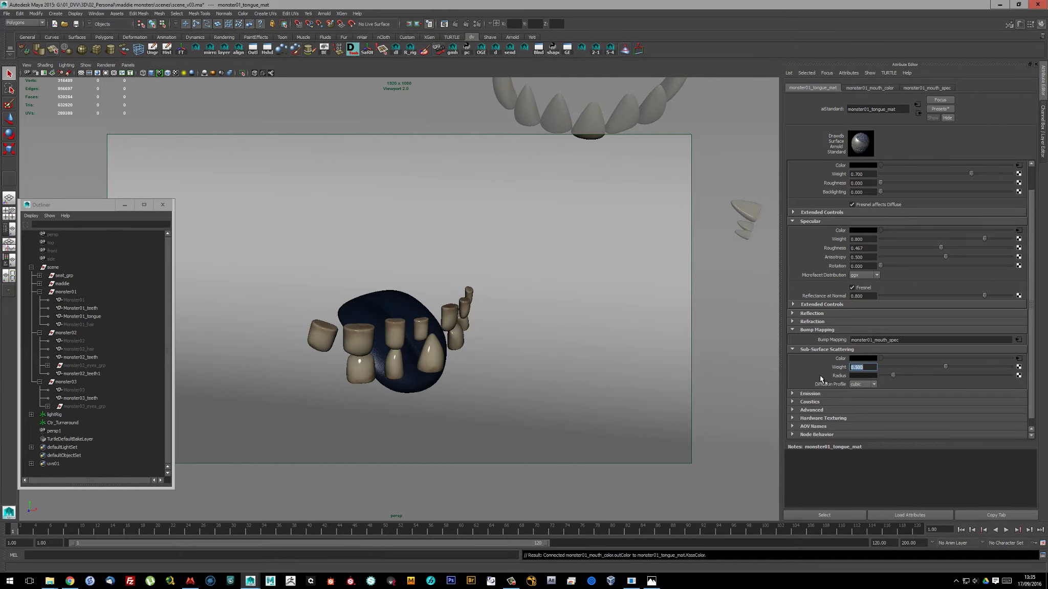
double_click(862, 248)
text(0.15)
key(Return)
key(ctrl+s)
click(444, 23)
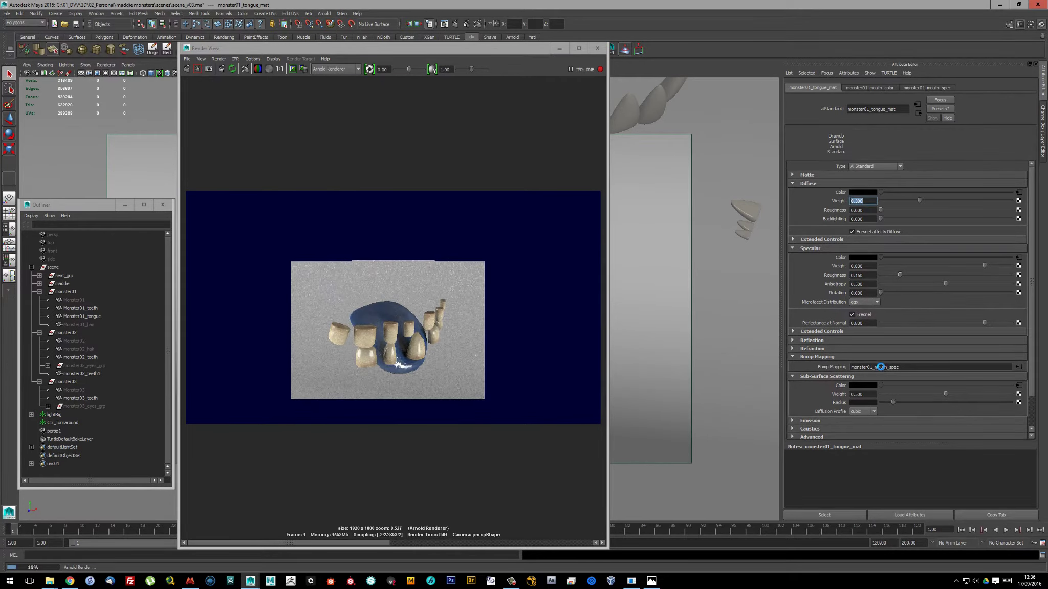
Test tongue specular roughness at 0.3, 0.25 and 0.2, and subsurface weight at 0.8
click(863, 275)
text(0.3)
key(Return)
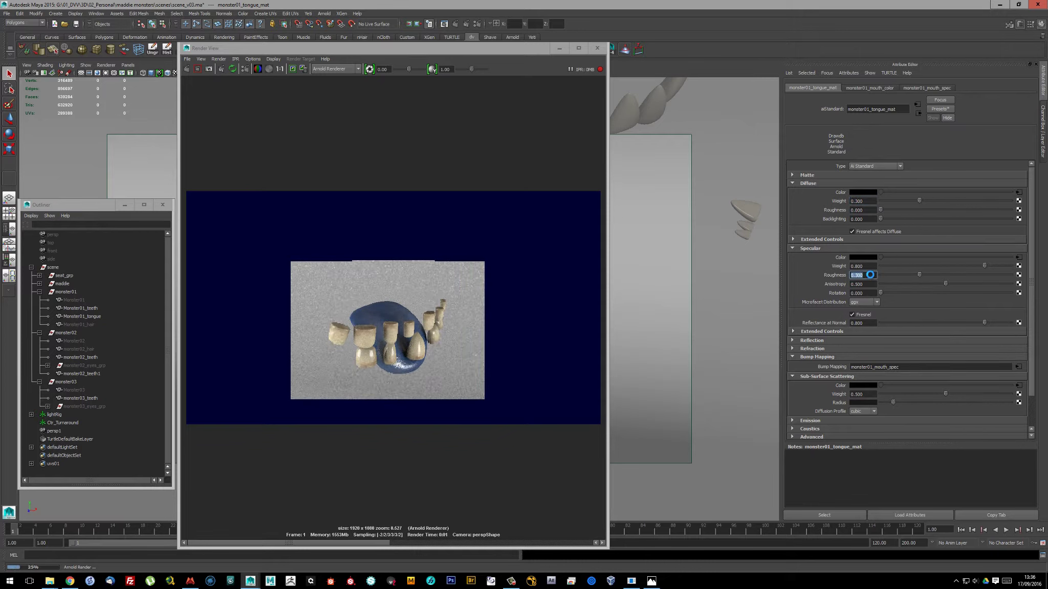
text(0.25)
key(Return)
click(863, 394)
text(0.8)
key(Return)
click(863, 275)
text(0.2)
key(Return)
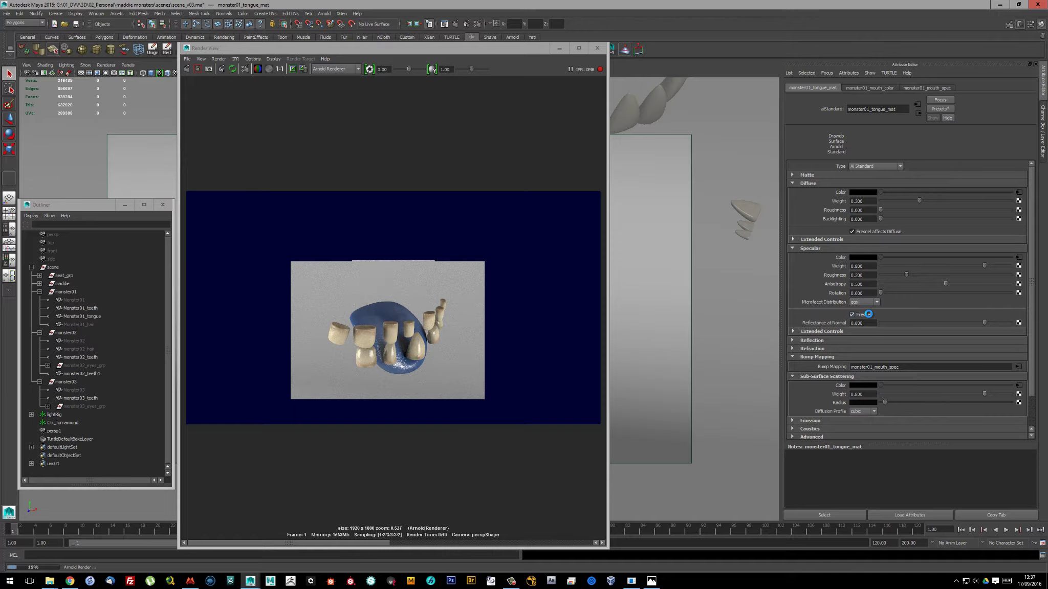
View the render at 1:1, inspect the bump node, and re-render a region around the teeth
click(279, 68)
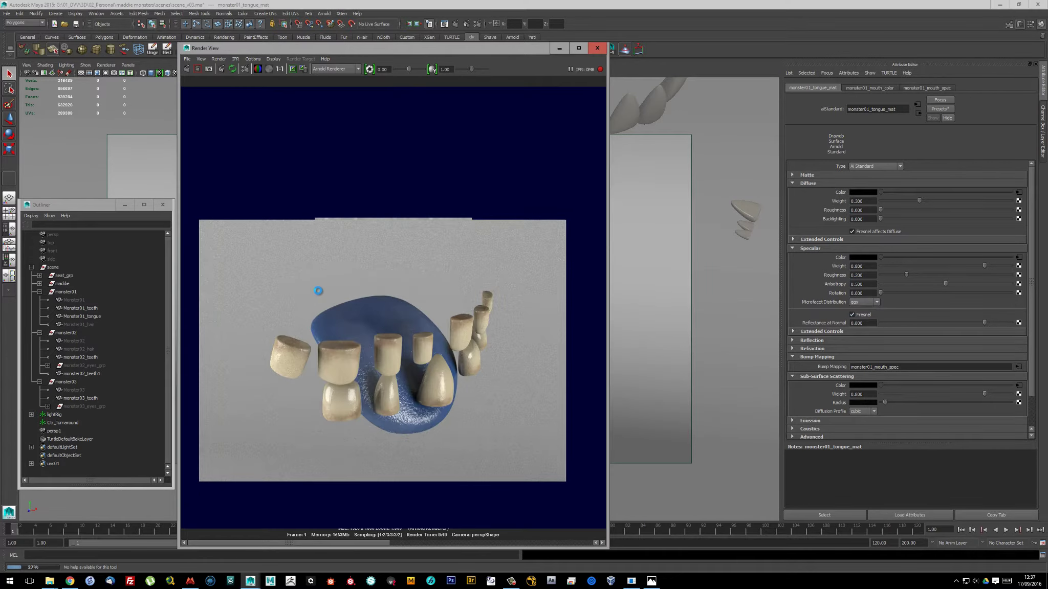
right_click(837, 367)
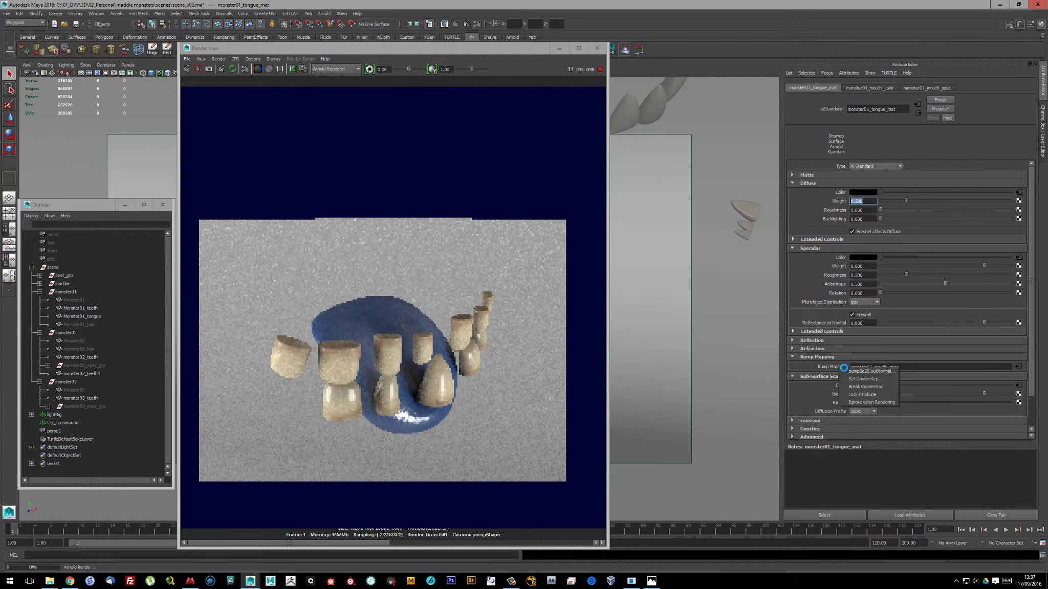
click(860, 376)
drag(292, 263, 472, 451)
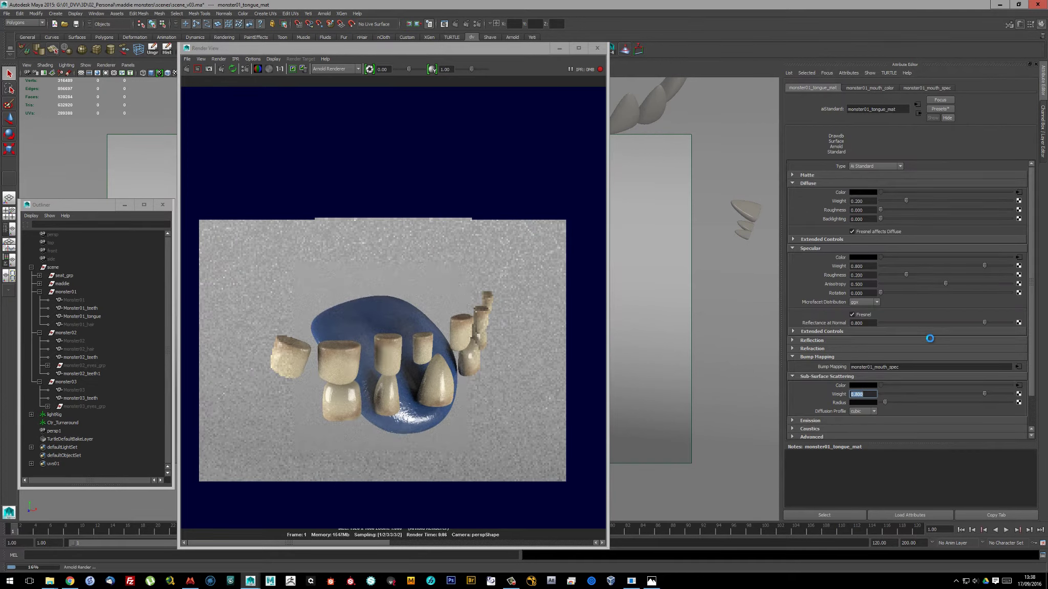
Settle on SSS weight 0.6, reflectance at normal 0.5 and roughness 0.15, then close the render window
text(0.6)
key(Return)
click(814, 377)
ctrl+drag(867, 323, 813, 331)
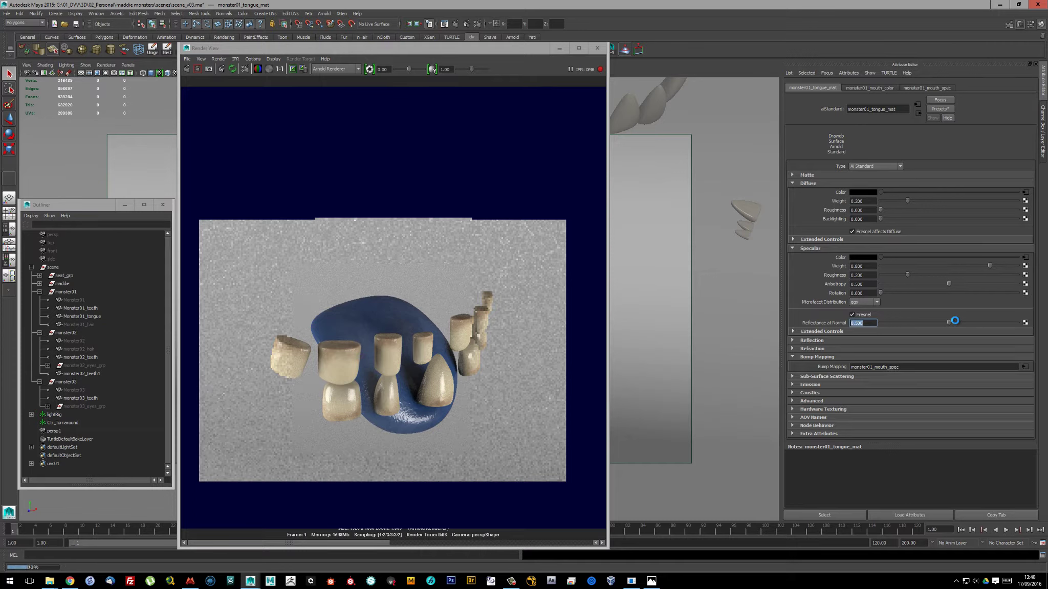
double_click(863, 275)
text(0.15)
key(Return)
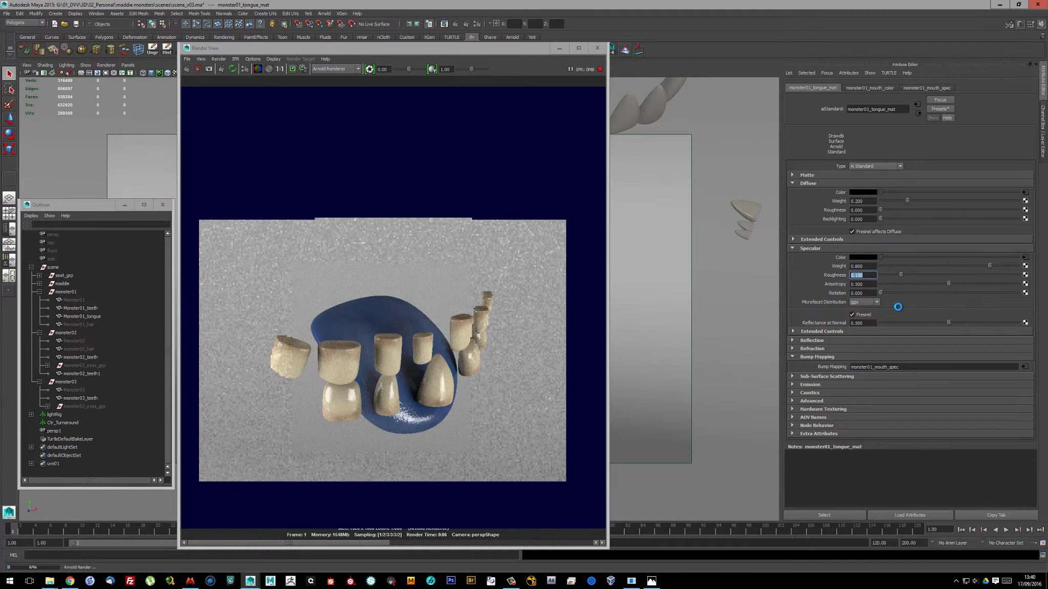
click(597, 47)
Save, reveal hidden objects, and make an ungrouped, isolated duplicate of monster03's left eye
key(ctrl+s)
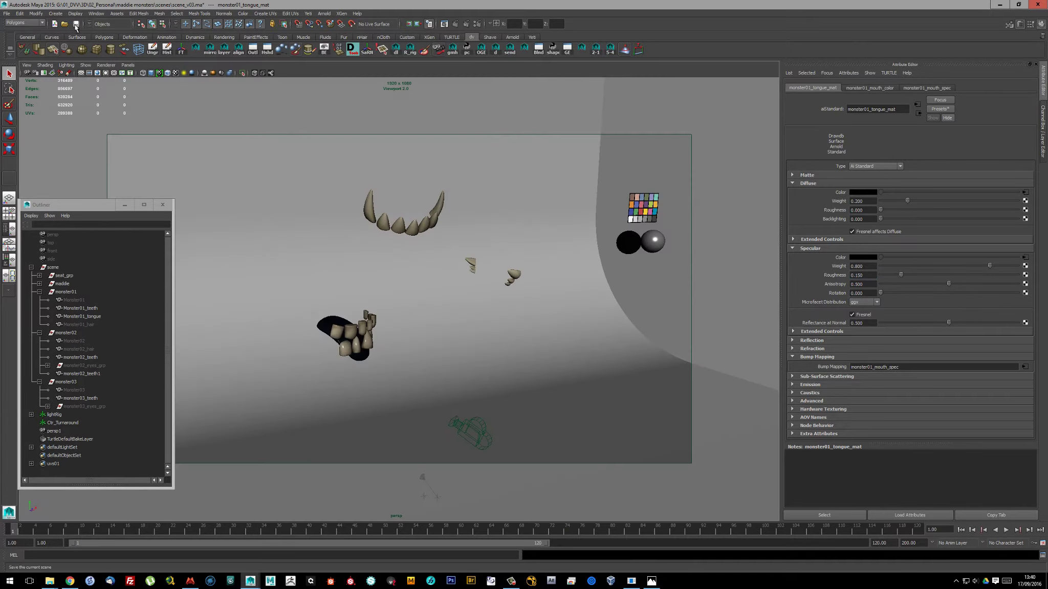
alt+drag(631, 285, 622, 302)
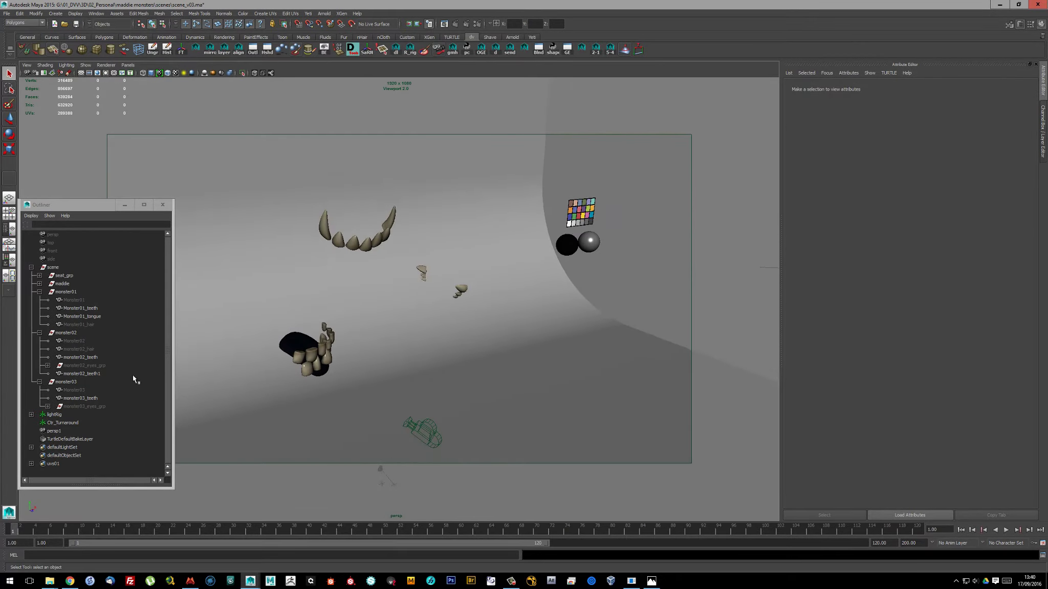
click(84, 406)
key(shift+h)
click(445, 270)
key(f)
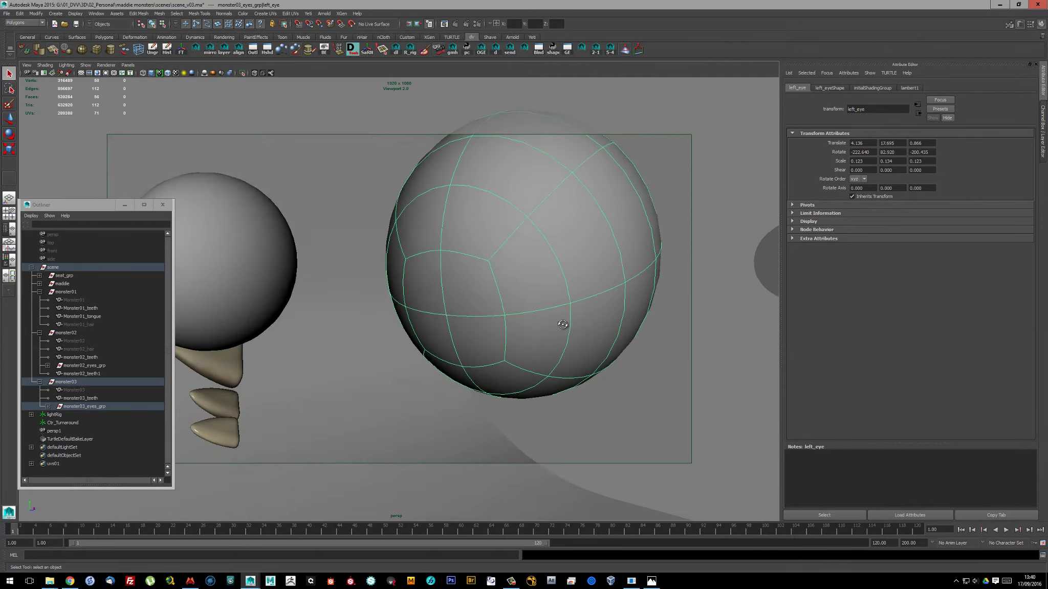
key(ctrl+d)
key(shift+p)
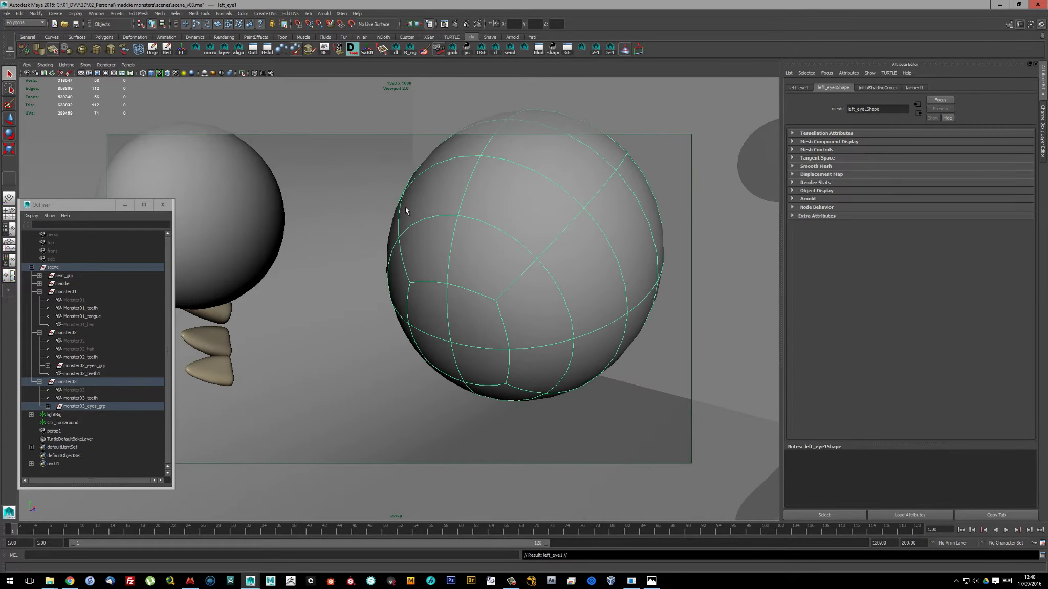
key(ctrl+1)
Select the front faces of the copied eye and extrude them inward into a recess
key(w)
alt+drag(514, 332, 528, 362)
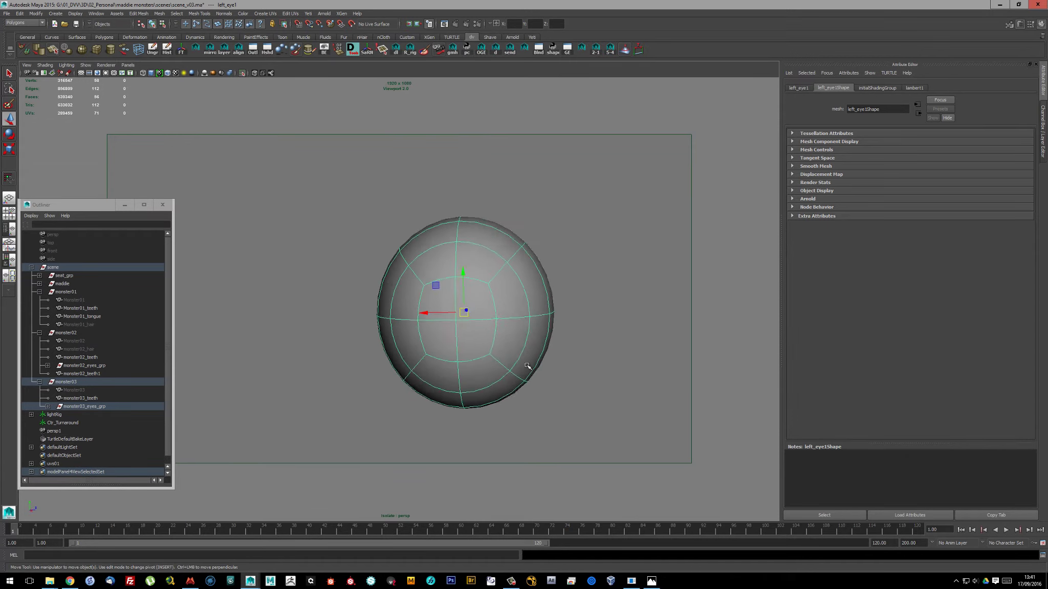
right_click(514, 372)
click(514, 390)
mouse_move(450, 297)
mouse_down()
mouse_move(516, 374)
mouse_move(484, 332)
mouse_move(532, 307)
mouse_move(491, 338)
mouse_move(547, 357)
mouse_move(491, 368)
mouse_move(512, 286)
mouse_move(508, 306)
mouse_up()
shift+right_click(503, 368)
click(504, 463)
Add supporting edge loops around the iris recess and check them with smooth preview
click(532, 327)
click(537, 340)
scroll(529, 260, up, 5)
key(1)
mouse_move(558, 348)
alt+mouse_down()
mouse_move(480, 320)
mouse_move(389, 363)
alt+mouse_up()
click(544, 347)
key(3)
key(1)
alt+drag(408, 399, 440, 381)
alt+middle_drag(440, 381, 472, 365)
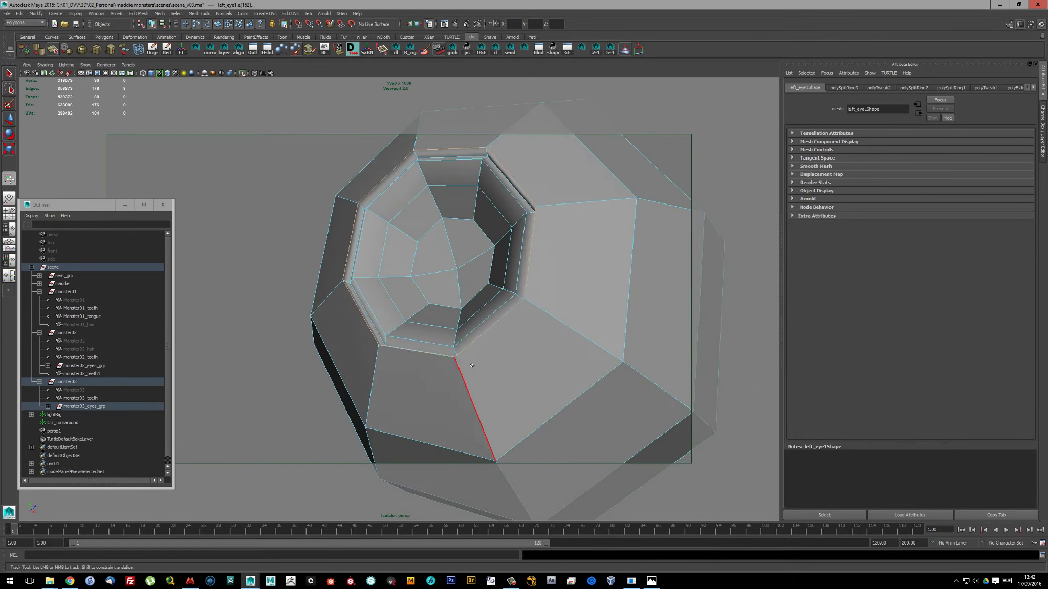
mouse_move(474, 441)
alt+mouse_down()
mouse_move(460, 204)
mouse_move(486, 337)
mouse_move(460, 286)
alt+mouse_up()
click(487, 353)
key(3)
alt+right_drag(461, 287, 419, 256)
double_click(82, 430)
Name the copy left_iris, then isolate the original left eye and extrude its faces
text(left_iri)
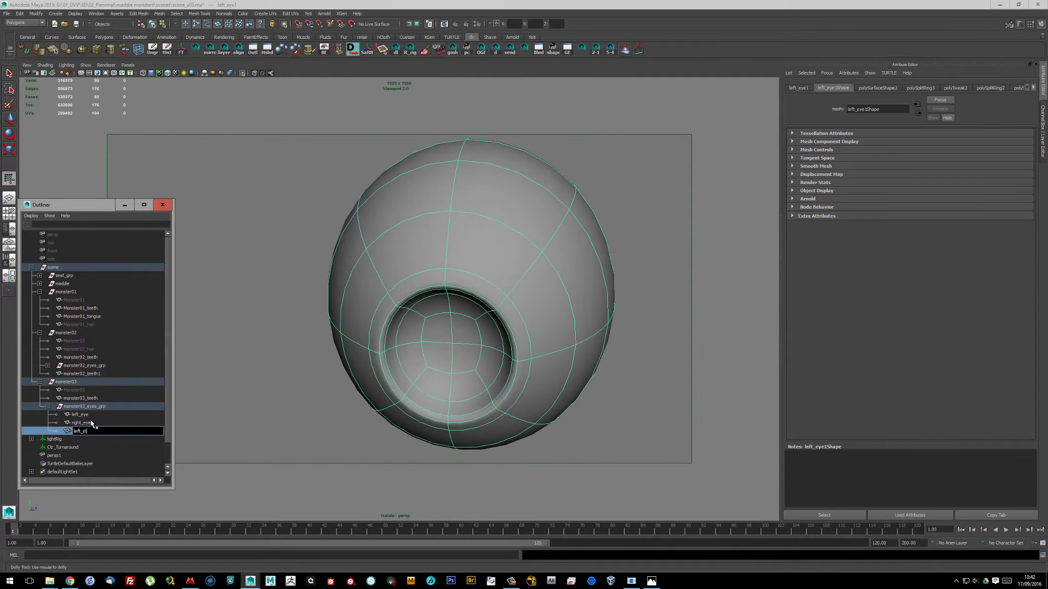
text(s)
key(Return)
alt+drag(235, 128, 505, 251)
click(241, 74)
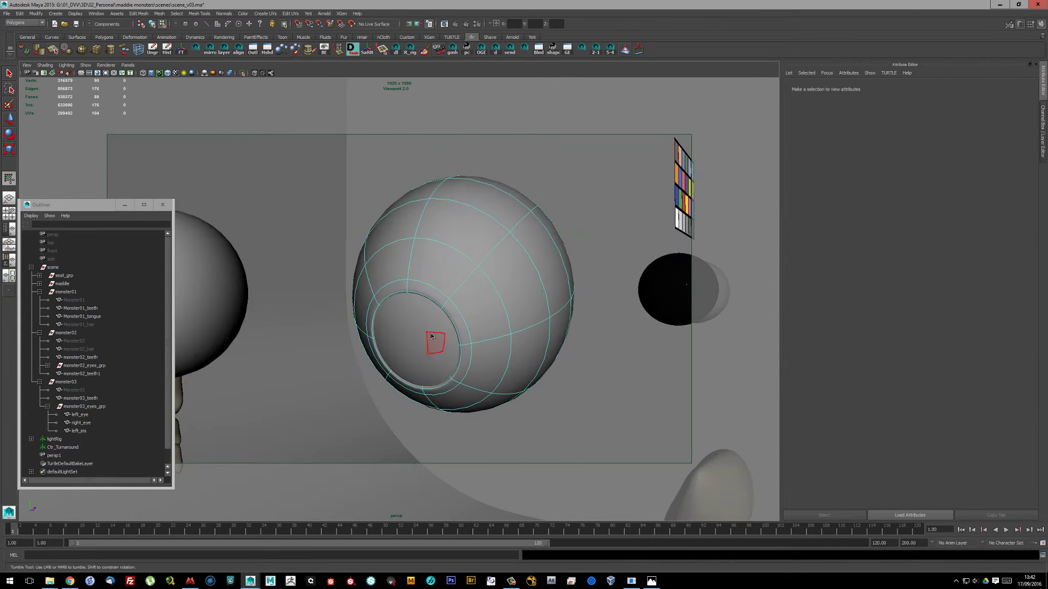
click(80, 414)
key(ctrl+1)
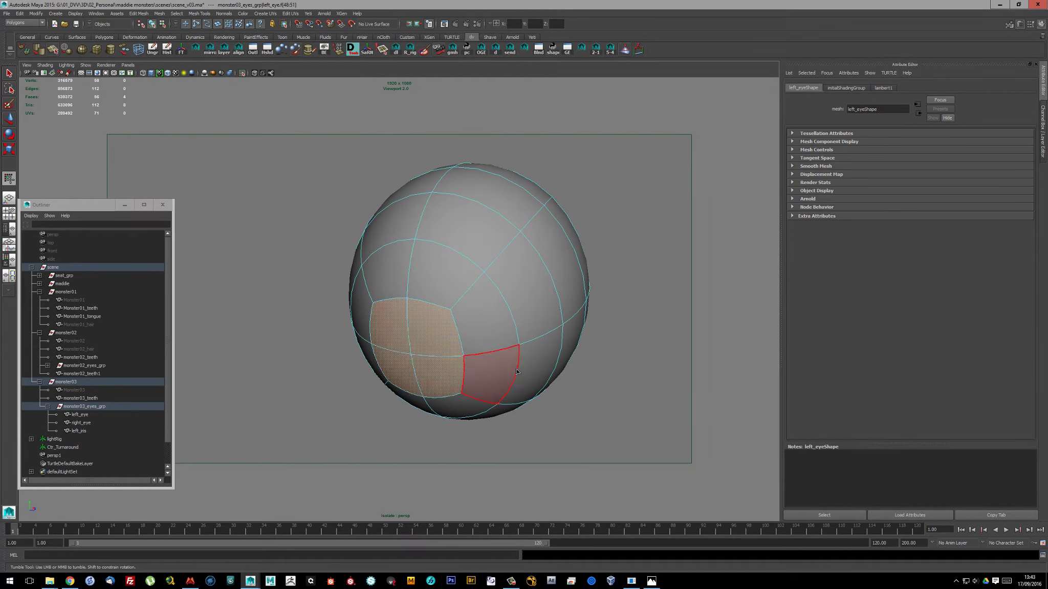
click(499, 378)
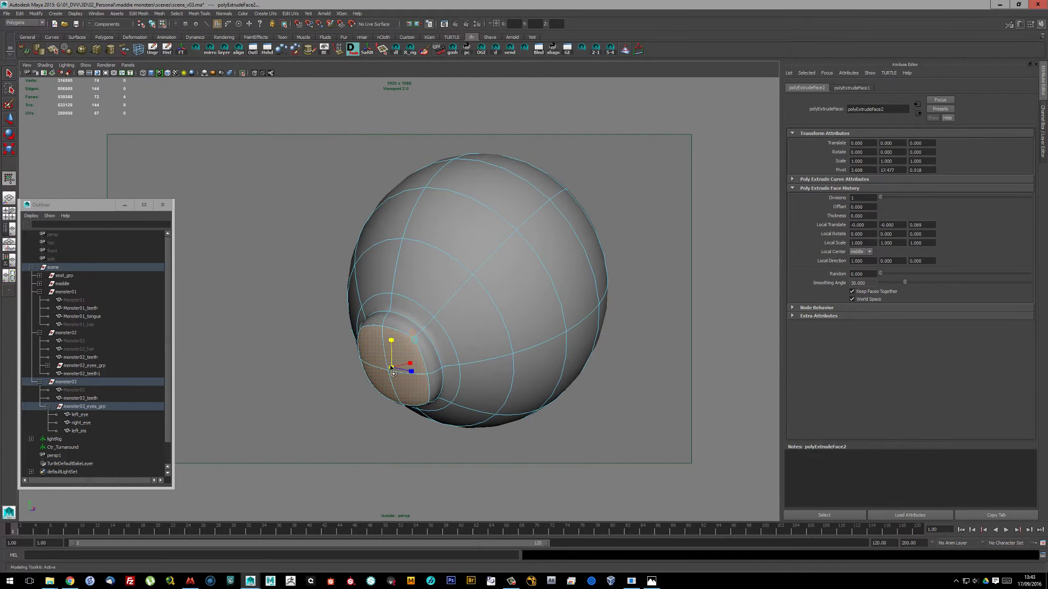
Switch between face, edge and vertex modes to select faces on the original left eye
alt+drag(373, 385, 433, 285)
key(F8)
alt+drag(452, 241, 467, 296)
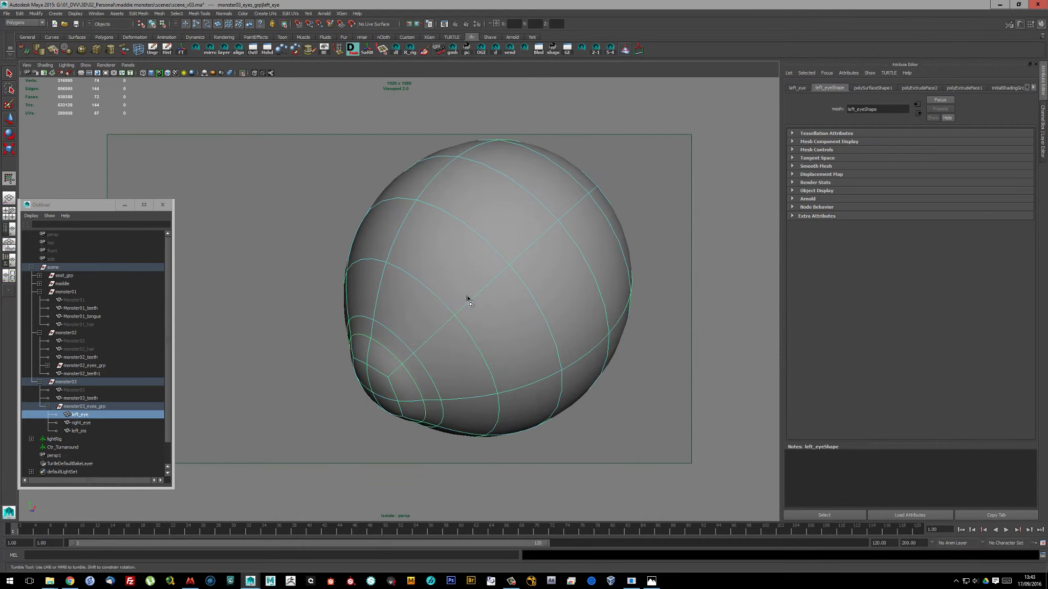
key(ctrl+1)
right_click(409, 362)
click(410, 382)
mouse_move(397, 377)
alt+mouse_down()
mouse_move(433, 377)
mouse_move(415, 355)
mouse_move(390, 361)
mouse_move(400, 344)
mouse_move(543, 239)
mouse_move(459, 332)
mouse_move(409, 358)
alt+mouse_up()
key(F10)
key(F8)
key(F9)
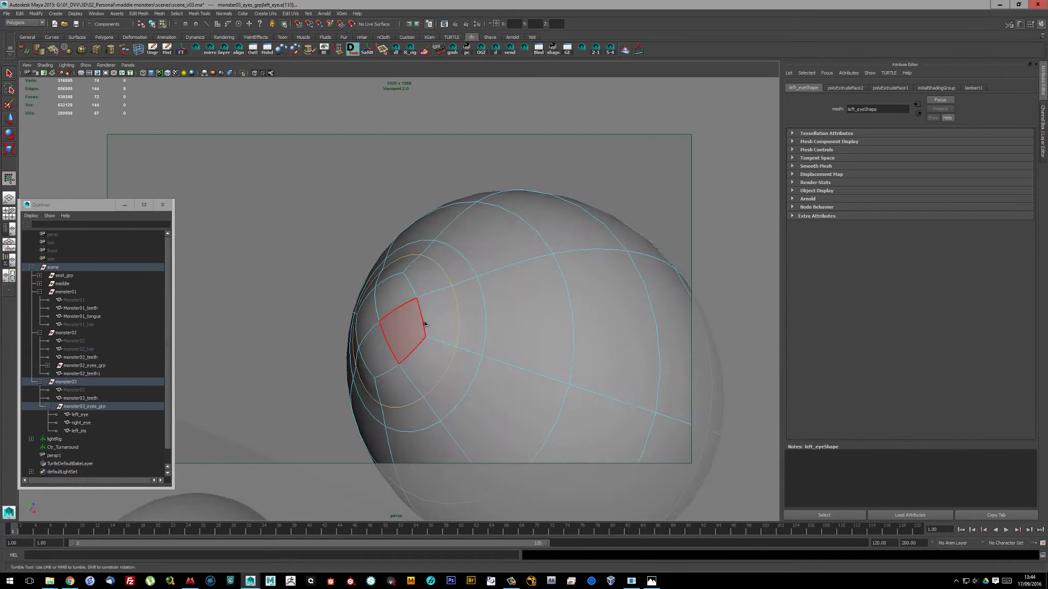
click(413, 362)
ctrl+right_drag(418, 372, 425, 392)
alt+drag(426, 391, 385, 381)
Move the eye's vertices with smooth preview off, then return to object mode
alt+drag(647, 213, 512, 353)
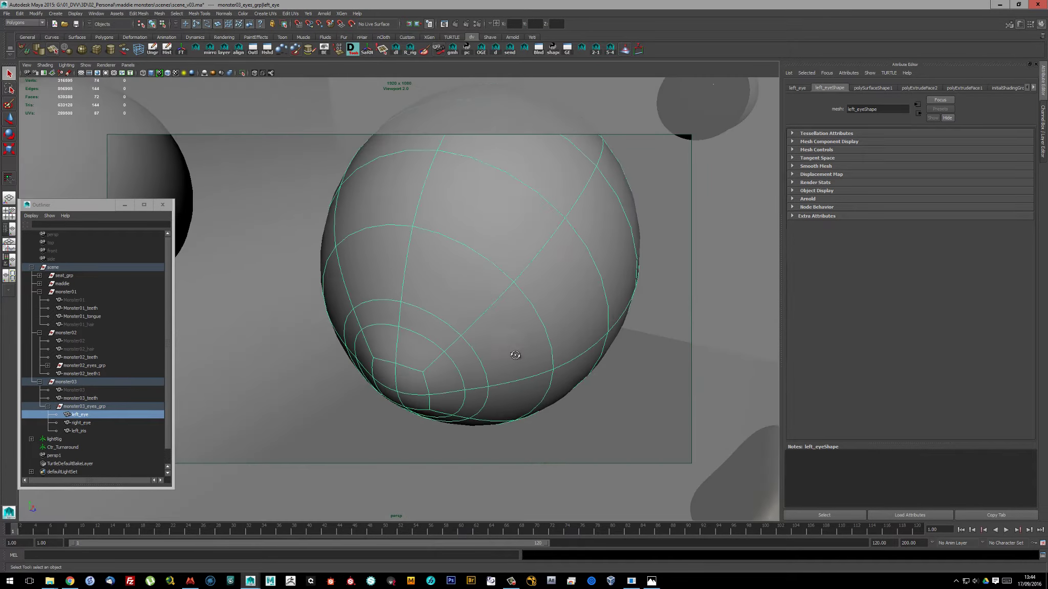
key(1)
scroll(493, 325, up, 5)
key(F9)
scroll(478, 426, down, 2)
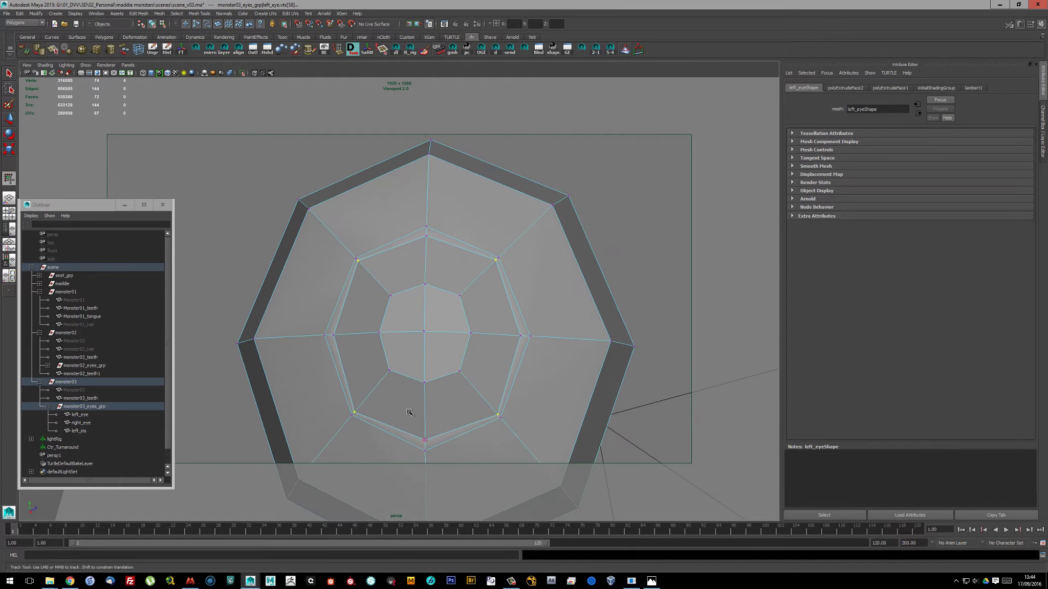
key(w)
mouse_move(409, 415)
alt+mouse_down()
mouse_move(344, 416)
mouse_move(407, 360)
alt+mouse_up()
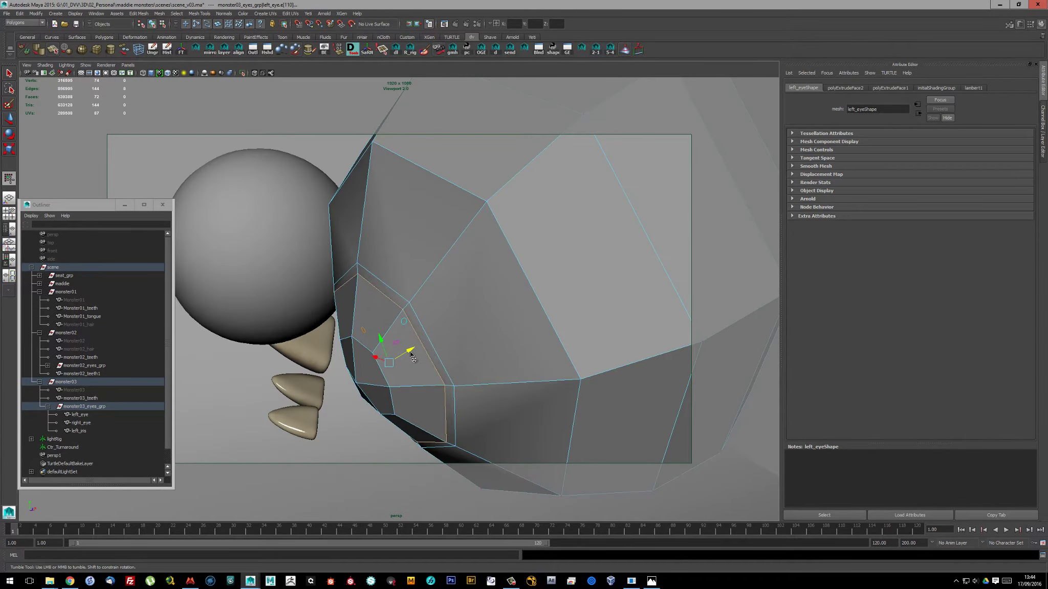
alt+drag(506, 371, 535, 345)
key(3)
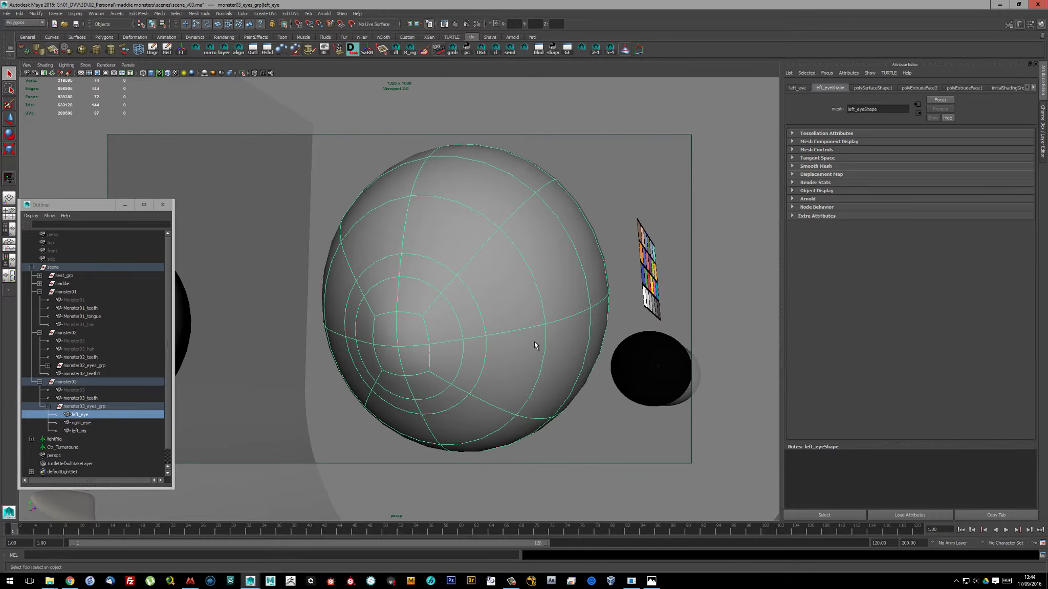
Duplicate the right eye, rename left_eye1, and delete the extra left_iris1 copy
click(95, 423)
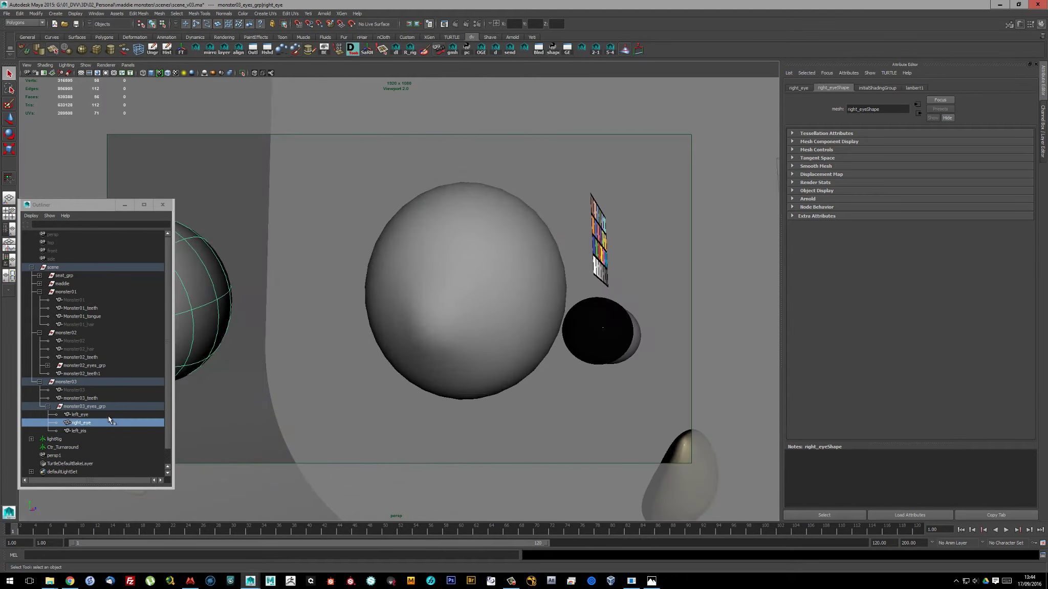
key(ctrl+d)
key(ctrl+a)
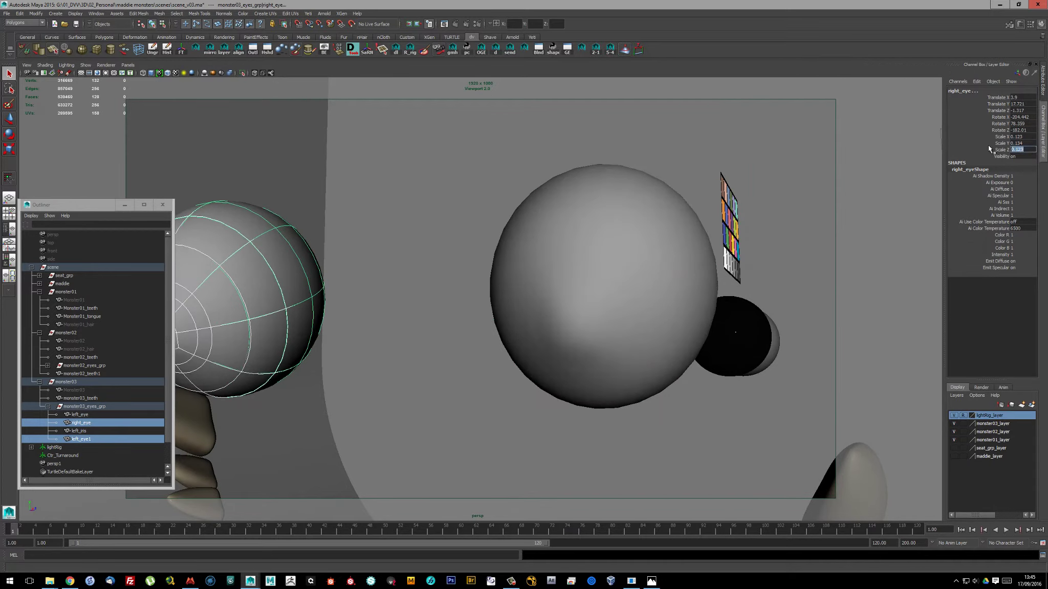
alt+drag(511, 333, 414, 387)
click(102, 431)
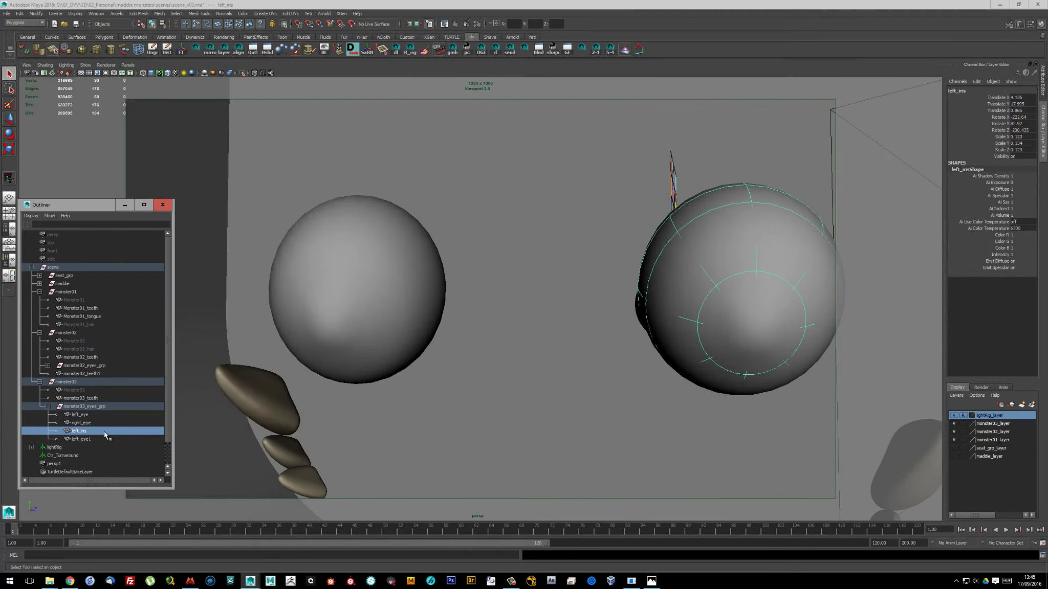
alt+drag(562, 307, 604, 312)
double_click(82, 439)
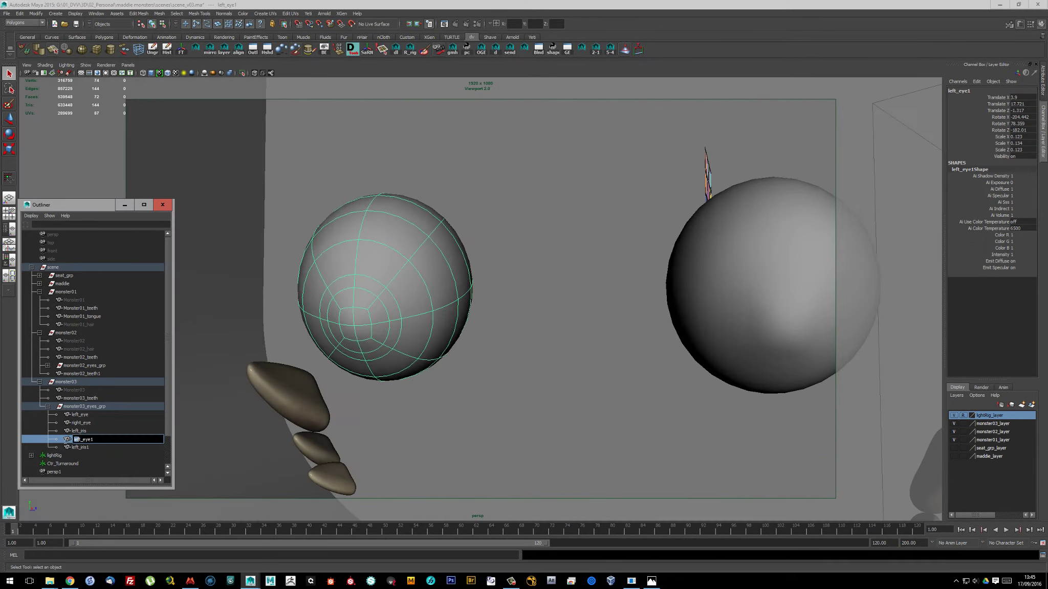
mouse_move(767, 451)
alt+mouse_down()
mouse_move(928, 461)
mouse_move(676, 435)
mouse_move(475, 353)
mouse_move(516, 419)
mouse_move(505, 438)
mouse_move(514, 416)
alt+mouse_up()
mouse_move(515, 416)
alt+right_down()
mouse_move(212, 445)
mouse_move(422, 352)
alt+right_up()
key(Delete)
Rename the left_eye sphere to left_sclera
click(82, 415)
key(f)
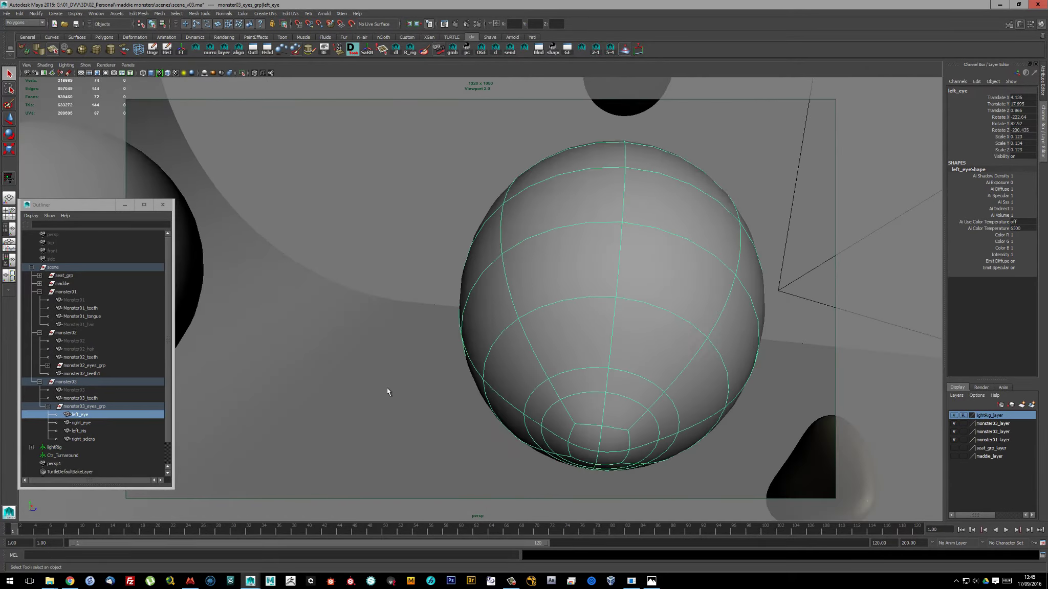
double_click(82, 414)
key(Return)
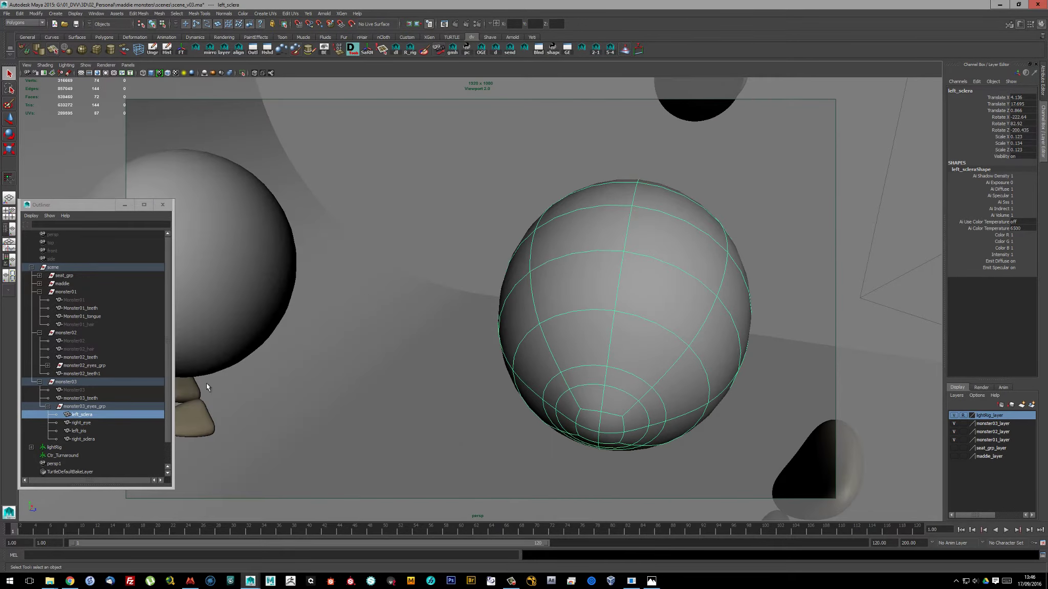
Undo and redo through recent changes to restore the iris face moves
key(ctrl+z)
key(ctrl+z)
key(ctrl+z)
key(ctrl+z)
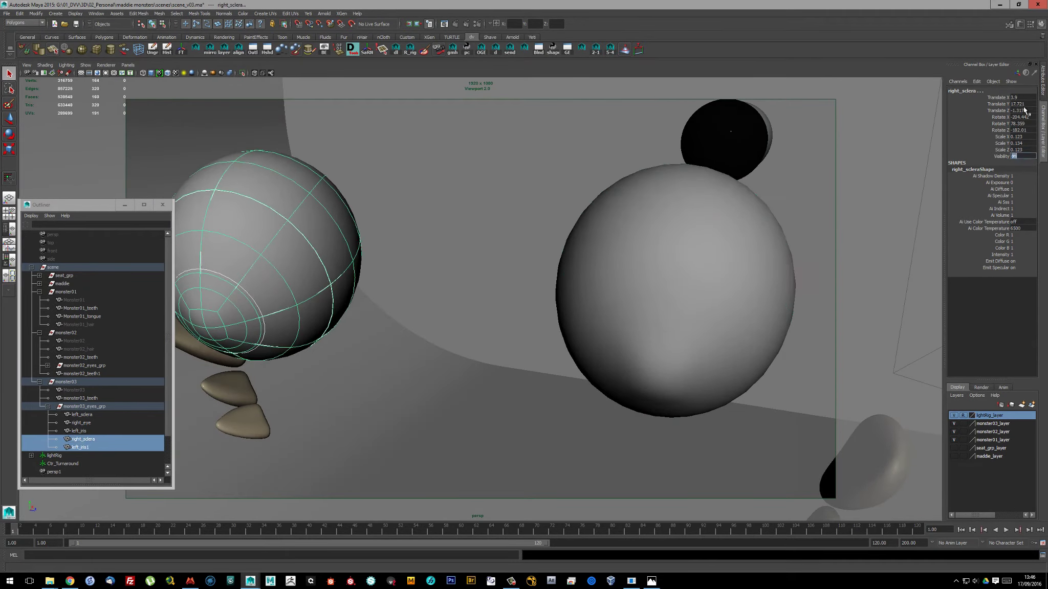
key(ctrl+z)
key(ctrl+z)
key(ctrl+z)
alt+drag(479, 243, 424, 358)
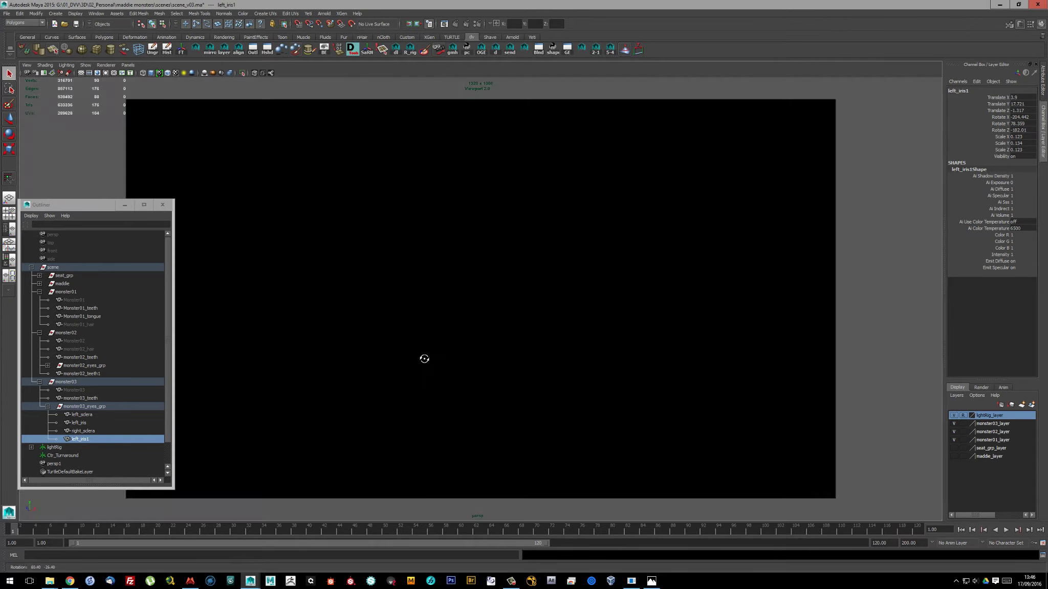
key(ctrl+z)
key(ctrl+z)
right_click(596, 245)
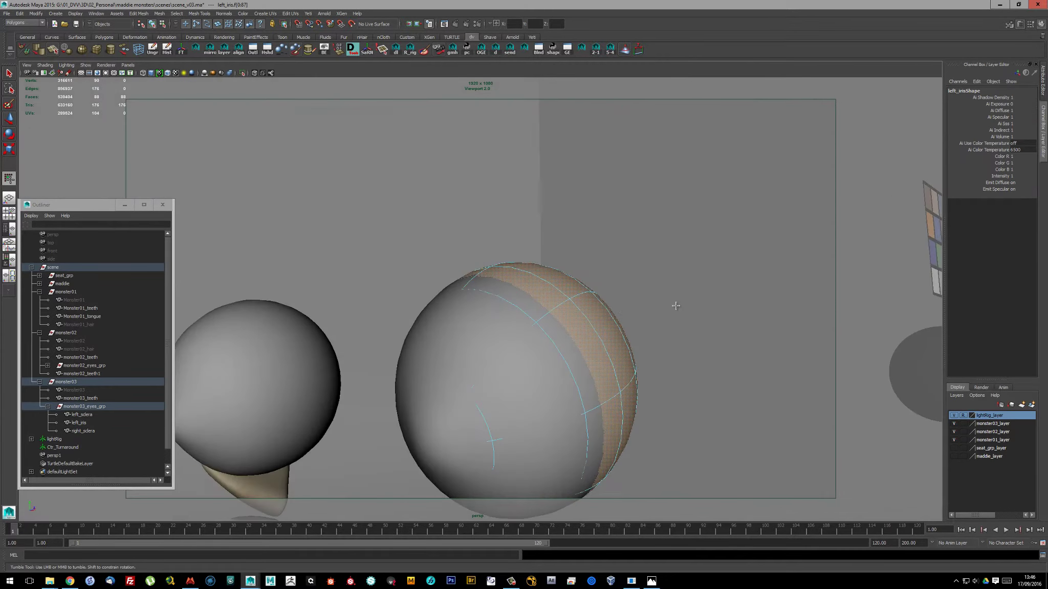
key(ctrl+z)
key(ctrl+z)
key(ctrl+z)
key(ctrl+z)
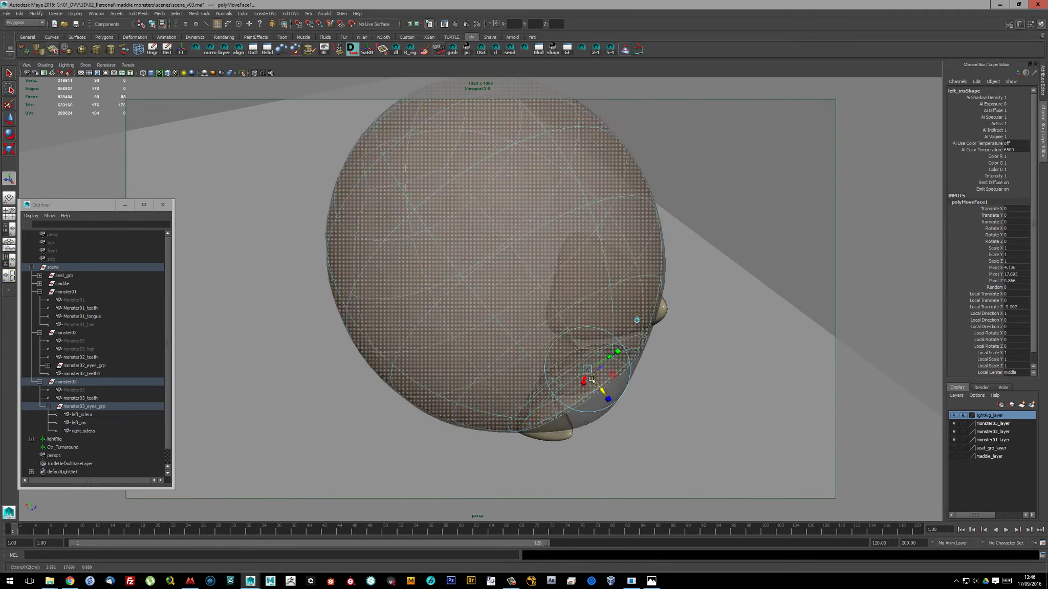
key(ctrl+z)
key(ctrl+z)
key(ctrl+z)
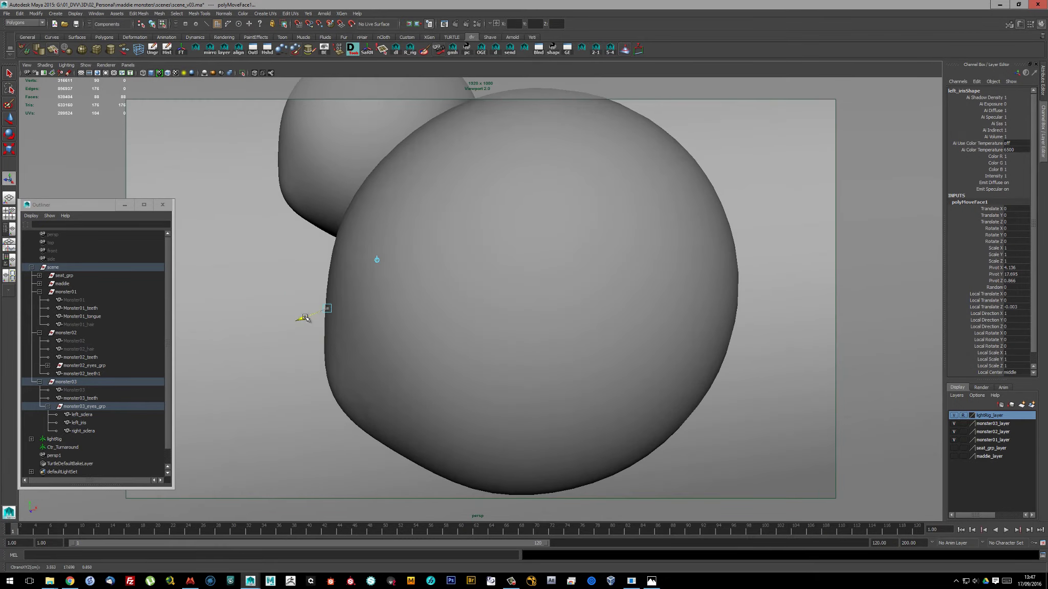
key(ctrl+z)
key(ctrl+z)
key(ctrl+z)
key(ctrl+z)
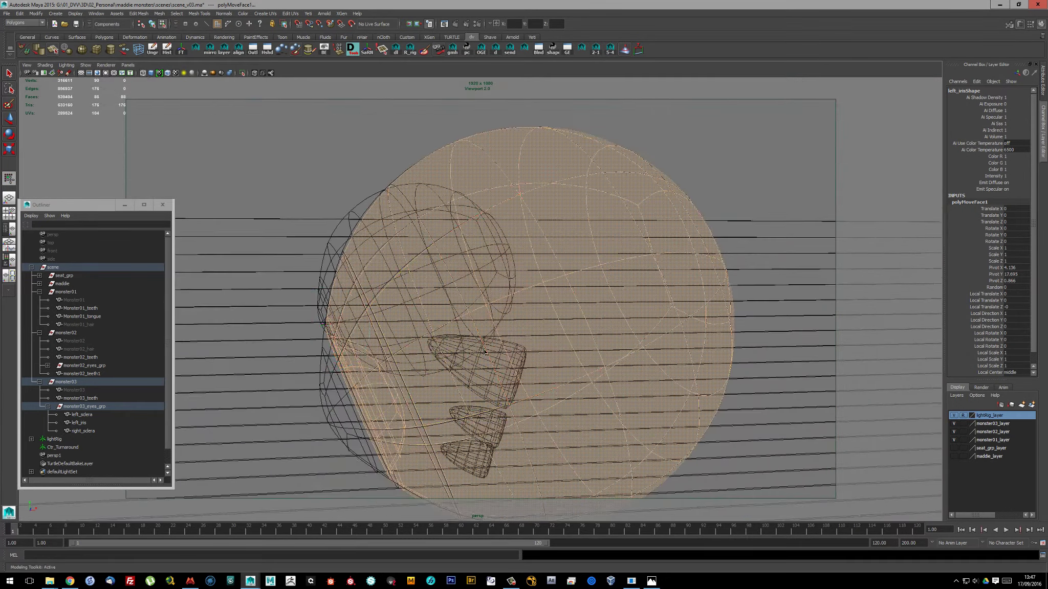
key(ctrl+z)
key(ctrl+z)
key(shift+z)
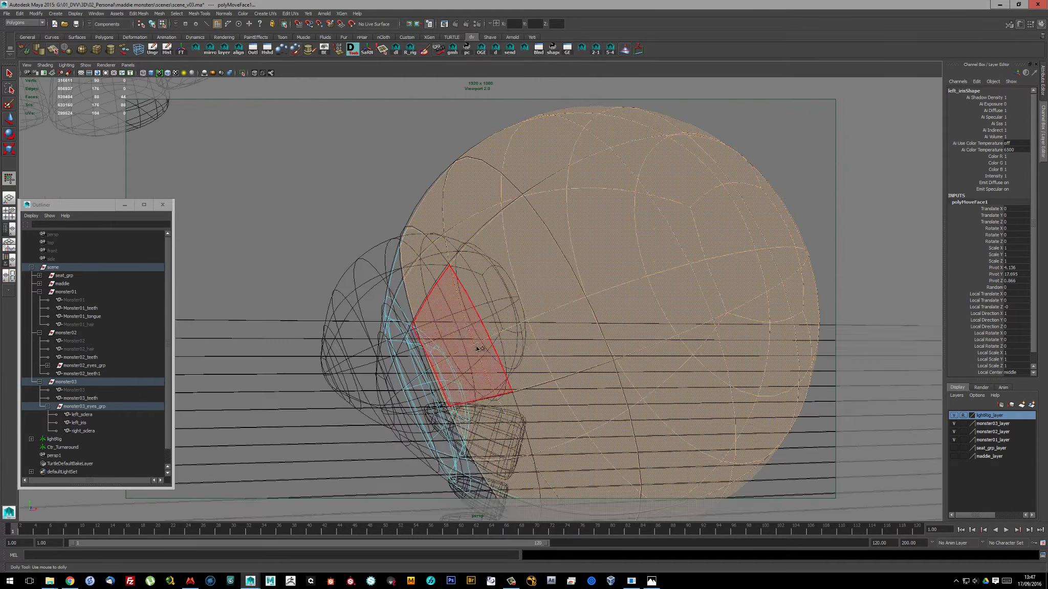
key(shift+z)
key(shift+z)
key(shift+z)
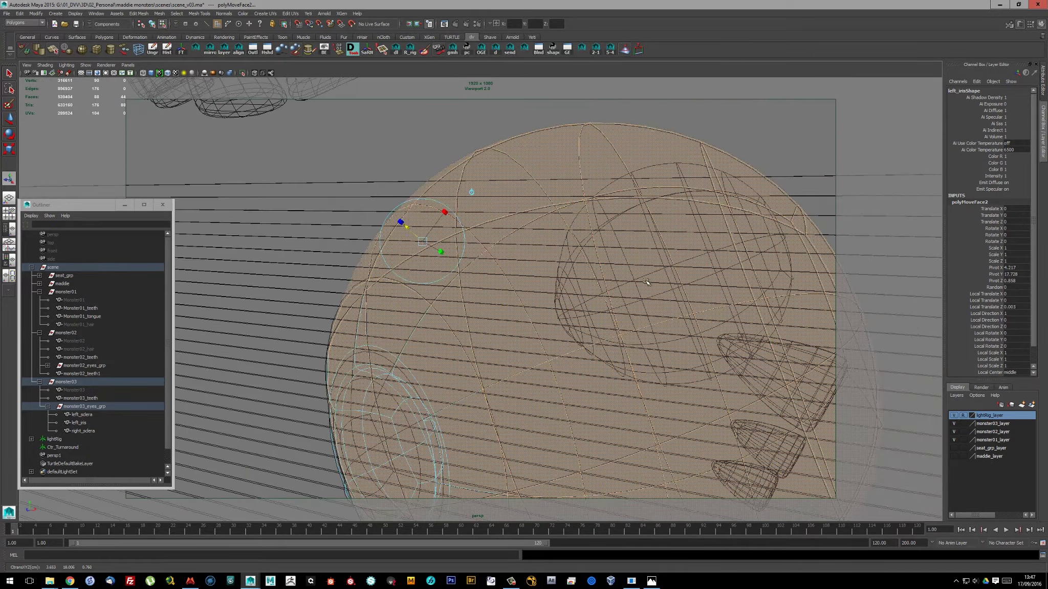
alt+right_drag(576, 260, 337, 293)
key(ctrl+z)
alt+middle_drag(389, 287, 457, 415)
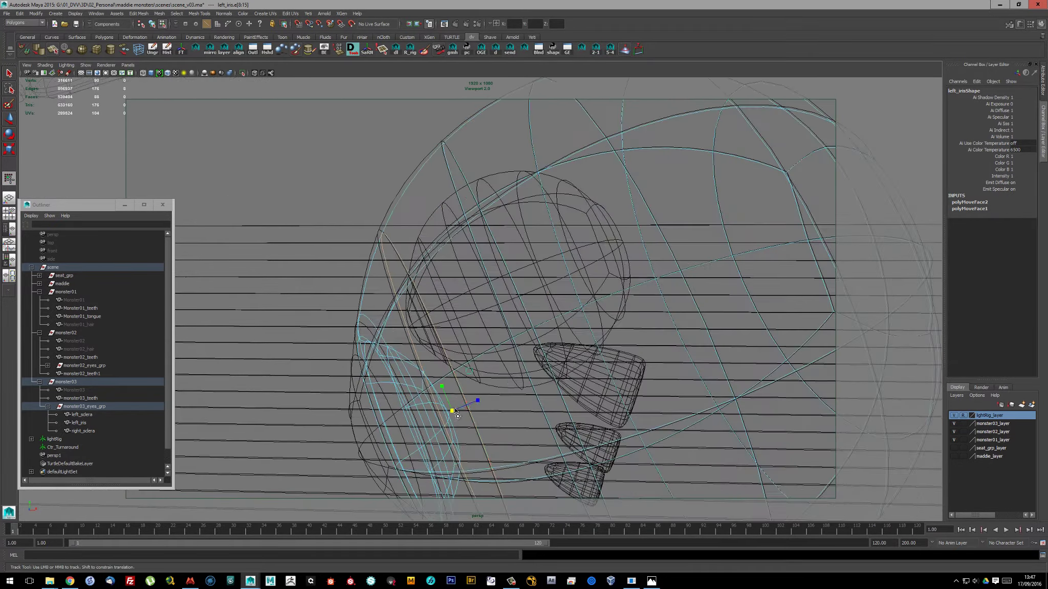
Duplicate the iris as right_iris and group each sclera with its iris as left_eye and right_eye
key(ctrl+d)
ctrl+click(95, 431)
mouse_move(512, 286)
alt+mouse_down()
mouse_move(340, 248)
mouse_move(419, 266)
alt+mouse_up()
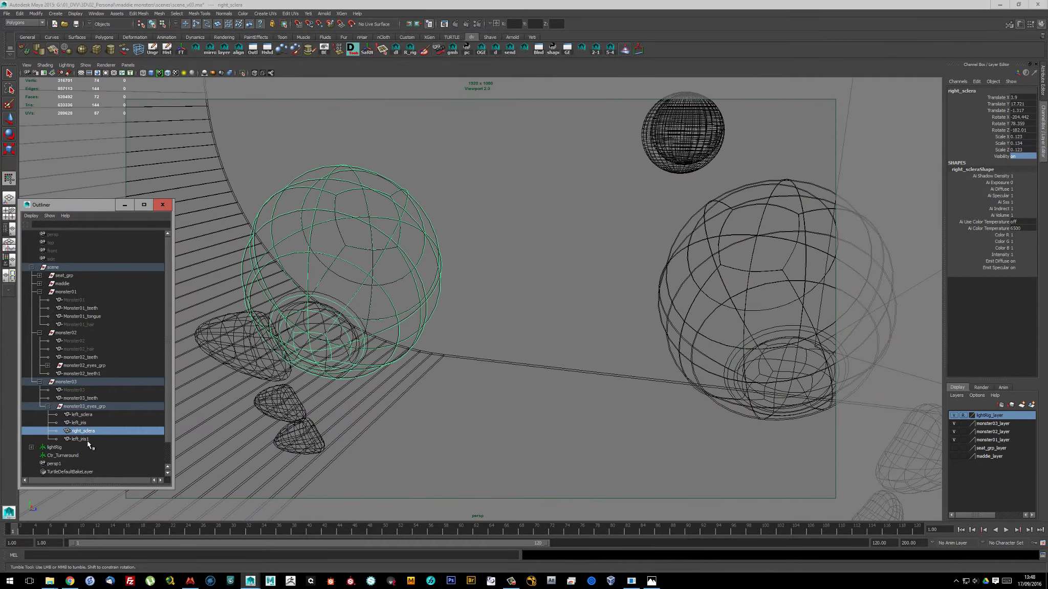
key(ctrl+g)
double_click(87, 431)
text(left_eye)
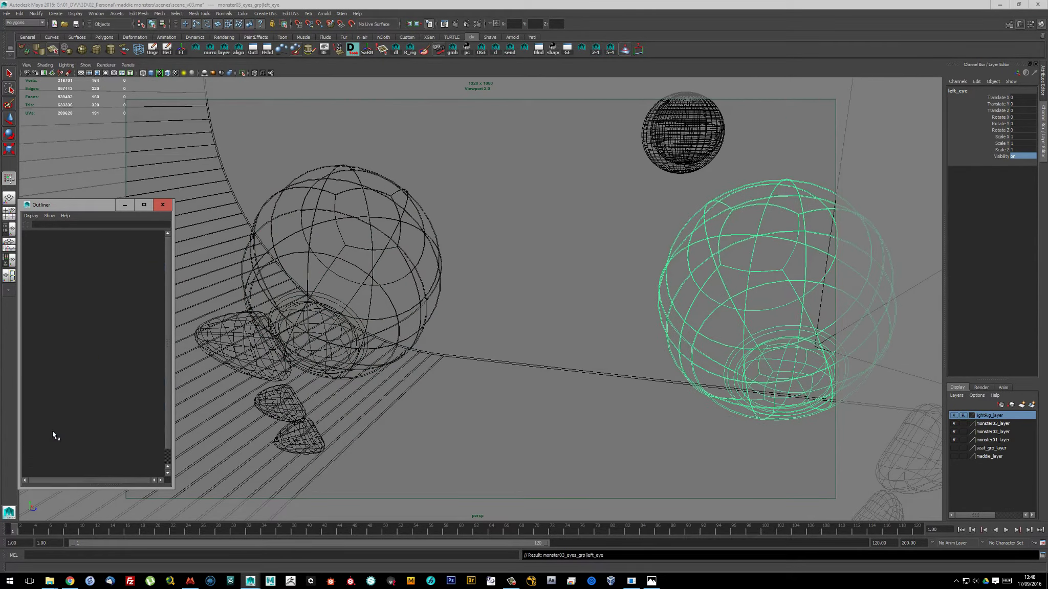
double_click(81, 423)
key(Return)
key(ctrl+g)
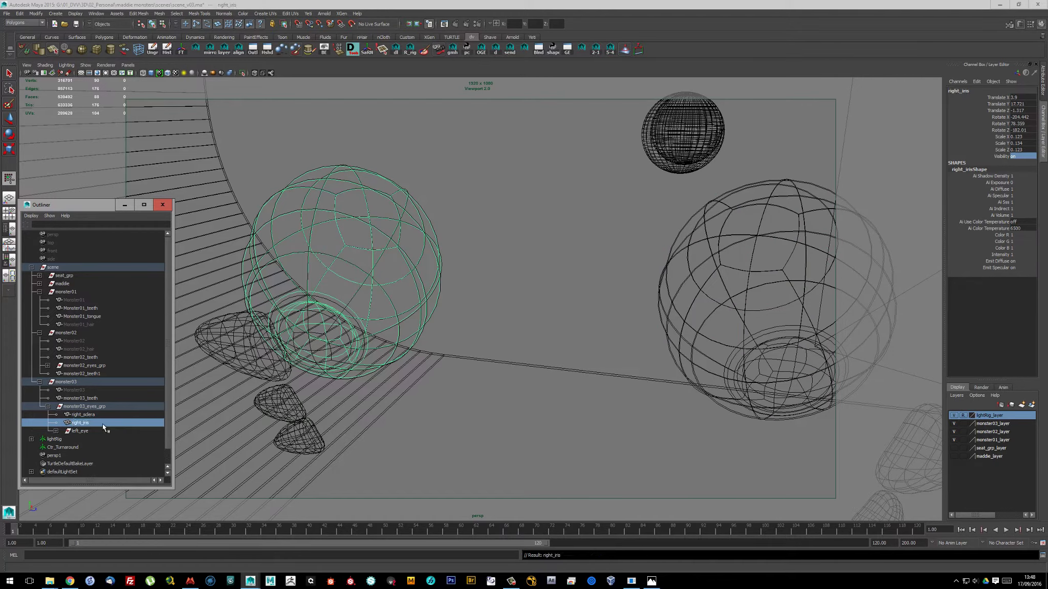
text(right_eye)
key(Return)
Frame and inspect monster02's egg-shaped left eye in isolation
alt+drag(335, 275, 389, 256)
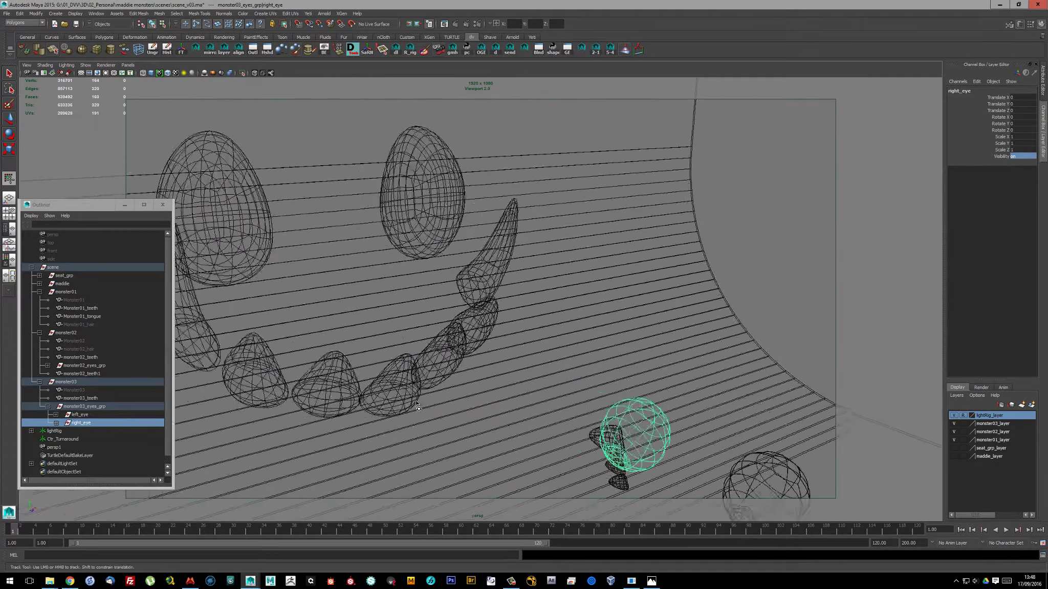
click(420, 222)
key(f)
alt+drag(533, 460, 474, 468)
key(ctrl+shift+d)
key(f)
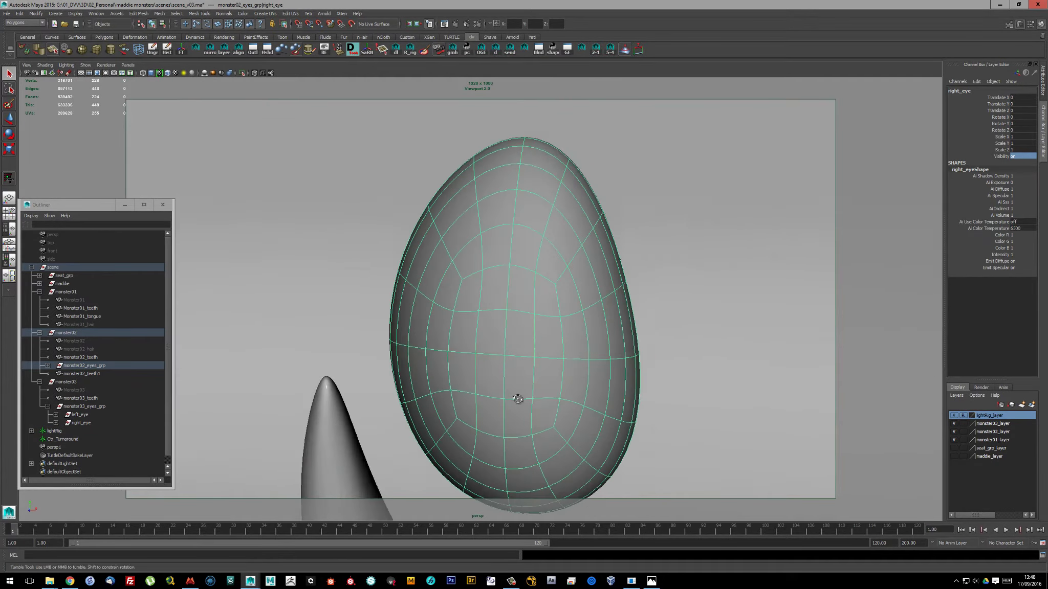
key(ctrl+1)
key(ctrl+F11)
shift+right_drag(480, 241, 480, 306)
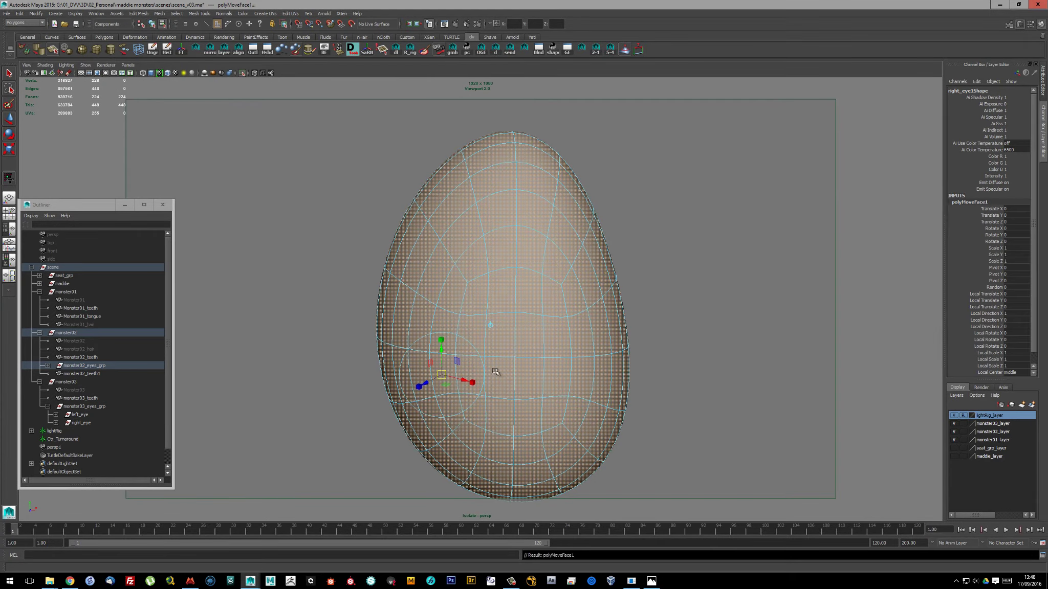
Return to the full scene and navigate over to monster03's eyes
scroll(362, 302, up, 5)
scroll(354, 294, up, 4)
key(f)
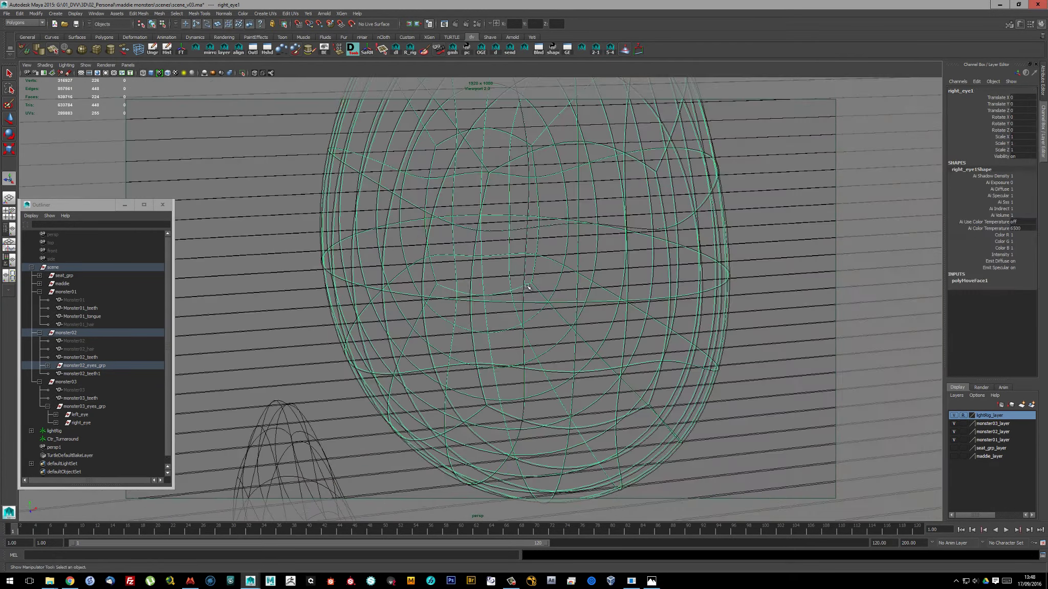
key(ctrl+1)
key(5)
mouse_move(502, 399)
alt+mouse_down()
mouse_move(586, 399)
mouse_move(603, 389)
mouse_move(543, 388)
mouse_move(593, 378)
alt+mouse_up()
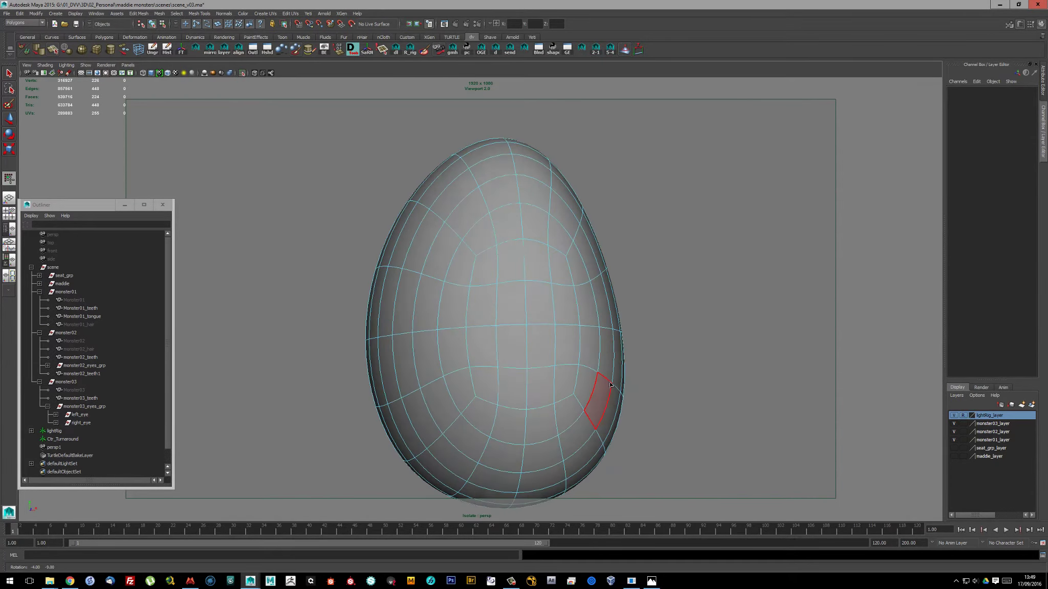
scroll(503, 299, down, 10)
key(ctrl+1)
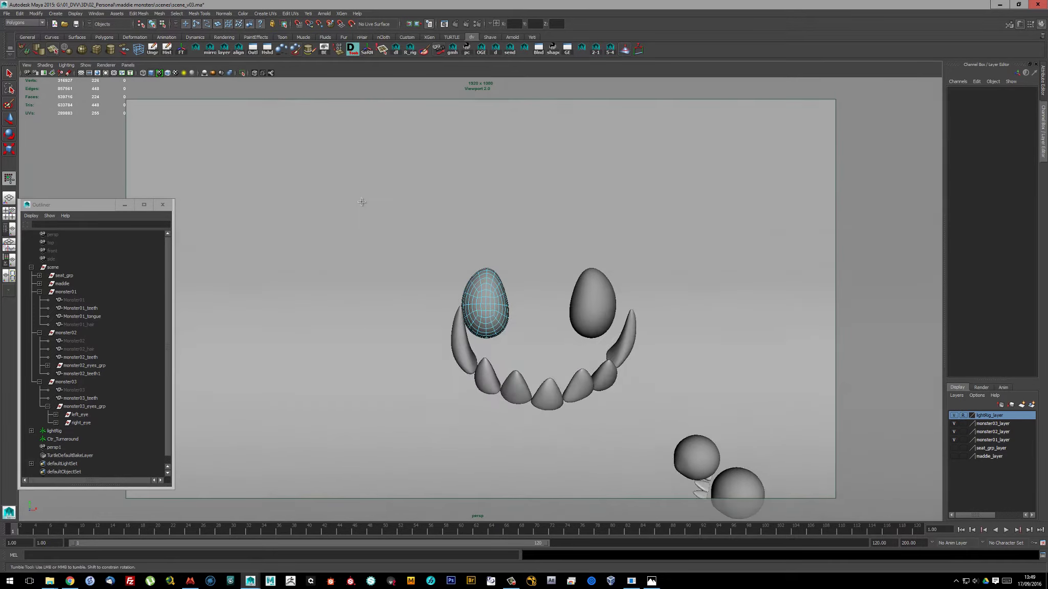
alt+drag(362, 199, 440, 240)
alt+middle_drag(439, 240, 512, 275)
alt+drag(512, 275, 542, 280)
Move and rotate the left_eye1 copy into monster02's left eye socket, facing outward
click(93, 416)
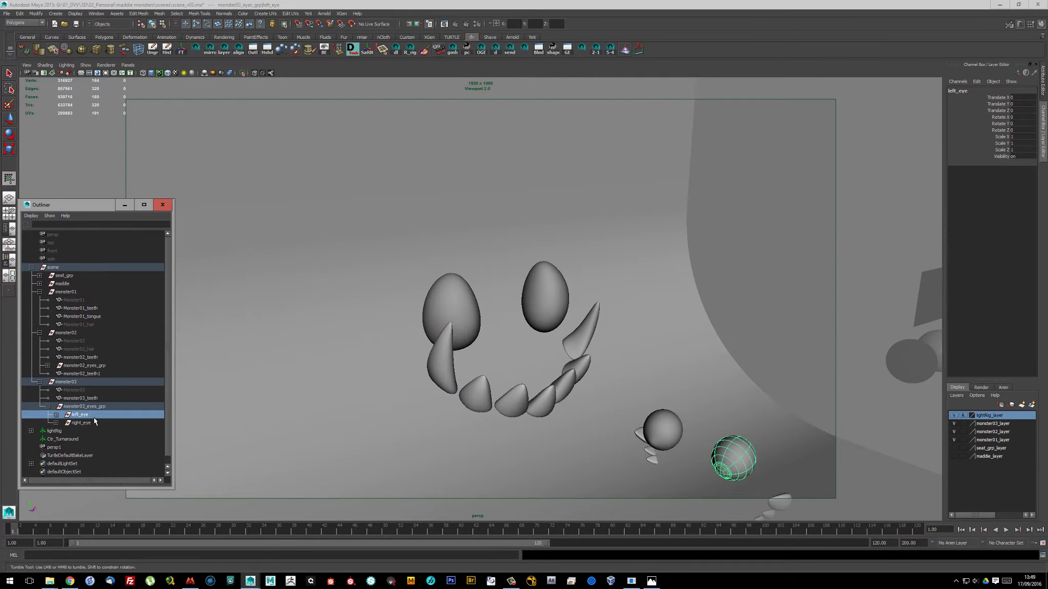
alt+drag(393, 427, 624, 421)
mouse_move(460, 335)
mouse_down()
mouse_move(358, 286)
mouse_move(440, 307)
mouse_up()
scroll(443, 311, up, 3)
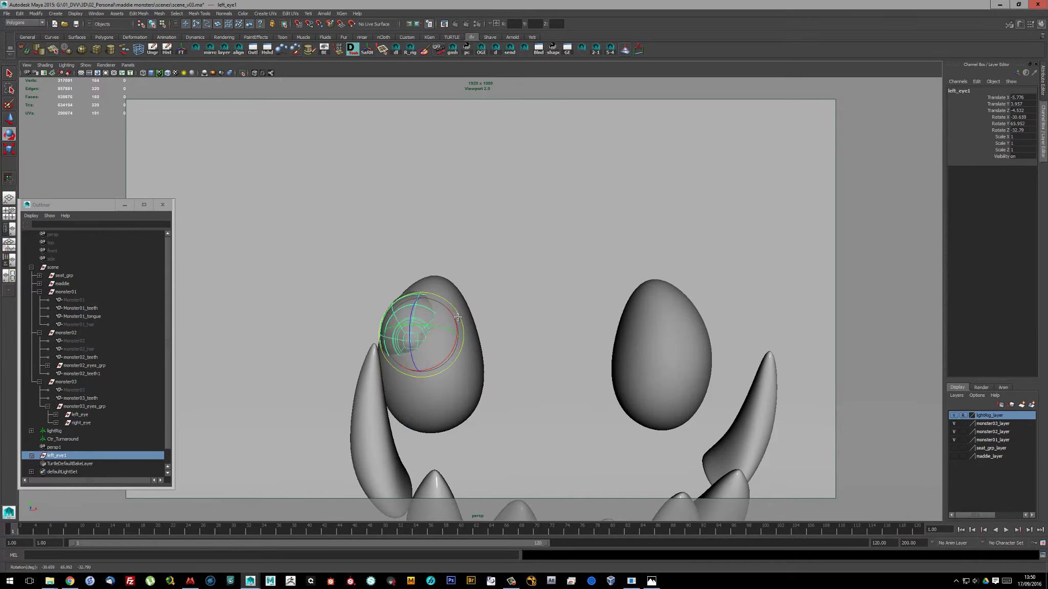
mouse_move(460, 354)
alt+mouse_down()
mouse_move(563, 306)
mouse_move(460, 353)
alt+mouse_up()
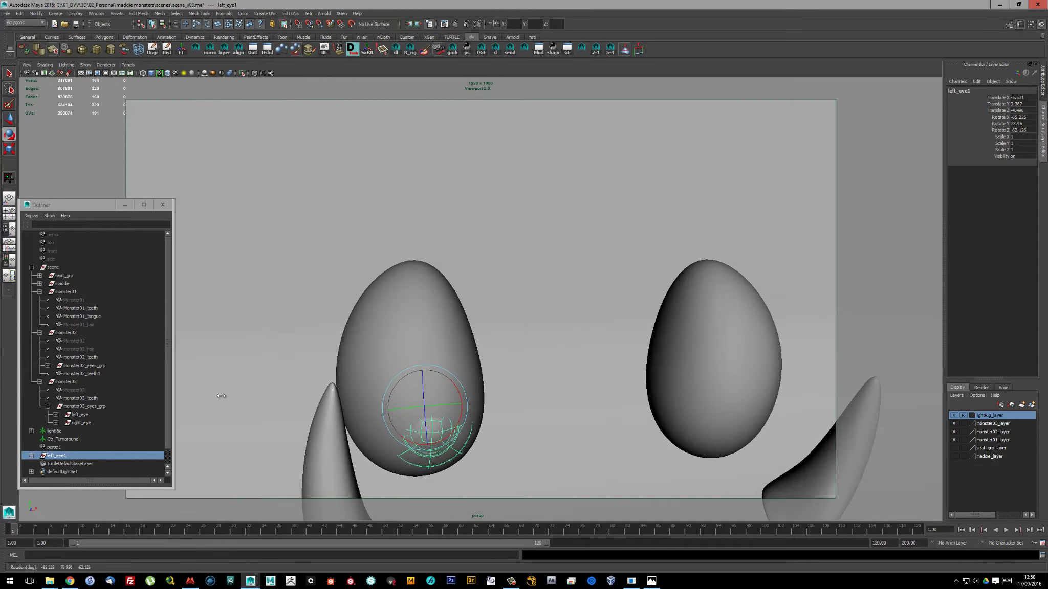
key(e)
click(409, 368)
click(55, 455)
Select left_sclera in the left_eye1 copy and rotate it within the socket
key(q)
key(f)
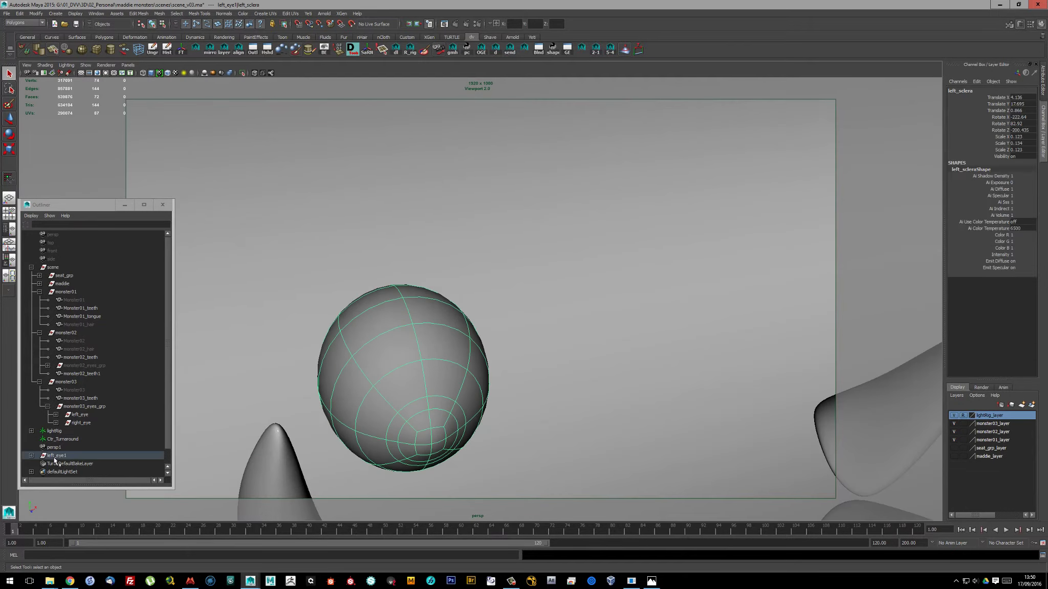
click(55, 457)
mouse_move(358, 307)
alt+mouse_down()
mouse_move(460, 333)
mouse_move(417, 366)
mouse_move(402, 312)
mouse_move(389, 363)
mouse_move(402, 316)
mouse_move(415, 347)
alt+mouse_up()
key(w)
click(409, 339)
key(e)
drag(414, 348, 420, 352)
mouse_move(421, 351)
alt+mouse_down()
mouse_move(481, 358)
mouse_move(414, 348)
mouse_move(421, 307)
mouse_move(399, 327)
mouse_move(429, 284)
mouse_move(416, 307)
mouse_move(378, 285)
mouse_move(423, 285)
mouse_move(461, 323)
alt+mouse_up()
Scale the sclera, then isolate it and pick a face on its iris side
key(r)
scroll(407, 383, up, 3)
key(w)
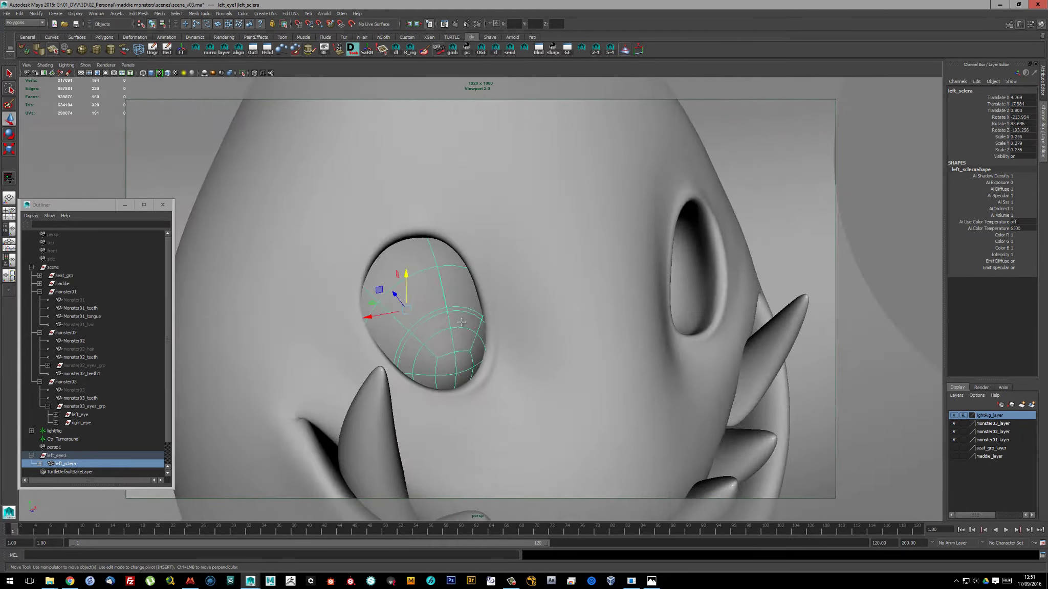
key(ctrl+1)
alt+drag(434, 378, 177, 32)
key(F8)
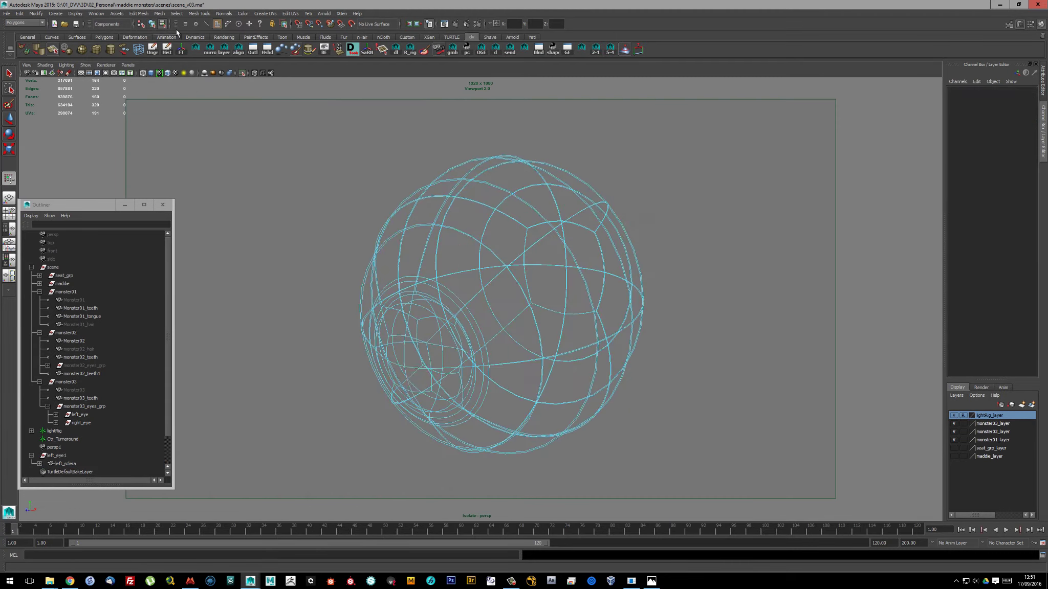
alt+drag(373, 327, 450, 362)
click(471, 374)
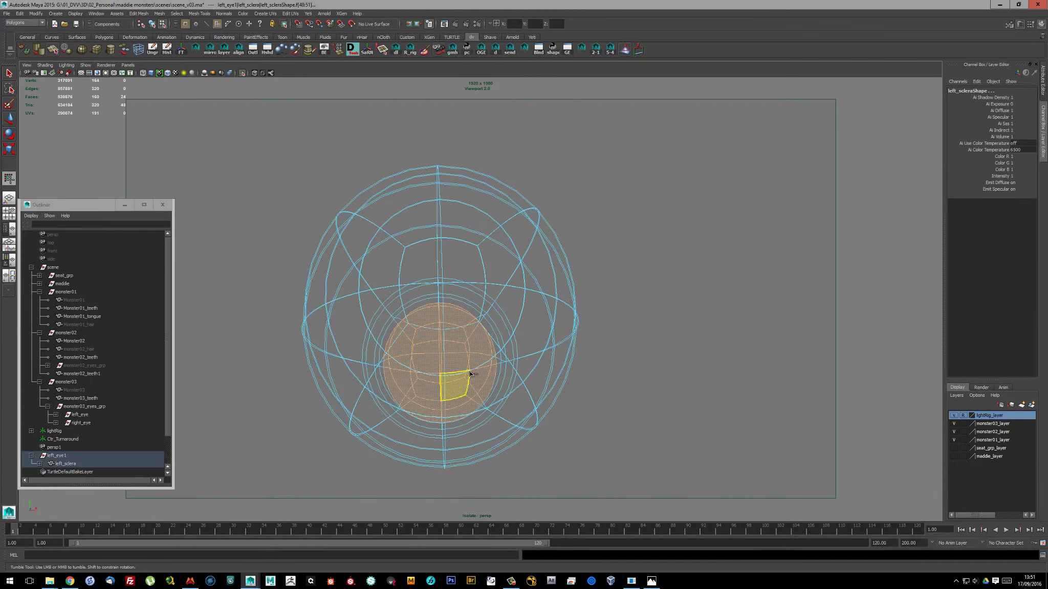
Check the sclera's fit in the socket from several angles, in wireframe and shaded
click(242, 74)
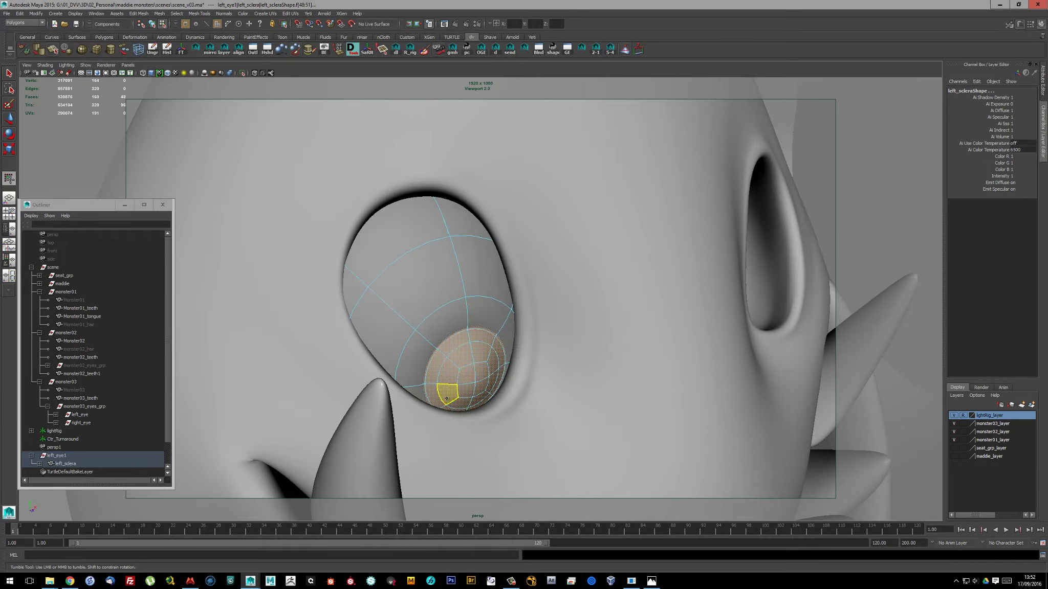
mouse_move(446, 398)
alt+mouse_down()
mouse_move(464, 393)
mouse_move(404, 404)
mouse_move(385, 389)
alt+mouse_up()
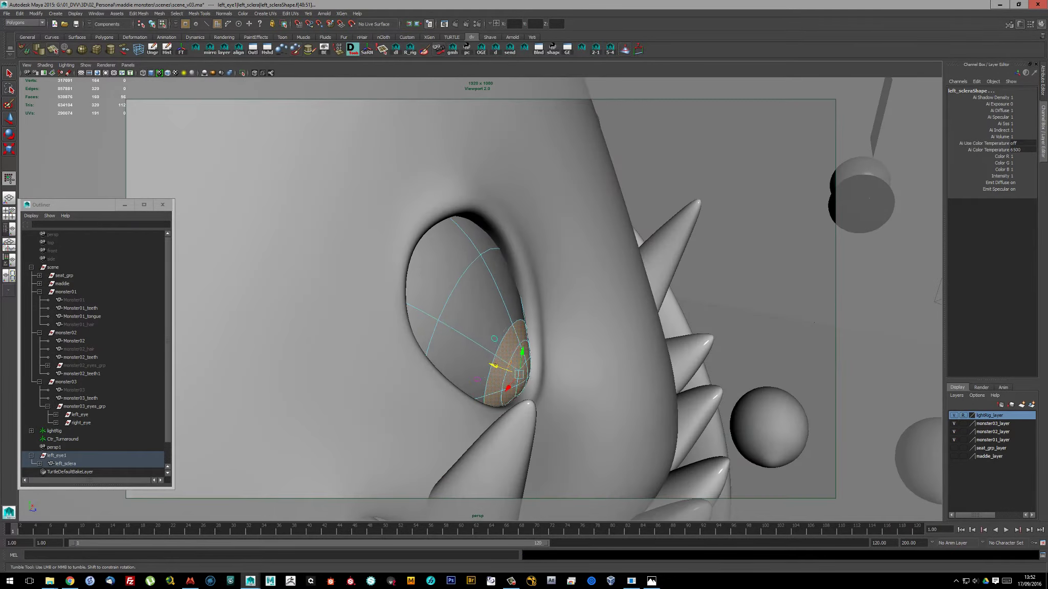
mouse_move(519, 375)
alt+mouse_down()
mouse_move(409, 351)
mouse_move(430, 361)
alt+mouse_up()
mouse_move(444, 398)
alt+mouse_down()
mouse_move(515, 404)
mouse_move(432, 374)
mouse_move(432, 339)
mouse_move(472, 347)
mouse_move(450, 337)
mouse_move(461, 328)
mouse_move(399, 323)
mouse_move(440, 315)
mouse_move(447, 339)
mouse_move(450, 327)
alt+mouse_up()
key(4)
key(r)
key(5)
key(w)
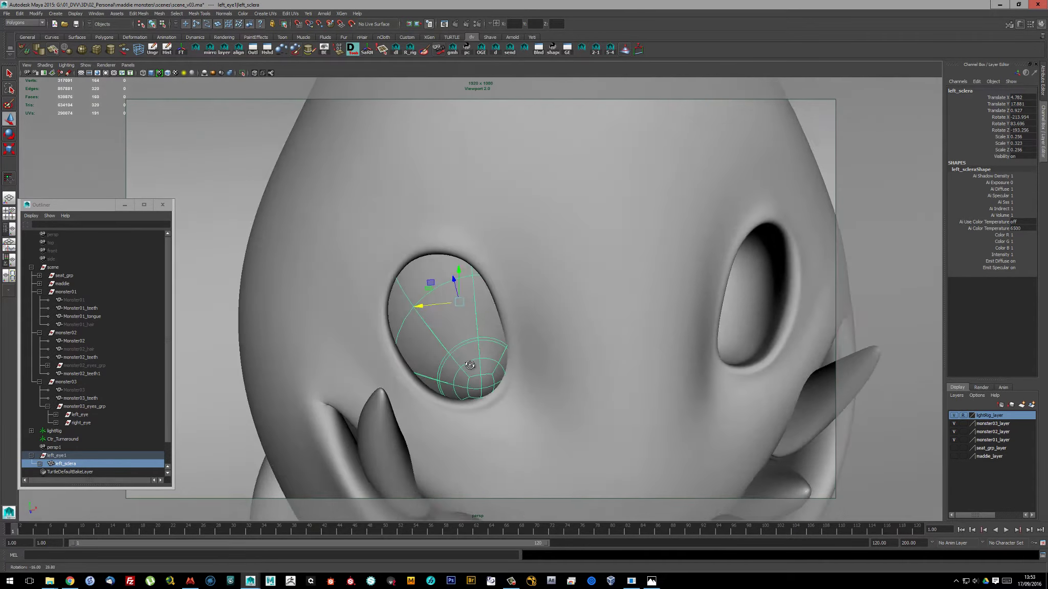
Parent the new eye under monster02_eyes_grp in the Outliner
scroll(460, 327, down, 3)
scroll(460, 327, down, 3)
click(47, 366)
click(85, 365)
middle_drag(86, 376, 63, 457)
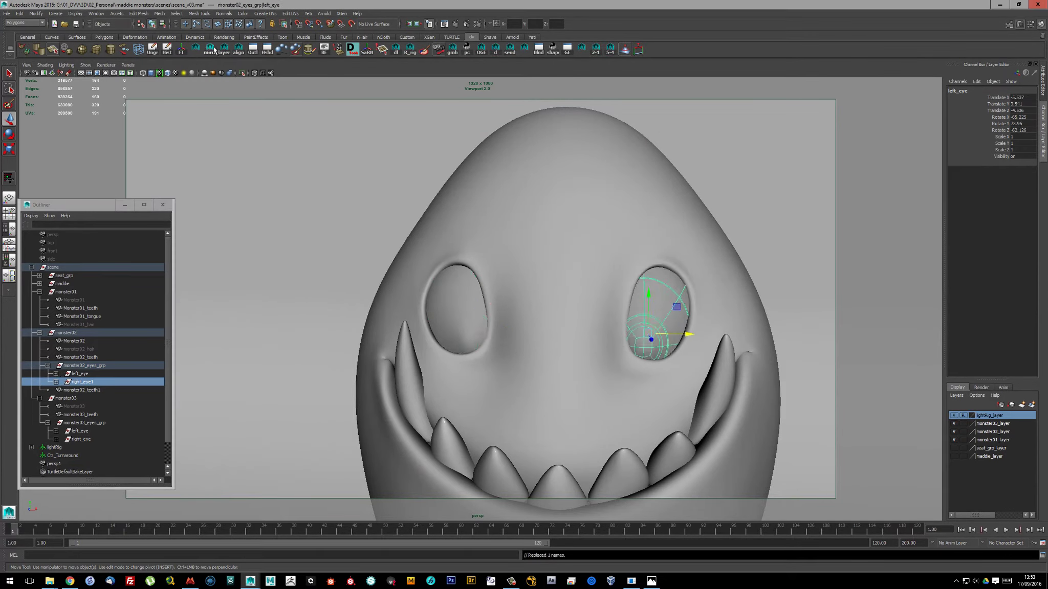
Orbit closely around monster02's head and eye socket, then pull back to the whole monster
alt+drag(460, 307, 399, 123)
click(396, 113)
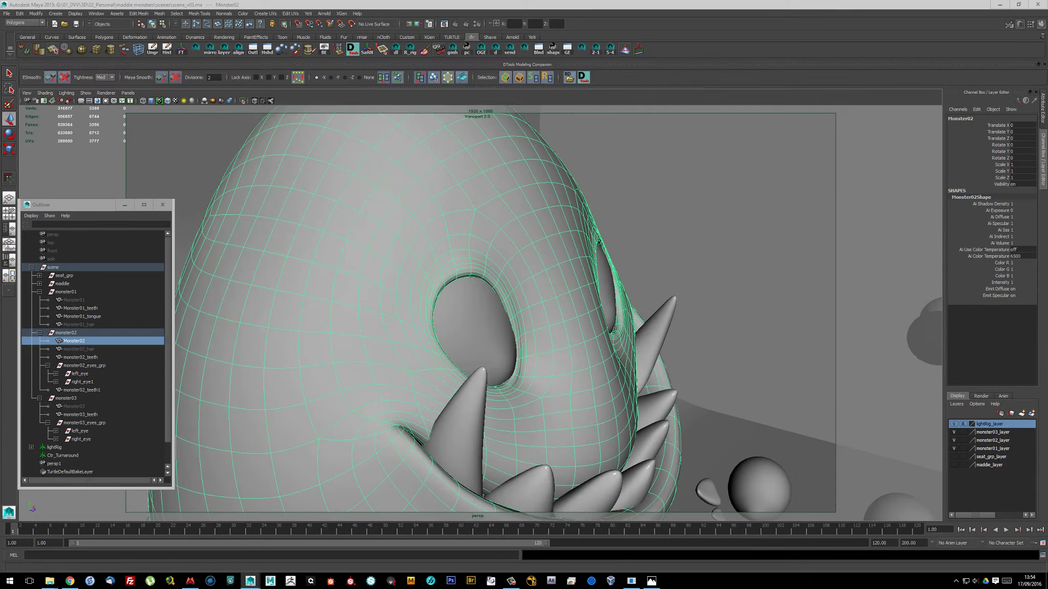
alt+drag(510, 219, 463, 324)
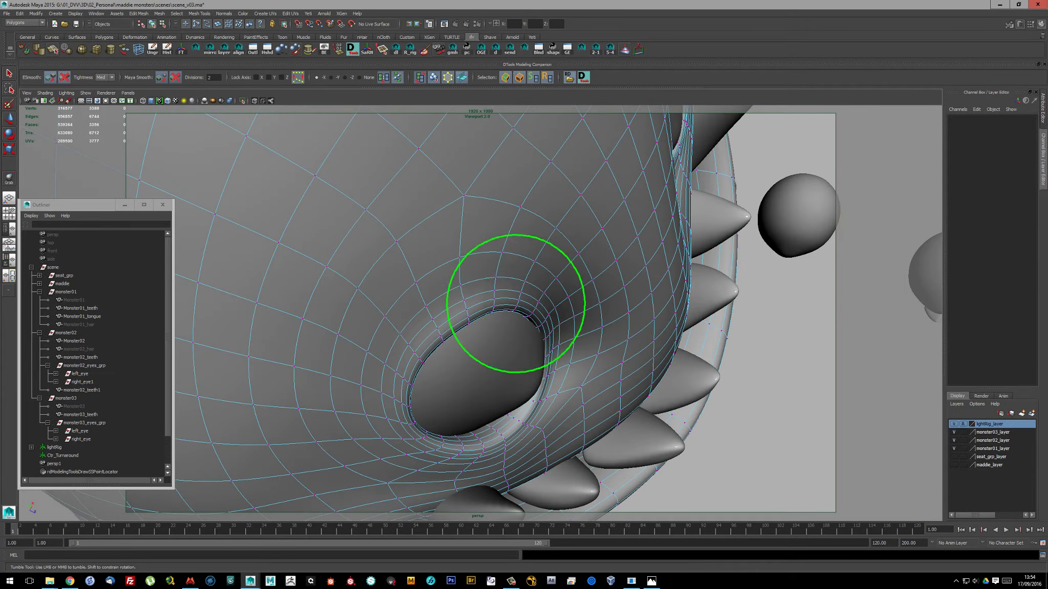
mouse_move(516, 303)
alt+mouse_down()
mouse_move(498, 397)
mouse_move(508, 403)
mouse_move(481, 327)
mouse_move(498, 247)
mouse_move(605, 373)
mouse_move(626, 367)
mouse_move(519, 357)
mouse_move(436, 416)
mouse_move(386, 274)
mouse_move(390, 340)
alt+mouse_up()
alt+drag(347, 438, 395, 398)
mouse_move(365, 347)
alt+mouse_down()
mouse_move(479, 241)
mouse_move(451, 351)
mouse_move(340, 333)
alt+mouse_up()
alt+drag(351, 384, 425, 275)
alt+right_drag(426, 276, 433, 289)
mouse_move(446, 280)
alt+mouse_down()
mouse_move(480, 292)
mouse_move(365, 391)
mouse_move(394, 459)
mouse_move(434, 423)
mouse_move(619, 367)
alt+mouse_up()
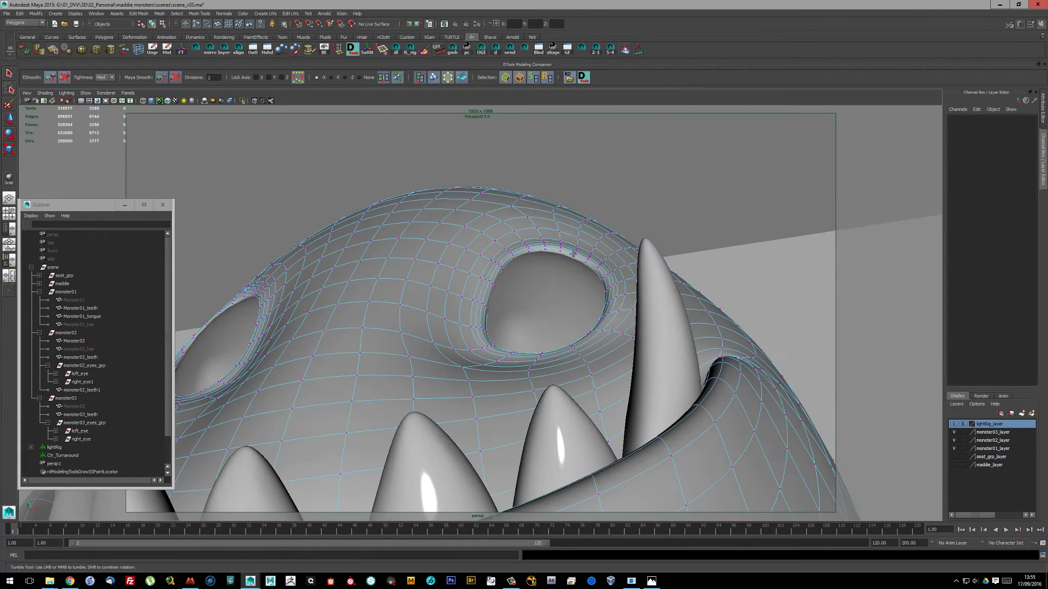
alt+drag(632, 404, 656, 352)
key(q)
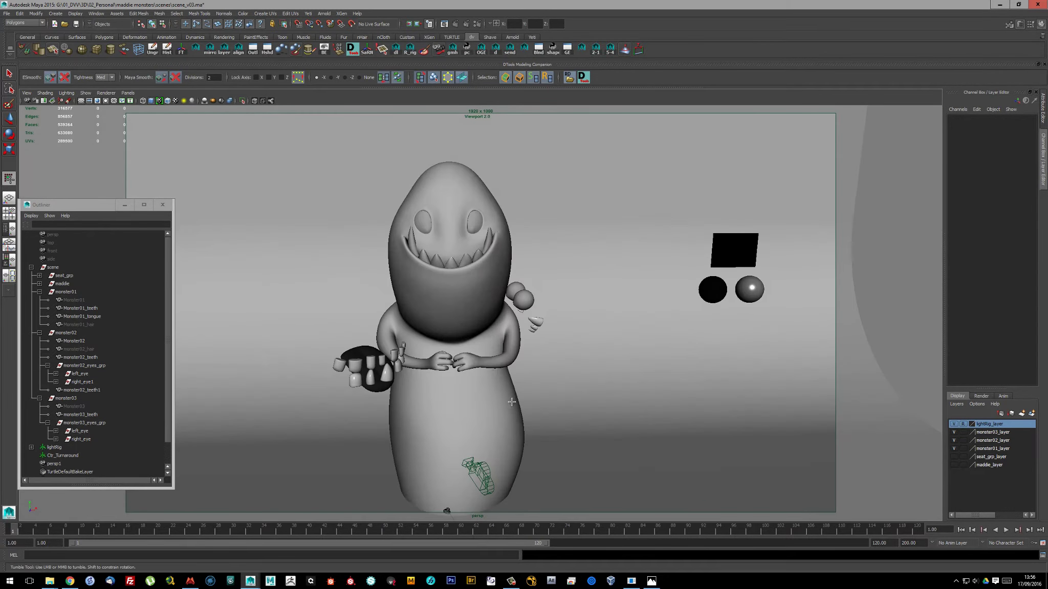
Assign a new Arnold aiStandard material to one eye and view its specular distribution options
click(551, 302)
right_drag(655, 274, 649, 400)
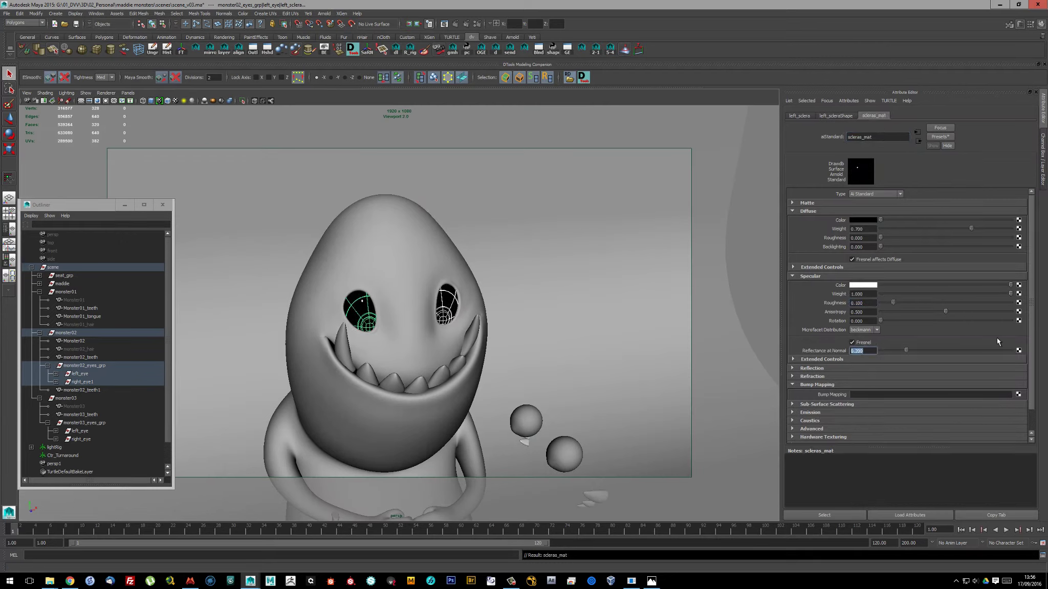
scroll(997, 337, down, 1)
click(865, 306)
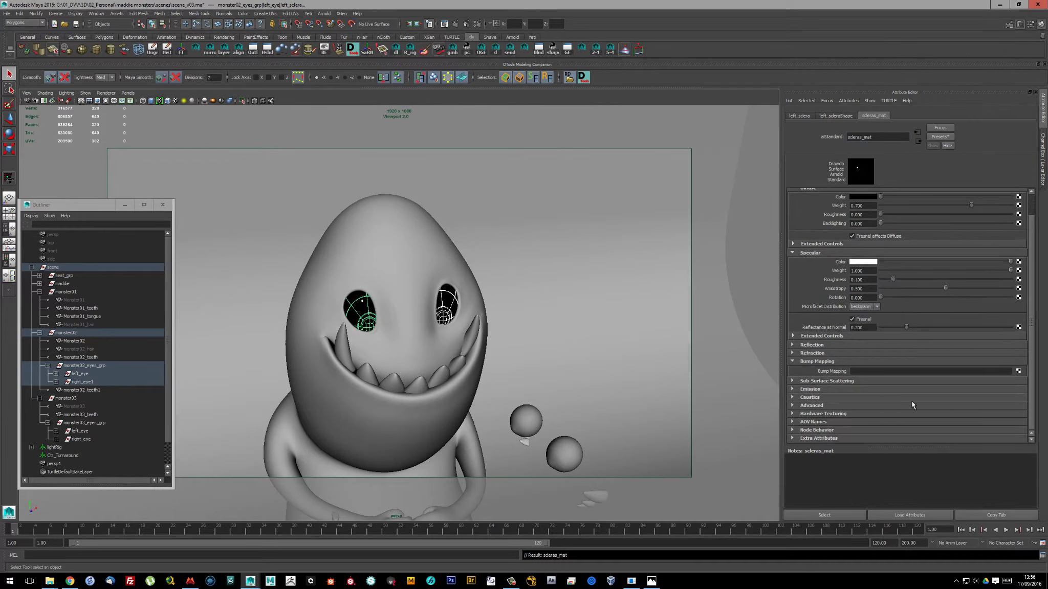
Isolate the eyes and rename the right_eye1 group to right_eye
key(ctrl+1)
click(82, 382)
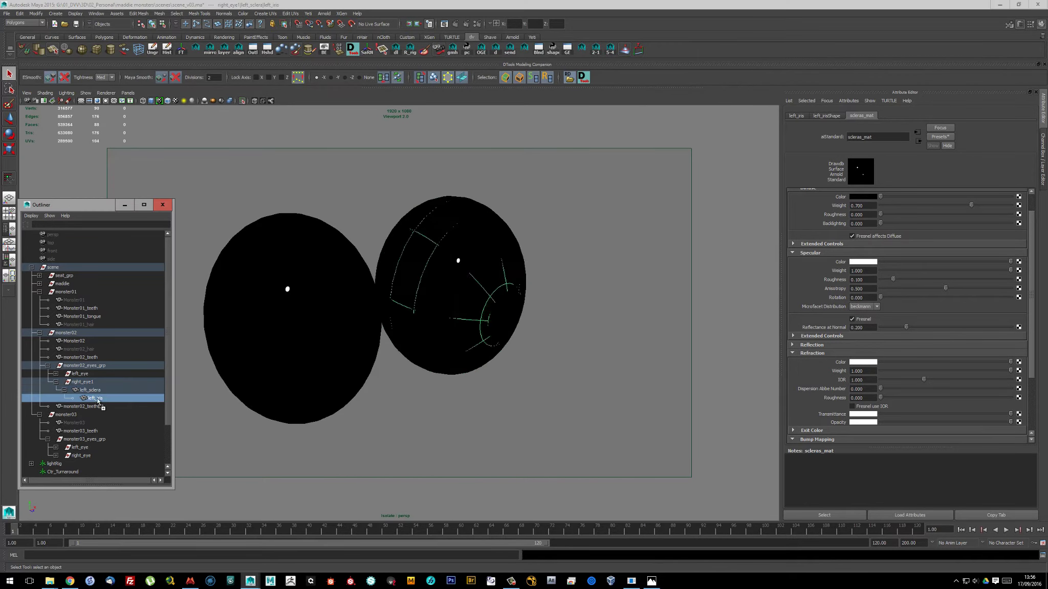
double_click(103, 381)
key(BackSpace)
key(Return)
key(Up)
Assign a new aiStandard material to both irises and launch a test render of the face
ctrl+click(87, 415)
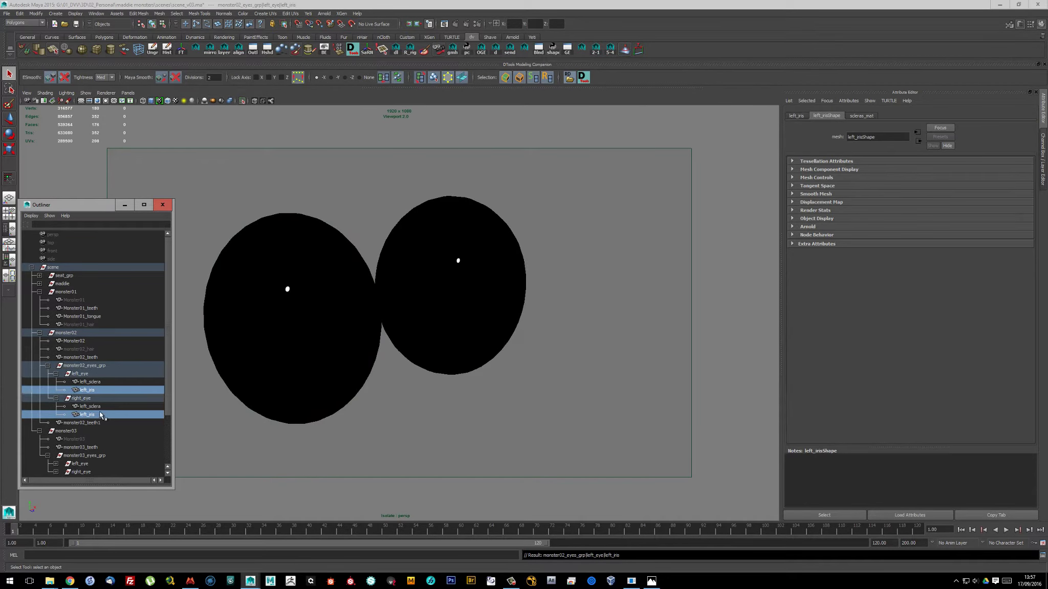
right_drag(501, 366, 578, 568)
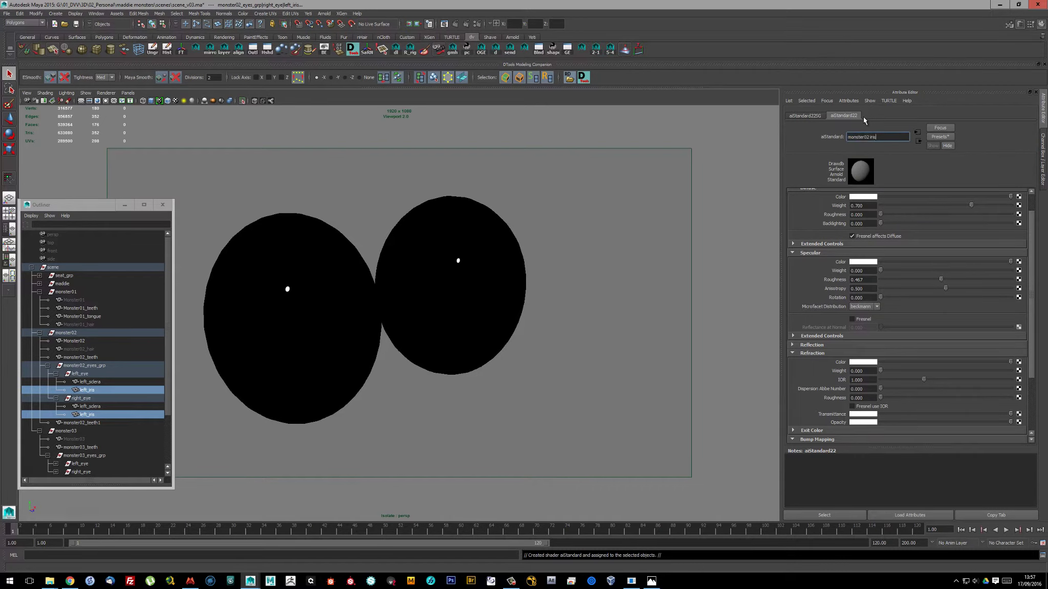
click(496, 375)
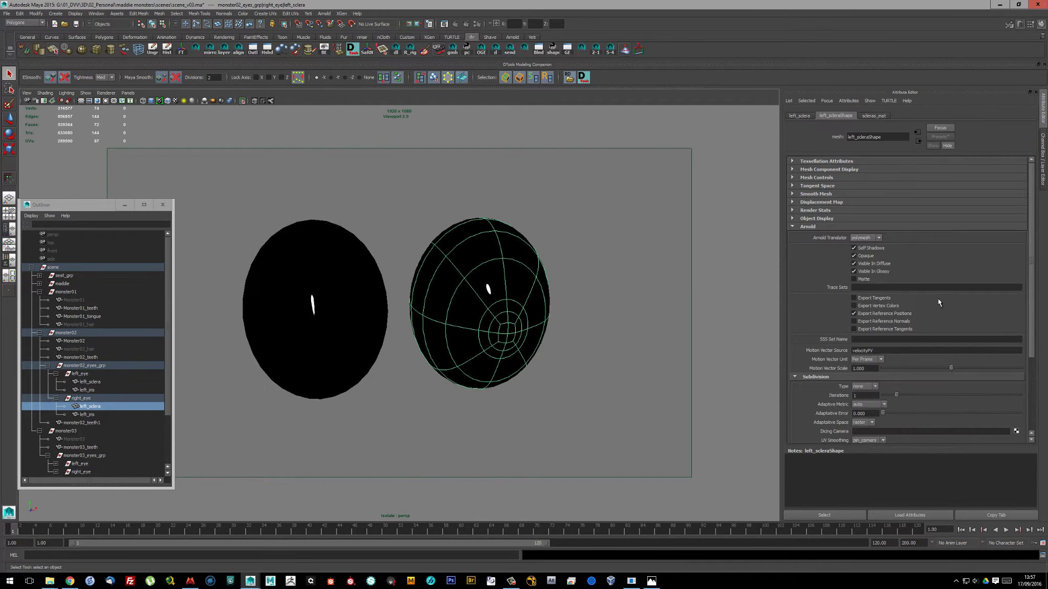
scroll(399, 307, down, 5)
key(ctrl+1)
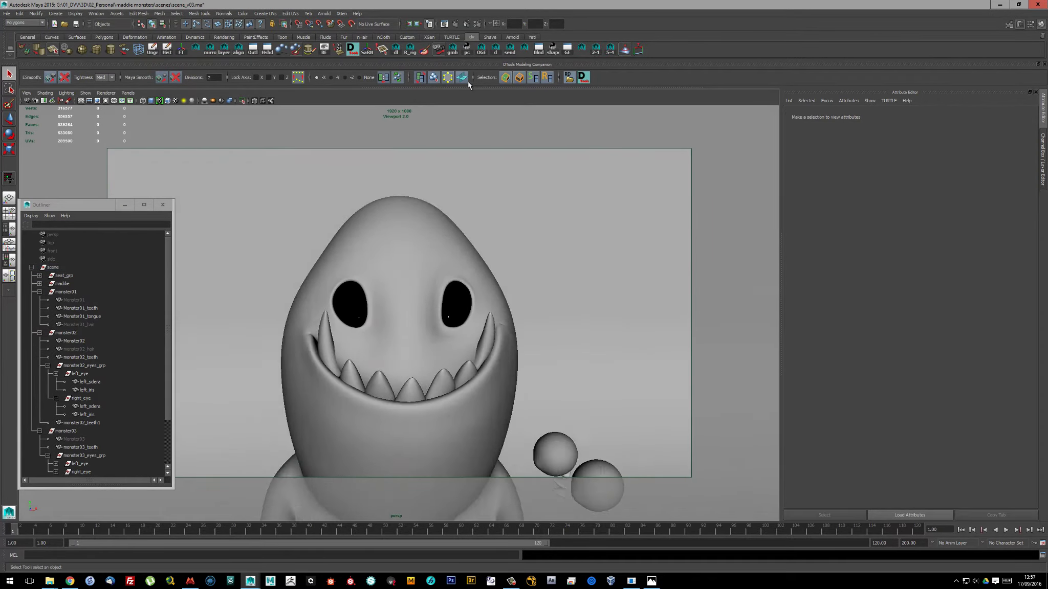
click(444, 24)
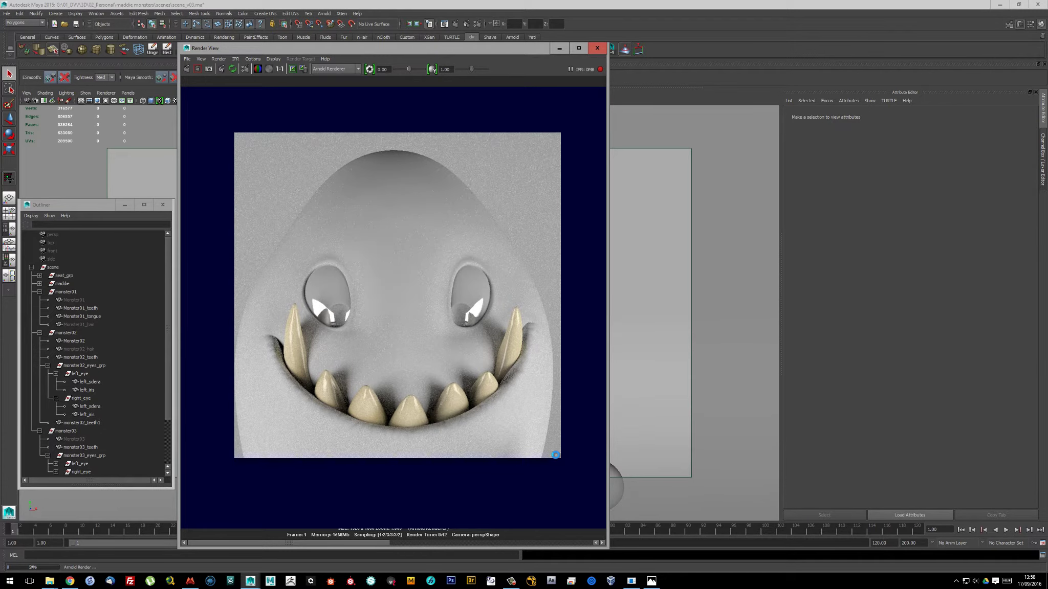
Close the test render and select both eyes' scleras
click(597, 48)
scroll(532, 346, up, 5)
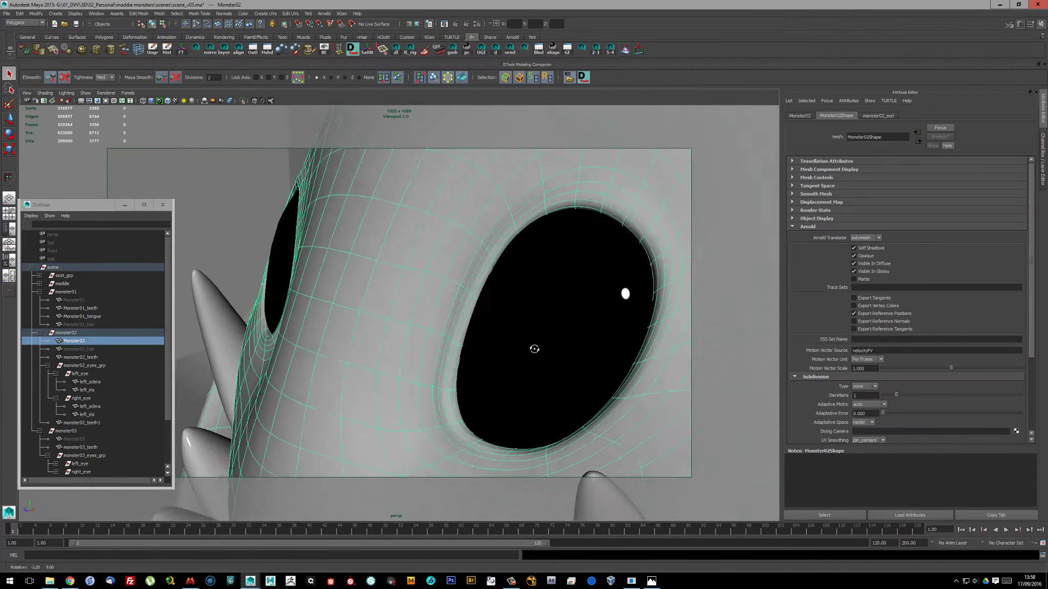
alt+drag(532, 346, 355, 313)
drag(379, 333, 389, 287)
key(q)
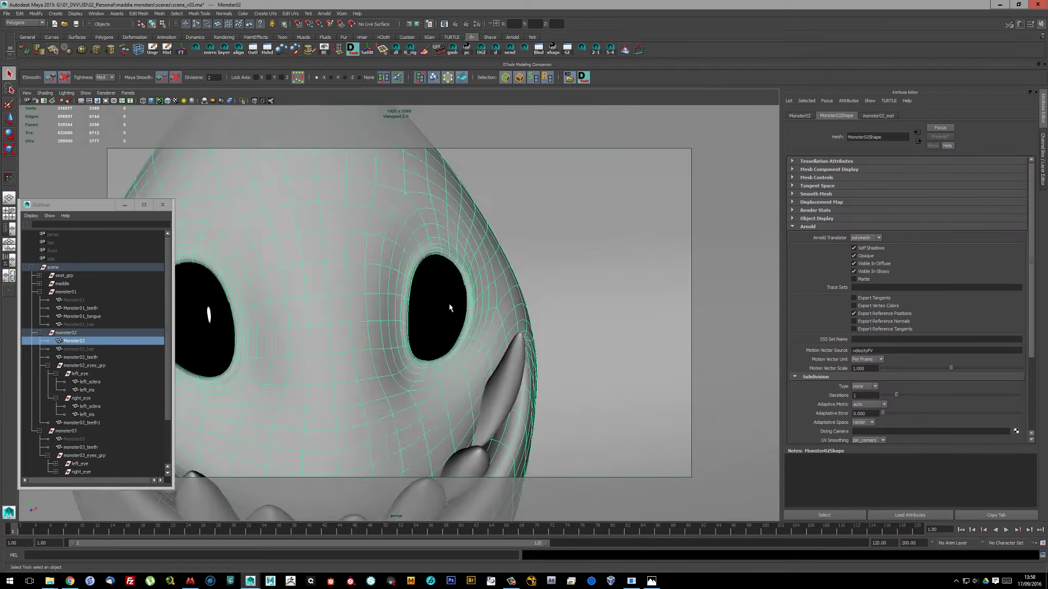
click(491, 307)
shift+click(251, 317)
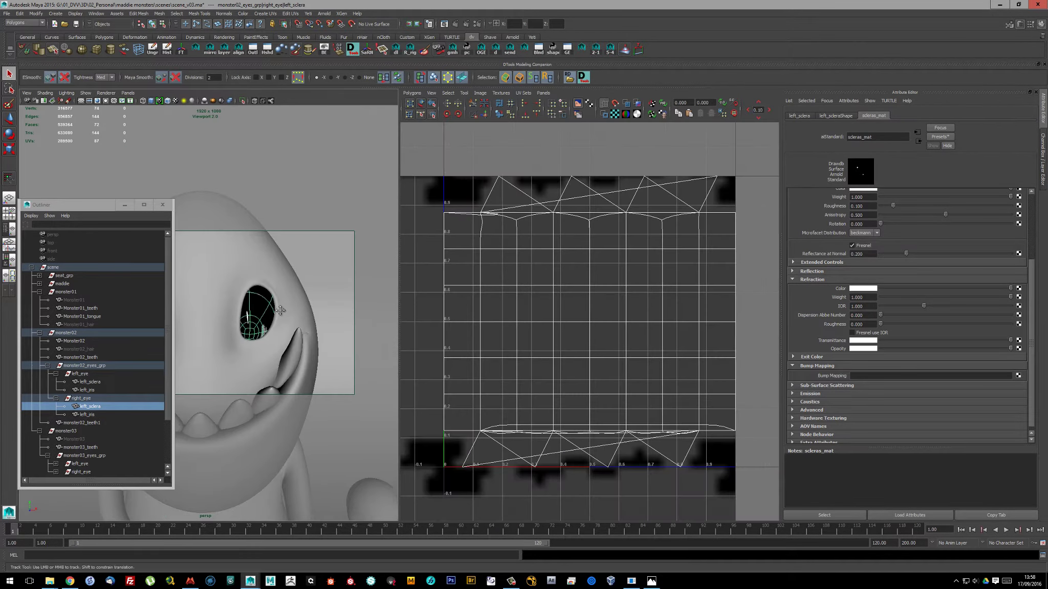
Show the UV editor beside the viewport and spherically project the sclera's UVs
click(265, 13)
click(279, 41)
click(648, 306)
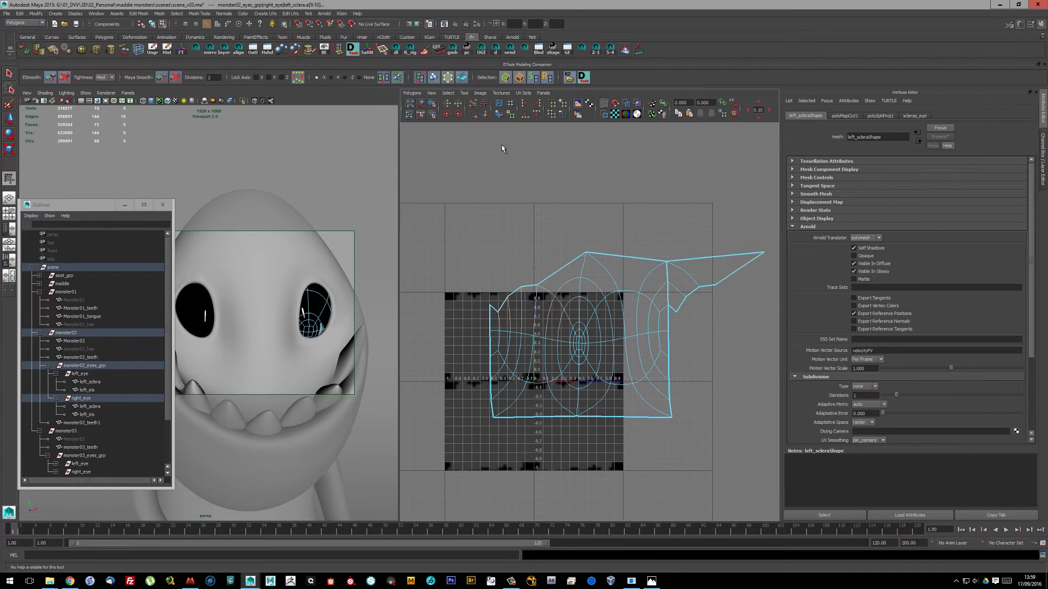
Spherically map the left eye's sclera and unfold its UV shell
click(90, 382)
click(265, 14)
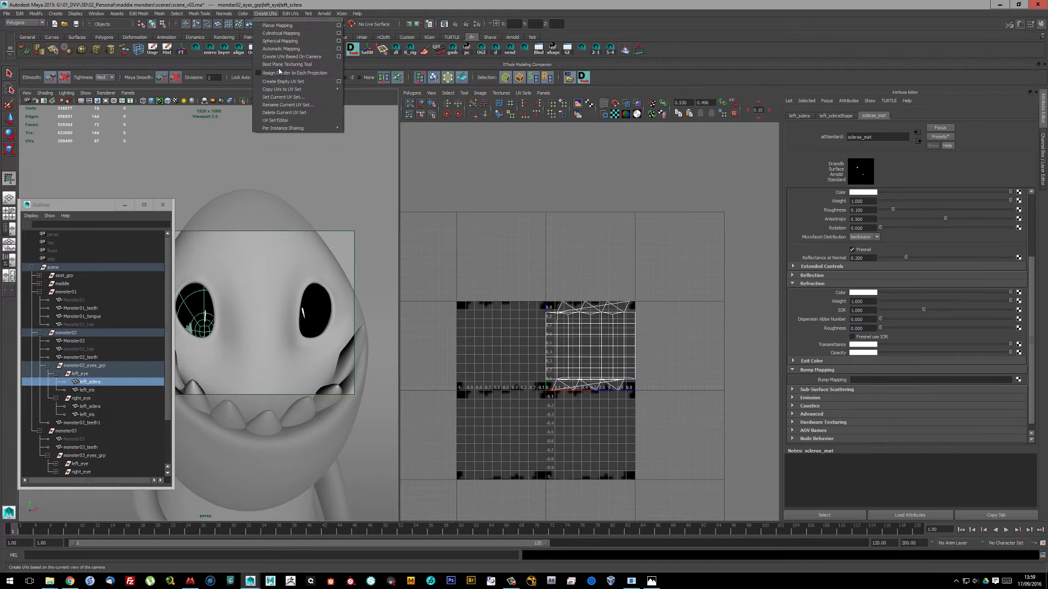
click(279, 41)
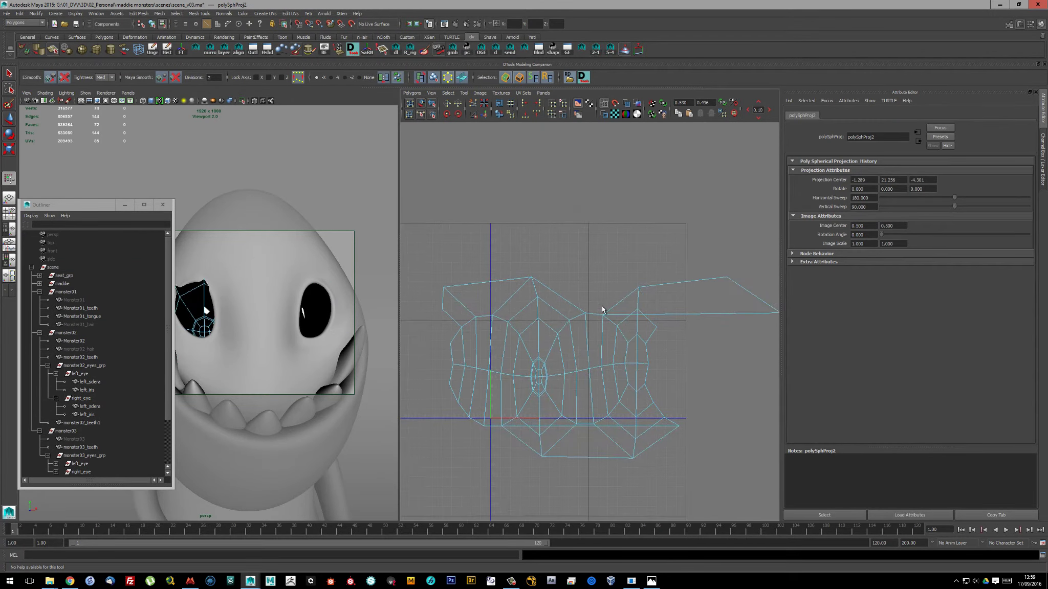
shift+right_drag(602, 309, 671, 315)
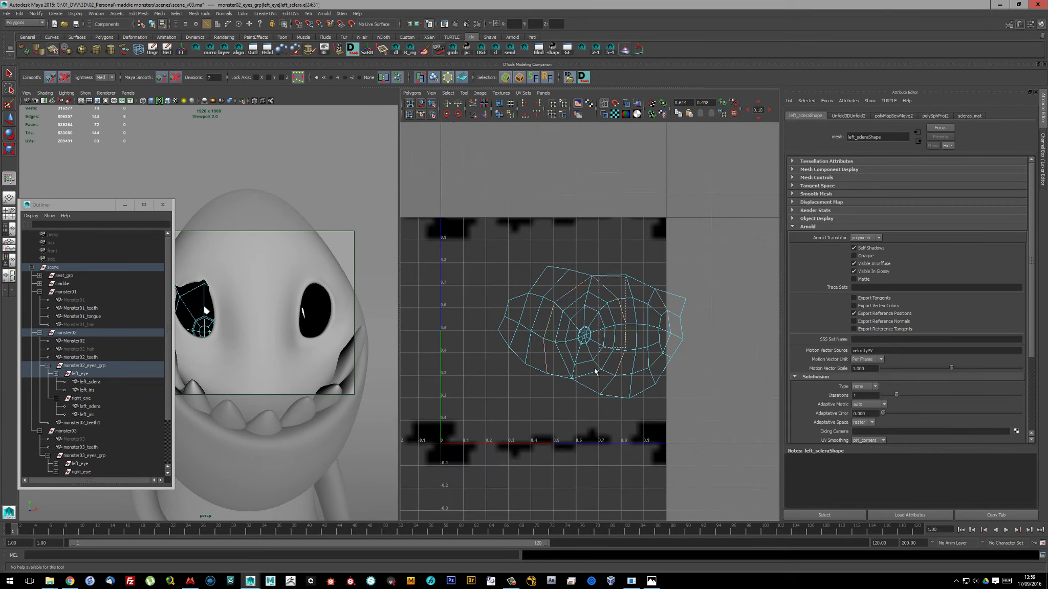
key(F8)
key(f)
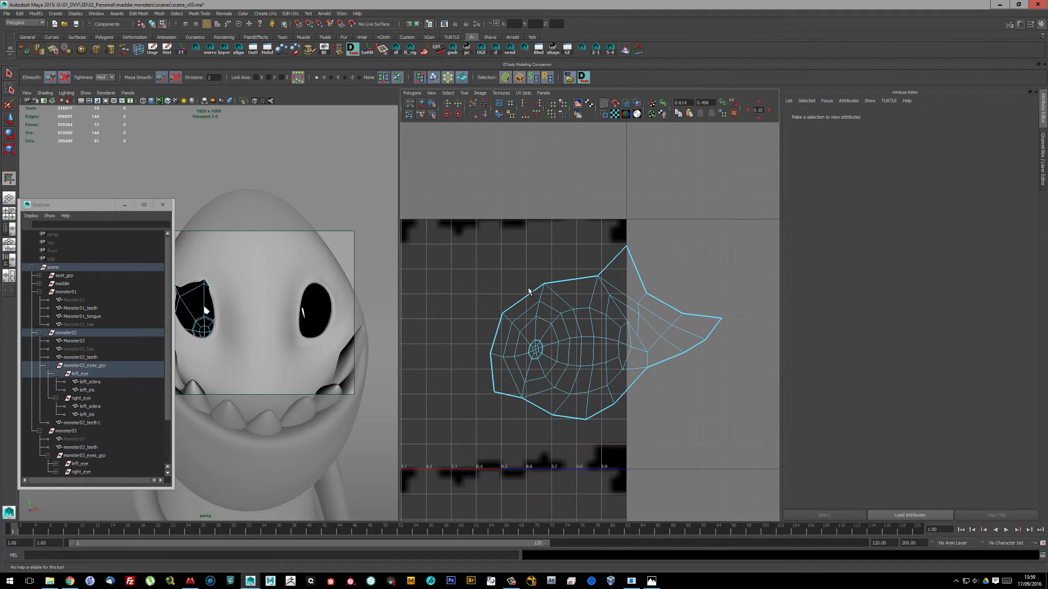
Sew the flap edge back and unfold the left sclera's UV shell again
click(577, 280)
shift+right_drag(577, 280, 678, 307)
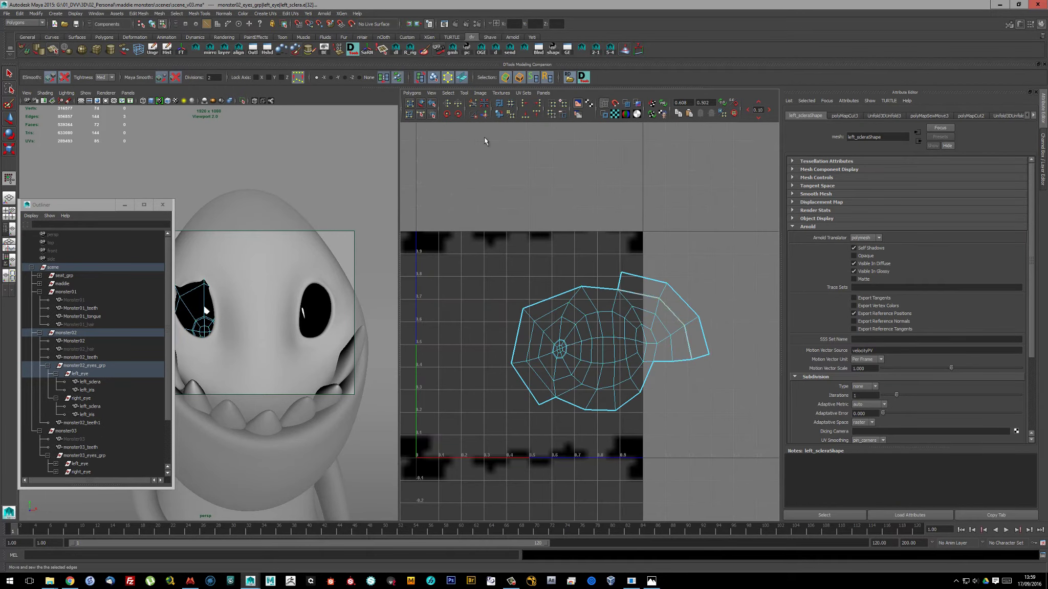
click(499, 115)
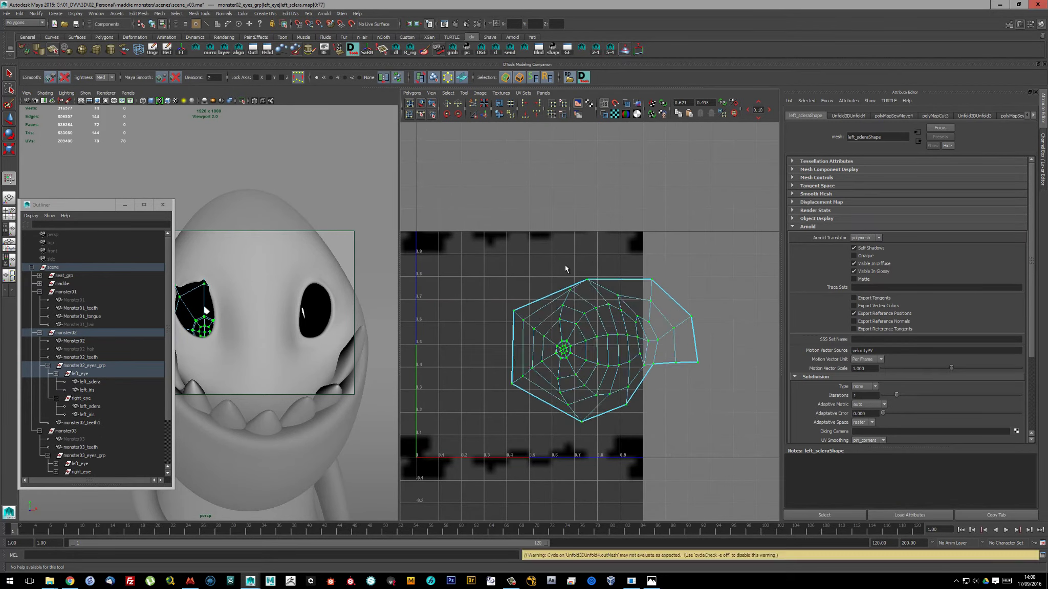
scroll(583, 338, up, 2)
key(3)
key(F8)
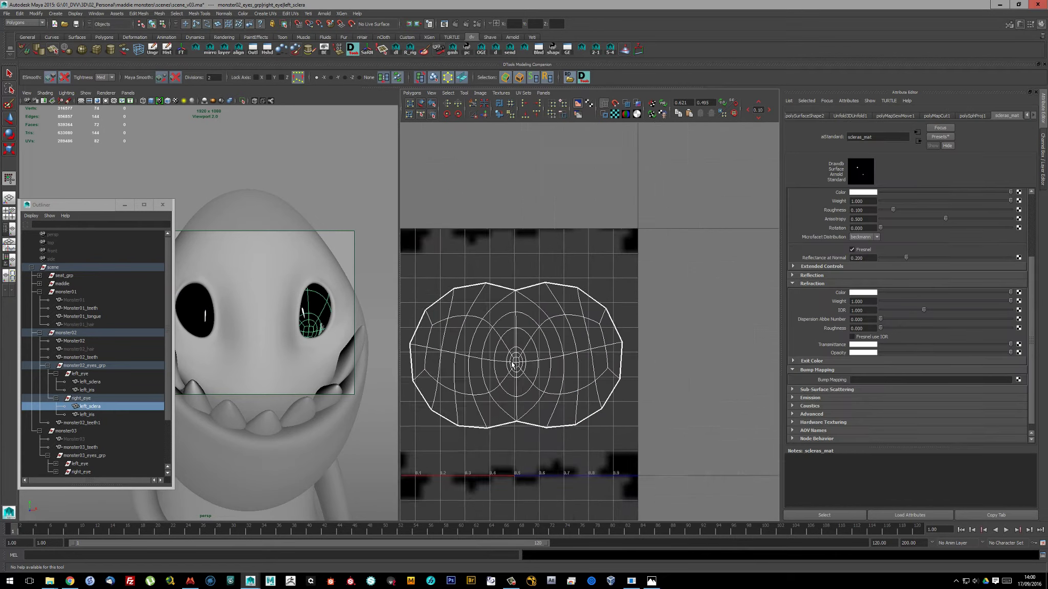
scroll(674, 365, down, 2)
scroll(224, 298, down, 2)
Cut the right eye's sclera UVs along a chosen edge
alt+drag(224, 298, 266, 287)
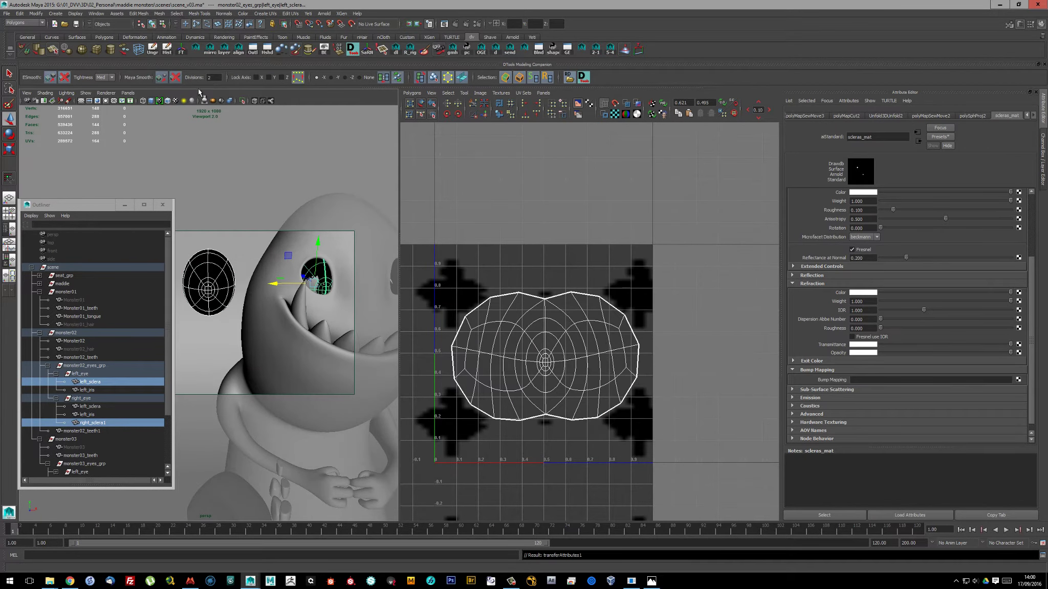
click(281, 294)
scroll(275, 339, down, 2)
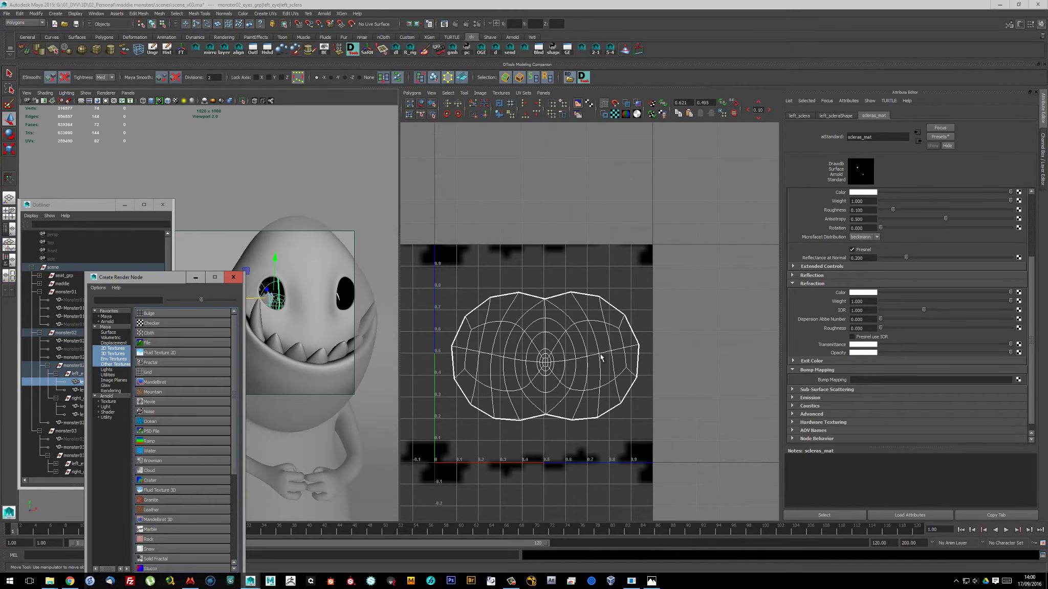
scroll(255, 345, up, 5)
scroll(254, 348, up, 3)
alt+drag(254, 348, 276, 333)
click(283, 318)
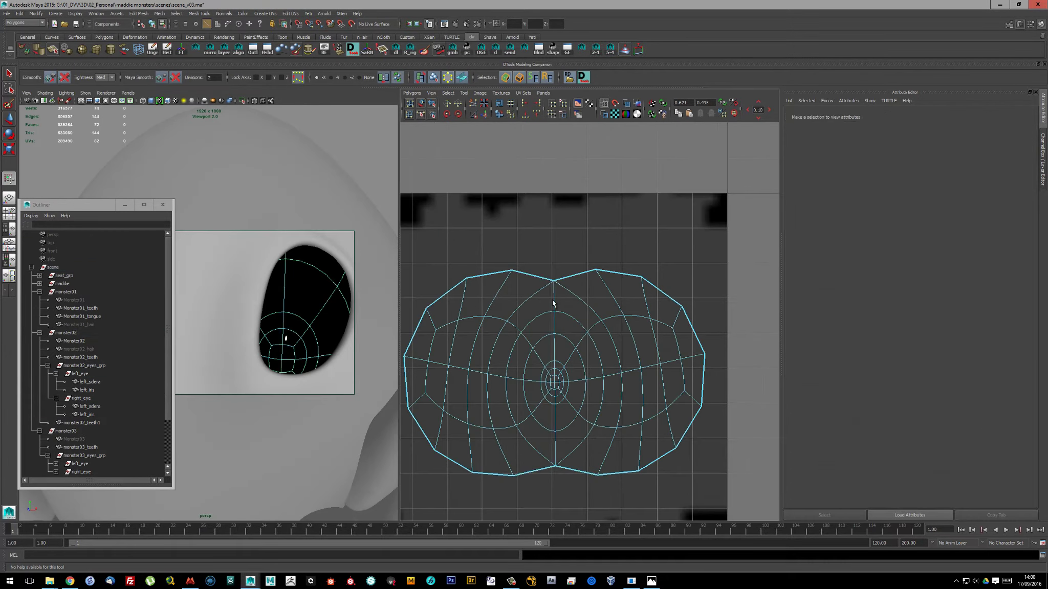
alt+middle_drag(517, 240, 529, 222)
key(ctrl+z)
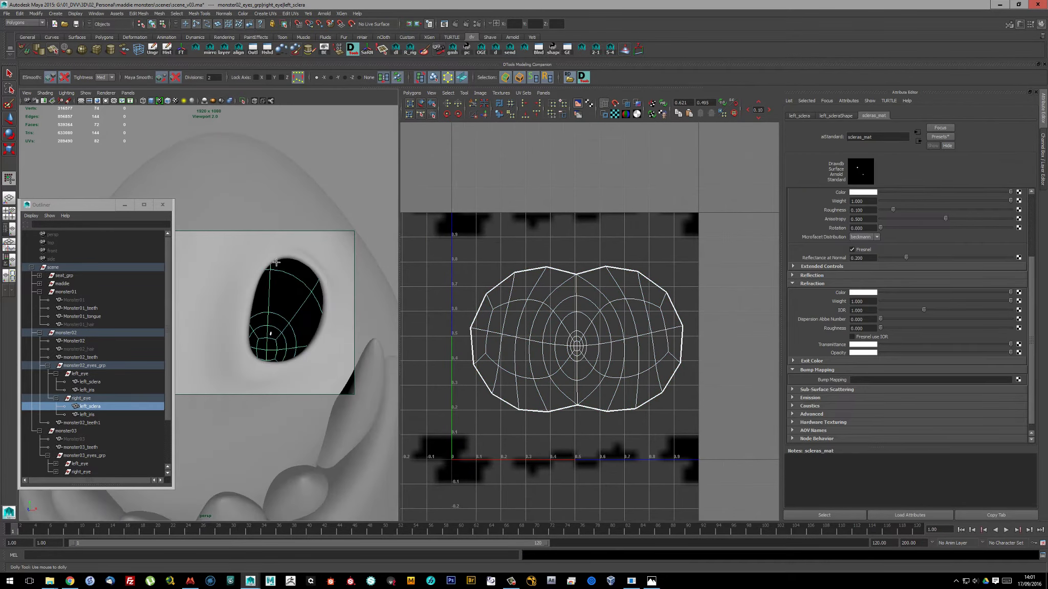
key(ctrl+z)
key(ctrl+z)
key(shift+z)
key(shift+z)
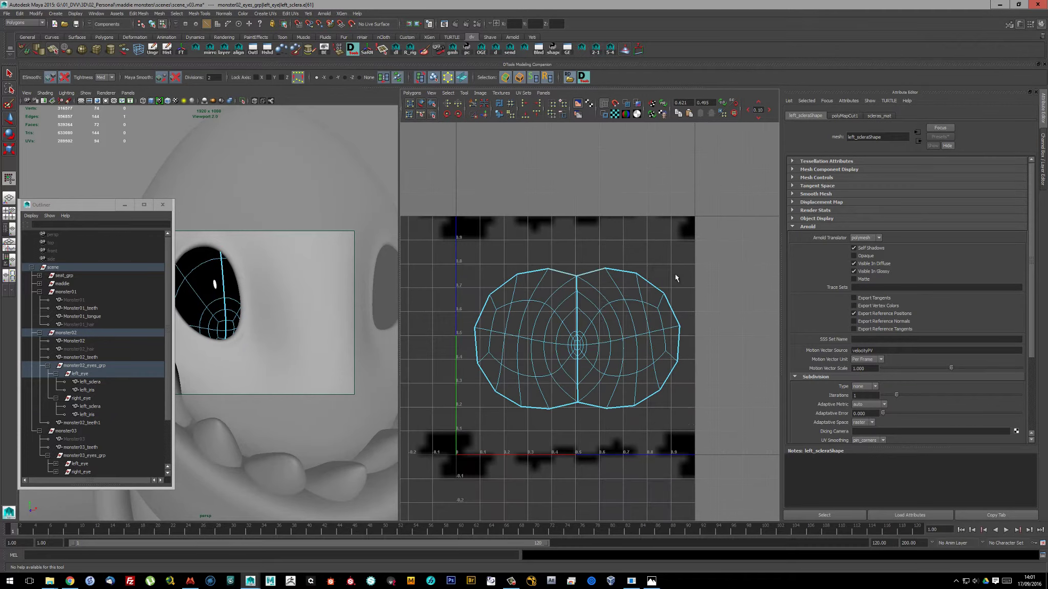
Unfold the right sclera into a horizontal figure-8 shell and connect a Fractal bump texture
click(421, 103)
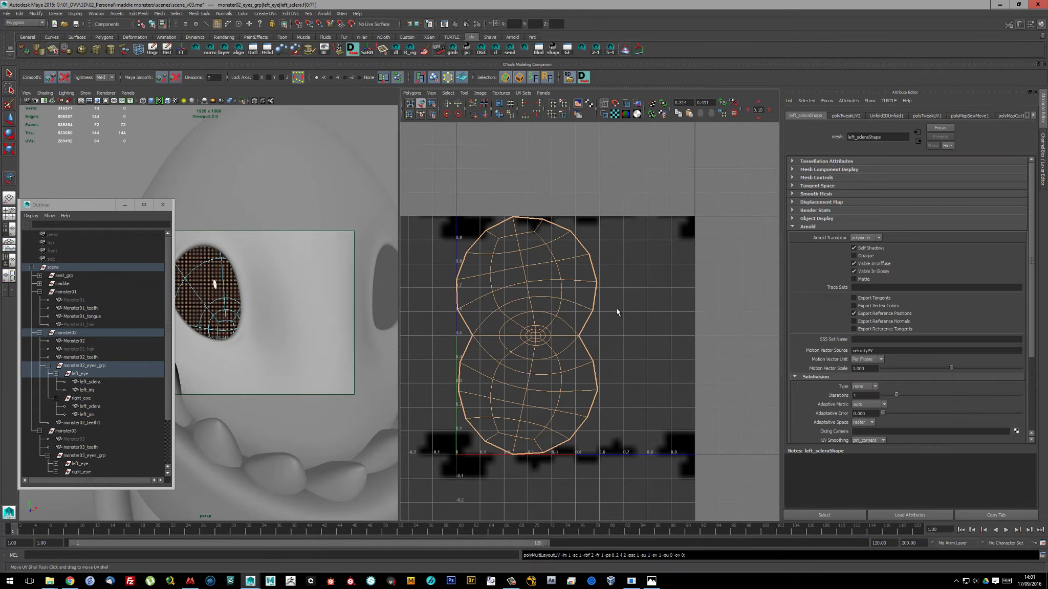
click(509, 302)
drag(509, 302, 499, 361)
key(F8)
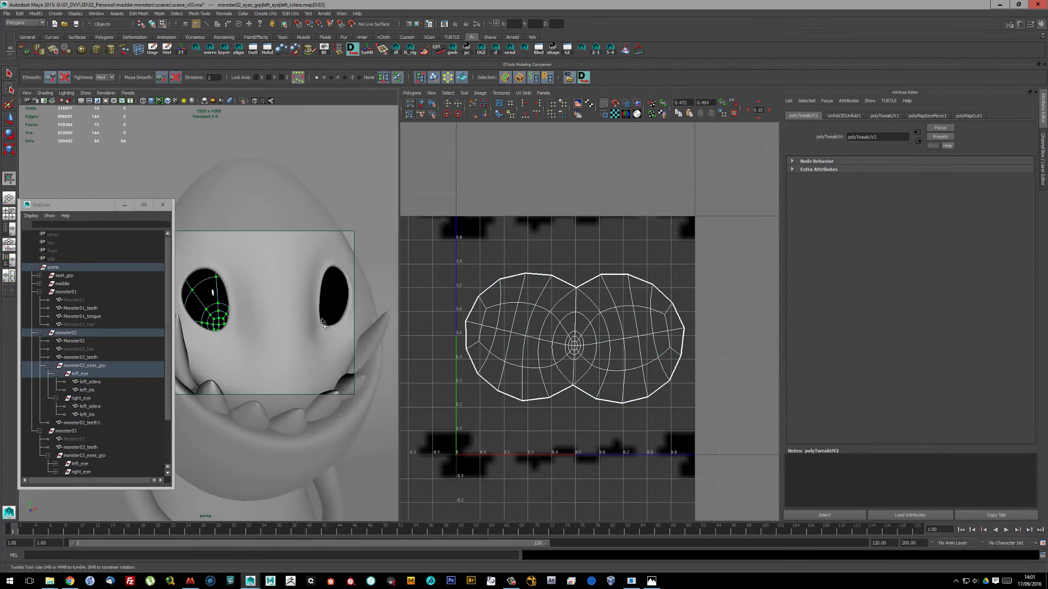
click(1018, 379)
click(145, 362)
Raise the fractal's frequency ratio and check the bump highlight on the eye
alt+right_drag(230, 307, 287, 317)
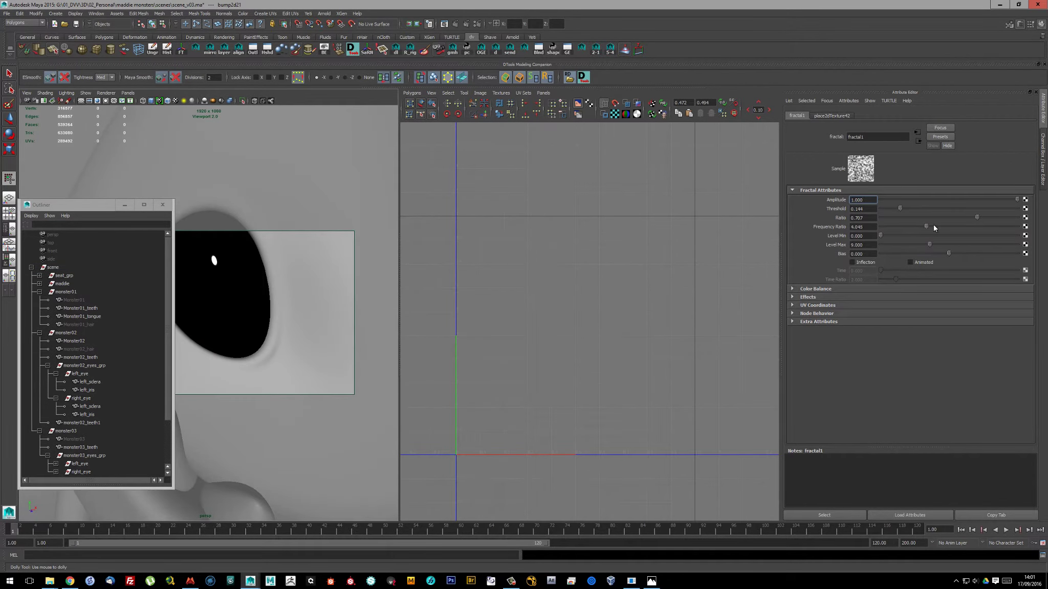
drag(933, 227, 967, 227)
alt+drag(250, 313, 269, 321)
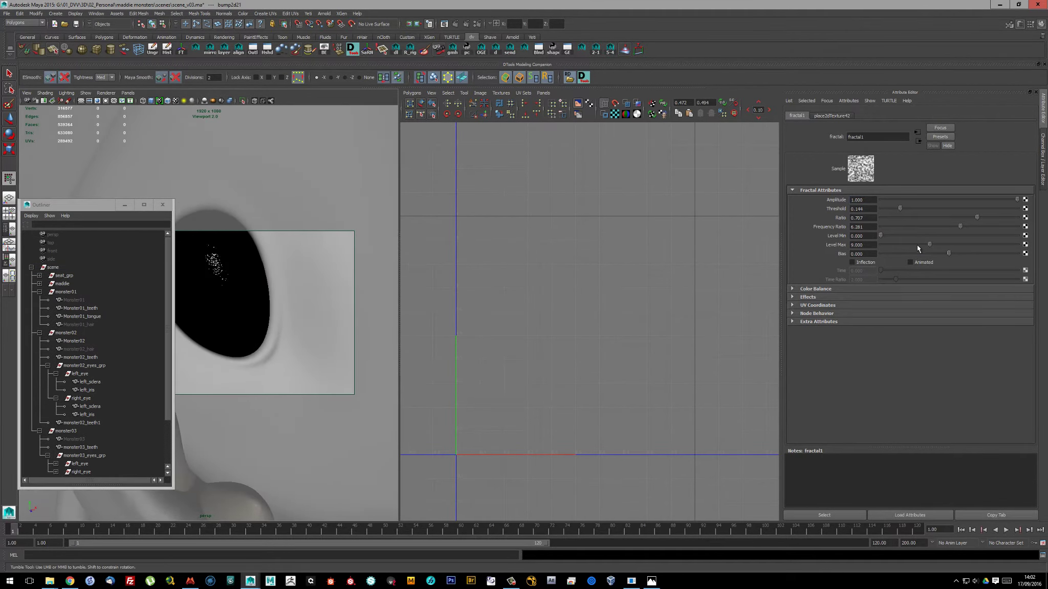
alt+right_drag(292, 321, 215, 307)
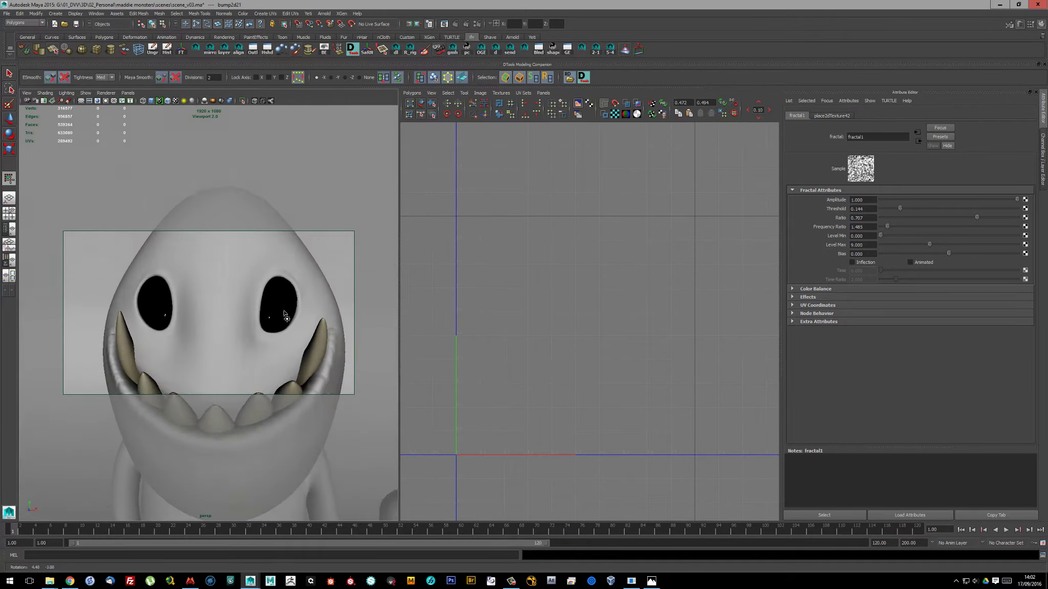
key(space)
click(917, 140)
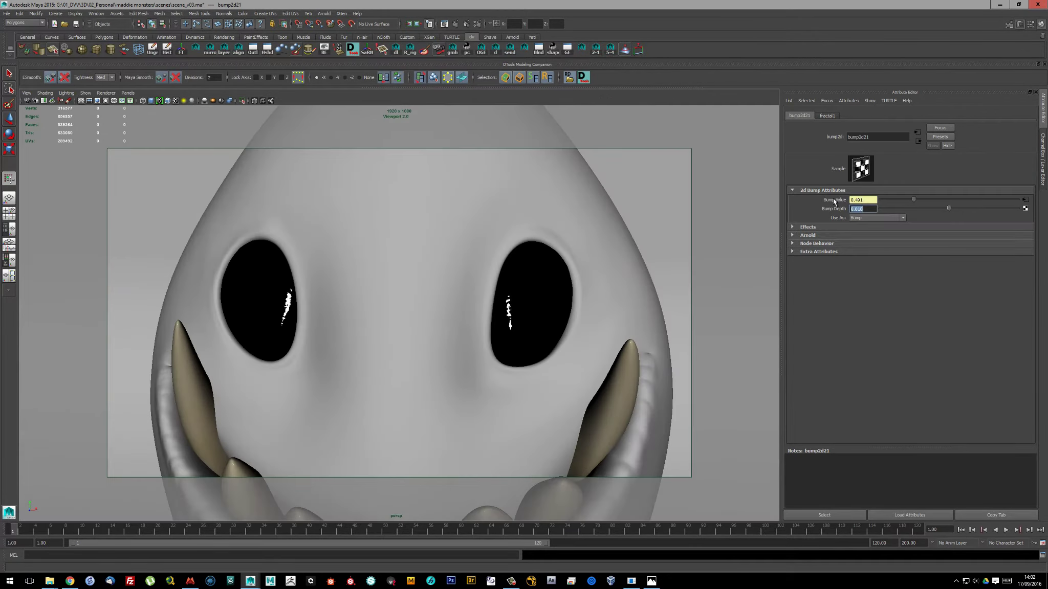
Test-render the eyes and set scleras_mat's microfacet distribution to ggx
click(444, 24)
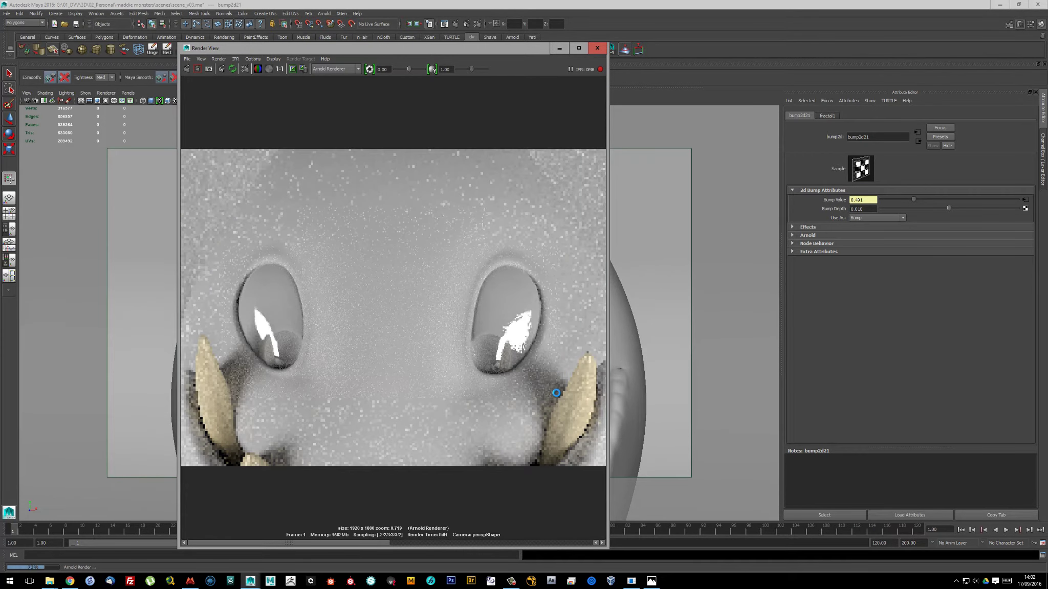
click(919, 141)
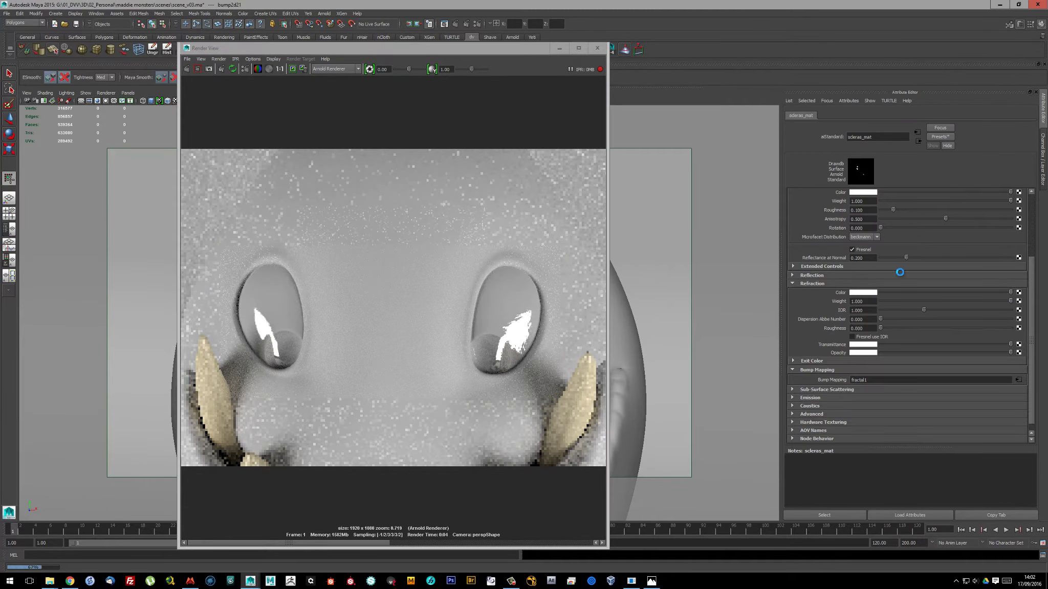
click(864, 250)
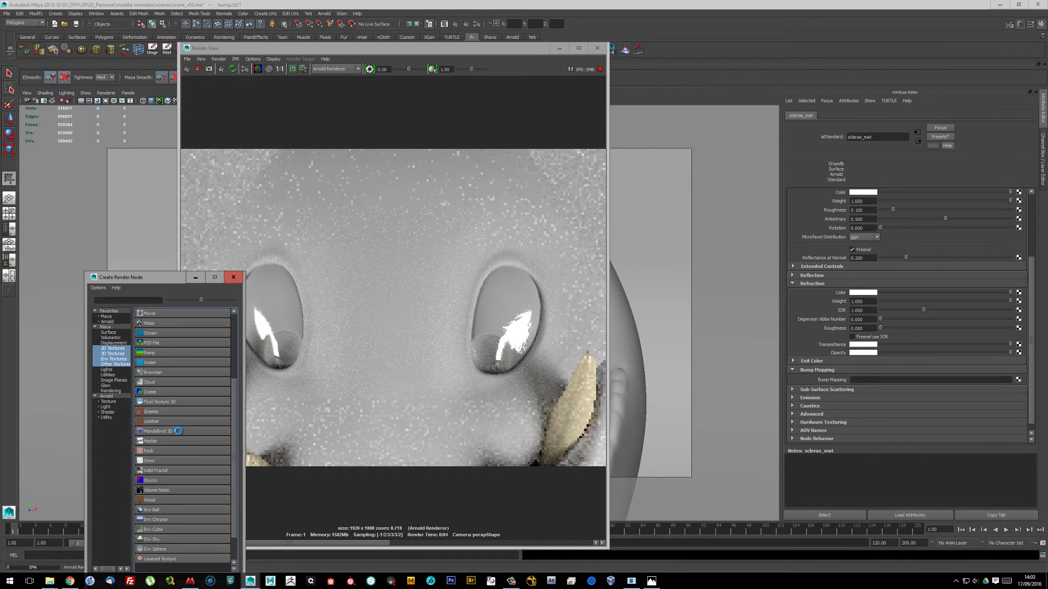
Add a noise texture as the sclera bump with Frequency Ratio about 4.1, region-rendering the right eye
scroll(158, 460, up, 1)
click(149, 353)
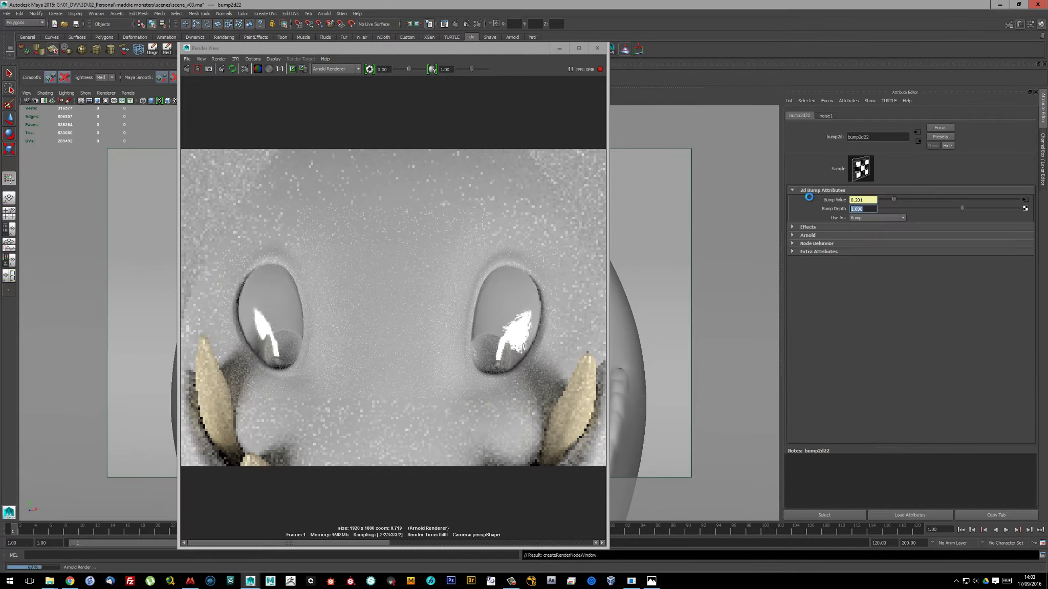
click(826, 116)
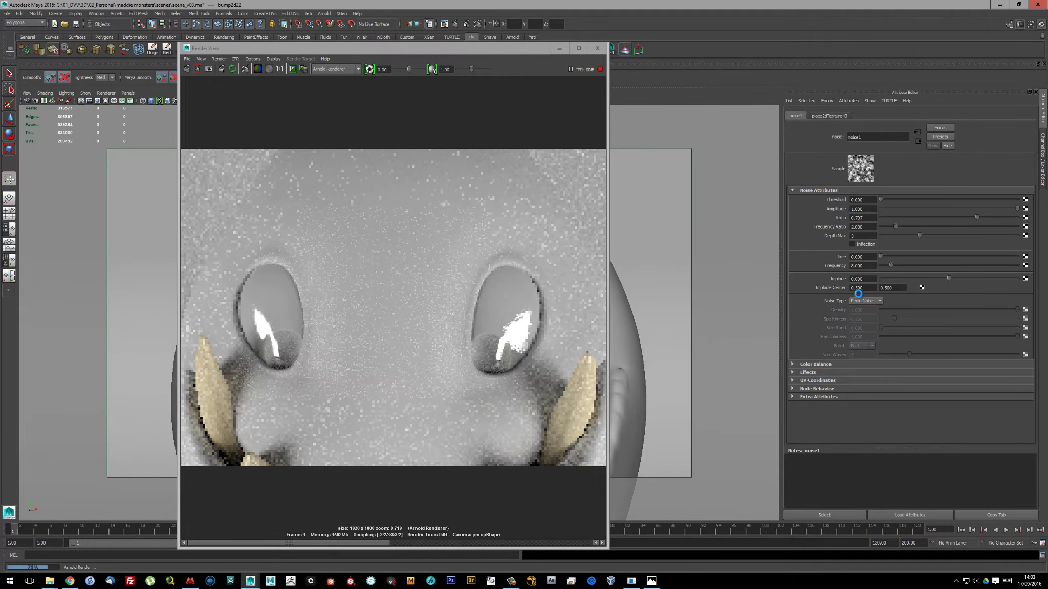
drag(909, 226, 928, 226)
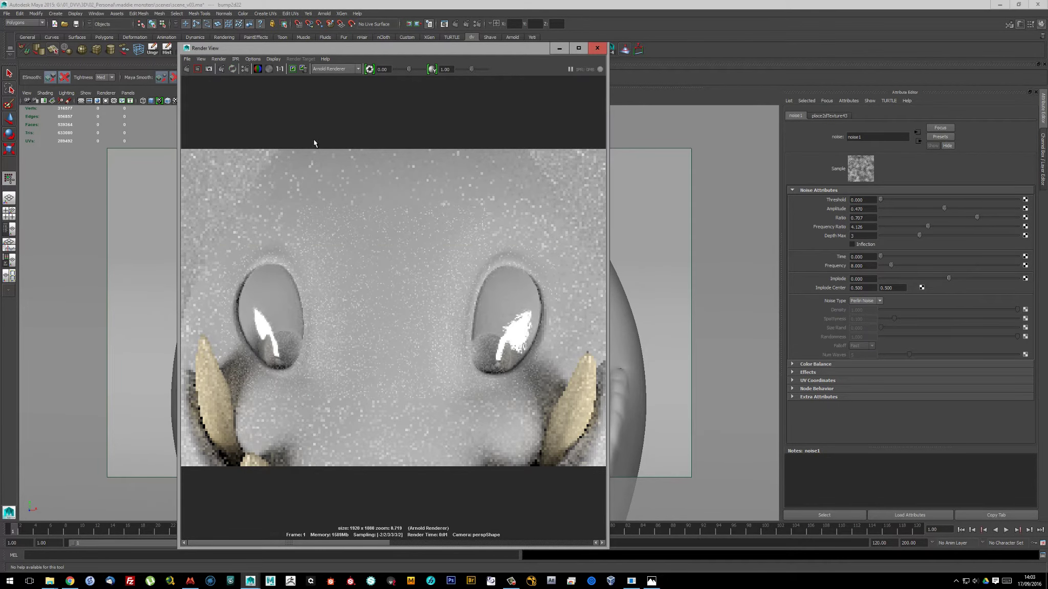
click(221, 71)
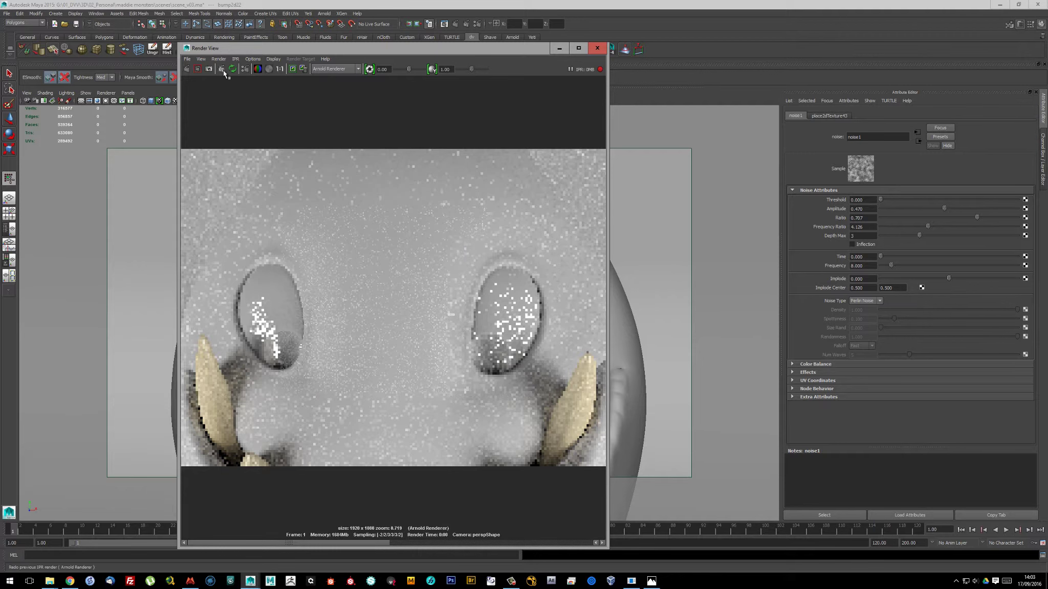
drag(438, 235, 579, 399)
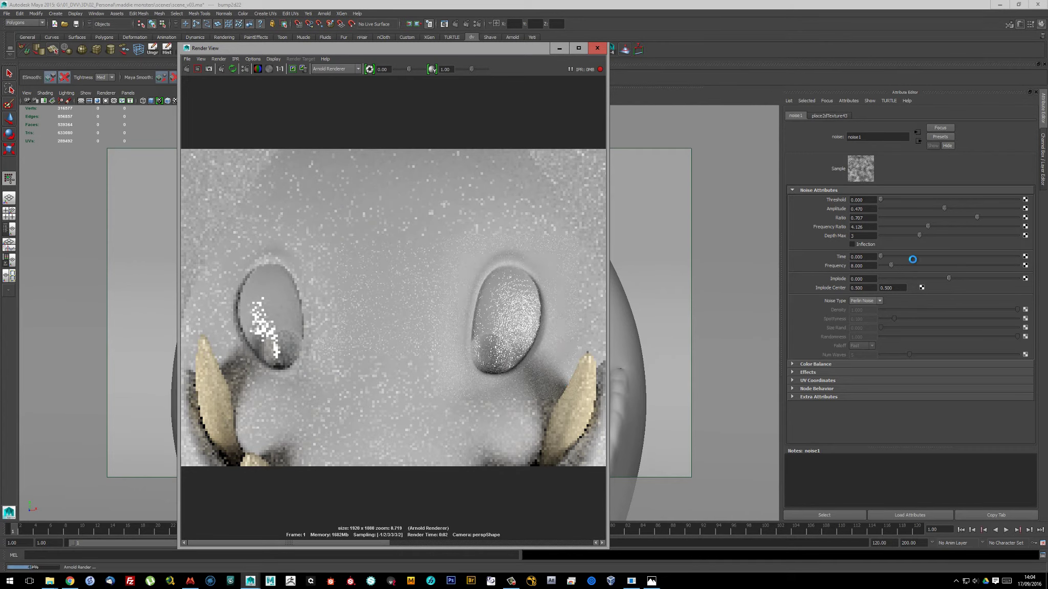
mouse_move(926, 226)
mouse_down()
mouse_move(902, 226)
mouse_move(929, 226)
mouse_up()
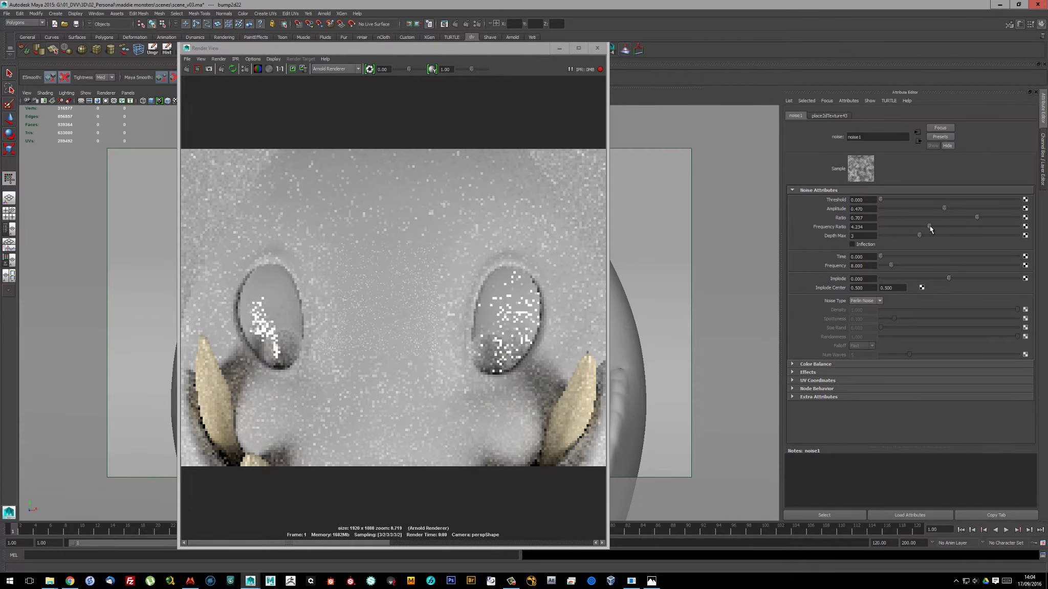
Set noise Frequency to 2, try Billow with Smooth falloff, then return to Perlin Noise
double_click(863, 266)
text(2)
key(Return)
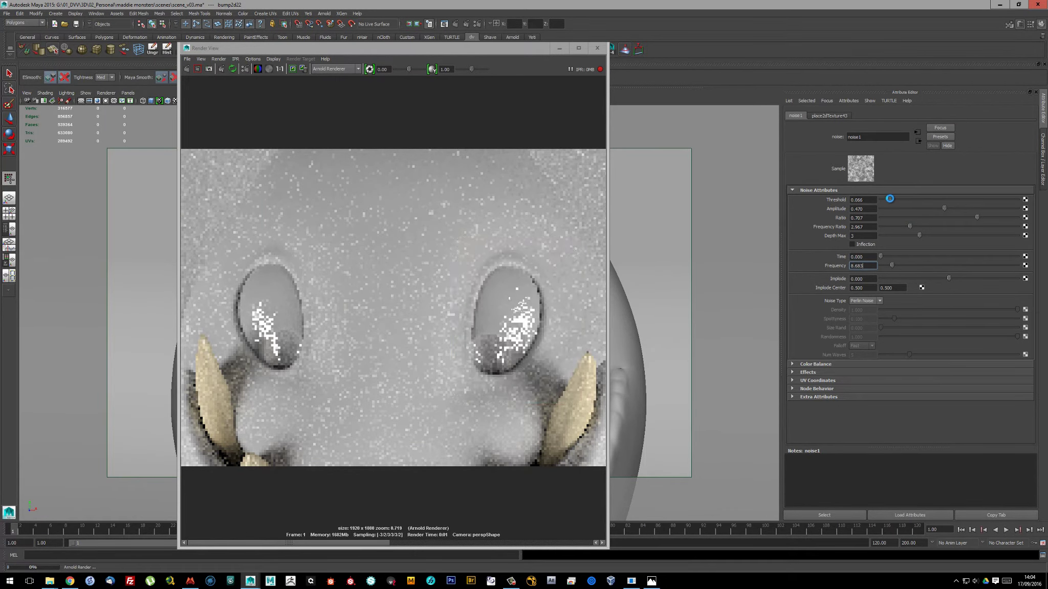
click(869, 299)
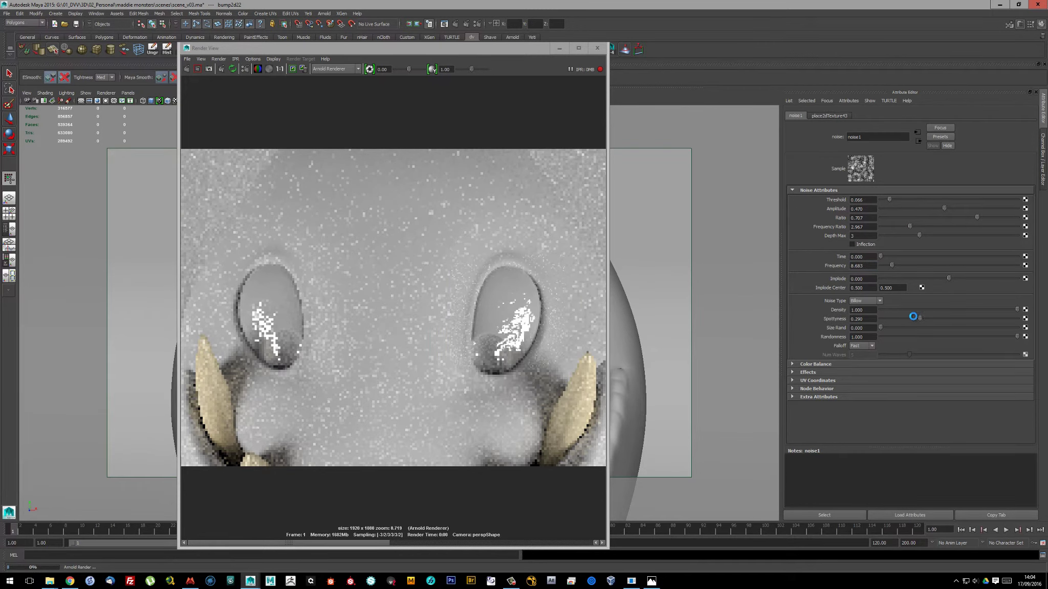
click(868, 345)
click(863, 357)
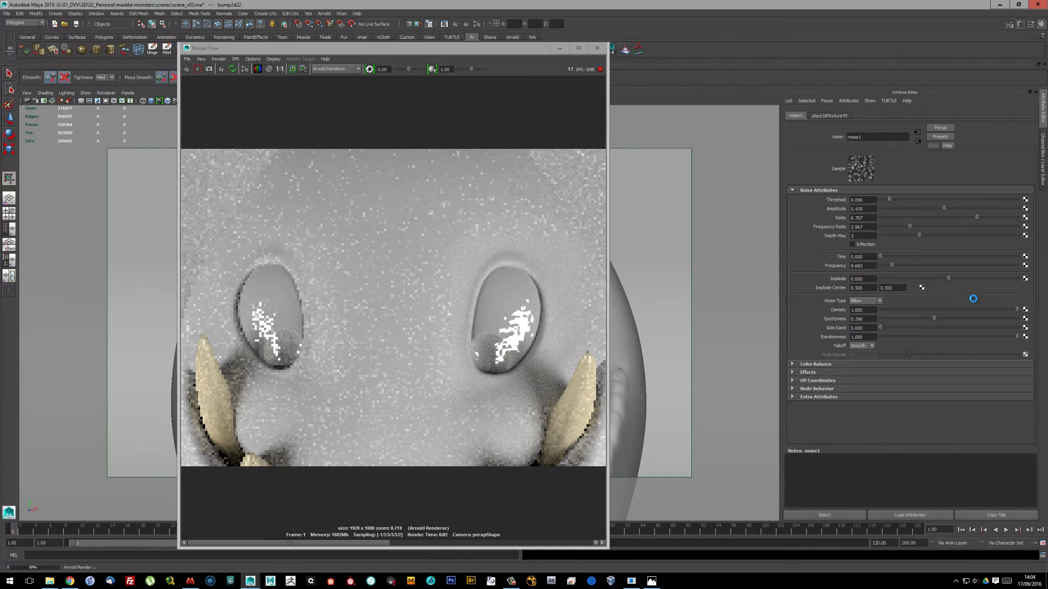
mouse_move(907, 264)
mouse_down()
mouse_move(932, 263)
mouse_move(895, 265)
mouse_up()
click(875, 301)
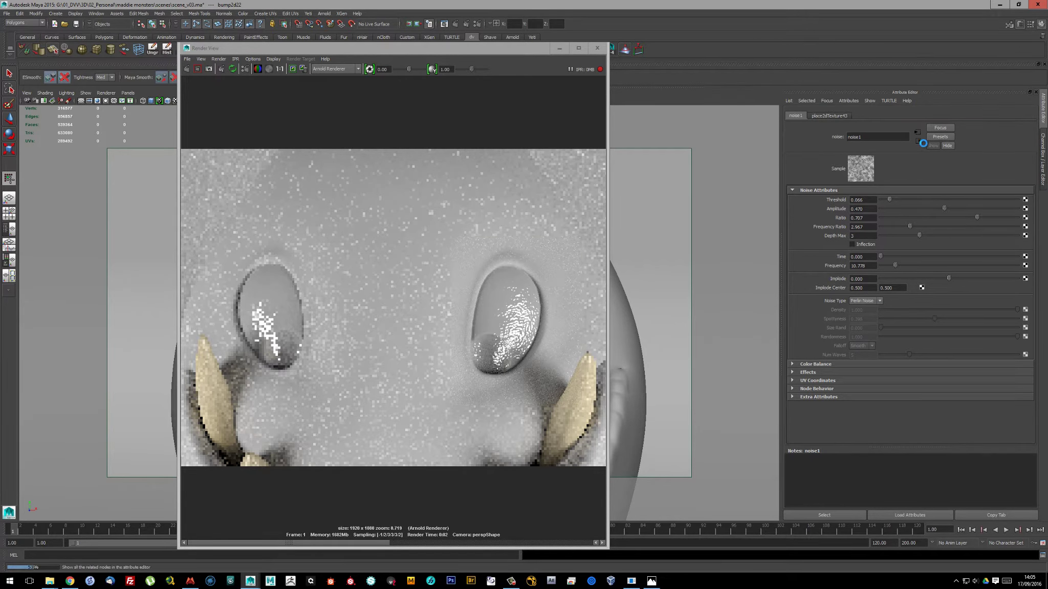
Adjust the bump2d22 Bump Depth and lower the noise Frequency to about 8.4
click(922, 143)
click(878, 208)
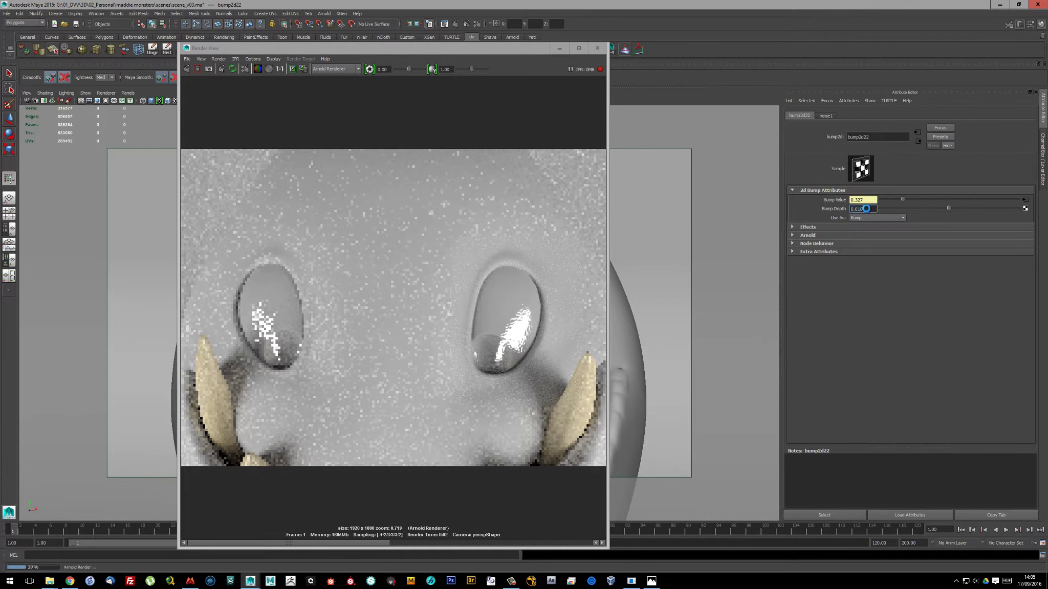
click(916, 132)
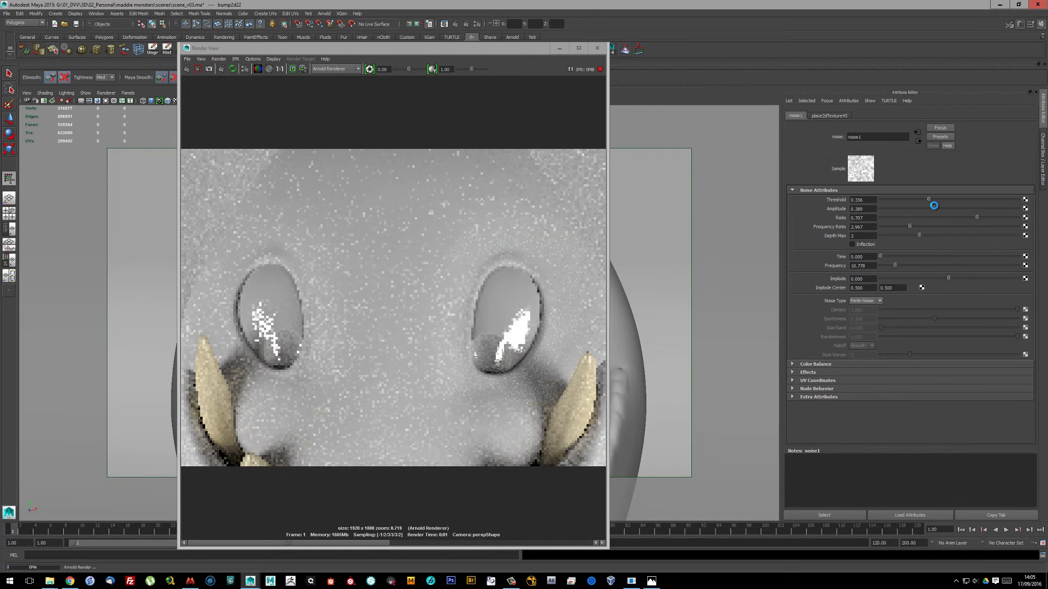
click(918, 141)
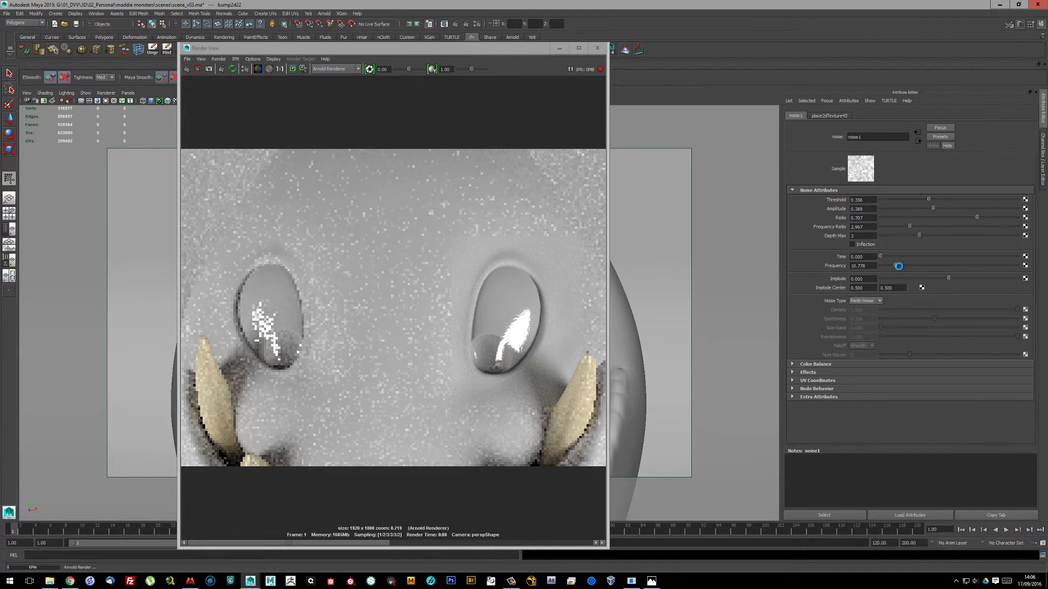
drag(898, 266, 891, 266)
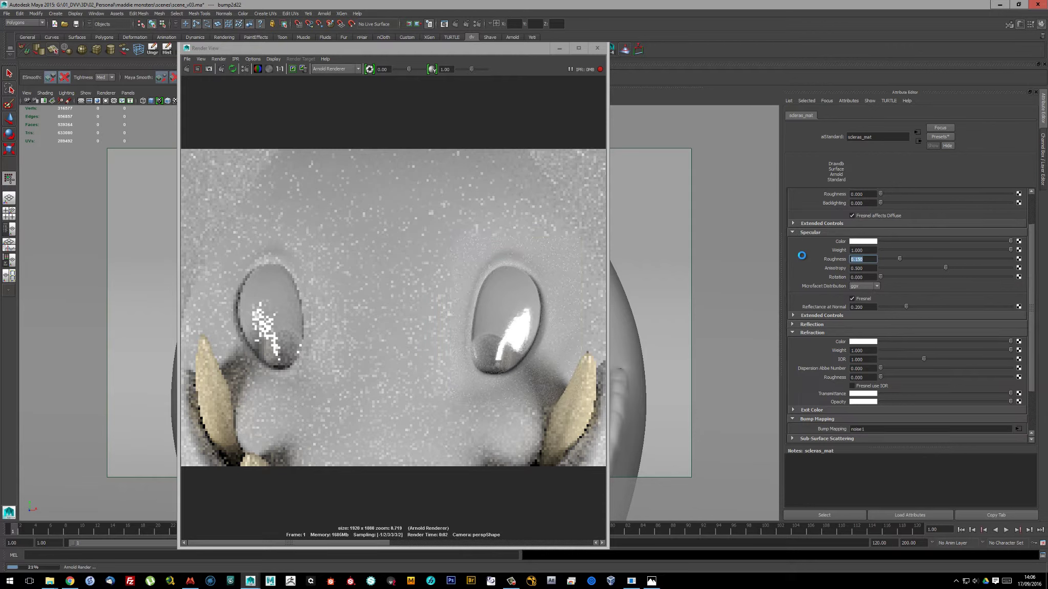
Reduce the sclera's specular Weight and set Reflectance at Normal to 0.1
mouse_move(1010, 250)
mouse_down()
mouse_move(926, 252)
mouse_move(1010, 250)
mouse_up()
click(862, 307)
text(0.1)
key(Return)
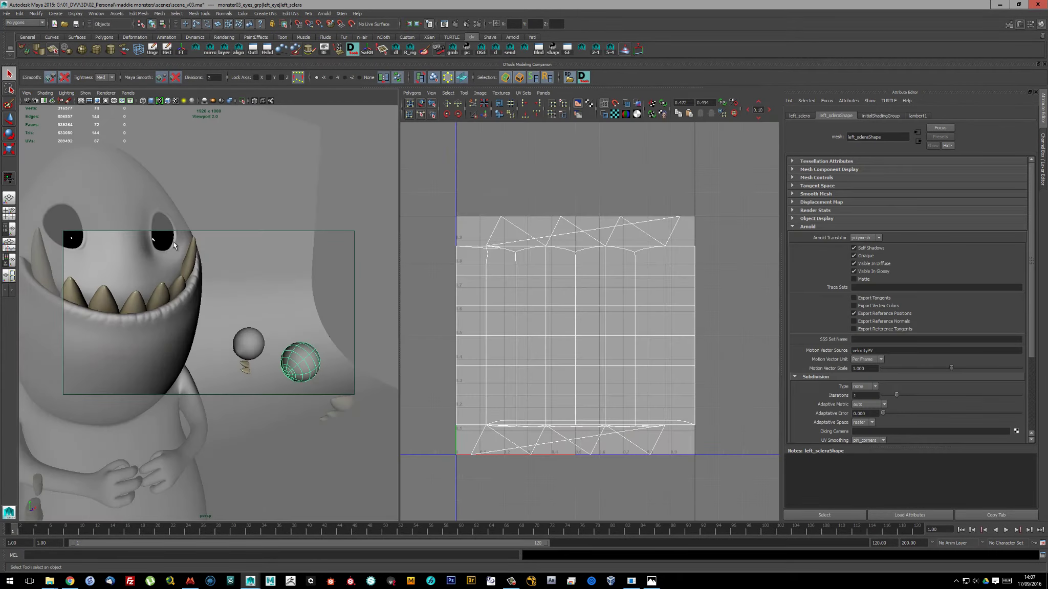
Separate the eye mesh and transfer the right sclera's UV layout onto the left sclera
click(160, 13)
click(173, 60)
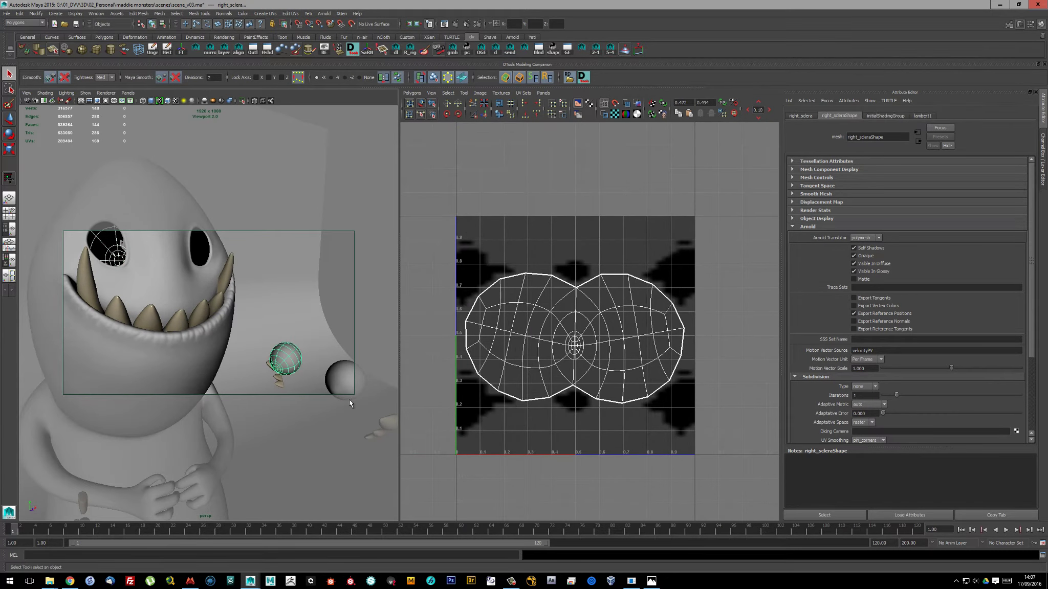
click(285, 358)
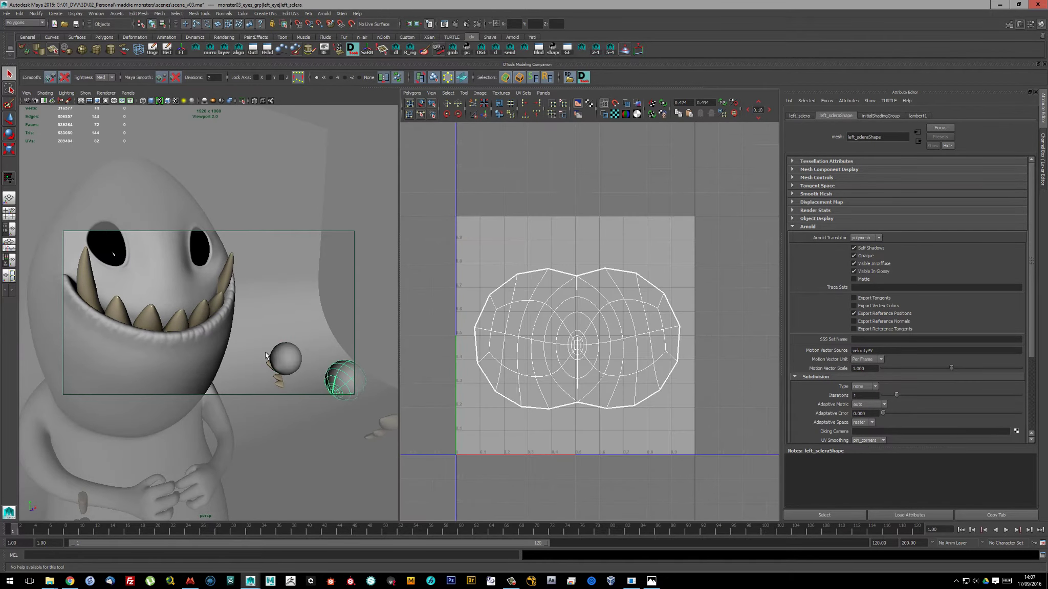
mouse_move(276, 353)
alt+mouse_down()
mouse_move(237, 345)
mouse_move(241, 337)
alt+mouse_up()
click(159, 13)
click(179, 144)
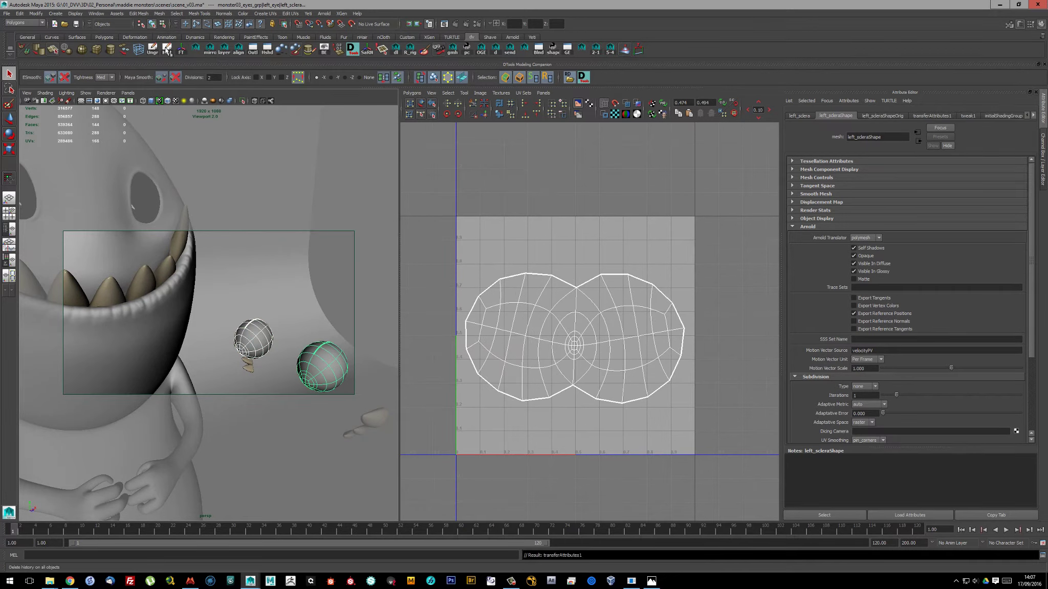
key(F8)
click(253, 337)
Assign scleras_mat to both scleras, region-render the eyes, and assign the iris material to both irises
mouse_move(364, 306)
right_down()
mouse_move(454, 512)
mouse_move(420, 485)
right_up()
mouse_move(359, 307)
alt+mouse_down()
mouse_move(294, 198)
mouse_move(581, 400)
alt+mouse_up()
key(space)
click(442, 24)
click(221, 68)
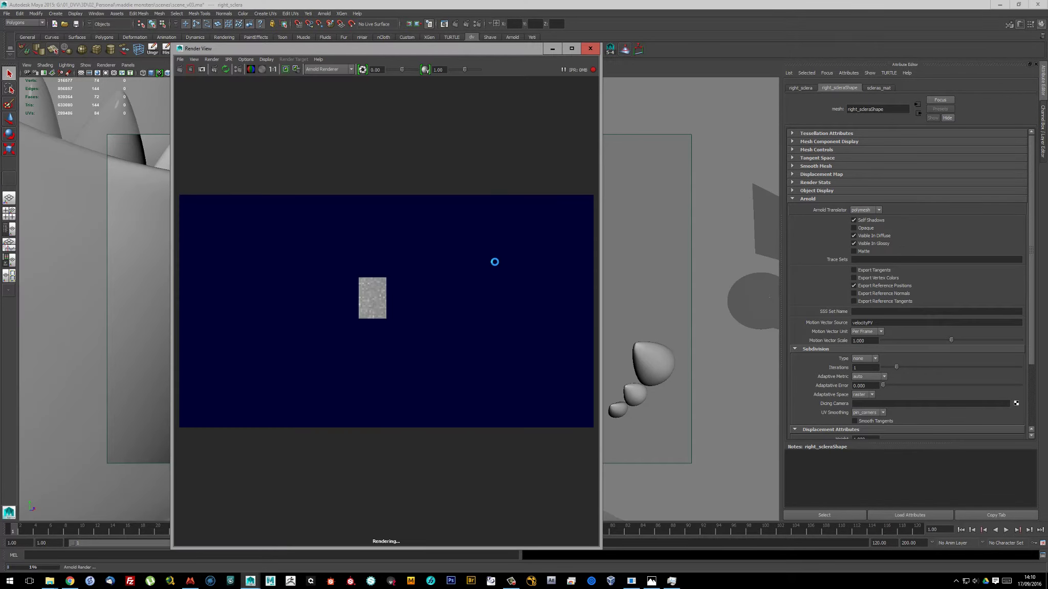
drag(367, 254, 569, 370)
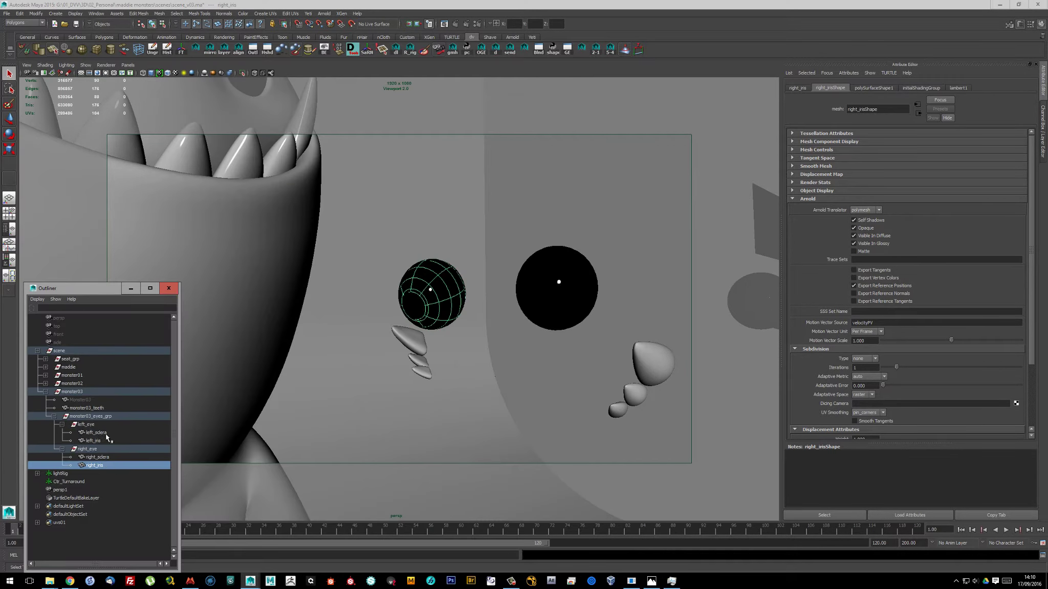
right_drag(493, 381, 502, 489)
click(568, 566)
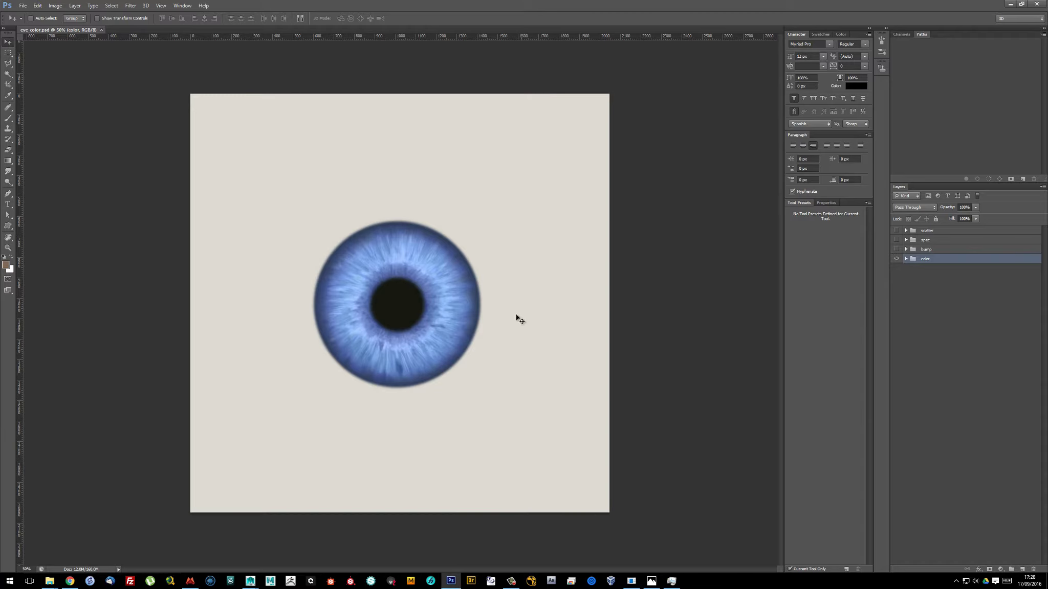
Shift the pupil color Hue/Saturation toward lighter blue and darken the iris lightness
click(906, 258)
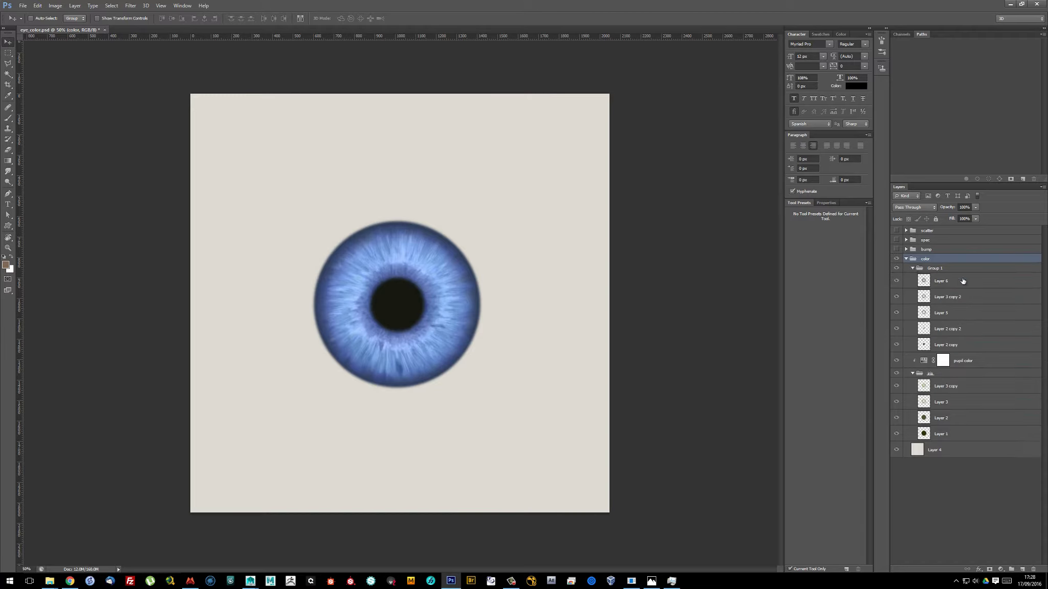
click(912, 293)
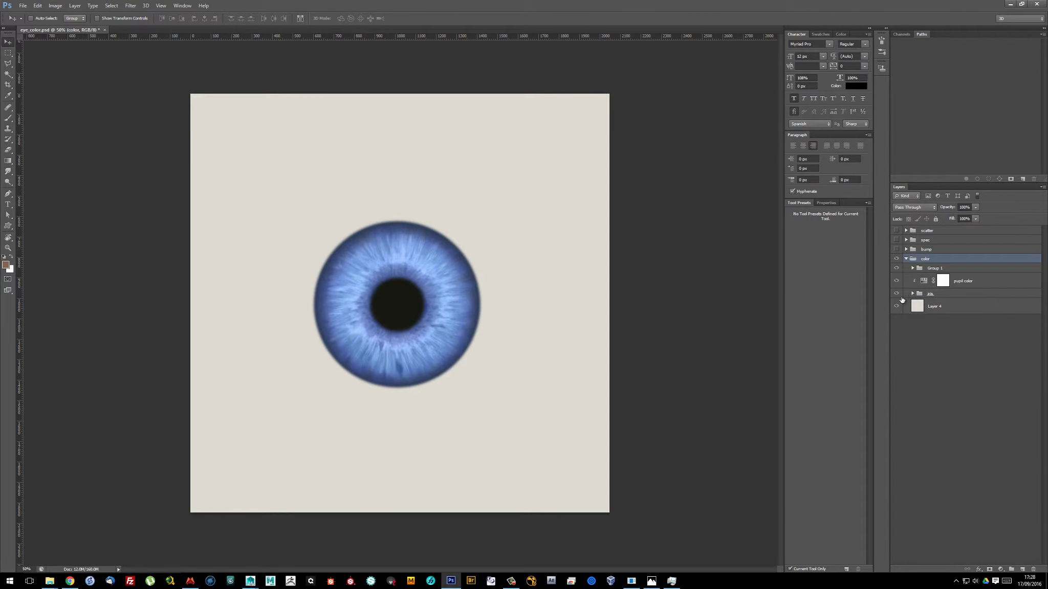
click(912, 293)
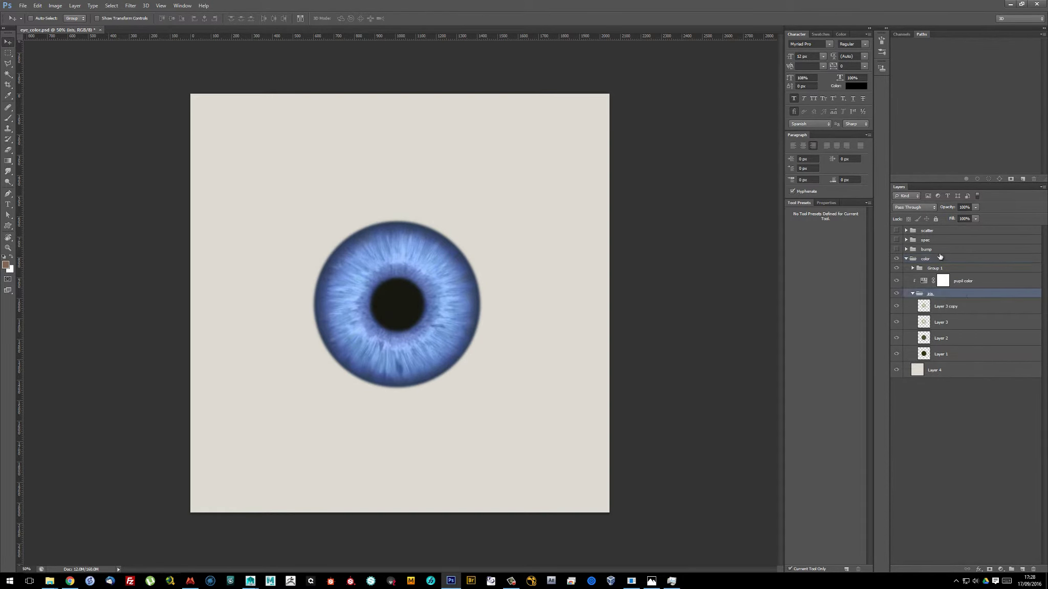
double_click(923, 281)
drag(851, 261, 812, 292)
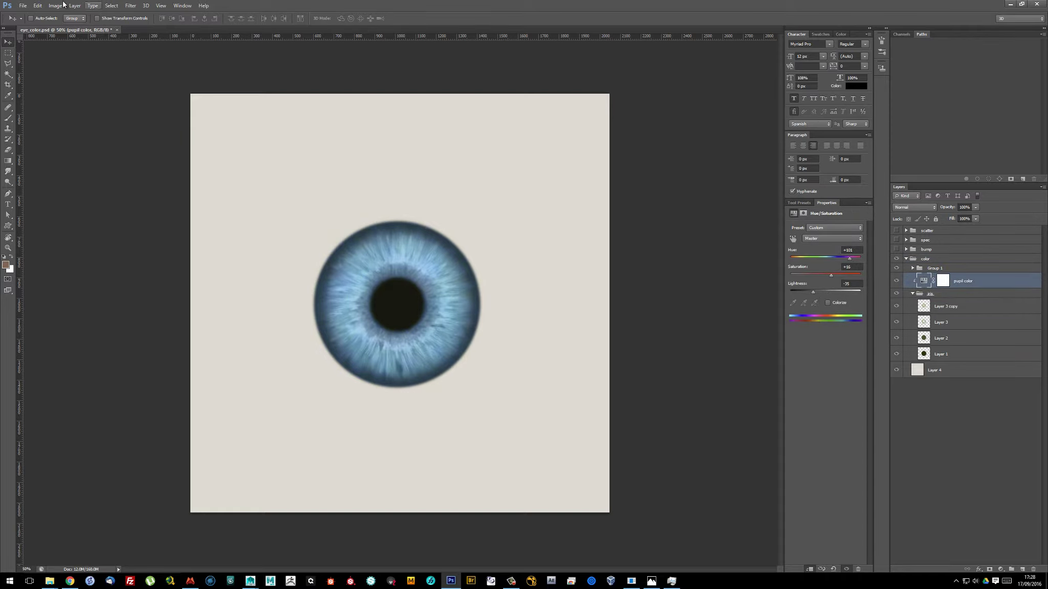
click(22, 6)
Save the texture as a PNG named monster01_eye_color
click(31, 103)
click(544, 265)
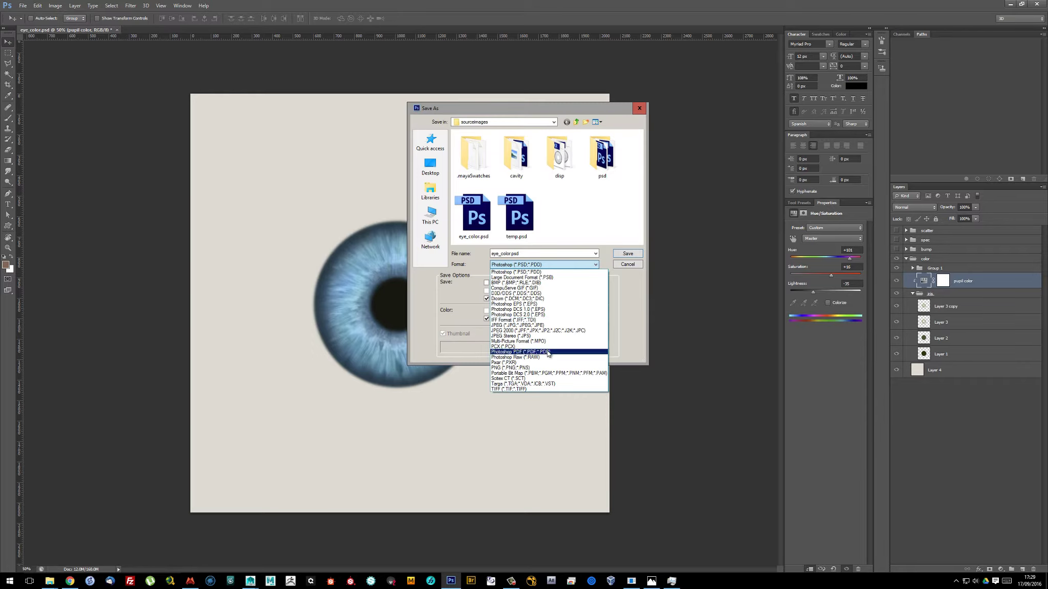
click(512, 368)
text(monster01_eye_color)
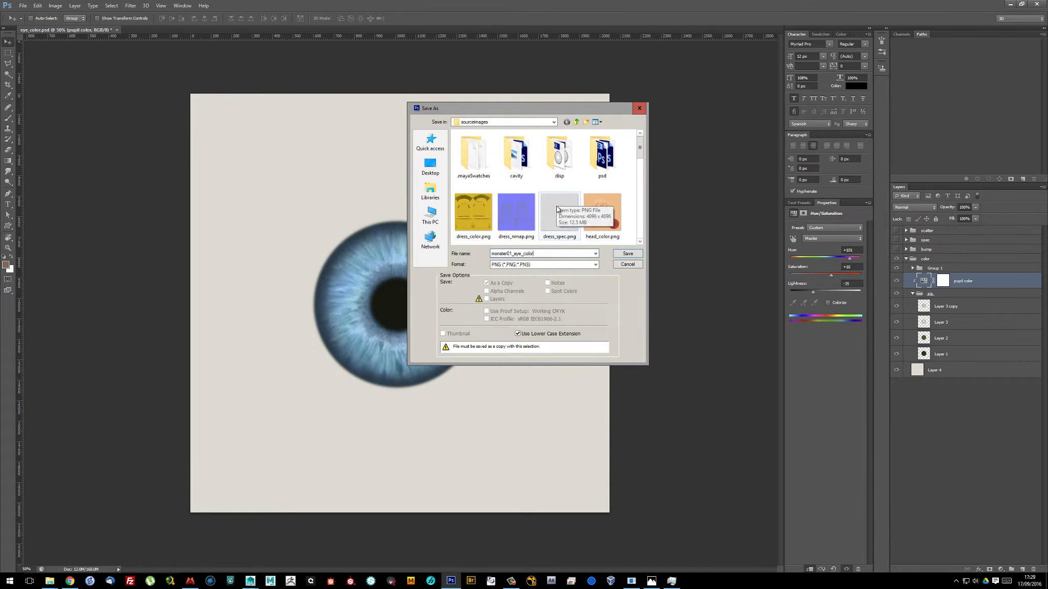
key(Return)
key(Return)
Shift the iris to dark violet-blue and set Layer 6 to Luminosity blending
mouse_move(830, 275)
mouse_down()
mouse_move(847, 275)
mouse_move(800, 291)
mouse_up()
drag(849, 258, 851, 259)
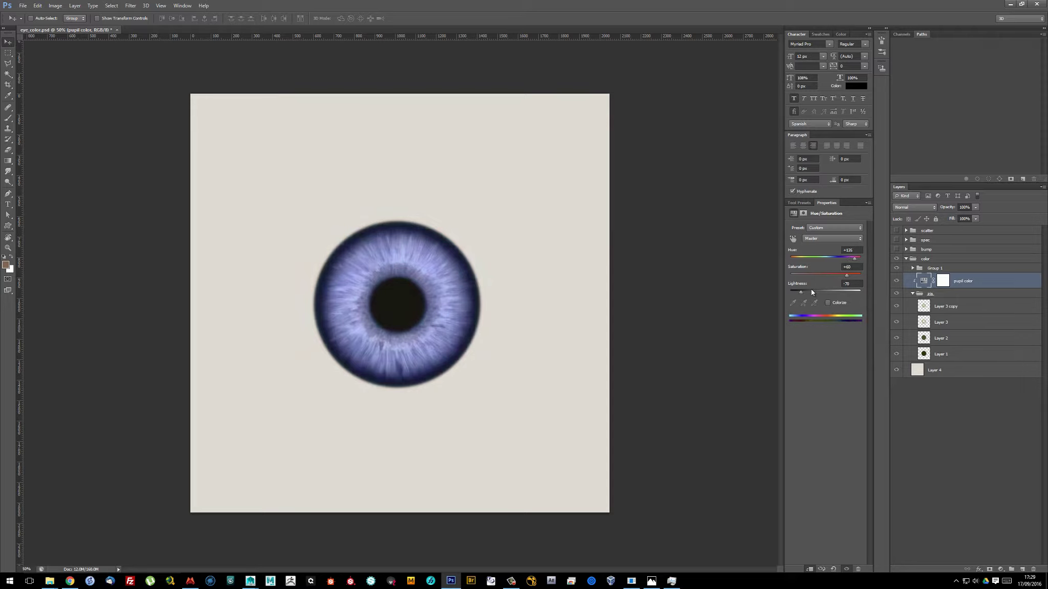
click(896, 354)
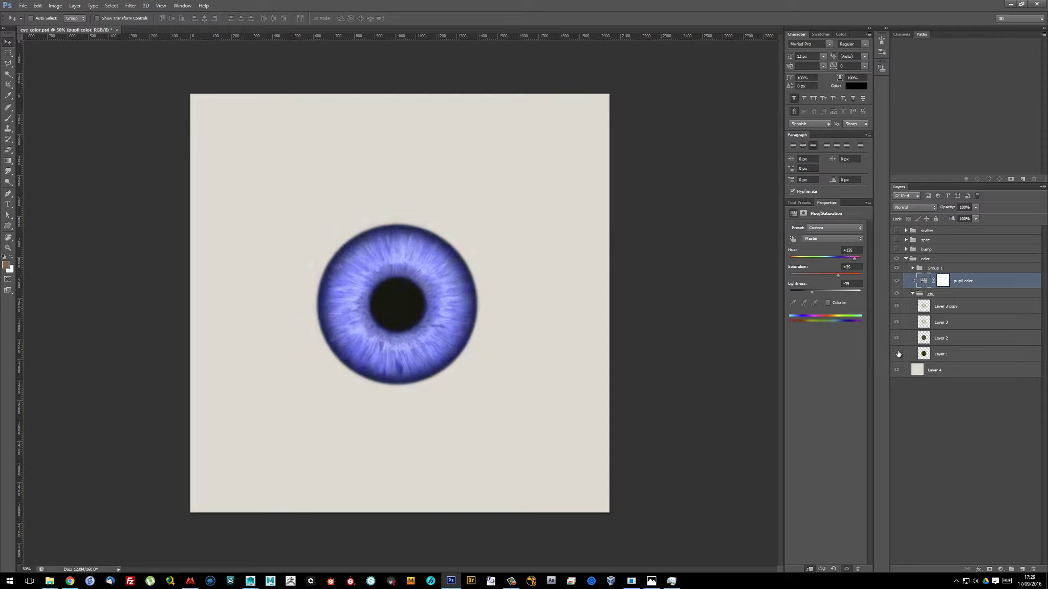
click(913, 268)
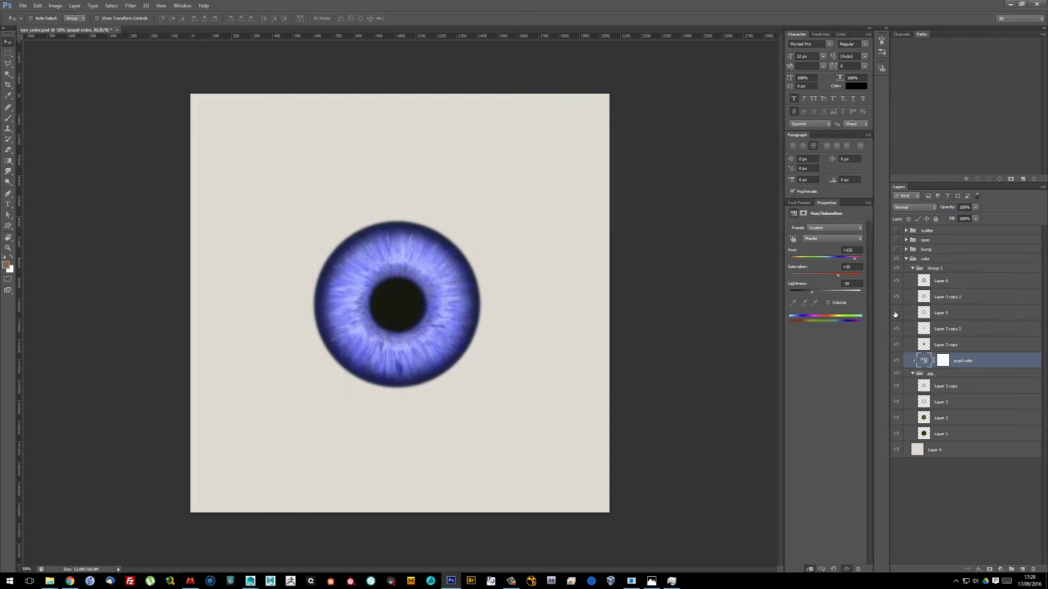
click(896, 280)
click(941, 281)
Turn the iris hue purple, lower saturation slightly, and brighten it with a Levels 5 adjustment
scroll(916, 207, down, 2)
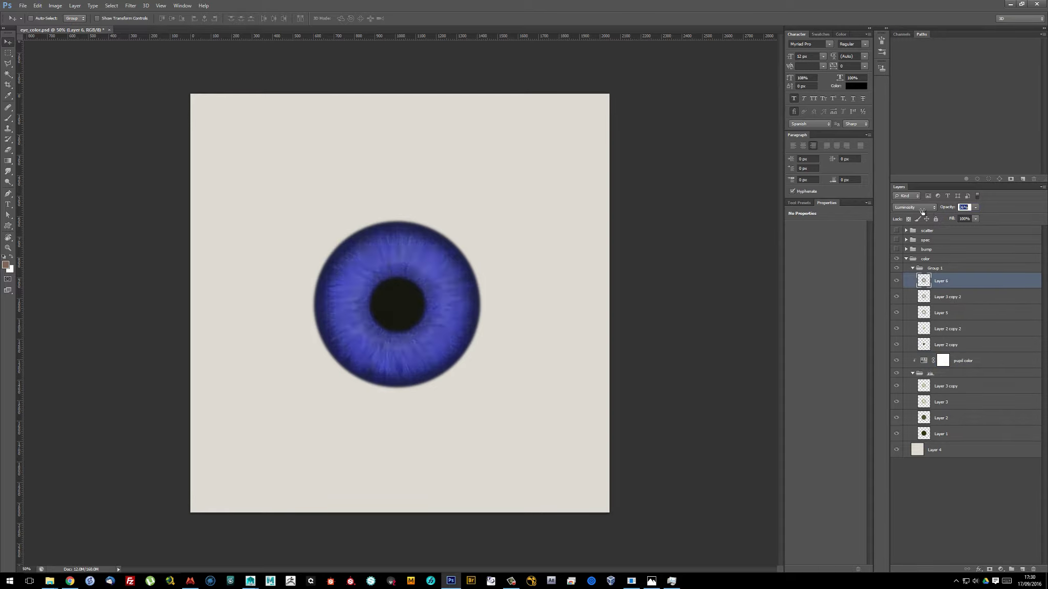
scroll(925, 208, down, 2)
click(923, 361)
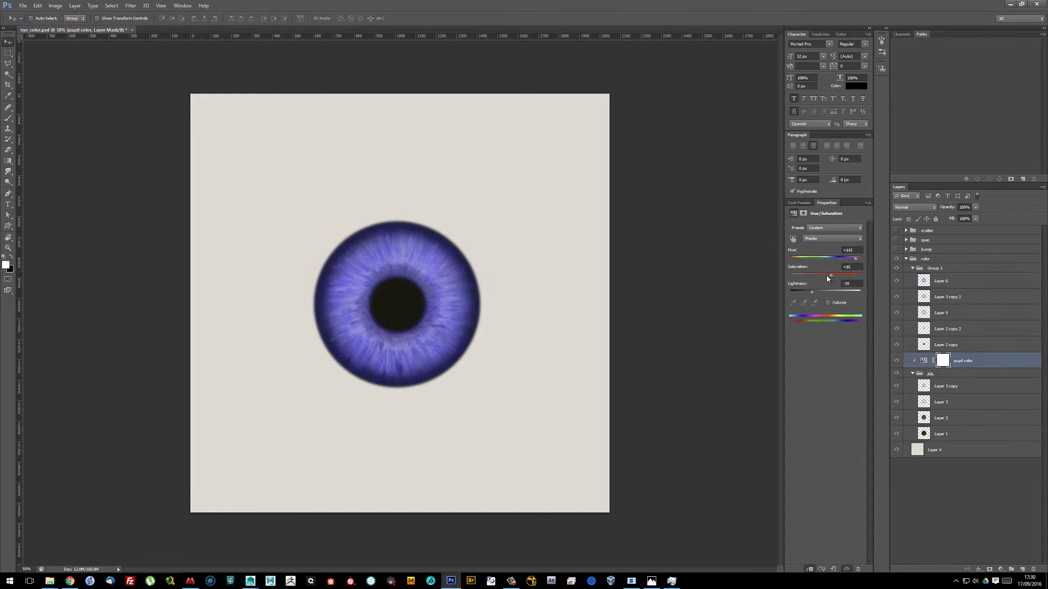
drag(828, 278, 826, 278)
mouse_move(856, 259)
mouse_down()
mouse_move(796, 266)
mouse_move(805, 290)
mouse_move(854, 287)
mouse_move(827, 287)
mouse_up()
click(935, 268)
click(1000, 569)
click(989, 432)
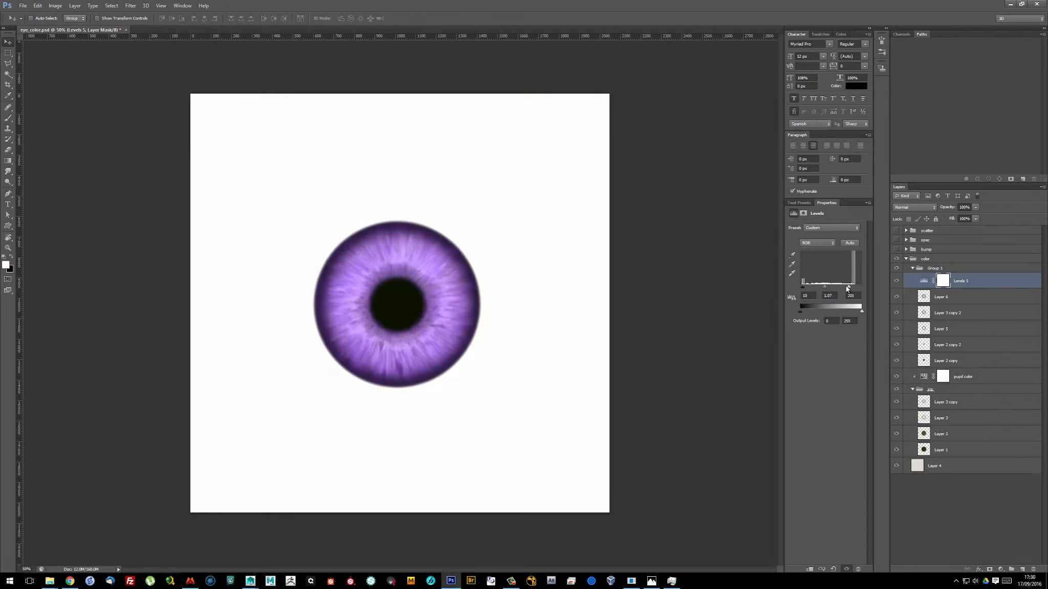
Re-save the colour map as a PNG in sourceimages
click(22, 7)
click(41, 149)
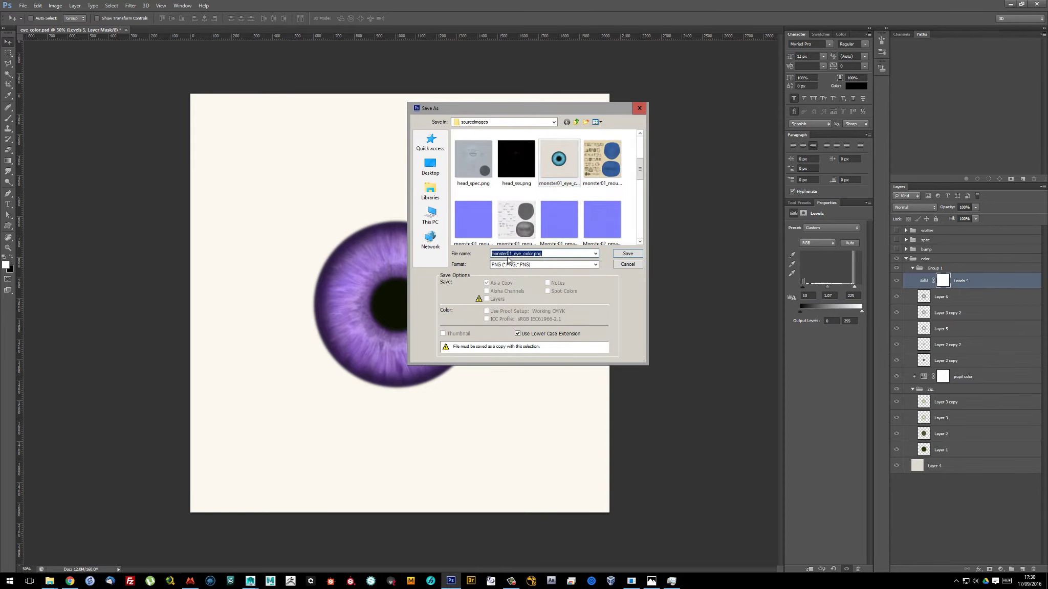
key(Return)
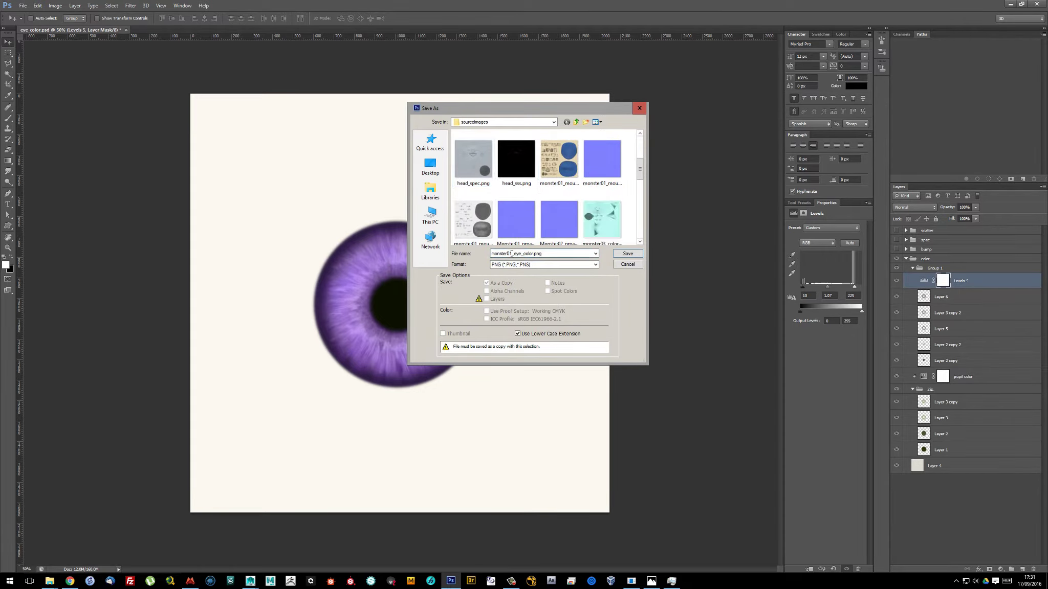
key(Return)
key(Return)
Show the bump group and save the bump map as a PNG
click(907, 268)
click(896, 249)
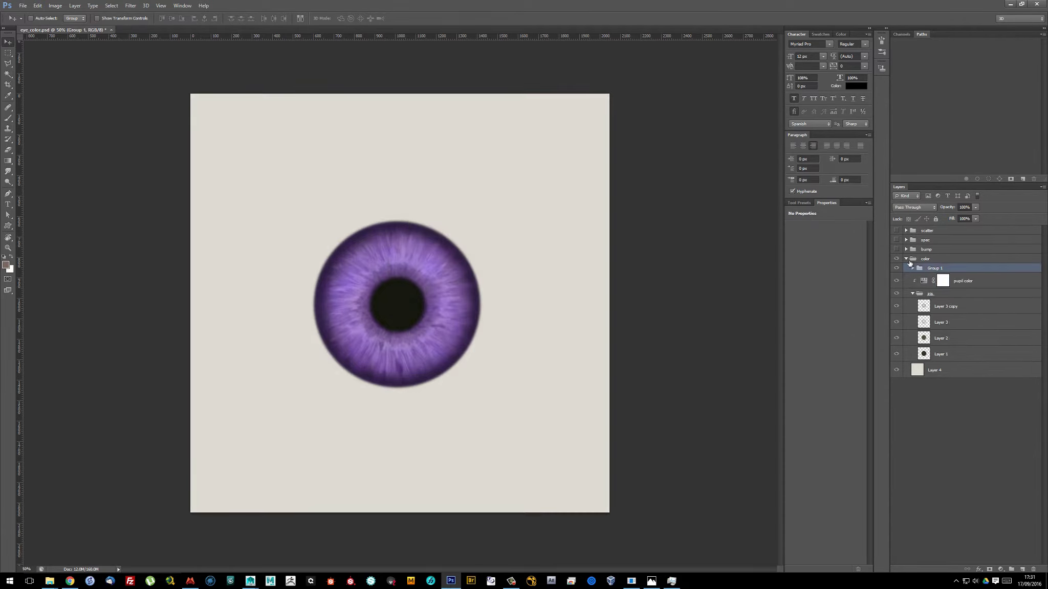
click(921, 250)
click(912, 293)
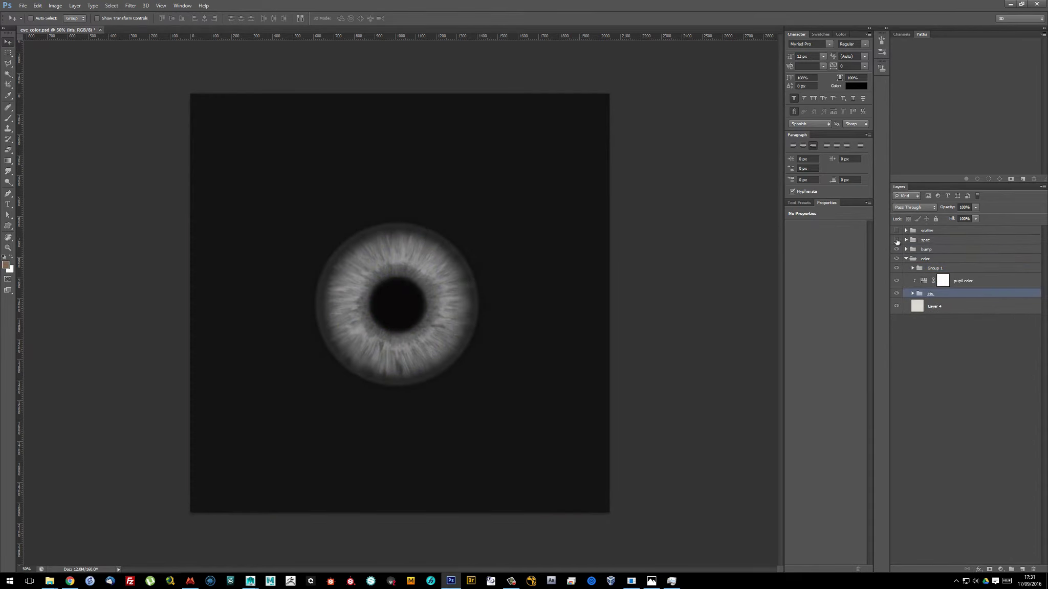
click(23, 5)
click(40, 103)
click(595, 264)
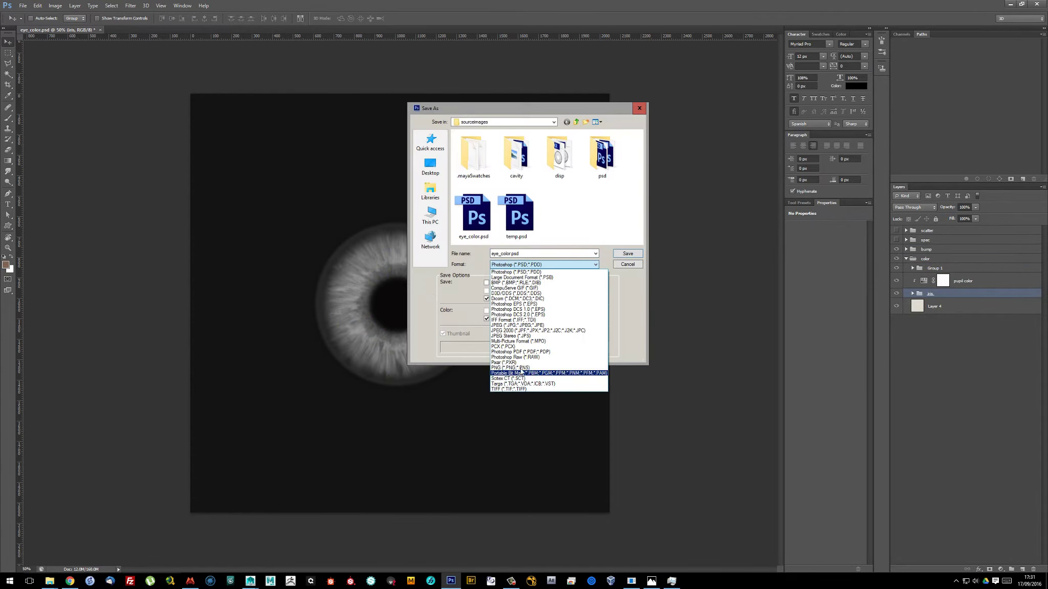
click(511, 369)
text(monsters_eyes_bump.png)
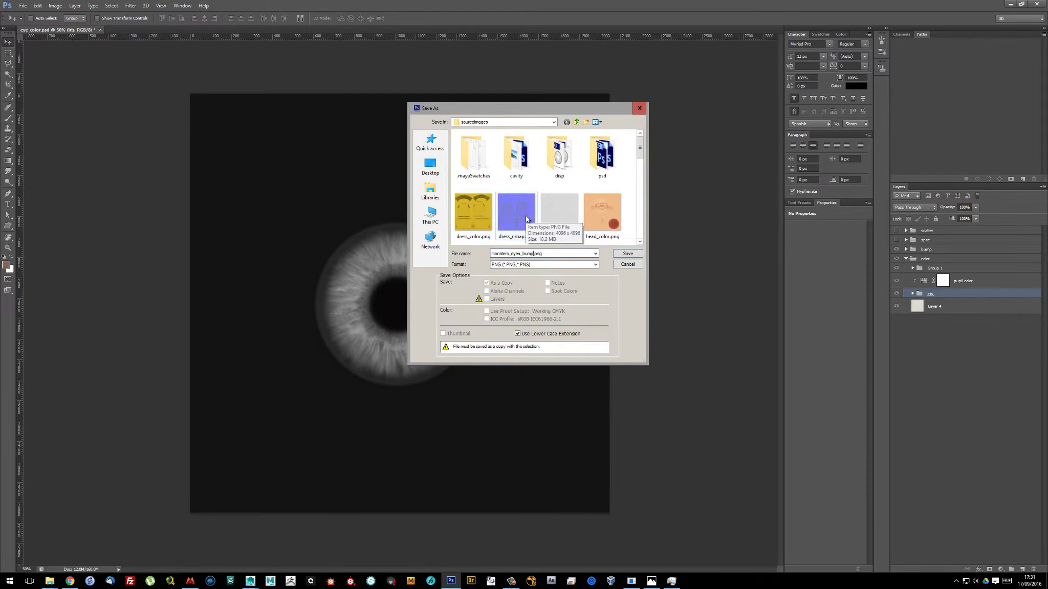
key(Return)
Desaturate the spec group via Hue/Saturation 5 and darken its midtones with Levels 1
click(897, 249)
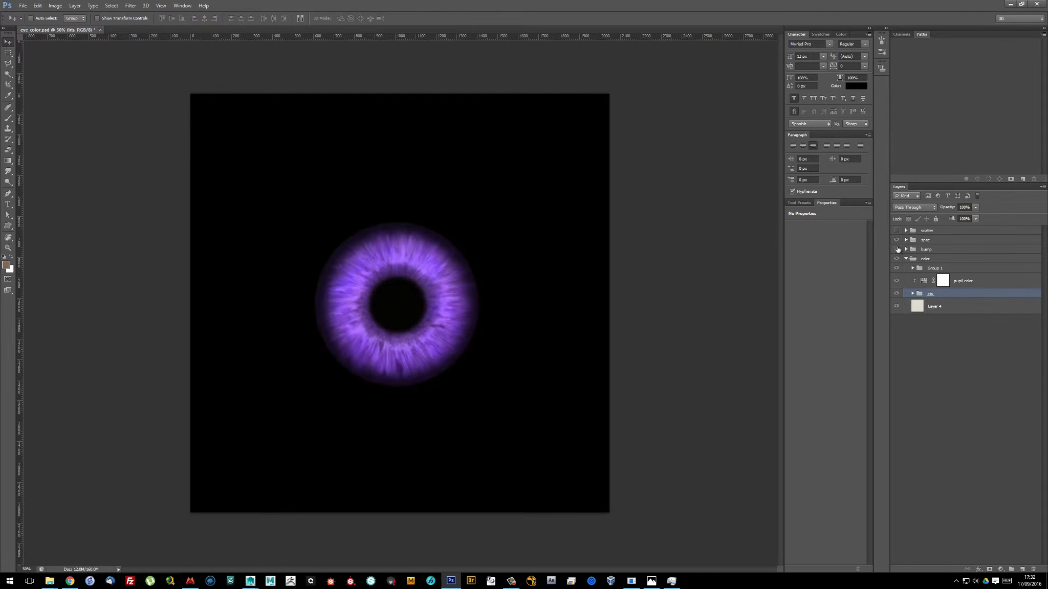
click(906, 240)
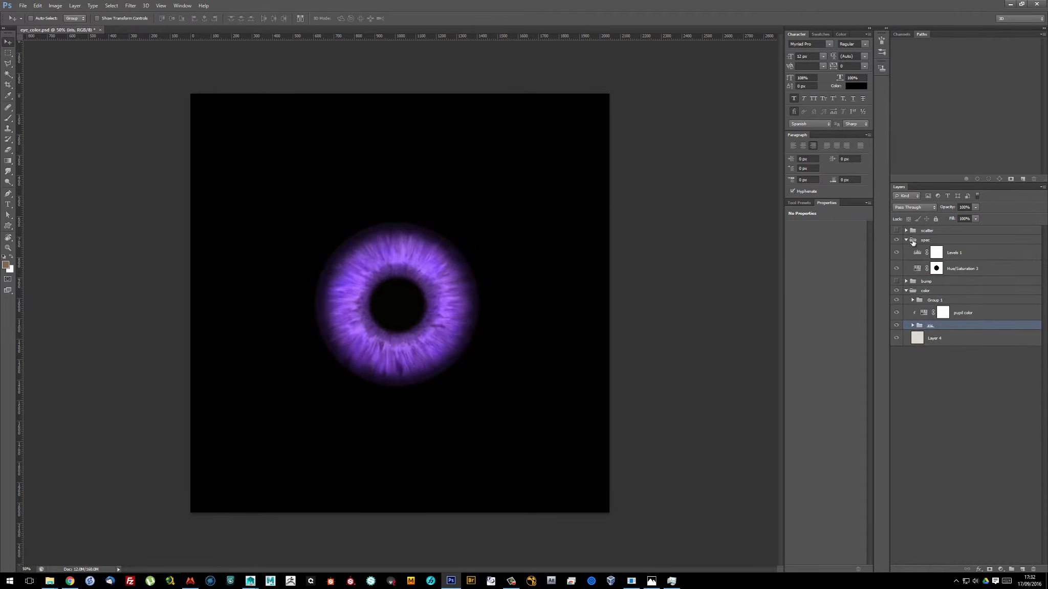
click(954, 253)
click(1000, 569)
mouse_move(825, 275)
mouse_down()
mouse_move(784, 273)
mouse_move(840, 289)
mouse_up()
click(918, 268)
Save the spec map as a PNG
click(22, 6)
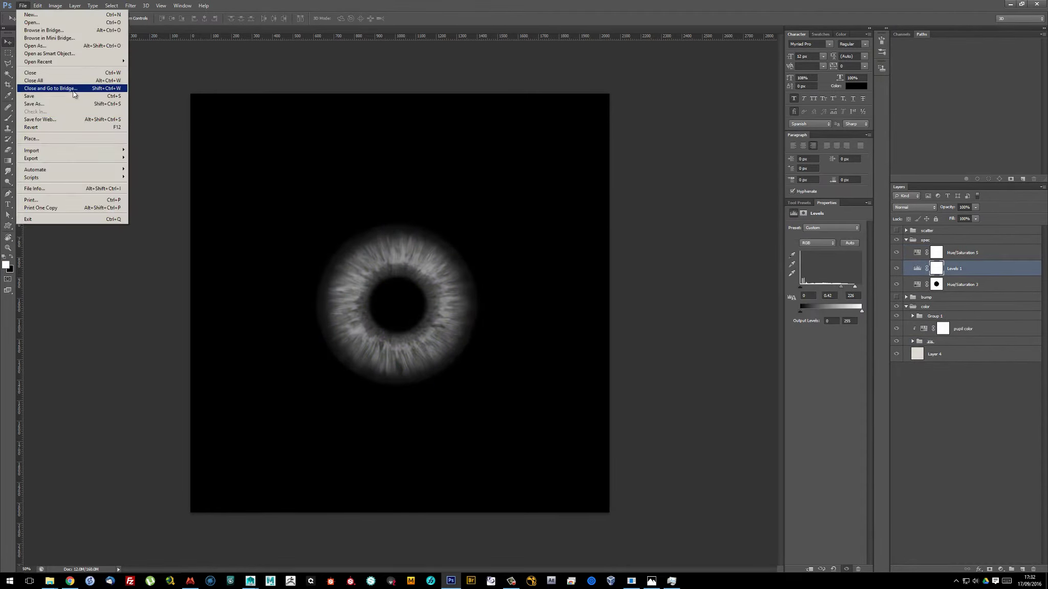
click(41, 110)
click(544, 265)
click(527, 363)
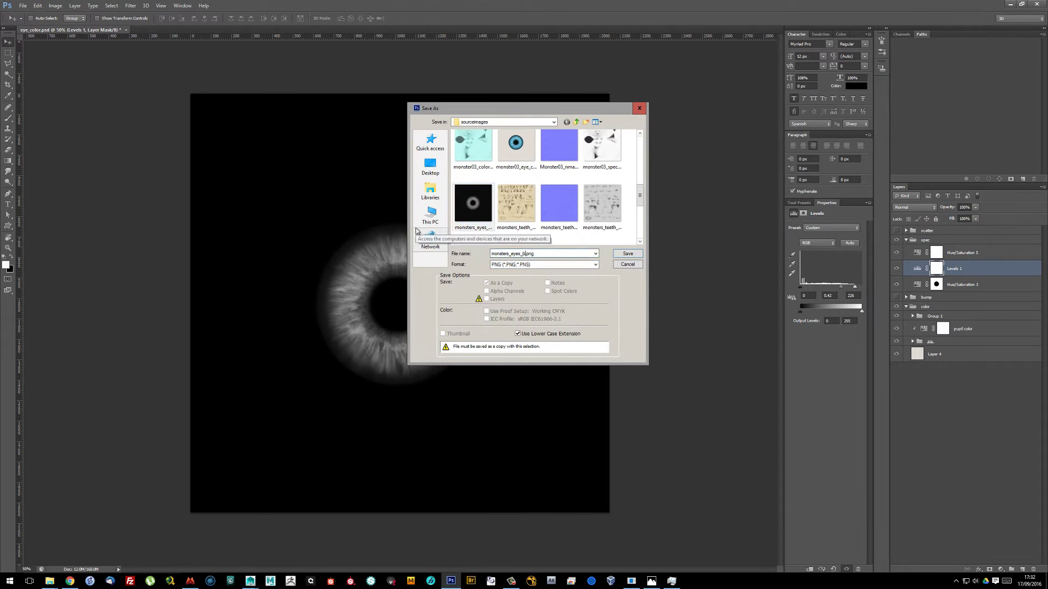
key(Return)
key(Return)
Hide spec, show the scatter group, and shift its Hue/Saturation 4 hue to -3
click(906, 240)
click(896, 240)
click(896, 231)
click(939, 239)
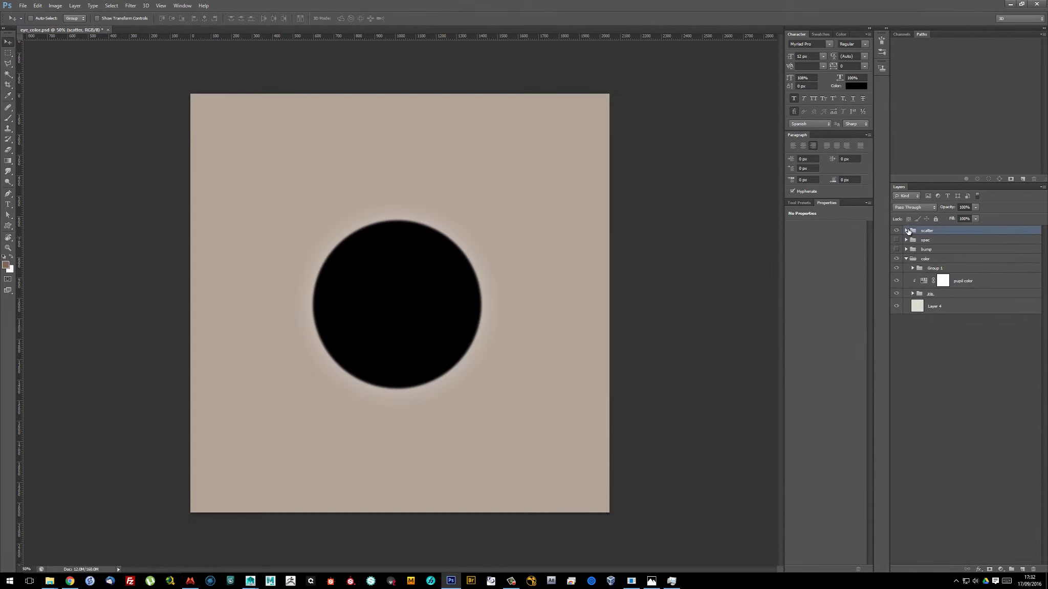
click(906, 230)
click(948, 244)
click(918, 275)
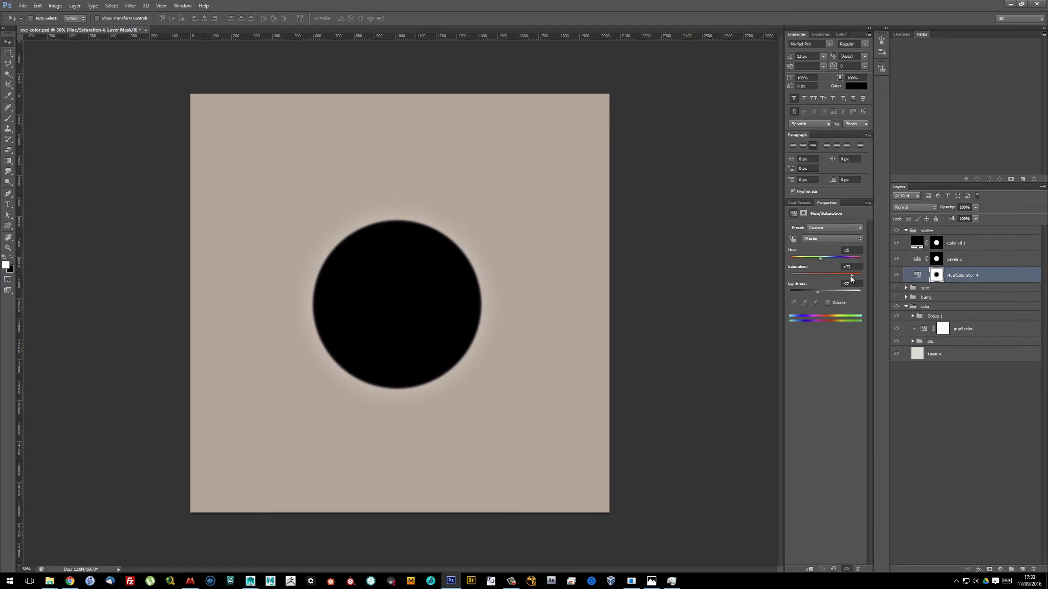
drag(821, 261, 824, 259)
Save the scatter map as a PNG, reusing an existing texture file name
click(23, 6)
click(52, 103)
click(595, 265)
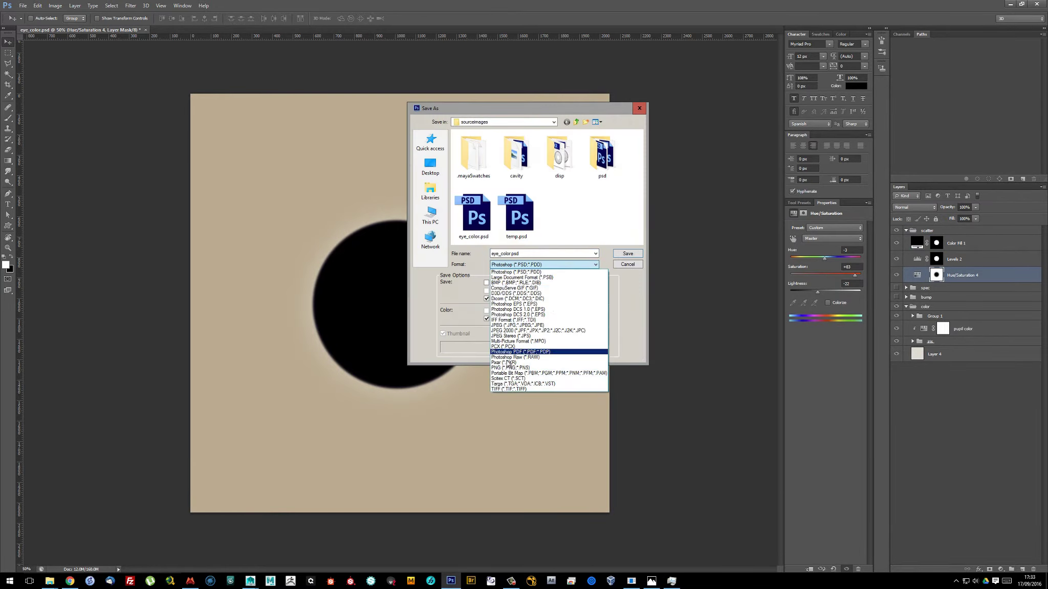
click(543, 355)
drag(644, 162, 643, 184)
click(516, 202)
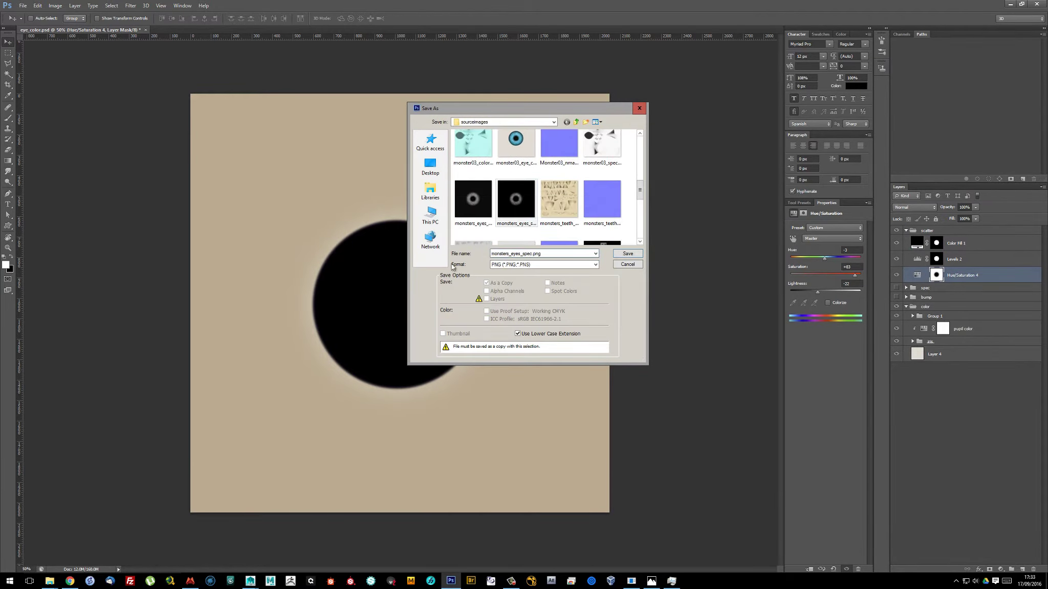
key(Return)
key(Return)
Hide the left sclera, frame the left iris, and select its edges with the UV editor shown
click(1009, 4)
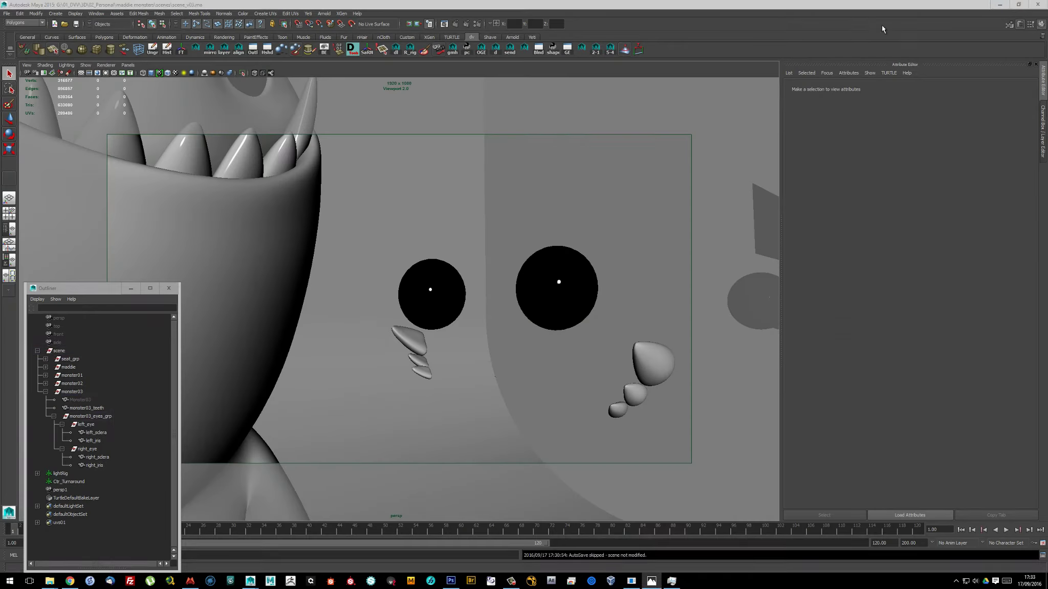
key(ctrl+h)
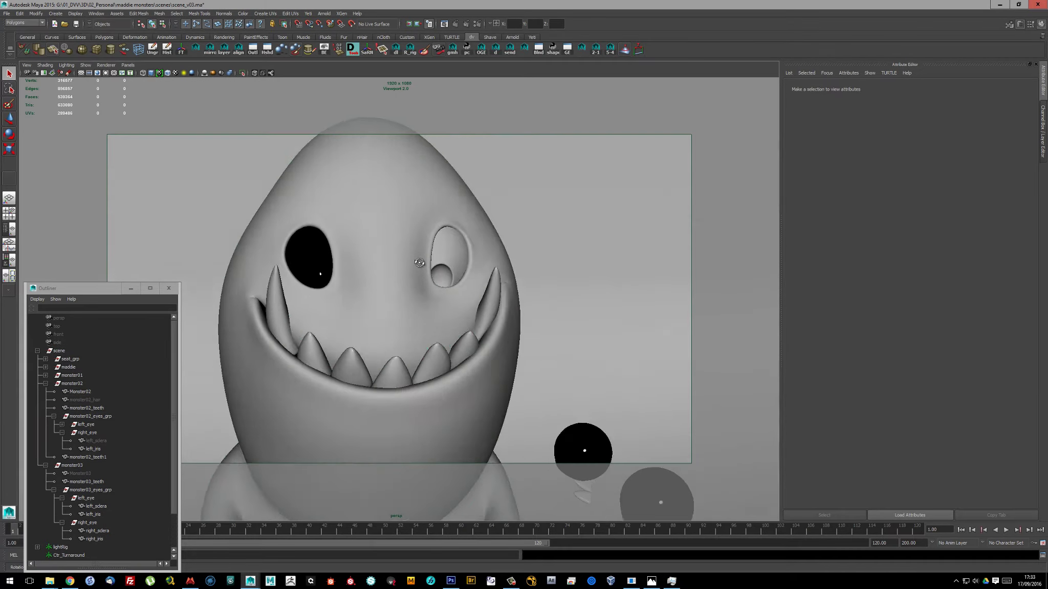
click(424, 259)
key(f)
key(F10)
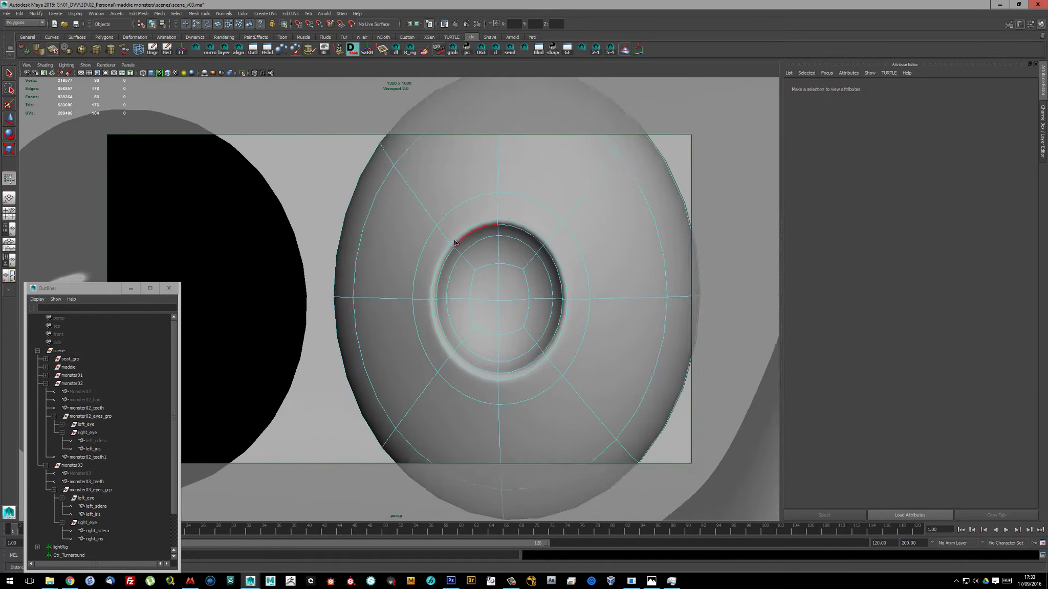
scroll(480, 286, up, 10)
scroll(481, 286, down, 10)
shift+right_drag(481, 292, 474, 276)
key(F8)
scroll(475, 277, down, 10)
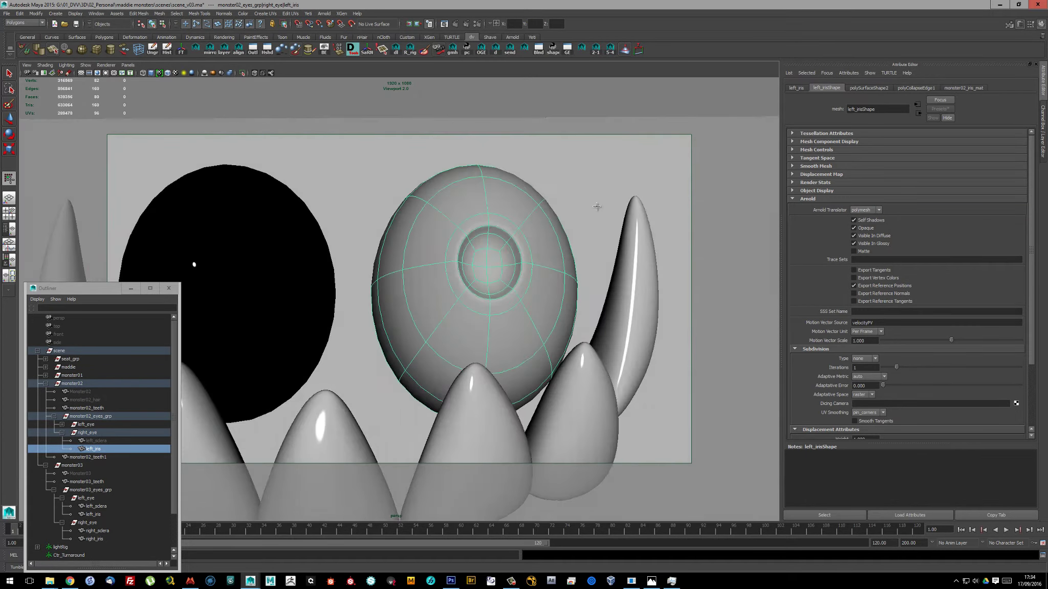
scroll(192, 258, down, 5)
Apply a planar projection to the iris and unfold its UVs into two shells
click(266, 13)
click(339, 25)
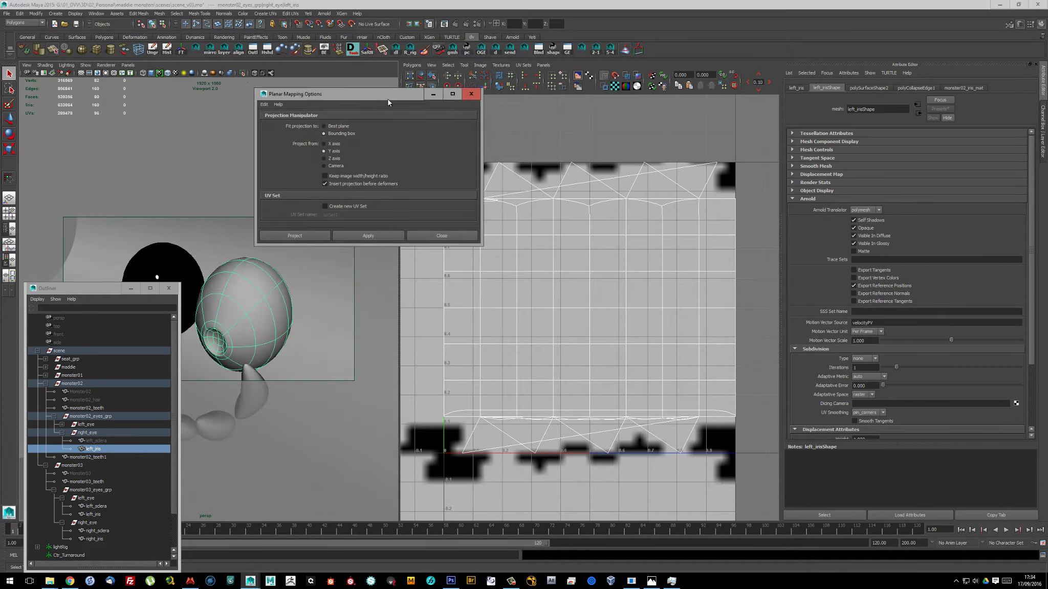
drag(358, 304, 51, 43)
click(292, 234)
click(248, 300)
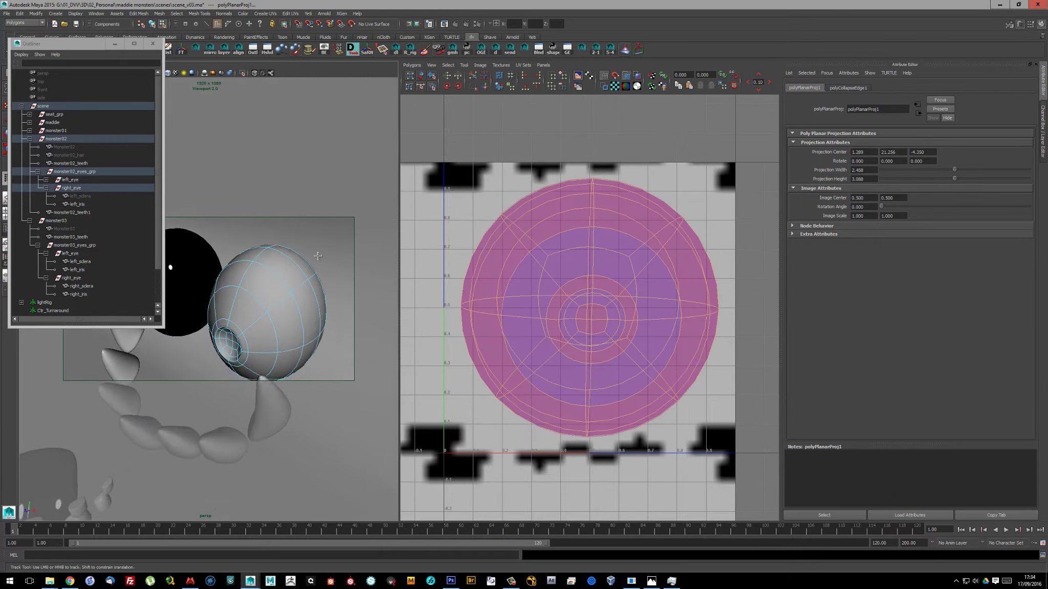
scroll(248, 300, up, 3)
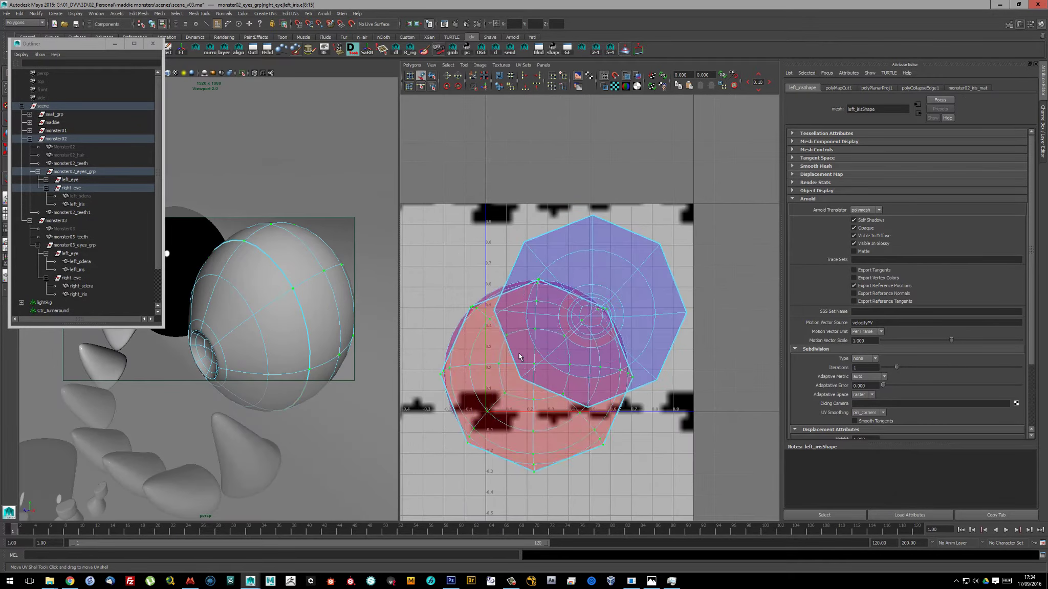
drag(589, 311, 607, 239)
Move the smaller UV shell to the right and connect a new file texture to the iris material
click(499, 78)
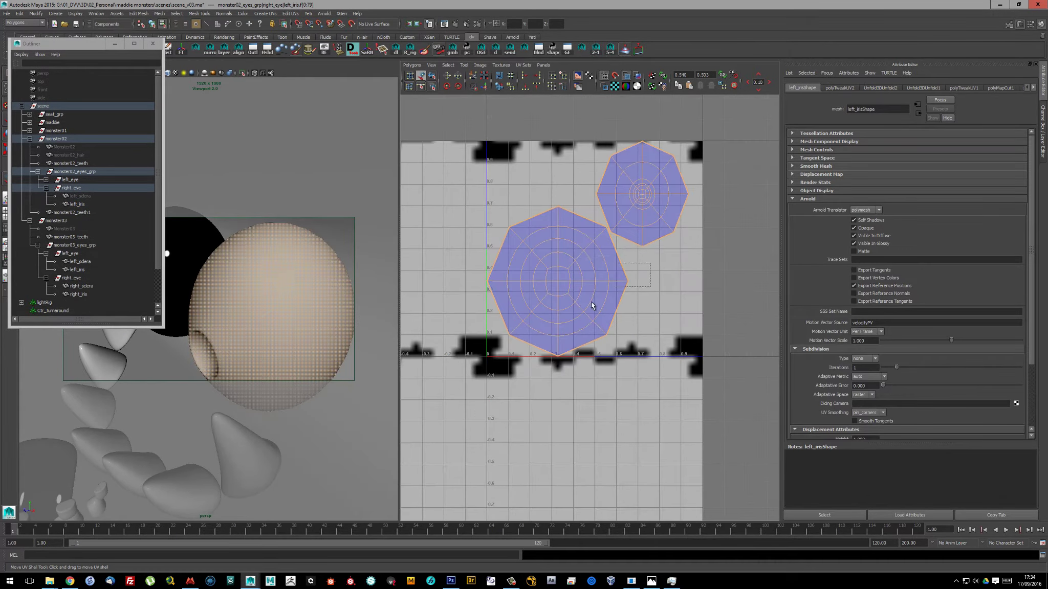
click(592, 297)
drag(592, 297, 717, 299)
click(305, 301)
alt+drag(304, 300, 279, 327)
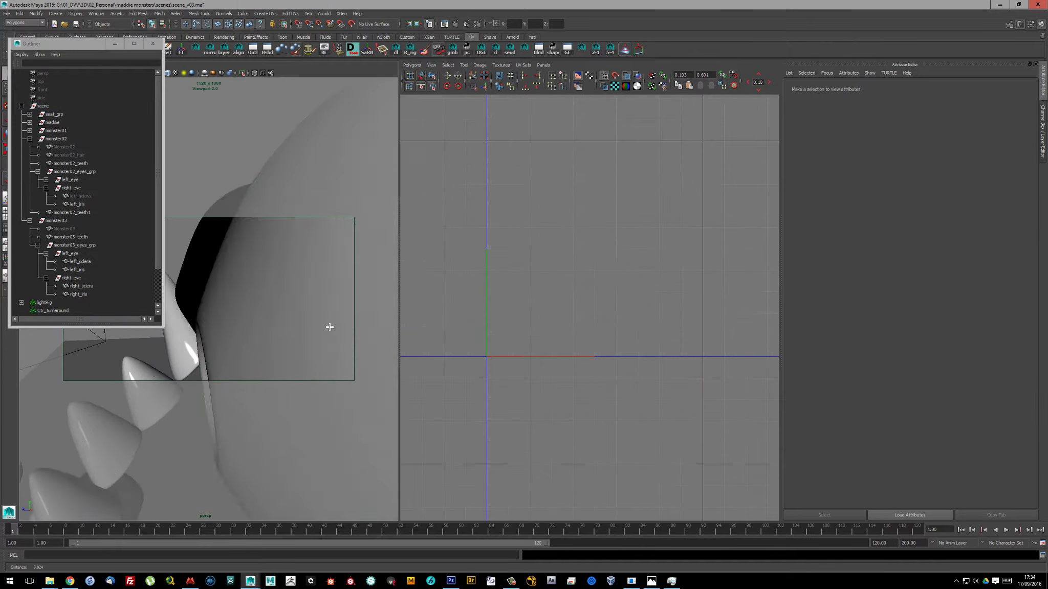
click(278, 330)
click(77, 204)
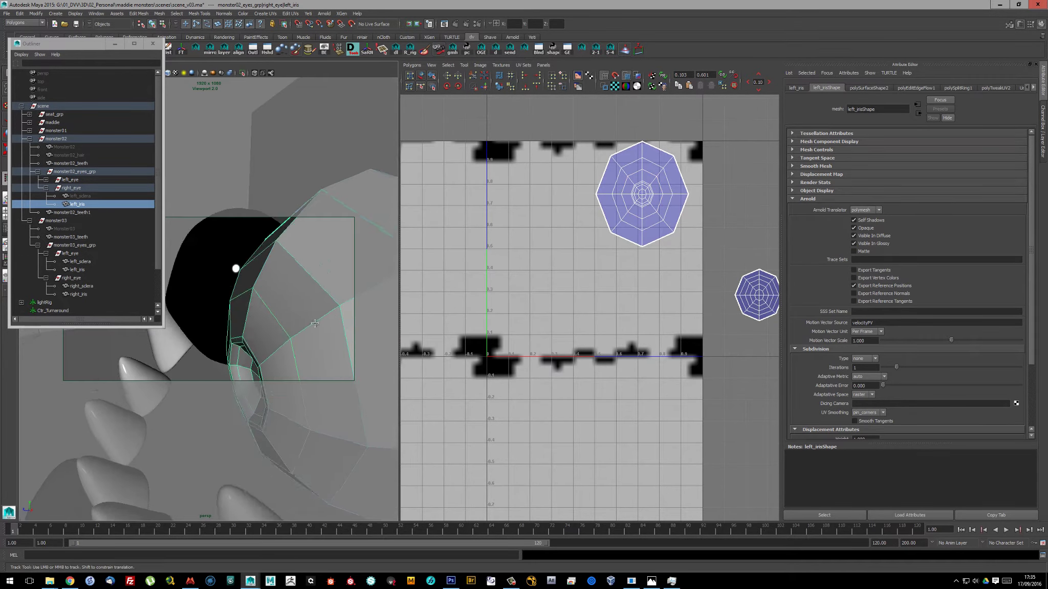
drag(64, 44, 45, 102)
Connect a file texture using the purple eye colour image to the iris
click(147, 342)
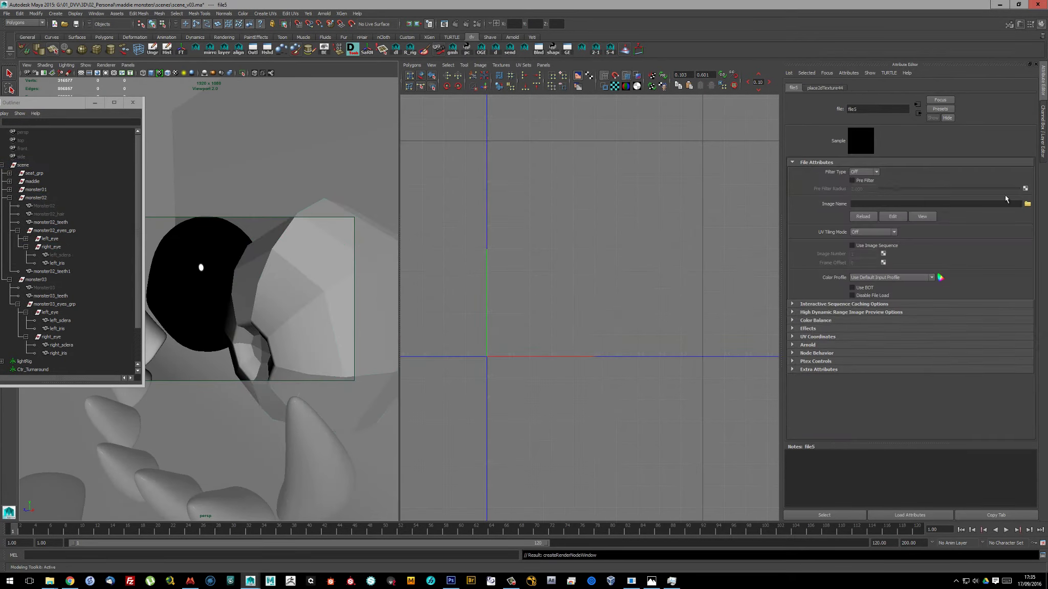
click(1027, 204)
double_click(338, 142)
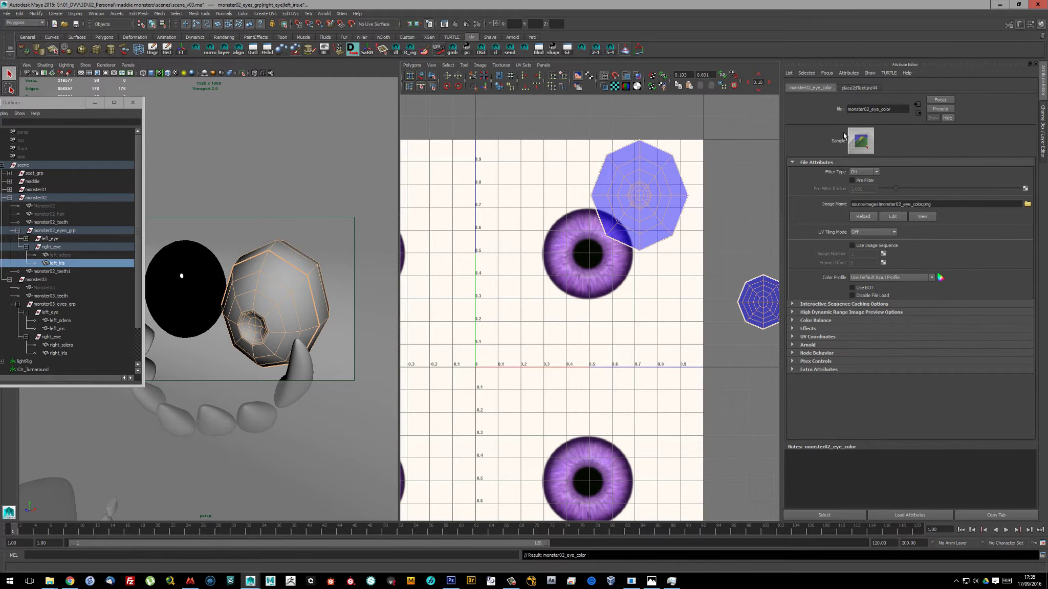
Frame the iris UV shell and scale it up over the purple texture
key(f)
alt+right_drag(286, 317, 282, 327)
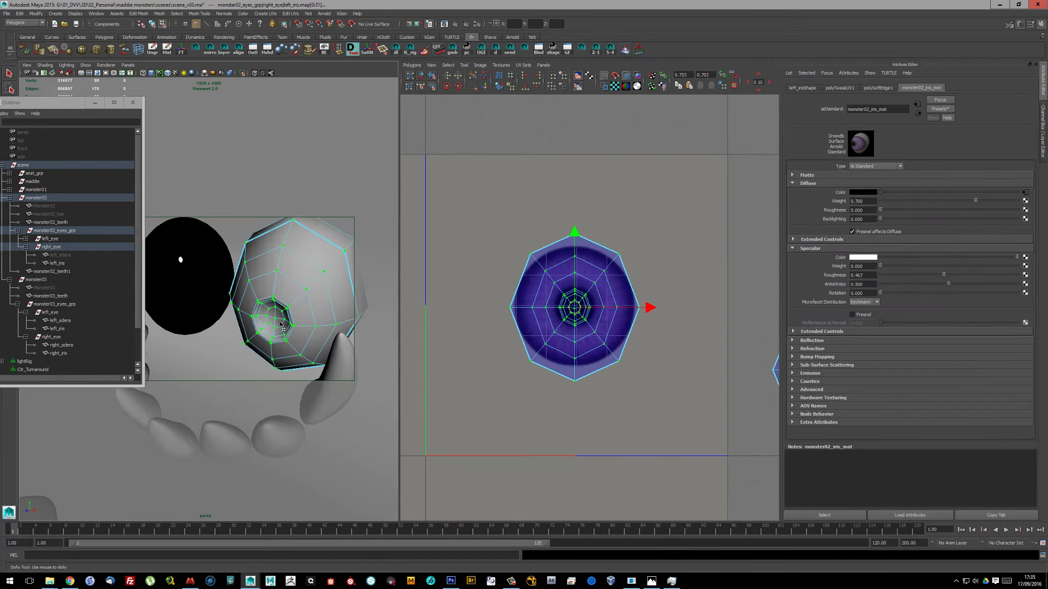
alt+drag(295, 313, 307, 307)
key(r)
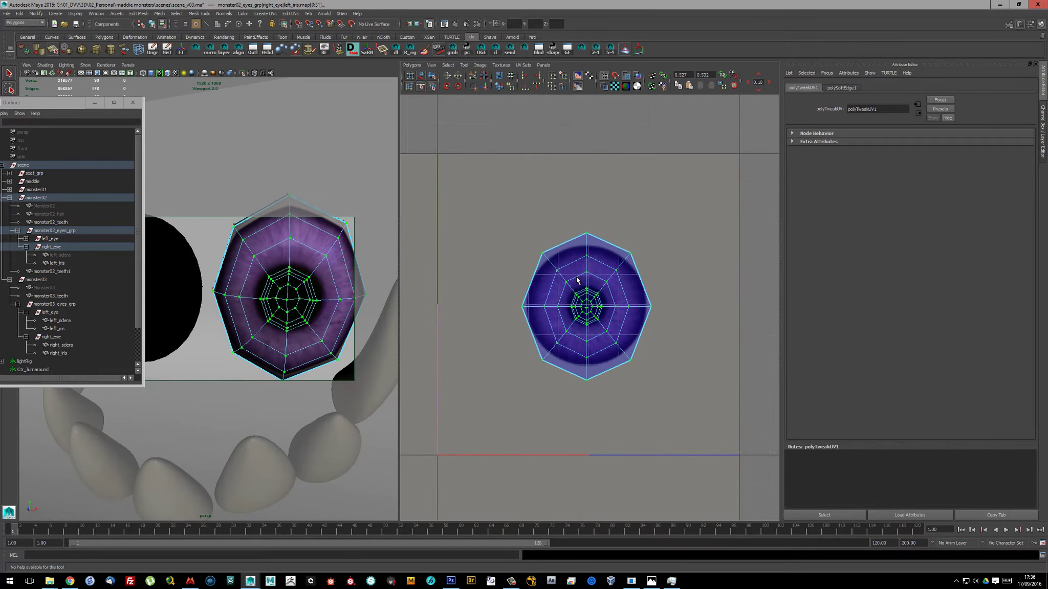
drag(575, 307, 659, 291)
scroll(654, 283, up, 2)
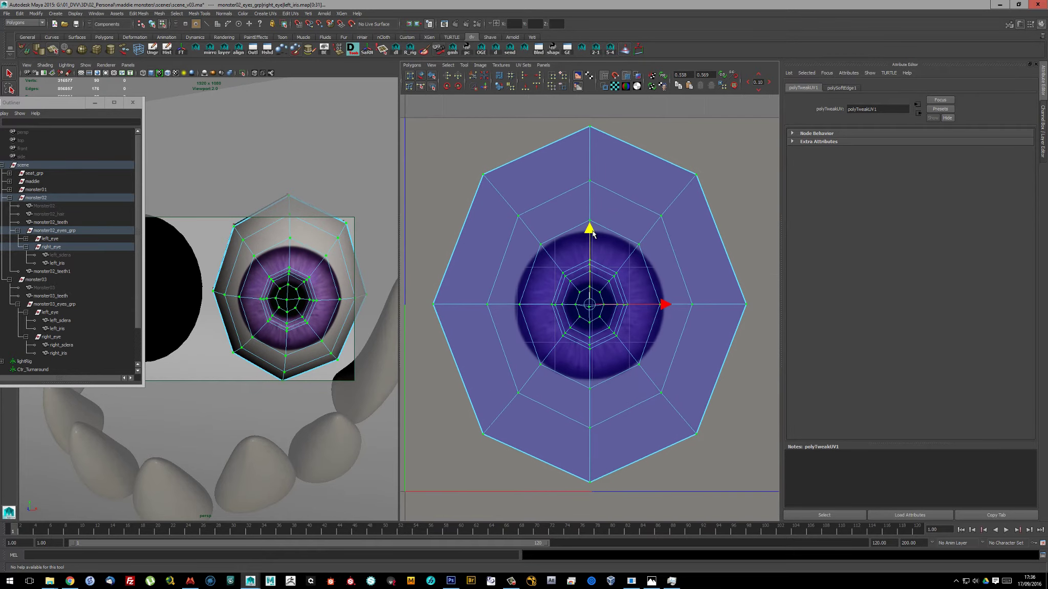
scroll(592, 240, up, 1)
Scale the inner UV edge rings so the iris and pupil are correctly sized
key(3)
scroll(578, 250, up, 2)
click(548, 256)
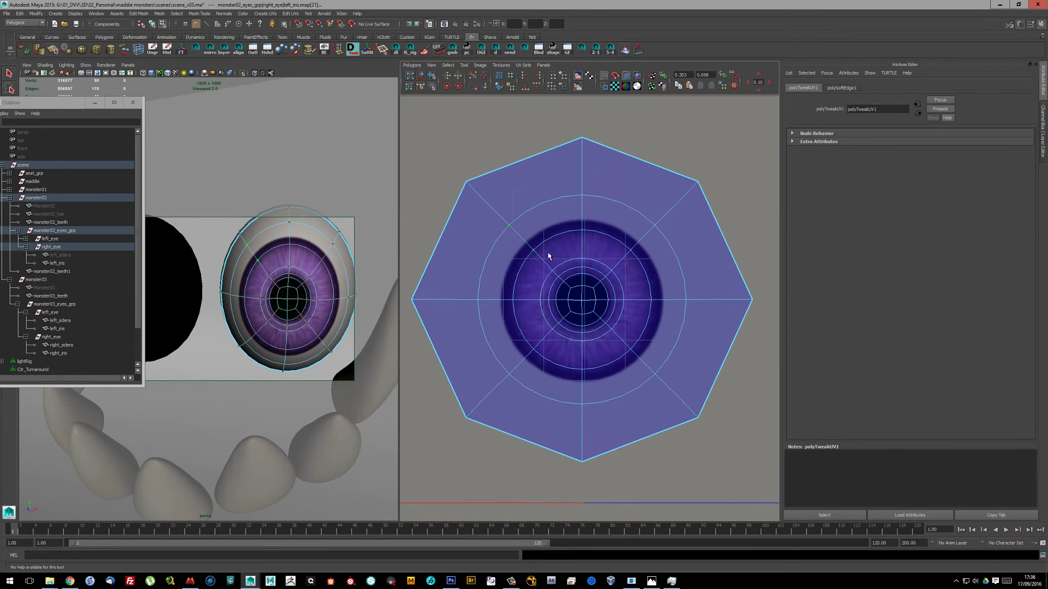
key(r)
mouse_move(472, 281)
middle_down()
mouse_move(606, 291)
mouse_move(593, 297)
mouse_move(533, 269)
middle_up()
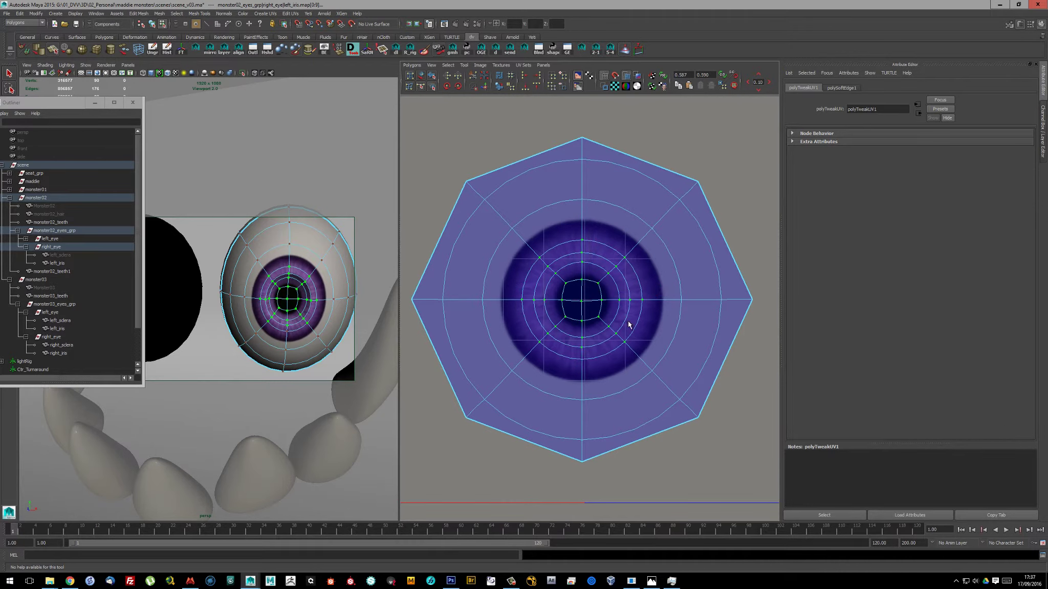
middle_drag(603, 306, 561, 319)
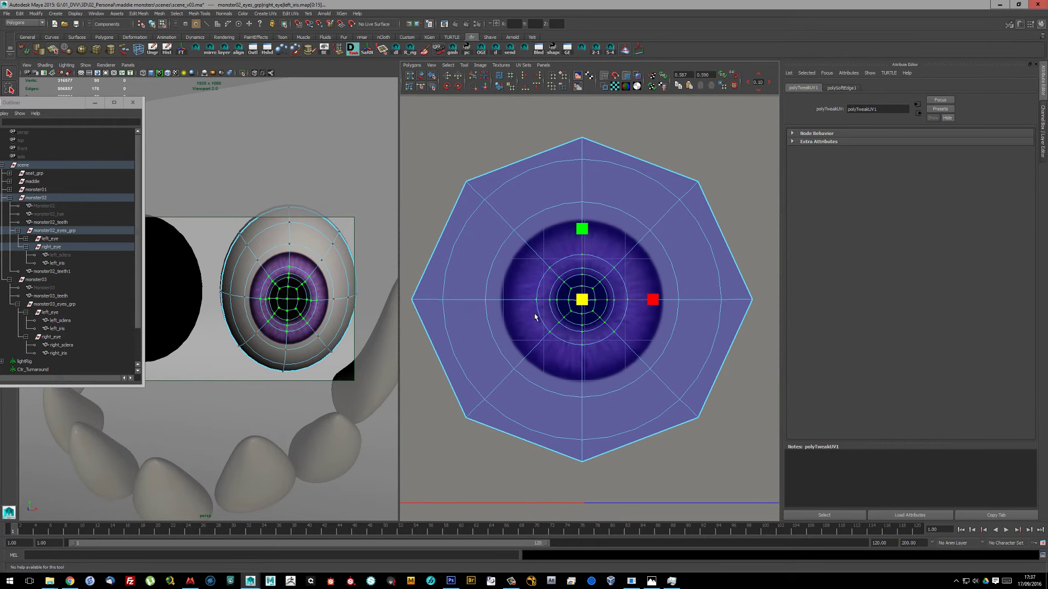
click(833, 292)
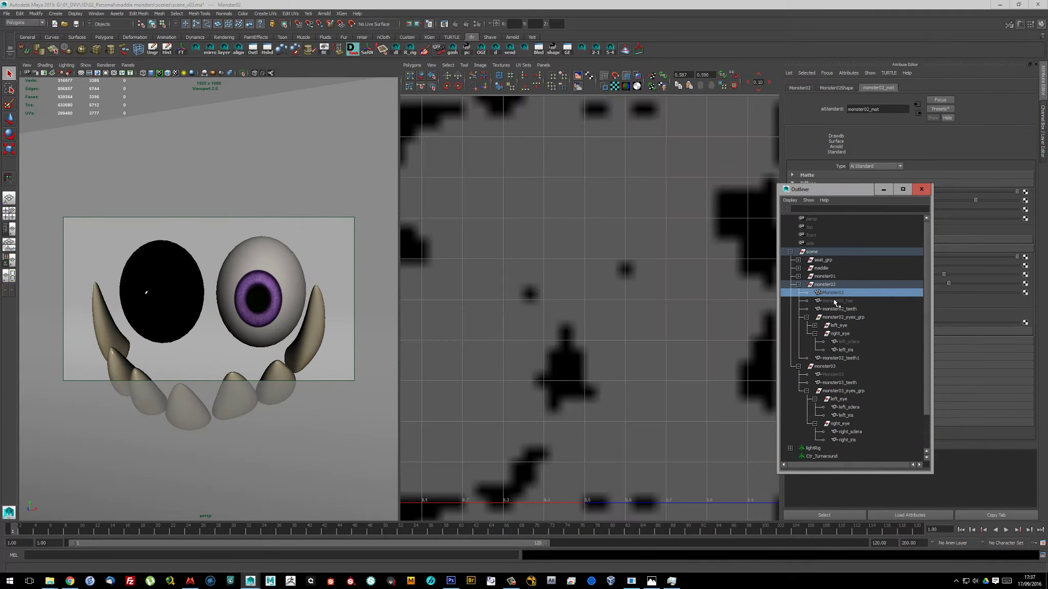
Select the iris's inner edge loop and pupil faces in the UV Editor for scaling
key(shift+h)
right_drag(250, 300, 276, 300)
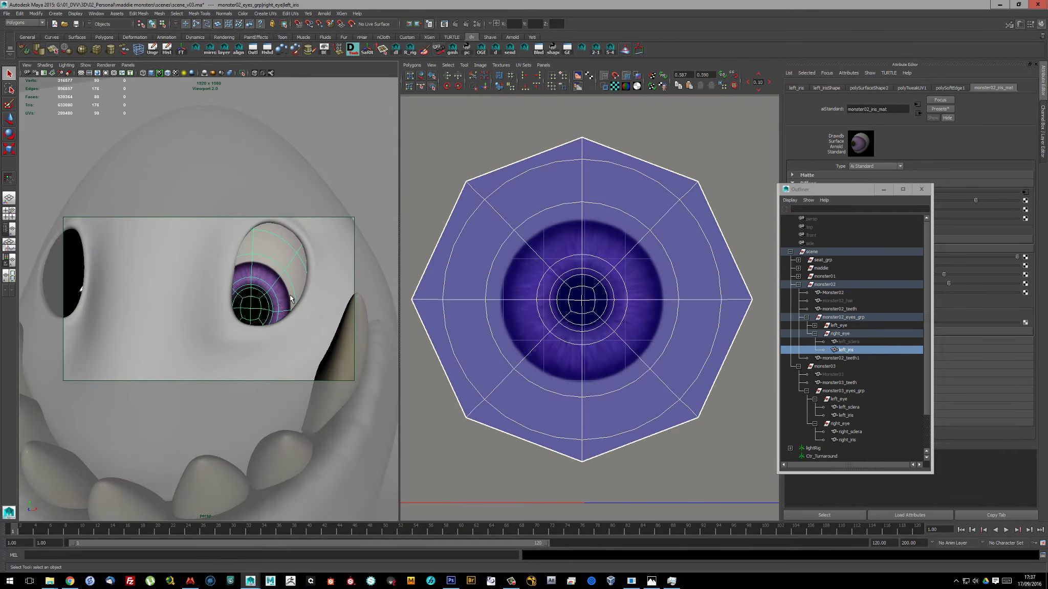
click(541, 230)
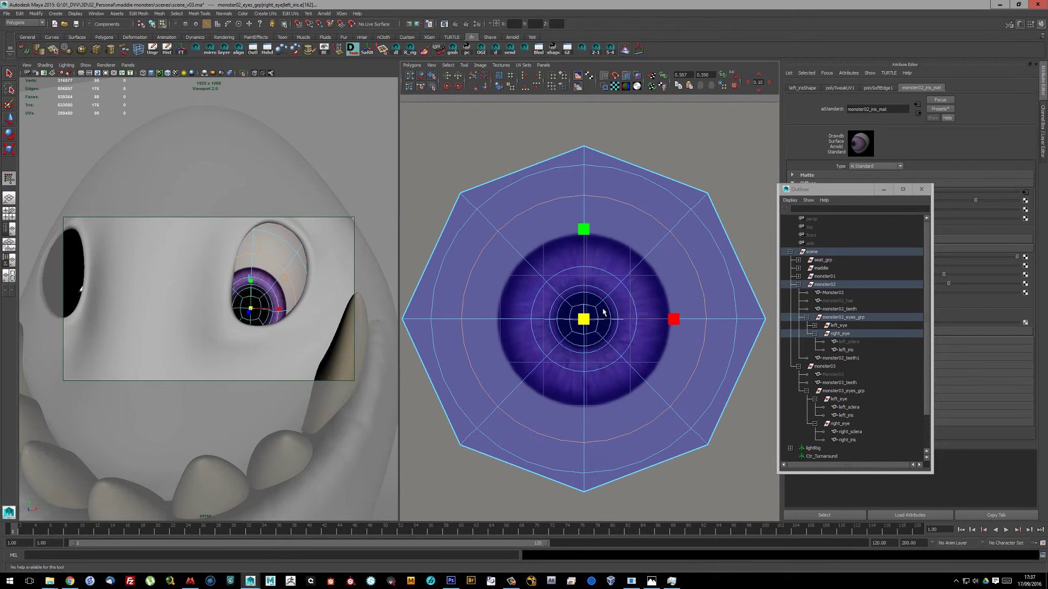
scroll(293, 325, up, 3)
scroll(293, 325, up, 2)
double_click(538, 305)
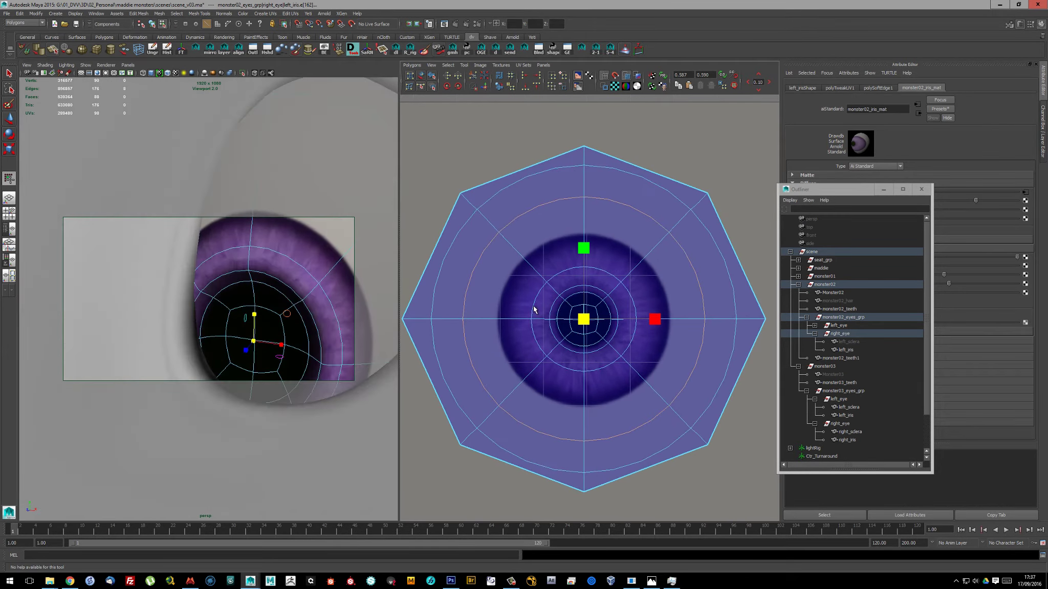
scroll(230, 302, down, 2)
scroll(230, 302, up, 2)
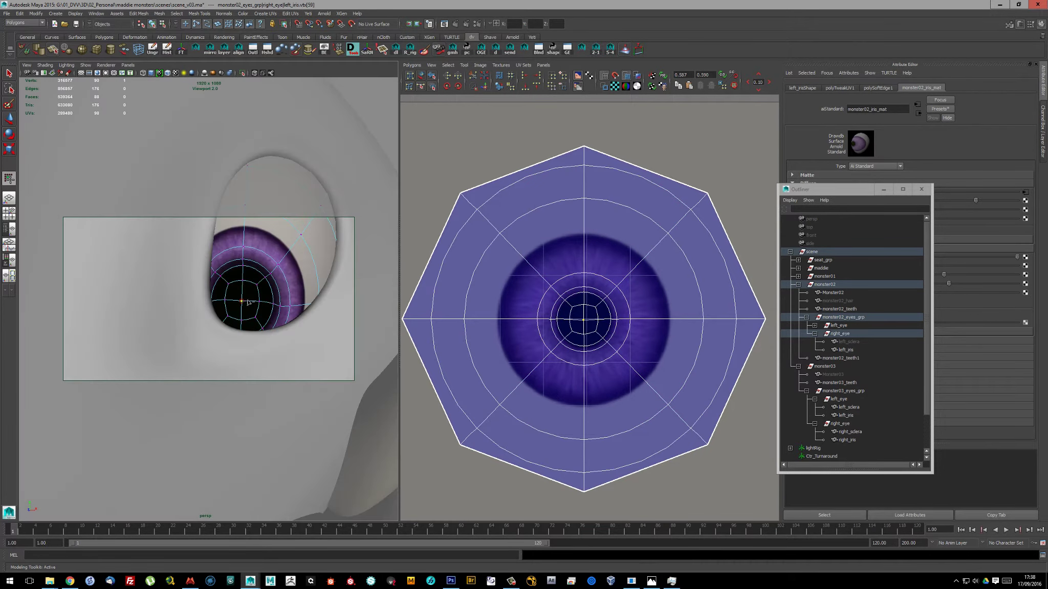
click(215, 290)
alt+middle_drag(246, 302, 227, 303)
key(r)
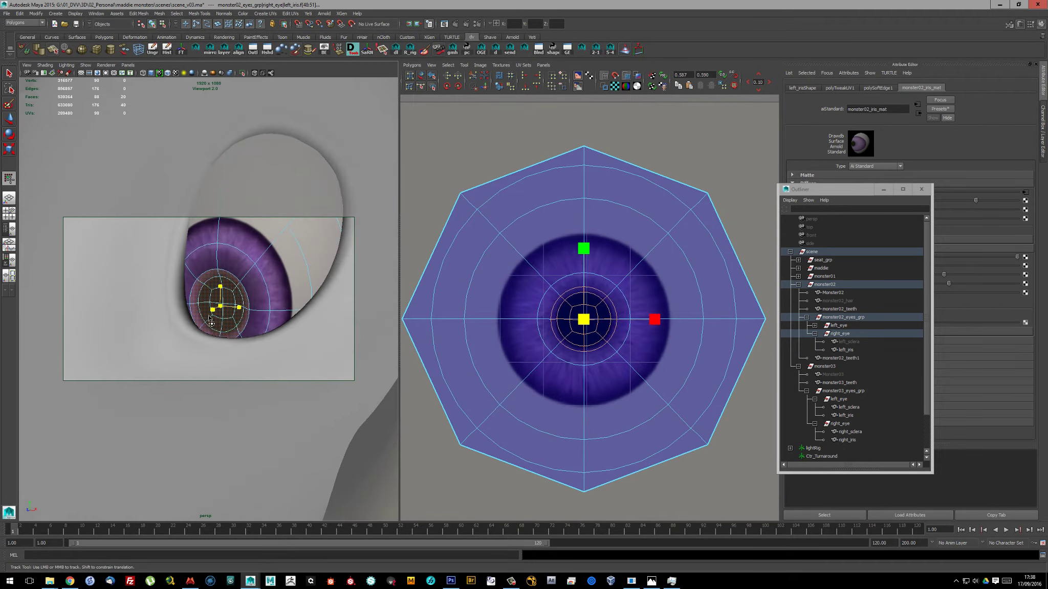
Scale the inner iris edge loop outward toward the UV border
key(F10)
click(499, 236)
double_click(544, 274)
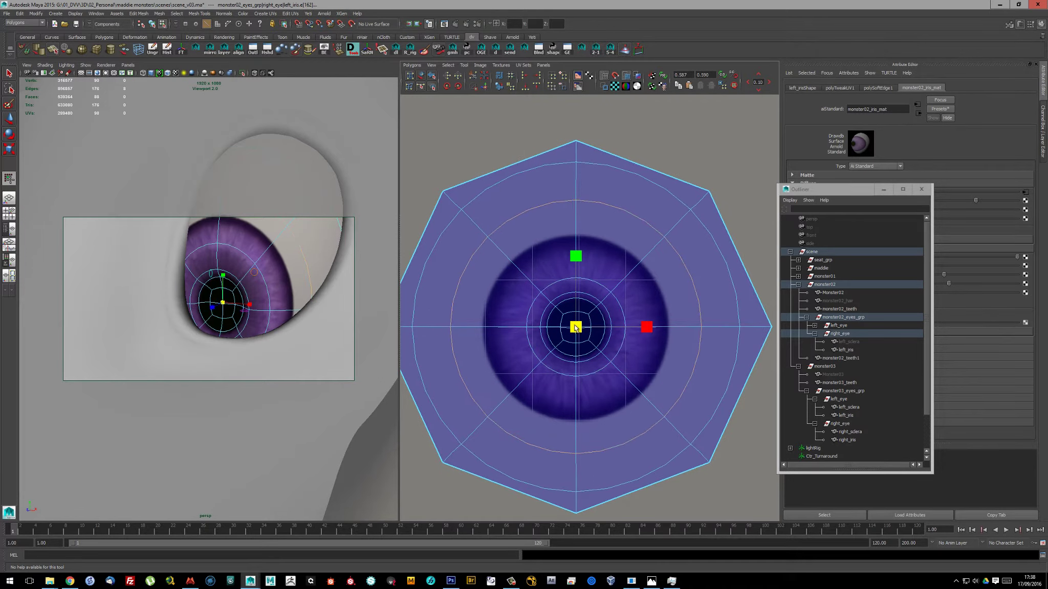
drag(581, 320, 513, 313)
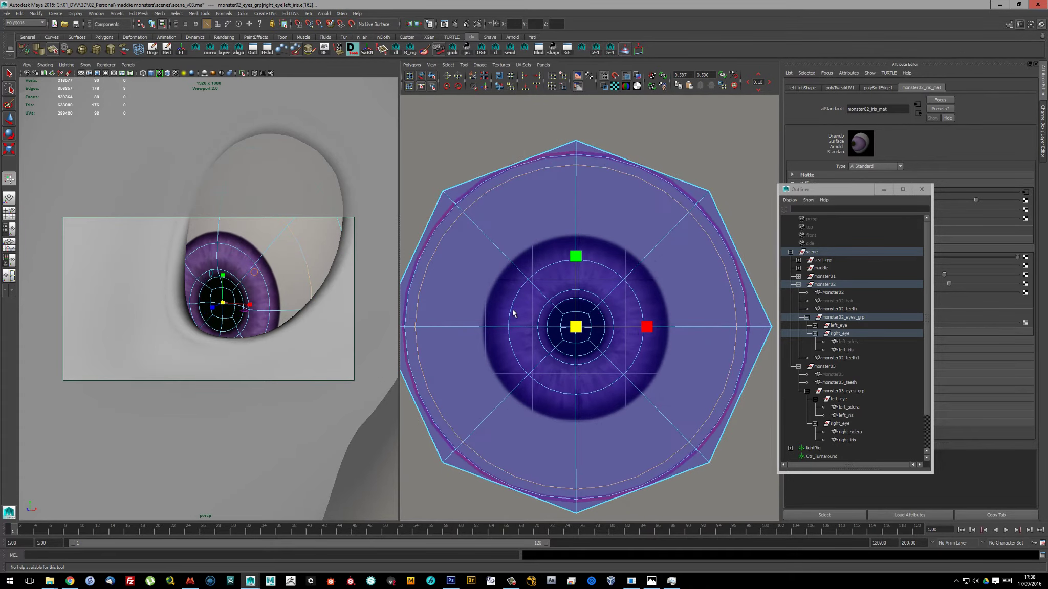
alt+middle_drag(413, 321, 459, 311)
click(459, 310)
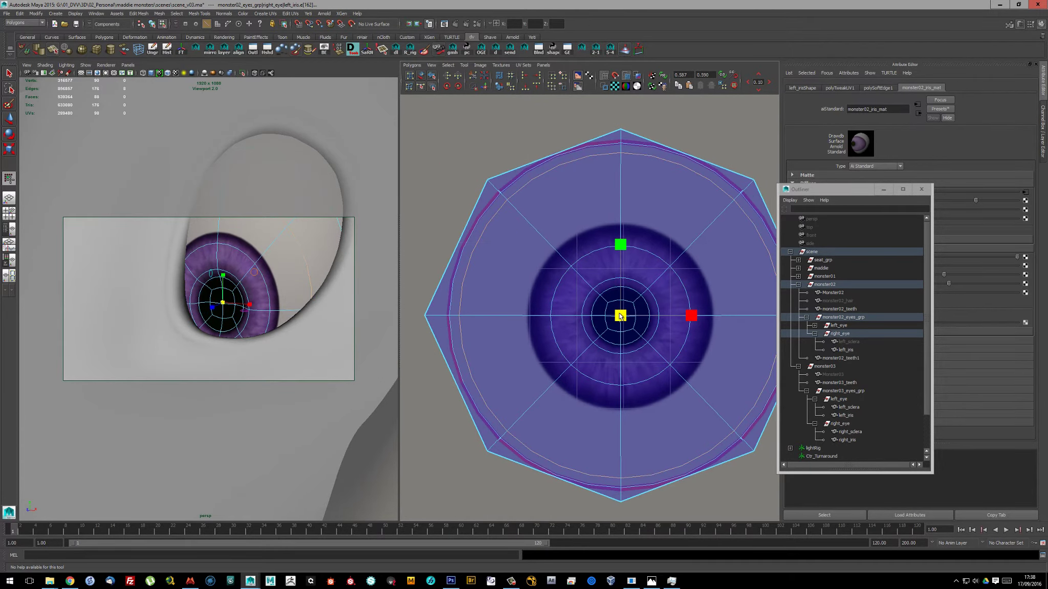
scroll(234, 295, down, 5)
scroll(278, 275, up, 5)
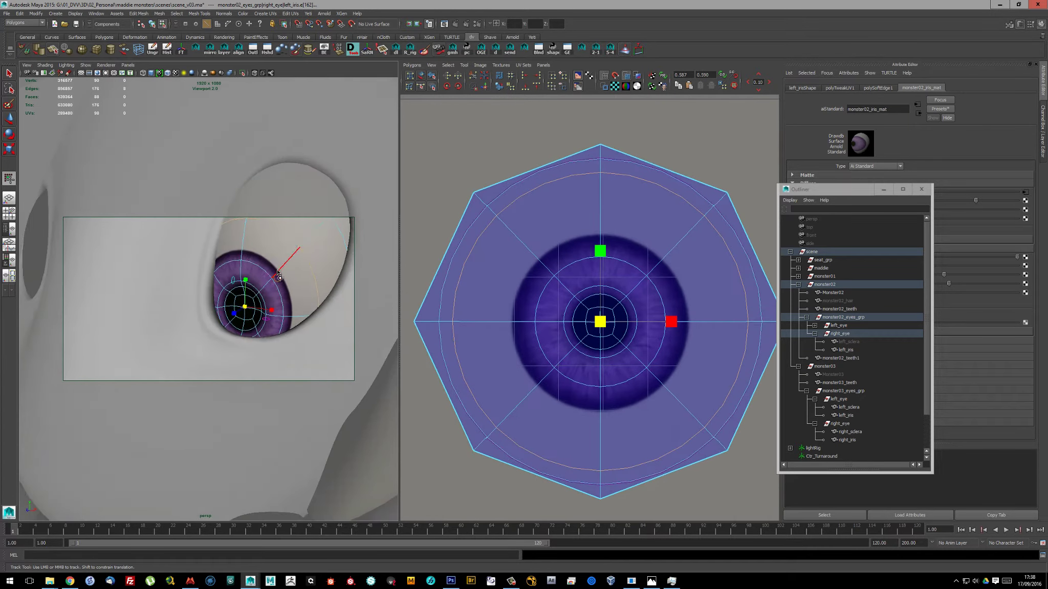
scroll(278, 274, up, 2)
Select the pupil faces, then return to object mode and view the whole monster
key(F11)
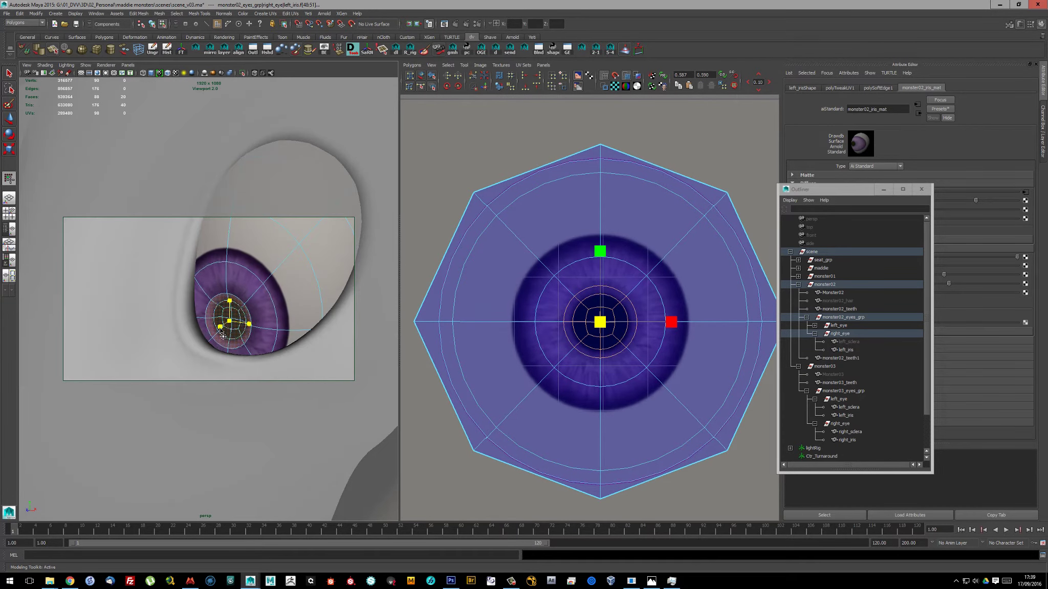
scroll(242, 276, down, 2)
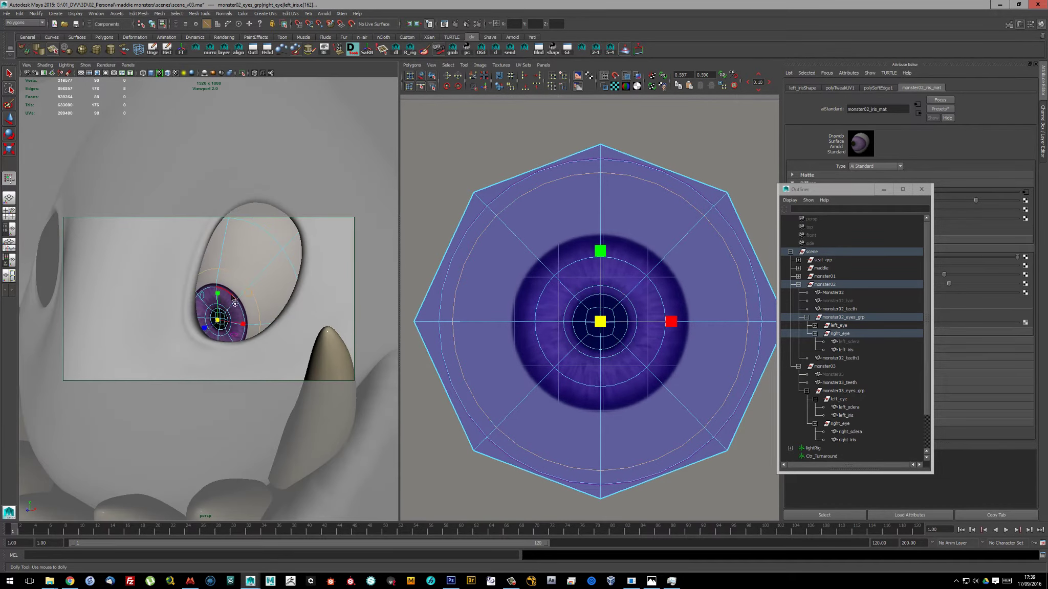
scroll(223, 312, up, 1)
scroll(223, 312, up, 3)
right_drag(234, 330, 274, 305)
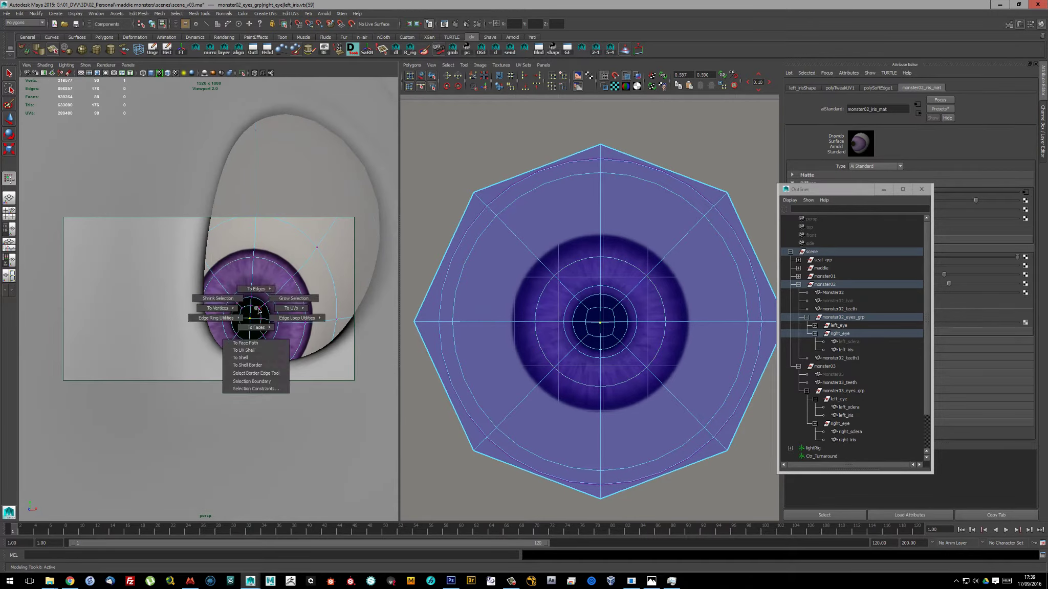
scroll(292, 276, down, 2)
key(F8)
scroll(292, 276, down, 3)
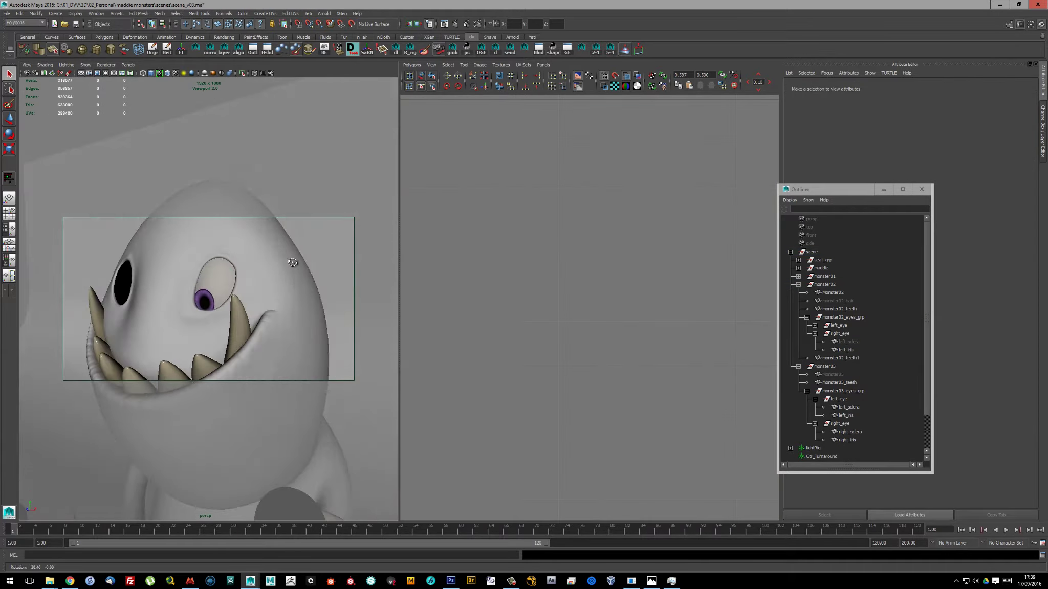
alt+drag(292, 276, 261, 299)
scroll(260, 298, up, 3)
Duplicate left_iris and place the copy as right_iris under the right_eye group
click(838, 349)
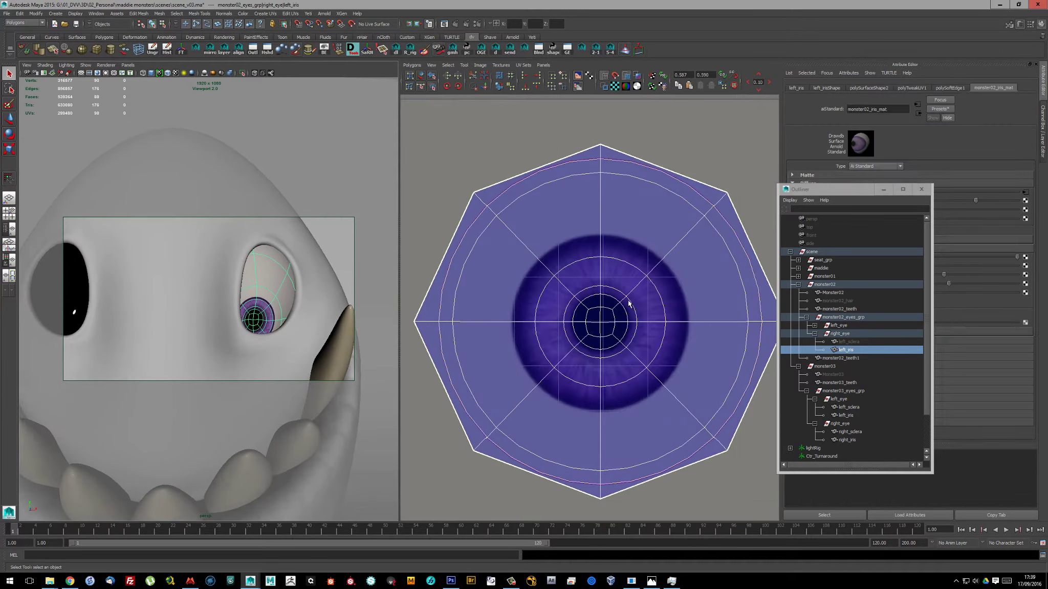
key(ctrl+d)
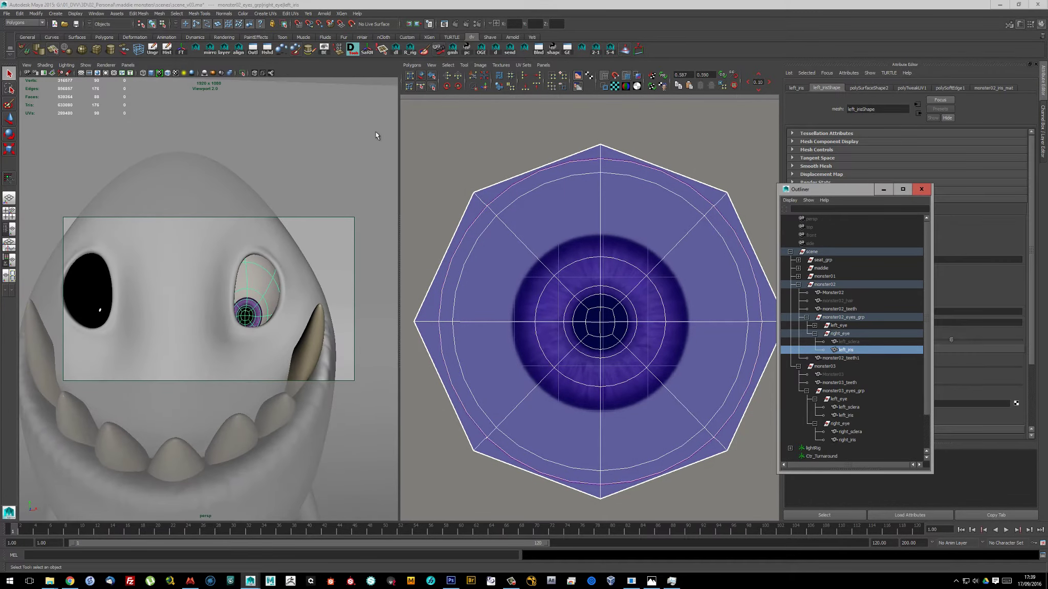
click(840, 333)
double_click(842, 350)
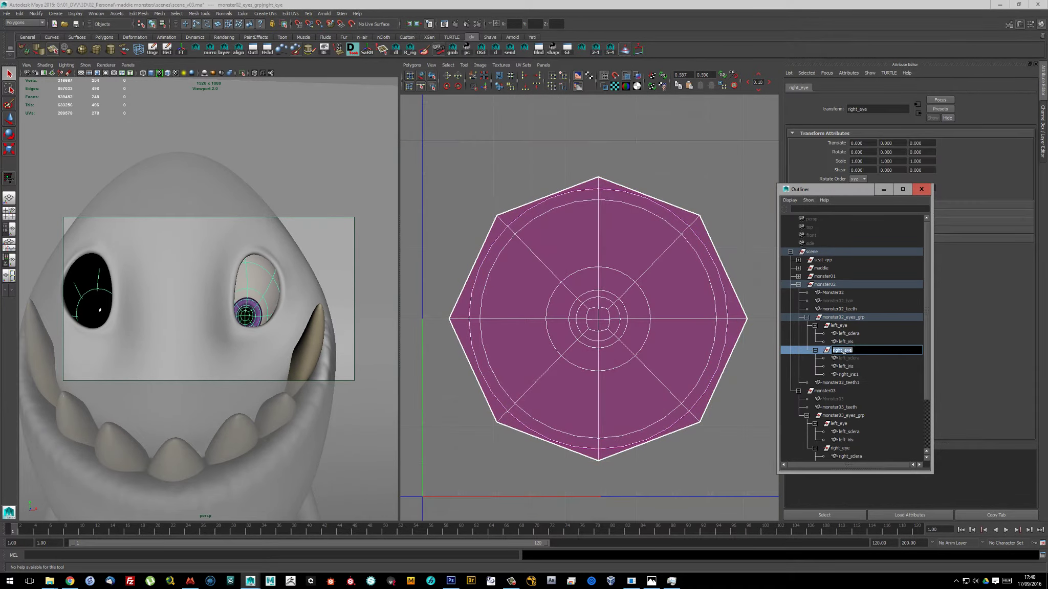
key(Return)
key(Up)
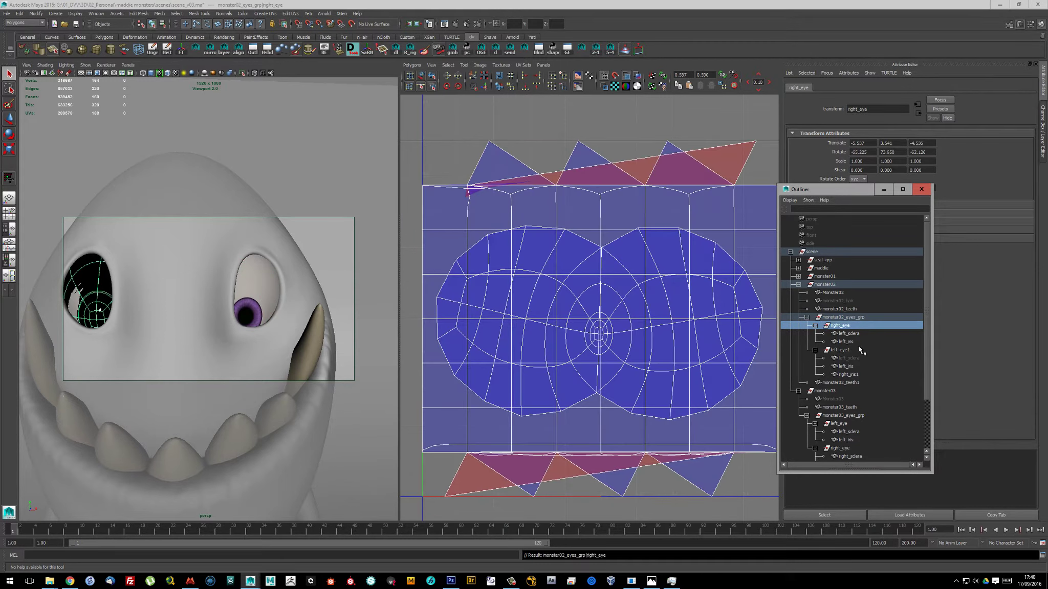
click(846, 341)
key(Delete)
middle_drag(848, 366, 848, 344)
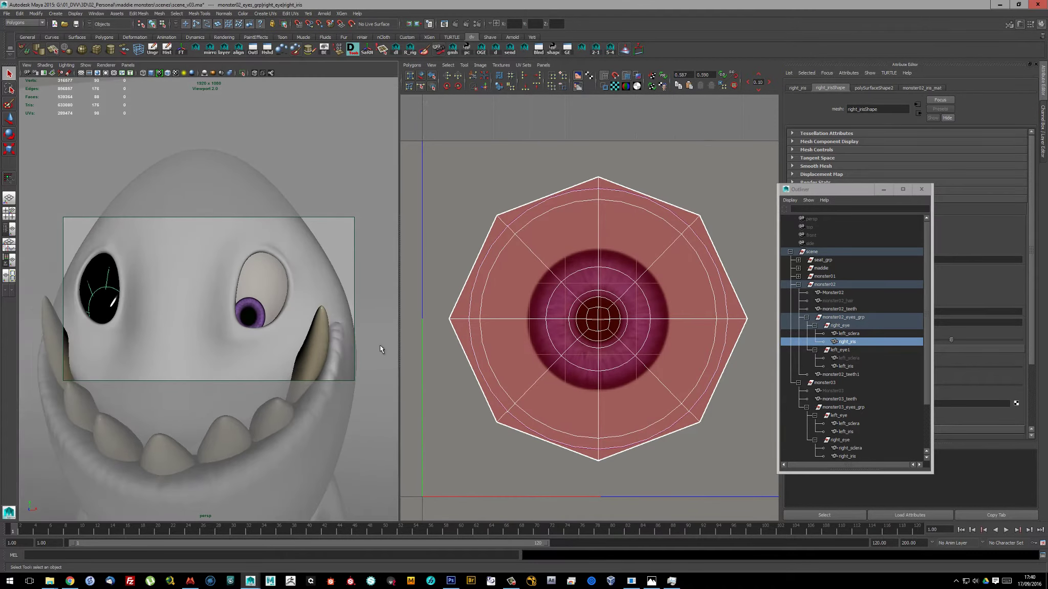
Check the right iris UVs, then select left_sclera and orbit around the eye
right_drag(440, 327, 491, 317)
click(667, 280)
key(F8)
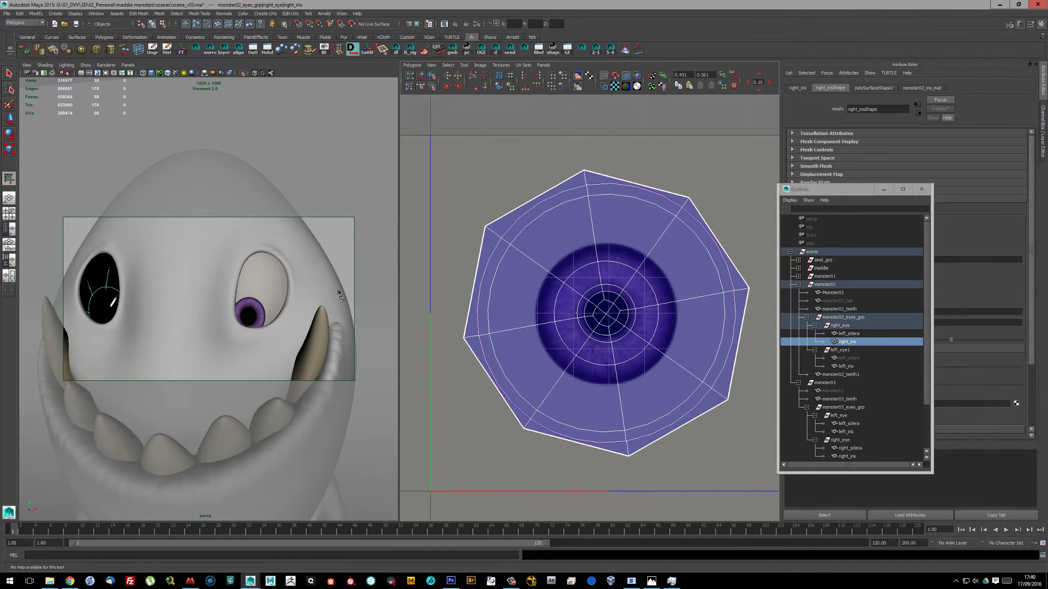
scroll(342, 302, up, 5)
click(170, 293)
scroll(290, 292, up, 3)
mouse_move(289, 292)
alt+mouse_down()
mouse_move(250, 299)
mouse_move(209, 279)
alt+mouse_up()
Unhide all objects, inspect the sclera render visibility settings, and save the scene
key(5)
key(space)
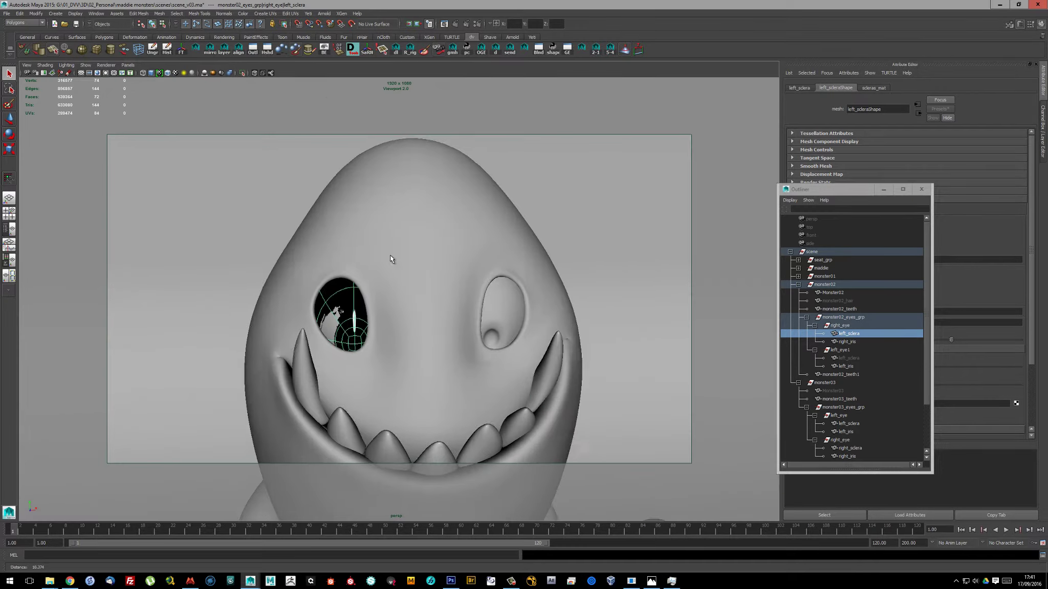
click(794, 350)
mouse_move(818, 189)
mouse_down()
mouse_move(772, 176)
mouse_move(759, 427)
mouse_up()
key(shift+h)
click(792, 182)
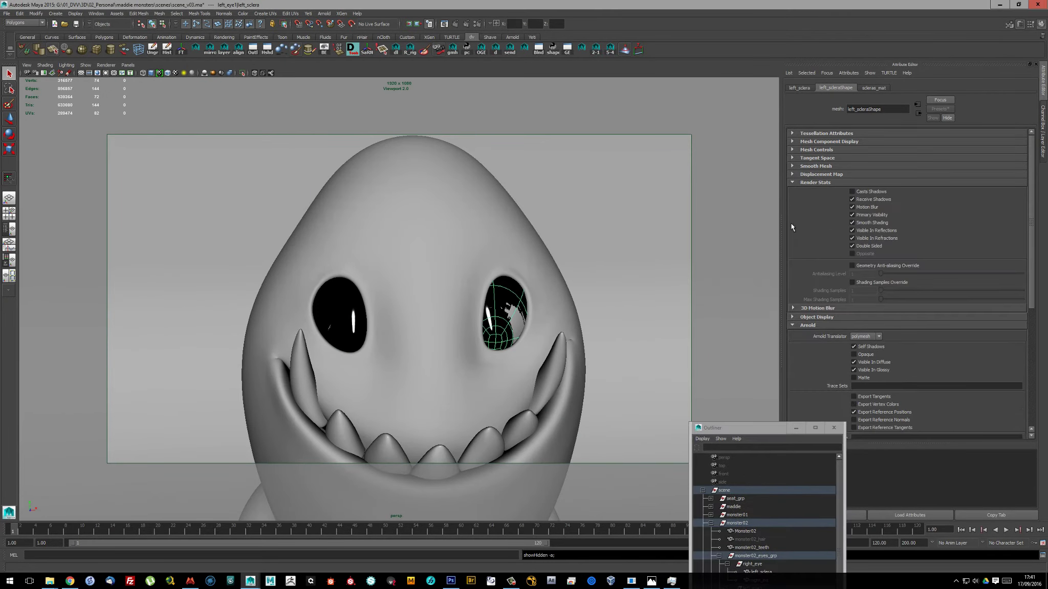
click(761, 572)
alt+drag(506, 292, 530, 298)
key(ctrl+s)
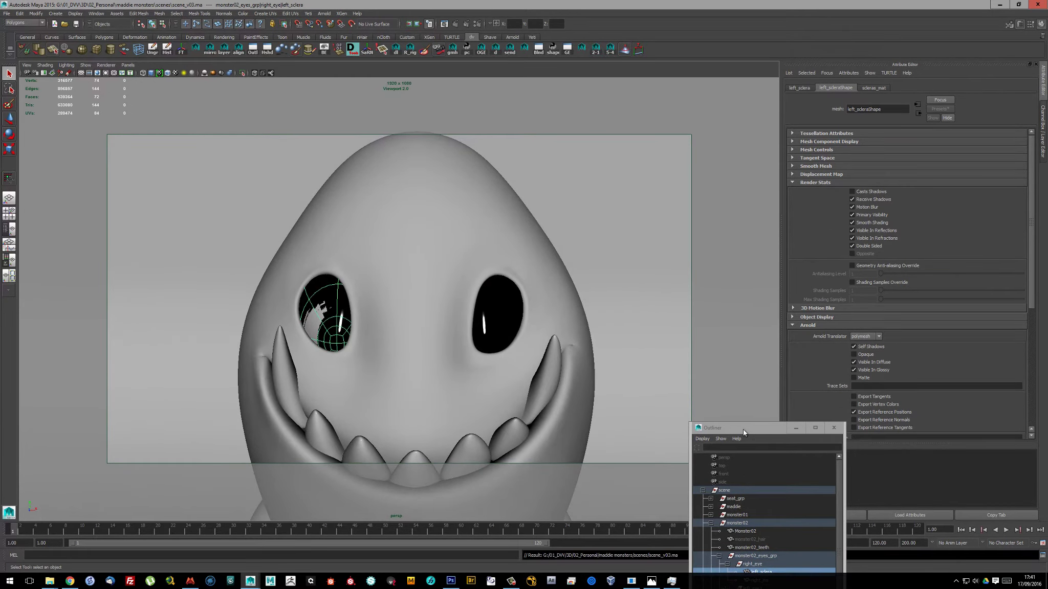
Start an interactive test render and review the sclera material's refraction settings
drag(742, 428, 720, 284)
click(730, 445)
click(409, 23)
click(215, 70)
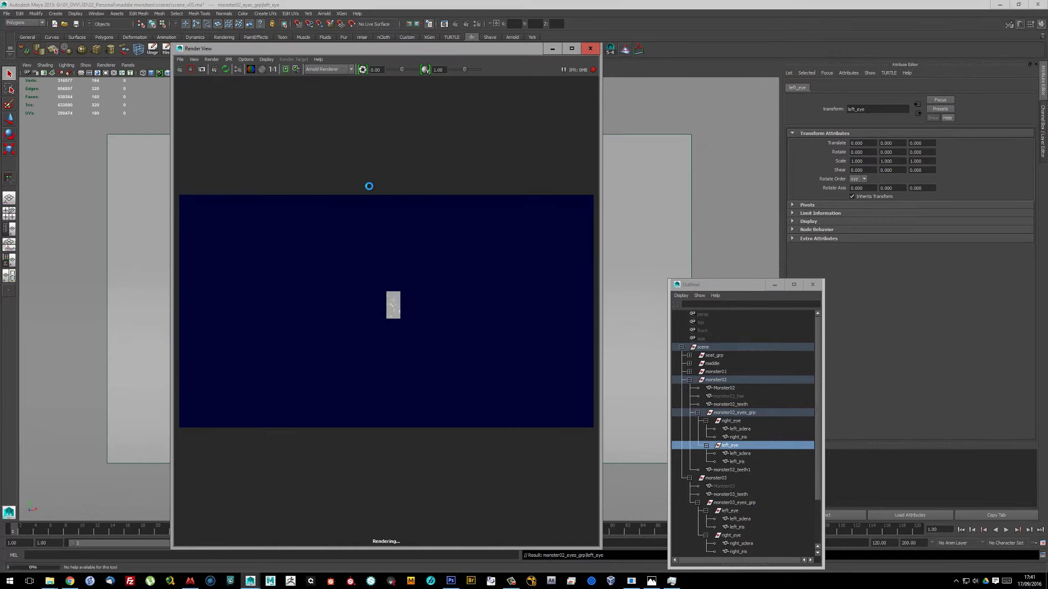
drag(358, 48, 241, 69)
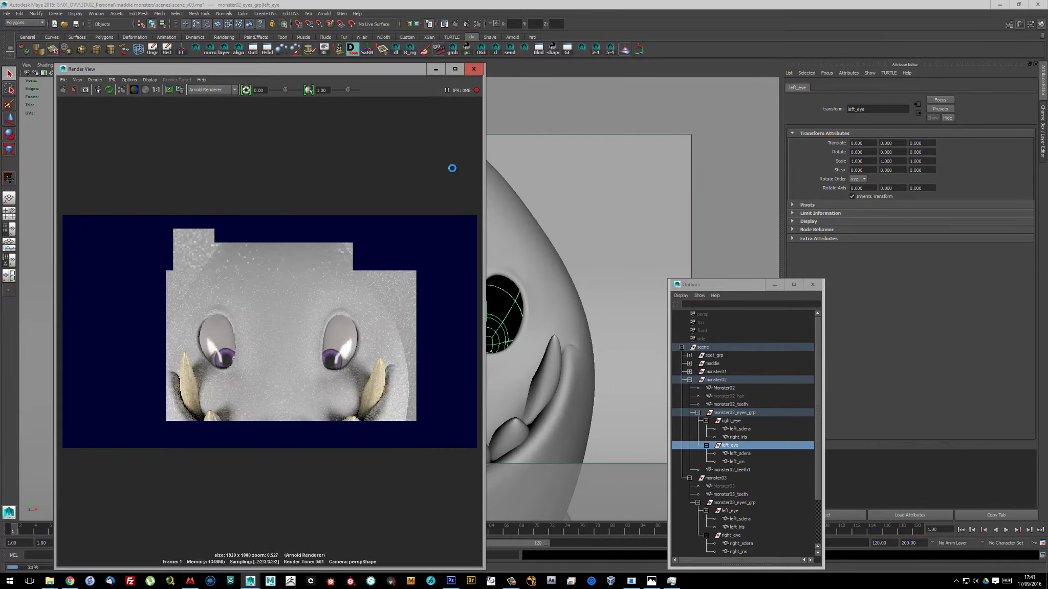
key(Down)
drag(773, 285, 700, 292)
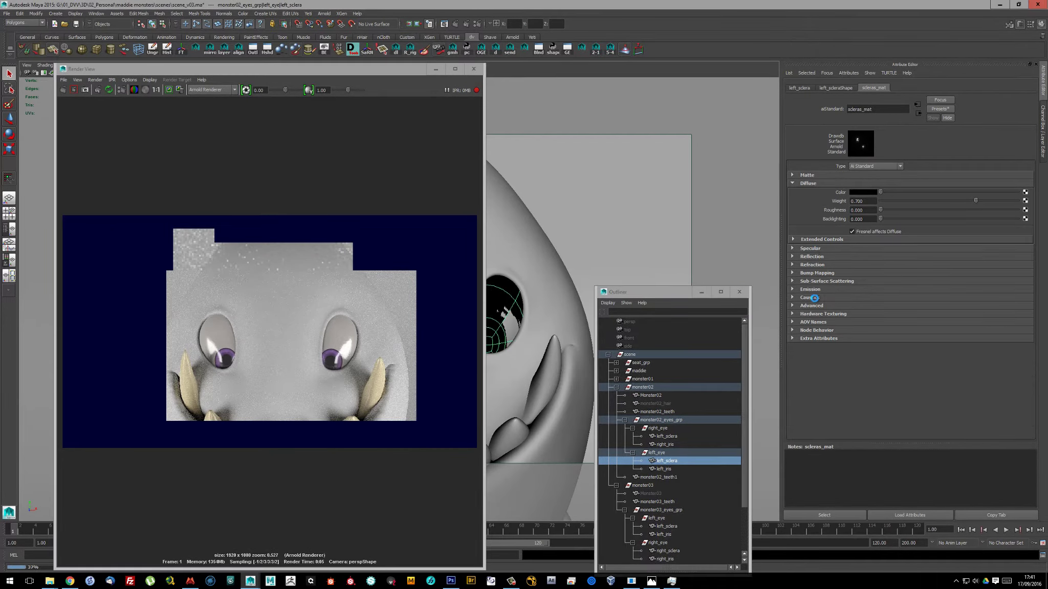
click(817, 263)
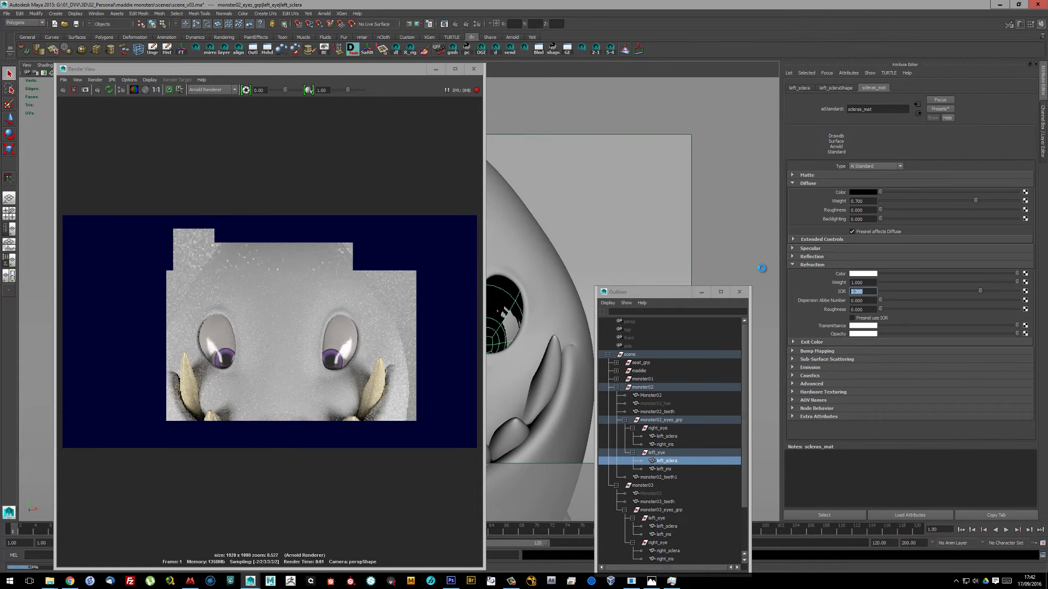
Rotate the left_eye group slightly (about 1.8, -4.2, 0.04) to re-aim its gaze
click(667, 435)
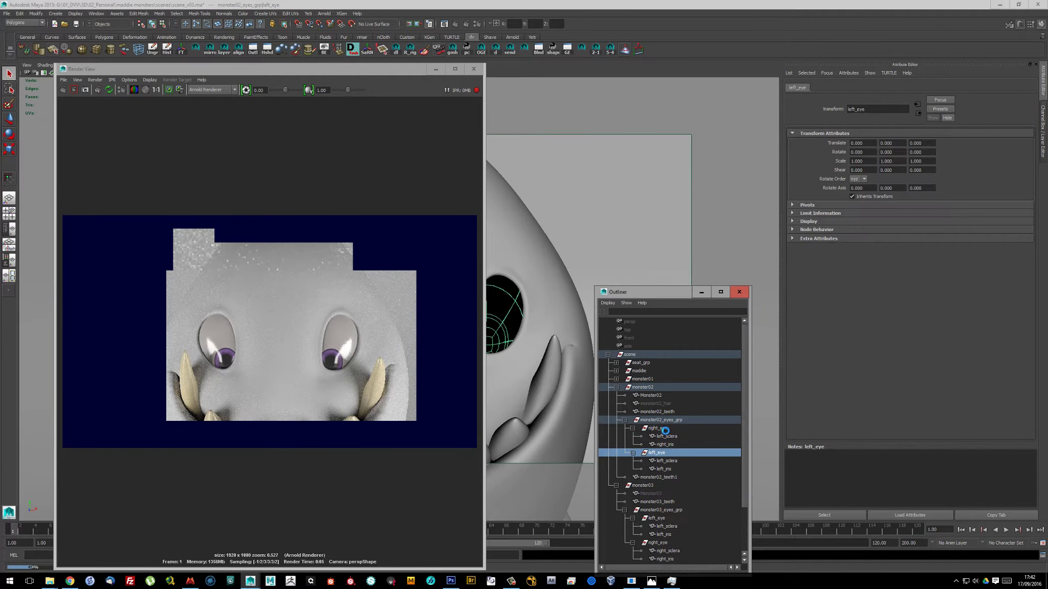
drag(204, 68, 732, 53)
key(e)
shift+click(496, 312)
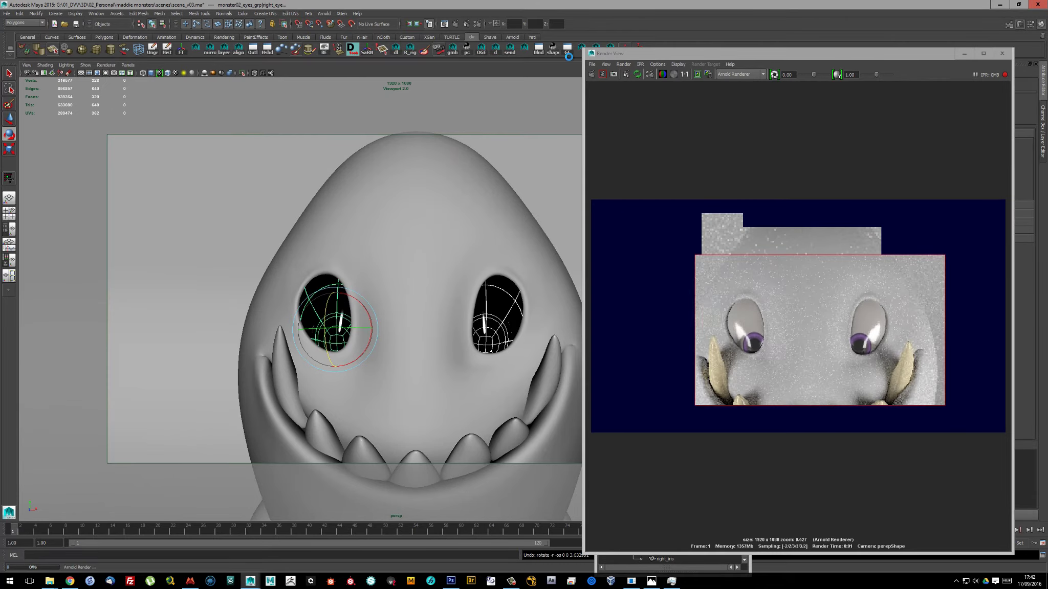
drag(665, 53, 153, 109)
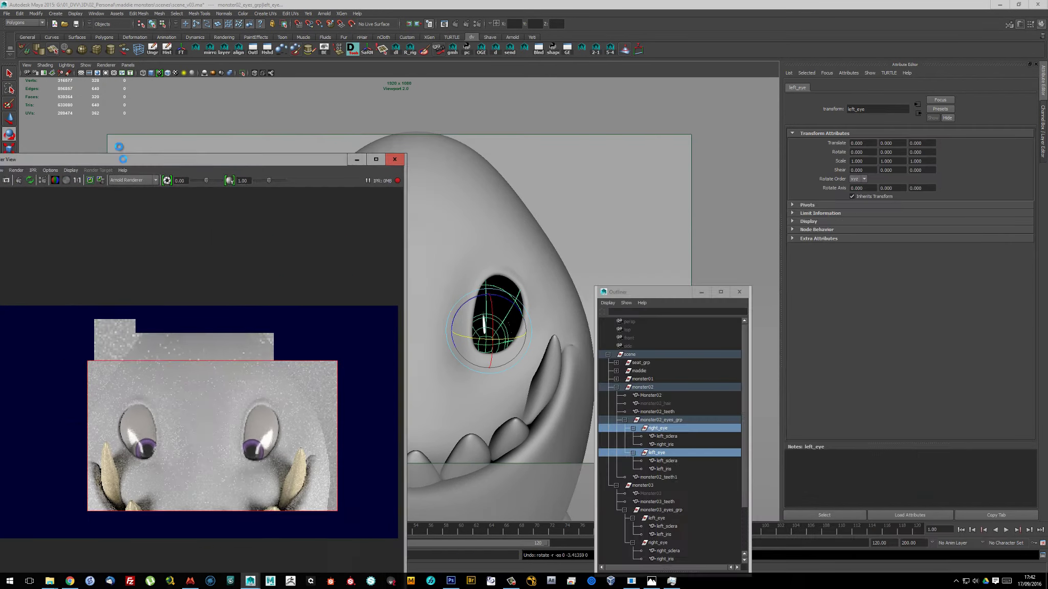
drag(123, 159, 99, 119)
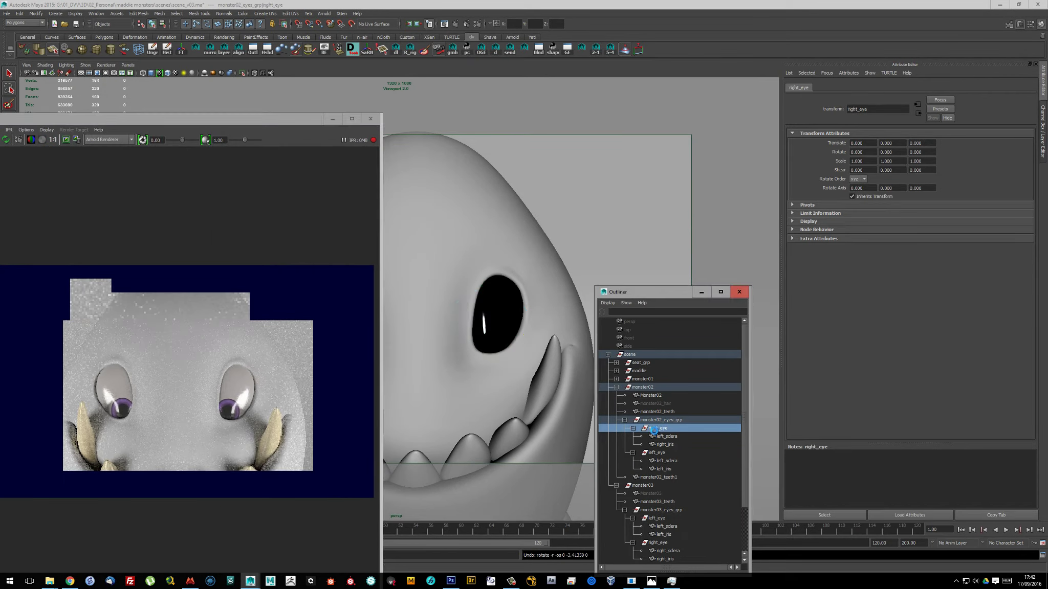
click(488, 325)
drag(481, 317, 488, 326)
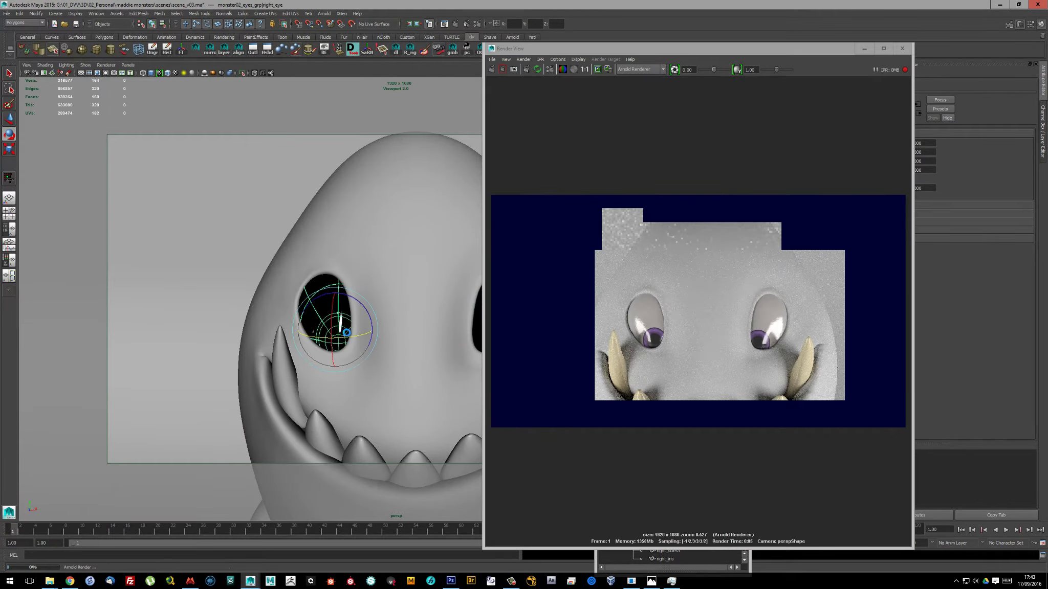
Refine the left eye's rotation and select the right iris
drag(347, 332, 331, 317)
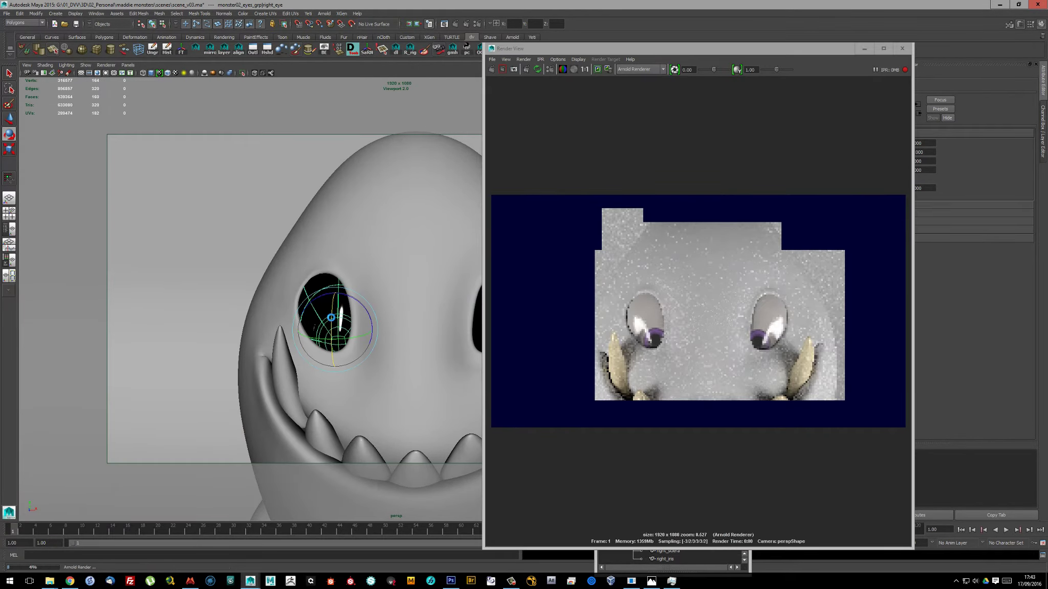
drag(676, 48, 209, 45)
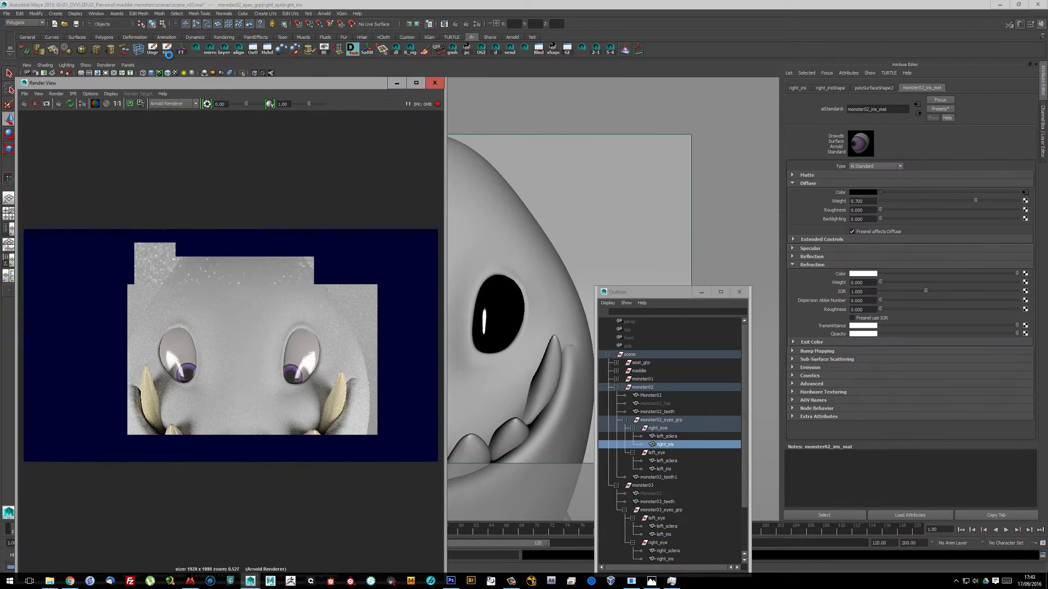
click(664, 444)
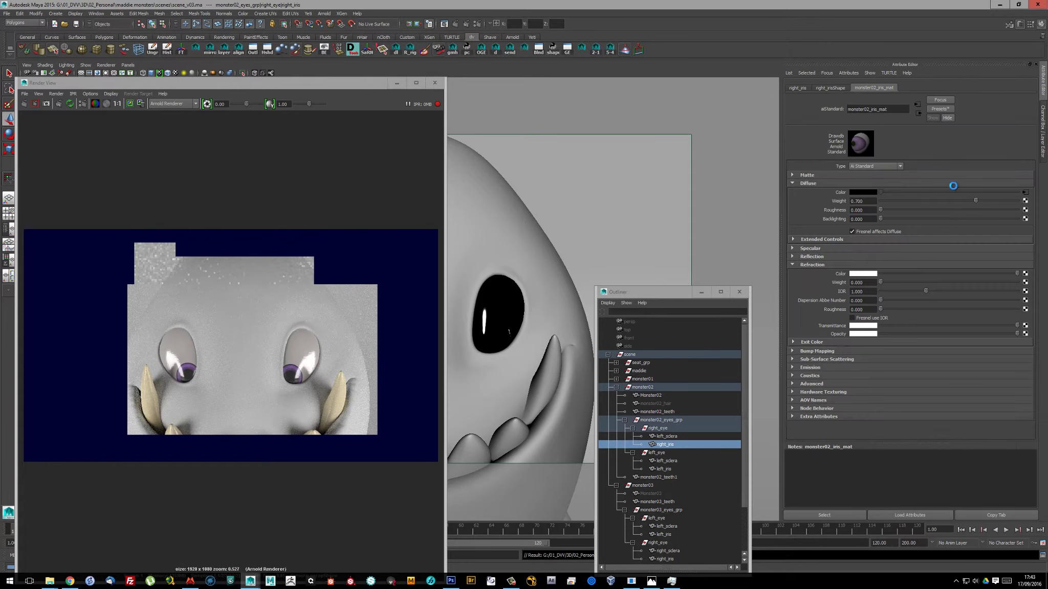
Map a file texture to the iris material's specular colour, with roughness 0.2
click(890, 265)
click(869, 248)
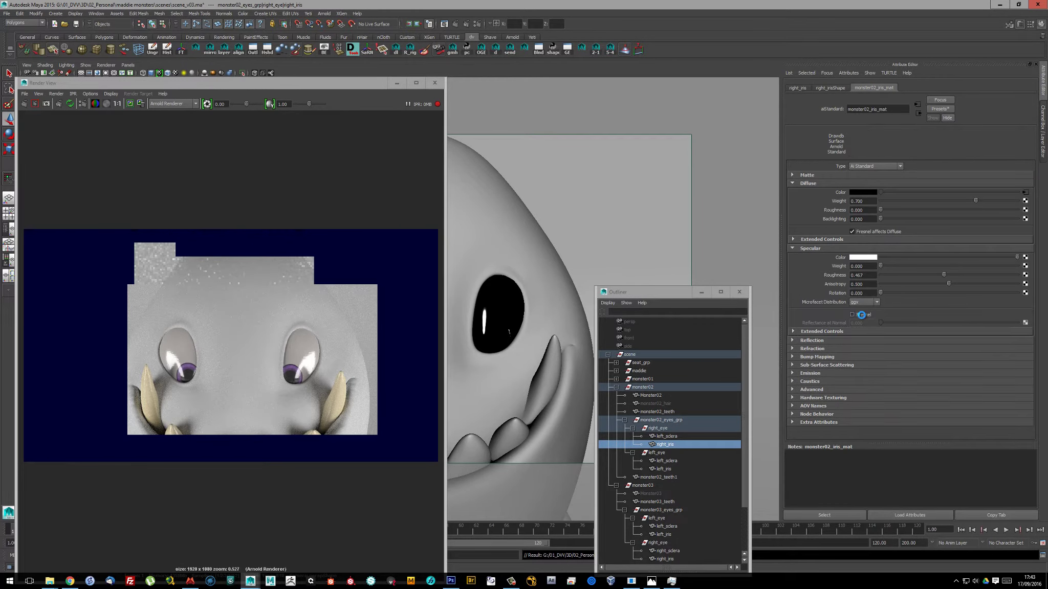
click(1021, 256)
key(Escape)
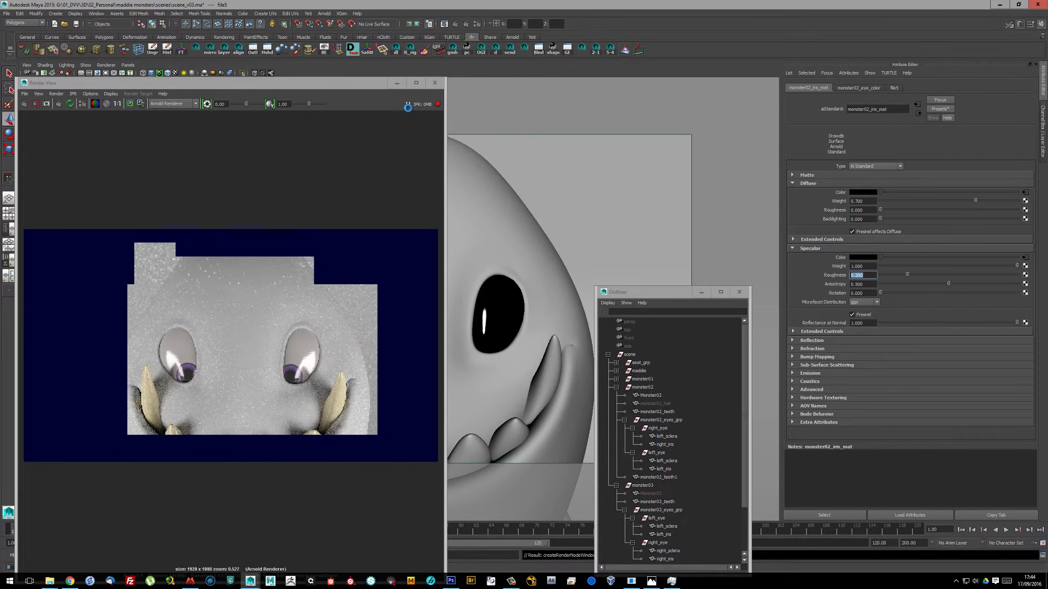
Place monster02_teeth directly under Monster02 in the Outliner
click(808, 340)
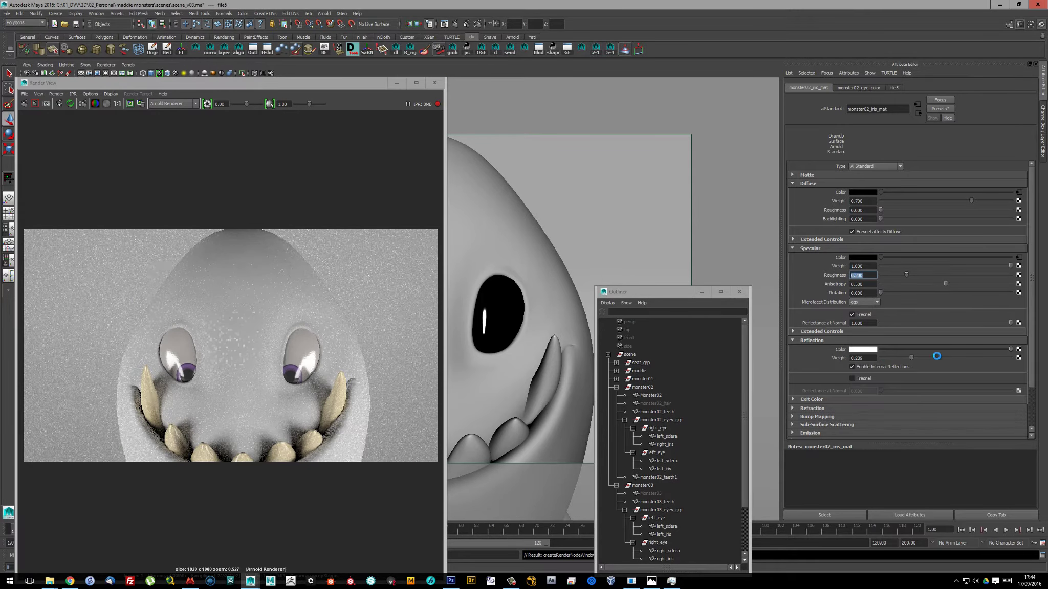
click(803, 340)
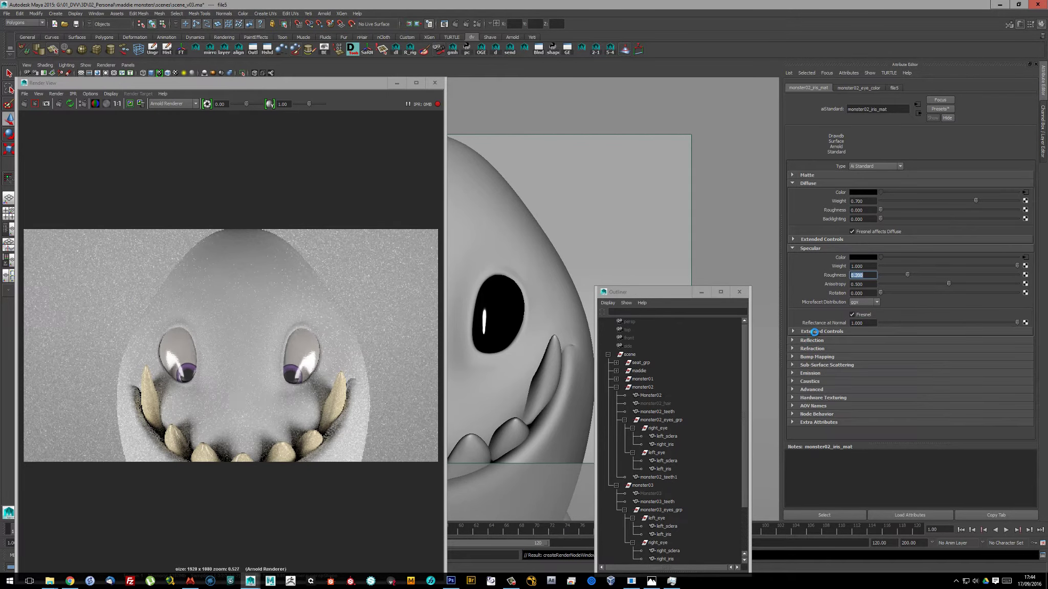
scroll(519, 328, up, 5)
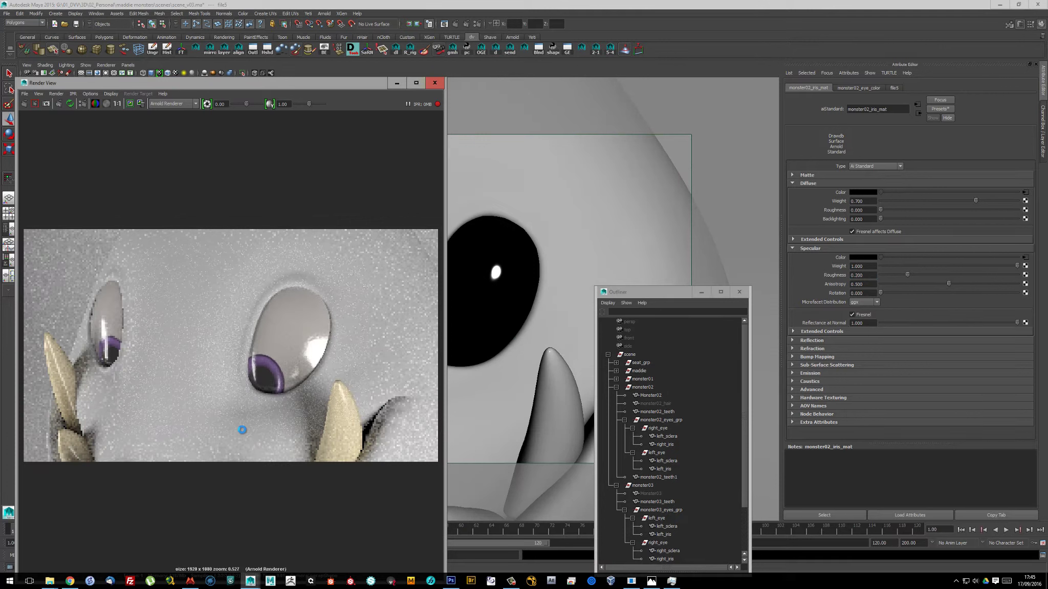
click(674, 477)
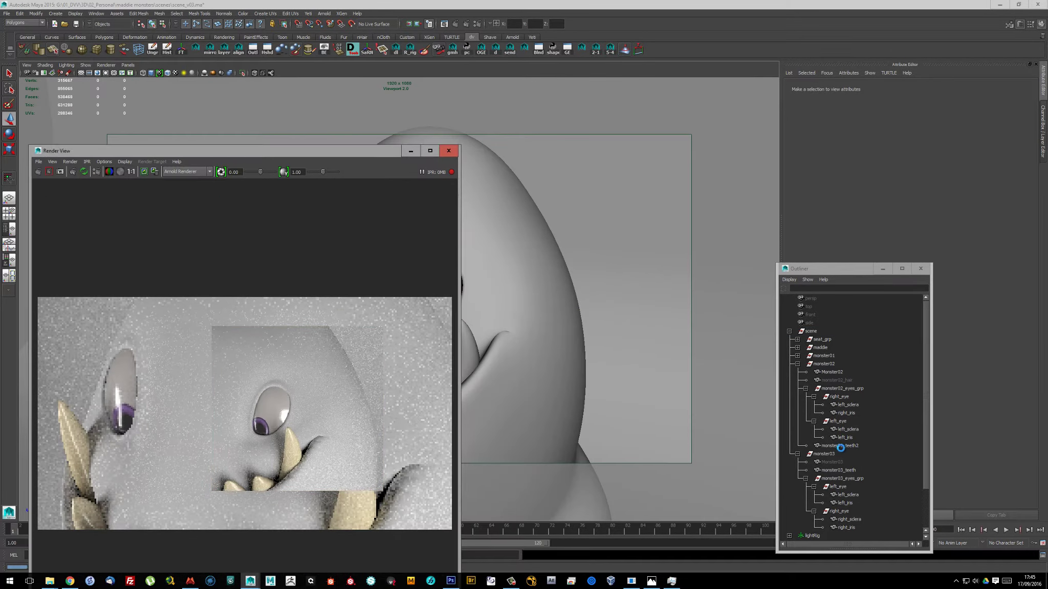
middle_drag(839, 444, 836, 378)
Switch monster02_iris_mat to alSurface with monsters_eyes_spec as its specular texture
alt+right_drag(480, 292, 552, 316)
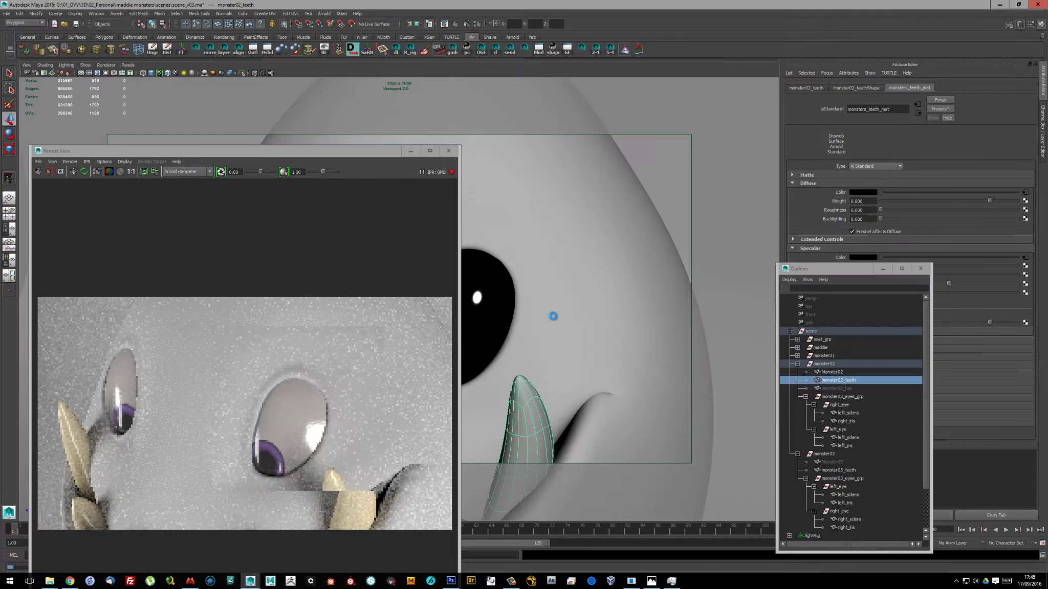
click(846, 421)
click(871, 166)
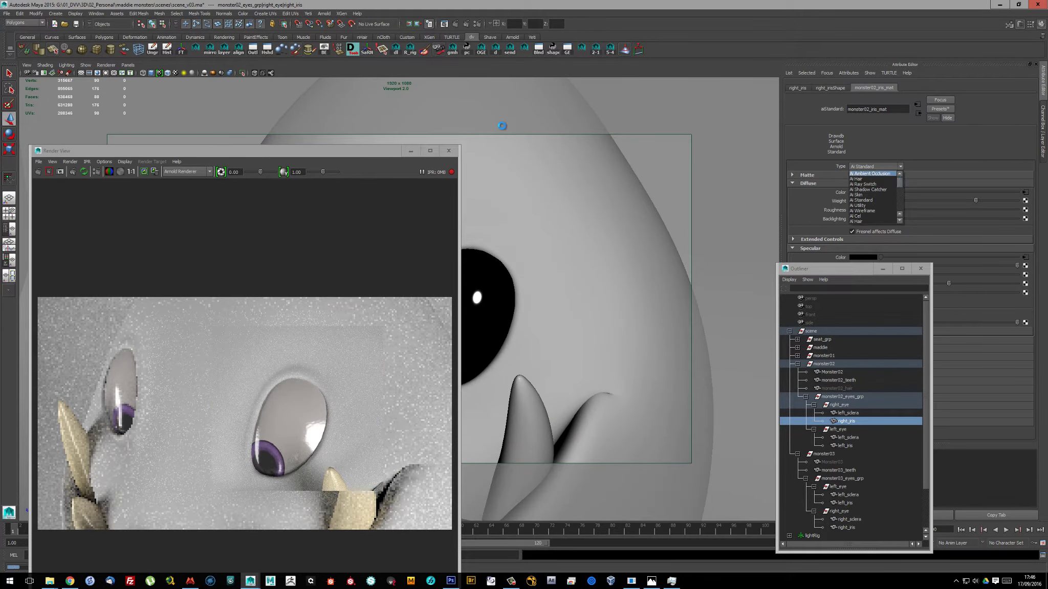
drag(818, 268, 579, 190)
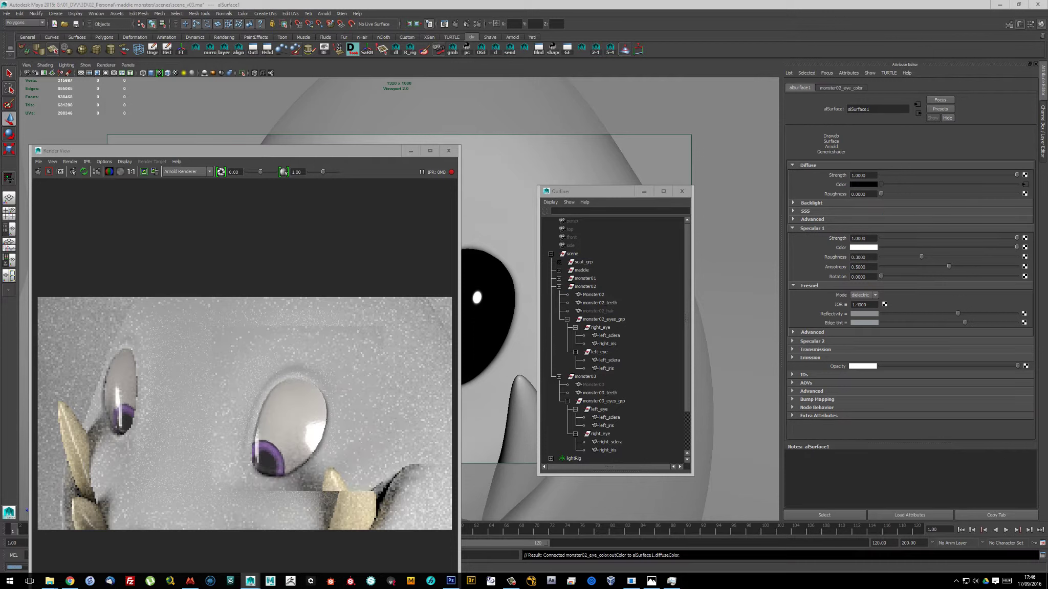
click(839, 248)
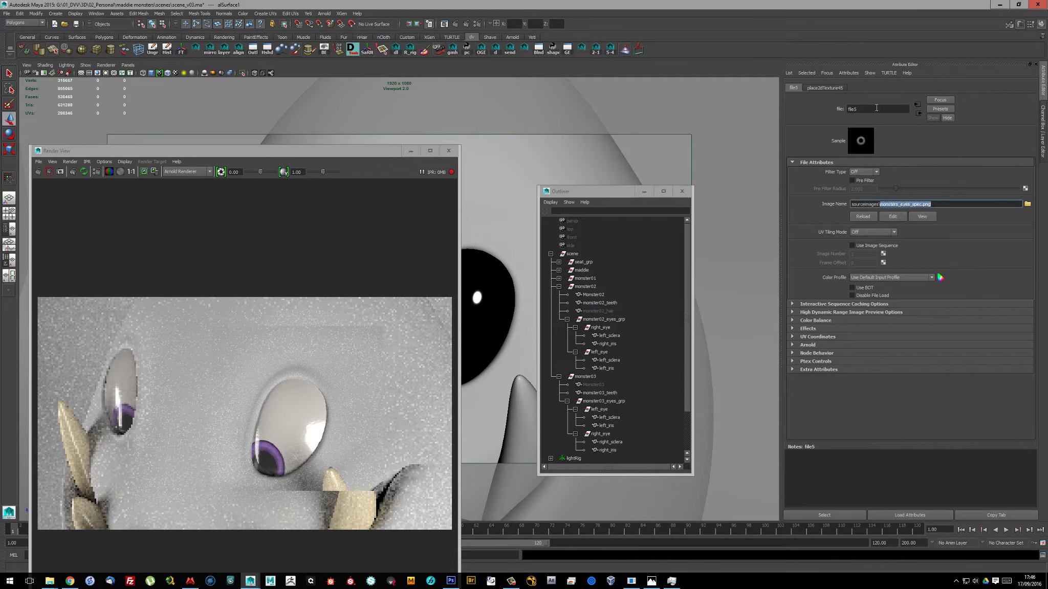
click(917, 114)
double_click(878, 109)
text(monster02_iris_mat)
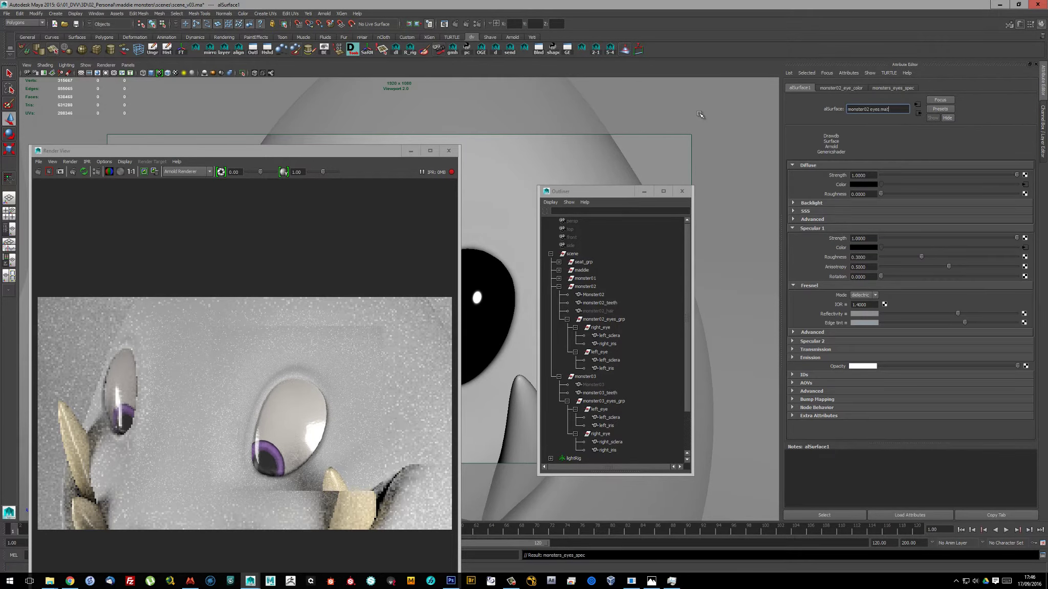
click(422, 174)
Set the IOR to 6 and lower the diffuse strength
click(863, 304)
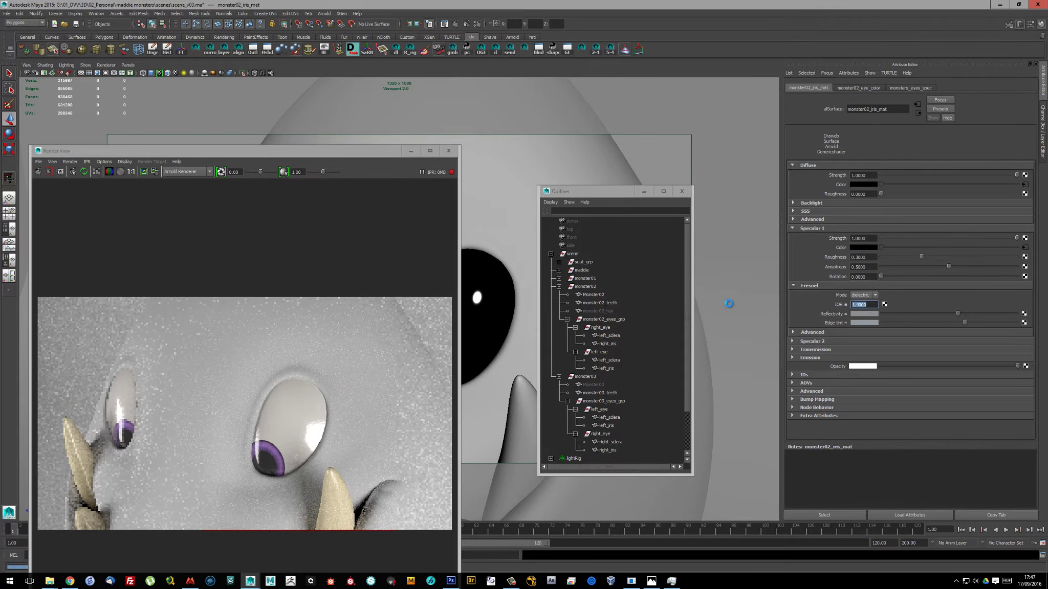
click(864, 175)
text(0.3)
key(Return)
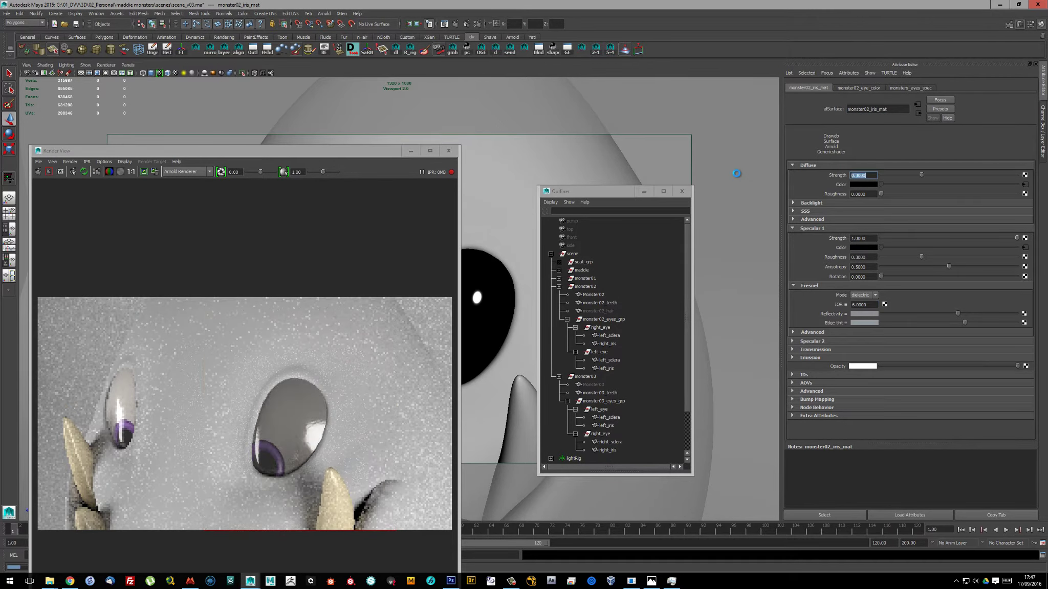
Map monsters_eyes_sss to SSS Color 1 and set the SSS mode to empirical
click(804, 210)
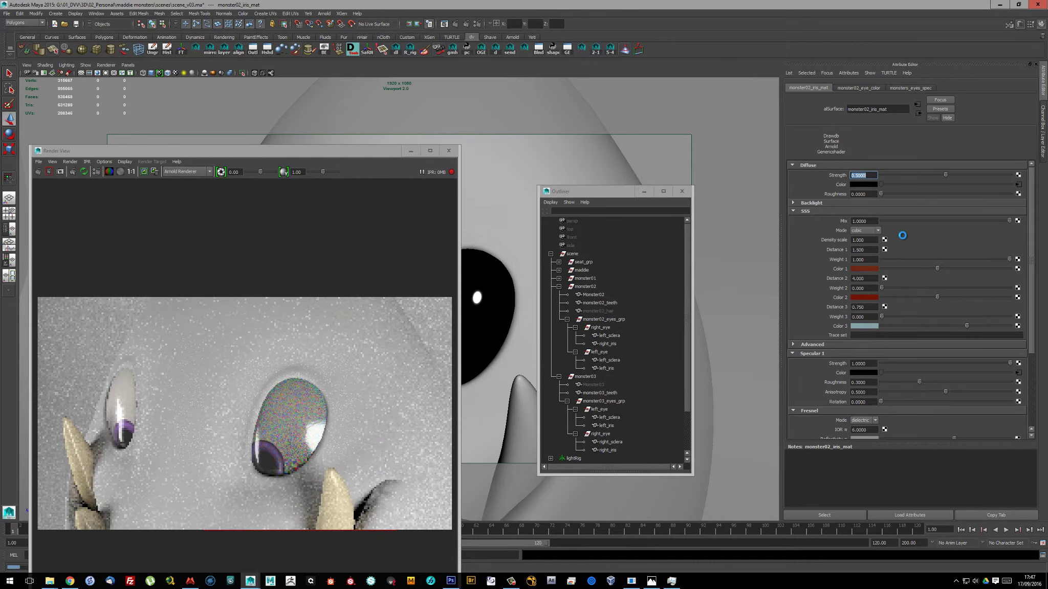
click(793, 344)
click(1017, 268)
click(169, 328)
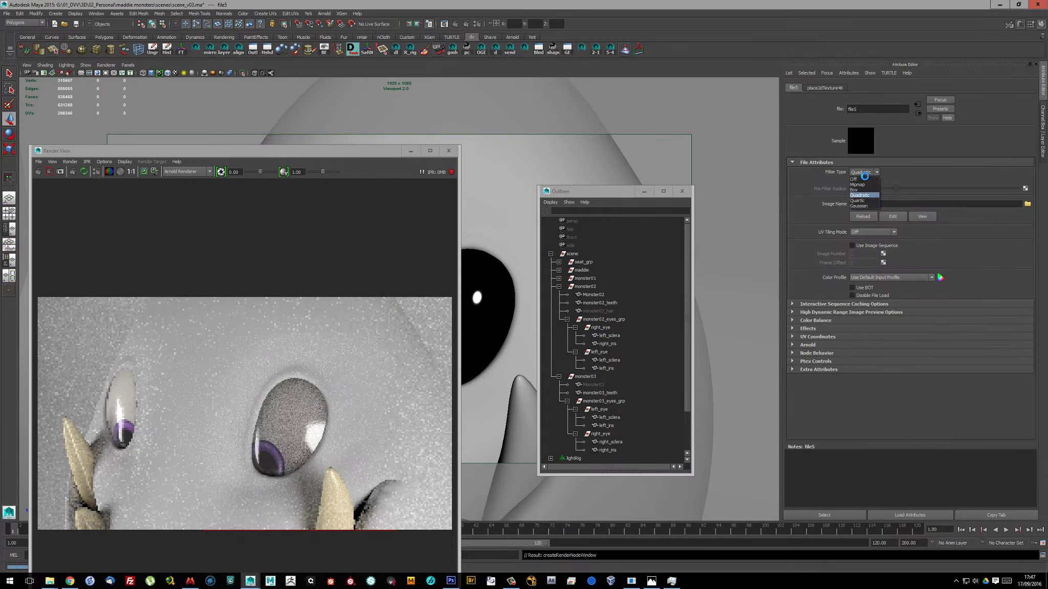
click(1027, 204)
double_click(341, 126)
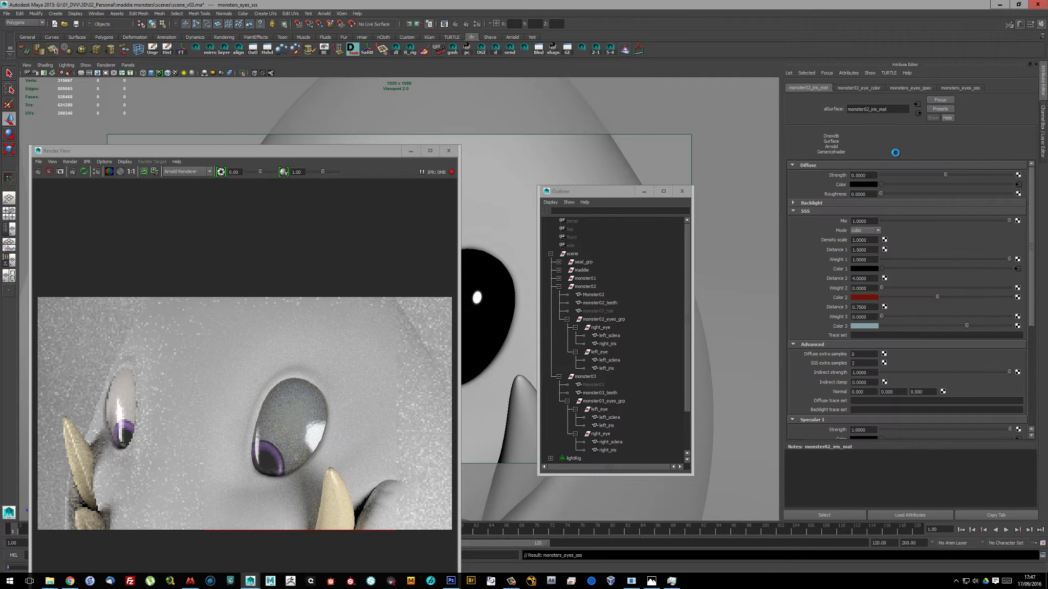
click(869, 249)
click(859, 254)
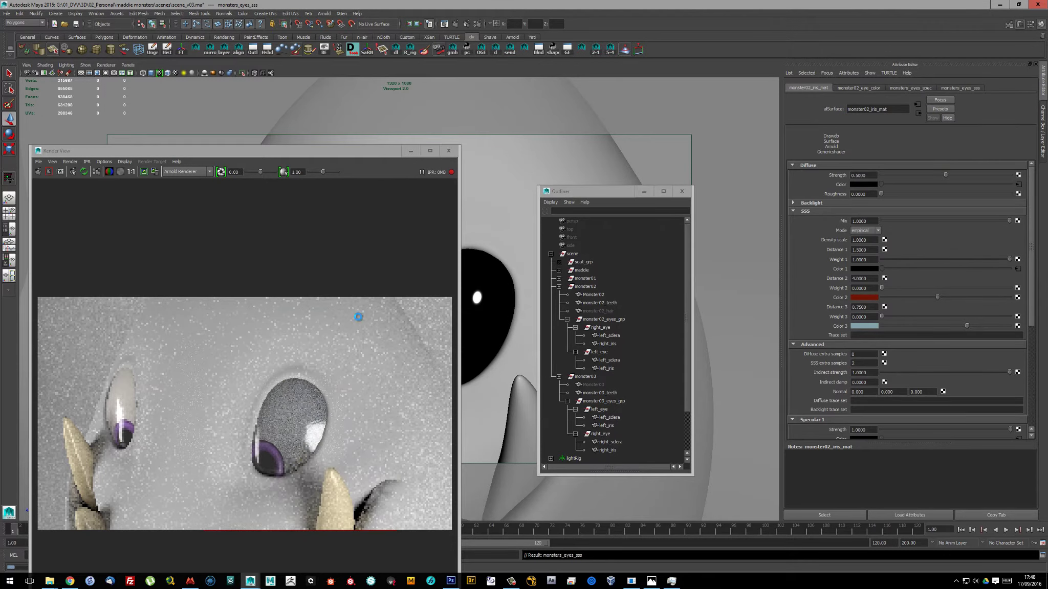
click(890, 345)
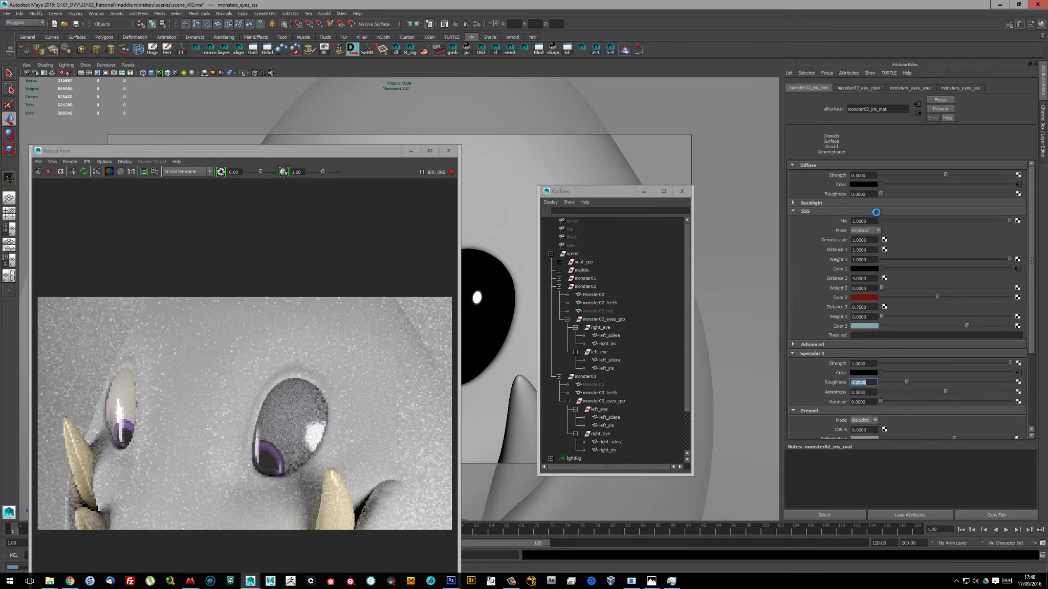
click(839, 211)
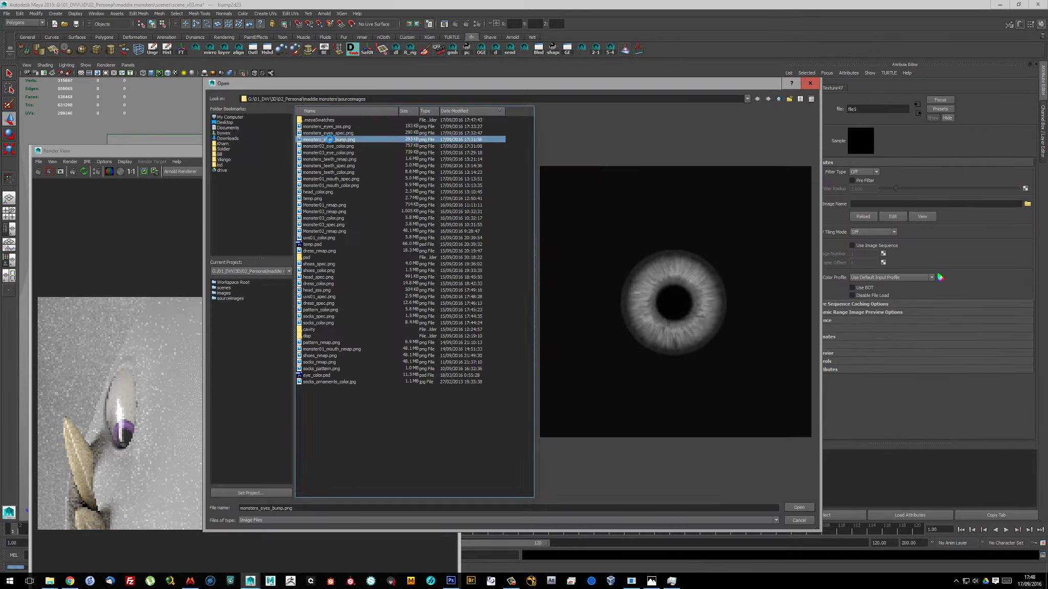
Add monsters_eyes_bump as the bump texture and region-render the eye in Arnold Render View
click(762, 525)
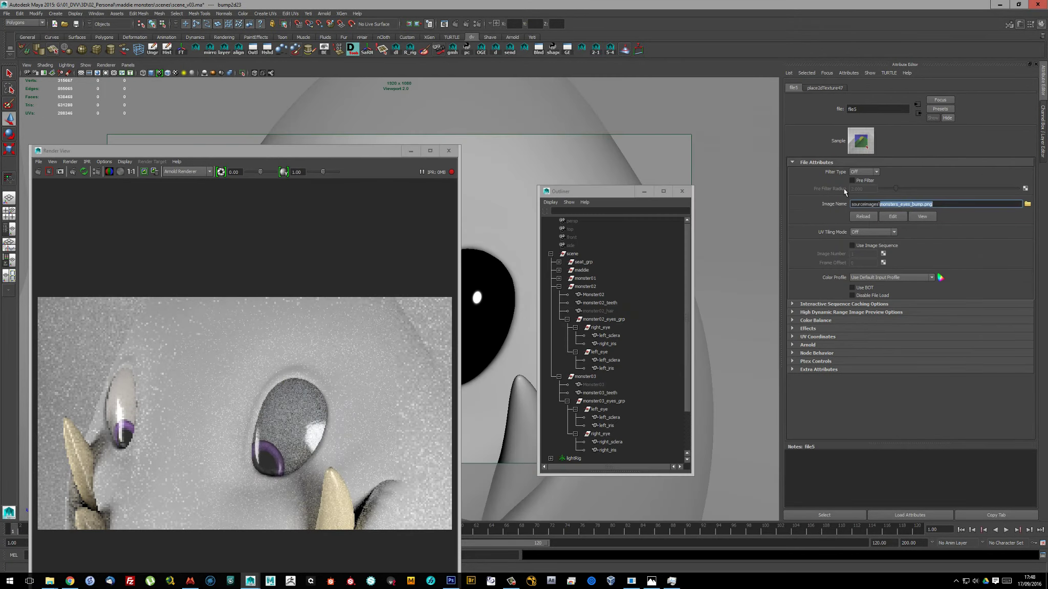
click(324, 13)
click(340, 31)
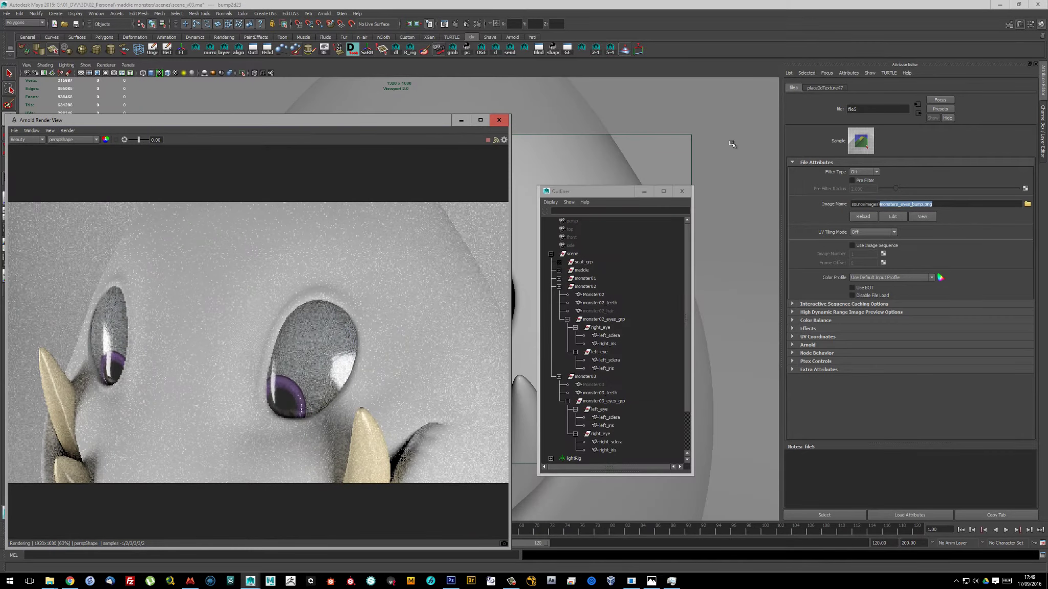
double_click(878, 109)
key(ctrl+v)
key(Return)
click(918, 113)
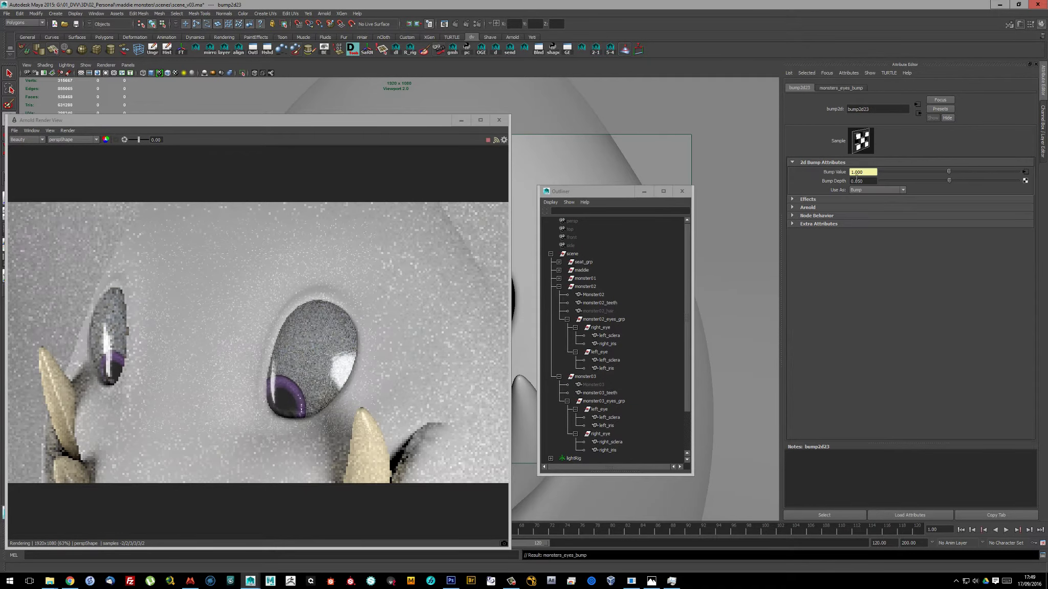
drag(226, 274, 376, 452)
click(918, 113)
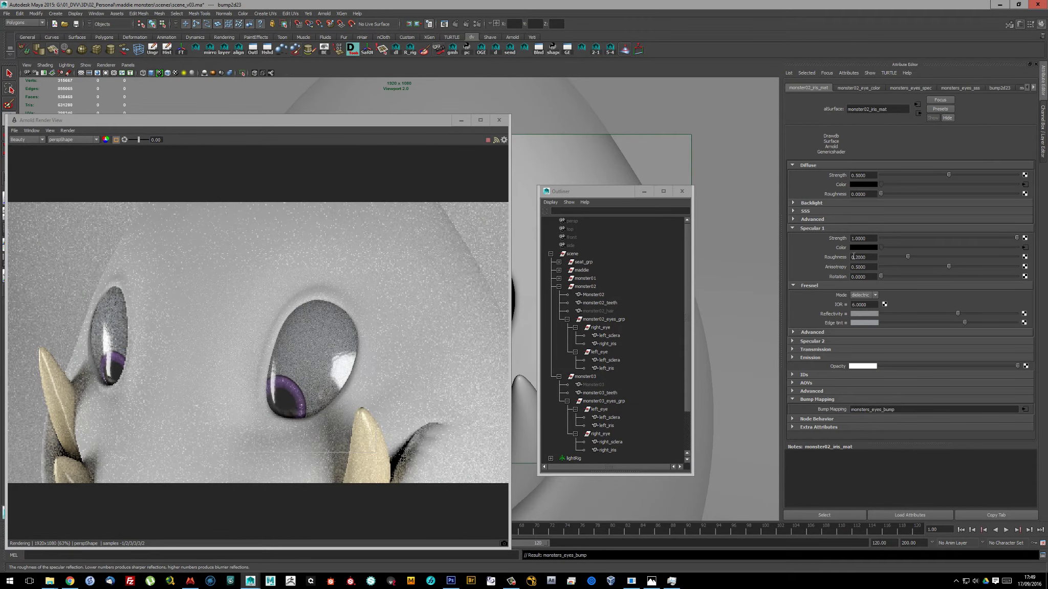
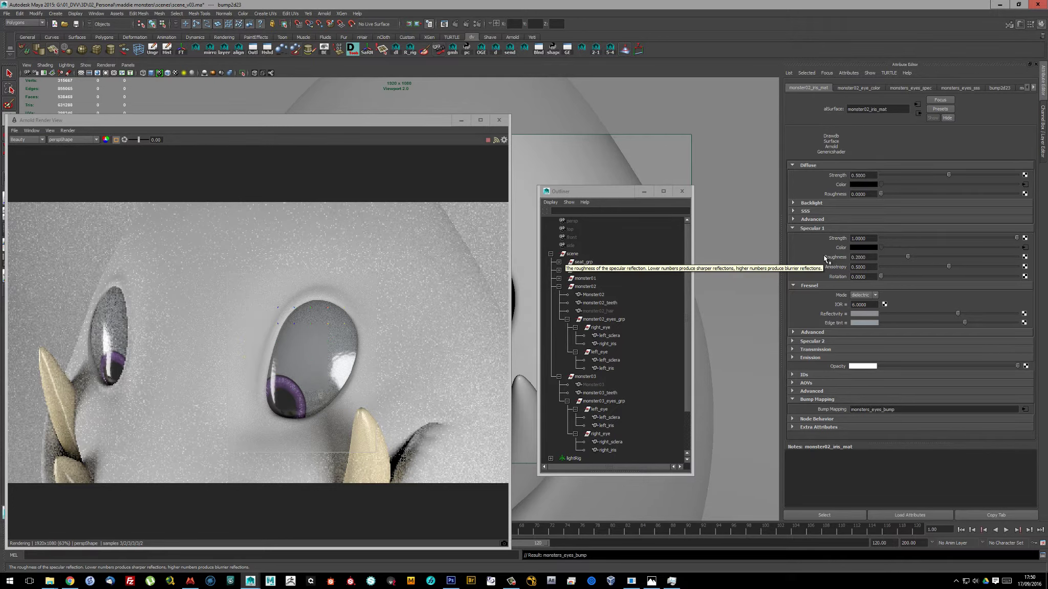
Set the iris material's specular roughness to 0.25 and its Fresnel mode to metallic
click(1025, 410)
key(Return)
click(916, 113)
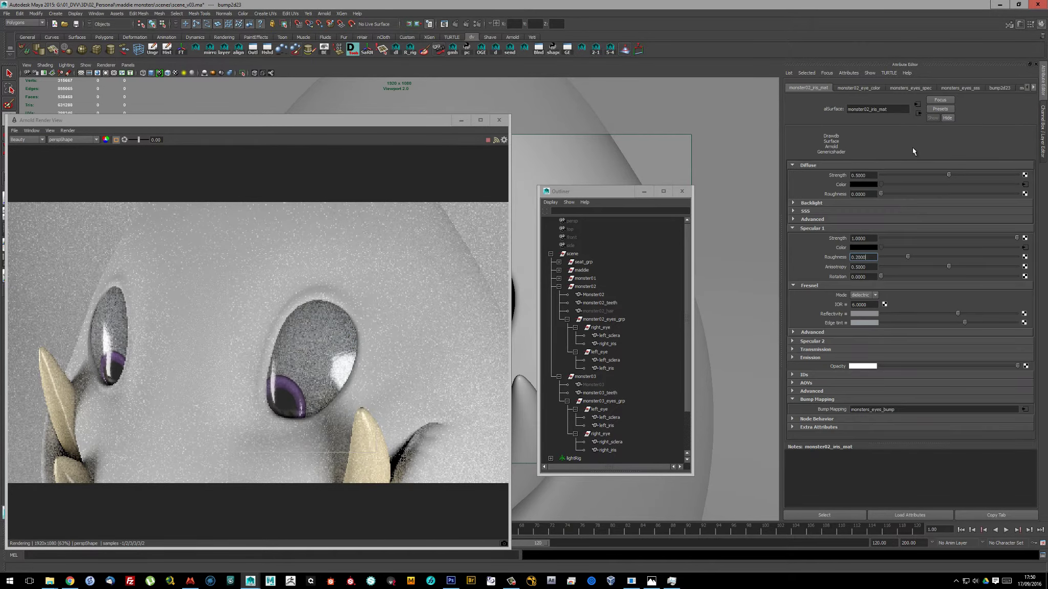
key(Return)
click(863, 295)
click(861, 304)
Set the iris diffuse strength to 0.8 and expand the subsurface scattering section
double_click(864, 175)
text(0.8)
key(Return)
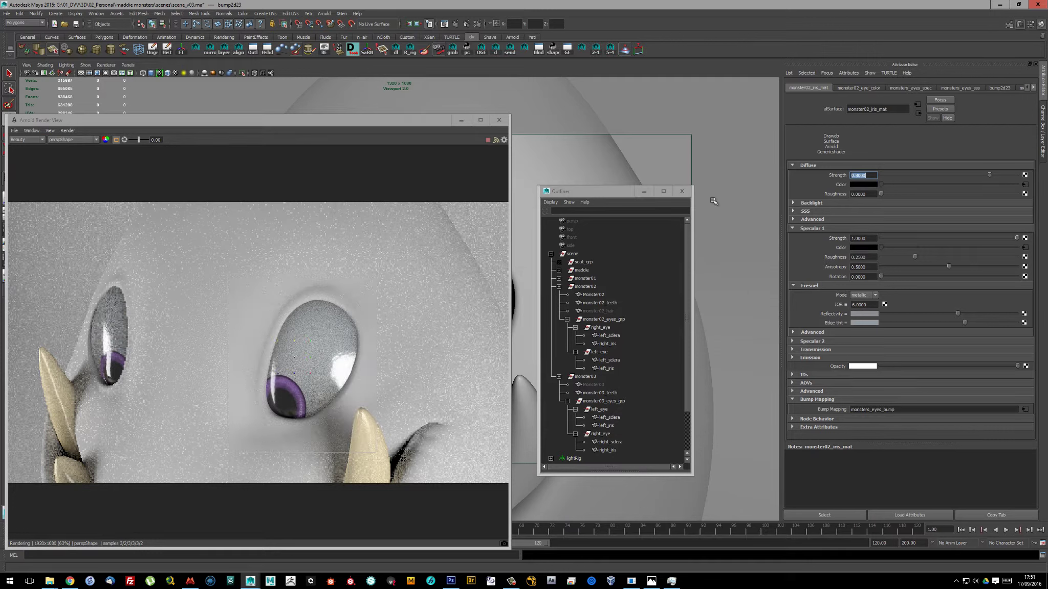
click(793, 212)
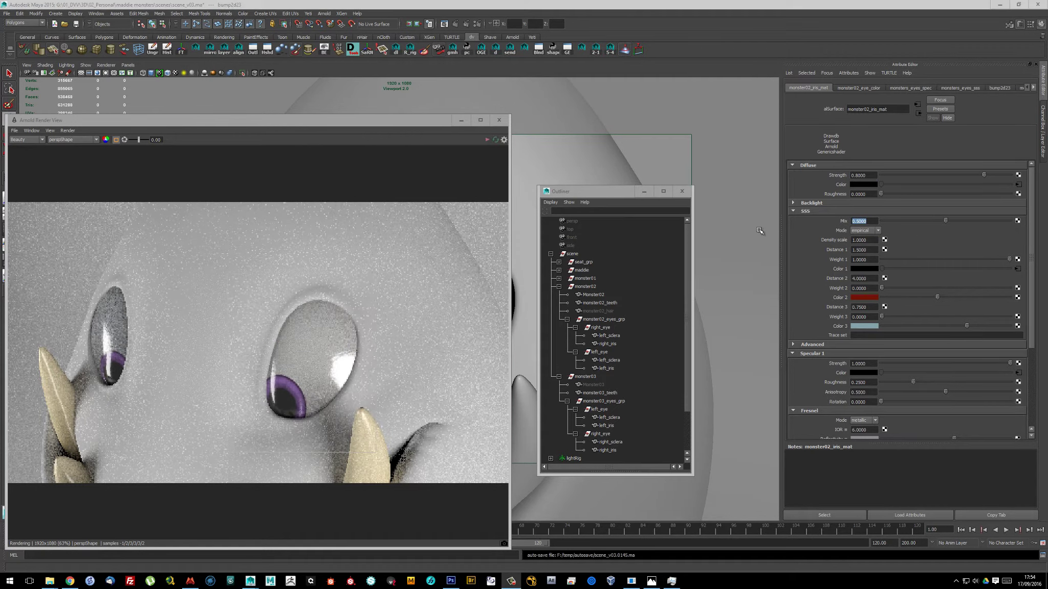
Set SSS mode to diffusion and link the eye colour texture to scatter colour 2 at weight 0.2
click(864, 230)
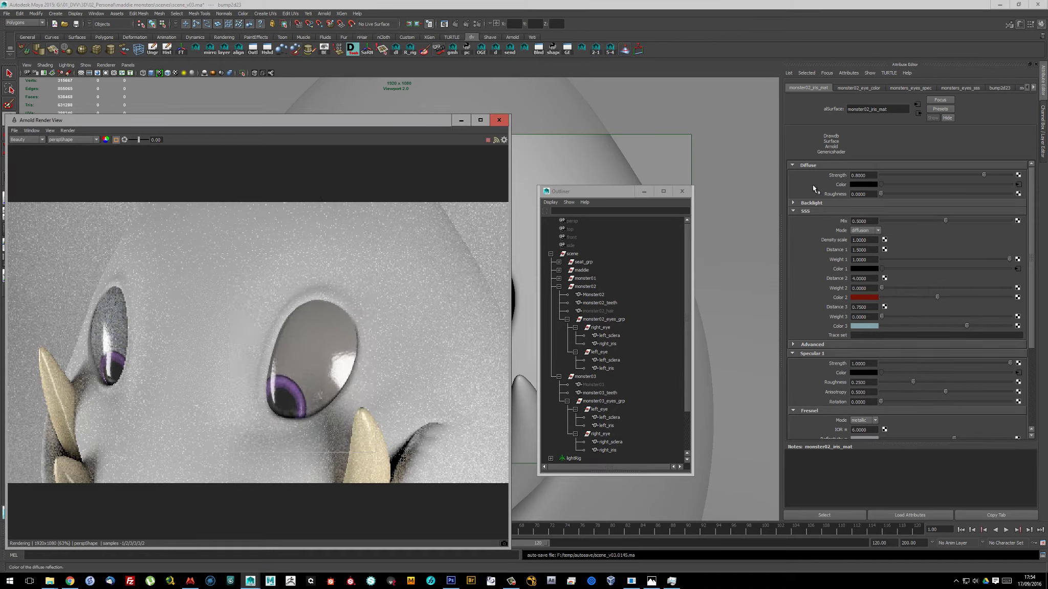
click(864, 316)
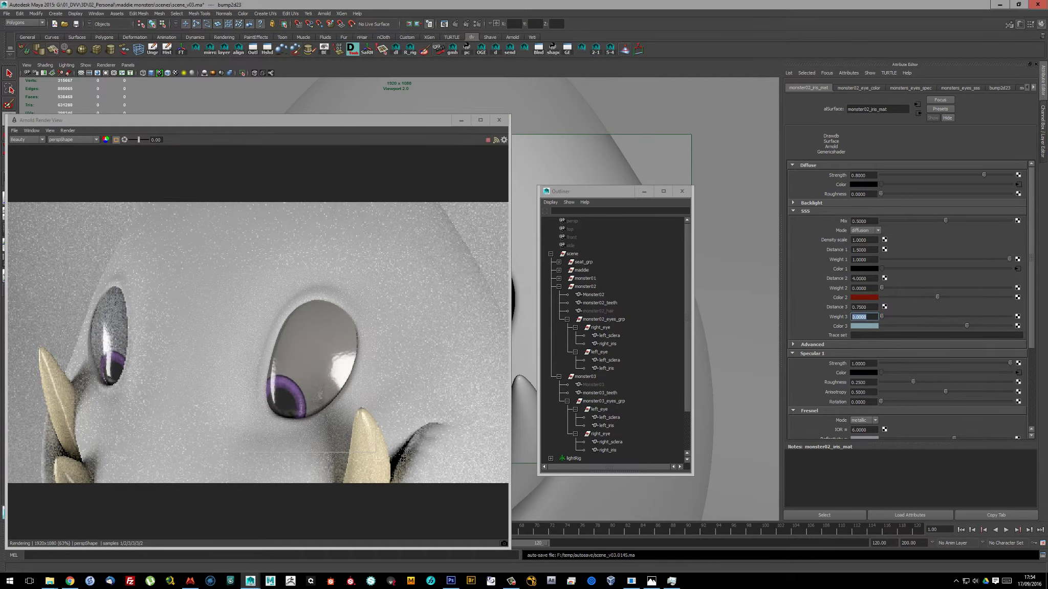
middle_drag(858, 87, 865, 298)
click(864, 288)
text(0.2)
key(Return)
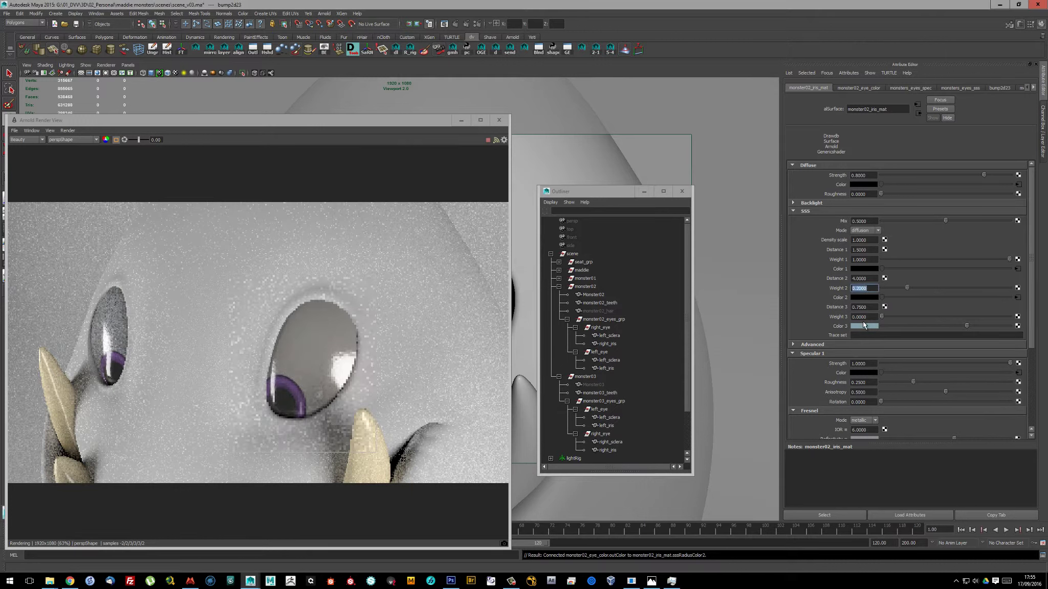
Make scatter colour 3 red, raise the SSS mix to 1.0, and zero weights 2 and 3
click(863, 325)
click(823, 344)
text(0.2)
key(Return)
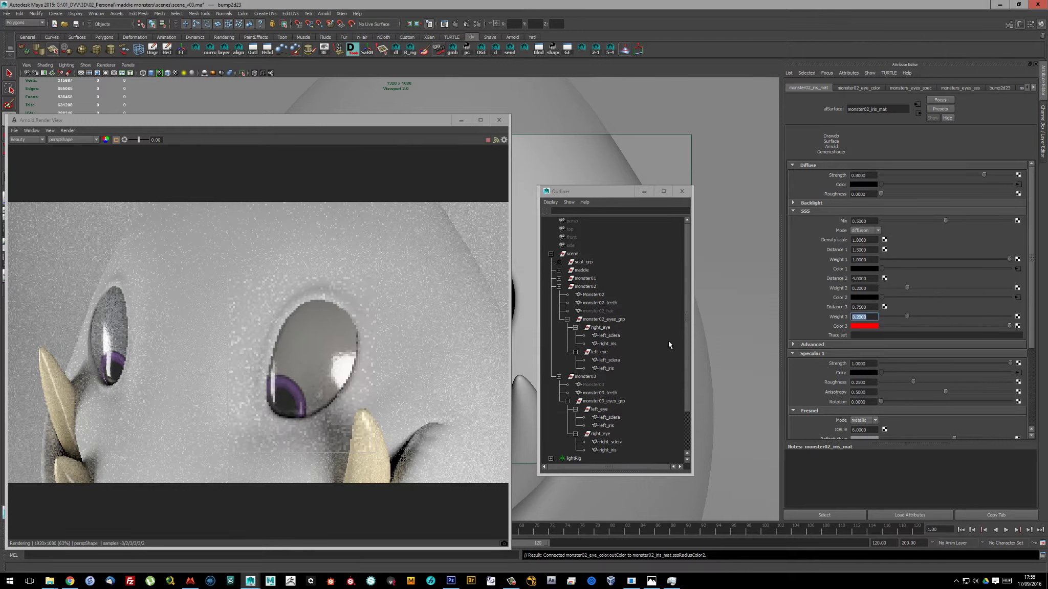
drag(973, 220, 1010, 221)
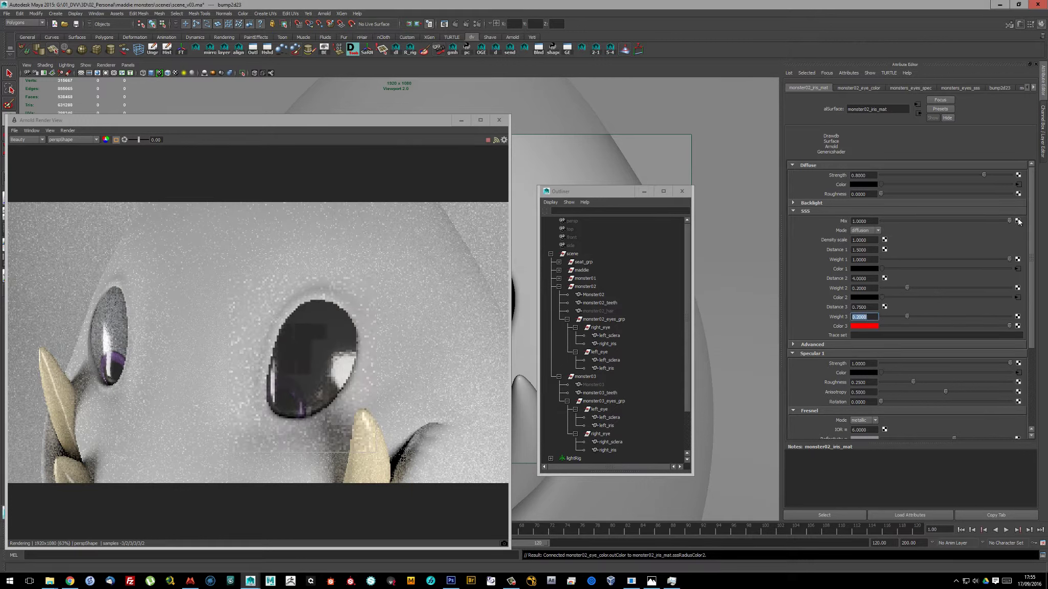
mouse_move(906, 288)
mouse_down()
mouse_move(877, 289)
mouse_move(820, 318)
mouse_up()
Check the linked eye colour texture, set scatter weight 2 to about 0.22, and save the scene
click(1017, 298)
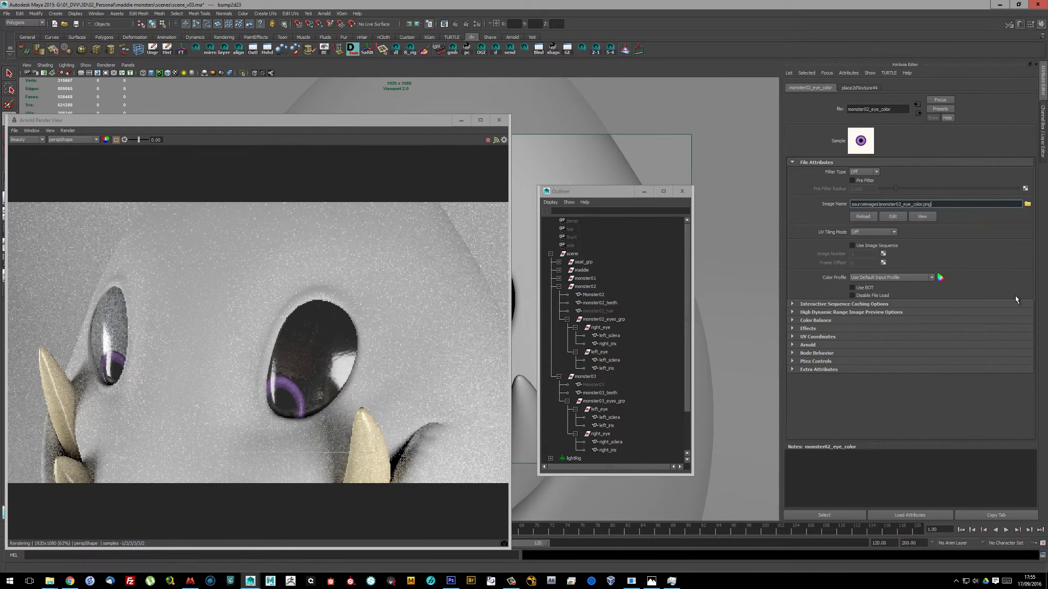
click(918, 113)
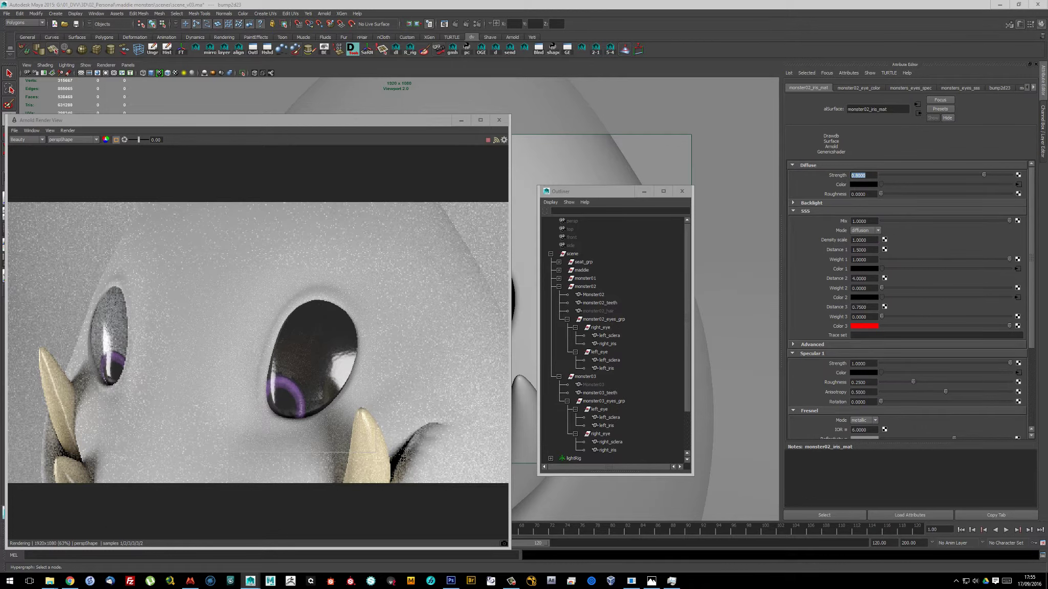
drag(881, 288, 909, 288)
key(ctrl+s)
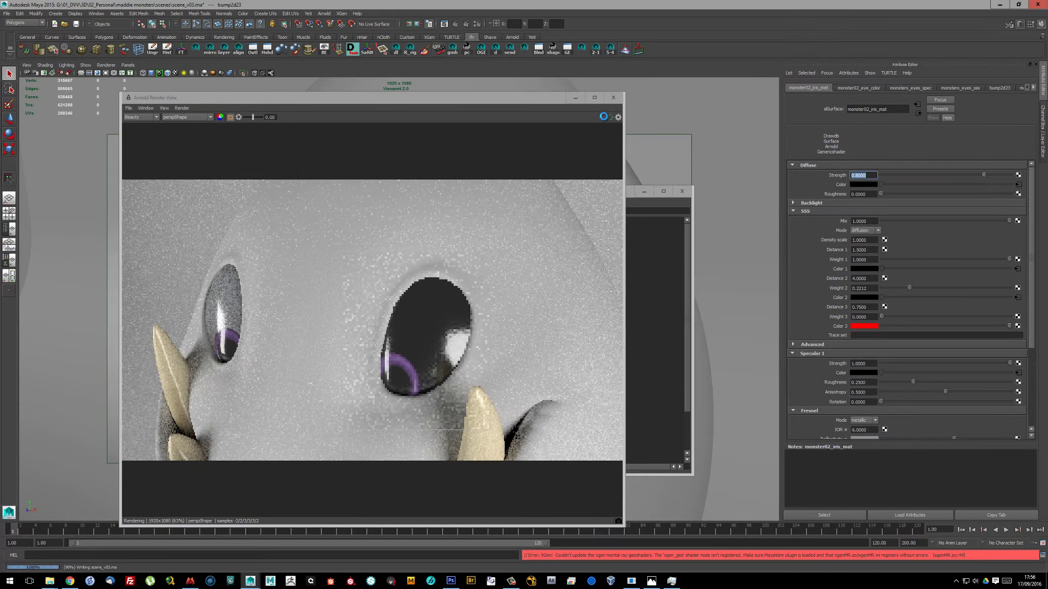
Zero the iris specular strength and scatter weight 2 on left_iris, then save the scene
drag(1010, 363, 862, 373)
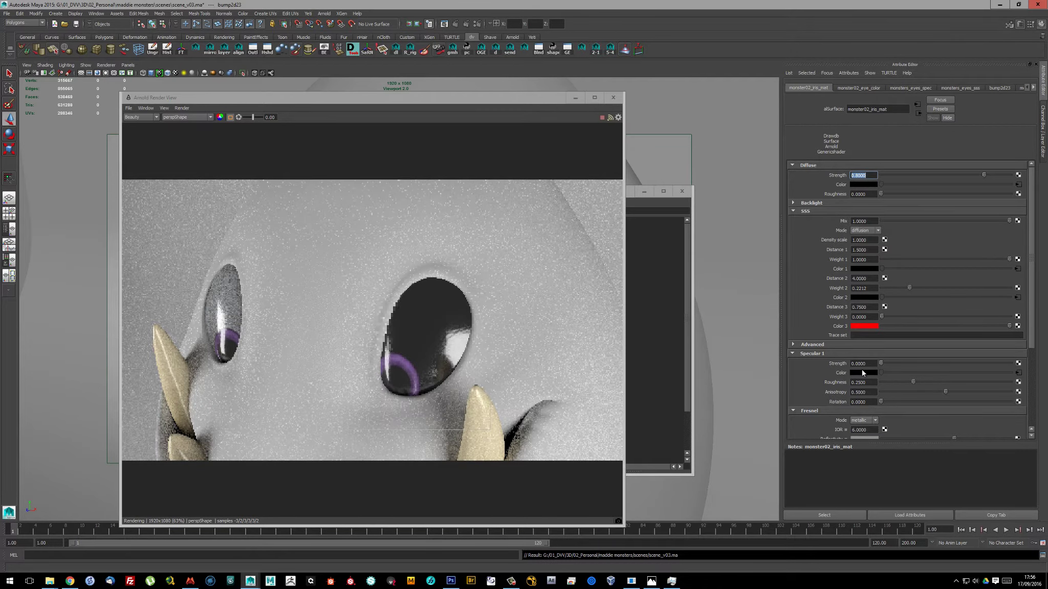
drag(358, 97, 200, 111)
drag(589, 191, 672, 199)
click(481, 257)
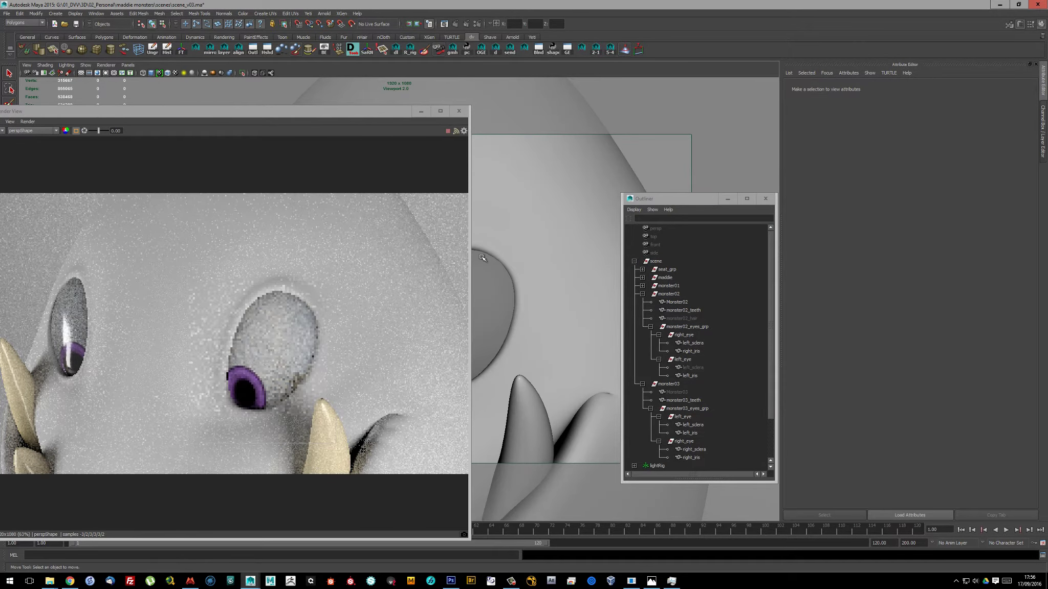
drag(256, 111, 363, 92)
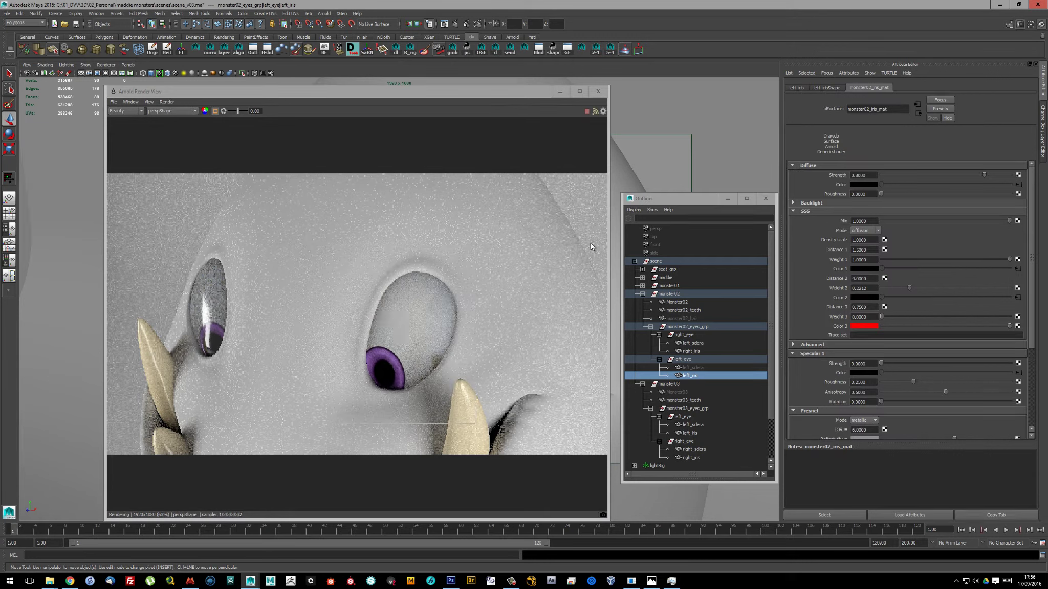
drag(909, 287, 864, 289)
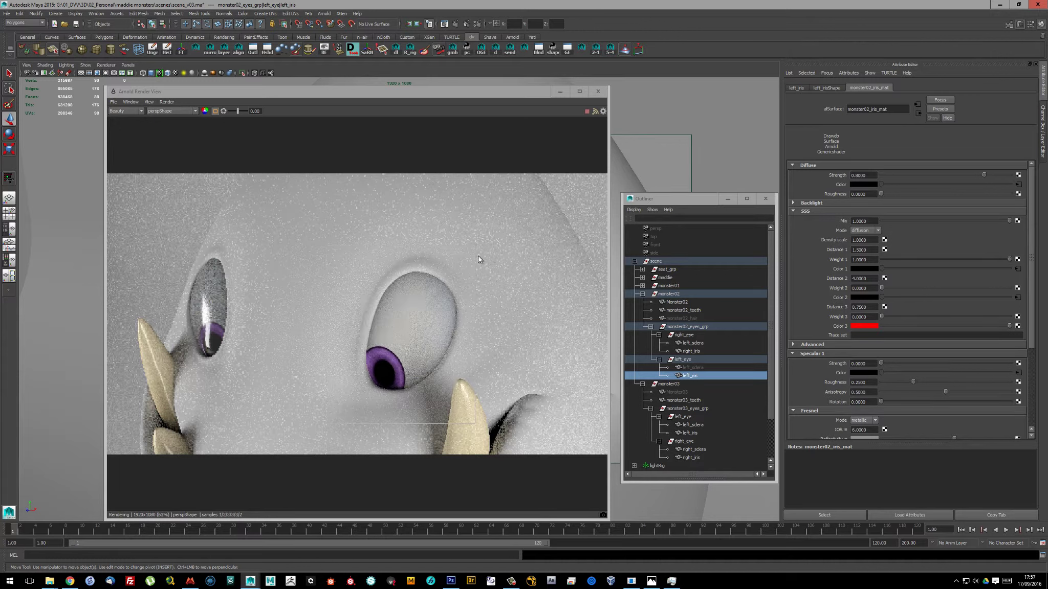
key(ctrl+s)
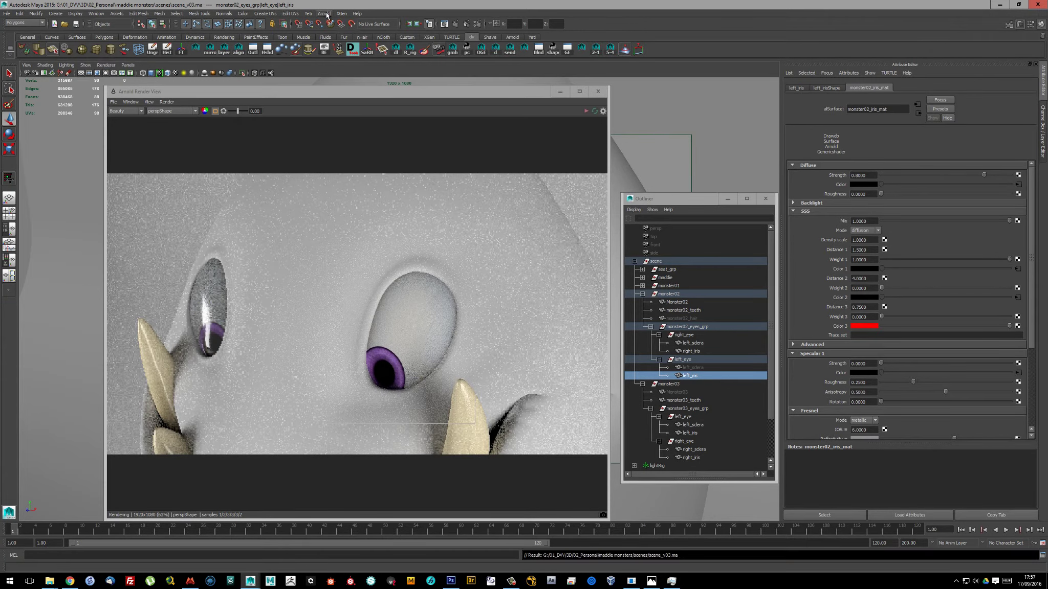
click(324, 13)
In Photoshop, save a copy of the eye texture as eye_color.png, replacing the existing file
click(451, 580)
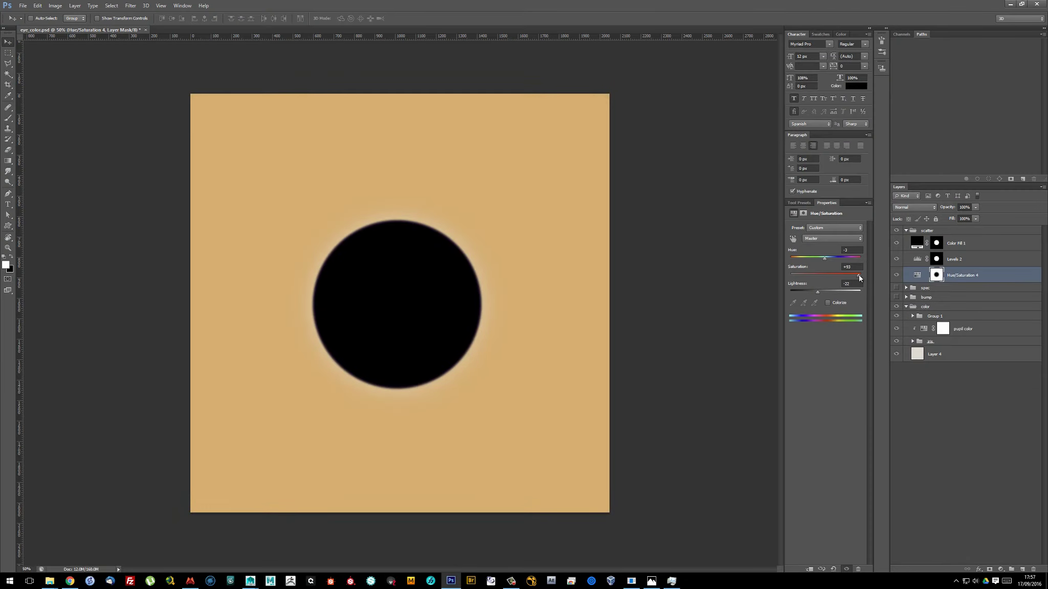
click(23, 6)
click(78, 103)
click(563, 264)
click(537, 358)
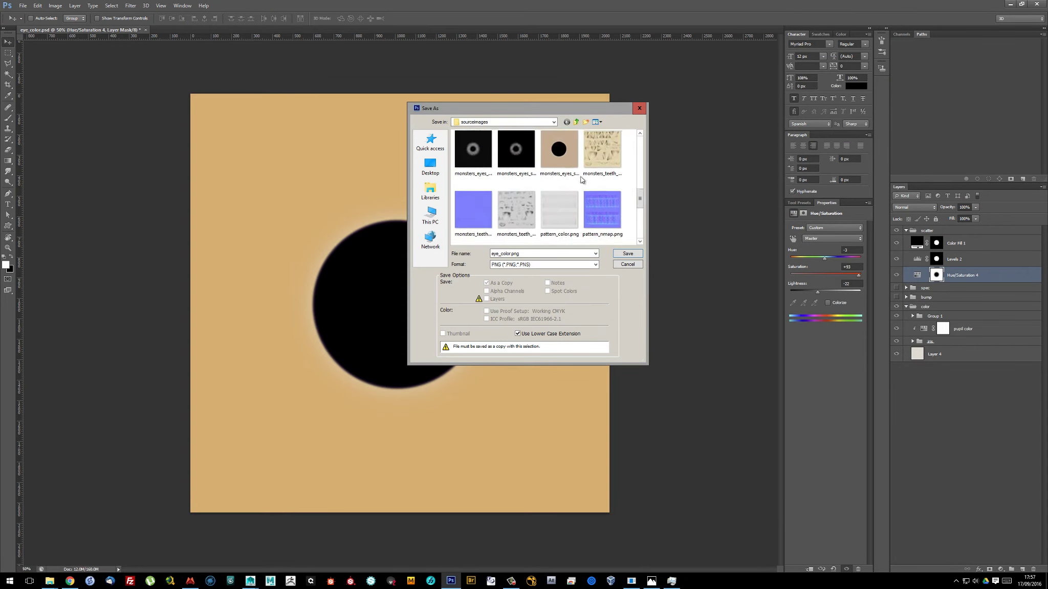
click(624, 250)
click(550, 188)
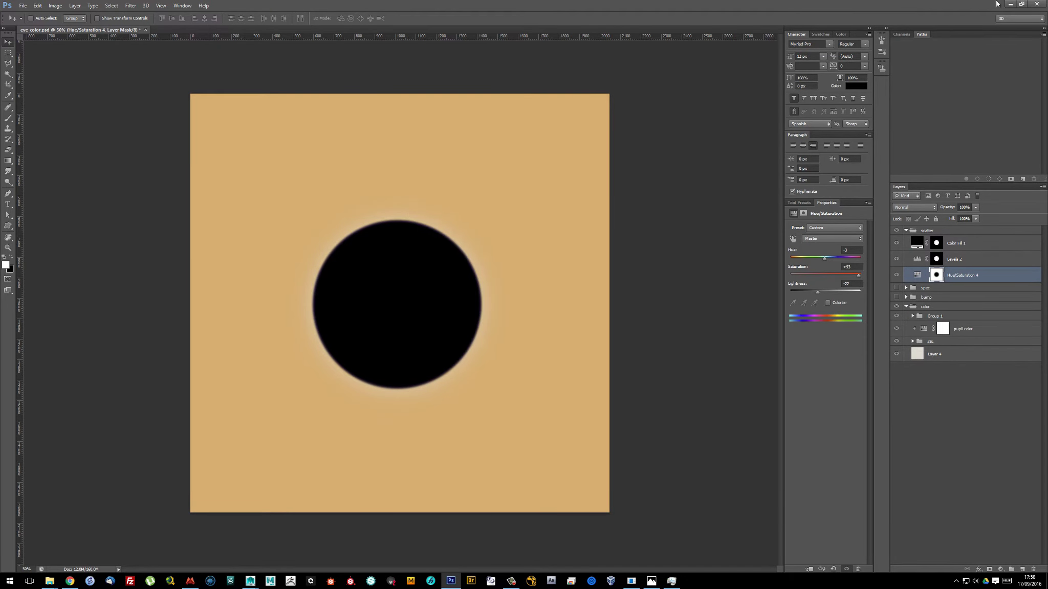
click(1011, 4)
Reload the scatter texture, refresh the Arnold render, and switch the iris SSS mode to cubic
click(832, 299)
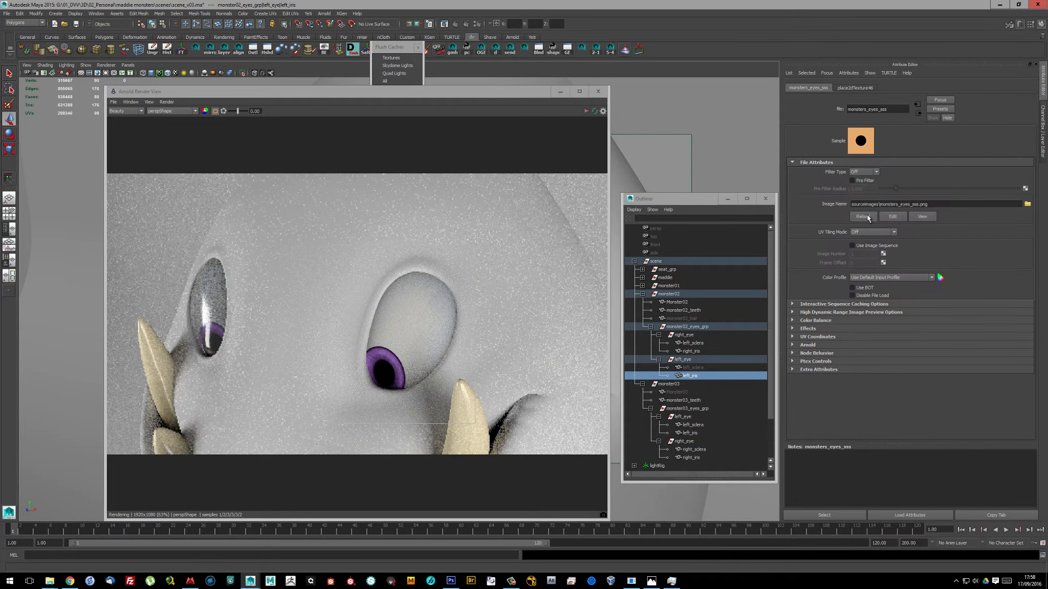
click(587, 111)
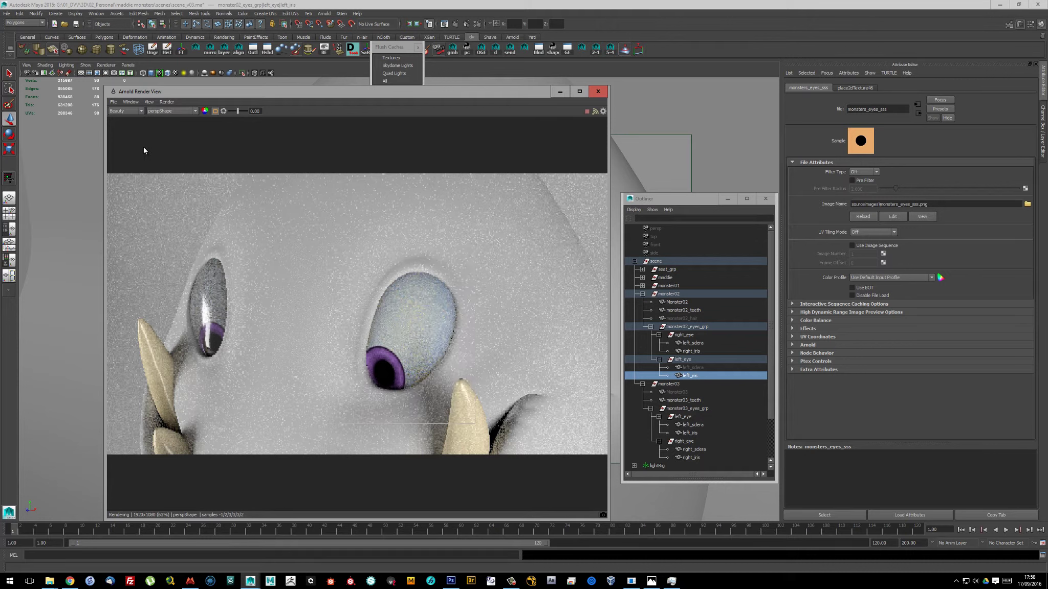
click(860, 150)
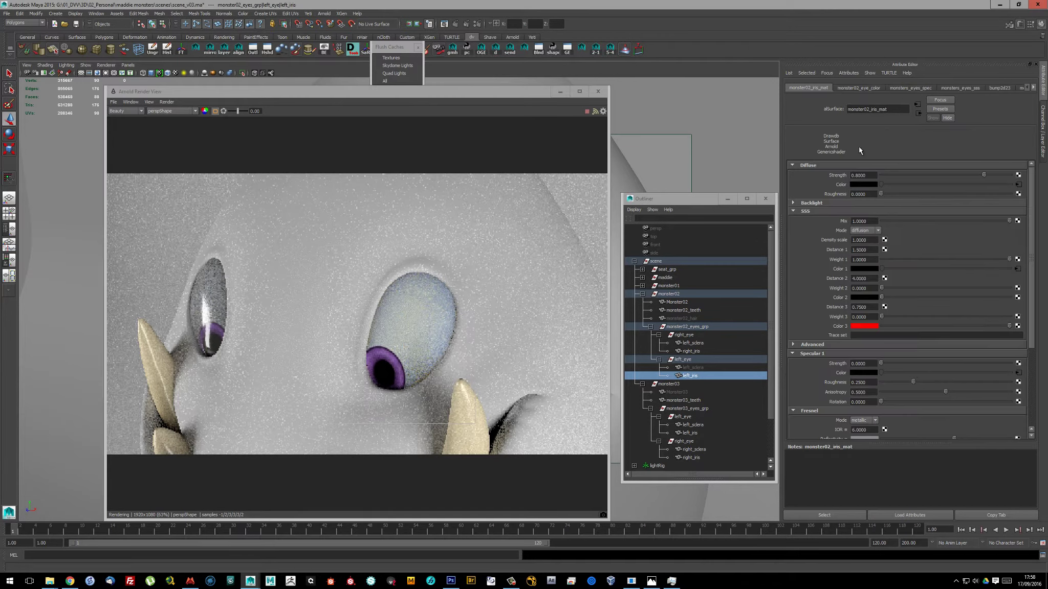
click(865, 230)
click(863, 230)
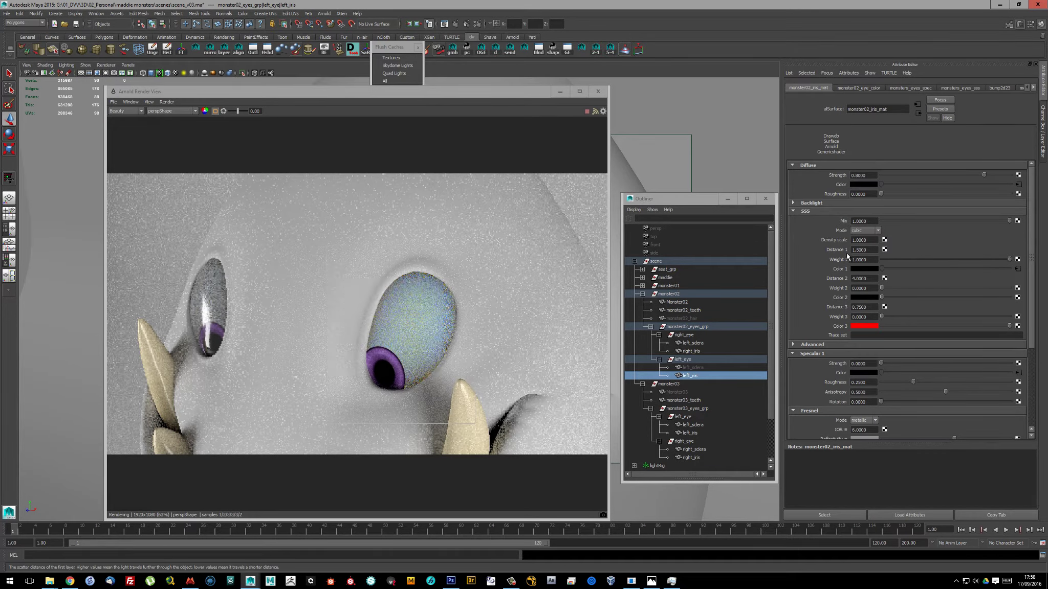
mouse_move(835, 249)
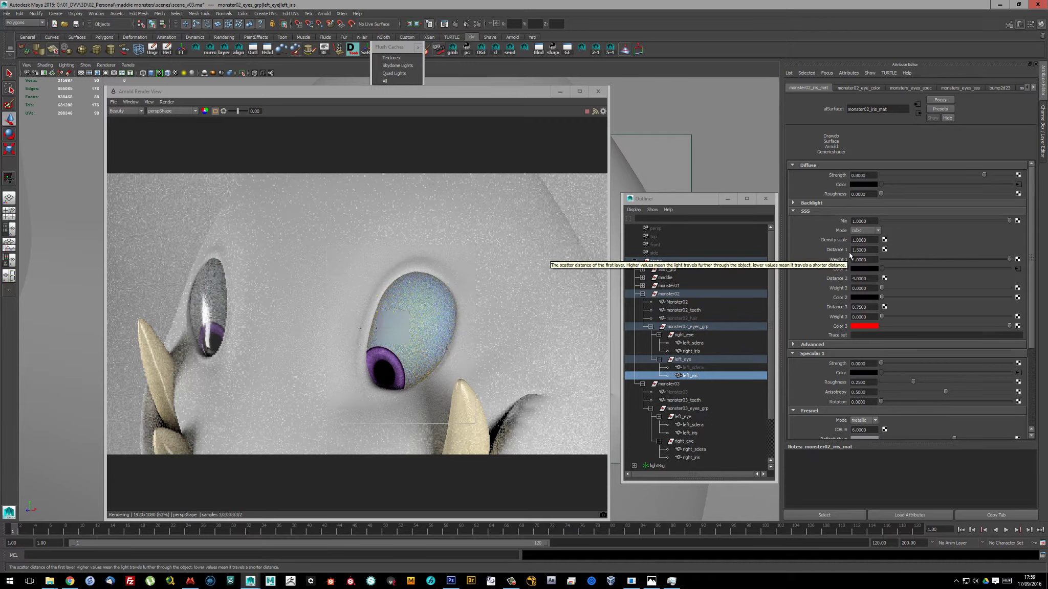
Set the iris scatter weights to 0.5, 0.1 and 0.2 for layers one to three
click(863, 288)
text(0.1)
key(Return)
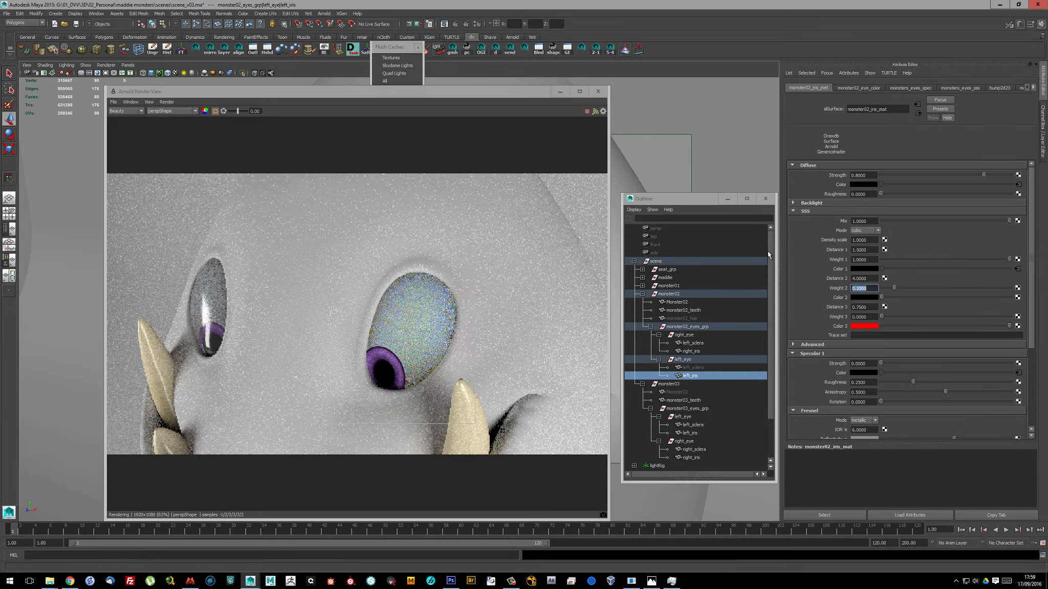
click(863, 259)
text(0.5)
key(Return)
key(Tab)
key(Tab)
key(Tab)
text(0.2)
key(Return)
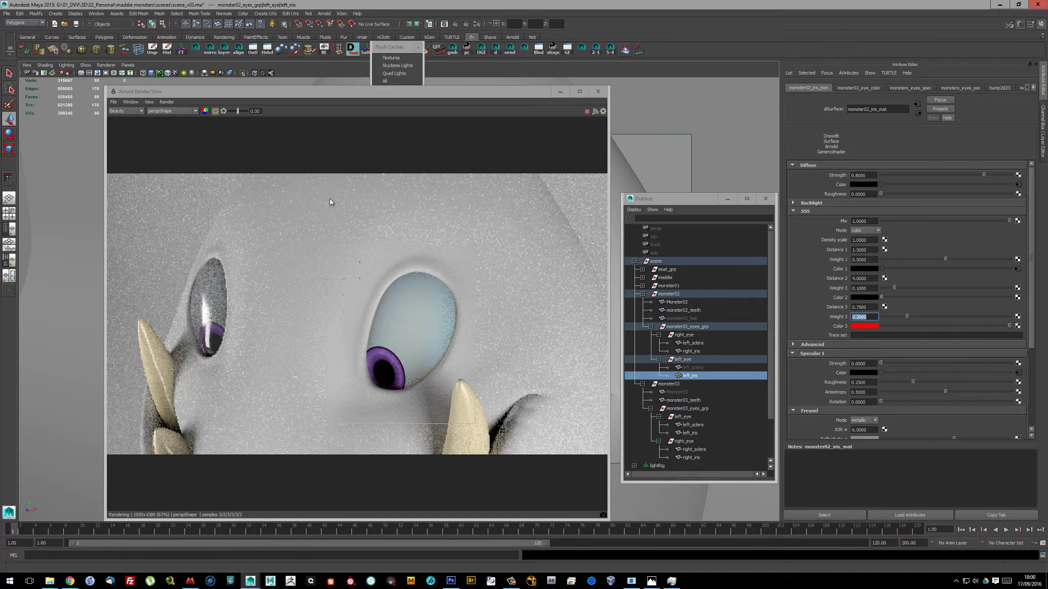
Keep scatter weight 1 at 0.5, set specular strength to 0.5, and orbit around the eye
drag(945, 259, 1010, 259)
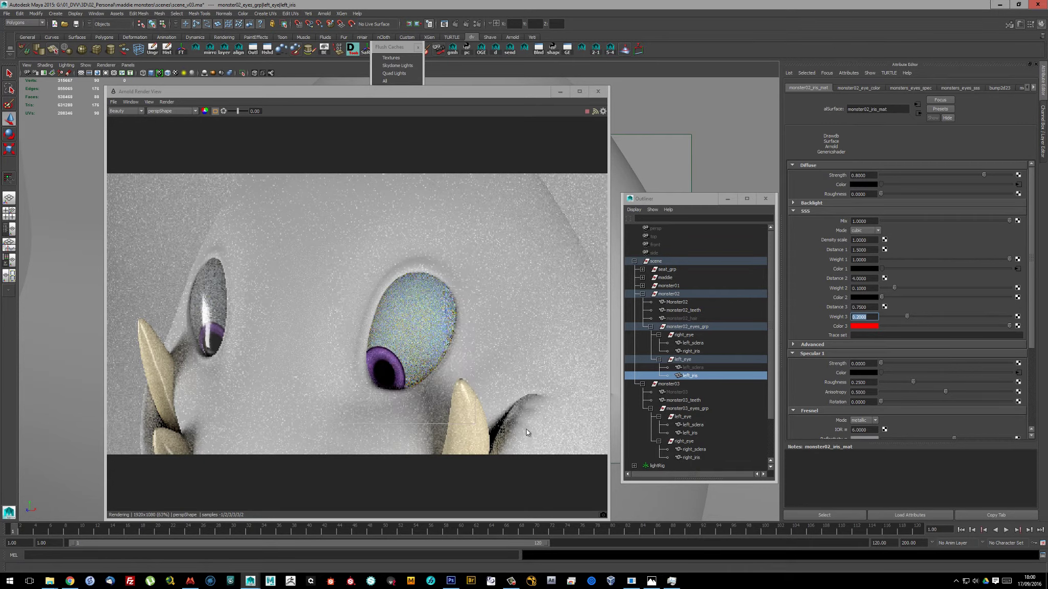
click(863, 259)
text(0.5)
key(Return)
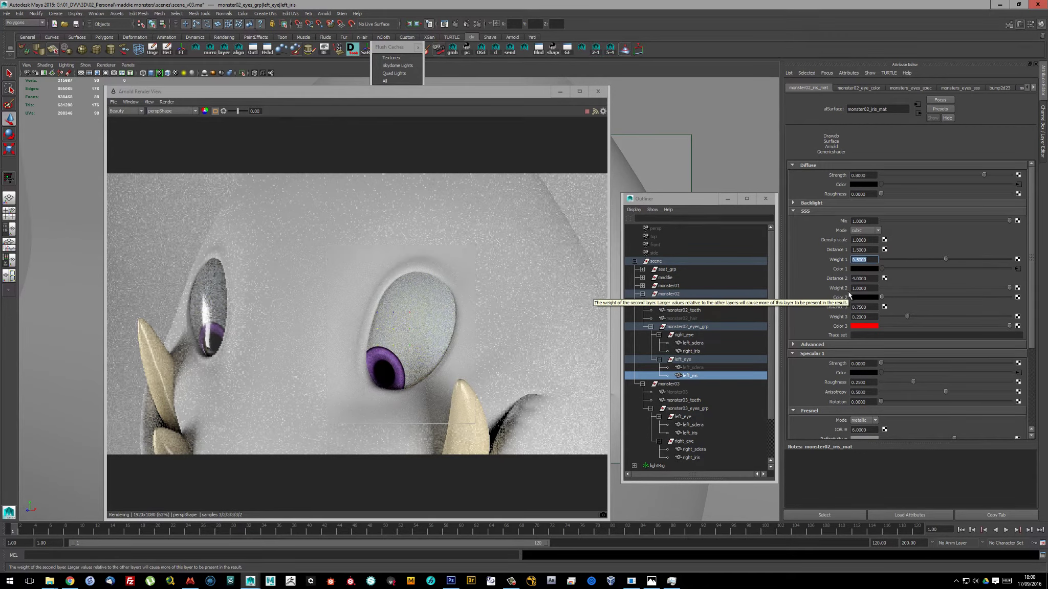
click(864, 363)
text(0.5)
key(Return)
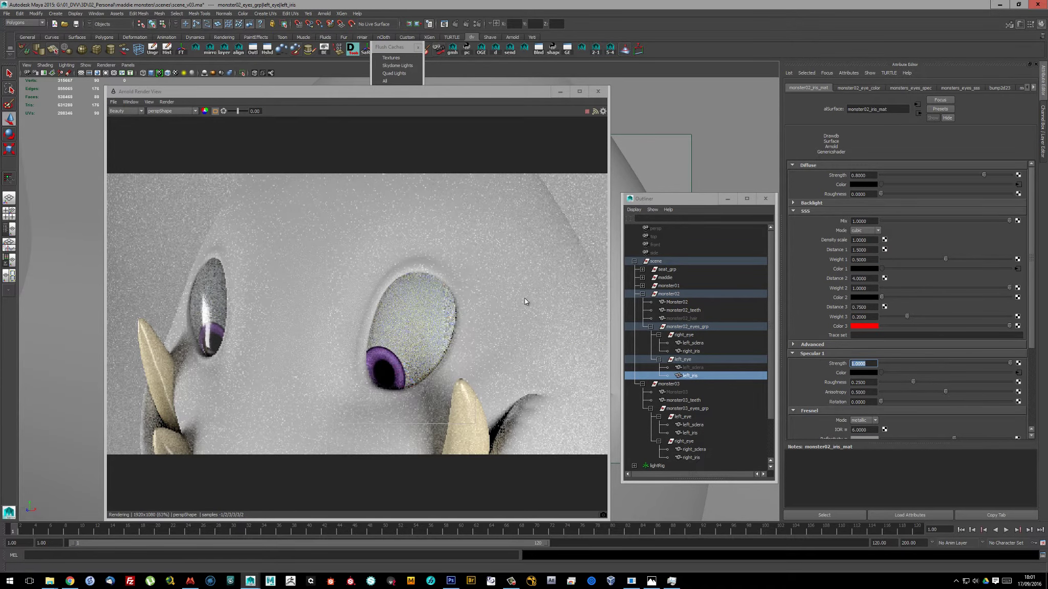
drag(521, 91, 347, 105)
alt+drag(512, 251, 496, 252)
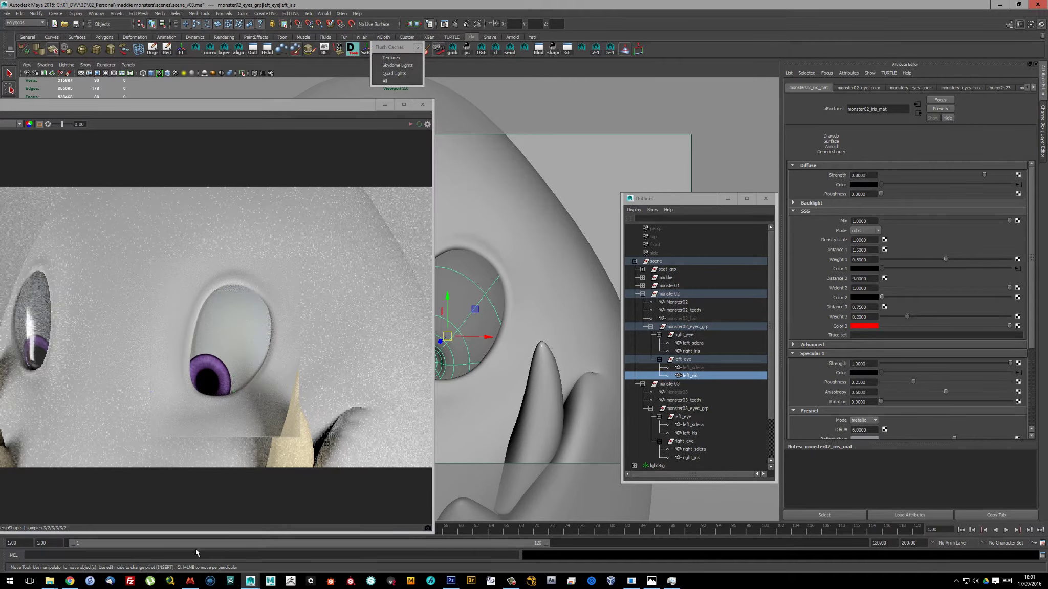
In Photoshop, compare the layer groups and Gaussian-blur the Levels 2 mask
click(450, 581)
click(896, 230)
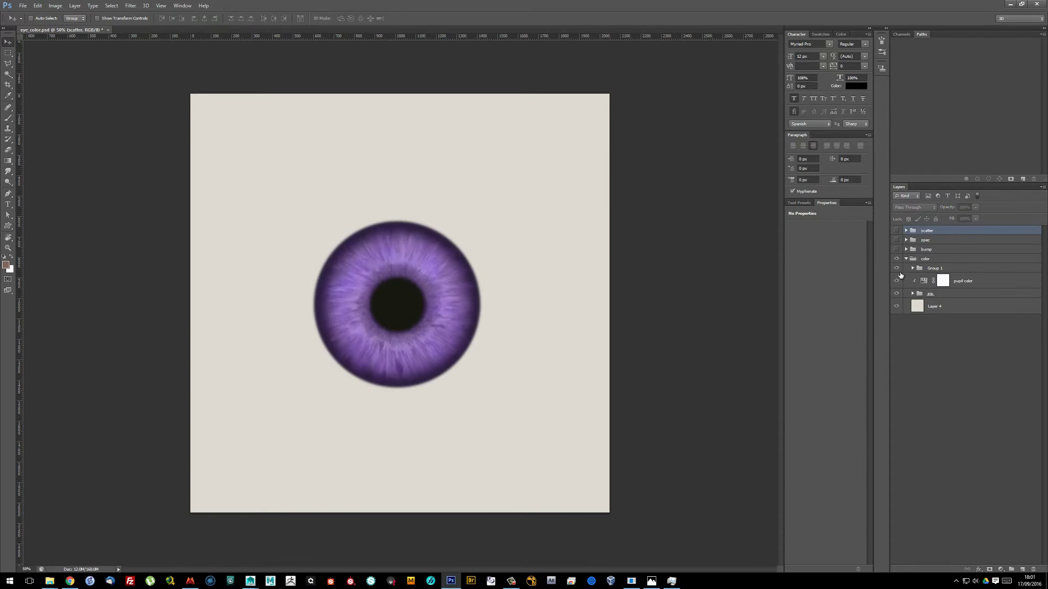
click(896, 240)
click(905, 230)
click(953, 258)
click(130, 5)
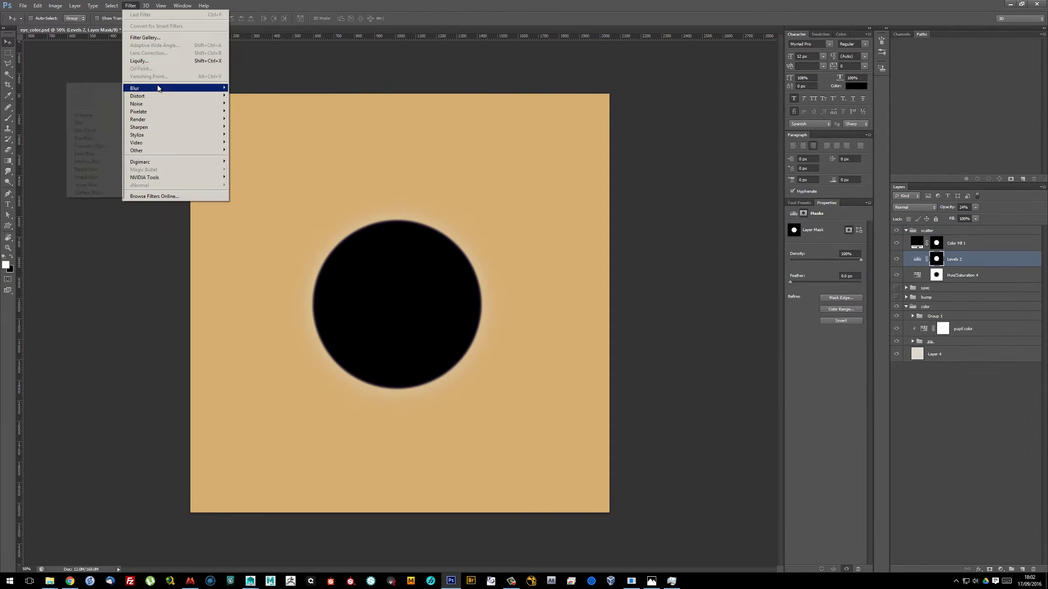
click(90, 145)
key(Return)
click(936, 275)
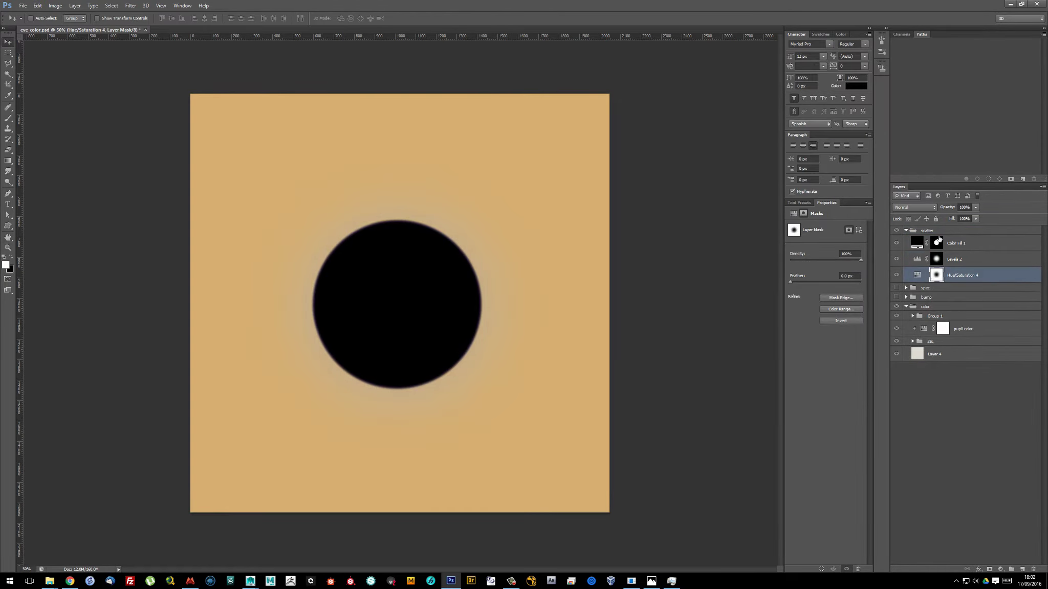
Gaussian-blur the Color Fill 1 mask with a larger radius
click(937, 243)
click(131, 6)
click(89, 146)
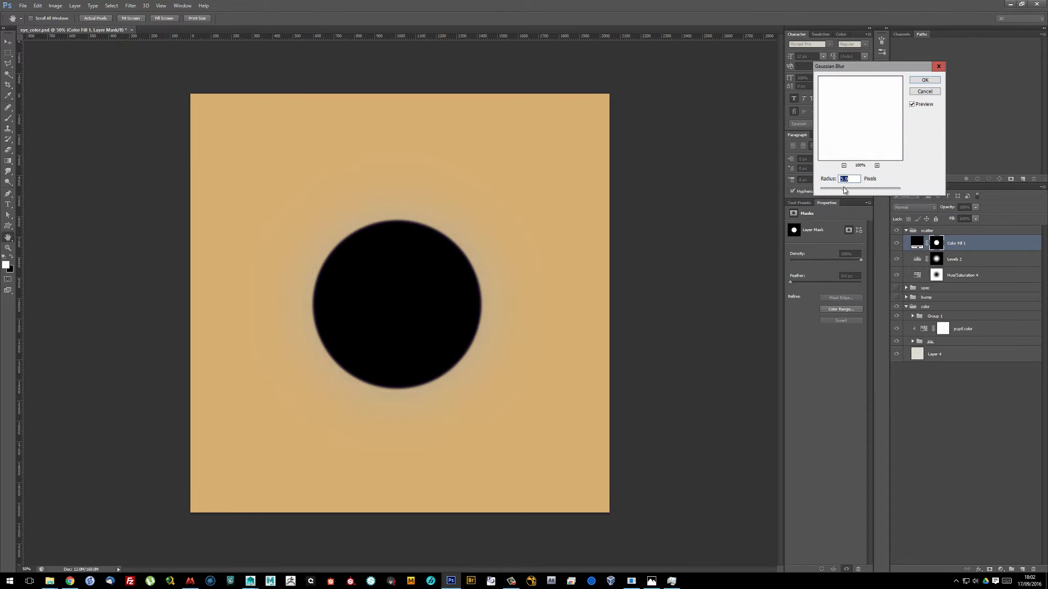
drag(844, 191, 865, 189)
key(Return)
Compare the orange tint, then add a Hue/Saturation adjustment with slightly lowered saturation
click(936, 275)
click(896, 275)
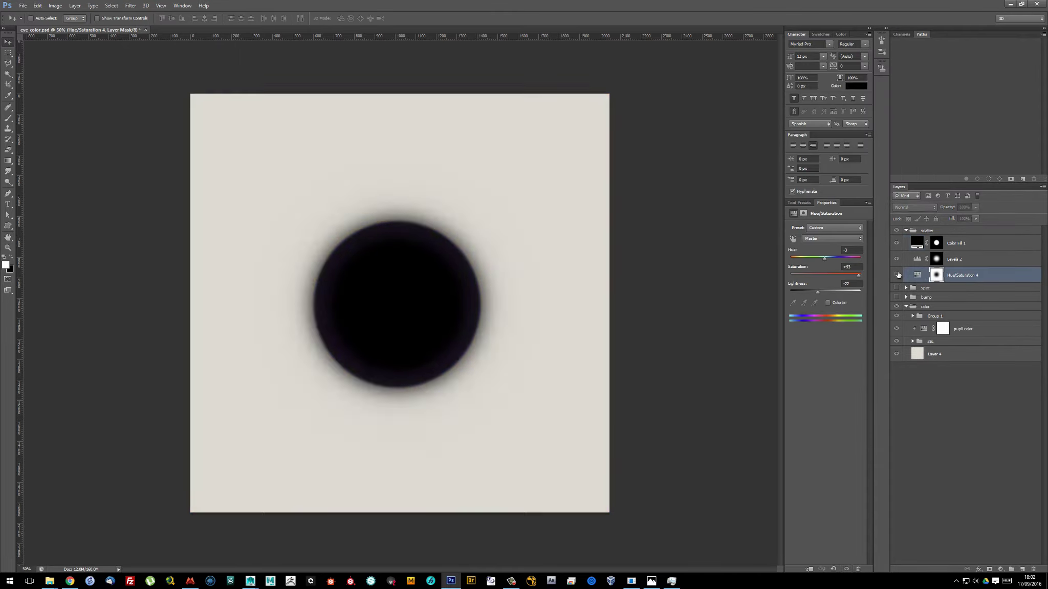
click(1000, 569)
key(Escape)
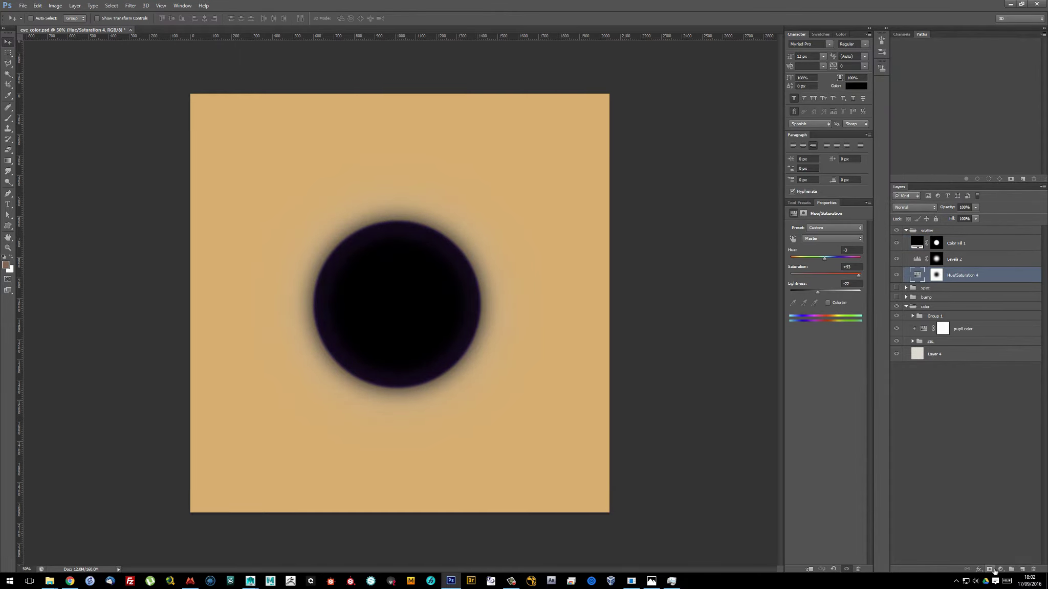
click(1000, 569)
click(1003, 470)
drag(825, 275, 814, 278)
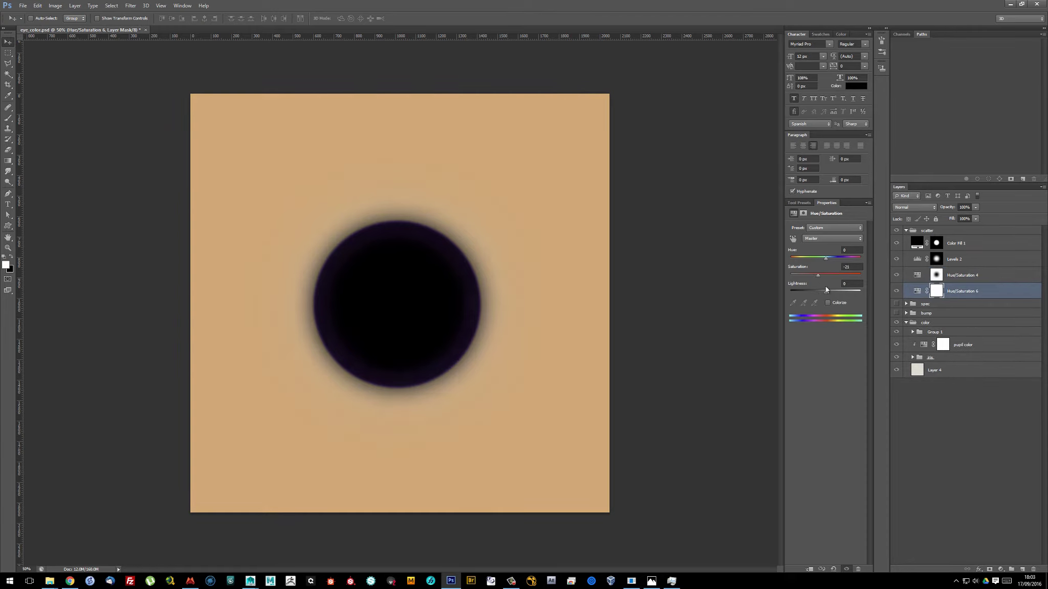
click(908, 346)
click(909, 242)
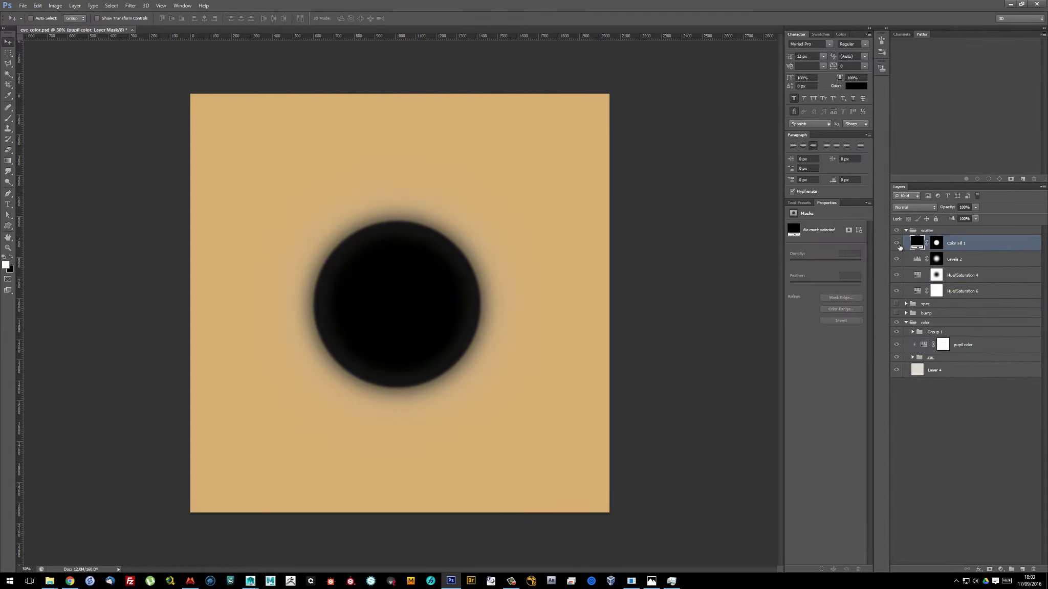
Save the texture as a PNG, overwriting the existing monster eyes file
click(23, 7)
click(41, 90)
click(544, 265)
click(532, 368)
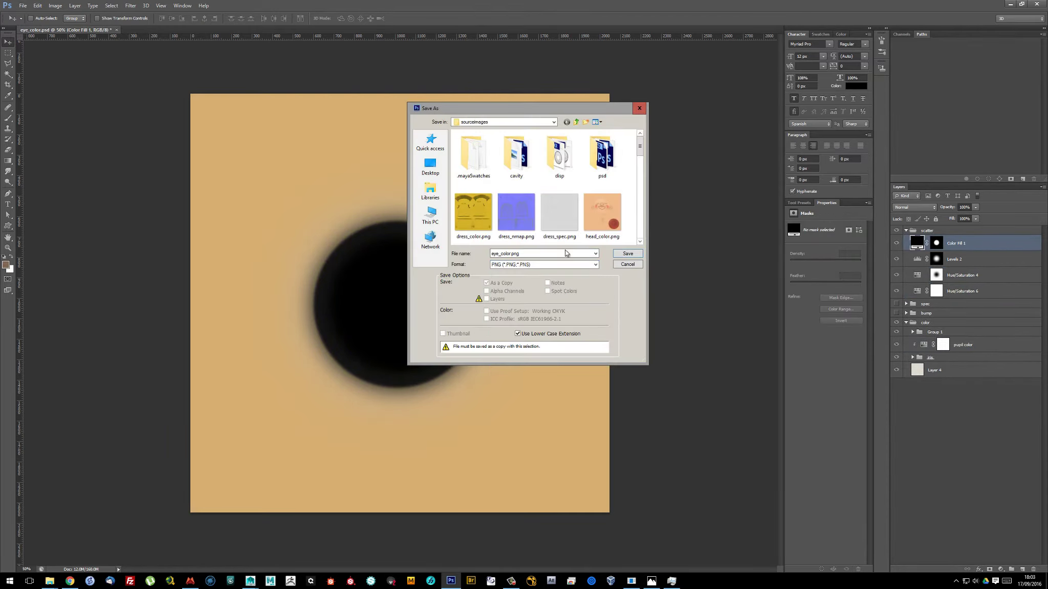
drag(640, 140, 640, 191)
click(628, 254)
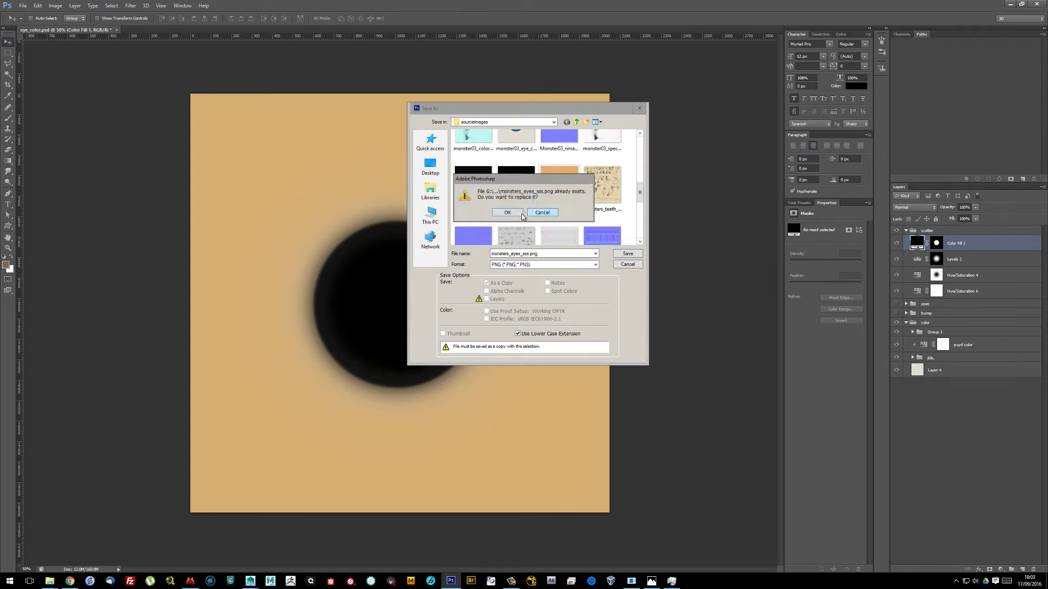
click(503, 213)
Open the monster eye colour textures and add a Hue/Saturation adjustment to the iris
click(23, 7)
click(31, 27)
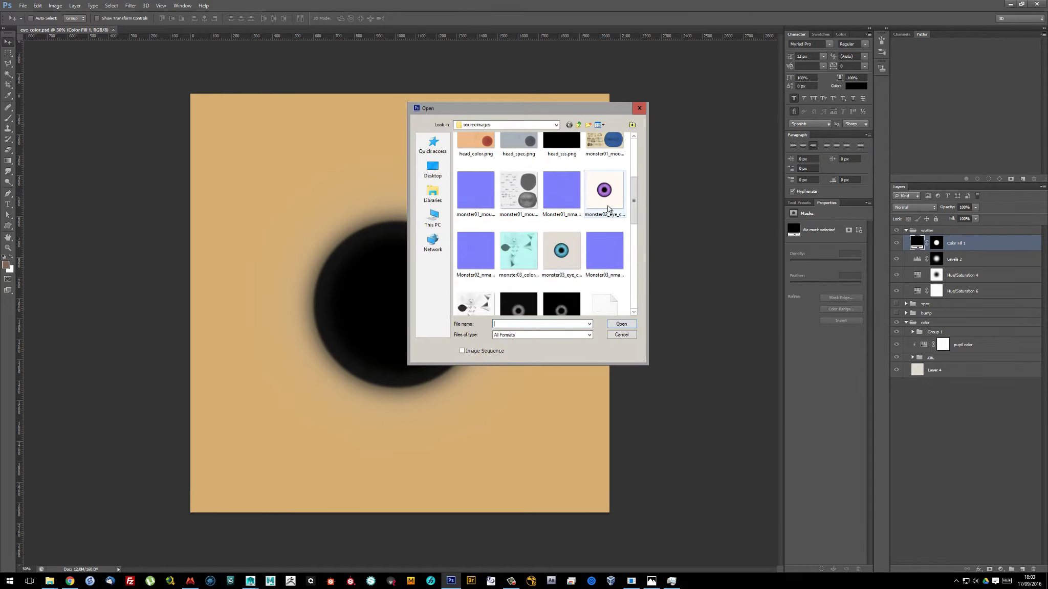
double_click(603, 240)
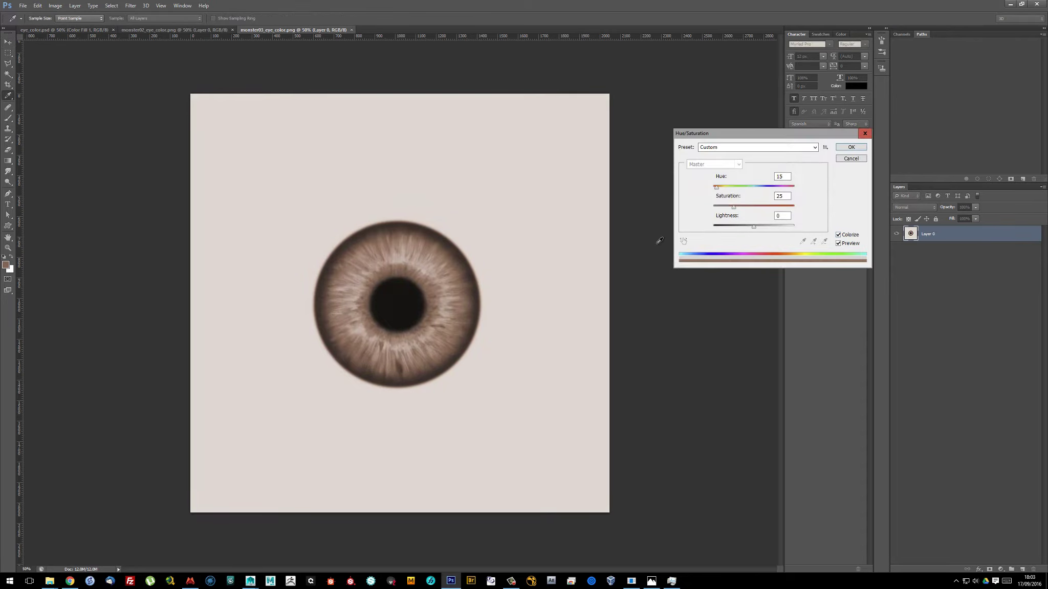
click(1000, 569)
click(988, 481)
Colorize the iris with raised saturation, masking the adjustment with an elliptical iris selection
drag(824, 275, 822, 292)
click(827, 303)
right_click(8, 53)
click(36, 62)
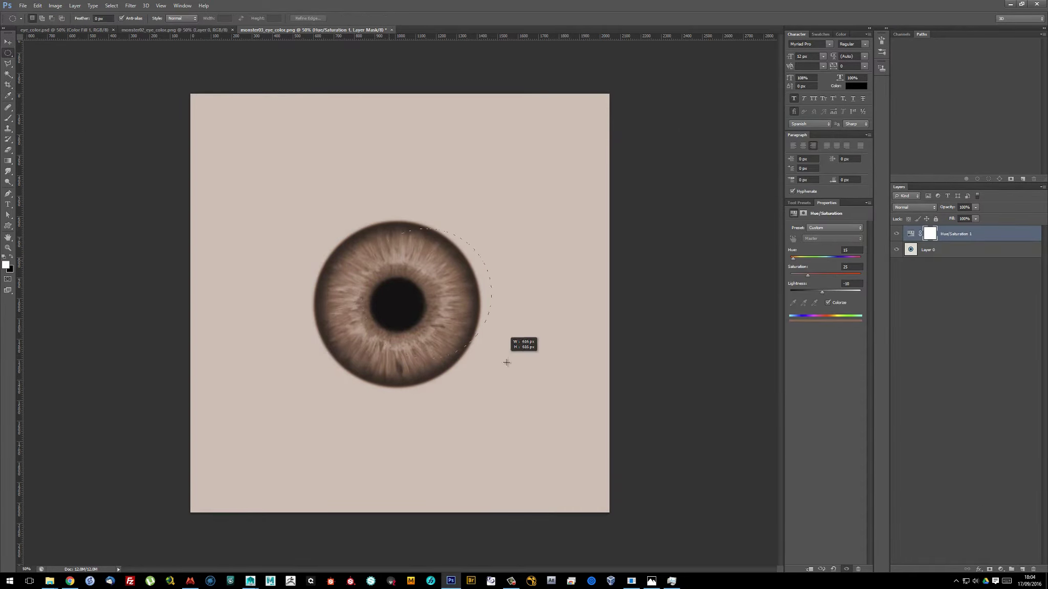
drag(313, 219, 478, 379)
click(930, 234)
key(Delete)
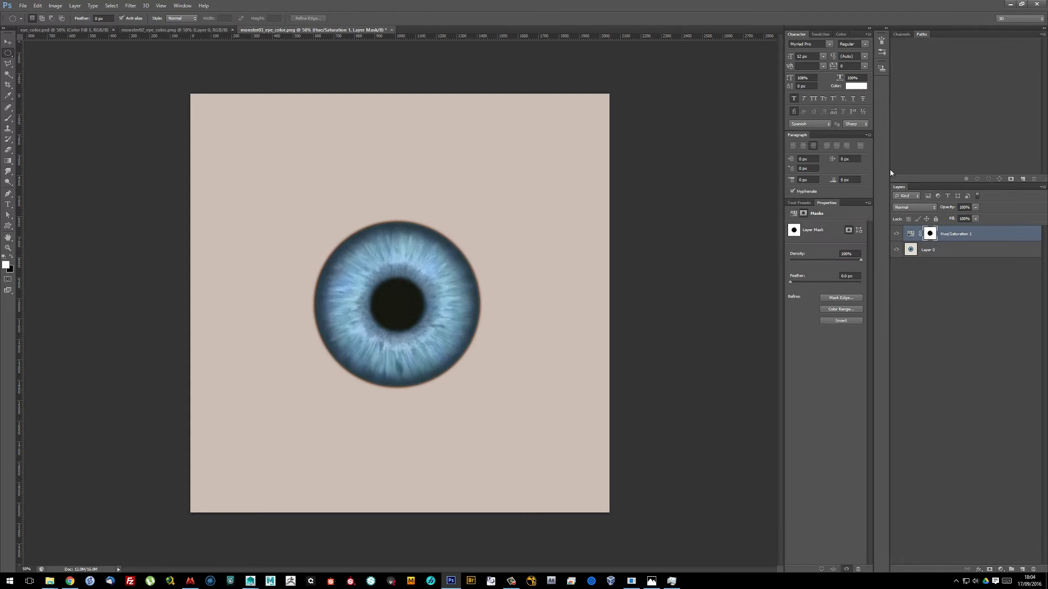
key(ctrl+d)
Duplicate the Hue/Saturation 1 adjustment layer into the monster02 eye texture
click(131, 5)
key(Escape)
key(v)
click(910, 234)
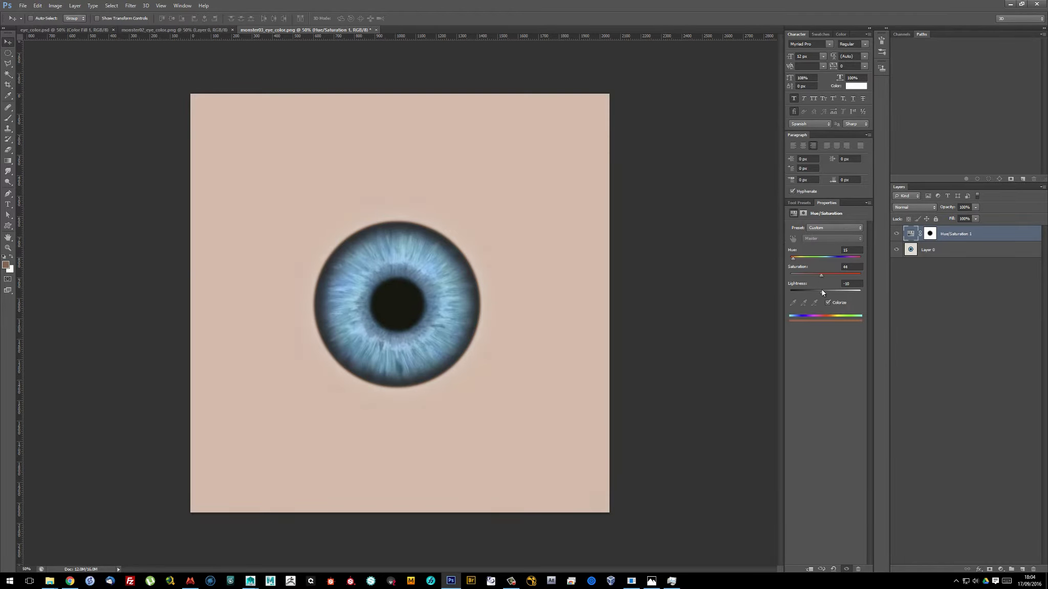
right_click(951, 234)
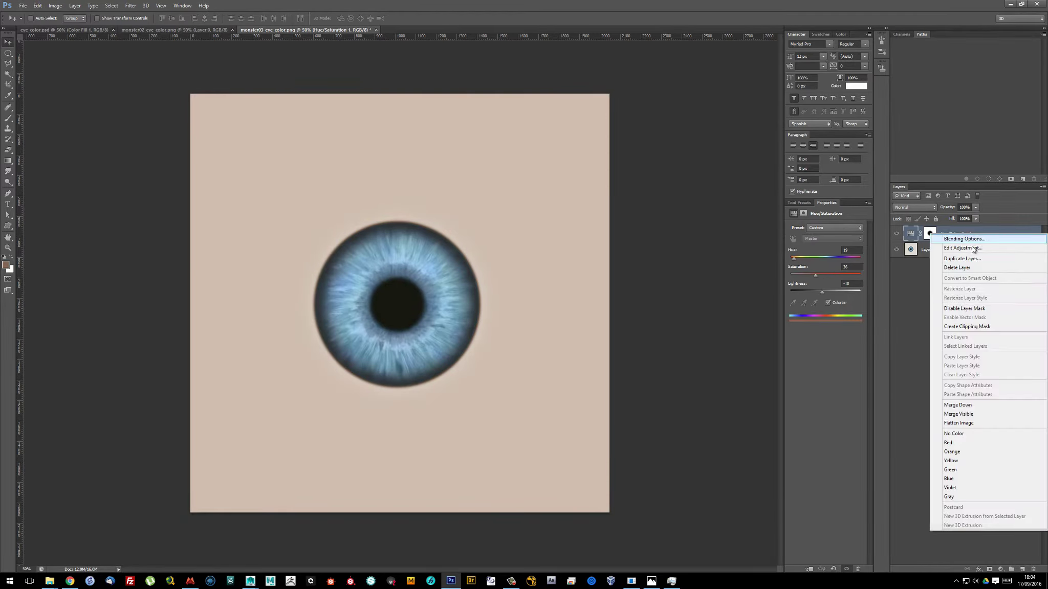
click(957, 256)
click(517, 207)
key(Return)
Merge the adjustment into monster02's iris, save it, and restart the render with updated textures
click(193, 31)
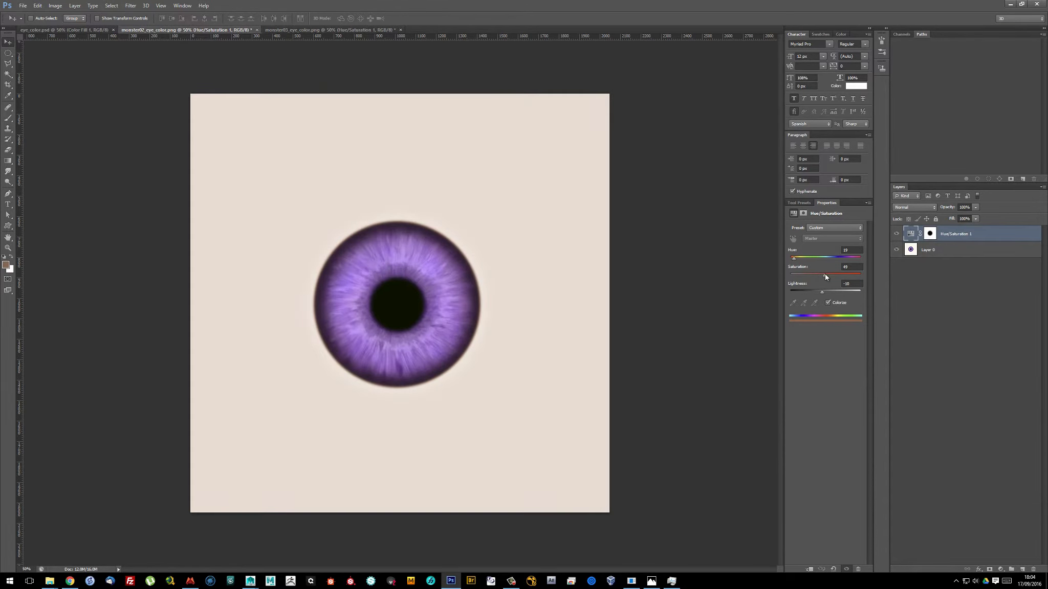
key(ctrl+e)
key(ctrl+s)
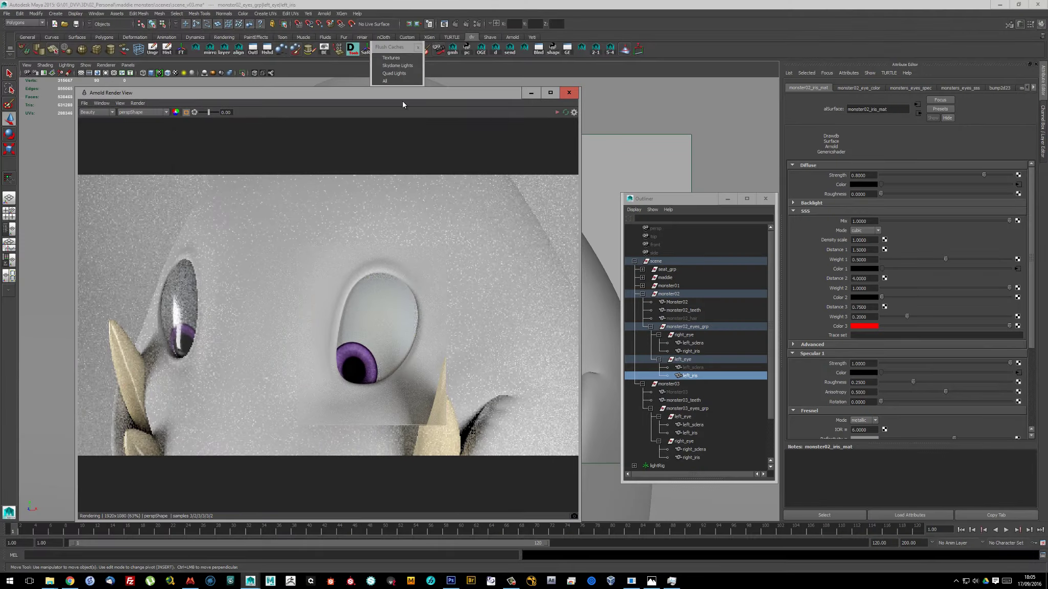
click(137, 102)
click(166, 170)
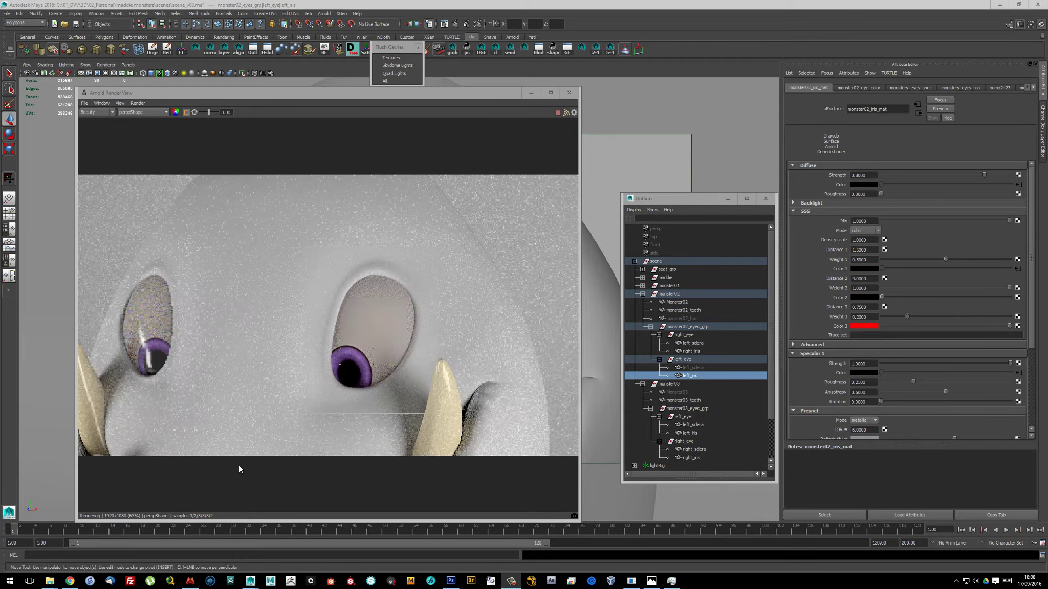
Close the render preview and frame the monster's eye in an enlarged perspective view
click(569, 92)
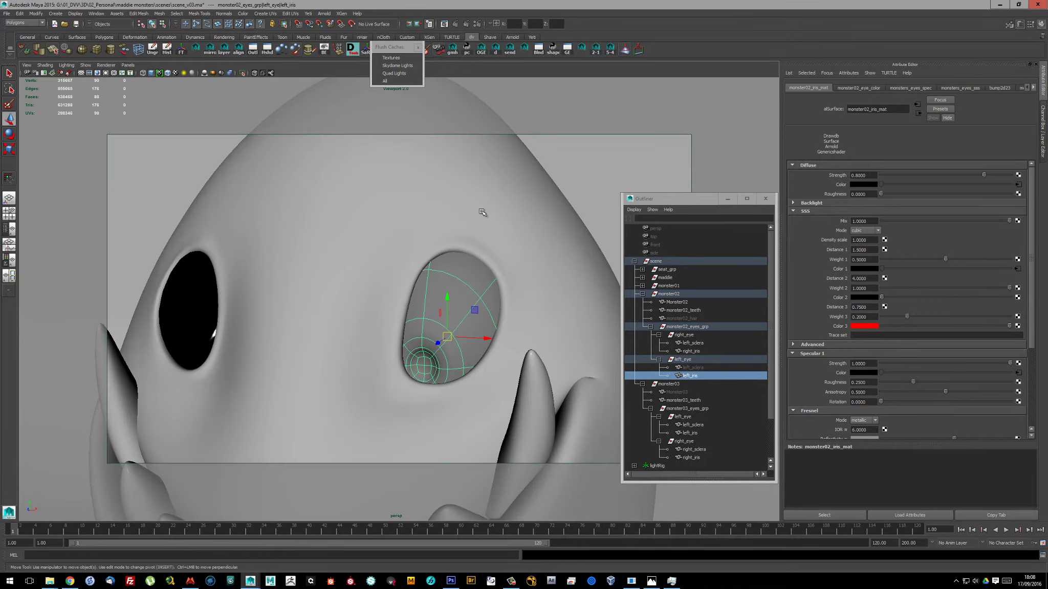
scroll(550, 298, up, 2)
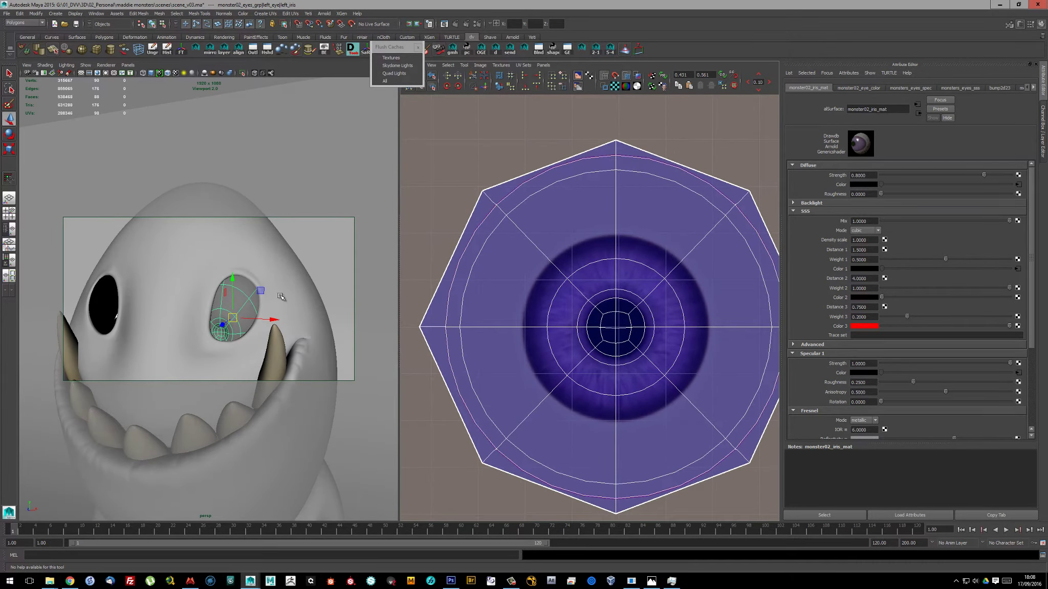
key(space)
key(f)
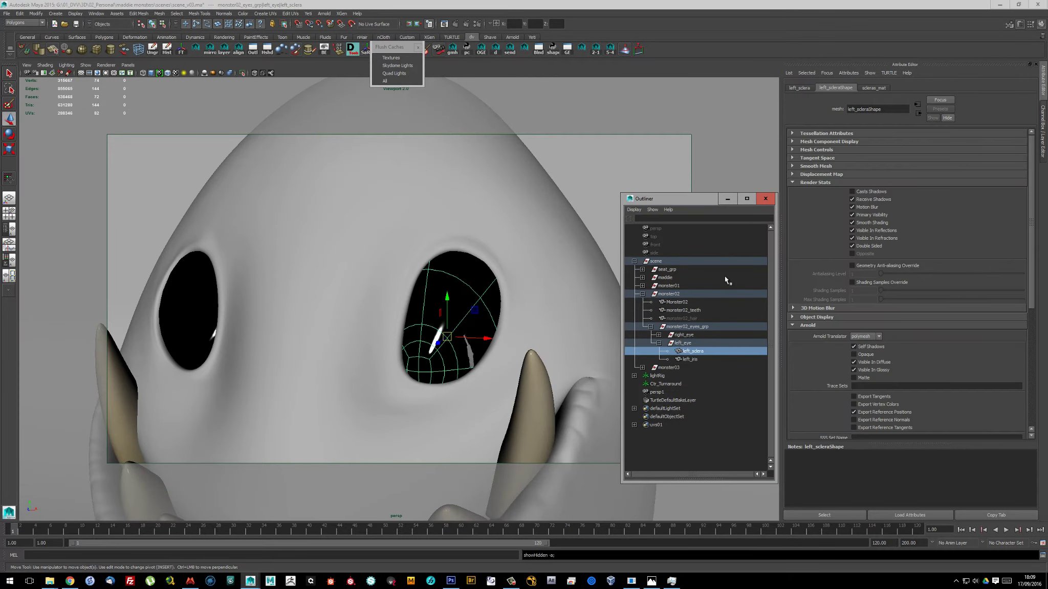
Render the eyes within a region around the right eye, then show left_iris's material attributes
click(308, 49)
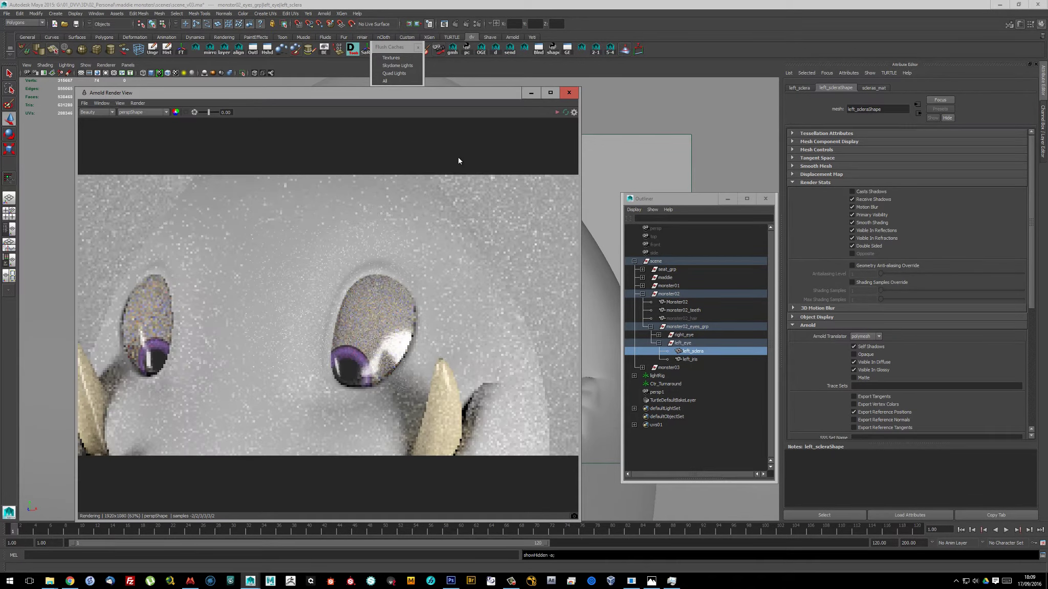
drag(408, 93, 386, 95)
drag(283, 253, 374, 395)
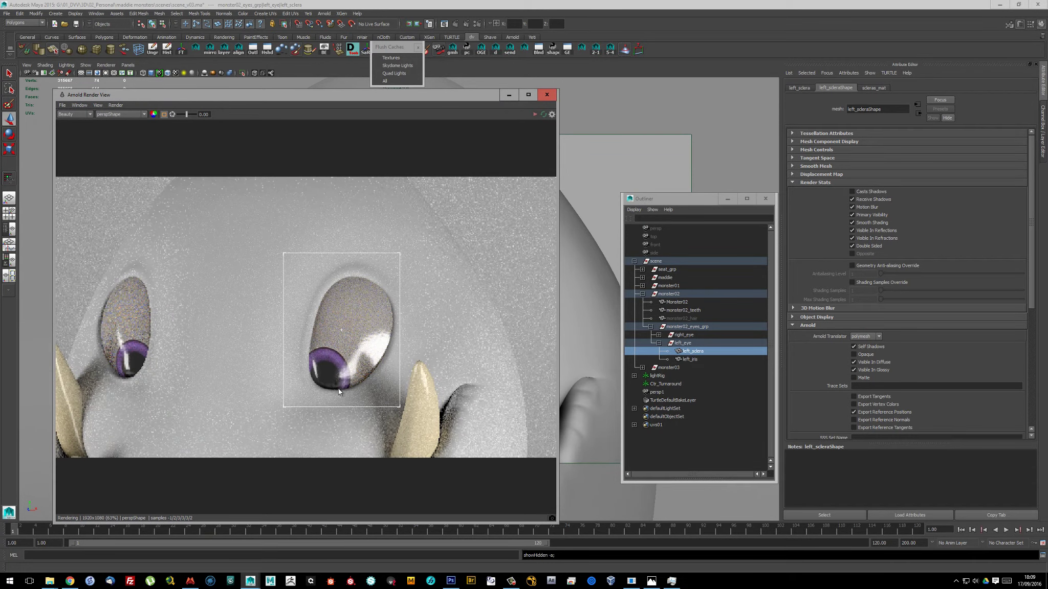
click(690, 359)
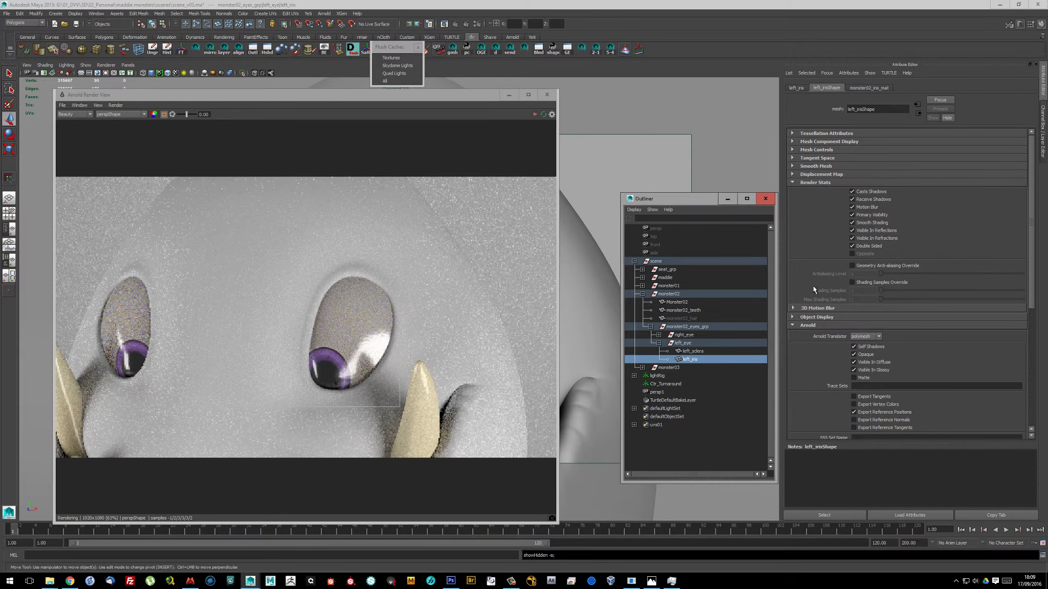
click(869, 87)
Expand the iris material's specular settings and refresh the full render
click(820, 342)
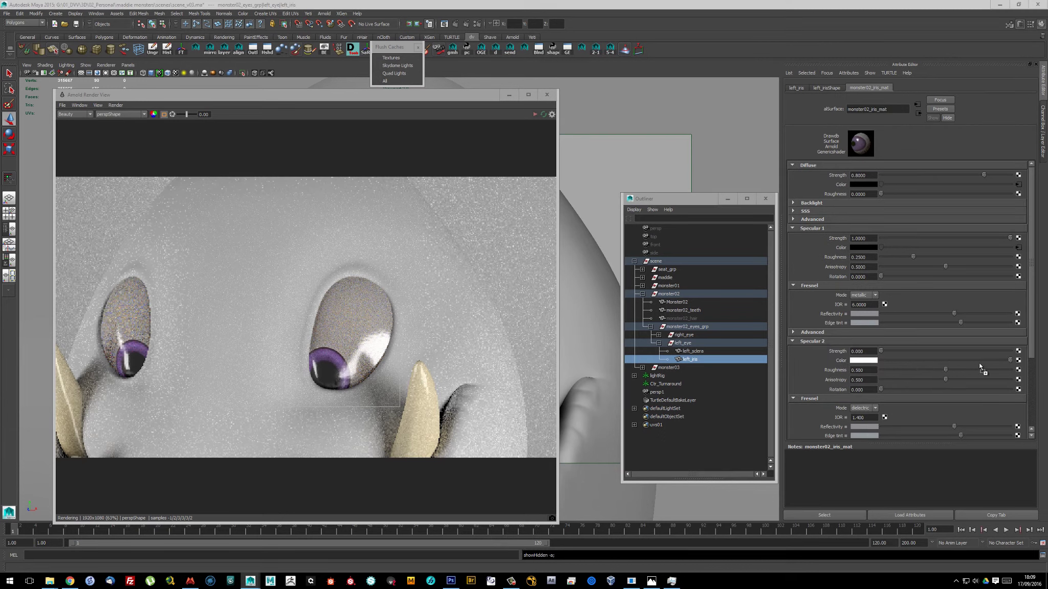
click(115, 105)
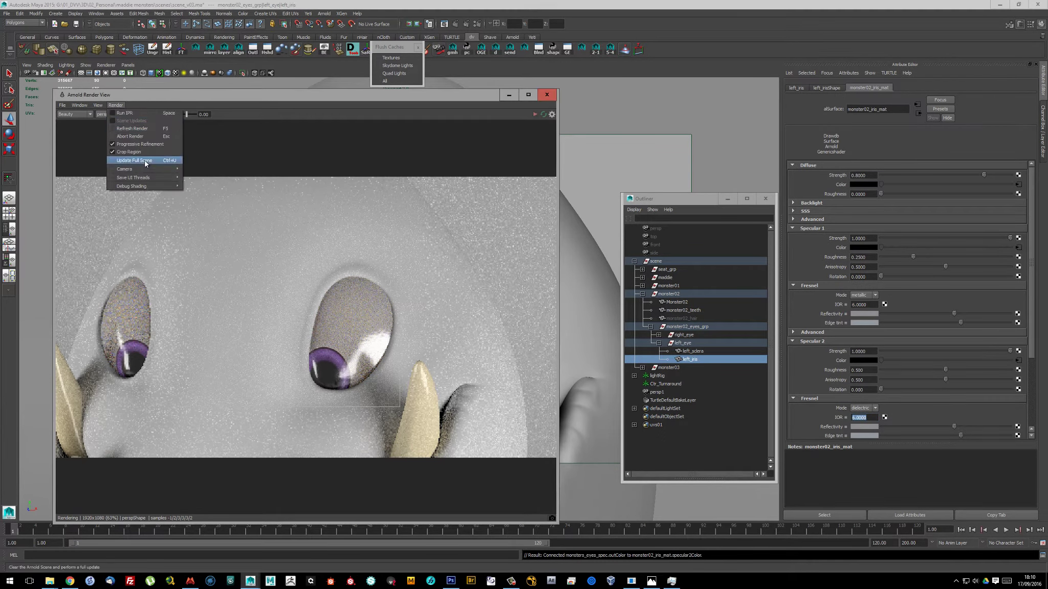
click(138, 155)
mouse_move(473, 99)
mouse_down()
mouse_move(357, 102)
mouse_move(380, 104)
mouse_up()
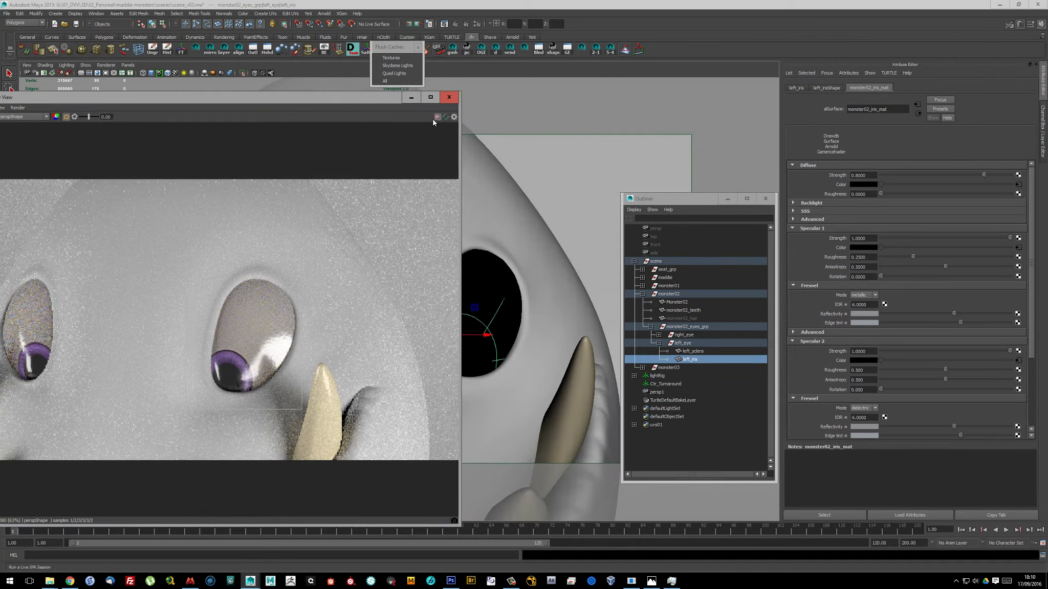
alt+drag(507, 184, 520, 168)
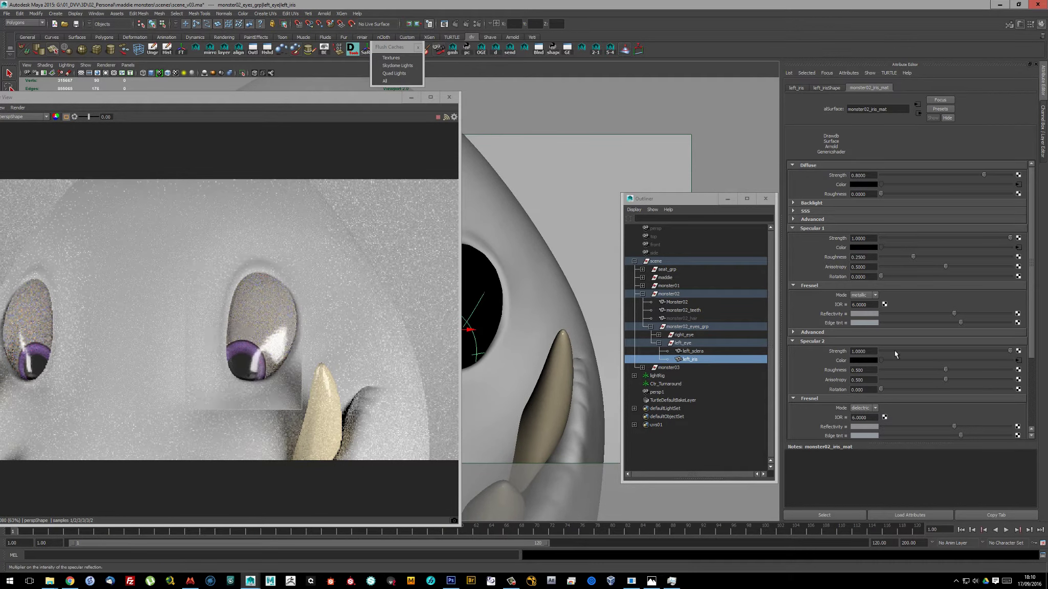
Try breaking the Specular 2 colour texture link to brighten it to grey, then restore the link
right_click(915, 358)
click(961, 363)
drag(880, 360, 938, 360)
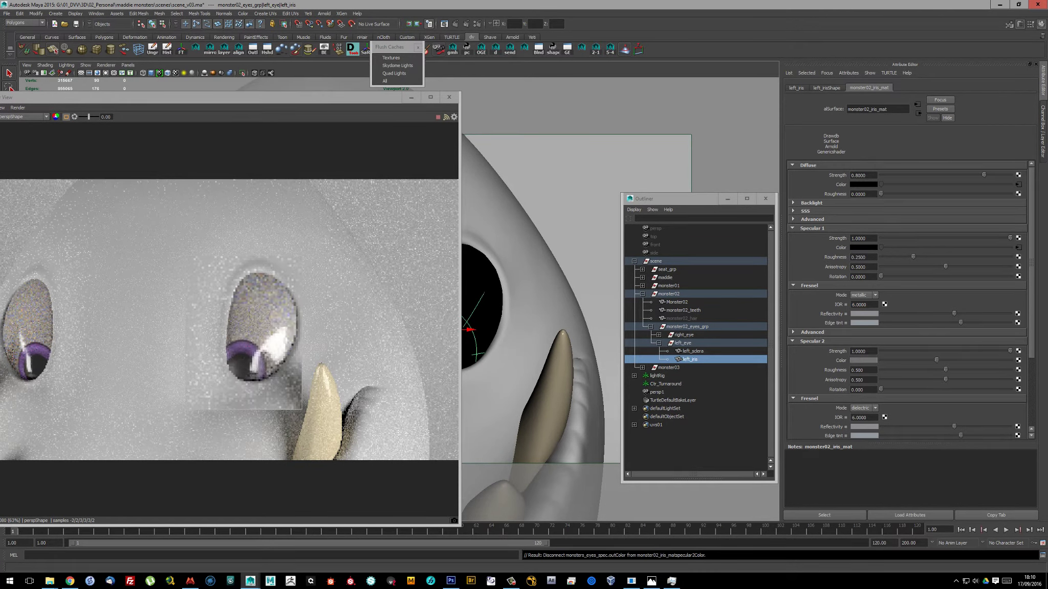
key(ctrl+z)
Set Specular 2 roughness to 0.2 and Specular 1 roughness to 0.8
drag(945, 369, 946, 369)
click(858, 370)
text(.2)
key(Return)
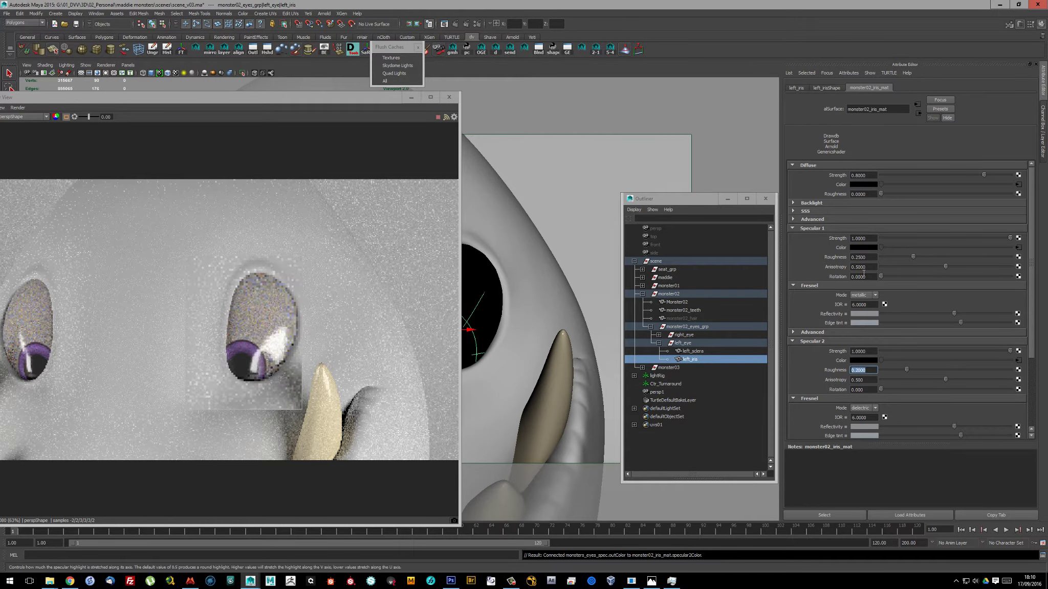
click(864, 257)
text(.8)
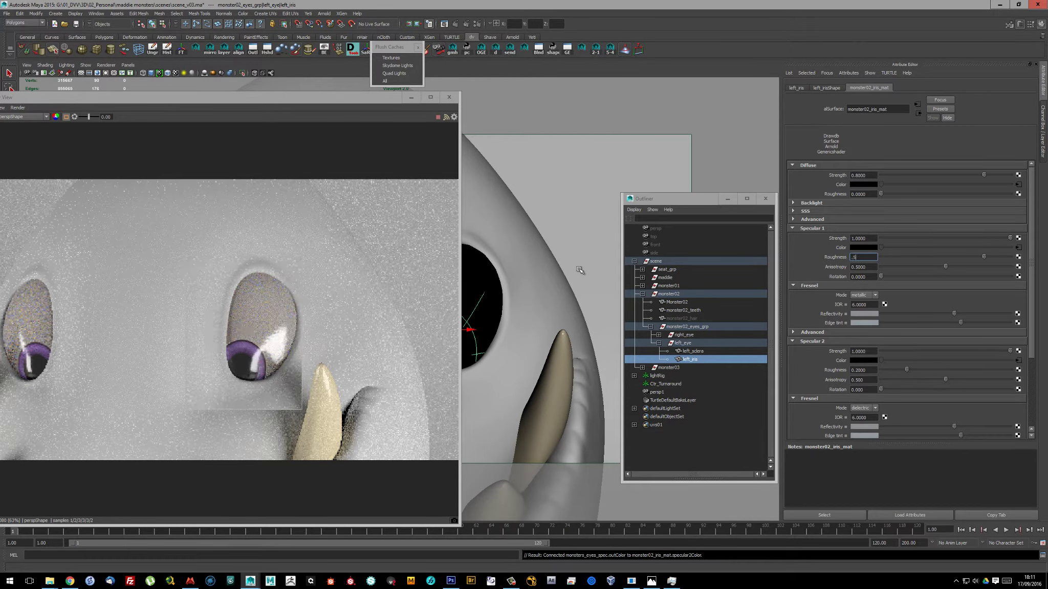
key(Return)
Hide the left_sclera and reselect the left_iris to show its shader settings
alt+drag(580, 270, 495, 323)
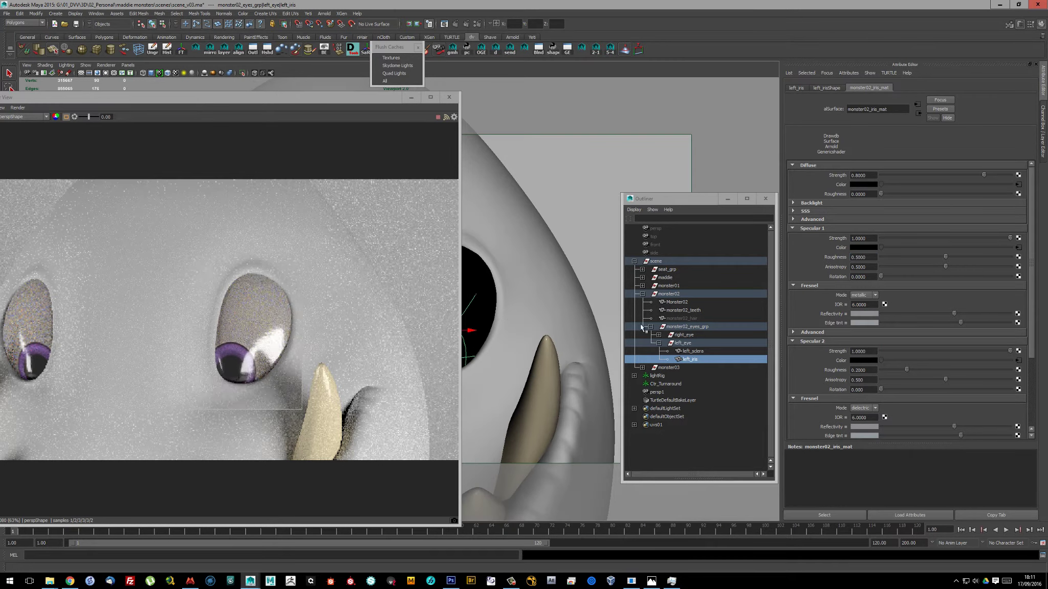
click(489, 316)
key(ctrl+h)
click(488, 316)
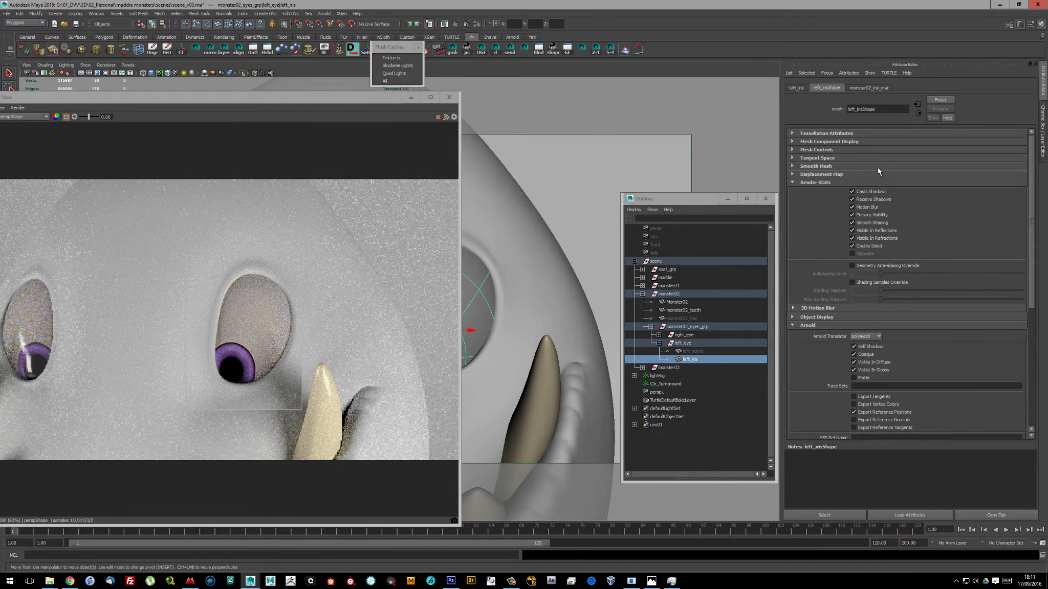
click(868, 87)
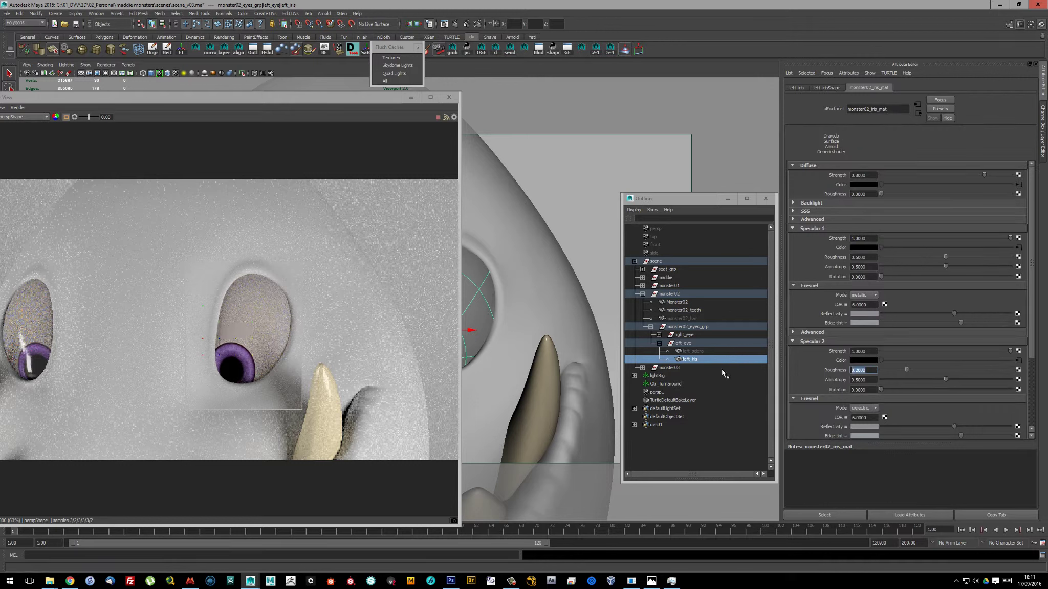
Set the bump2d Bump Depth to 0.030
scroll(806, 273, down, 5)
key(Return)
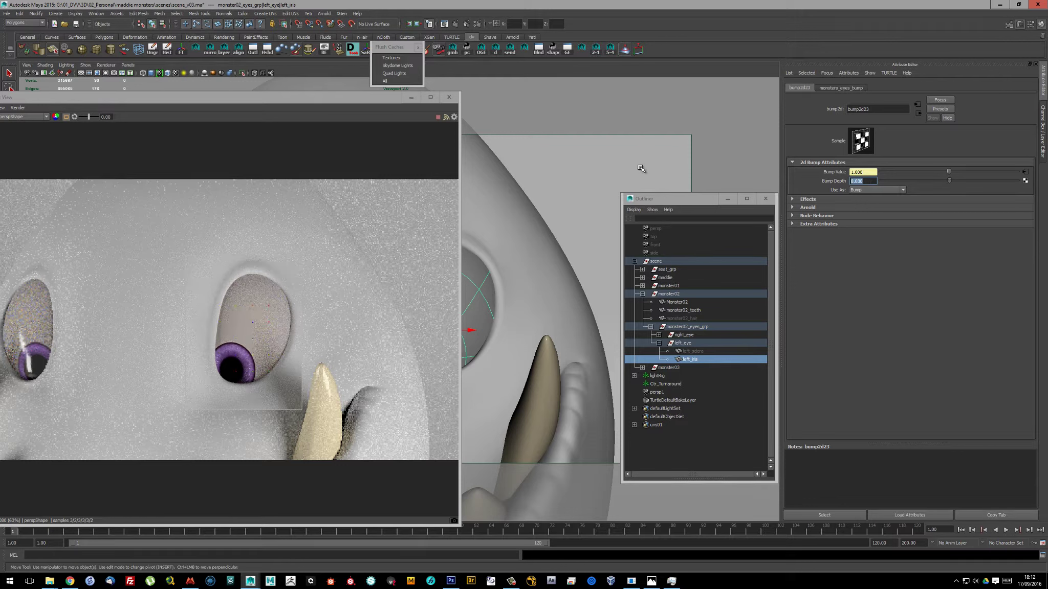
scroll(585, 271, up, 5)
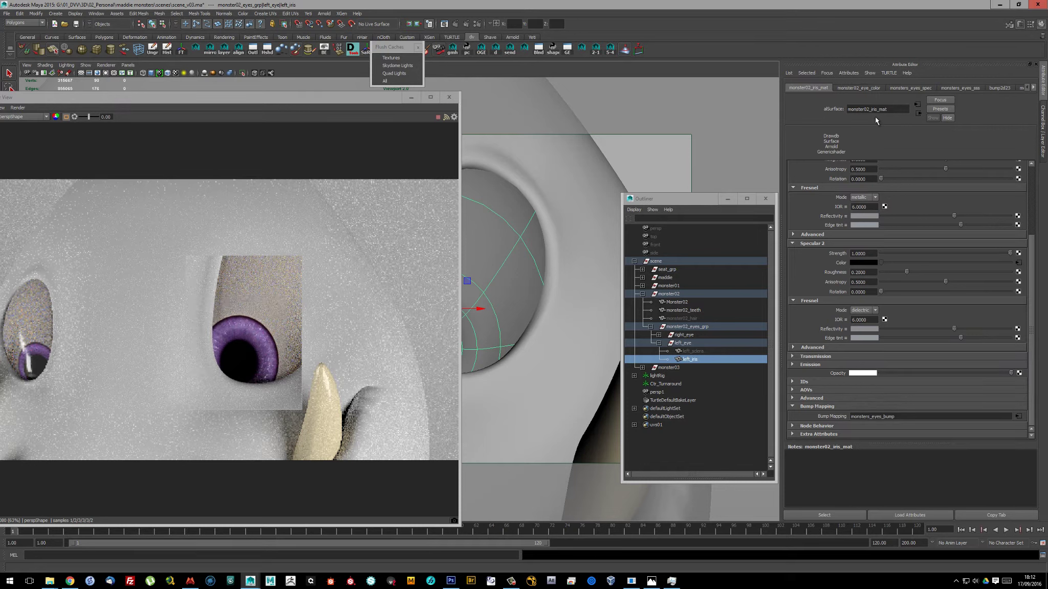
scroll(947, 205, up, 3)
scroll(972, 215, up, 2)
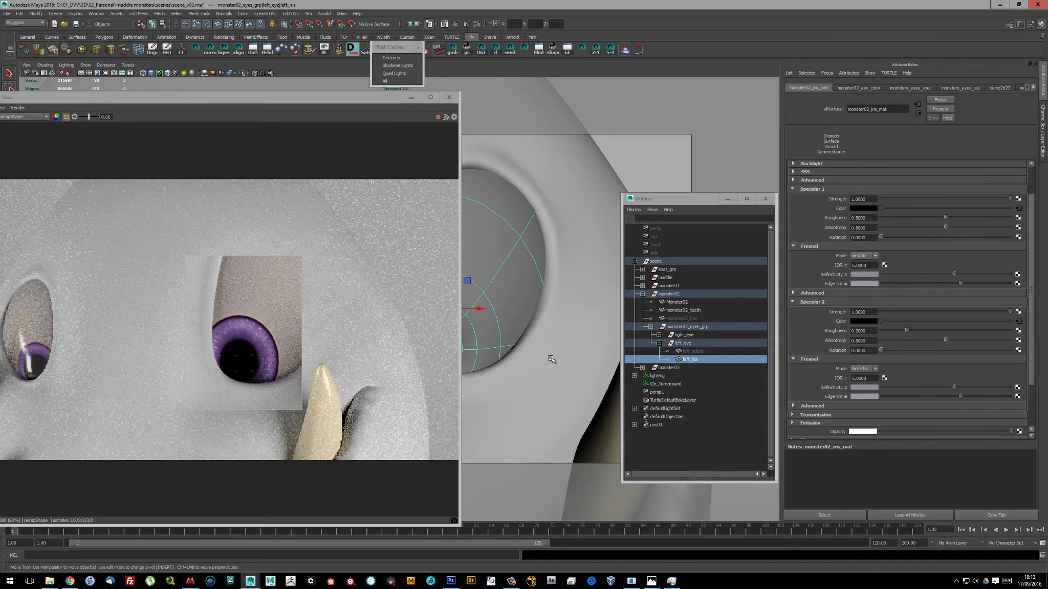
Set Specular 2 Roughness to 0.4, trying diffuse strength 1.0 before reverting to 0.8
drag(906, 330, 969, 330)
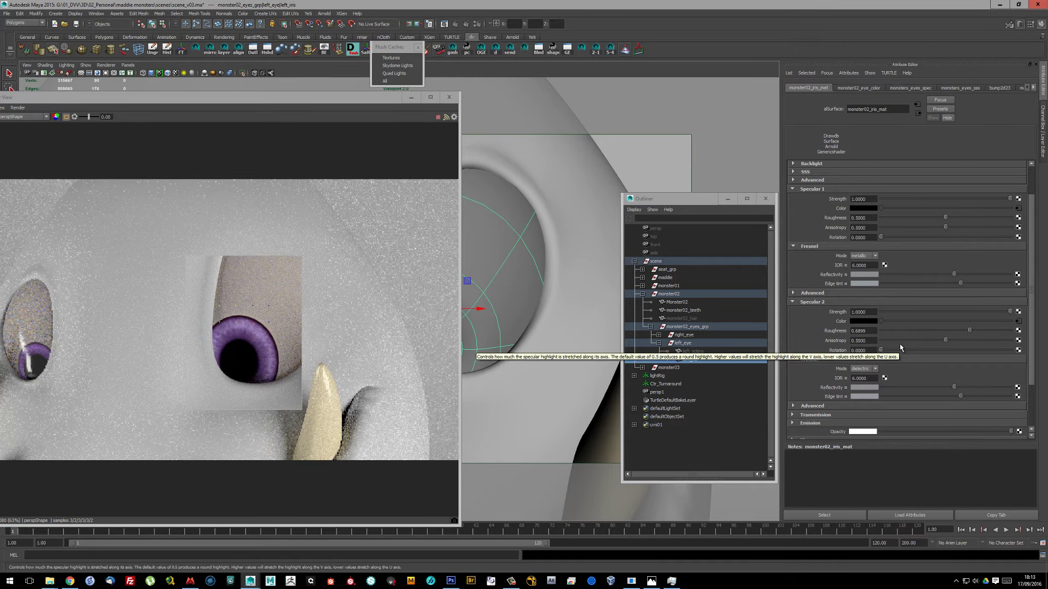
double_click(864, 331)
text(0.4)
key(Return)
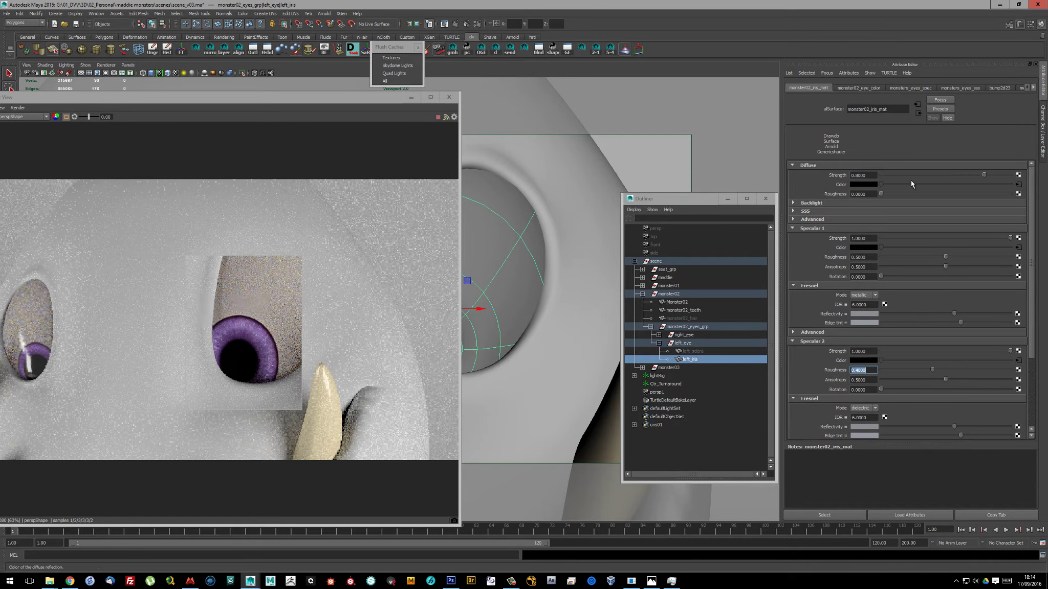
drag(983, 175, 1013, 175)
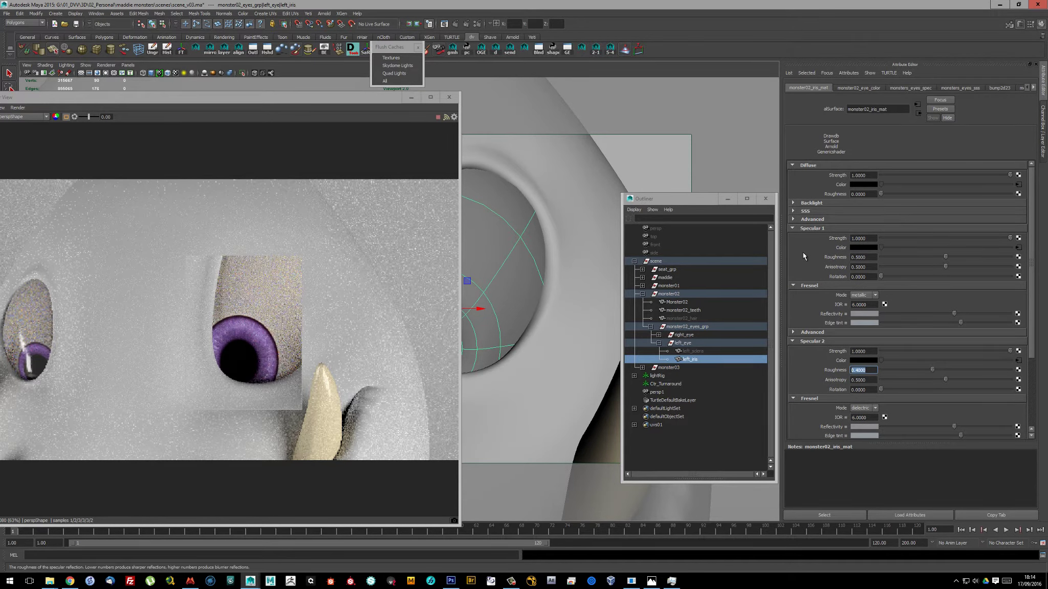
key(ctrl+z)
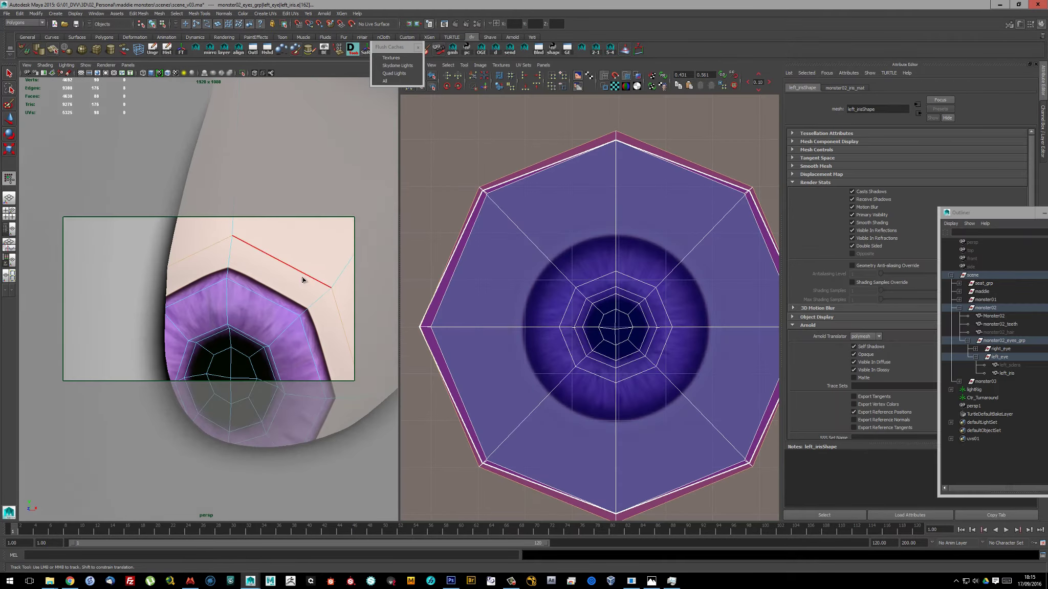
Frame the iris UVs, undo two accidental edits, and select the iris border edge loop
key(w)
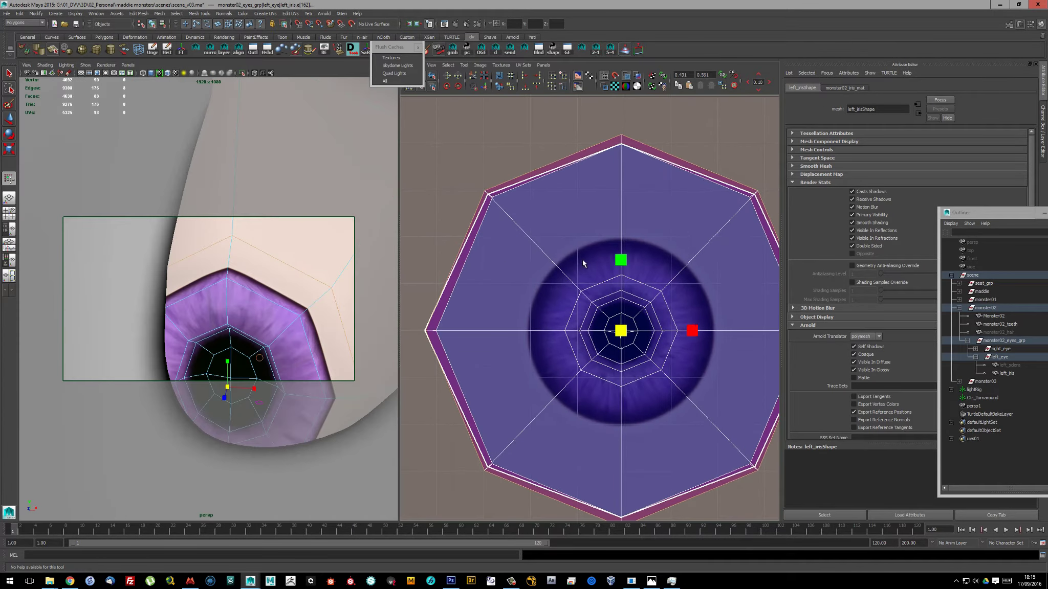
key(shift+f)
key(shift+f)
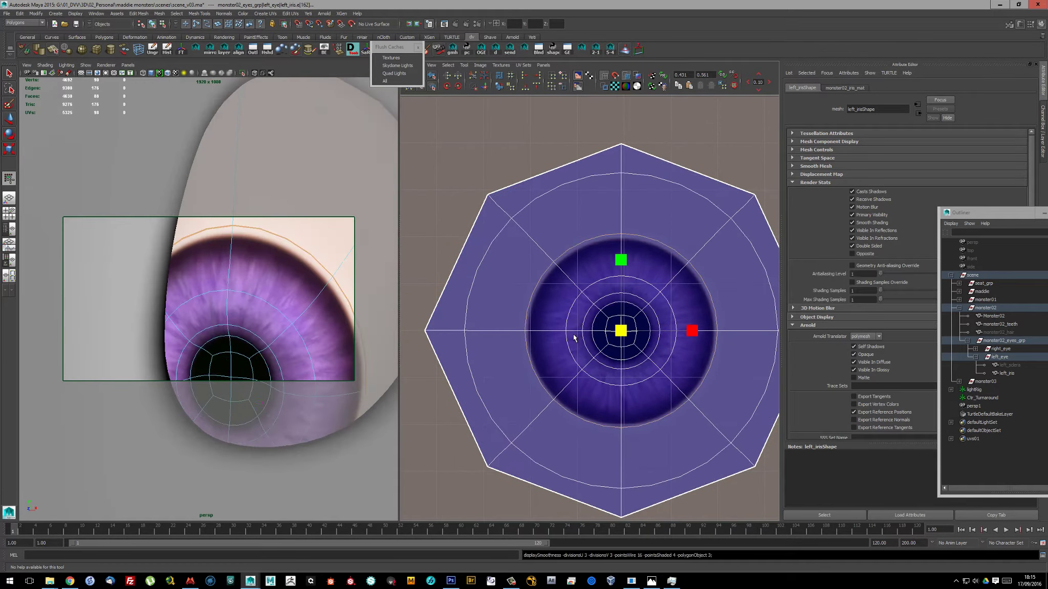
key(ctrl+z)
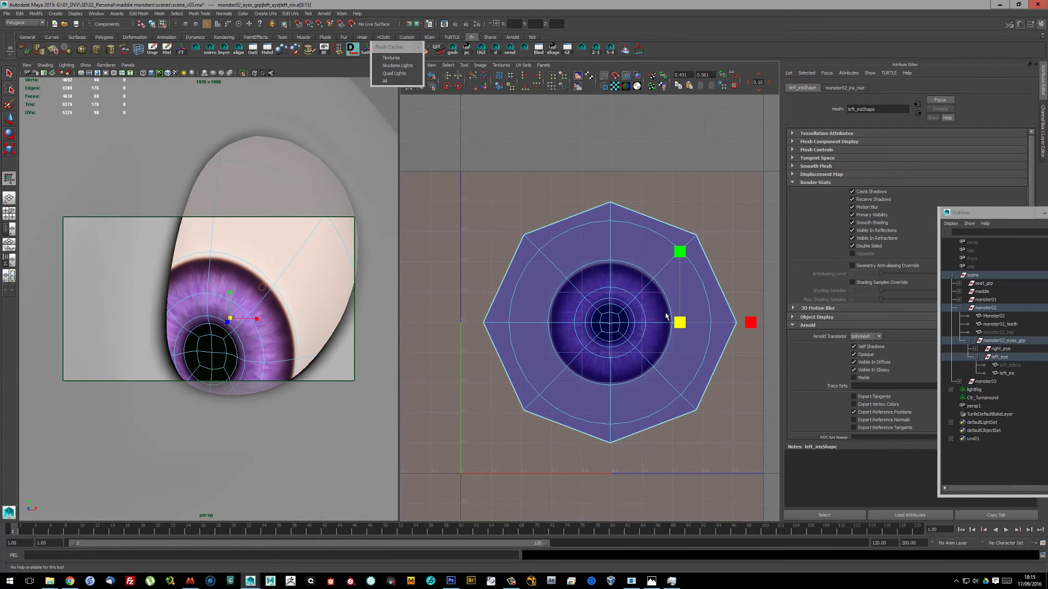
key(ctrl+z)
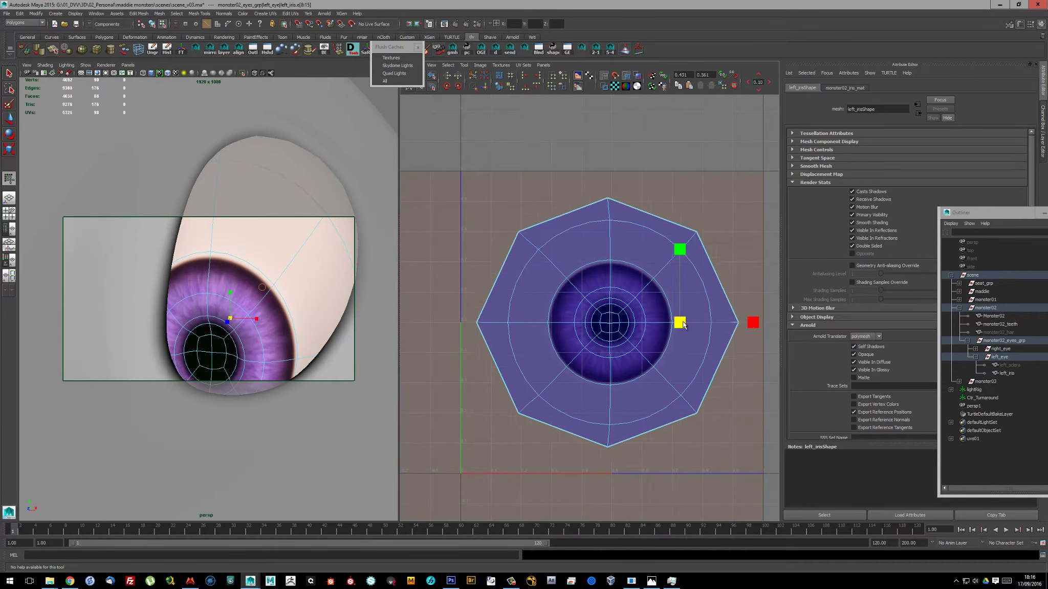
click(559, 218)
double_click(560, 218)
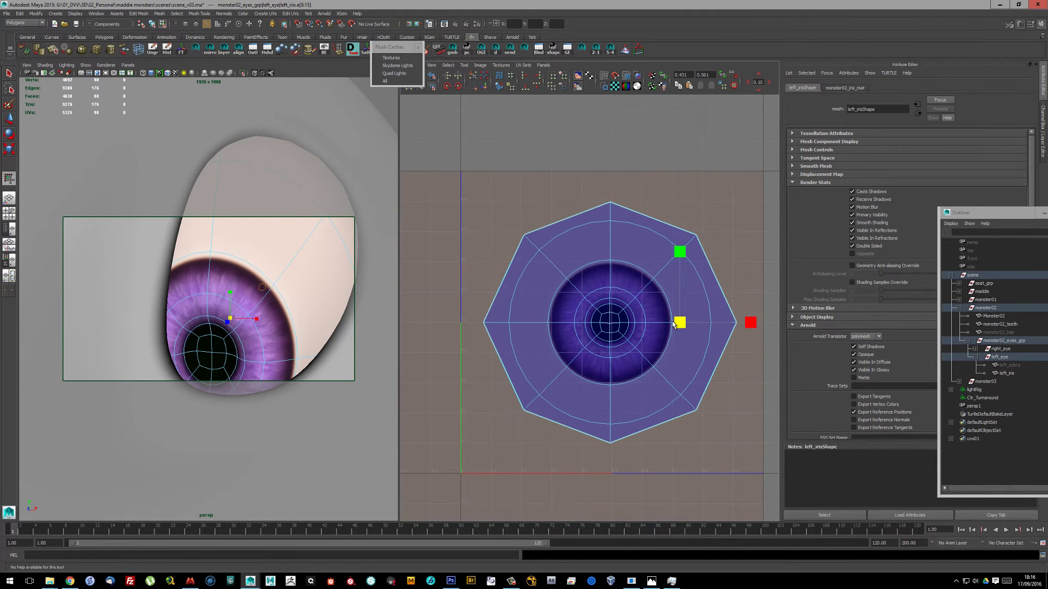
Inspect the iris UV shells and edge ring, previewing the iris with smooth mesh display
alt+drag(277, 291, 302, 288)
ctrl+right_drag(583, 286, 641, 285)
scroll(641, 285, down, 3)
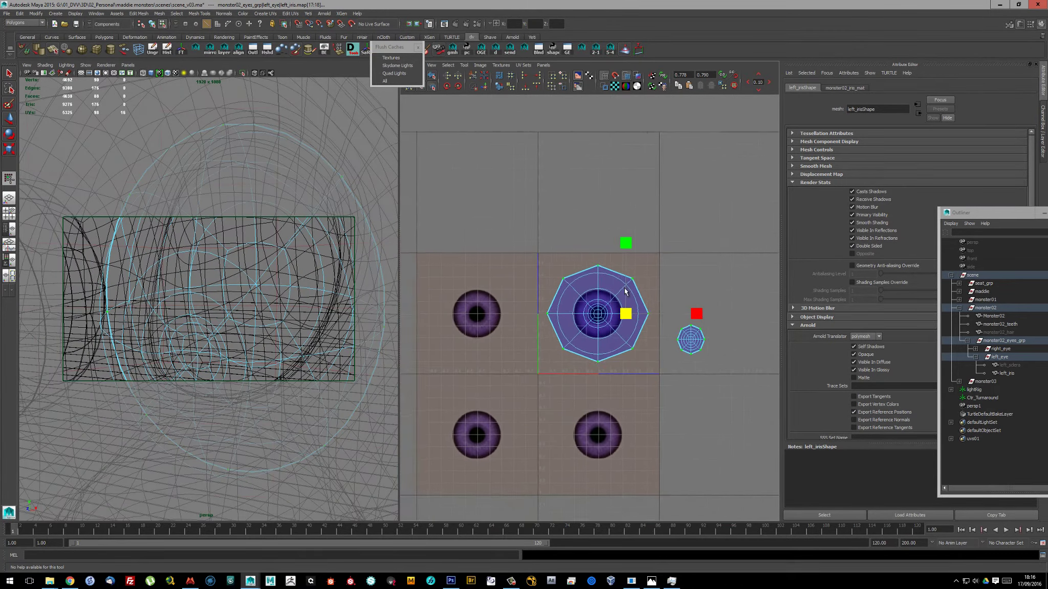
right_drag(665, 323, 609, 329)
scroll(609, 329, up, 2)
key(w)
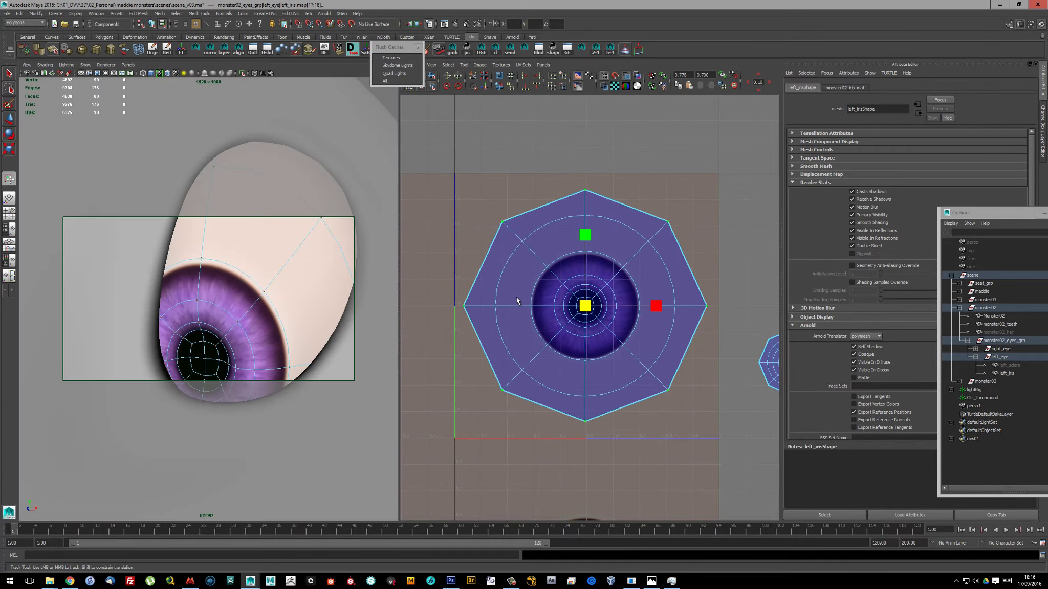
scroll(528, 285, up, 1)
click(590, 308)
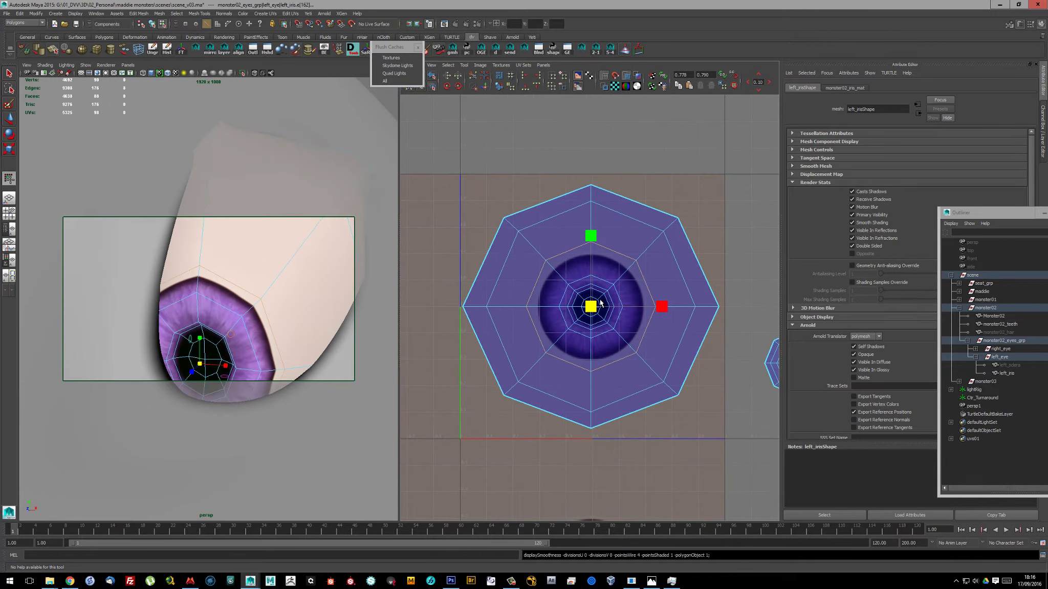
key(3)
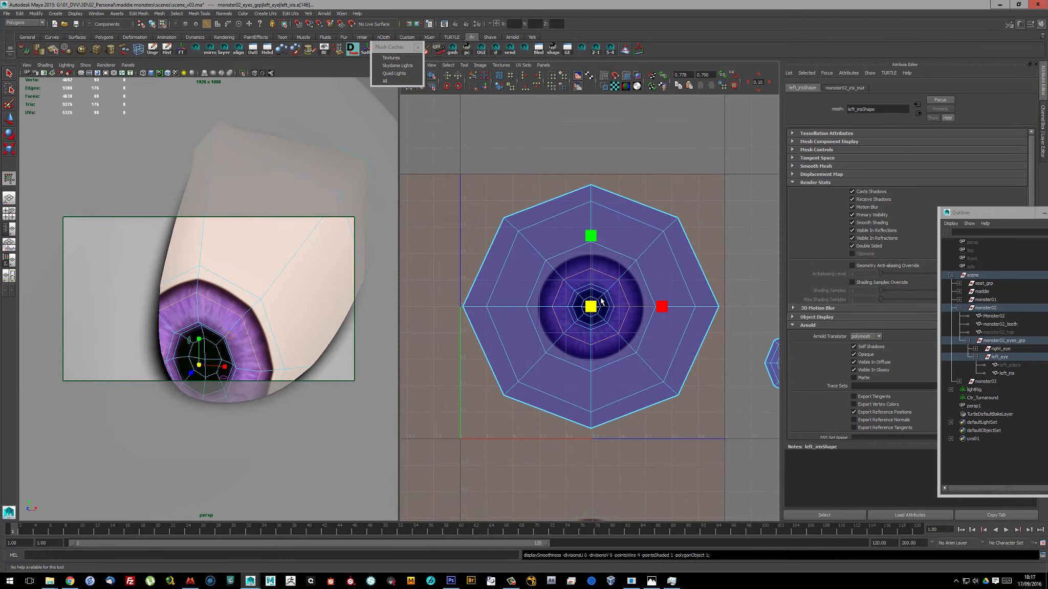
scroll(250, 339, down, 3)
Select both irises and move the small iris UV shell beside the large one
key(F8)
drag(977, 213, 842, 198)
click(840, 334)
ctrl+click(873, 350)
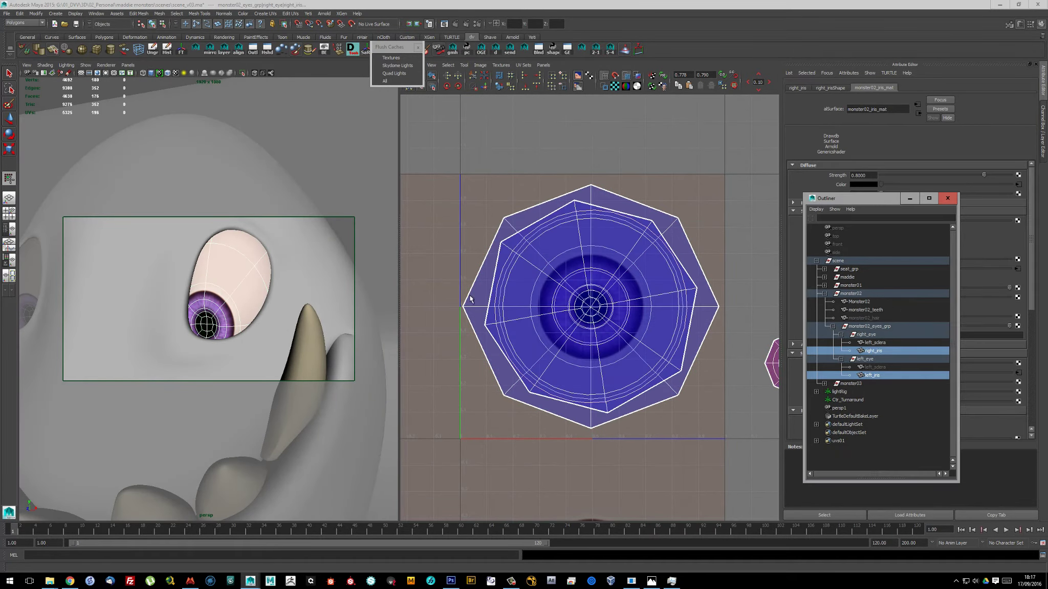
key(F9)
key(w)
mouse_move(672, 362)
mouse_down()
mouse_move(561, 403)
mouse_move(578, 407)
mouse_up()
key(F8)
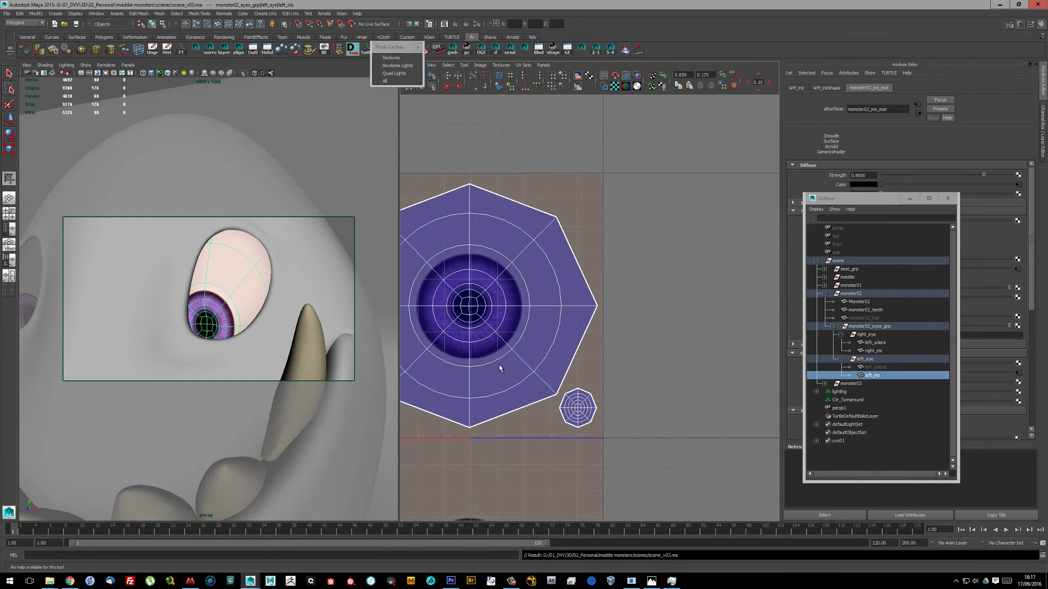
mouse_move(499, 367)
alt+middle_down()
mouse_move(532, 370)
mouse_move(654, 309)
alt+middle_up()
Transfer the left iris UVs onto right_iris via Transfer Attributes and delete its history
ctrl+click(873, 350)
click(163, 13)
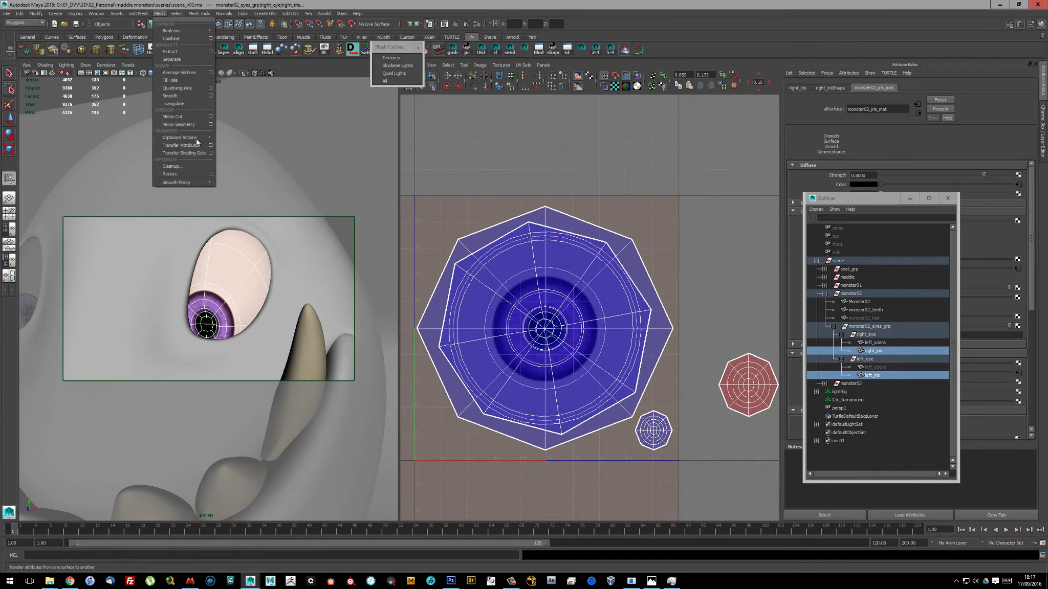
click(211, 63)
key(alt+shift+d)
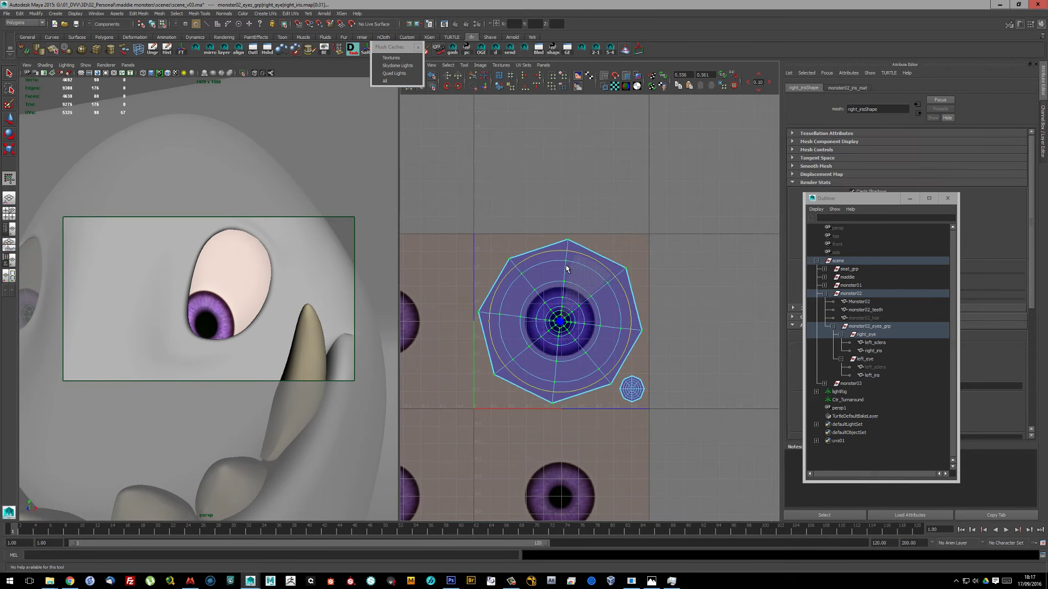
In a full perspective view of the face, set the left iris material's SSS Mix to 1
alt+right_drag(215, 307, 235, 287)
alt+drag(235, 287, 266, 296)
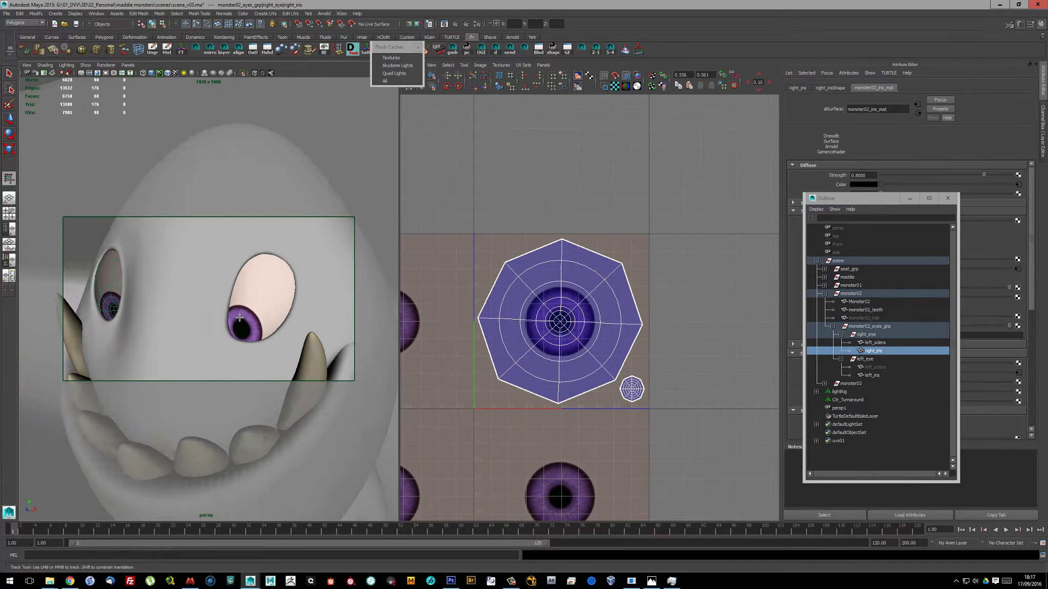
click(258, 292)
key(space)
alt+right_drag(376, 311, 431, 308)
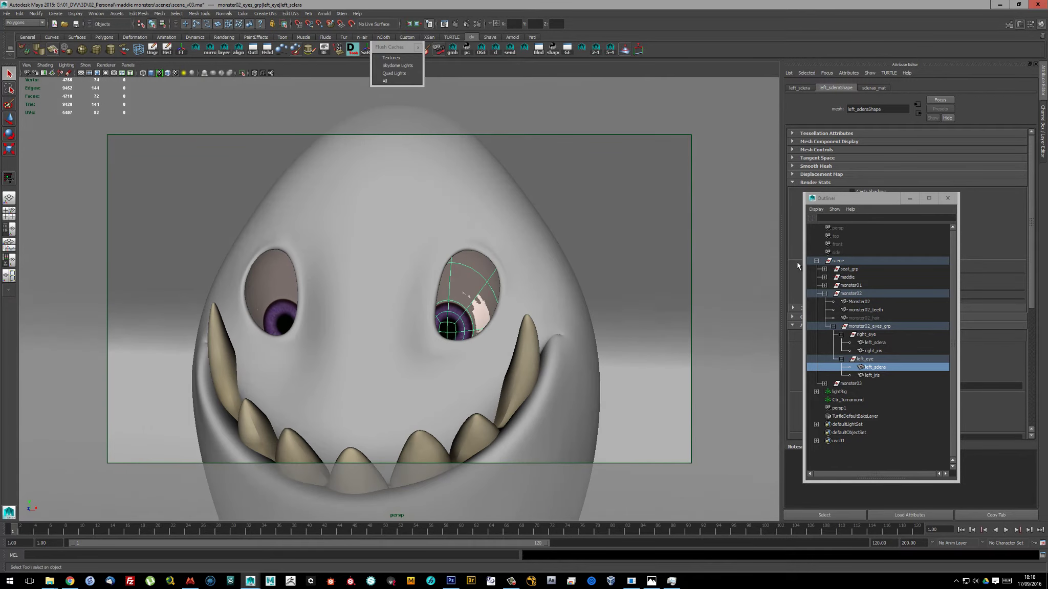
drag(859, 198, 697, 224)
click(709, 401)
click(1009, 220)
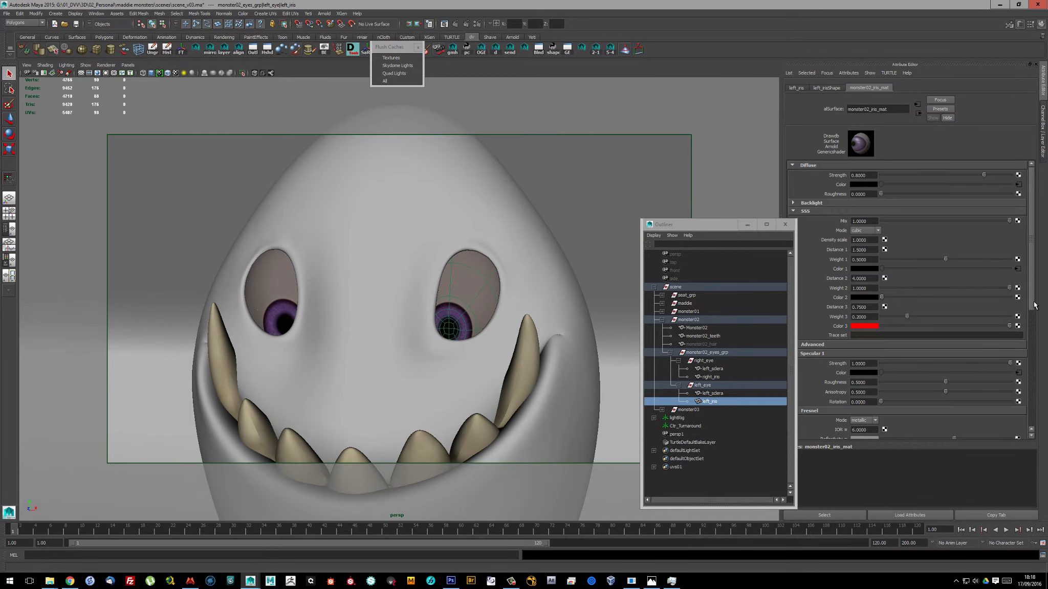
Restart the interactive render and drop the left sclera's diffuse weight to 0
scroll(1034, 305, down, 3)
scroll(1034, 306, down, 2)
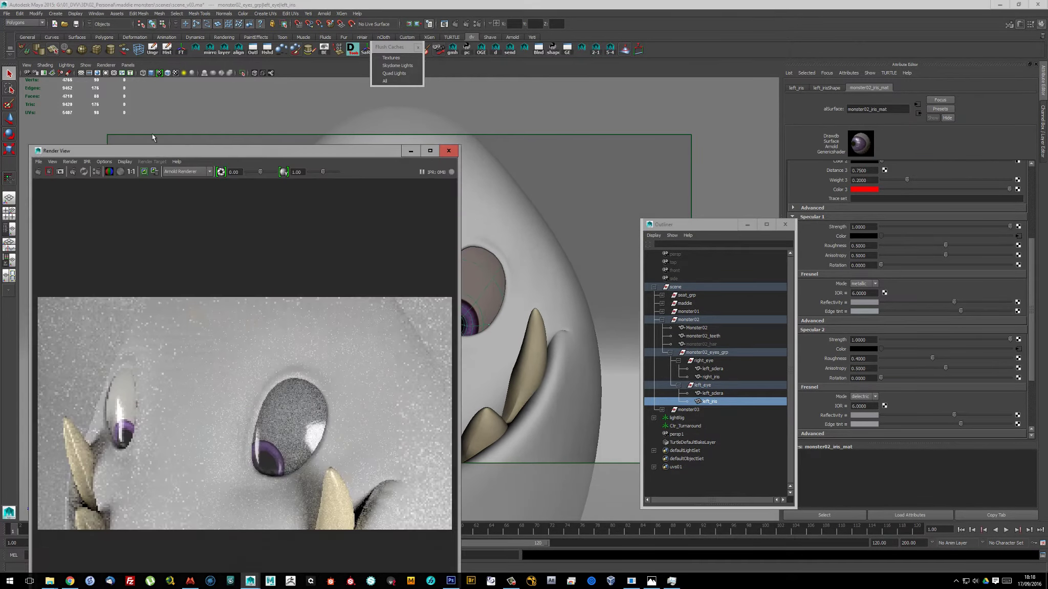
click(51, 172)
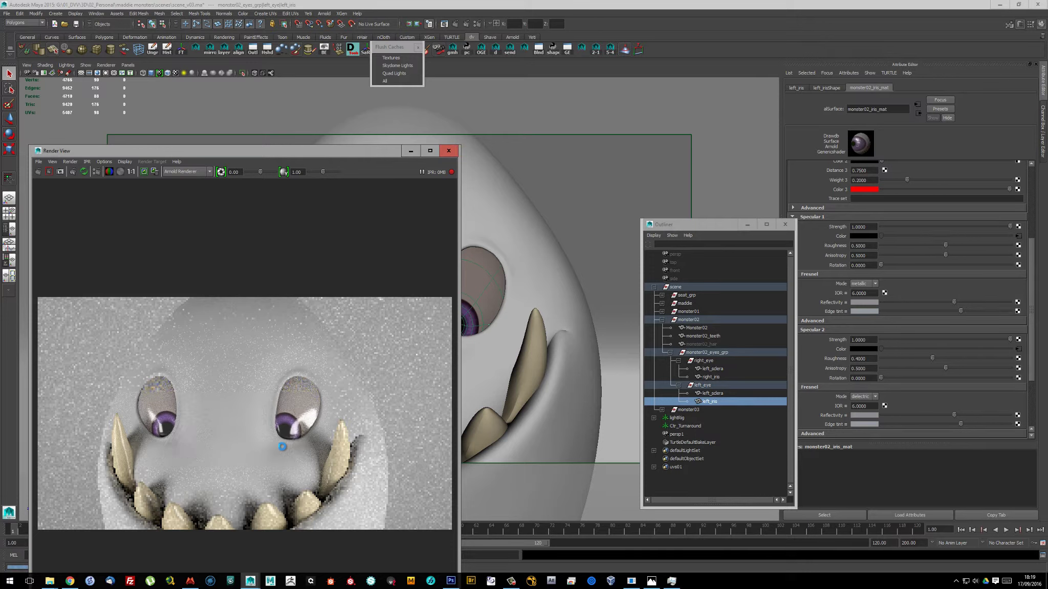
key(Up)
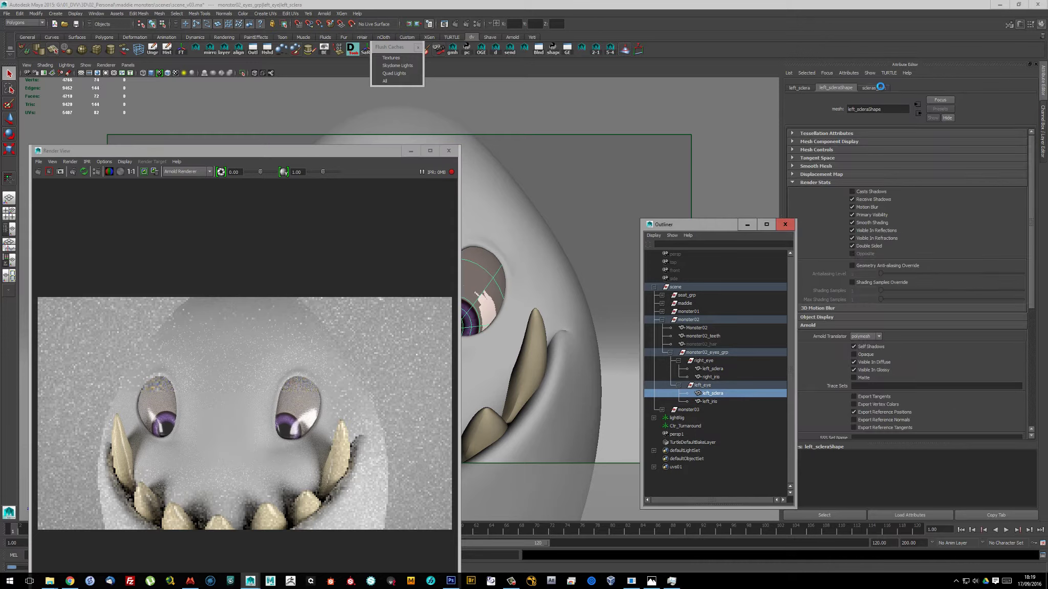
drag(888, 203, 783, 208)
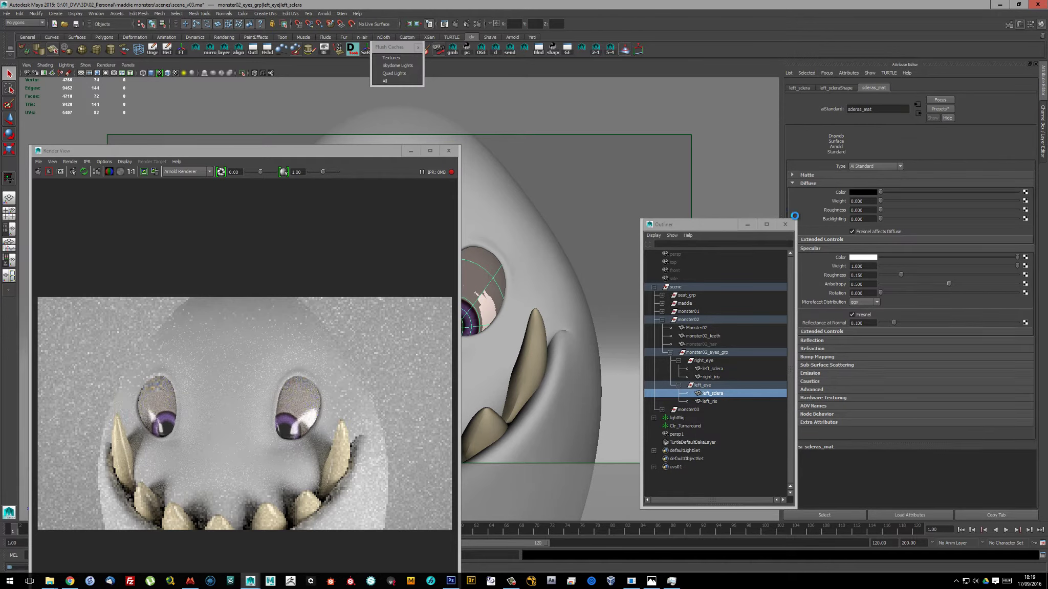
Expand the sclera's Refraction settings and set its IOR to 1.33
click(813, 349)
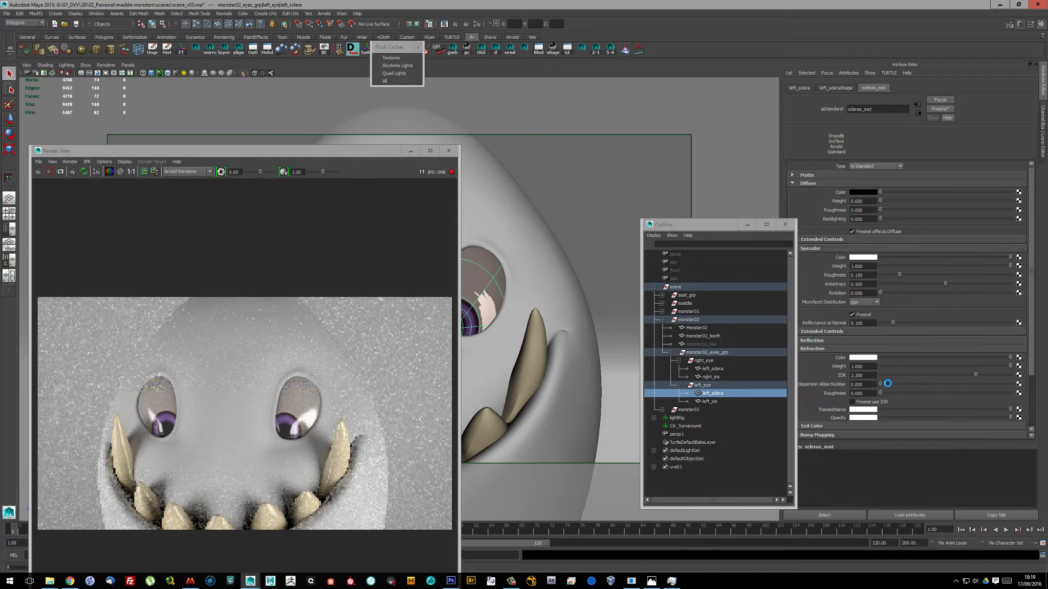
click(871, 403)
click(873, 403)
drag(971, 374, 915, 374)
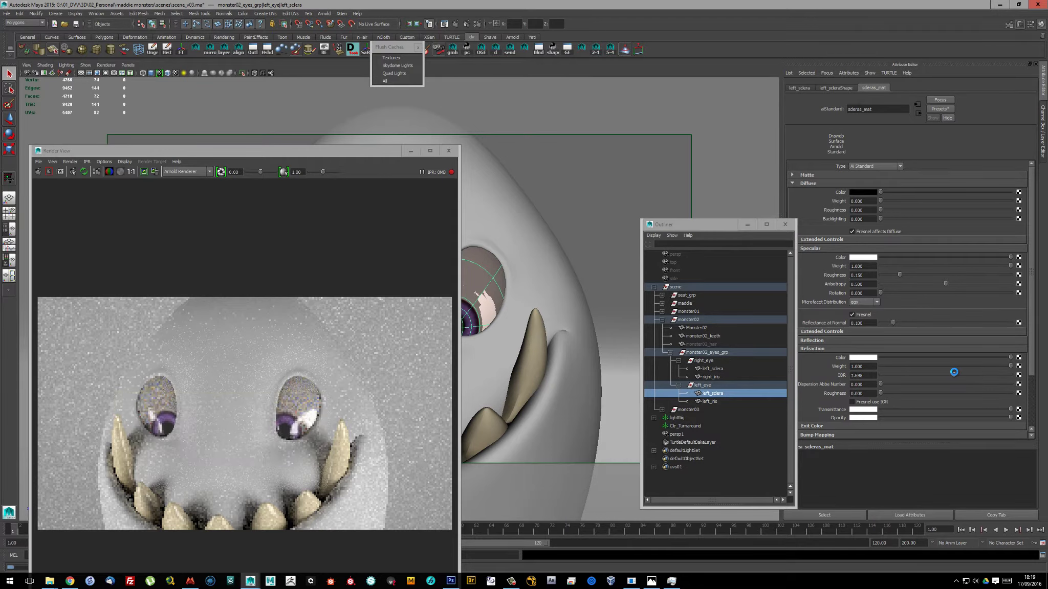
double_click(863, 375)
text(1.33)
key(Return)
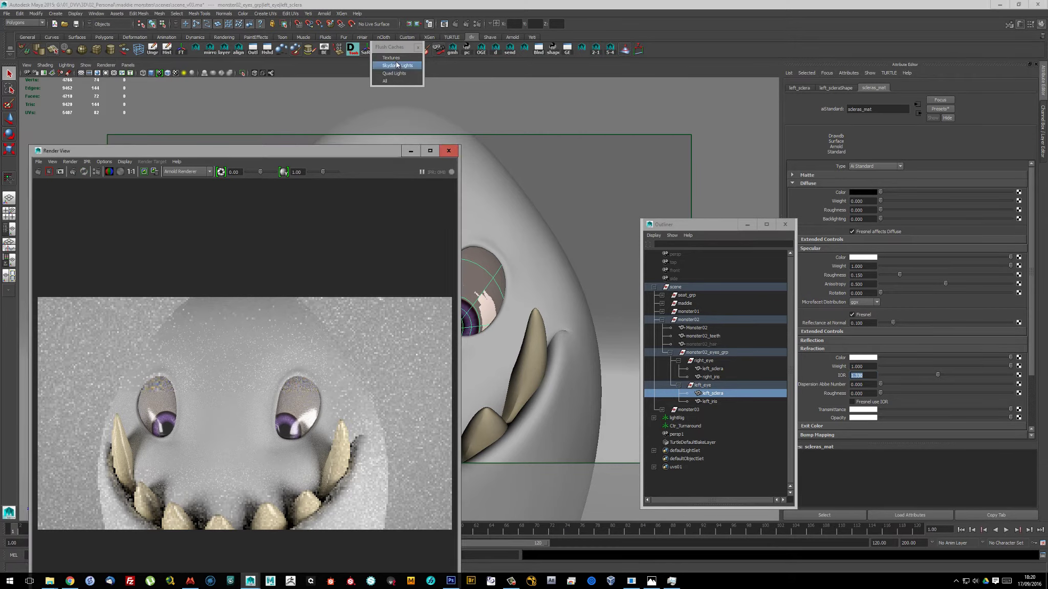
Open monster02_eye_color.png in Photoshop and try a Levels adjustment, then cancel it
click(450, 580)
click(50, 580)
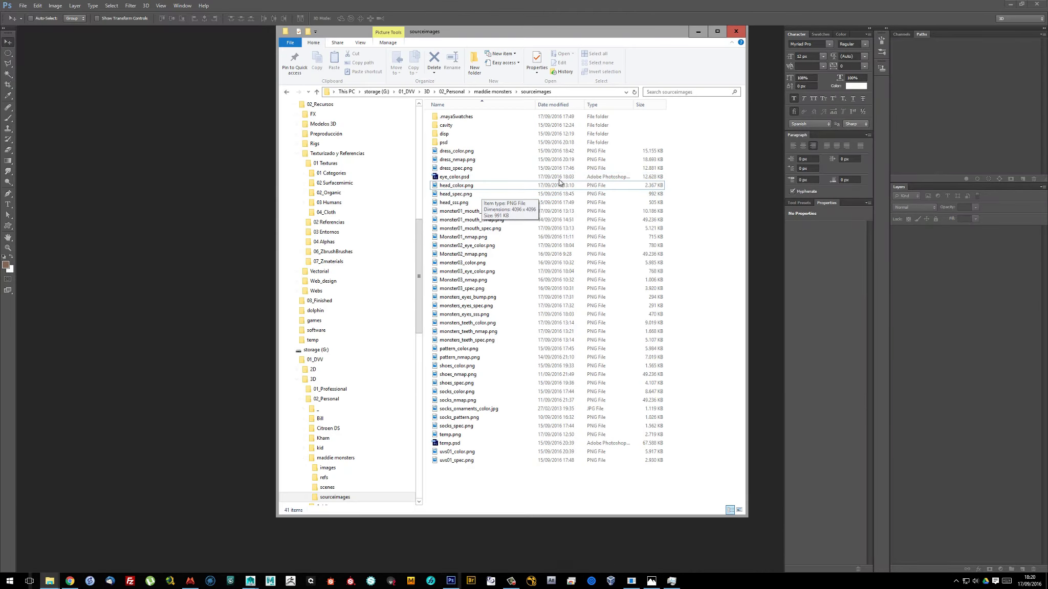
ctrl+scroll(483, 190, up, 3)
drag(599, 222, 167, 240)
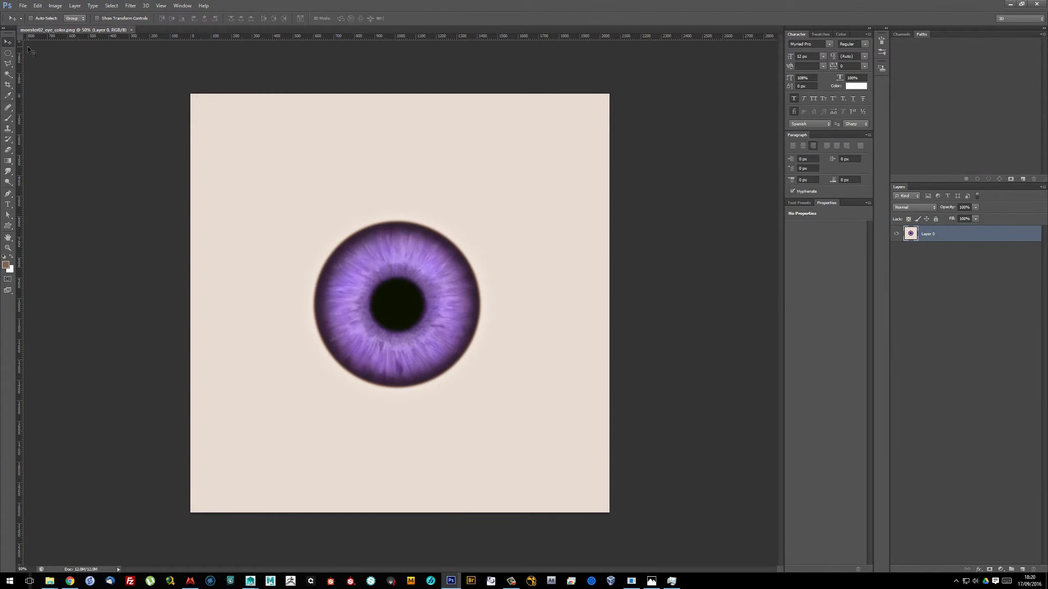
key(ctrl+l)
drag(694, 214, 784, 214)
key(Escape)
Duplicate Layer 0 and experiment with Hue/Saturation and a Curves black-point lift
key(ctrl+j)
key(ctrl+u)
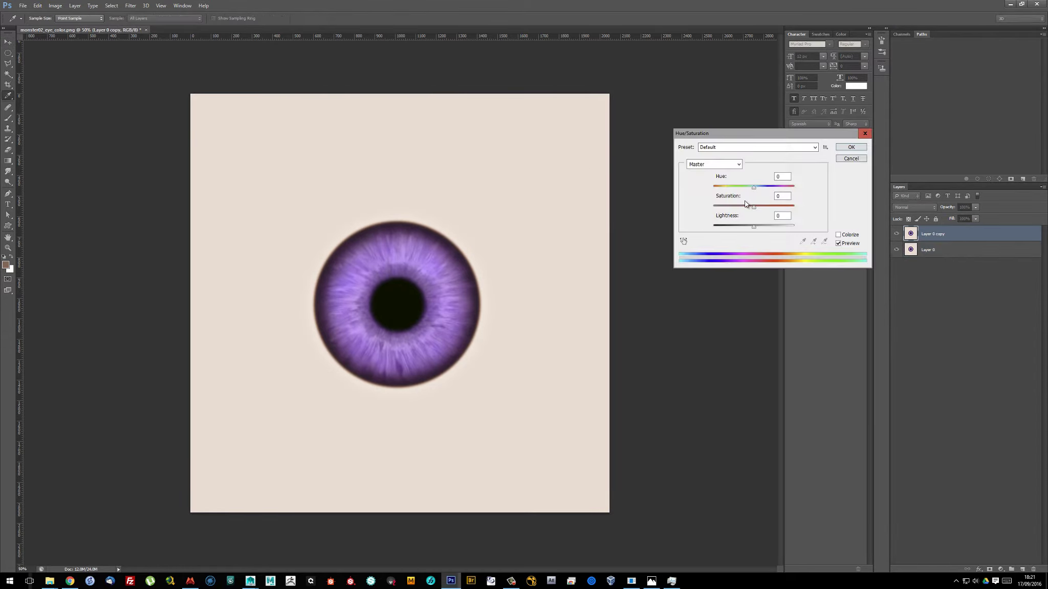
key(Escape)
click(55, 5)
key(ctrl+u)
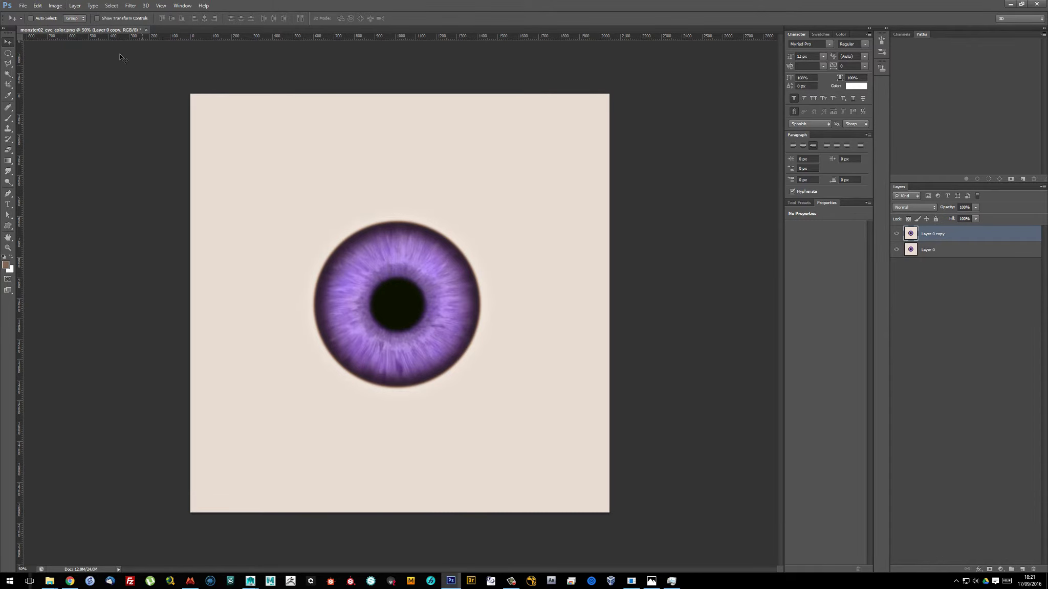
click(56, 5)
click(201, 38)
drag(602, 261, 630, 232)
Close the PNG without saving and open the layered eye_color.psd
key(ctrl+w)
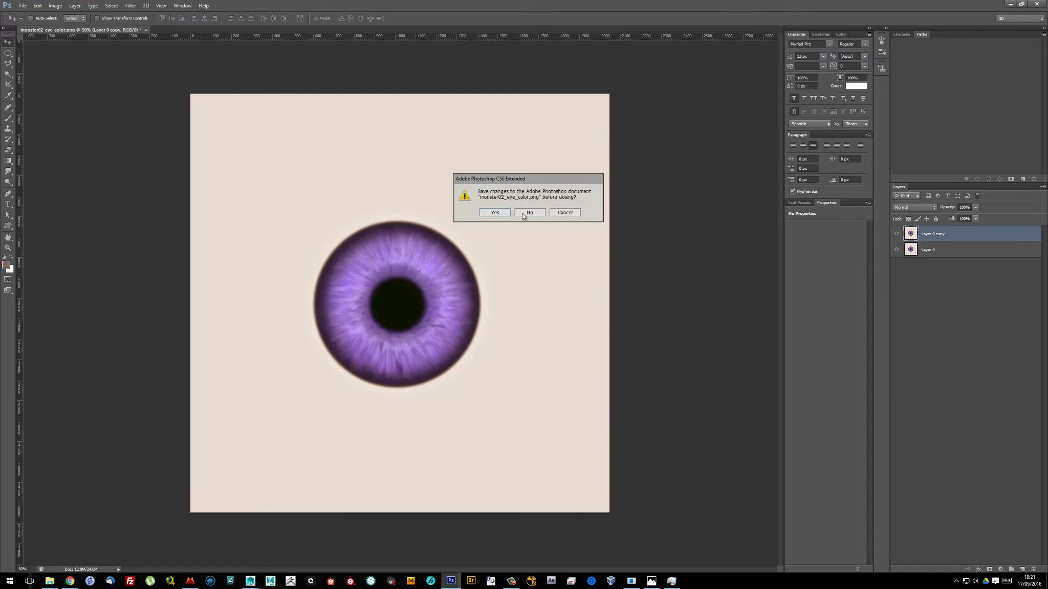
click(522, 213)
click(23, 5)
click(153, 77)
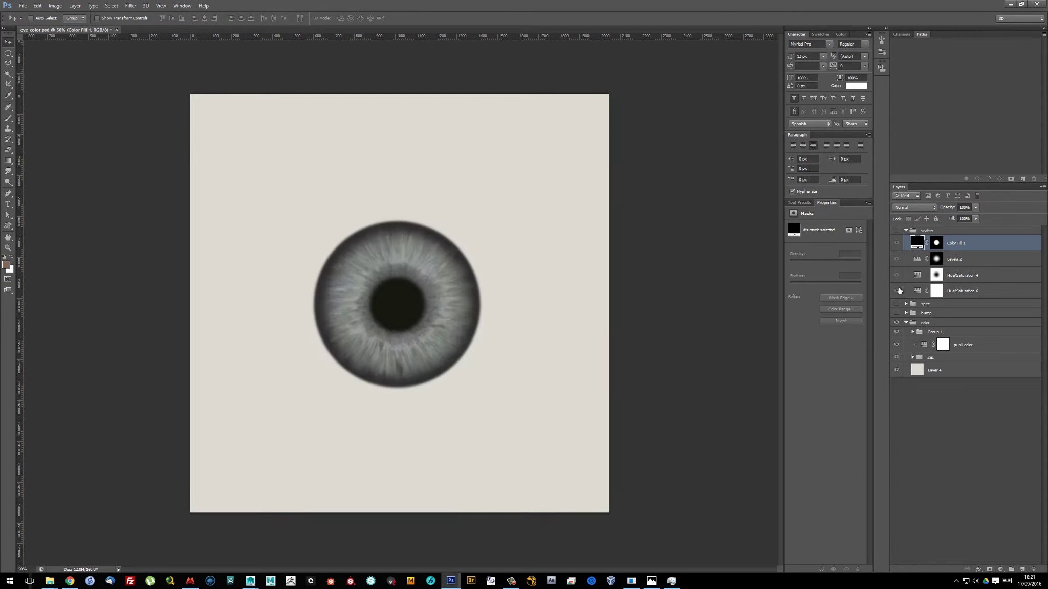
Expand the color group and Group 1, and turn the iris from grey to purple
click(896, 290)
click(896, 230)
click(912, 332)
click(923, 441)
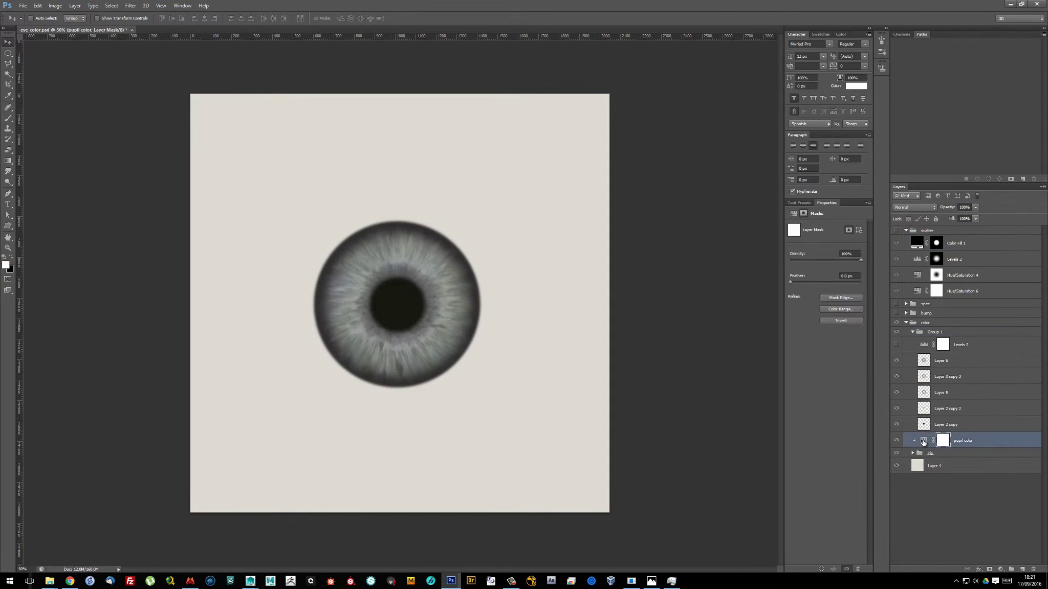
drag(790, 274, 822, 276)
Set Layer 1 opacity to 70% and lower Layer 2's opacity to brighten the iris
click(911, 453)
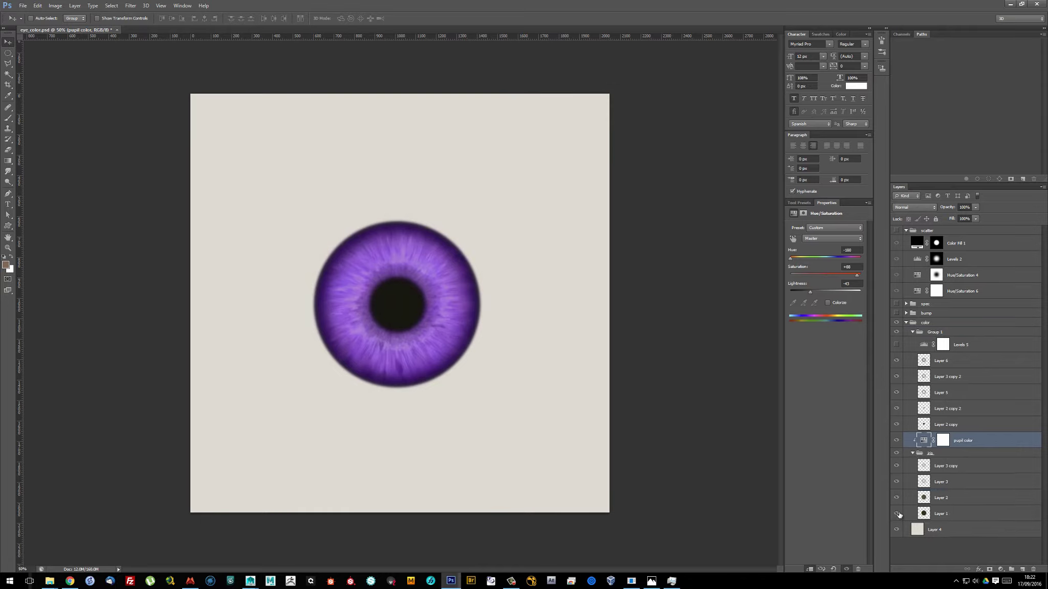
click(897, 497)
click(941, 498)
drag(947, 208, 936, 207)
click(941, 498)
Duplicate Hue/Saturation 6 into Group 1 above Levels 5 with saturation +72
click(974, 288)
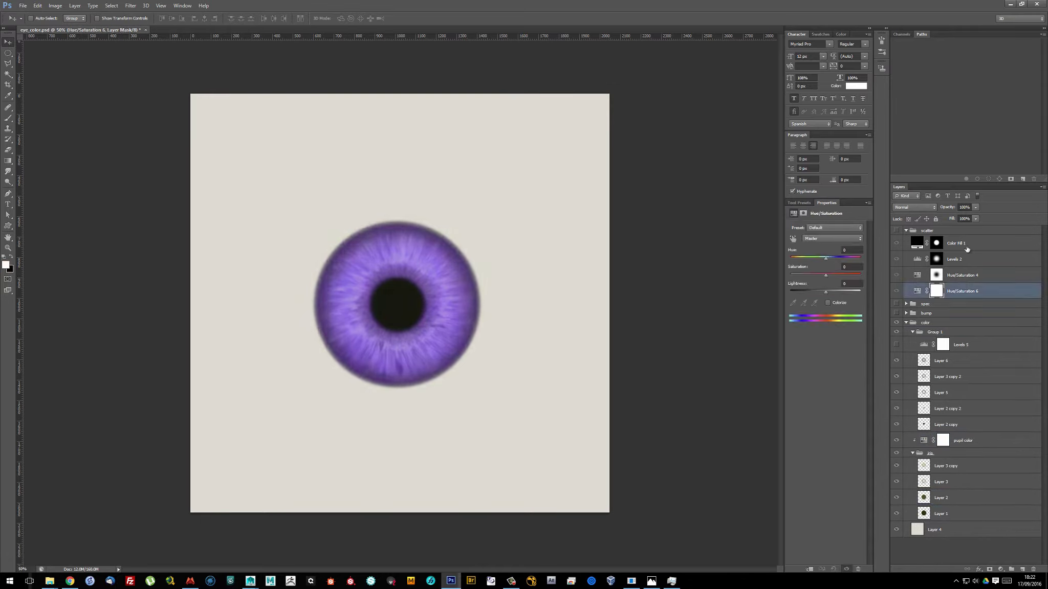
key(ctrl+j)
drag(967, 291, 961, 354)
drag(825, 275, 851, 275)
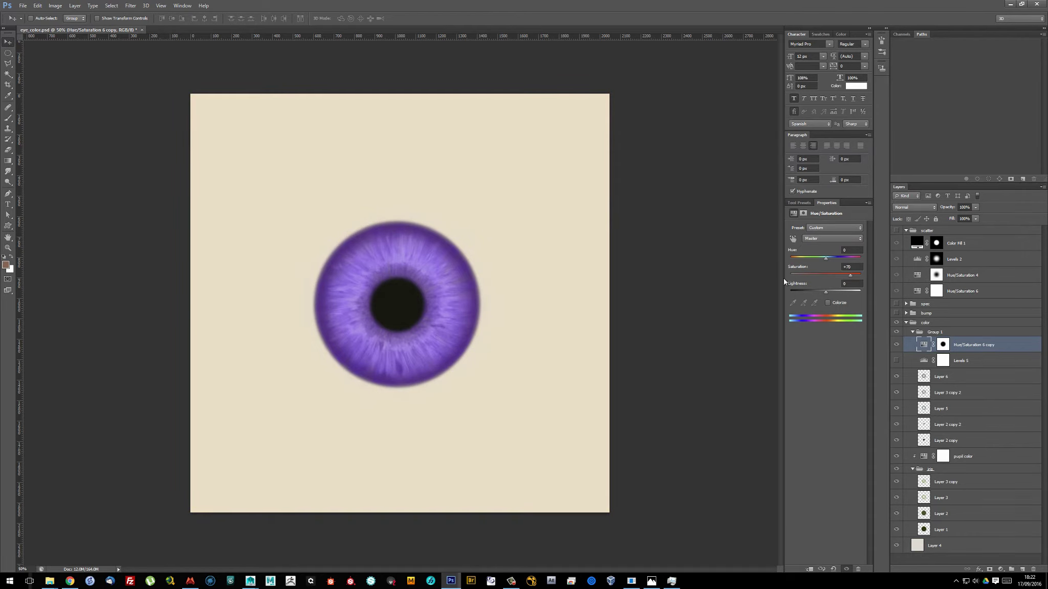
Save the eye texture as a PNG, accepting the compression options
click(23, 6)
click(52, 87)
click(552, 264)
click(537, 356)
click(622, 248)
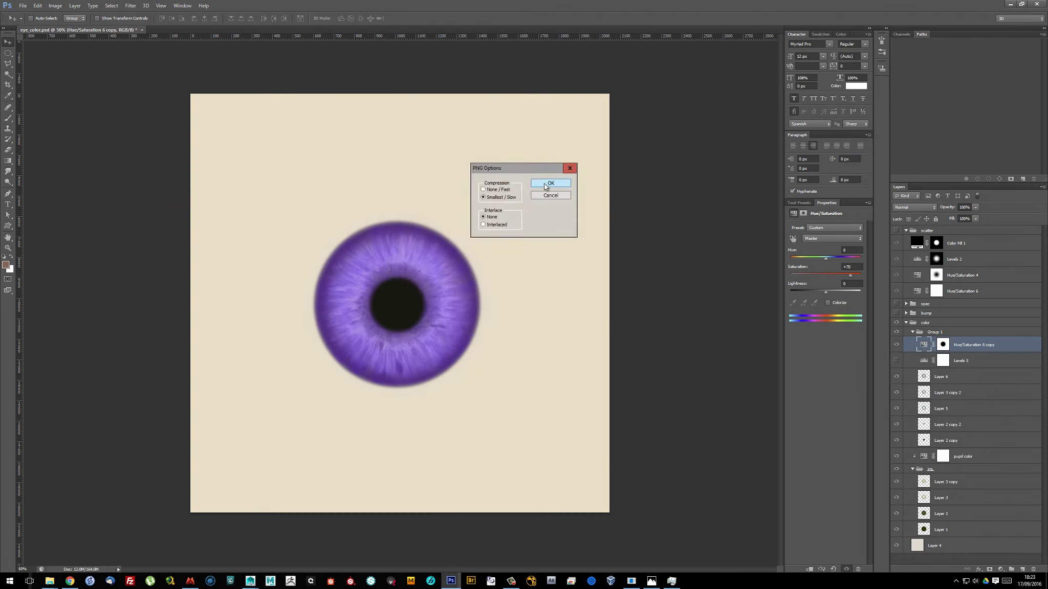
click(546, 183)
mouse_move(250, 581)
click(289, 529)
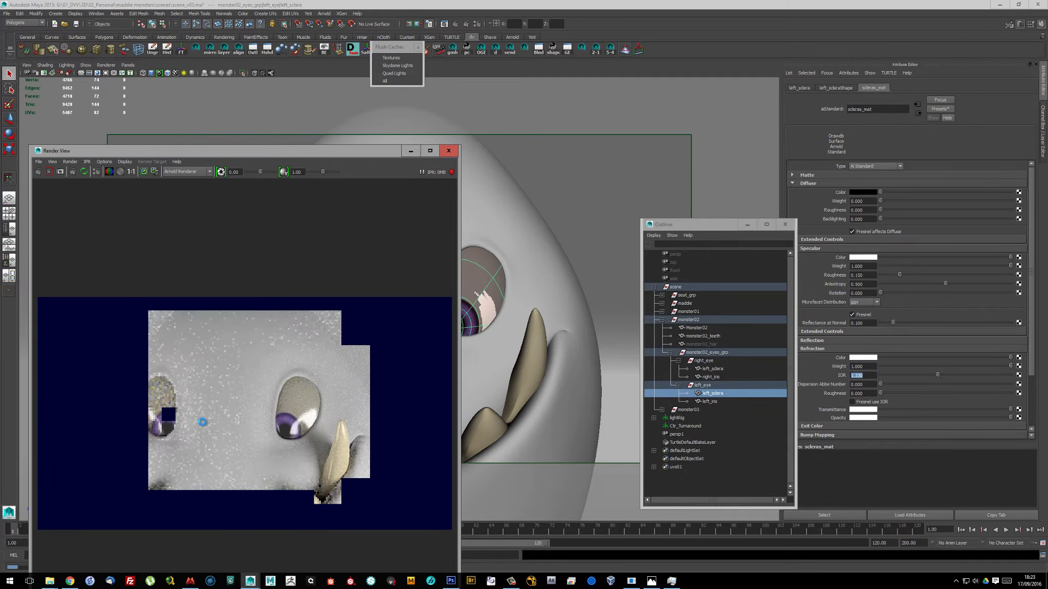
Set scleras_mat Specular Roughness to 0.100 and noise1 Frequency Ratio to 2.590, then review both eyes
ctrl+drag(865, 275, 661, 273)
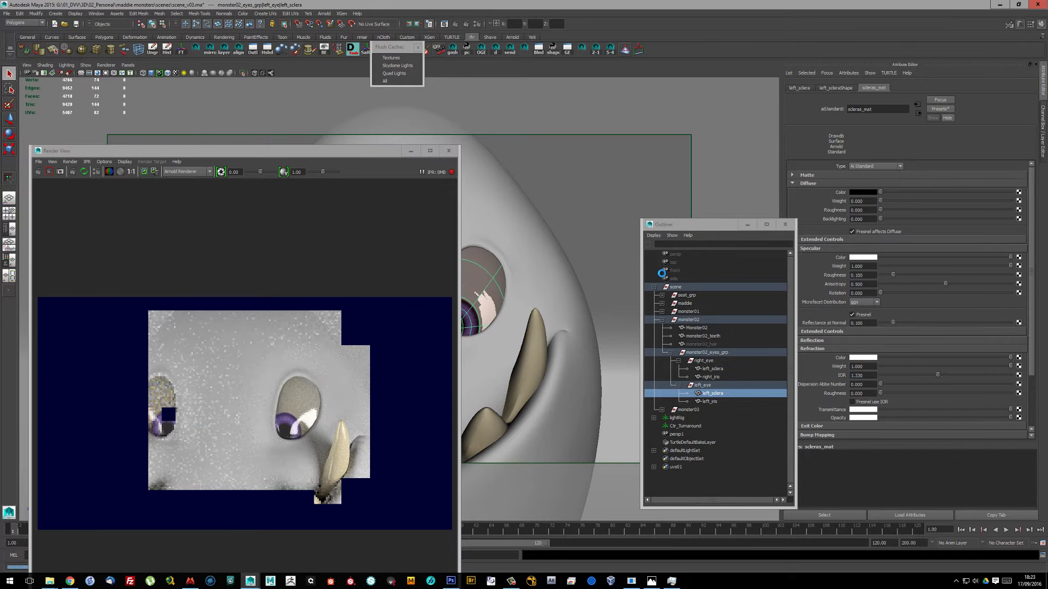
drag(716, 224, 637, 221)
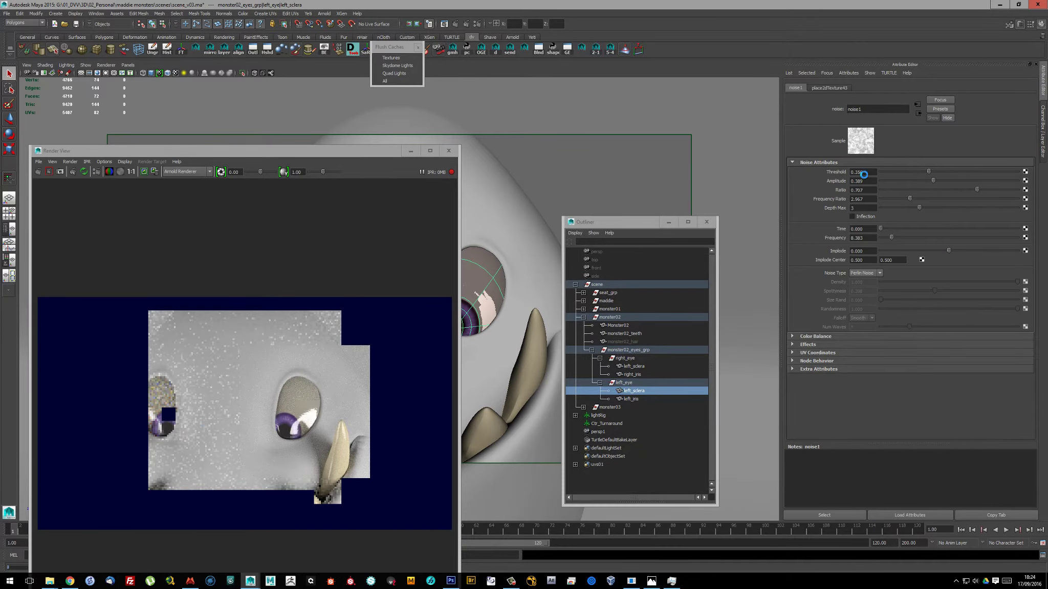
drag(909, 199, 904, 199)
drag(249, 130, 297, 130)
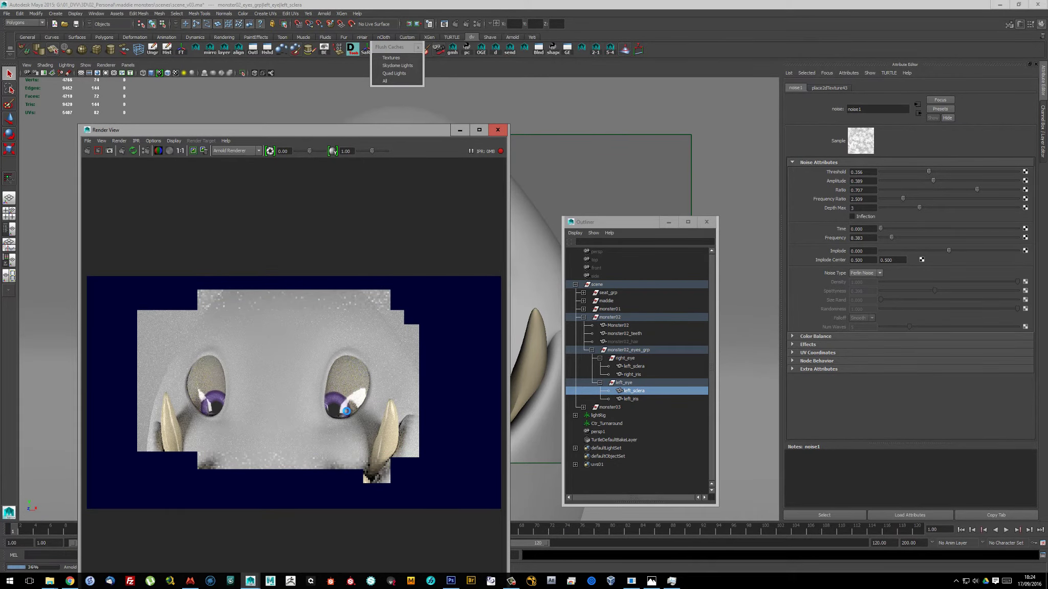
drag(365, 123, 321, 124)
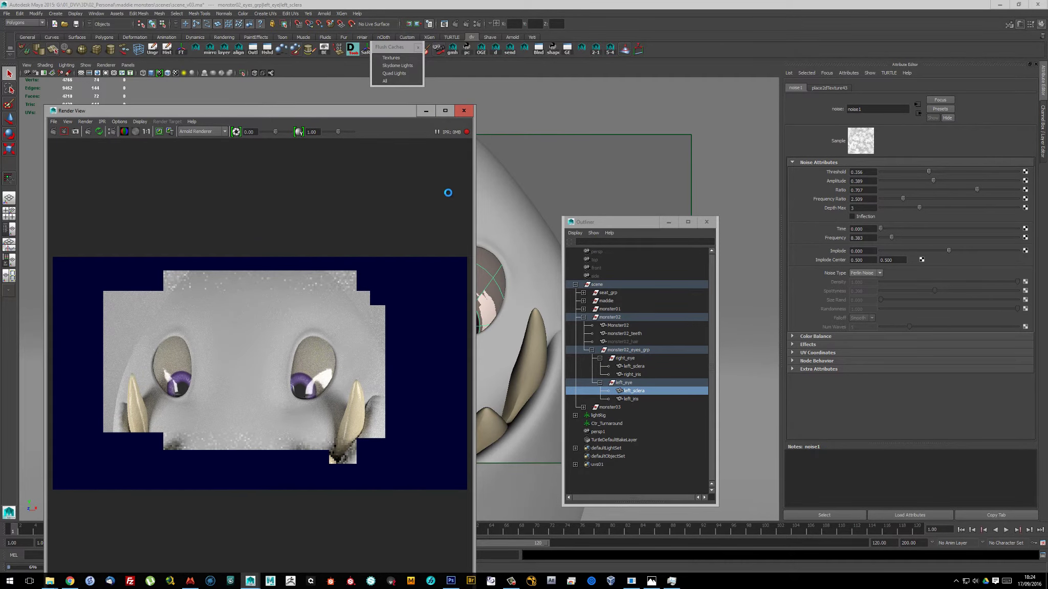
click(631, 398)
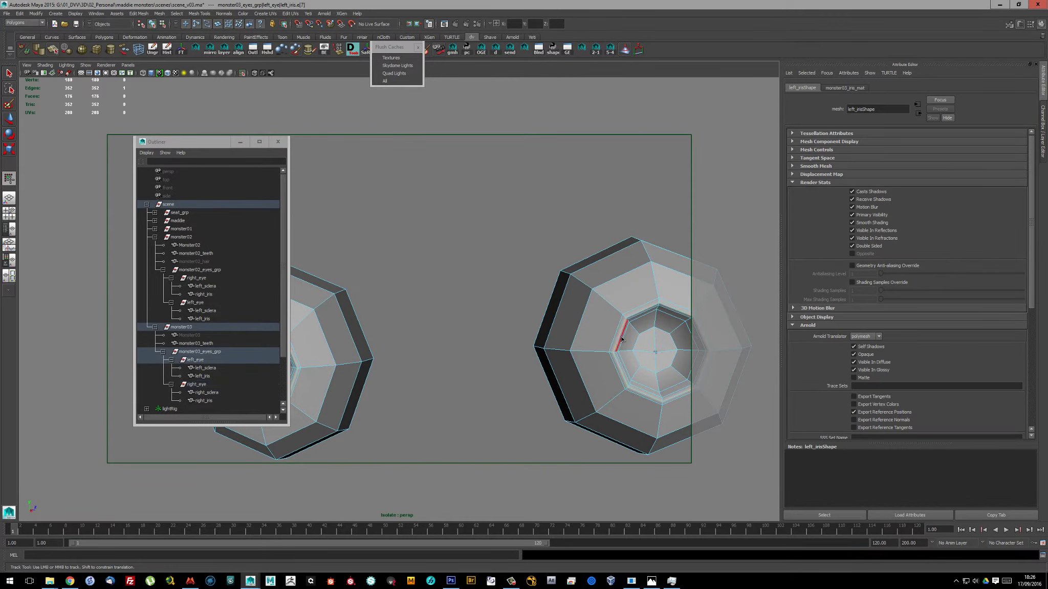
Slide the eye's edge loop, then open the UV editor with the left iris selected
shift+right_drag(600, 348, 601, 434)
alt+middle_drag(601, 435, 368, 349)
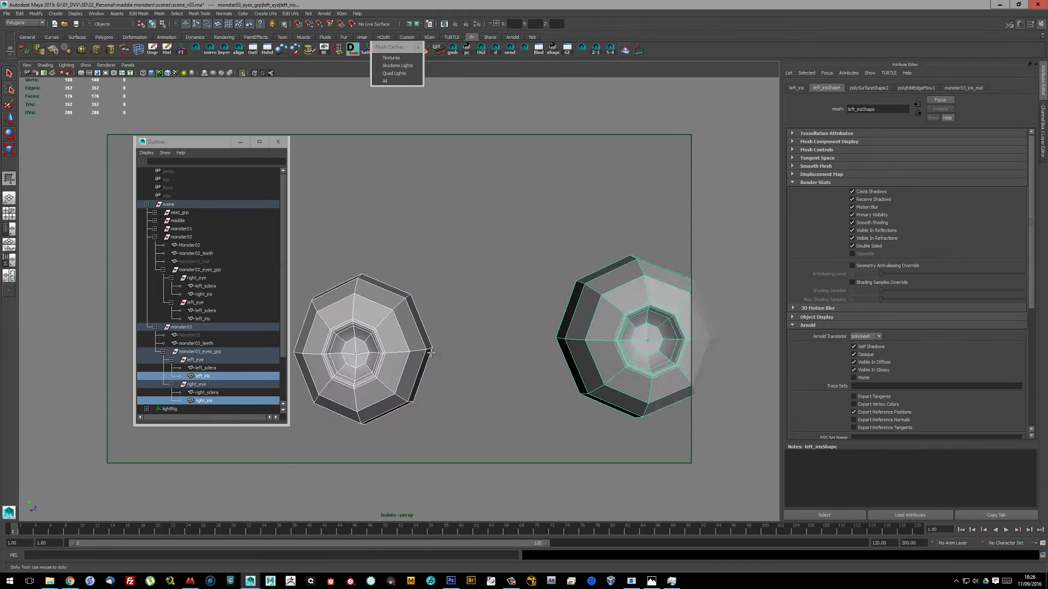
click(248, 182)
drag(179, 142, 73, 126)
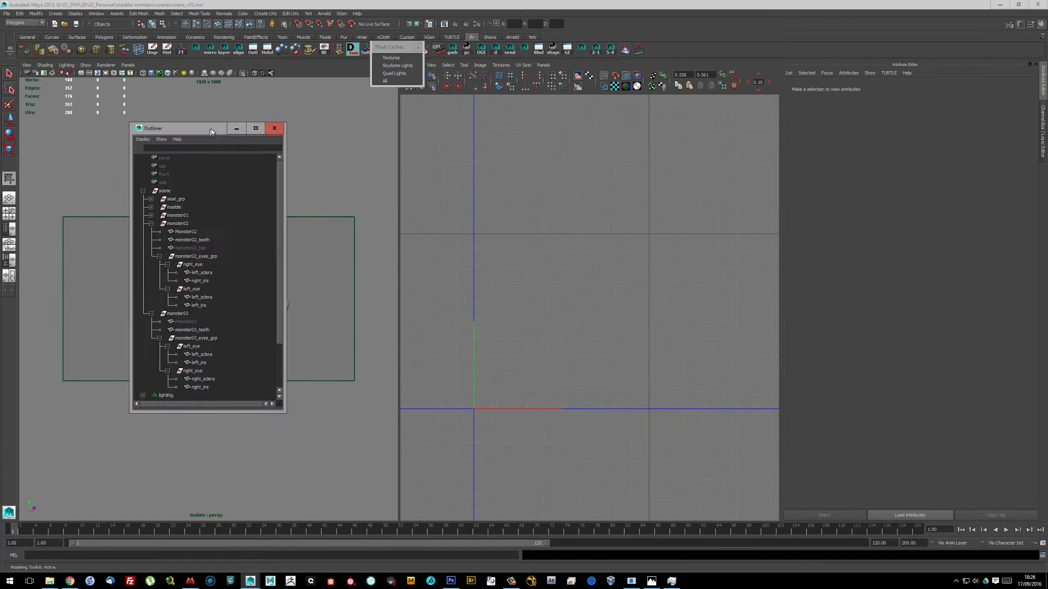
click(251, 304)
mouse_move(303, 312)
alt+right_down()
mouse_move(287, 277)
mouse_move(276, 338)
alt+right_up()
mouse_move(272, 266)
alt+right_down()
mouse_move(307, 241)
mouse_move(307, 225)
alt+right_up()
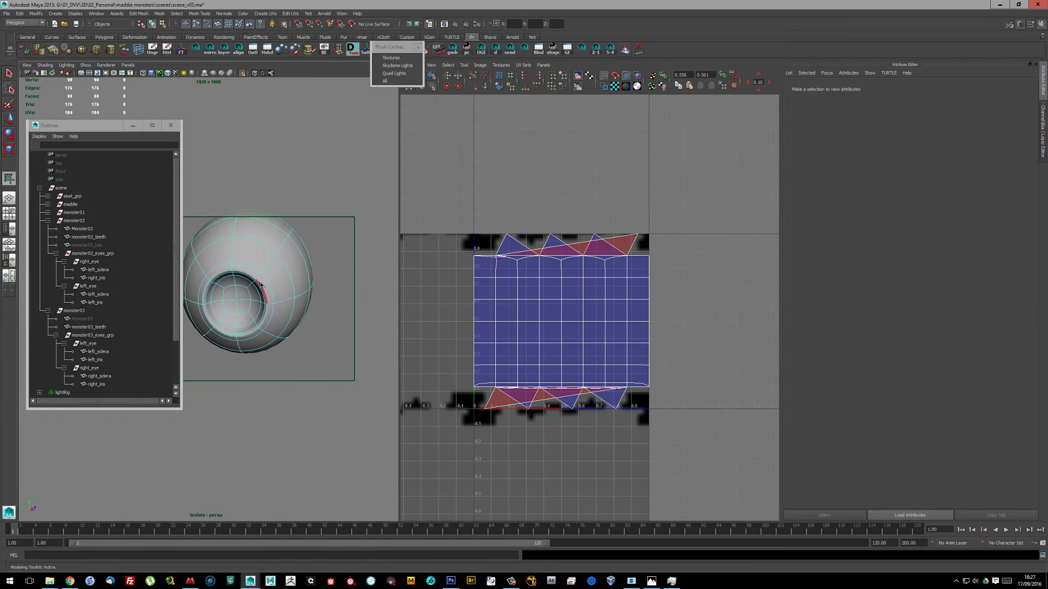
alt+drag(307, 246, 291, 320)
key(ctrl+z)
key(ctrl+z)
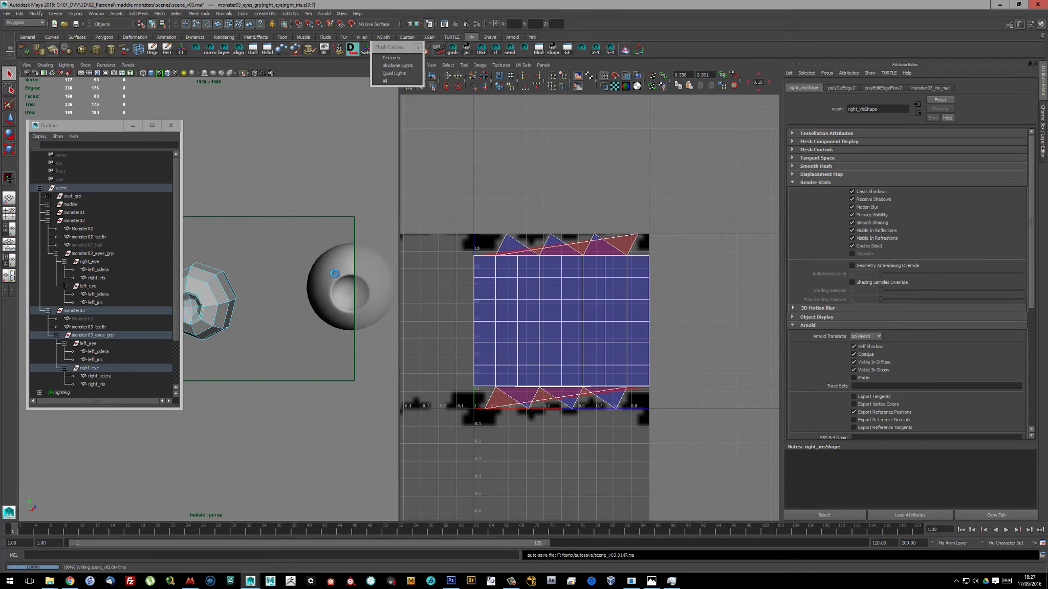
key(ctrl+z)
key(ctrl+z)
key(ctrl+z)
key(ctrl+z)
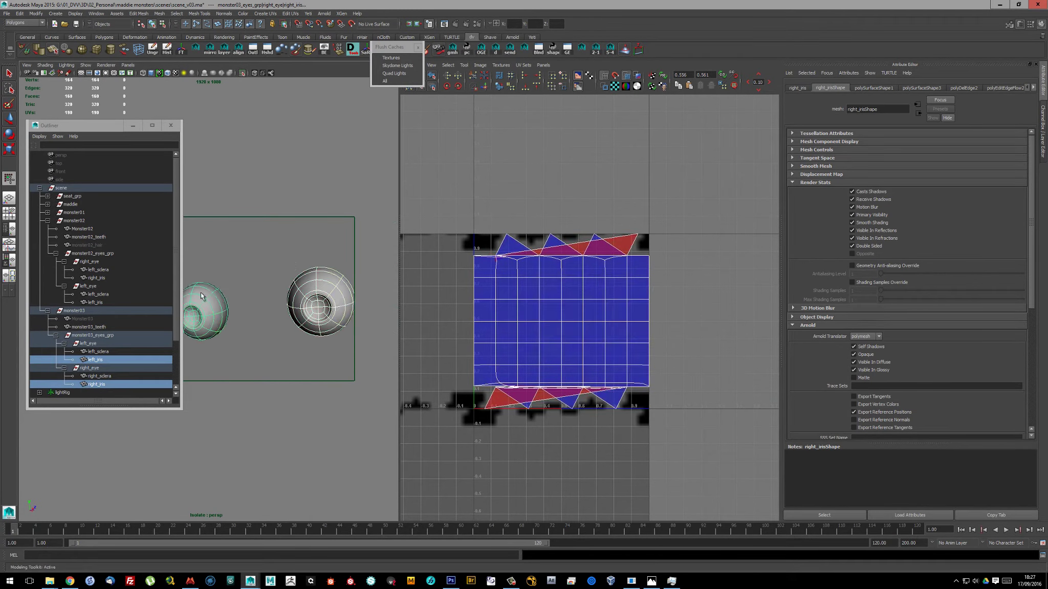
key(ctrl+z)
key(ctrl+z)
Planar-map the left iris, then cut and unfold it into an octagon UV shell
click(265, 14)
click(340, 23)
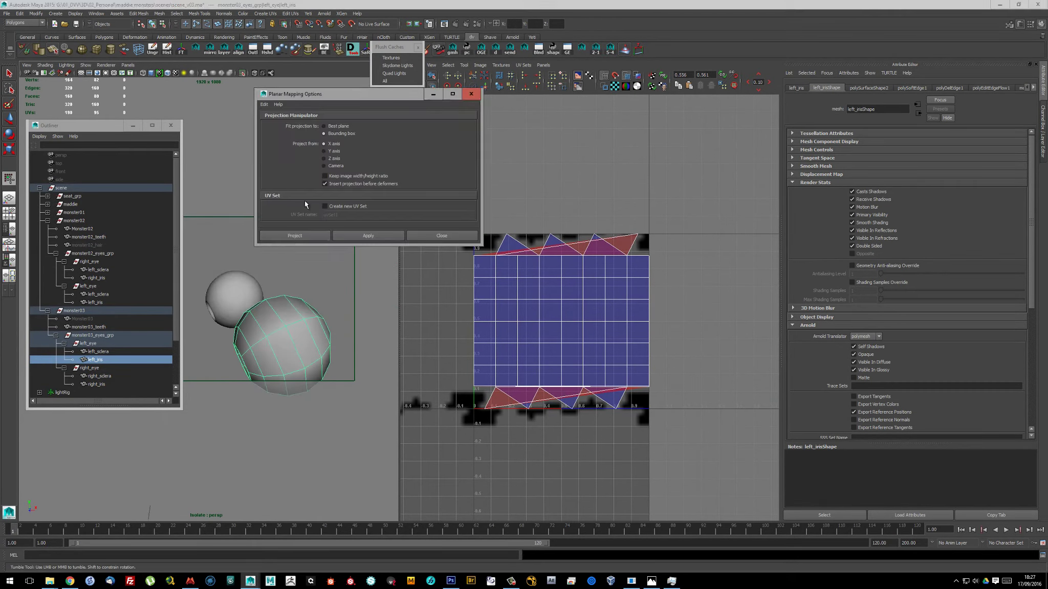
click(287, 231)
click(558, 89)
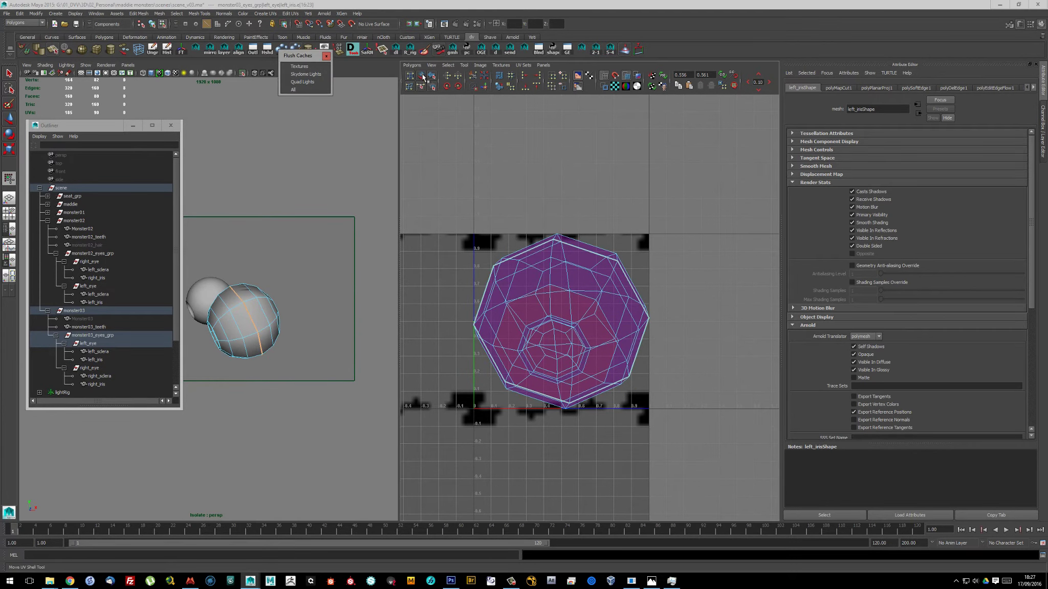
key(ctrl+z)
key(ctrl+z)
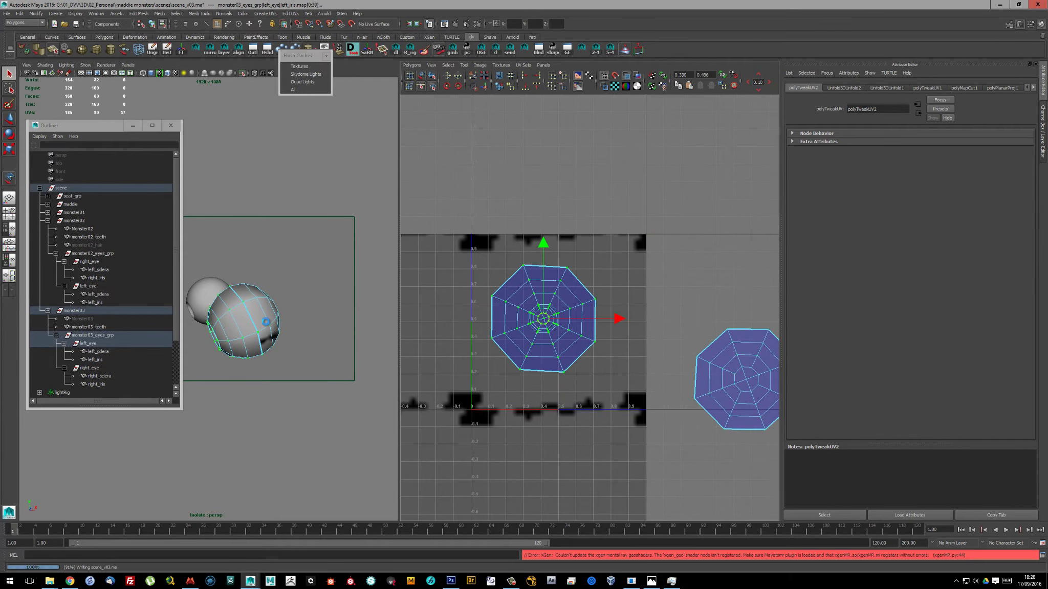
key(ctrl+z)
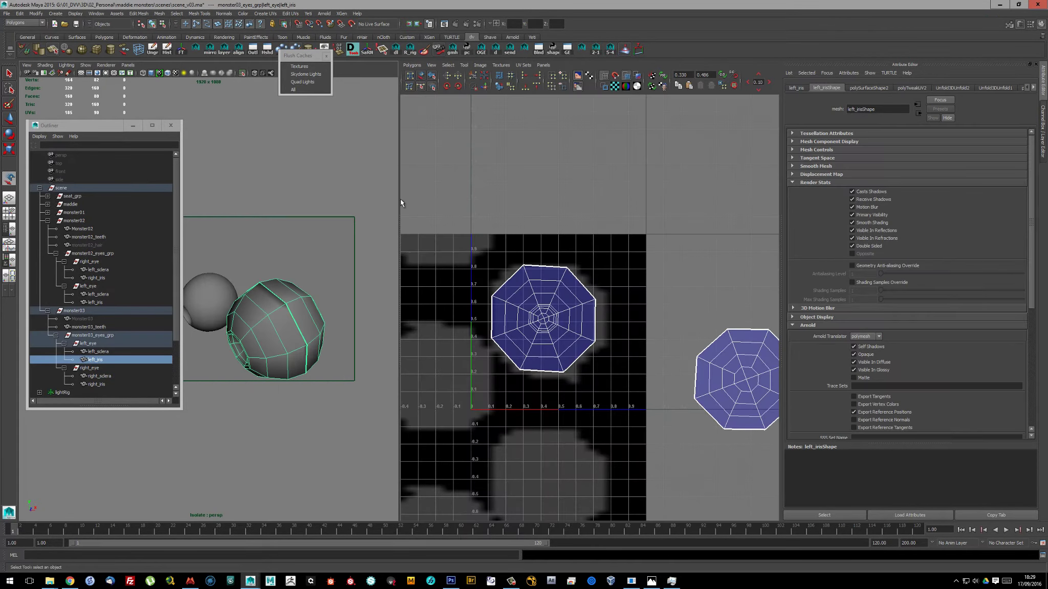
Load the monster03_eye_color.png texture and scale the iris UV shell up over it
click(501, 65)
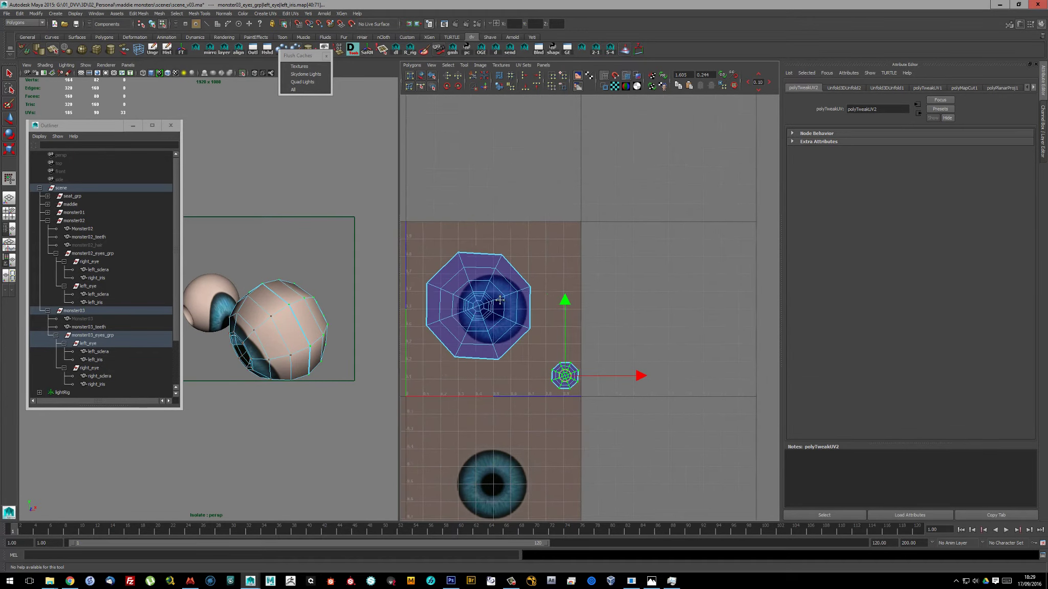
scroll(566, 285, up, 3)
ctrl+right_drag(567, 285, 599, 276)
key(r)
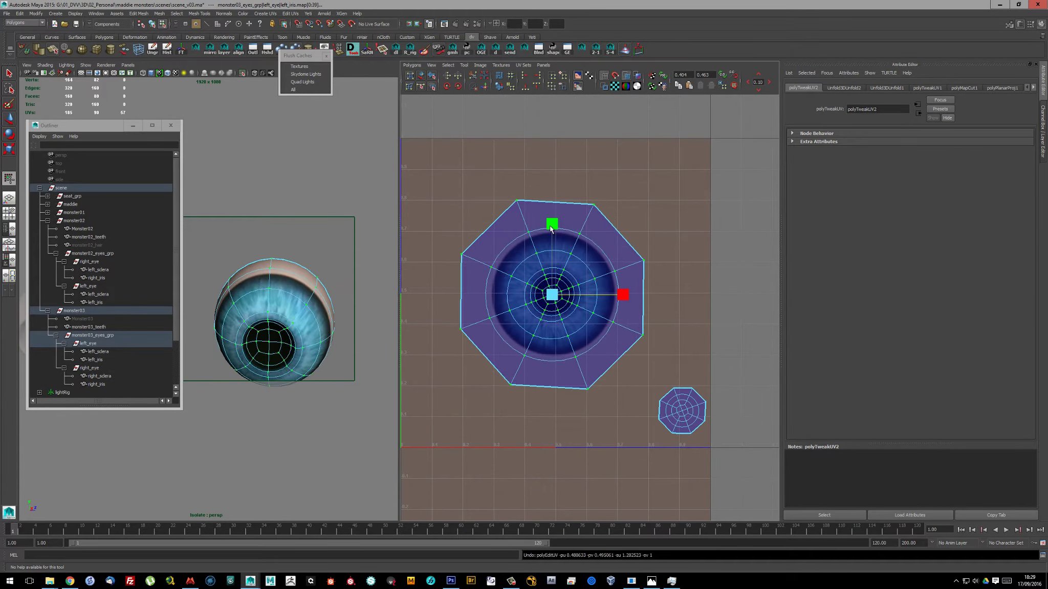
mouse_move(551, 294)
mouse_down()
mouse_move(609, 257)
mouse_move(603, 263)
mouse_up()
key(e)
Select the pupil edge loop, then extrude the centre iris faces and shrink them inward
click(499, 307)
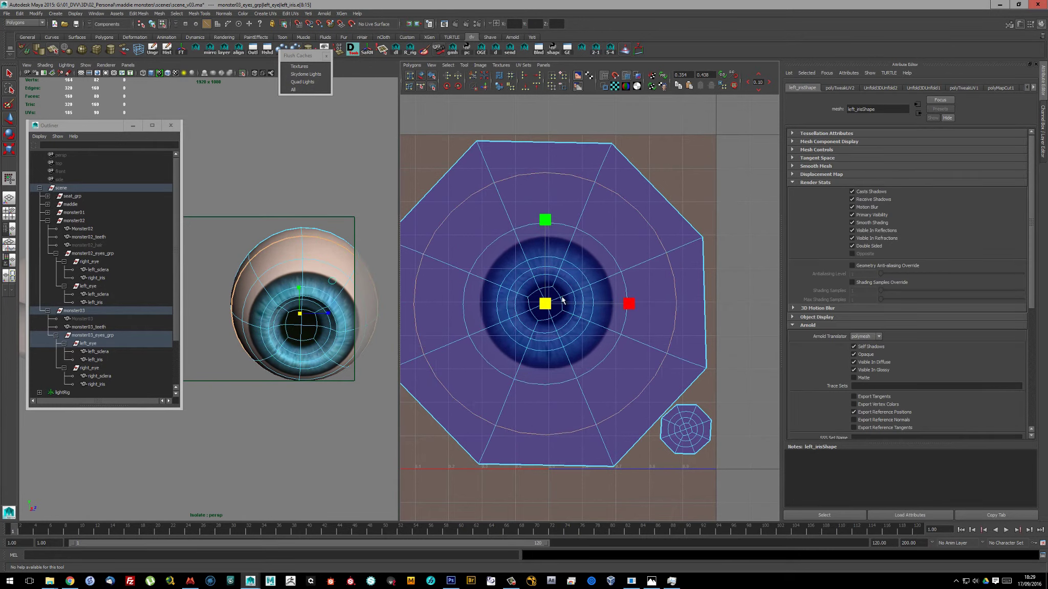
double_click(498, 323)
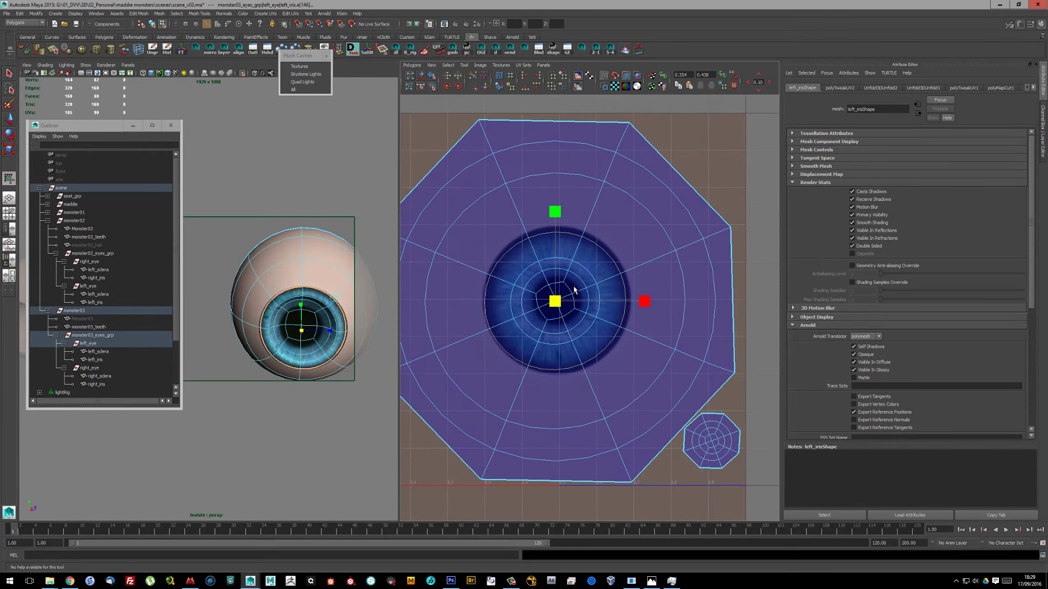
scroll(570, 279, up, 2)
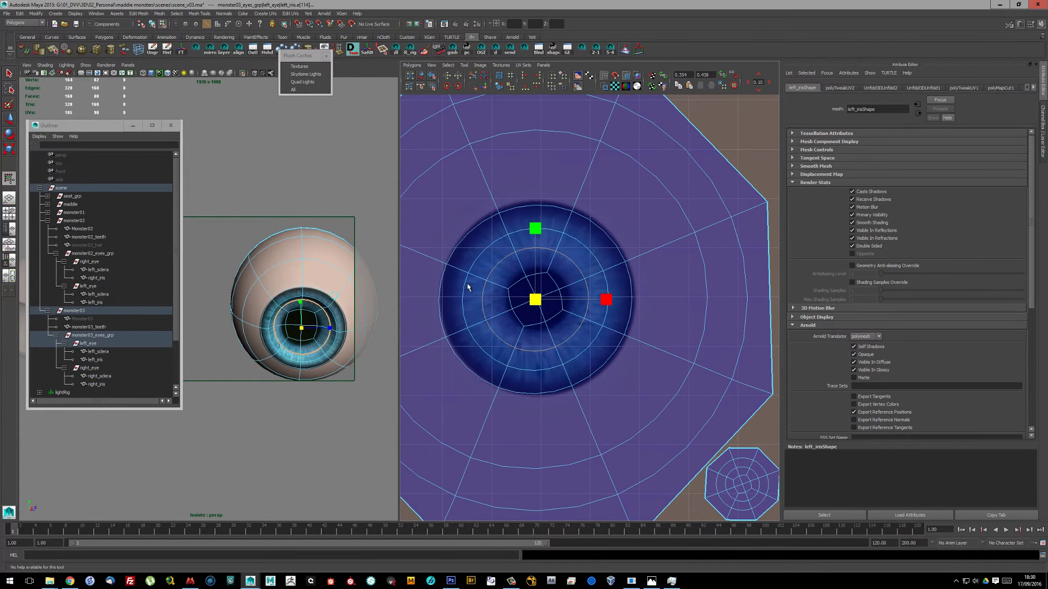
scroll(463, 280, down, 2)
scroll(293, 330, up, 3)
key(F8)
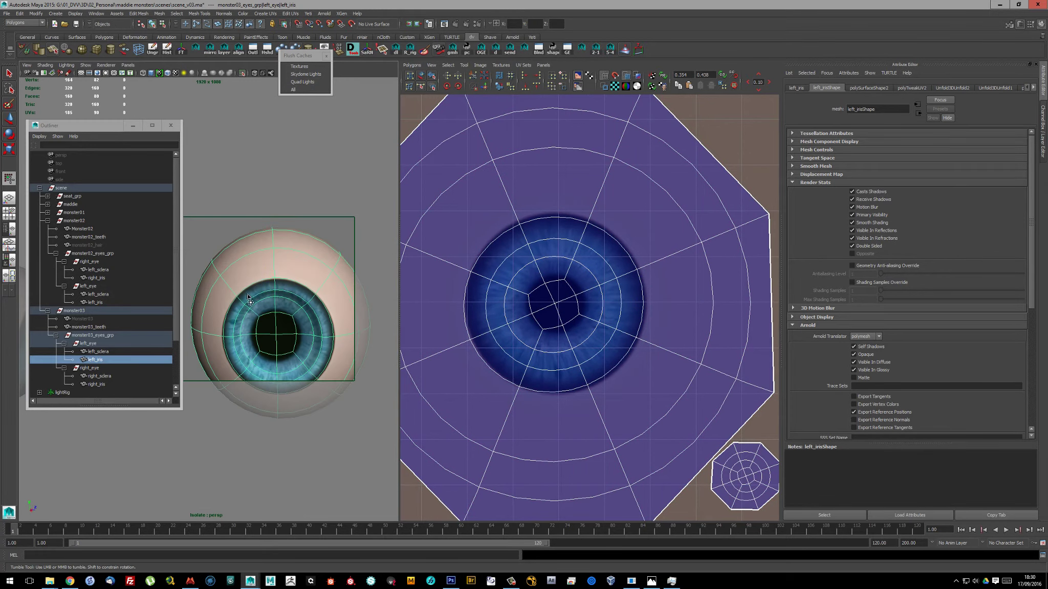
mouse_move(292, 330)
alt+right_down()
mouse_move(256, 308)
mouse_move(261, 332)
alt+right_up()
scroll(256, 308, down, 3)
key(ctrl+e)
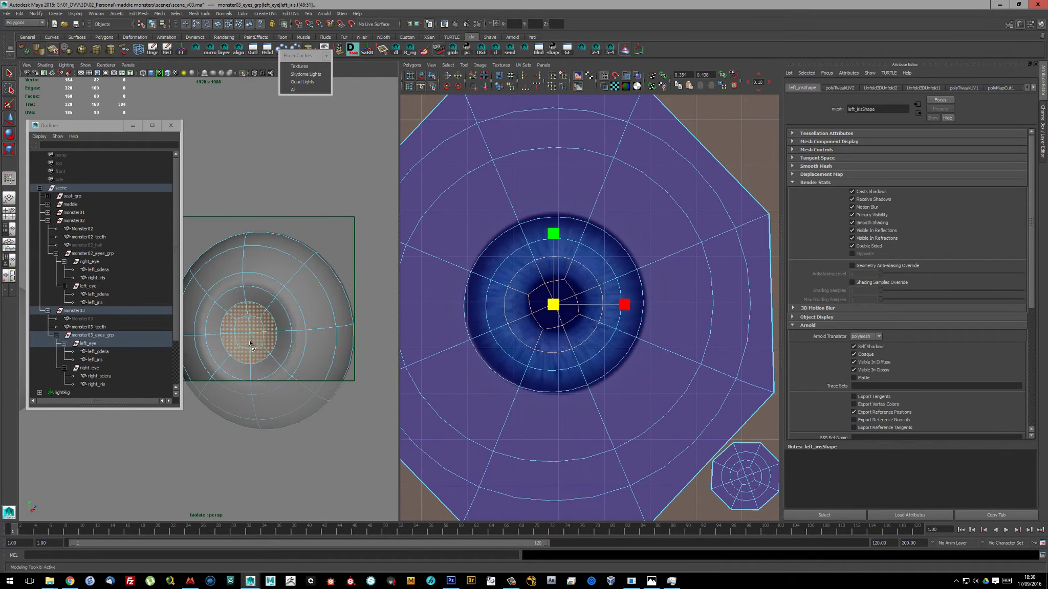
drag(248, 334, 239, 341)
Convert the iris faces to UVs, rotate the shell and reposition its top UV
key(ctrl+F12)
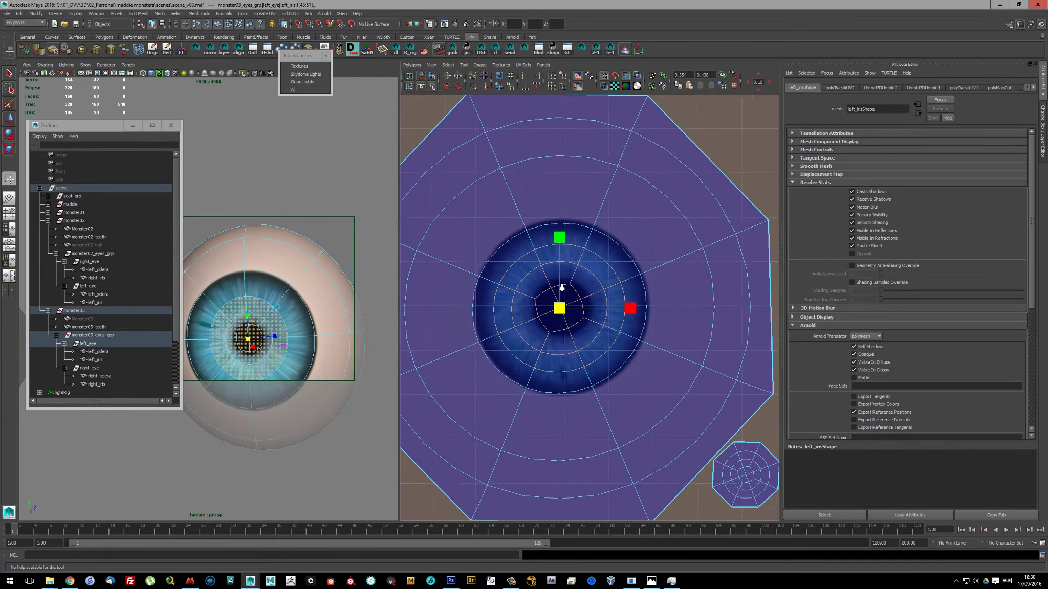
key(f)
key(e)
drag(628, 281, 632, 305)
key(w)
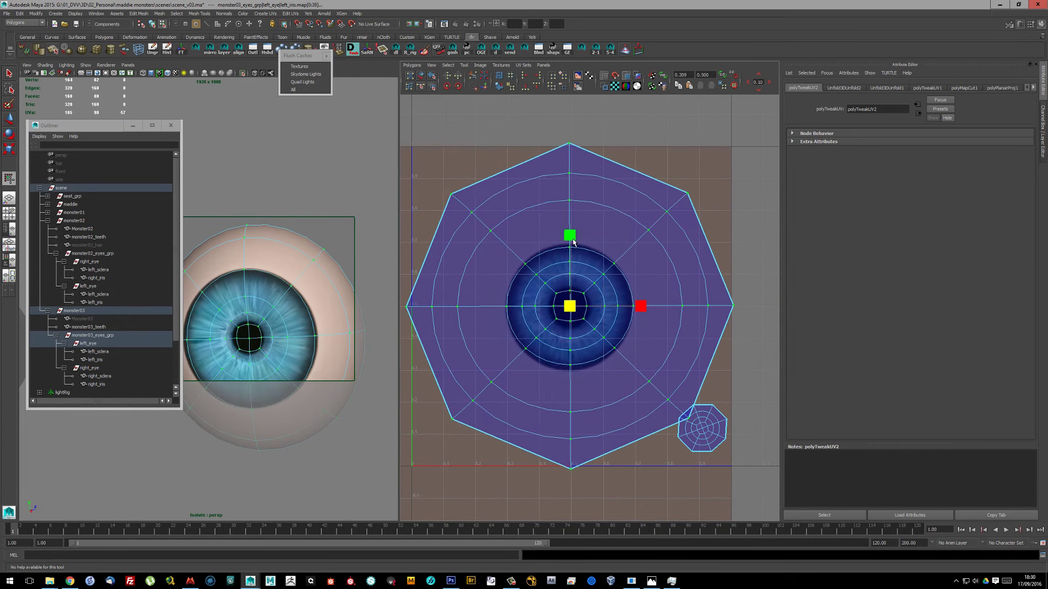
click(564, 140)
alt+middle_drag(558, 465, 549, 476)
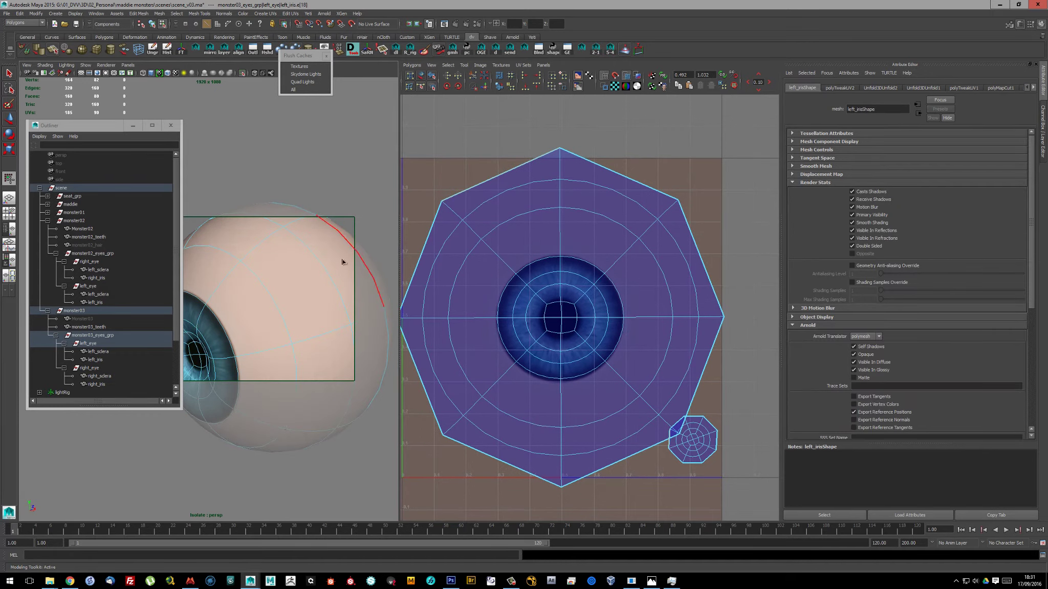
Select the iris border and small octagon shell UVs, and smooth out the iris UV rings
ctrl+right_drag(501, 200, 434, 207)
scroll(666, 398, up, 3)
ctrl+right_drag(662, 420, 665, 460)
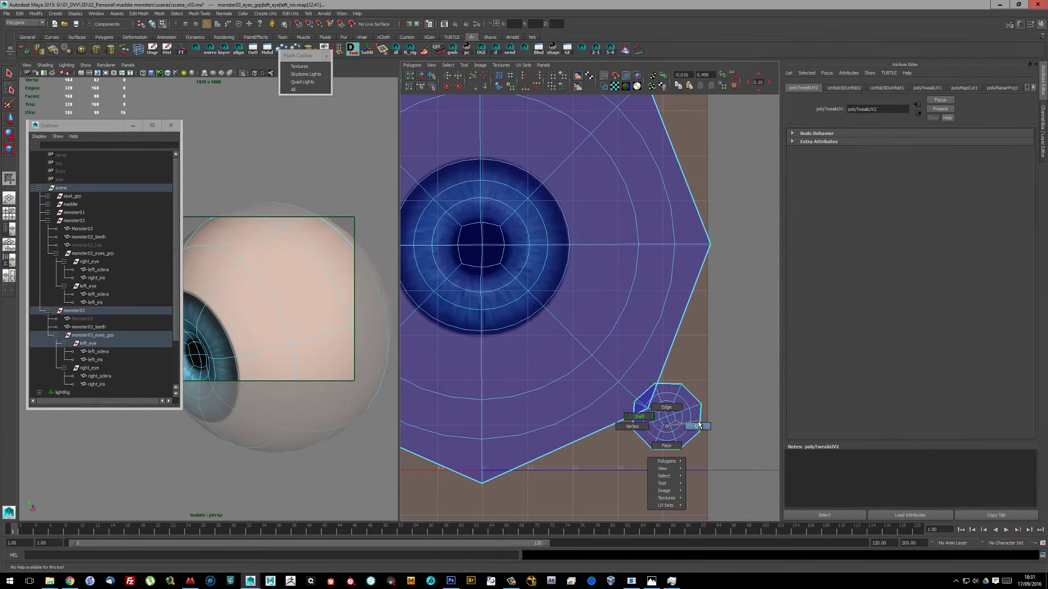
scroll(665, 461, up, 3)
alt+middle_drag(716, 490, 716, 372)
scroll(715, 373, down, 3)
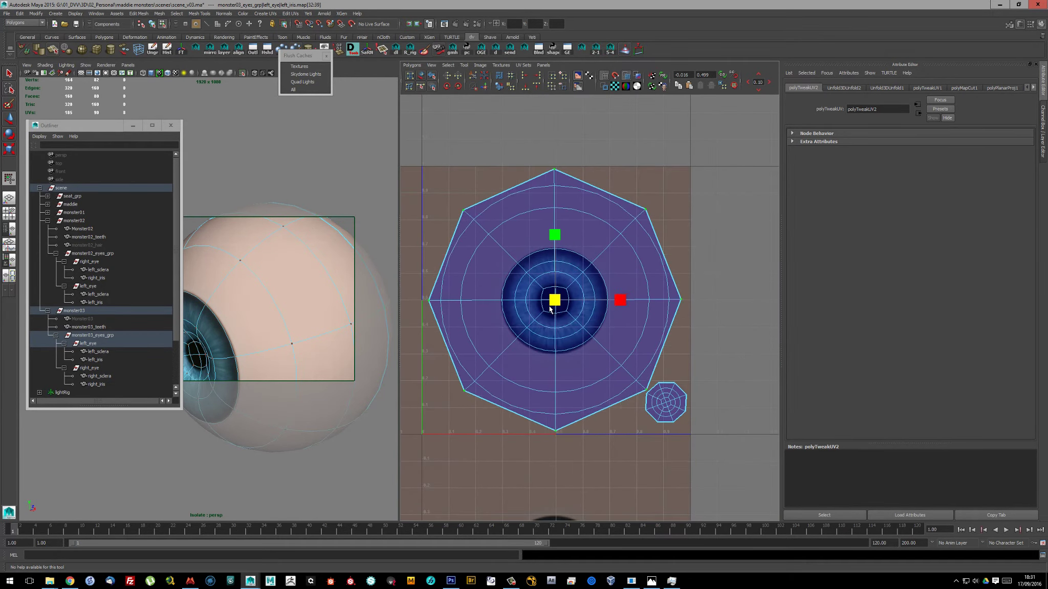
alt+middle_drag(553, 306, 578, 312)
scroll(414, 330, up, 1)
ctrl+right_drag(414, 330, 460, 317)
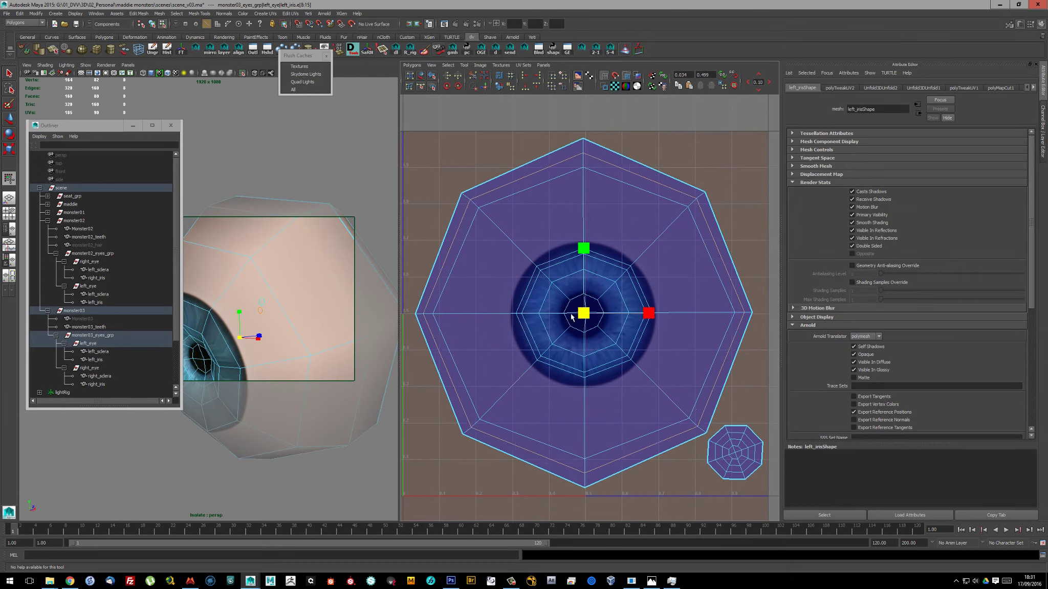
scroll(572, 326, up, 2)
scroll(571, 327, down, 2)
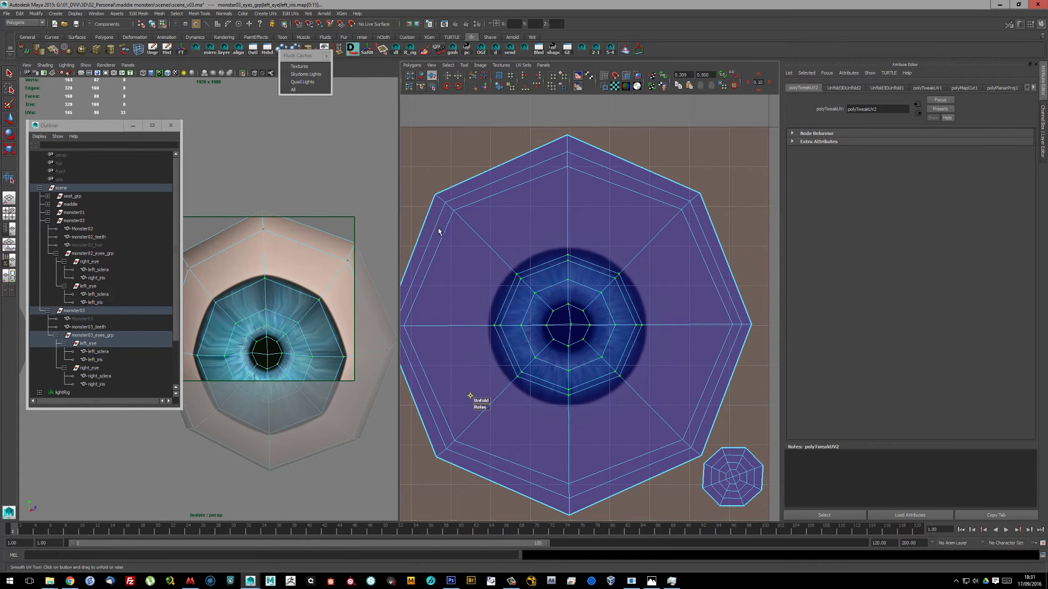
mouse_move(438, 227)
mouse_down()
mouse_move(533, 299)
mouse_move(522, 263)
mouse_up()
scroll(523, 263, down, 1)
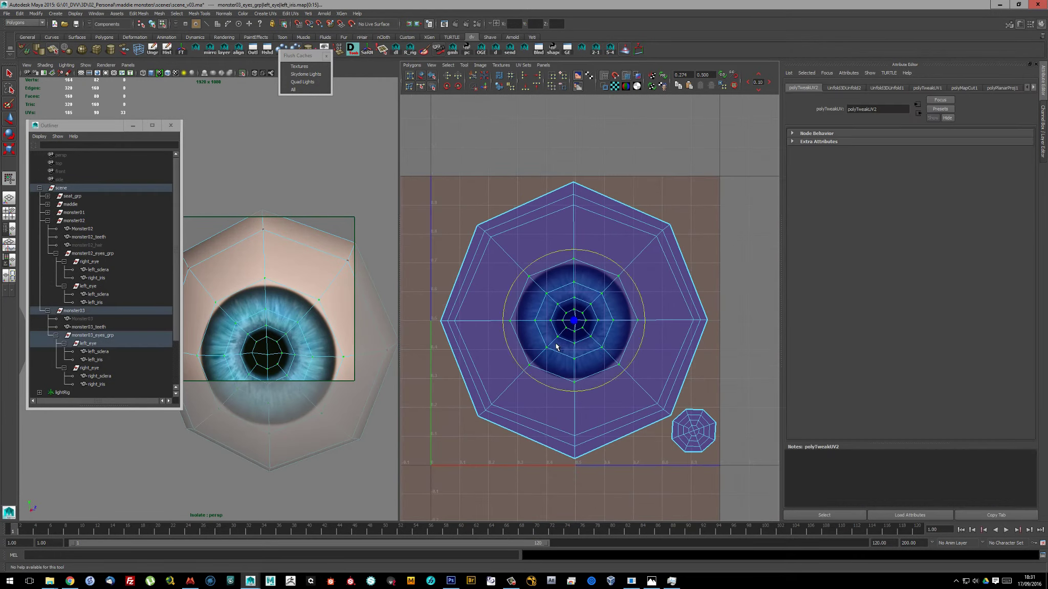
Scale the iris and inner pupil UVs so they fit the eye texture
key(r)
middle_drag(556, 346, 578, 348)
scroll(536, 331, up, 1)
key(w)
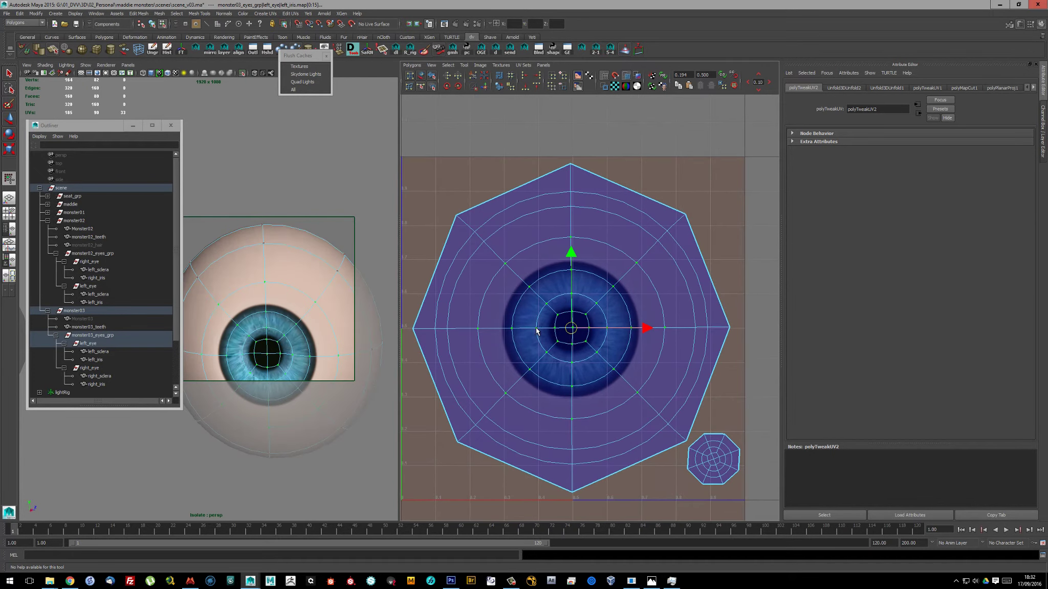
key(r)
drag(574, 331, 527, 280)
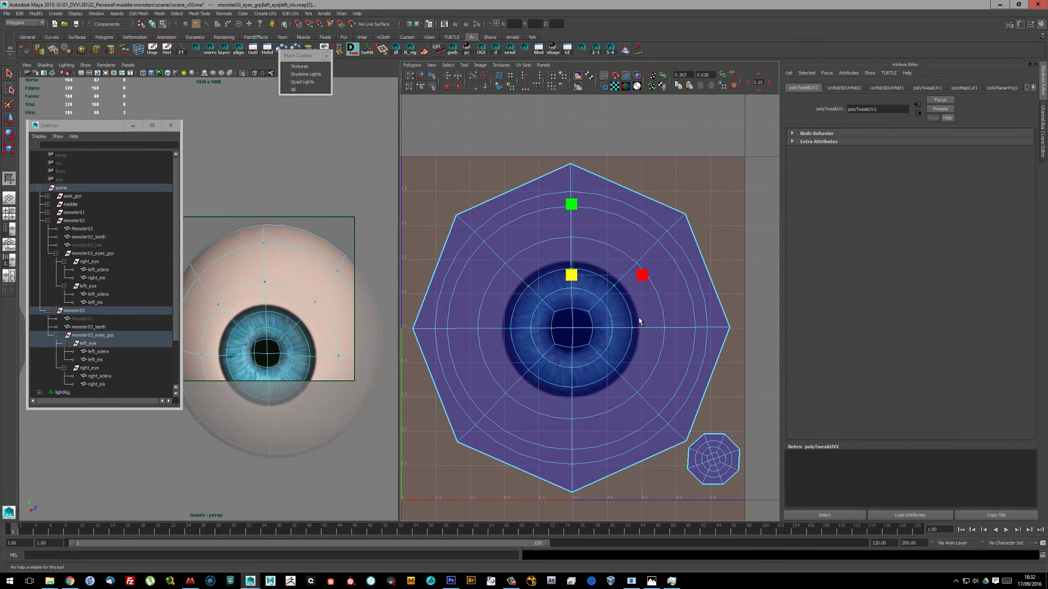
key(f)
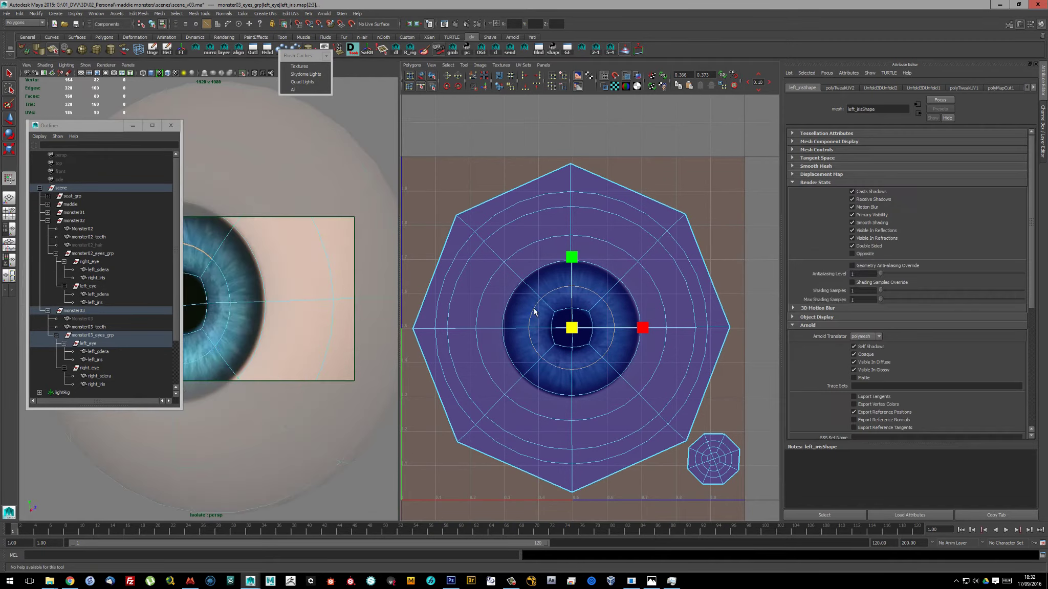
drag(576, 328, 636, 331)
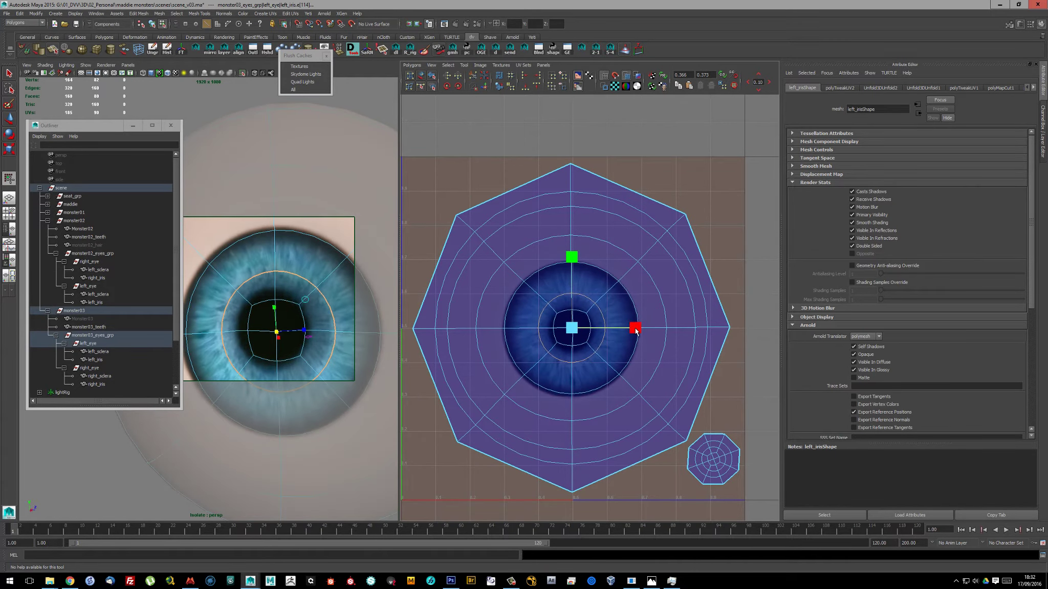
Insert a new edge loop in the left iris and preview it as a smooth mesh
key(F8)
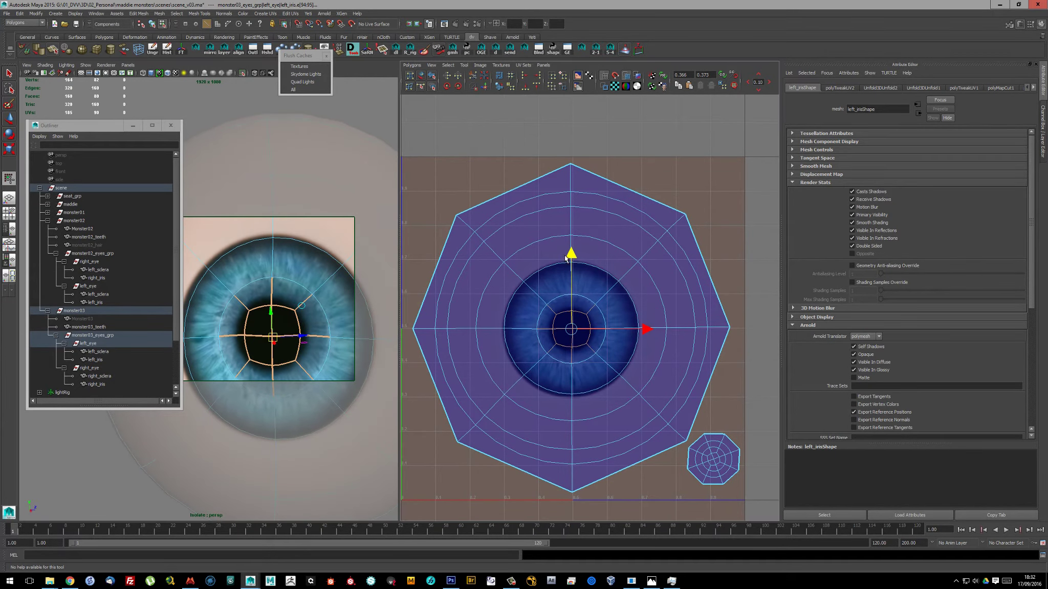
alt+drag(307, 225, 341, 223)
click(304, 309)
key(f)
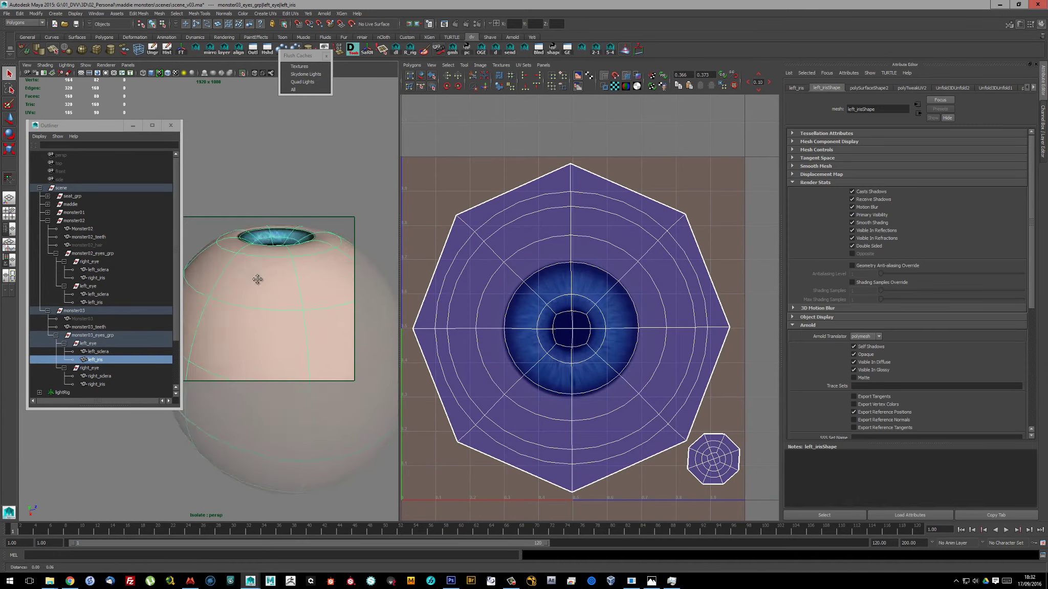
shift+right_drag(206, 301, 215, 358)
click(236, 320)
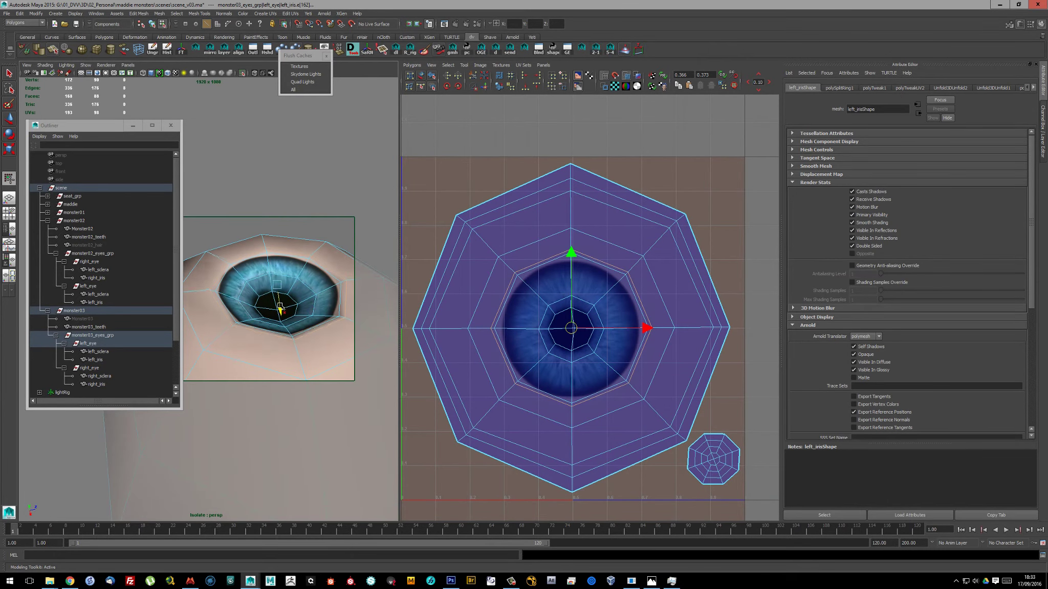
alt+drag(280, 307, 312, 295)
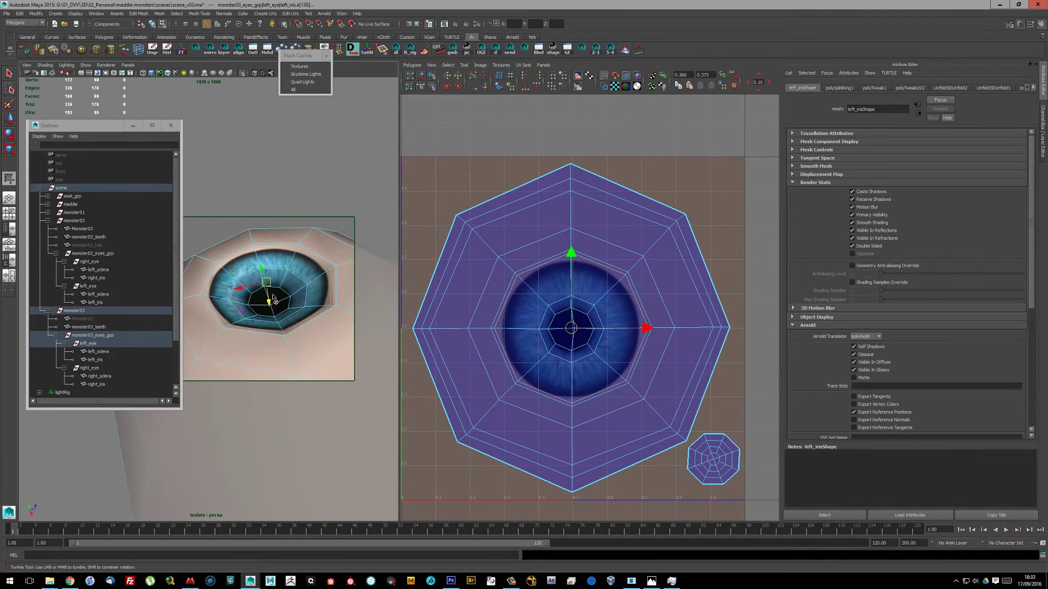
key(3)
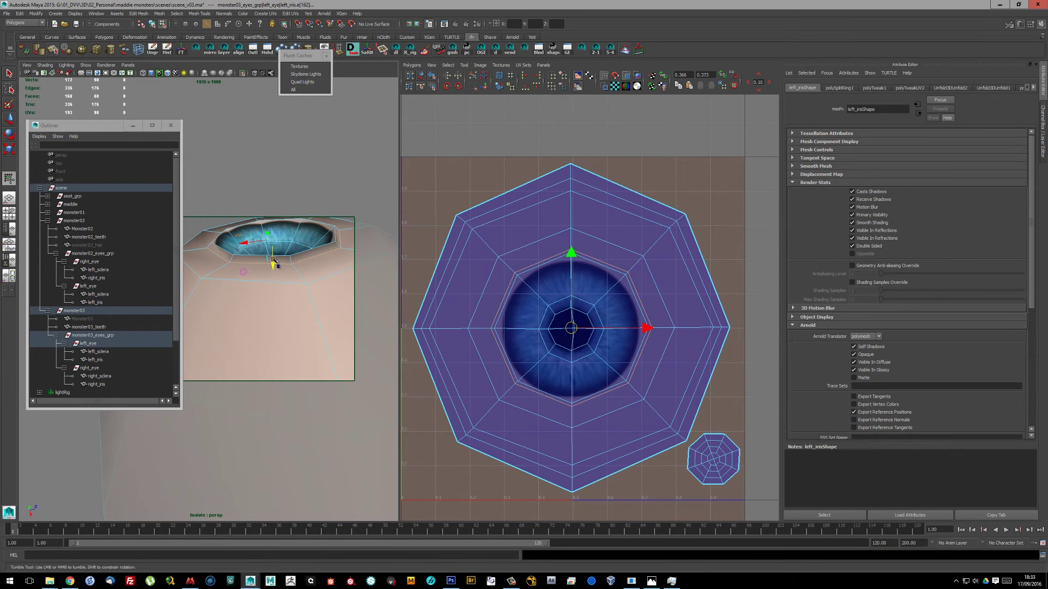
scroll(259, 270, down, 3)
click(245, 292)
scroll(245, 292, down, 3)
click(348, 290)
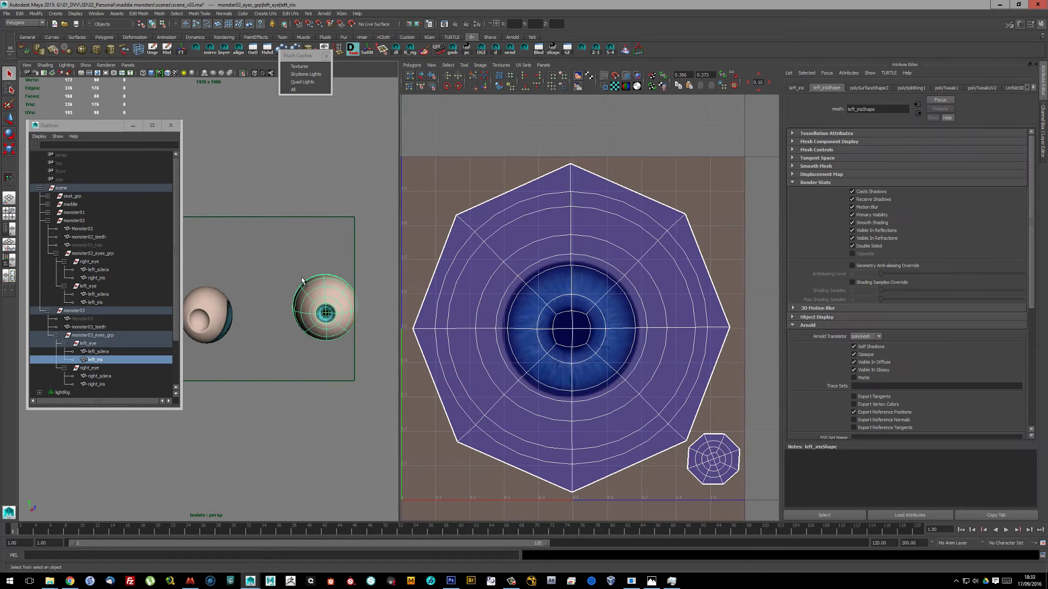
Rename the copied left_iris1 under the right eye to right_iris
key(ctrl+a)
click(96, 392)
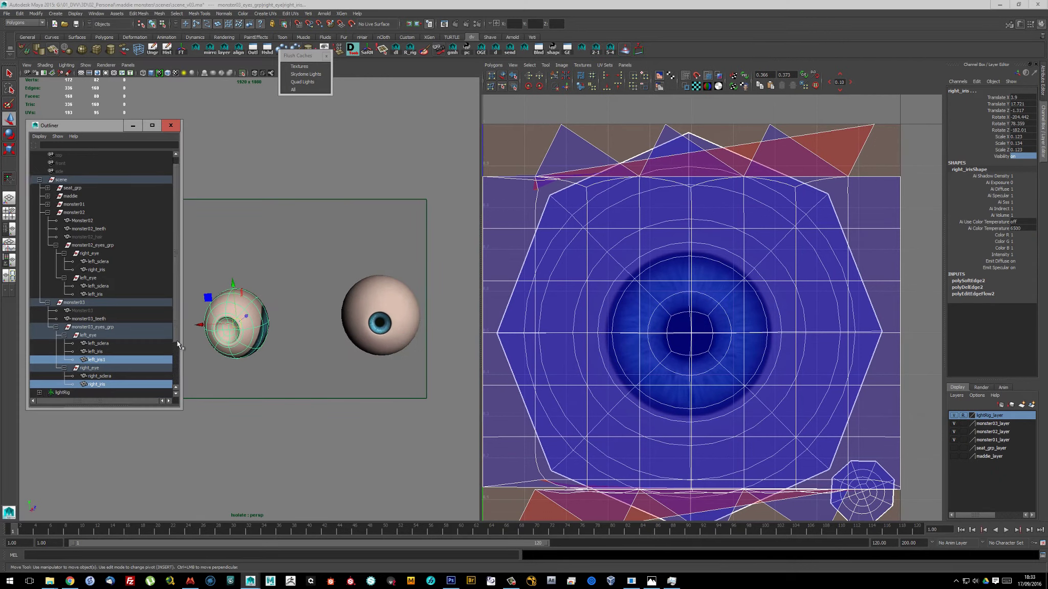
scroll(103, 358, down, 2)
click(242, 73)
key(f)
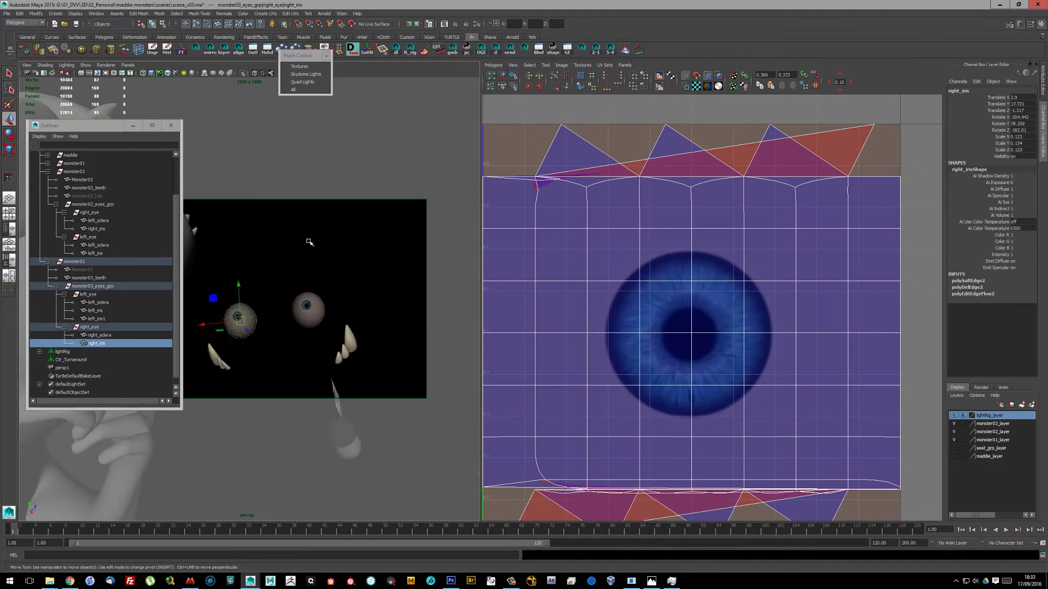
click(100, 318)
click(100, 343)
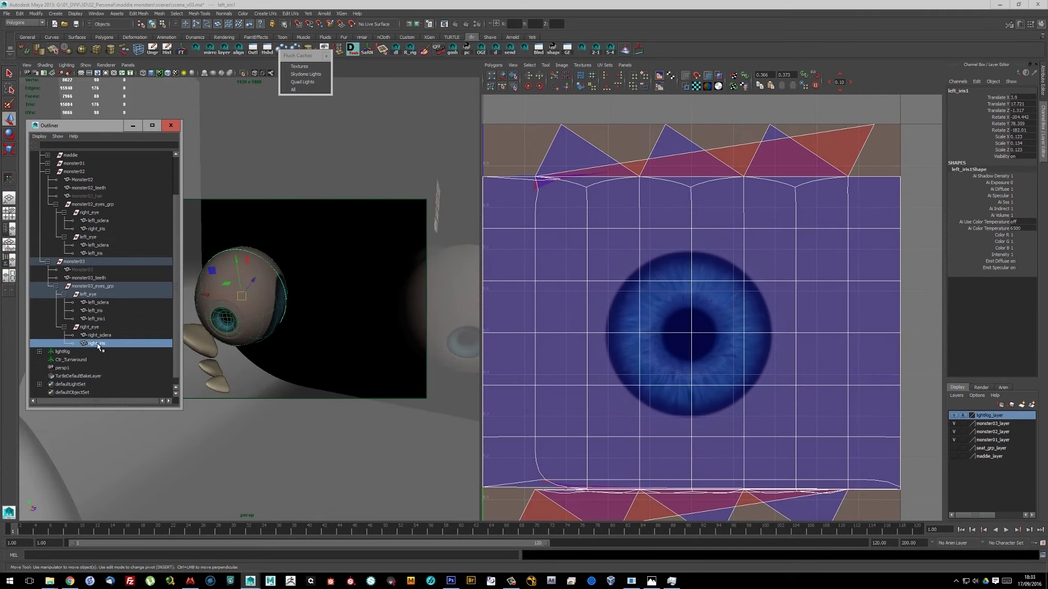
click(97, 318)
click(100, 343)
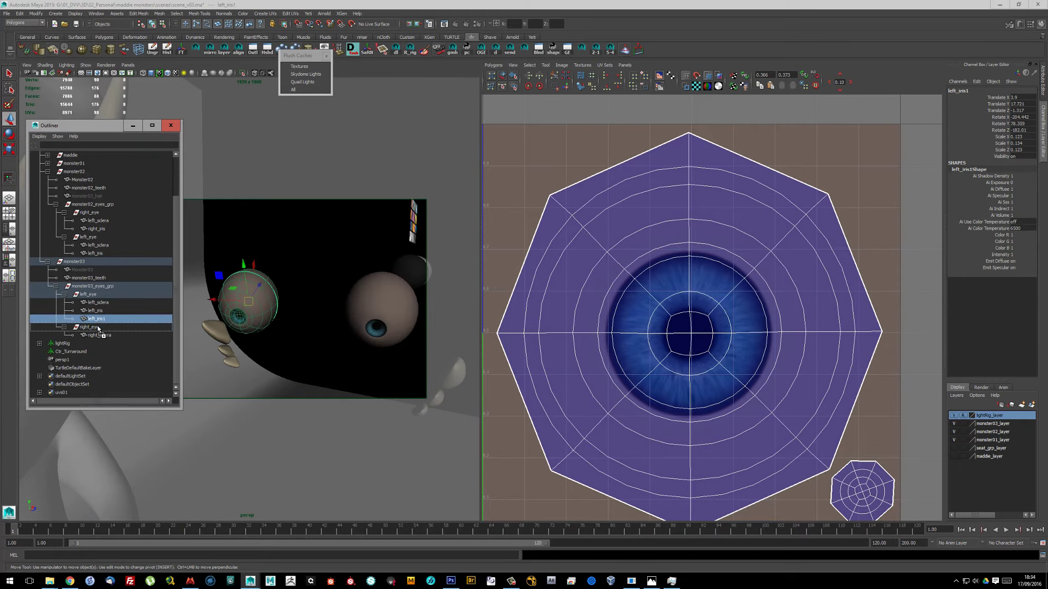
double_click(98, 335)
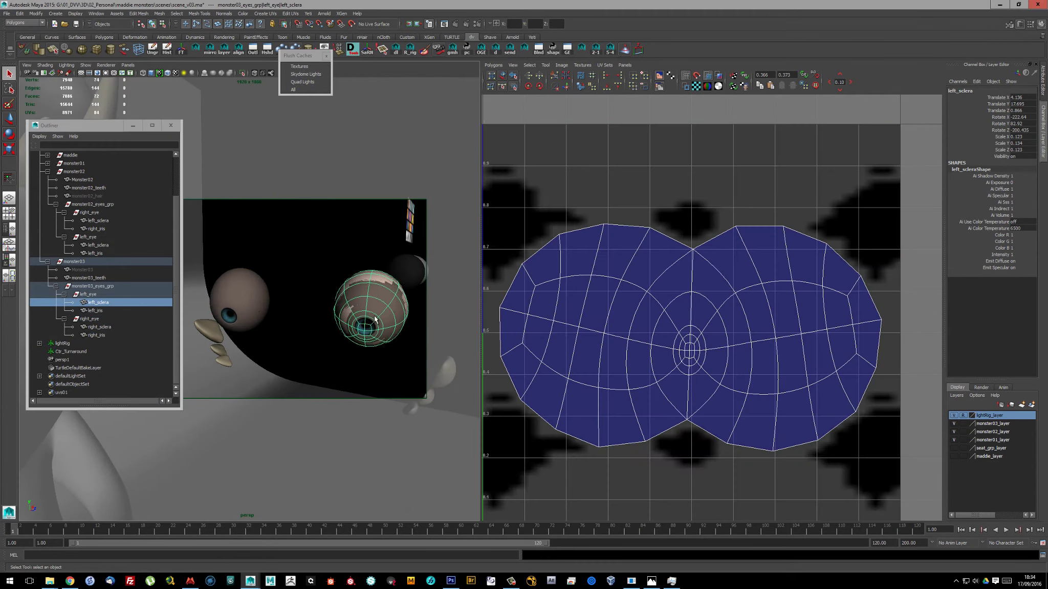
Rotate the right_iris UV shell and render the current frame with Arnold
scroll(713, 305, down, 2)
right_click(645, 266)
click(676, 267)
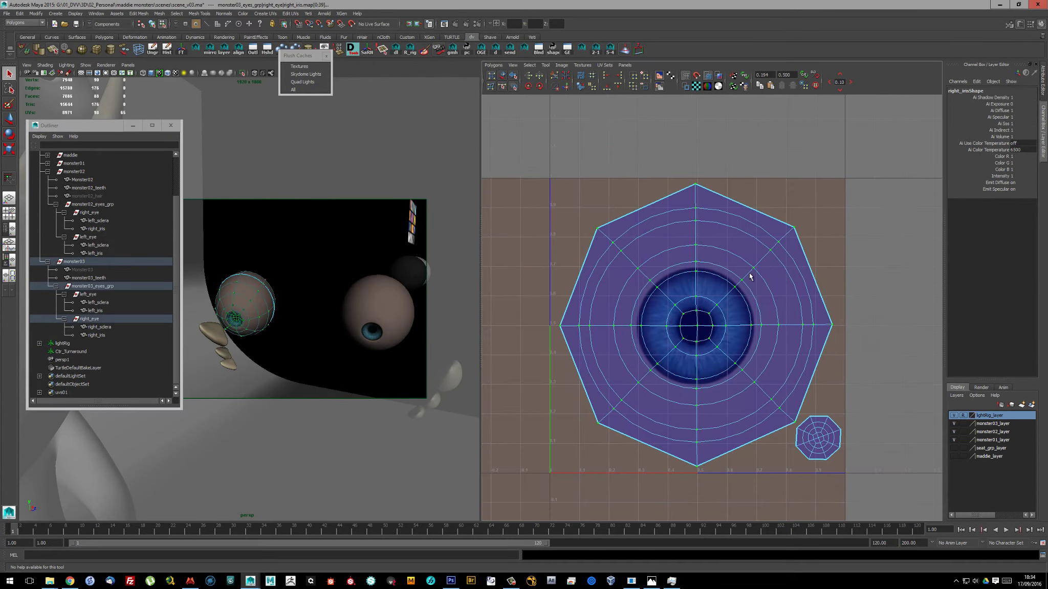
drag(747, 275, 772, 304)
key(F8)
click(292, 288)
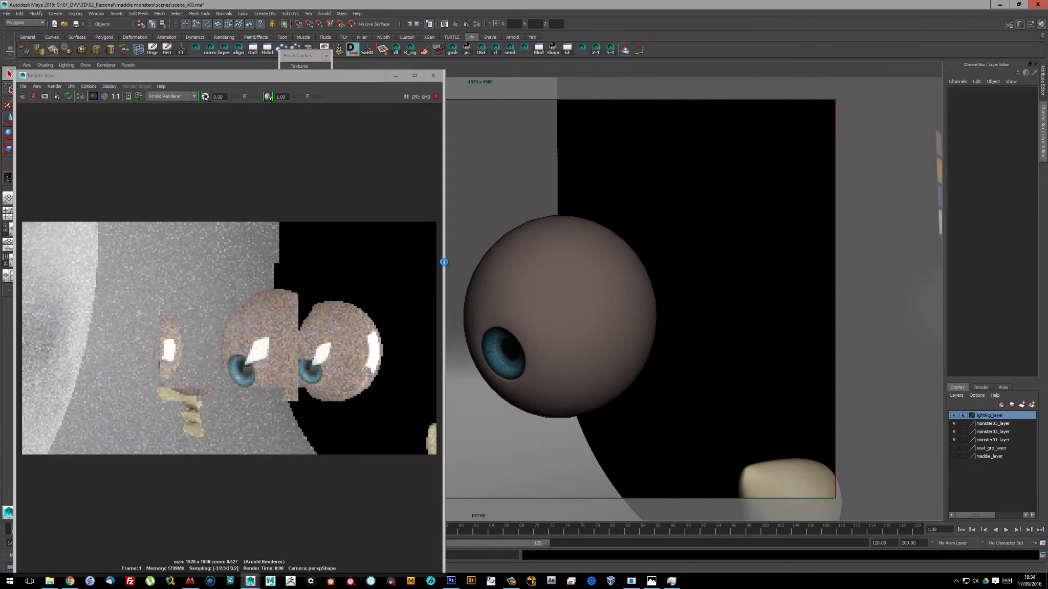
Reposition the render window and inspect the left sclera and iris faces up close
mouse_move(365, 78)
mouse_down()
mouse_move(439, 352)
mouse_move(408, 182)
mouse_up()
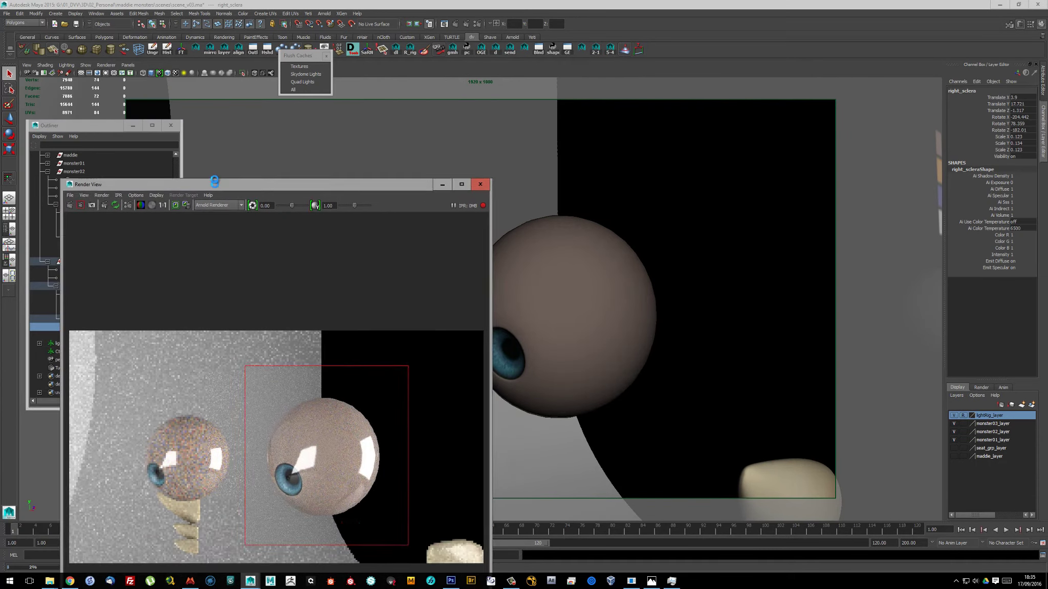
click(505, 254)
key(ctrl+a)
drag(333, 178, 393, 138)
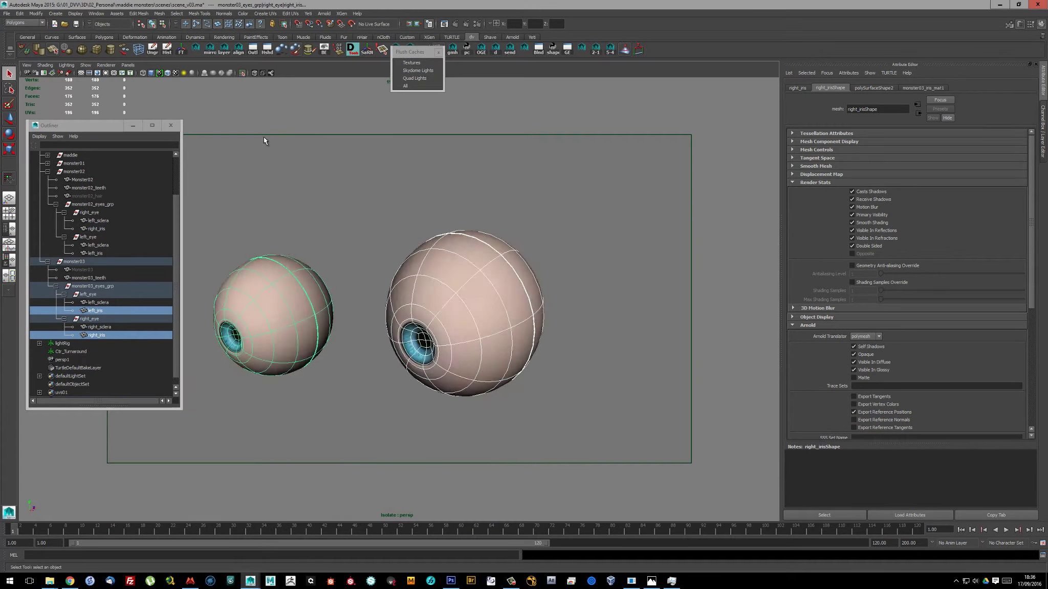
alt+right_drag(264, 140, 449, 310)
key(F8)
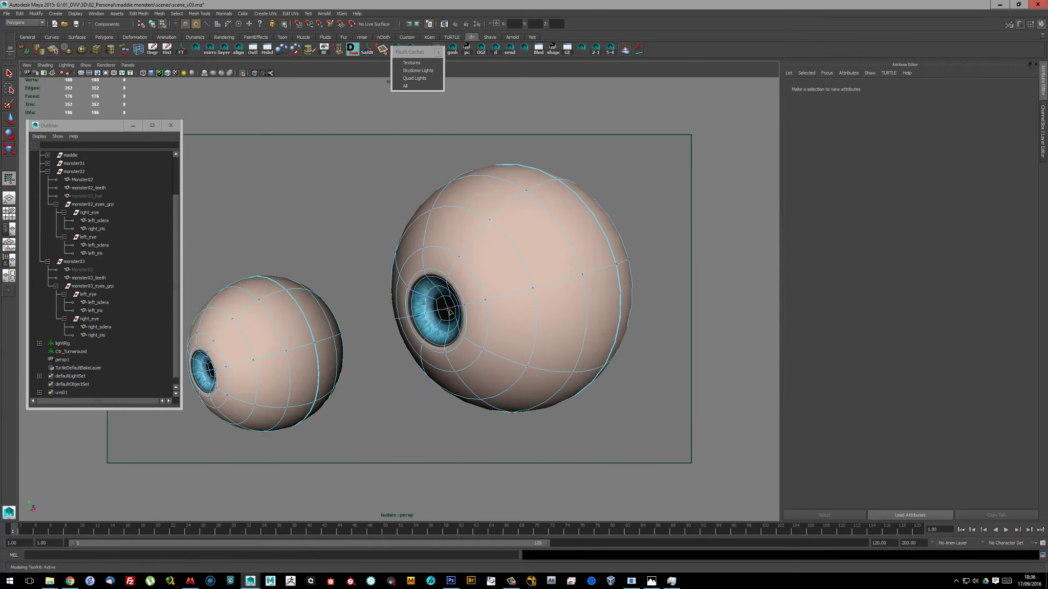
click(449, 310)
mouse_move(449, 310)
alt+mouse_down()
mouse_move(421, 362)
mouse_move(440, 342)
mouse_move(399, 338)
alt+mouse_up()
shift+right_click(421, 362)
shift+right_click(440, 341)
key(Escape)
key(F8)
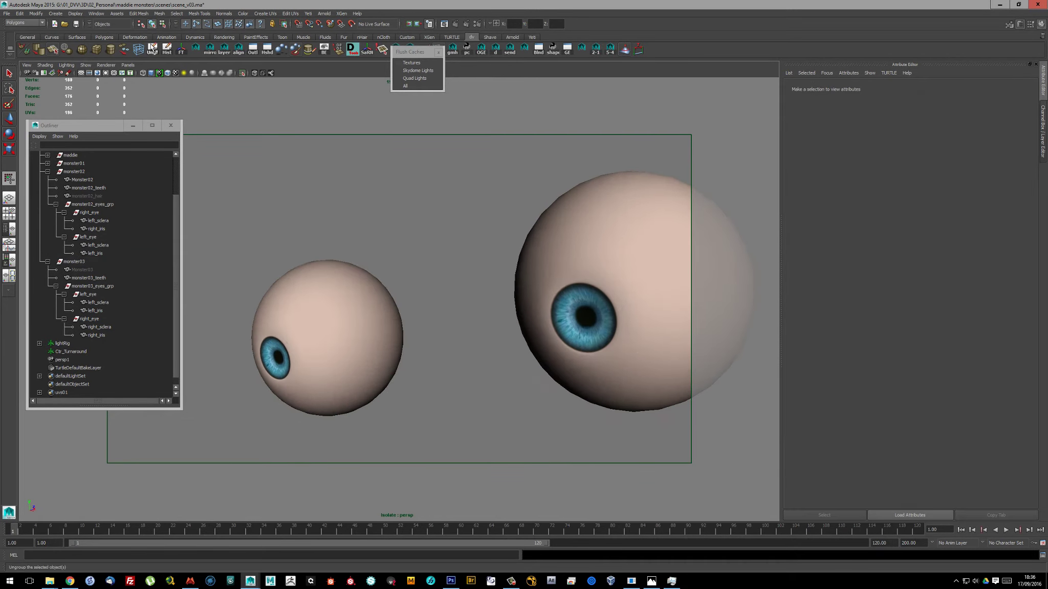
In Photoshop, raise the iris hue from +106 to +115 and save the texture as PNG
key(alt+Tab)
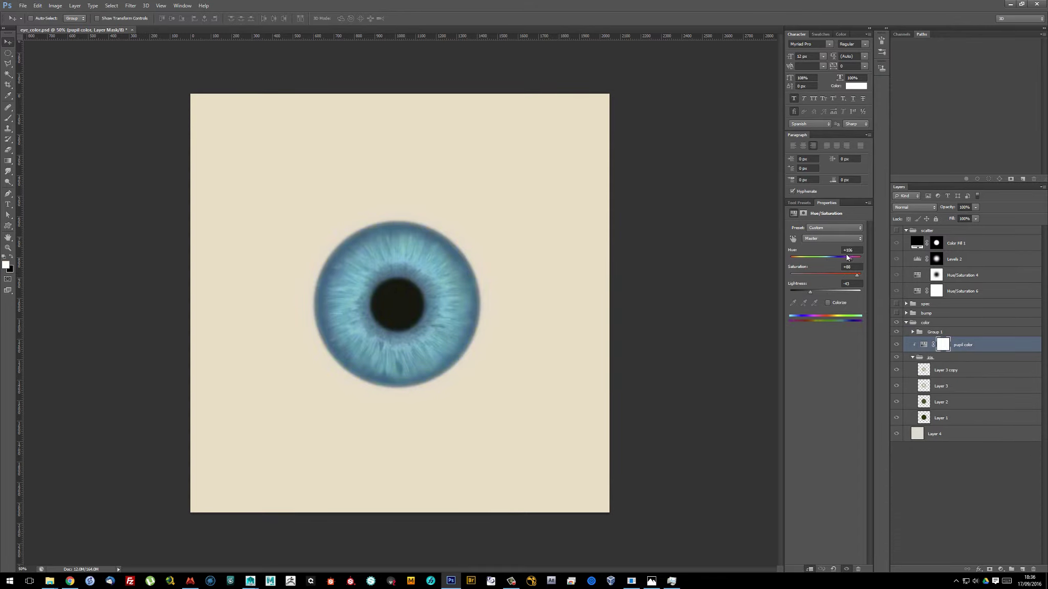
drag(847, 257, 851, 258)
click(23, 6)
click(36, 97)
click(550, 262)
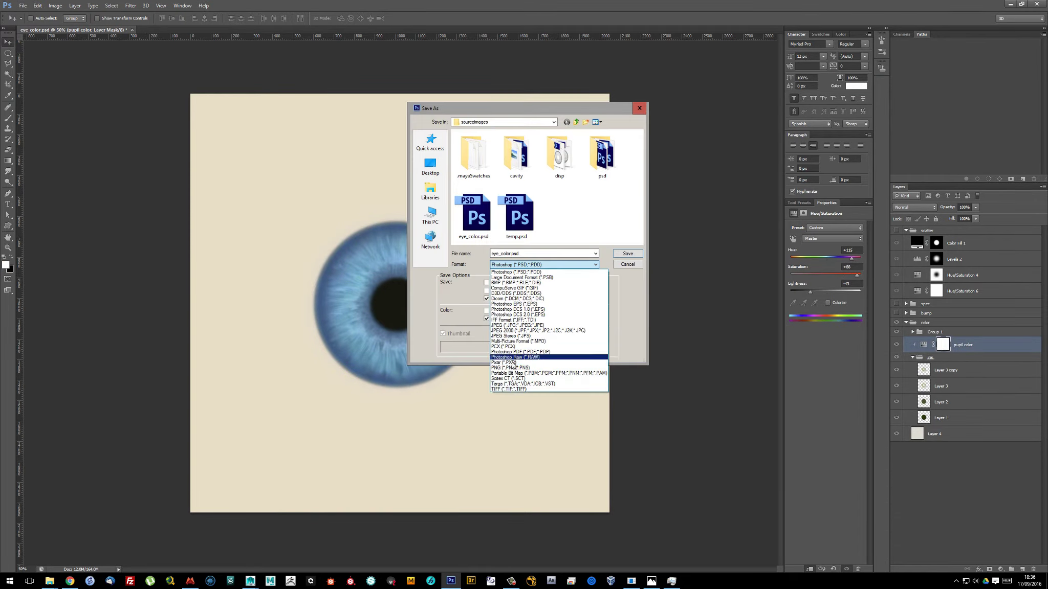
click(550, 357)
click(624, 254)
click(535, 184)
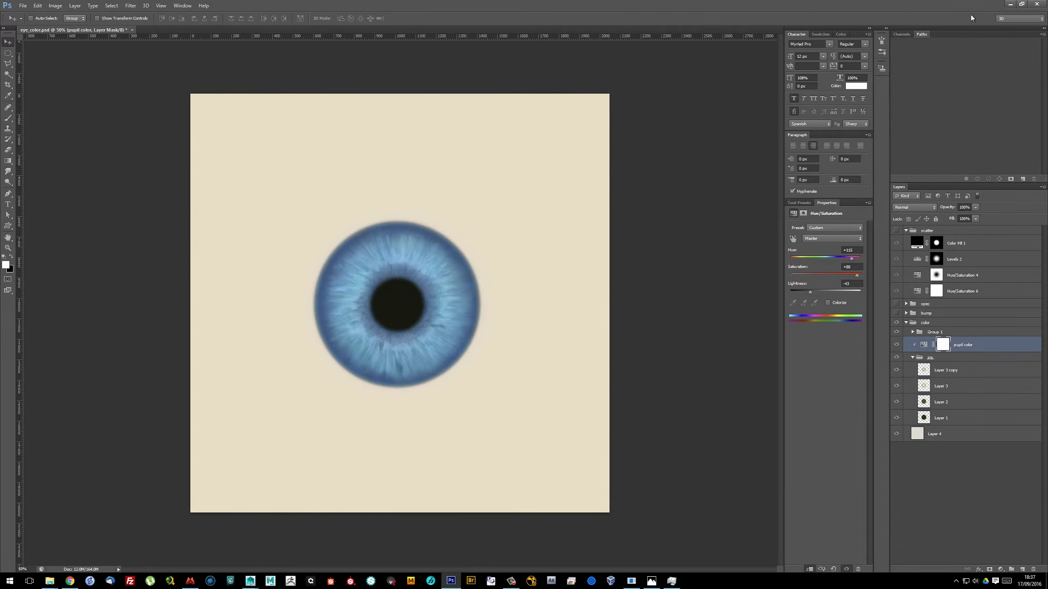
click(1010, 4)
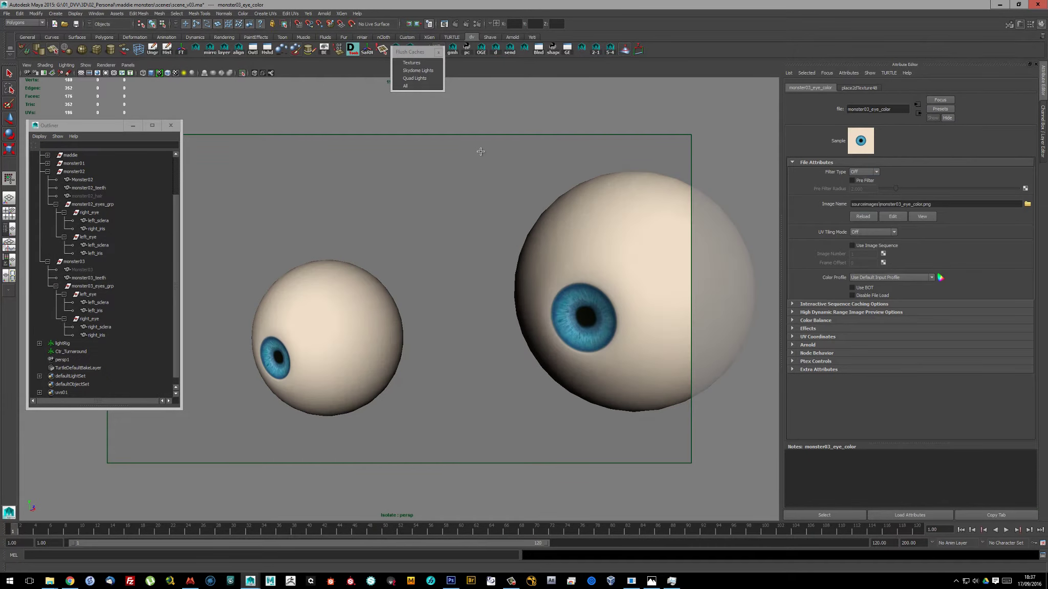
Exit isolate view, save the scene, and run a test render of the eyes
click(241, 73)
key(ctrl+s)
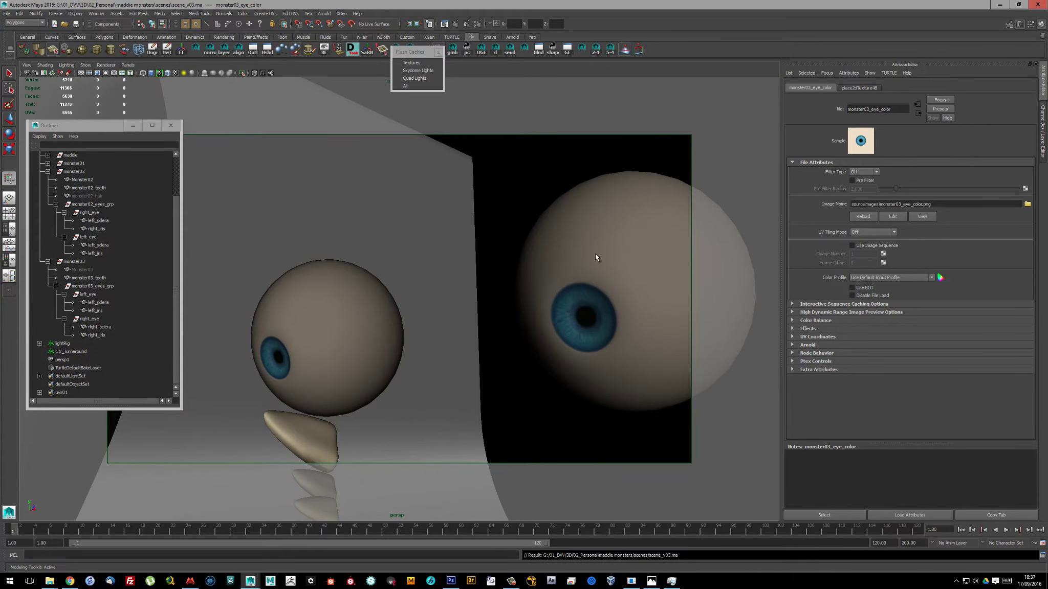
click(444, 23)
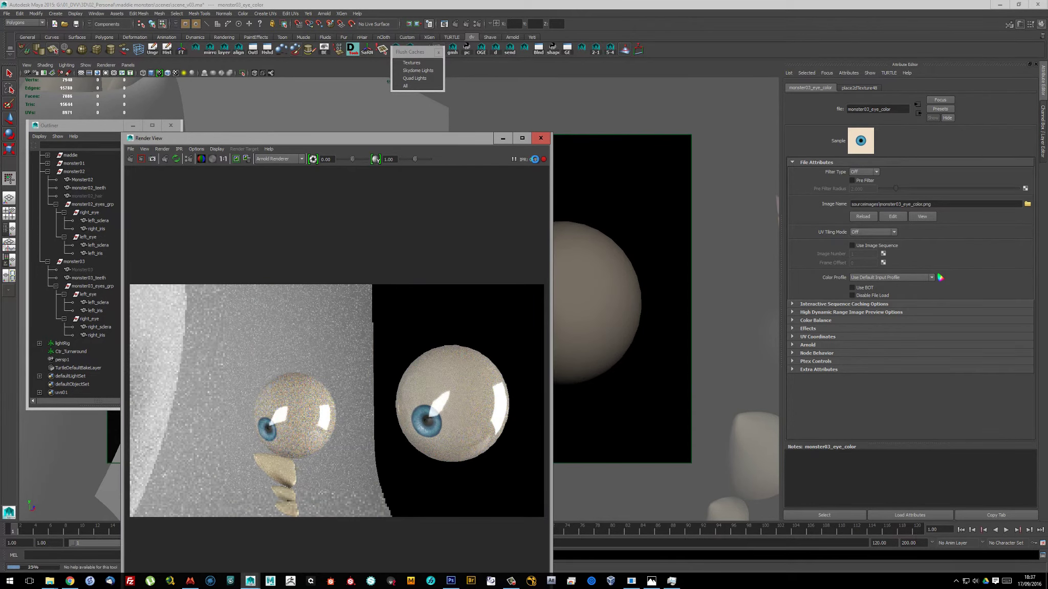
click(540, 137)
Select both irises and marquee-select the inner ring of iris UVs
click(95, 311)
ctrl+click(96, 335)
drag(527, 287, 607, 369)
key(w)
key(f)
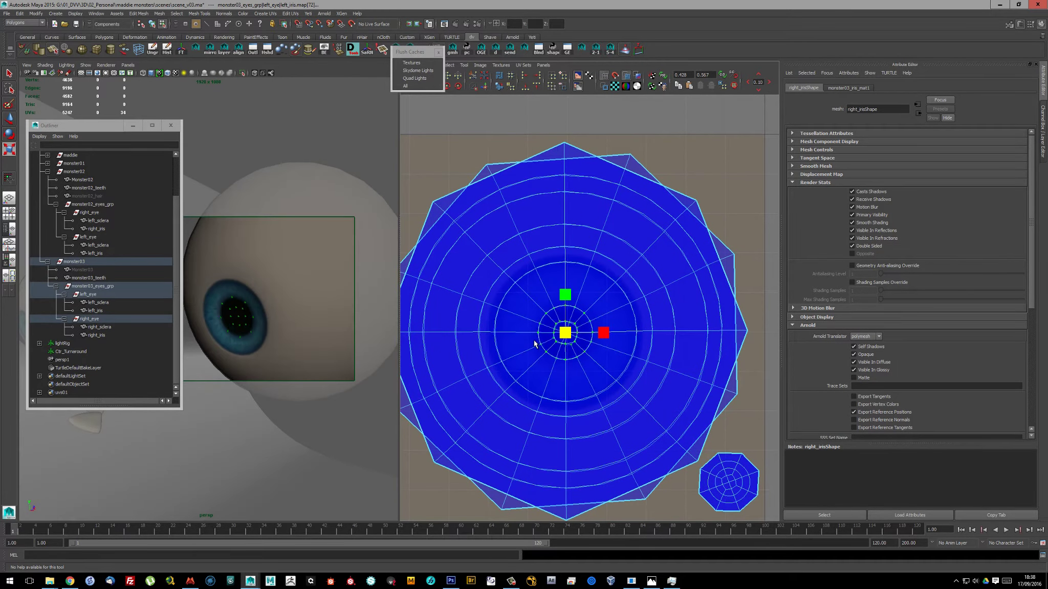
Adjust iris_mat1's specular roughness and start an IPR render of the eyes
click(100, 334)
key(space)
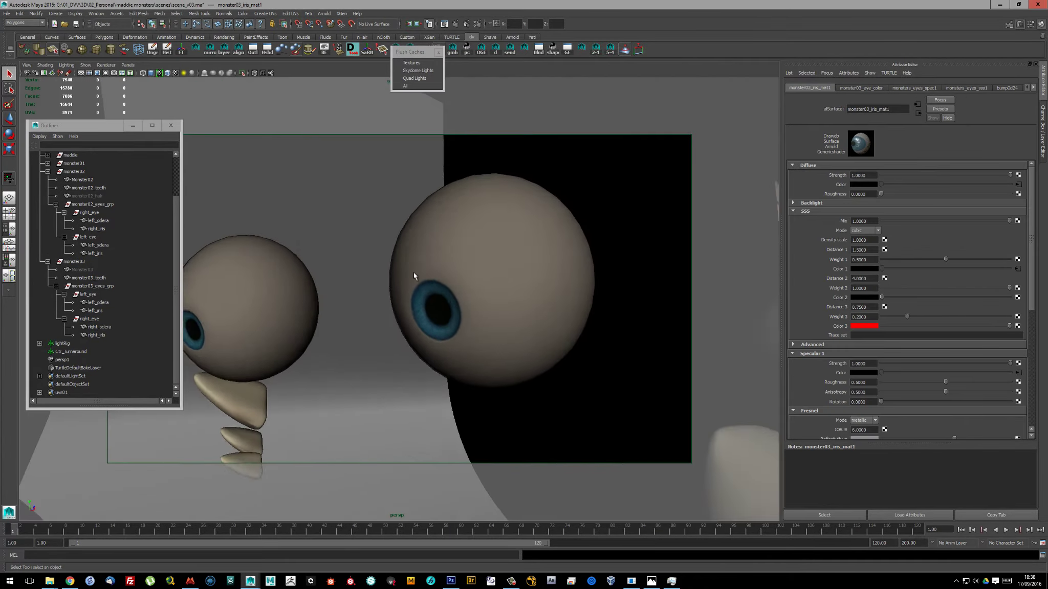
scroll(869, 307, down, 3)
click(858, 304)
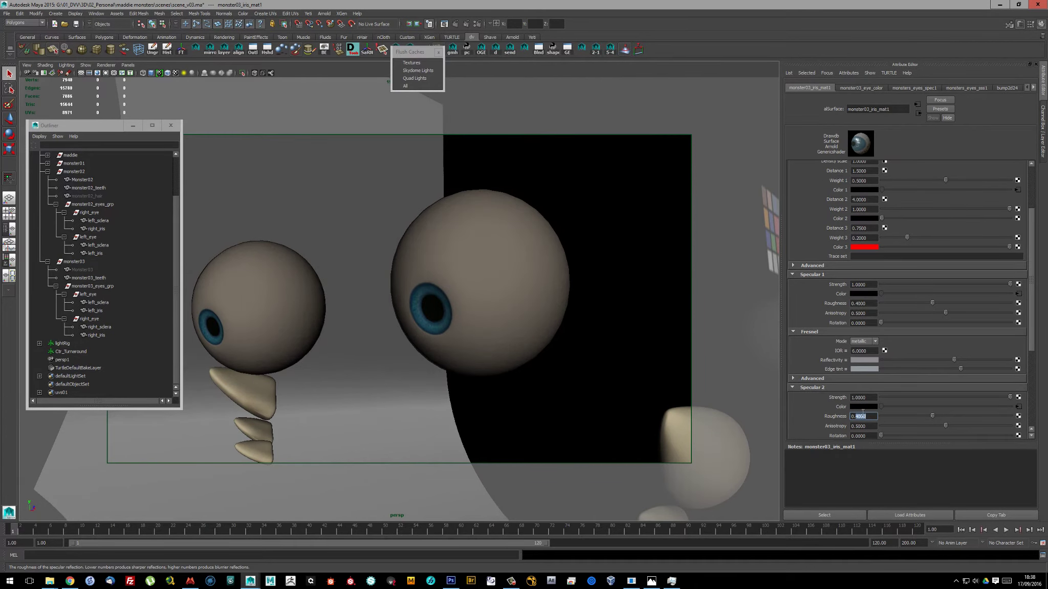
scroll(1032, 281, up, 3)
scroll(346, 182, down, 3)
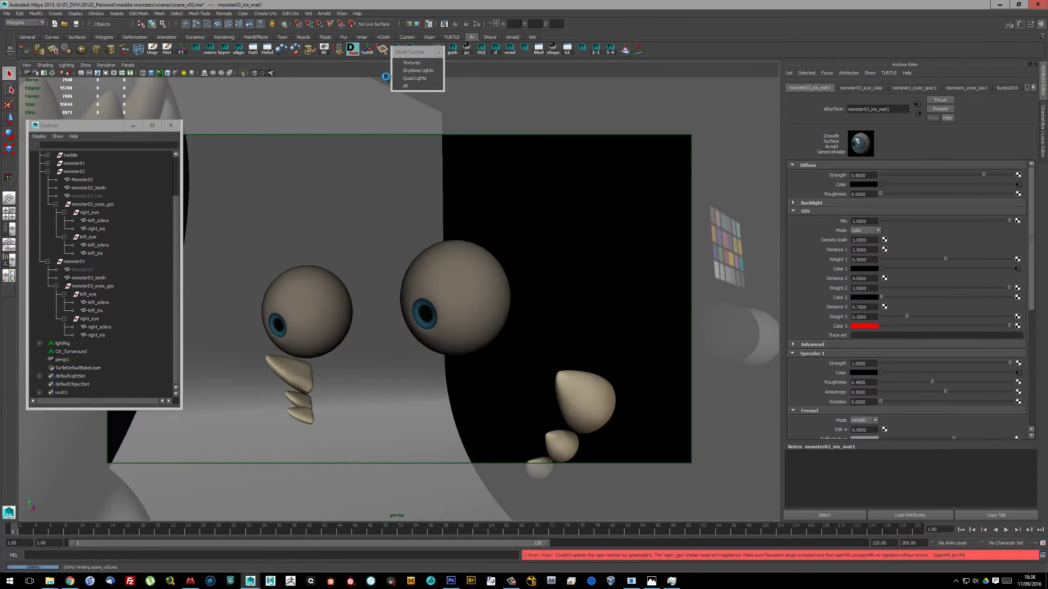
click(418, 24)
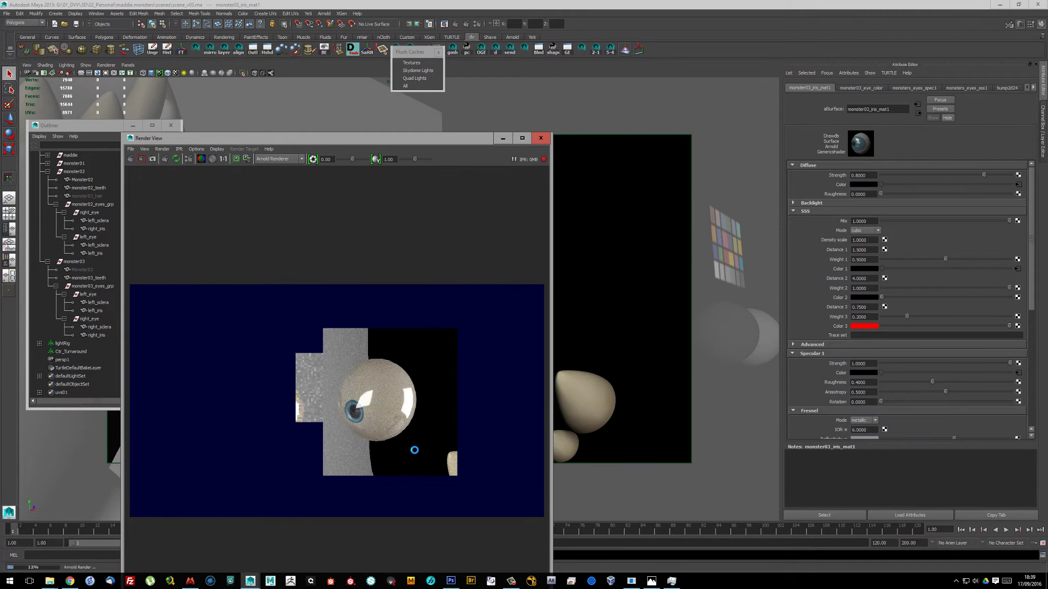
Revisit the left iris UVs, render the current eye view, and save the scene
click(540, 138)
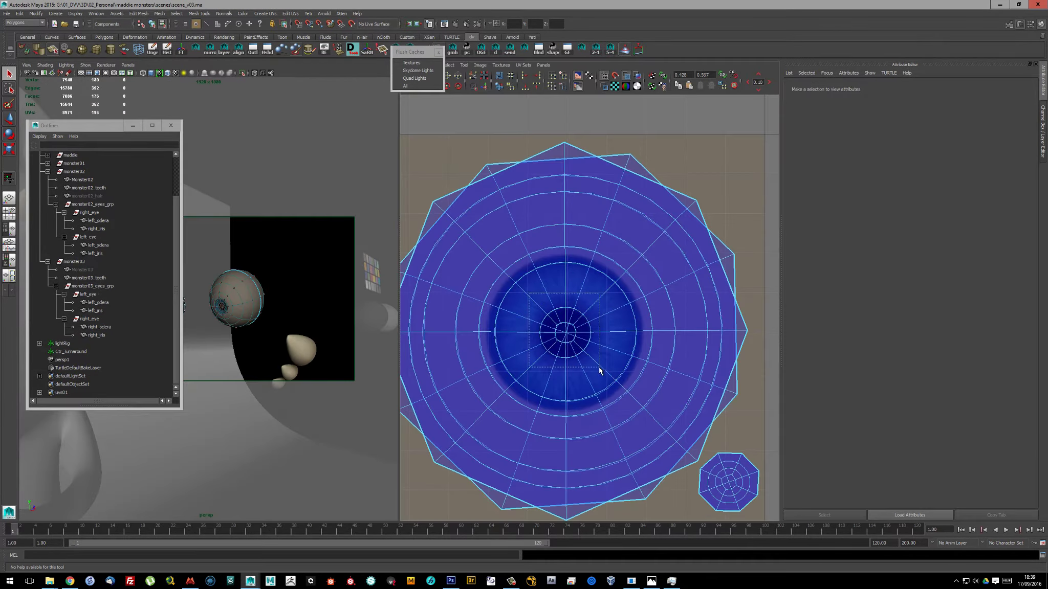
key(w)
key(f)
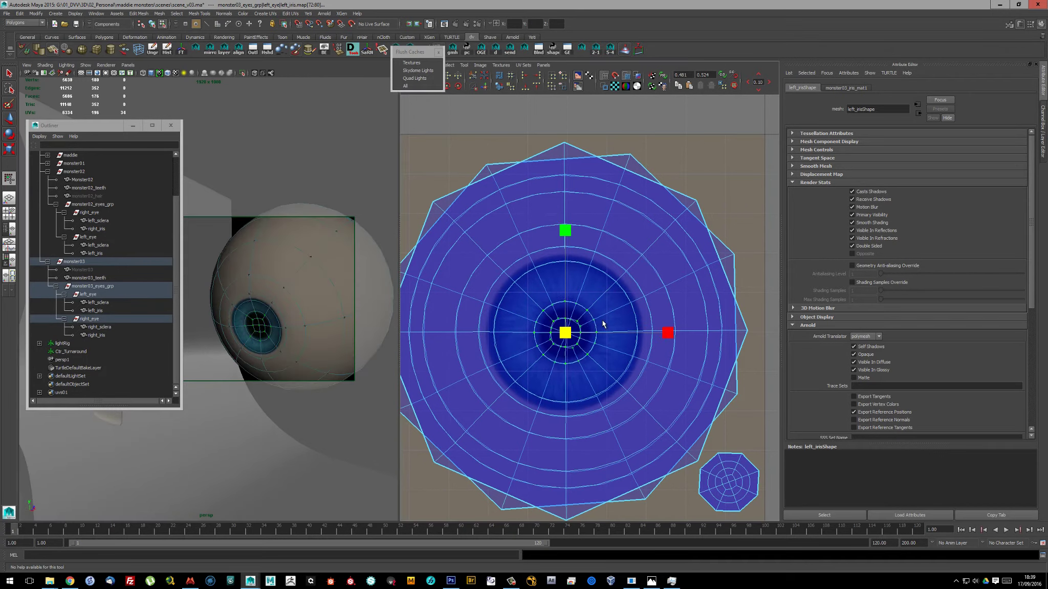
key(F8)
click(321, 196)
click(429, 23)
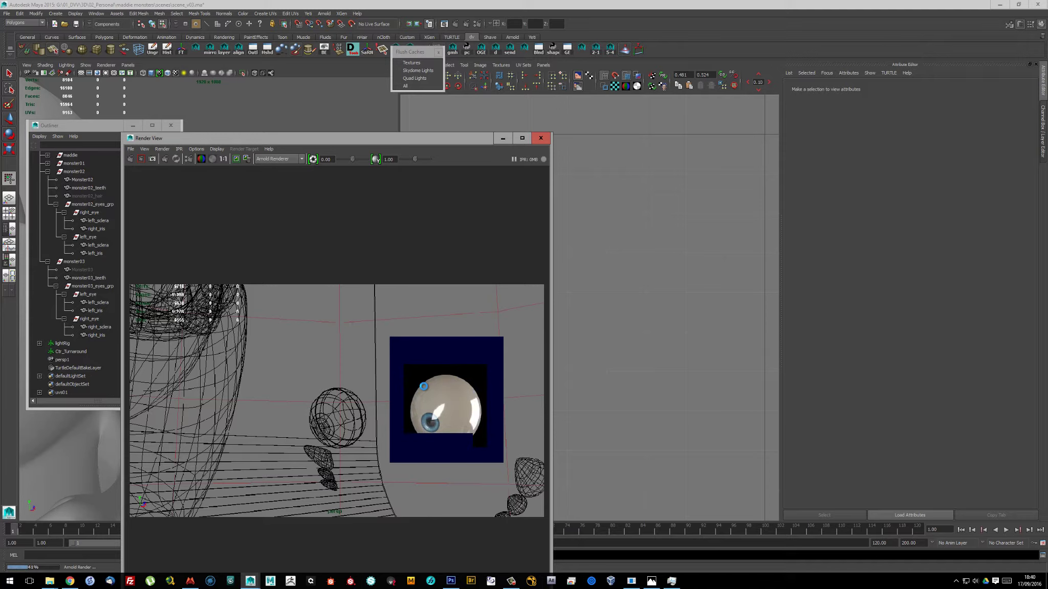
scroll(423, 387, up, 3)
scroll(500, 394, up, 2)
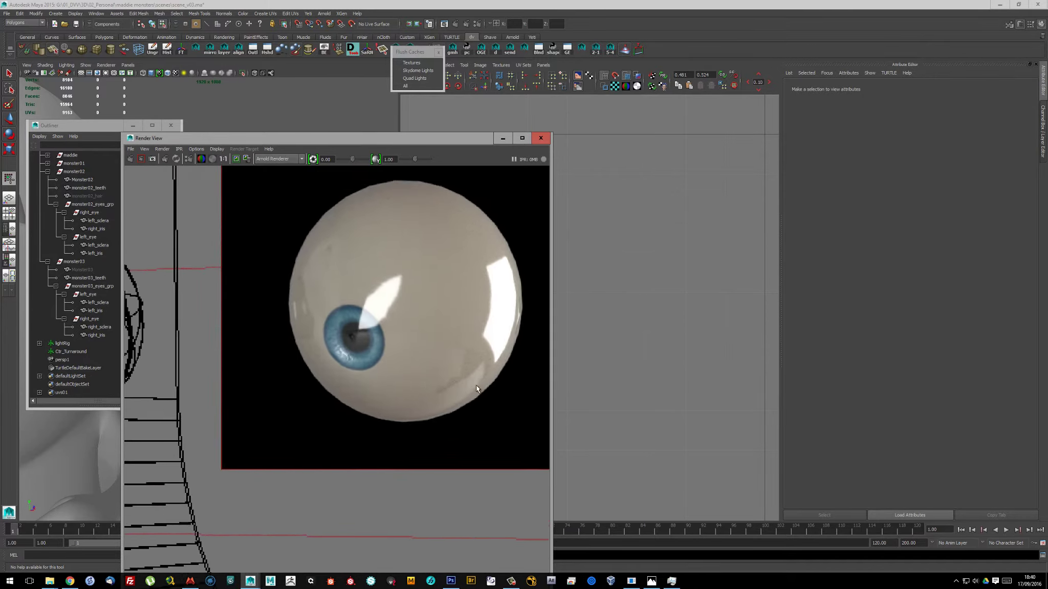
scroll(476, 386, down, 4)
click(75, 24)
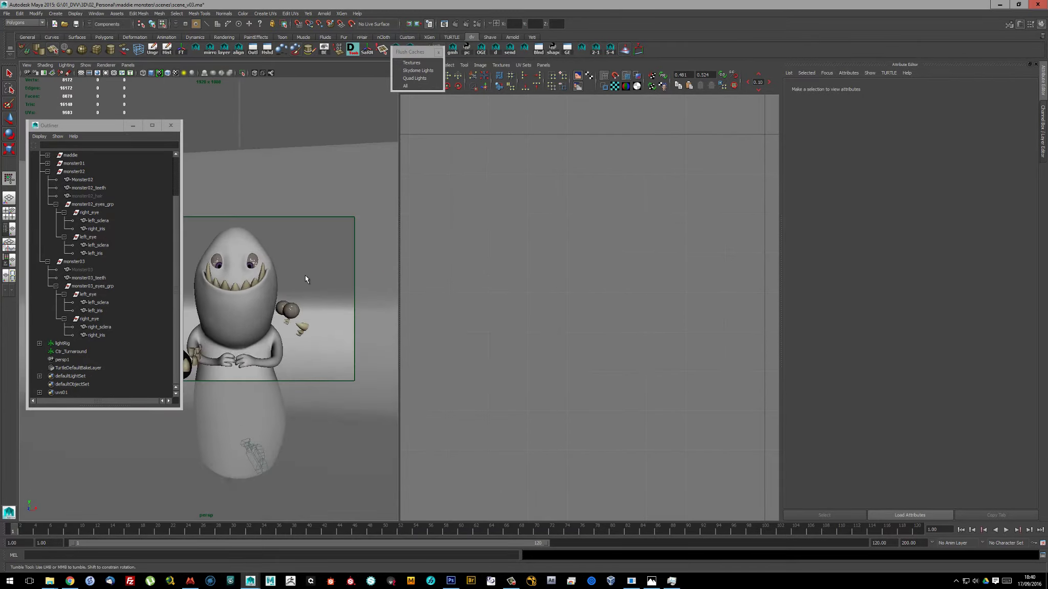
Unhide all objects and select Monster01_hair and monster02_hair
click(87, 196)
key(shift+h)
scroll(101, 211, up, 2)
click(87, 245)
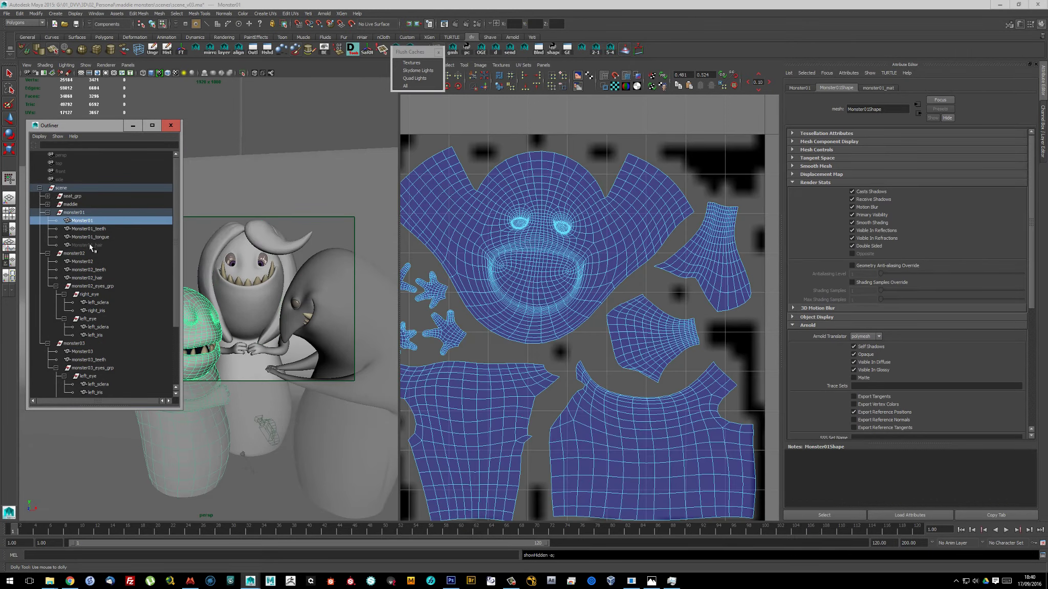
key(space)
mouse_move(321, 323)
alt+mouse_down()
mouse_move(453, 306)
mouse_move(441, 254)
alt+mouse_up()
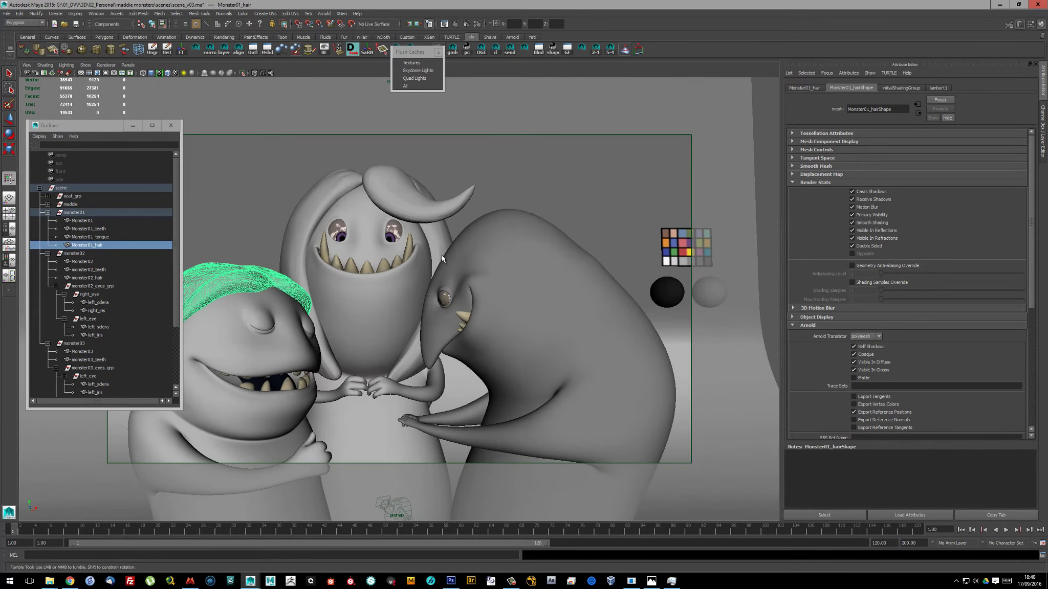
shift+click(441, 255)
Assign both hairs a new dark-blue aiStandard material, save, and render the frame
mouse_move(250, 232)
right_down()
mouse_move(331, 438)
mouse_move(330, 471)
right_up()
click(863, 191)
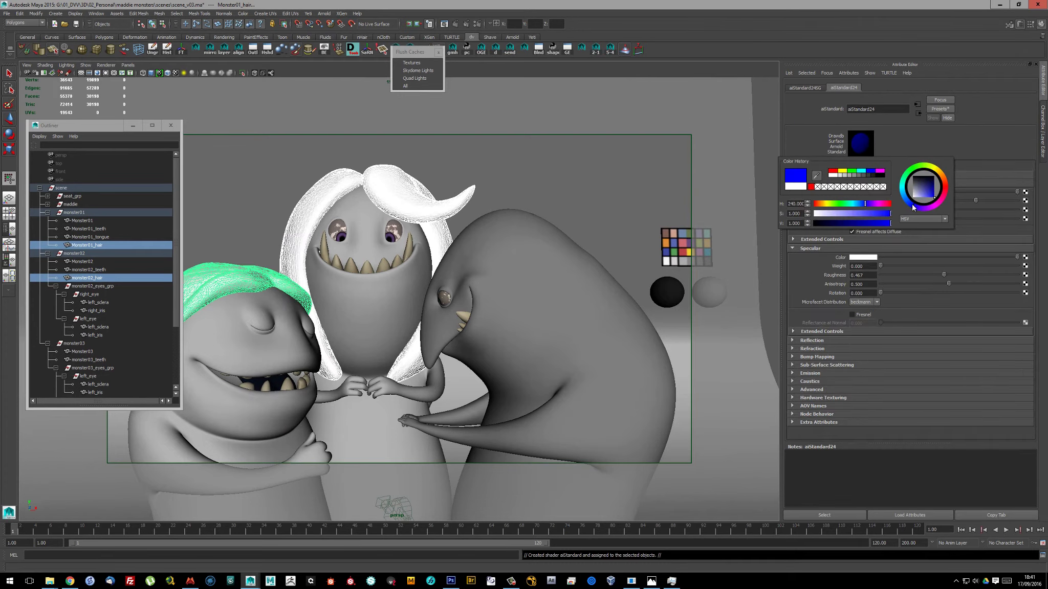
click(760, 231)
key(ctrl+s)
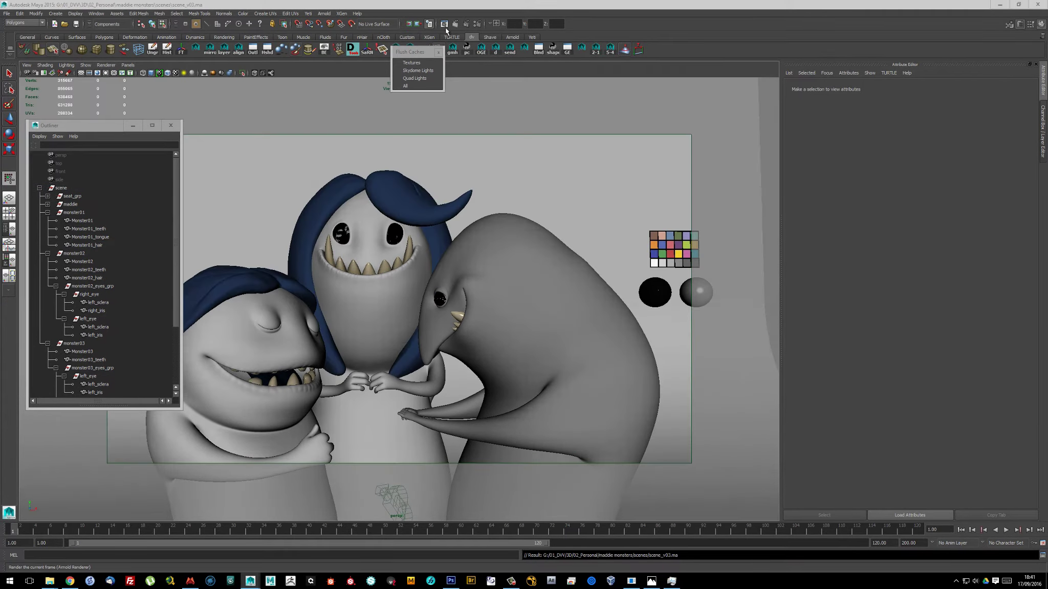
click(445, 24)
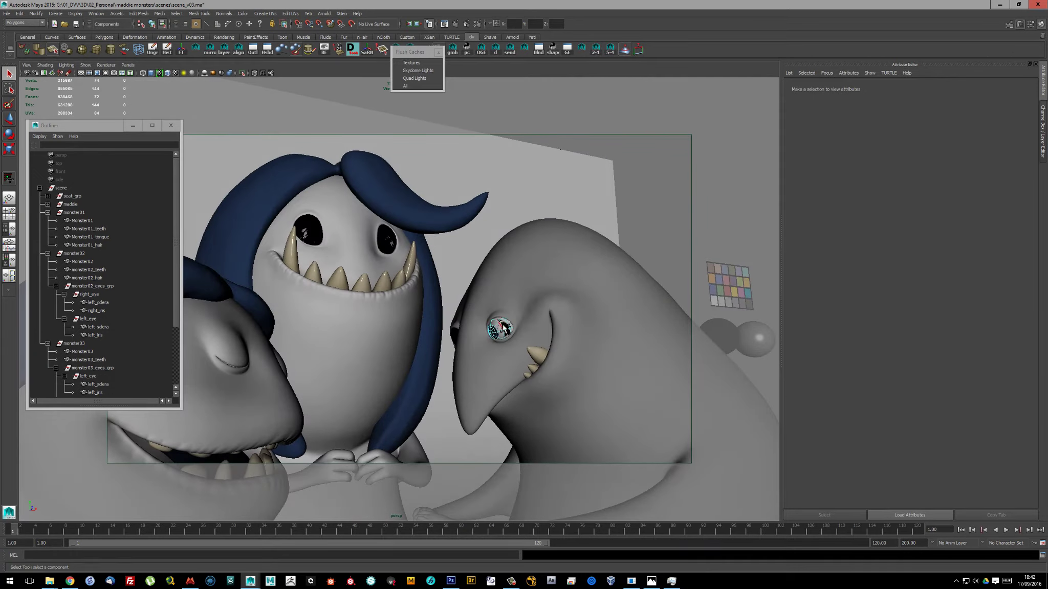
key(F8)
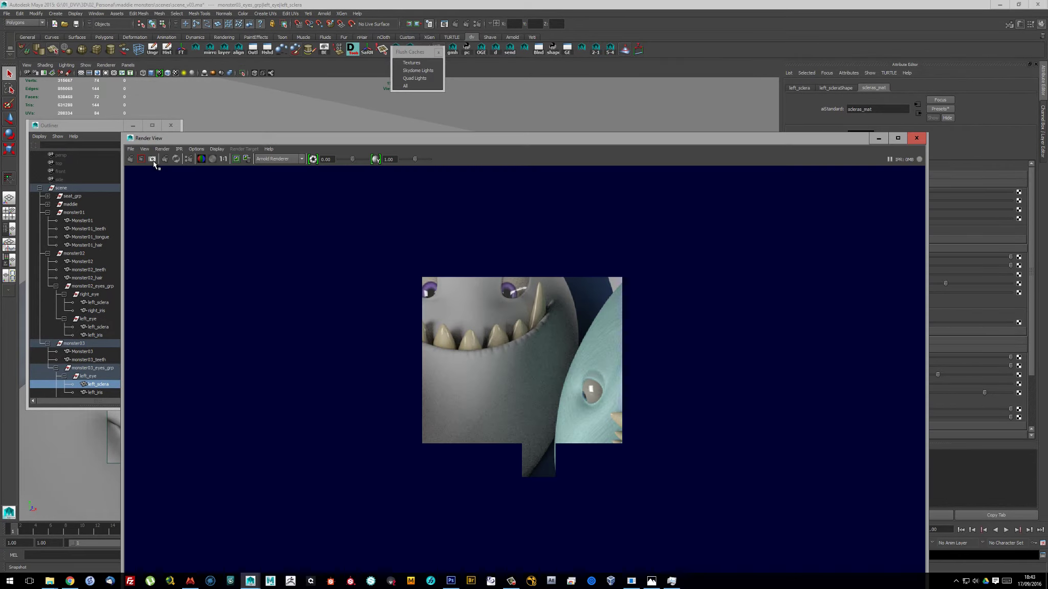
Render regions around the monsters' eyes, checking the left iris and render settings
click(154, 162)
drag(223, 206, 839, 559)
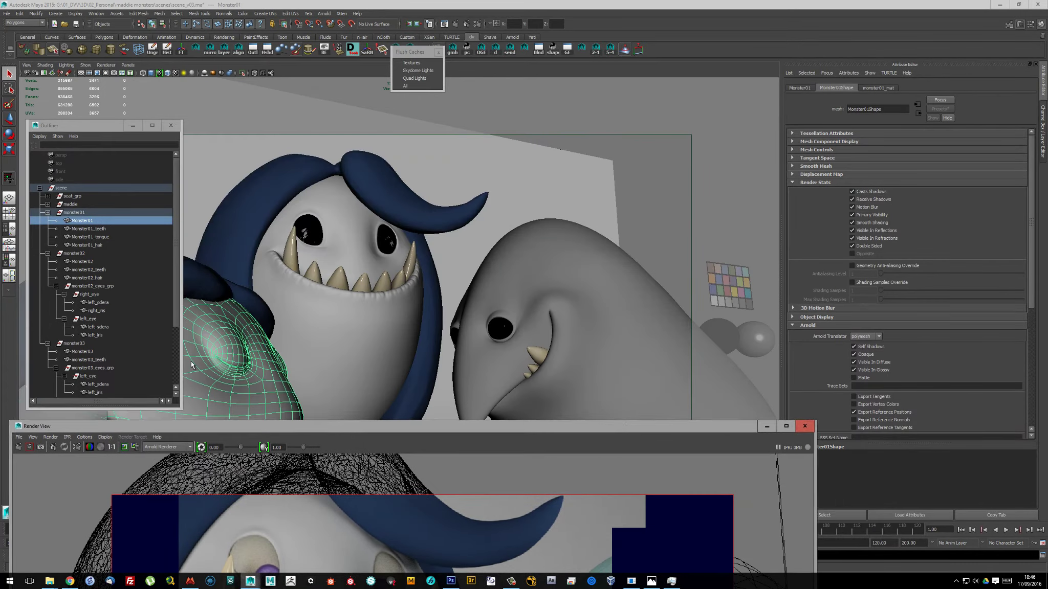
click(500, 328)
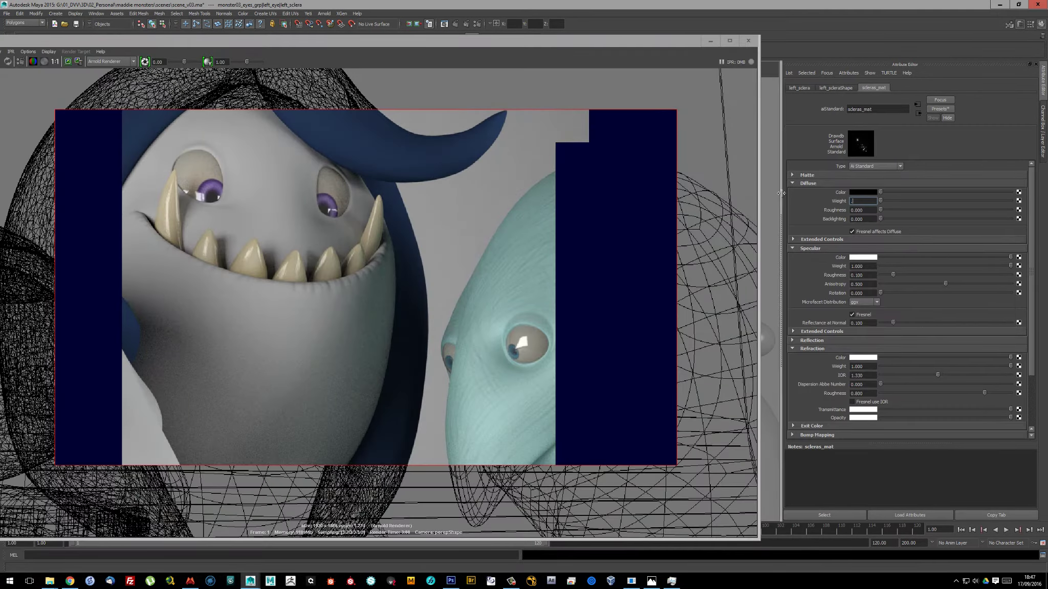
click(477, 24)
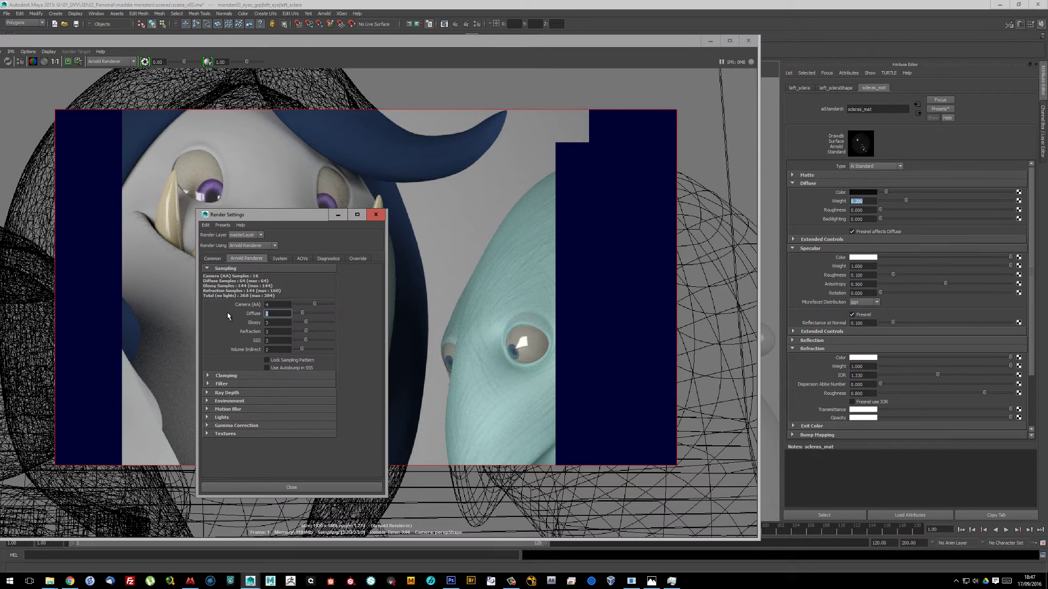
drag(485, 304, 555, 369)
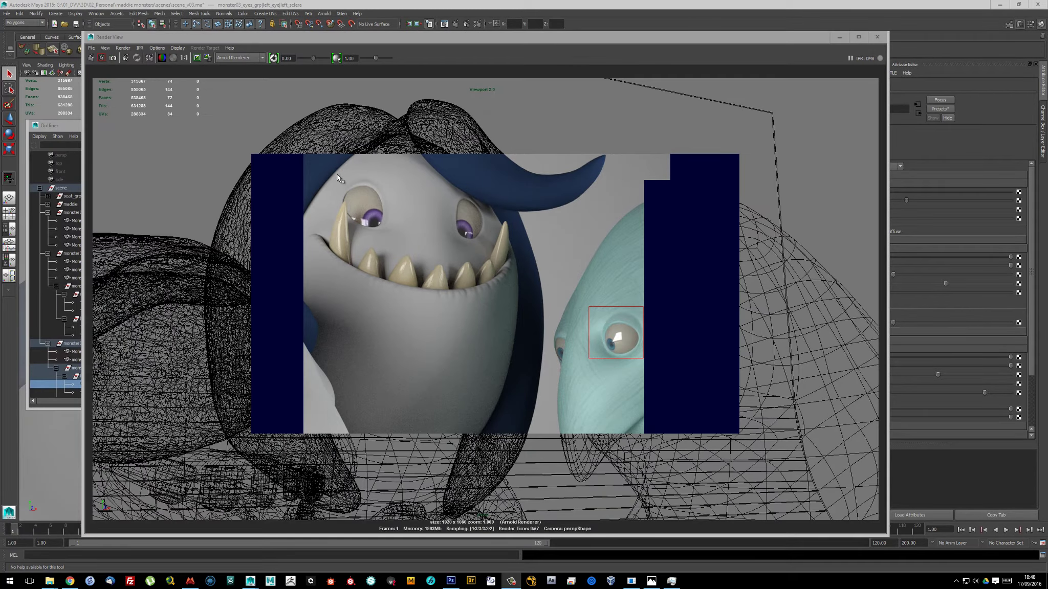
drag(337, 177, 490, 247)
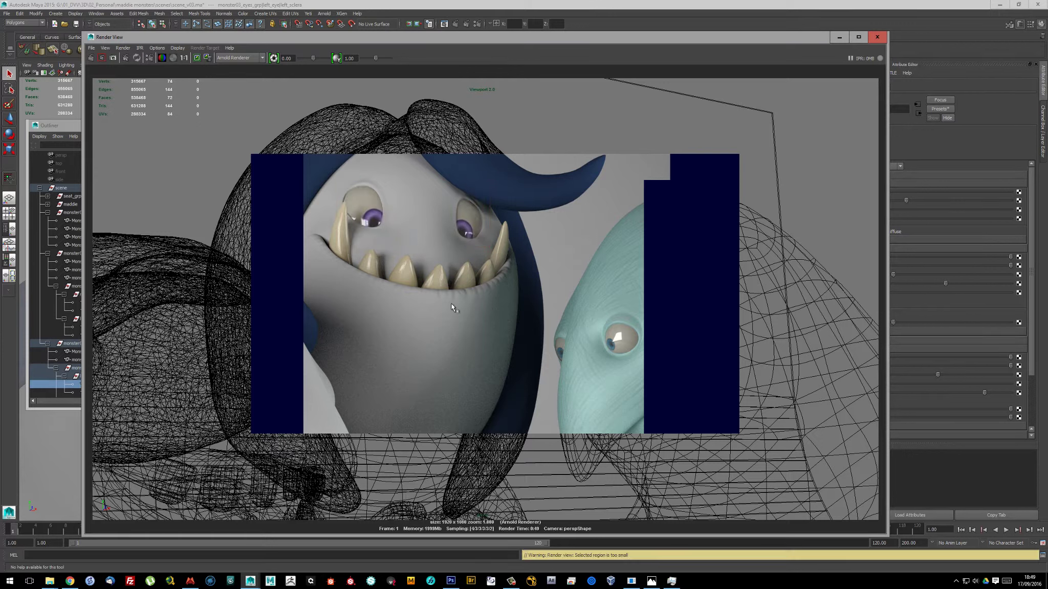
Save the Maya scene and bring up the sh paint layer options in Mudbox
key(ctrl+s)
drag(575, 41, 561, 214)
click(189, 581)
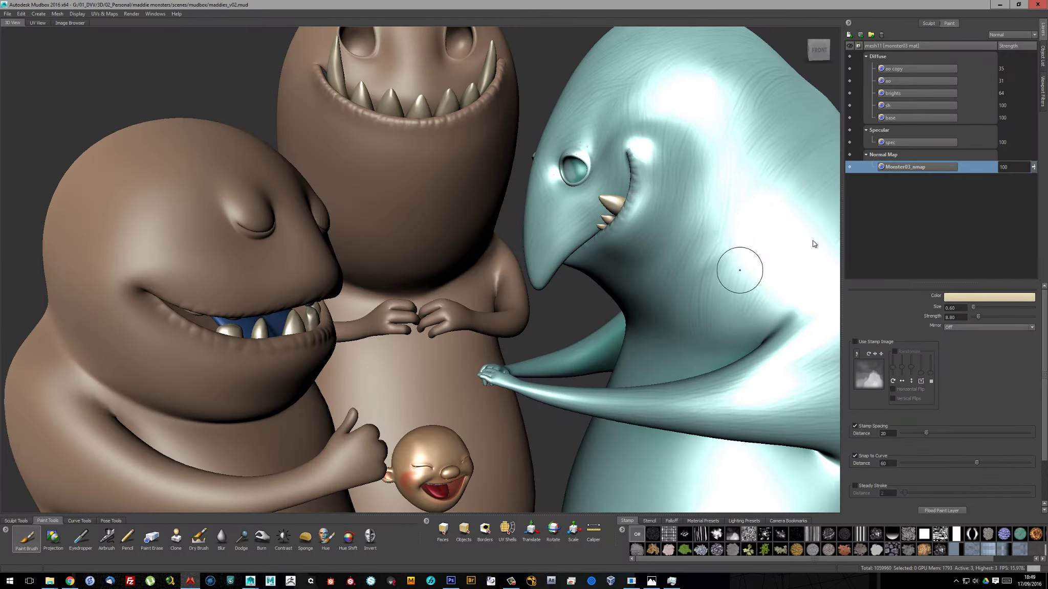
right_click(905, 108)
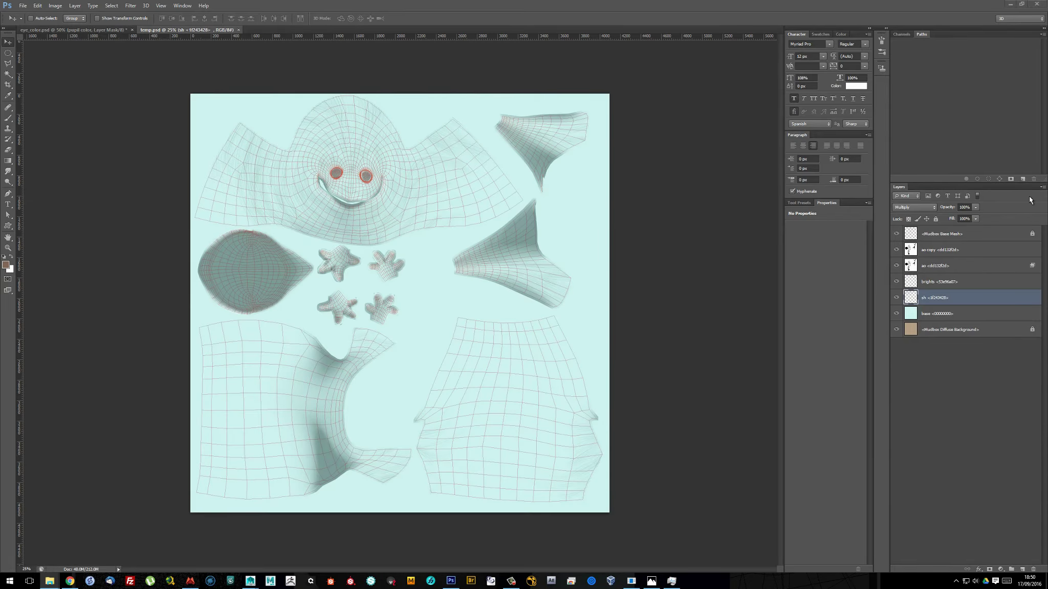
In Photoshop, apply a Box Blur to the sh layer and save temp.psd
click(132, 29)
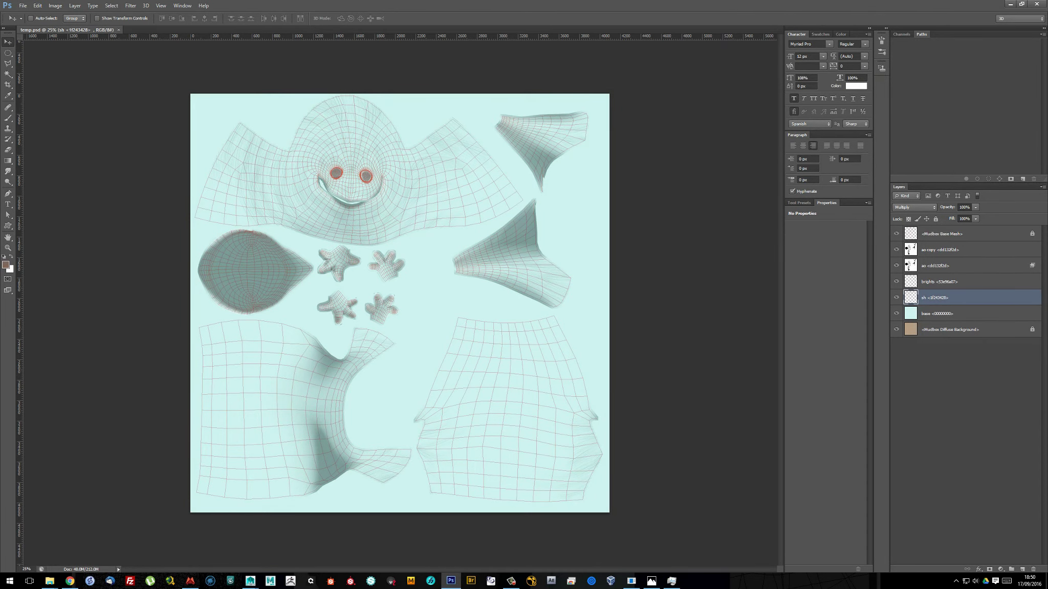
click(895, 234)
key(ctrl+1)
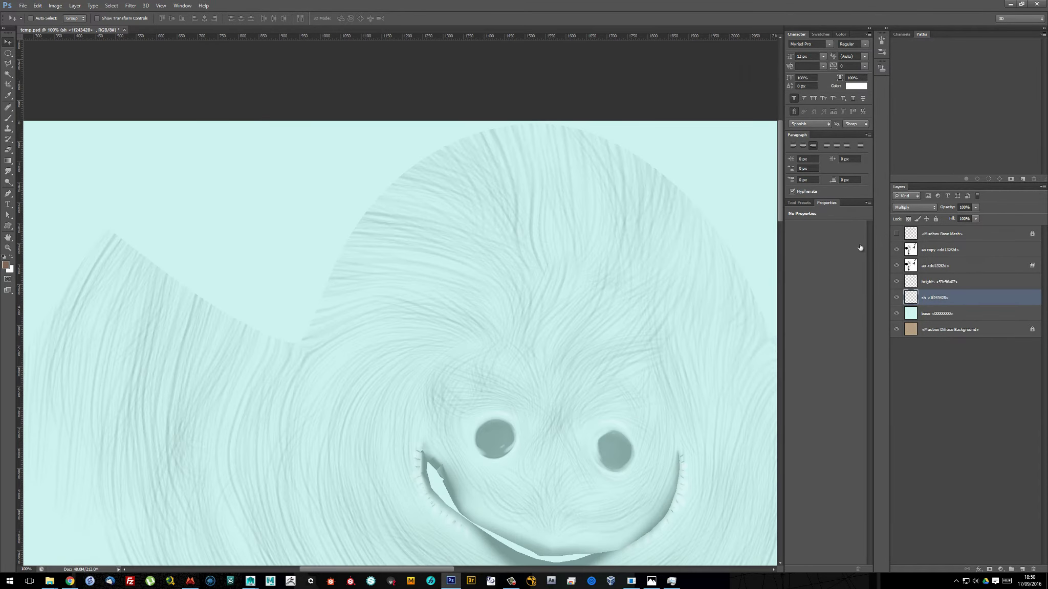
click(130, 5)
click(92, 143)
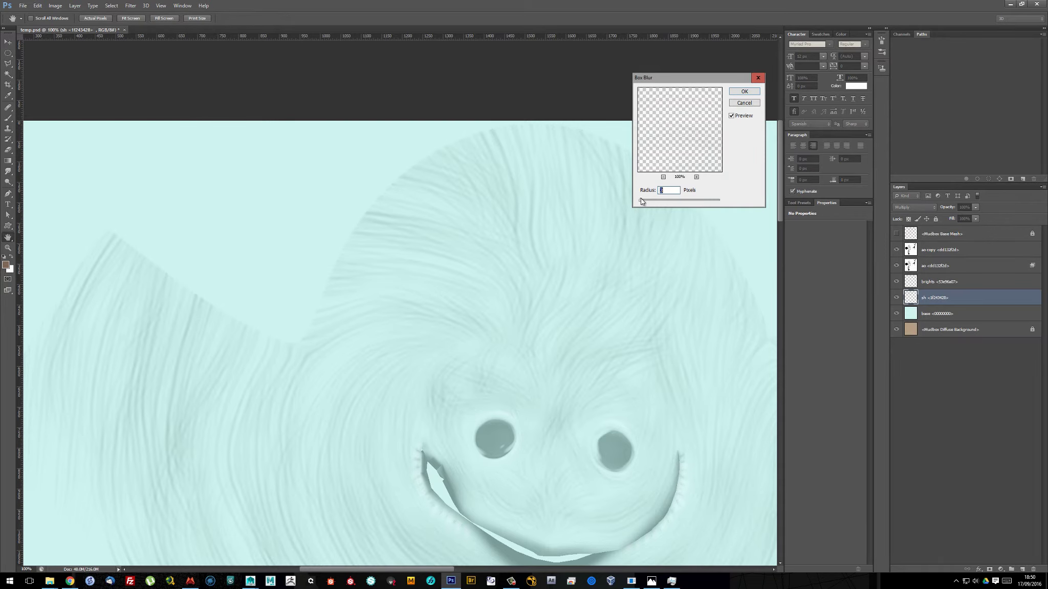
key(Return)
key(ctrl+0)
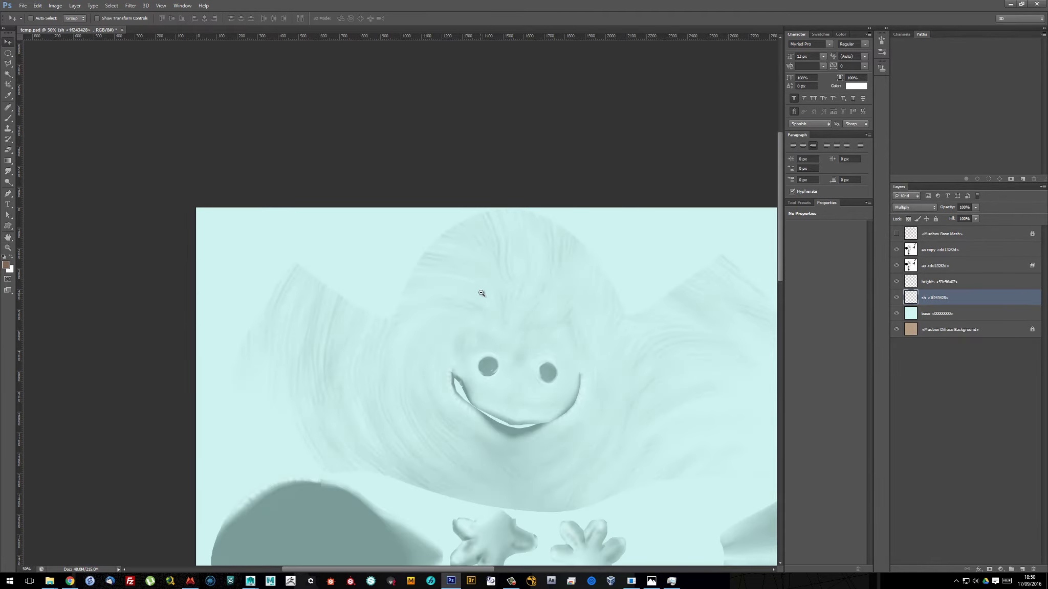
key(ctrl+s)
key(Return)
In Mudbox, export the merged paint layers as monster03_color.png and exit
key(alt+Tab)
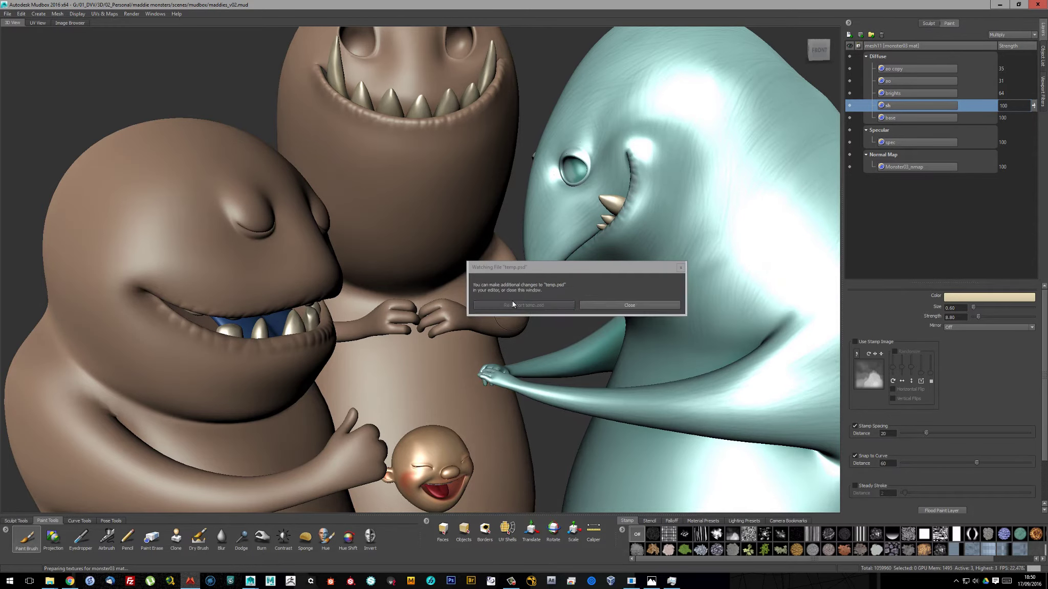
click(512, 304)
right_click(900, 104)
click(920, 128)
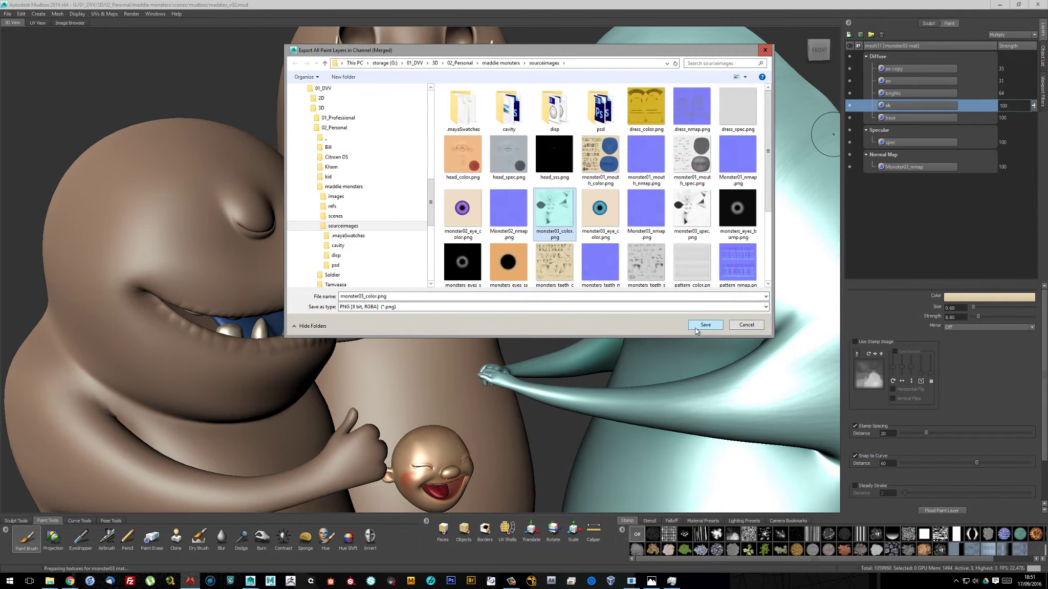
click(695, 328)
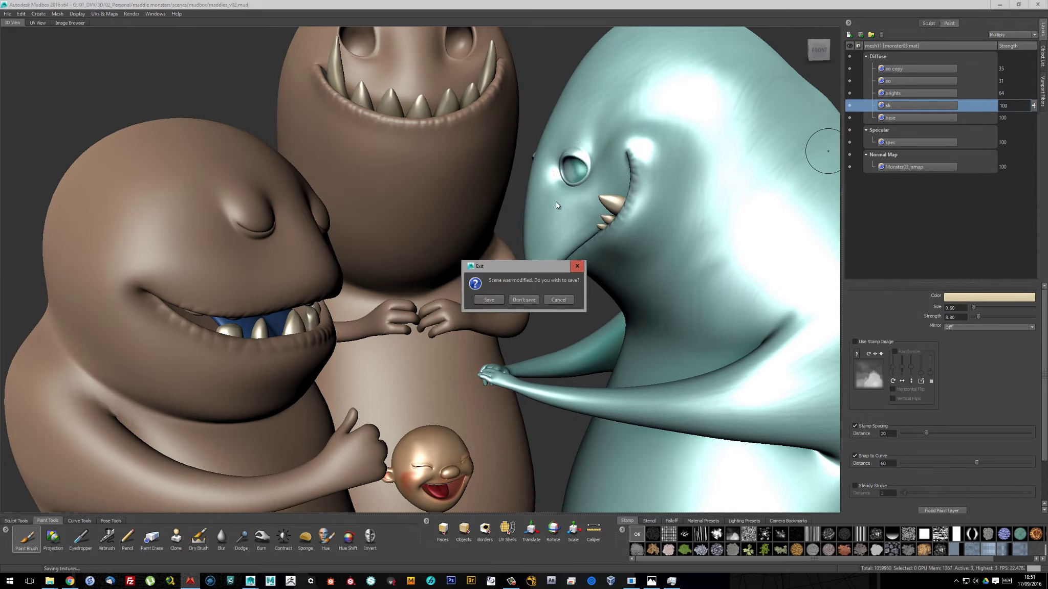
key(Return)
key(alt+Tab)
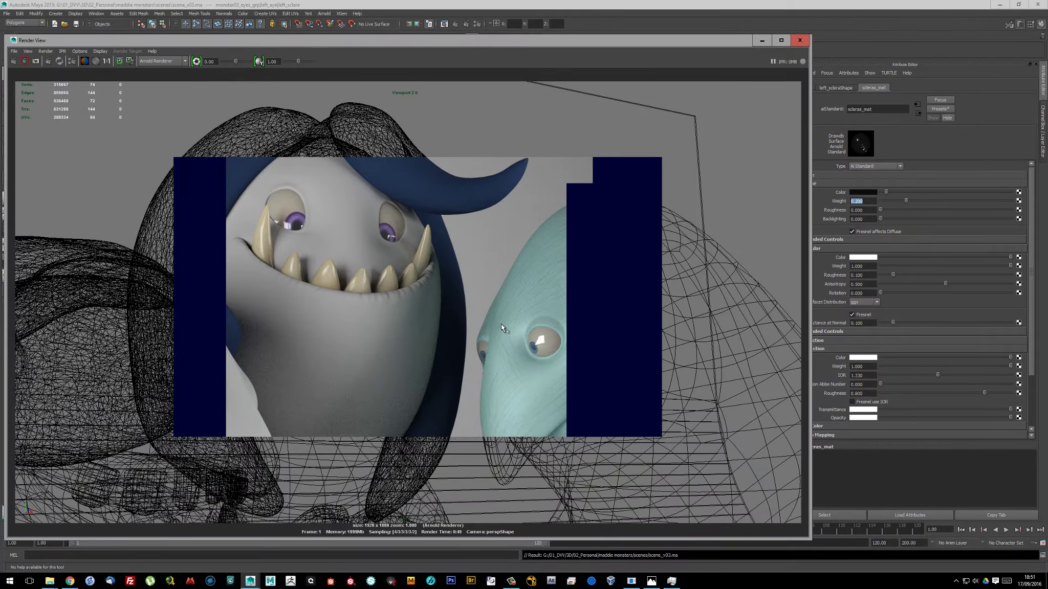
Redraw a render region over the right monster's eye, then close the render window
drag(695, 512, 694, 510)
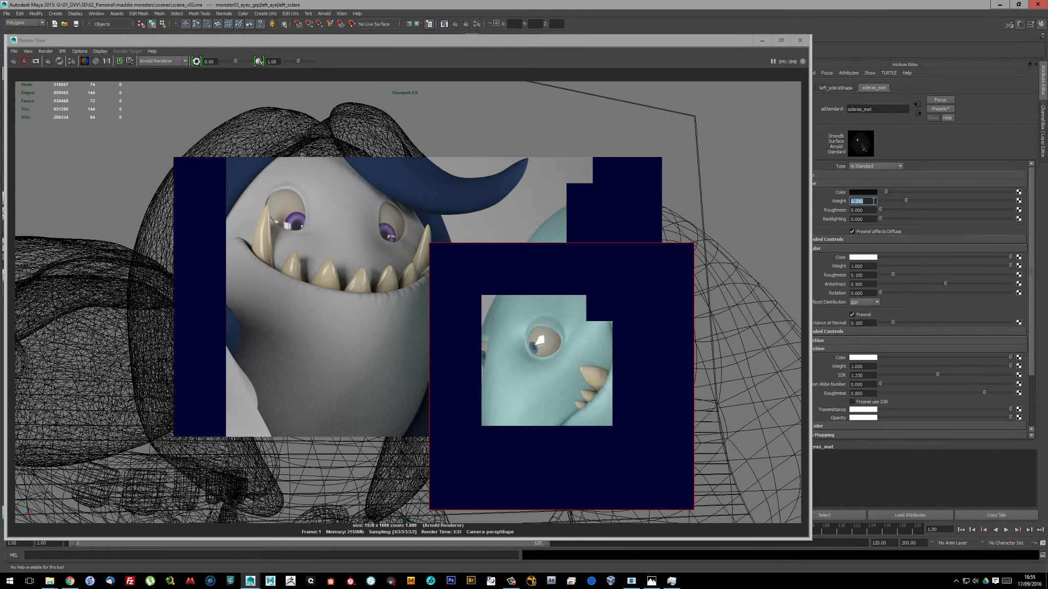
drag(494, 290, 580, 364)
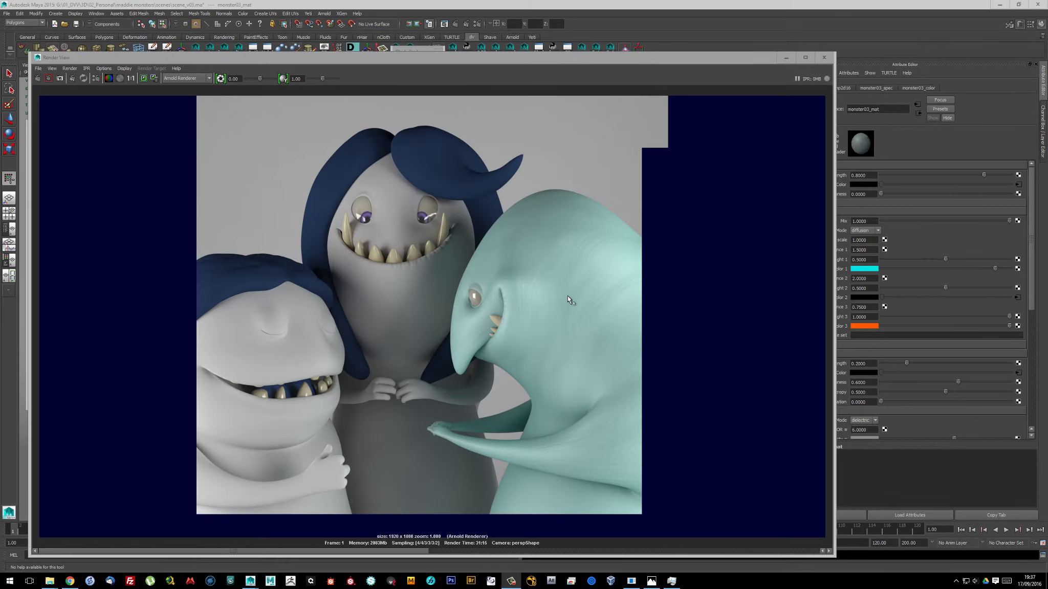
drag(556, 60, 579, 41)
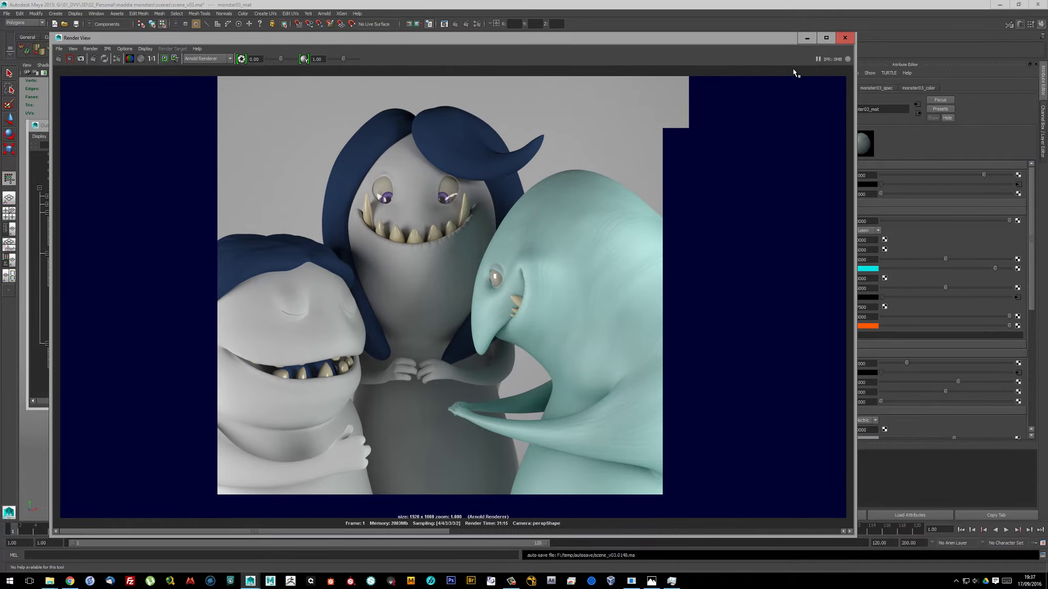
click(848, 40)
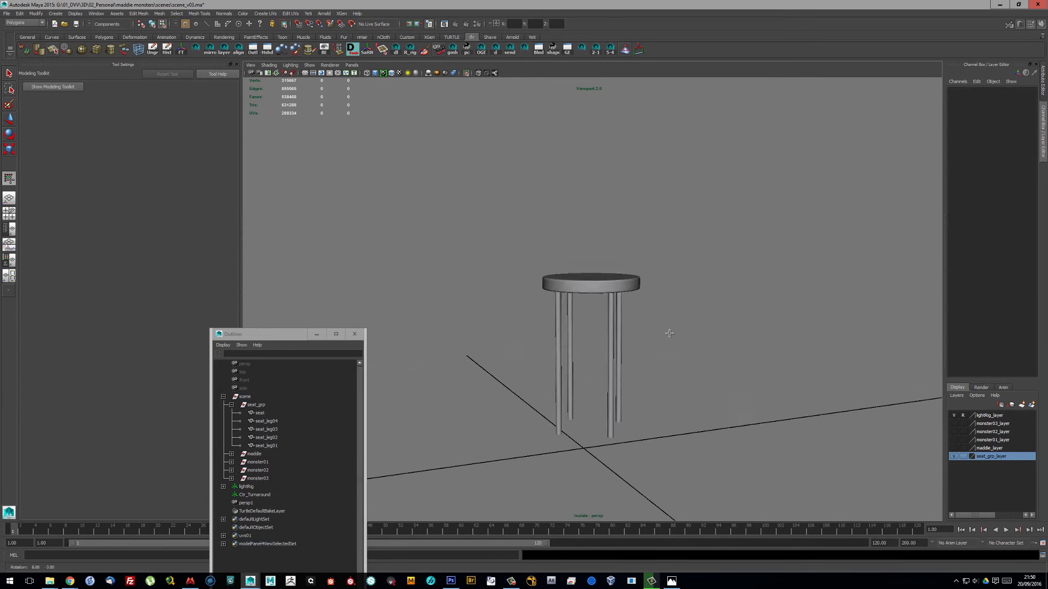
Group the four stool legs and rename the group to legs
key(q)
click(558, 368)
alt+drag(557, 368, 665, 332)
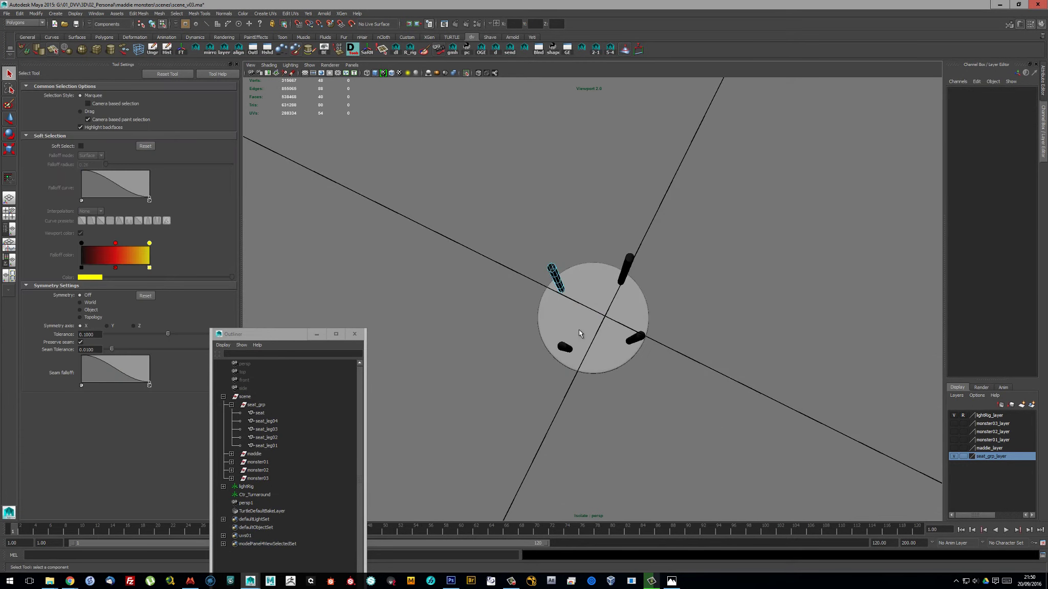
key(space)
drag(266, 421, 265, 446)
key(ctrl+g)
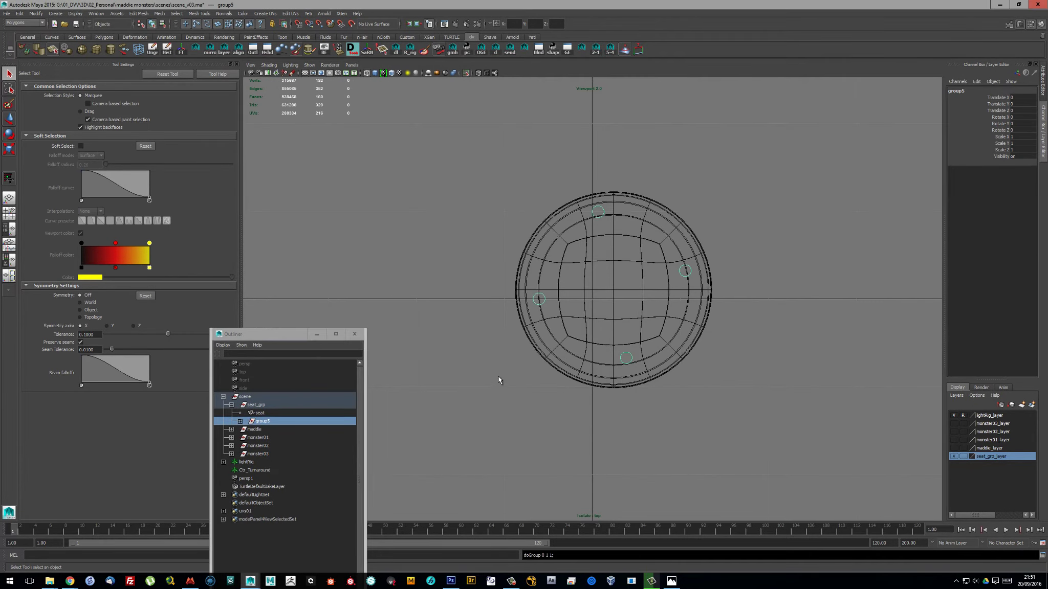
key(w)
scroll(607, 297, up, 3)
double_click(263, 421)
text(legs)
key(Return)
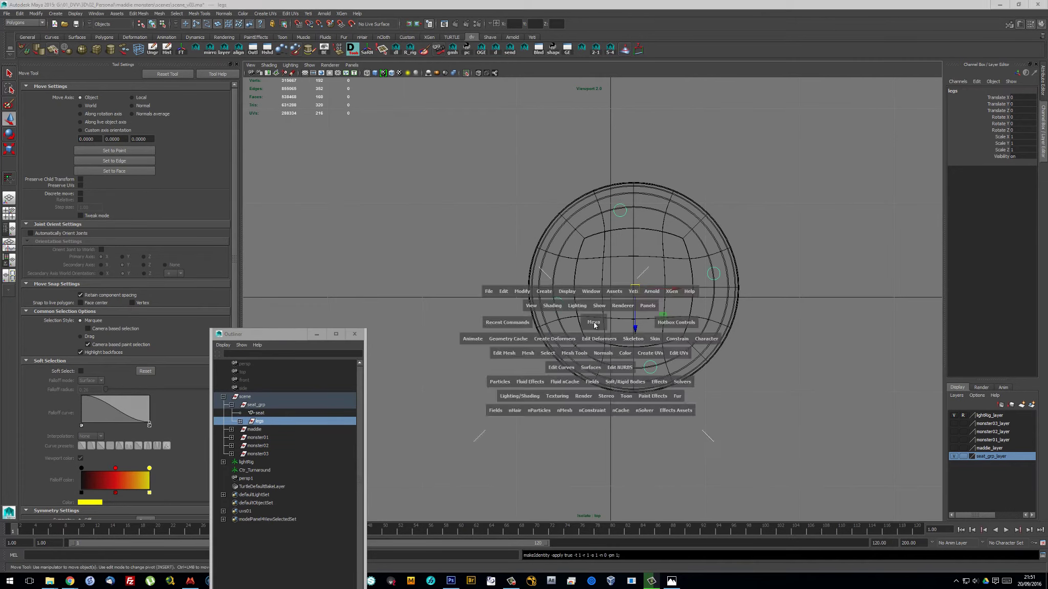
Apply cylindrical UV mapping to a leg and transfer its UVs to another leg
key(space)
click(612, 373)
click(264, 13)
click(297, 35)
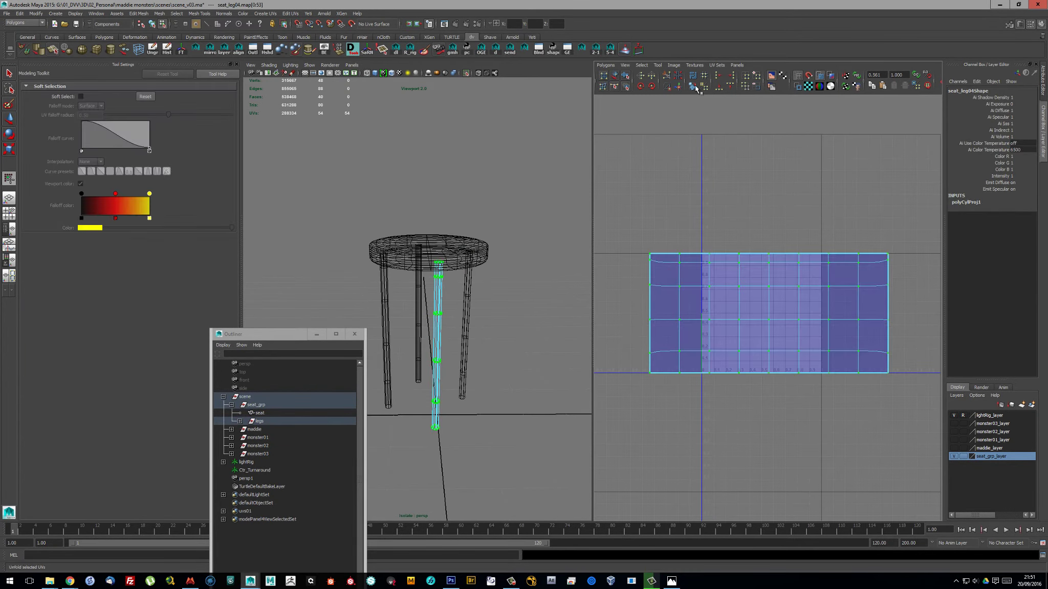
shift+click(451, 358)
click(160, 14)
click(179, 147)
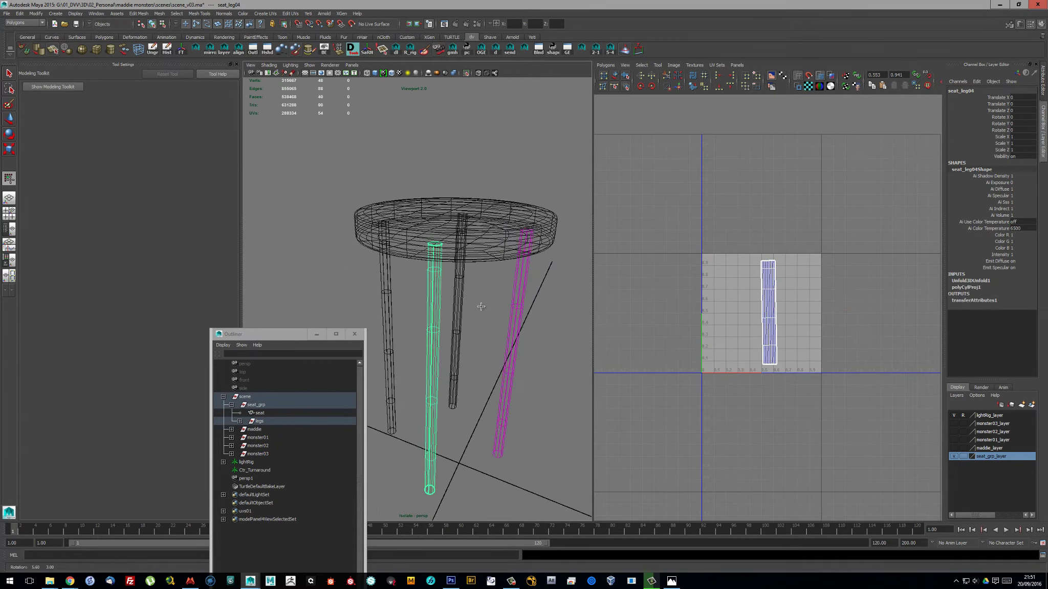
Apply cylindrical UV mapping to the stool seat
mouse_move(388, 265)
alt+mouse_down()
mouse_move(440, 287)
mouse_move(420, 307)
mouse_move(409, 297)
alt+mouse_up()
click(259, 413)
click(265, 13)
click(287, 33)
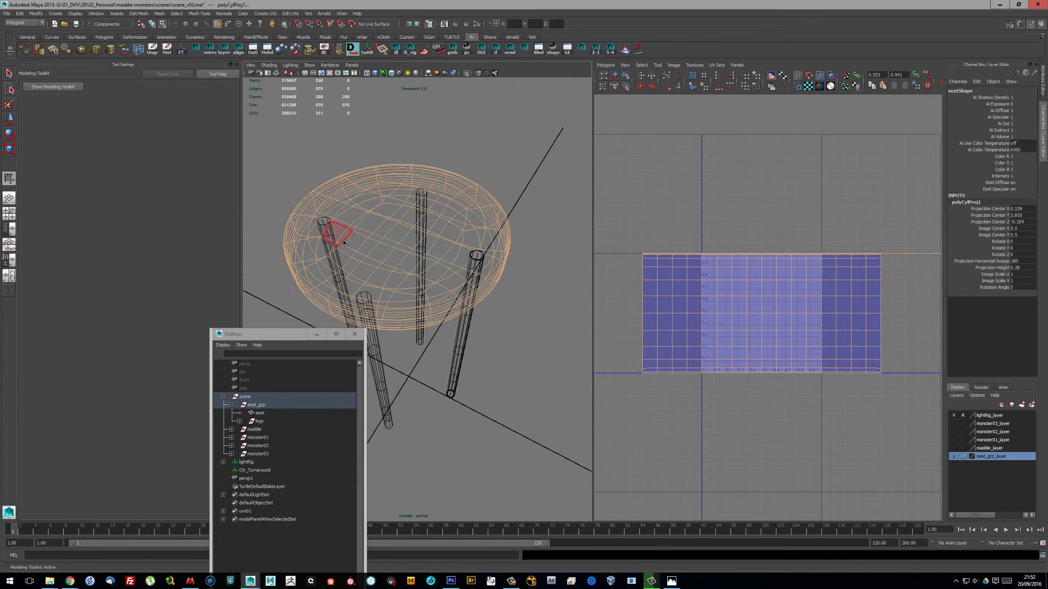
scroll(409, 233, up, 5)
Project planar UVs onto the seat's top and underside faces
mouse_move(389, 256)
alt+mouse_down()
mouse_move(409, 225)
mouse_move(443, 246)
mouse_move(430, 154)
alt+mouse_up()
scroll(473, 226, down, 5)
click(265, 13)
click(340, 22)
click(289, 234)
alt+drag(471, 272, 460, 245)
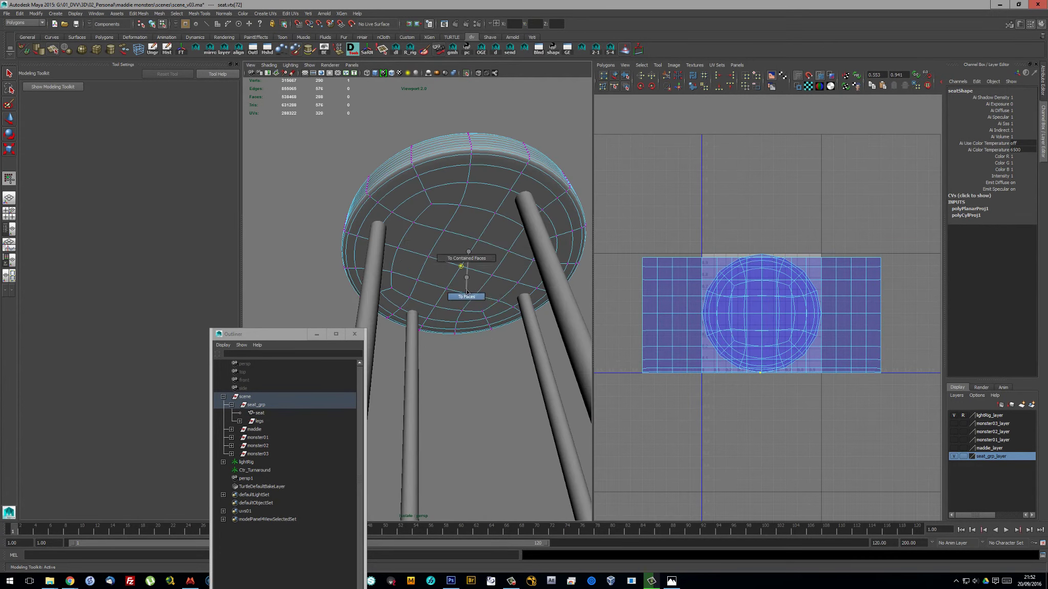
drag(399, 220, 532, 327)
alt+drag(460, 286, 450, 215)
click(265, 13)
key(F8)
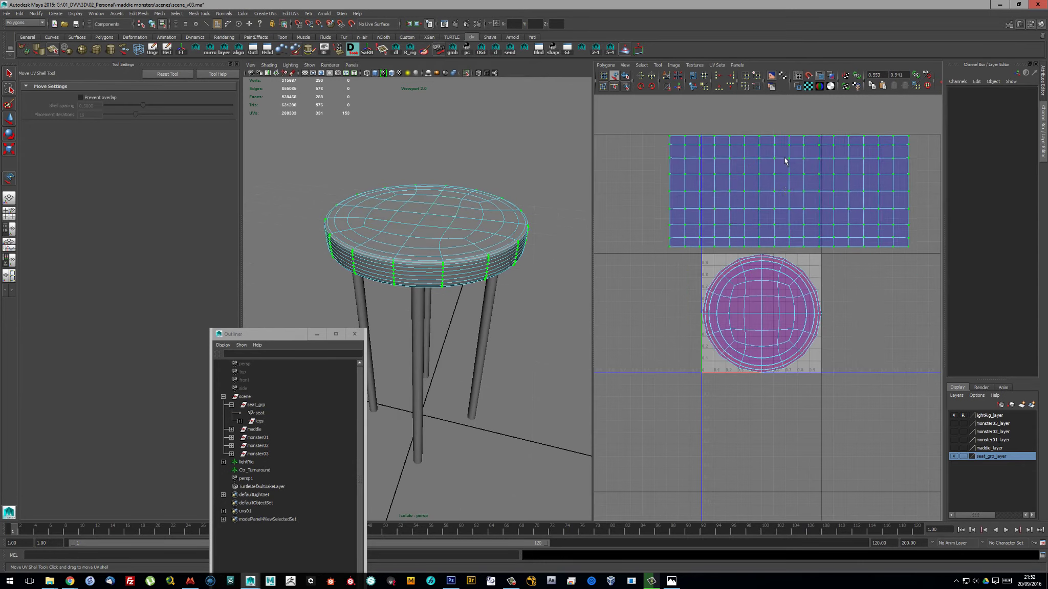
Move the seat circle UV shell into the UV square and select all seat shells
mouse_move(799, 331)
mouse_down()
mouse_move(735, 295)
mouse_move(687, 174)
mouse_up()
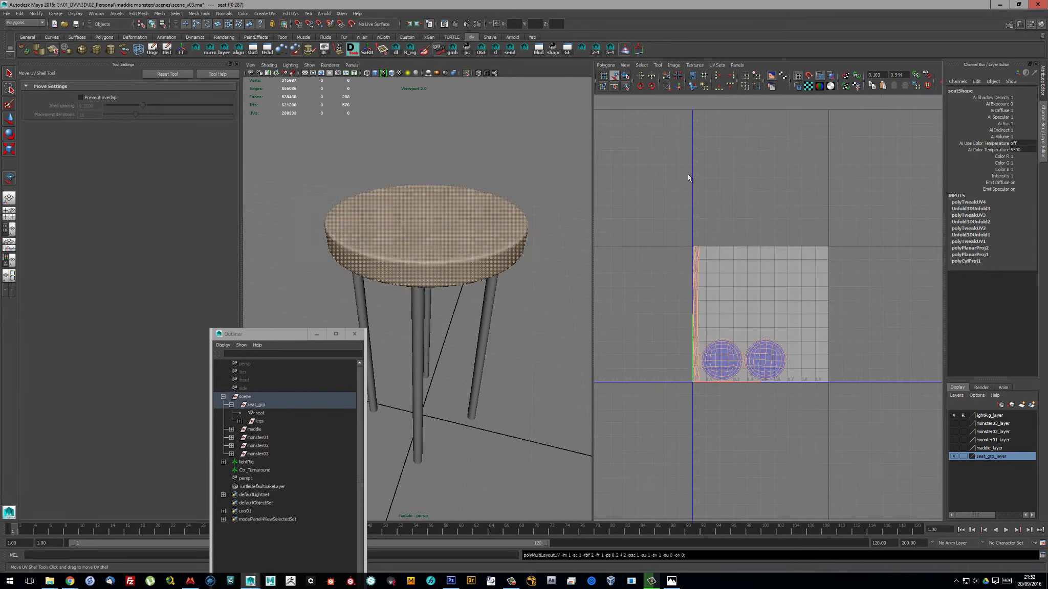
scroll(688, 173, up, 3)
alt+drag(461, 306, 432, 250)
scroll(483, 270, up, 3)
key(F8)
Look through the render camera and frame the stool seat
click(351, 65)
click(430, 88)
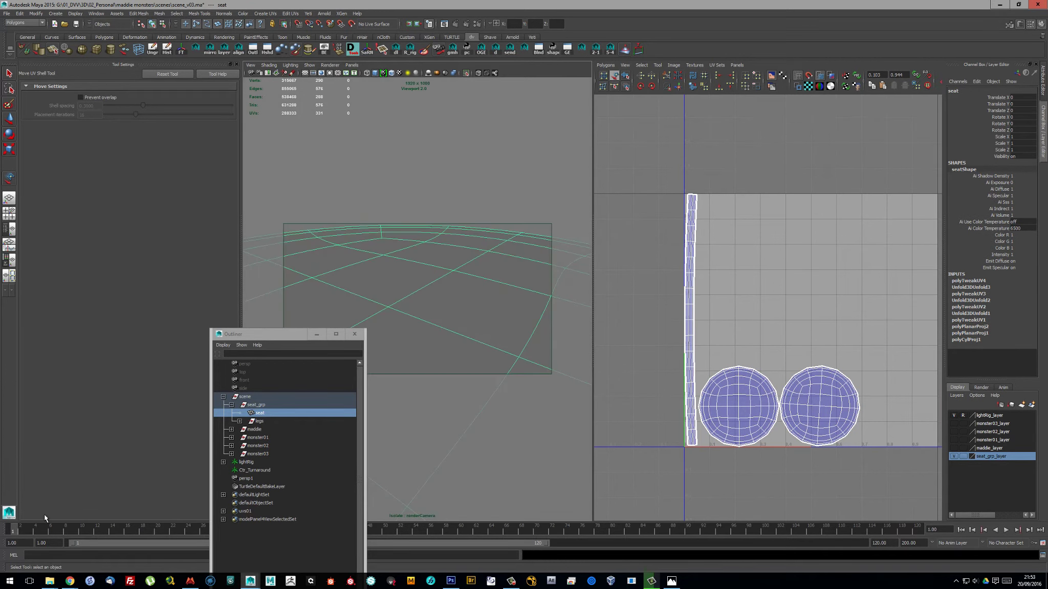
scroll(419, 288, down, 5)
click(378, 262)
alt+drag(379, 262, 385, 264)
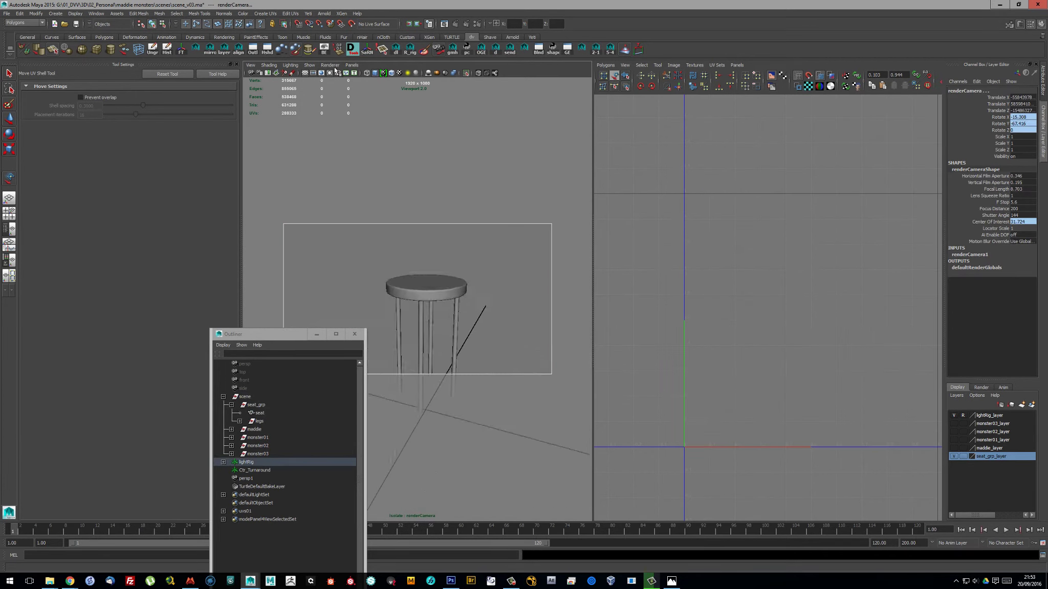
scroll(388, 265, down, 3)
click(417, 349)
key(f)
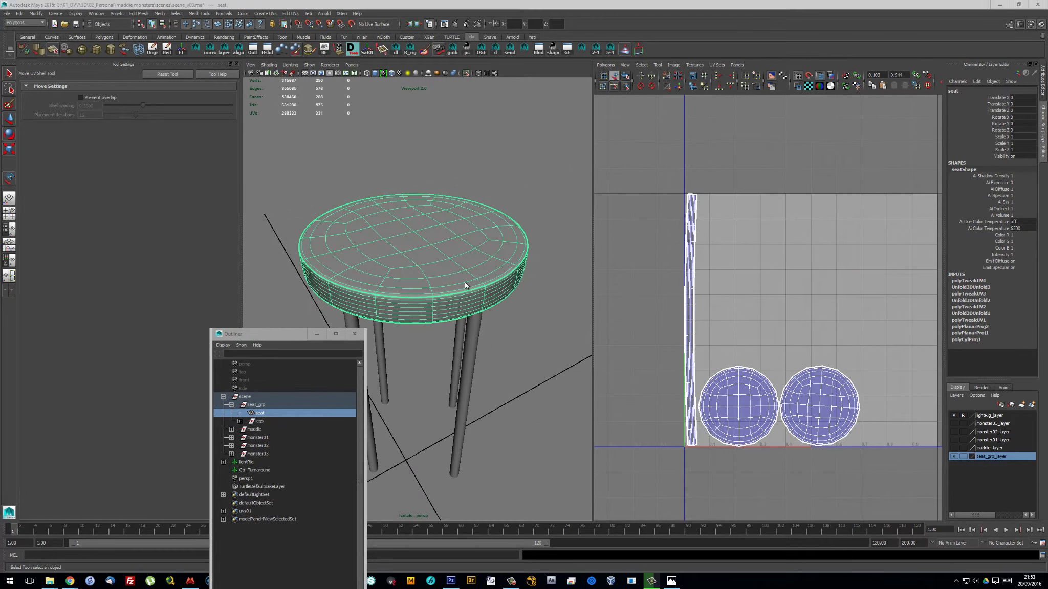
Return to the perspective camera and select an edge on the seat rim
click(352, 65)
click(421, 75)
click(418, 296)
mouse_move(418, 296)
alt+mouse_down()
mouse_move(426, 256)
mouse_move(408, 264)
alt+mouse_up()
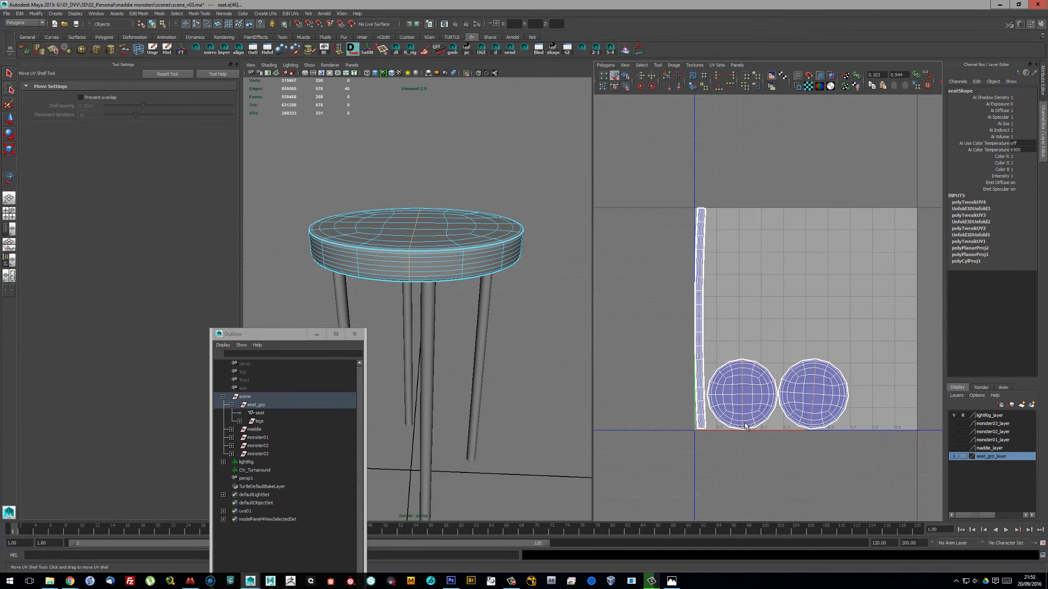
scroll(764, 429, up, 2)
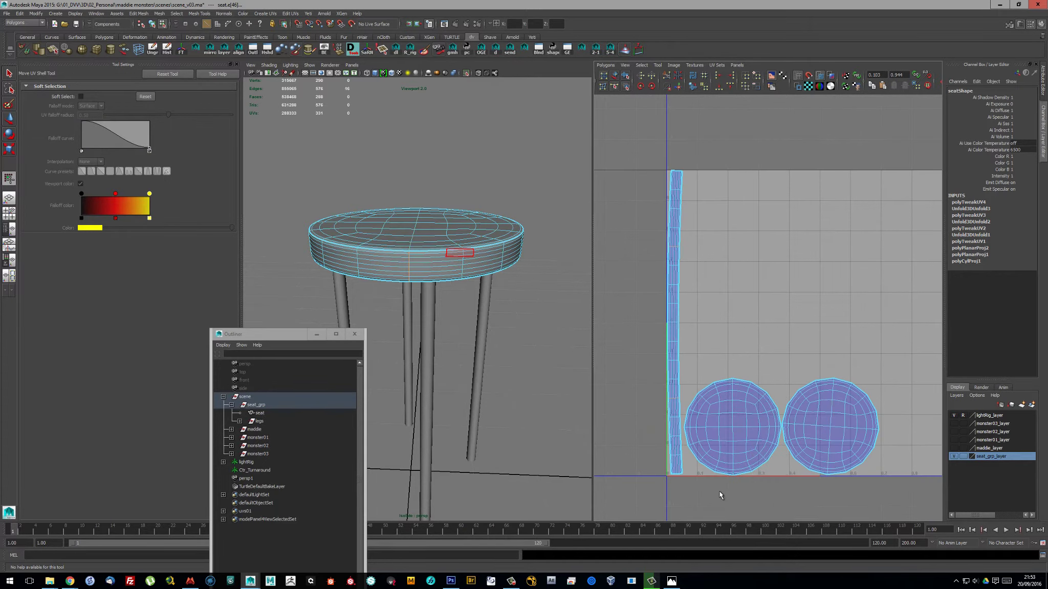
scroll(510, 215, up, 3)
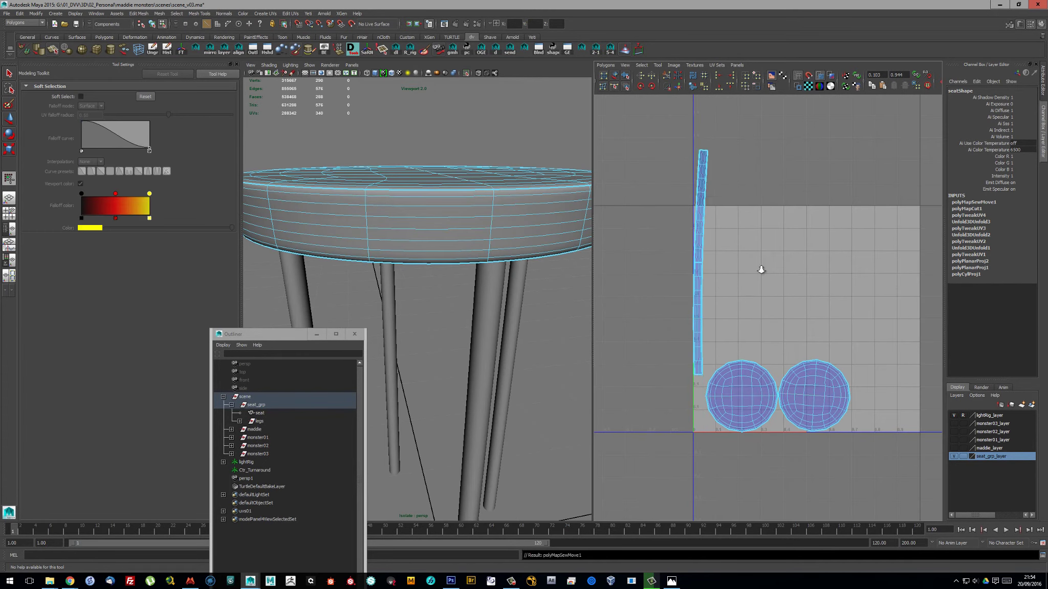
Unfold the seat UVs and lay out seat and leg shells together, scaling them
click(615, 75)
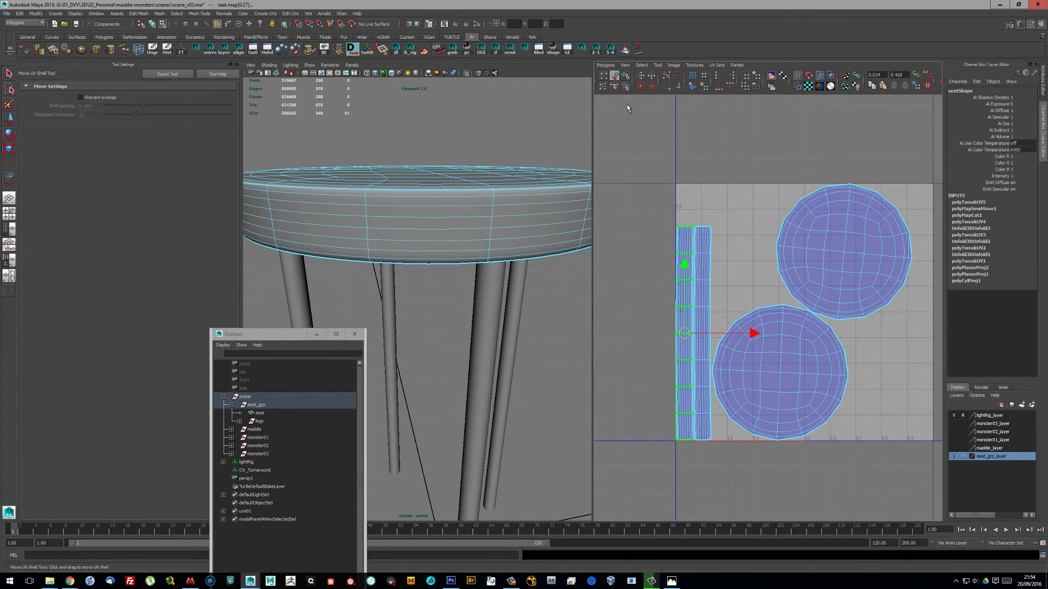
ctrl+click(259, 421)
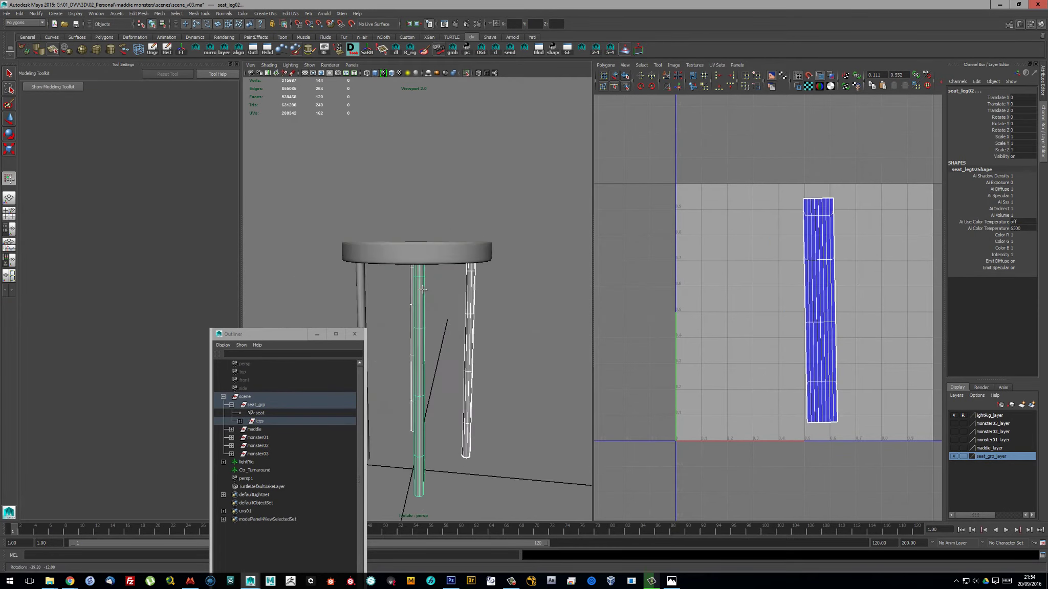
scroll(665, 215, down, 3)
drag(628, 189, 829, 399)
key(r)
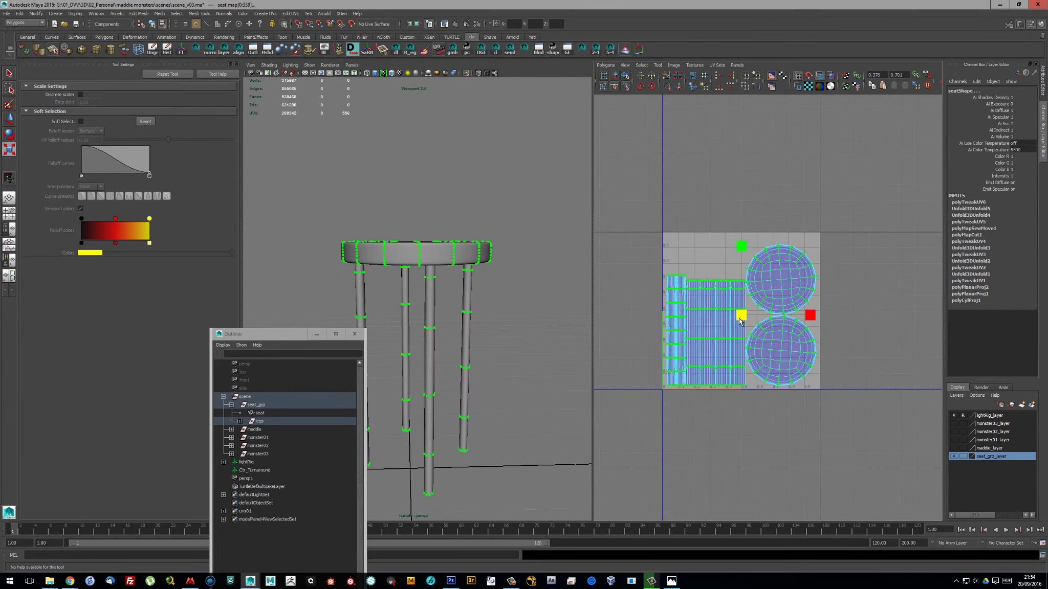
scroll(803, 339, up, 4)
scroll(803, 340, down, 2)
scroll(814, 327, down, 2)
key(F8)
key(w)
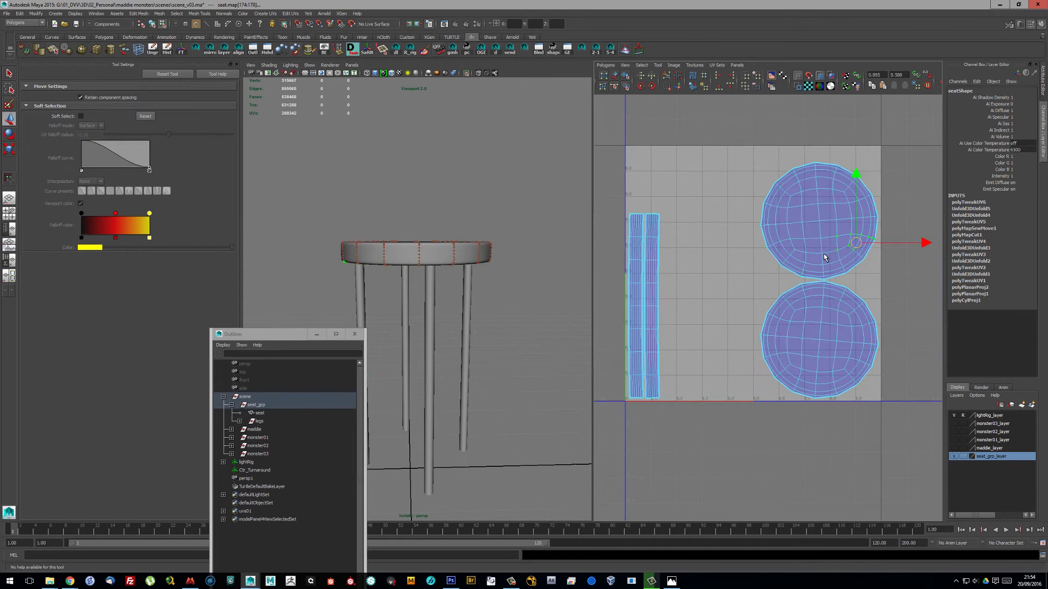
Move the leg strip UV shells beside the seat circles and export the stool
drag(507, 189, 336, 307)
key(F8)
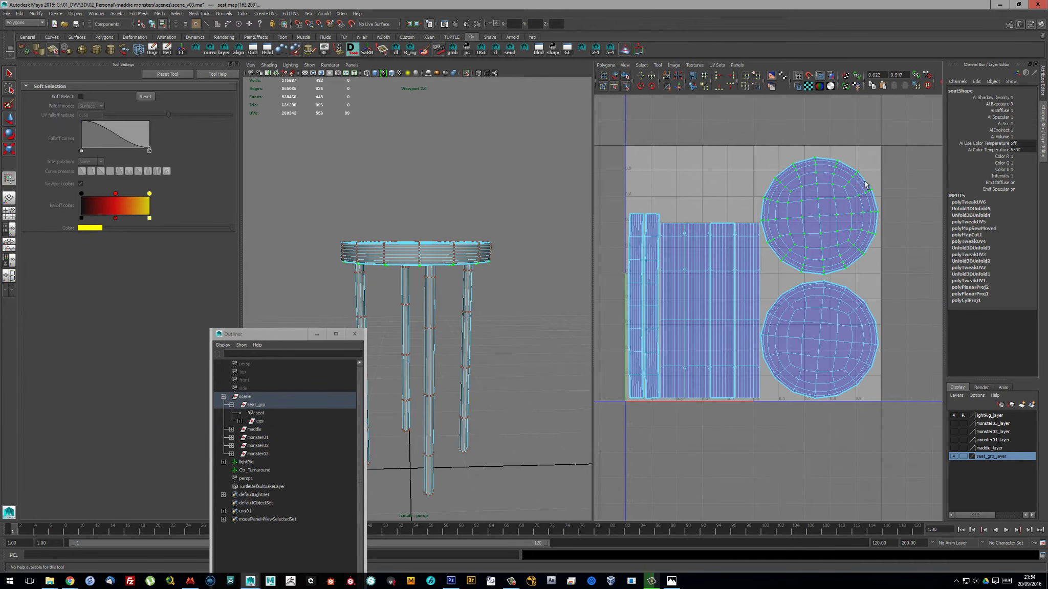
drag(867, 276, 752, 404)
key(w)
scroll(818, 332, up, 1)
drag(629, 194, 762, 317)
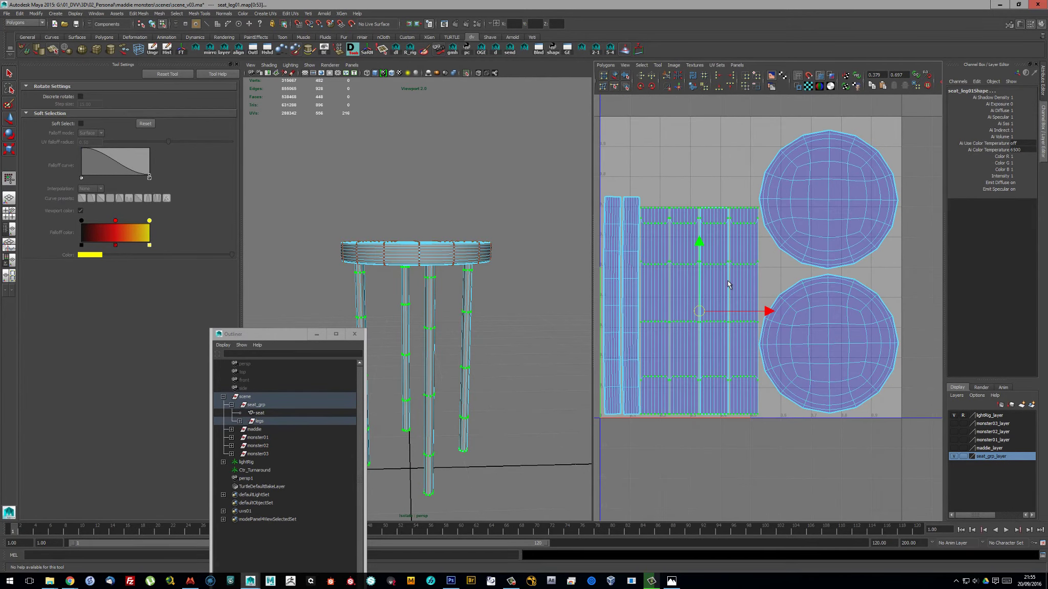
scroll(759, 314, up, 2)
alt+middle_drag(759, 314, 854, 313)
key(F8)
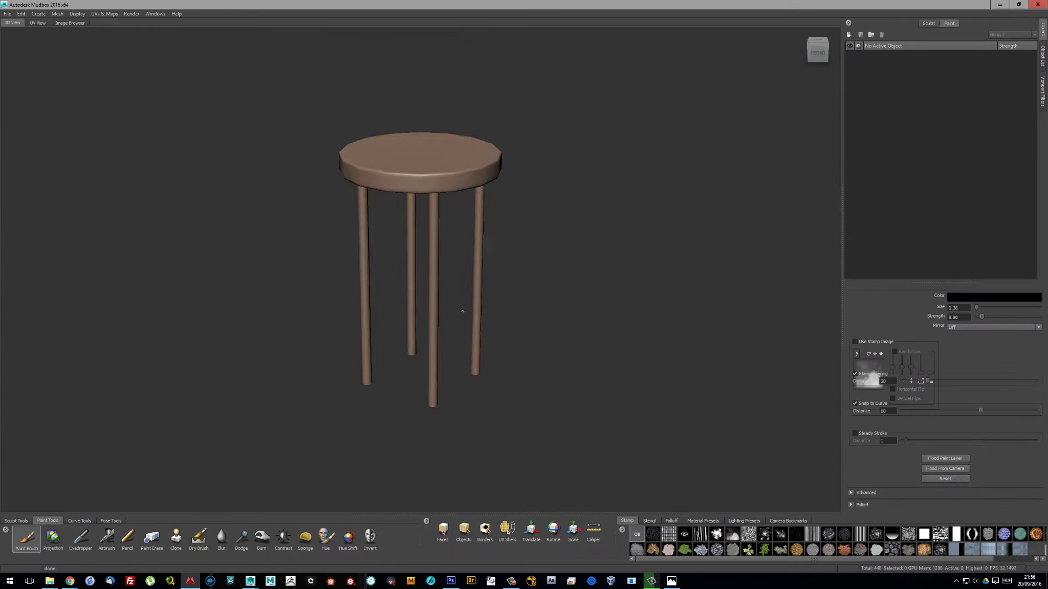
Add a new diffuse paint layer, Paint Layer 1, to the stool
mouse_move(446, 320)
alt+mouse_down()
mouse_move(553, 367)
mouse_move(491, 153)
alt+mouse_up()
click(498, 156)
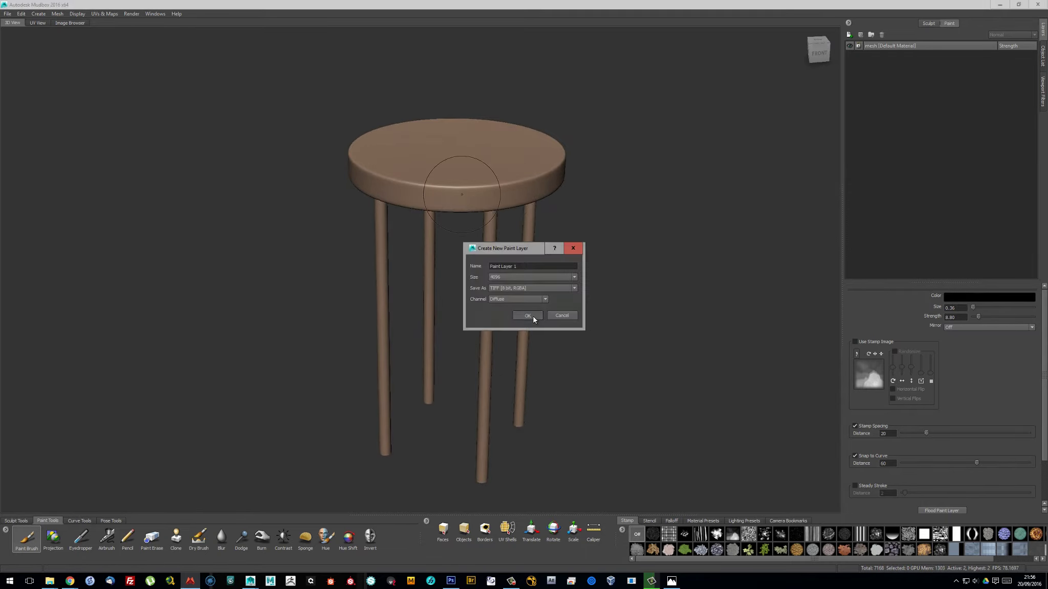
click(533, 317)
alt+drag(617, 276, 699, 226)
alt+middle_drag(679, 246, 820, 175)
Export Paint Layer 1's channel to PSD as temp.psd, overwriting the existing file
right_click(922, 73)
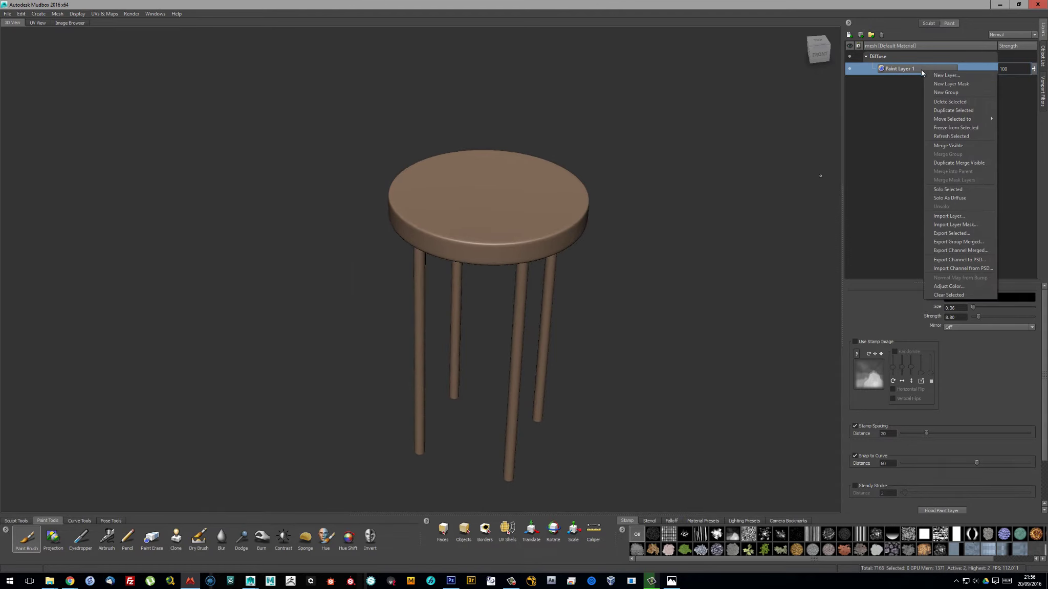
click(960, 259)
key(Return)
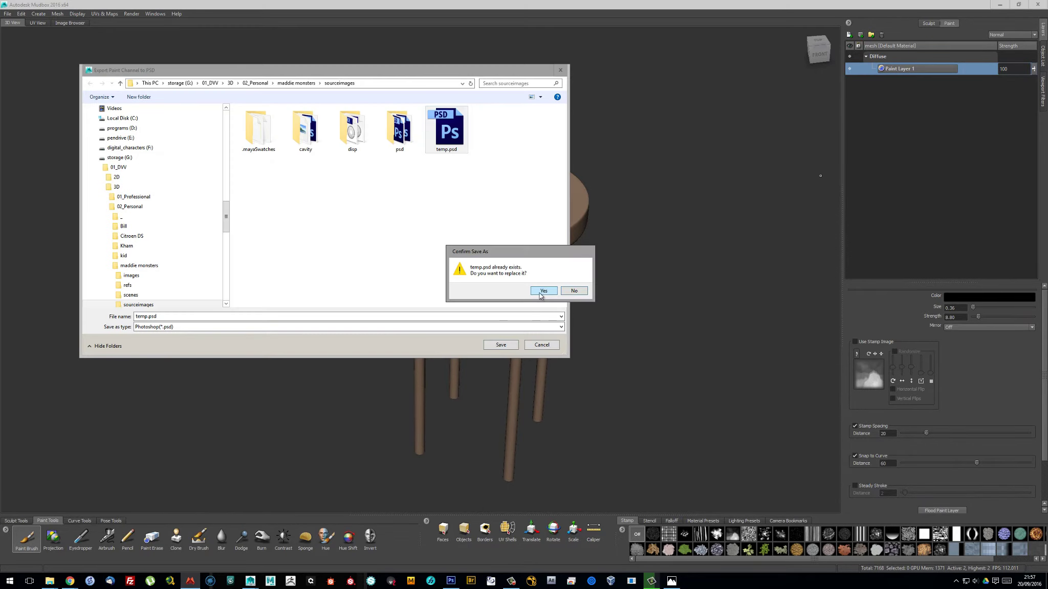
click(541, 291)
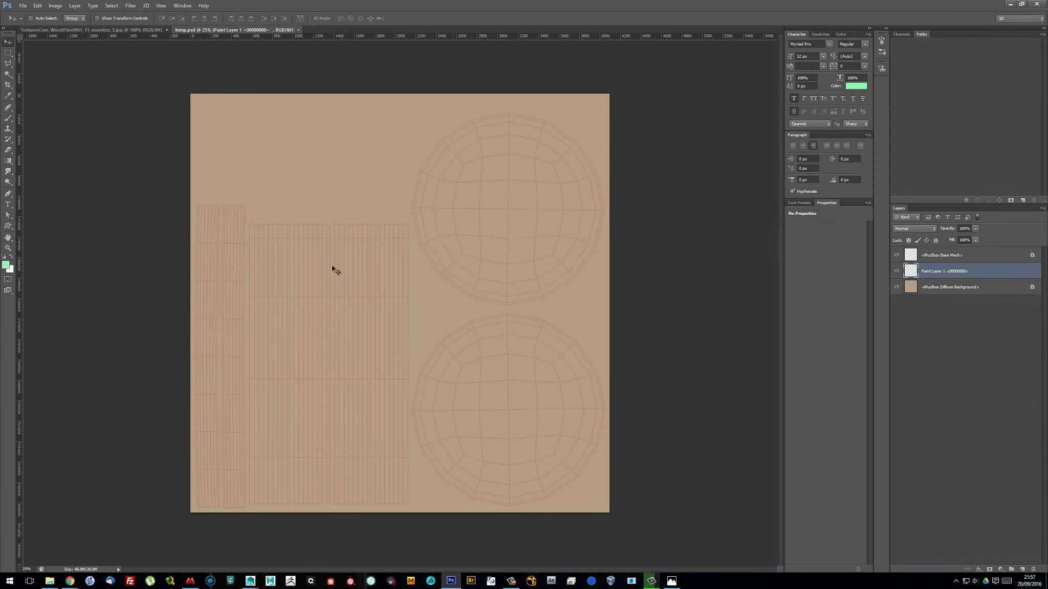
Darken the wood texture with Levels and slightly desaturate it with Hue/Saturation
click(73, 30)
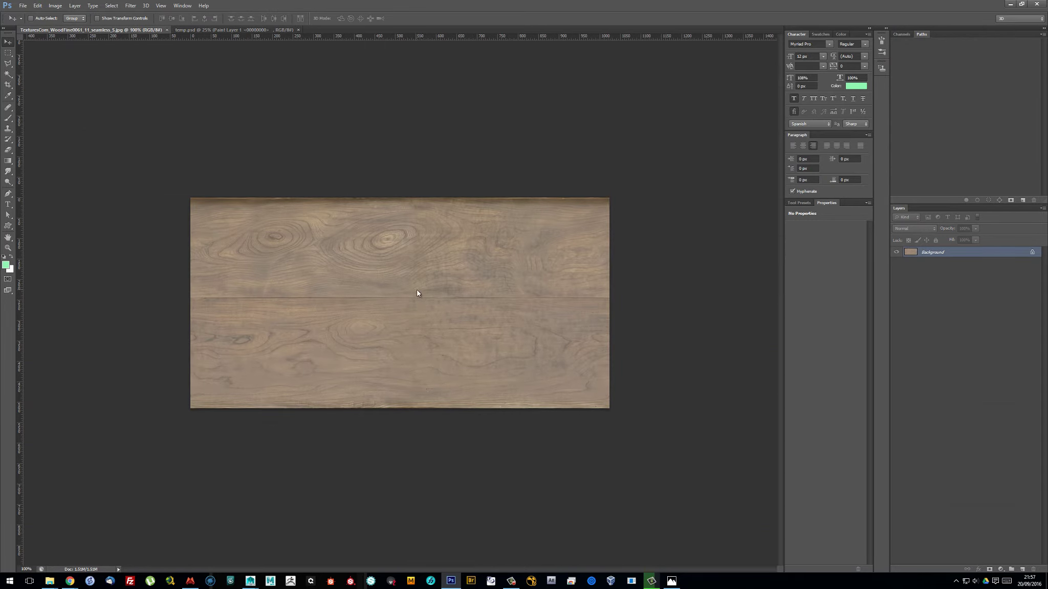
key(ctrl+l)
key(Escape)
key(ctrl+u)
mouse_move(753, 206)
mouse_down()
mouse_move(763, 217)
mouse_move(750, 206)
mouse_up()
click(839, 147)
key(ctrl+l)
key(Return)
key(ctrl+u)
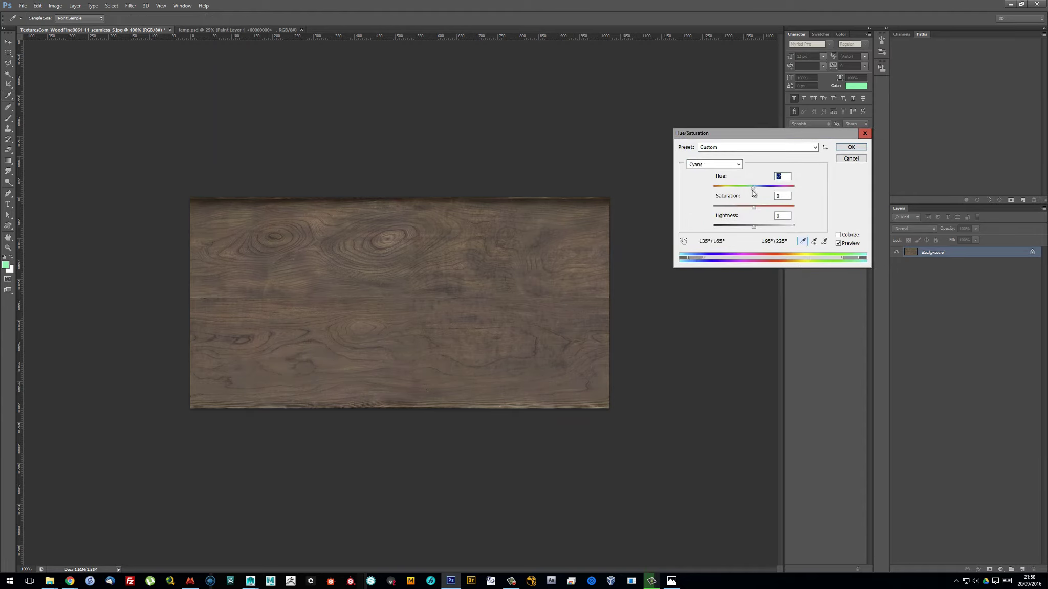
key(Return)
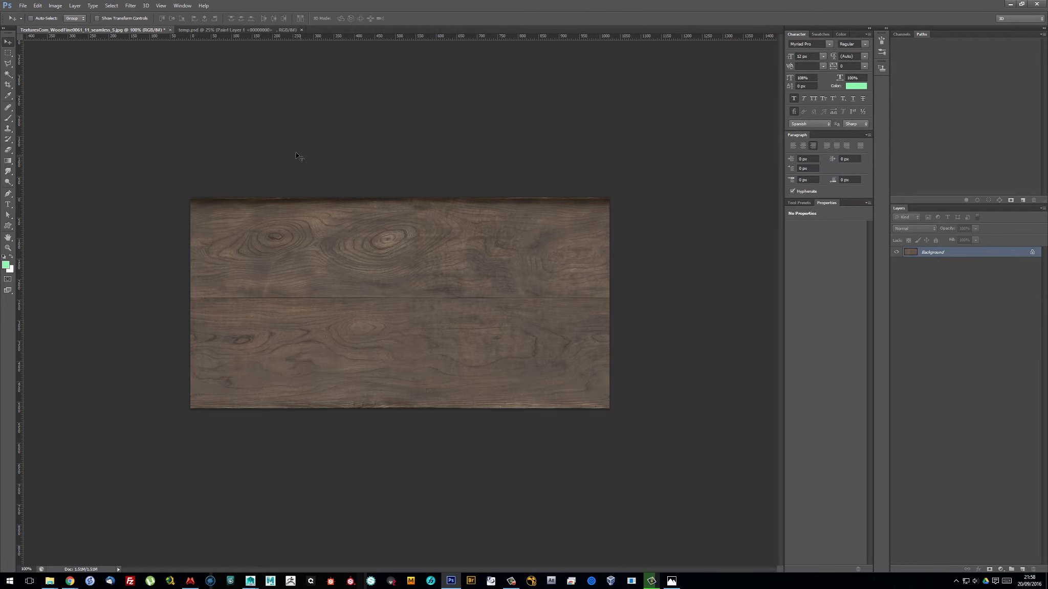
Turn the wood strip vertical and stretch it down the leftmost leg column in temp.psd
key(ctrl+Tab)
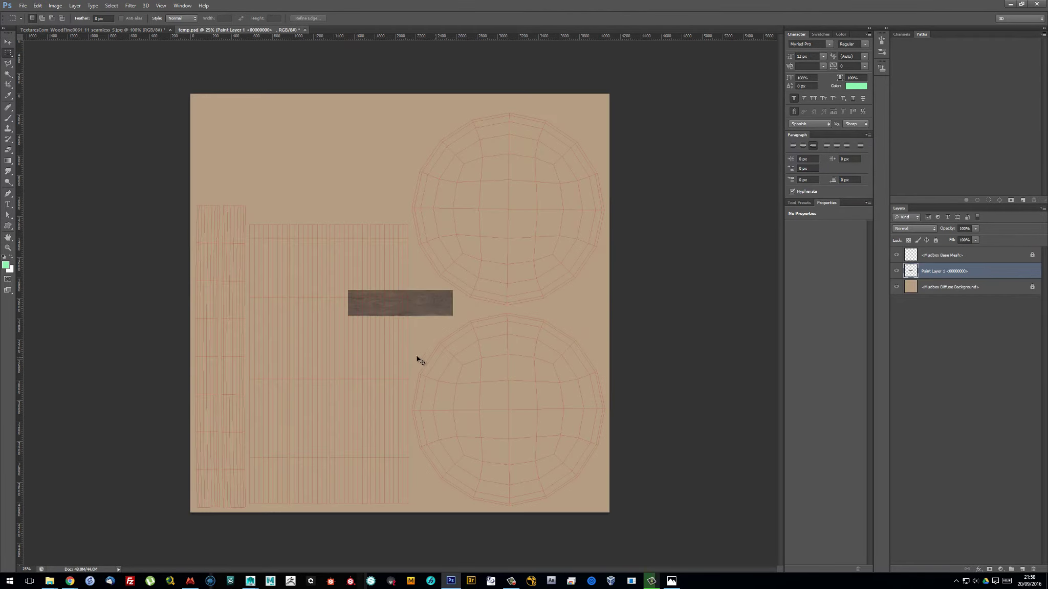
key(ctrl+t)
mouse_move(419, 361)
shift+mouse_down()
mouse_move(334, 259)
mouse_move(210, 280)
shift+mouse_up()
key(ctrl+plus)
key(Right)
key(Right)
key(Right)
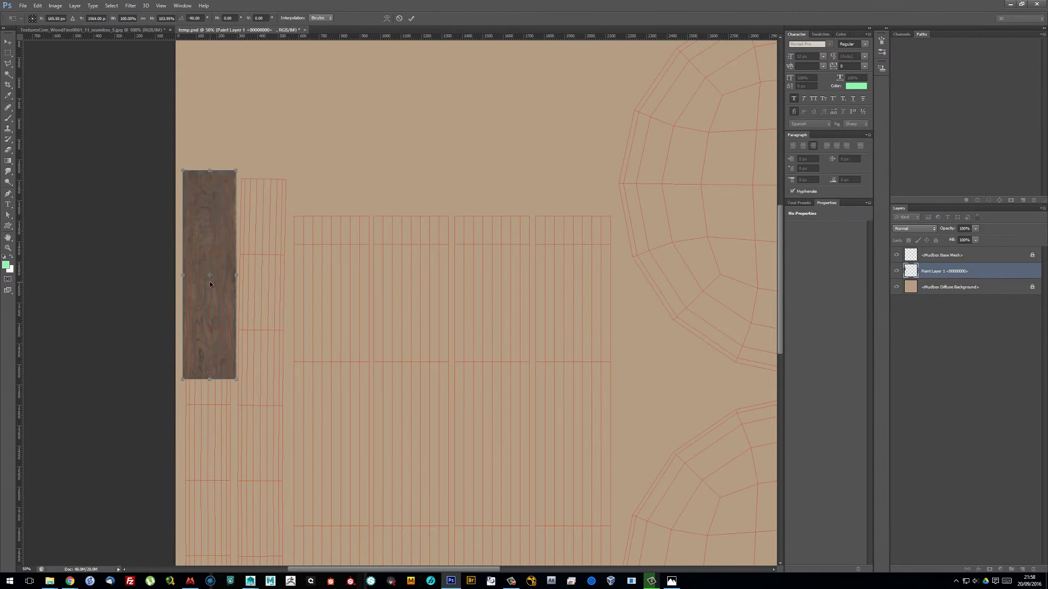
key(ctrl+plus)
key(ctrl+plus)
key(ctrl+minus)
key(ctrl+minus)
key(ctrl+minus)
drag(300, 168, 300, 440)
key(ctrl+plus)
key(ctrl+plus)
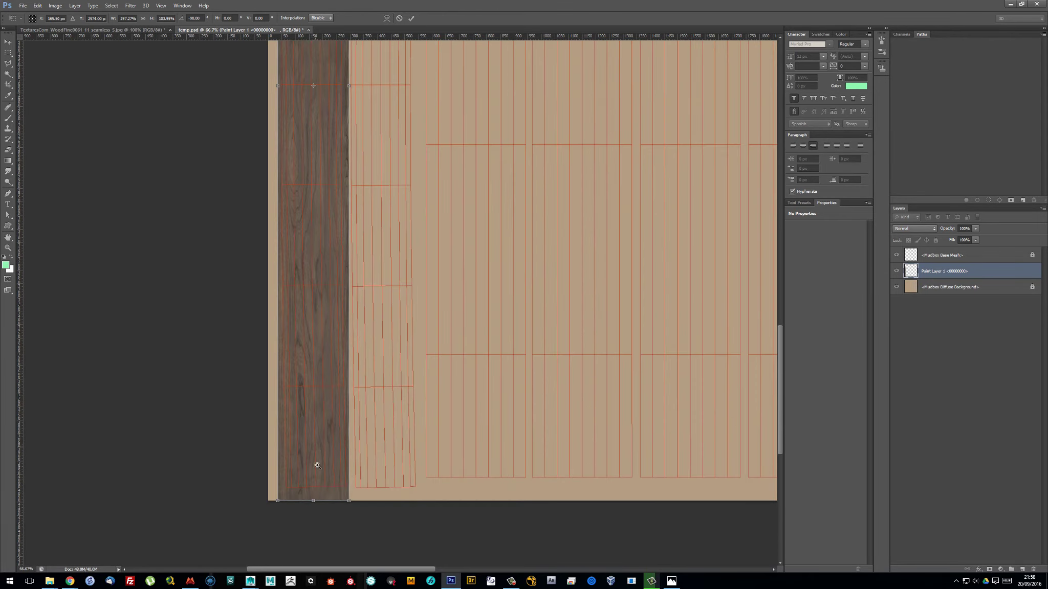
key(Return)
key(ctrl+minus)
Copy the top wood plank and place it vertically beside the first strip, stretched up the leg
key(ctrl+Tab)
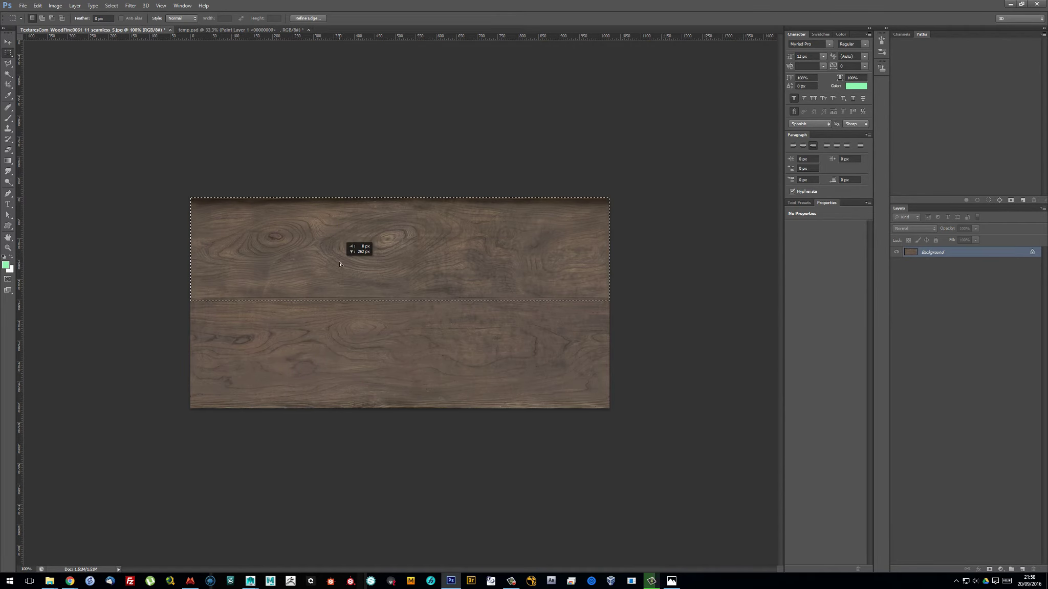
click(111, 6)
click(132, 126)
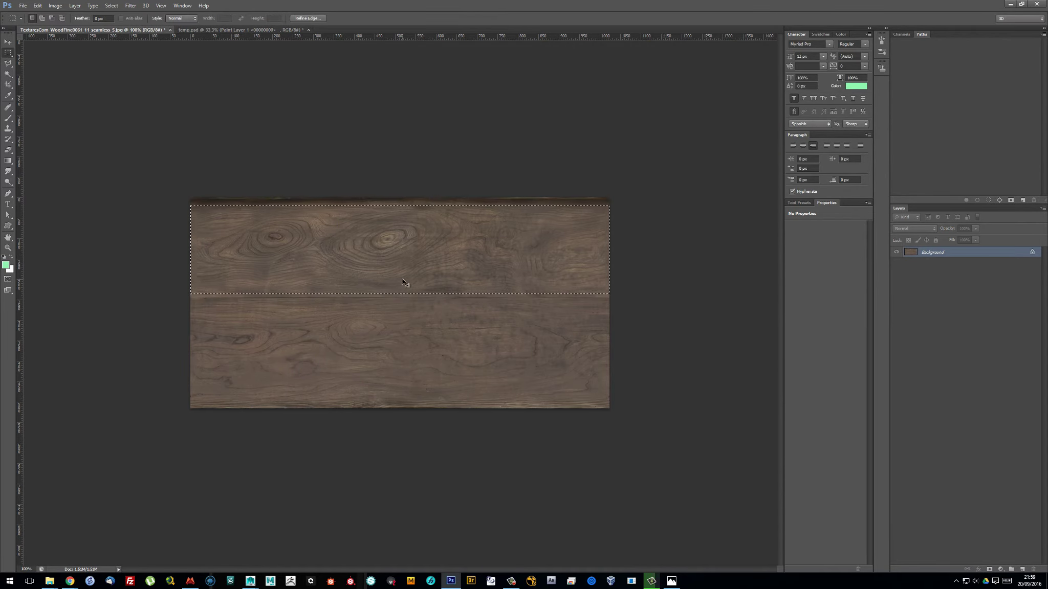
key(ctrl+c)
key(ctrl+Tab)
key(ctrl+v)
key(ctrl+t)
drag(476, 287, 491, 220)
drag(404, 296, 358, 325)
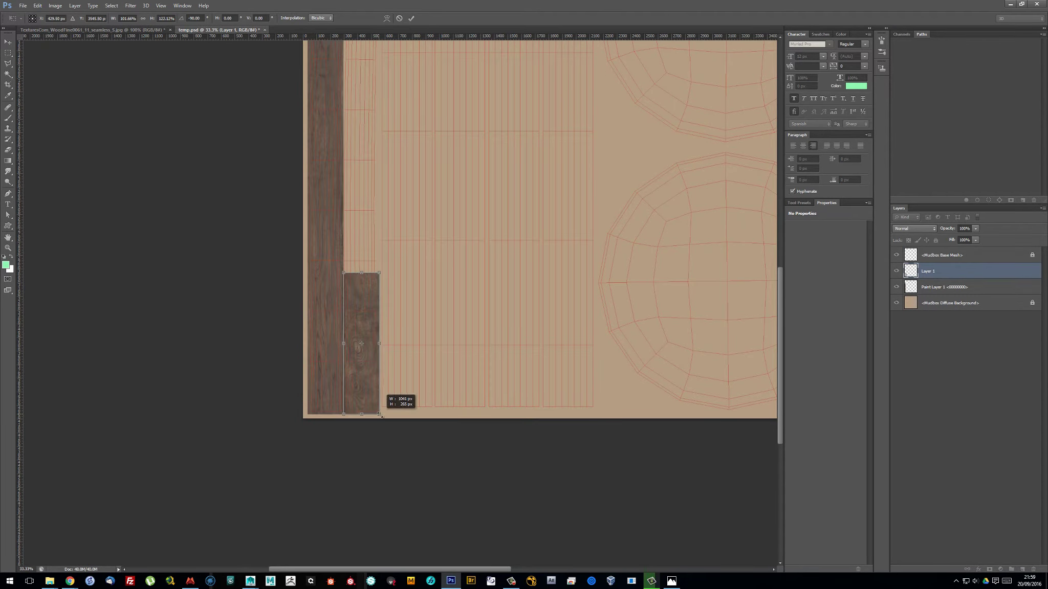
drag(361, 273, 362, 100)
Check the seam between the wood pieces and merge the plank into the paint layer
key(ctrl+plus)
key(Return)
key(ctrl+plus)
key(ctrl+plus)
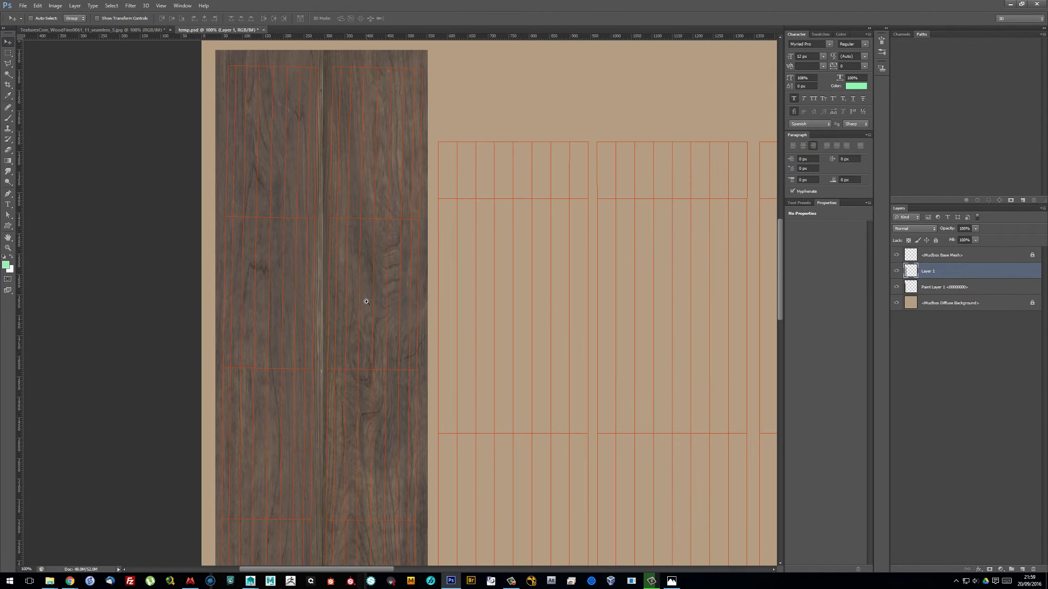
alt+scroll(427, 428, down, 1)
click(896, 271)
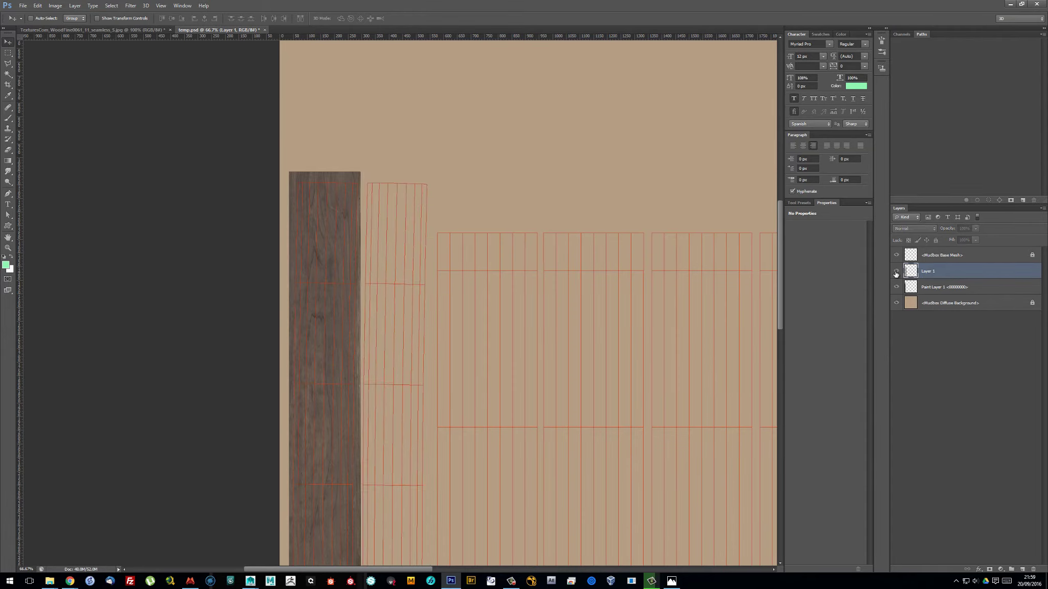
click(944, 287)
click(896, 255)
click(895, 271)
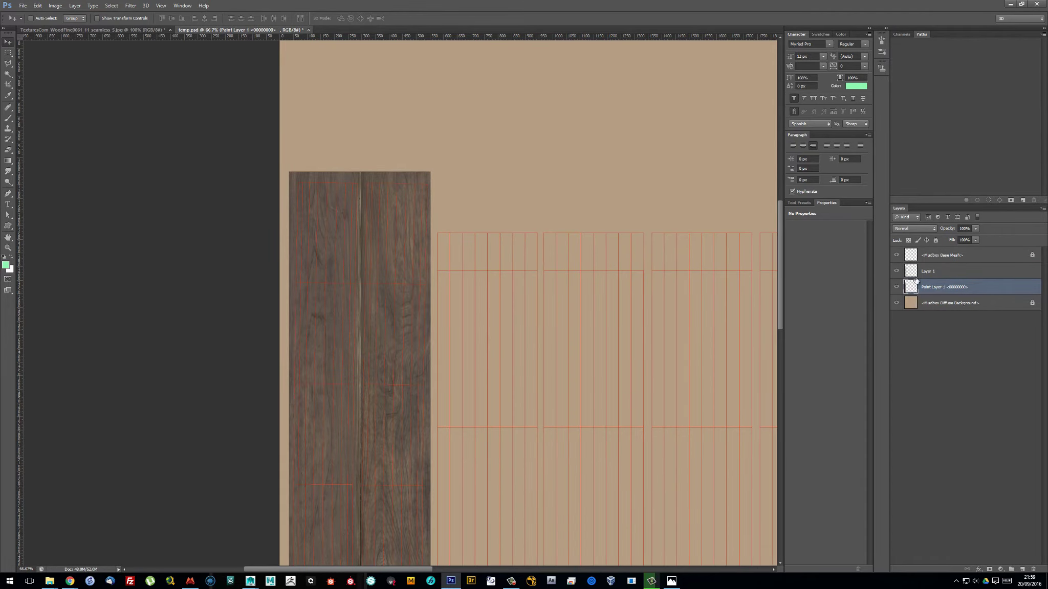
key(ctrl+e)
key(ctrl+minus)
key(ctrl+minus)
key(ctrl+minus)
alt+scroll(257, 521, up, 3)
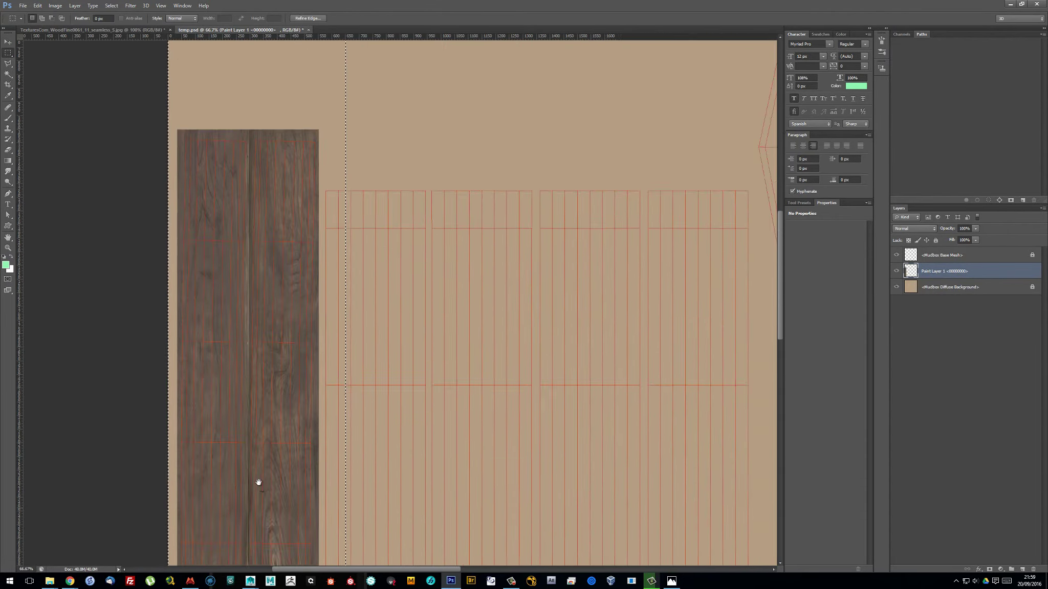
Rotate the wood strip slightly to straighten it along the leg UVs
key(ctrl+t)
right_click(317, 304)
click(333, 324)
drag(286, 57, 286, 60)
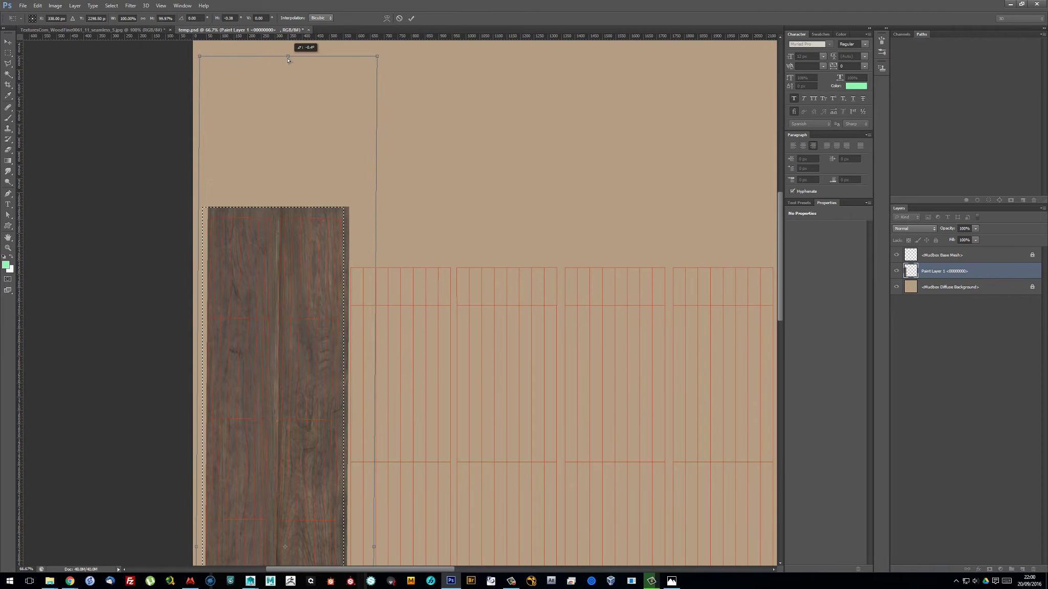
key(Return)
key(ctrl+minus)
key(ctrl+Tab)
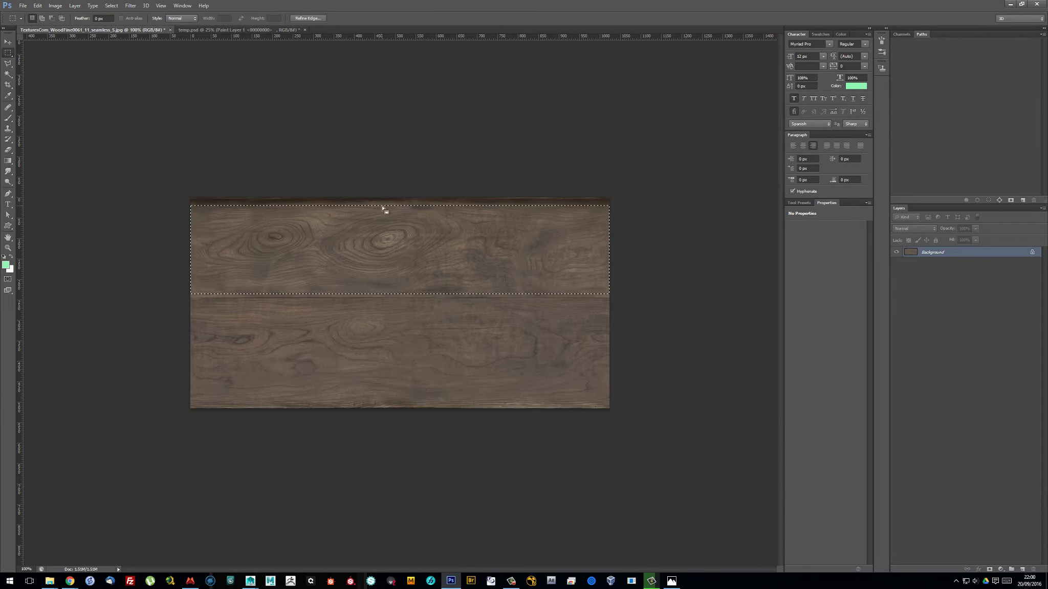
Tile the second dark wood texture down the top-right area and merge the tiles
key(v)
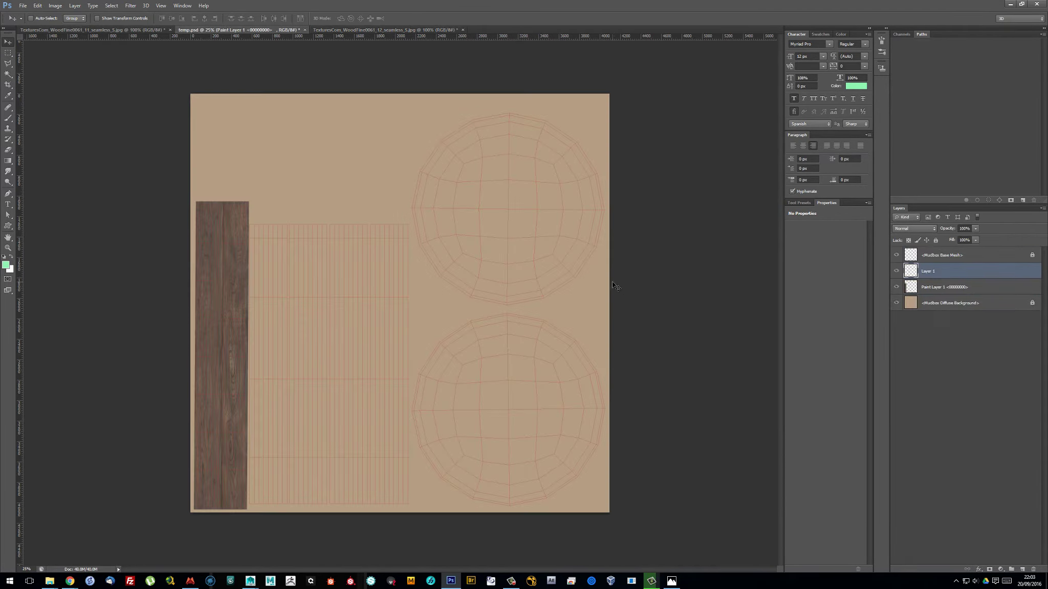
key(ctrl+t)
mouse_move(230, 34)
mouse_down()
mouse_move(558, 246)
mouse_move(559, 201)
mouse_move(570, 296)
mouse_up()
key(Return)
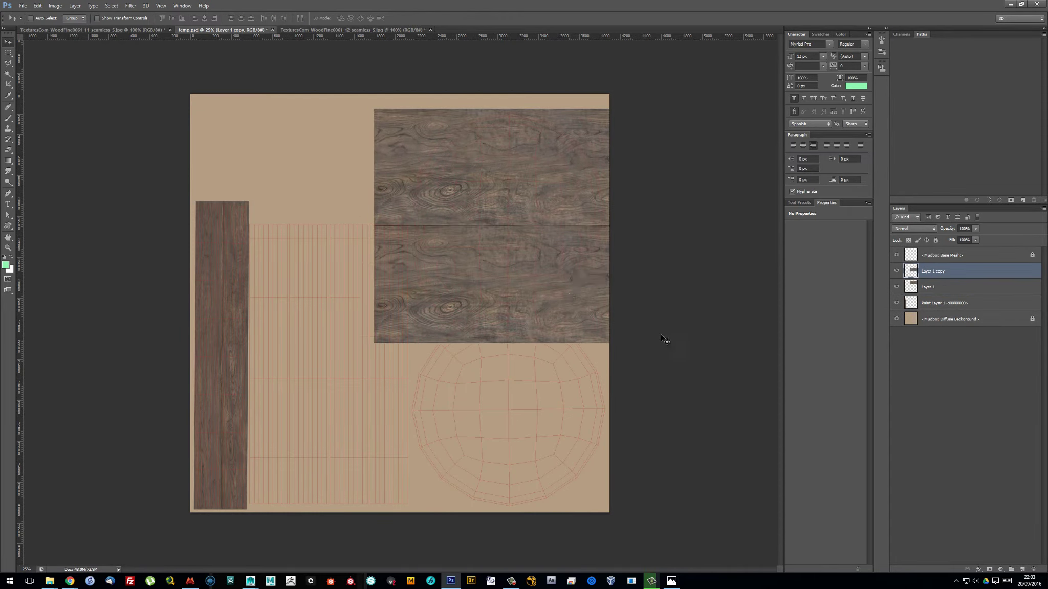
mouse_move(661, 338)
alt+mouse_down()
mouse_move(573, 358)
mouse_move(568, 475)
alt+mouse_up()
ctrl+drag(522, 368, 559, 321)
ctrl+drag(517, 178, 494, 178)
click(963, 270)
key(ctrl+e)
key(ctrl+e)
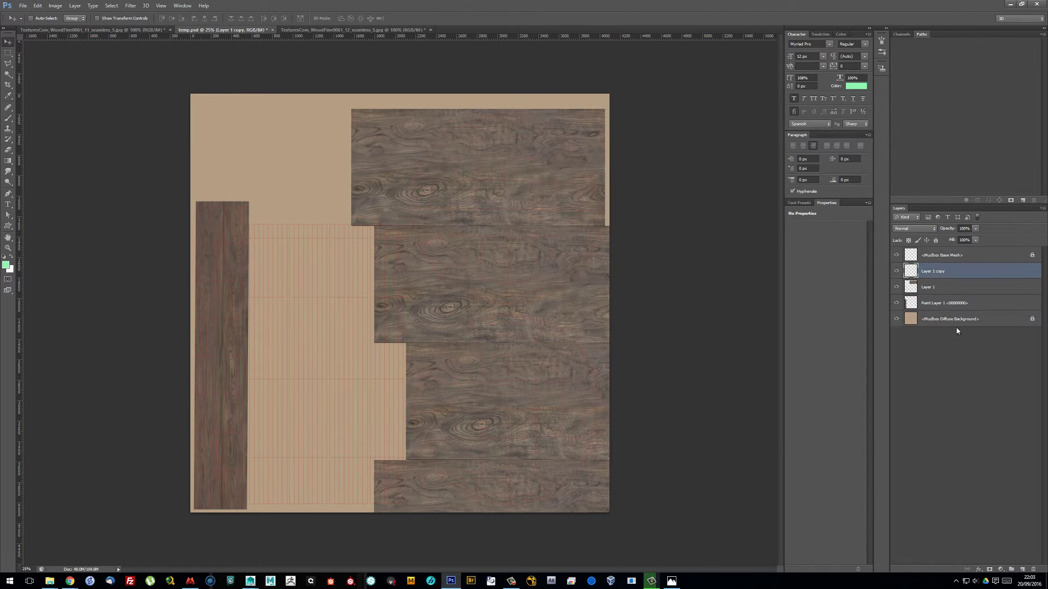
Keep the wood only in the right half and merge it into the paint layer
click(896, 271)
click(8, 53)
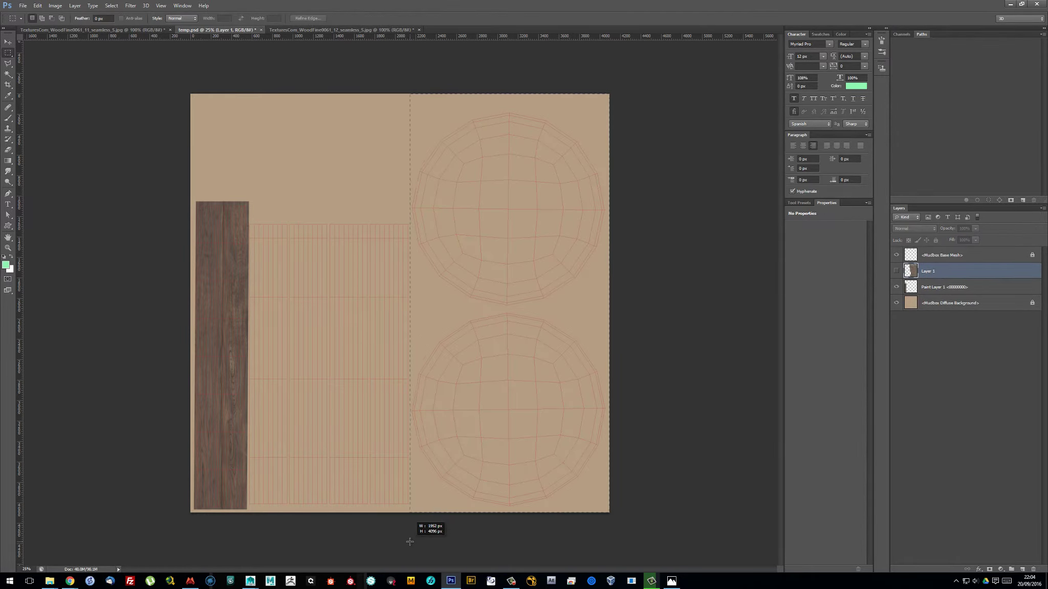
key(ctrl+e)
key(v)
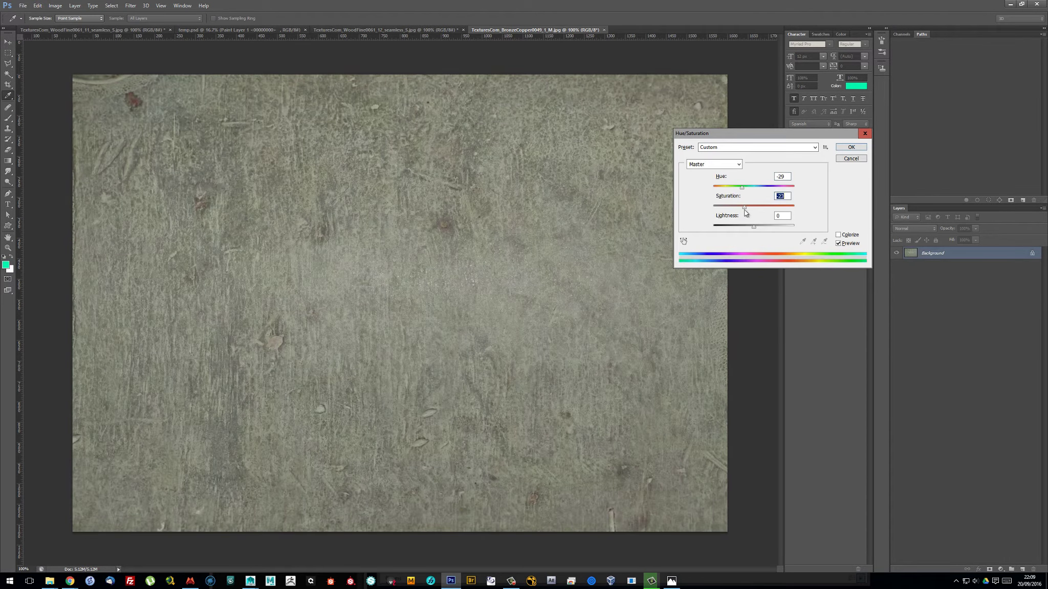
key(Return)
Paste the grey weathered texture and stretch it over the middle UV strips
click(188, 32)
key(ctrl+v)
key(ctrl+t)
drag(445, 327, 377, 303)
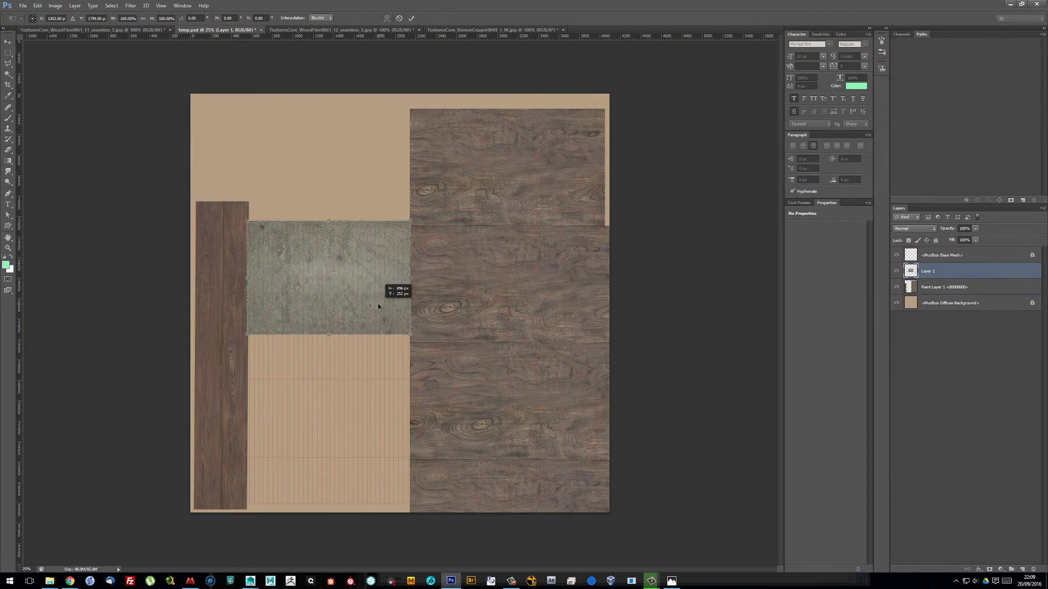
drag(329, 332, 303, 503)
key(Return)
key(ctrl+plus)
Duplicate the grey layer below and erase the seam between the copies at full opacity
key(e)
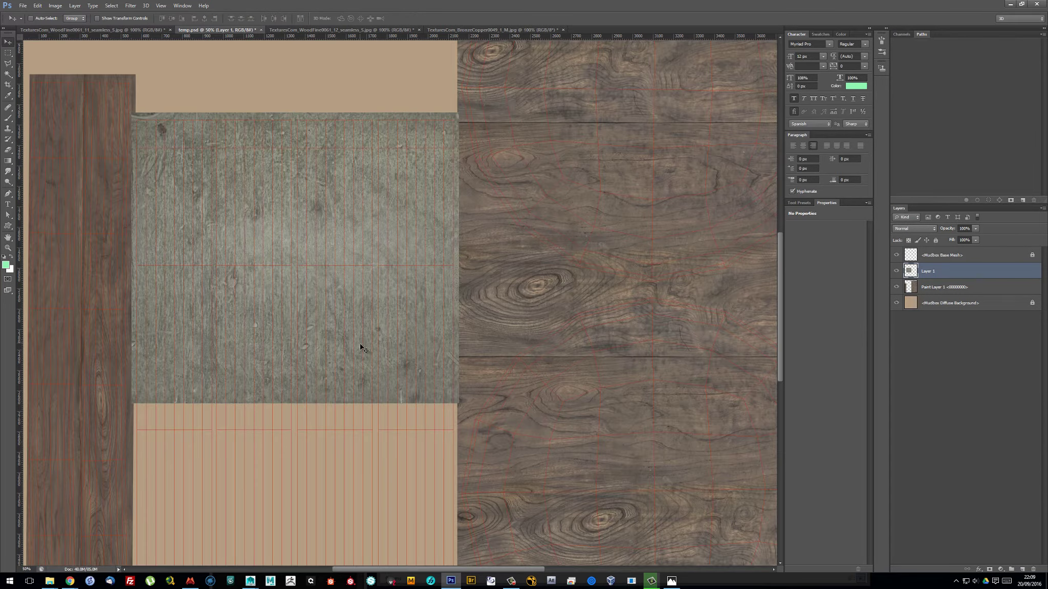
key(ctrl+j)
ctrl+drag(361, 346, 408, 419)
alt+right_drag(200, 274, 227, 284)
key(0)
drag(134, 246, 528, 251)
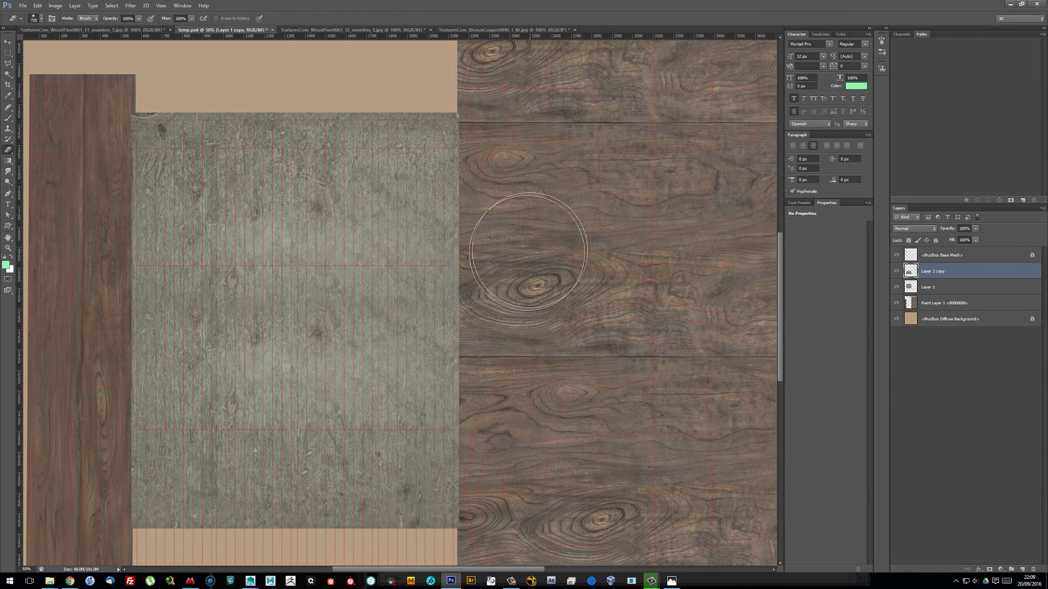
Add more grey copies covering the bottom tan strips and merge them into Paint Layer 1
key(ctrl+j)
key(v)
drag(554, 382, 444, 416)
drag(434, 327, 508, 404)
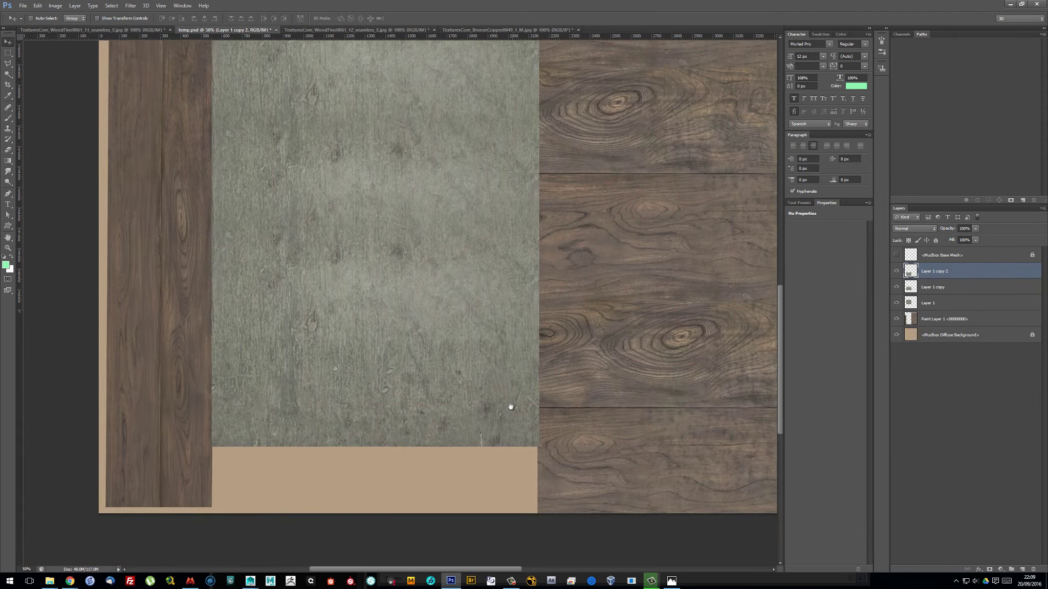
key(ctrl+j)
drag(428, 419, 427, 486)
key(ctrl+e)
key(ctrl+e)
key(ctrl+e)
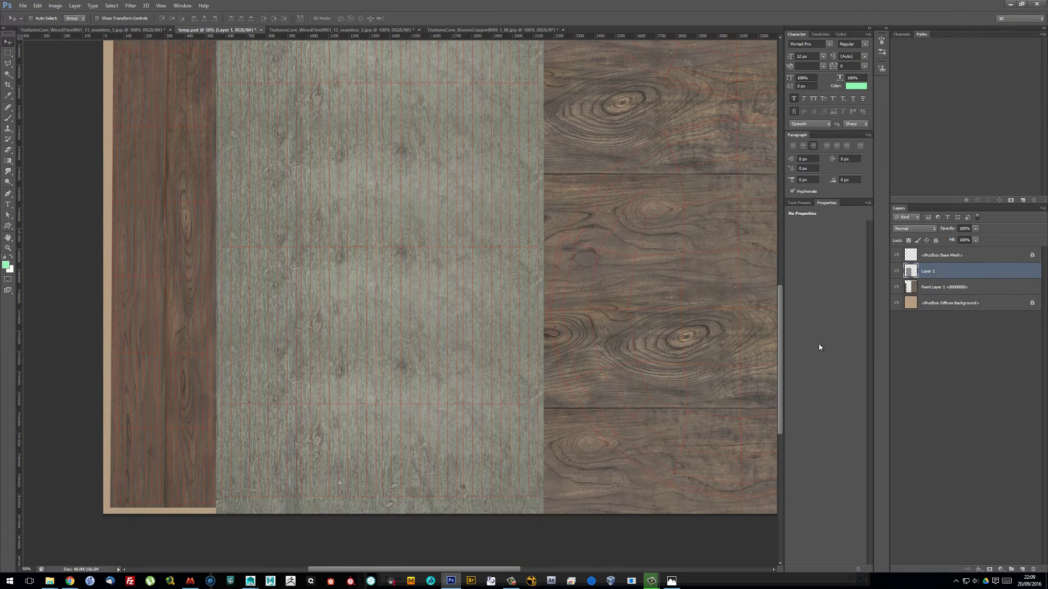
click(392, 347)
Heal blemishes in the grey texture with a resized healing brush
key(j)
alt+right_drag(305, 388, 325, 395)
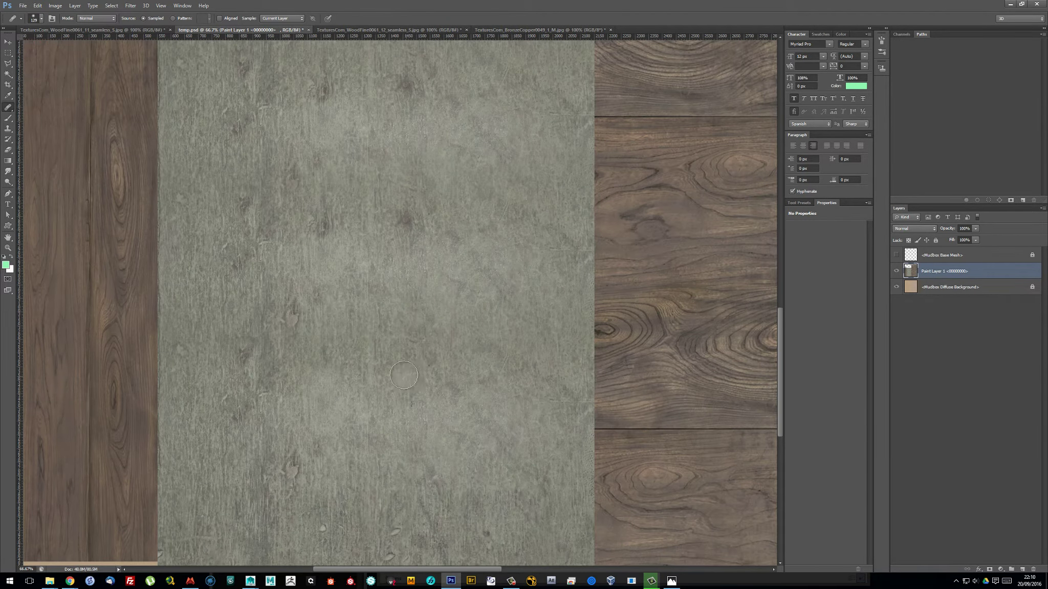
scroll(389, 360, up, 2)
scroll(358, 286, up, 1)
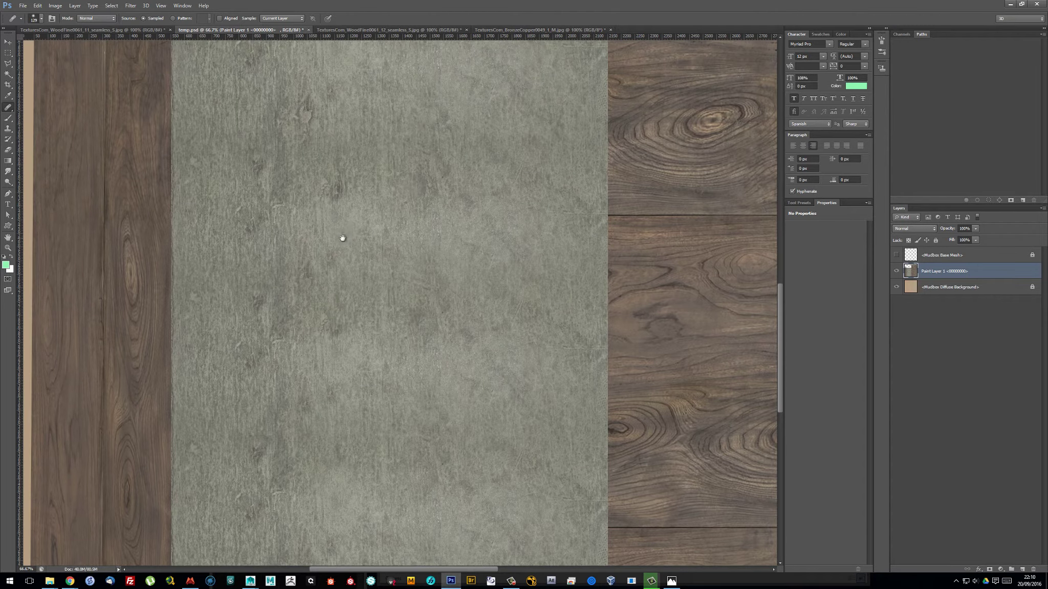
scroll(307, 255, up, 1)
scroll(287, 358, up, 1)
scroll(302, 389, up, 1)
alt+scroll(317, 344, down, 3)
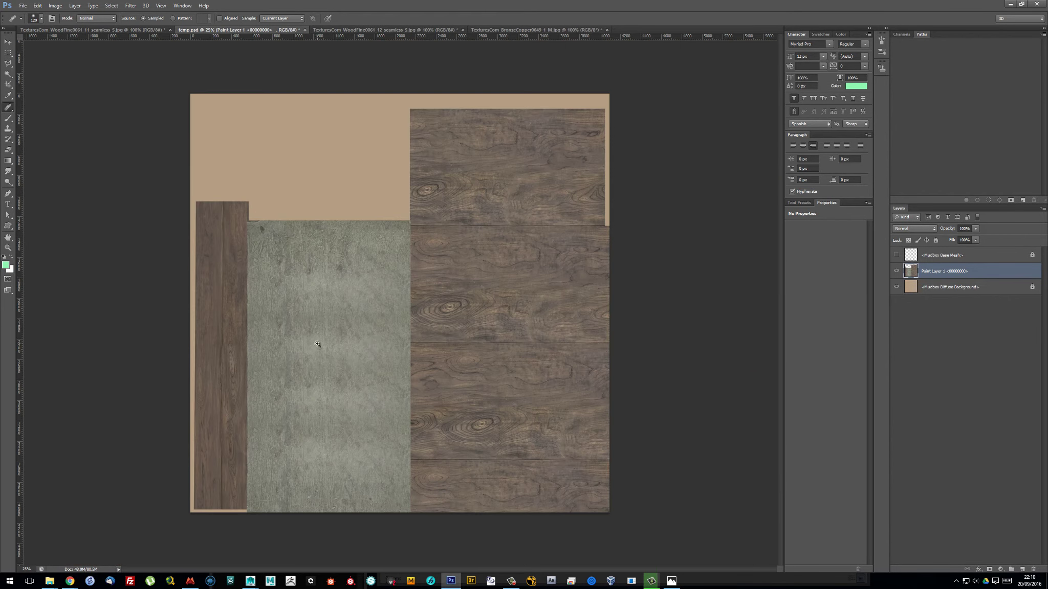
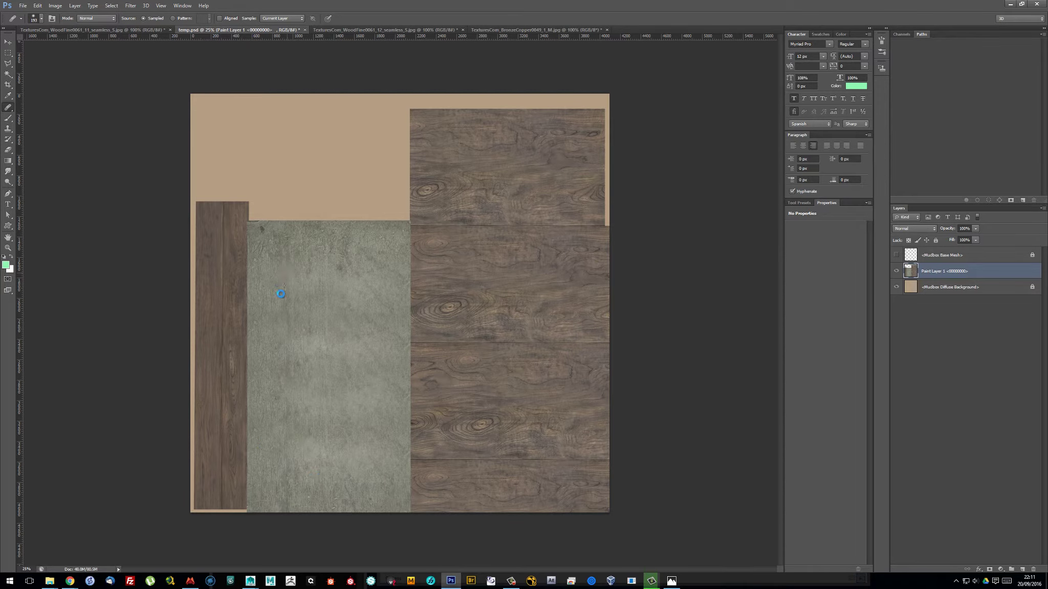
Save temp.psd in Photoshop and go back to Mudbox's re-import prompt
key(ctrl+s)
key(Return)
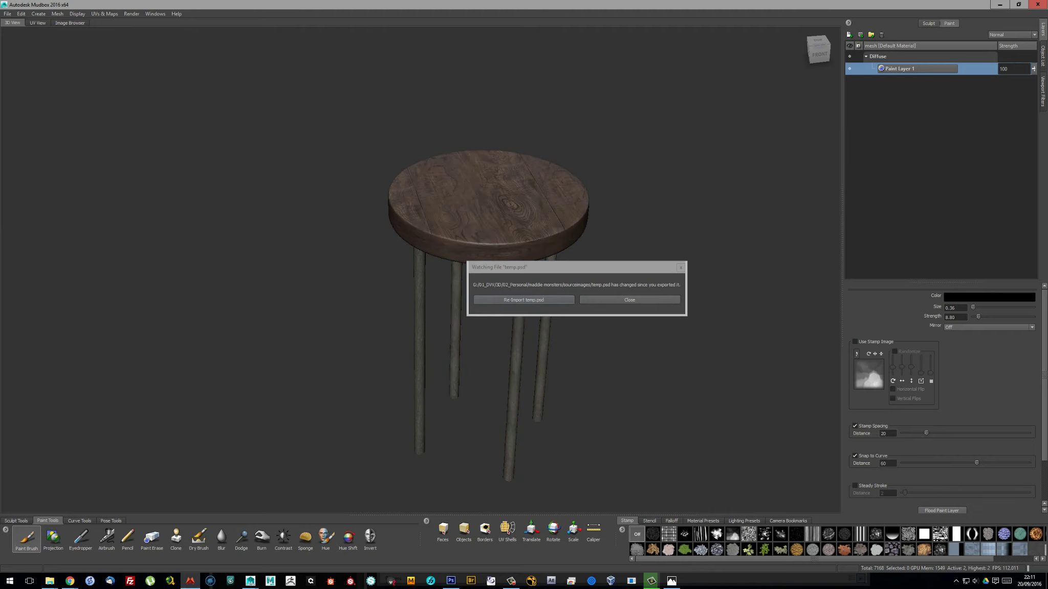
Re-import the edited texture and orbit to a level view of the stool
key(Return)
alt+drag(474, 349, 438, 294)
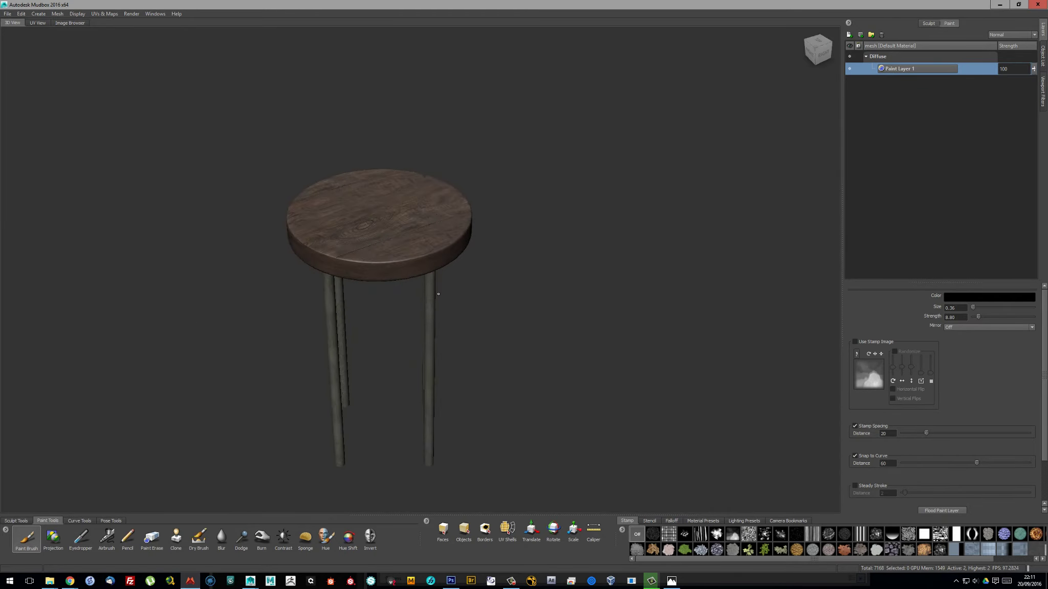
mouse_move(310, 298)
alt+mouse_down()
mouse_move(563, 269)
mouse_move(446, 481)
alt+mouse_up()
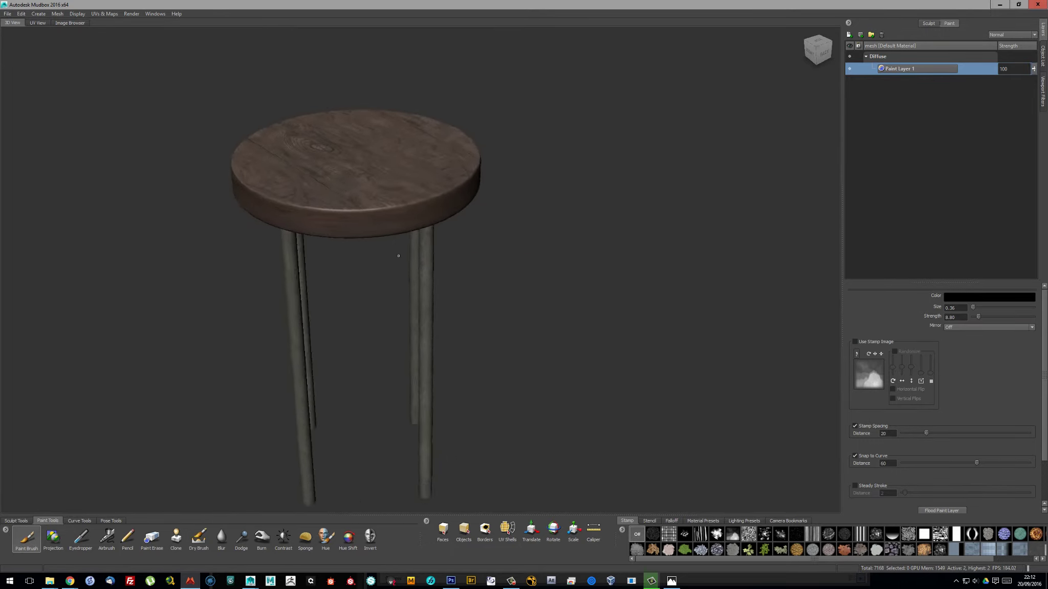
Select the seat's UV shell and hide the legs so only the seat shows
click(507, 532)
alt+drag(460, 358, 387, 239)
click(374, 186)
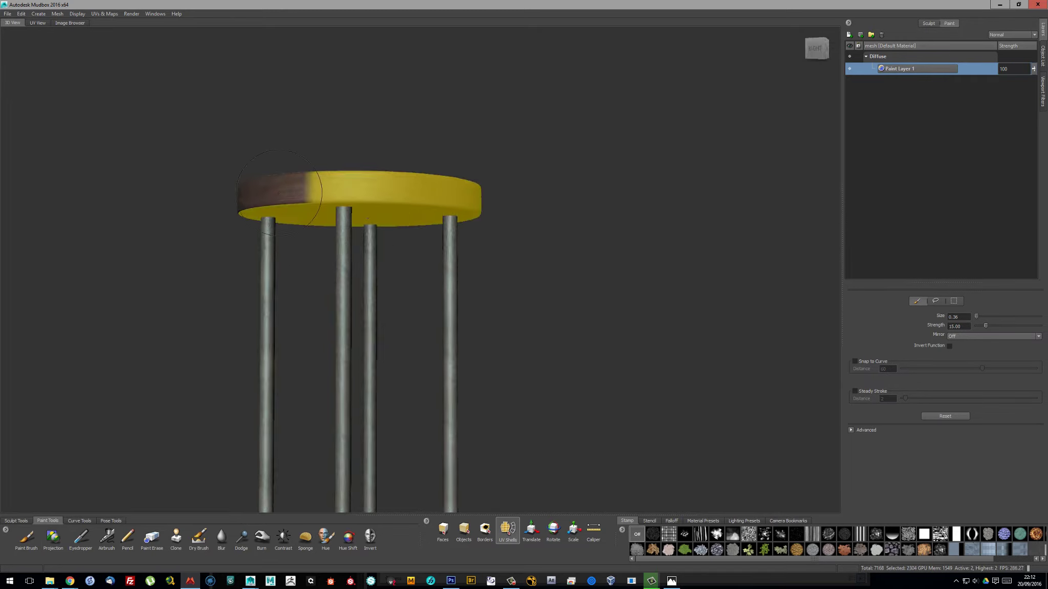
click(77, 14)
click(97, 103)
mouse_move(388, 214)
alt+mouse_down()
mouse_move(433, 259)
mouse_move(429, 287)
alt+mouse_up()
click(819, 54)
Add a paint layer, delete Paint Layer 2, and duplicate Paint Layer 1
click(848, 34)
key(Return)
alt+drag(430, 343, 97, 412)
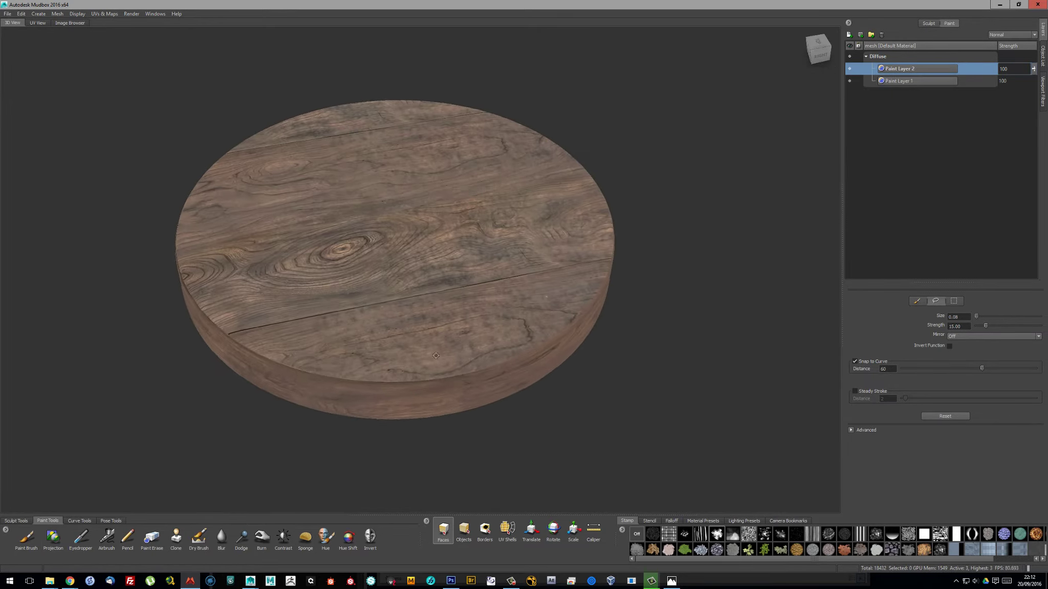
right_click(897, 72)
click(947, 102)
right_click(901, 72)
click(920, 84)
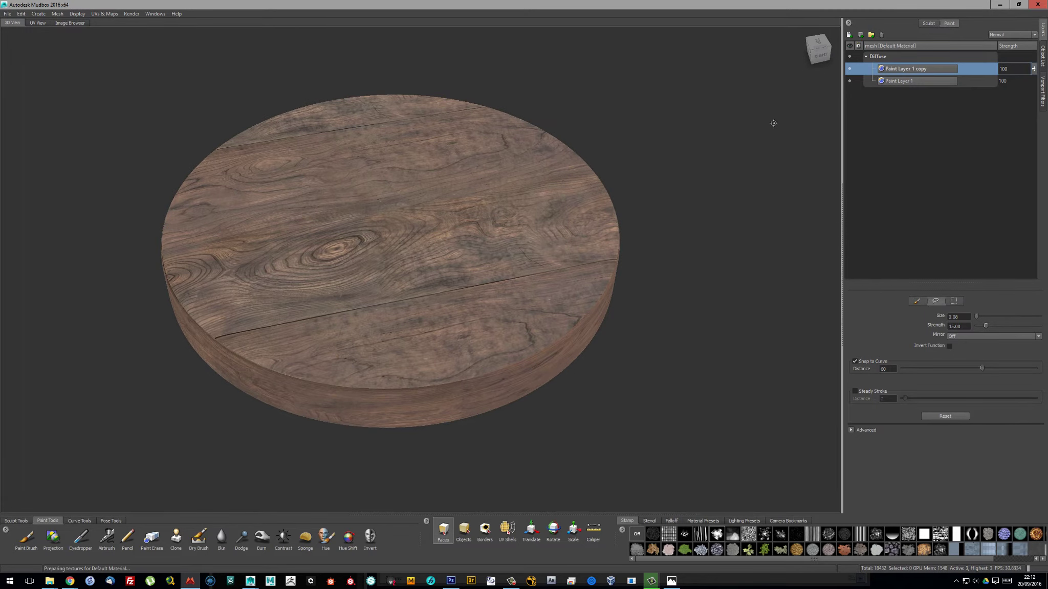
alt+drag(461, 256, 358, 266)
click(262, 537)
Burn darker patches into the seat wood and inspect them from several angles
alt+drag(358, 306, 204, 460)
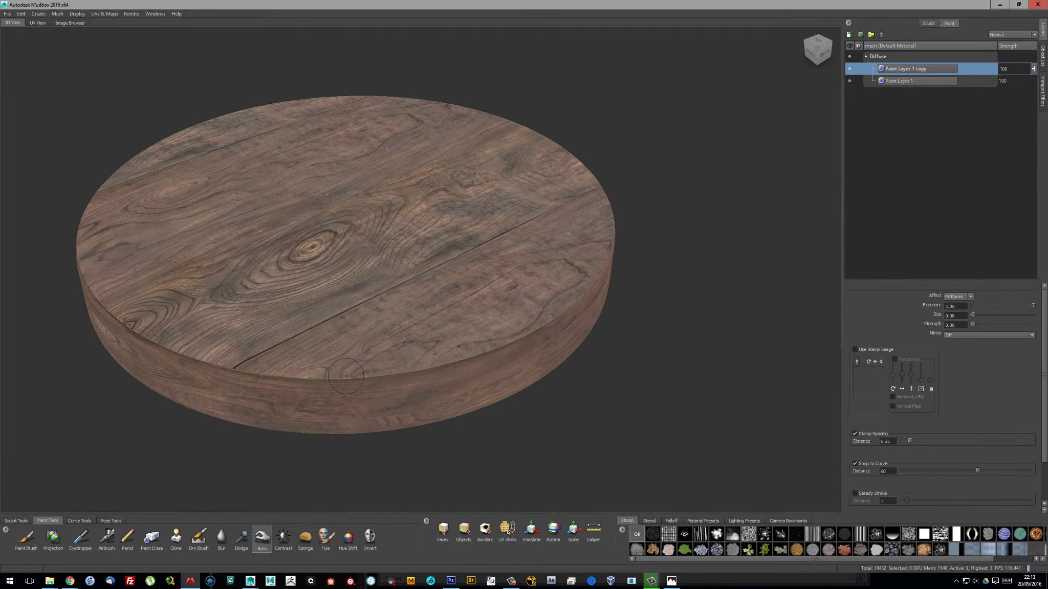
alt+drag(346, 376, 331, 398)
alt+right_drag(328, 377, 351, 383)
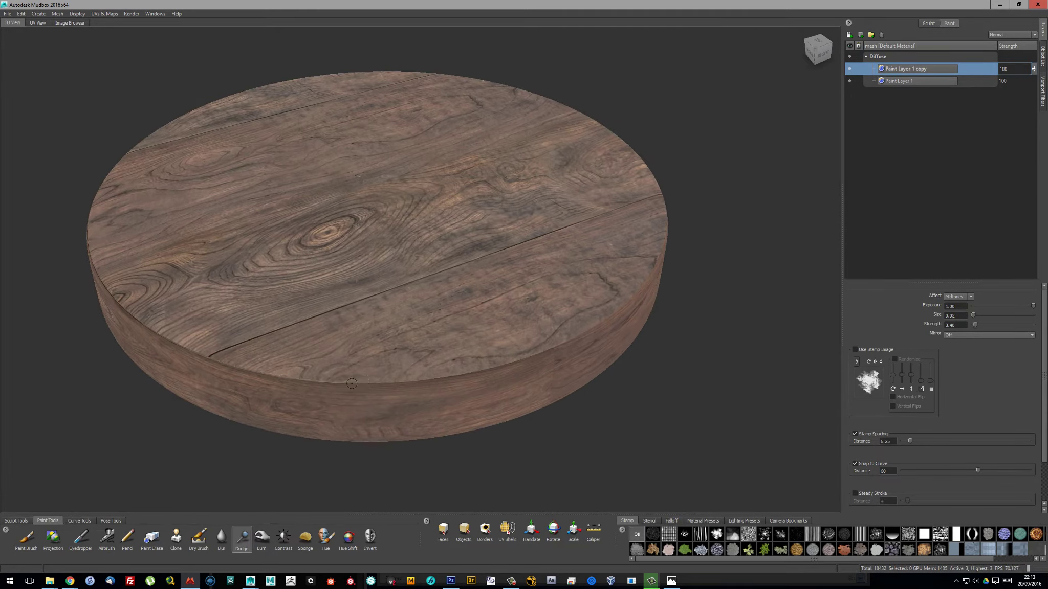
alt+drag(461, 376, 340, 388)
click(671, 520)
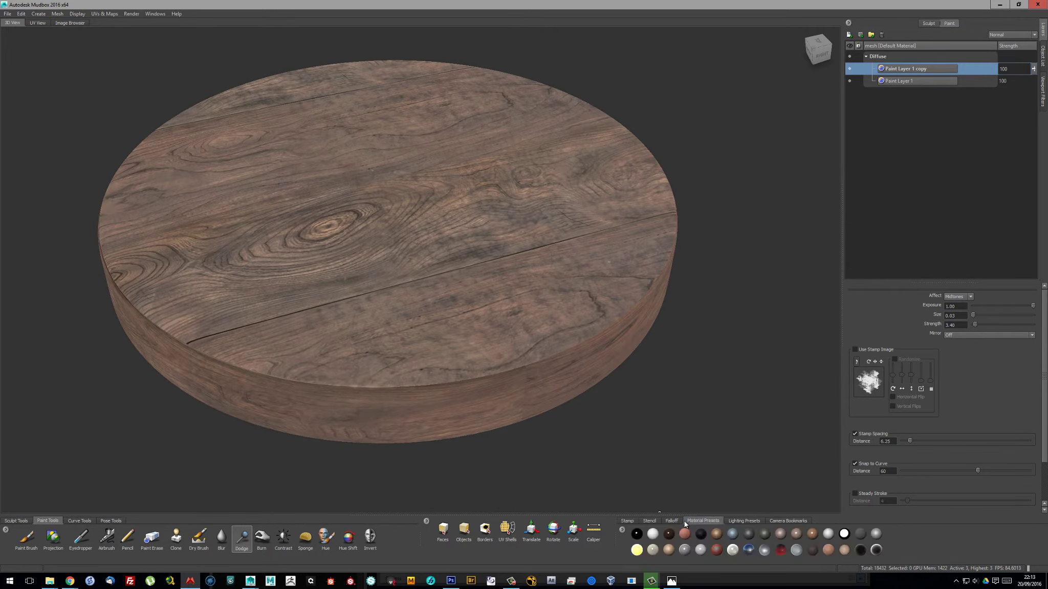
alt+right_drag(422, 383, 383, 408)
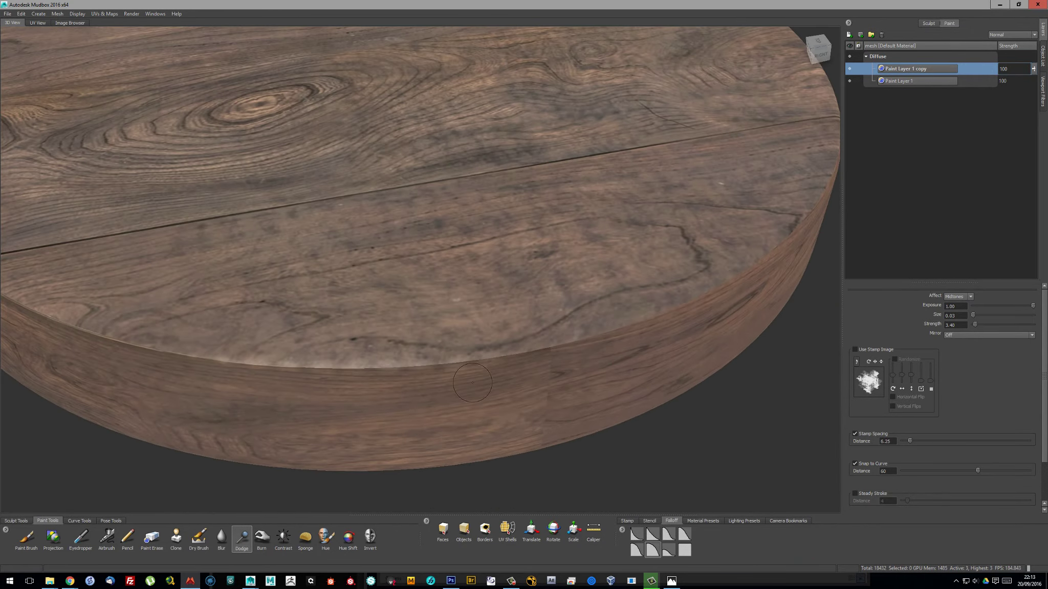
alt+drag(378, 407, 445, 385)
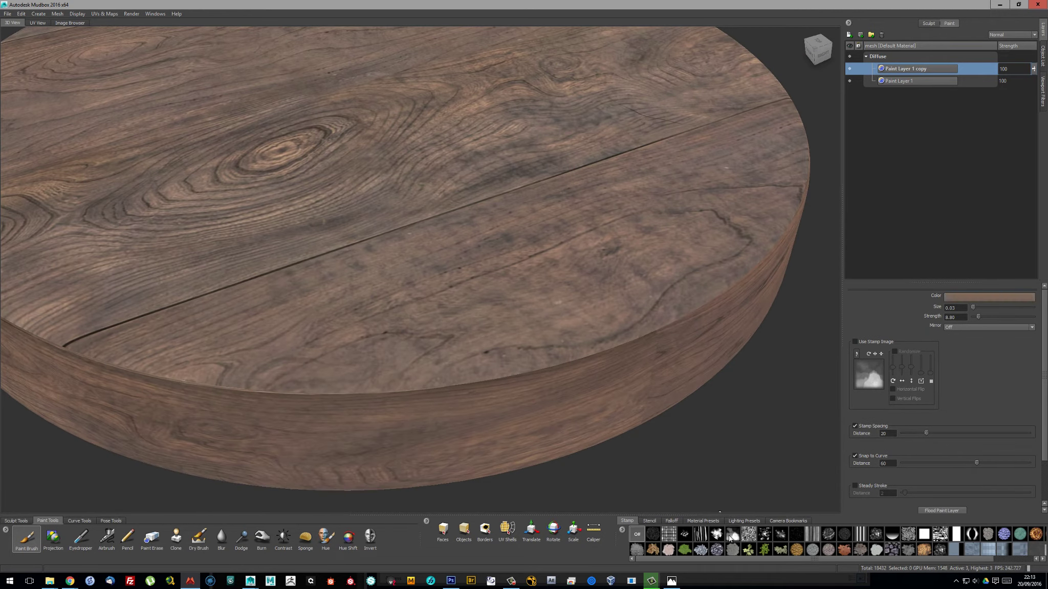
alt+drag(460, 307, 511, 307)
Replace the duplicated layer with a new Paint Layer 2 and frame the seat
click(881, 35)
click(848, 34)
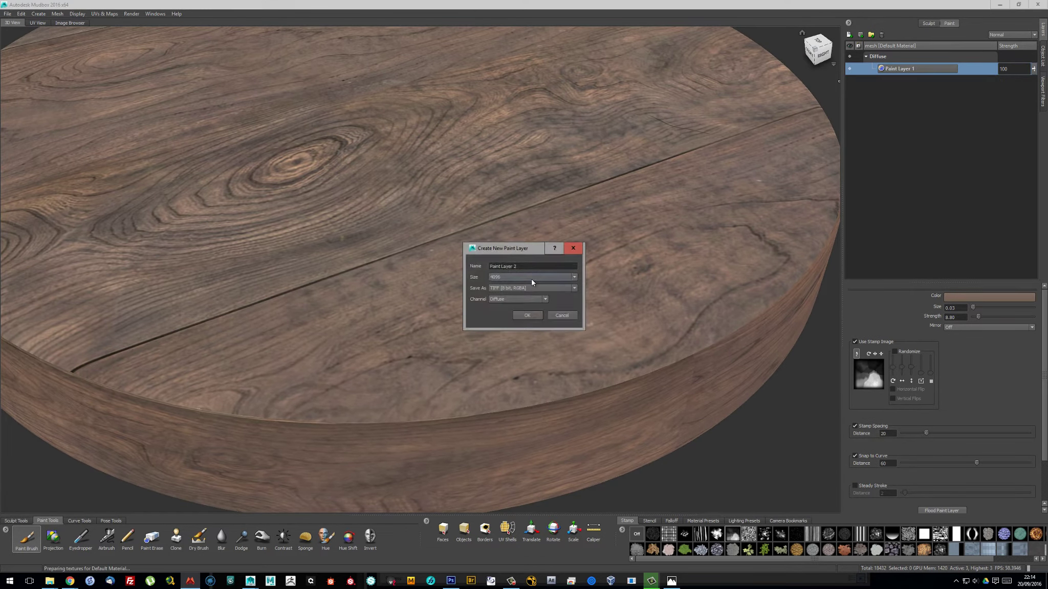
key(Return)
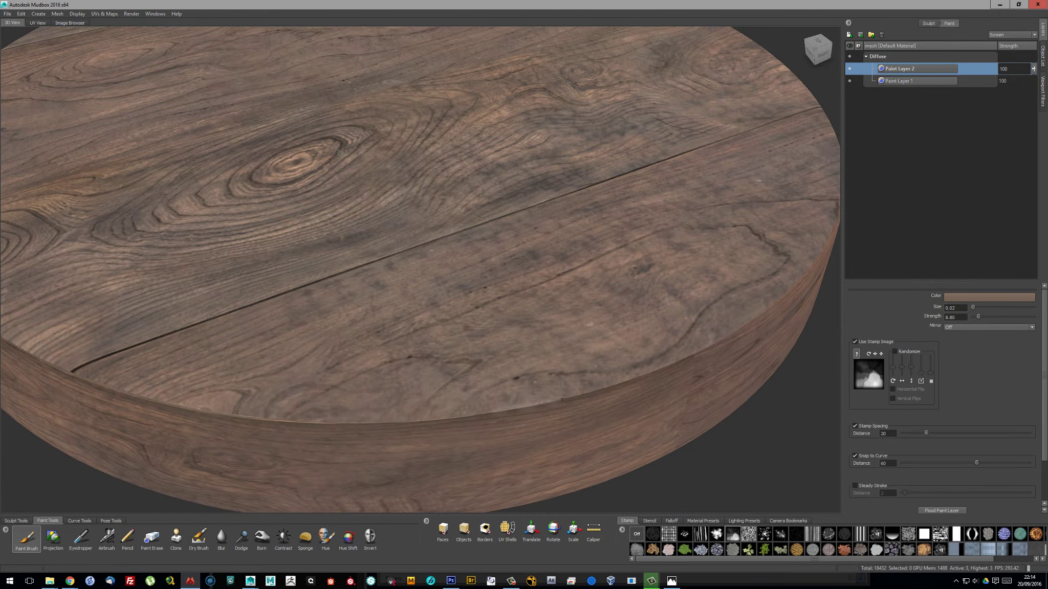
alt+right_drag(562, 400, 499, 374)
alt+drag(464, 380, 597, 376)
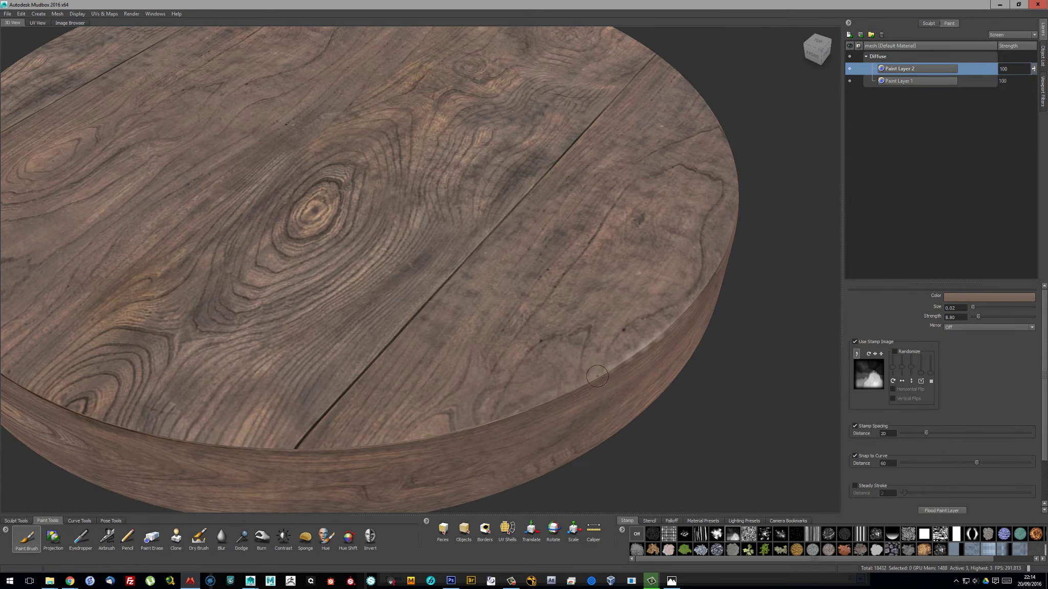
mouse_move(414, 440)
alt+mouse_down()
mouse_move(511, 385)
mouse_move(450, 424)
mouse_move(481, 415)
alt+mouse_up()
mouse_move(543, 387)
alt+mouse_down()
mouse_move(555, 412)
mouse_move(665, 321)
mouse_move(456, 379)
alt+mouse_up()
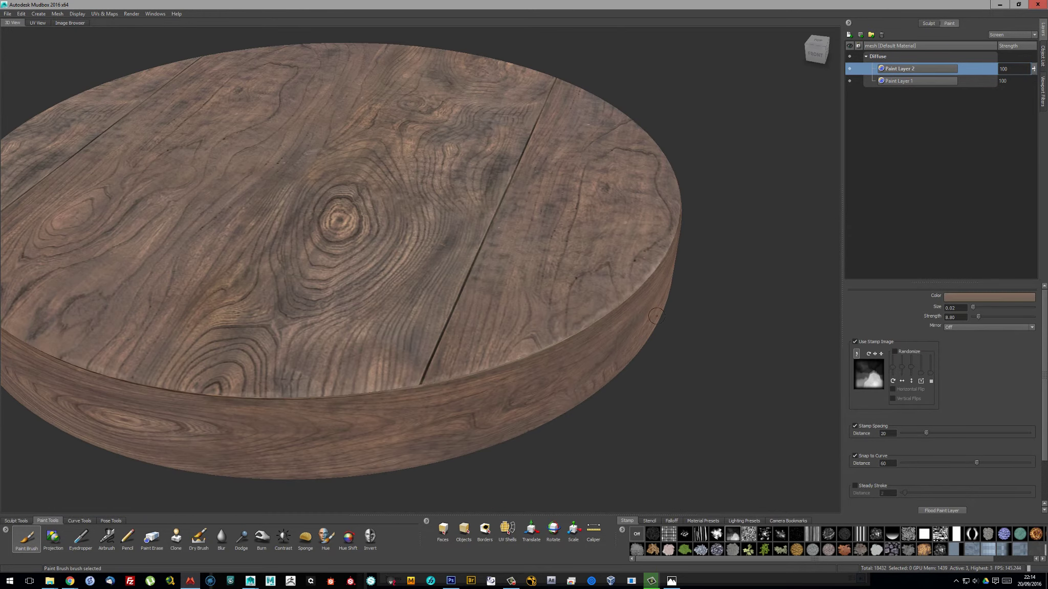
alt+right_drag(656, 316, 475, 306)
Paint lighter worn highlights around the seat rim, erasing excess paint
click(671, 521)
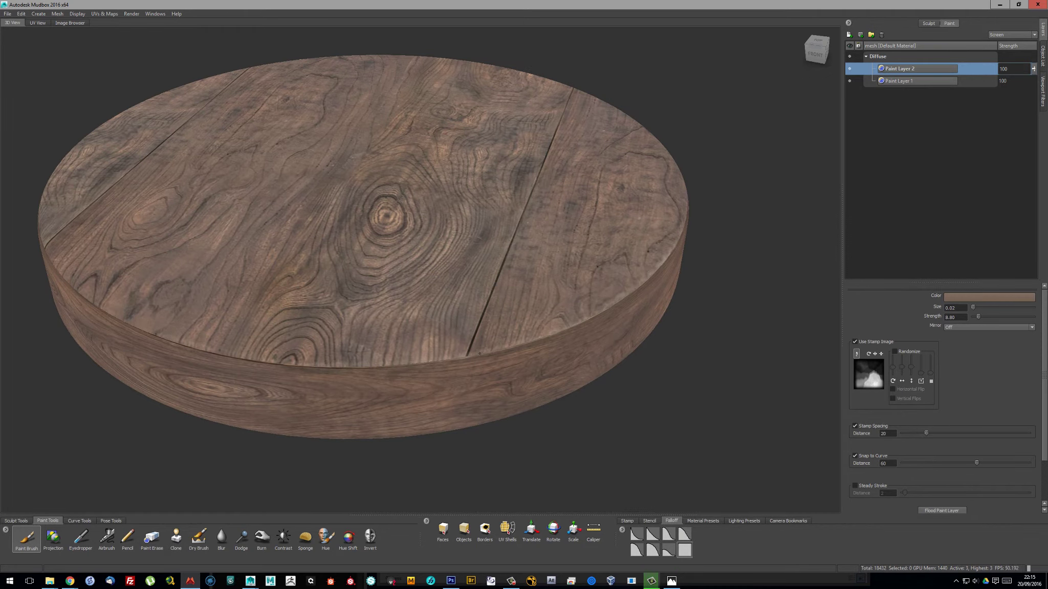
mouse_move(397, 363)
alt+mouse_down()
mouse_move(473, 364)
mouse_move(570, 344)
alt+mouse_up()
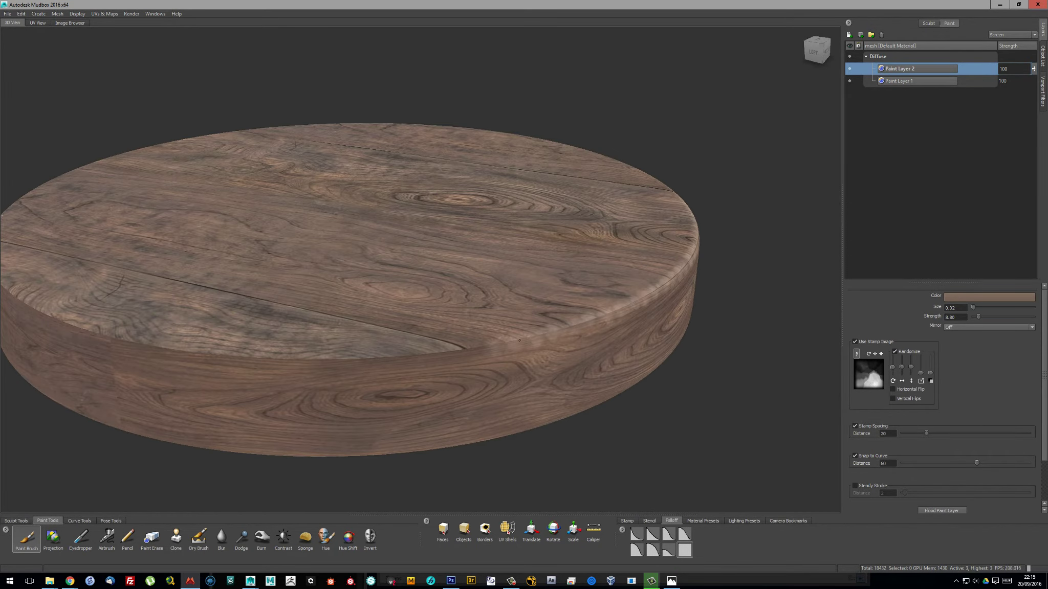
alt+drag(427, 380, 703, 323)
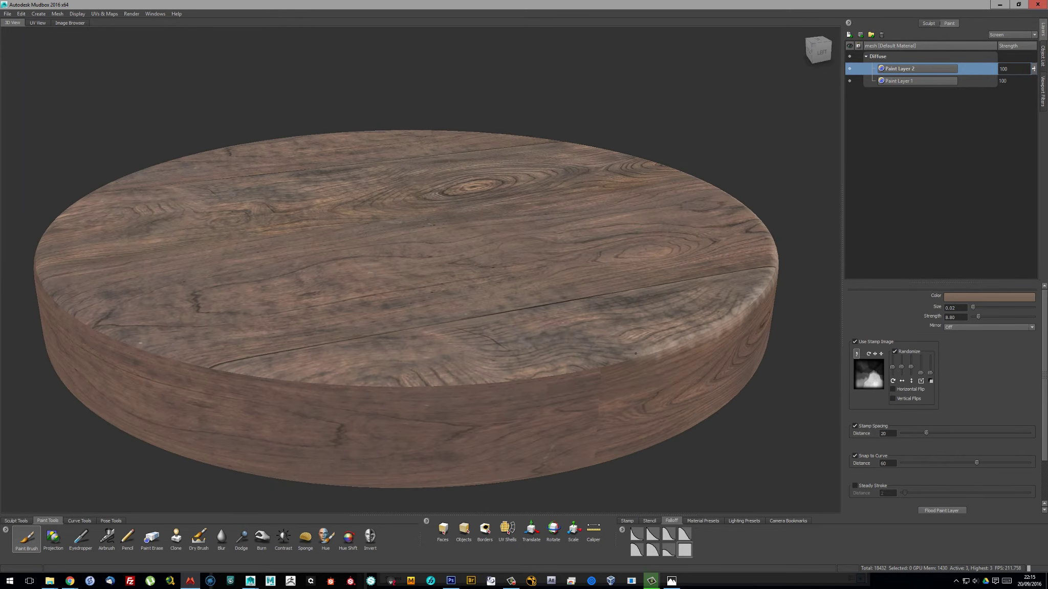
alt+drag(599, 342, 646, 325)
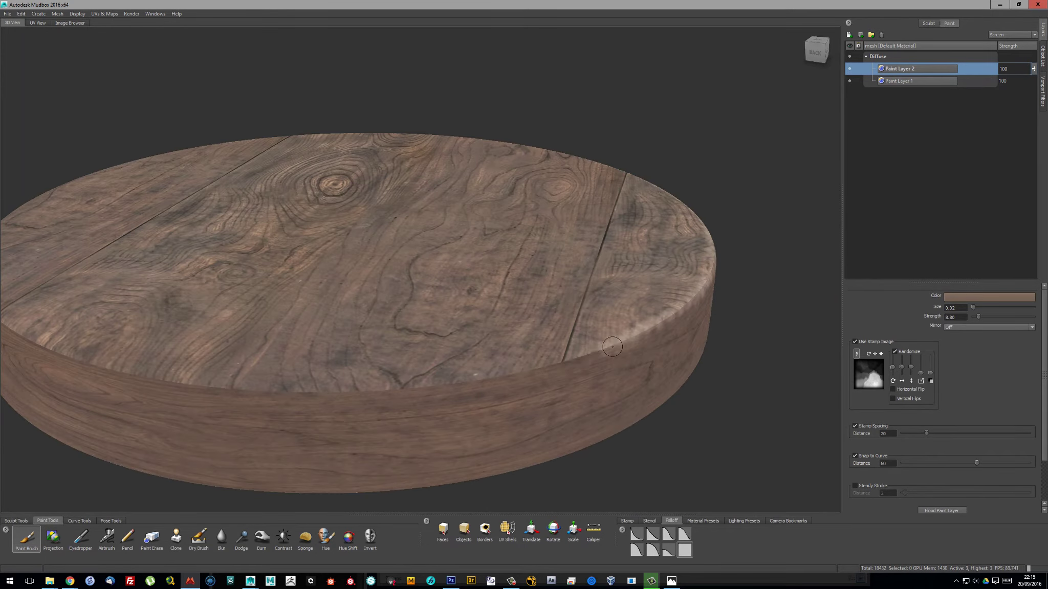
mouse_move(472, 357)
alt+mouse_down()
mouse_move(512, 362)
mouse_move(559, 348)
mouse_move(523, 341)
alt+mouse_up()
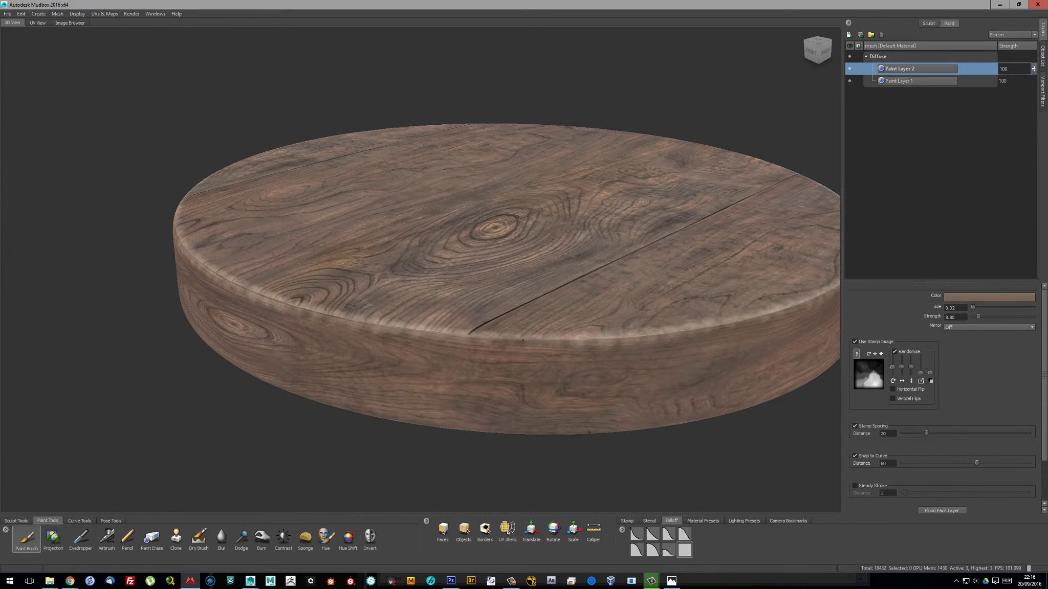
alt+drag(707, 316, 588, 327)
click(152, 537)
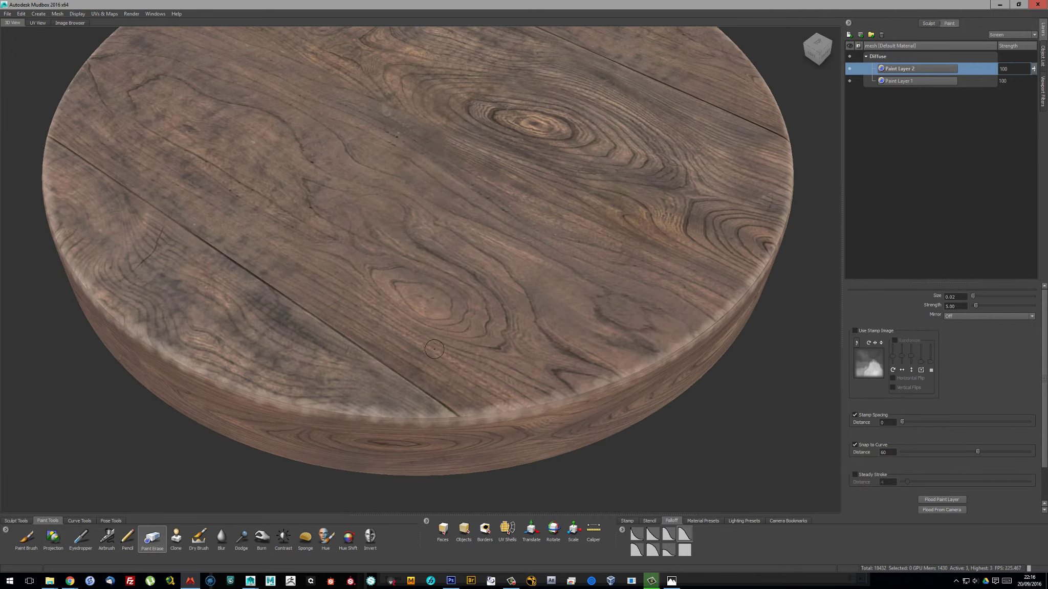
mouse_move(590, 377)
alt+mouse_down()
mouse_move(576, 389)
mouse_move(609, 372)
mouse_move(588, 381)
mouse_move(615, 350)
mouse_move(609, 391)
mouse_move(667, 326)
alt+mouse_up()
Export Paint Layer 2 to Photoshop as temp.psd and view it at 100%
right_click(898, 69)
click(943, 201)
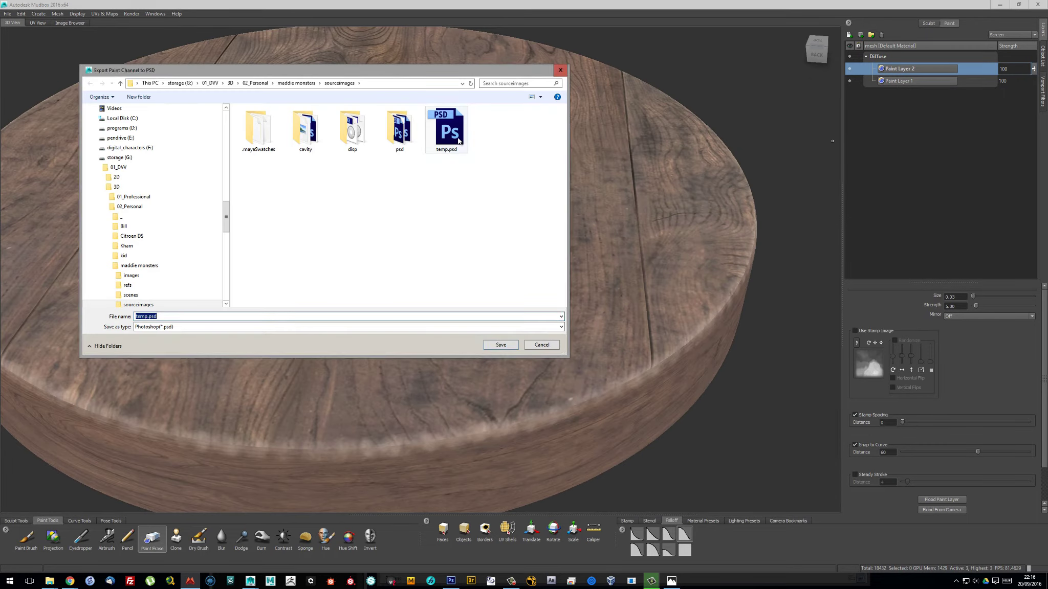
click(496, 343)
key(ctrl+1)
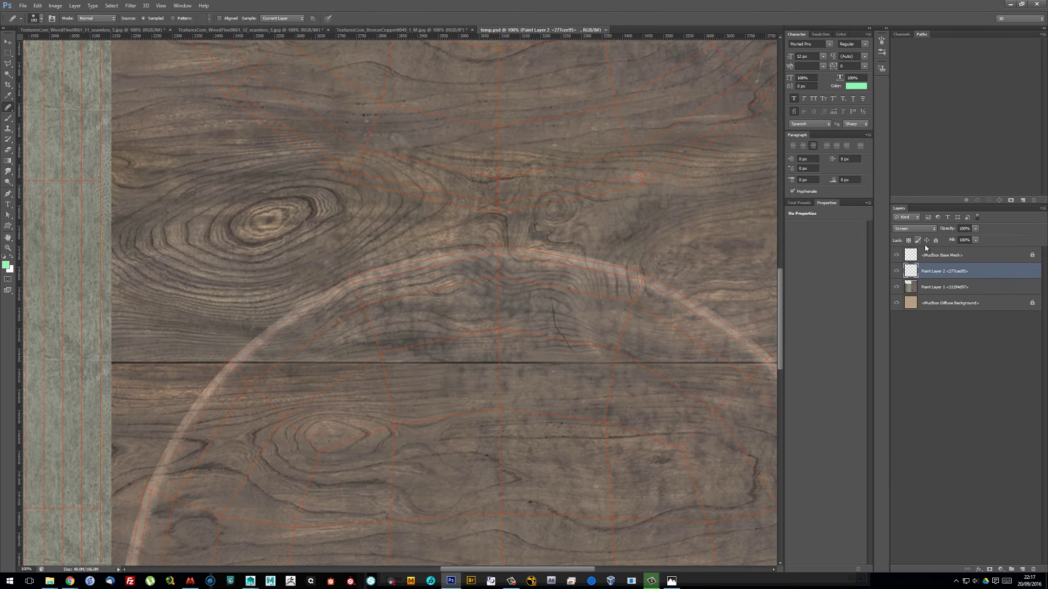
Hide the texture layers and build a circular seat selection through a painted mask
click(895, 303)
key(ctrl+minus)
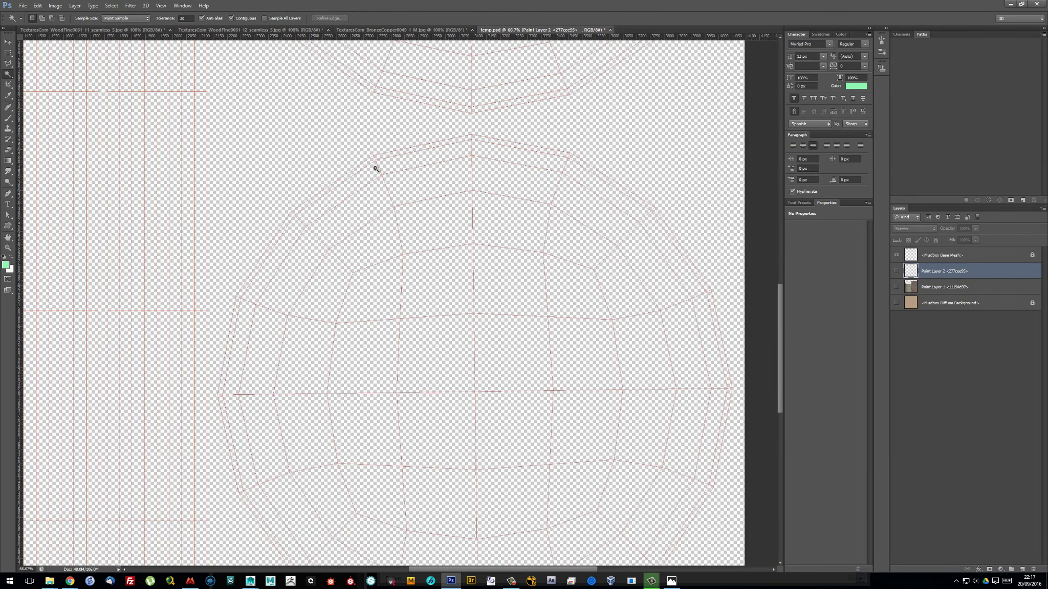
key(ctrl+minus)
key(ctrl+minus)
key(ctrl+minus)
click(111, 6)
click(128, 145)
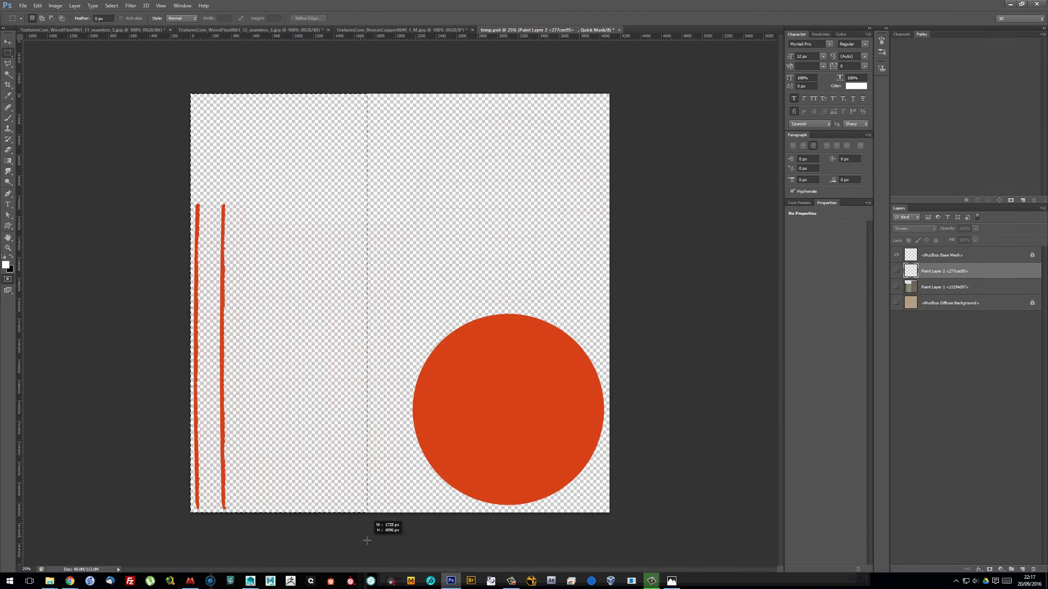
drag(366, 541, 366, 541)
key(Delete)
key(q)
key(ctrl+plus)
key(ctrl+plus)
key(ctrl+plus)
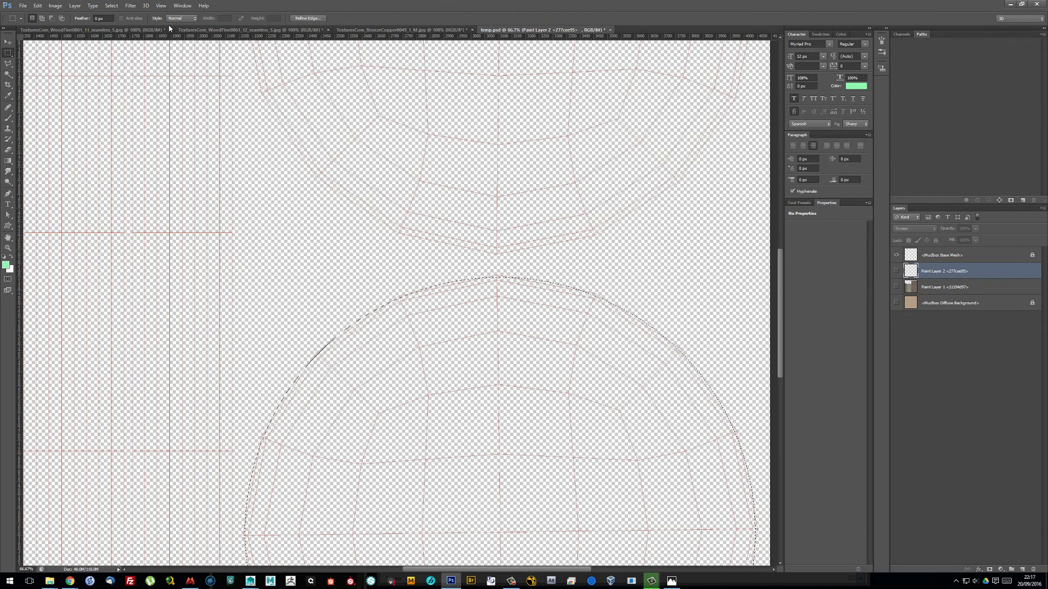
click(111, 5)
key(Escape)
key(ctrl+plus)
key(ctrl+plus)
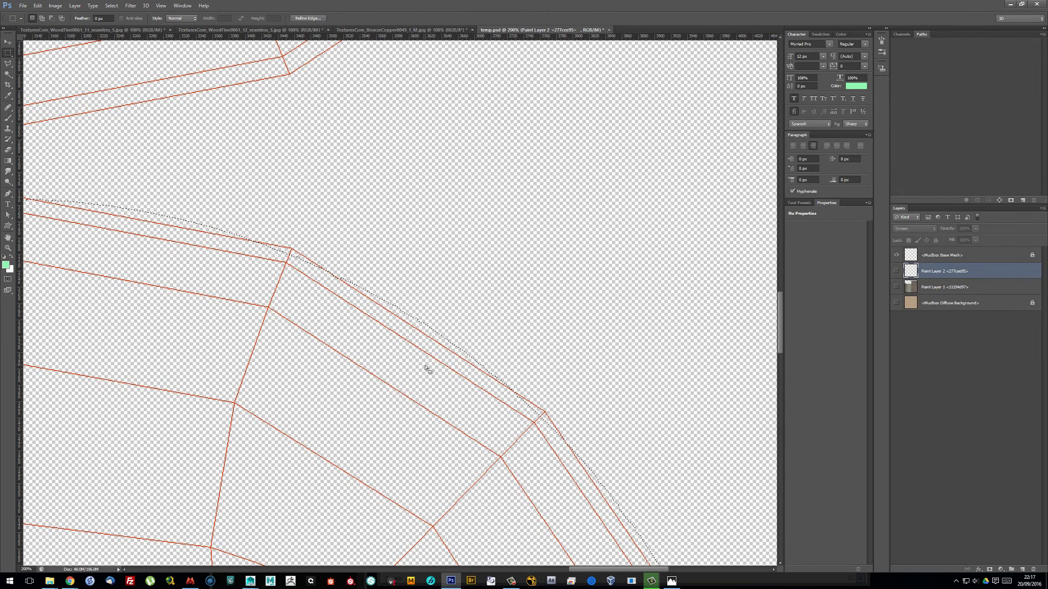
key(ctrl+minus)
key(ctrl+minus)
Erase the highlight paint lying outside the seat circle
key(e)
alt+right_drag(479, 304, 409, 323)
drag(305, 448, 290, 229)
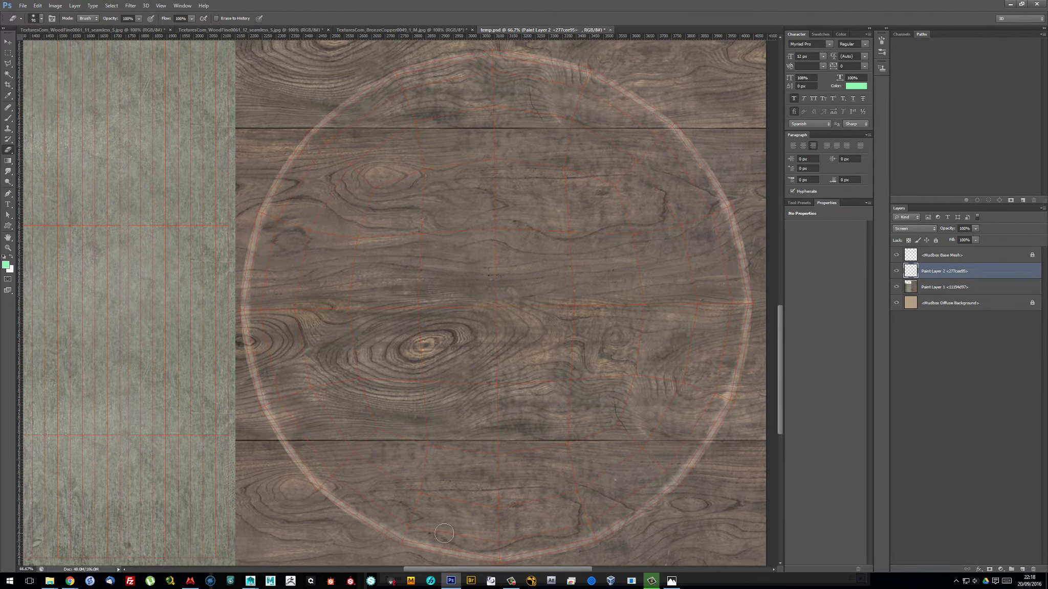
ctrl+scroll(572, 414, left, 10)
scroll(398, 166, up, 5)
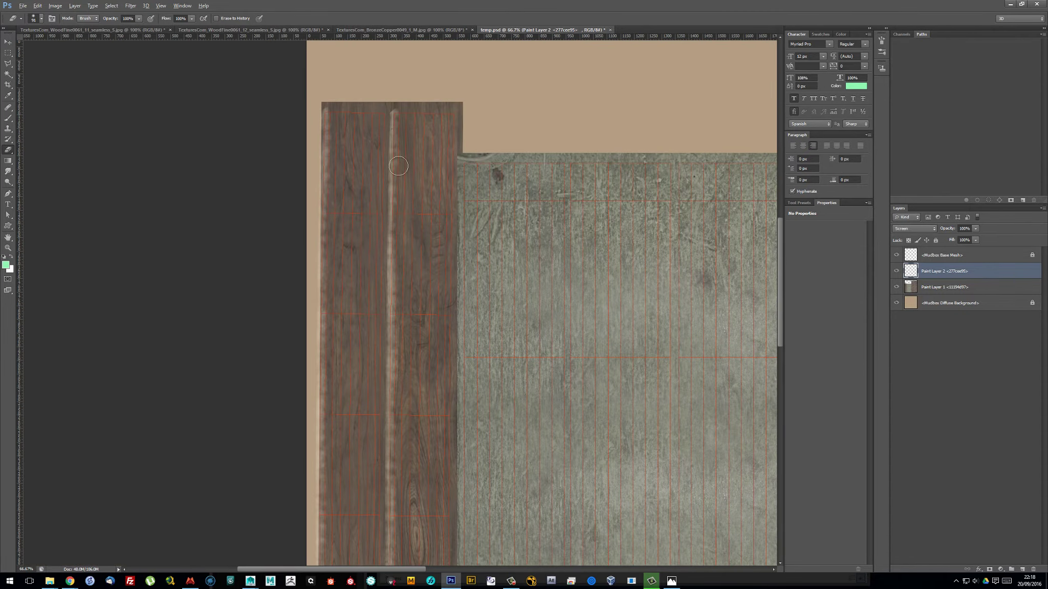
Outline the left wood column with a Polygonal Lasso selection
key(l)
alt+scroll(416, 156, up, 3)
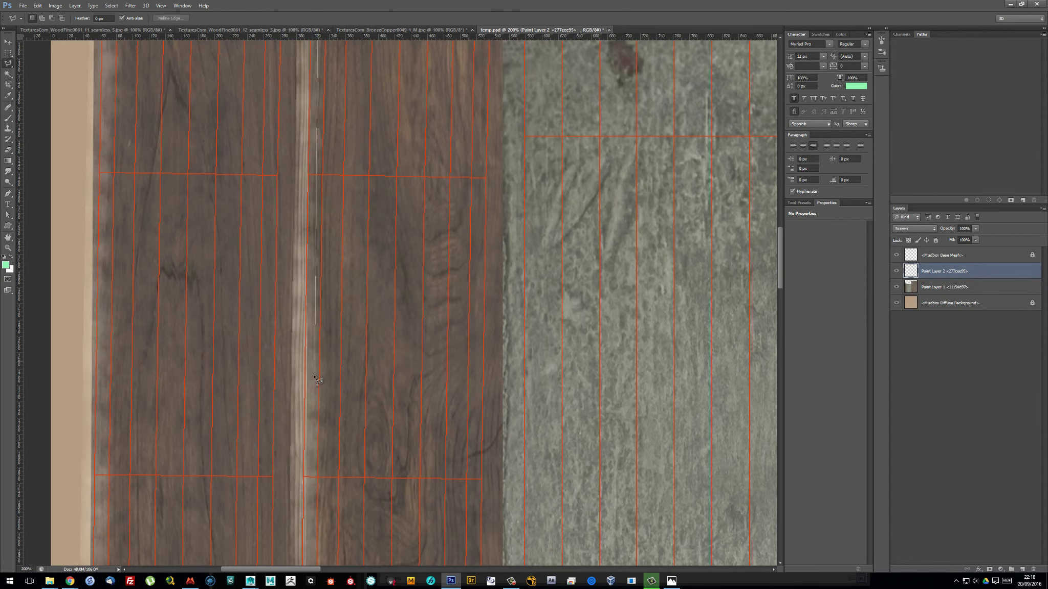
scroll(346, 429, down, 3)
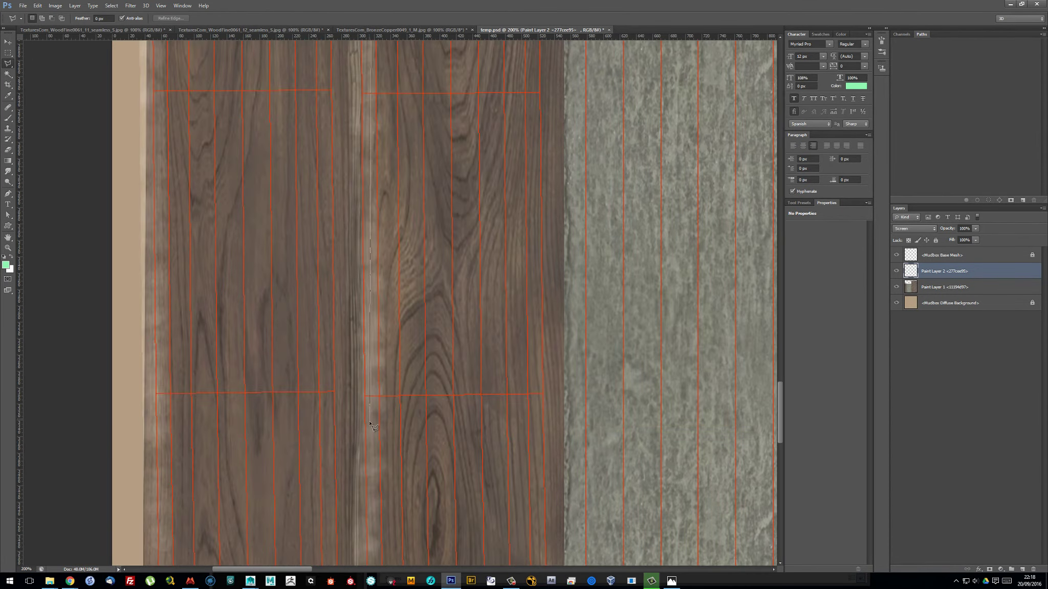
mouse_move(353, 437)
mouse_down()
mouse_move(498, 420)
mouse_move(486, 185)
mouse_up()
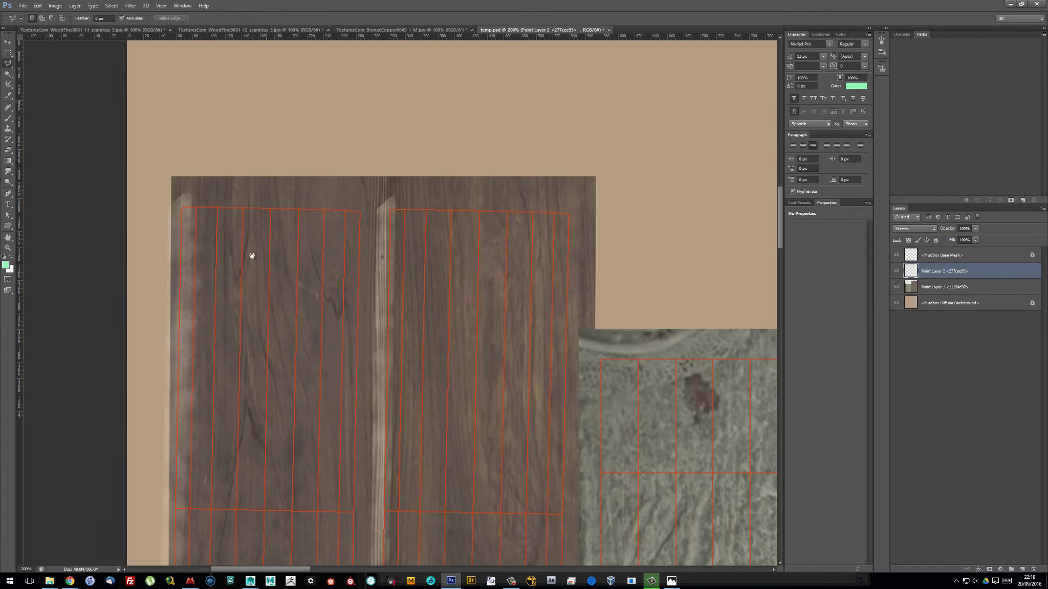
mouse_move(315, 188)
mouse_down()
mouse_move(308, 364)
mouse_move(332, 180)
mouse_up()
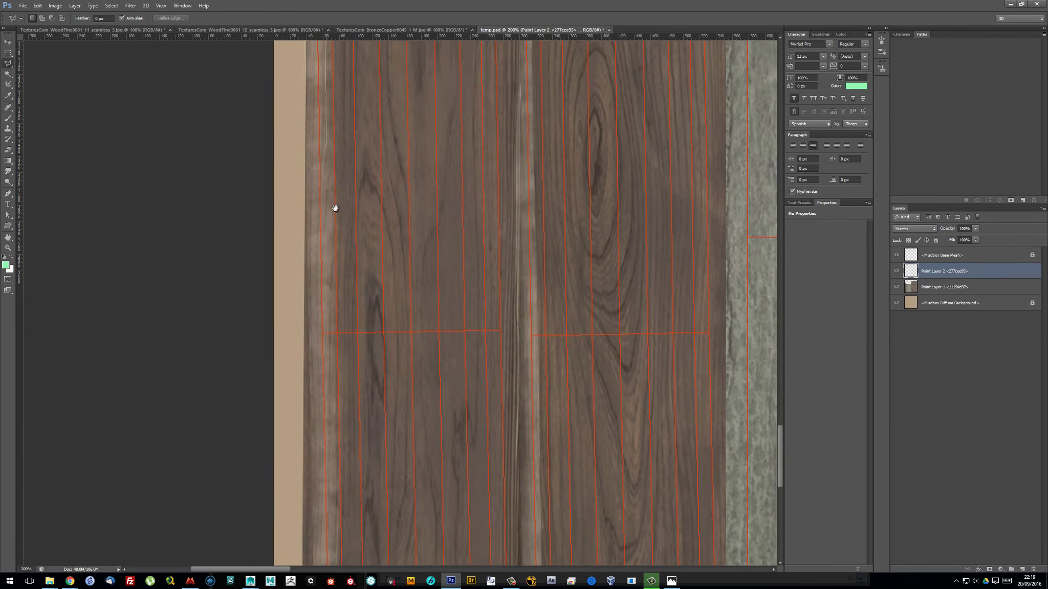
drag(341, 195, 309, 470)
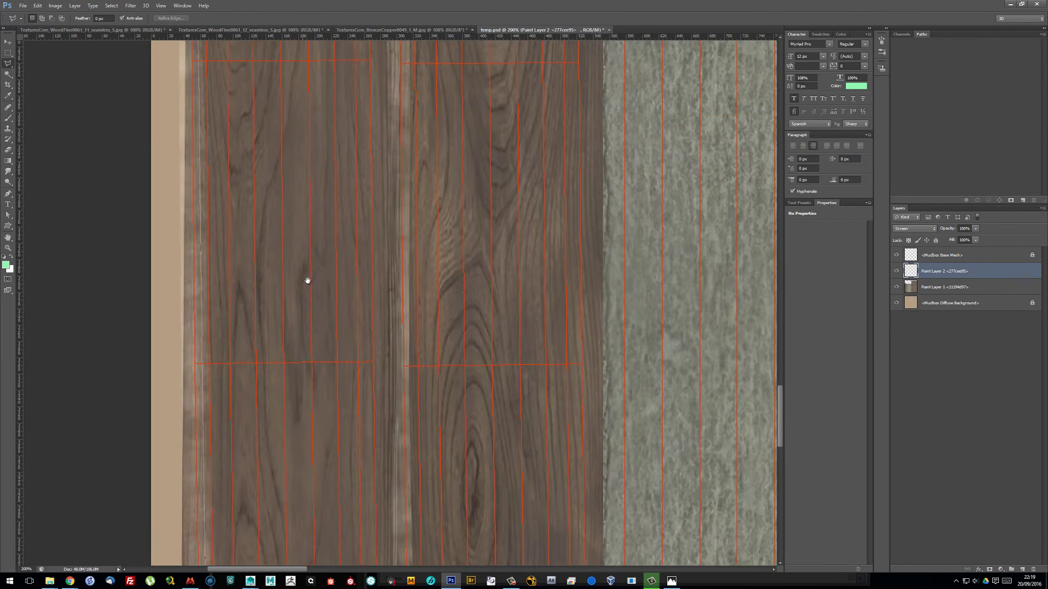
click(261, 97)
double_click(240, 102)
key(ctrl+Tab)
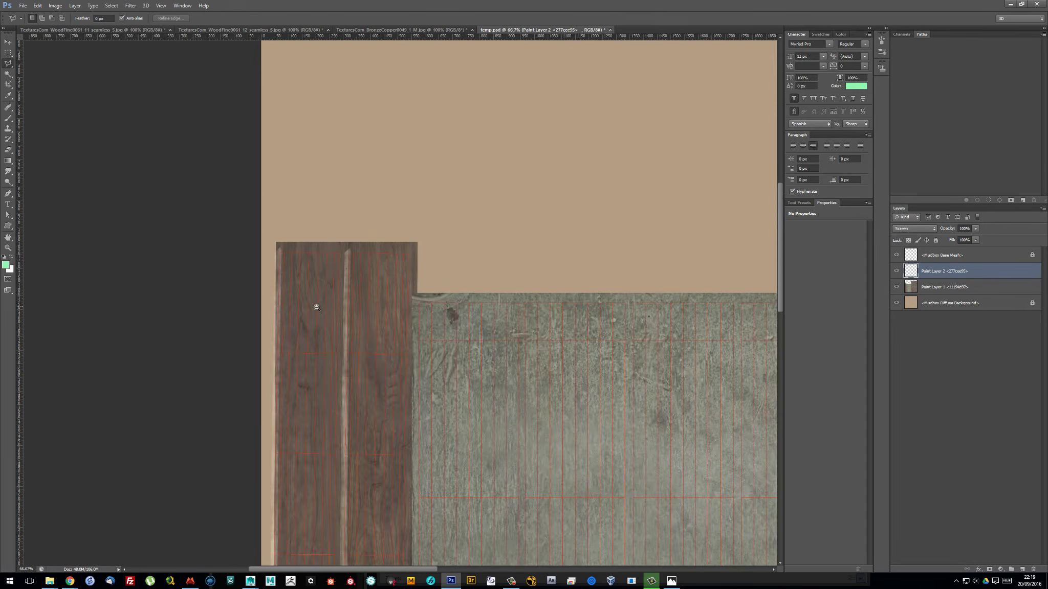
key(ctrl+Tab)
key(ctrl+Tab)
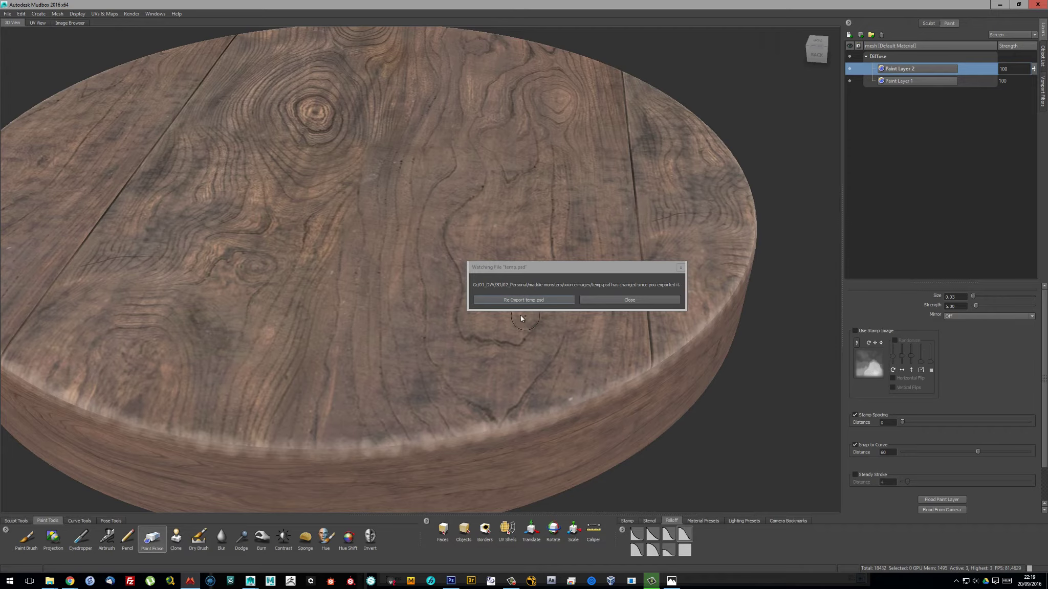
Orbit the disc to inspect the re-imported wood texture from several sides
alt+drag(500, 409, 495, 420)
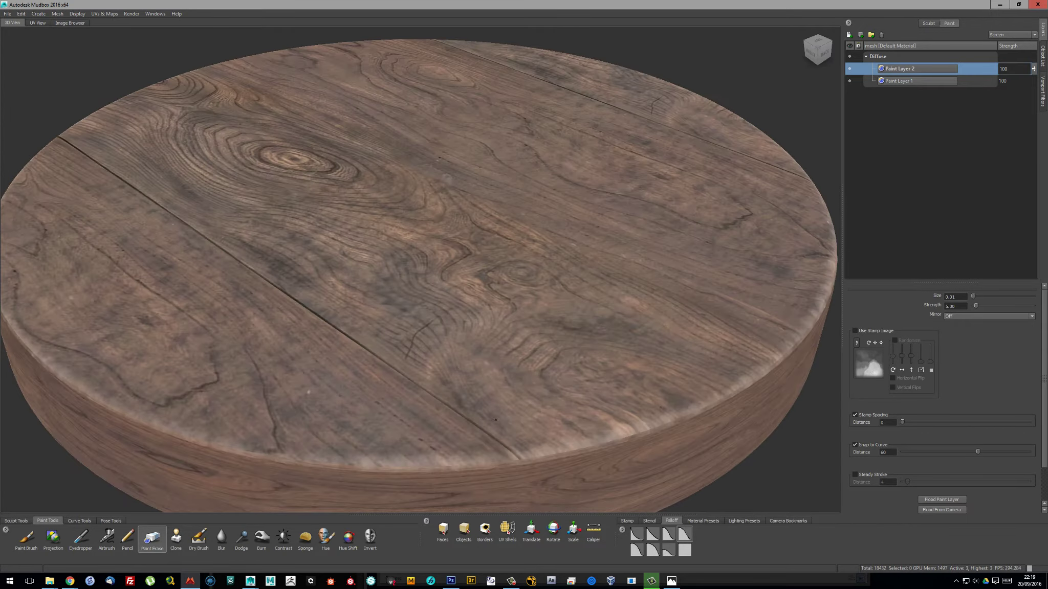
mouse_move(586, 434)
alt+mouse_down()
mouse_move(497, 409)
mouse_move(788, 310)
alt+mouse_up()
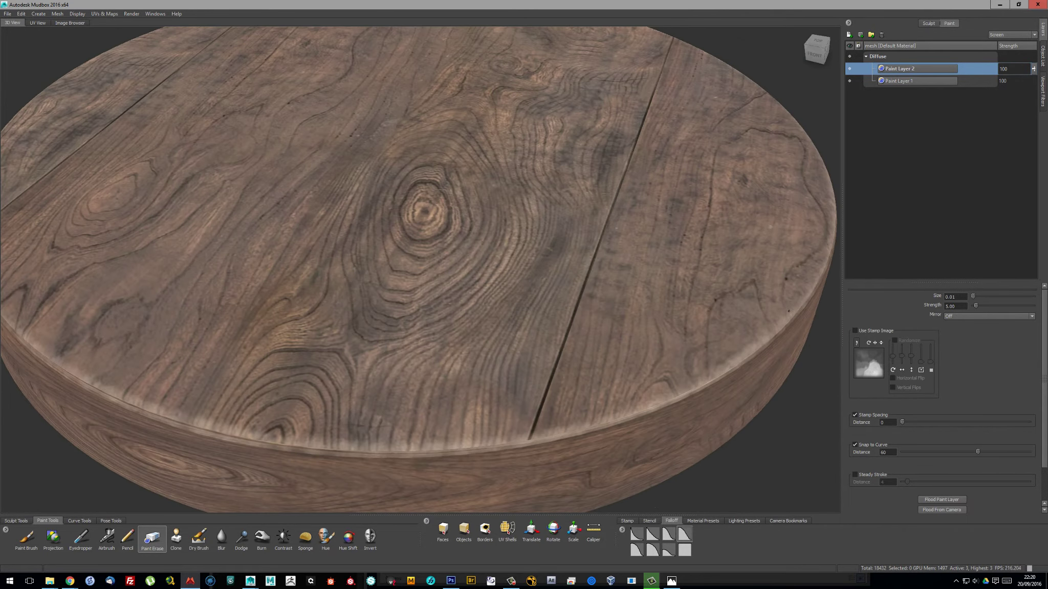
alt+drag(480, 438, 612, 402)
mouse_move(370, 413)
alt+mouse_down()
mouse_move(647, 376)
mouse_move(640, 354)
alt+mouse_up()
scroll(640, 354, down, 5)
scroll(459, 367, up, 5)
Brighten Paint Layer 2 by bending its RGB curve upward in Adjust Color
right_click(916, 75)
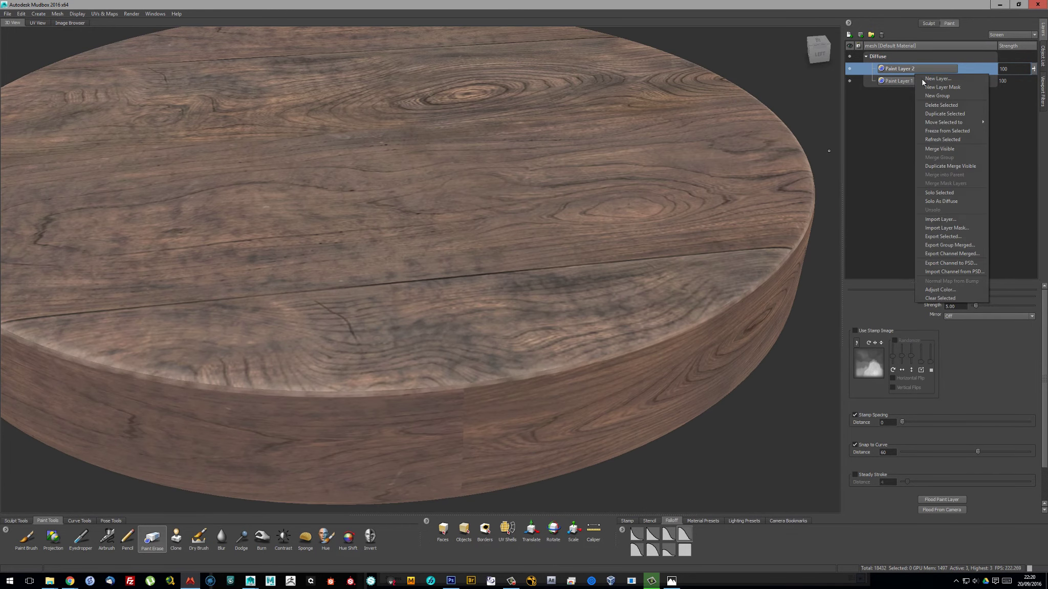
click(939, 290)
drag(629, 298, 629, 263)
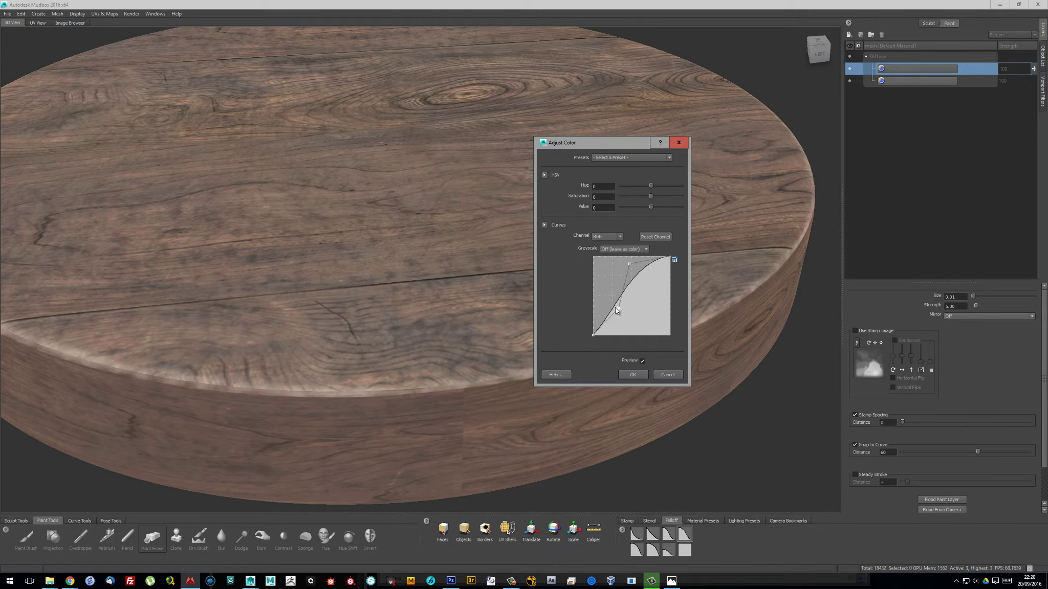
click(618, 311)
click(633, 374)
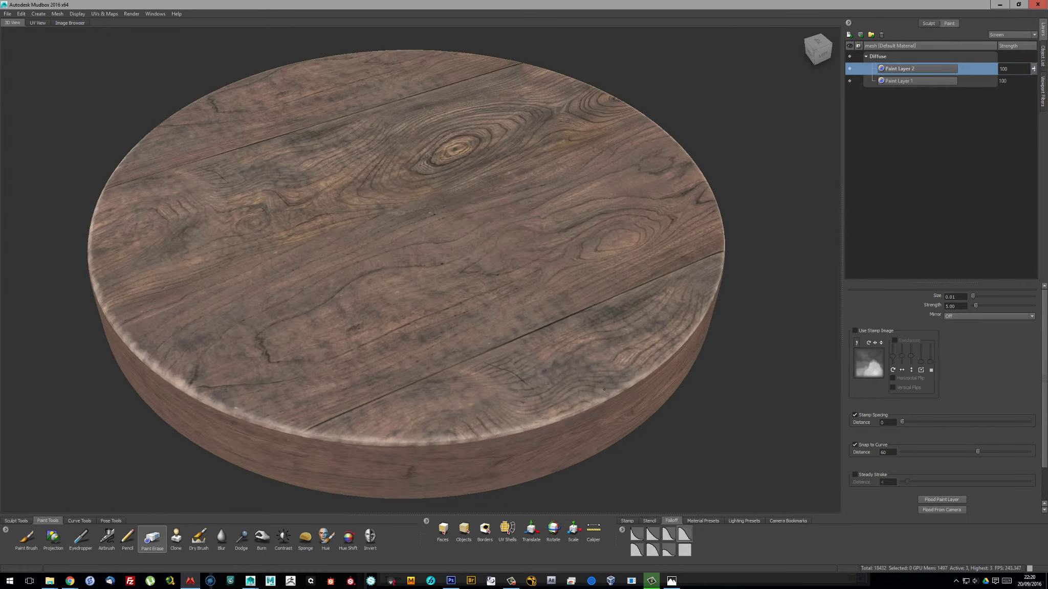
alt+drag(406, 436, 601, 357)
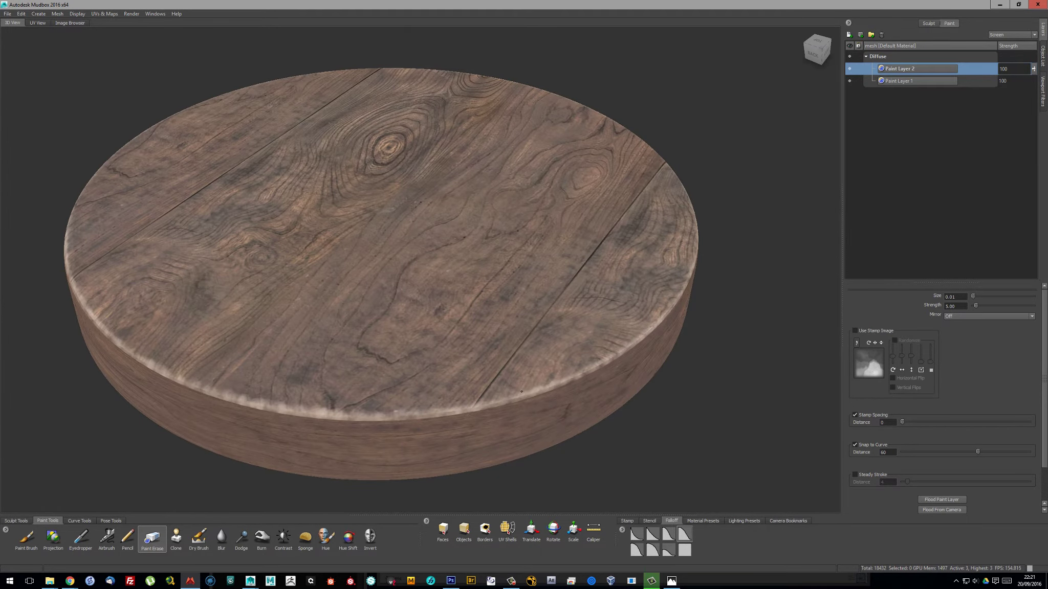
Orbit the wooden disc to inspect the top grain and plank seams
alt+drag(521, 391, 567, 396)
alt+drag(409, 423, 576, 362)
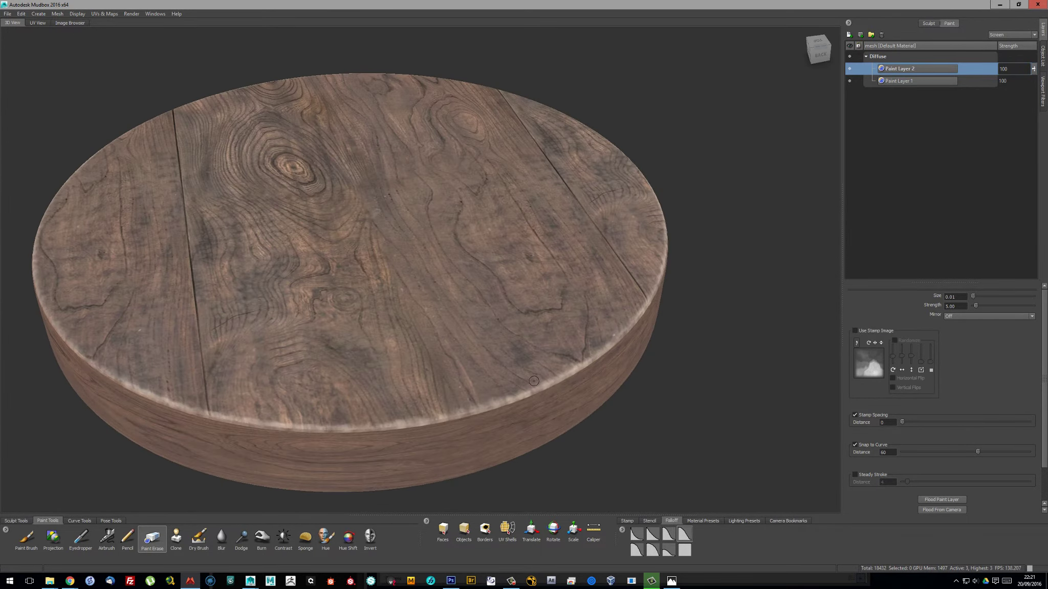
alt+drag(521, 389, 612, 382)
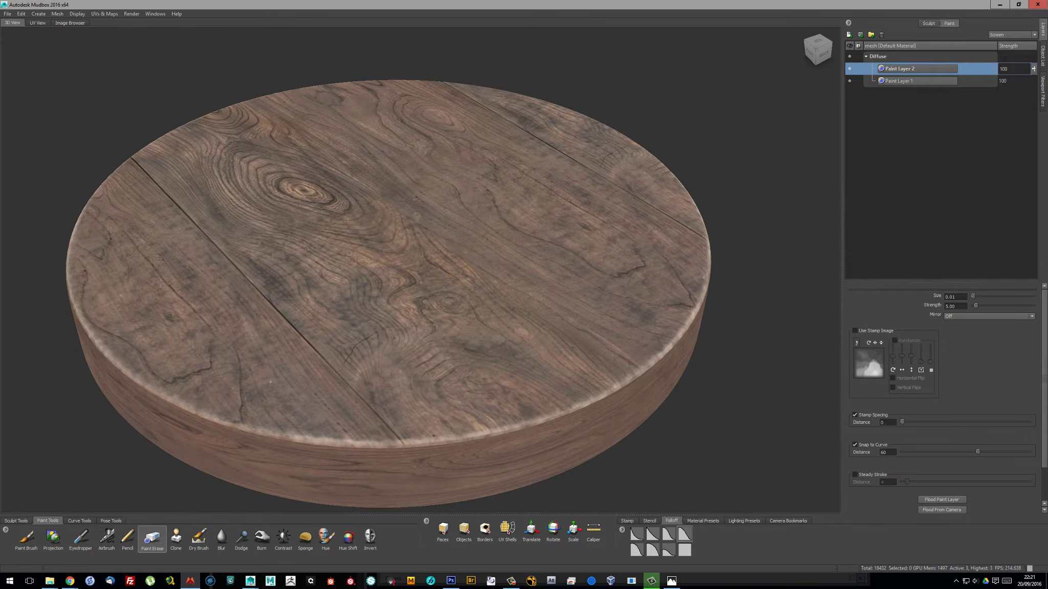
alt+drag(433, 436, 548, 439)
alt+drag(355, 450, 591, 394)
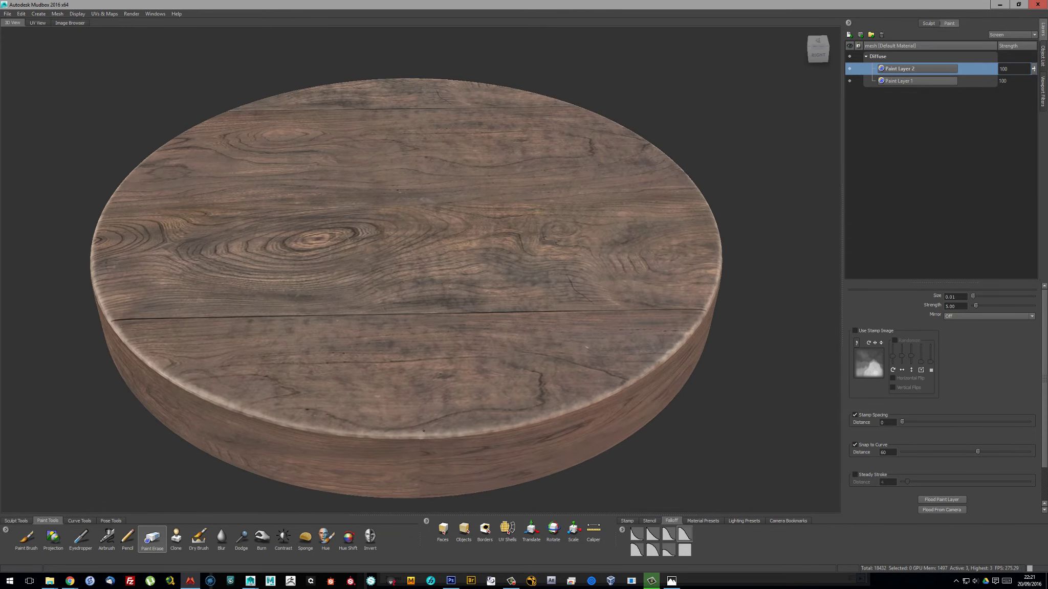
alt+drag(423, 431, 695, 362)
alt+drag(571, 411, 666, 394)
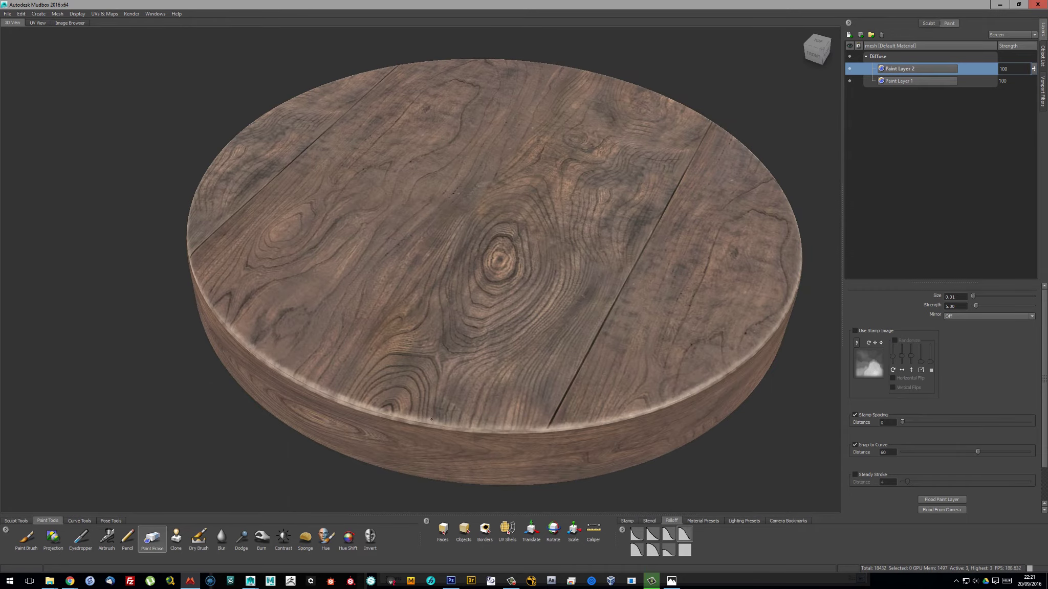
alt+drag(431, 419, 673, 350)
mouse_move(567, 393)
alt+mouse_down()
mouse_move(552, 368)
mouse_move(483, 357)
alt+mouse_up()
Check the rim edge, zoom out to the whole disc, and select Paint Layer 1
alt+drag(558, 335, 457, 276)
alt+drag(524, 271, 627, 272)
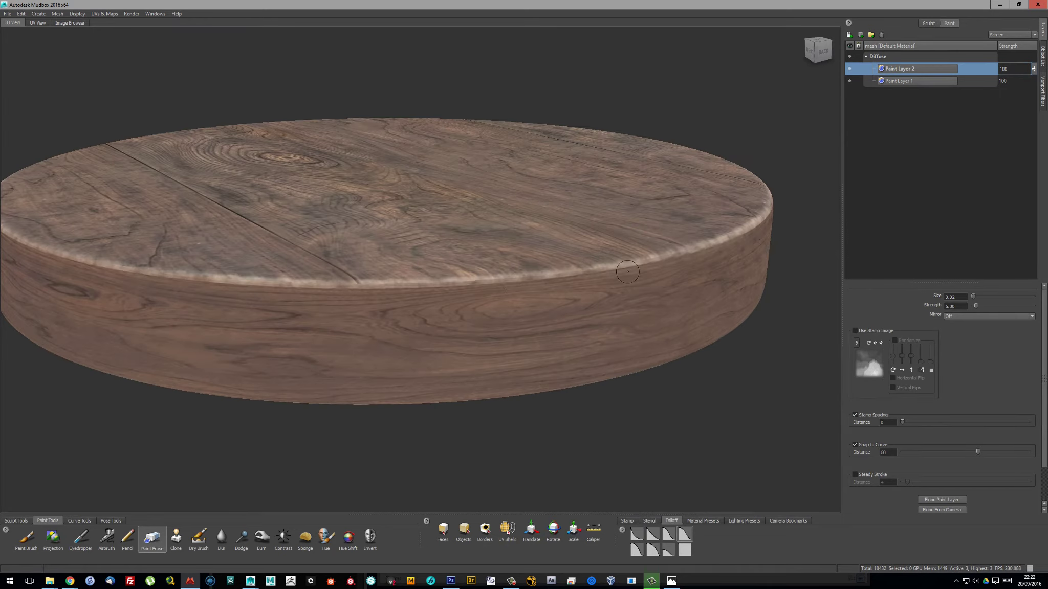
alt+drag(332, 293, 445, 279)
alt+drag(513, 277, 487, 267)
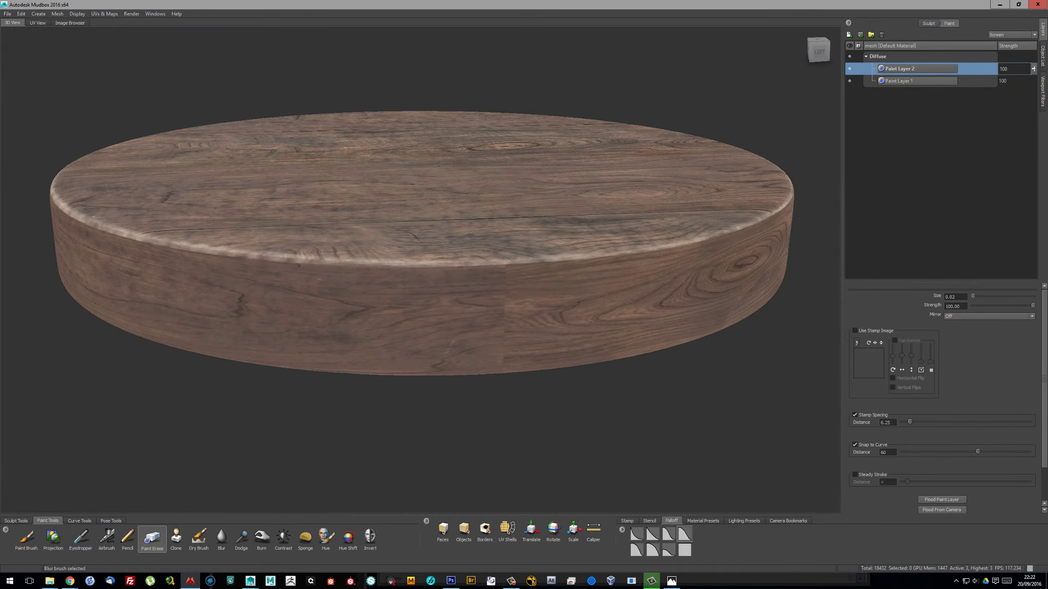
alt+drag(299, 266, 494, 299)
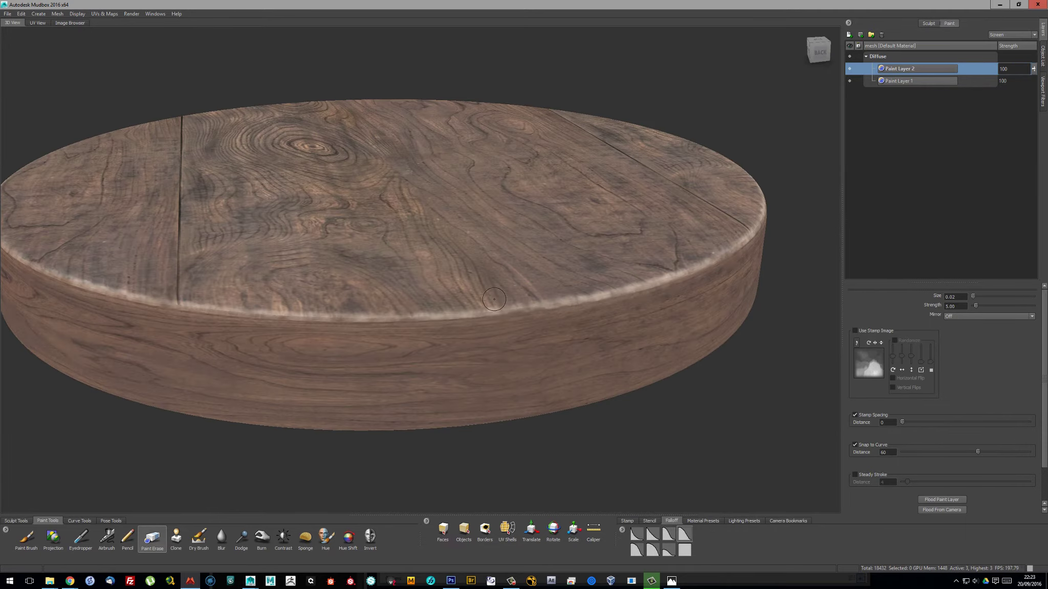
alt+right_drag(399, 291, 379, 266)
mouse_move(379, 266)
alt+mouse_down()
mouse_move(419, 271)
mouse_move(461, 296)
mouse_move(583, 298)
mouse_move(458, 318)
mouse_move(381, 300)
mouse_move(619, 297)
alt+mouse_up()
click(900, 80)
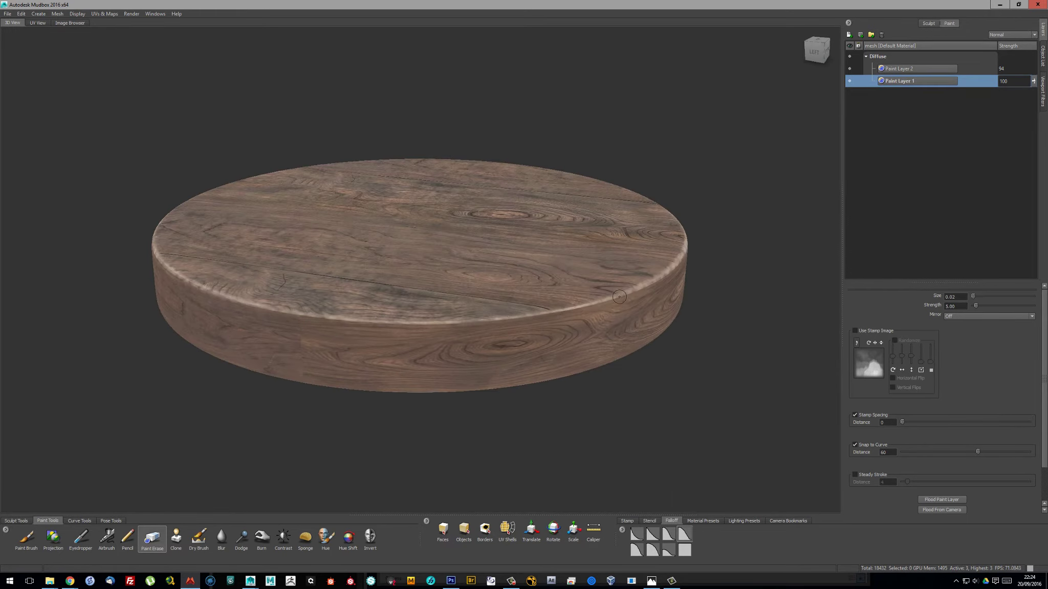
Export Paint Layer 1's channel over temp.psd and switch to Photoshop
alt+drag(385, 320, 404, 317)
right_click(900, 81)
click(920, 271)
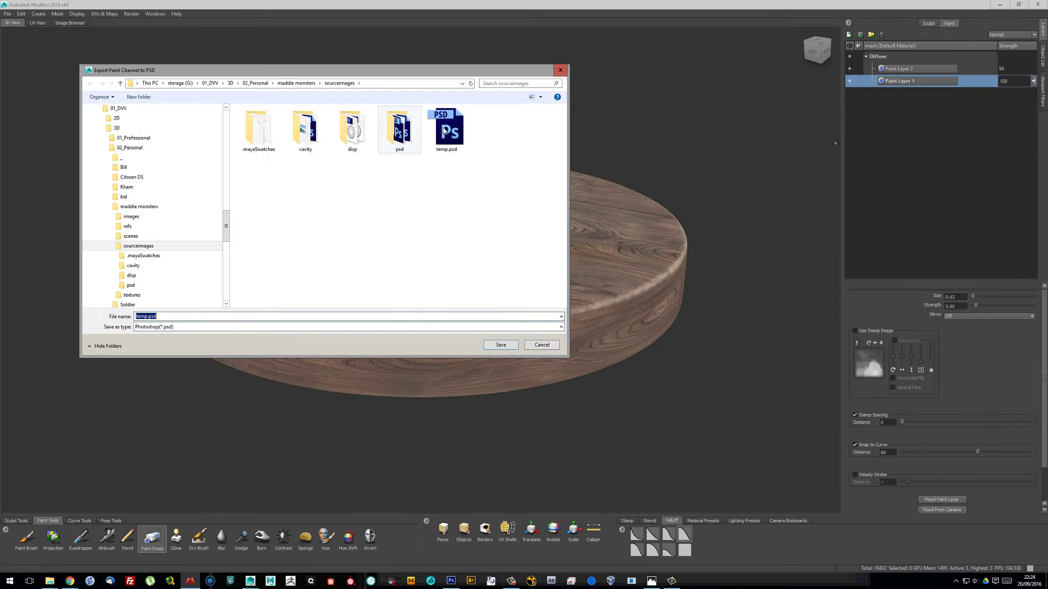
double_click(445, 128)
key(alt+Tab)
Copy a tall strip of the left wood plank to a new layer and widen it
click(268, 361)
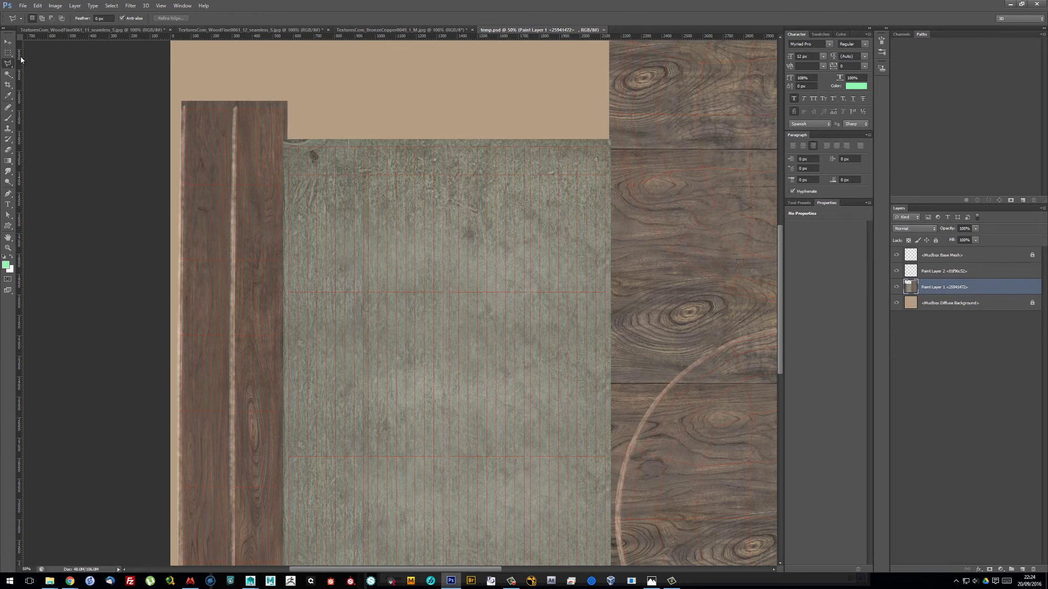
drag(233, 107, 301, 499)
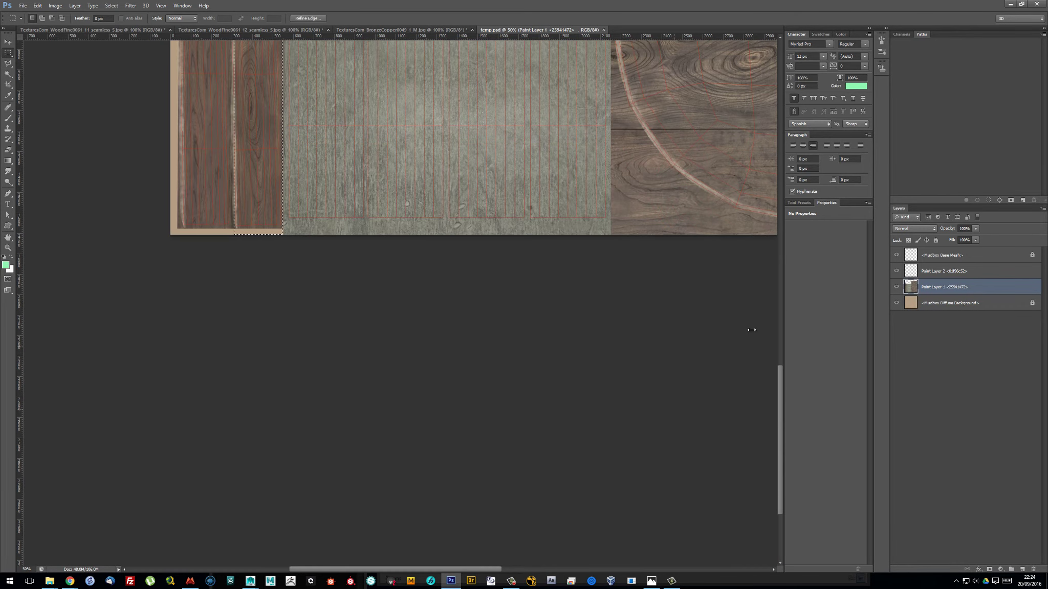
key(ctrl+j)
key(ctrl+t)
drag(307, 106, 330, 107)
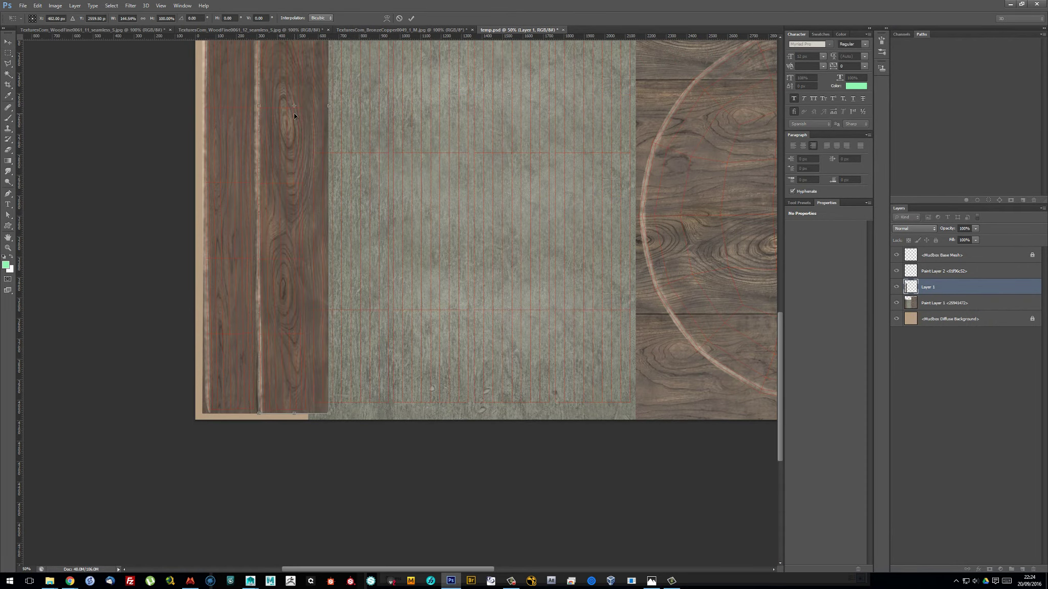
key(Return)
Lasso the canvas's left edge, copy it to a layer, and stretch it rightward
scroll(400, 98, up, 5)
key(l)
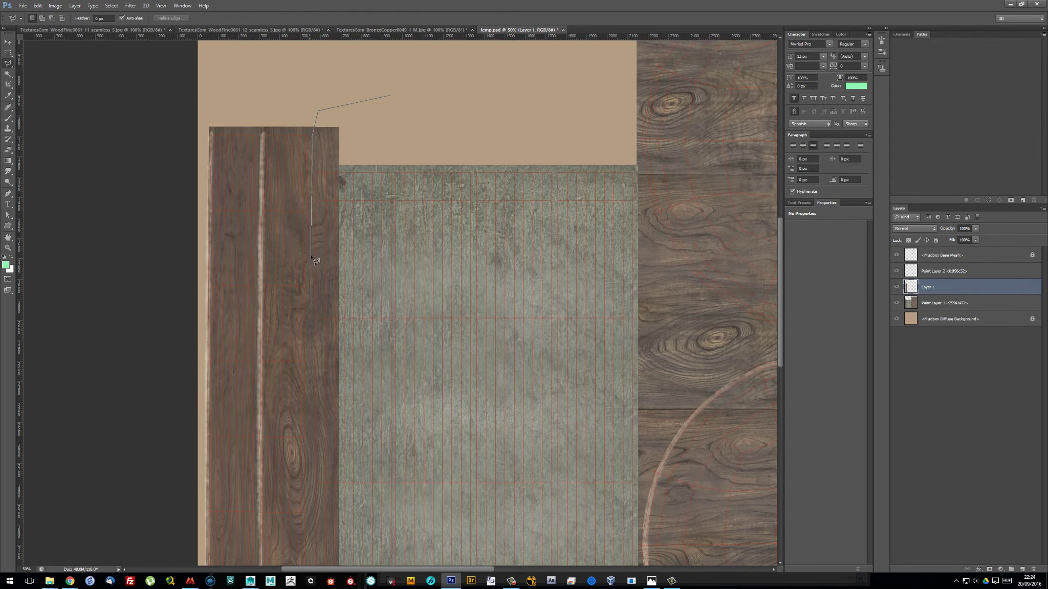
scroll(322, 493, down, 5)
scroll(389, 146, up, 5)
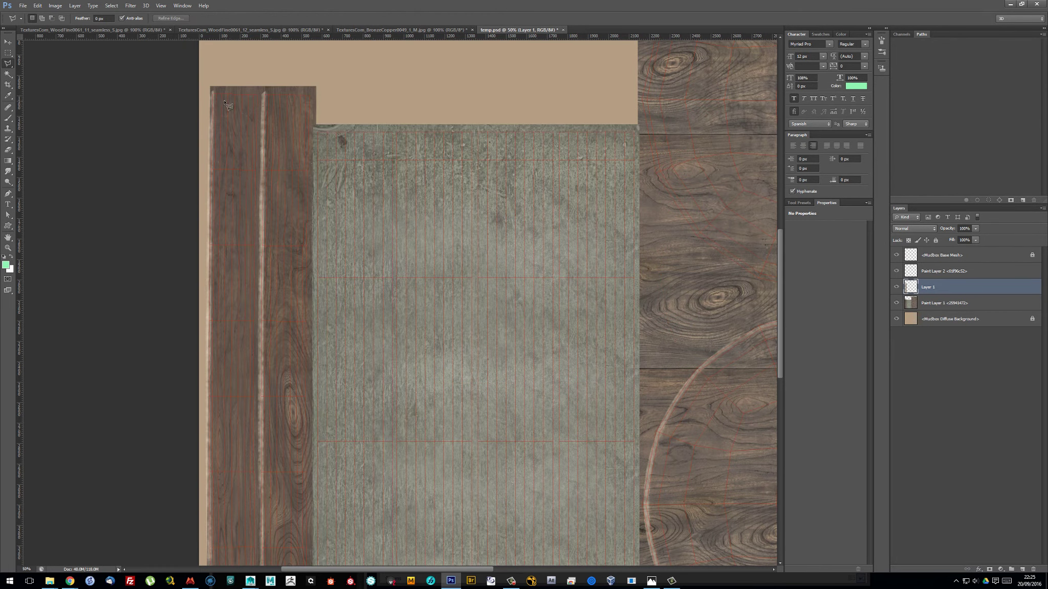
scroll(259, 389, down, 5)
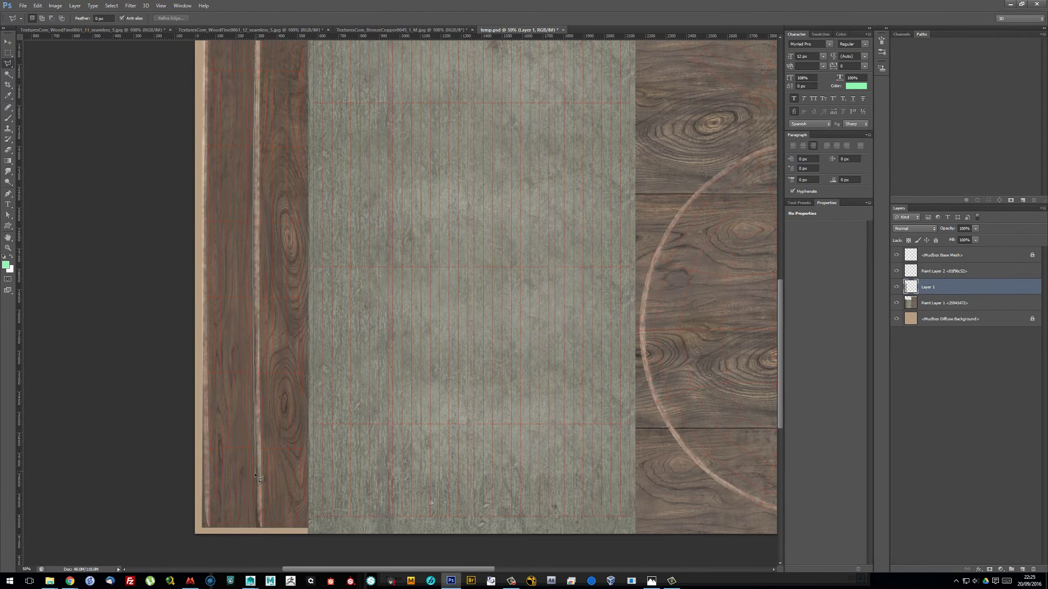
click(201, 532)
scroll(210, 278, up, 5)
click(205, 88)
key(ctrl+j)
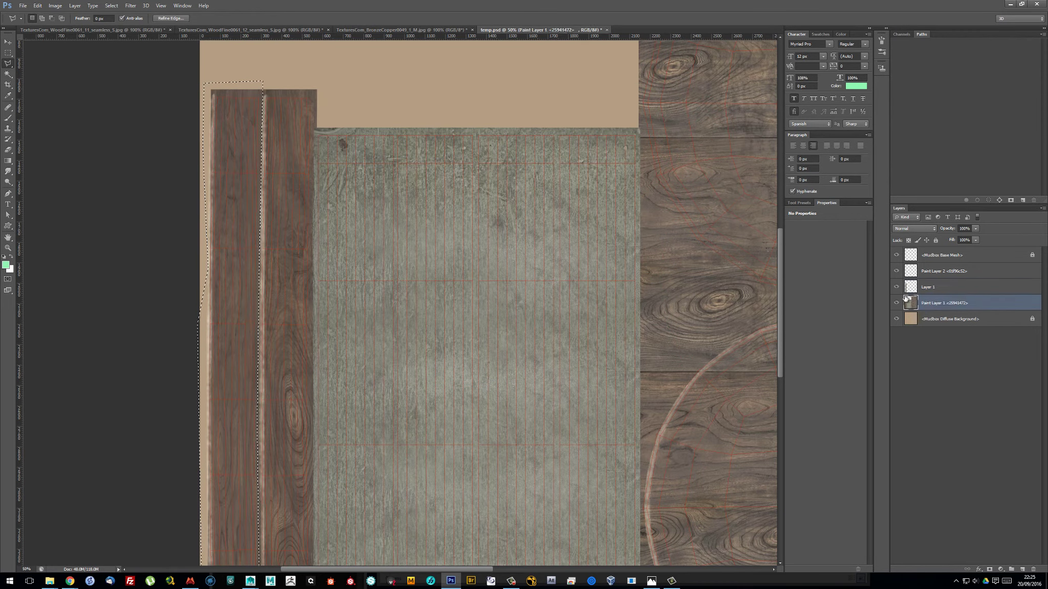
key(ctrl+t)
drag(256, 398, 329, 394)
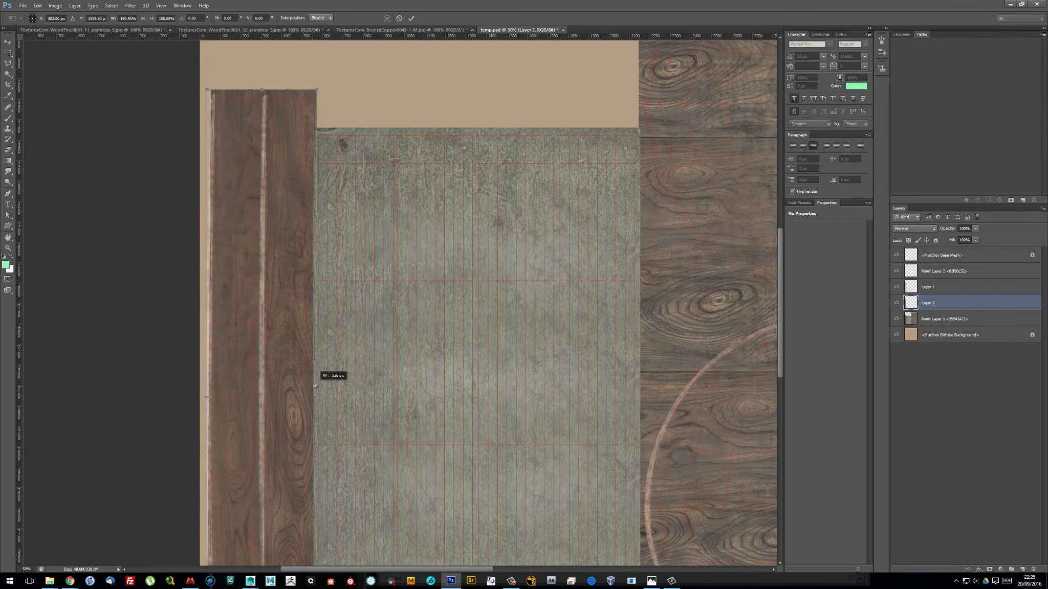
key(ctrl+minus)
key(ctrl+minus)
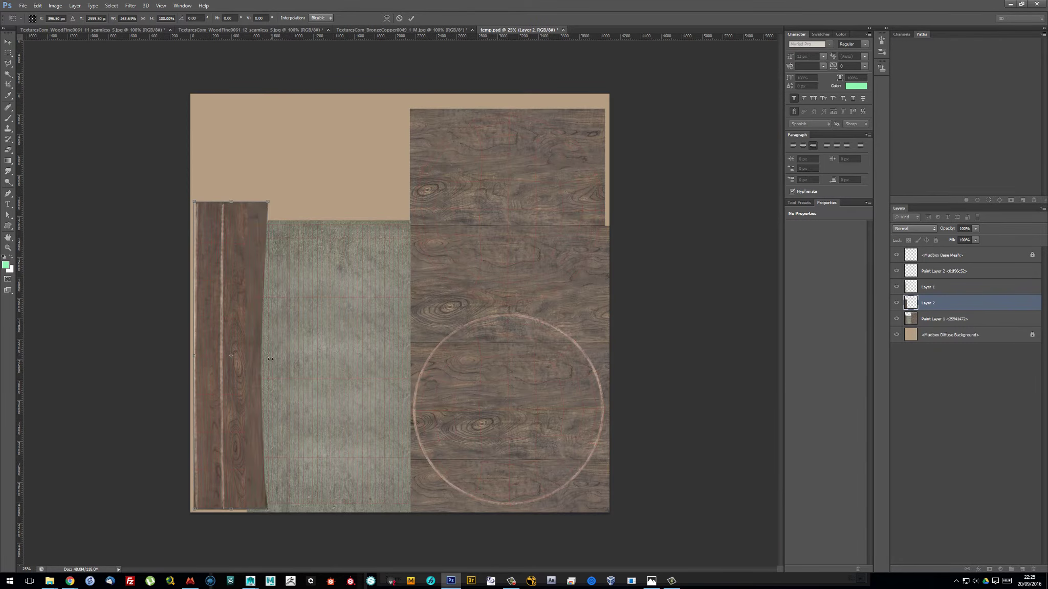
Make a polygonal selection, merge the extra layers down, and save temp.psd
key(Return)
click(233, 522)
click(274, 546)
click(312, 512)
double_click(311, 166)
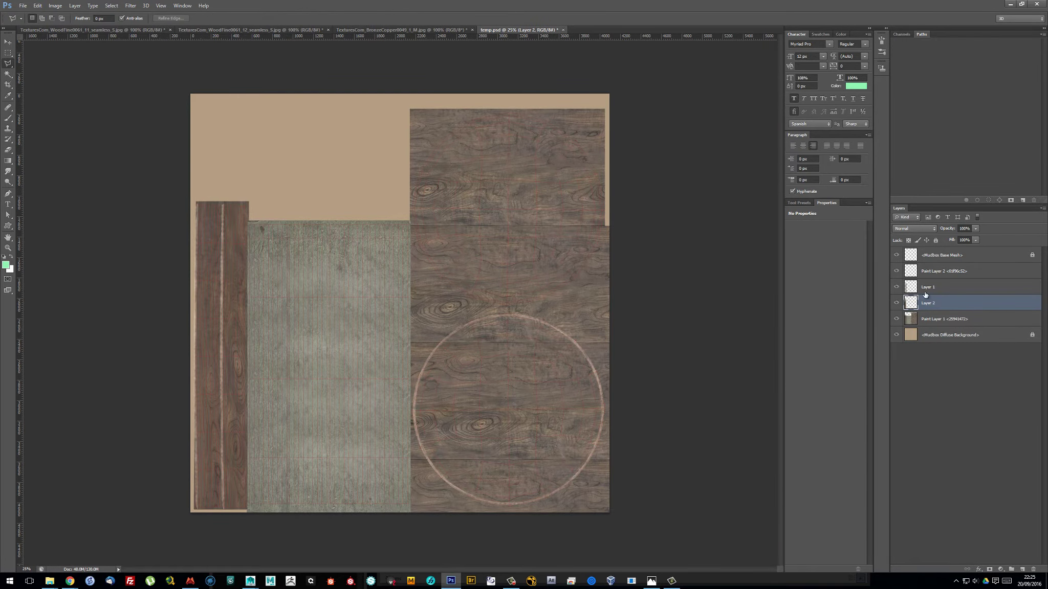
key(ctrl+e)
key(ctrl+s)
click(189, 580)
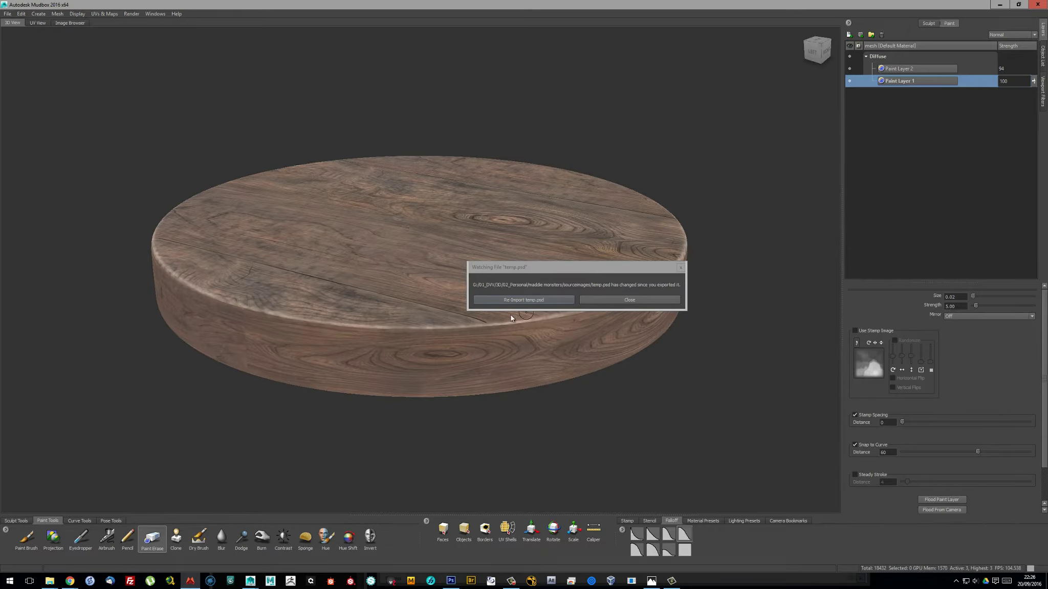
Dismiss the reload notice and export Paint Layer 2's paint layers to a PSD file
click(621, 302)
mouse_move(503, 322)
alt+mouse_down()
mouse_move(584, 319)
mouse_move(579, 358)
mouse_move(558, 317)
alt+mouse_up()
click(898, 69)
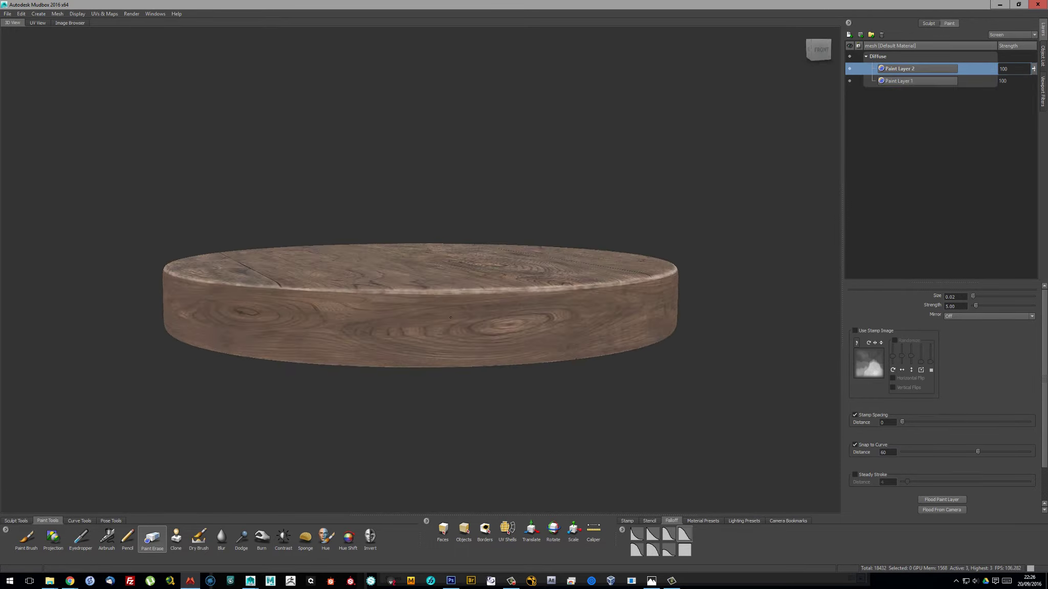
right_click(910, 73)
click(973, 244)
key(Return)
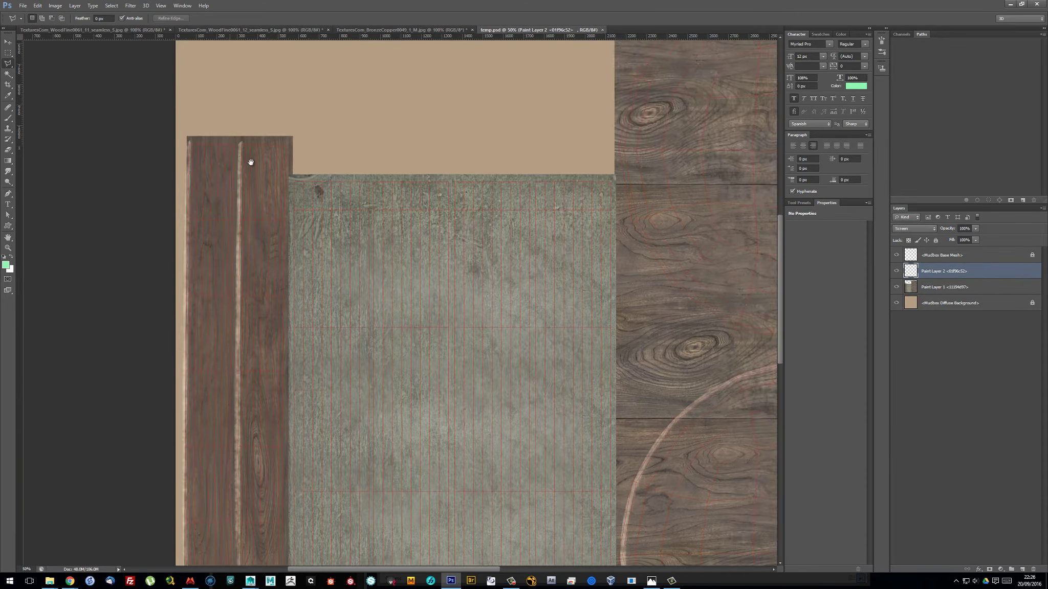
Marquee-select the wood strip on Paint Layer 1 and stretch it wider
drag(250, 162, 291, 69)
key(ctrl+minus)
key(m)
drag(275, 179, 224, 527)
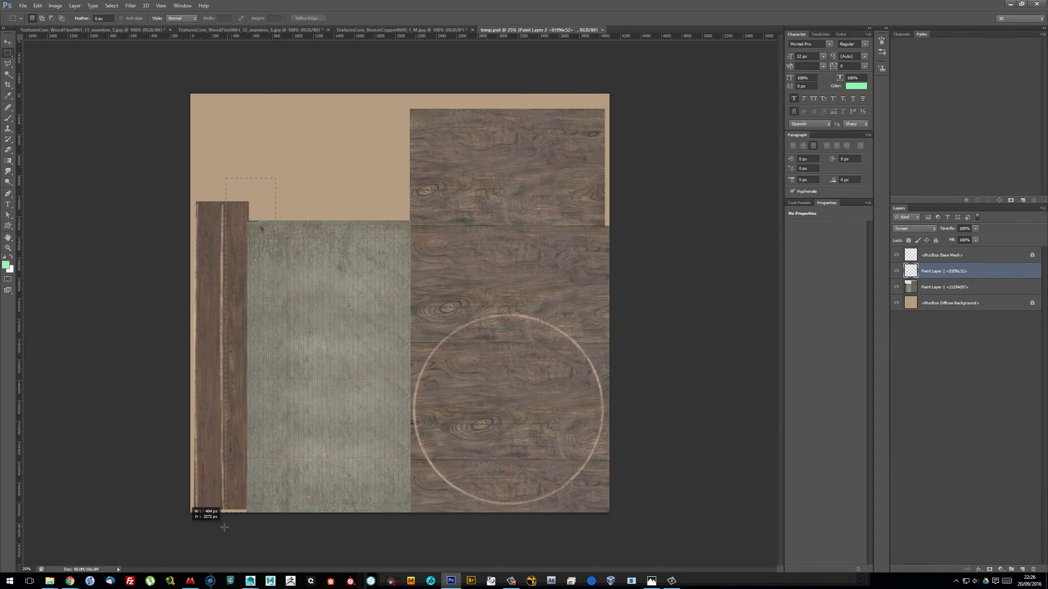
key(alt+bracketleft)
key(ctrl+t)
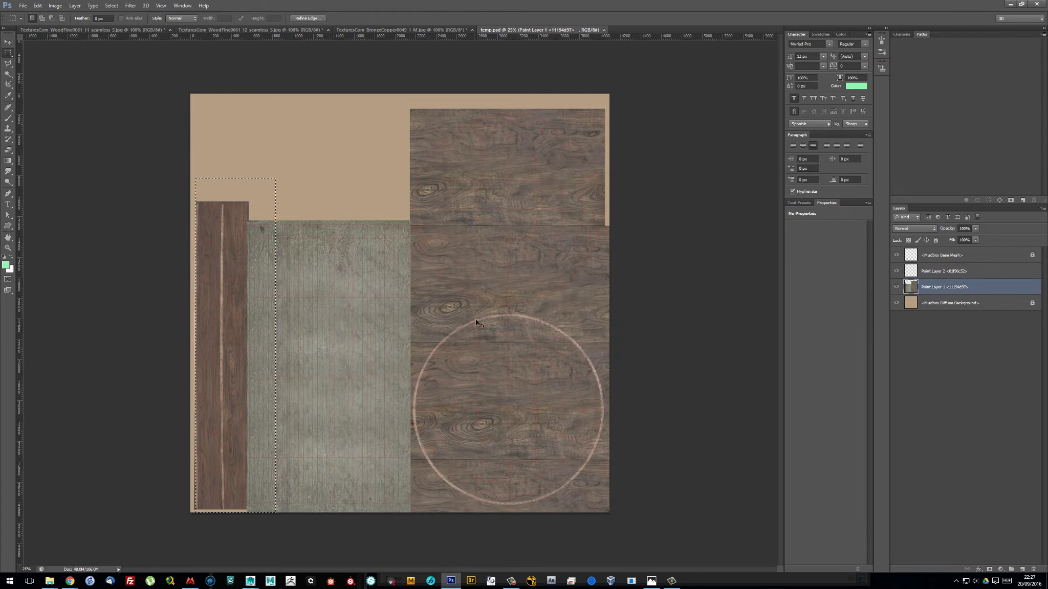
drag(275, 344, 376, 339)
key(Return)
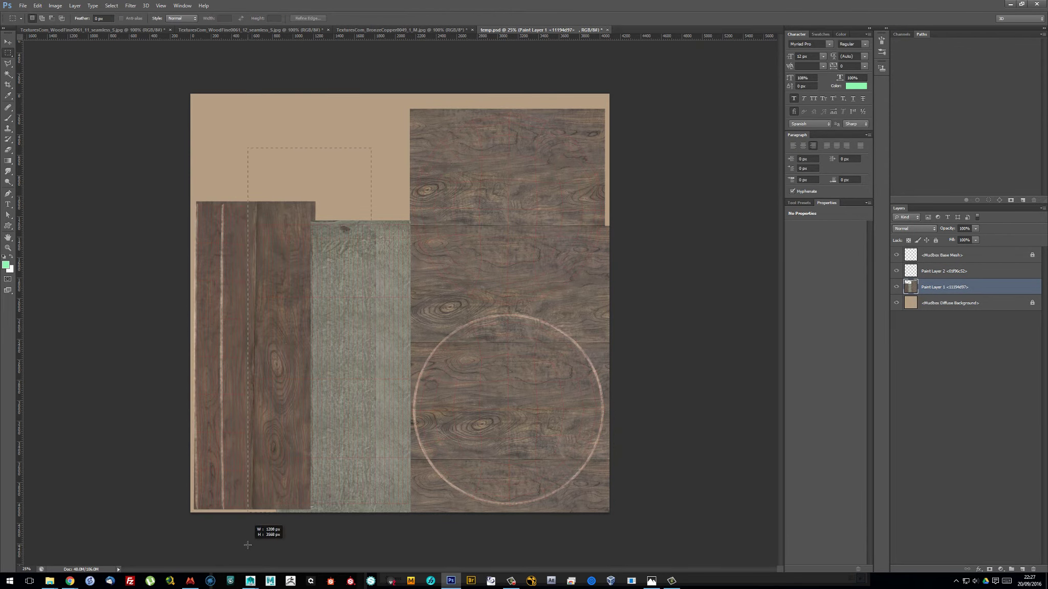
Duplicate the widened strip region to a new layer and stretch the copy rightward
drag(248, 545, 227, 410)
key(ctrl+equal)
key(alt+bracketright)
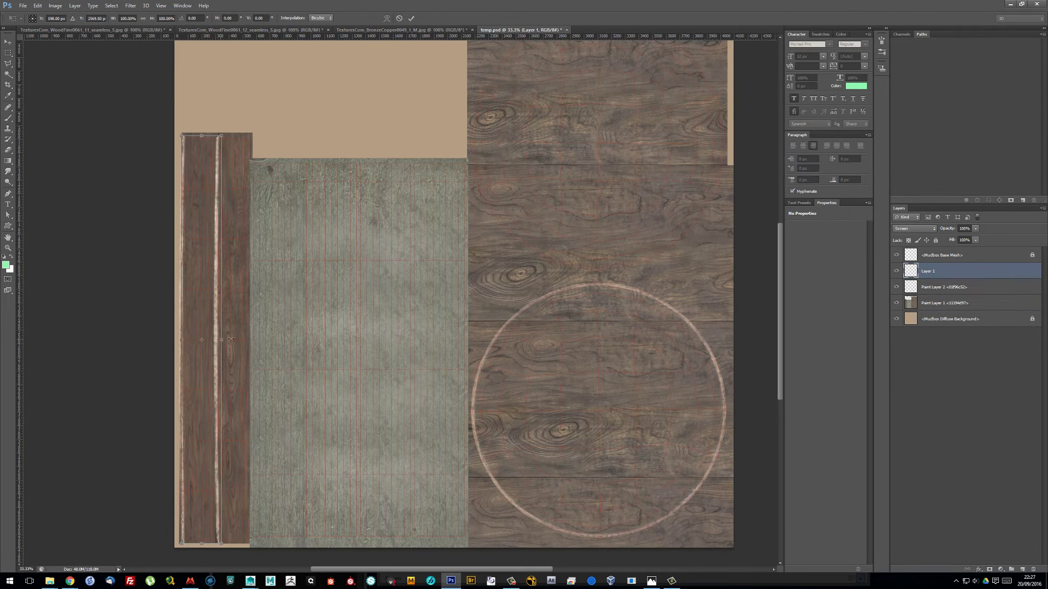
key(alt+bracketleft)
key(ctrl+j)
key(ctrl+t)
drag(289, 341, 423, 346)
key(Return)
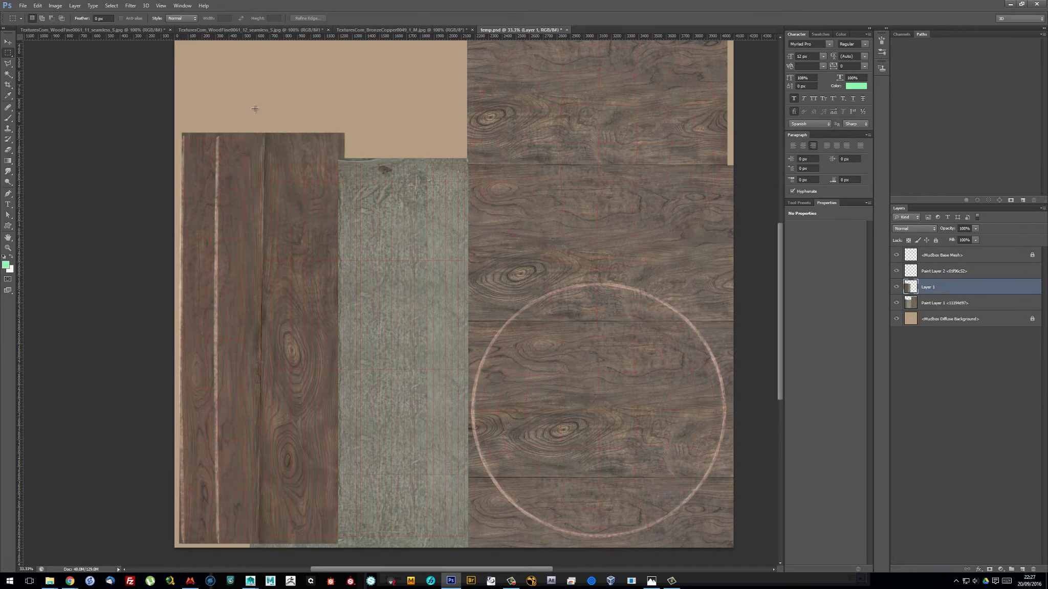
Clear the selection, save temp.psd, and check the reloaded wood texture in Mudbox
scroll(245, 491, down, 1)
key(ctrl+equal)
key(ctrl+equal)
key(Delete)
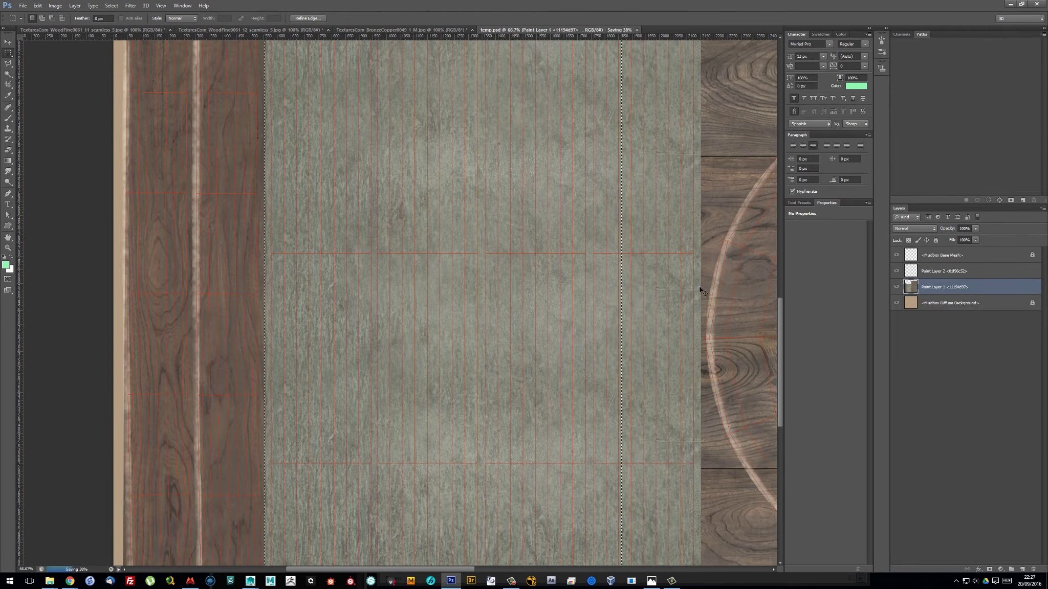
key(ctrl+s)
key(alt+Tab)
click(645, 301)
mouse_move(646, 305)
alt+mouse_down()
mouse_move(606, 367)
mouse_move(505, 362)
mouse_move(537, 359)
alt+mouse_up()
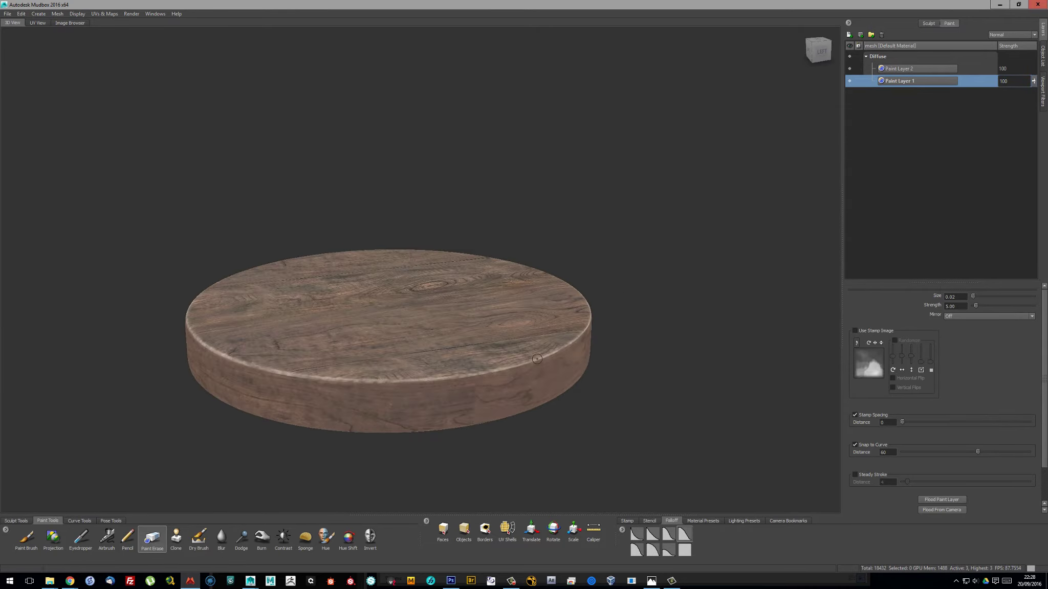
alt+drag(478, 374, 413, 384)
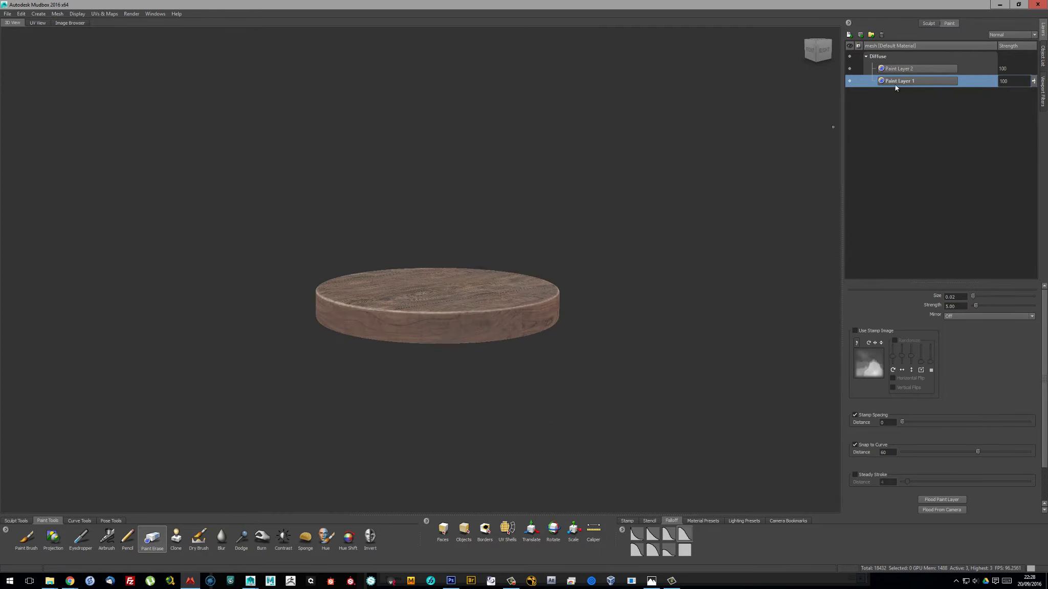
click(26, 537)
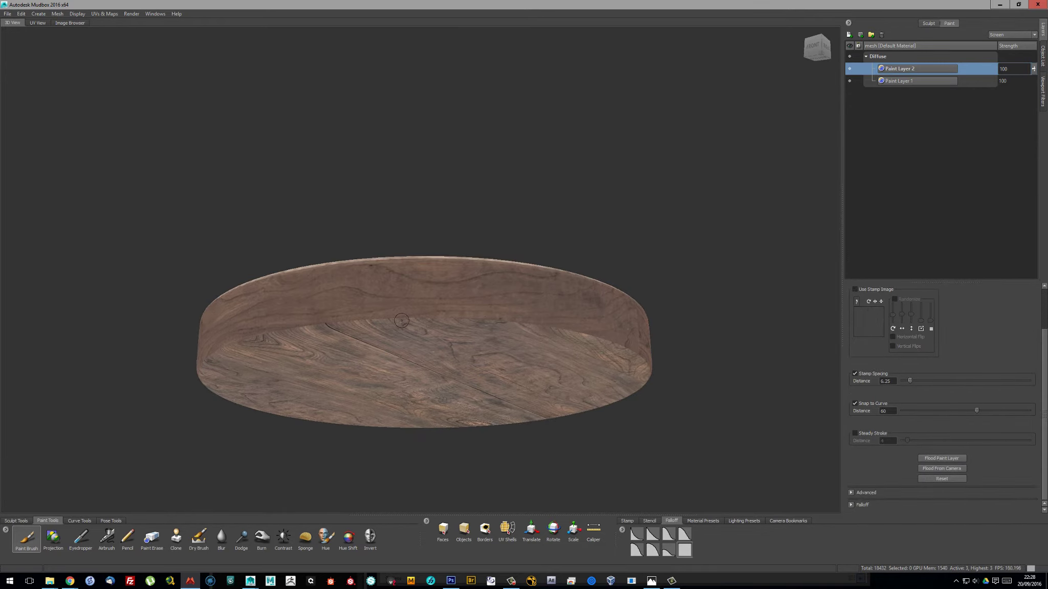
drag(226, 342, 459, 318)
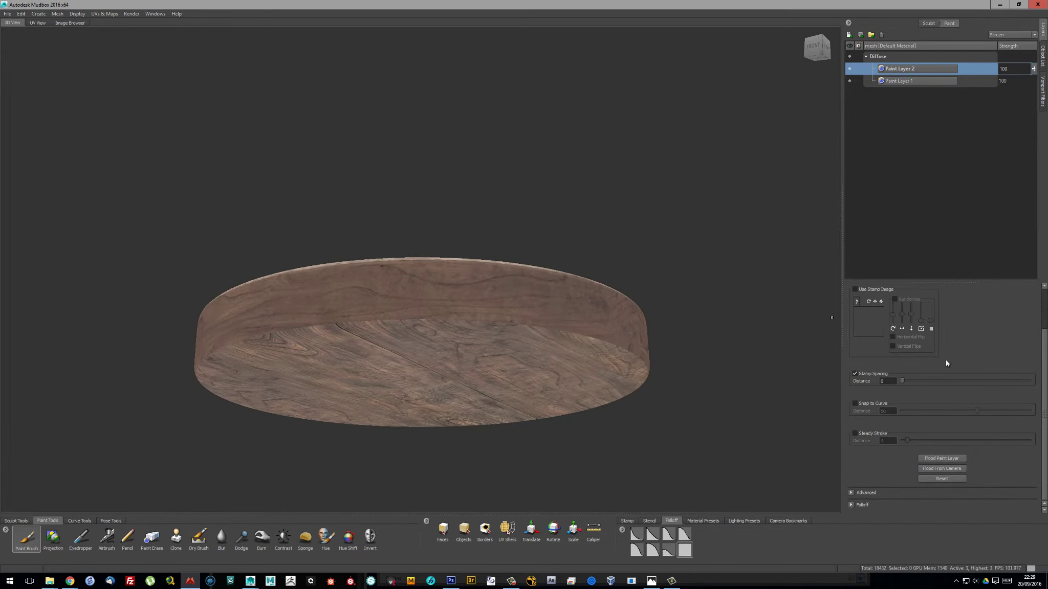
scroll(1044, 307, up, 2)
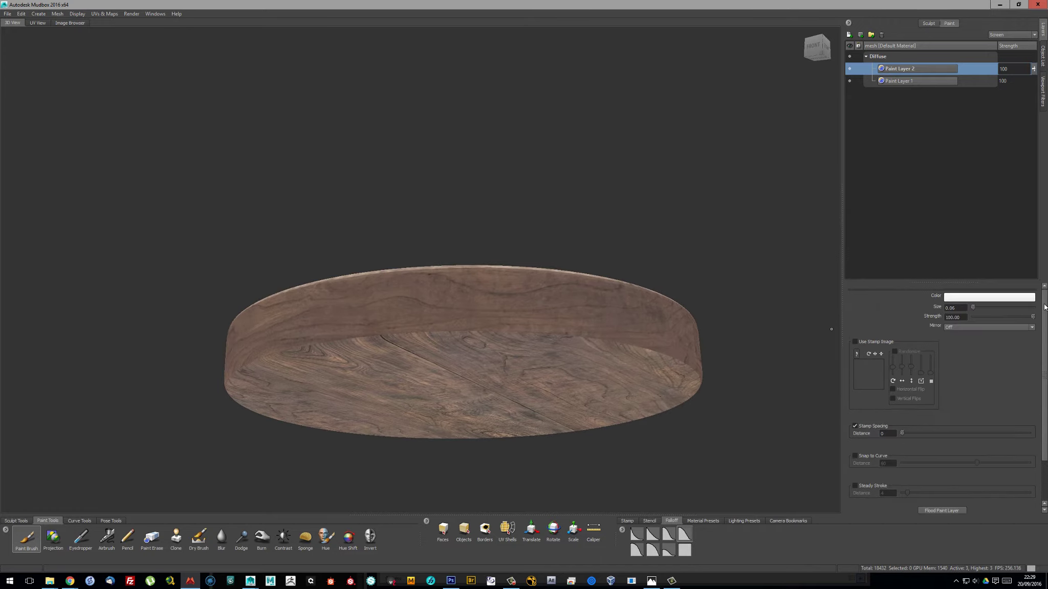
mouse_move(379, 333)
alt+mouse_down()
mouse_move(345, 315)
mouse_move(415, 293)
mouse_move(486, 232)
mouse_move(558, 245)
mouse_move(445, 253)
mouse_move(432, 156)
alt+mouse_up()
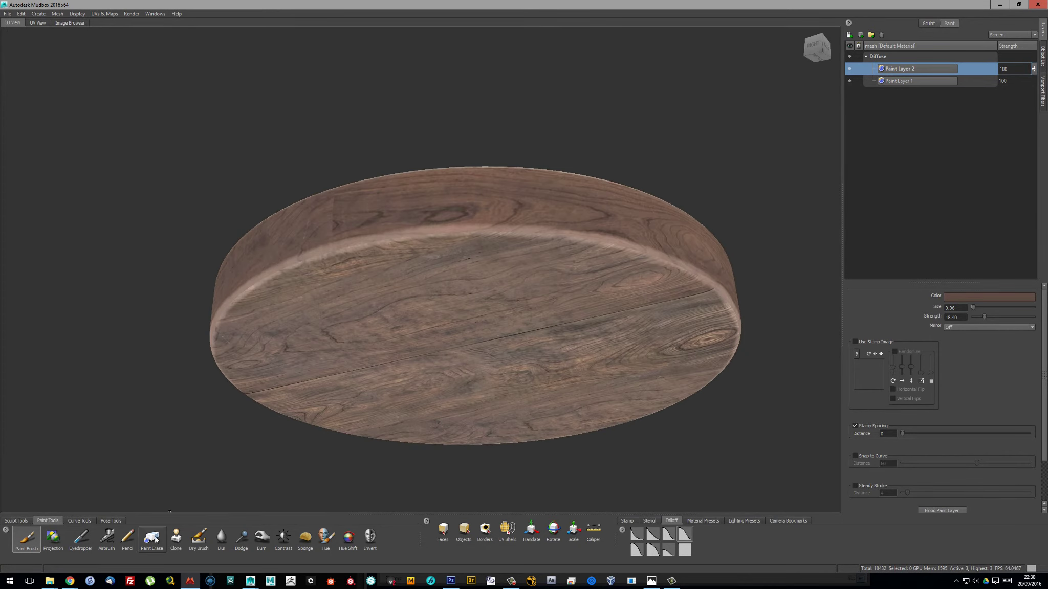
mouse_move(434, 165)
alt+mouse_down()
mouse_move(186, 185)
mouse_move(226, 177)
alt+mouse_up()
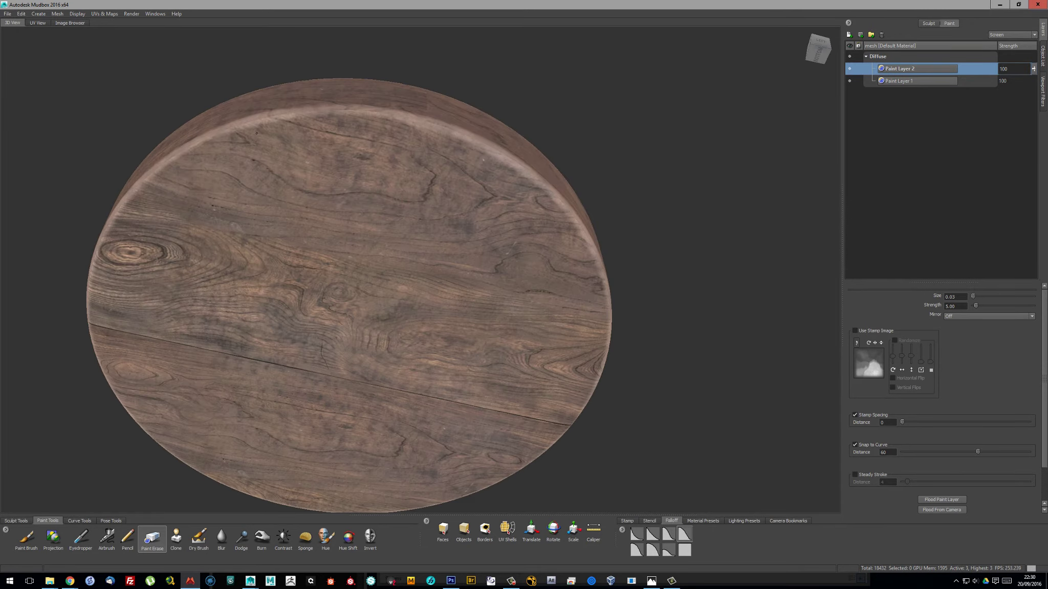
alt+drag(344, 152, 527, 135)
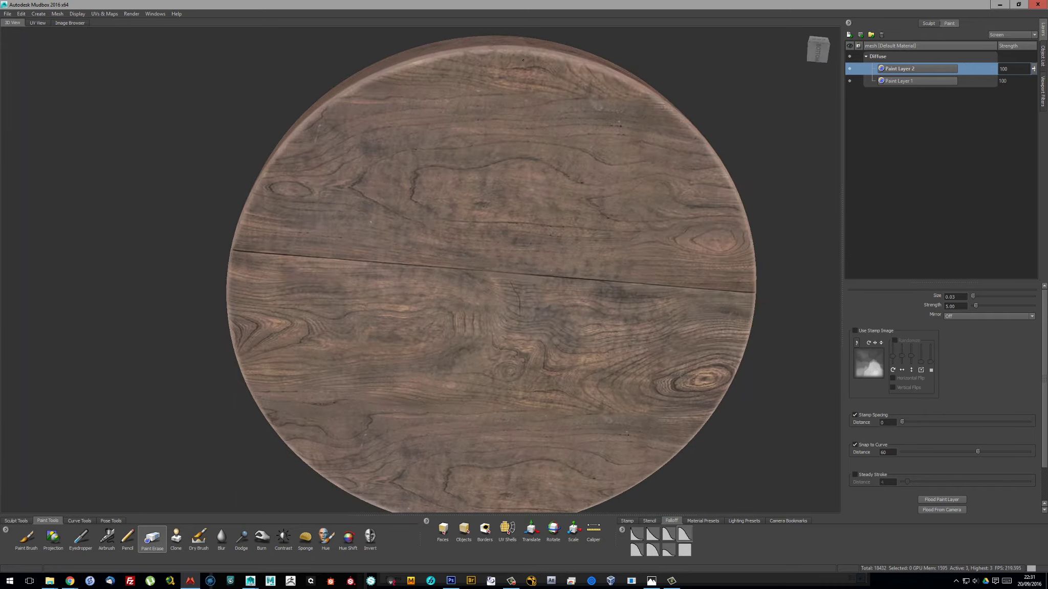
alt+drag(528, 135, 427, 352)
alt+drag(528, 343, 517, 332)
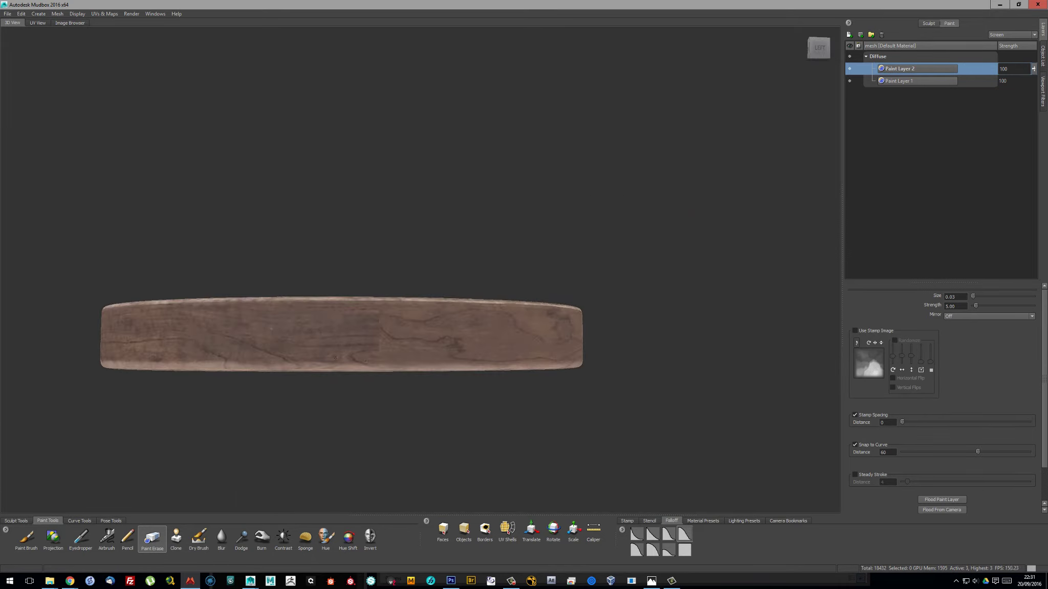
mouse_move(335, 357)
alt+mouse_down()
mouse_move(492, 338)
mouse_move(416, 352)
mouse_move(474, 307)
mouse_move(468, 270)
mouse_move(202, 249)
mouse_move(302, 268)
mouse_move(389, 254)
mouse_move(410, 241)
mouse_move(412, 222)
mouse_move(445, 238)
mouse_move(470, 225)
alt+mouse_up()
Select Paint Layer 1 and switch to the blur paint brush
click(899, 81)
key(9)
scroll(460, 246, down, 3)
scroll(477, 254, down, 2)
Save the scene under the new name seat.mud
key(ctrl+s)
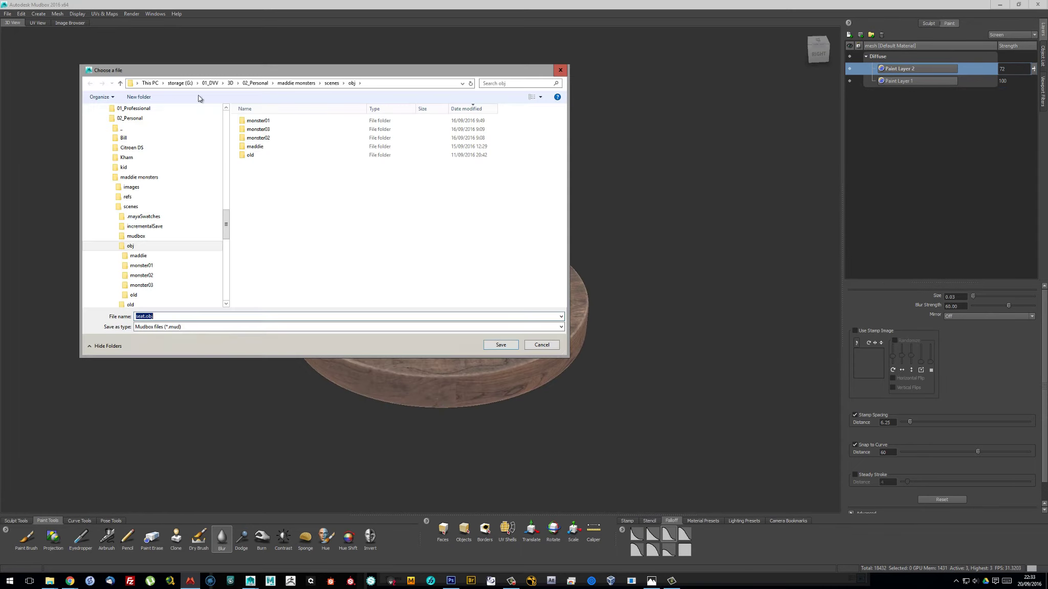
key(BackSpace)
key(BackSpace)
key(Return)
Show the stool legs from the Display menu
click(78, 14)
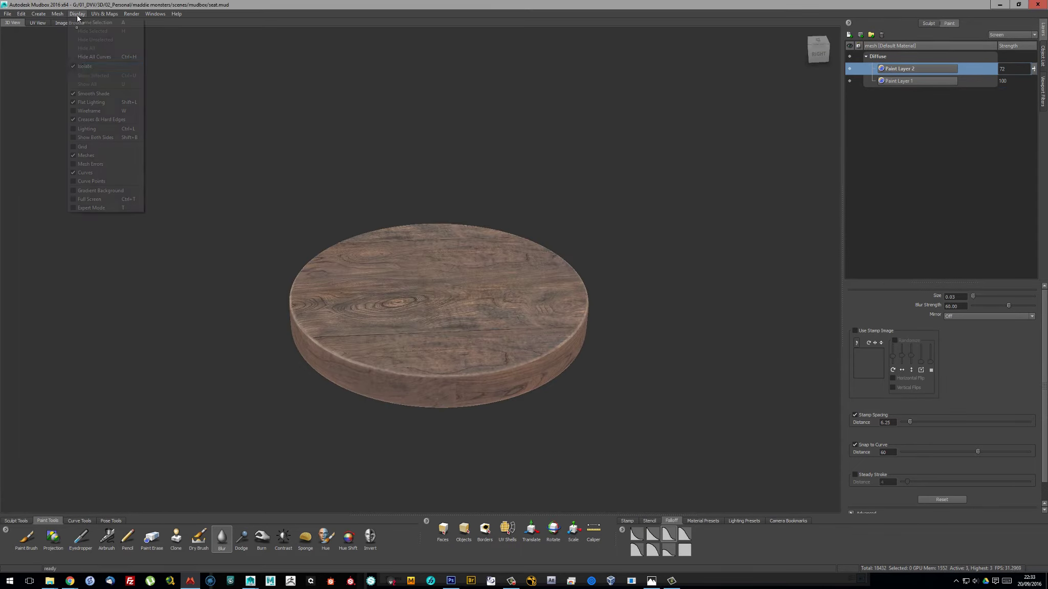
click(97, 43)
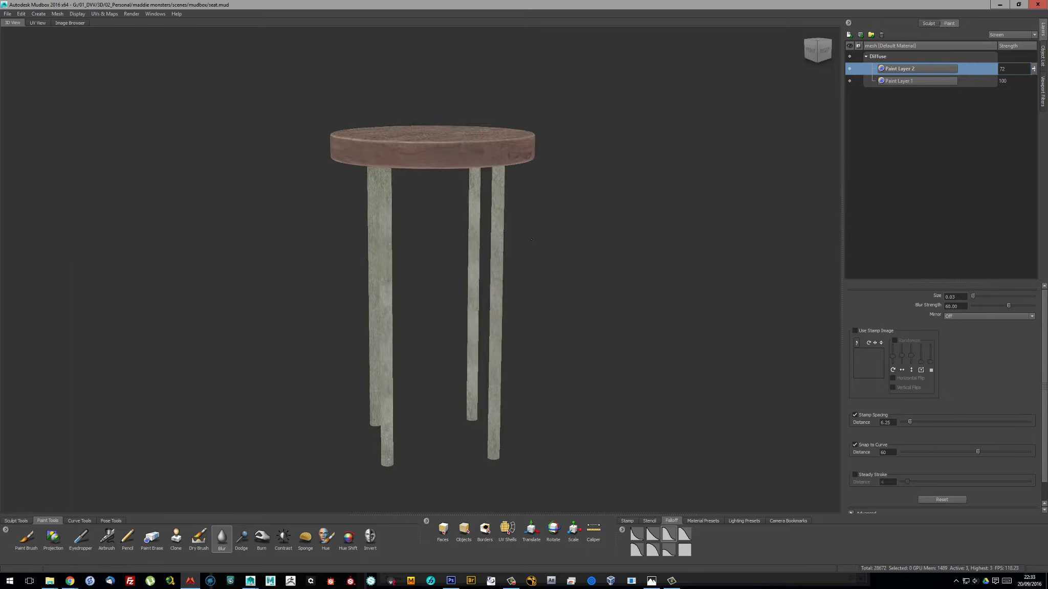
right_click(898, 69)
Export the paint layers to PSD and marquee-select the grey leg panel in Photoshop
click(931, 264)
click(491, 344)
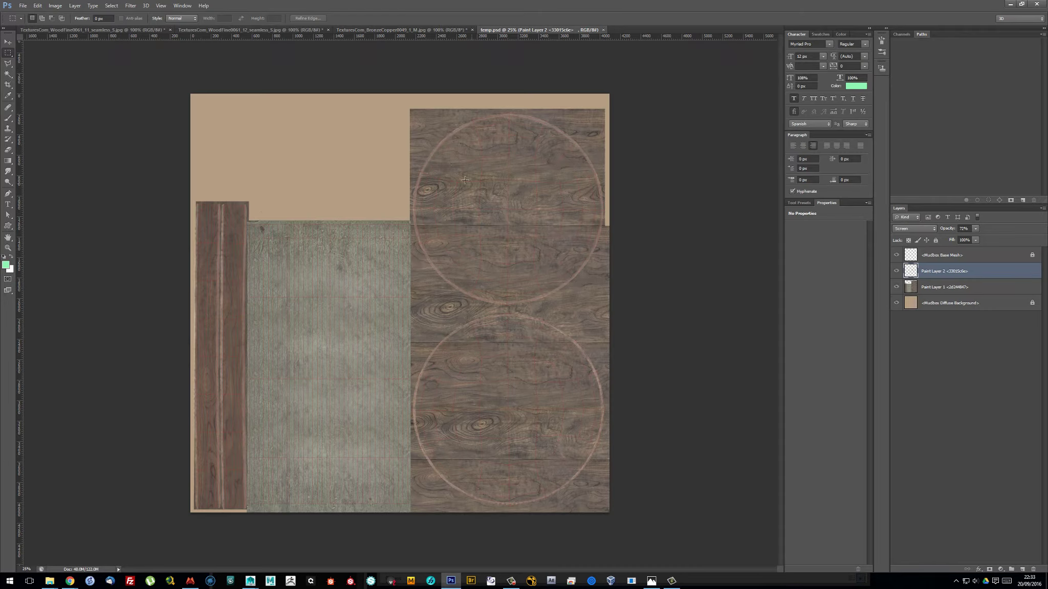
key(ctrl+plus)
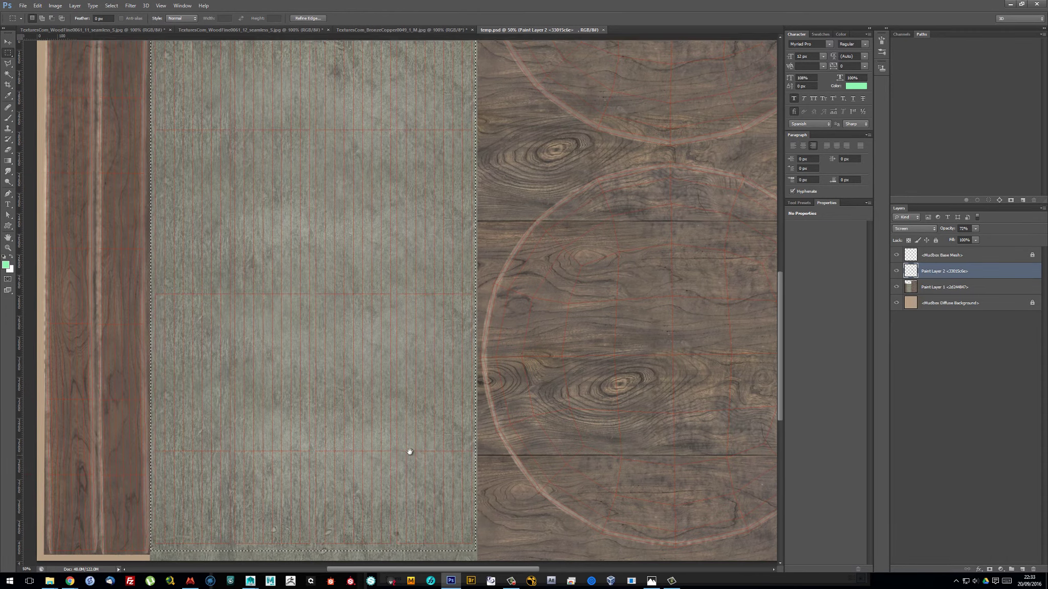
drag(150, 41, 476, 552)
Darken the grey panel on Paint Layer 1 with two Levels passes, output black 21
click(944, 287)
key(ctrl+l)
drag(693, 215, 727, 215)
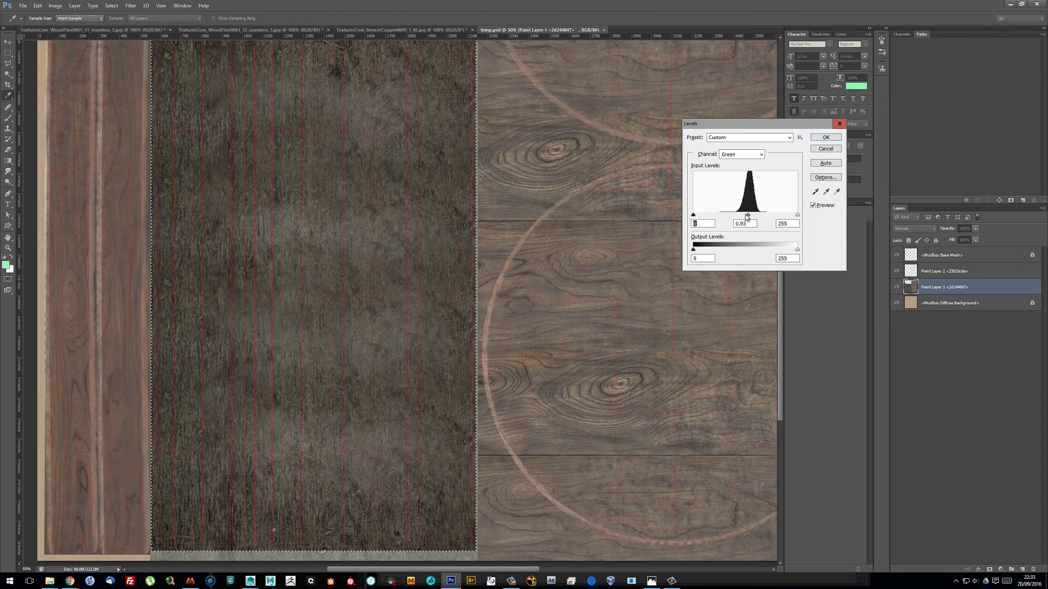
key(Return)
key(ctrl+minus)
key(ctrl+l)
key(Tab)
key(Tab)
key(Tab)
text(21)
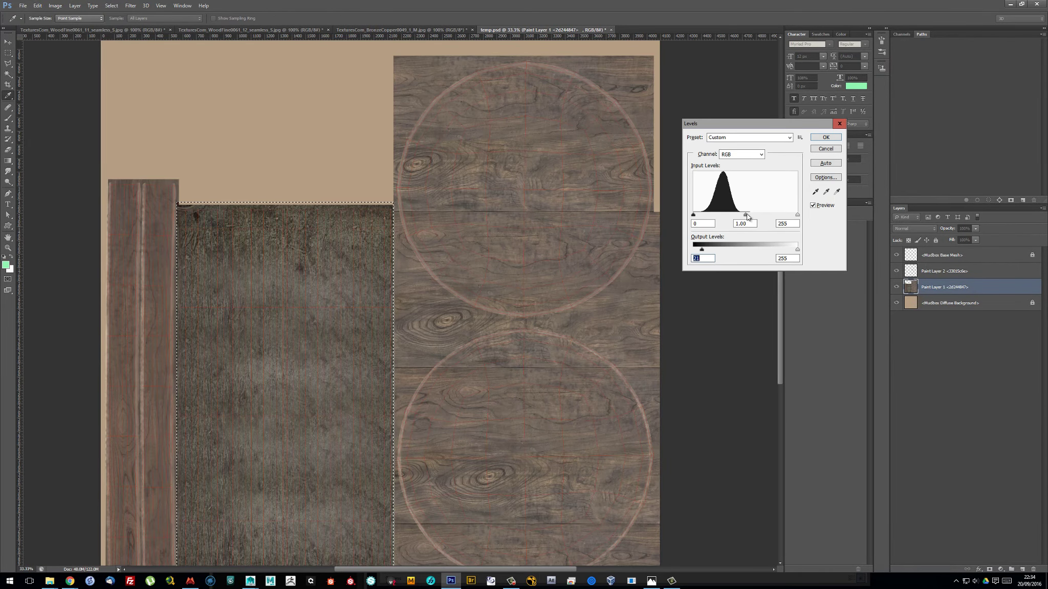
key(Return)
Invert the selection and darken the remaining wood with Levels midtones 0.60
key(m)
key(ctrl+d)
key(ctrl+minus)
click(111, 5)
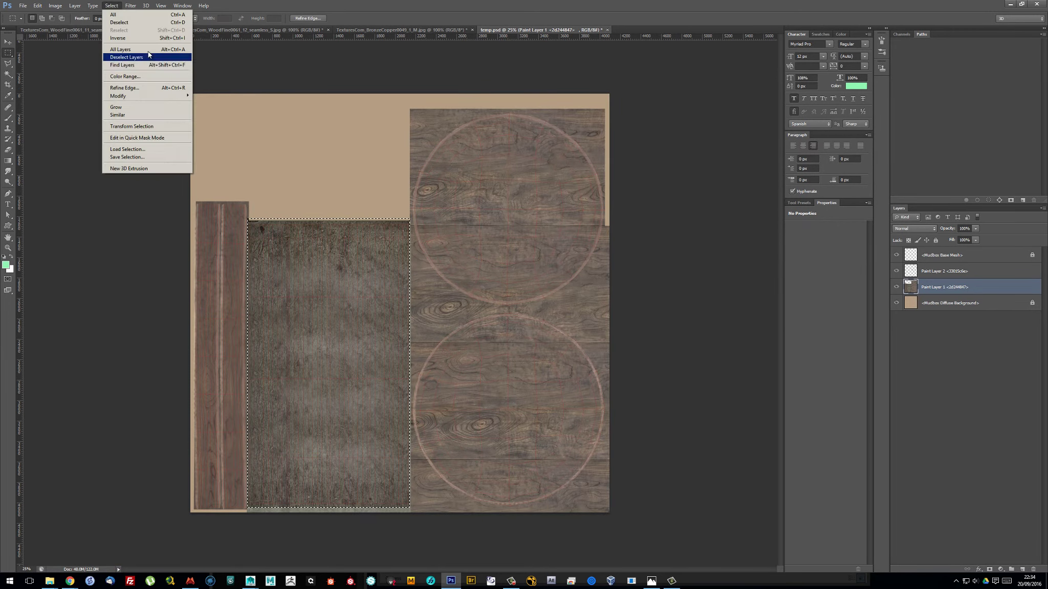
click(148, 54)
key(ctrl+l)
drag(744, 215, 764, 216)
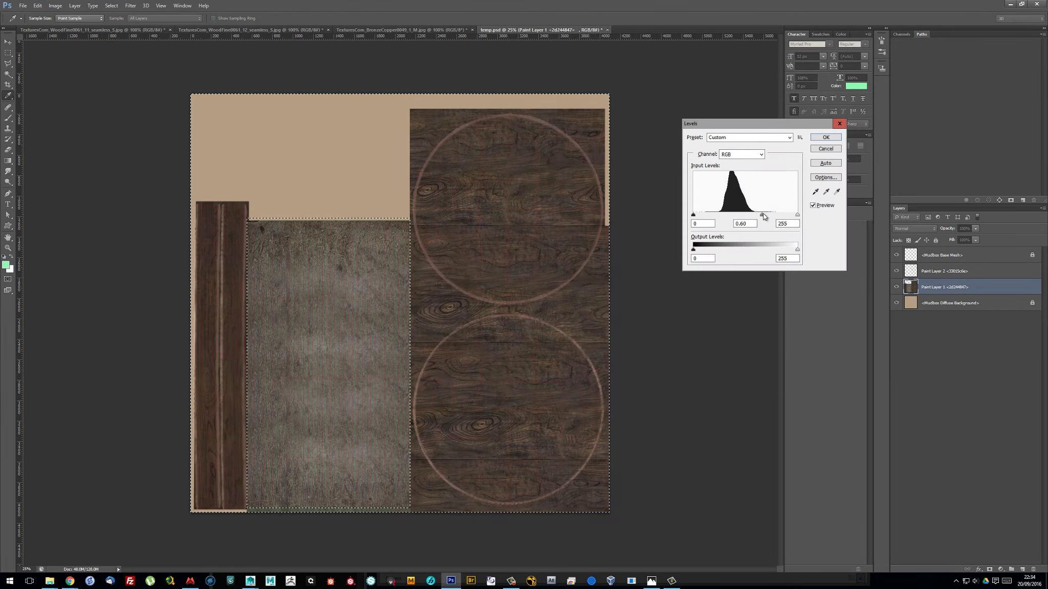
click(827, 138)
Save the texture file and return to Mudbox
key(ctrl+s)
click(518, 217)
key(alt+Tab)
Export all diffuse paint layers as a single merged map
click(495, 299)
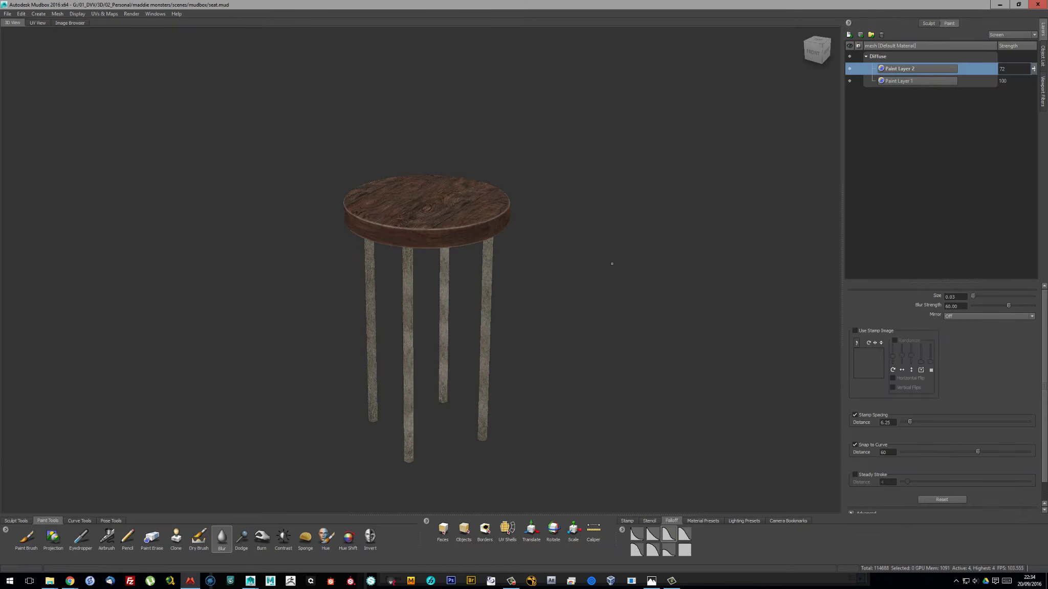
right_click(901, 72)
click(926, 254)
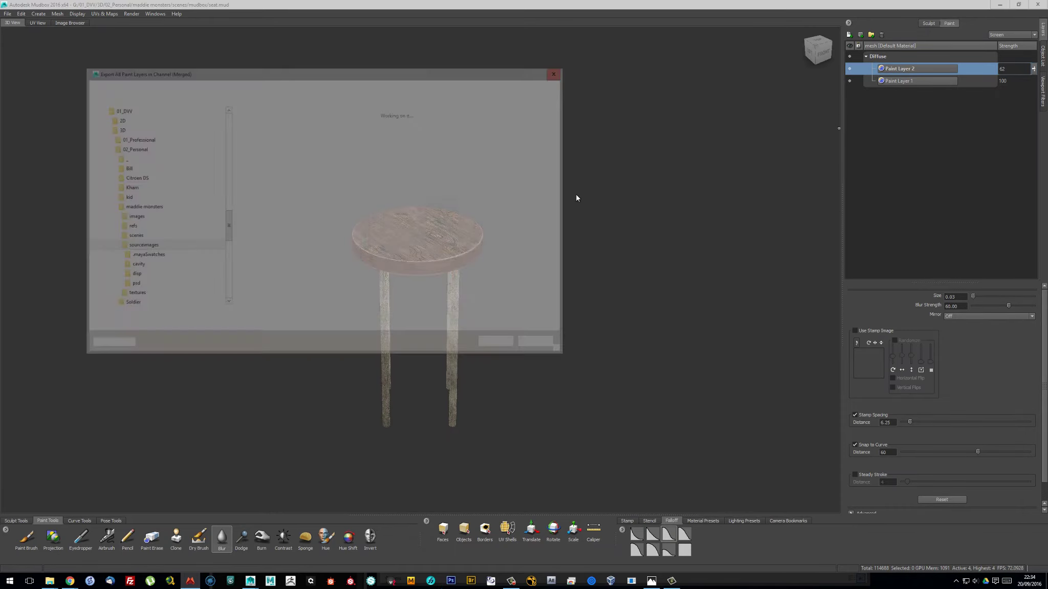
double_click(330, 242)
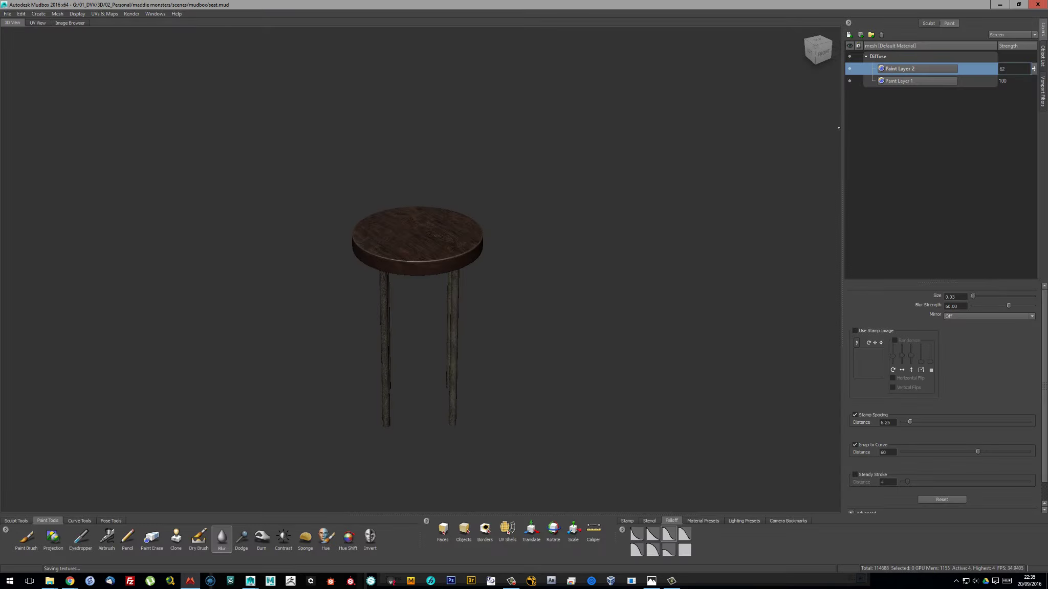
Duplicate the diffuse layers as 'Paint Layer 2 merged' in the Specular channel
right_click(907, 70)
click(955, 163)
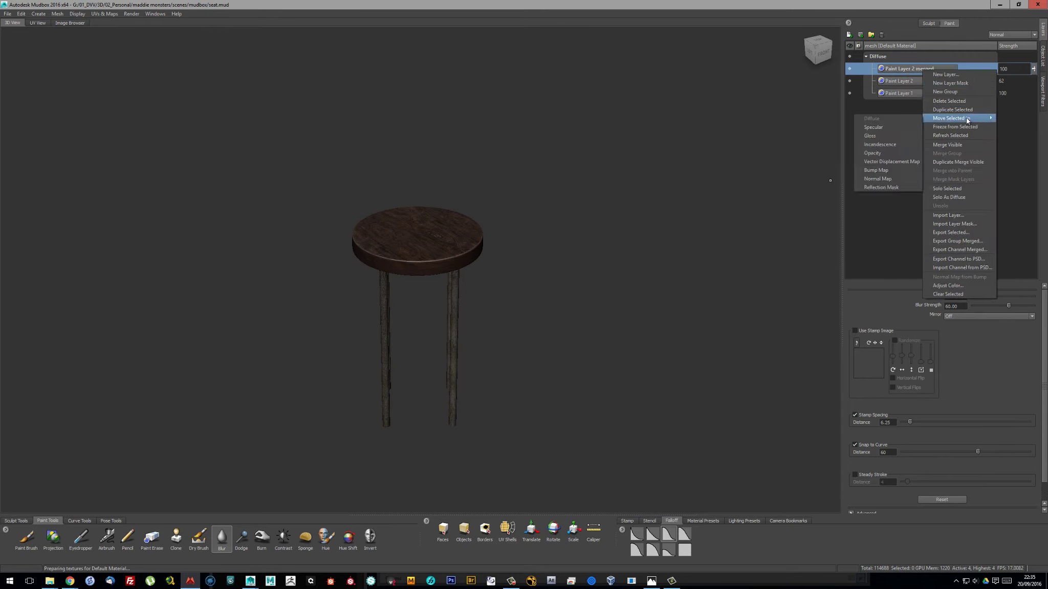
click(757, 114)
scroll(419, 256, up, 5)
Make the specular layer black and white and reshape its curve for brightness
right_click(903, 106)
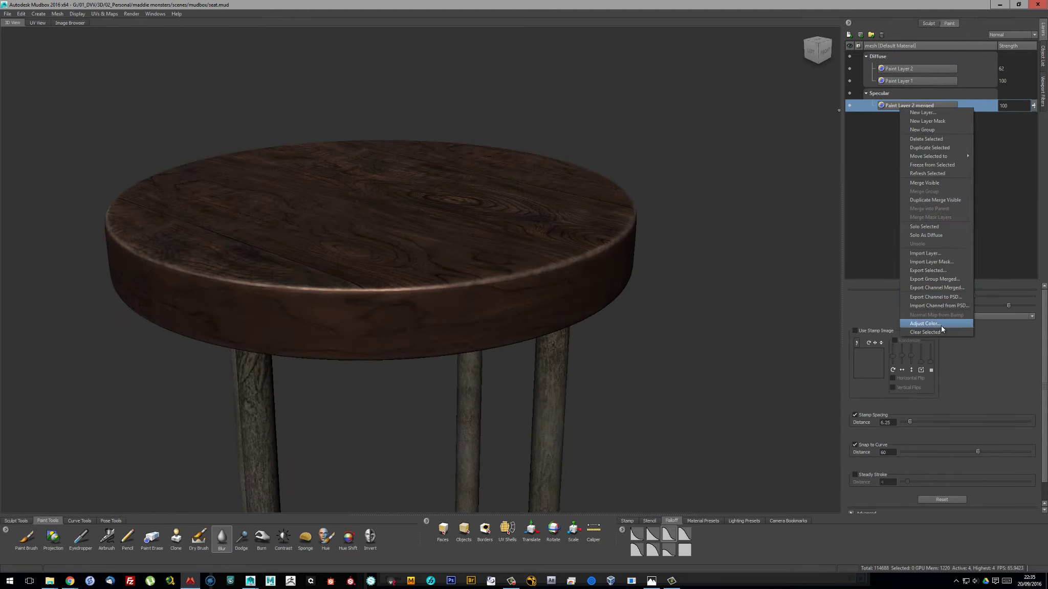
click(925, 324)
click(542, 182)
click(544, 399)
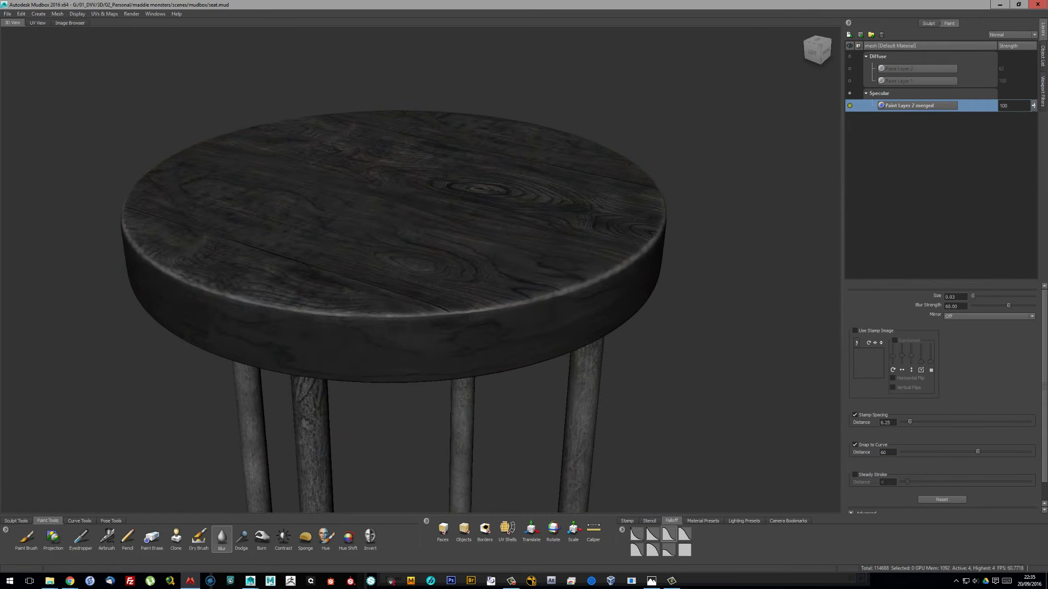
right_click(914, 106)
click(925, 324)
mouse_move(616, 317)
mouse_down()
mouse_move(630, 280)
mouse_move(618, 314)
mouse_up()
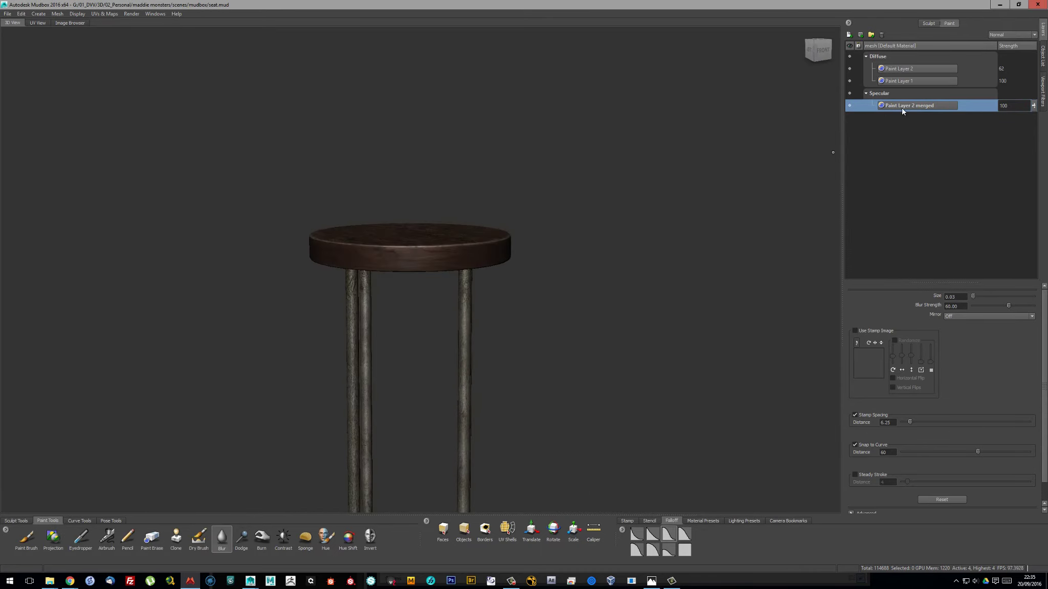
Export the Specular channel merged to a map file
right_click(908, 107)
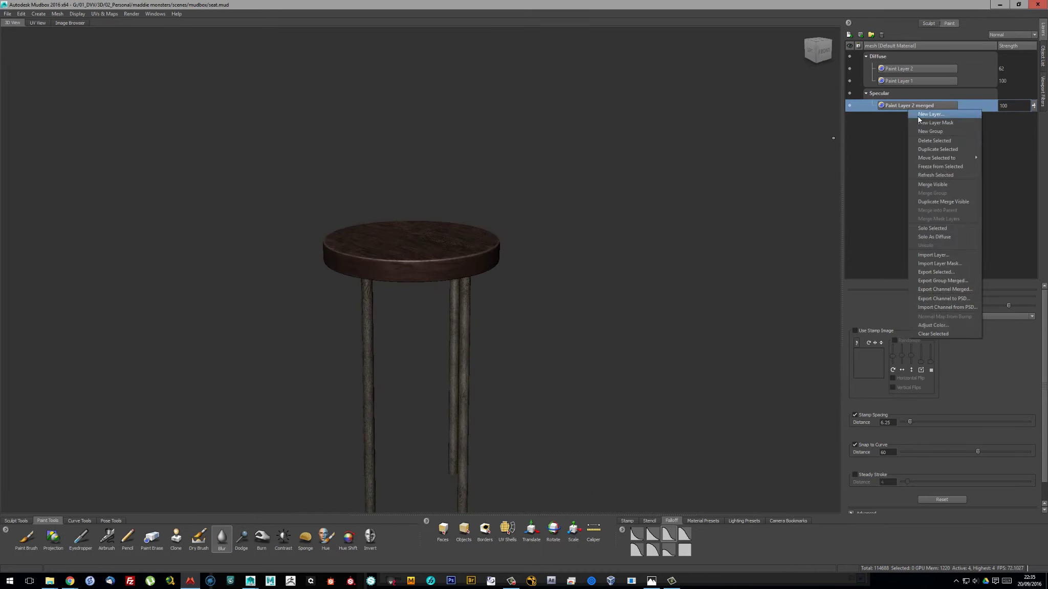
right_click(900, 107)
click(932, 278)
key(Escape)
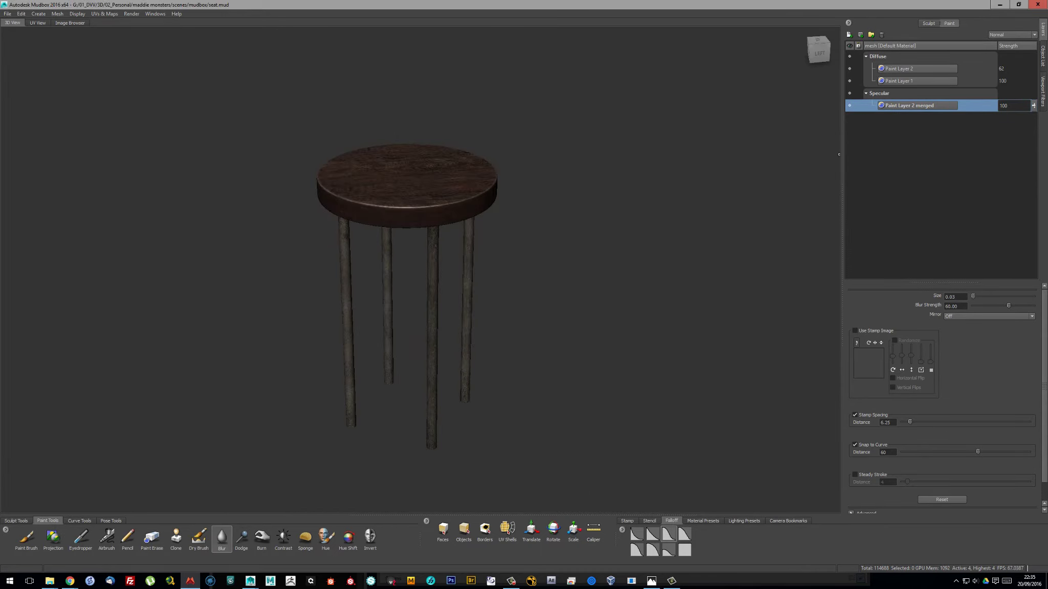
Try a Sculpt using Map operation with seat_color.png, then remove the failed result
click(185, 76)
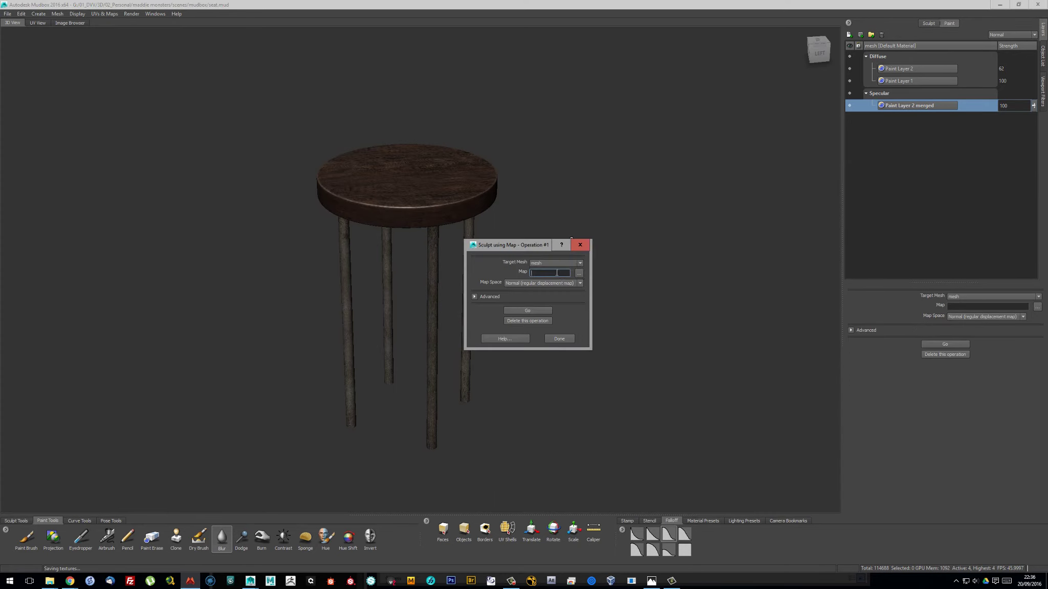
click(578, 273)
click(520, 97)
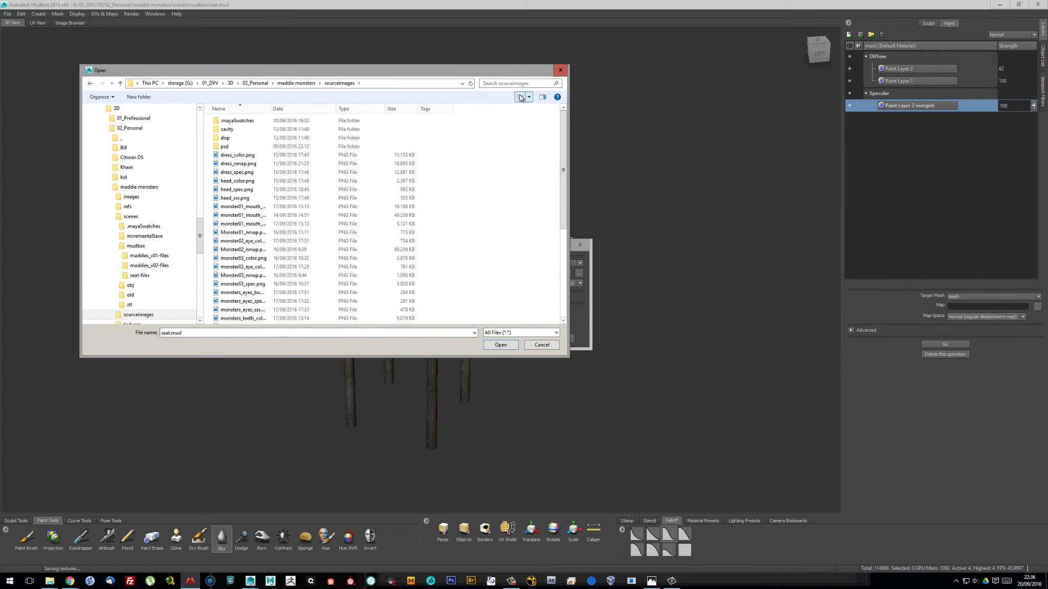
click(330, 113)
click(267, 138)
double_click(267, 137)
click(475, 297)
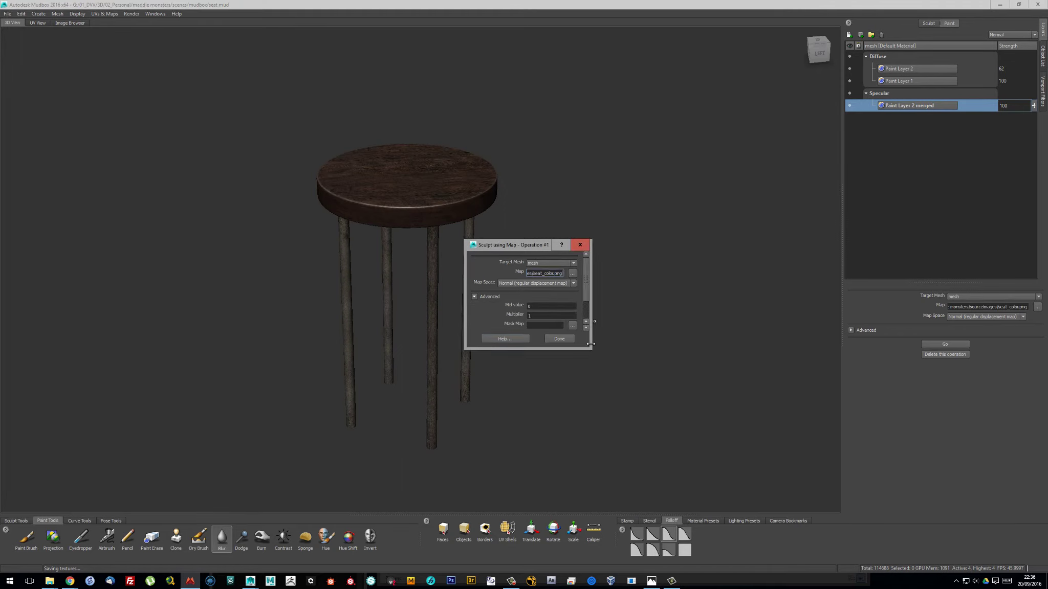
click(532, 341)
click(927, 24)
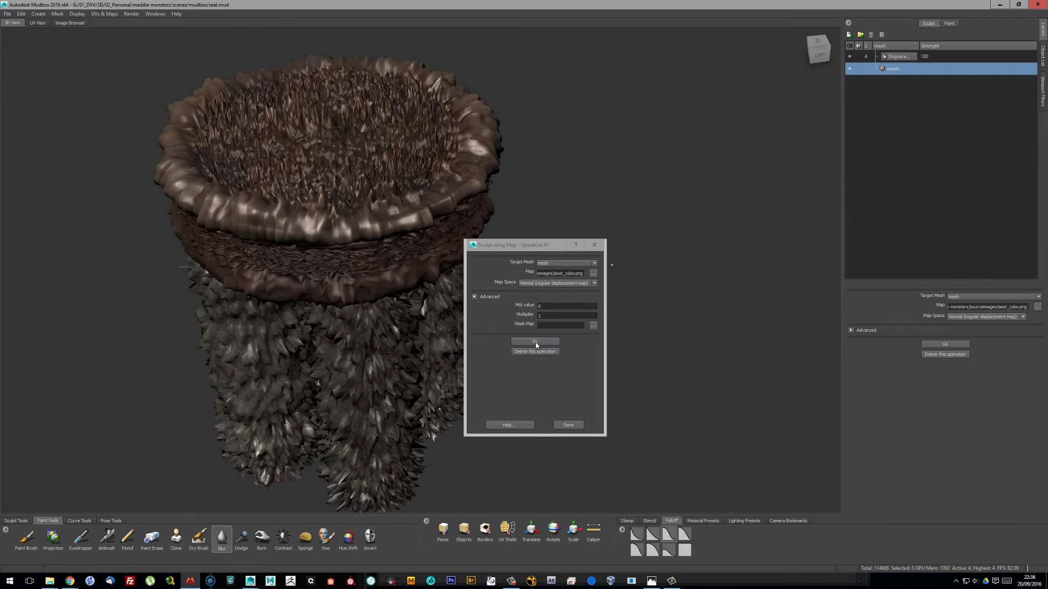
click(535, 352)
Run another Sculpt using Map operation with seat_color.png on the stool
click(104, 14)
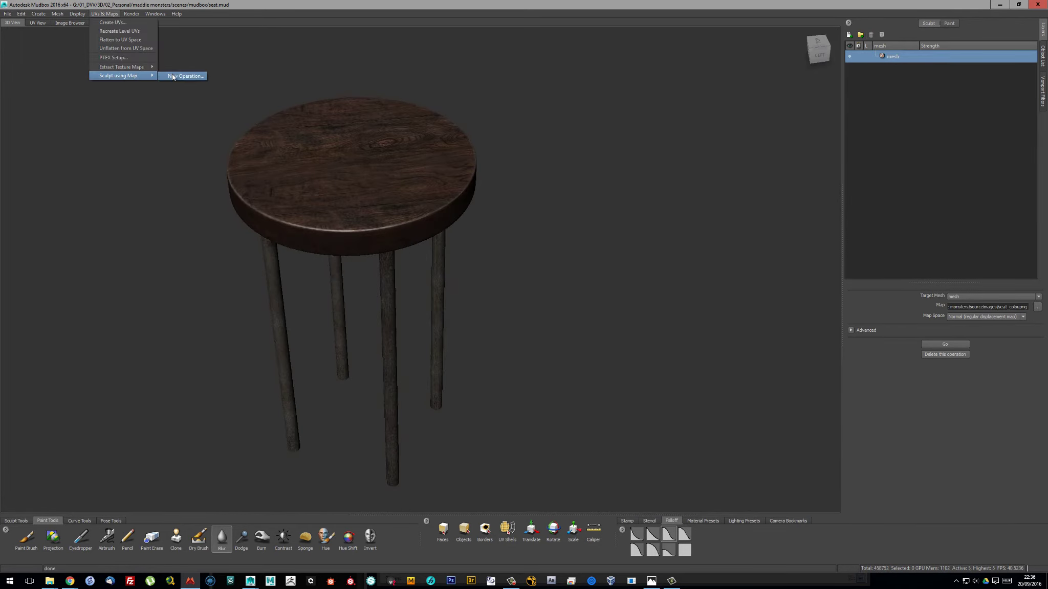
click(110, 76)
click(579, 258)
double_click(364, 141)
double_click(232, 130)
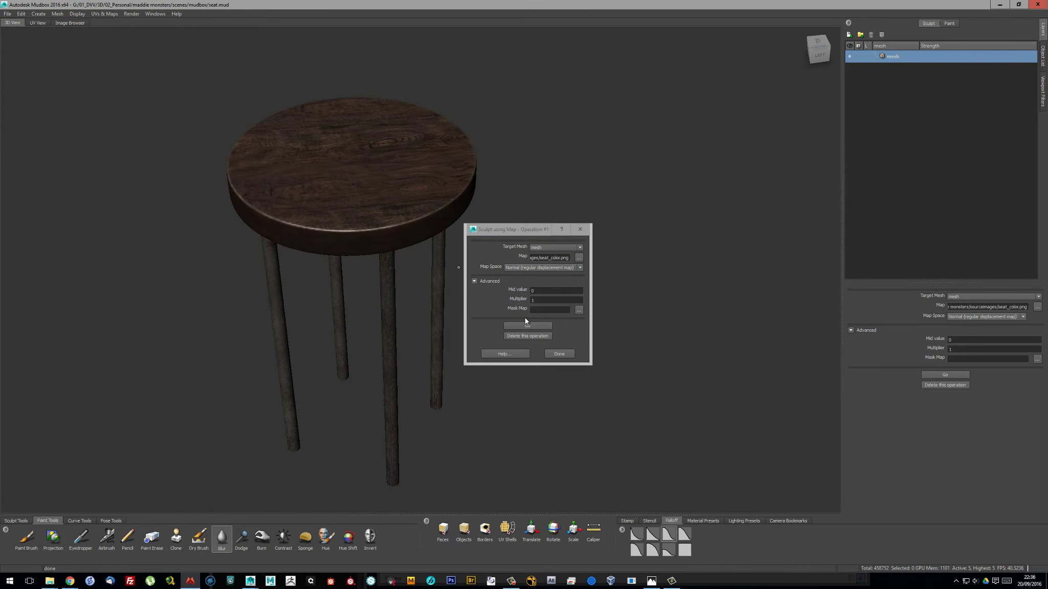
click(527, 326)
click(924, 27)
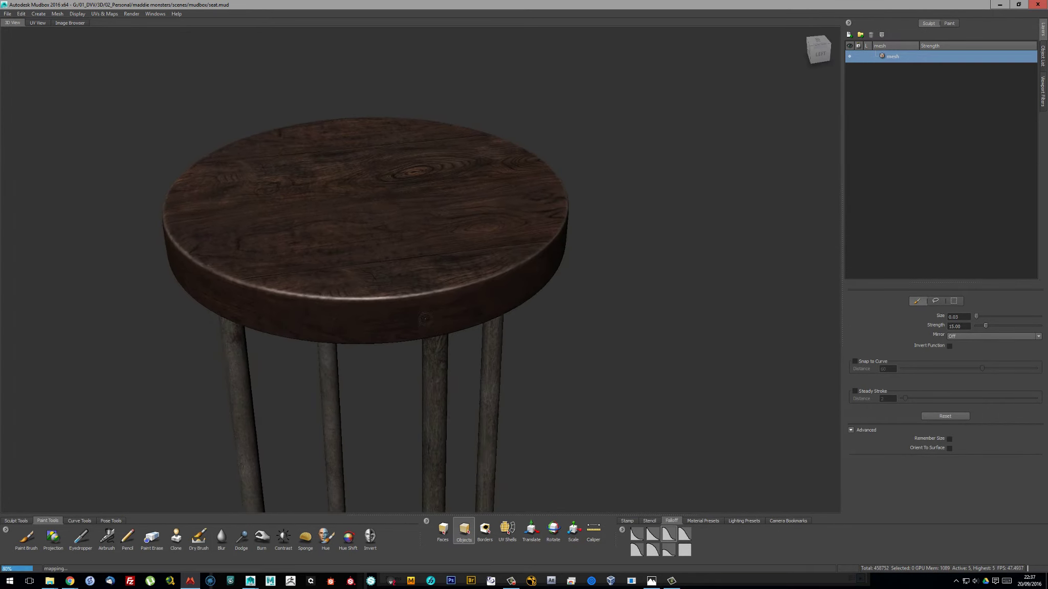
Displace the stool with seat_color.png at mid value 0.8 and strength 20
click(185, 67)
click(579, 258)
double_click(232, 132)
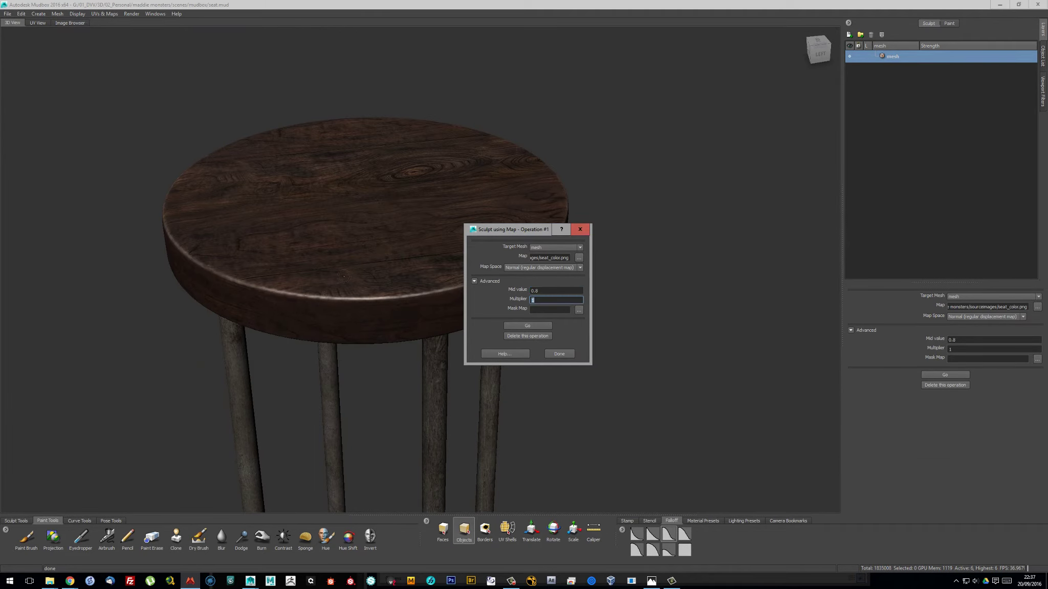
click(559, 353)
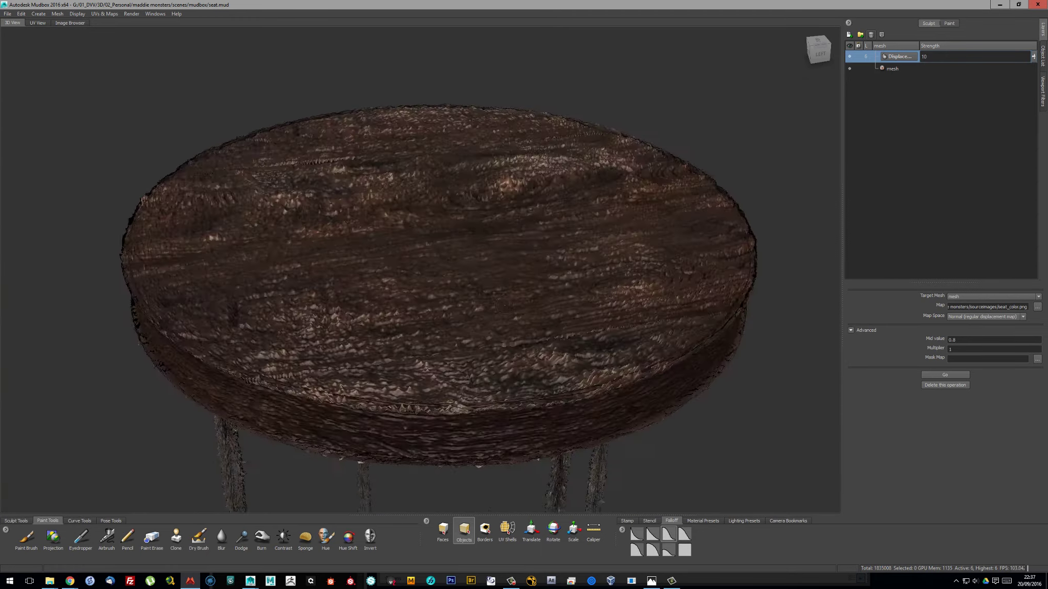
mouse_move(1041, 58)
mouse_down()
mouse_move(876, 55)
mouse_move(1031, 59)
mouse_up()
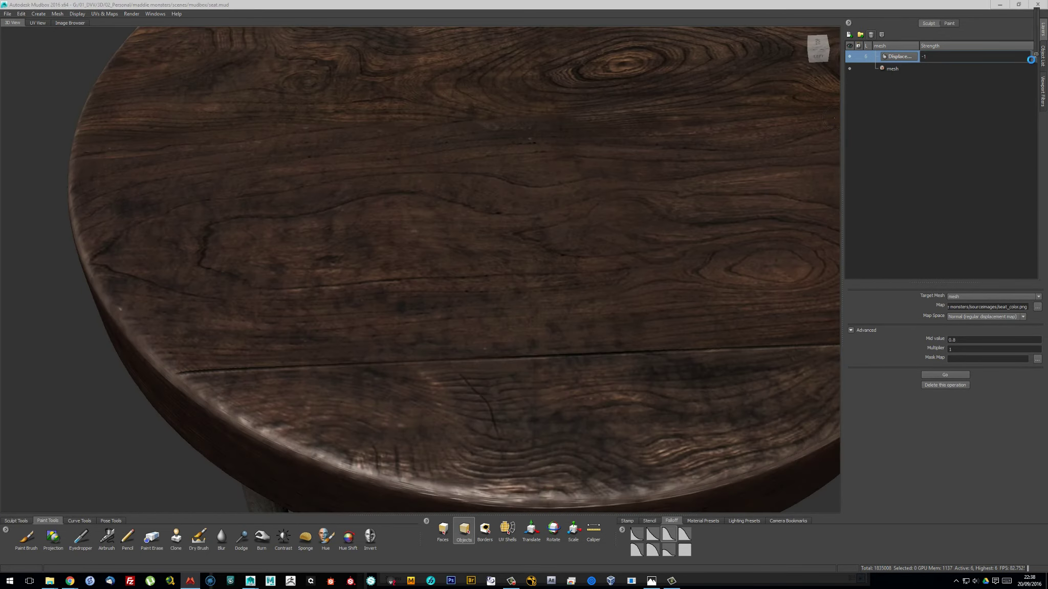
text(20)
key(Return)
mouse_move(613, 205)
alt+mouse_down()
mouse_move(780, 79)
mouse_move(460, 154)
alt+mouse_up()
Set the displacement strength to 2, inspect the whole stool, and save the scene
click(105, 14)
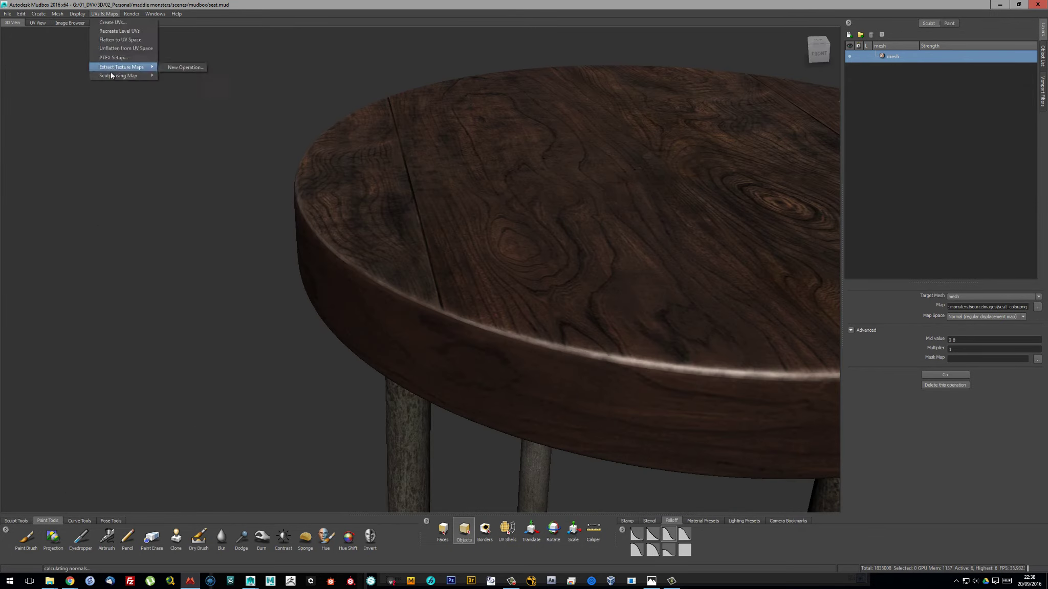
click(181, 75)
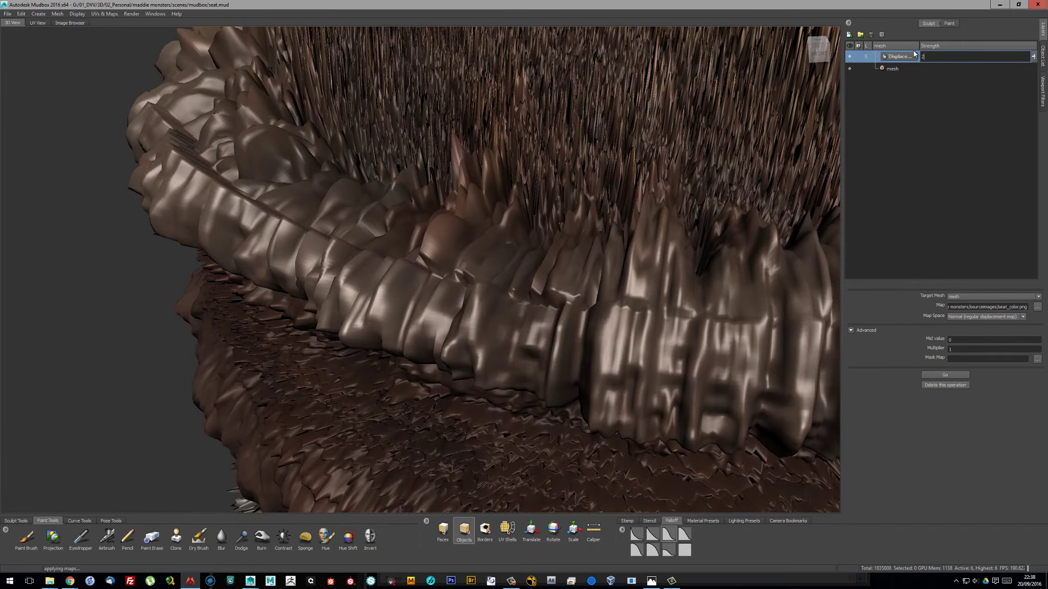
key(Return)
alt+drag(664, 230, 636, 281)
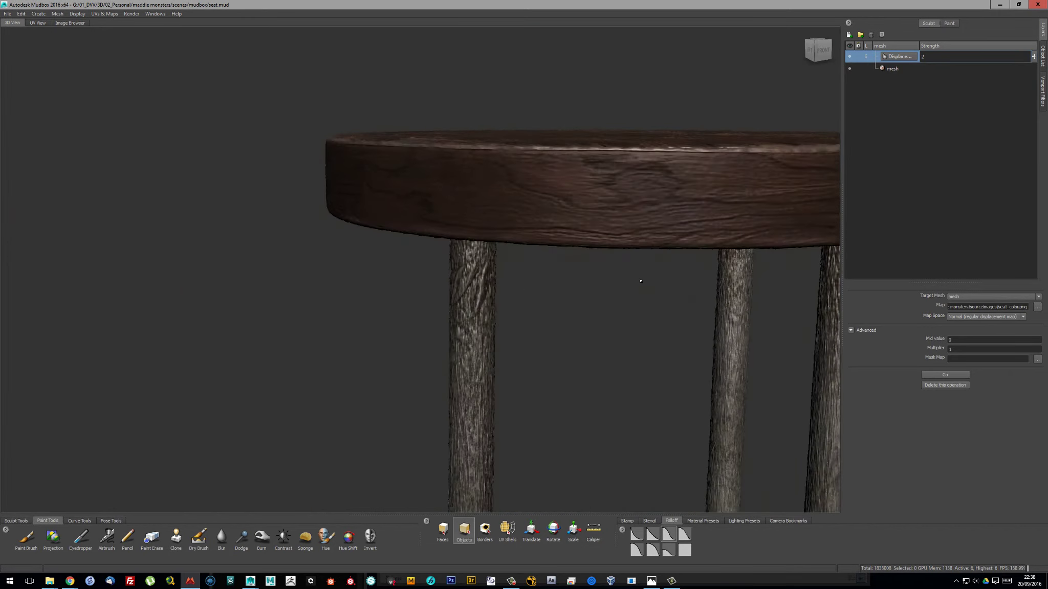
alt+right_drag(636, 281, 733, 199)
alt+drag(733, 200, 521, 188)
key(ctrl+s)
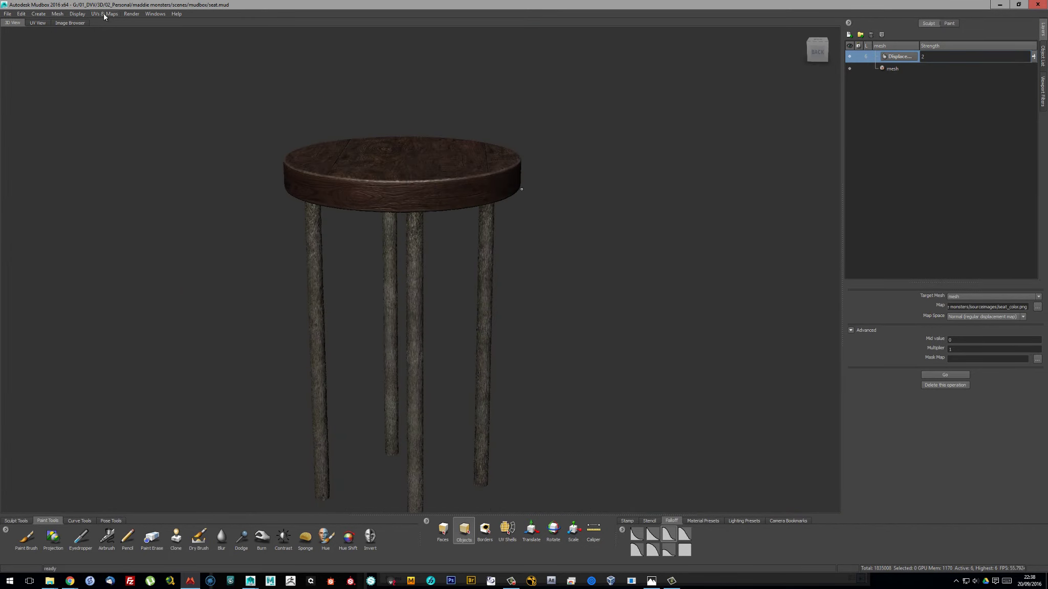
Extract the stool's normal map as seat_nmap.png and switch over to Maya
click(540, 350)
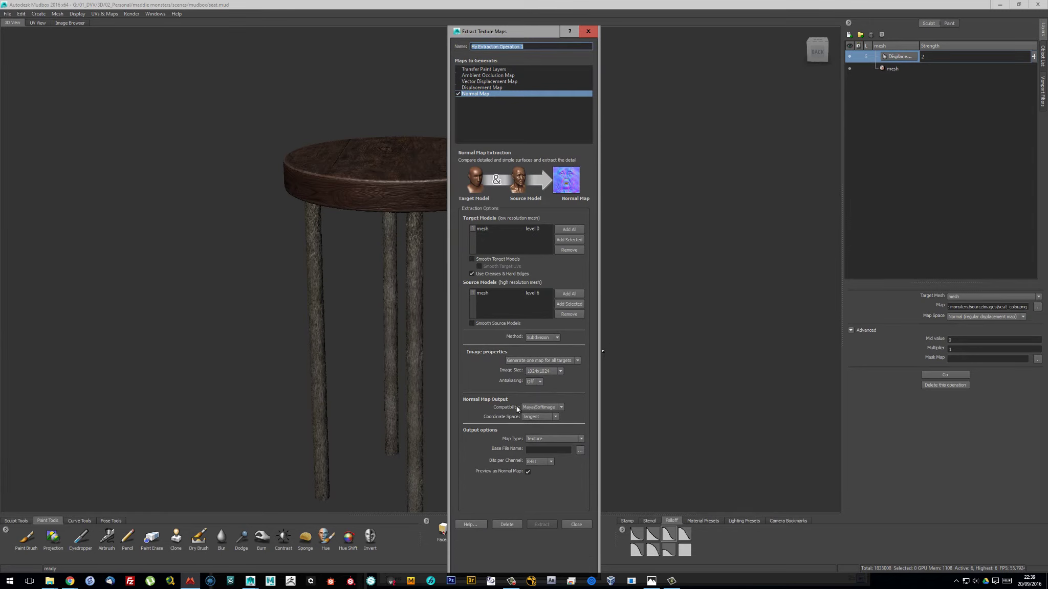
click(579, 452)
click(501, 345)
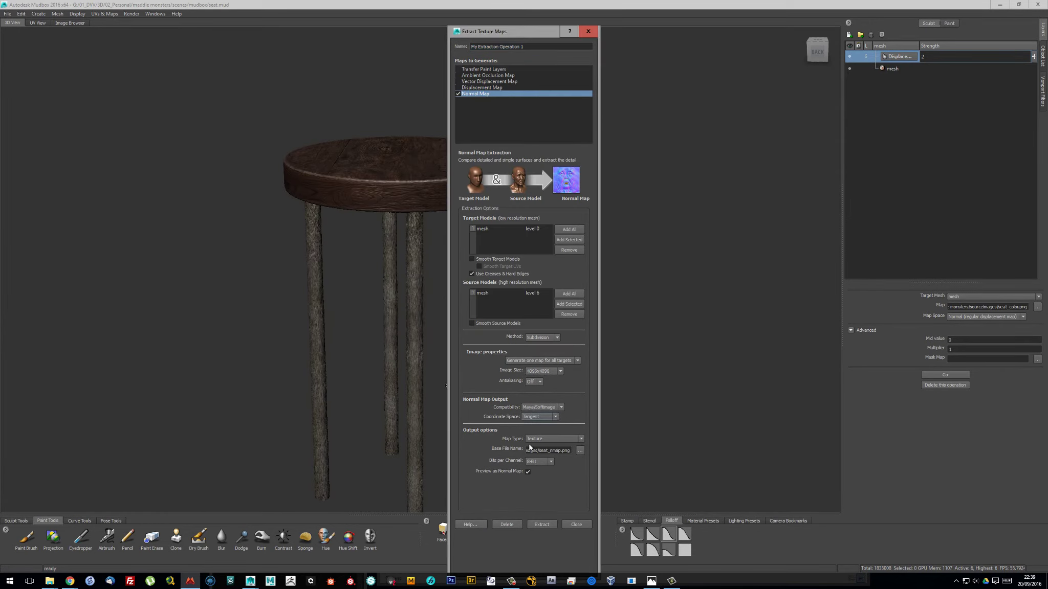
click(542, 524)
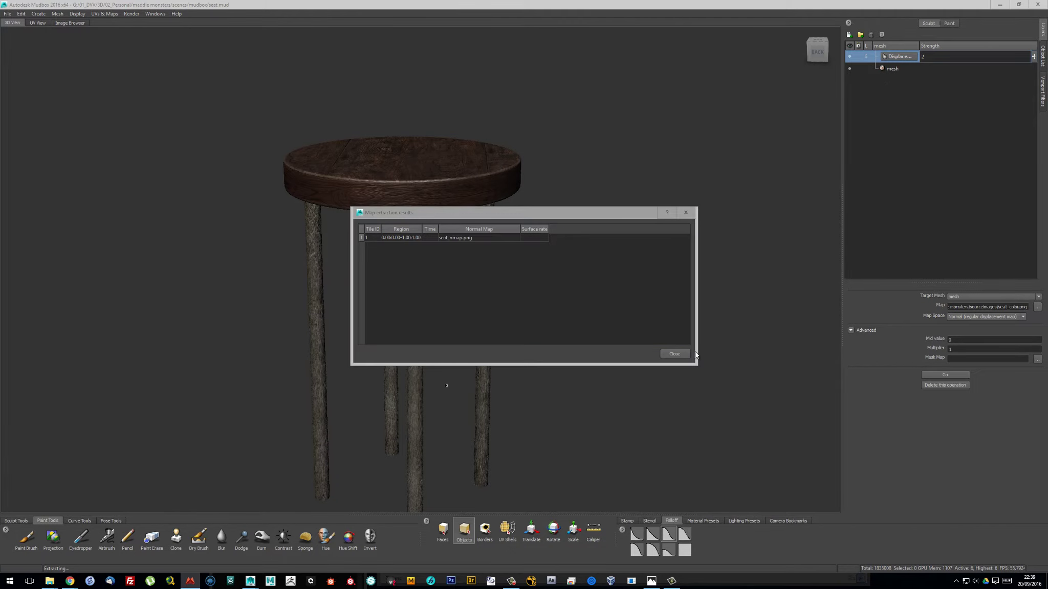
key(alt+Tab)
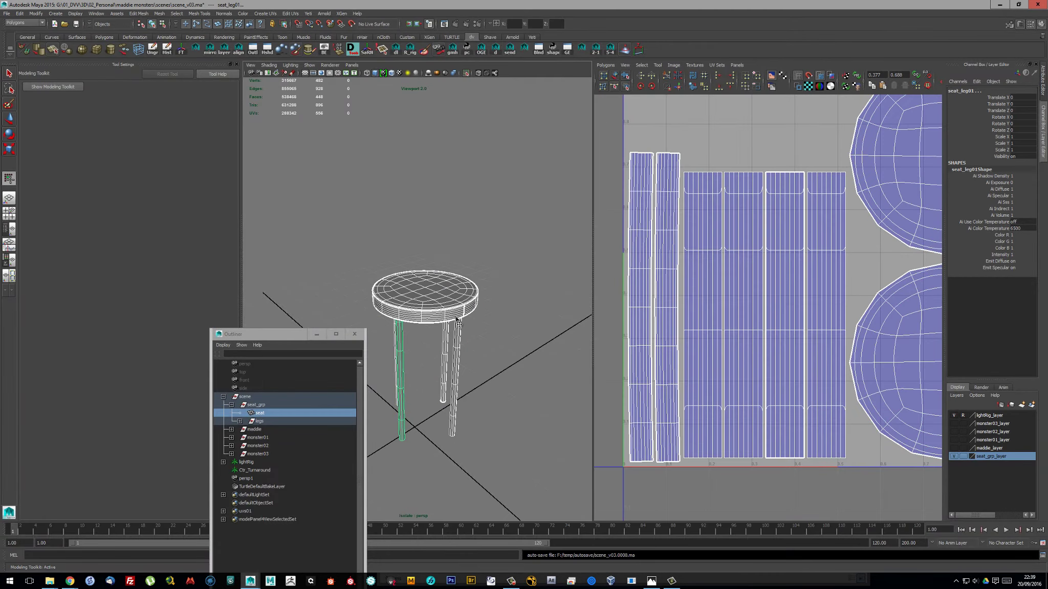
Load seat_color.png as the seat material's diffuse texture and show textures in the viewport
right_click(457, 320)
click(481, 463)
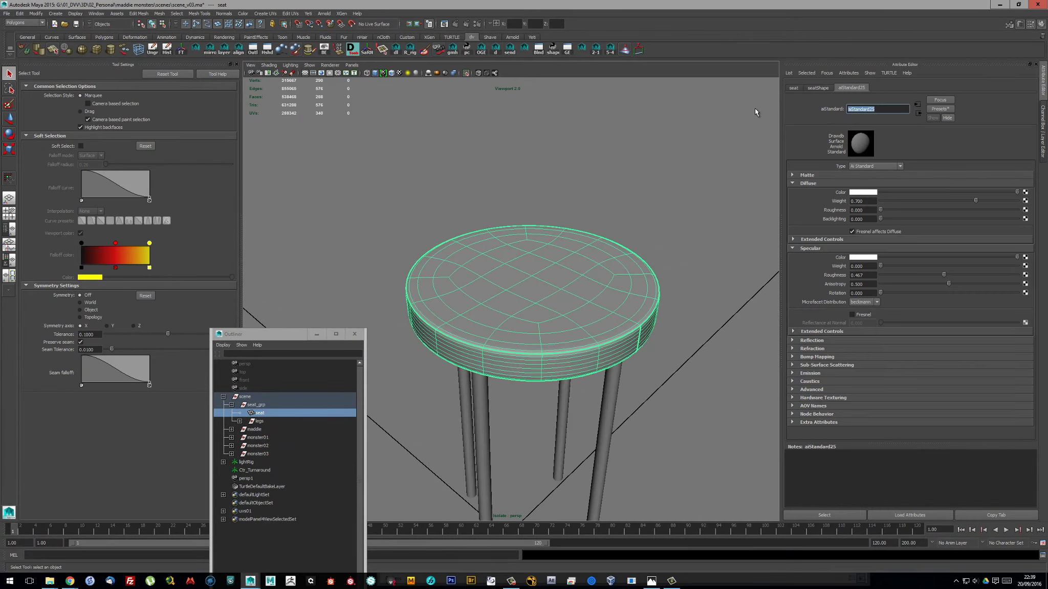
click(1024, 192)
click(200, 358)
click(1027, 203)
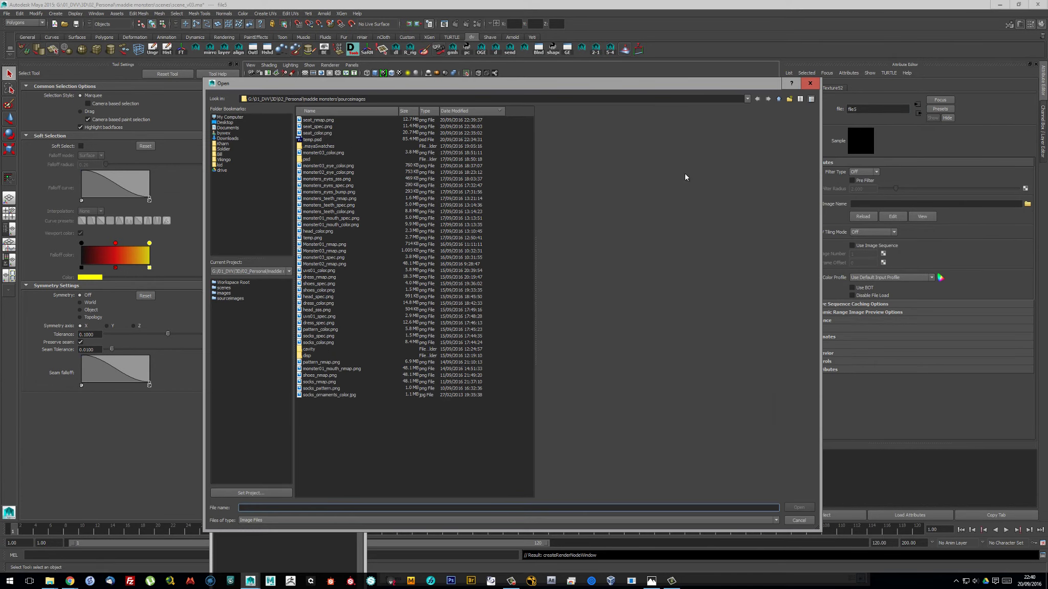
double_click(348, 256)
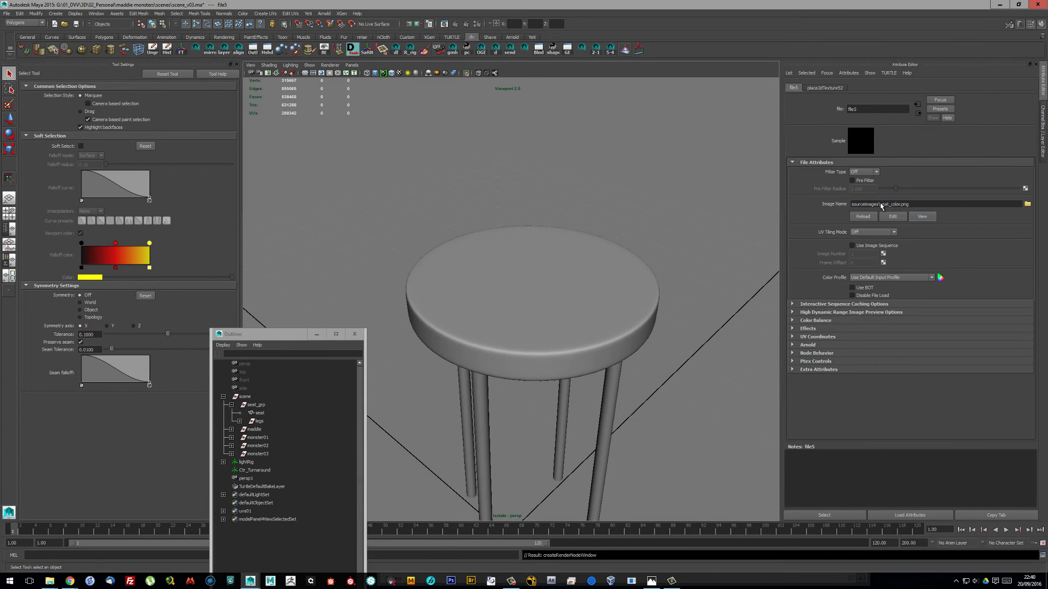
click(400, 73)
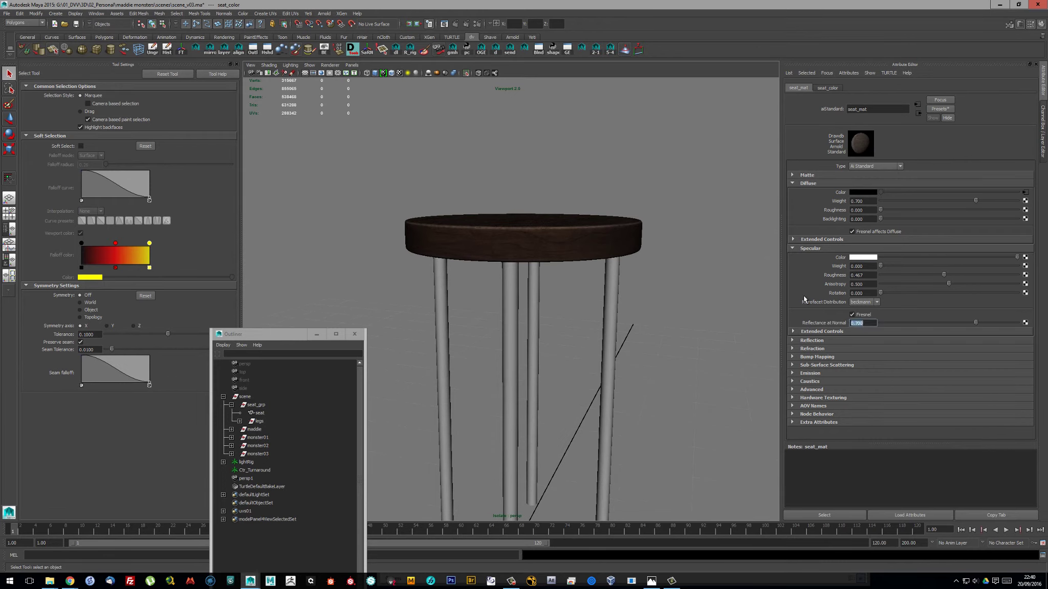
Connect the seat_spec image to the seat material's specular colour
click(1024, 257)
click(200, 358)
click(1027, 203)
double_click(327, 132)
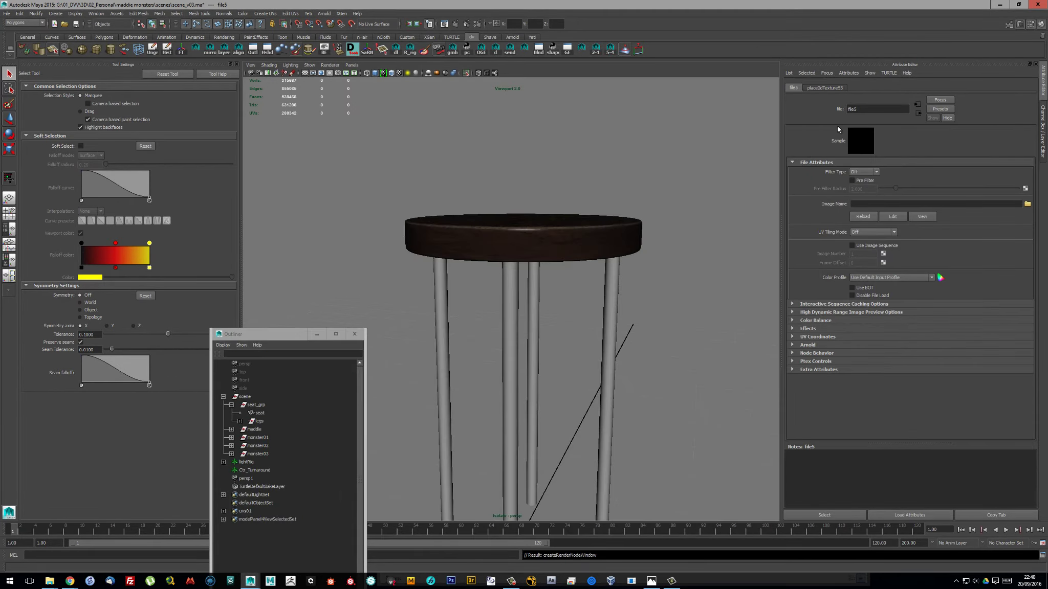
click(918, 104)
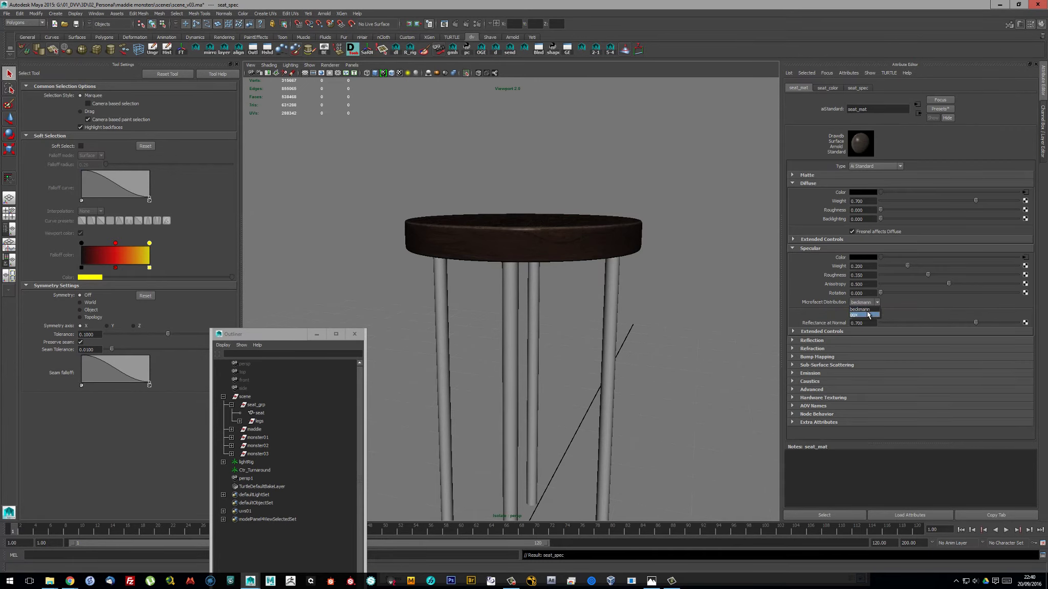
Add a bump file texture on the seat material loading seat_nmap
alt+drag(563, 256, 697, 297)
click(817, 357)
click(1024, 366)
click(152, 343)
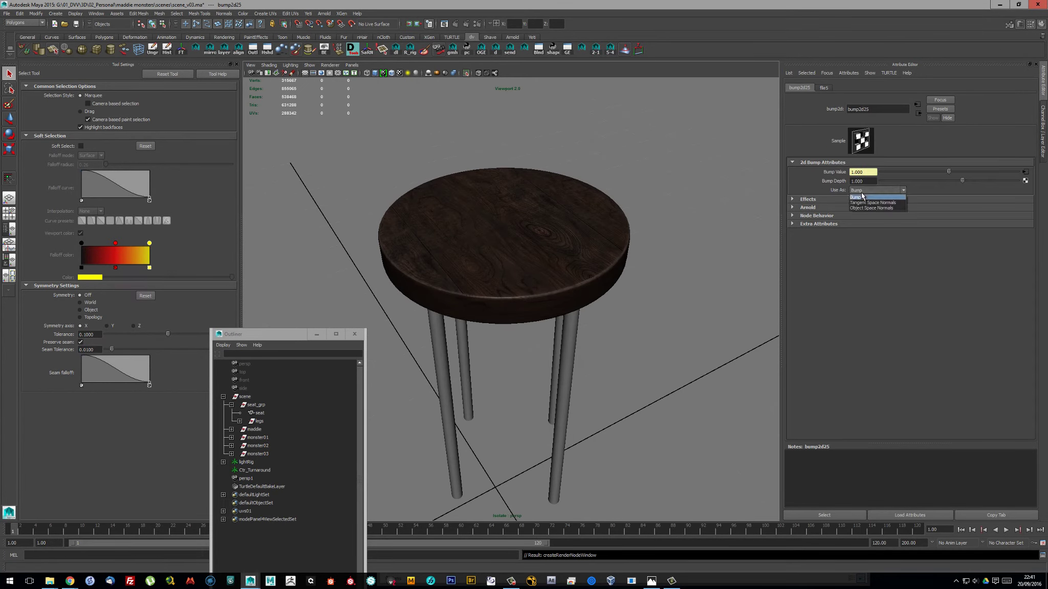
click(1027, 203)
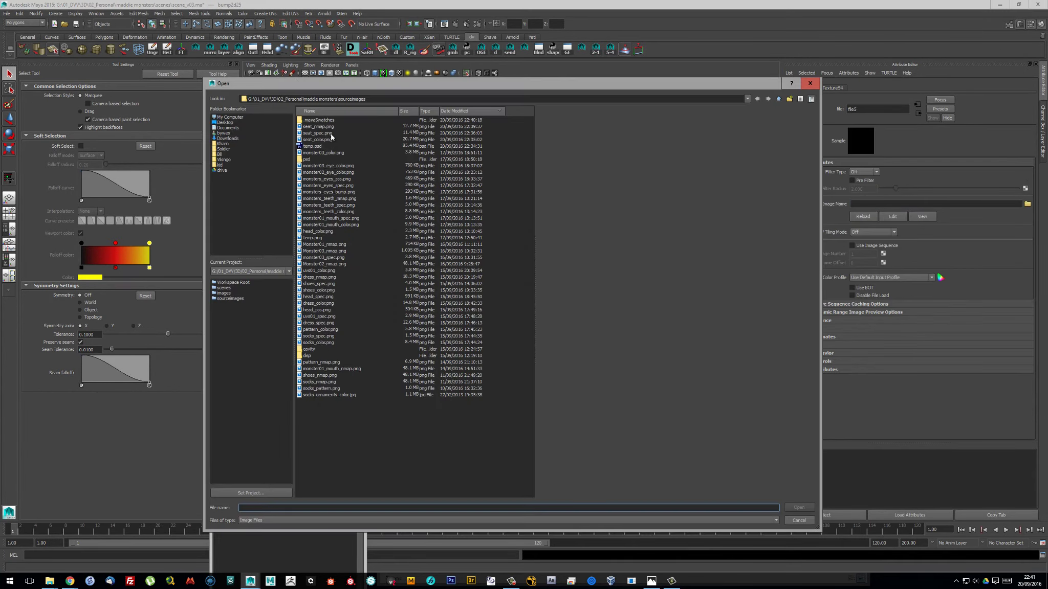
double_click(317, 135)
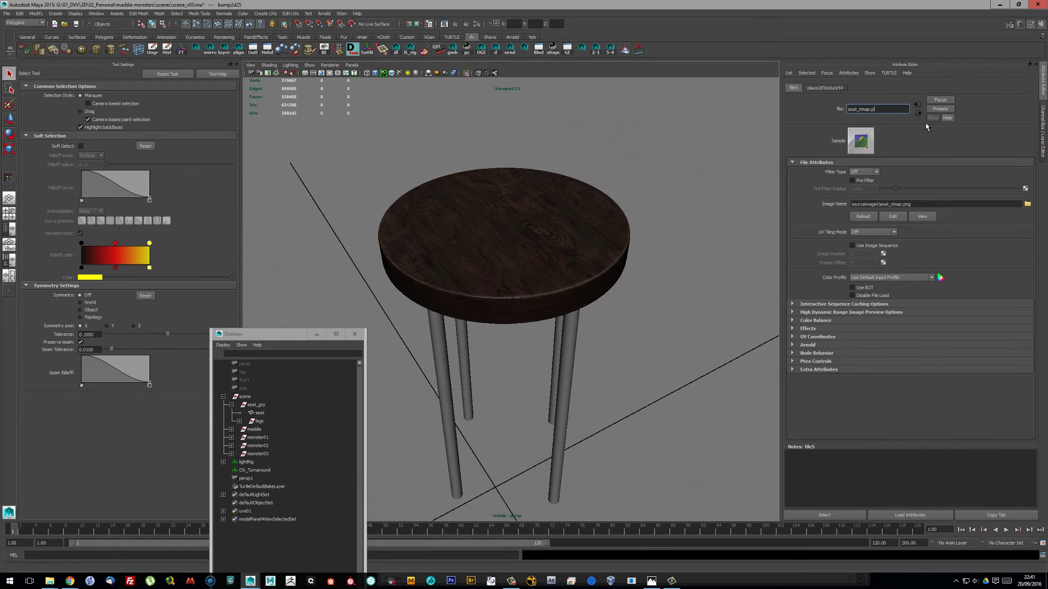
Assign a new Arnold aiStandard material to the stool legs
mouse_move(603, 299)
alt+mouse_down()
mouse_move(603, 328)
mouse_move(547, 299)
mouse_move(588, 307)
alt+mouse_up()
click(570, 327)
right_drag(641, 340, 711, 552)
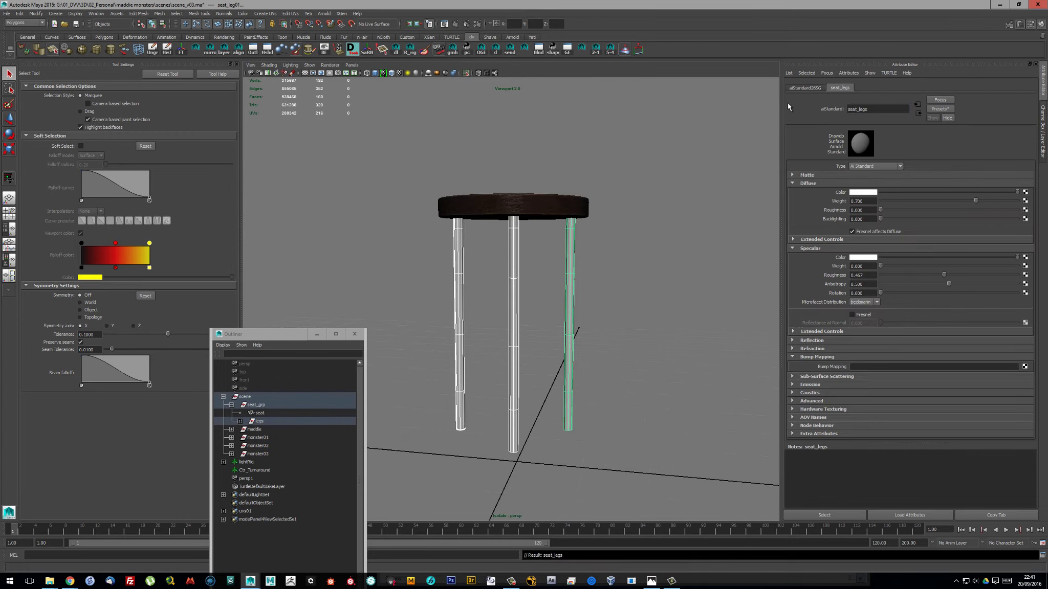
alt+drag(665, 255, 665, 287)
click(512, 204)
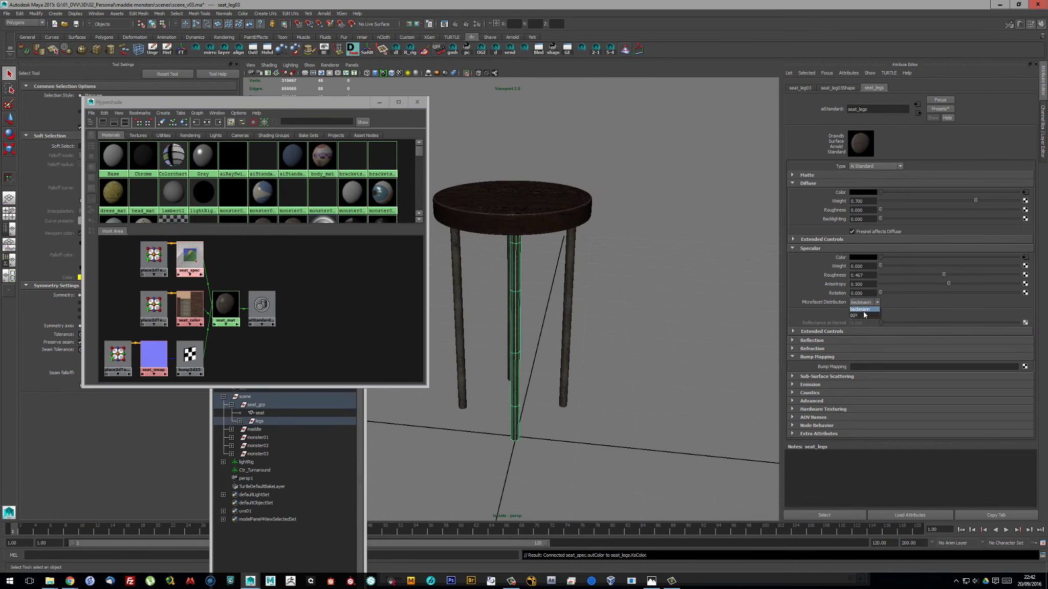
Connect the seat textures as the legs' bump map and set their diffuse weight to 0.2
middle_drag(158, 359, 934, 366)
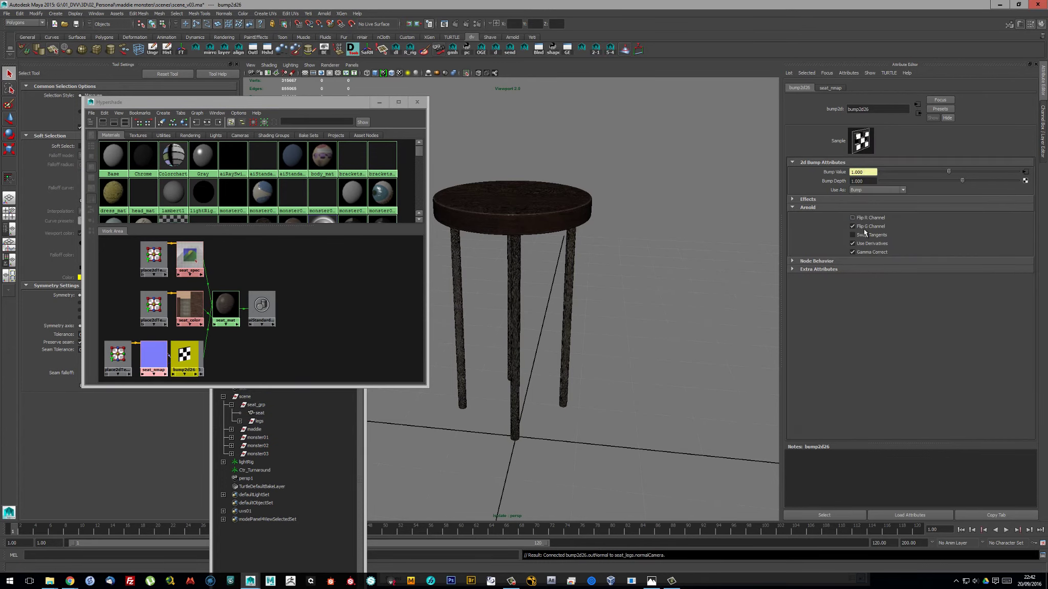
click(1025, 172)
scroll(614, 255, up, 6)
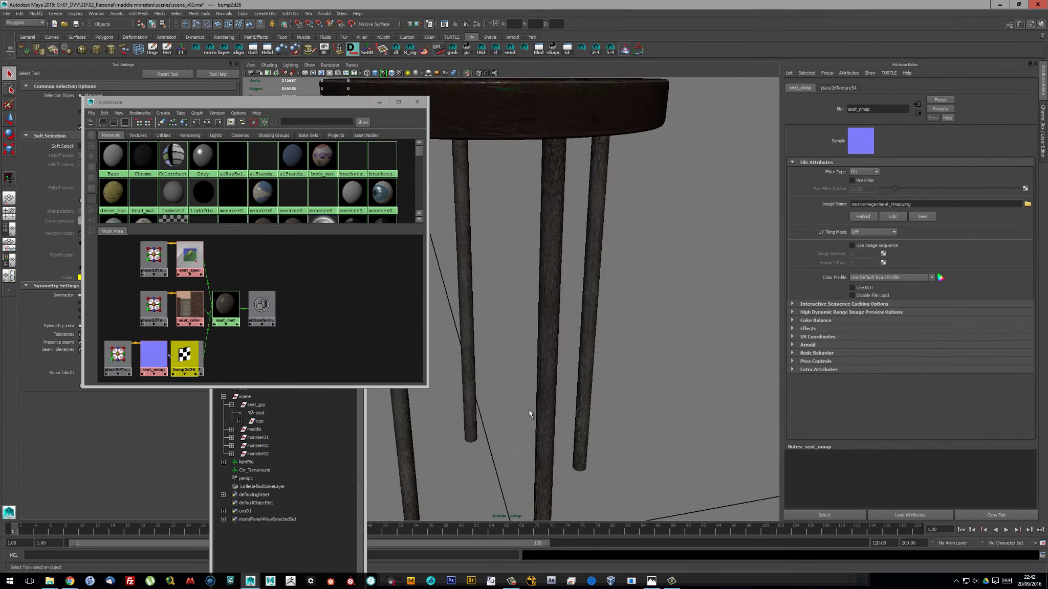
right_click(830, 367)
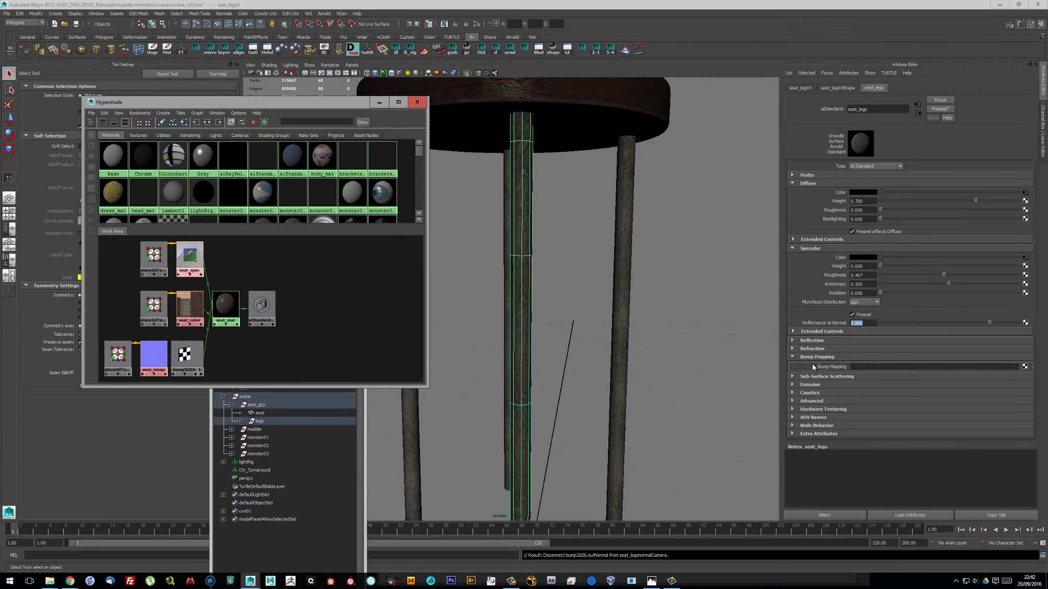
middle_drag(189, 258, 933, 366)
scroll(715, 312, up, 5)
scroll(564, 302, down, 5)
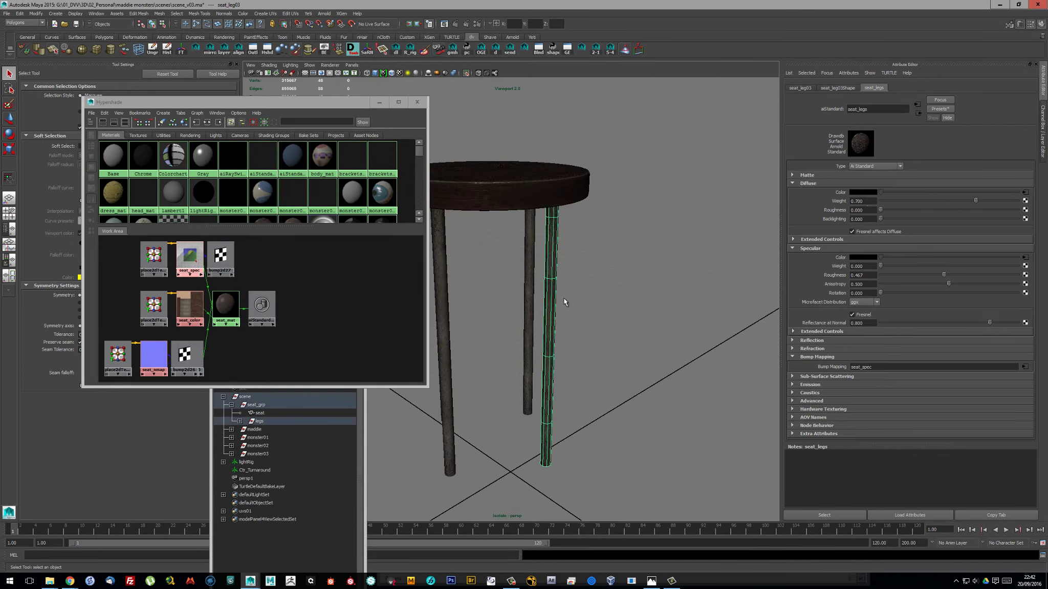
text(0.2)
key(Return)
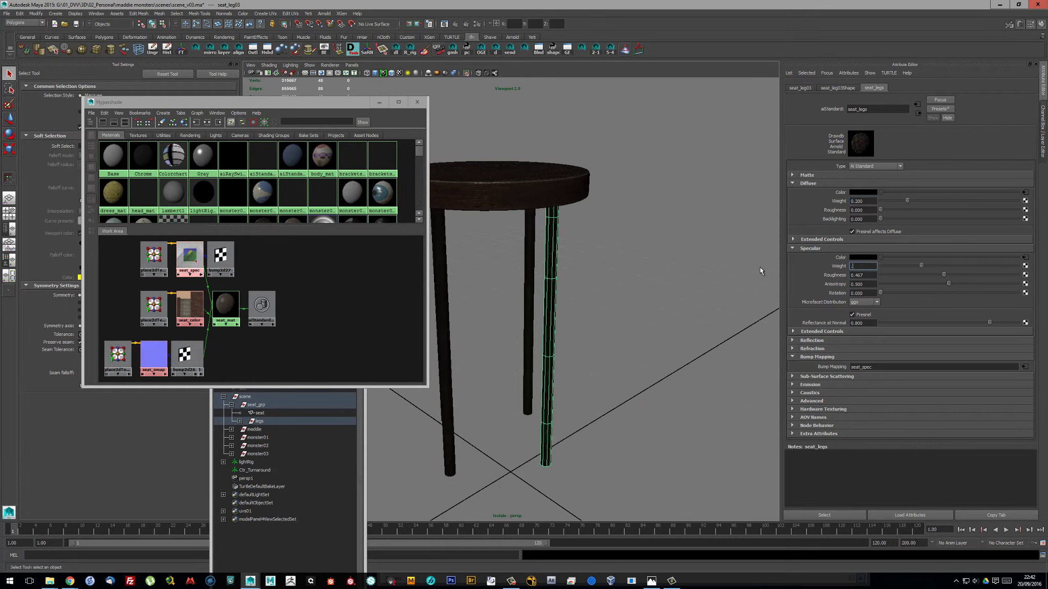
Select the stool legs, reframe the whole stool, and save the scene
alt+drag(760, 271, 678, 362)
scroll(631, 386, down, 3)
key(r)
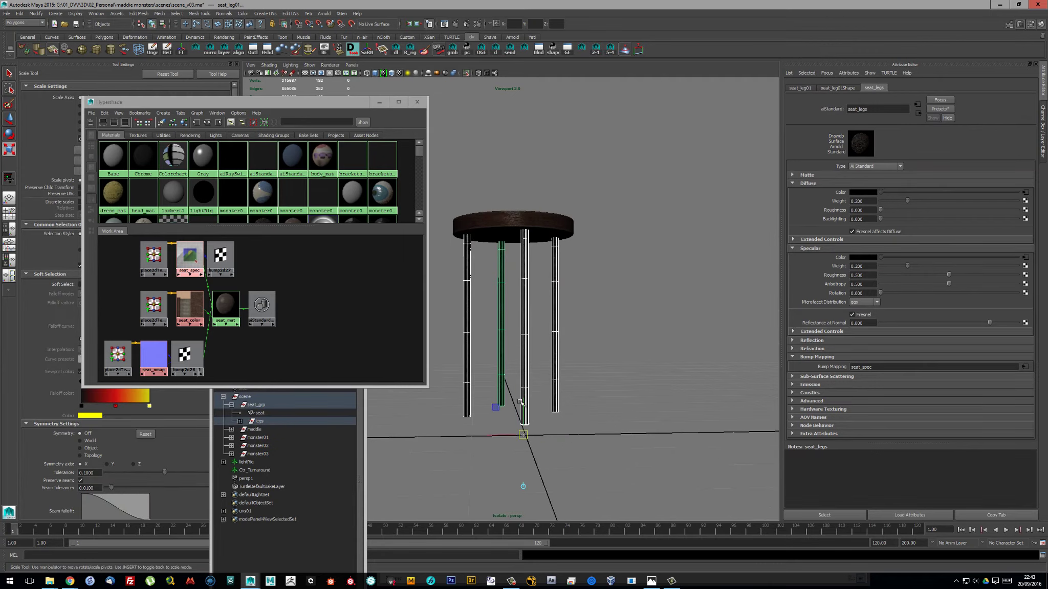
alt+drag(527, 235, 552, 155)
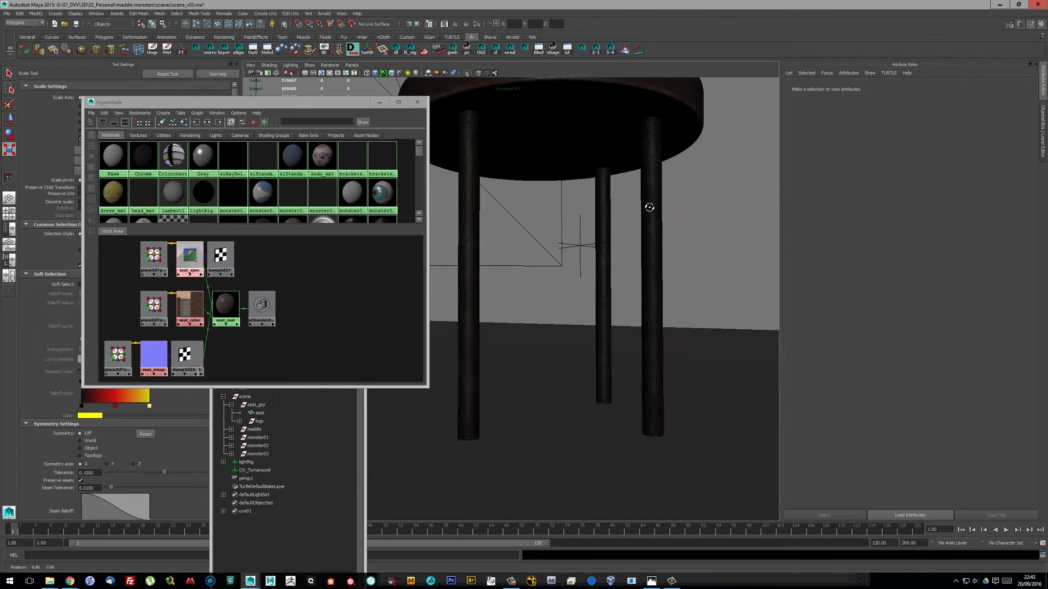
alt+drag(648, 205, 535, 264)
key(ctrl+s)
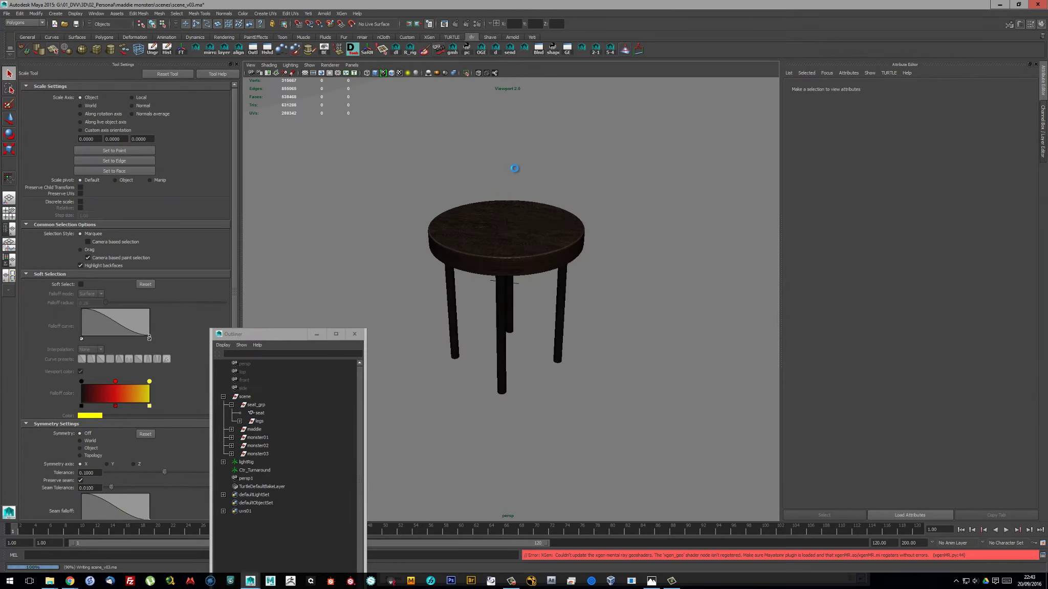
Open Render View for an Arnold test and bring up the seat material's bump settings
click(444, 24)
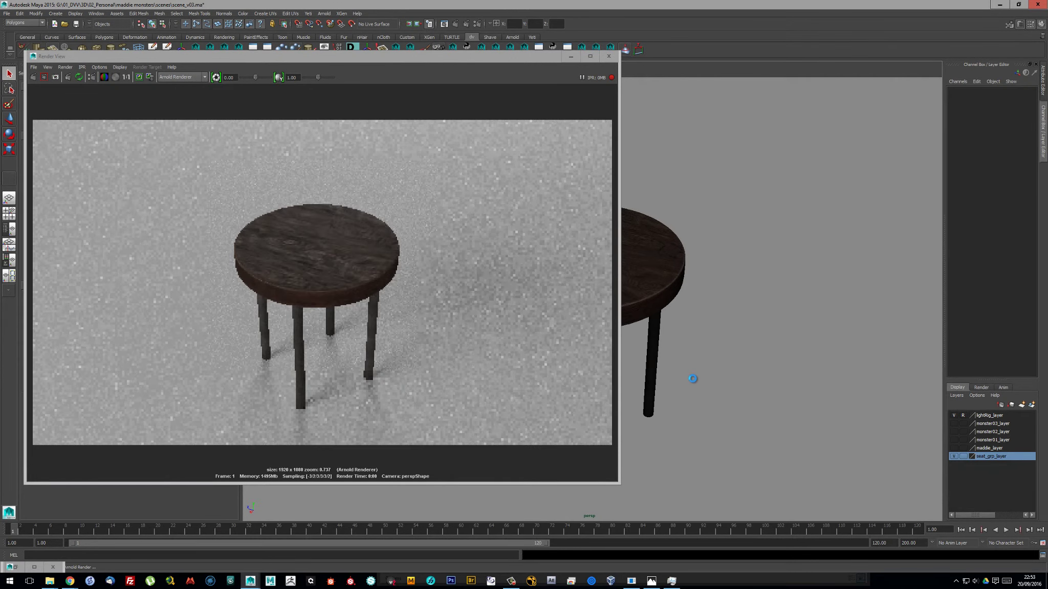
scroll(700, 389, up, 2)
click(629, 280)
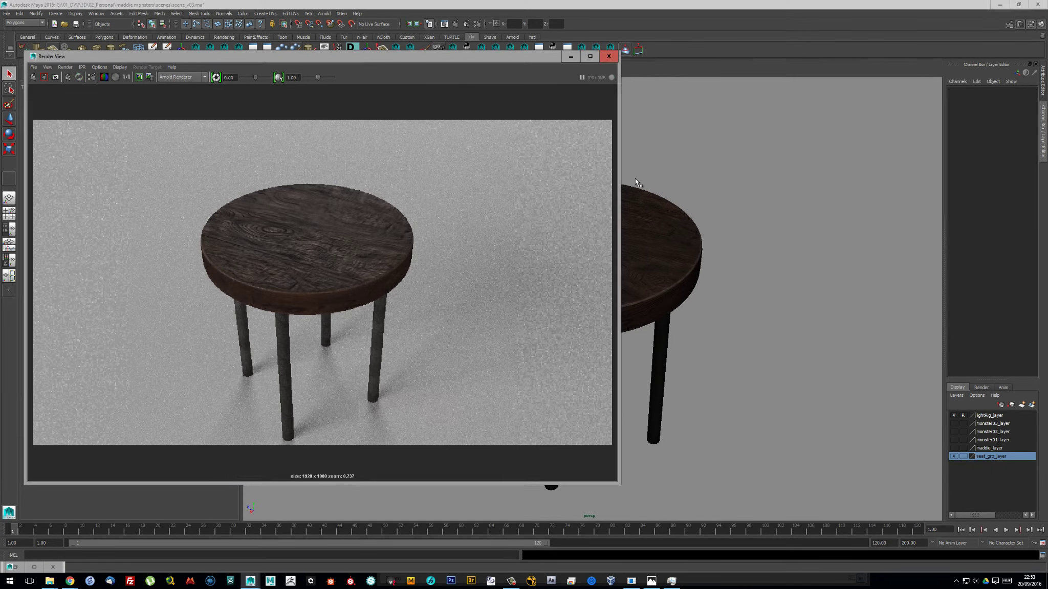
key(ctrl+a)
click(808, 358)
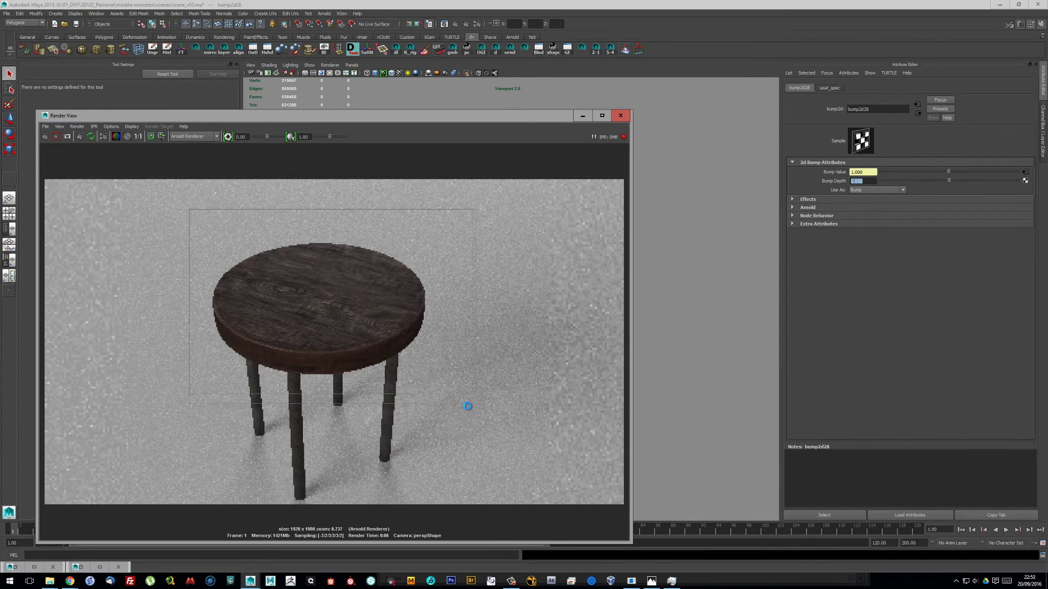
Set the seat's bump depth to 0.02
click(868, 182)
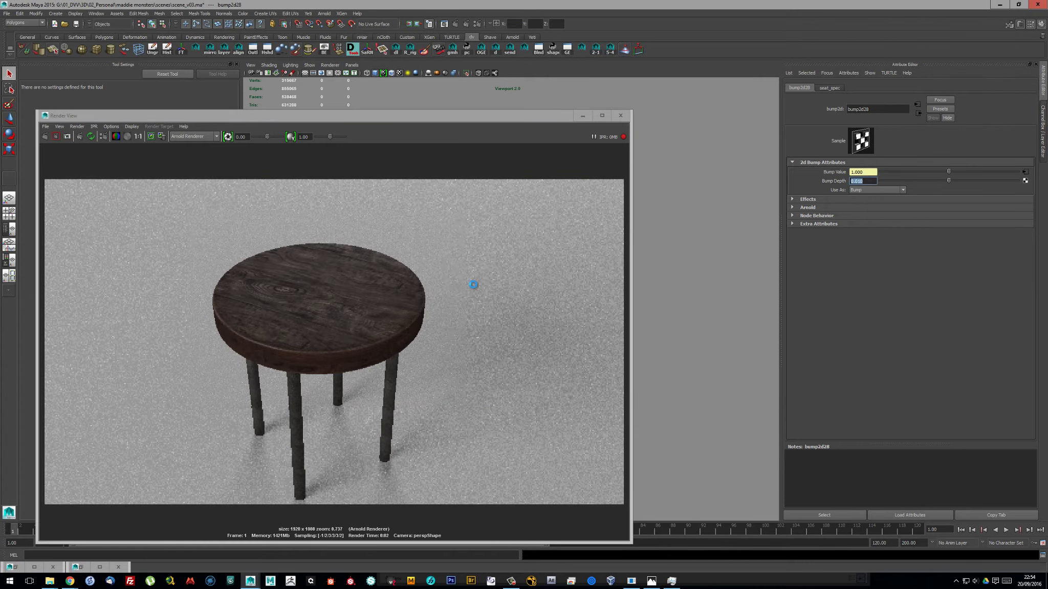
scroll(486, 301, up, 2)
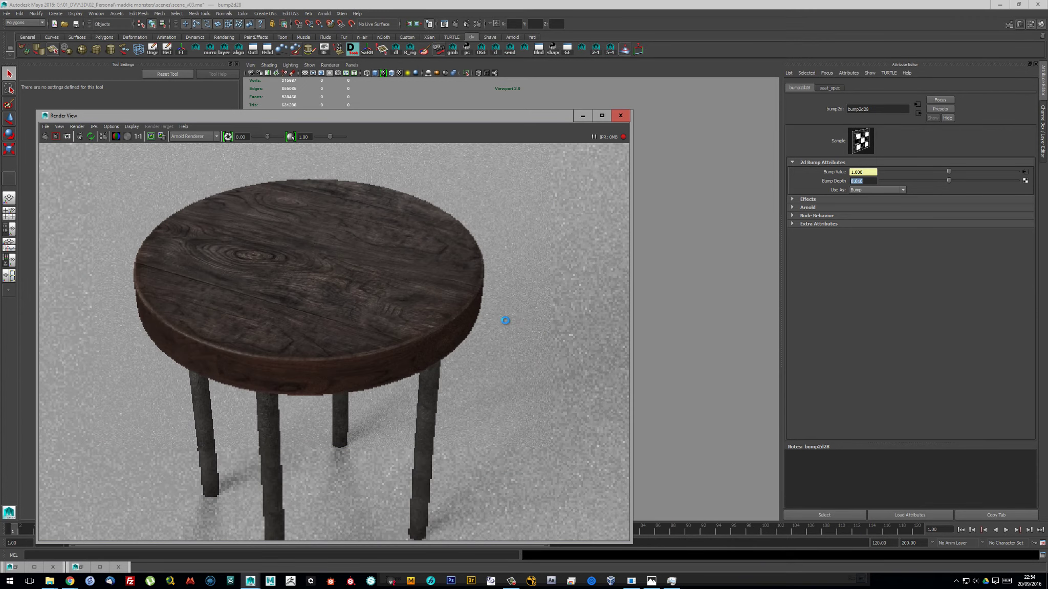
click(867, 181)
text(0.02)
key(Return)
Set seat_mat's specular weight to 0.2 and specular roughness to 0.4
click(918, 113)
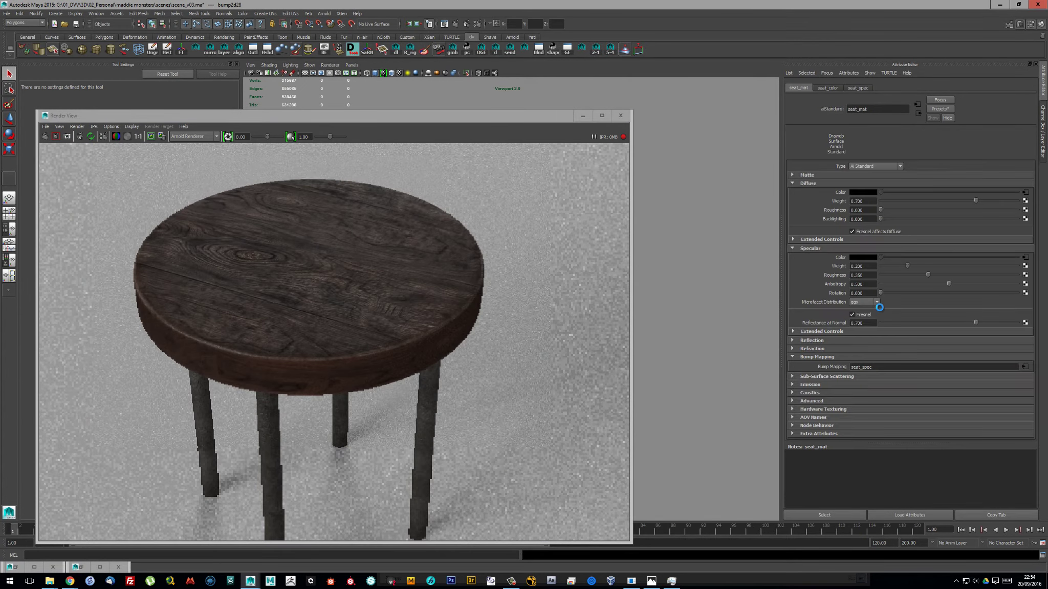
text(0.1)
key(Return)
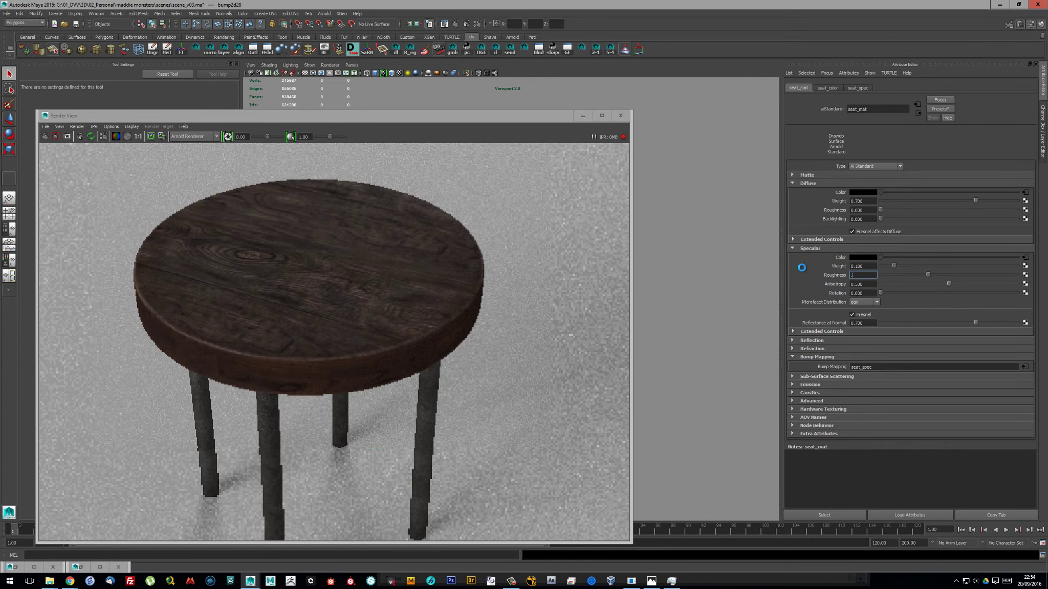
text(5)
key(Return)
click(862, 266)
text(0.2)
key(Return)
text(0.400)
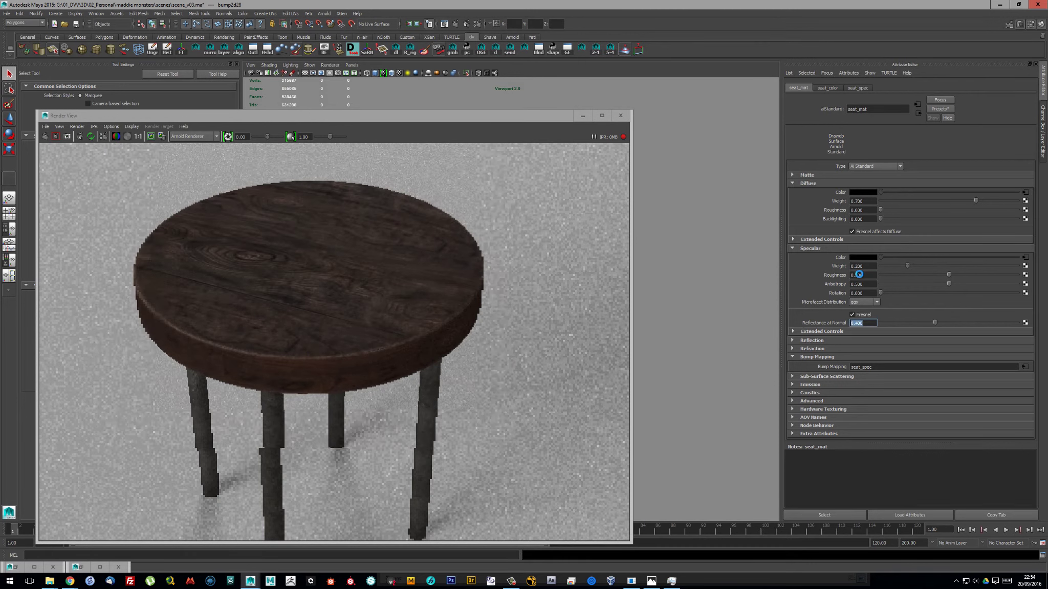
text(0.400)
key(Return)
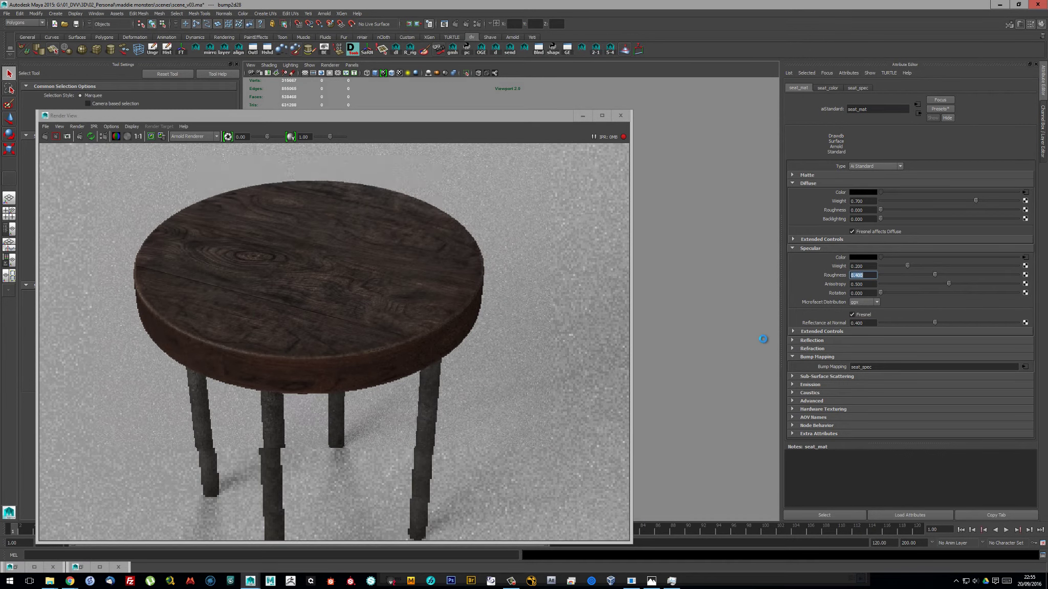
Switch the seat's microfacet distribution to Beckmann, recheck its bump depth, and select a leg
click(871, 302)
click(870, 309)
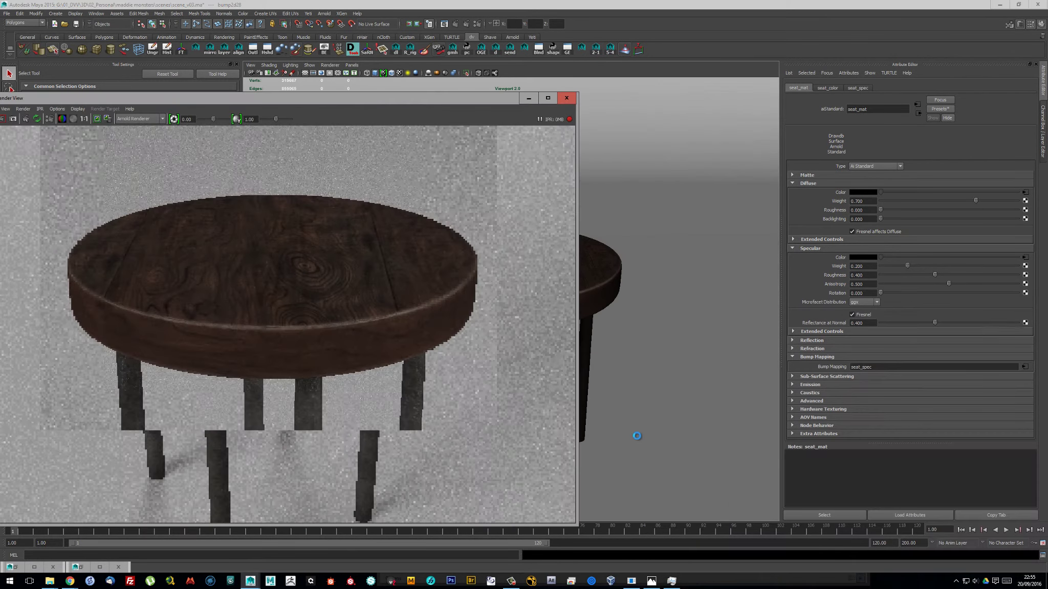
alt+right_drag(637, 436, 657, 402)
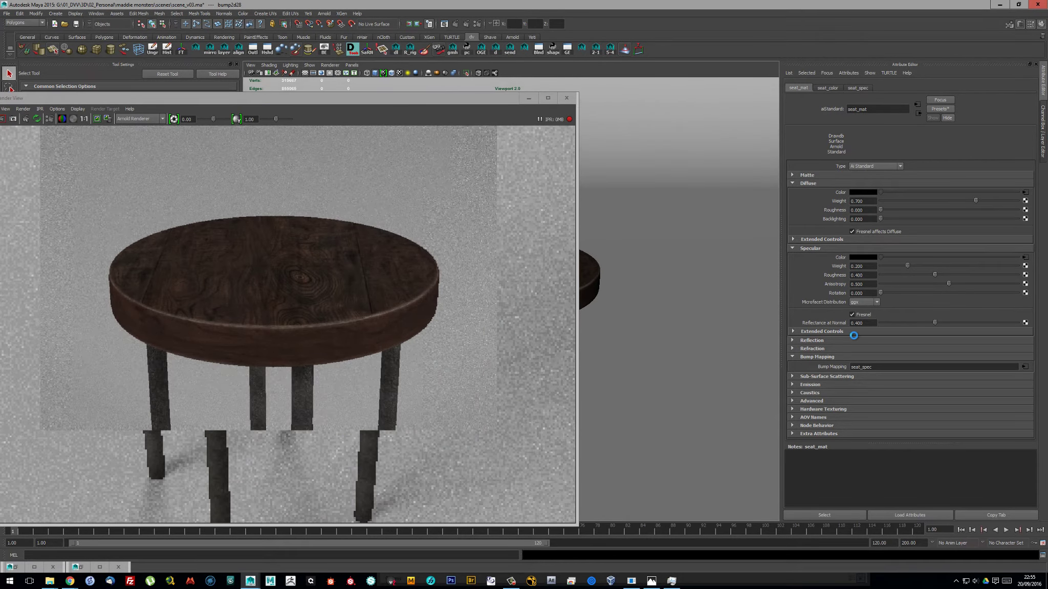
click(850, 369)
click(864, 181)
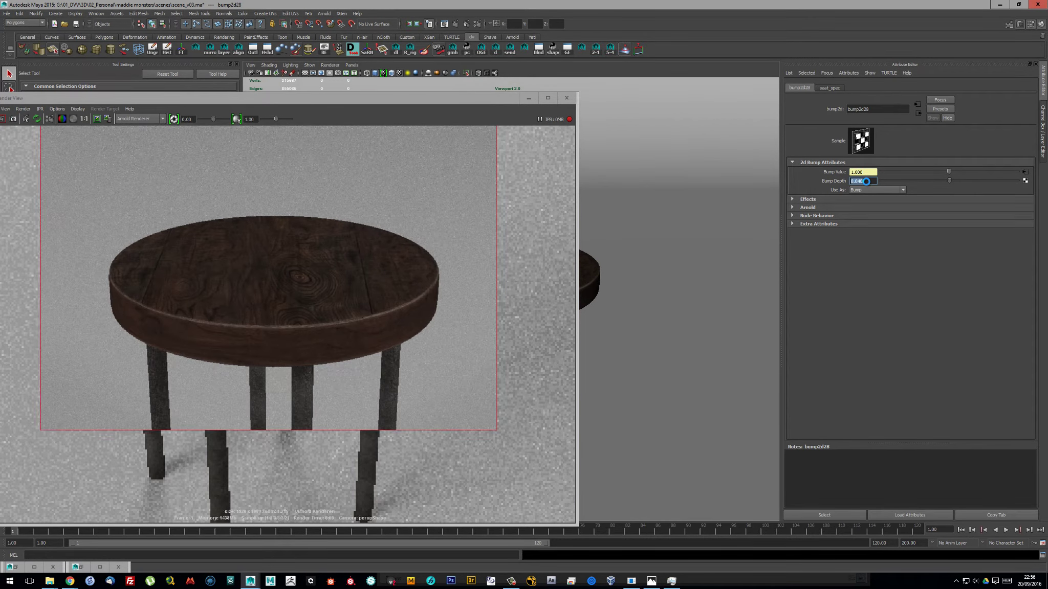
click(573, 327)
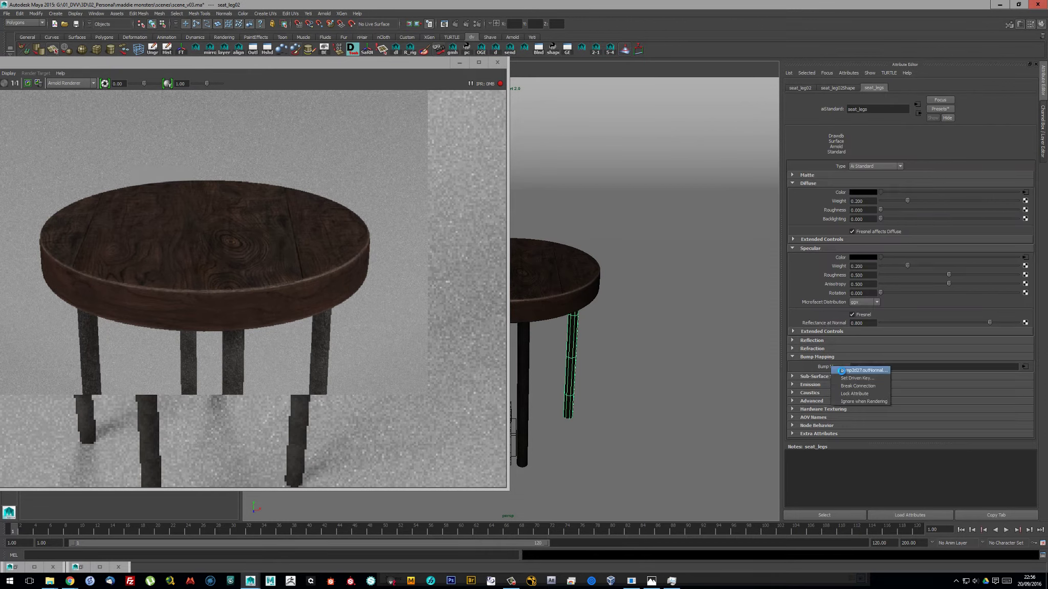
Set the legs' bump depth to 0.005 and specular roughness to 0.4
click(859, 371)
text(10)
key(Return)
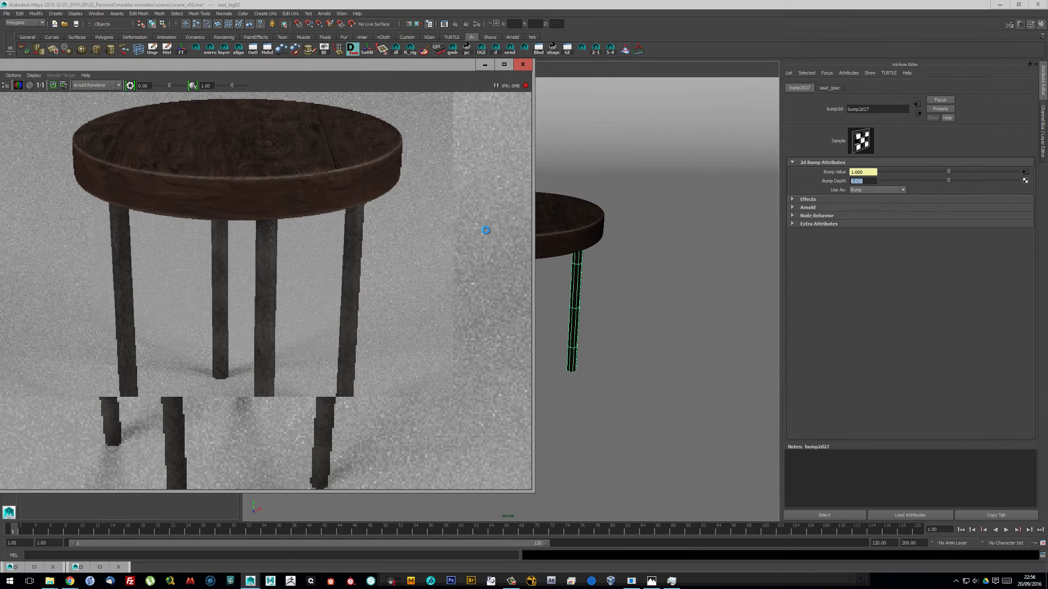
text(0.4)
key(Return)
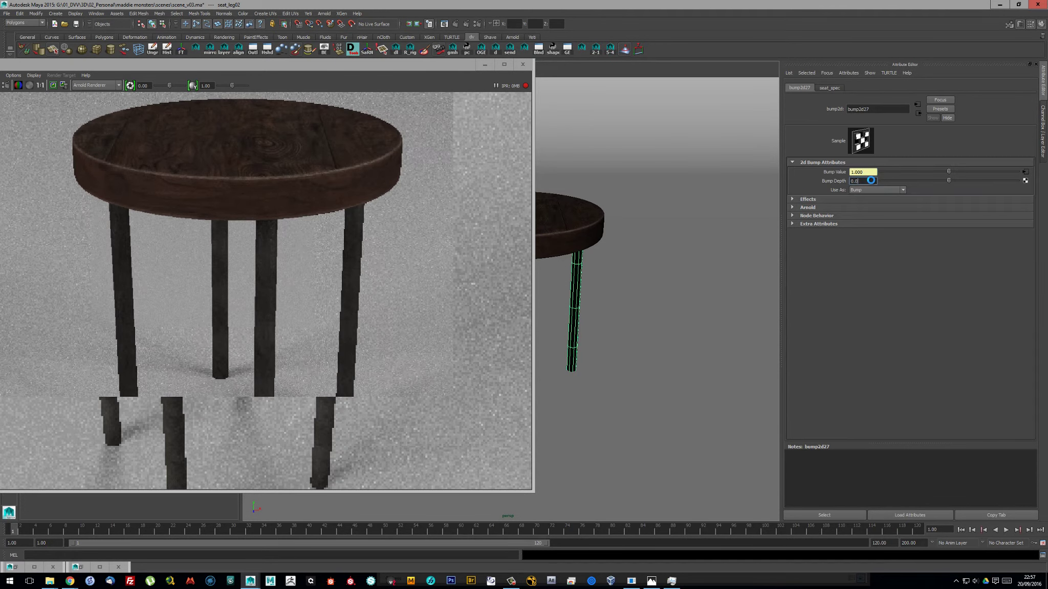
text(5)
key(Return)
text(05)
key(Return)
drag(148, 63, 191, 51)
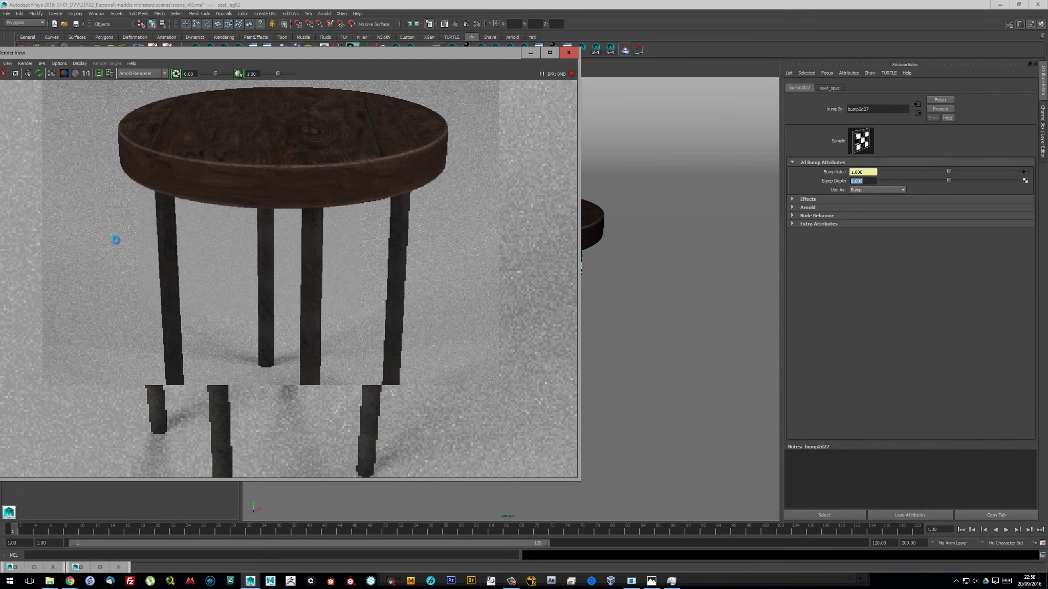
Set the legs' aiStandard specular weight to 0.15
scroll(165, 297, down, 1)
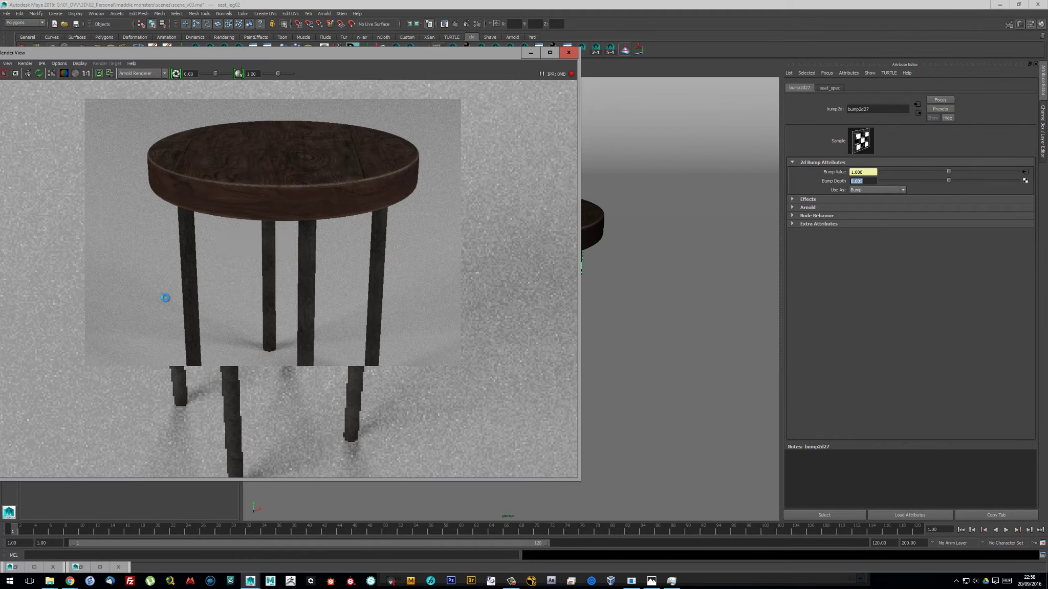
click(918, 113)
click(862, 266)
text(0.15)
key(Return)
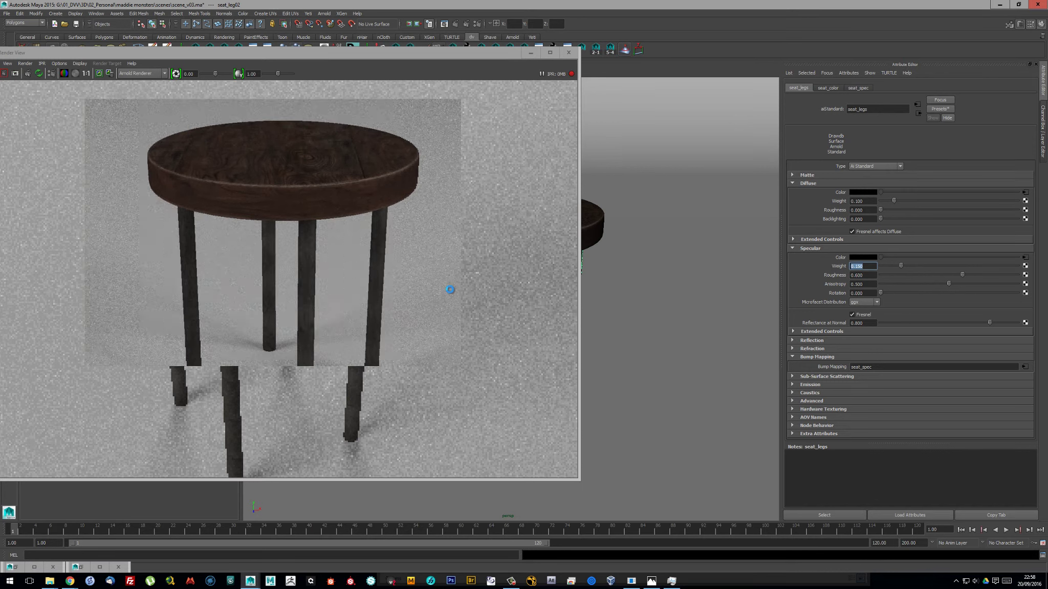
Set the seat's Map Borders smoothing option to Smooth All
click(606, 248)
click(816, 166)
click(840, 295)
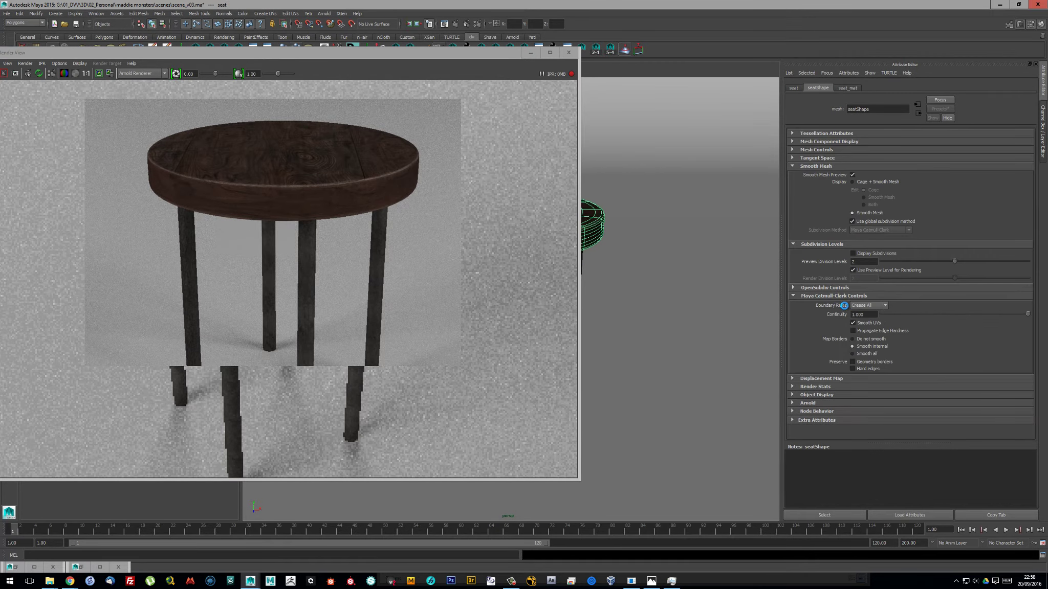
click(875, 353)
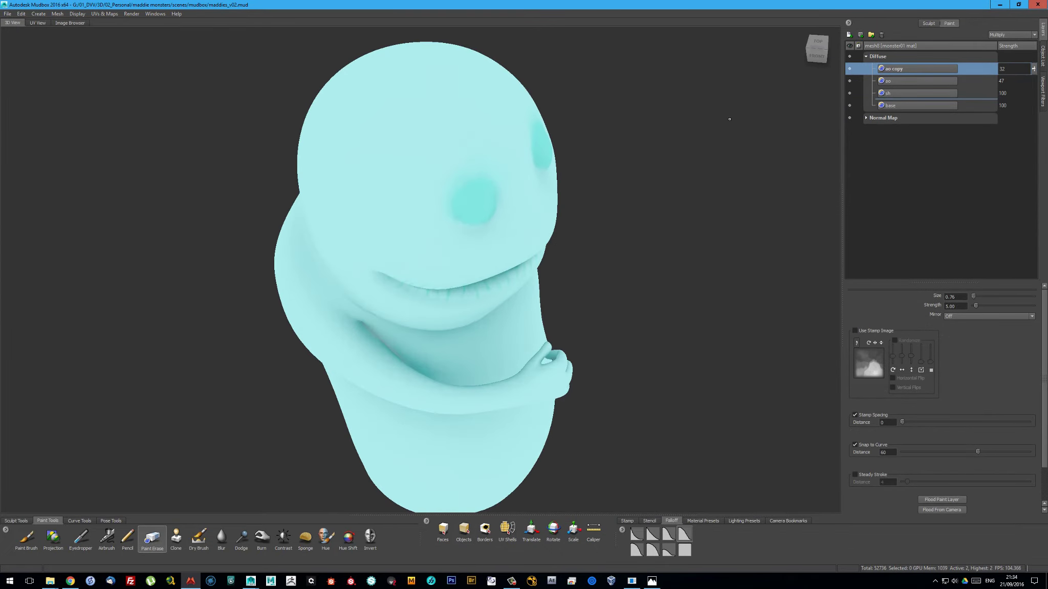
Orbit around the monster's head to inspect the fur strokes
mouse_move(348, 336)
alt+mouse_down()
mouse_move(453, 239)
mouse_move(432, 315)
mouse_move(420, 222)
alt+mouse_up()
mouse_move(339, 210)
alt+mouse_down()
mouse_move(442, 182)
mouse_move(454, 297)
mouse_move(418, 247)
mouse_move(374, 257)
mouse_move(362, 274)
mouse_move(298, 232)
alt+mouse_up()
alt+drag(364, 311, 382, 235)
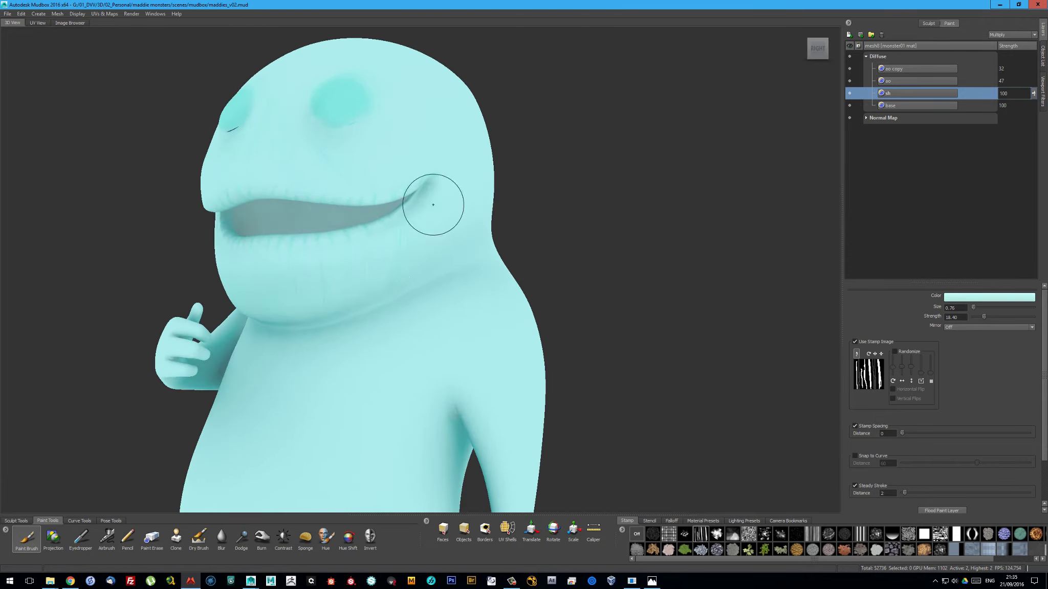
mouse_move(433, 204)
alt+mouse_down()
mouse_move(416, 279)
mouse_move(376, 169)
alt+mouse_up()
mouse_move(433, 238)
alt+mouse_down()
mouse_move(475, 233)
mouse_move(492, 273)
mouse_move(401, 334)
alt+mouse_up()
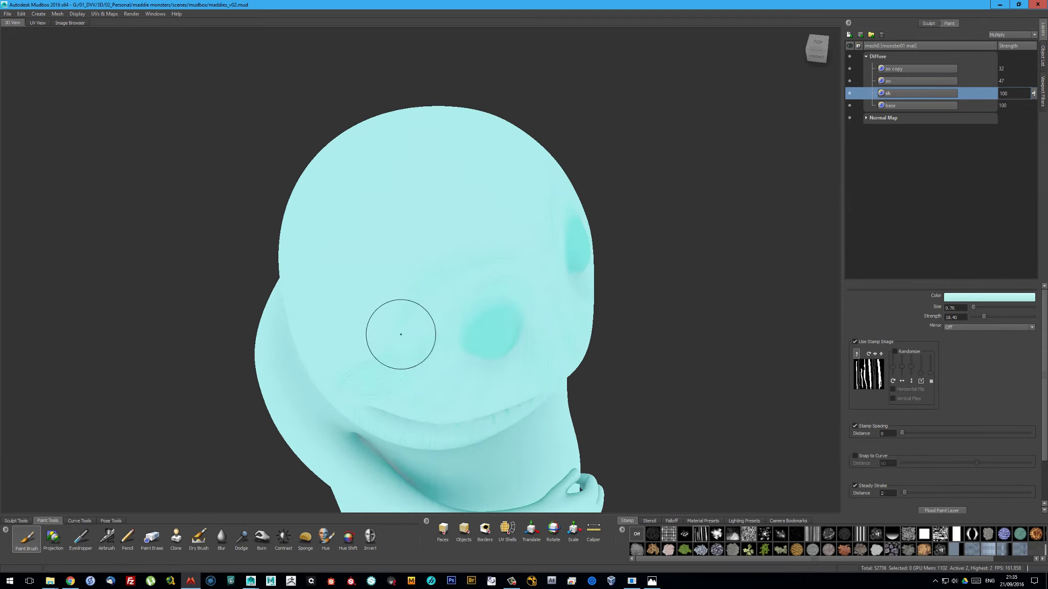
mouse_move(428, 284)
alt+mouse_down()
mouse_move(421, 241)
mouse_move(381, 210)
mouse_move(482, 314)
mouse_move(573, 304)
alt+mouse_up()
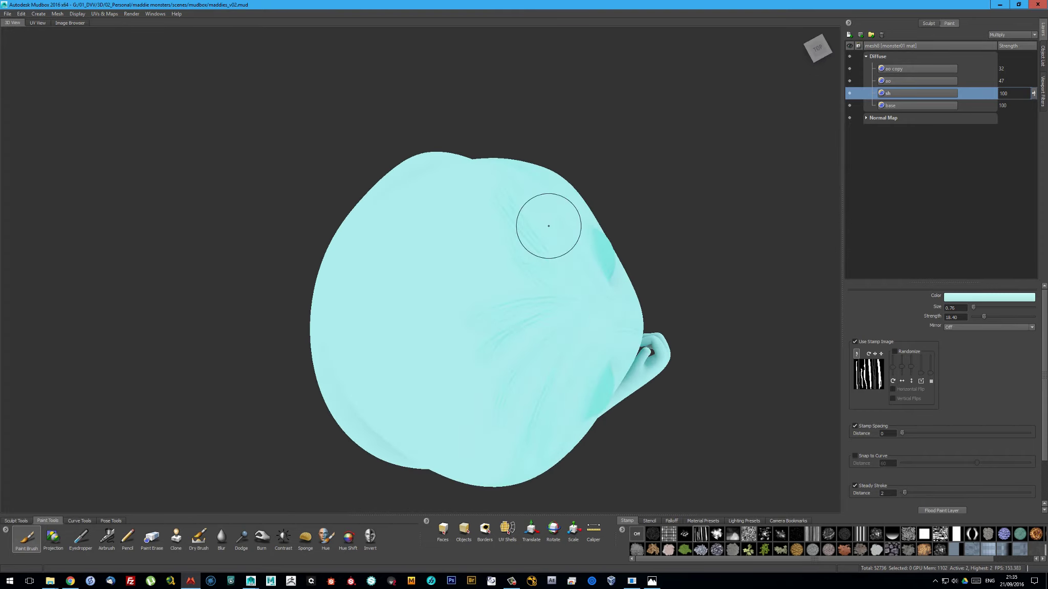
mouse_move(452, 306)
alt+mouse_down()
mouse_move(557, 234)
mouse_move(537, 213)
mouse_move(555, 206)
mouse_move(464, 291)
mouse_move(481, 243)
mouse_move(523, 194)
mouse_move(508, 286)
mouse_move(505, 248)
mouse_move(460, 290)
mouse_move(510, 140)
mouse_move(502, 281)
mouse_move(482, 226)
mouse_move(493, 139)
mouse_move(483, 132)
mouse_move(467, 234)
mouse_move(403, 82)
mouse_move(359, 121)
mouse_move(467, 231)
mouse_move(374, 259)
mouse_move(362, 281)
mouse_move(387, 270)
alt+mouse_up()
mouse_move(410, 130)
alt+mouse_down()
mouse_move(467, 265)
mouse_move(409, 231)
alt+mouse_up()
mouse_move(454, 360)
alt+mouse_down()
mouse_move(494, 197)
mouse_move(475, 346)
mouse_move(505, 299)
mouse_move(523, 334)
alt+mouse_up()
Orbit around the monster's body, belly and face to inspect the fur
scroll(523, 334, up, 3)
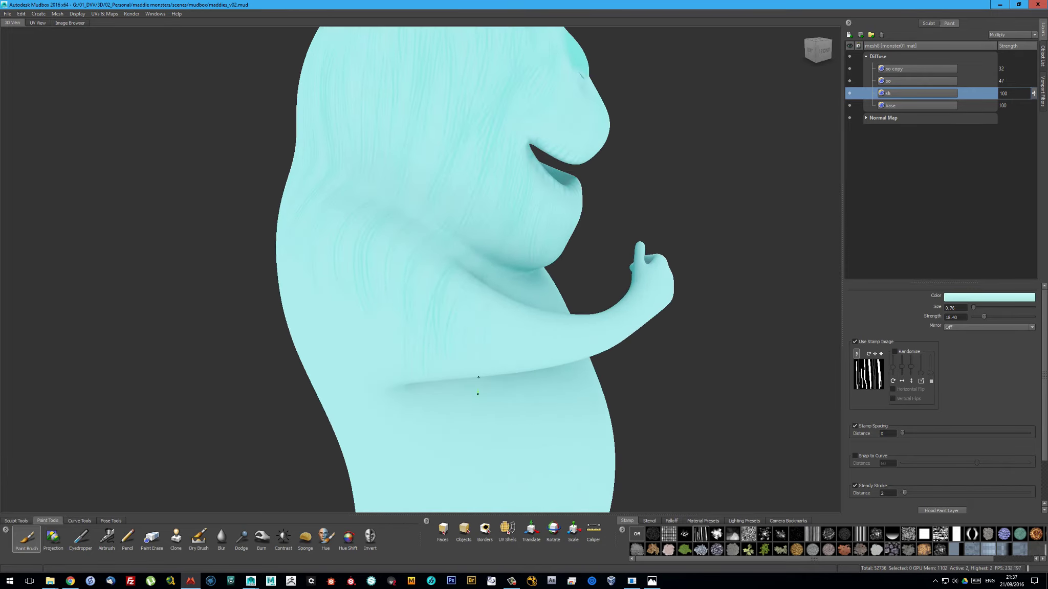
scroll(517, 339, up, 2)
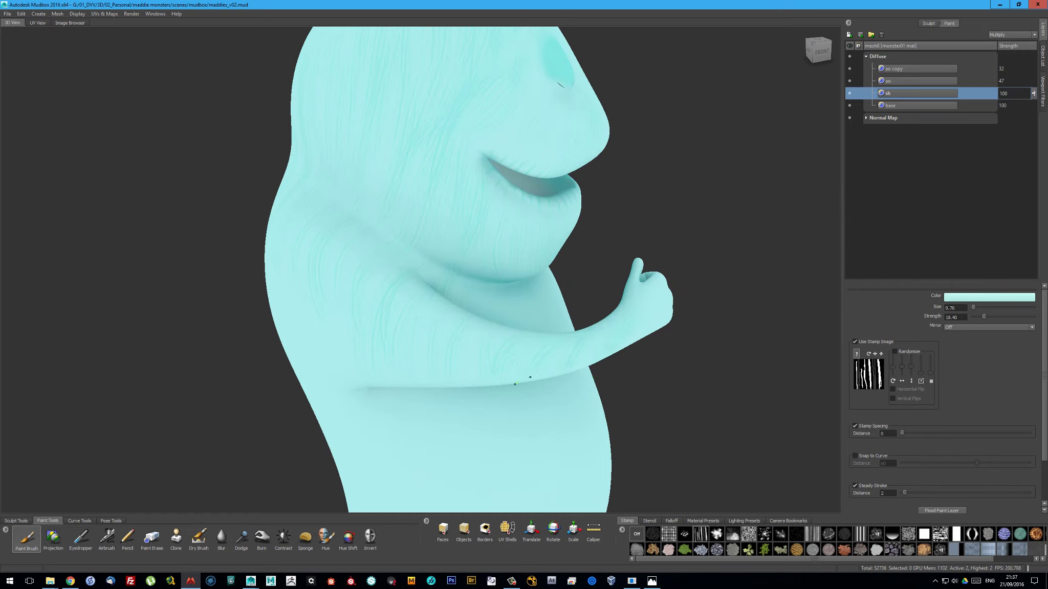
alt+drag(401, 352, 483, 353)
mouse_move(405, 343)
alt+mouse_down()
mouse_move(460, 351)
mouse_move(428, 335)
mouse_move(460, 311)
mouse_move(416, 216)
alt+mouse_up()
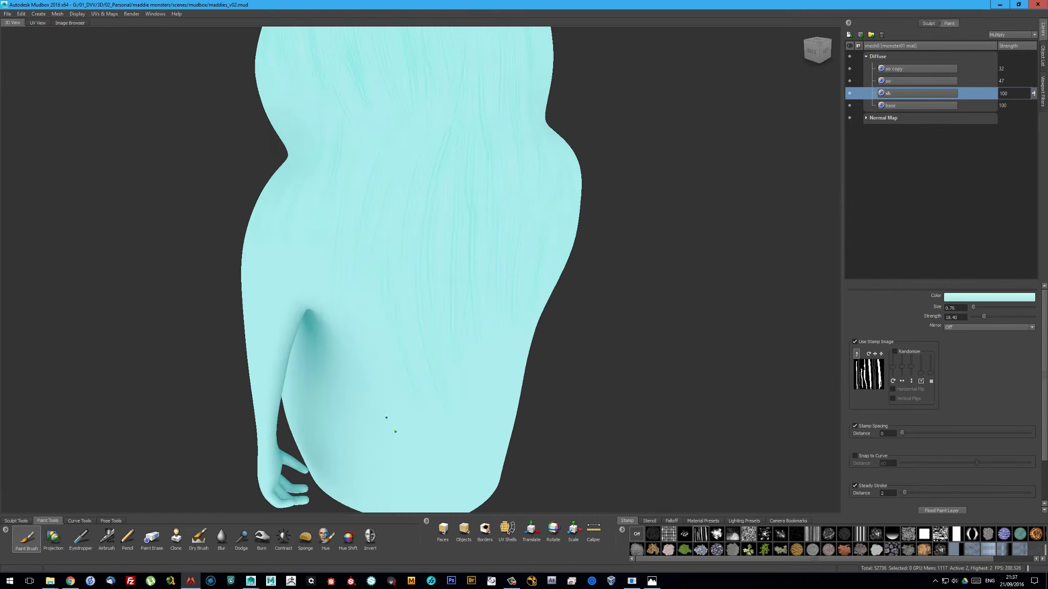
mouse_move(386, 417)
alt+mouse_down()
mouse_move(394, 356)
mouse_move(416, 435)
mouse_move(421, 320)
mouse_move(422, 353)
alt+mouse_up()
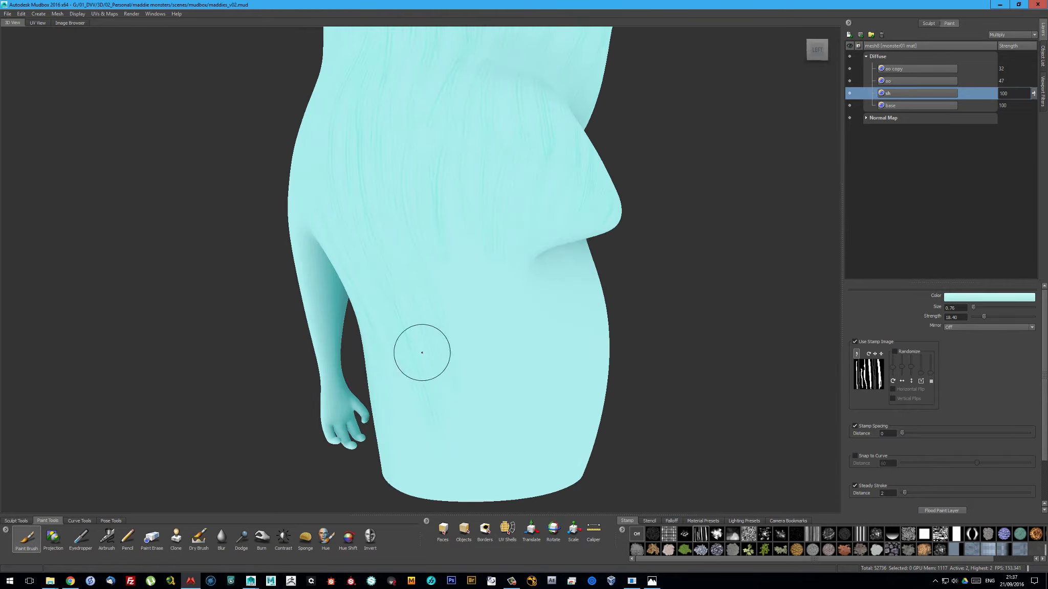
mouse_move(495, 240)
alt+mouse_down()
mouse_move(496, 334)
mouse_move(421, 218)
mouse_move(428, 345)
mouse_move(428, 249)
mouse_move(409, 393)
mouse_move(393, 234)
mouse_move(407, 236)
mouse_move(422, 309)
alt+mouse_up()
alt+drag(311, 272, 430, 237)
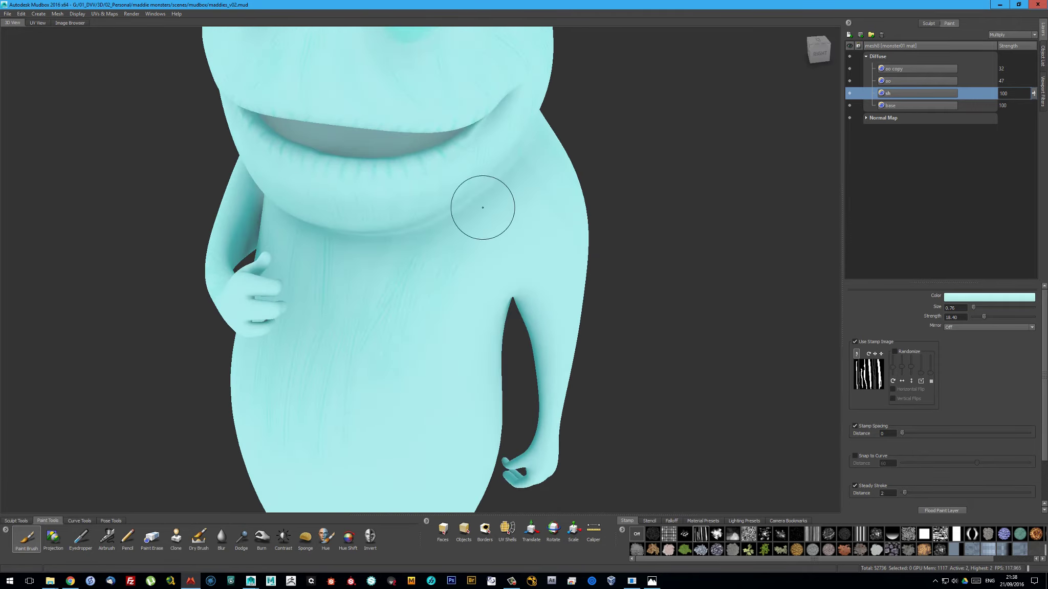
mouse_move(482, 208)
alt+mouse_down()
mouse_move(340, 328)
mouse_move(380, 334)
alt+mouse_up()
mouse_move(374, 438)
alt+mouse_down()
mouse_move(320, 367)
mouse_move(378, 304)
mouse_move(371, 255)
alt+mouse_up()
mouse_move(355, 432)
alt+mouse_down()
mouse_move(316, 299)
mouse_move(369, 315)
mouse_move(320, 196)
mouse_move(436, 315)
mouse_move(488, 222)
mouse_move(517, 257)
mouse_move(492, 351)
mouse_move(503, 245)
mouse_move(488, 350)
mouse_move(556, 229)
mouse_move(460, 273)
mouse_move(414, 175)
mouse_move(374, 328)
mouse_move(526, 168)
mouse_move(271, 240)
alt+mouse_up()
alt+drag(335, 192, 388, 147)
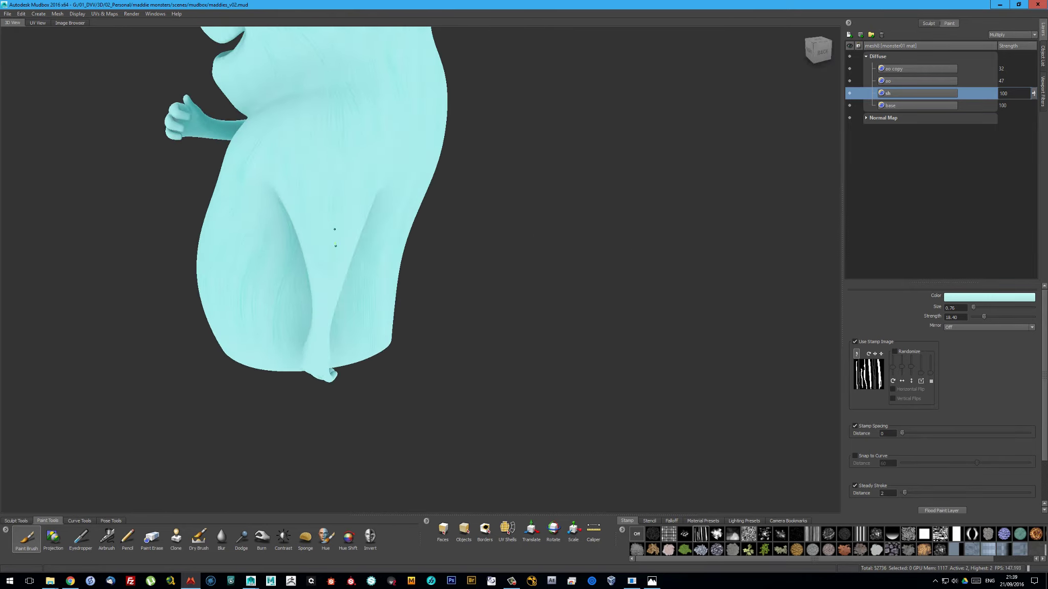
mouse_move(334, 229)
alt+mouse_down()
mouse_move(335, 108)
mouse_move(386, 252)
mouse_move(359, 297)
alt+mouse_up()
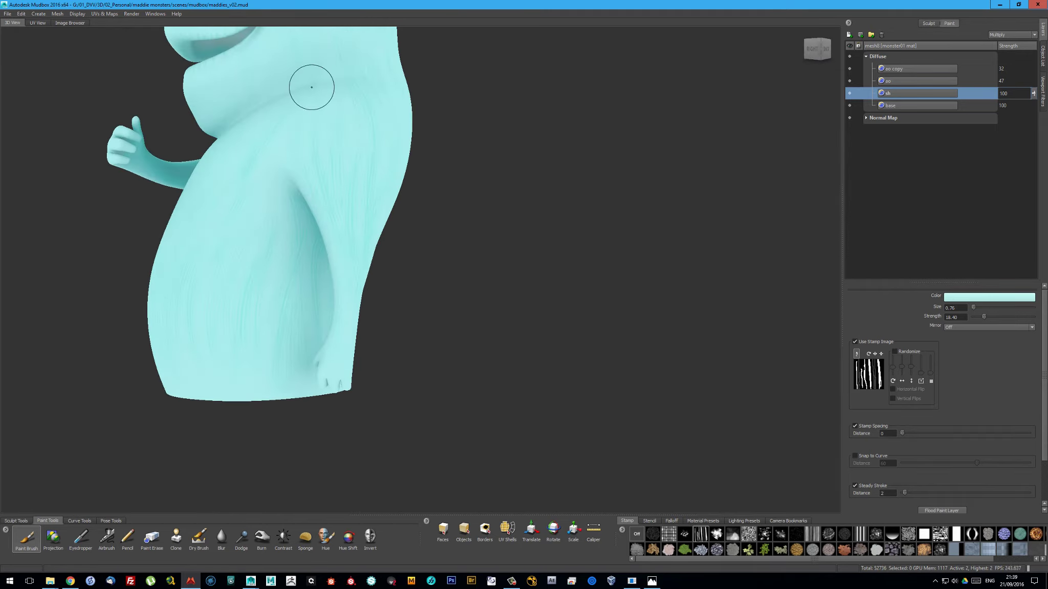
mouse_move(311, 87)
alt+mouse_down()
mouse_move(339, 89)
mouse_move(253, 241)
mouse_move(409, 187)
mouse_move(518, 258)
mouse_move(523, 209)
alt+mouse_up()
Hide the sh layer and create a Screen-blended paint layer named 'brights'
click(848, 93)
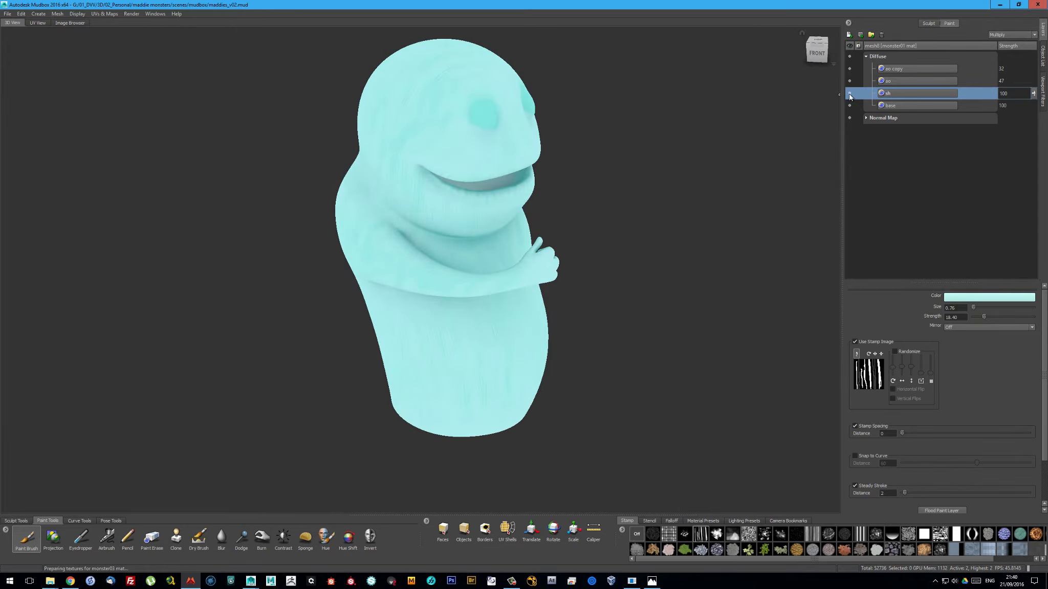
click(849, 34)
text(ghts)
key(Return)
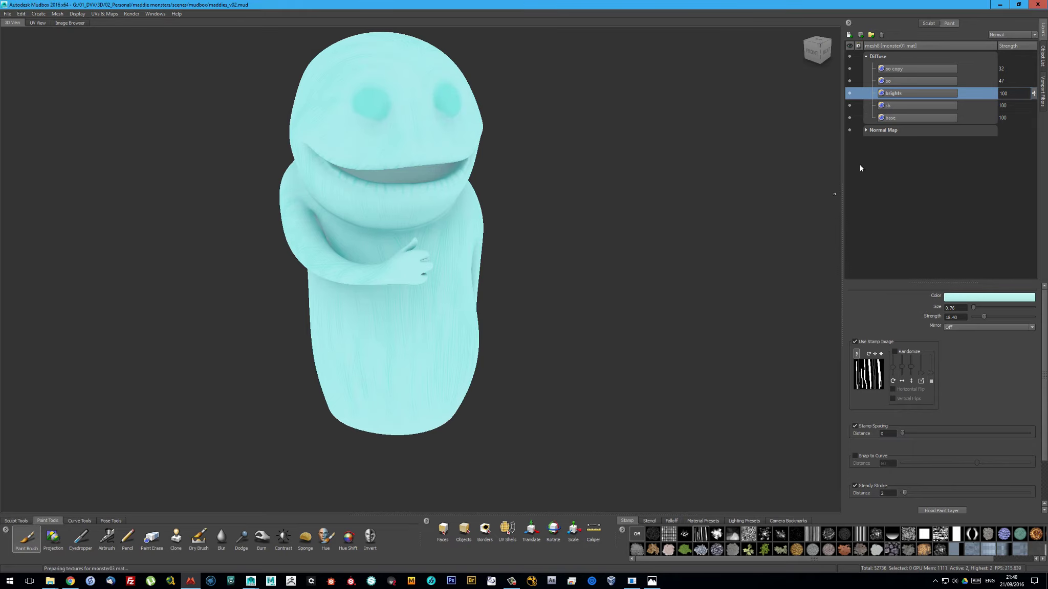
click(1012, 34)
click(1010, 90)
Set up a soft freehand brush of size 1.55, with brights strength at 28
alt+drag(460, 256, 536, 267)
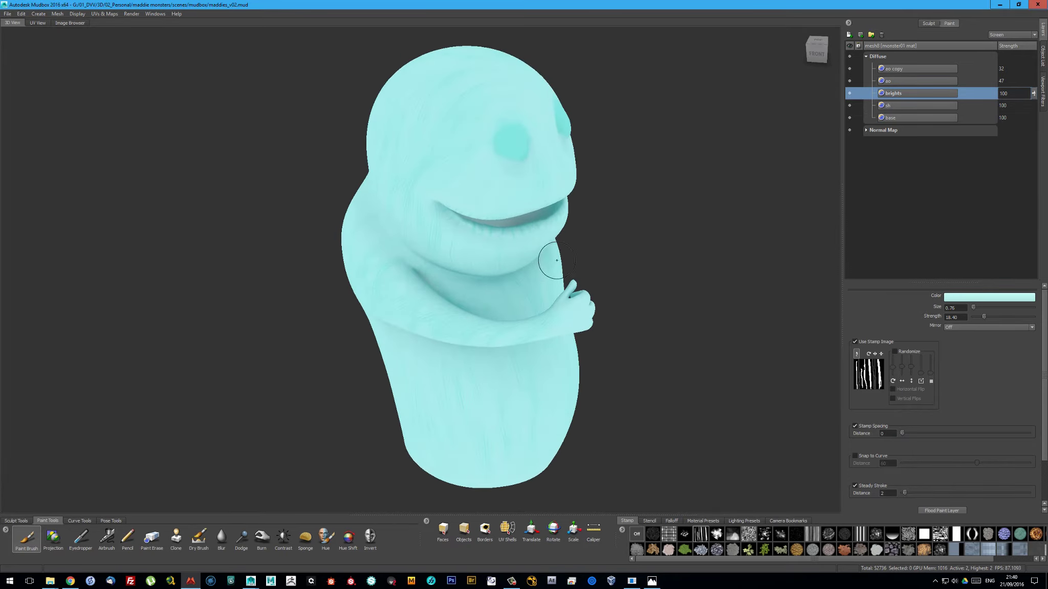
alt+drag(578, 300, 444, 251)
alt+right_drag(444, 251, 445, 265)
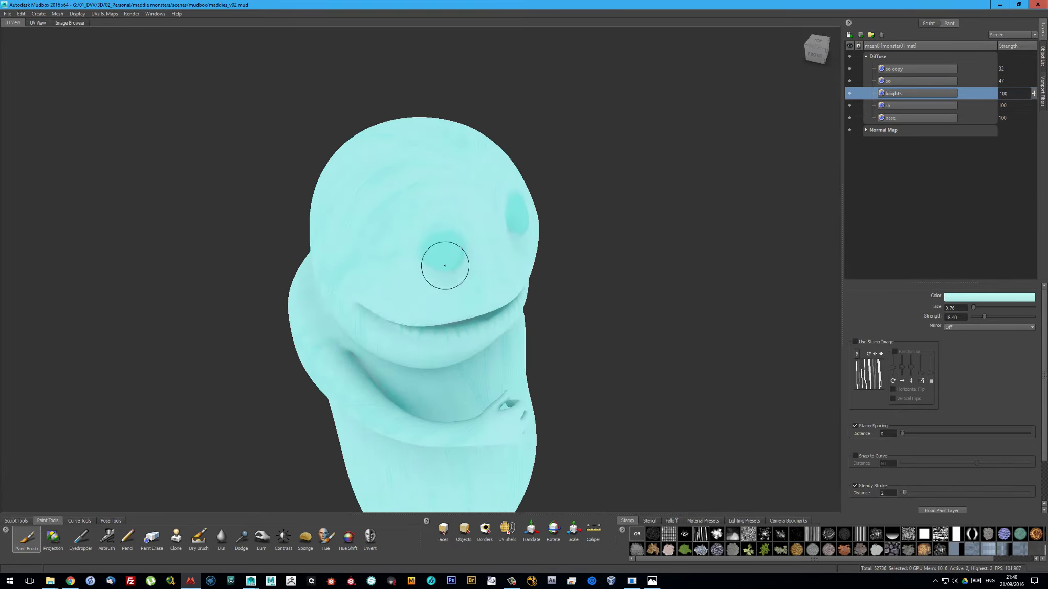
click(868, 489)
drag(1034, 95, 1034, 123)
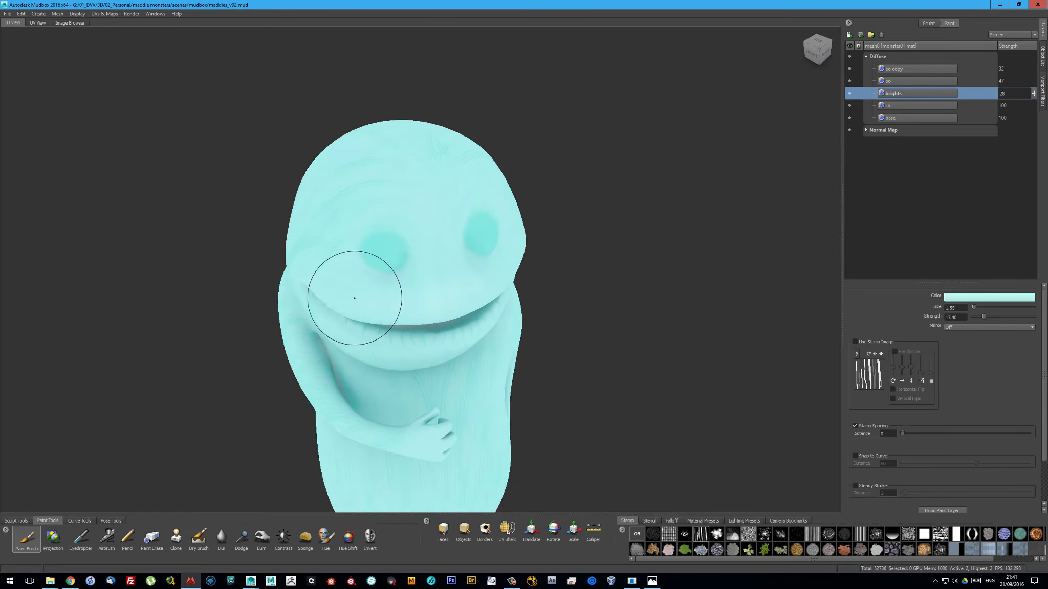
mouse_move(351, 300)
alt+mouse_down()
mouse_move(423, 292)
mouse_move(386, 246)
mouse_move(271, 317)
mouse_move(351, 338)
mouse_move(455, 262)
mouse_move(553, 268)
mouse_move(533, 304)
mouse_move(311, 269)
mouse_move(614, 191)
mouse_move(396, 247)
mouse_move(460, 245)
alt+mouse_up()
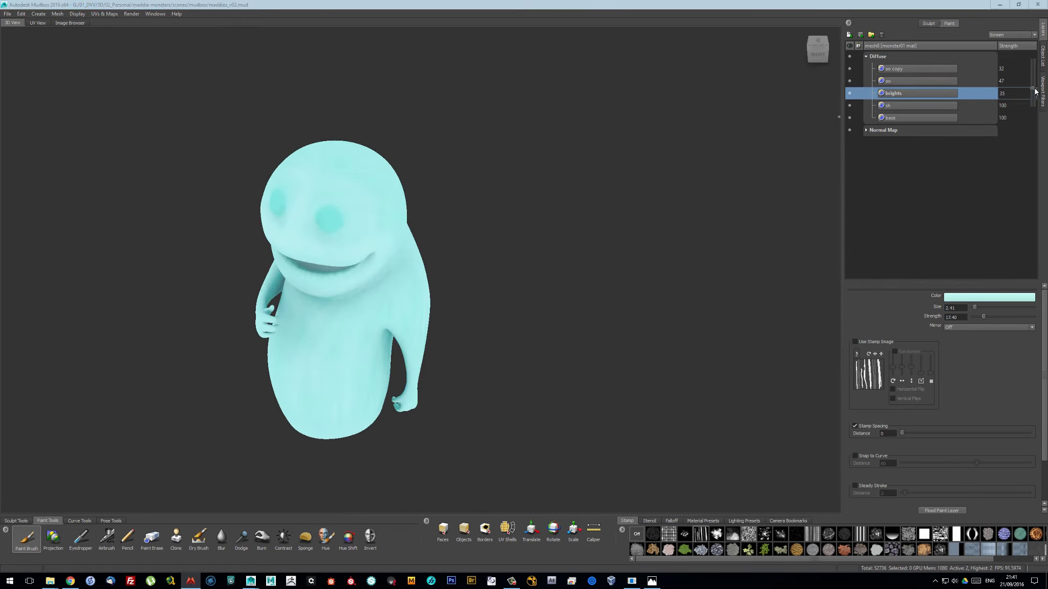
Darken the base layer with Adjust Color, Value -8
right_click(918, 117)
click(938, 299)
drag(562, 232, 559, 233)
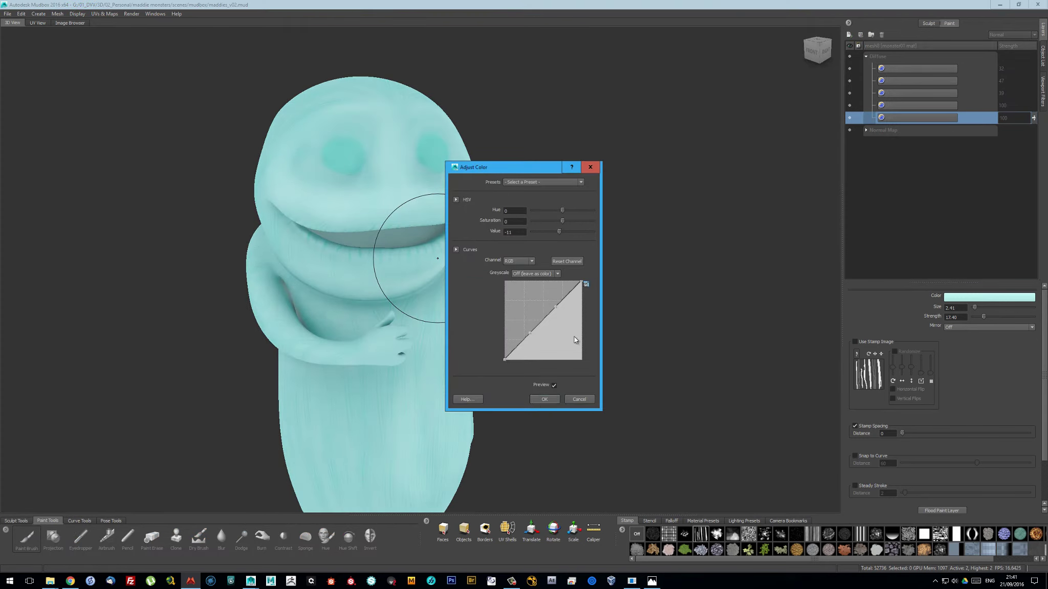
click(544, 399)
Paint soft face highlights on brights at strength 39, erase some, and save
click(915, 93)
scroll(374, 245, up, 3)
alt+middle_drag(373, 210, 432, 237)
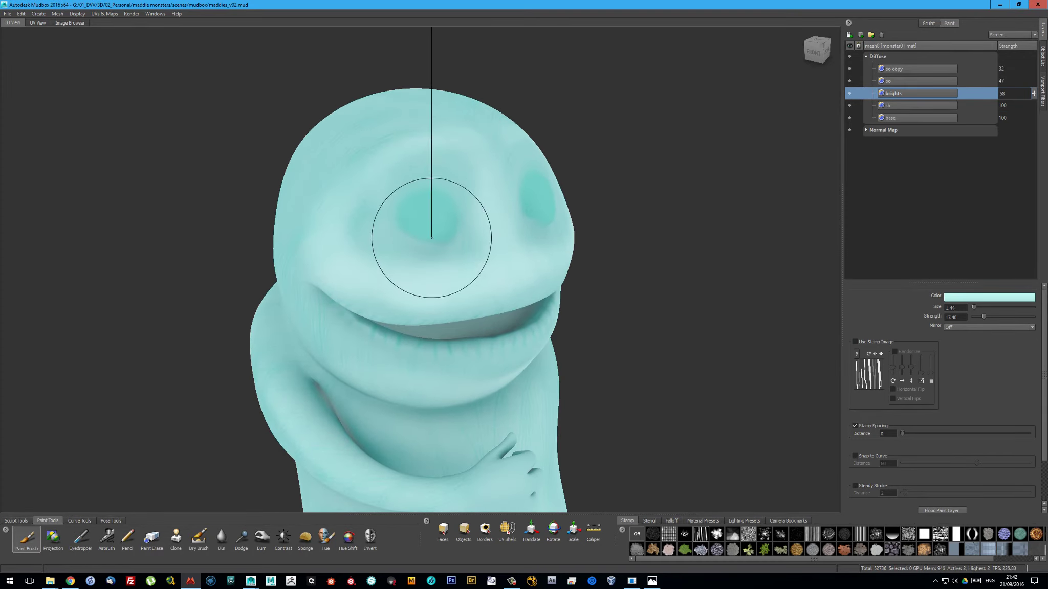
alt+drag(381, 168, 320, 274)
scroll(612, 91, up, 1)
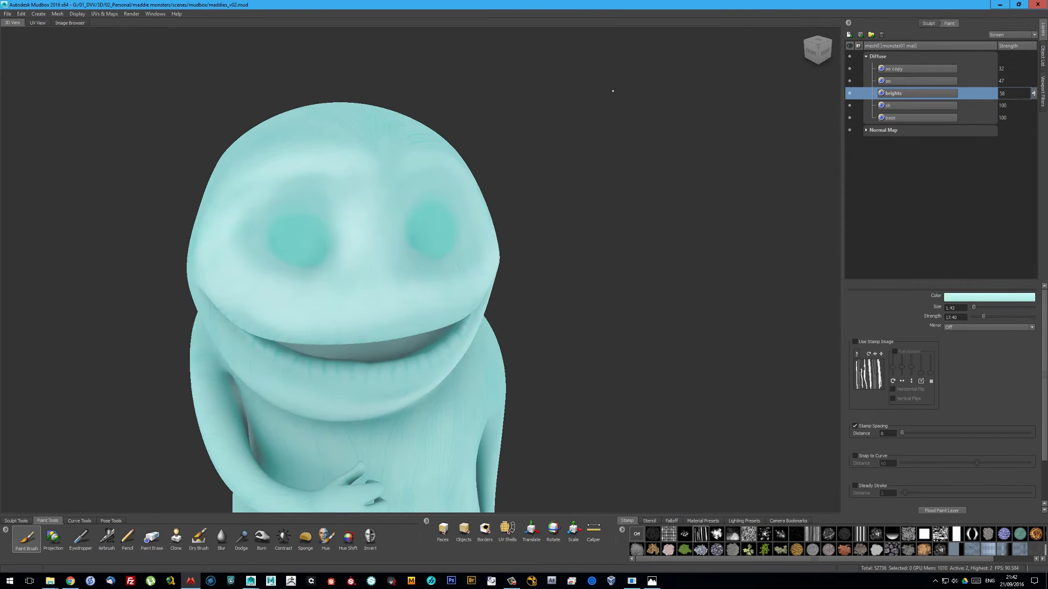
drag(1010, 93, 1002, 93)
click(152, 538)
mouse_move(333, 287)
alt+mouse_down()
mouse_move(299, 279)
mouse_move(376, 271)
mouse_move(374, 281)
alt+mouse_up()
key(ctrl+s)
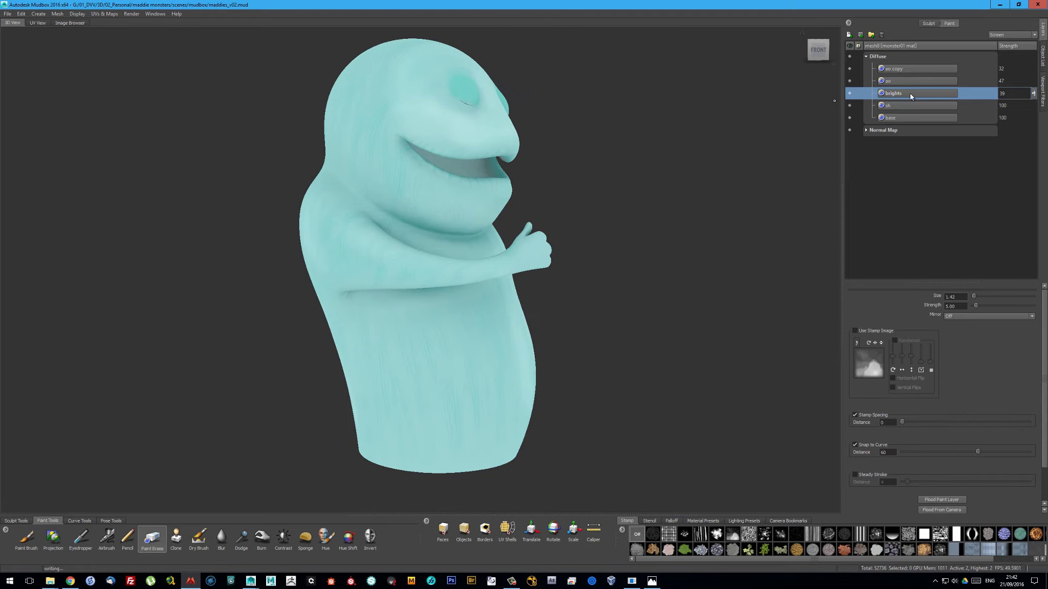
Overwrite temp.psd with the exported layers and make the sh layer active in Photoshop
click(424, 289)
click(535, 290)
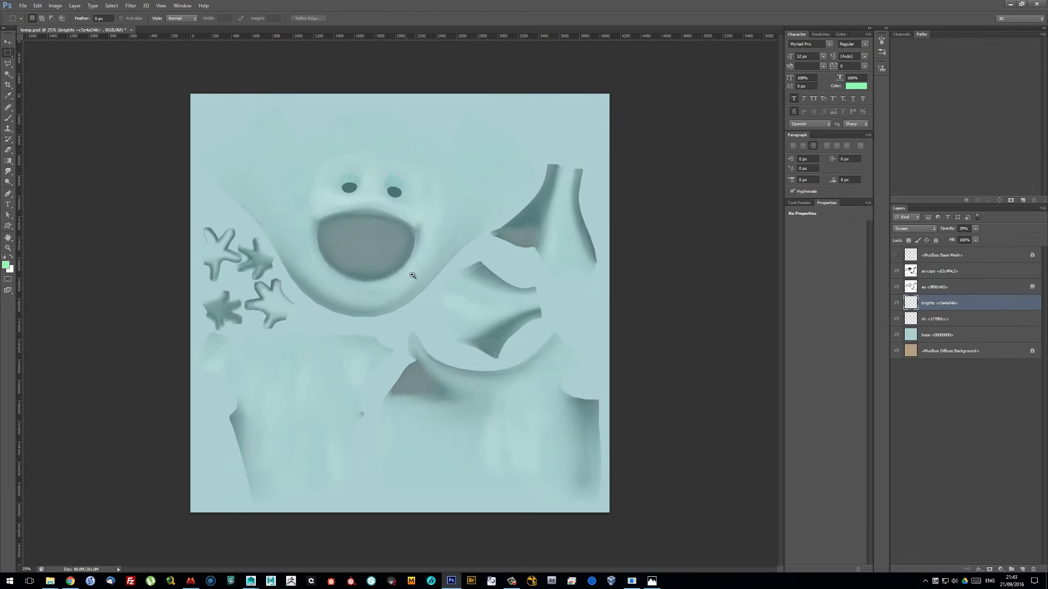
click(413, 275)
click(931, 319)
Apply a 5-pixel Box Blur to the sh layer, save, and return to Mudbox
click(405, 161)
click(130, 5)
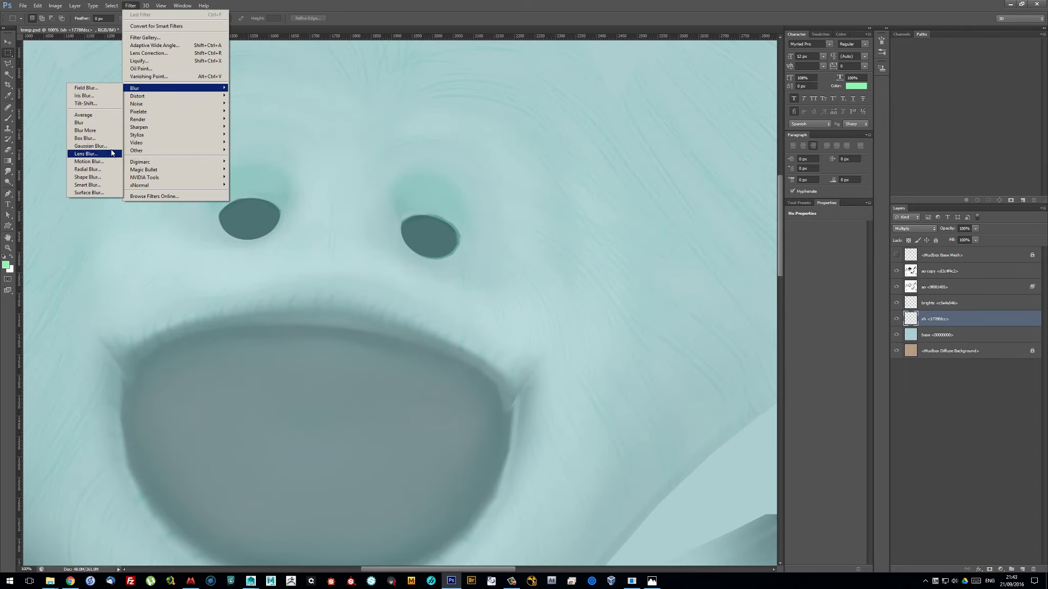
click(102, 138)
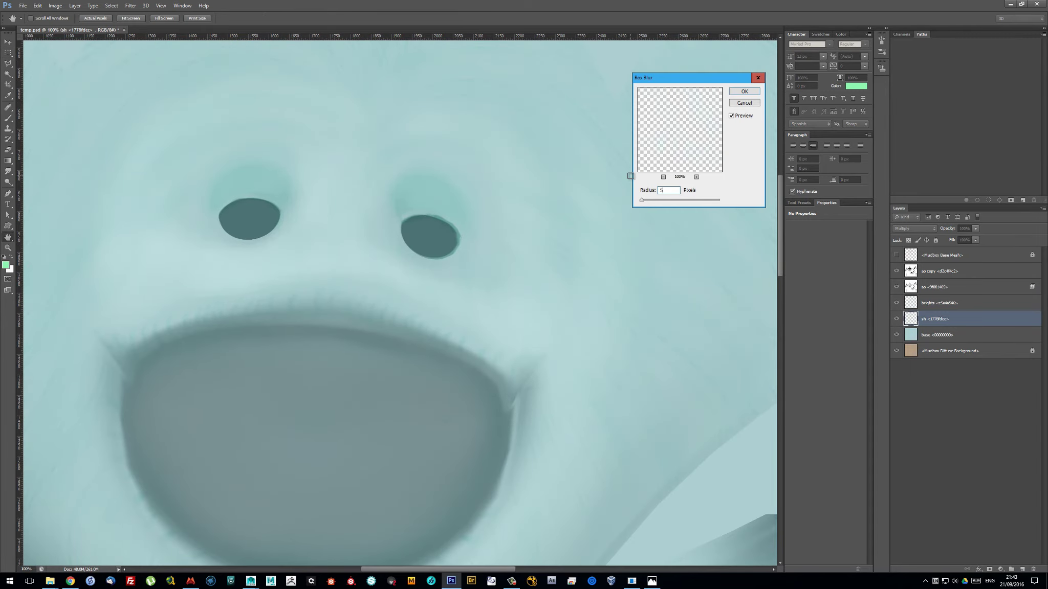
key(Return)
key(ctrl+0)
key(ctrl+s)
key(Return)
key(alt+Tab)
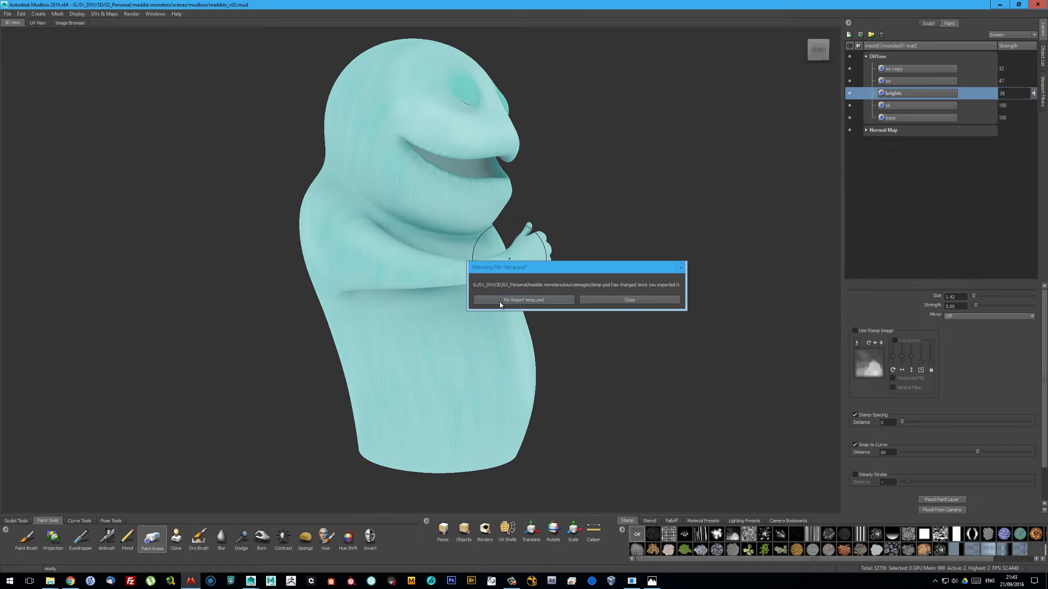
Re-import the edited temp.psd and move the merged ao copy layer into the Specular channel
click(499, 302)
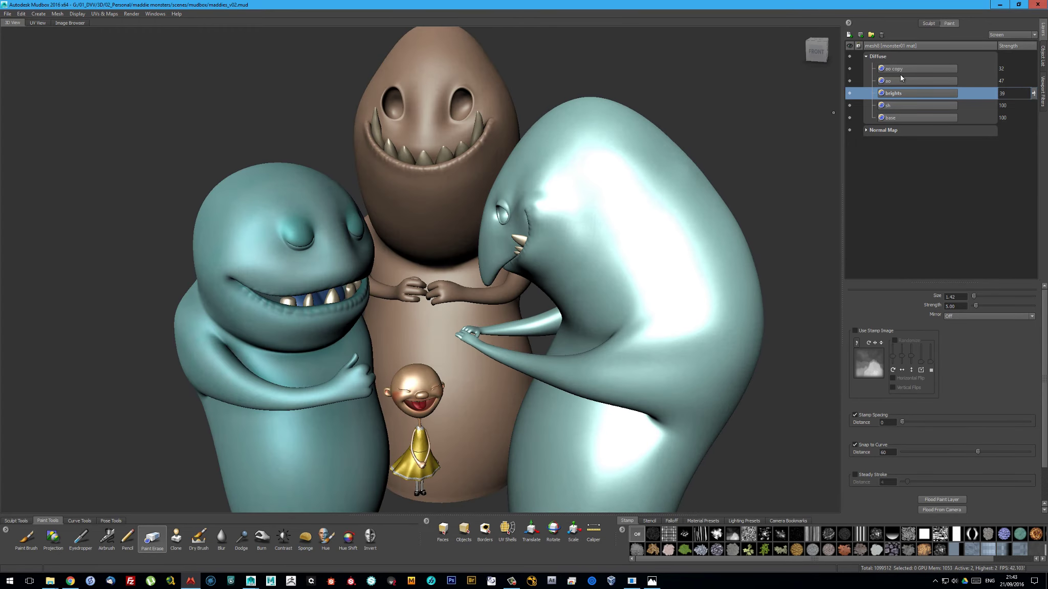
click(900, 70)
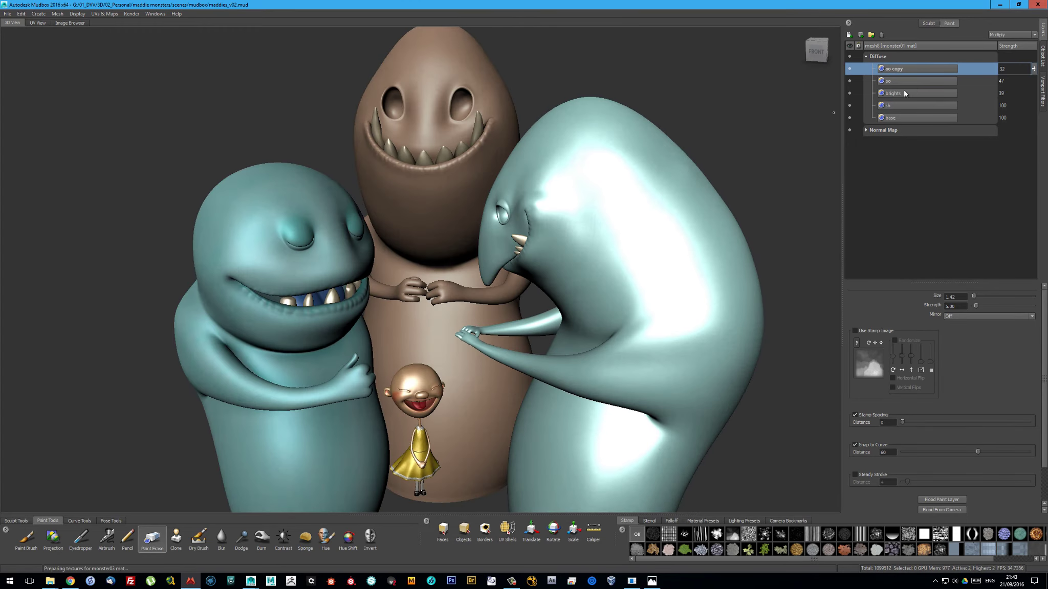
right_click(908, 68)
click(951, 157)
right_click(926, 70)
click(876, 129)
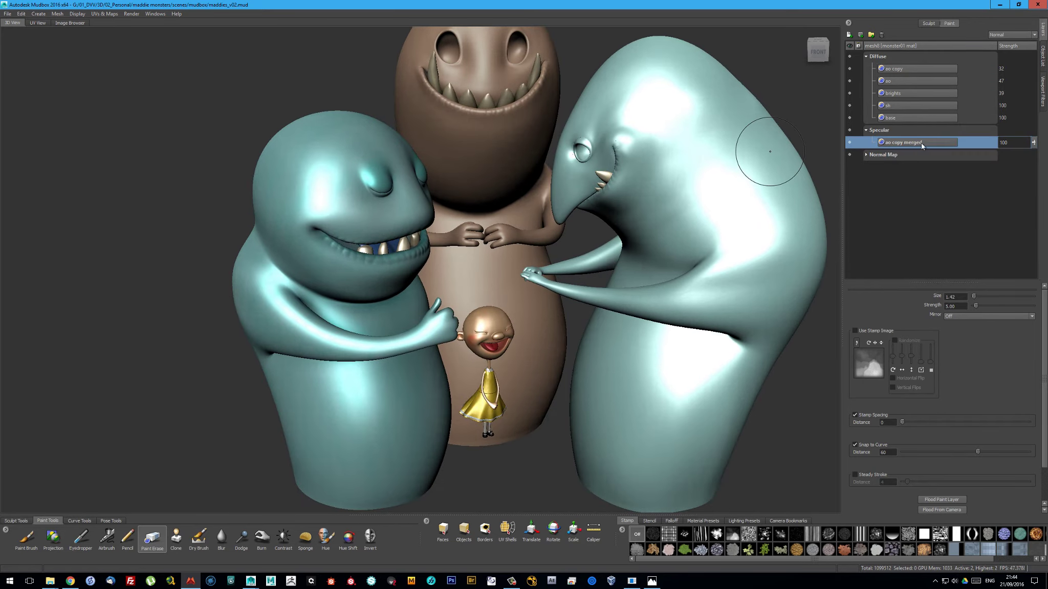
Darken the spec layer's tonal curve with Adjust Color
right_click(916, 144)
click(850, 146)
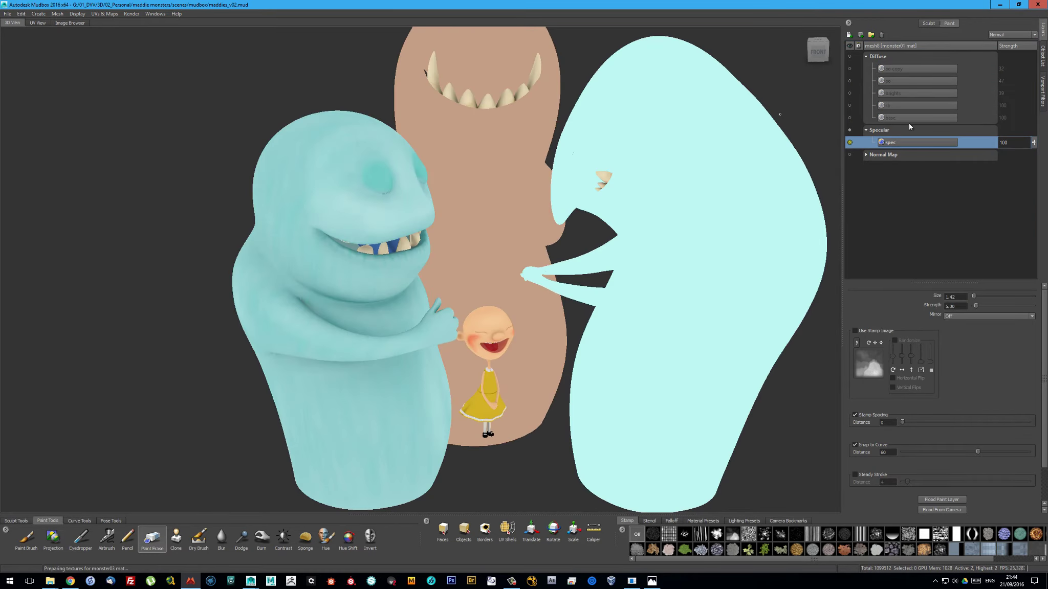
right_click(903, 144)
click(930, 362)
mouse_move(555, 307)
mouse_down()
mouse_move(557, 345)
mouse_move(560, 309)
mouse_move(573, 351)
mouse_up()
click(548, 399)
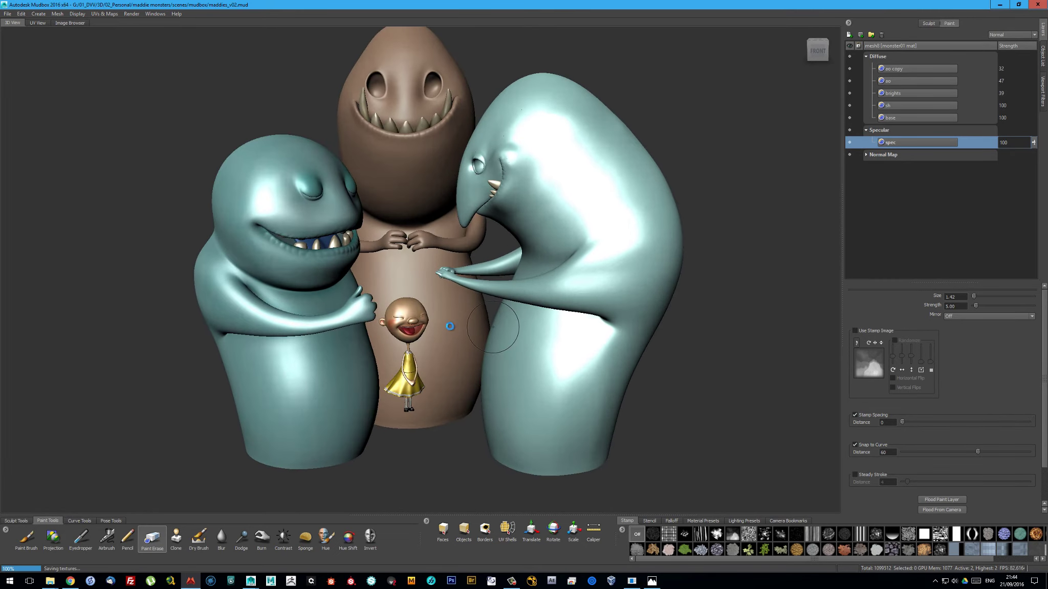
Export the merged Diffuse channel as Monster01_color.png
right_click(915, 69)
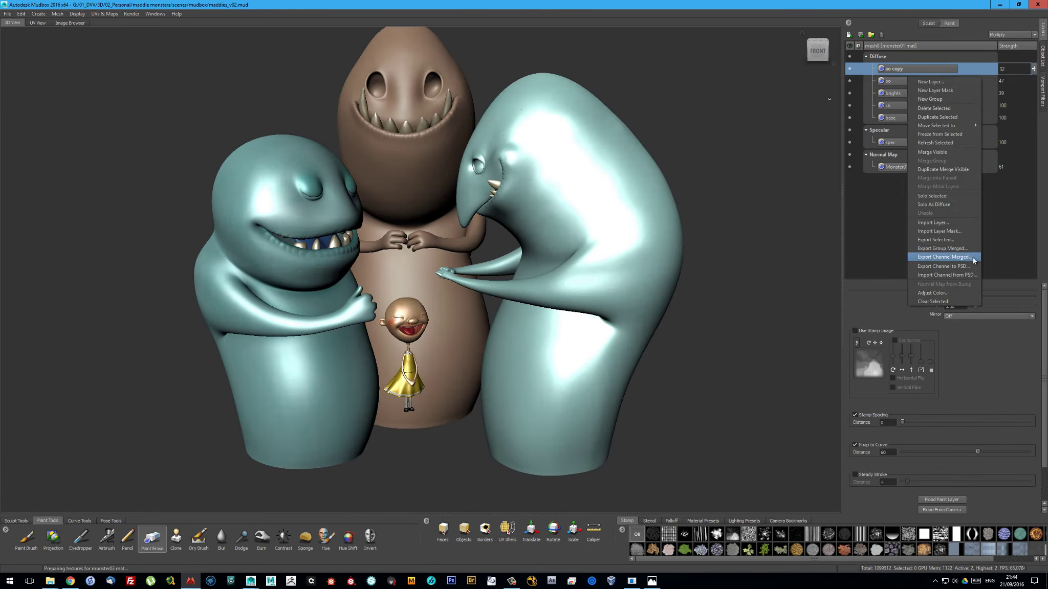
click(943, 258)
text(monster01)
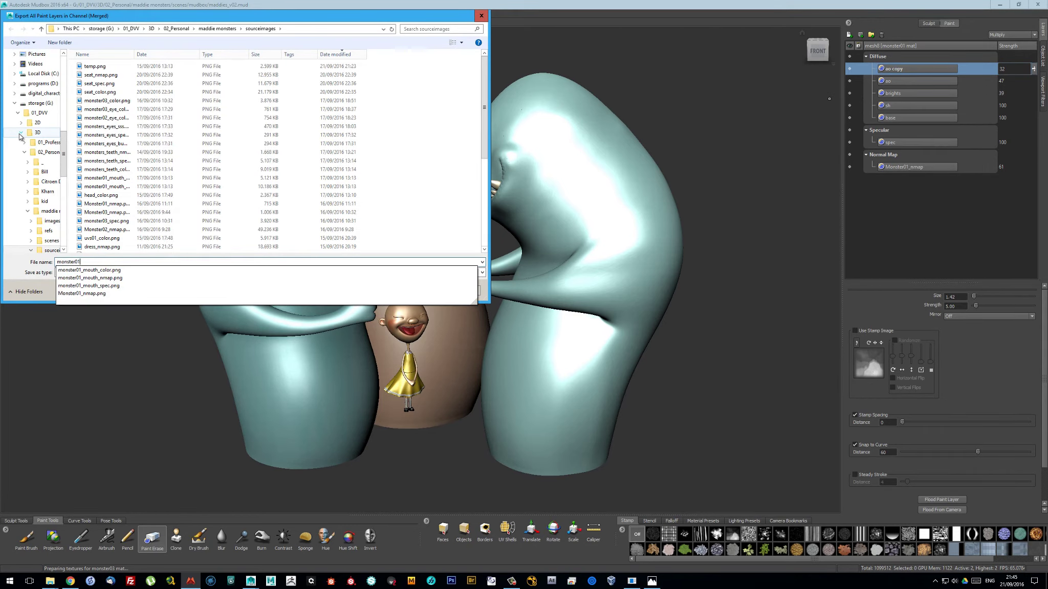
key(Up)
key(Return)
key(Return)
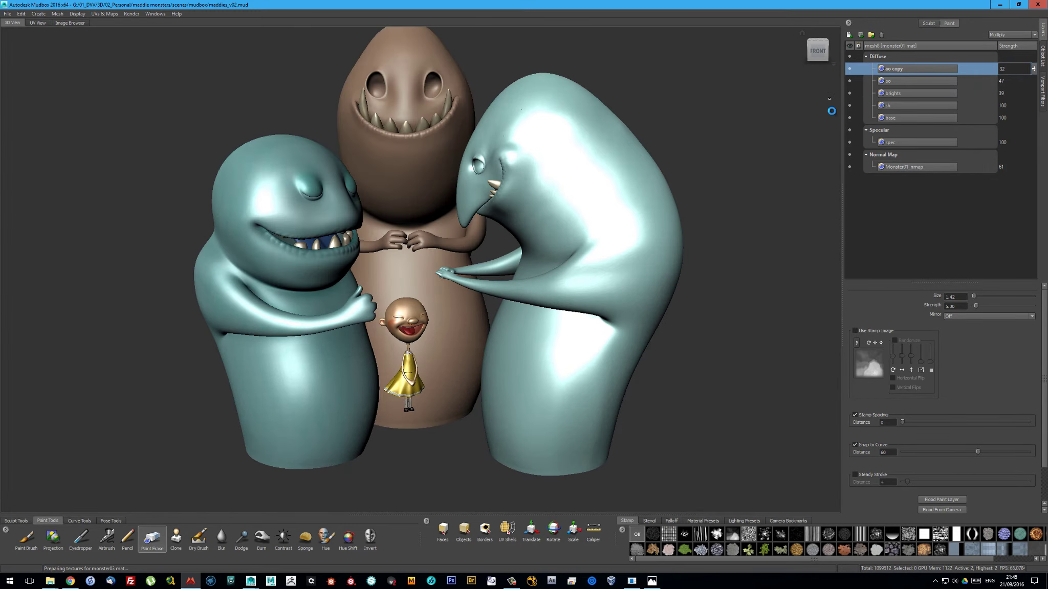
Export the merged Specular channel as the monster's specular map
right_click(915, 142)
click(944, 327)
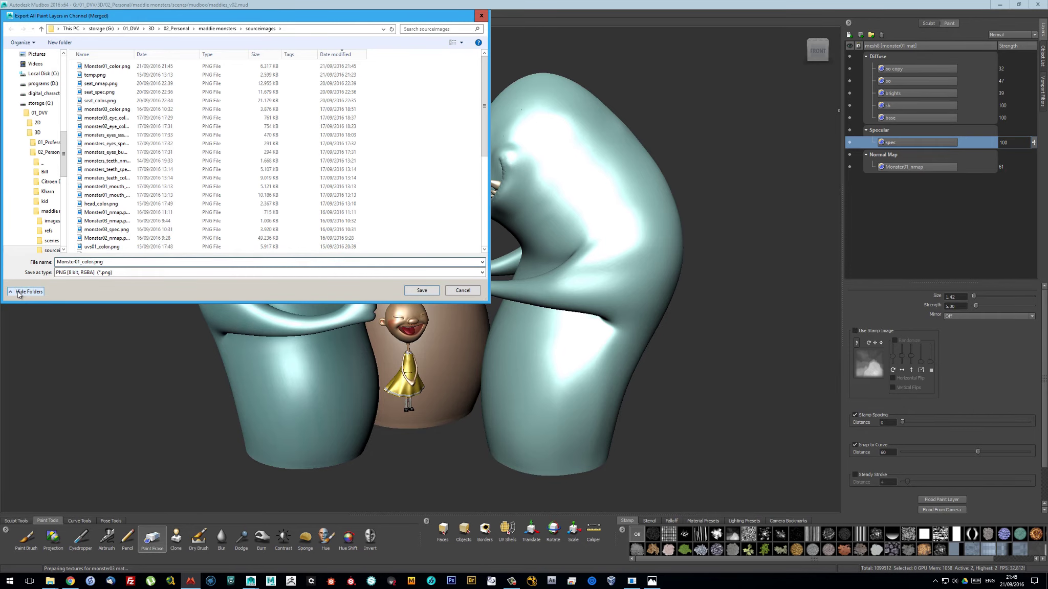
key(Return)
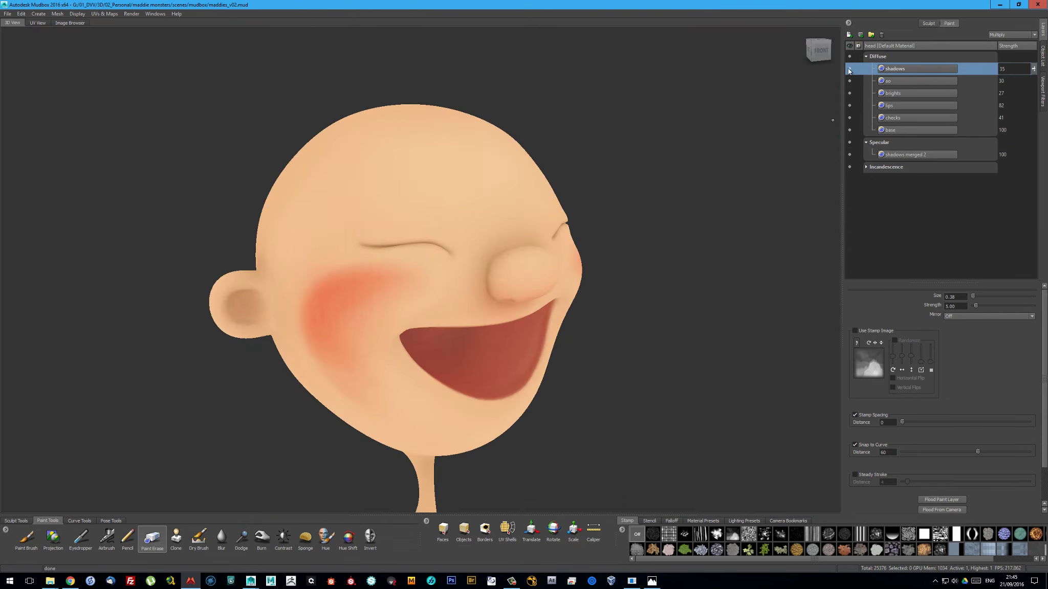
Inspect the girl's flat head texture and its checks layer from both sides
click(20, 14)
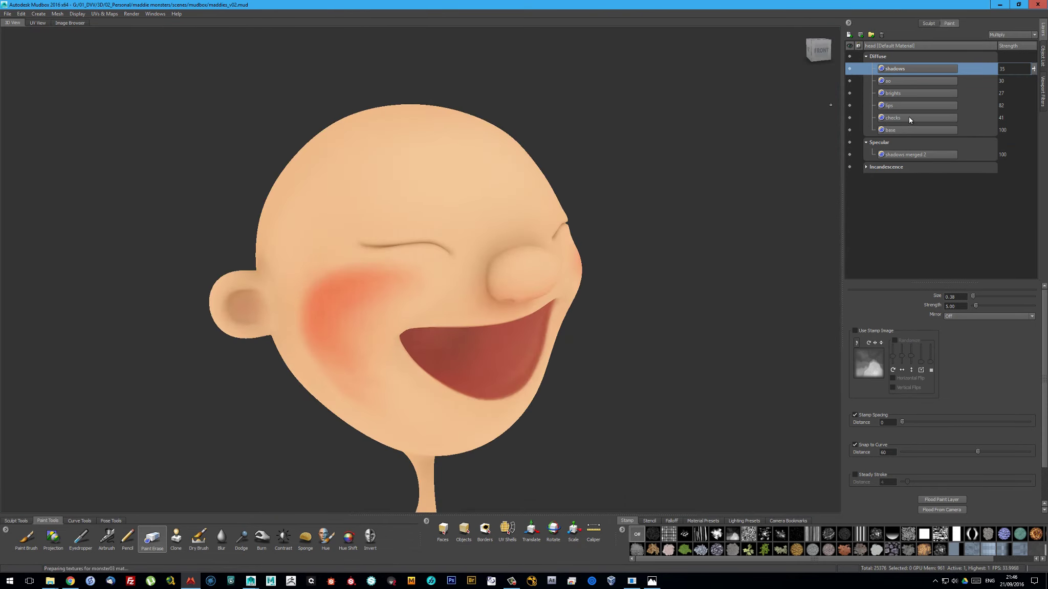
click(909, 120)
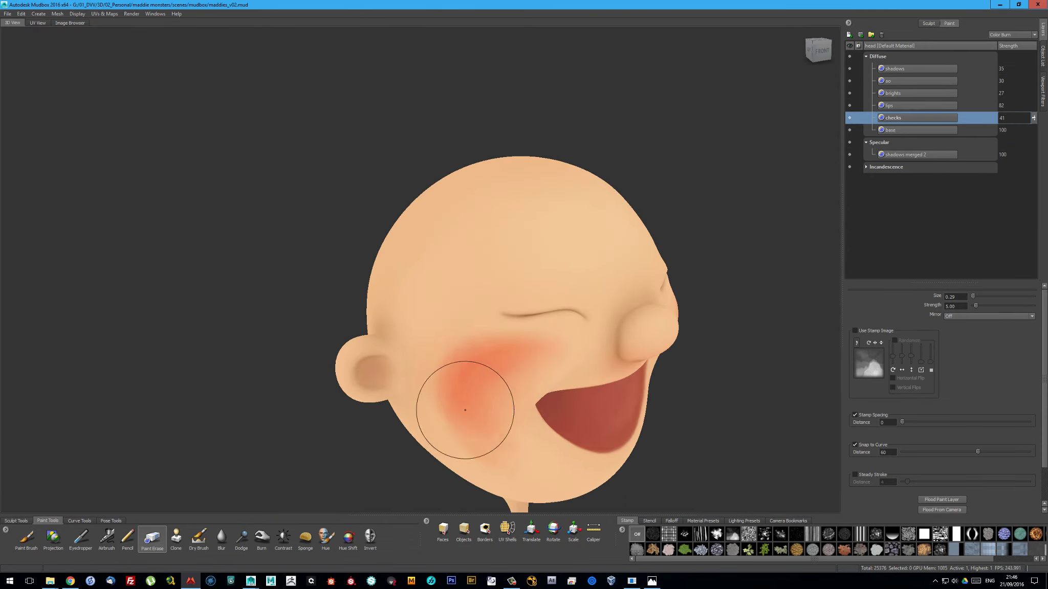
alt+drag(434, 409, 344, 325)
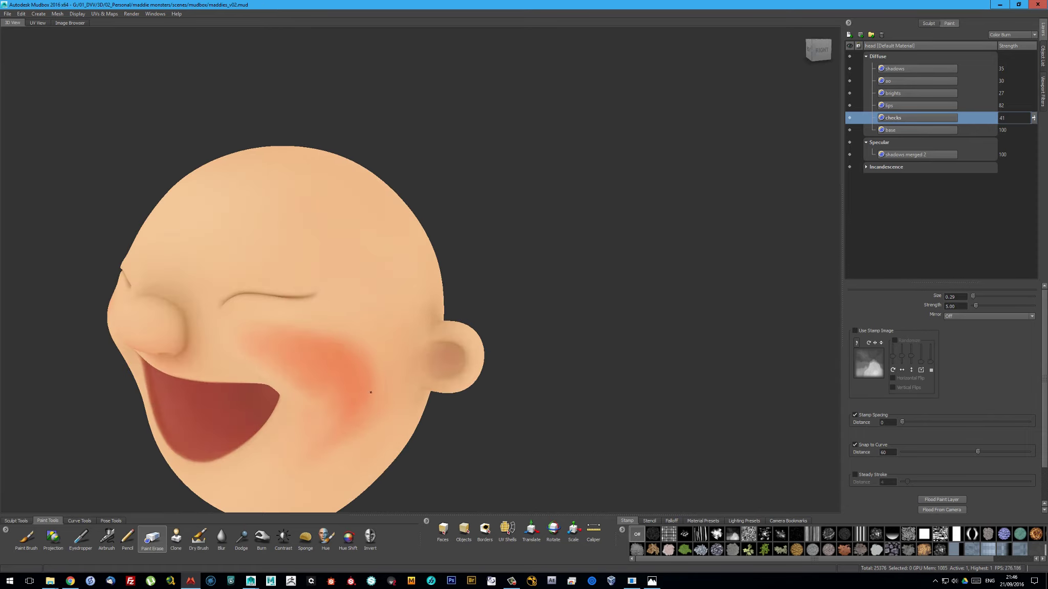
alt+drag(346, 438, 475, 342)
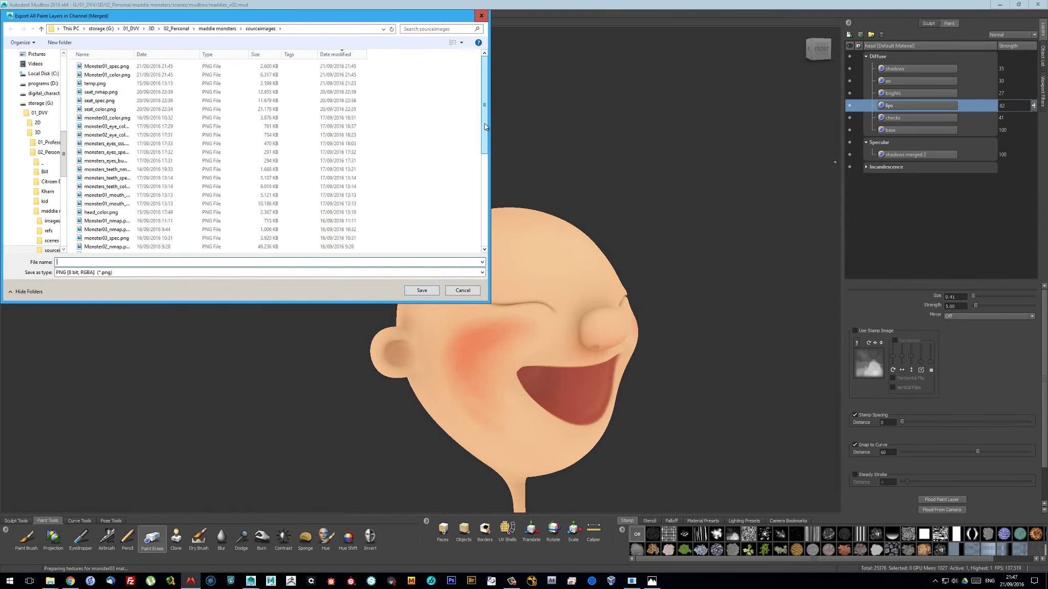
Export the merged head colour over head_color.png, then show all meshes again
click(482, 262)
click(405, 267)
key(Return)
key(y)
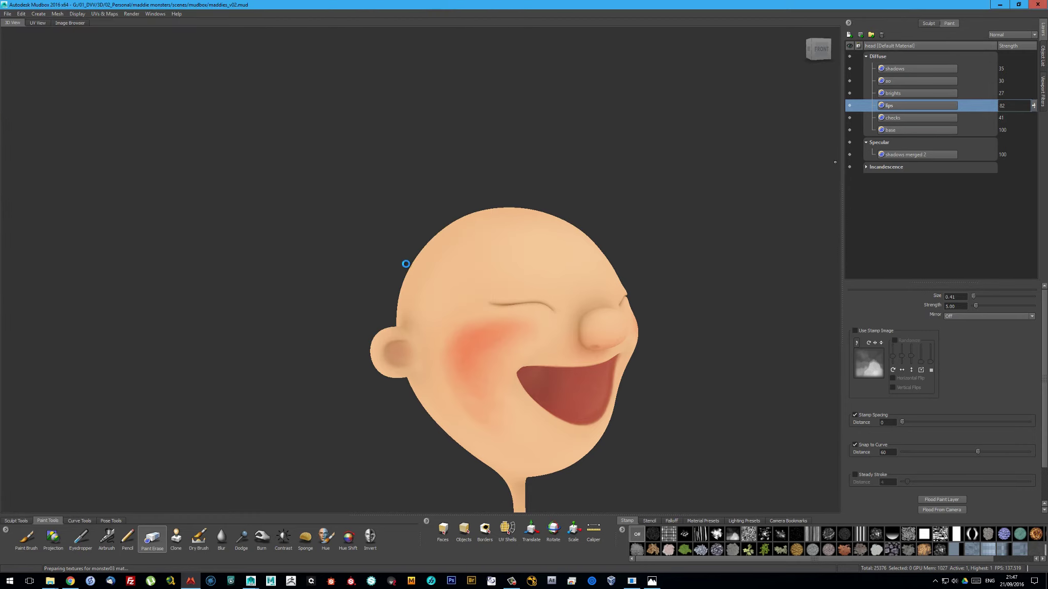
click(78, 14)
click(102, 77)
Hide everything except the brown monster and select its mesh
click(77, 13)
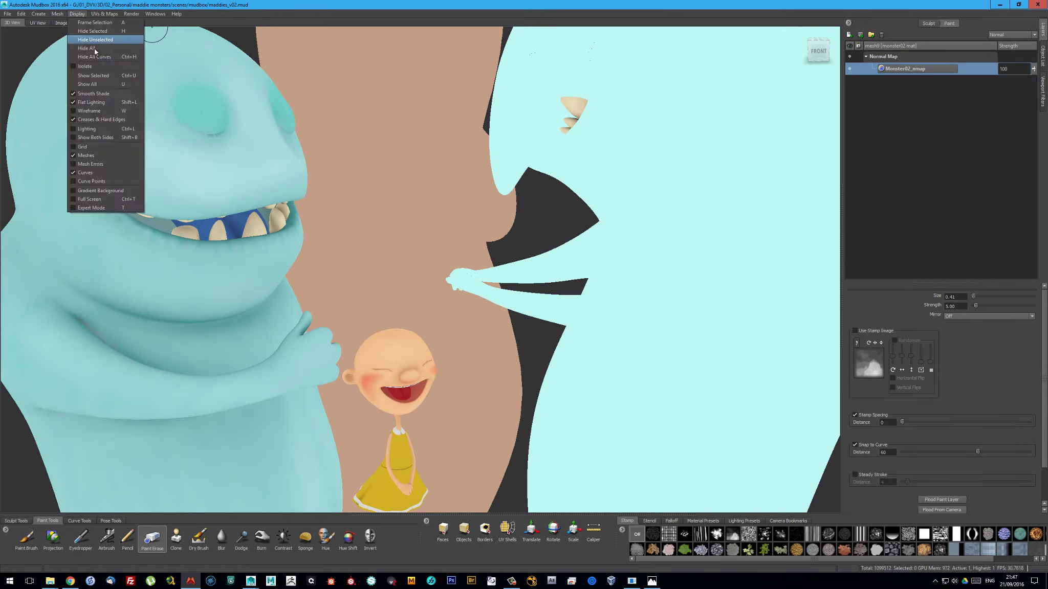
click(103, 102)
click(464, 532)
click(448, 464)
Bake a 4096x4096 Subdivision ambient occlusion map to temp.png
click(105, 14)
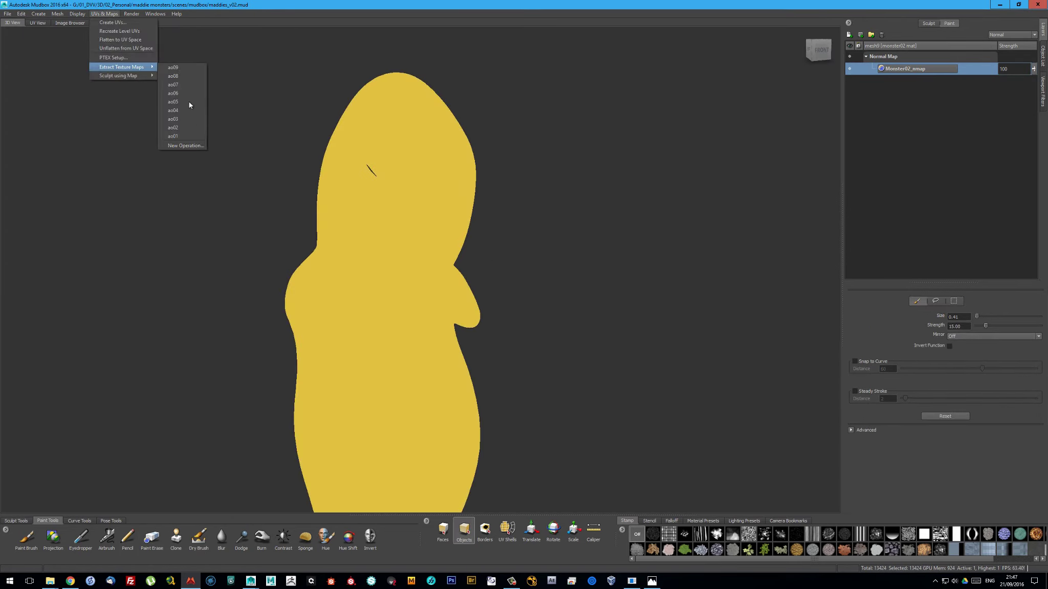
click(185, 146)
click(458, 265)
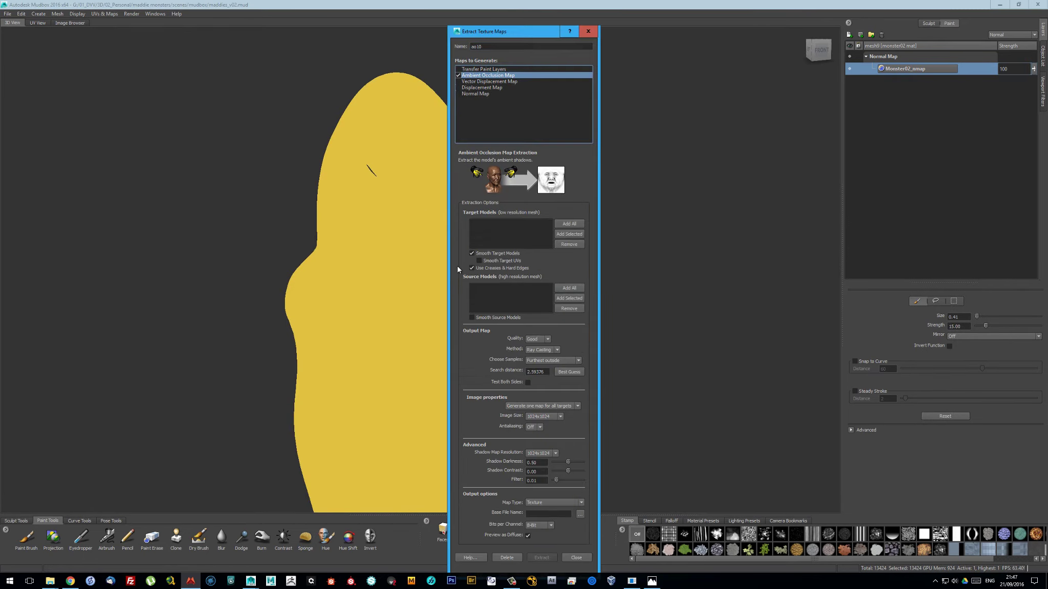
click(538, 357)
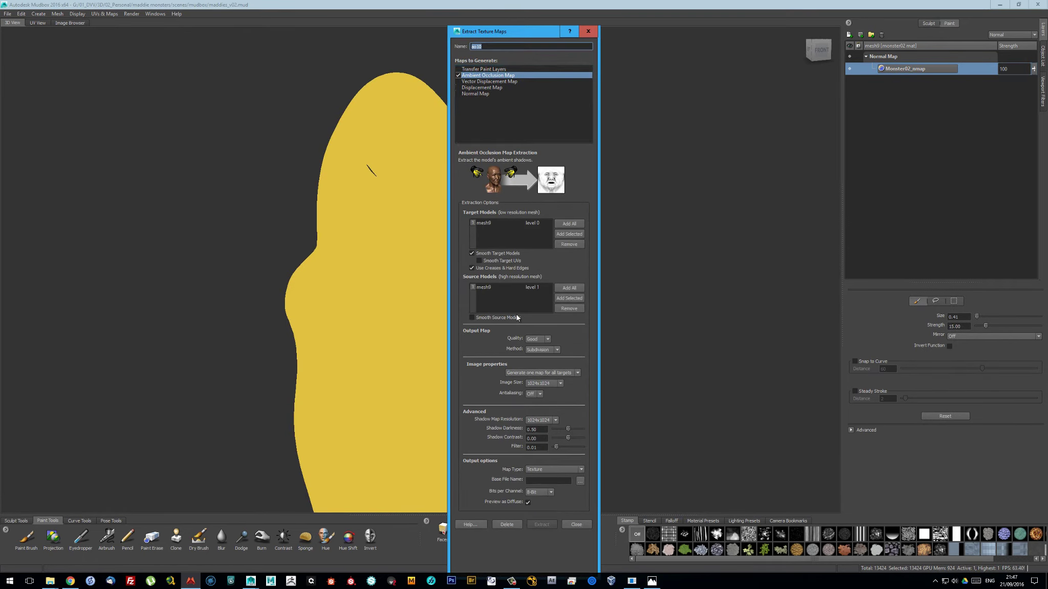
click(542, 383)
click(580, 481)
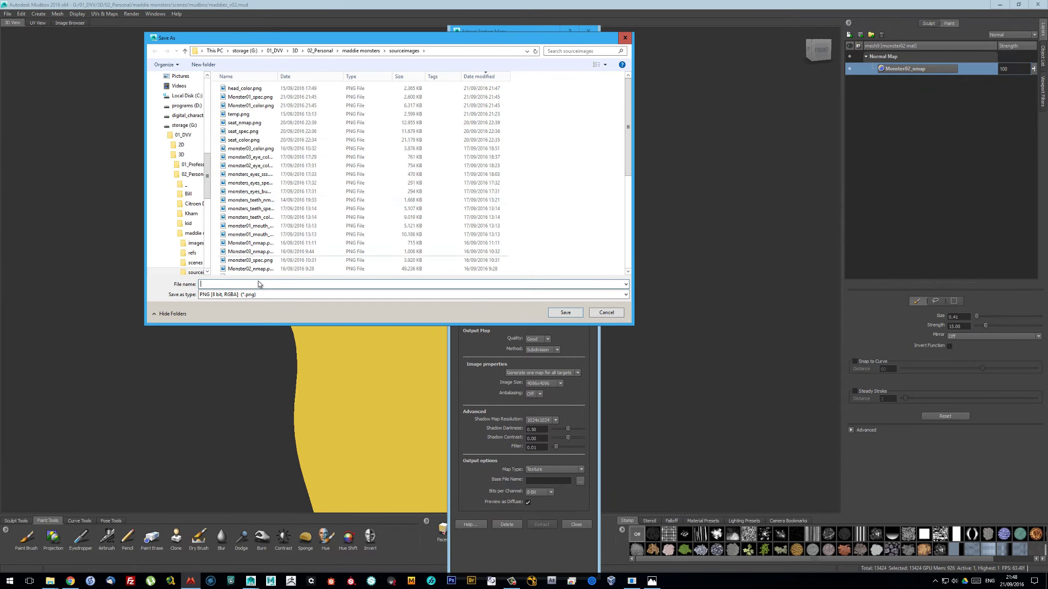
text(tem)
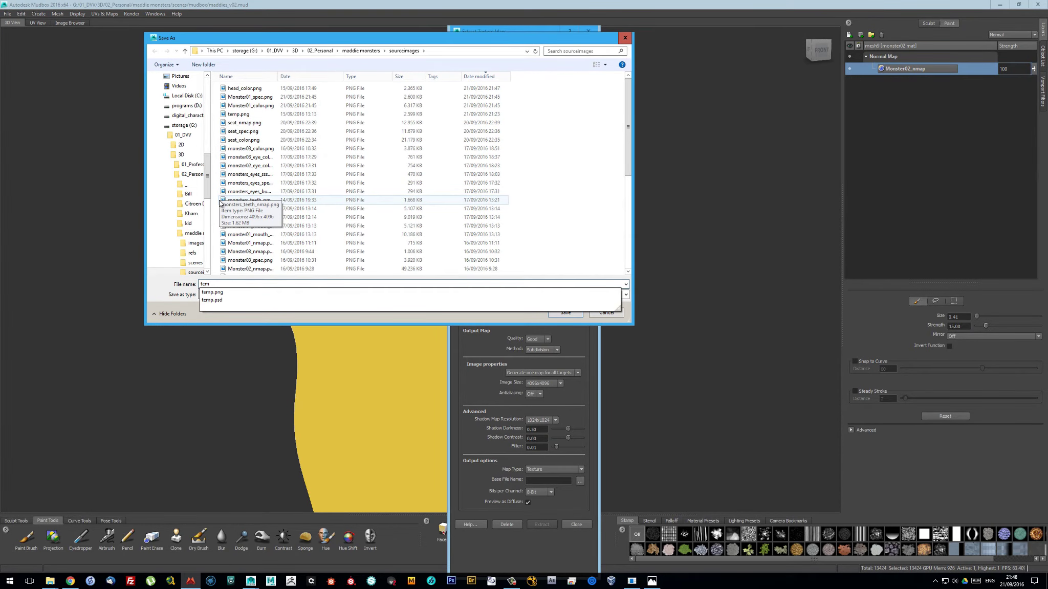
click(211, 292)
click(566, 312)
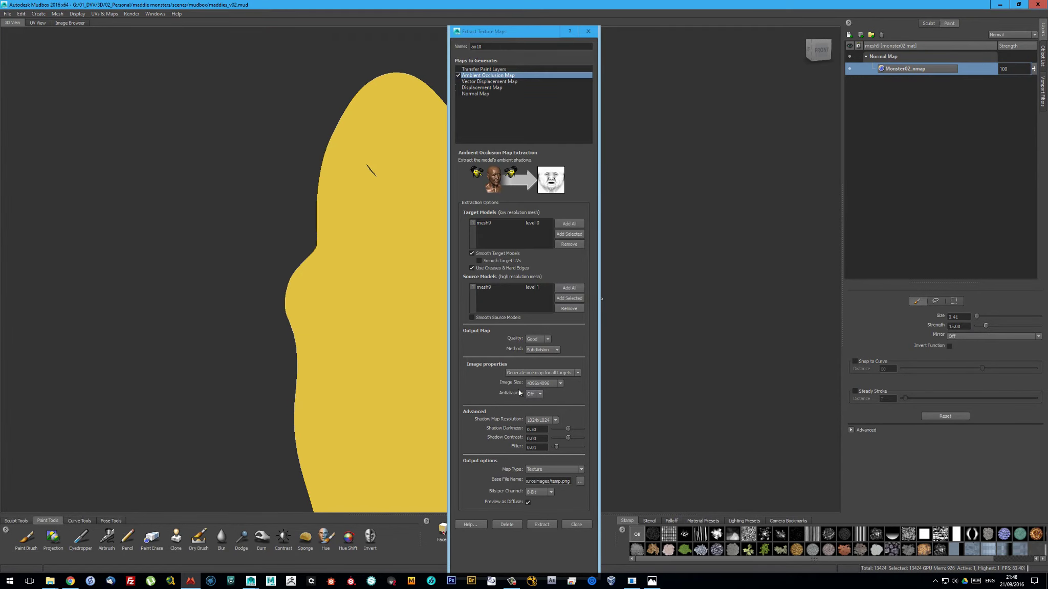
click(541, 524)
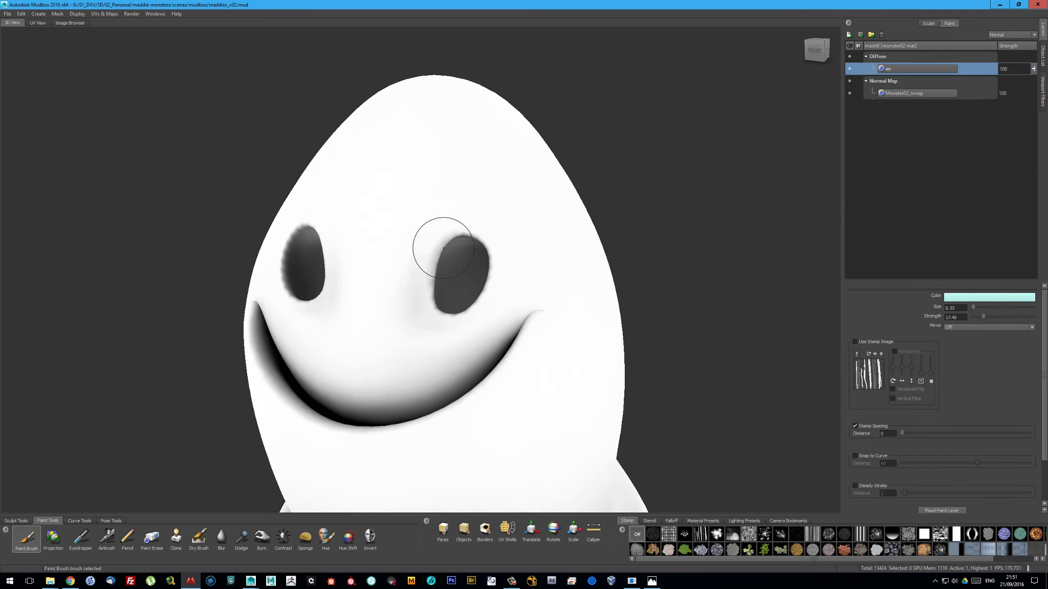
Paint light and medium grey over the dark eye and mouth shading on the ao layer
mouse_move(443, 247)
alt+mouse_down()
mouse_move(421, 330)
mouse_move(481, 305)
mouse_move(327, 255)
alt+mouse_up()
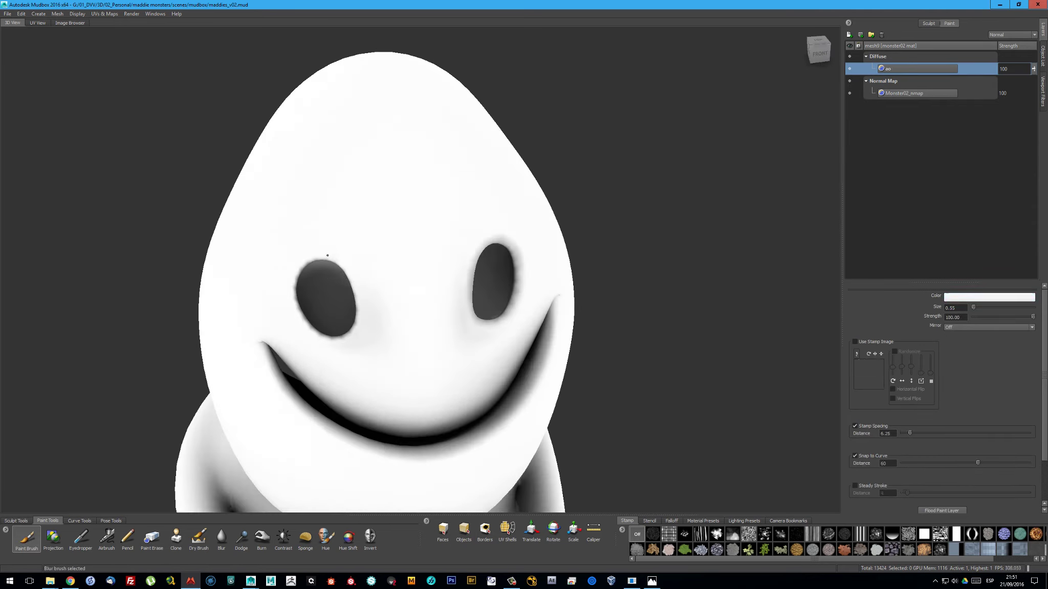
mouse_move(342, 336)
shift+mouse_down()
mouse_move(328, 227)
mouse_move(333, 276)
shift+mouse_up()
mouse_move(333, 276)
alt+mouse_down()
mouse_move(330, 292)
mouse_move(363, 265)
mouse_move(303, 281)
mouse_move(409, 234)
alt+mouse_up()
mouse_move(409, 234)
alt+right_down()
mouse_move(409, 384)
mouse_move(513, 263)
alt+right_up()
mouse_move(512, 262)
alt+mouse_down()
mouse_move(421, 310)
mouse_move(389, 258)
alt+mouse_up()
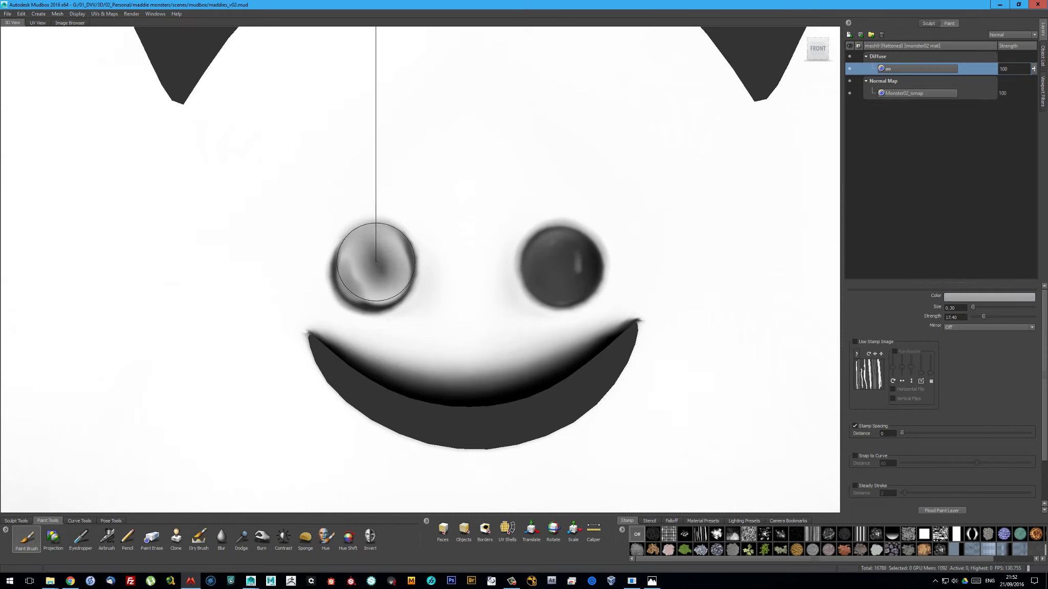
click(560, 263)
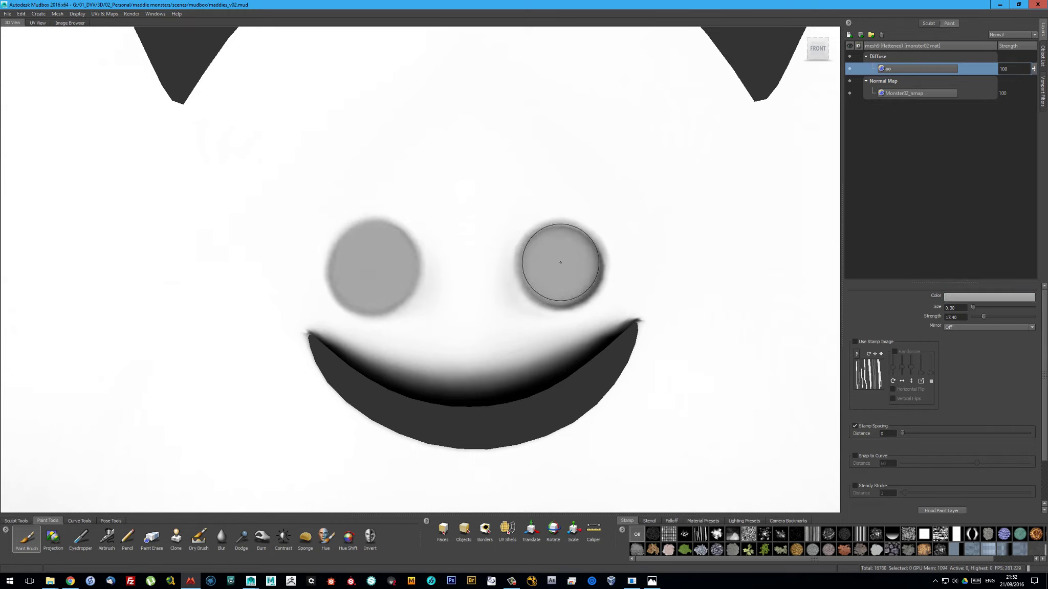
mouse_move(339, 358)
mouse_down()
mouse_move(432, 374)
mouse_move(512, 371)
mouse_move(585, 343)
mouse_move(351, 361)
mouse_up()
click(388, 378)
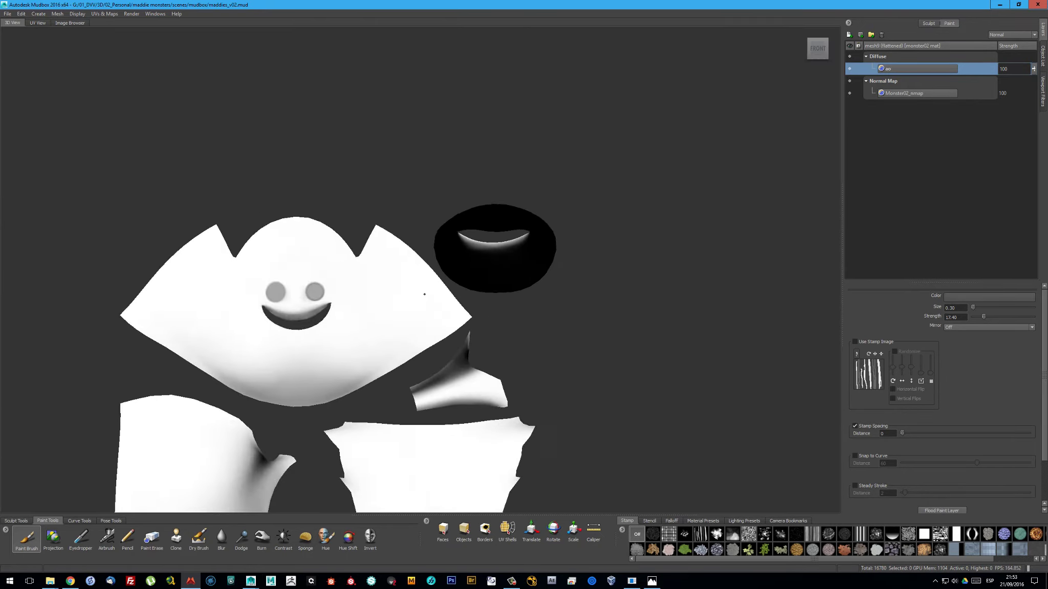
mouse_move(471, 264)
mouse_down()
mouse_move(557, 307)
mouse_move(614, 220)
mouse_move(425, 286)
mouse_move(541, 349)
mouse_up()
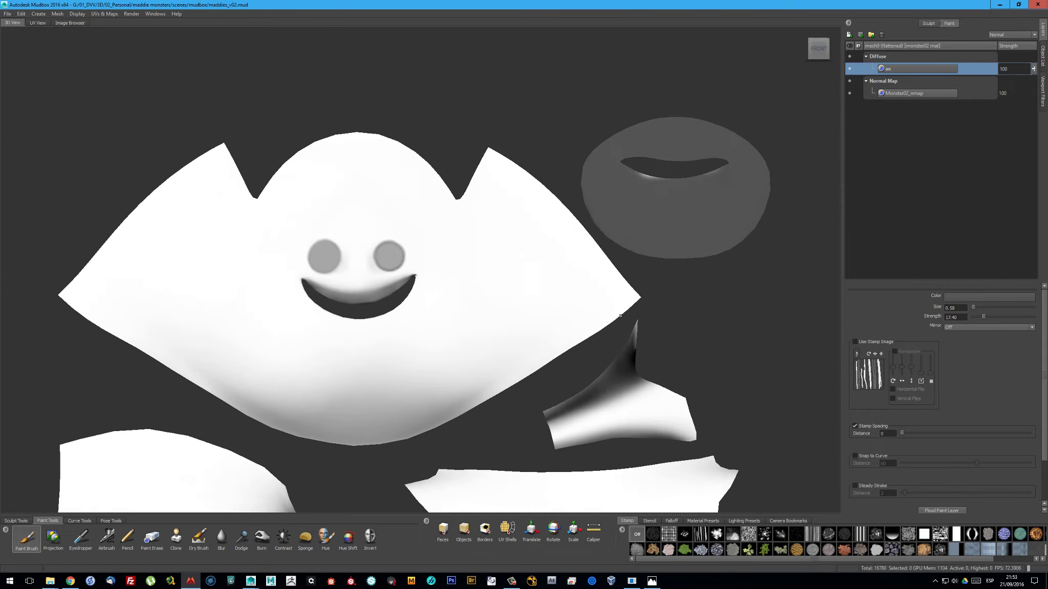
Return the mesh to 3D and isolate the mouth shell to view its rim
click(104, 14)
click(121, 50)
click(507, 532)
click(516, 223)
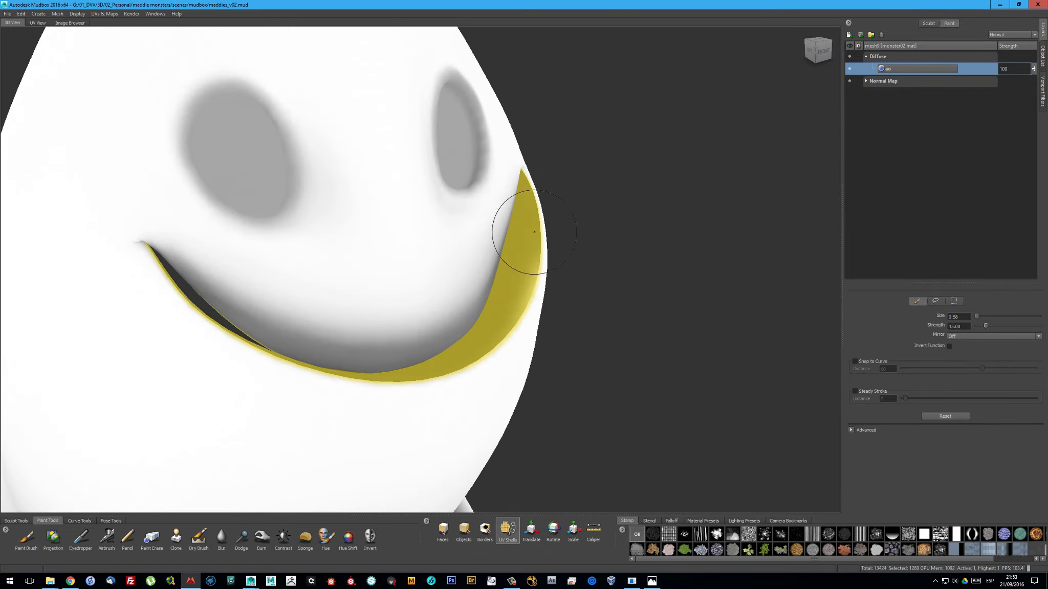
click(77, 14)
click(93, 34)
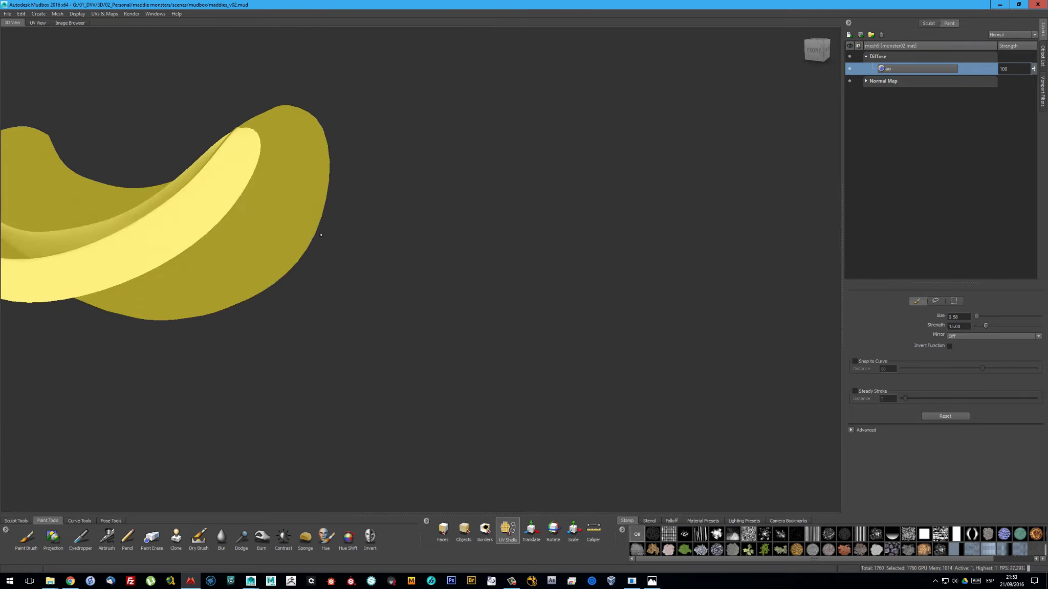
alt+drag(510, 253, 495, 235)
click(608, 358)
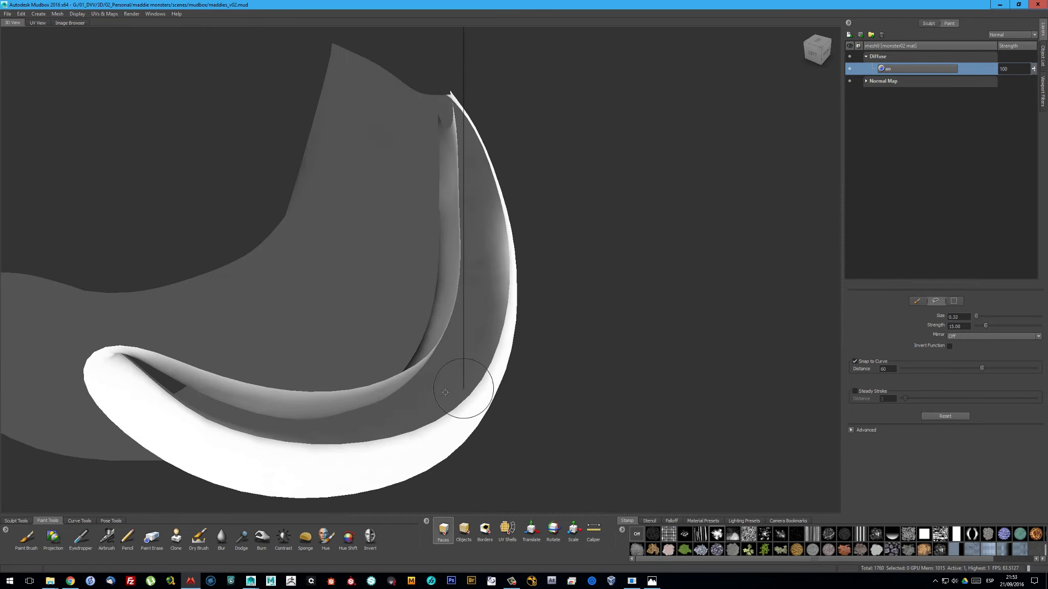
click(34, 543)
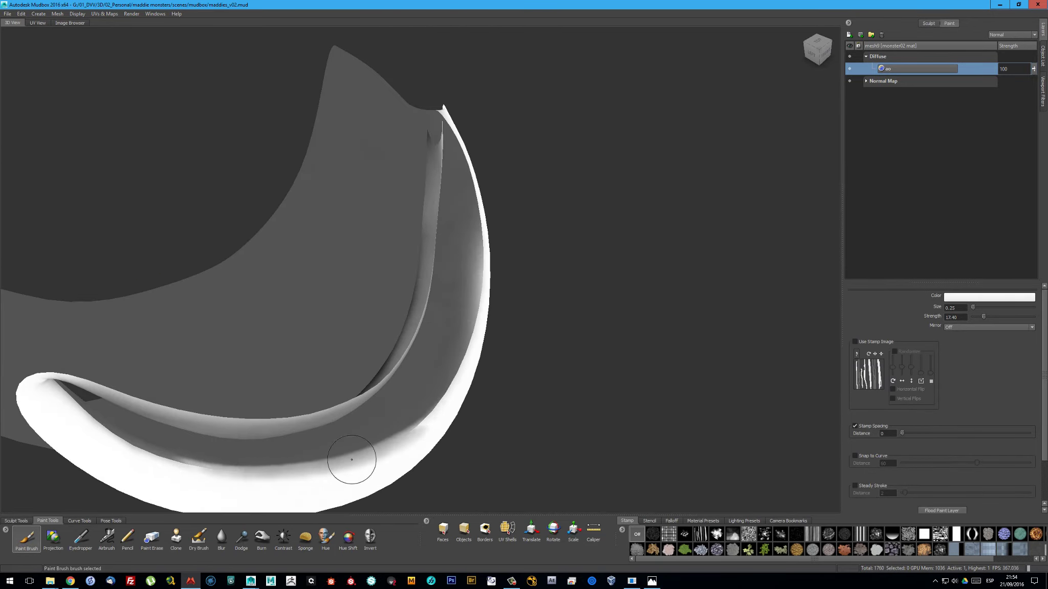
alt+drag(351, 456, 426, 372)
mouse_move(457, 241)
alt+mouse_down()
mouse_move(442, 183)
mouse_move(152, 291)
alt+mouse_up()
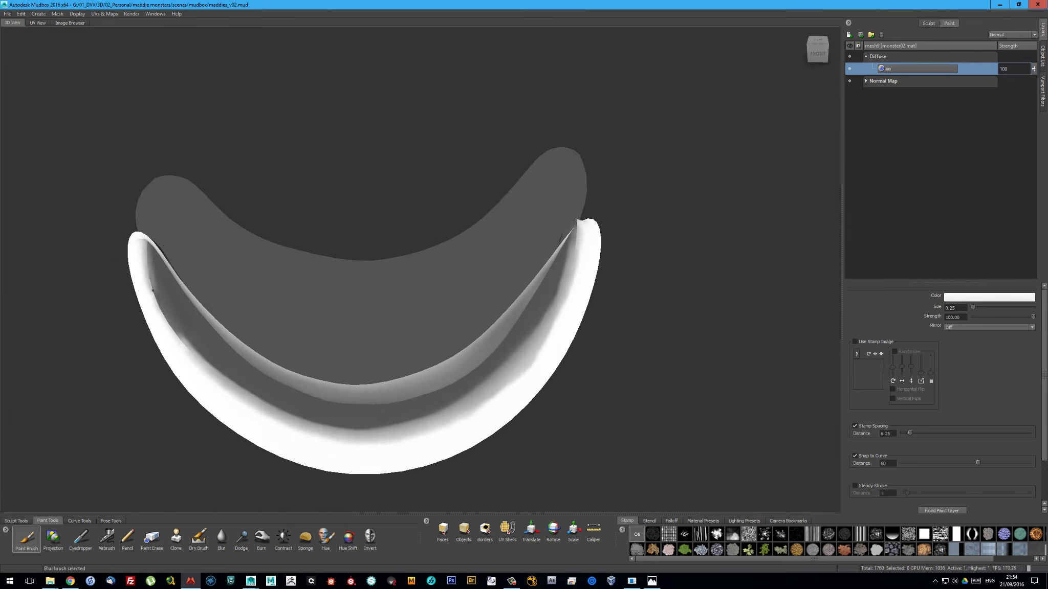
alt+drag(263, 402, 243, 373)
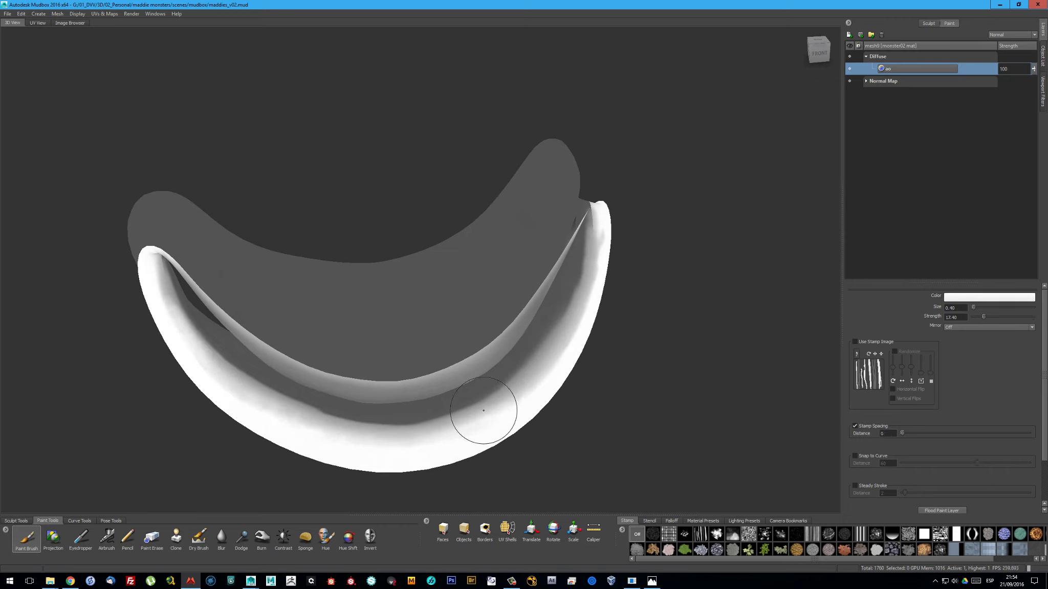
alt+drag(609, 240, 358, 236)
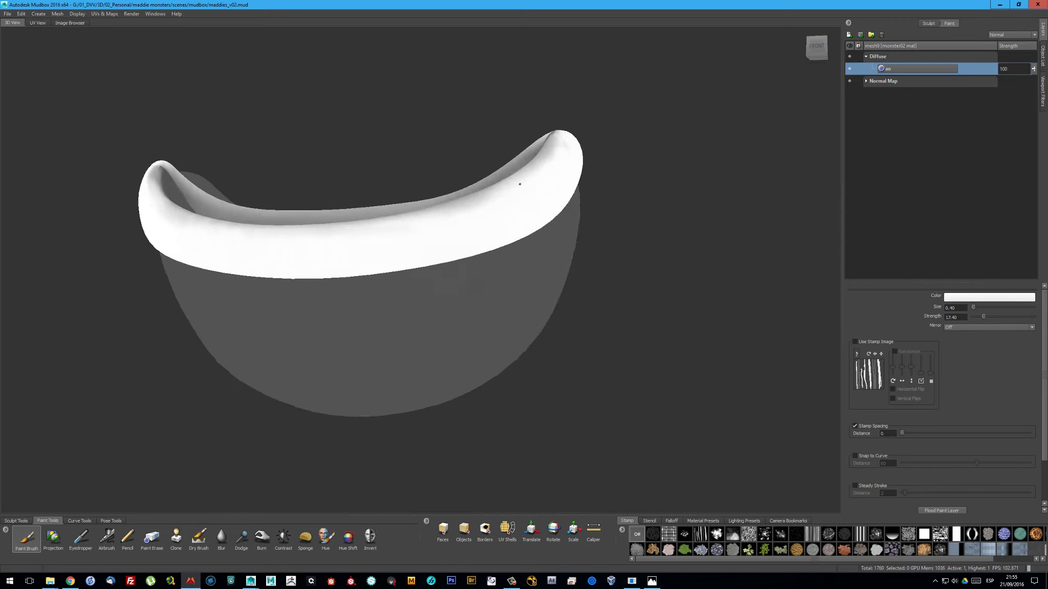
Flatten the mesh to UV and paint light bands along the upper and lower mouth rims
click(104, 14)
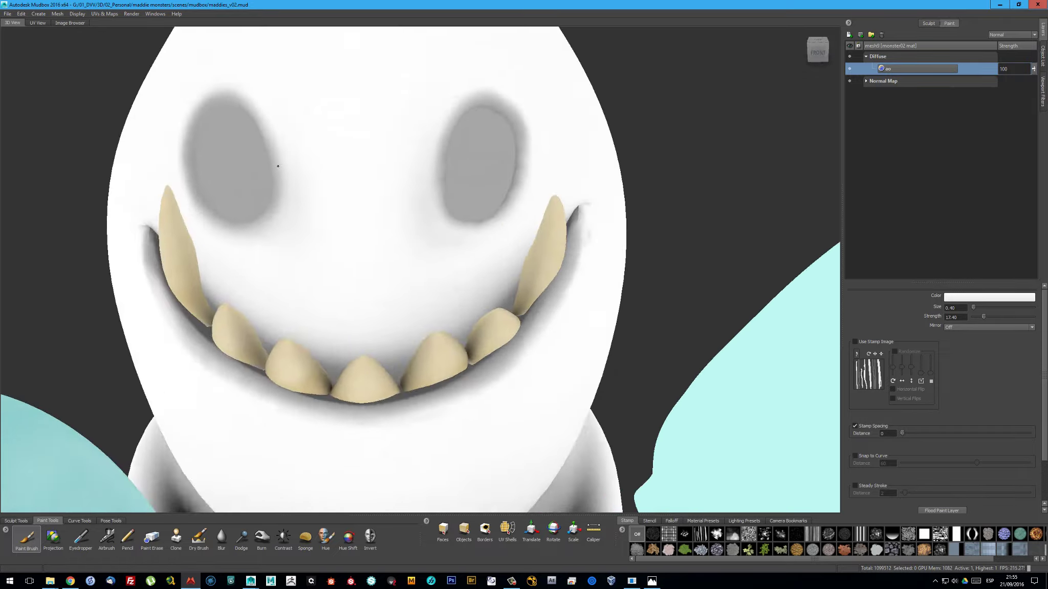
alt+drag(276, 169, 393, 196)
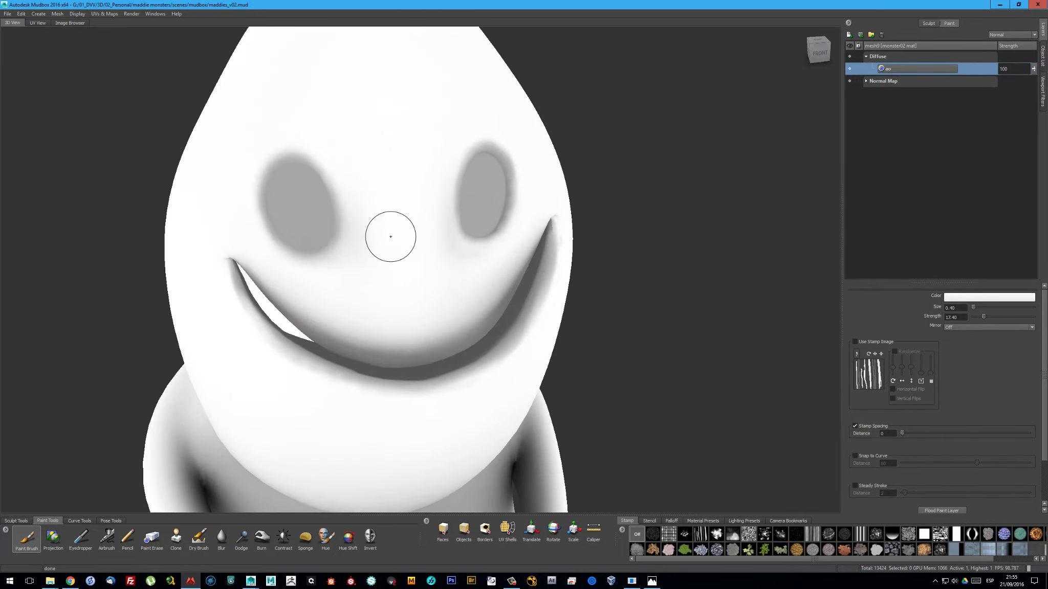
scroll(607, 278, up, 3)
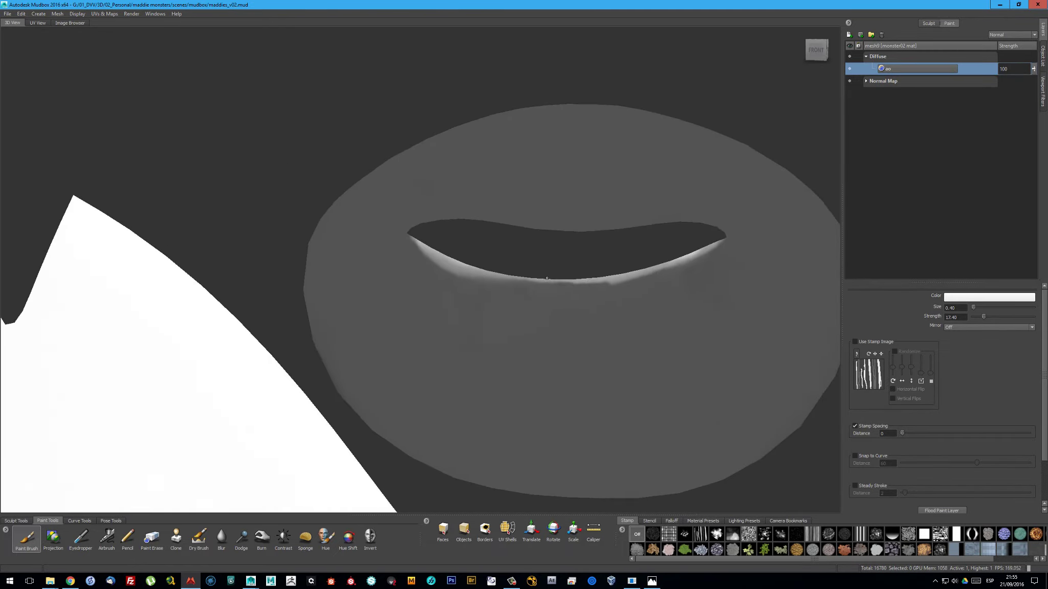
drag(429, 251, 591, 283)
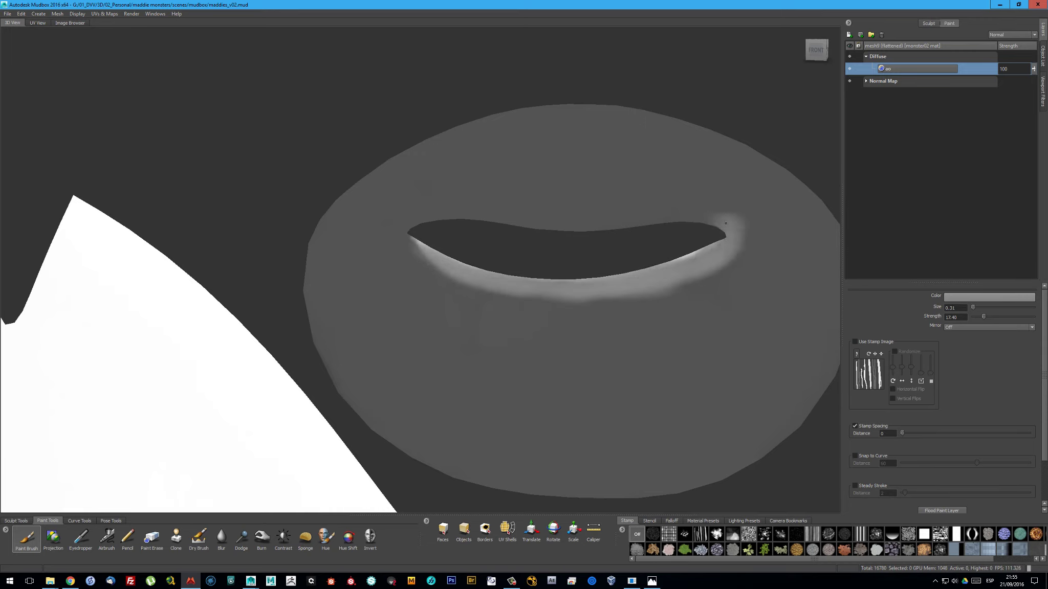
mouse_move(725, 223)
mouse_down()
mouse_move(406, 232)
mouse_move(701, 269)
mouse_move(393, 264)
mouse_move(664, 282)
mouse_up()
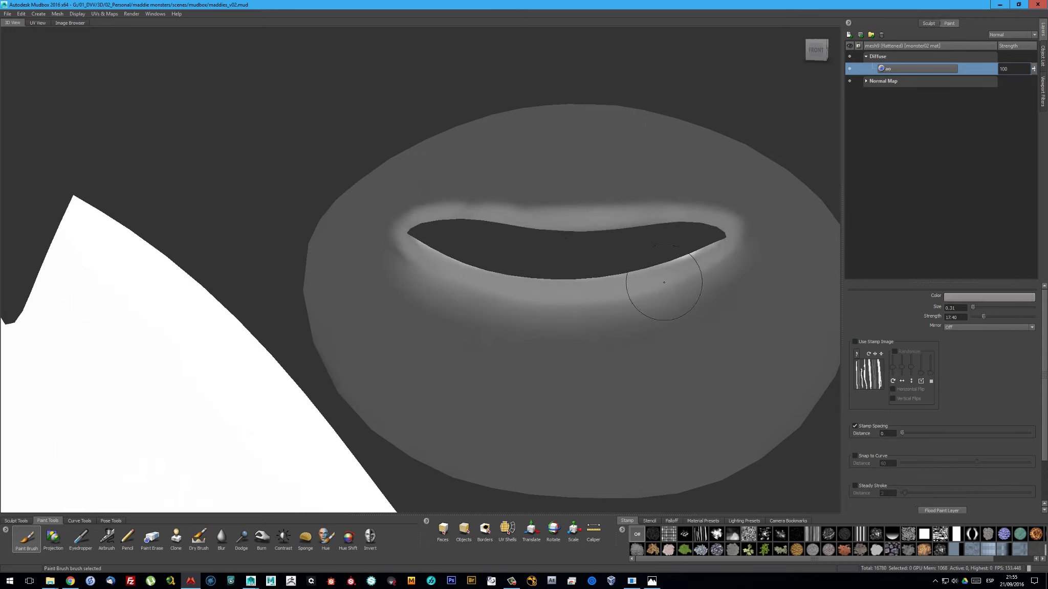
drag(754, 220, 451, 189)
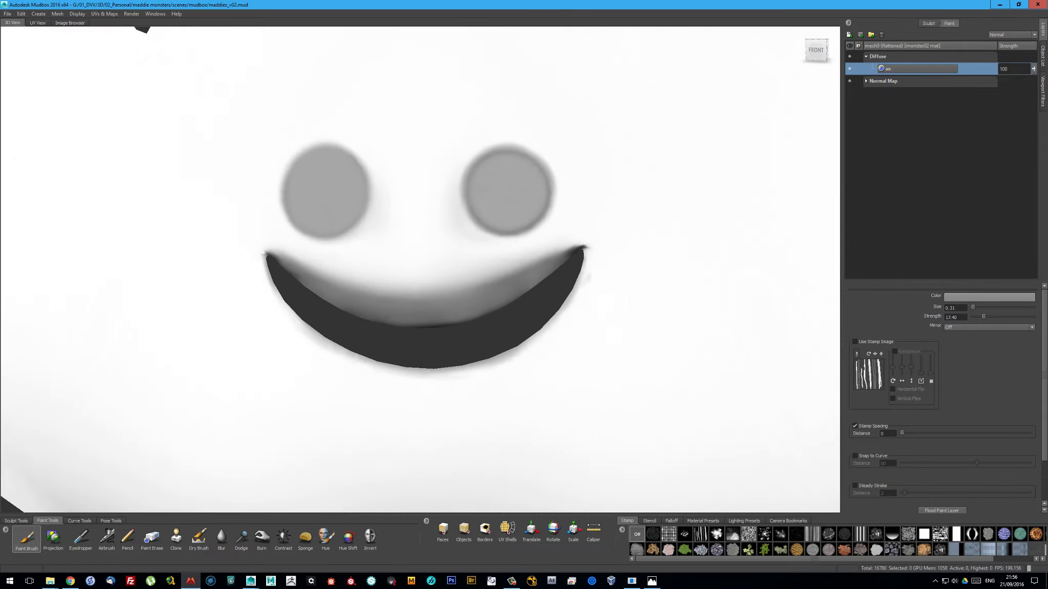
drag(290, 274, 519, 292)
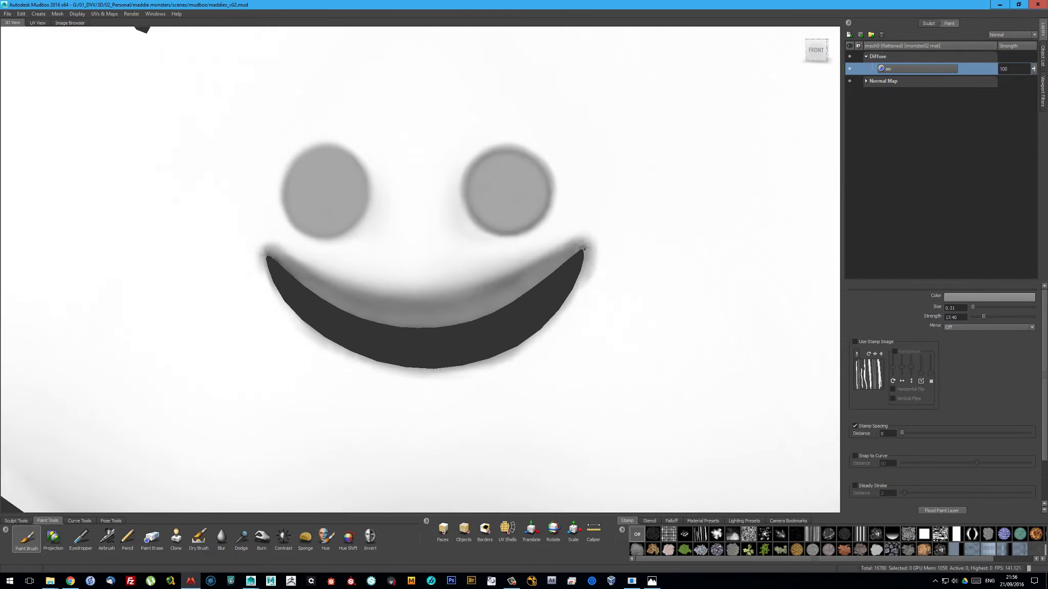
mouse_move(594, 229)
mouse_down()
mouse_move(339, 285)
mouse_move(271, 244)
mouse_up()
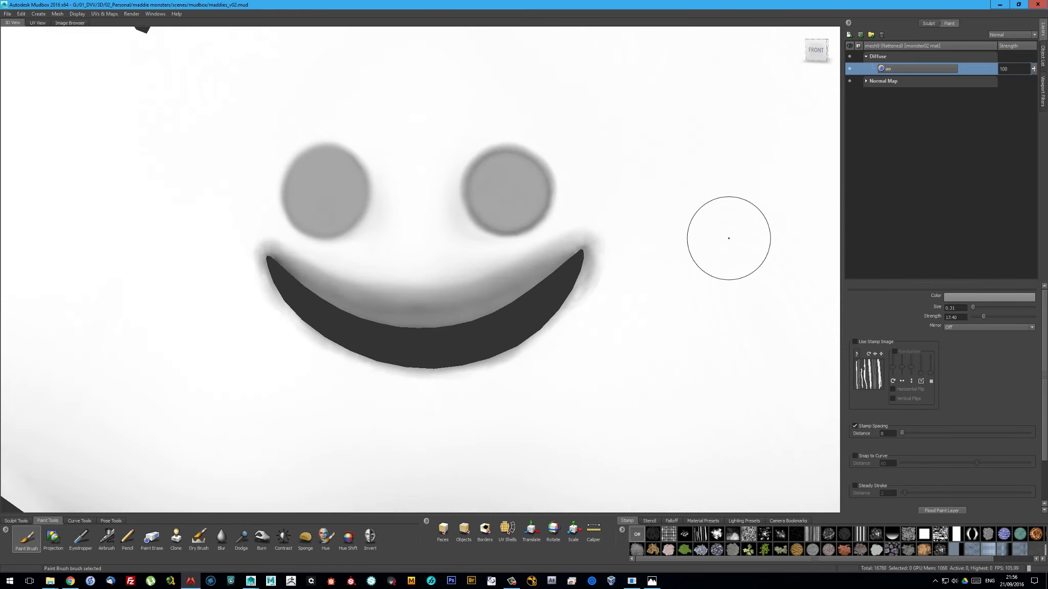
Unflatten the mesh and inspect the repainted face
key(a)
click(104, 14)
click(113, 44)
alt+drag(488, 280, 480, 285)
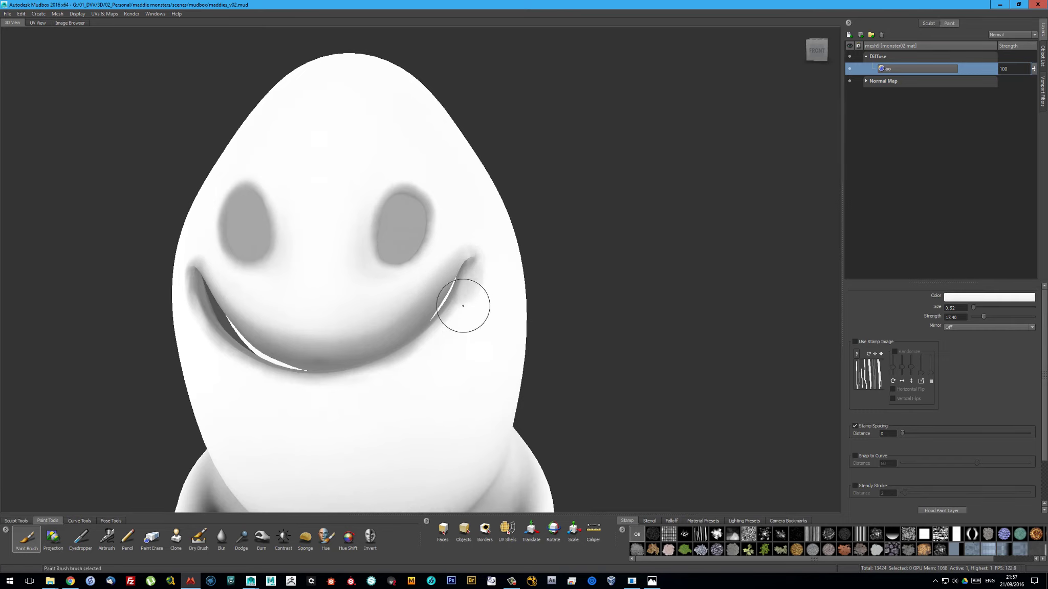
mouse_move(463, 305)
alt+mouse_down()
mouse_move(301, 258)
mouse_move(339, 280)
alt+mouse_up()
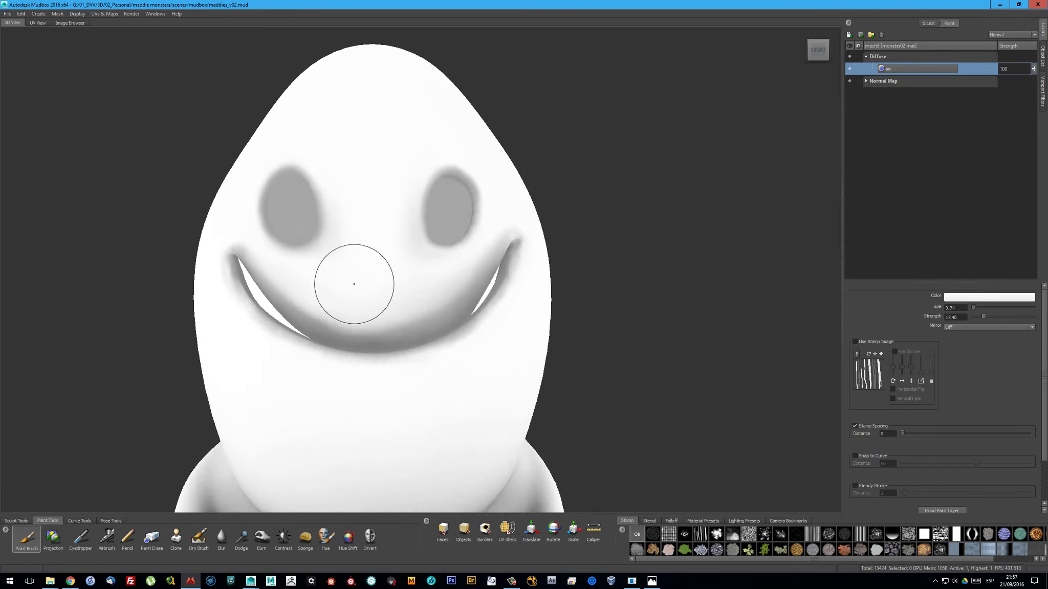
Create a new paint layer named 'base'
key(f)
click(848, 35)
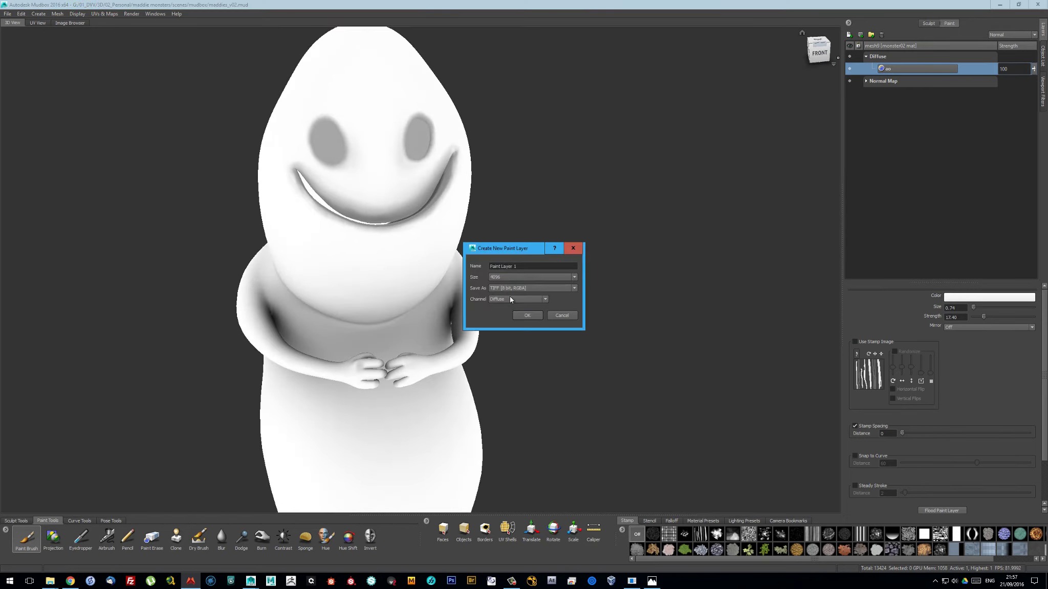
text(base)
key(Return)
click(893, 81)
Duplicate ao as a Color Burn layer and flood the base layer with light cyan
right_click(902, 71)
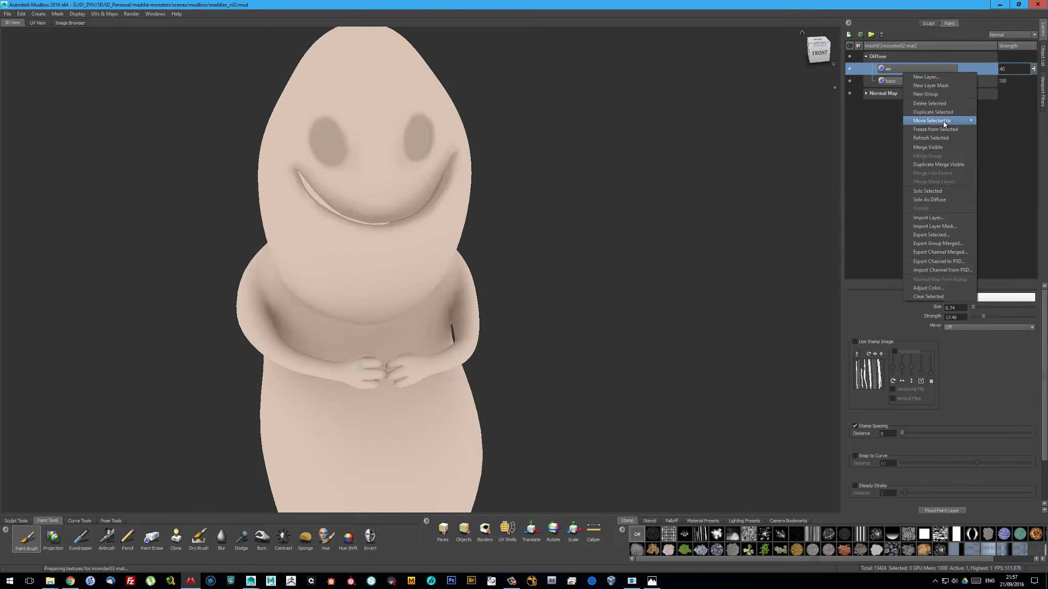
click(921, 118)
click(1012, 34)
click(1014, 63)
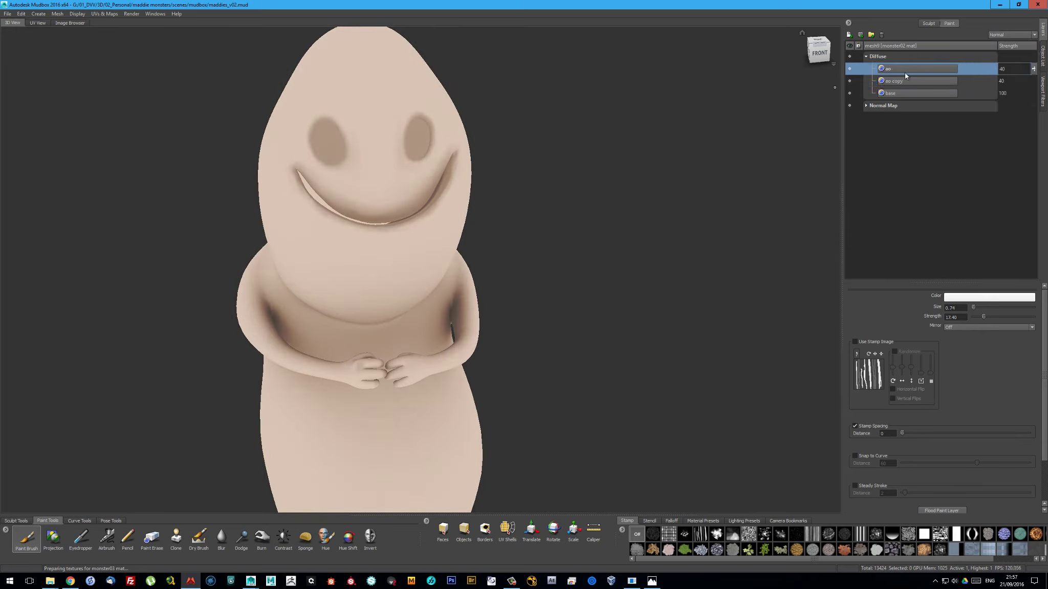
click(941, 511)
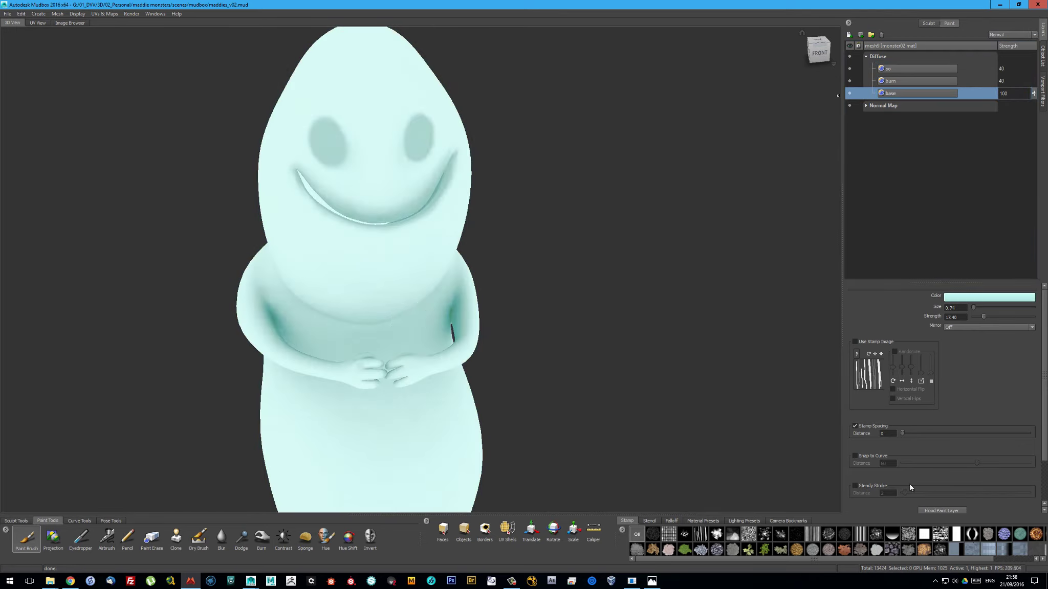
alt+drag(358, 256, 400, 324)
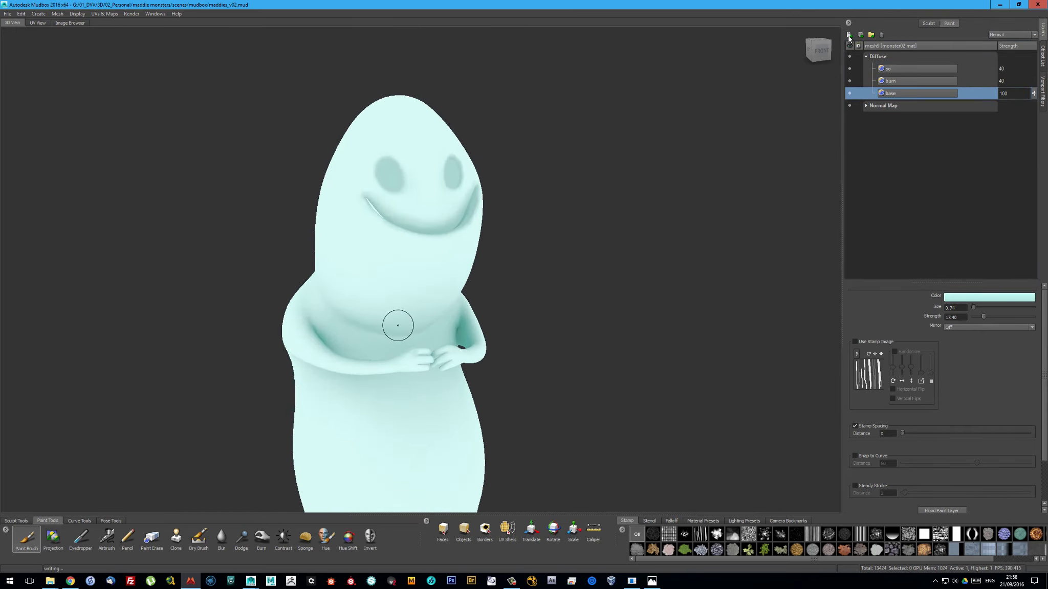
Add a Multiply-blended 'sh' paint layer and inspect the mouth close-up
click(848, 34)
text(sh)
key(Return)
click(1012, 35)
click(996, 59)
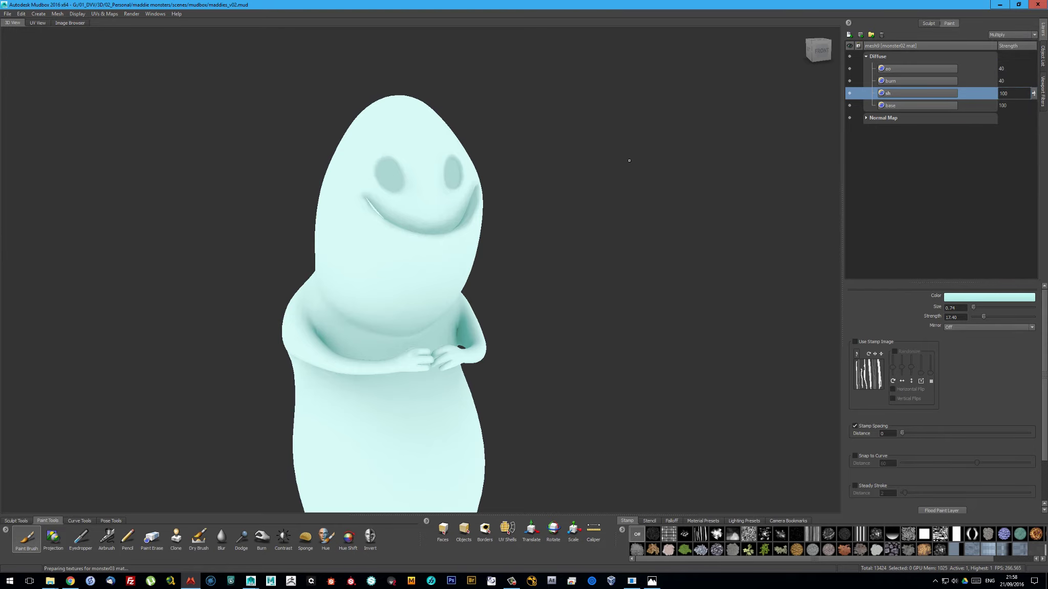
scroll(474, 298, up, 3)
scroll(475, 298, up, 3)
scroll(475, 299, up, 3)
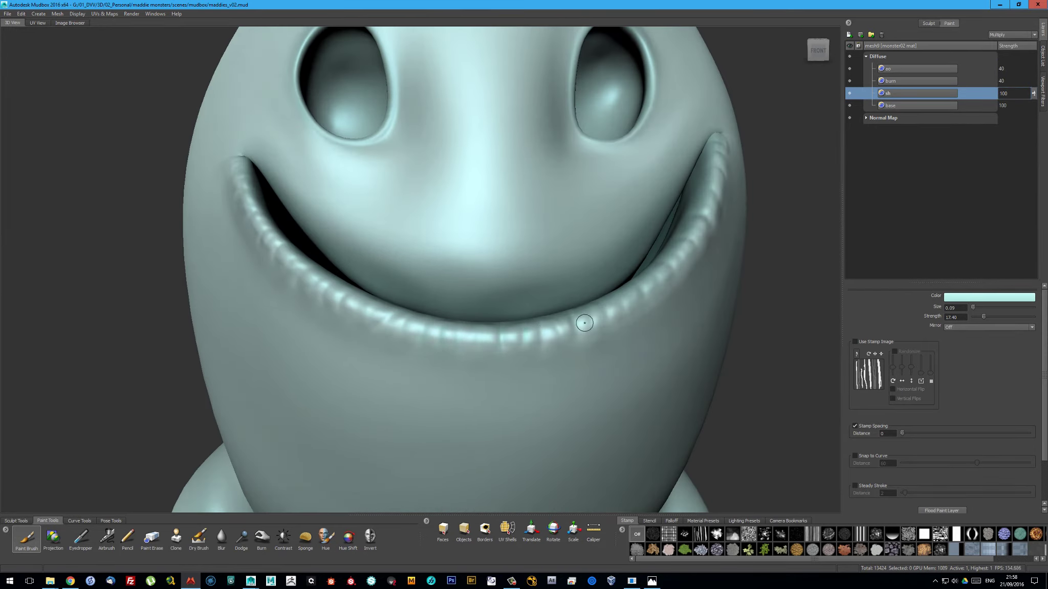
alt+drag(584, 322, 588, 332)
alt+drag(663, 243, 632, 269)
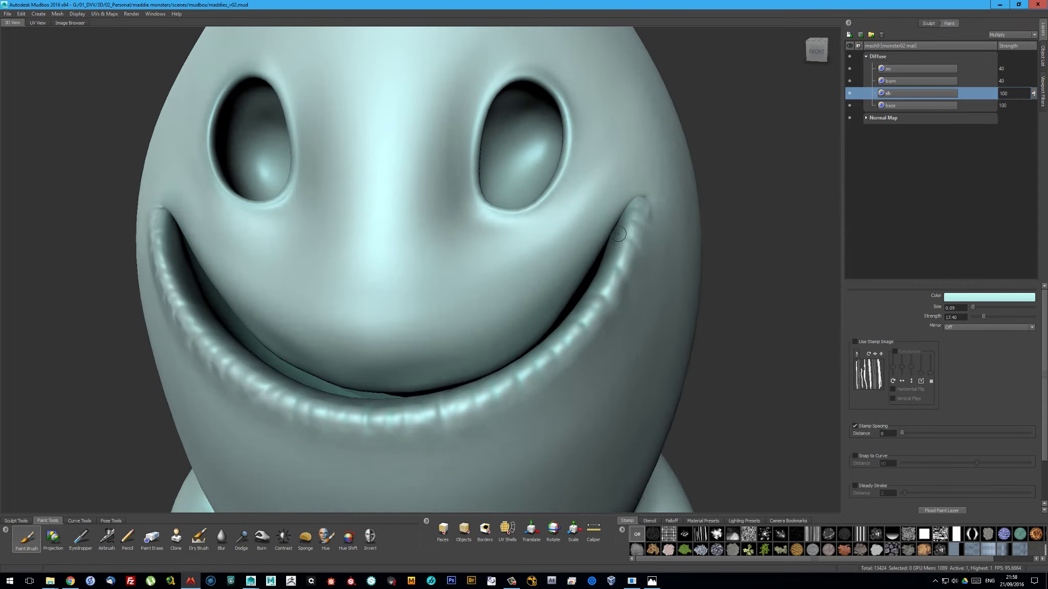
alt+drag(622, 208, 472, 354)
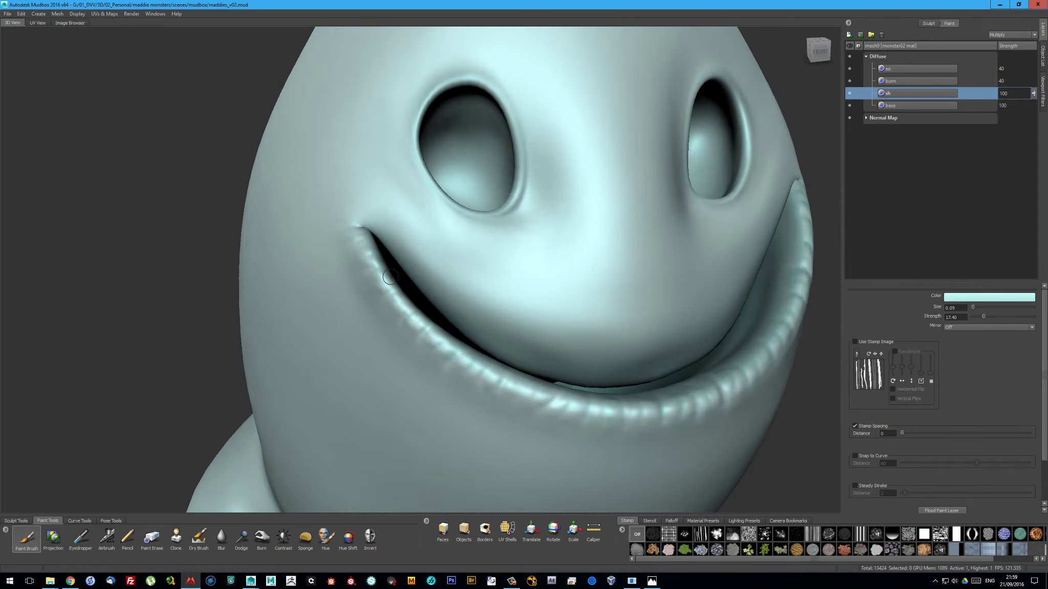
scroll(371, 242, down, 5)
scroll(502, 363, up, 5)
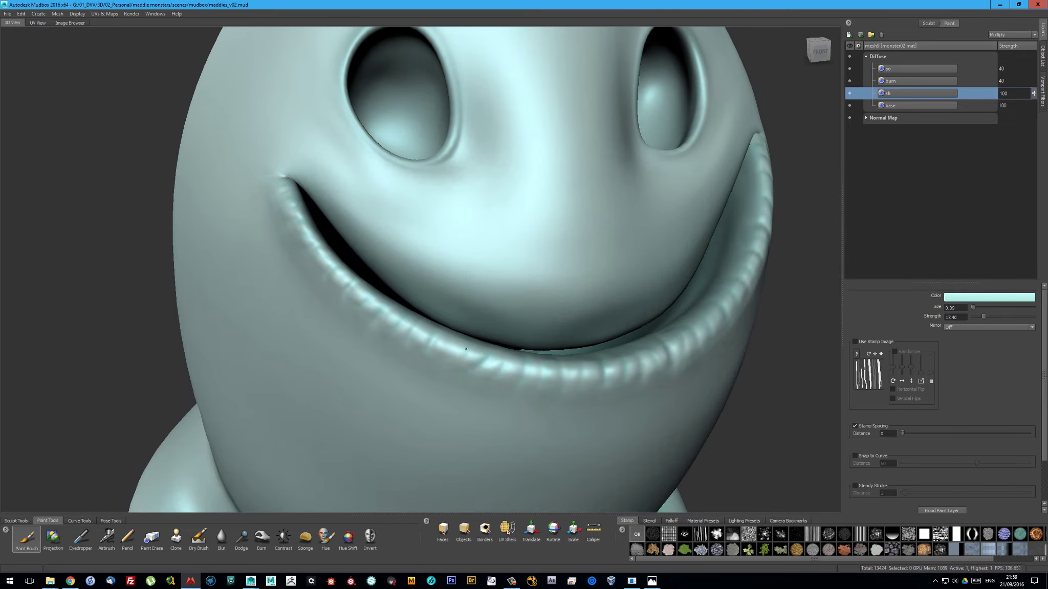
scroll(406, 313, down, 3)
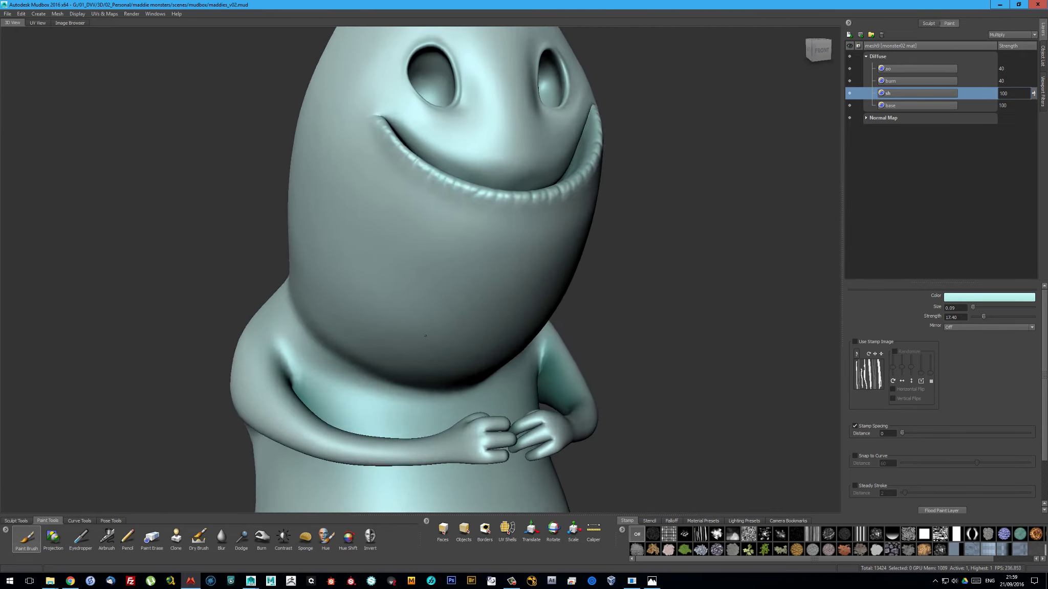
Add a Screen-mode 'brights' layer above base and pick a soft cloud stamp
click(900, 106)
right_click(900, 109)
click(948, 326)
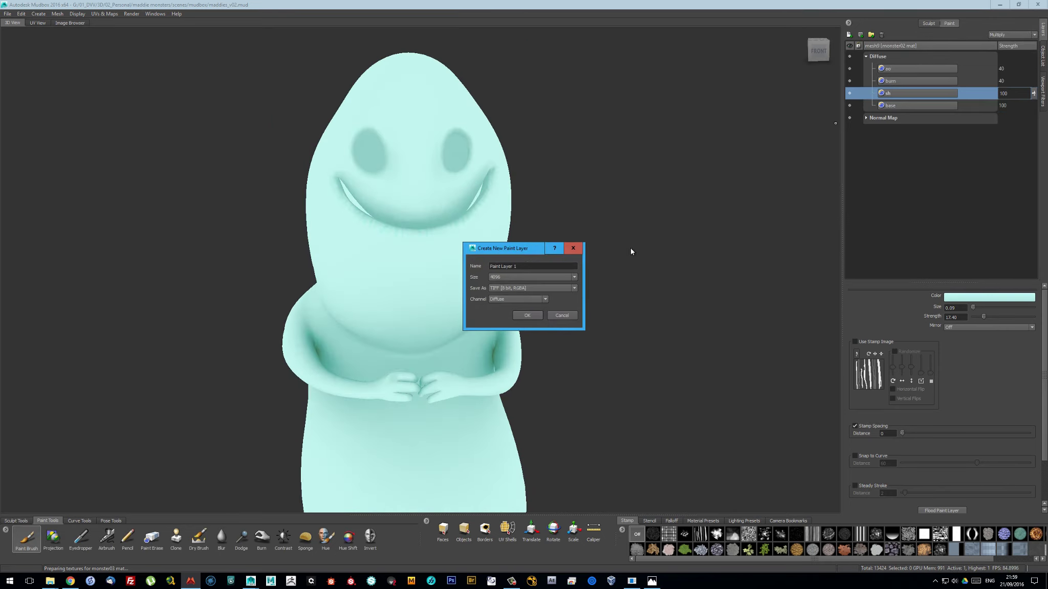
text(s)
key(Return)
click(1012, 34)
click(1002, 71)
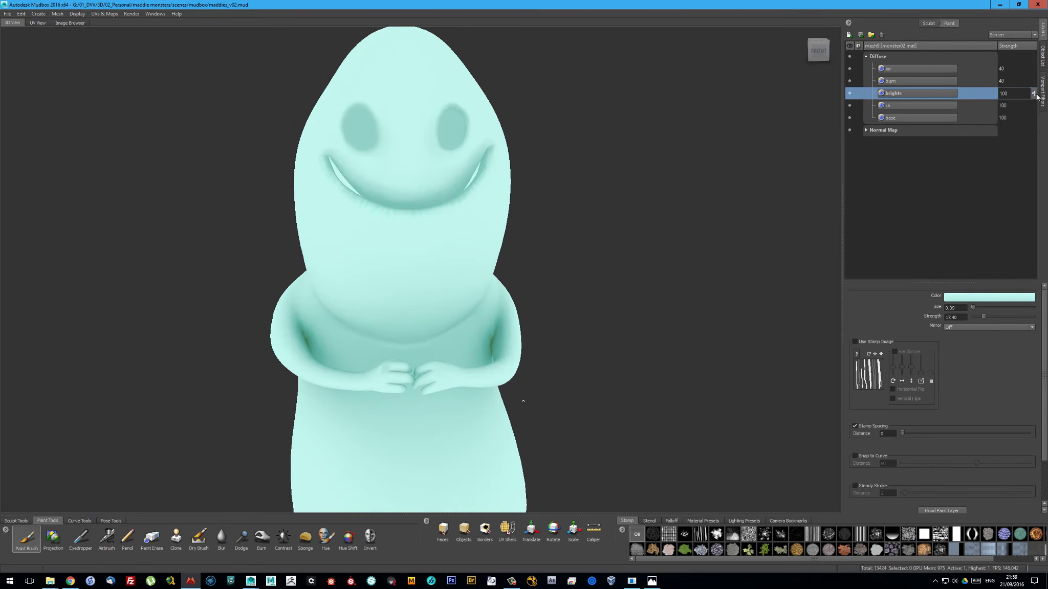
click(730, 535)
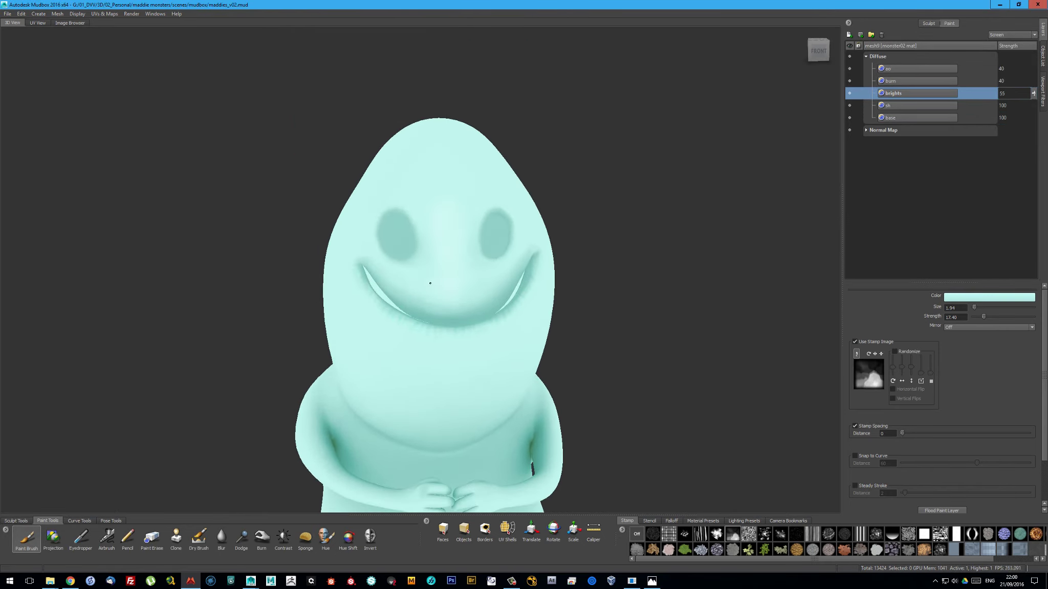
mouse_move(430, 283)
alt+mouse_down()
mouse_move(479, 170)
mouse_move(459, 325)
mouse_move(487, 341)
mouse_move(515, 306)
mouse_move(362, 222)
mouse_move(444, 303)
mouse_move(421, 351)
mouse_move(465, 372)
mouse_move(444, 398)
alt+mouse_up()
alt+right_drag(444, 398, 437, 293)
alt+drag(408, 291, 321, 305)
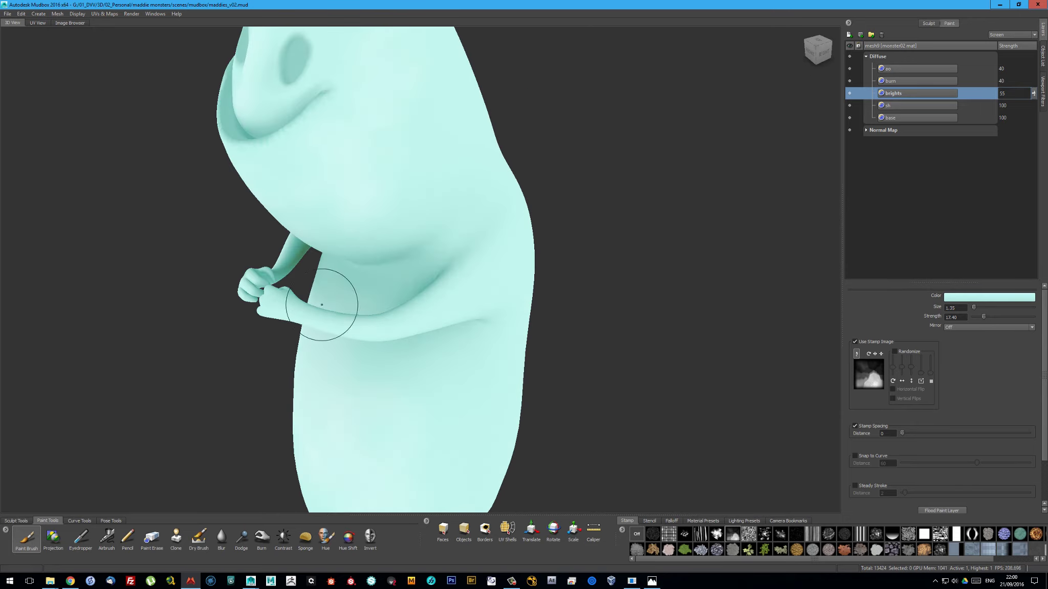
mouse_move(419, 320)
alt+mouse_down()
mouse_move(368, 258)
mouse_move(549, 230)
mouse_move(479, 245)
mouse_move(487, 195)
mouse_move(368, 228)
mouse_move(508, 226)
alt+mouse_up()
mouse_move(475, 332)
alt+mouse_down()
mouse_move(433, 326)
mouse_move(503, 321)
mouse_move(388, 324)
mouse_move(369, 307)
mouse_move(358, 287)
mouse_move(394, 249)
mouse_move(374, 234)
mouse_move(388, 256)
mouse_move(374, 315)
mouse_move(448, 267)
mouse_move(403, 311)
mouse_move(421, 233)
mouse_move(431, 322)
mouse_move(460, 241)
mouse_move(445, 276)
mouse_move(411, 227)
mouse_move(440, 289)
mouse_move(381, 238)
mouse_move(445, 140)
mouse_move(421, 163)
mouse_move(547, 185)
alt+mouse_up()
mouse_move(414, 143)
alt+mouse_down()
mouse_move(421, 176)
mouse_move(388, 218)
mouse_move(409, 167)
alt+mouse_up()
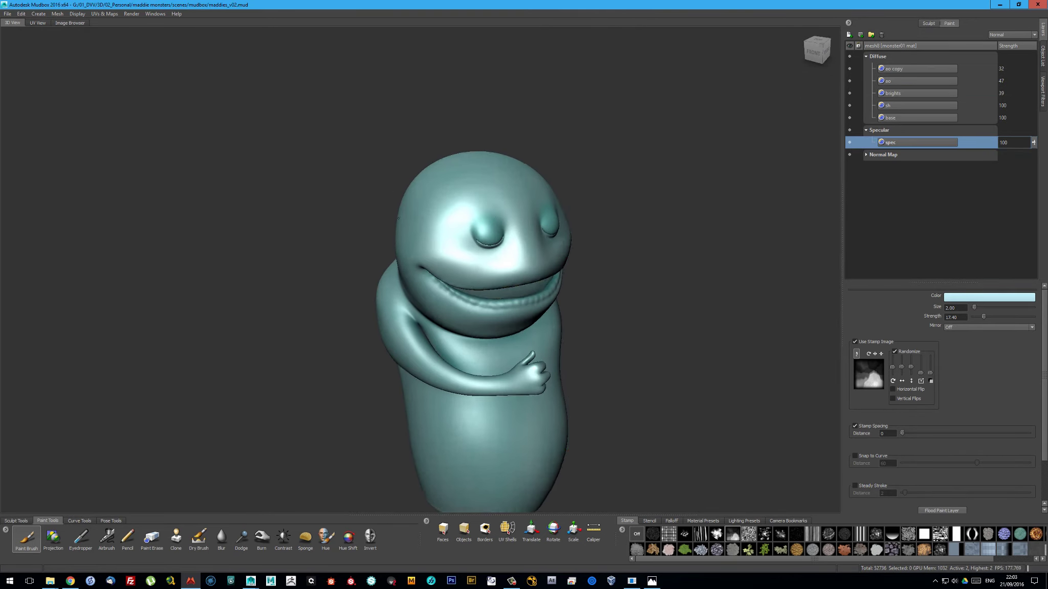
click(899, 105)
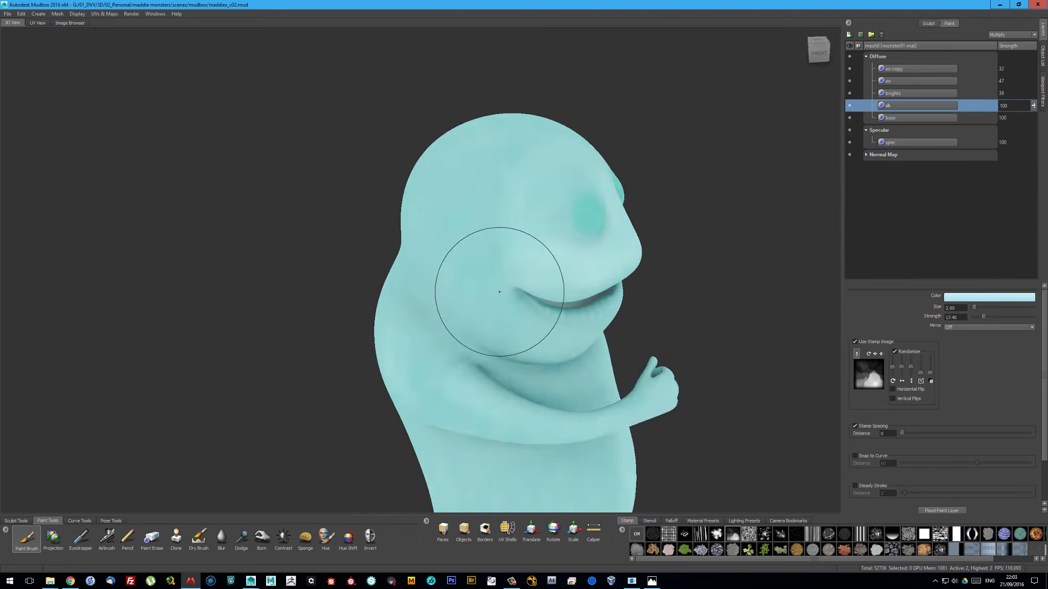
mouse_move(503, 285)
alt+mouse_down()
mouse_move(294, 313)
mouse_move(268, 289)
mouse_move(428, 260)
alt+mouse_up()
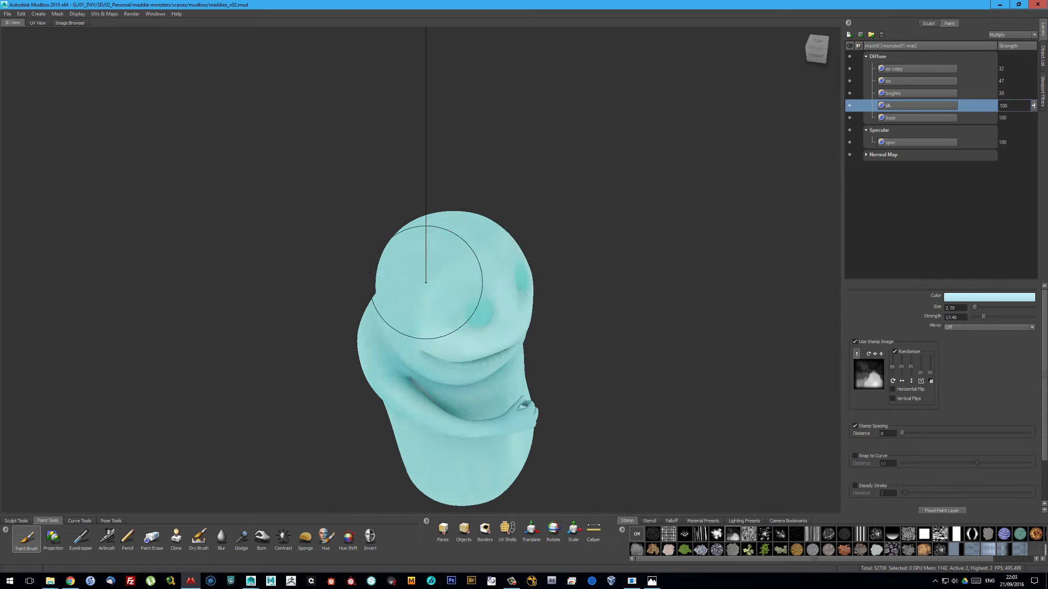
mouse_move(425, 282)
alt+mouse_down()
mouse_move(509, 415)
mouse_move(373, 187)
mouse_move(320, 222)
mouse_move(322, 238)
mouse_move(452, 263)
mouse_move(317, 267)
alt+mouse_up()
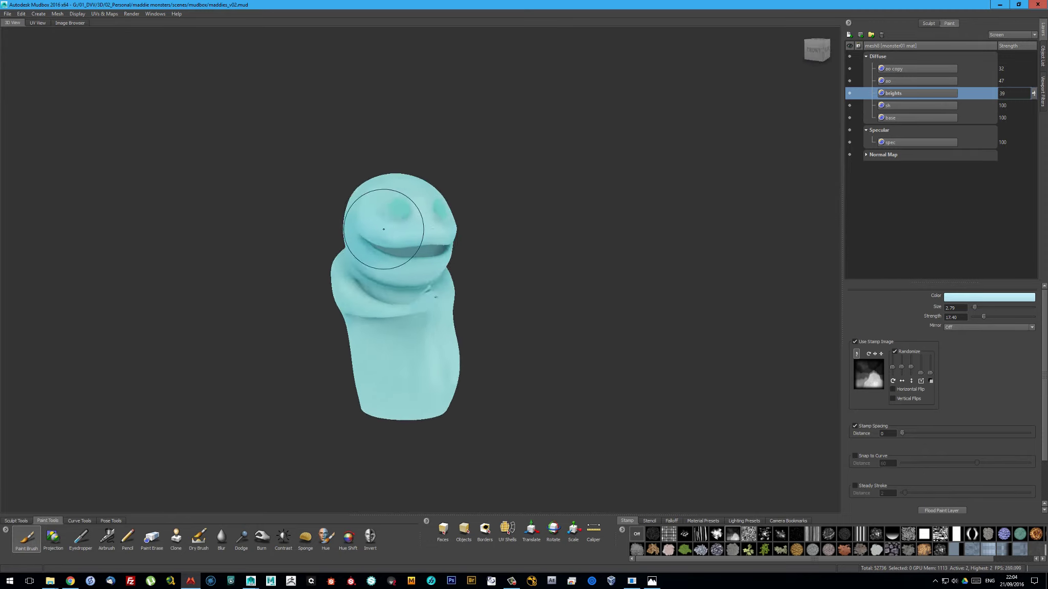
alt+drag(384, 229, 469, 242)
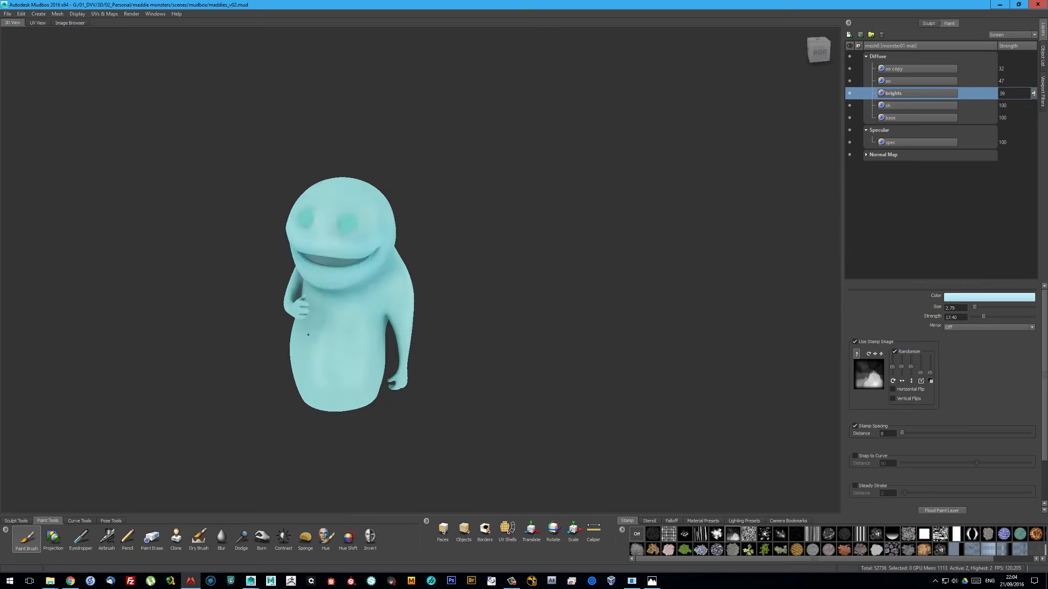
Export the merged Diffuse colour maps for Monster01 and Monster03 as images
right_click(904, 94)
click(942, 263)
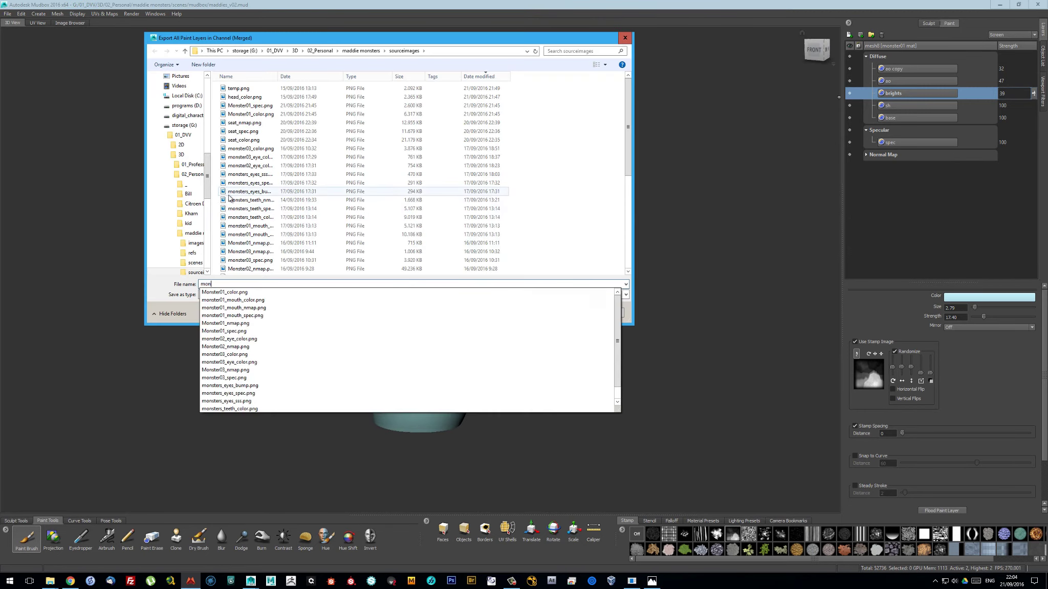
key(Return)
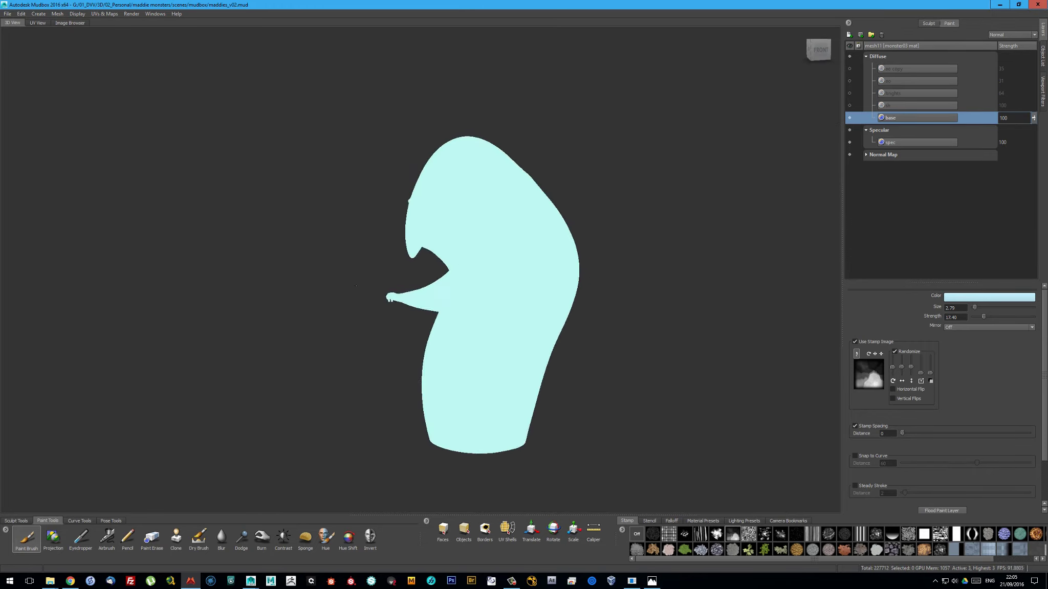
click(922, 104)
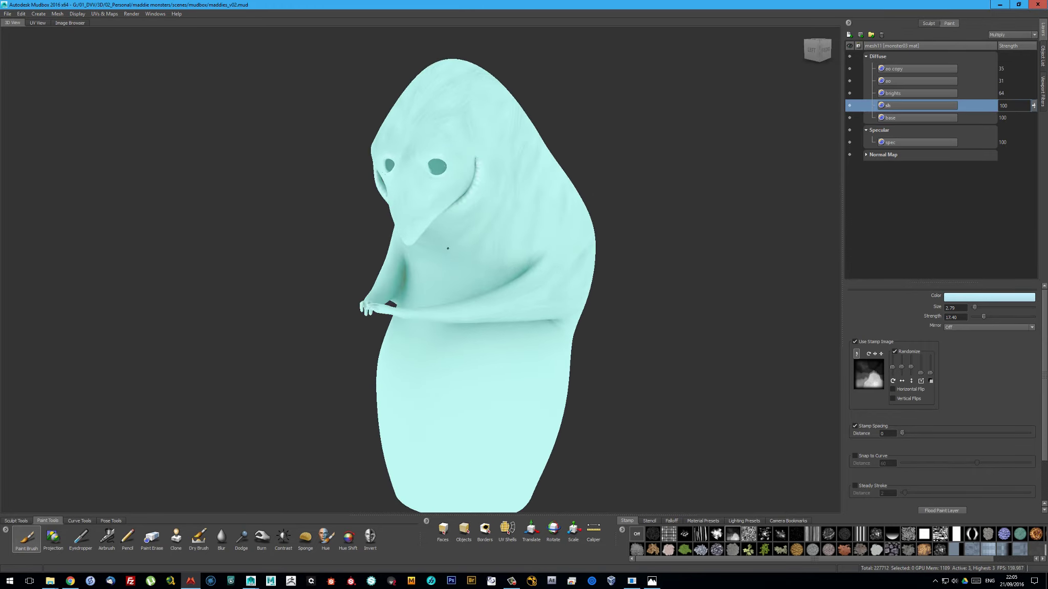
mouse_move(435, 241)
alt+mouse_down()
mouse_move(508, 250)
mouse_move(438, 301)
mouse_move(436, 197)
mouse_move(494, 392)
mouse_move(473, 239)
mouse_move(588, 230)
alt+mouse_up()
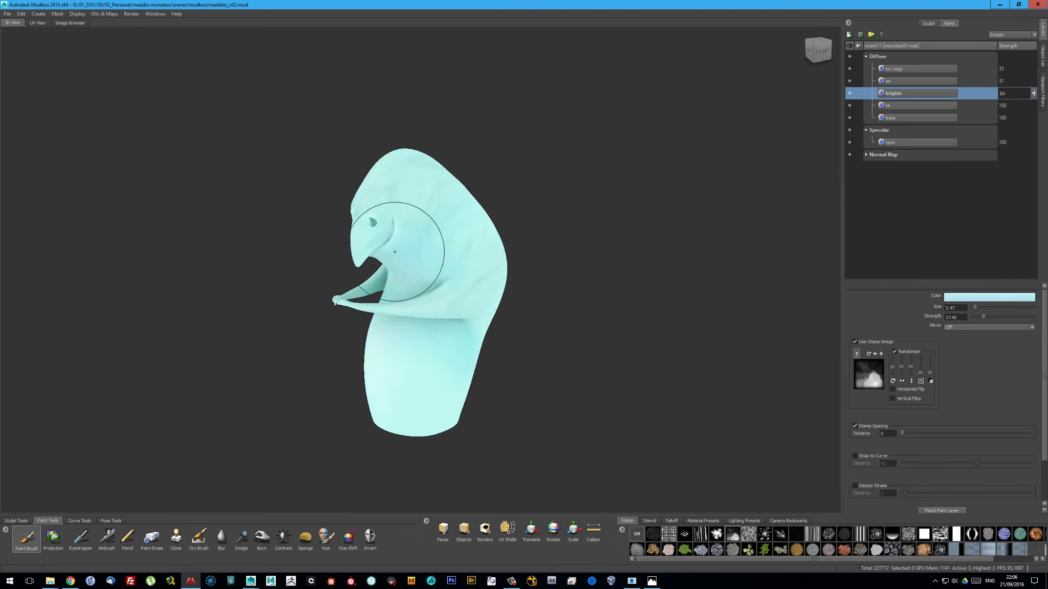
right_click(900, 95)
click(927, 275)
mouse_move(184, 188)
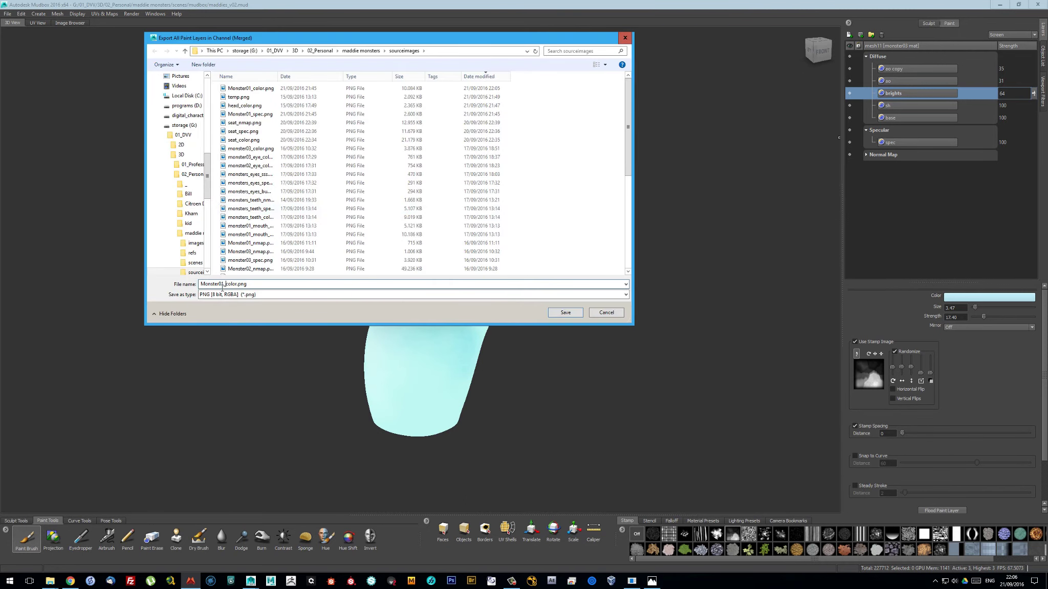
key(Return)
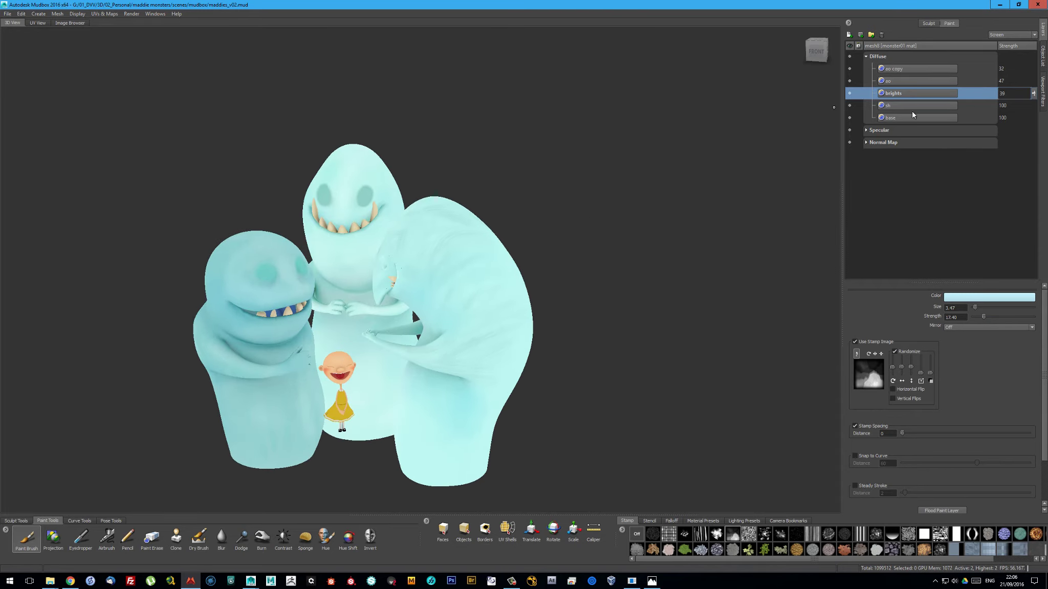
Raise the brights layer strength to 53 and export its Diffuse channel to temp.psd
click(922, 97)
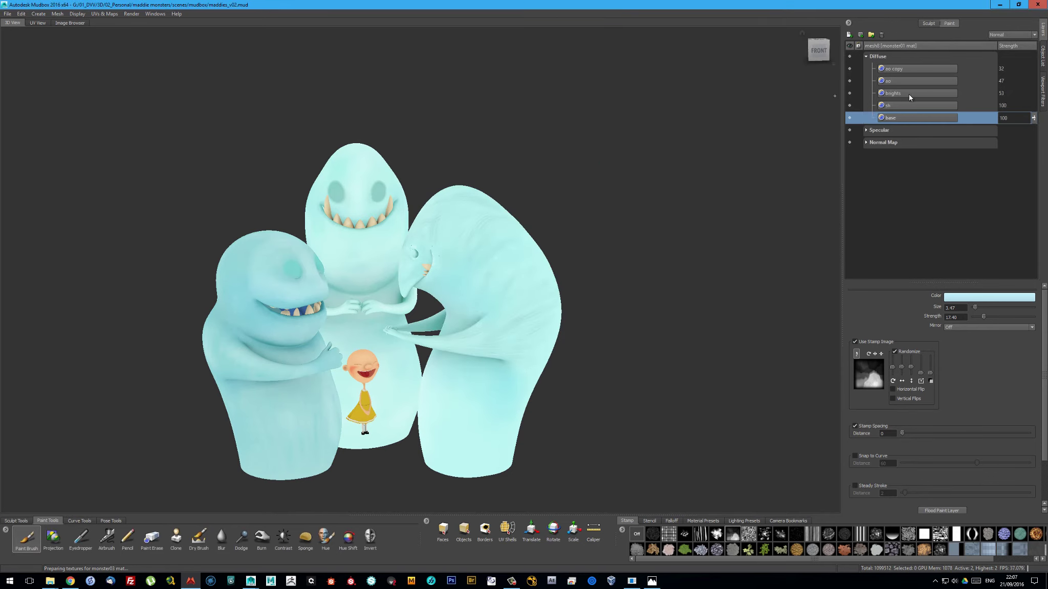
right_click(909, 97)
click(936, 285)
key(Return)
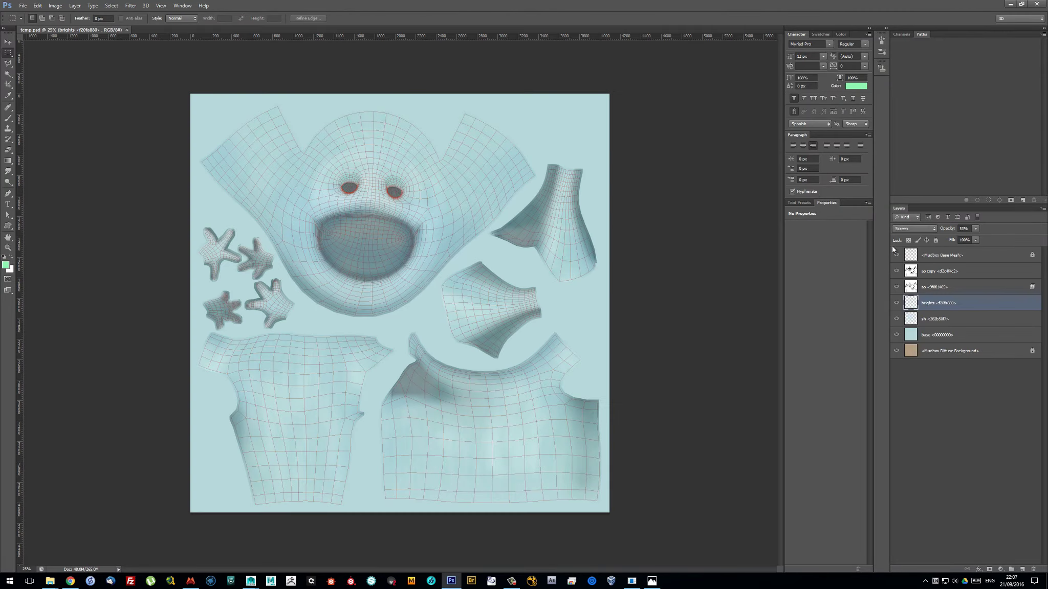
Hide the wireframe layer, zoom in on the face, and apply a Box Blur in Photoshop
click(895, 254)
alt+scroll(444, 292, up, 2)
drag(450, 197, 533, 325)
click(131, 5)
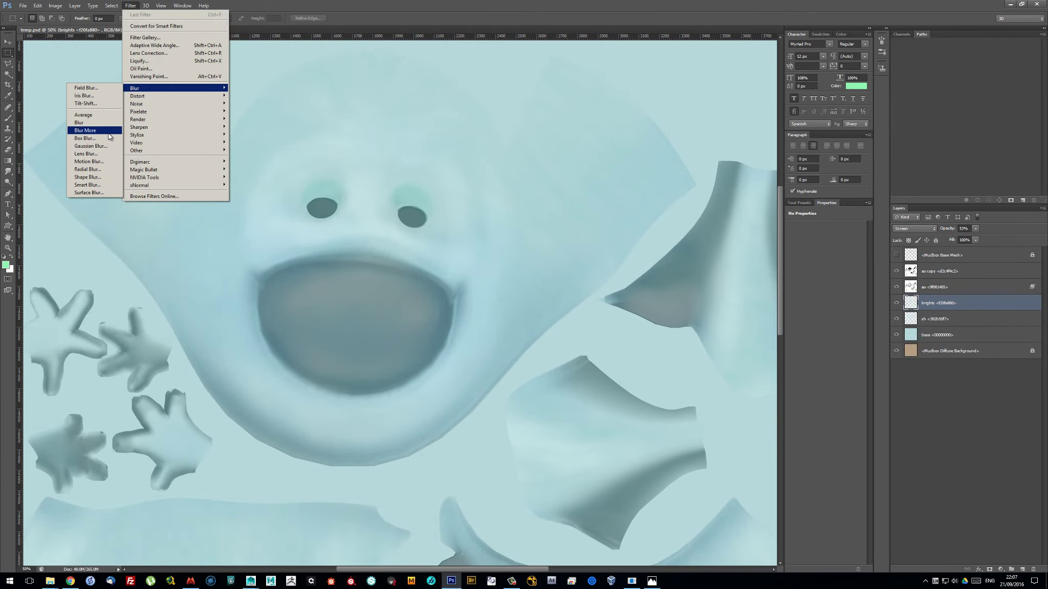
click(98, 138)
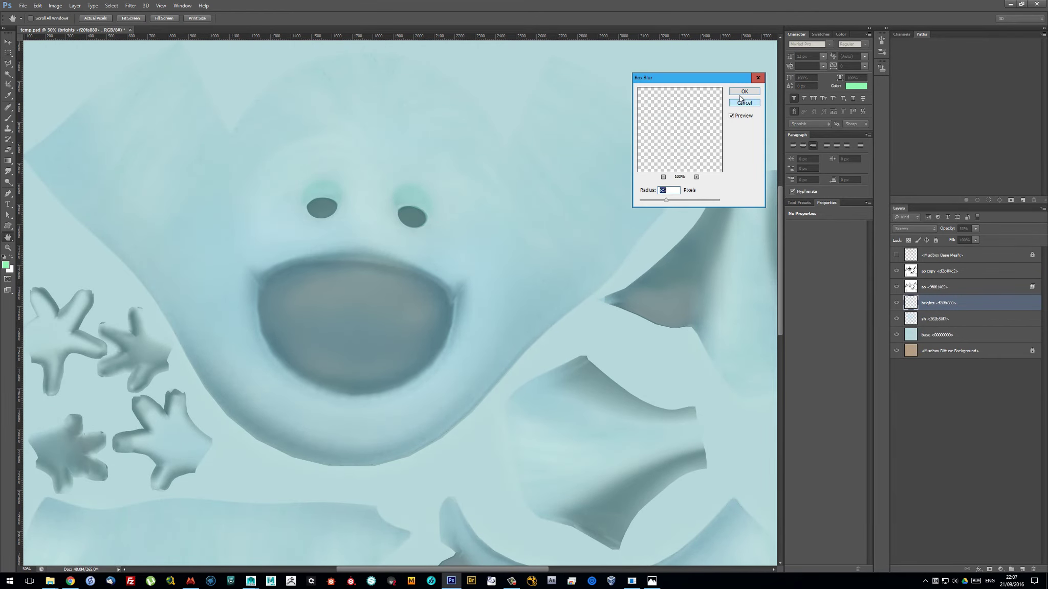
click(740, 93)
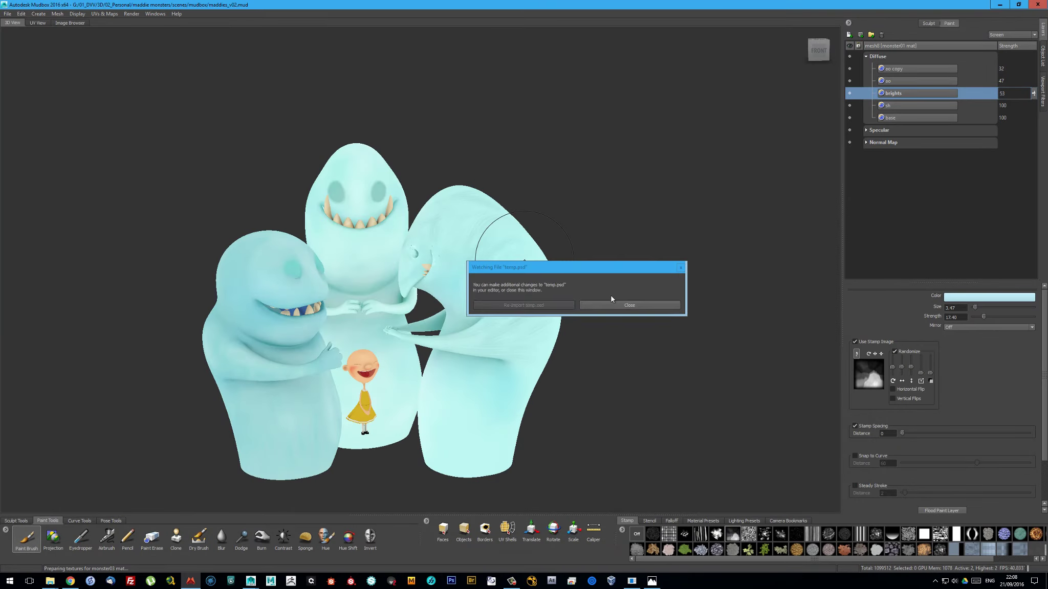
Delete Monster02's ao merged layer and desaturate the spec layer with Adjust Color and a brightening curve
click(611, 305)
right_click(917, 70)
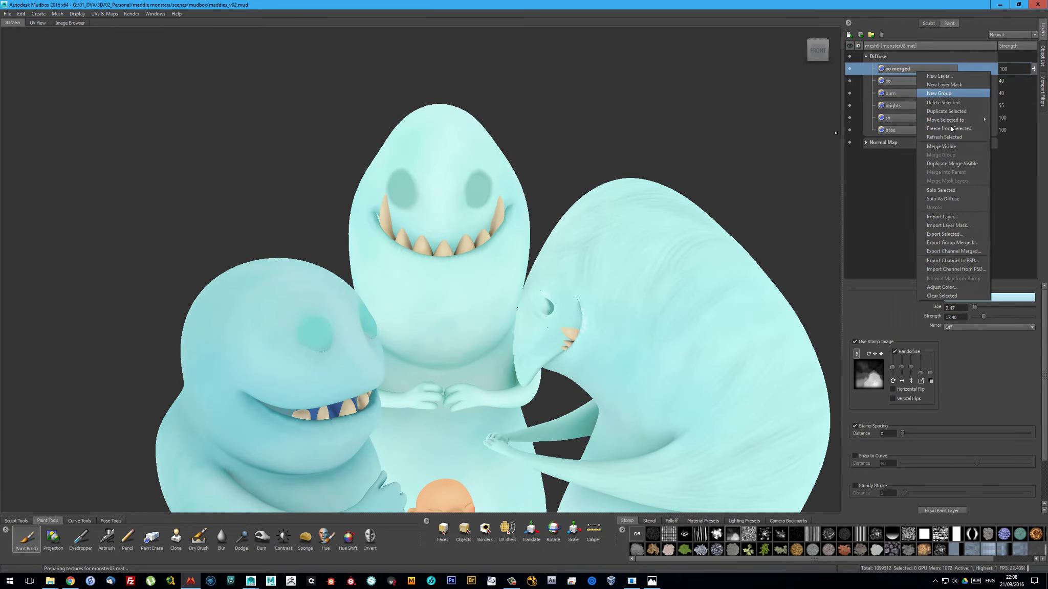
click(911, 134)
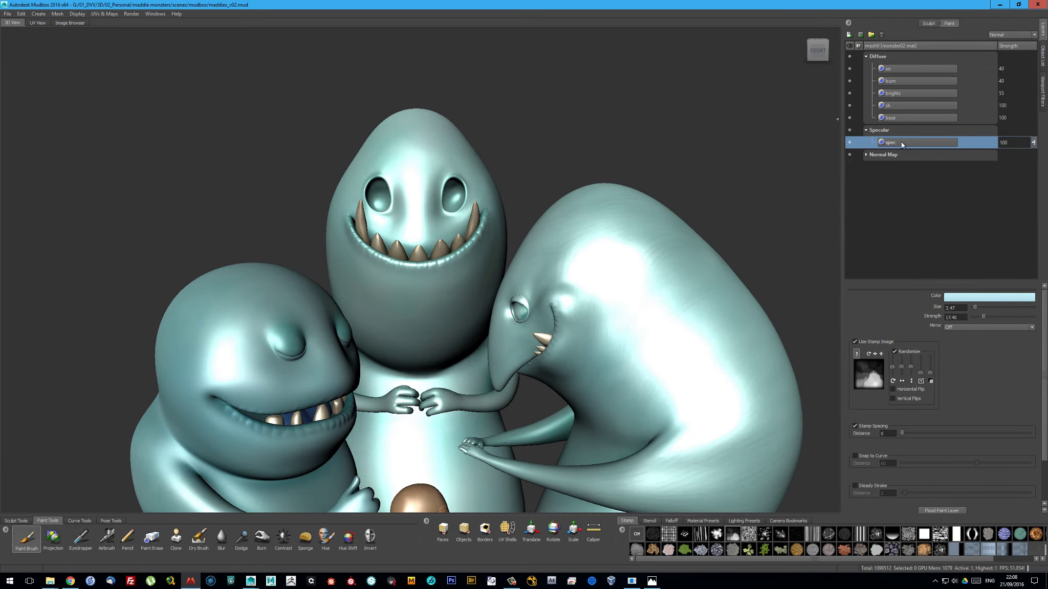
right_click(902, 144)
click(920, 360)
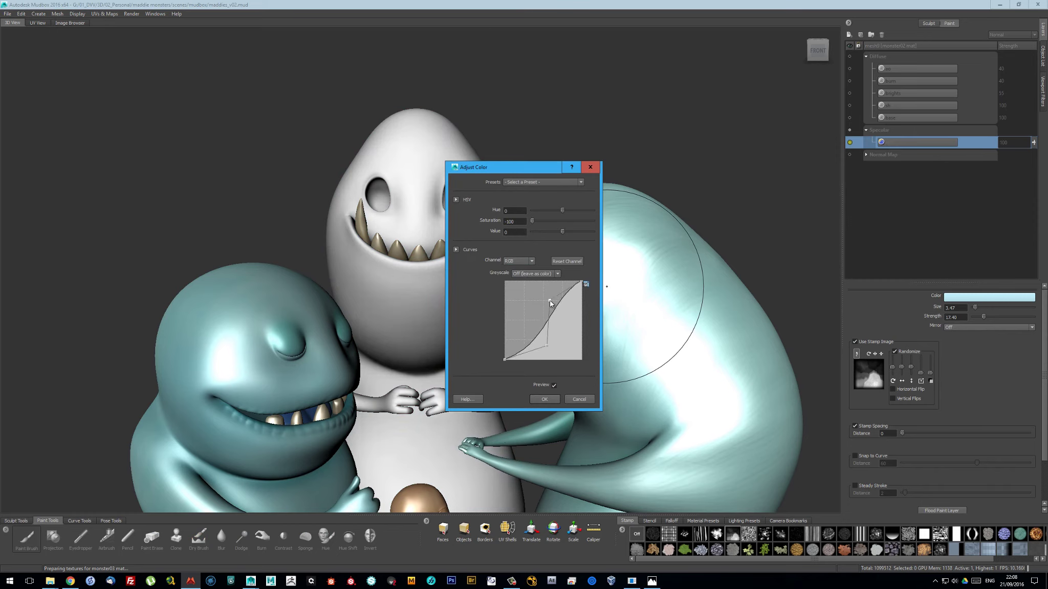
drag(549, 304, 562, 352)
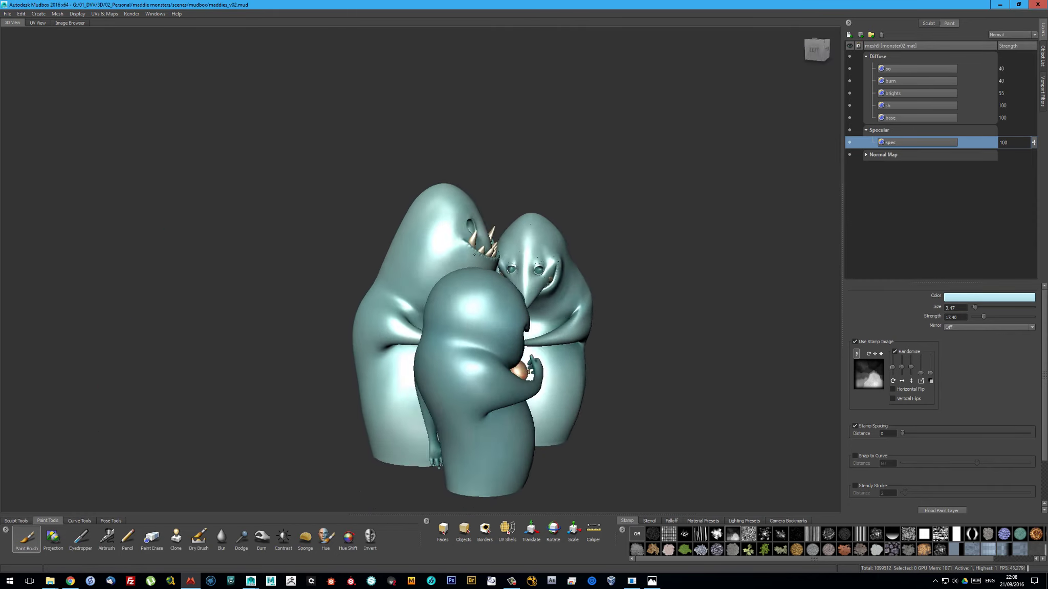
Export Monster02's merged specular map and Monster02_color.png diffuse map
right_click(901, 143)
click(920, 328)
click(247, 269)
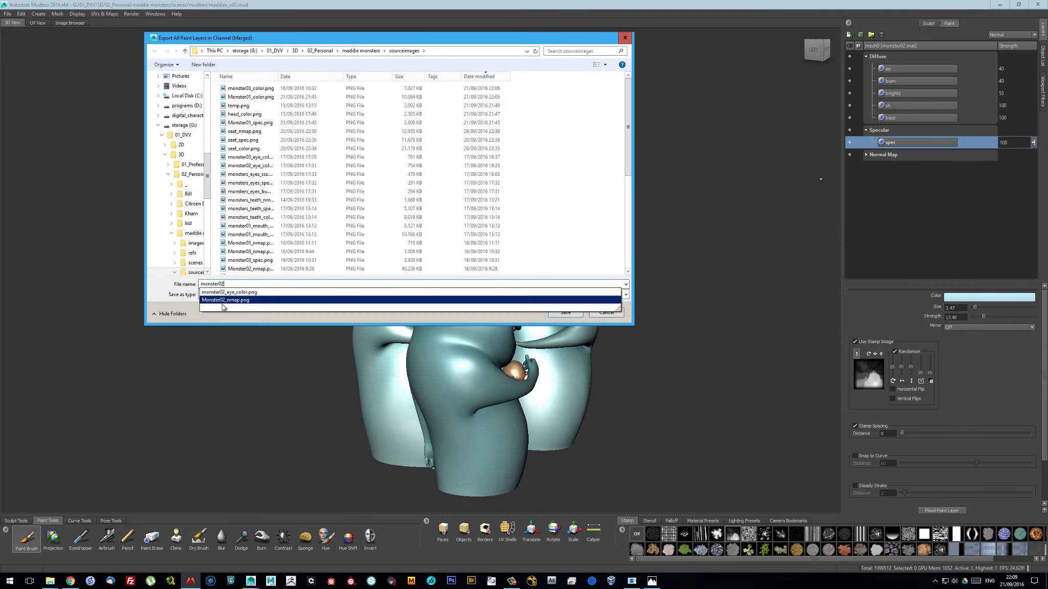
key(Return)
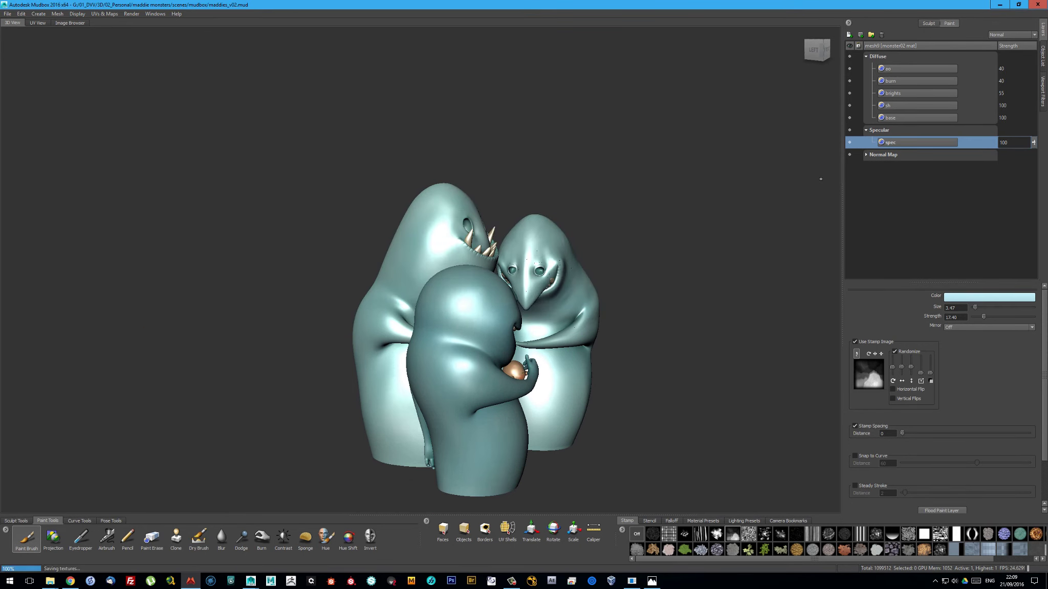
right_click(896, 93)
click(921, 277)
key(Return)
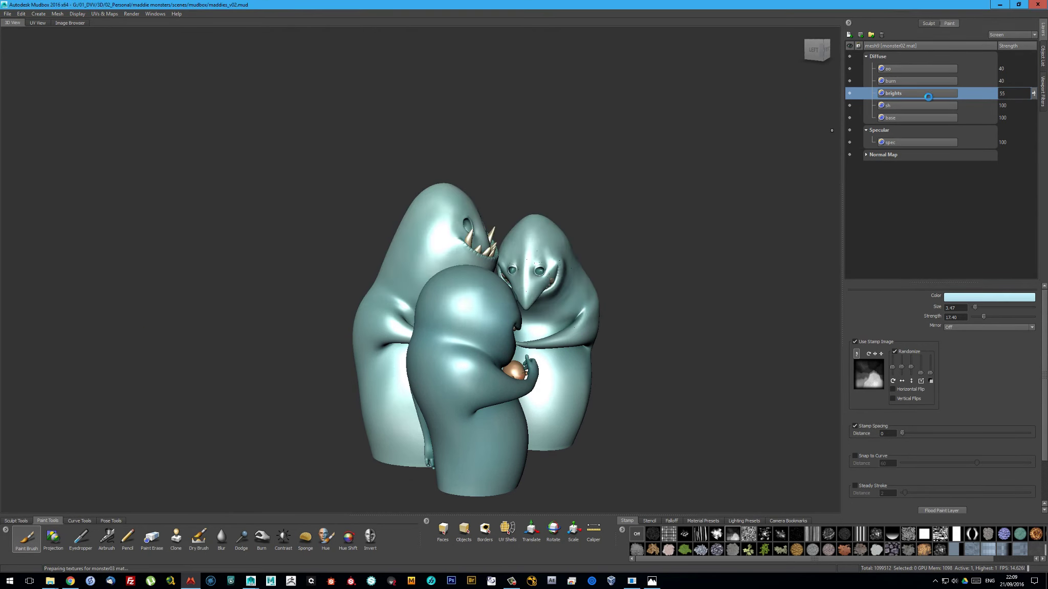
Export the merged normal map over Monster02_nmap.png, then switch back to Maya
click(865, 154)
right_click(906, 166)
click(925, 344)
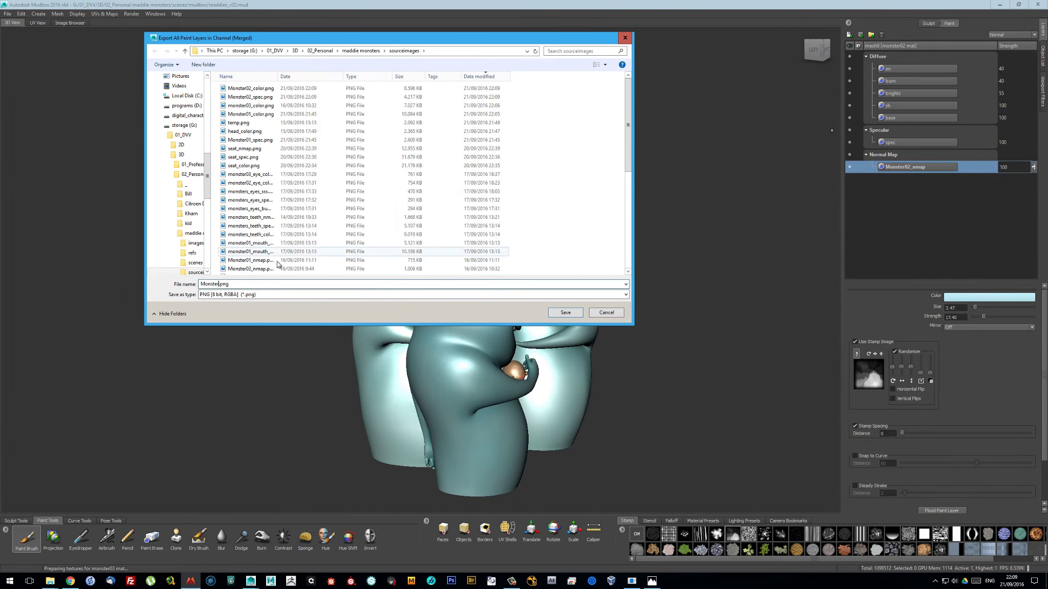
text(monster02)
click(228, 307)
key(Return)
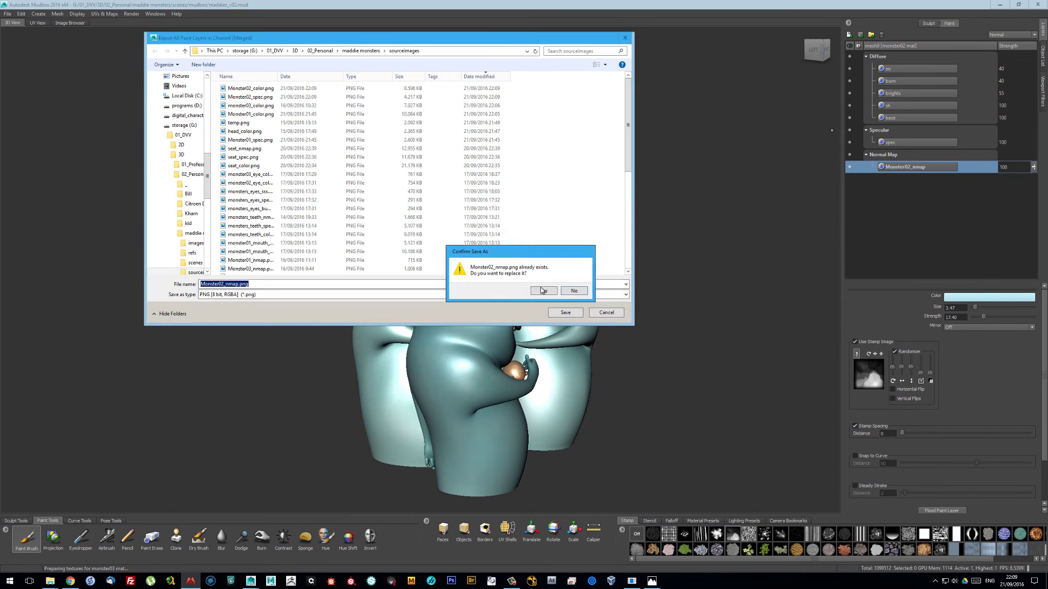
click(541, 287)
alt+drag(542, 288, 375, 185)
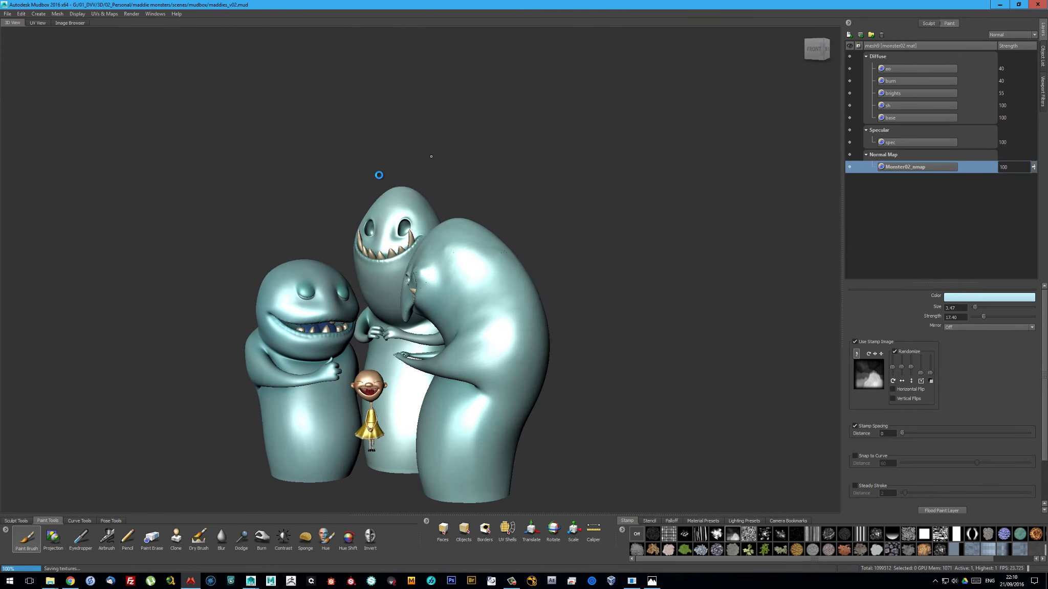
key(alt+Tab)
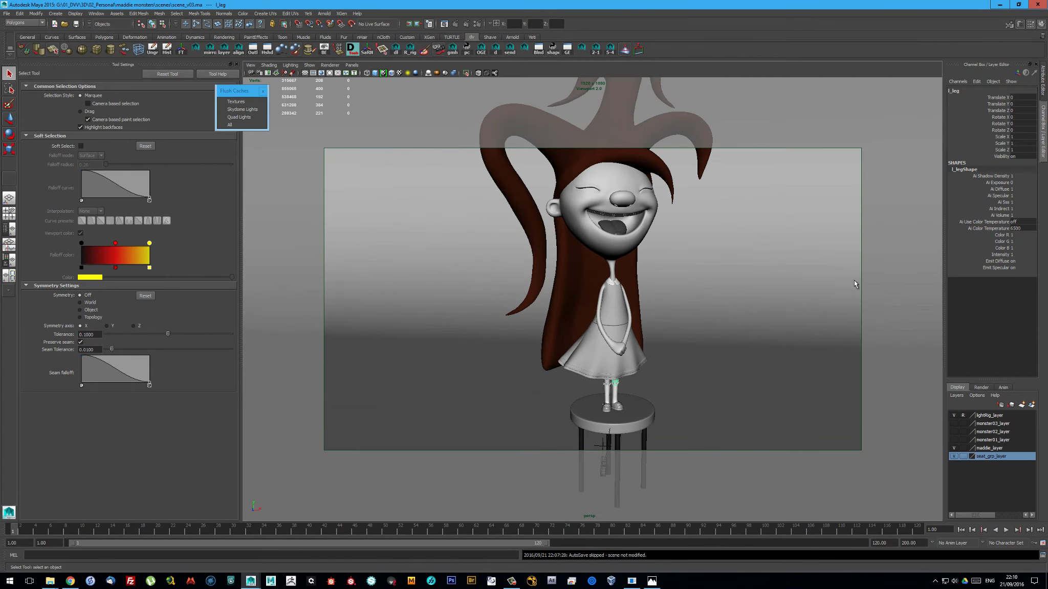
Show the first monster's display layer and frame its body in the viewport
click(953, 456)
click(953, 448)
scroll(629, 358, up, 10)
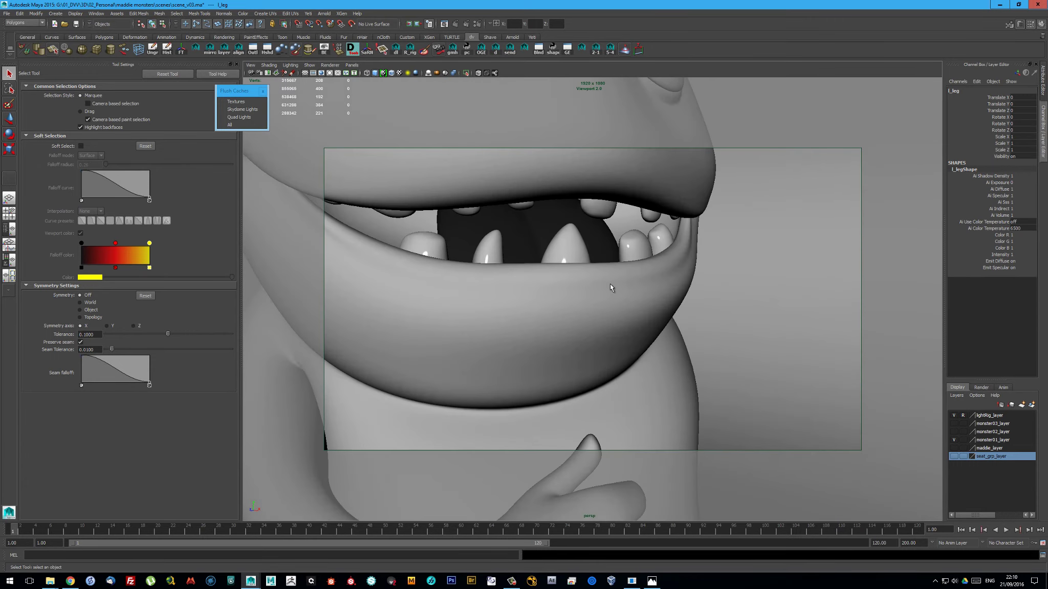
click(596, 262)
key(ctrl+a)
click(597, 249)
key(f)
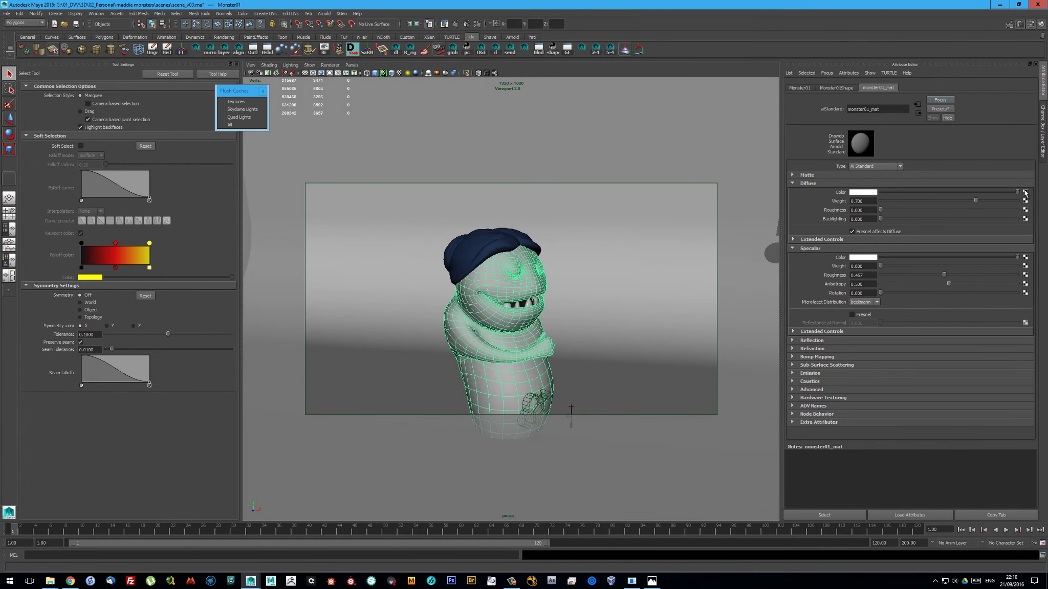
Connect a file texture loading Monster01_color.png to the diffuse colour
click(267, 50)
click(148, 342)
click(1027, 204)
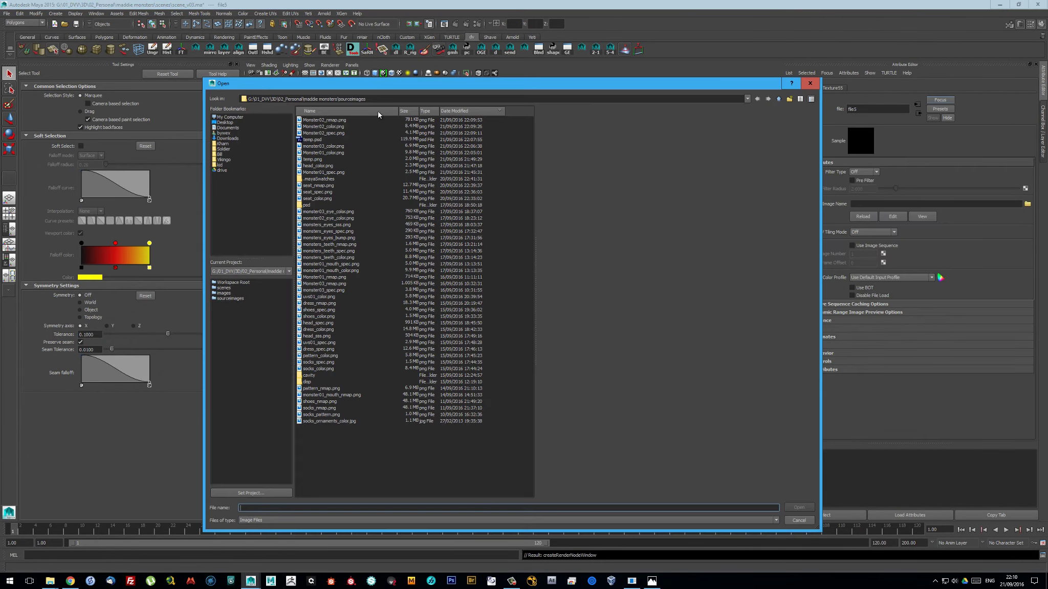
click(344, 153)
double_click(343, 152)
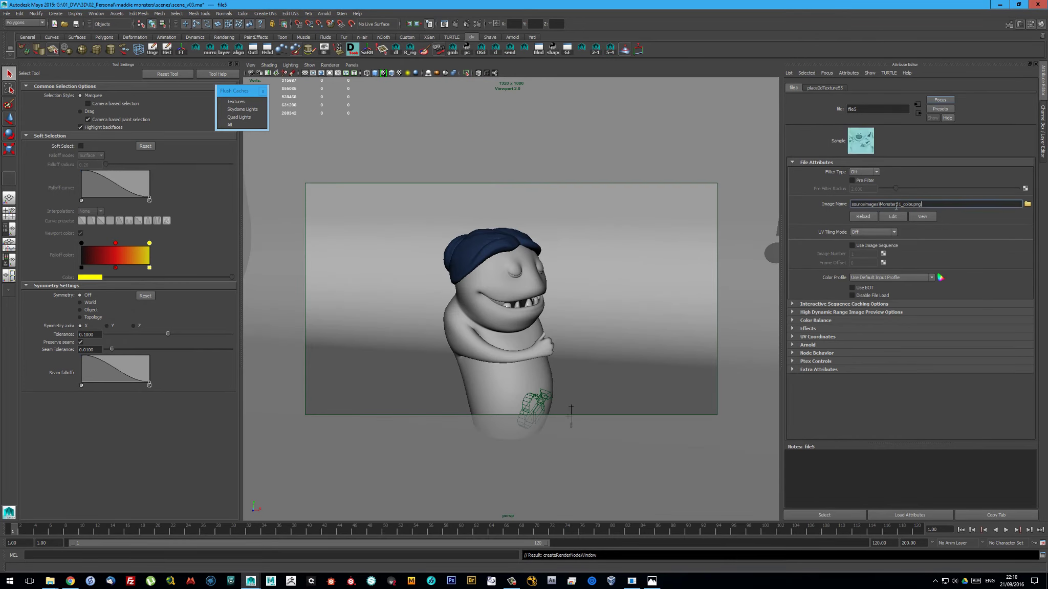
Set monster01_mat specular to ggx at weight 0.1, driven by a Monster01_spec.png file texture
click(918, 113)
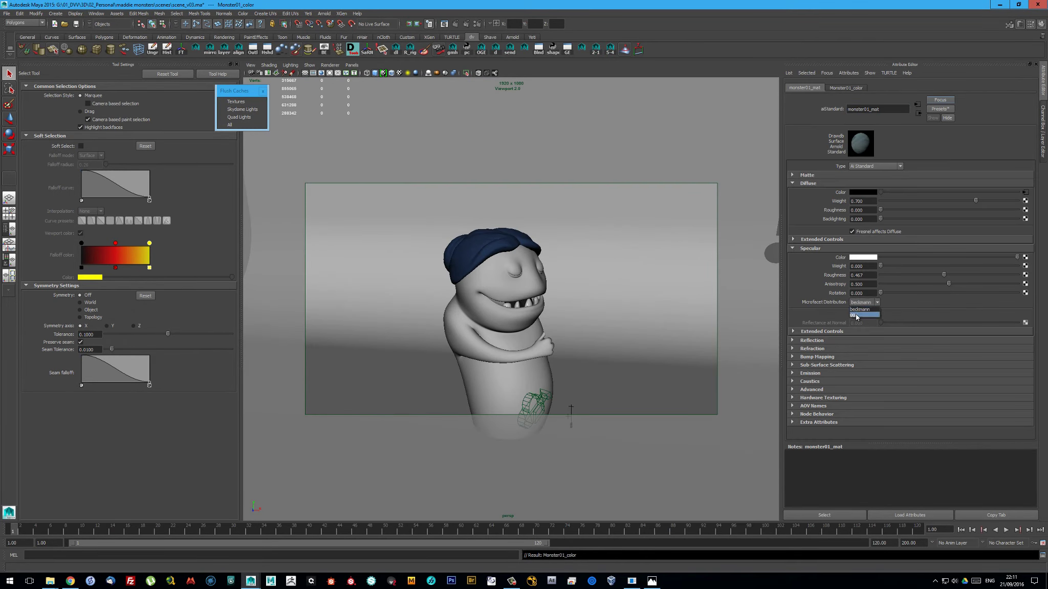
click(856, 315)
key(Tab)
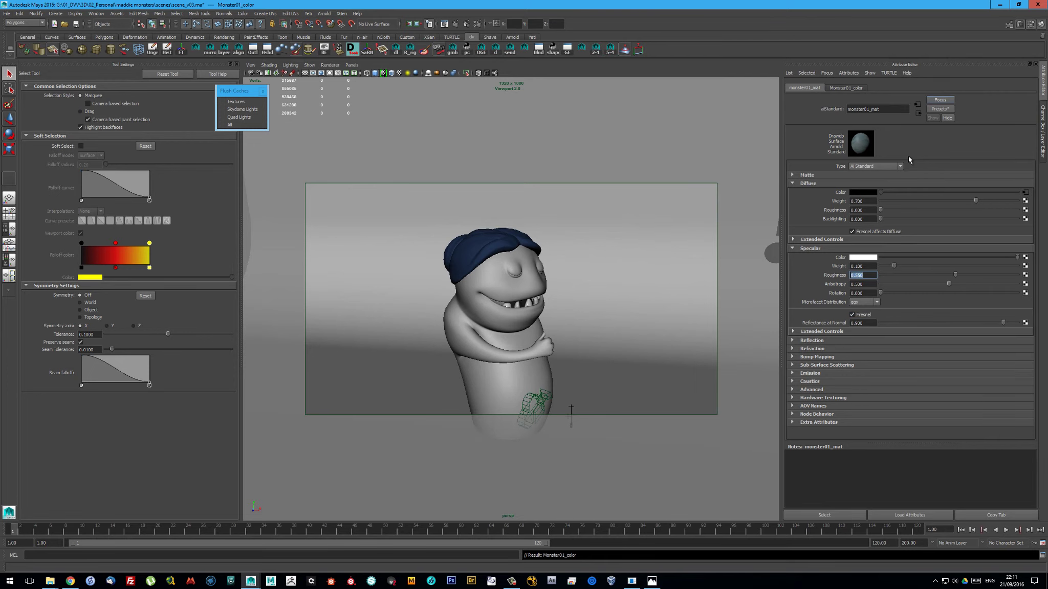
click(1025, 257)
click(168, 353)
click(869, 173)
click(853, 179)
click(1027, 204)
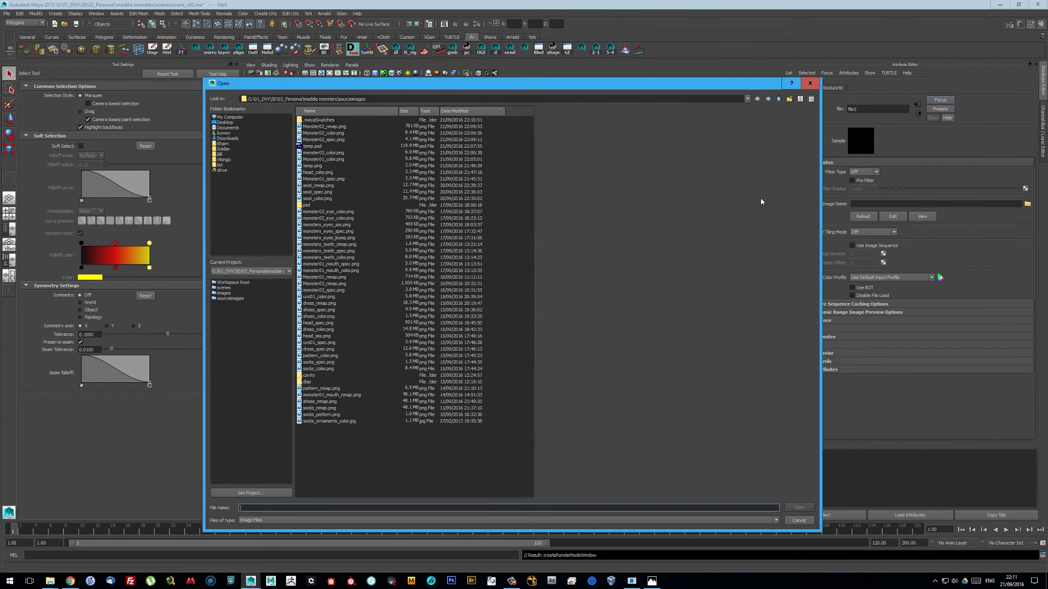
double_click(328, 179)
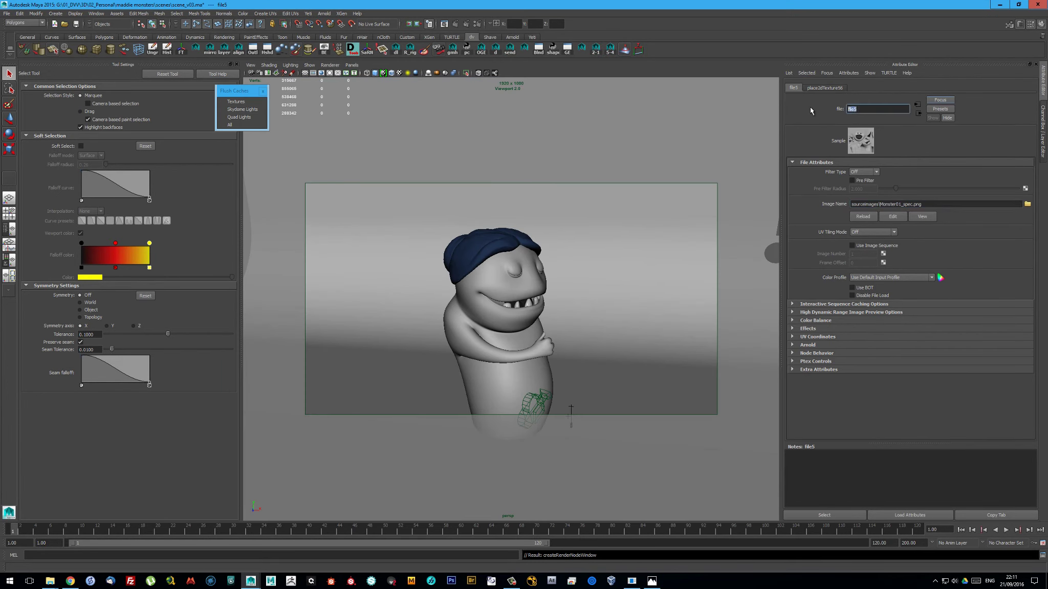
click(877, 109)
text(Monster01_spec)
Hide the extra scene objects, save the scene, and start an Arnold render
click(547, 390)
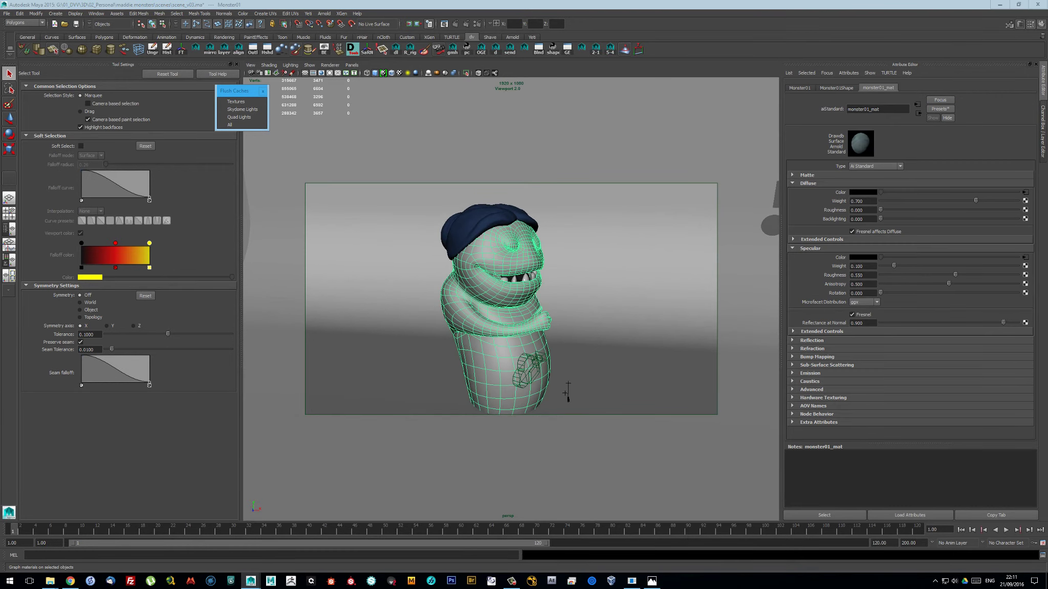
click(817, 365)
alt+drag(760, 328, 736, 328)
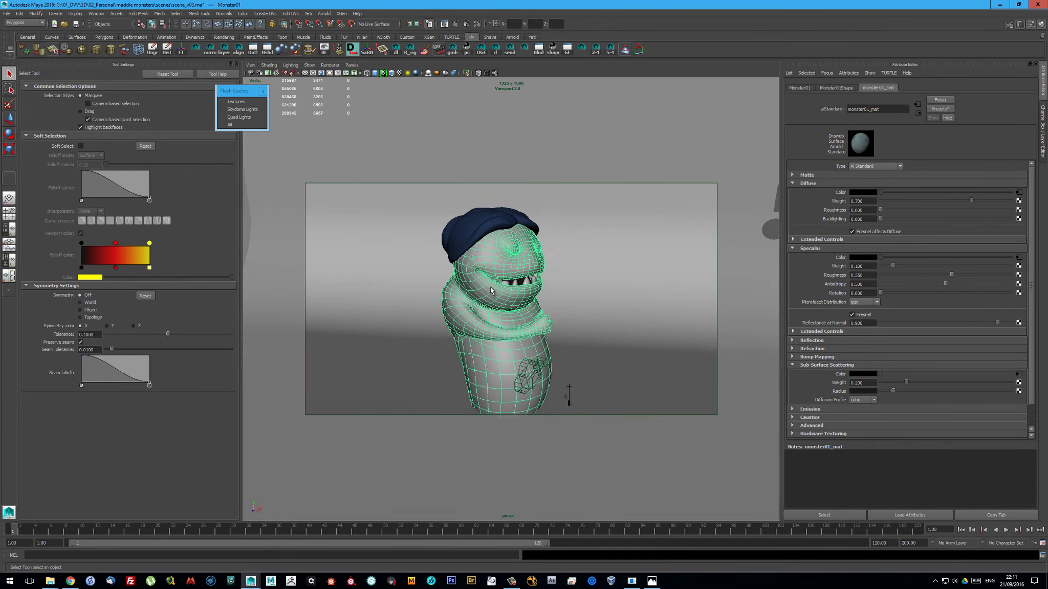
click(268, 65)
click(309, 65)
key(ctrl+s)
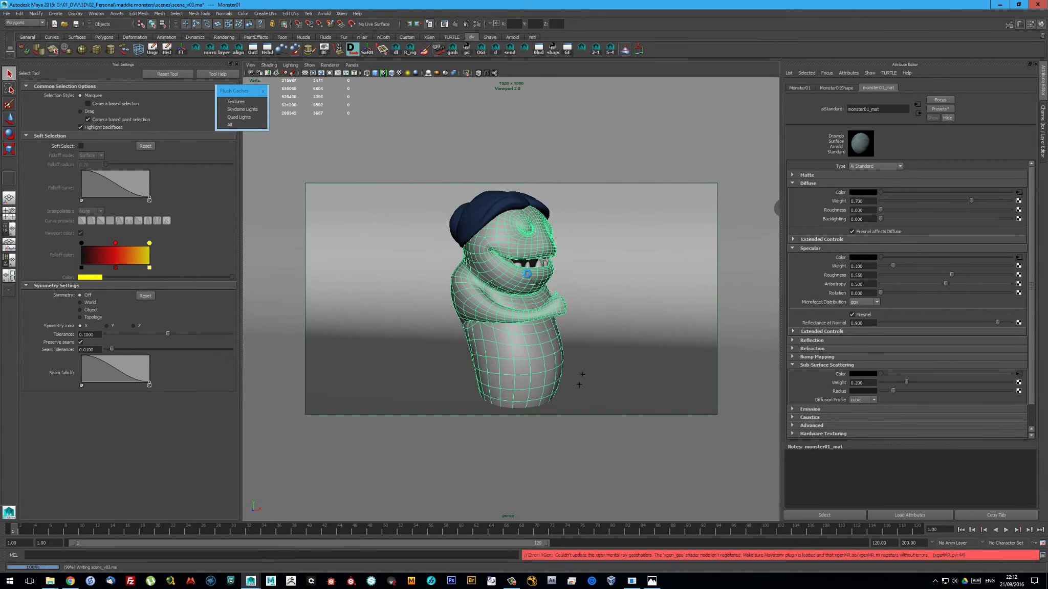
click(444, 24)
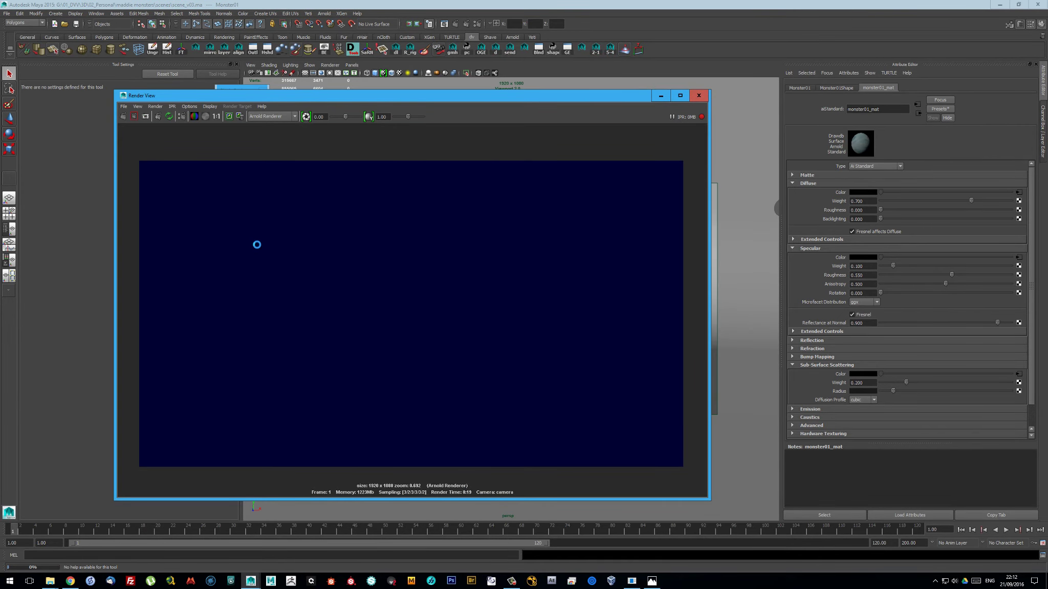
Inspect the normal map's bump node, start an IPR render, and set specular roughness 0.45
click(818, 357)
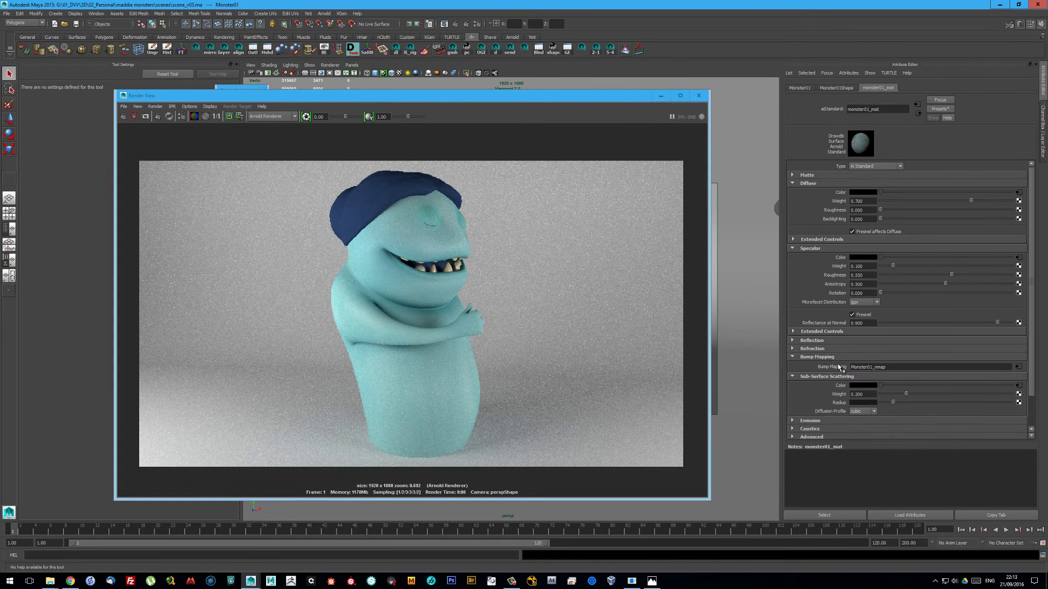
click(816, 209)
click(134, 116)
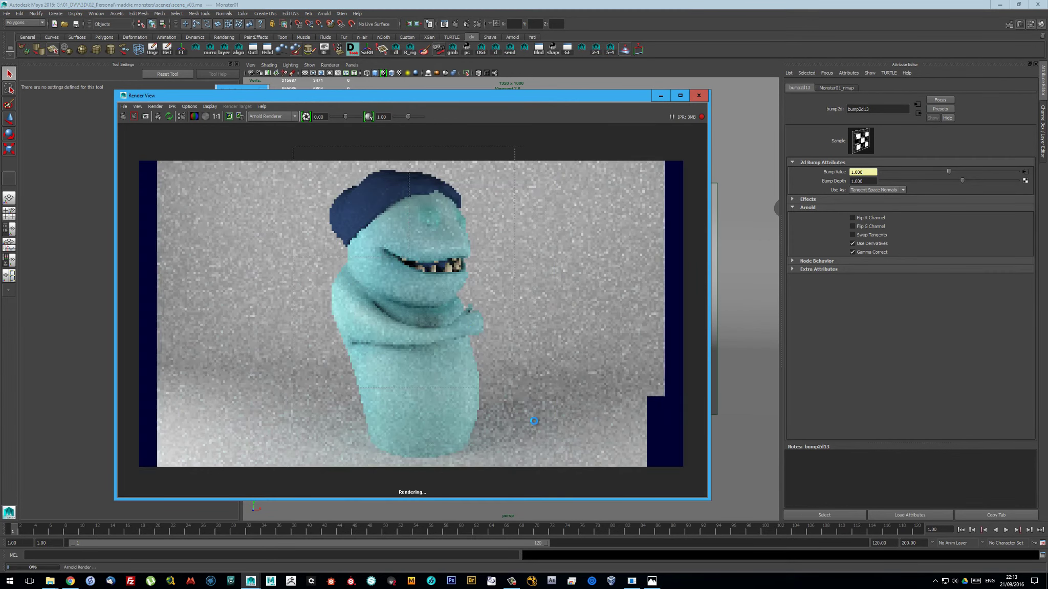
click(918, 112)
text(0.45)
key(Return)
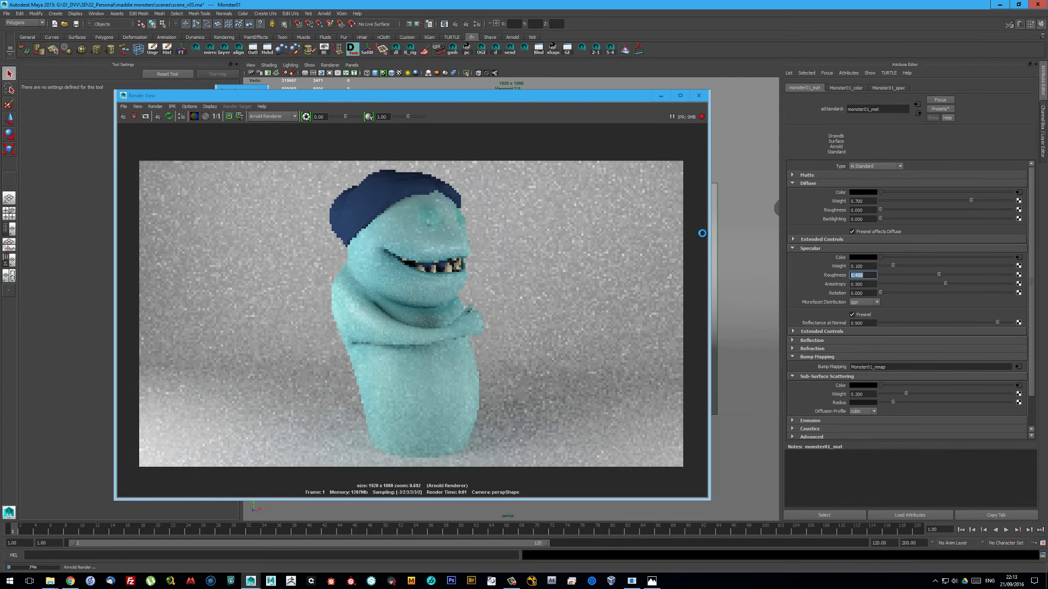
Test a cyan refraction colour with IOR 1.6 and refraction weight 0.811
drag(906, 393, 954, 395)
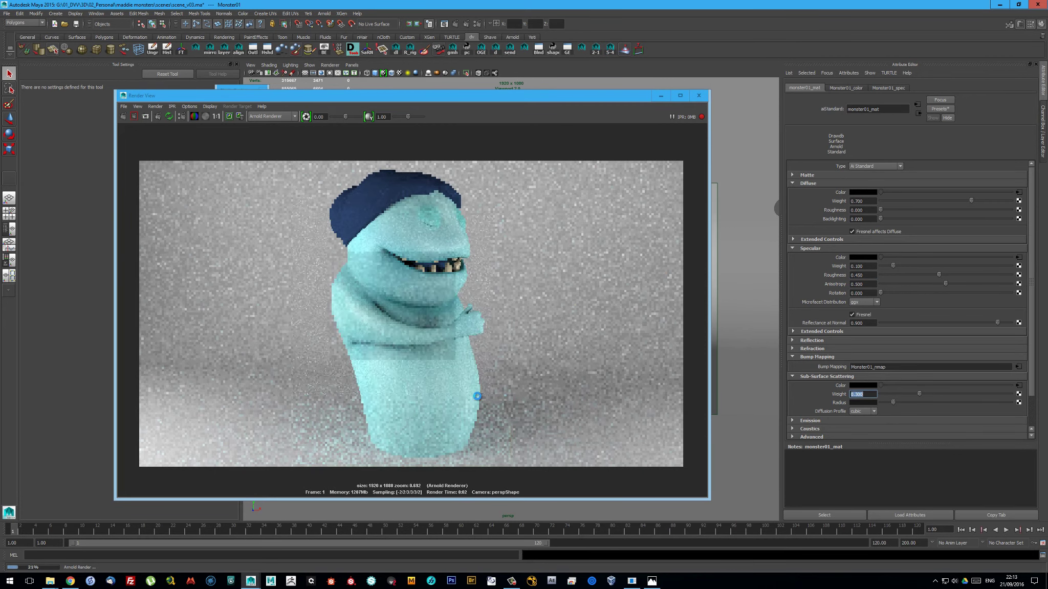
click(820, 348)
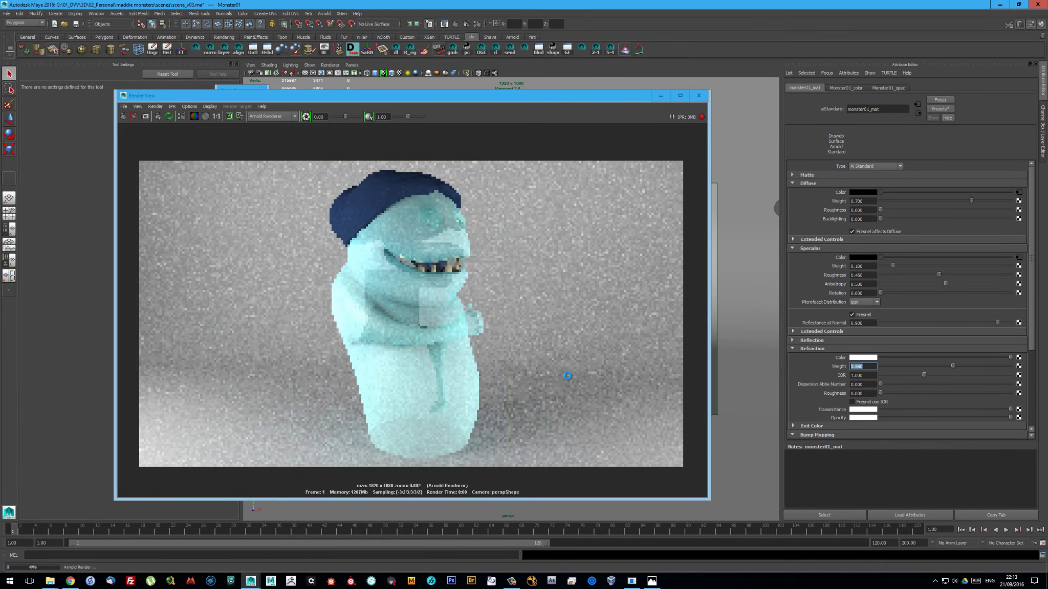
click(862, 357)
click(822, 344)
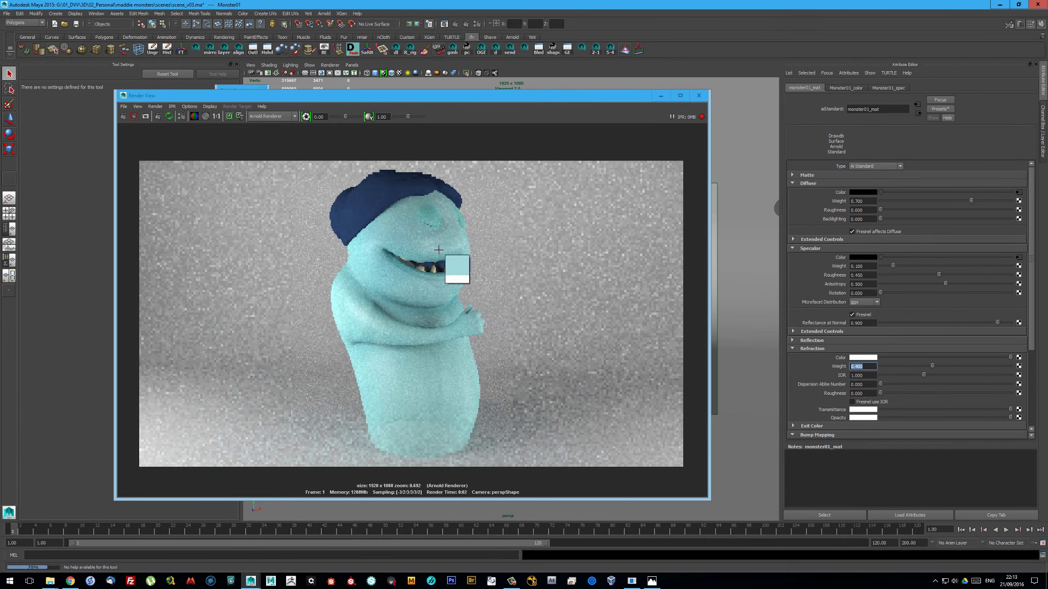
click(461, 274)
text(1.6)
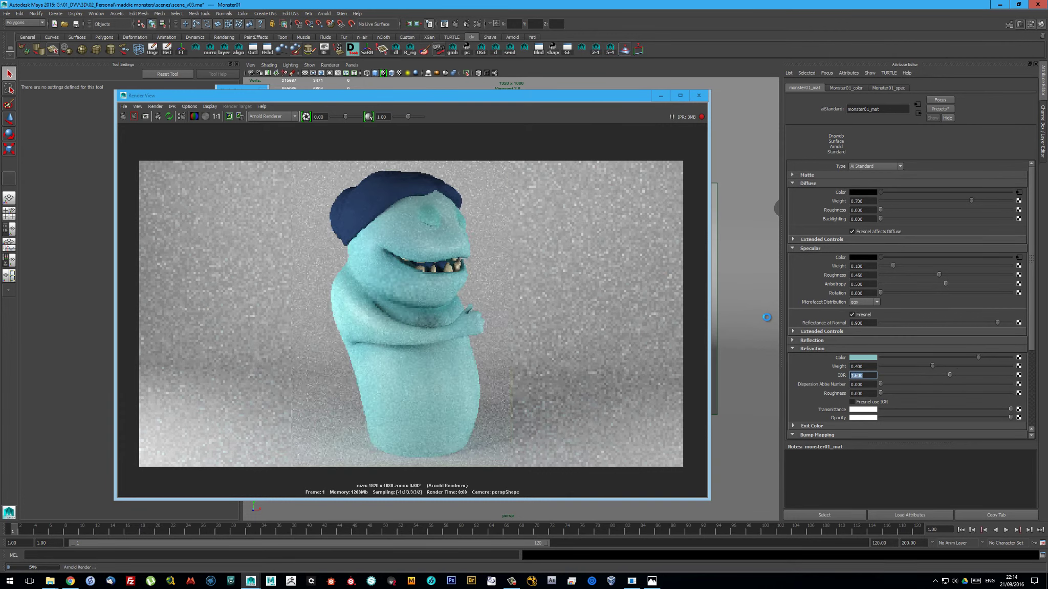
key(Tab)
drag(932, 366, 985, 366)
click(317, 306)
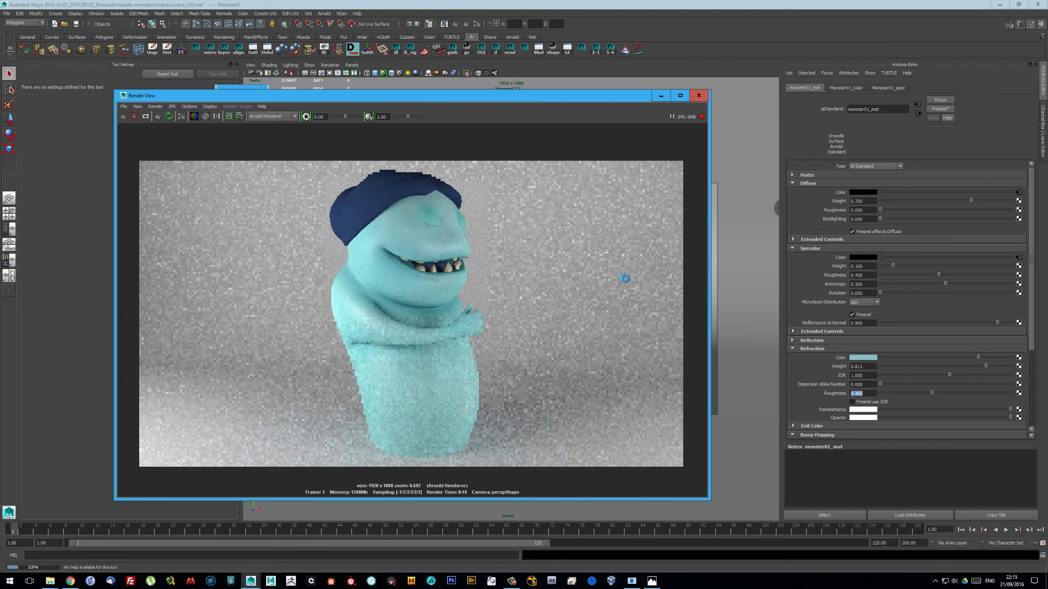
Zero the refraction, set specular weight 0.3 and roughness 0.6, then IPR-render the upper area
drag(900, 366, 880, 366)
scroll(893, 388, down, 4)
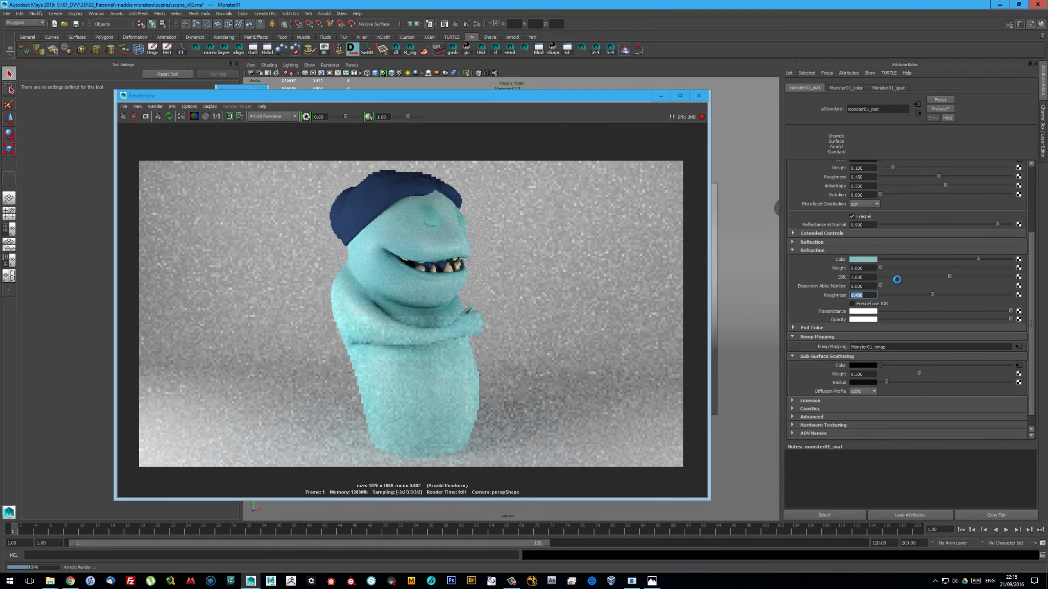
click(865, 251)
click(859, 230)
text(0.3)
key(Return)
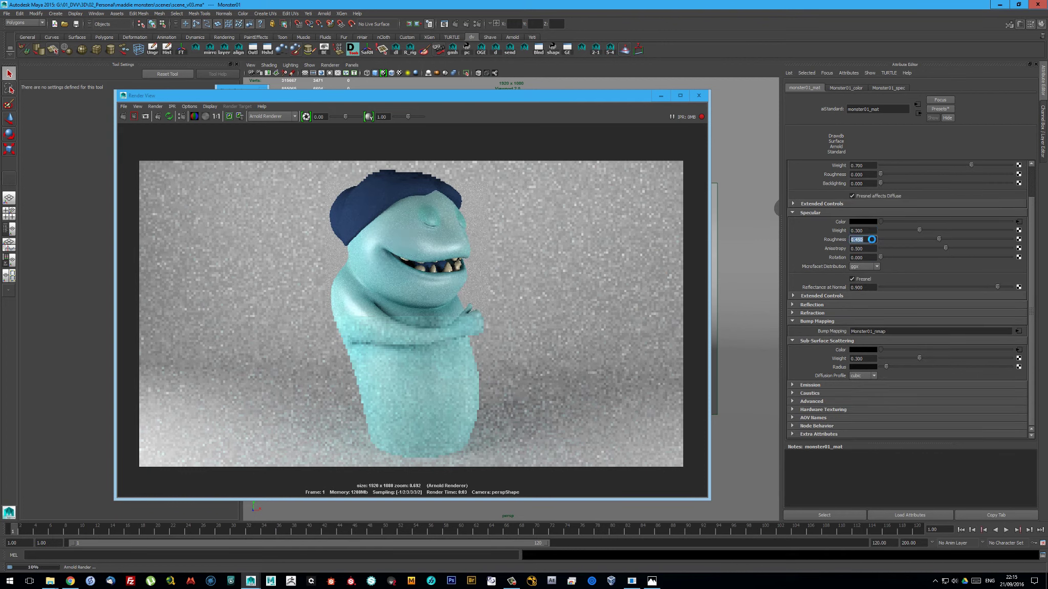
text(0.6)
key(Return)
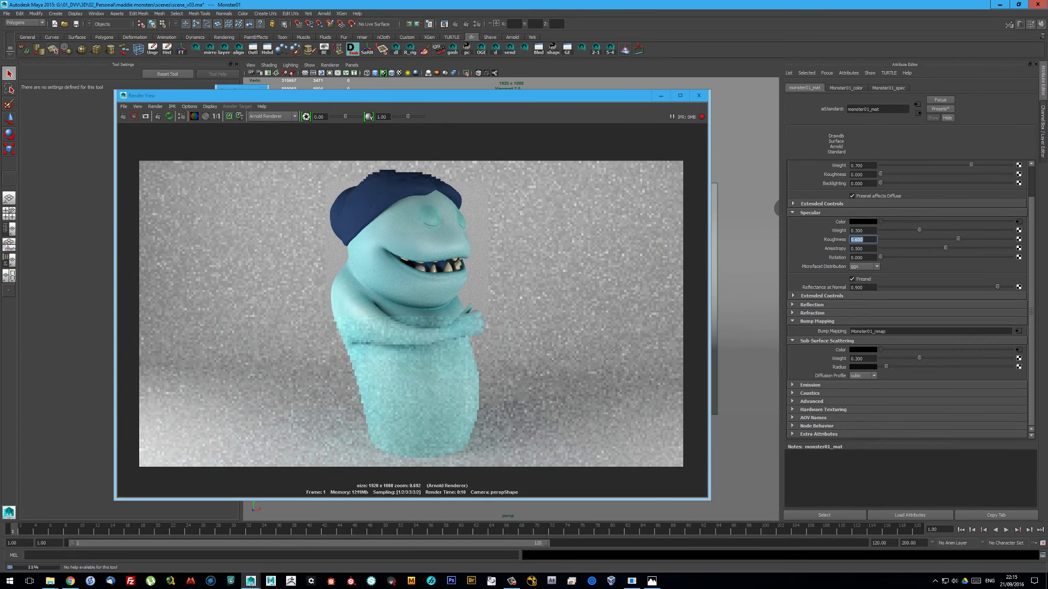
click(267, 49)
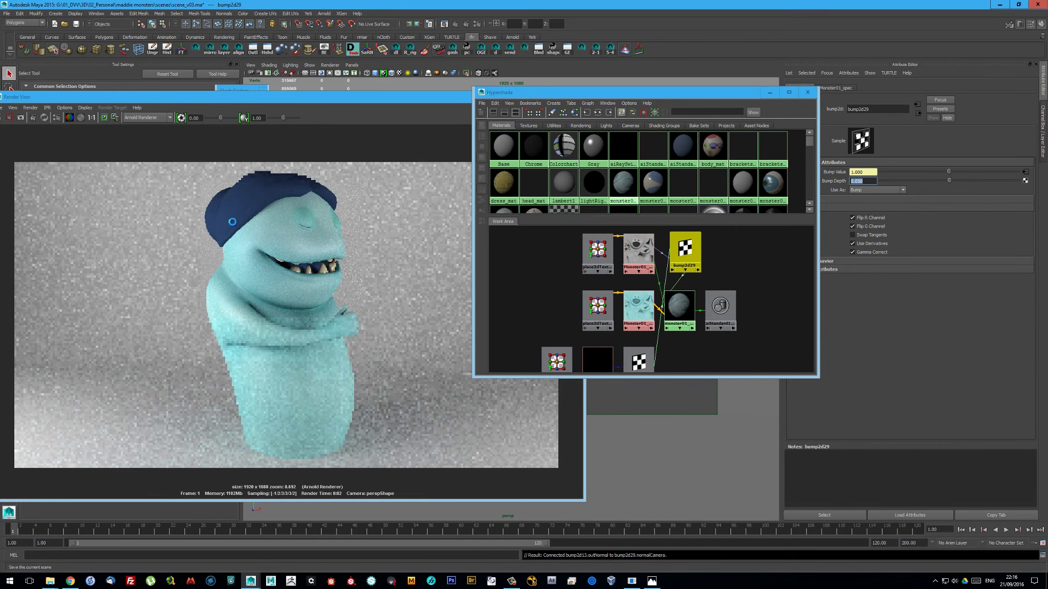
drag(174, 162, 400, 348)
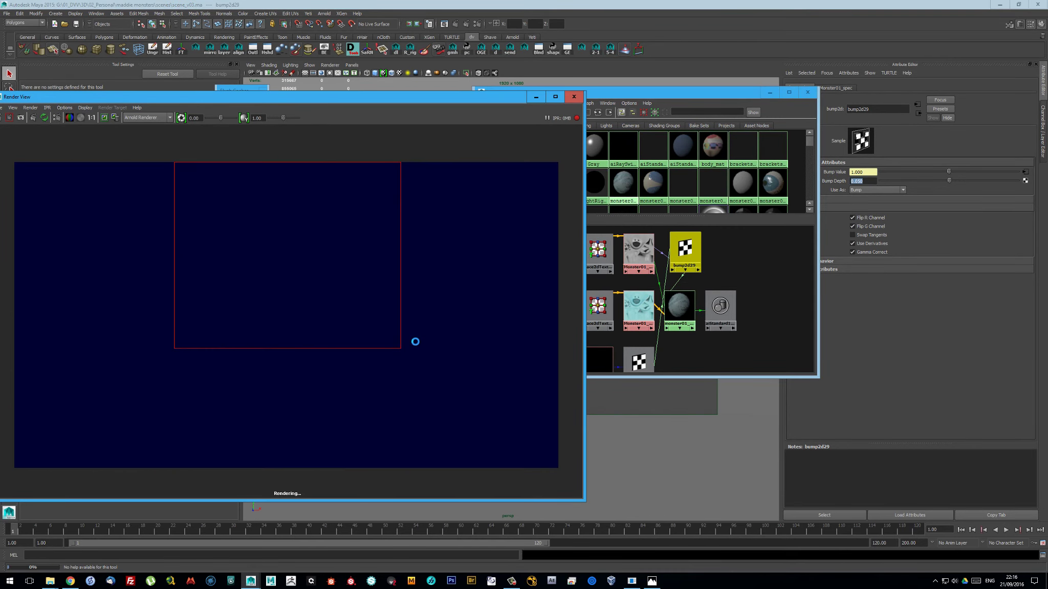
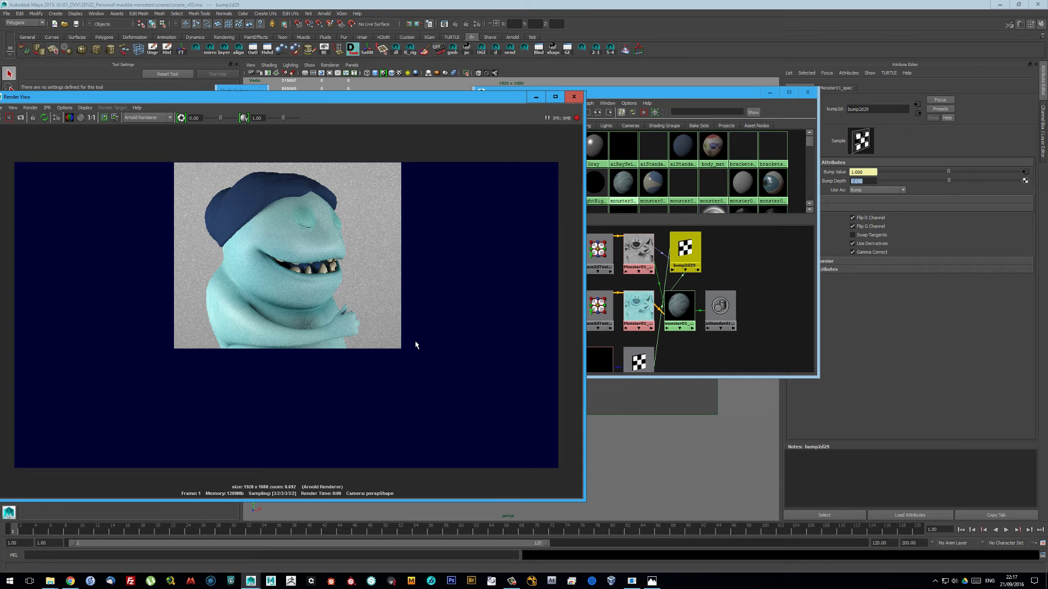
Save the scene with Ctrl+S and close the shading network window
drag(313, 97, 360, 97)
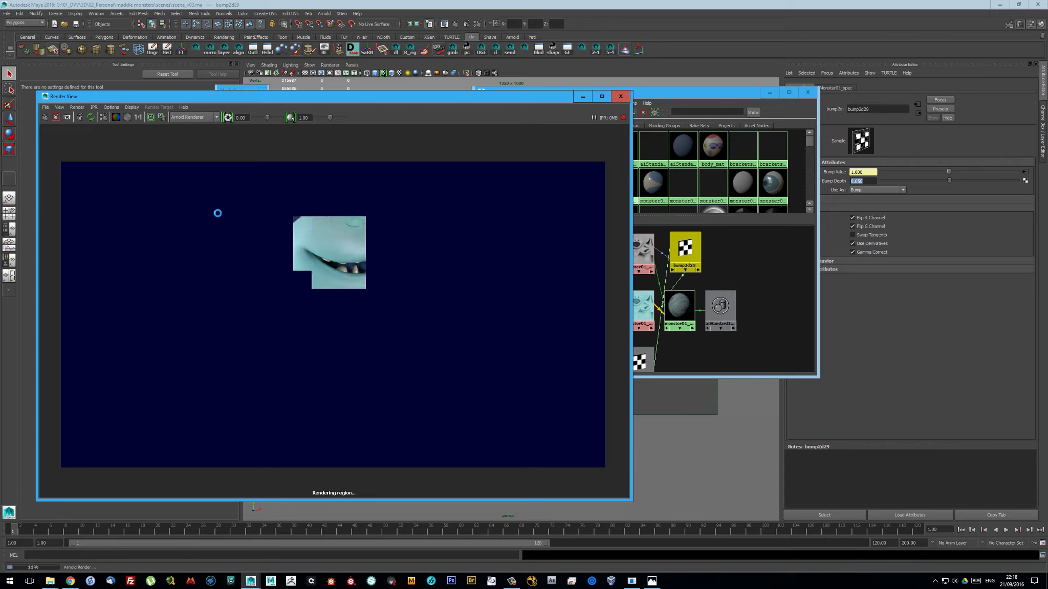
key(Escape)
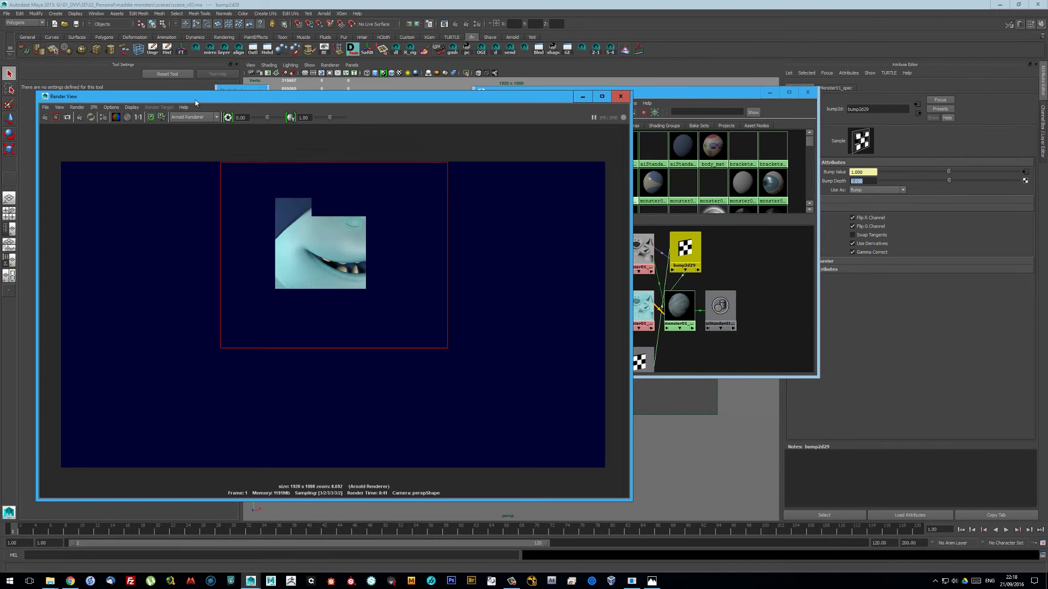
scroll(180, 159, up, 2)
key(ctrl+s)
click(667, 98)
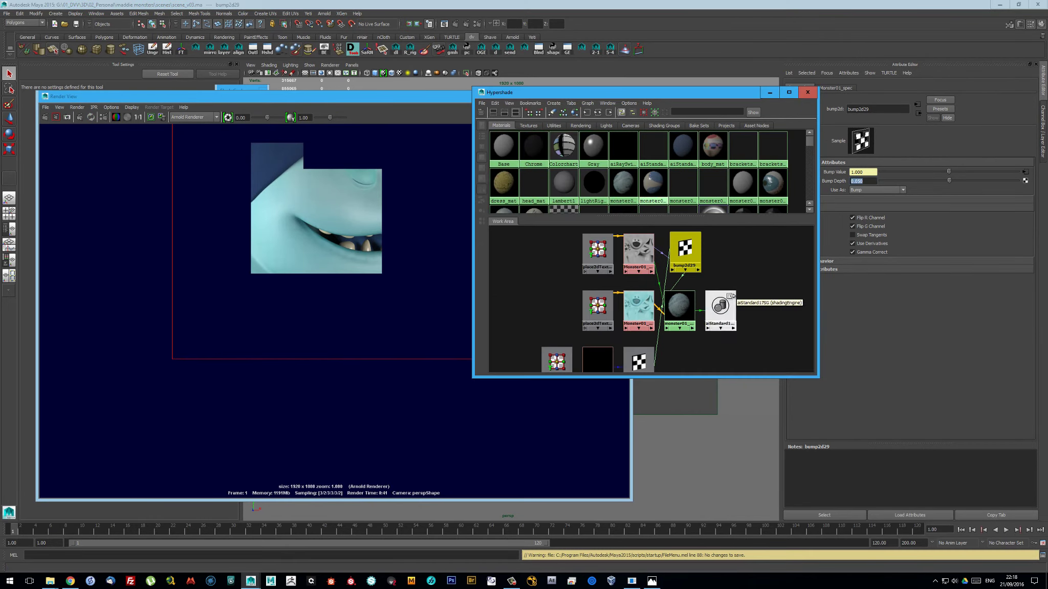
click(807, 93)
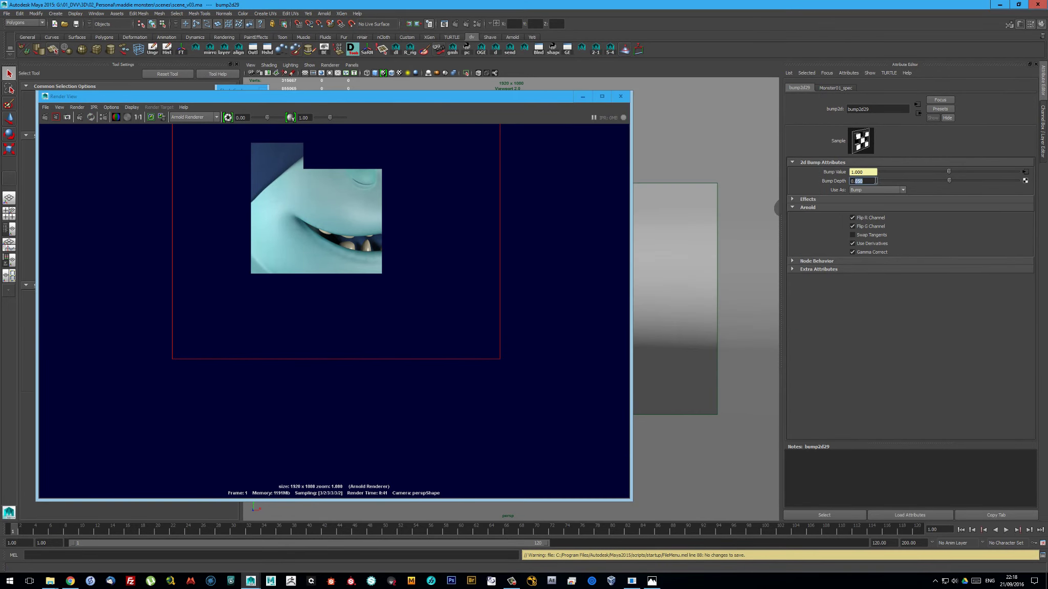
Re-render only the monster's mouth region, close Render View and select the monster
drag(273, 157, 408, 313)
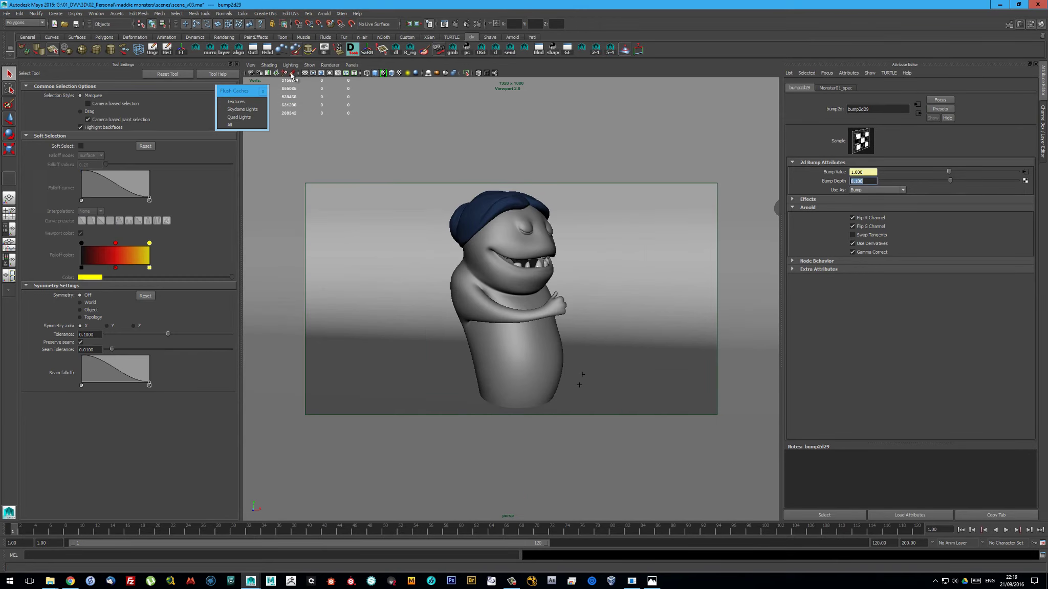
click(620, 96)
click(523, 224)
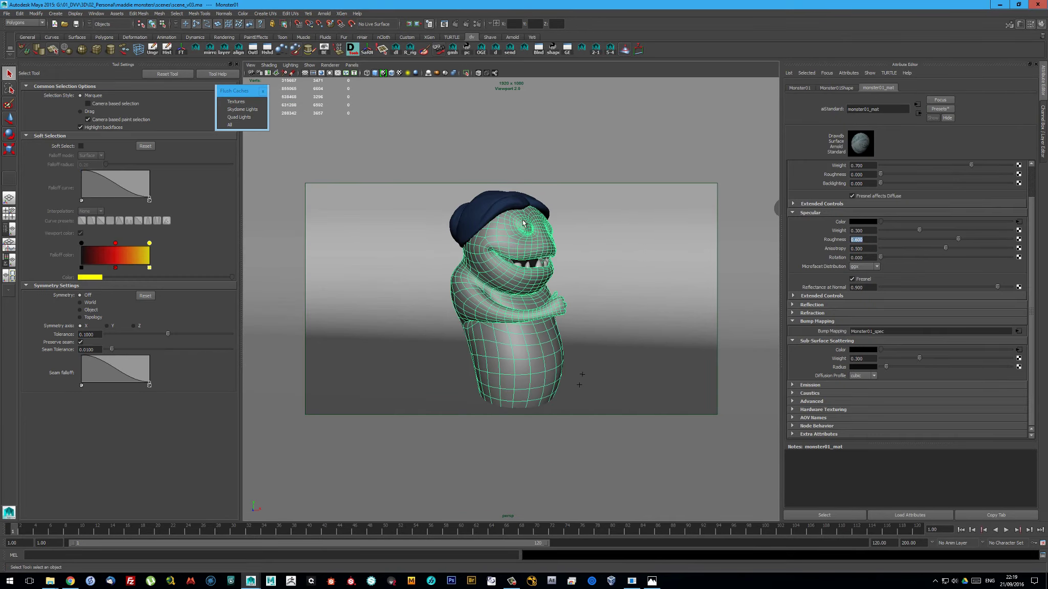
drag(665, 129, 224, 128)
Assign a new aiSkin material to the monster
right_drag(471, 331, 461, 491)
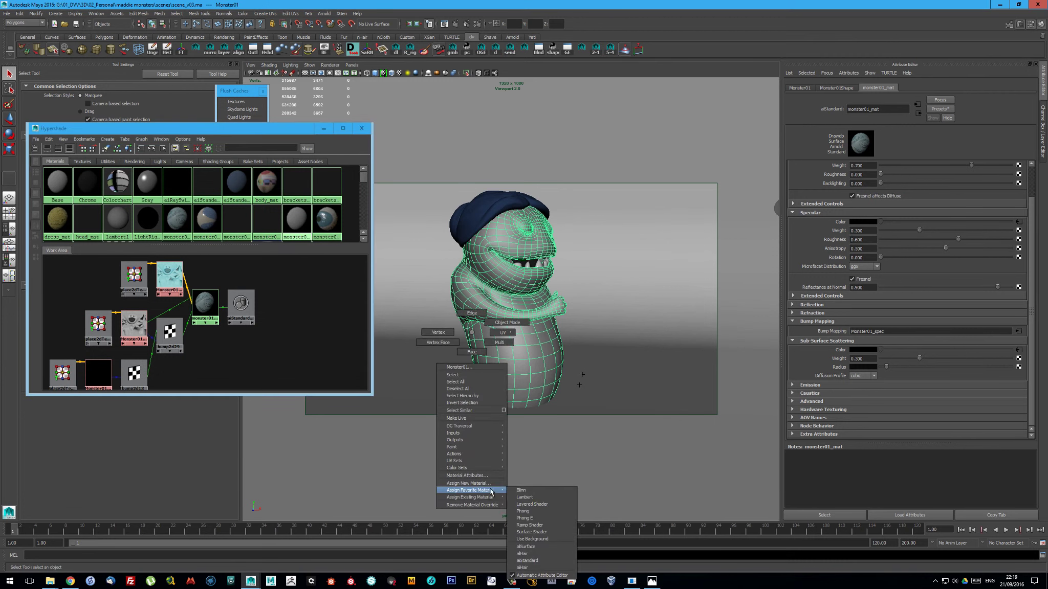
scroll(471, 331, down, 5)
click(433, 274)
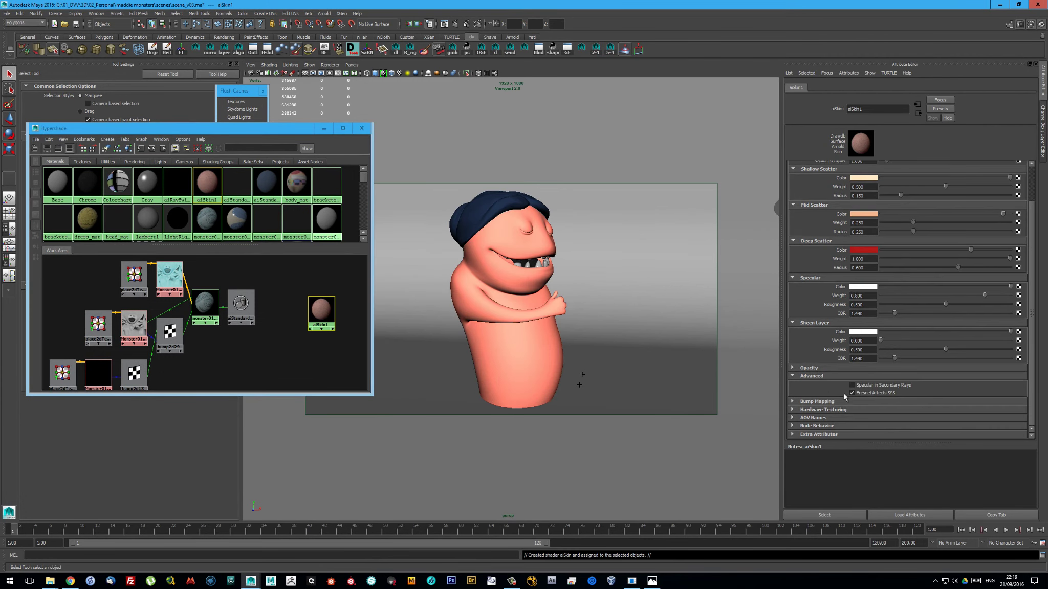
Connect Monster01_color to shallow and deep scatter colour, and a Monster01 texture to sheen
click(818, 434)
scroll(823, 373, down, 3)
scroll(818, 379, down, 3)
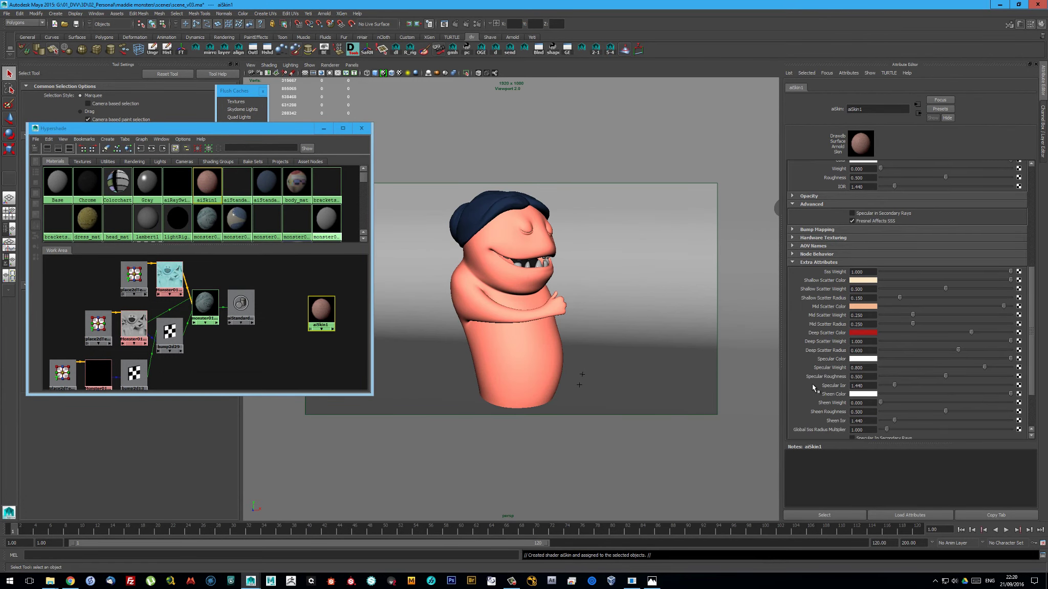
scroll(812, 384, down, 3)
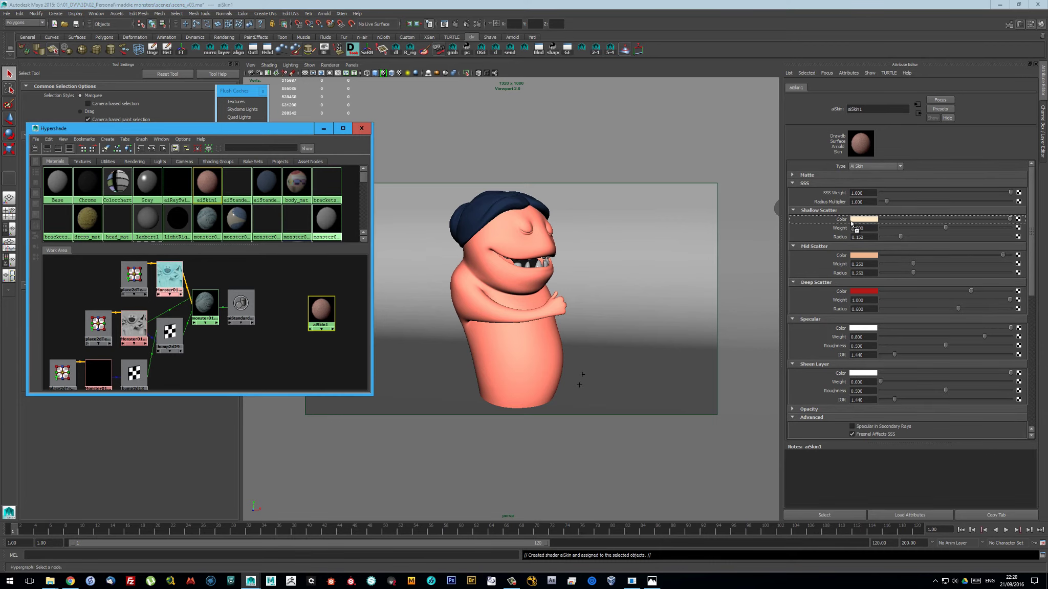
mouse_move(170, 281)
middle_down()
mouse_move(864, 219)
mouse_move(864, 291)
middle_up()
click(864, 291)
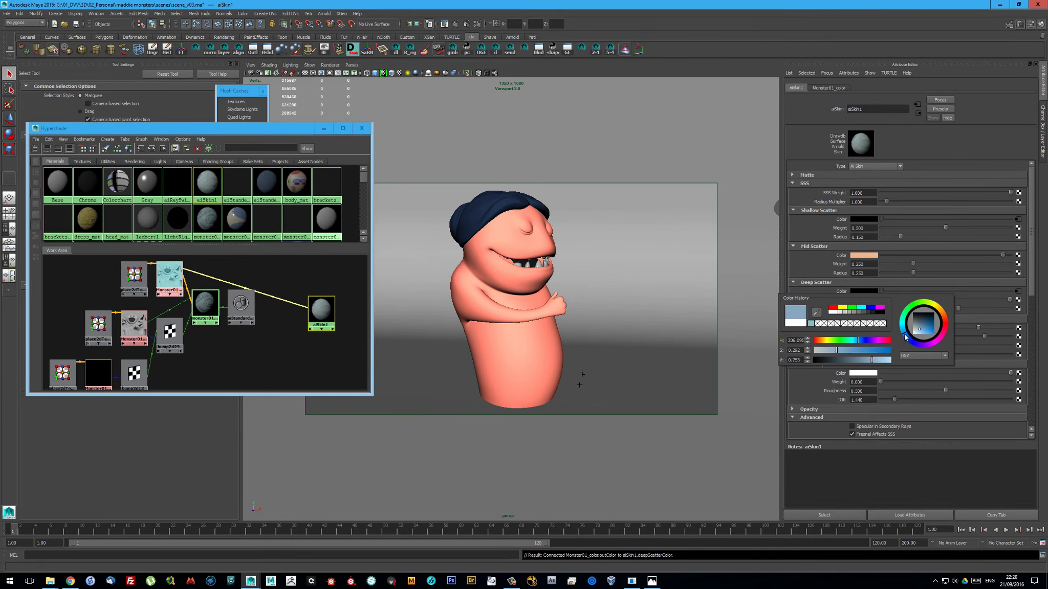
middle_drag(171, 280, 840, 373)
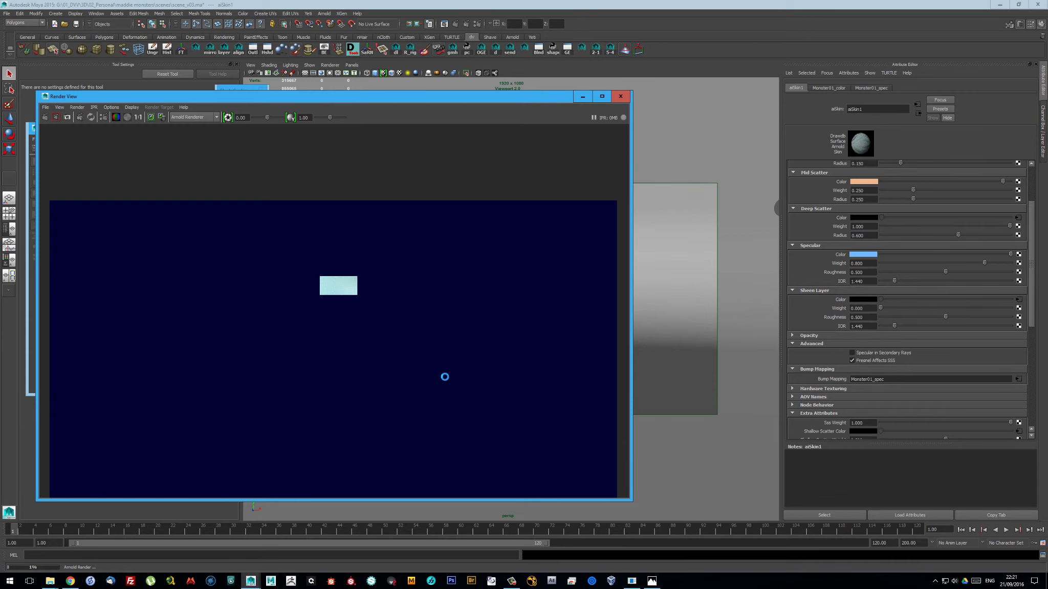
Set radius multiplier 0.2 and SSS weight 0.5, then re-render the monster preview
drag(508, 99, 663, 331)
click(864, 328)
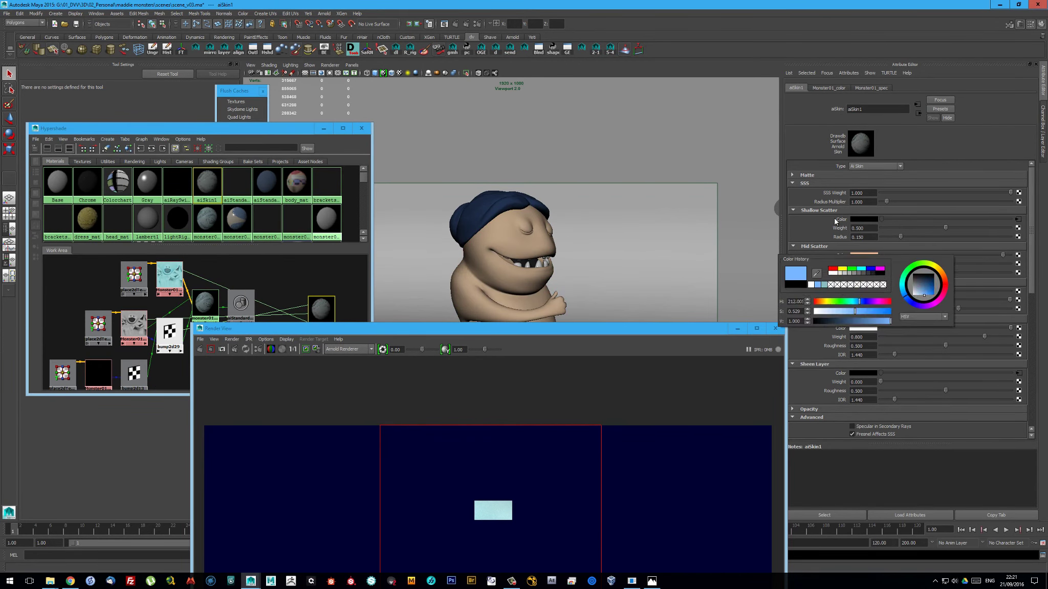
drag(321, 328, 294, 82)
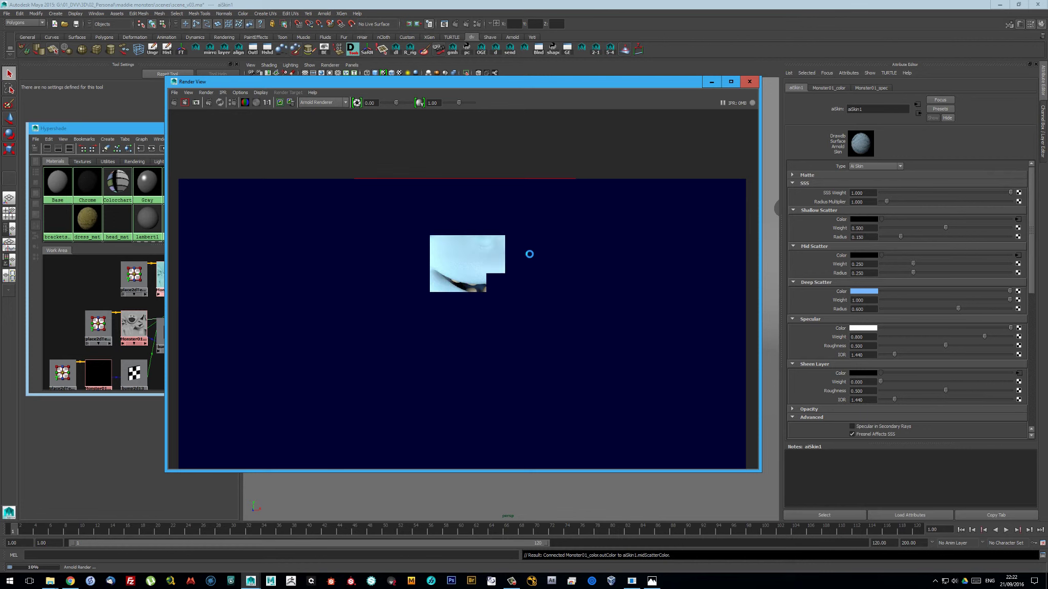
double_click(863, 202)
text(0.2)
key(Return)
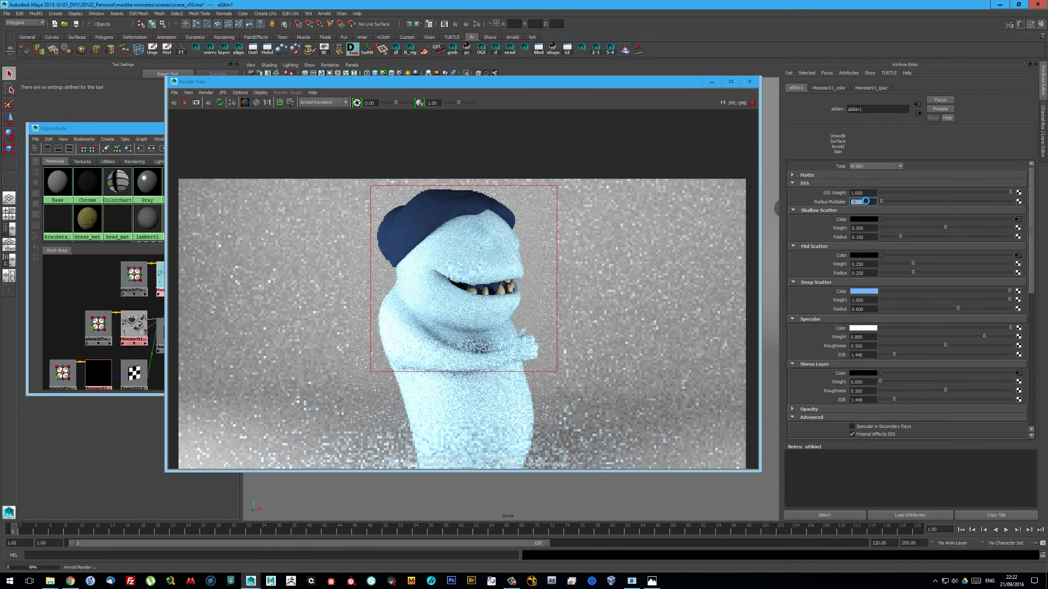
text(0.5)
key(Return)
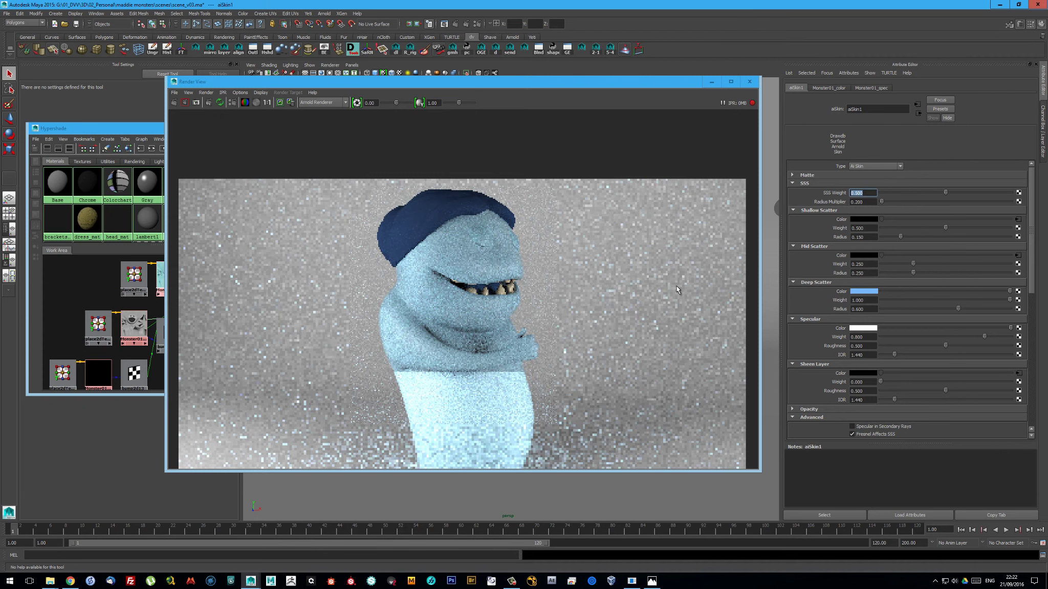
click(183, 103)
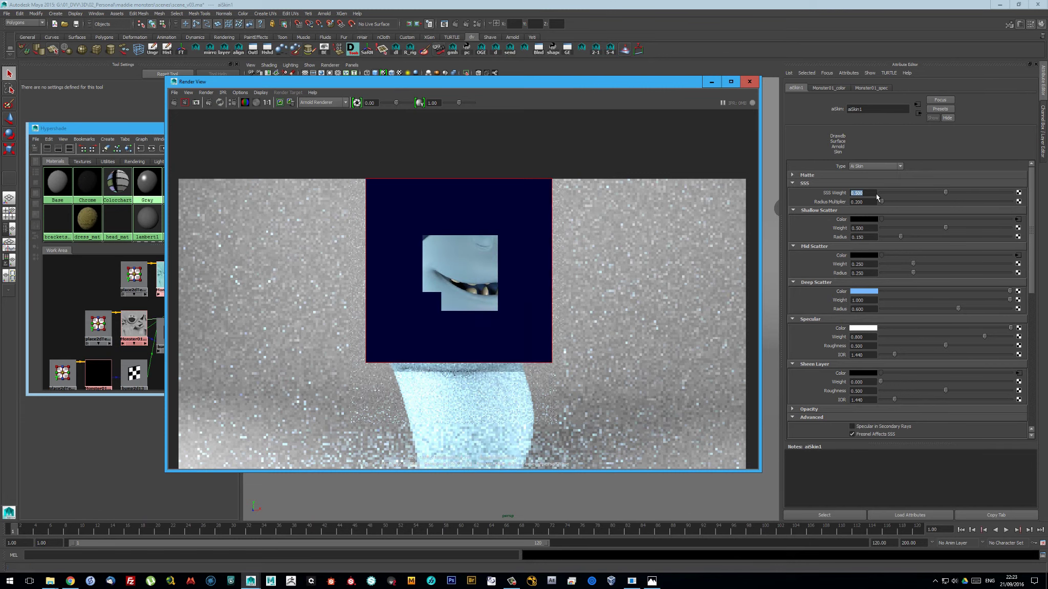
Raise SSS weight to 0.8, make deep scatter pink and break the sheen colour connection
text(0.8)
key(Return)
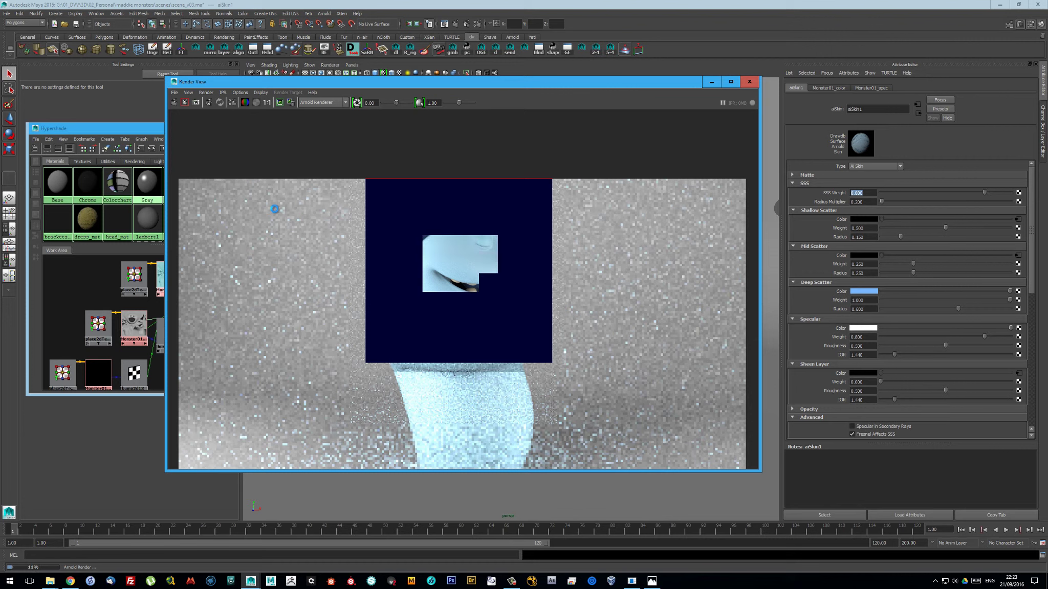
click(863, 291)
click(934, 301)
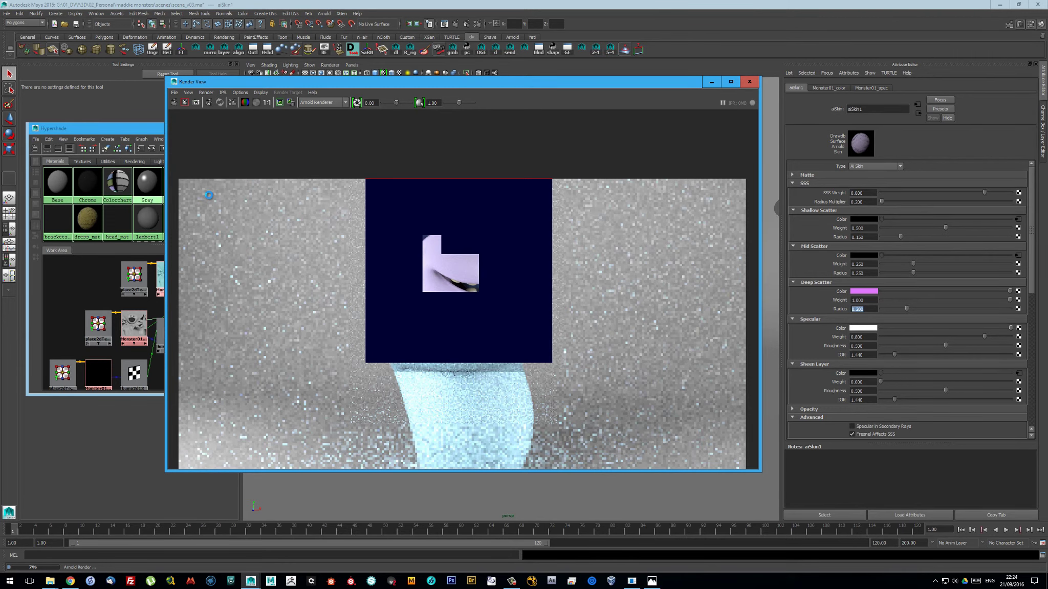
right_click(895, 373)
click(897, 376)
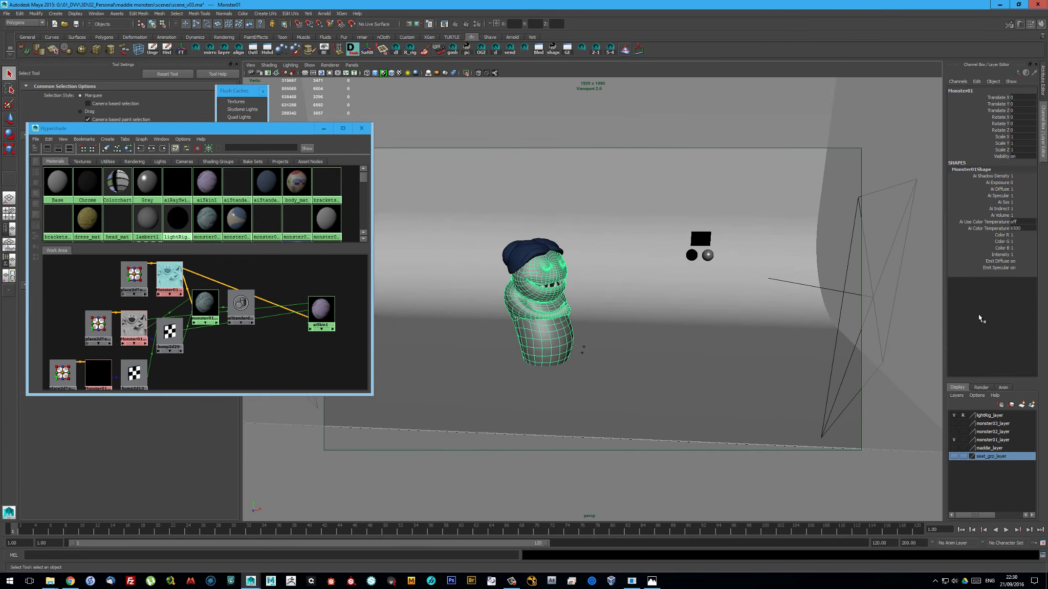
Show monster02_layer and inspect the second monster's normal, specular and colour textures
click(953, 432)
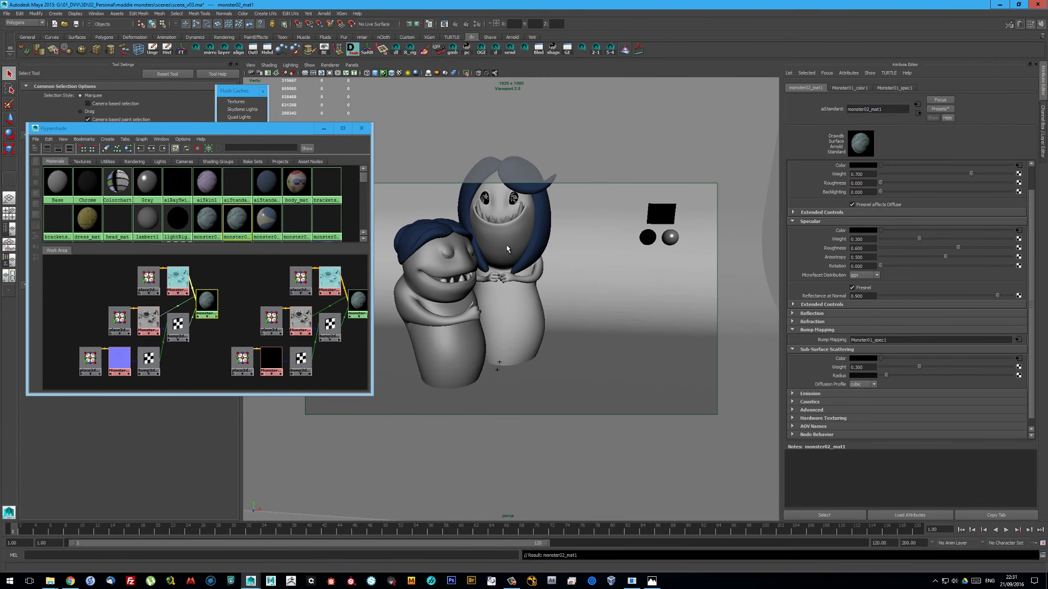
click(507, 249)
click(119, 361)
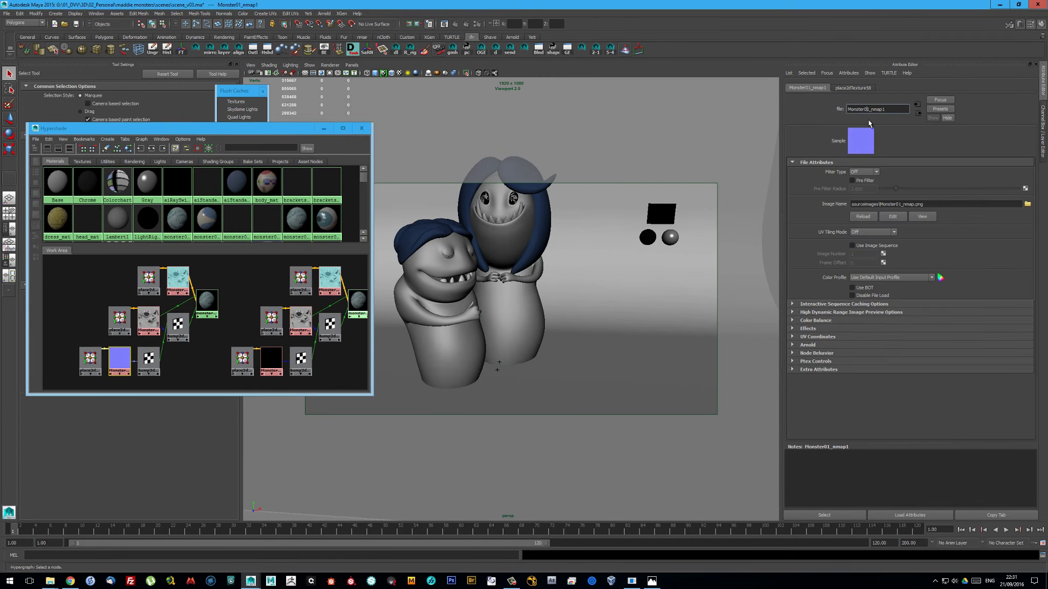
triple_click(901, 203)
click(148, 321)
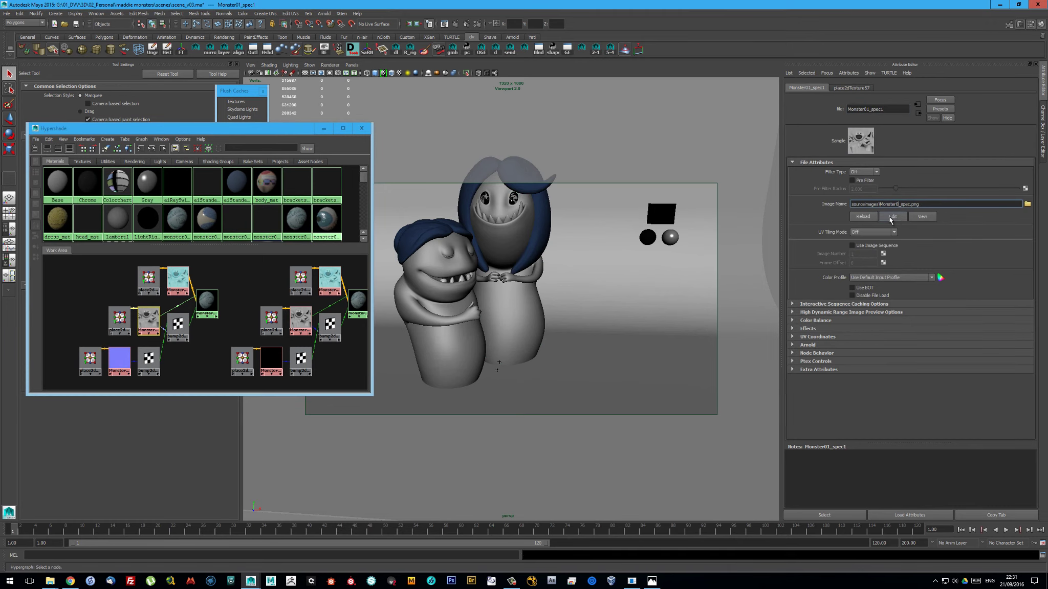
click(178, 279)
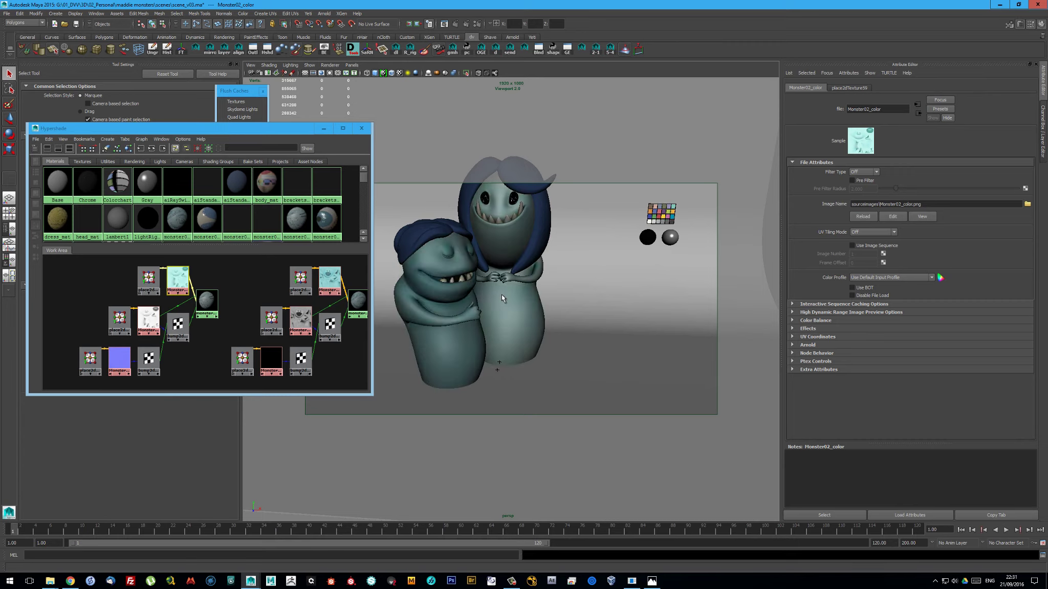
scroll(501, 294, up, 3)
scroll(562, 338, up, 4)
scroll(591, 364, down, 3)
scroll(590, 364, down, 4)
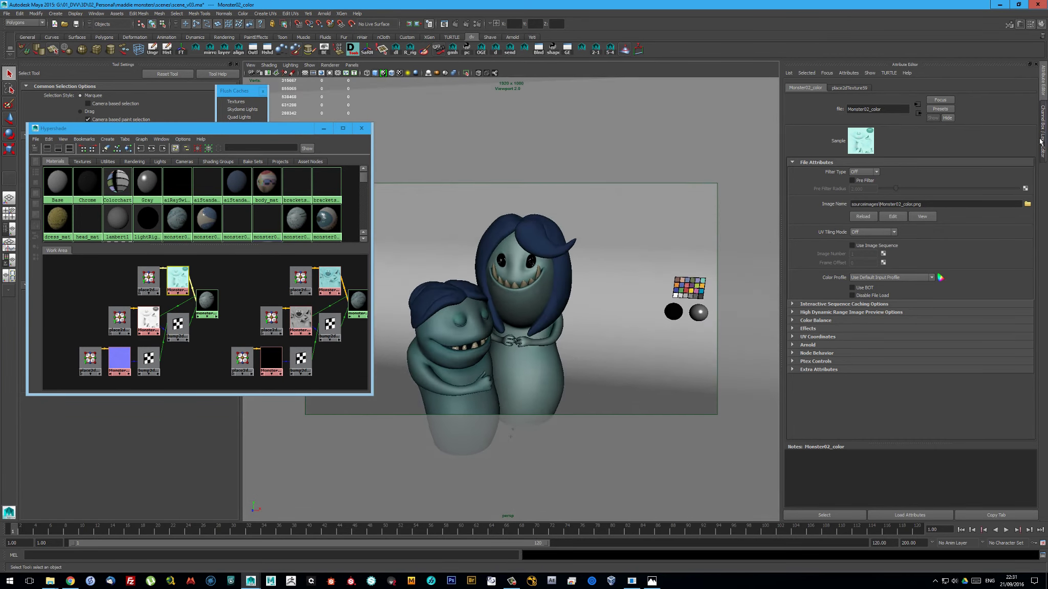
Duplicate the second monster's shading network and assign the copy to the third monster
click(675, 358)
click(49, 139)
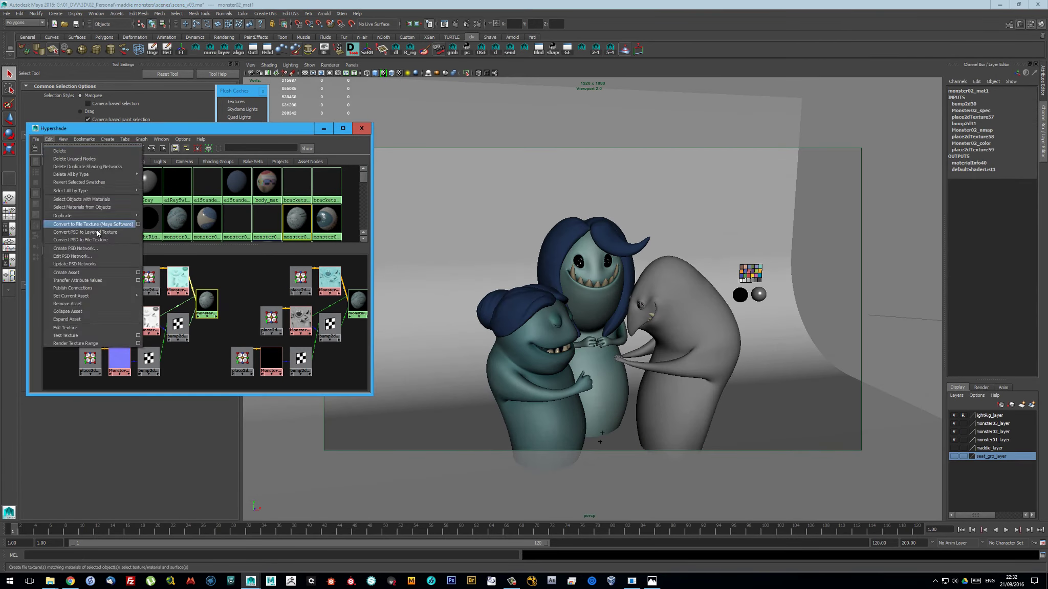
click(92, 246)
key(ctrl+a)
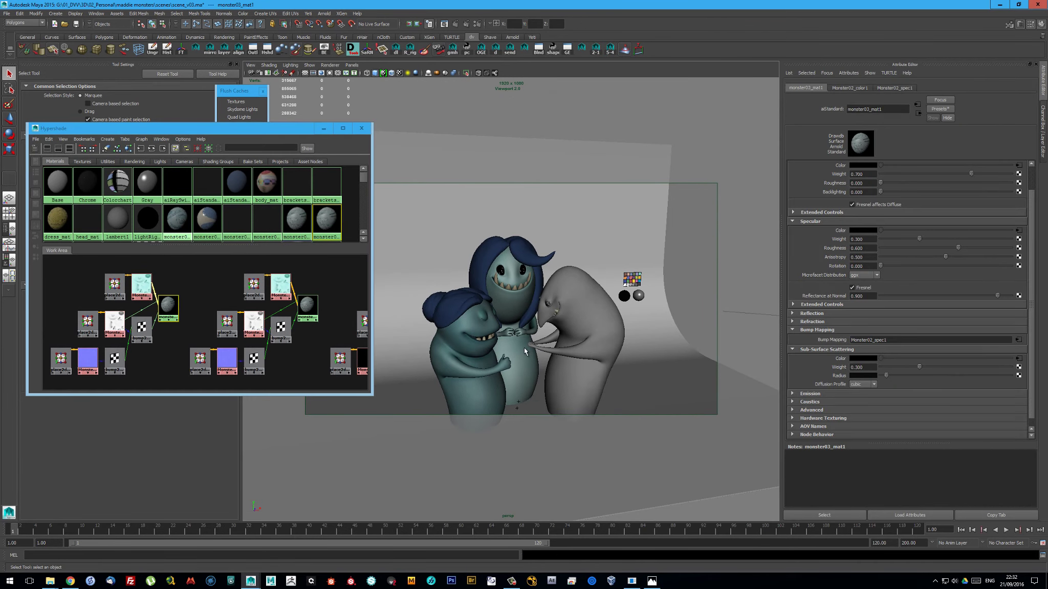
click(588, 333)
click(166, 305)
Check the copied colour, specular, Monster03_nmap and bump2d32 nodes, then save the scene
click(917, 104)
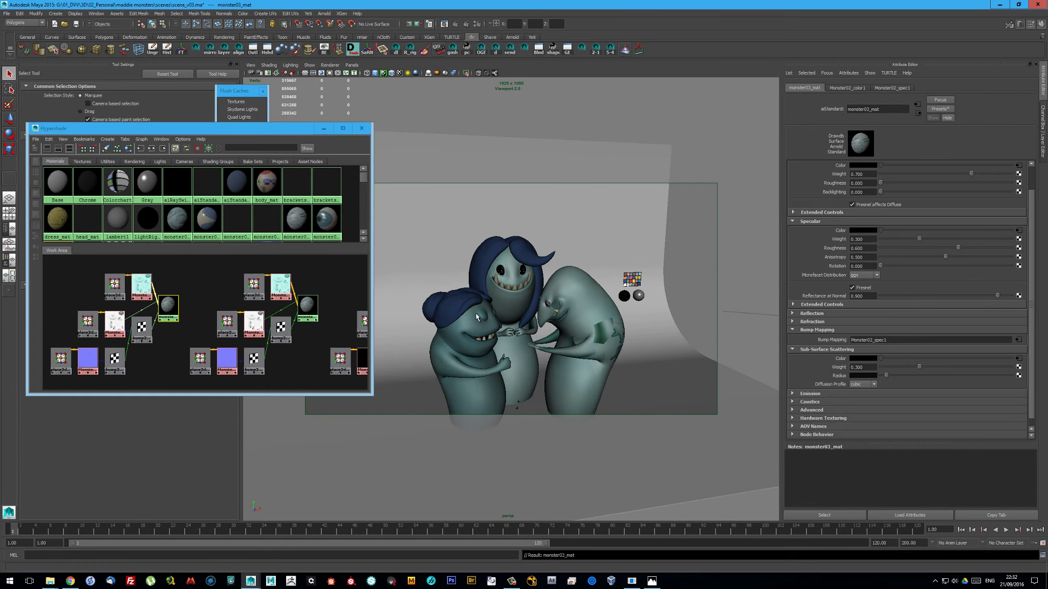
click(115, 322)
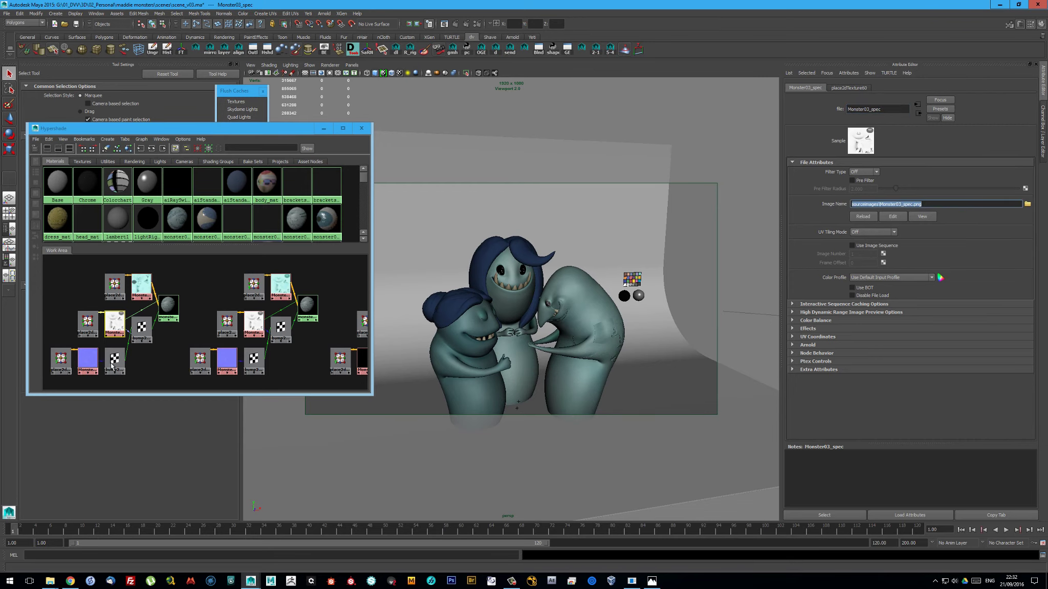
click(87, 361)
click(141, 328)
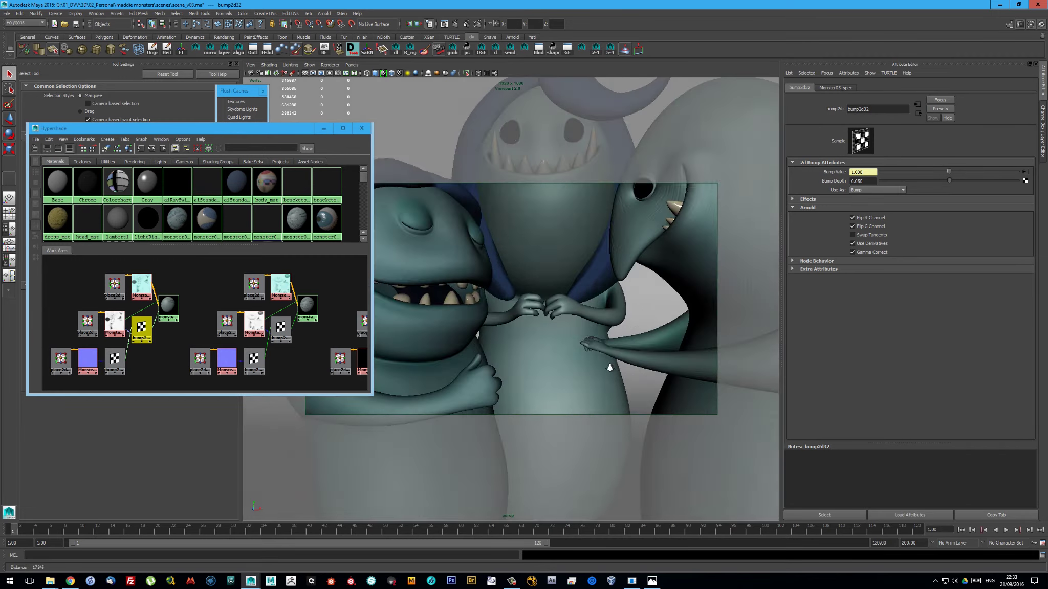
click(361, 134)
key(ctrl+s)
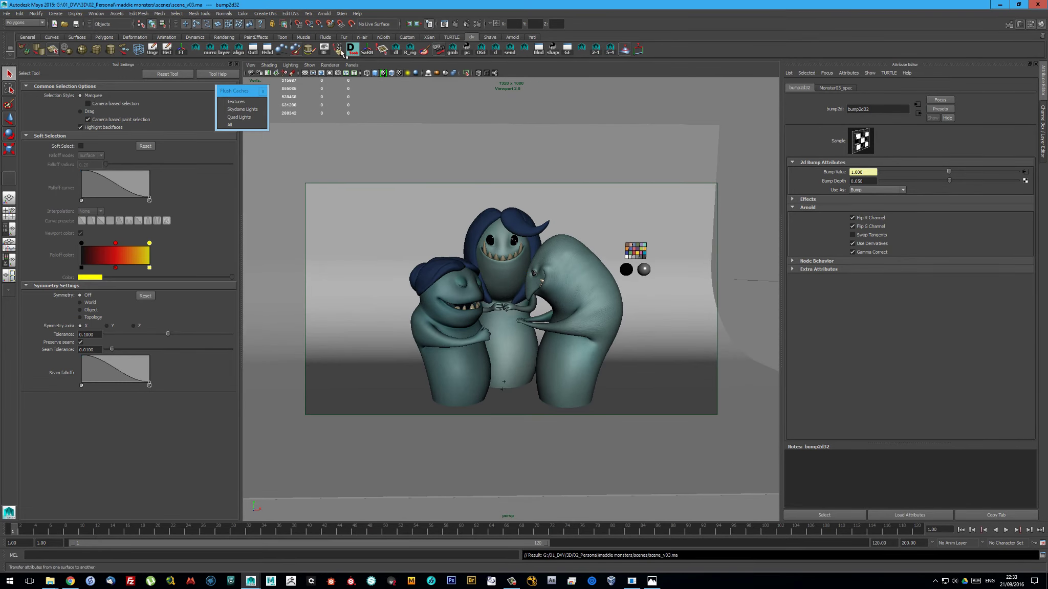
Re-run the Arnold IPR render of all three monsters and lower the Render View window
click(455, 23)
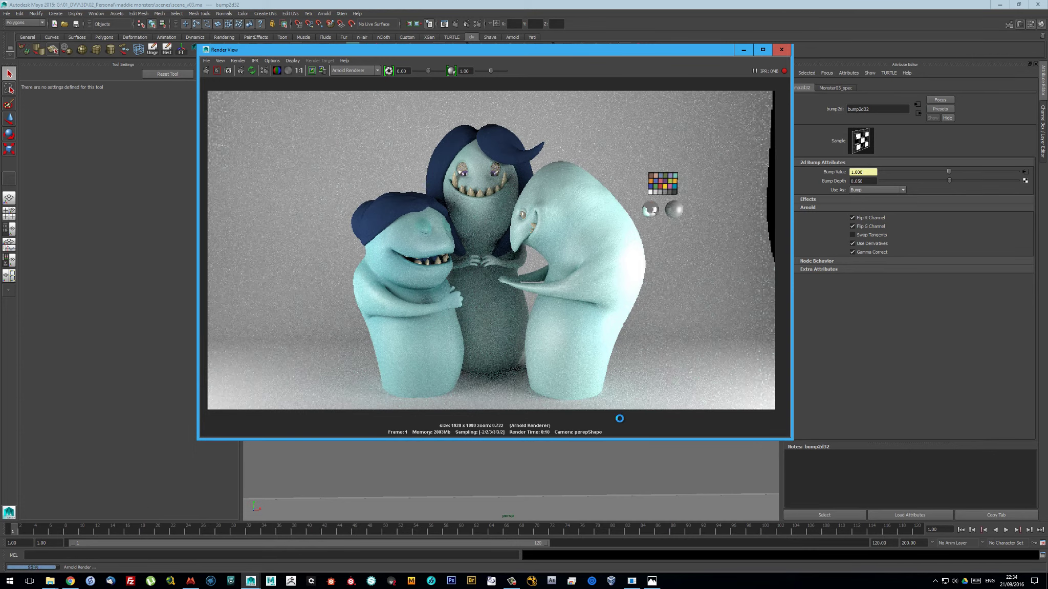
drag(561, 54, 547, 138)
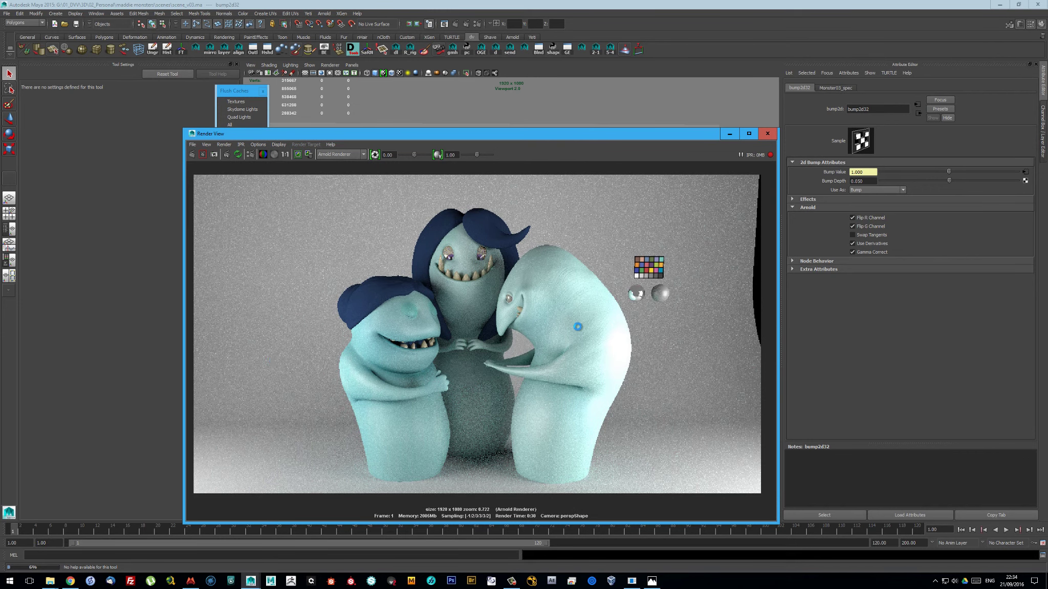
click(190, 581)
Rename the second paint layer to 'ao burn' and select it
double_click(919, 80)
text(ao burn)
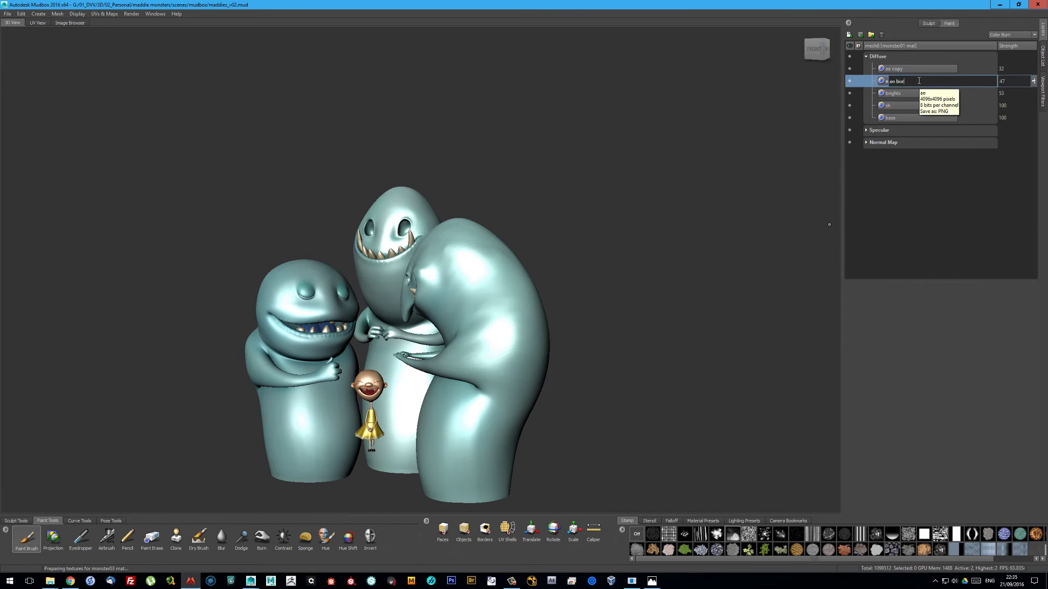
key(Return)
click(919, 69)
right_click(899, 81)
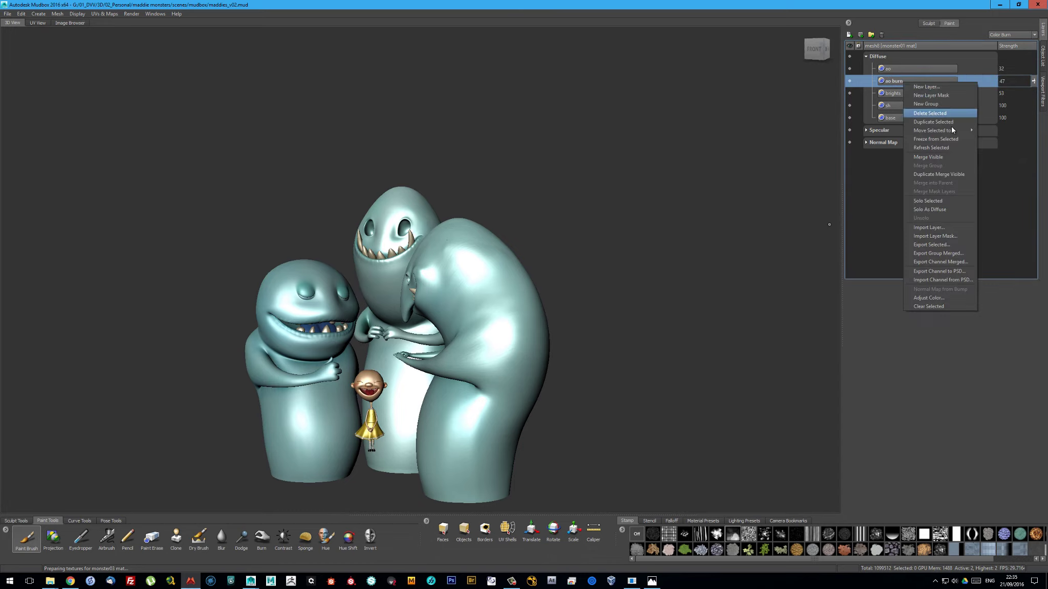
click(934, 131)
right_click(903, 82)
key(Escape)
right_click(905, 81)
click(936, 169)
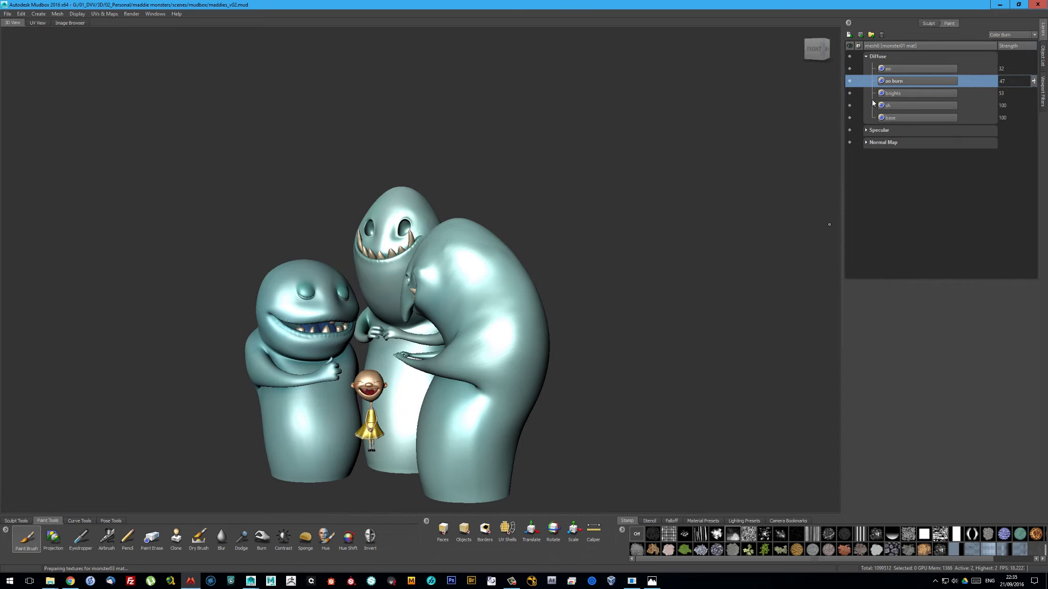
Hide the ao, brights and sh layers, isolate the first monster, and merge visible into Incandescence
click(849, 69)
click(849, 93)
click(849, 106)
click(70, 14)
click(92, 41)
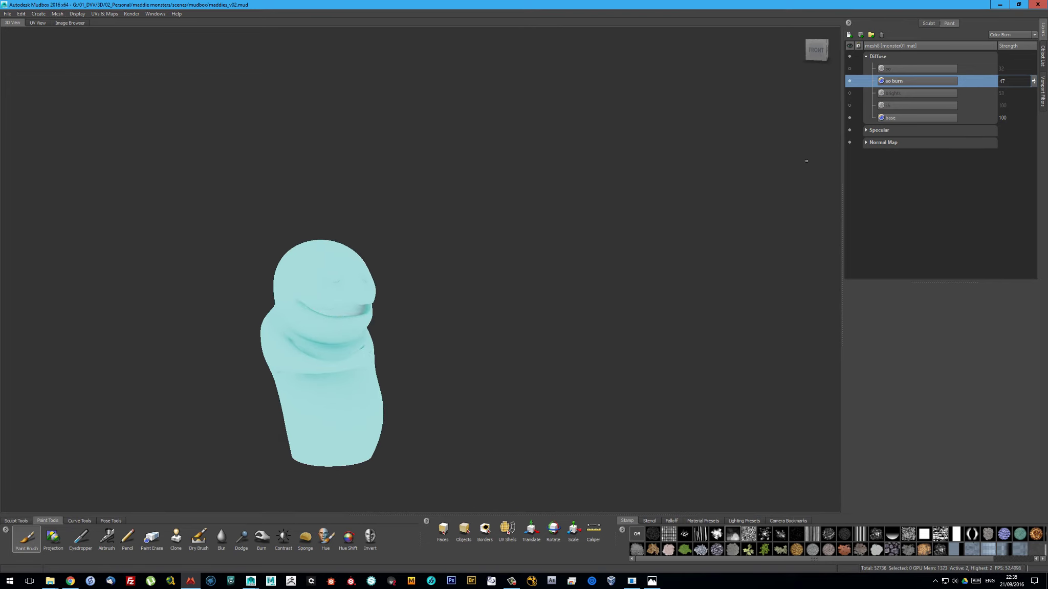
right_click(909, 83)
click(953, 107)
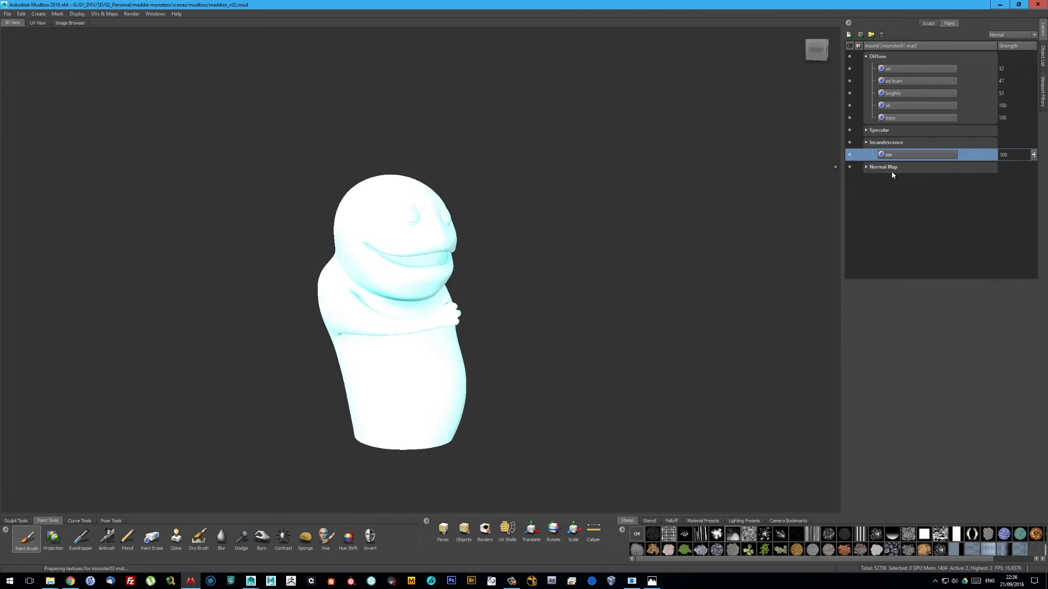
Add Paint Layer 1, place the sss layer above it and set sss to Hard Light
key(f)
key(Return)
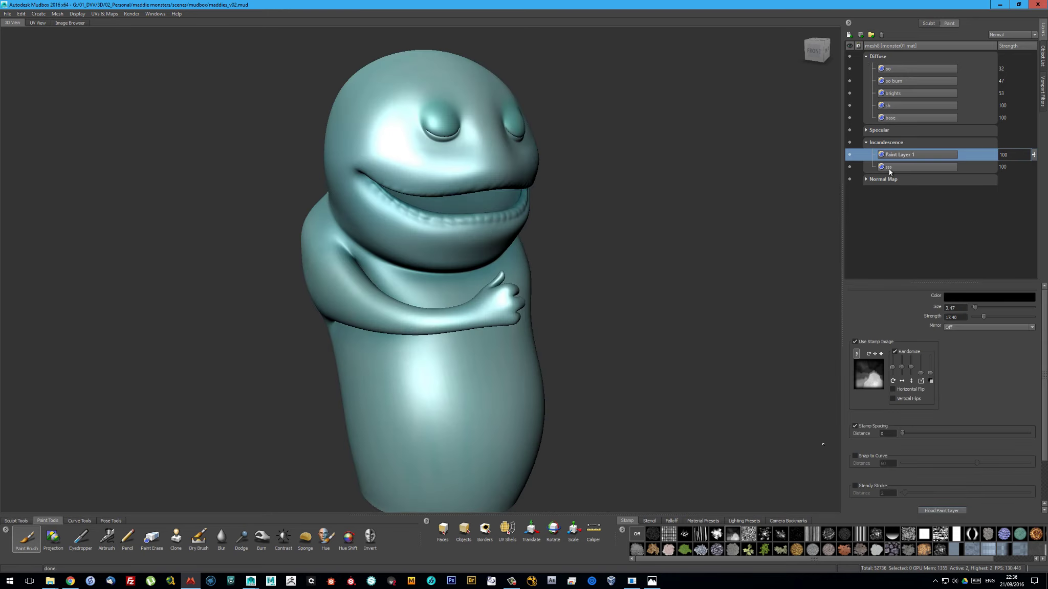
drag(889, 167, 893, 155)
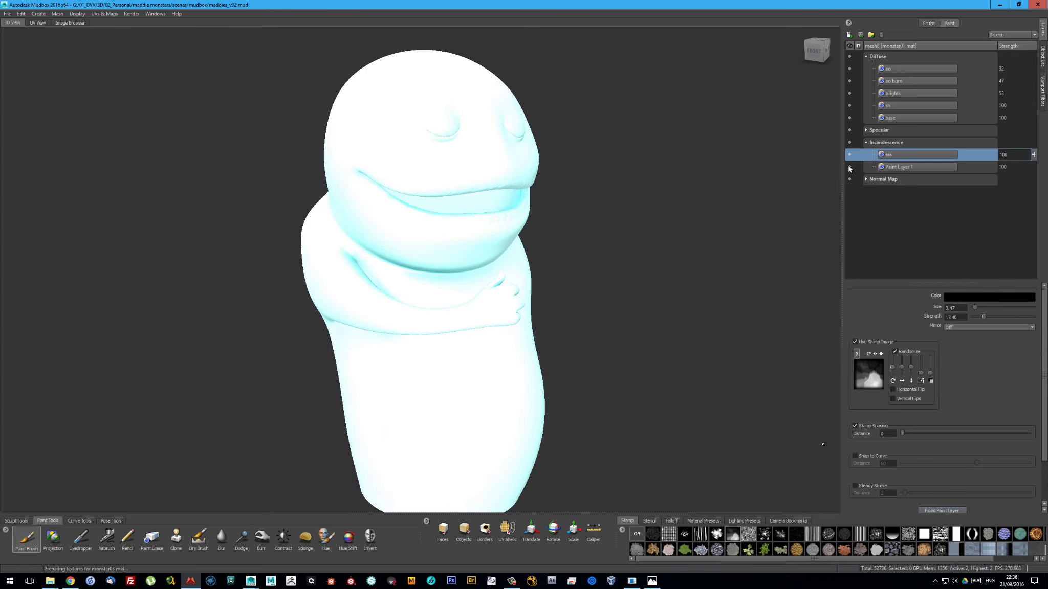
click(1008, 34)
click(1003, 45)
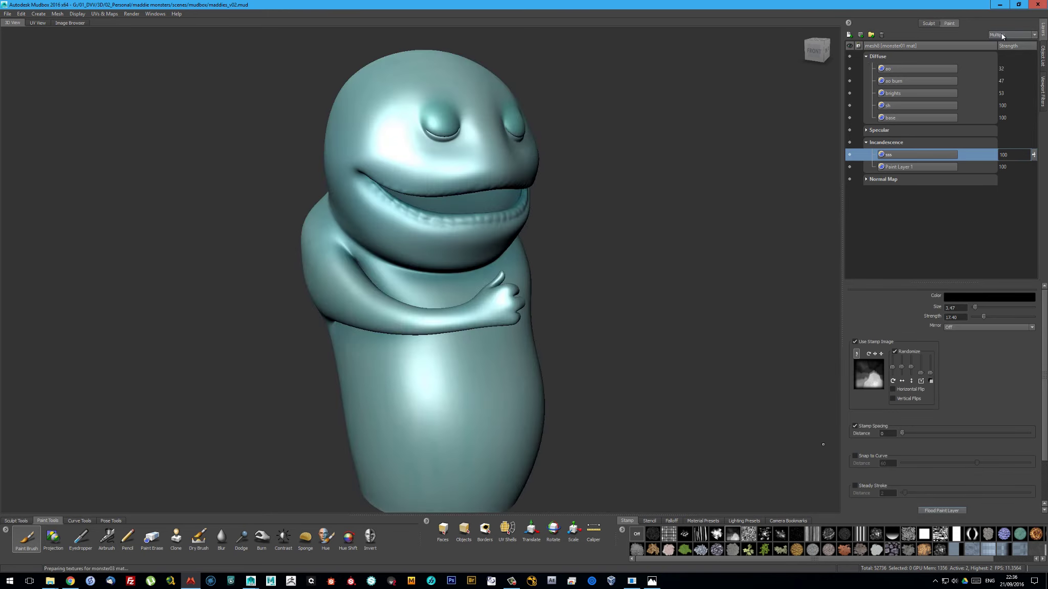
Export the merged Incandescence channel as Monster01_sss.png
scroll(1001, 34, down, 1)
scroll(1002, 35, down, 1)
scroll(1003, 34, down, 1)
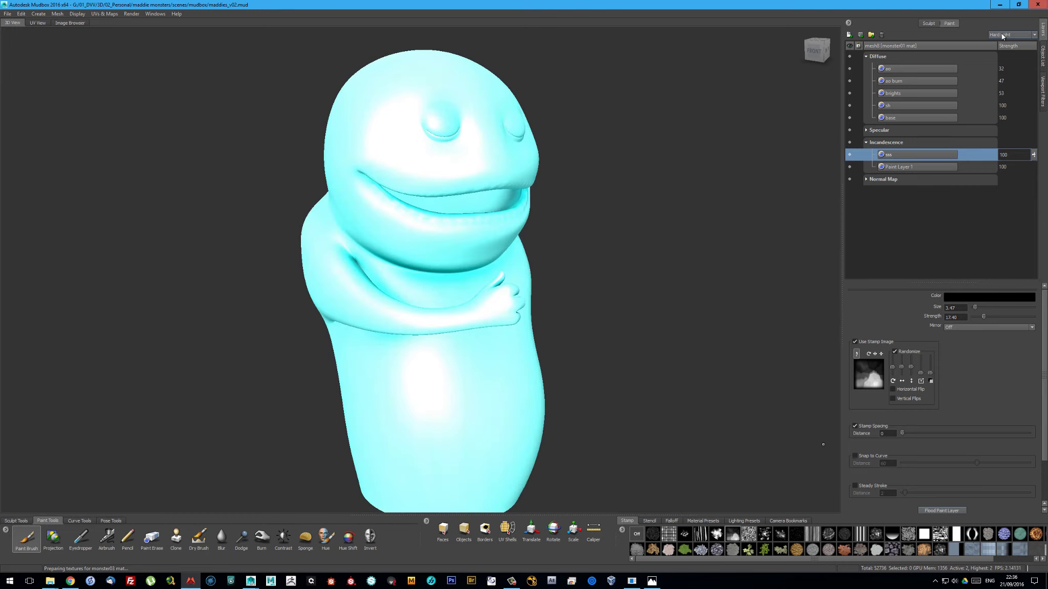
scroll(1003, 34, down, 1)
scroll(1004, 35, down, 1)
scroll(1004, 34, down, 1)
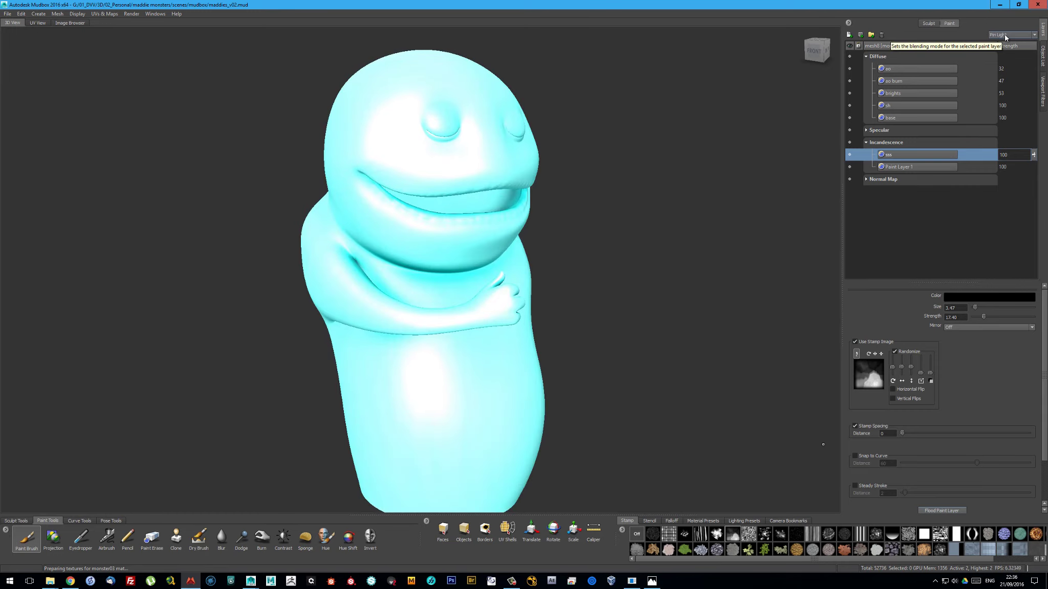
scroll(1004, 34, down, 1)
scroll(1004, 35, down, 1)
scroll(1004, 34, up, 5)
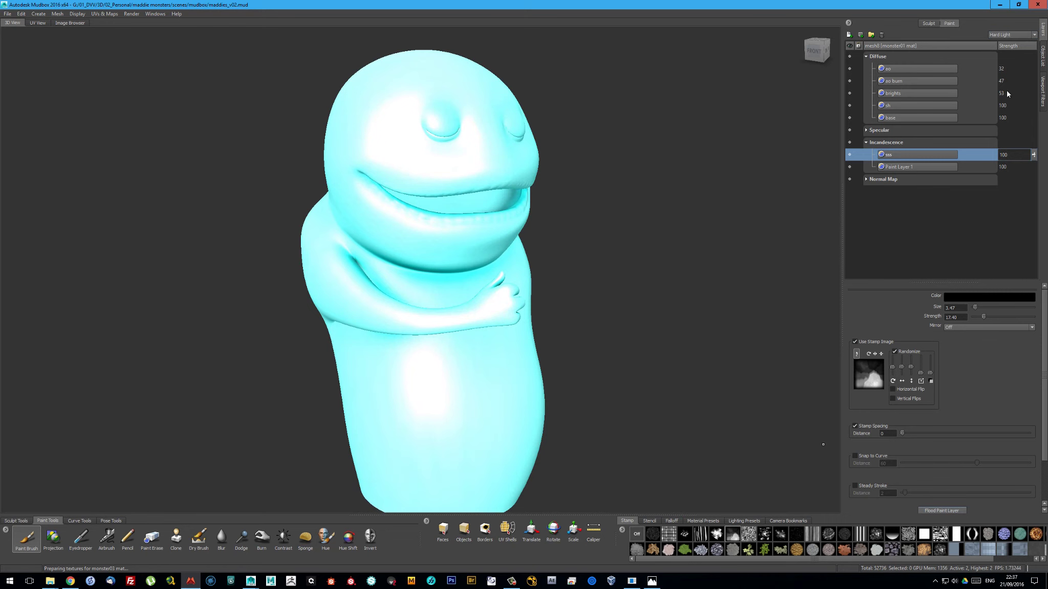
right_click(919, 156)
click(956, 340)
click(225, 284)
key(BackSpace)
text(1_.png)
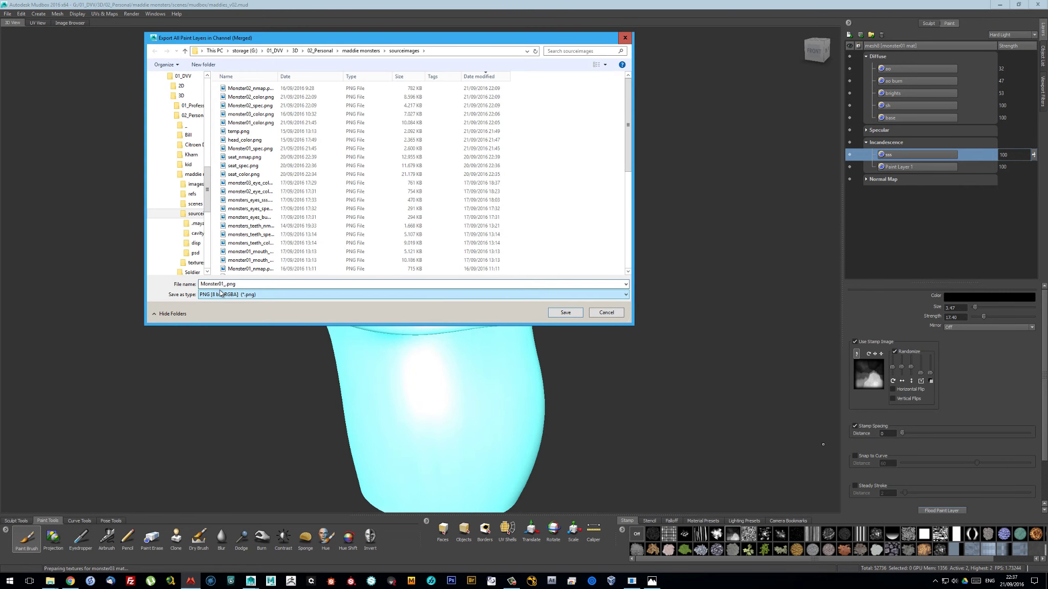
text(sss)
key(Return)
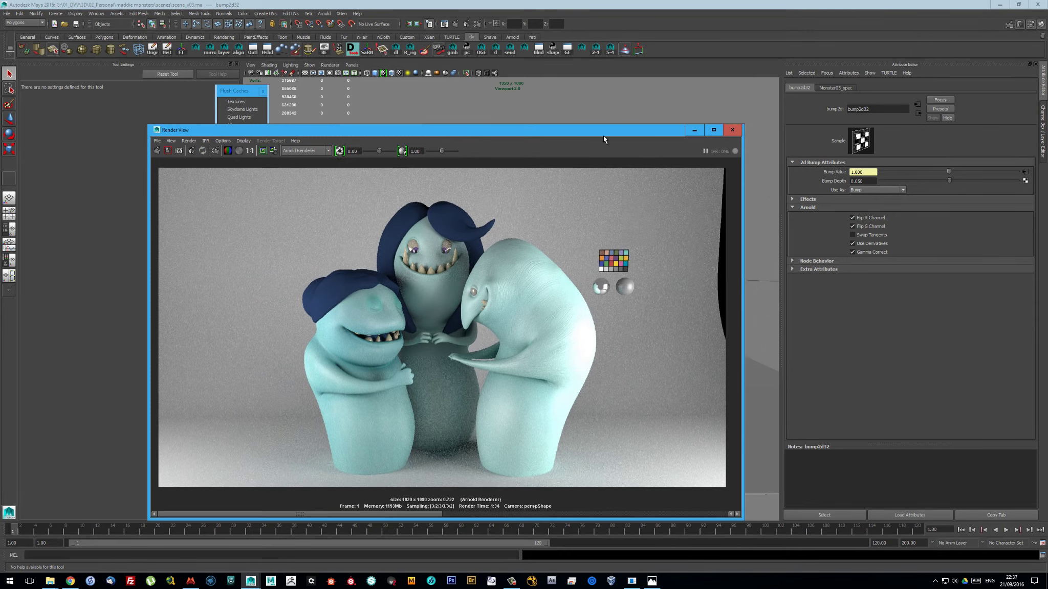
Load Monster01_sss.png into the file5 texture node and open monster01_mat
drag(603, 136, 545, 108)
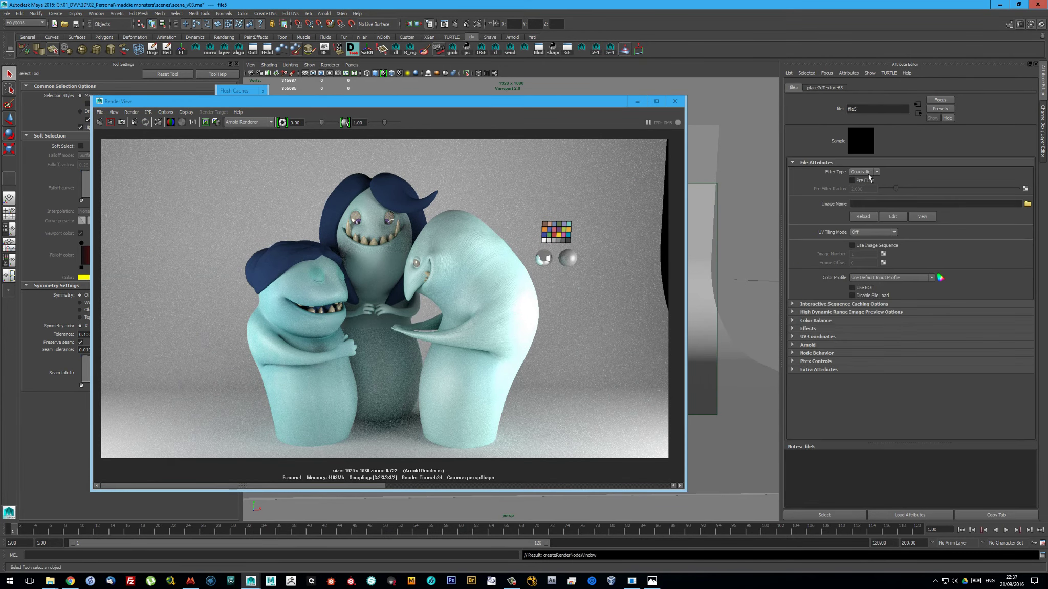
click(1028, 203)
double_click(390, 163)
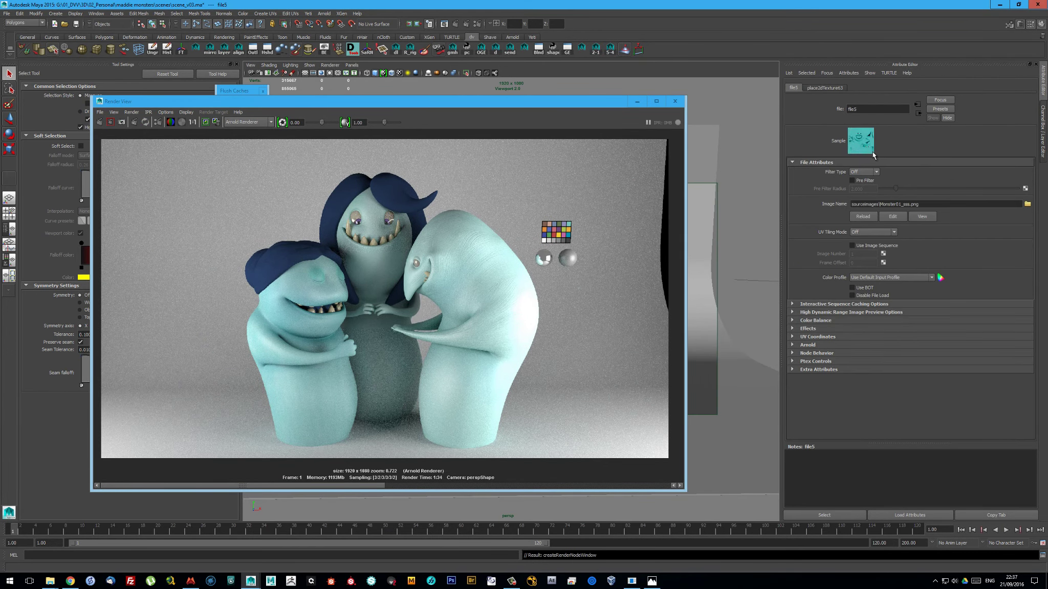
click(916, 104)
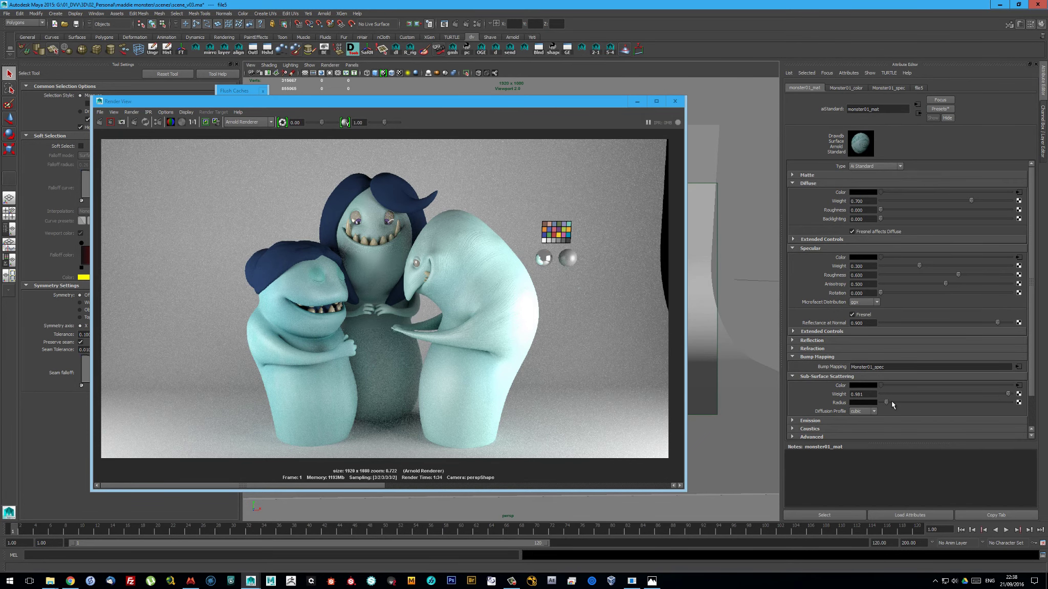
Region-render the left monster, then in Mudbox unhide all characters and show the middle monster
drag(222, 225, 369, 453)
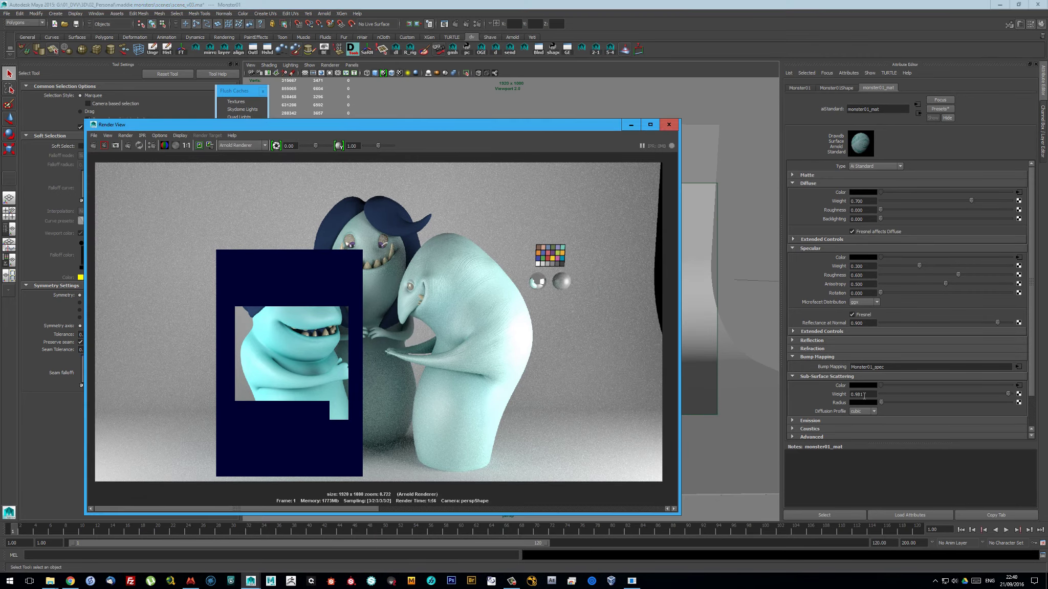
click(863, 385)
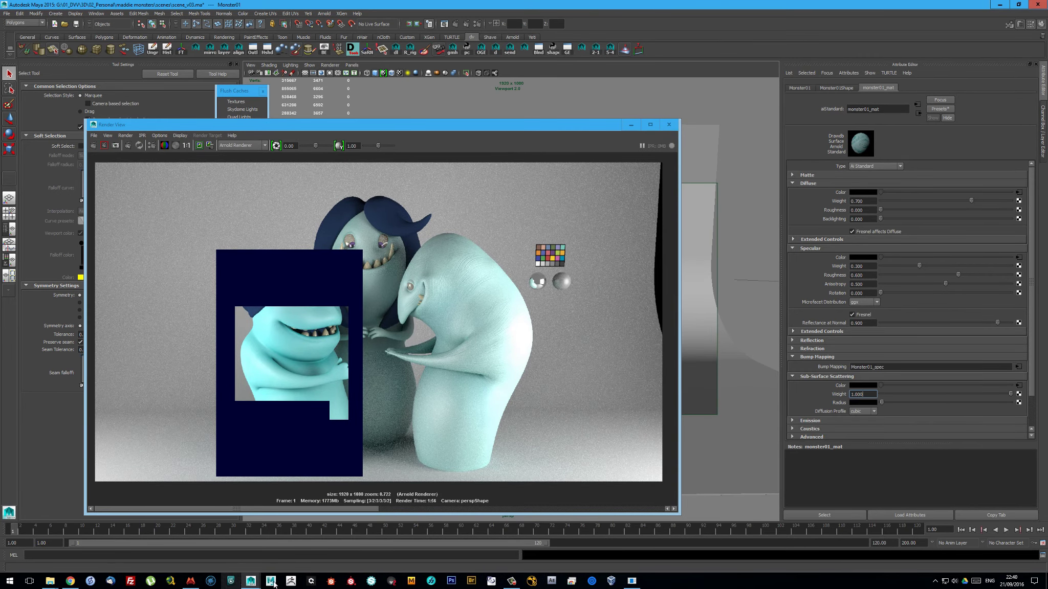
click(191, 580)
click(87, 15)
click(97, 102)
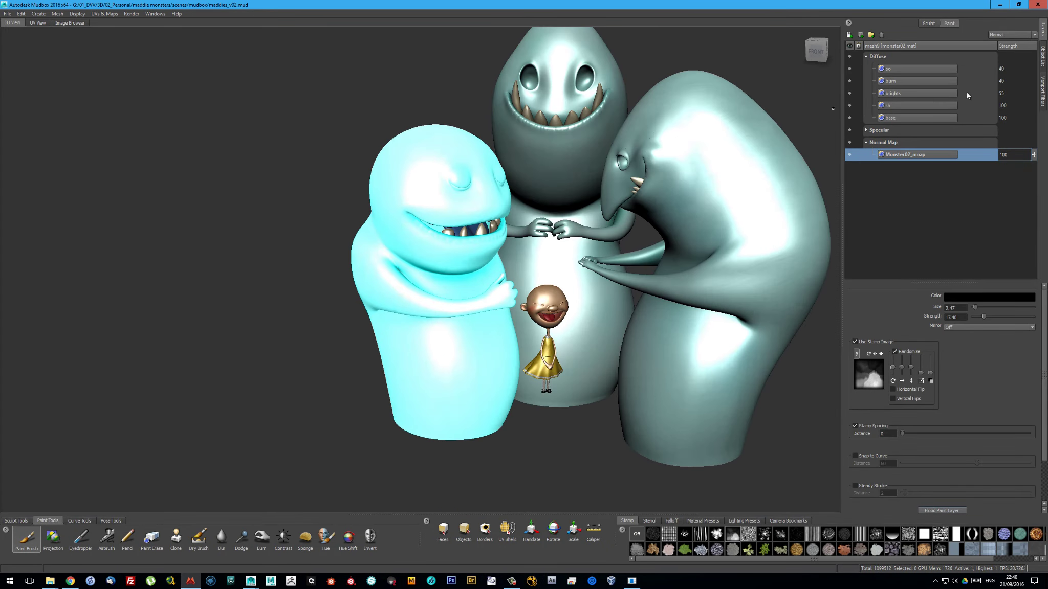
Merge the middle monster's visible layers into Incandescence, add Paint Layer 1, and rename the merged layer 'sss'
right_click(888, 81)
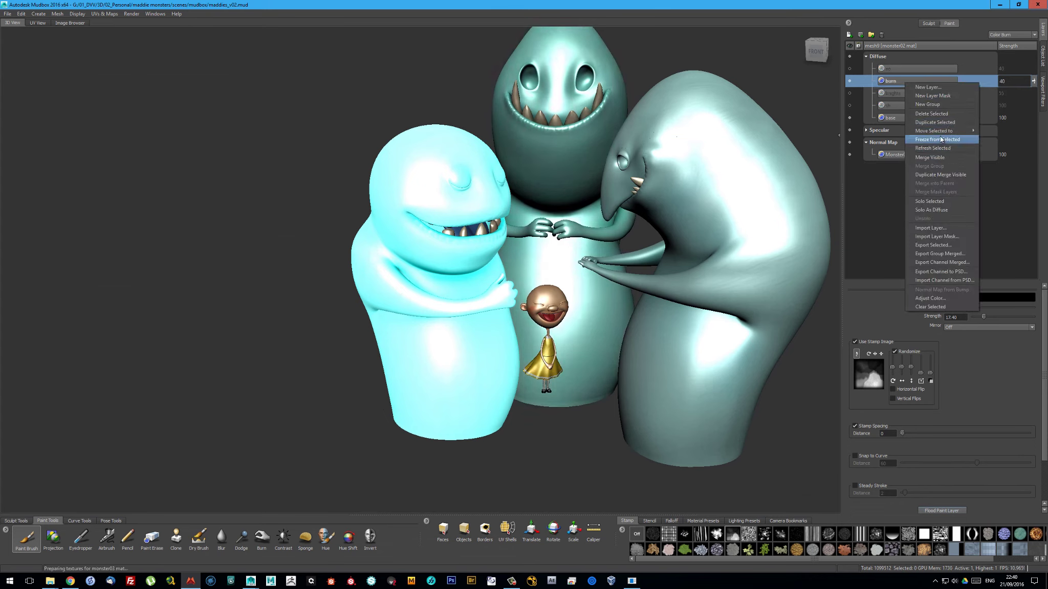
click(921, 177)
right_click(905, 85)
click(898, 156)
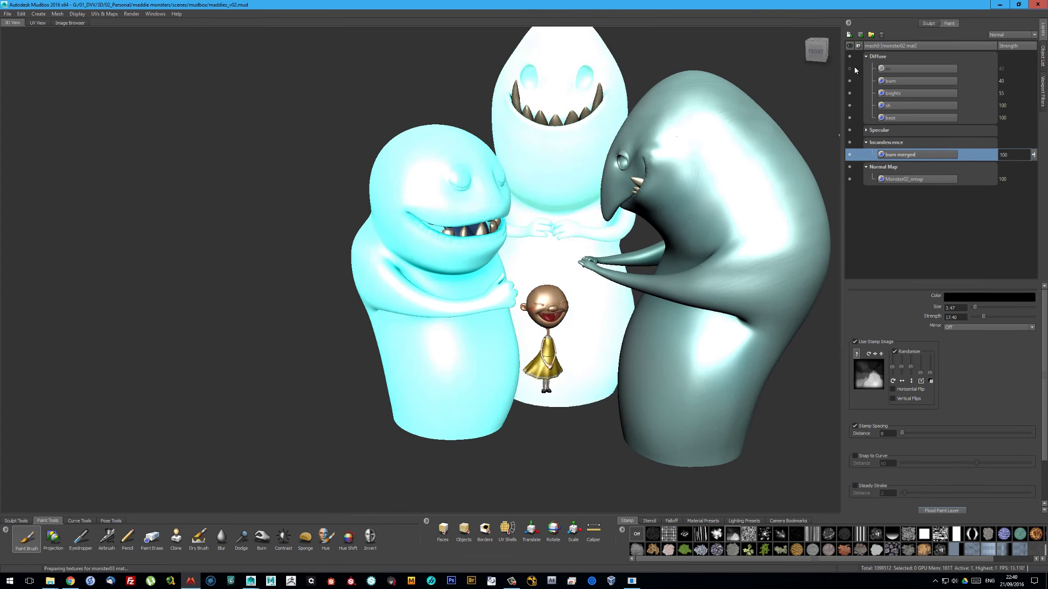
key(Return)
click(1012, 35)
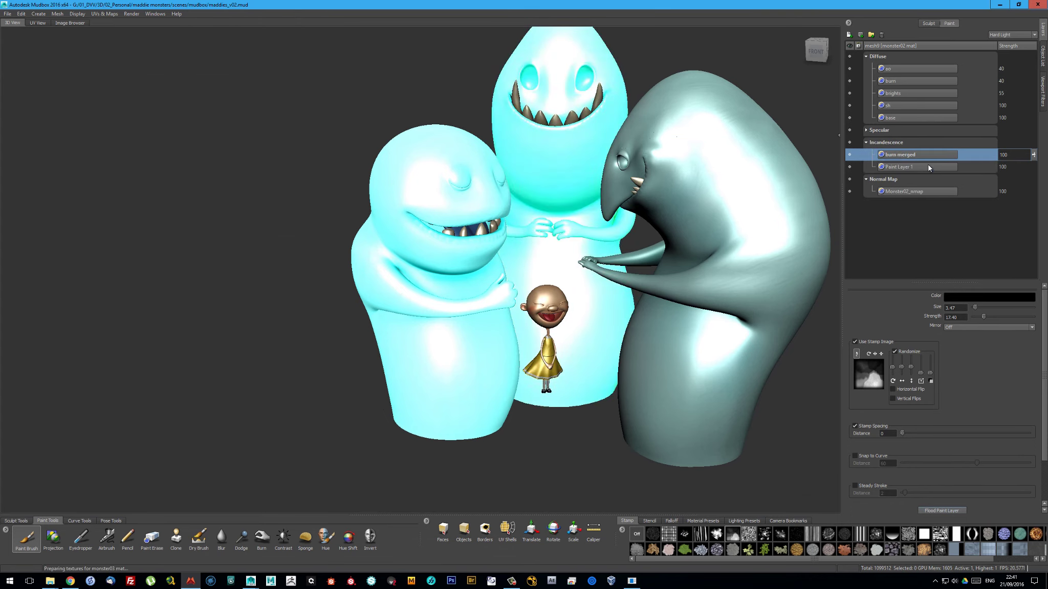
click(928, 167)
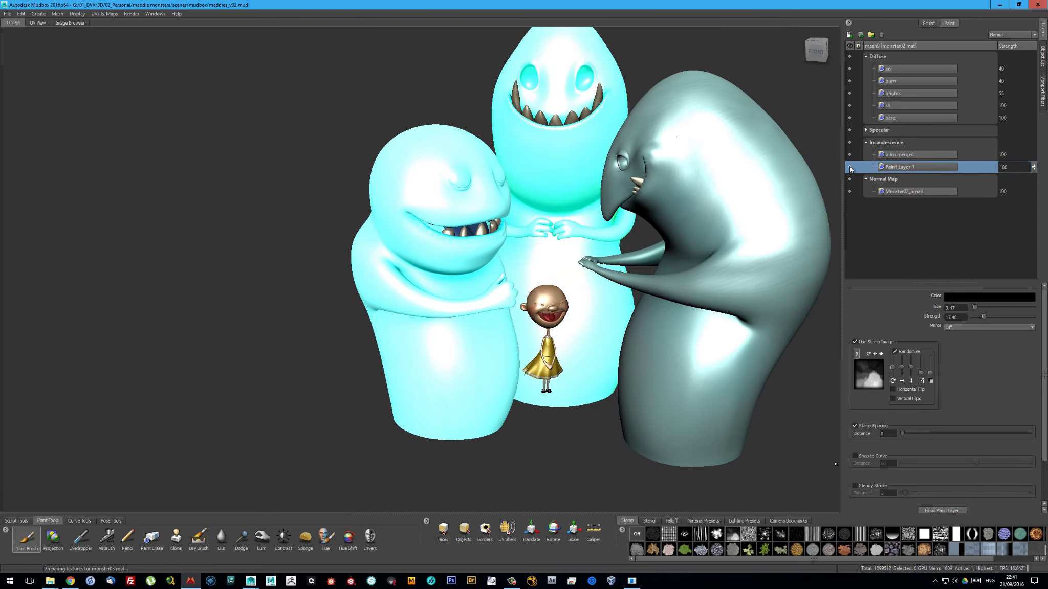
click(901, 154)
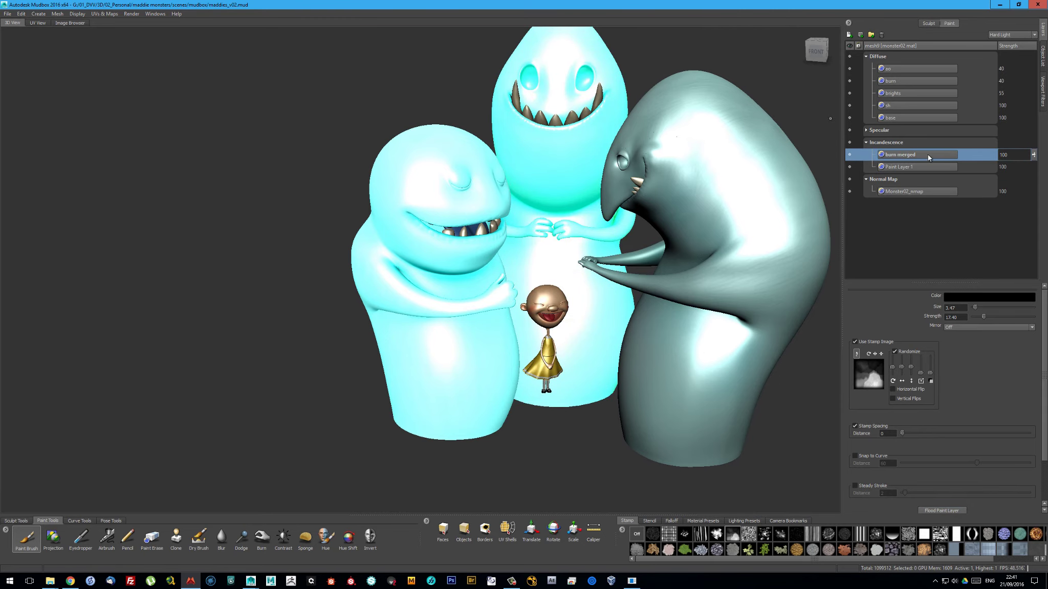
right_click(928, 157)
click(936, 336)
text(sss)
key(Return)
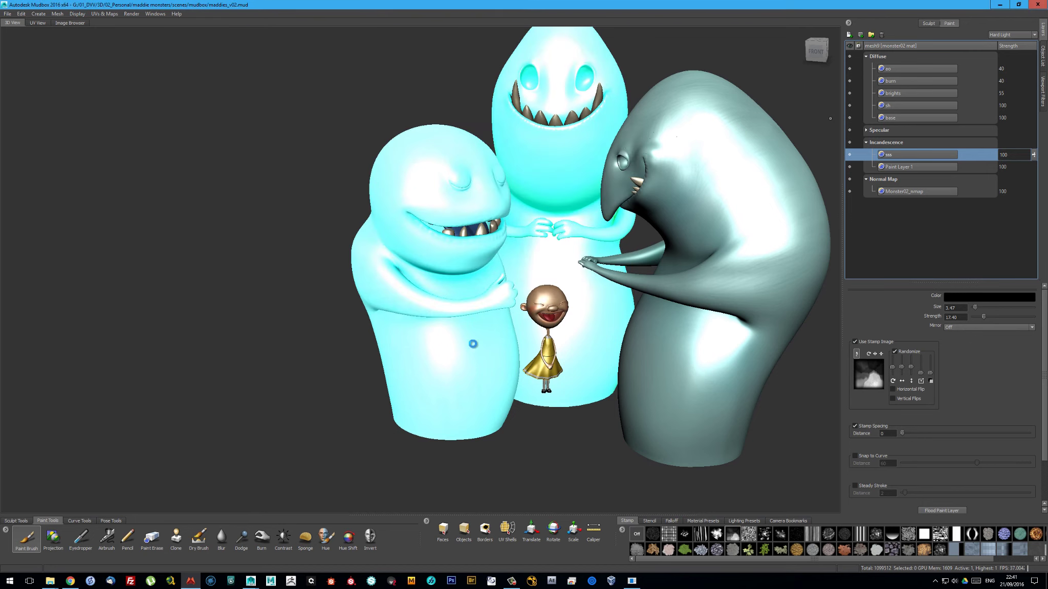
Name the third monster's layer 'ao burn', merge visible layers and move them into Incandescence
double_click(904, 81)
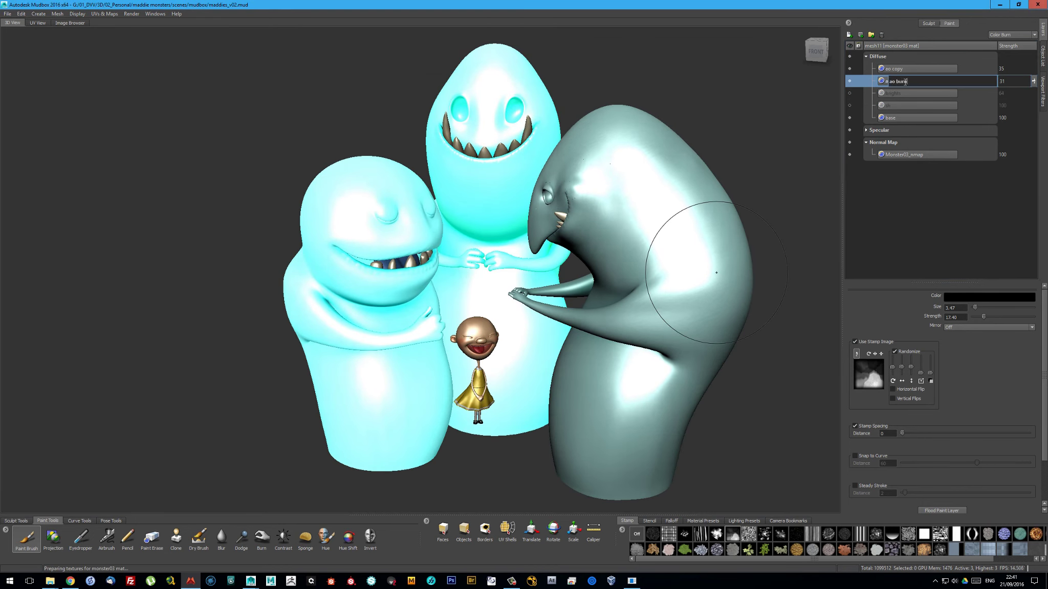
key(Return)
right_click(904, 82)
click(920, 119)
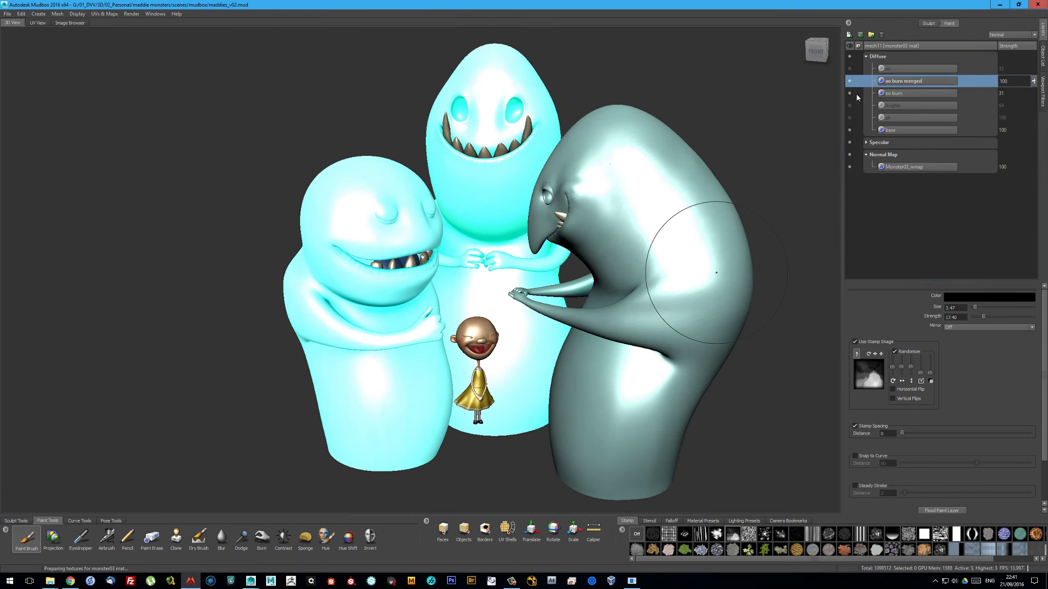
right_click(904, 81)
click(916, 120)
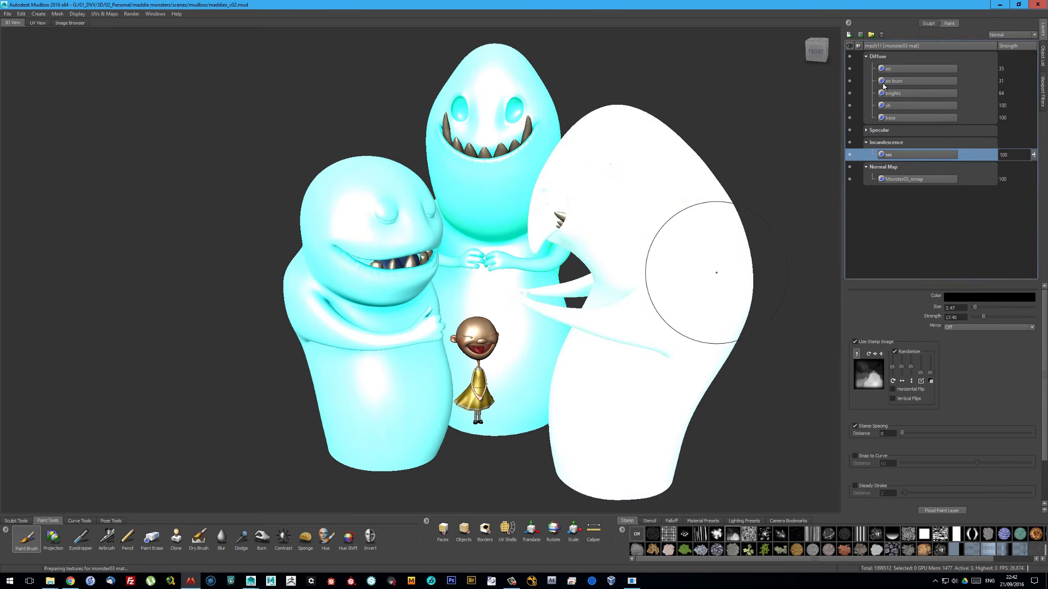
Add an sss Incandescence layer at strength 55 and brighten it with Adjust Color
drag(910, 155, 888, 153)
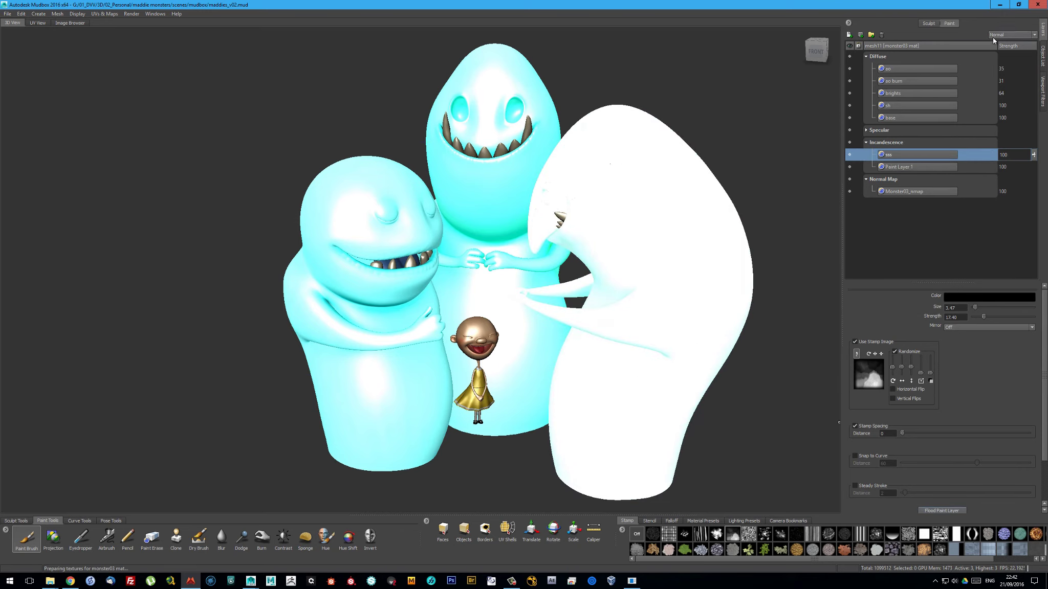
drag(1036, 196, 1034, 174)
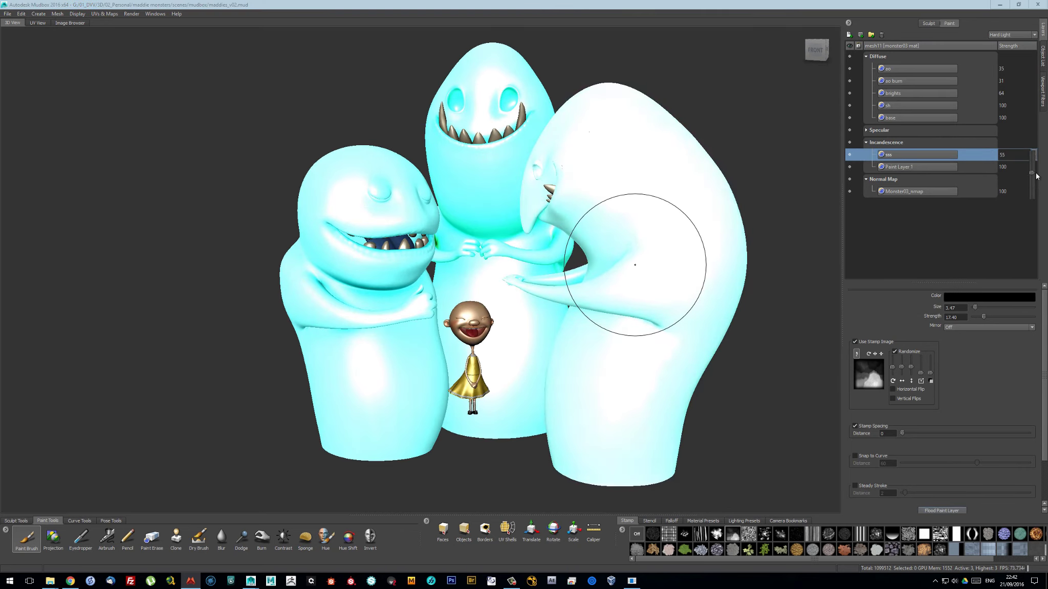
right_click(923, 156)
click(964, 332)
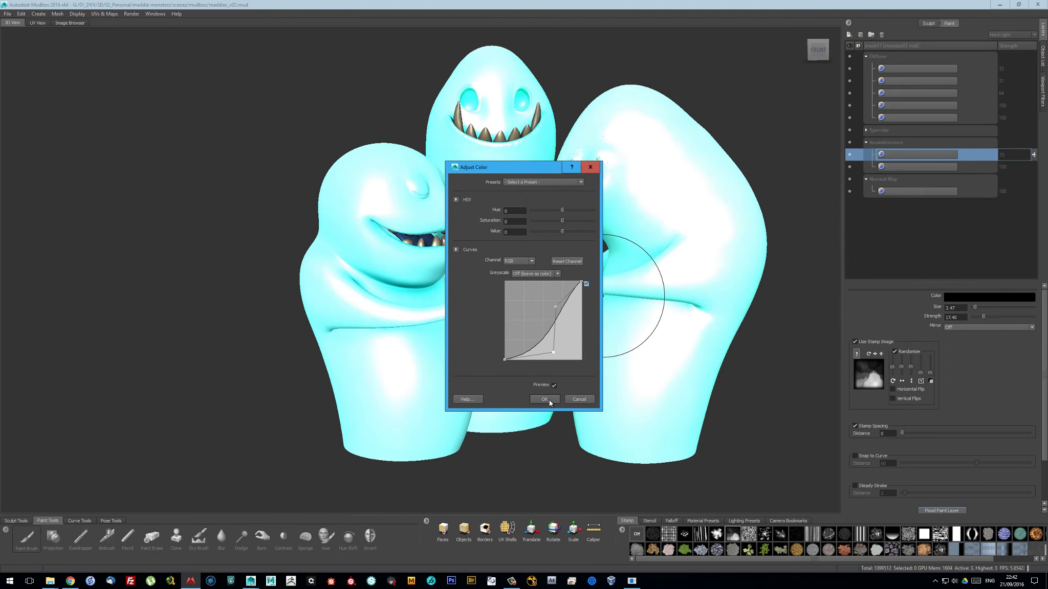
click(544, 399)
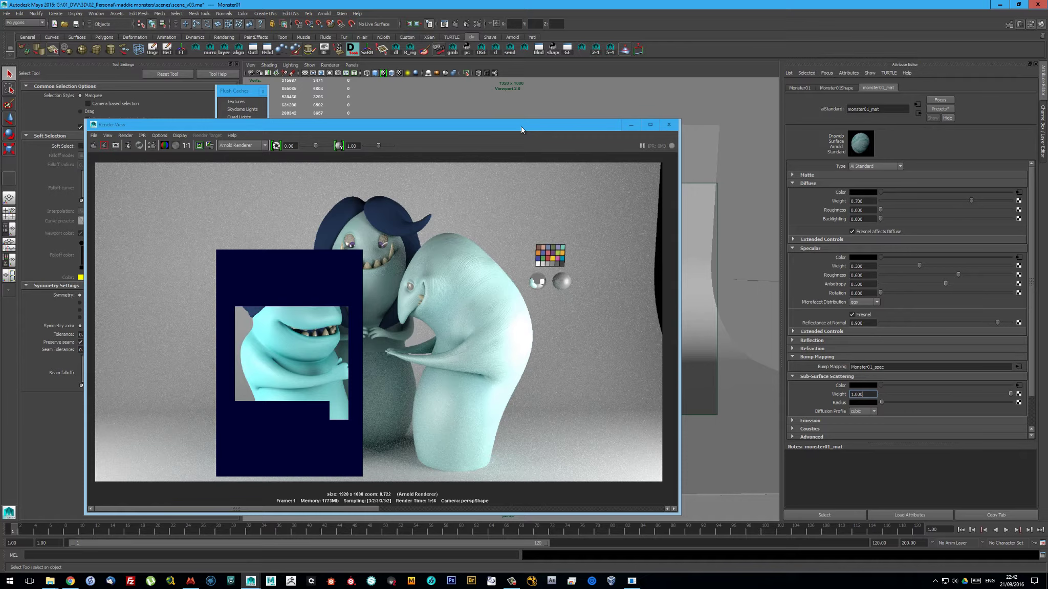
Select the middle monster and bring its scattering radius down to zero
drag(521, 130, 506, 308)
click(499, 256)
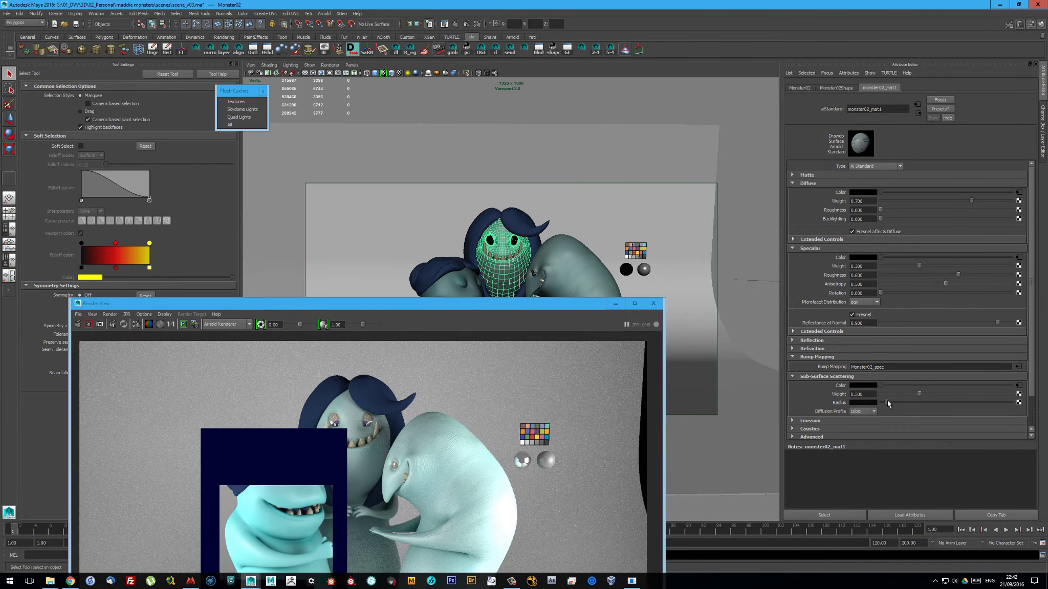
drag(886, 403, 877, 403)
click(862, 402)
Feed a File node loading Monster02_sss.png into its scattering, naming the node after the image
click(1018, 394)
click(169, 333)
click(1027, 203)
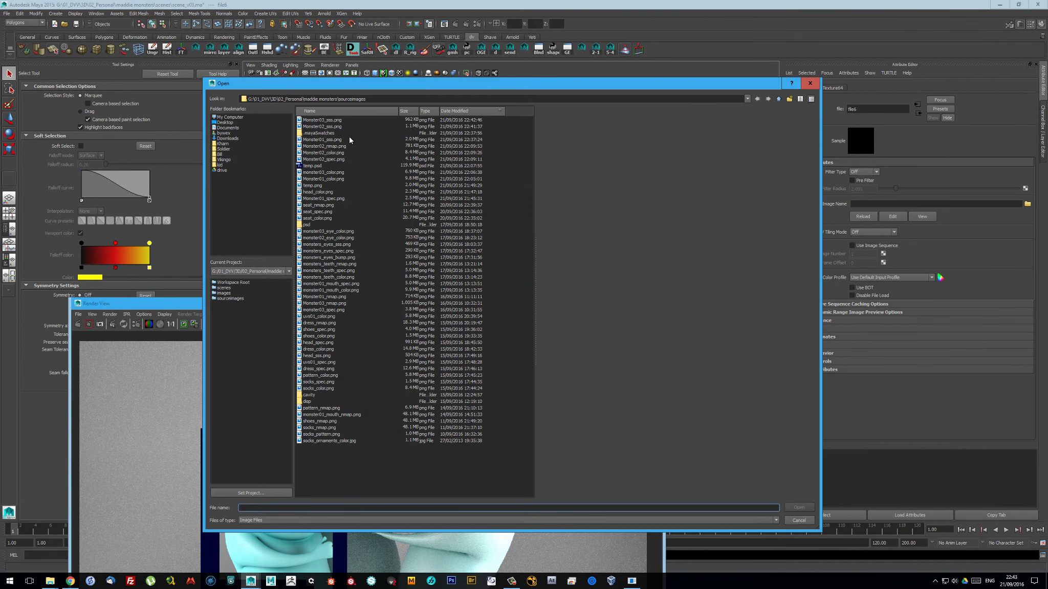
double_click(358, 205)
double_click(891, 204)
key(ctrl+c)
double_click(881, 107)
key(ctrl+v)
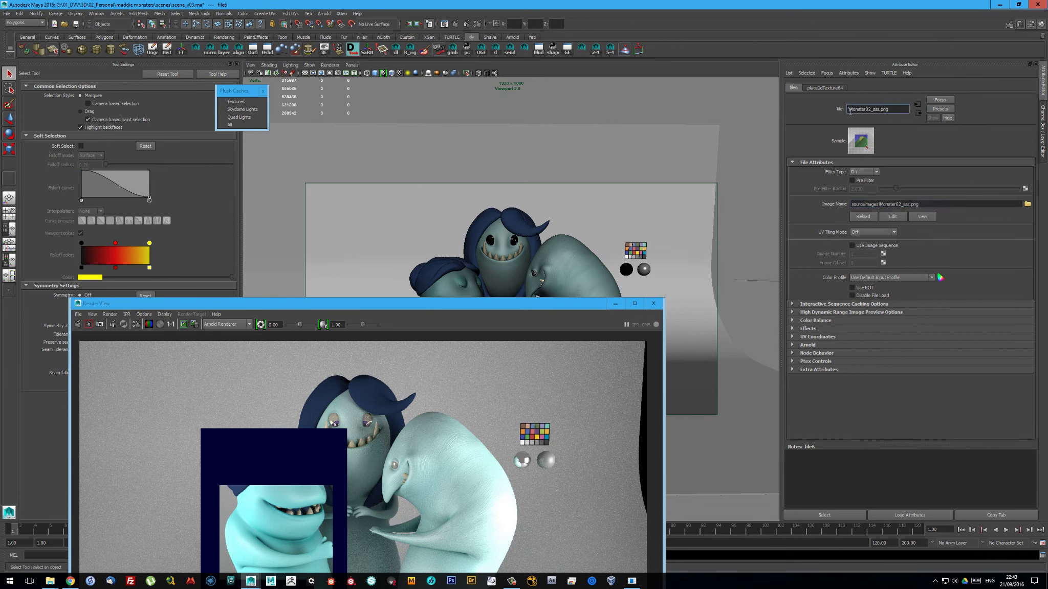
key(Return)
Review the scattering settings and texture nodes on all three monsters' materials
click(568, 261)
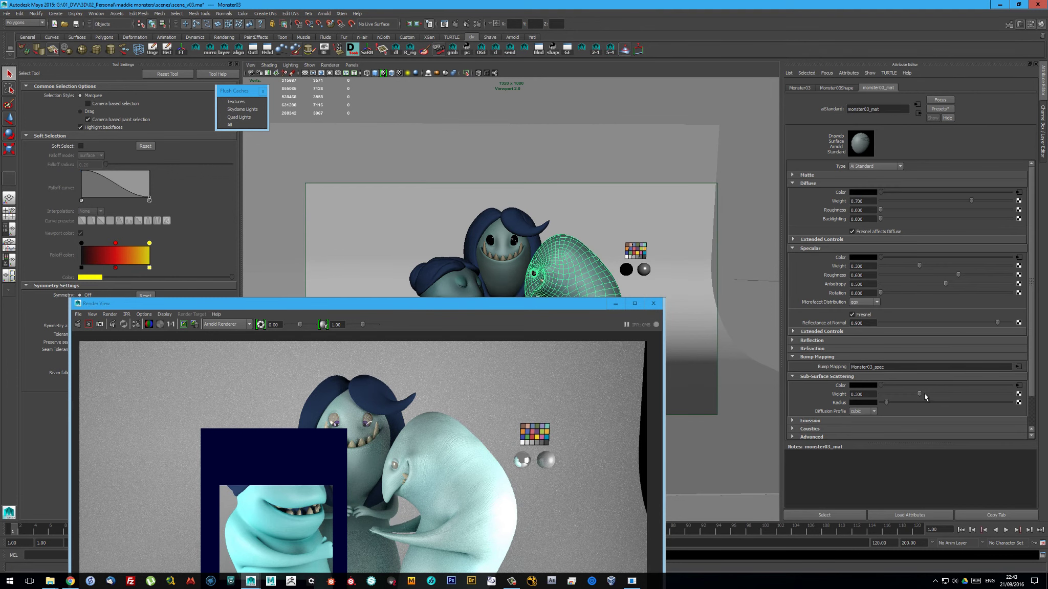
click(861, 402)
click(874, 403)
click(448, 279)
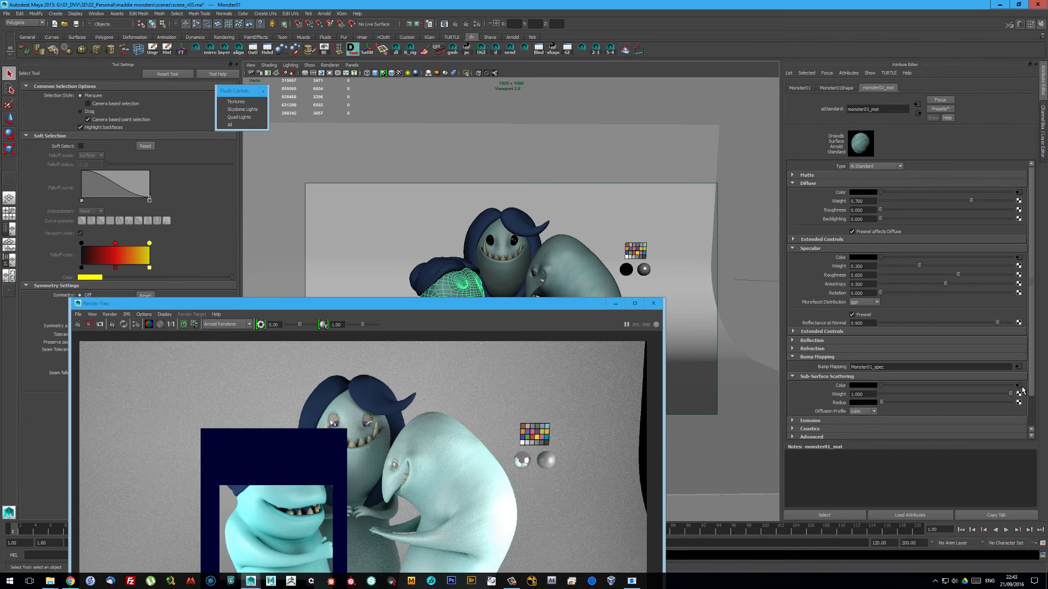
click(1018, 192)
click(568, 261)
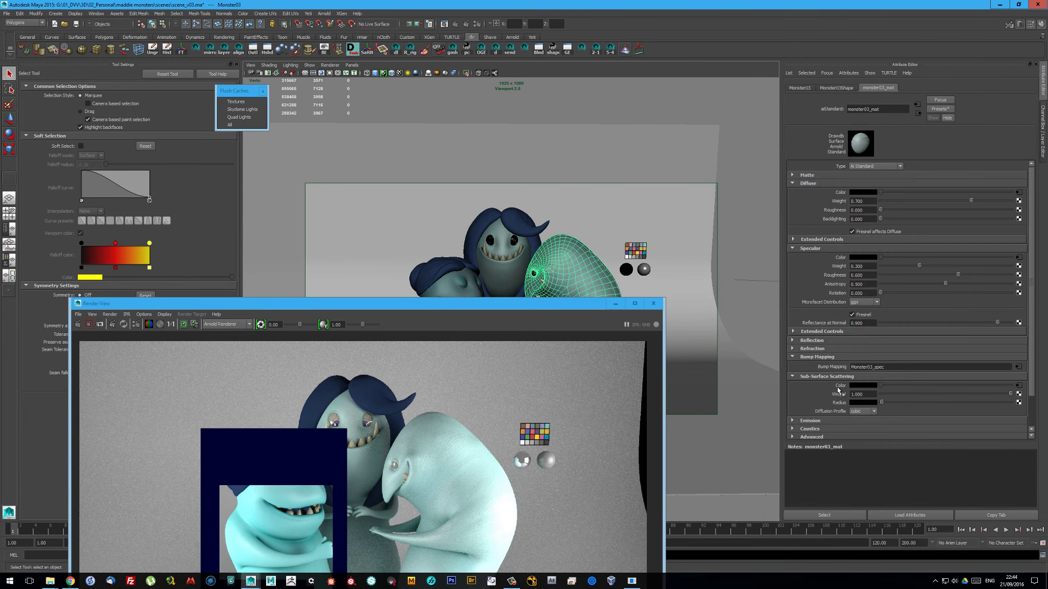
click(1018, 192)
click(918, 113)
click(502, 256)
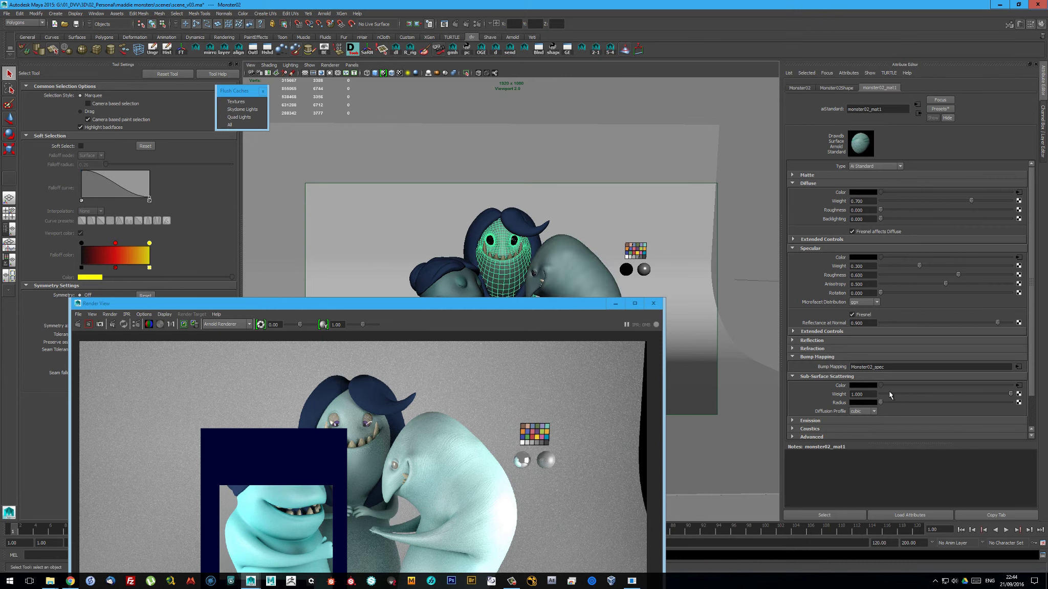
click(860, 403)
click(876, 365)
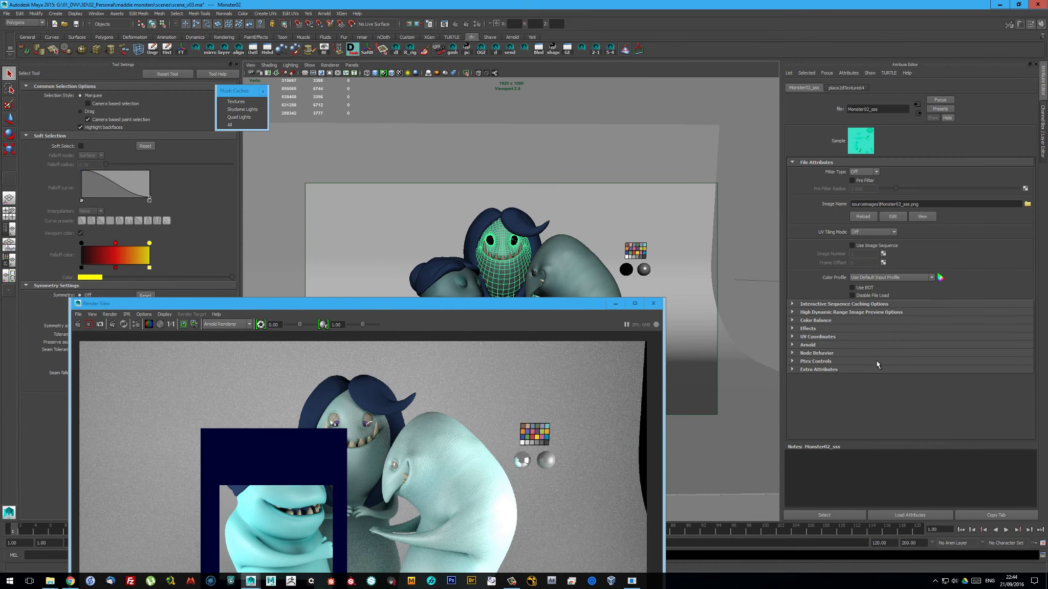
Feed a File node loading Monster03_sss.png into the right monster's scattering
click(548, 271)
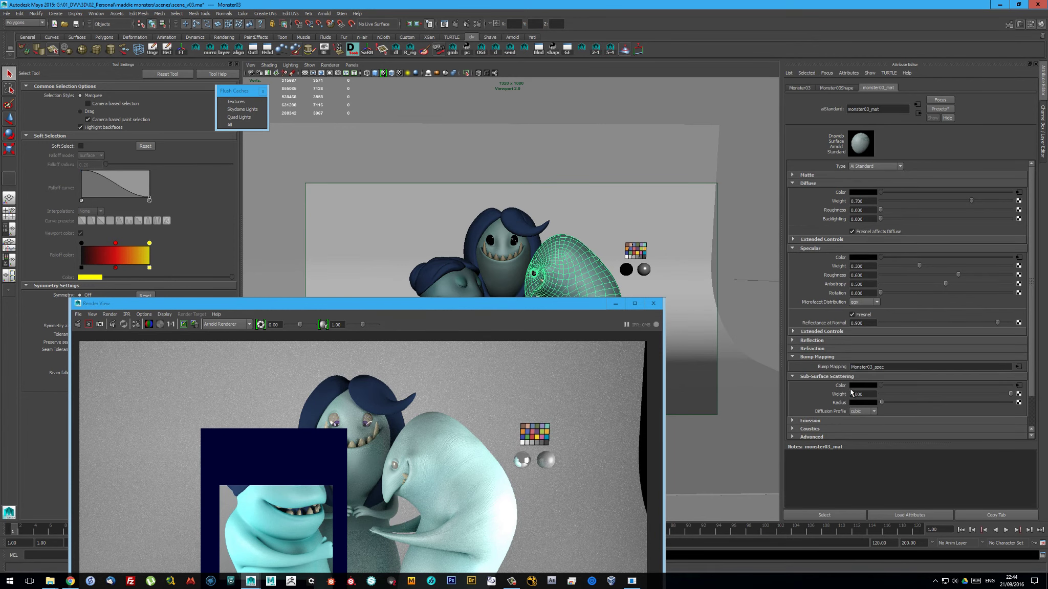
click(1018, 402)
click(153, 328)
click(1027, 204)
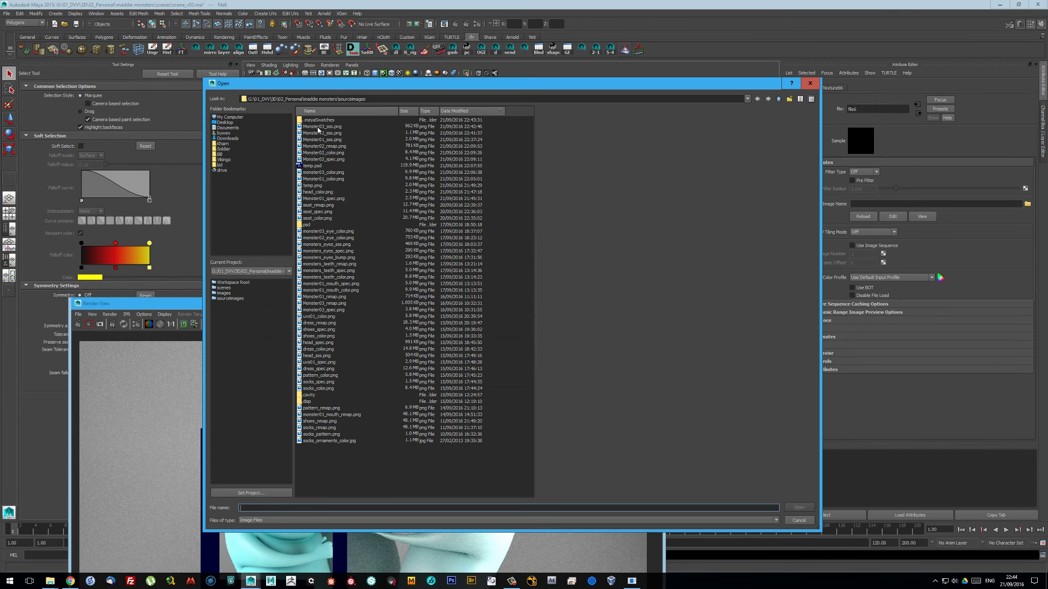
double_click(307, 256)
click(504, 253)
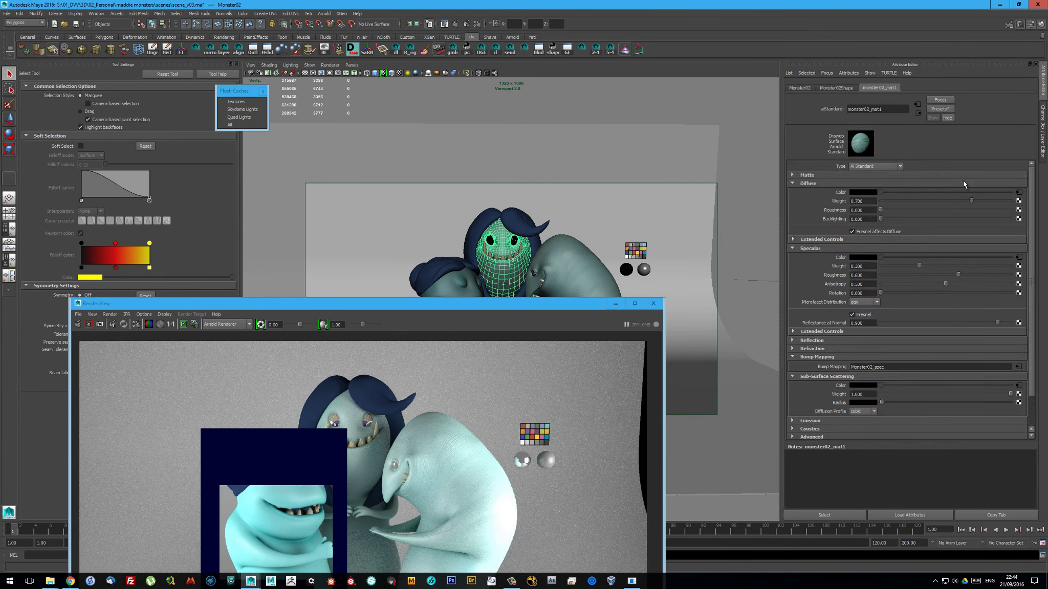
click(601, 255)
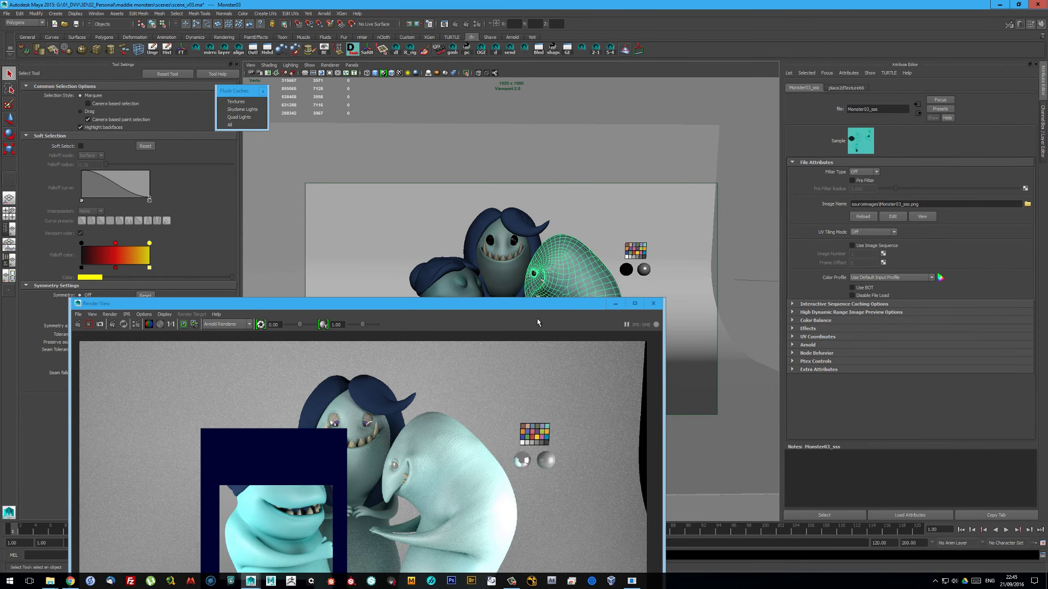
Arnold-render a region around the three monsters, save the scene, and return to Mudbox
drag(547, 303, 673, 123)
drag(306, 186, 658, 480)
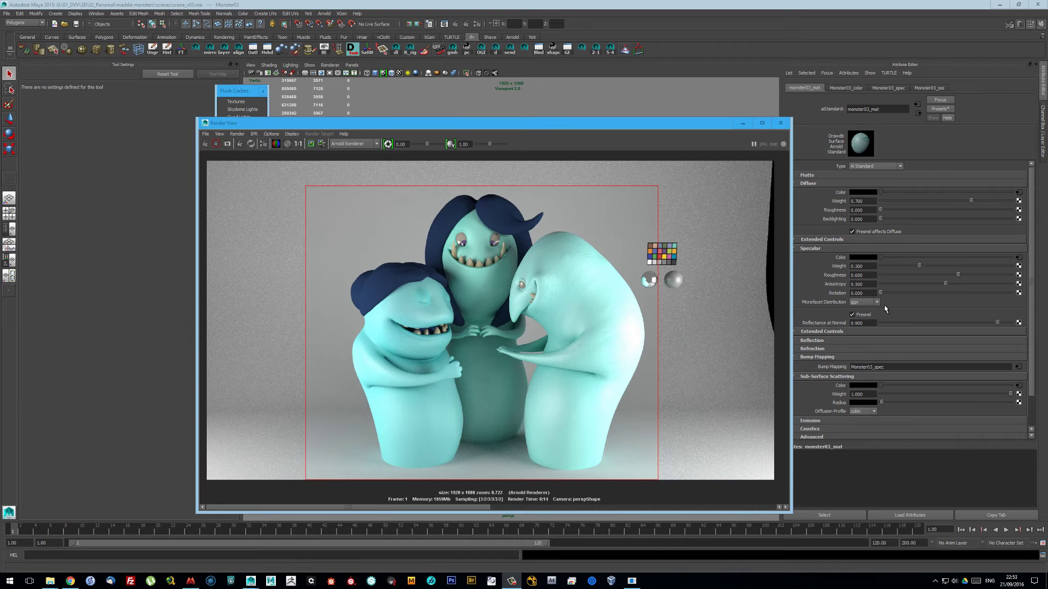
mouse_move(558, 123)
mouse_down()
mouse_move(463, 122)
mouse_move(413, 448)
mouse_move(377, 97)
mouse_move(373, 154)
mouse_move(383, 155)
mouse_up()
click(1018, 366)
key(ctrl+s)
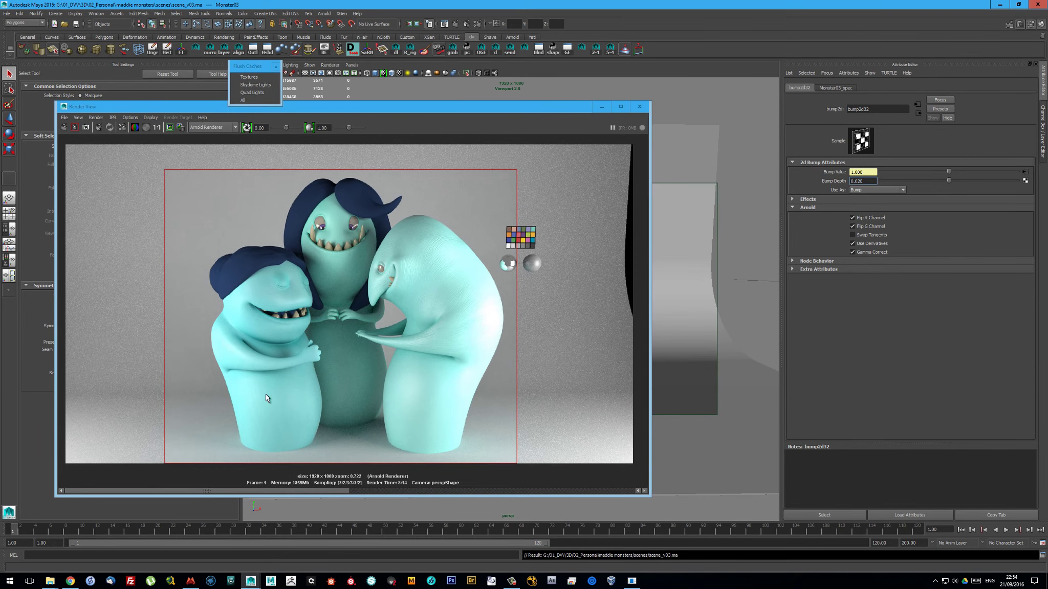
click(190, 581)
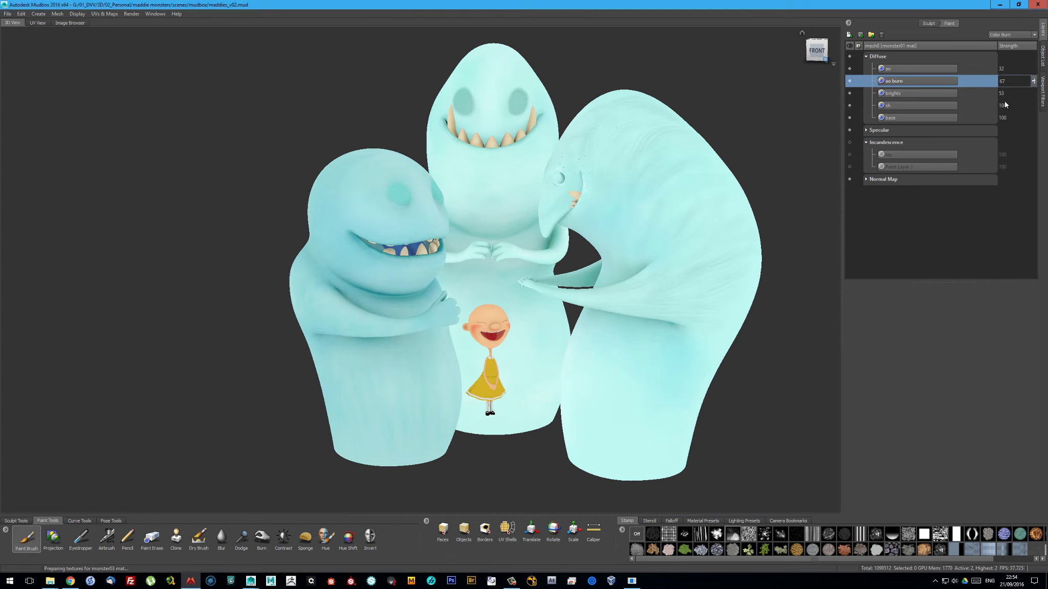
Curve-adjust the first monster's sh layer and set its ao layer strength to 39
click(1030, 105)
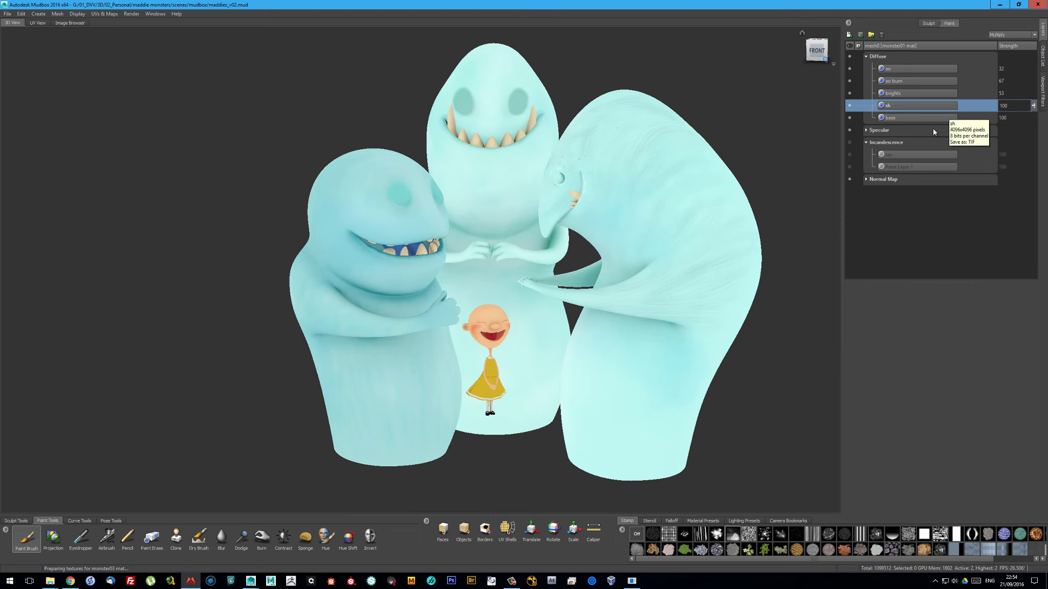
right_click(906, 107)
click(941, 332)
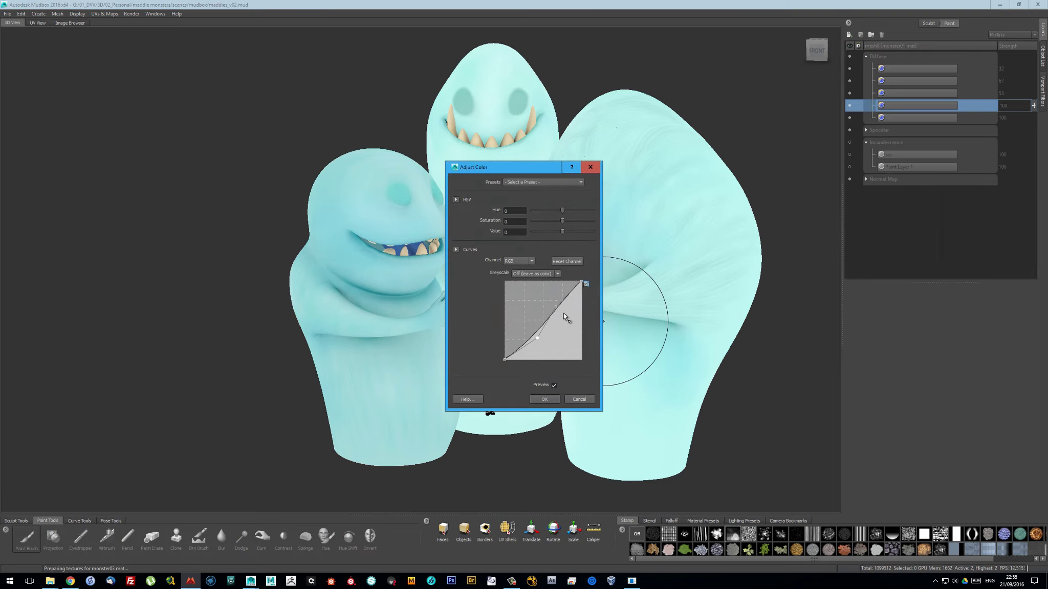
click(544, 399)
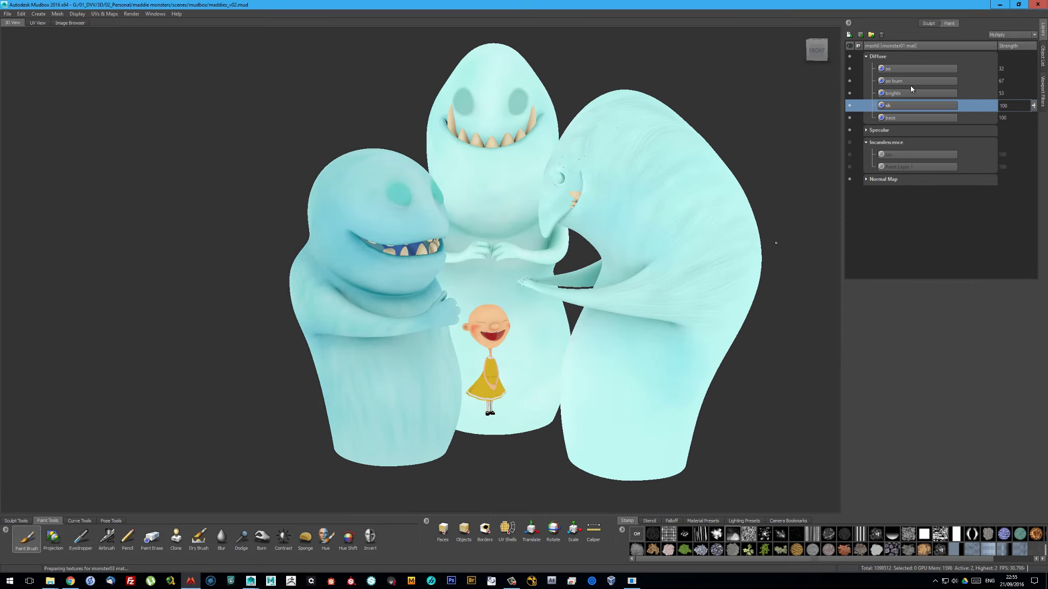
drag(1034, 68, 1031, 65)
alt+right_drag(511, 256, 614, 266)
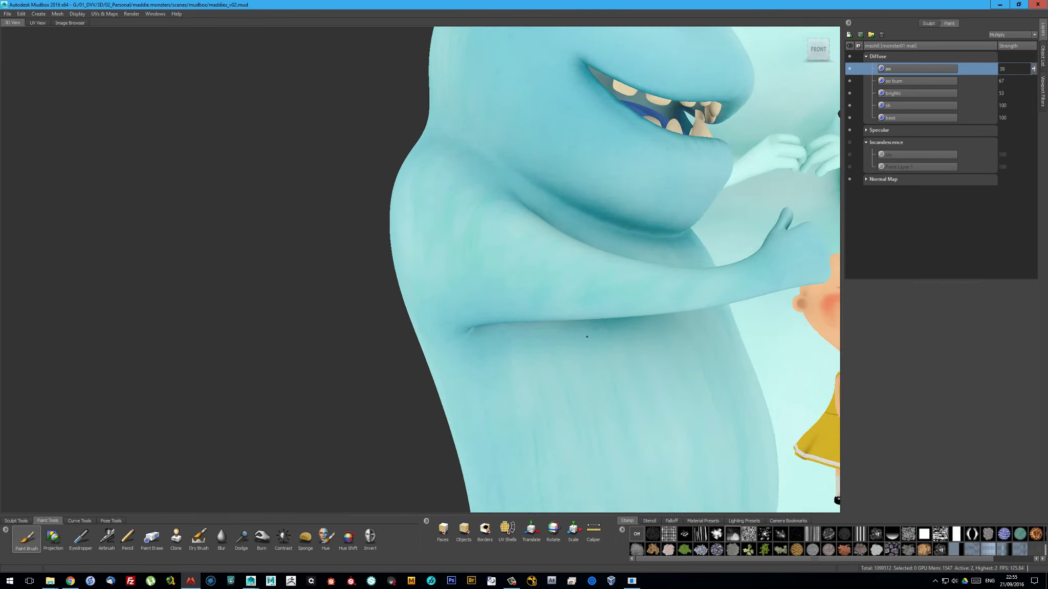
key(a)
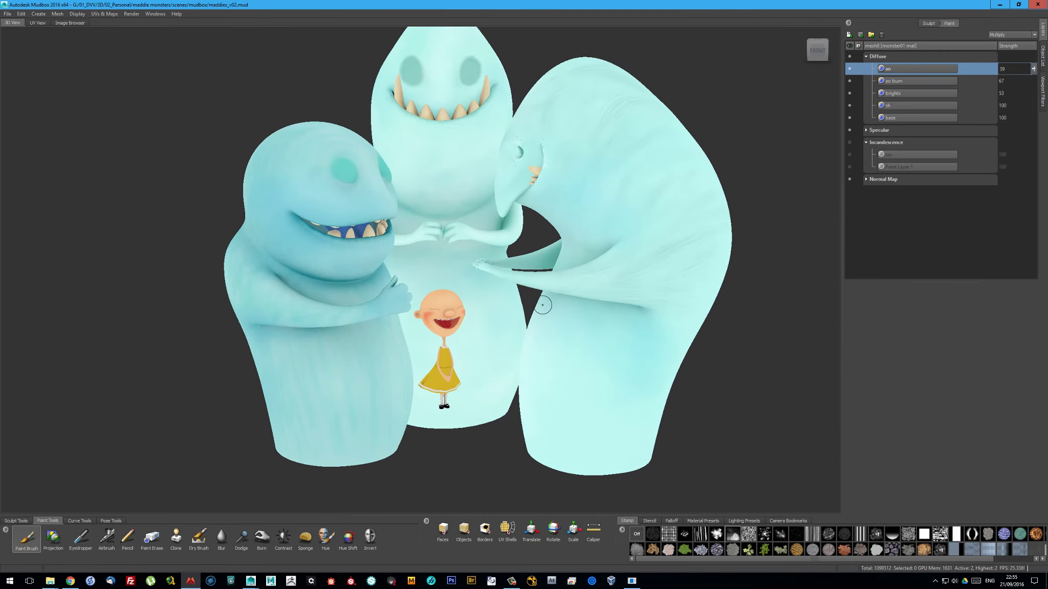
Export the first monster's diffuse layers merged, entering 1 in the save dialog
right_click(903, 71)
click(955, 262)
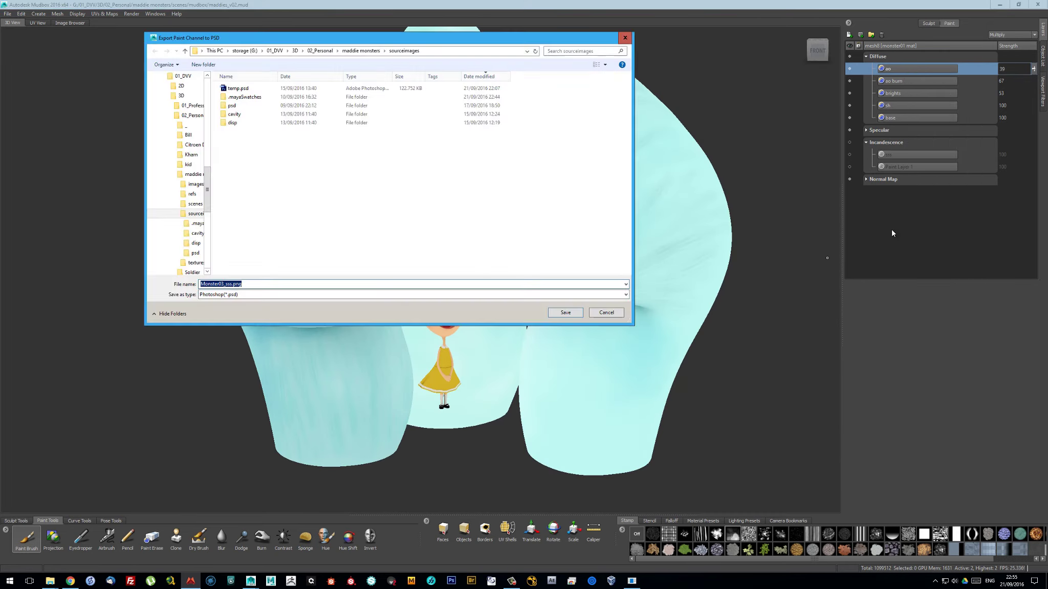
key(Escape)
right_click(903, 72)
click(936, 261)
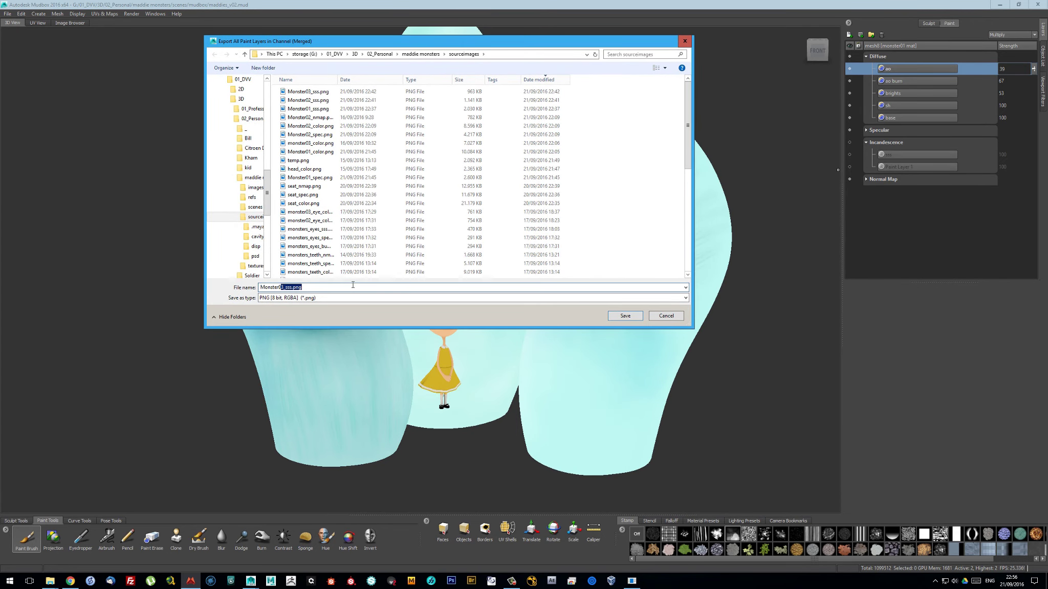
text(1)
key(Return)
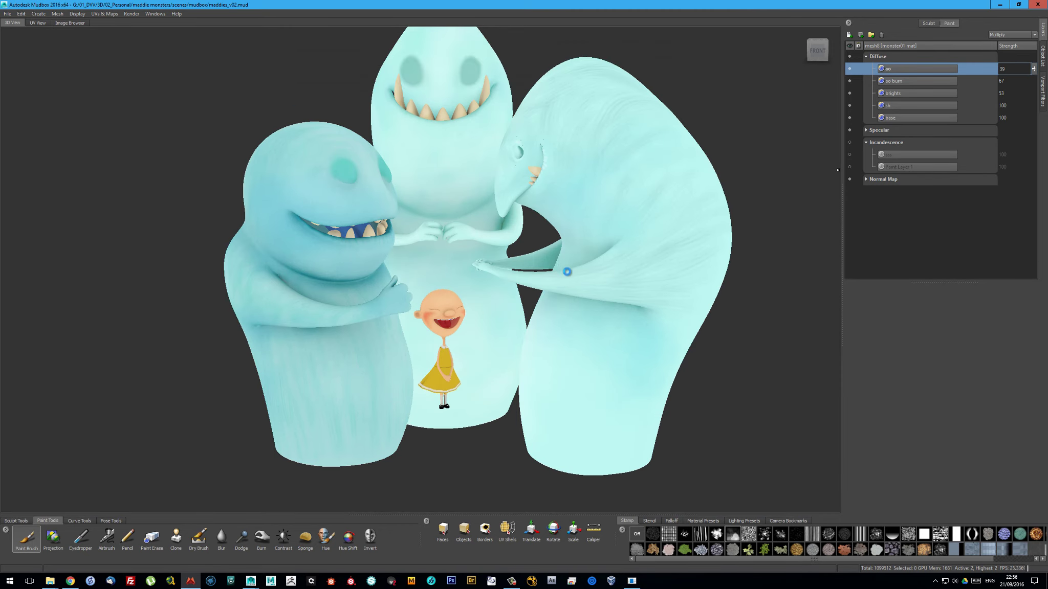
Darken the middle monster's sh layer with a colour-curve adjustment
click(915, 81)
click(915, 104)
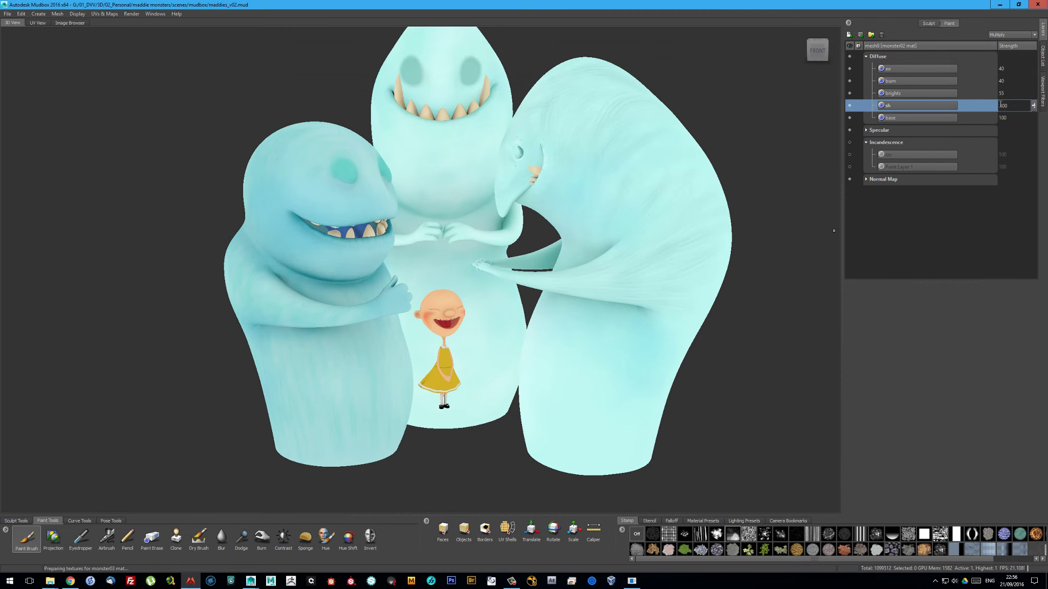
right_click(915, 105)
click(966, 328)
drag(621, 176, 692, 175)
drag(693, 338, 713, 353)
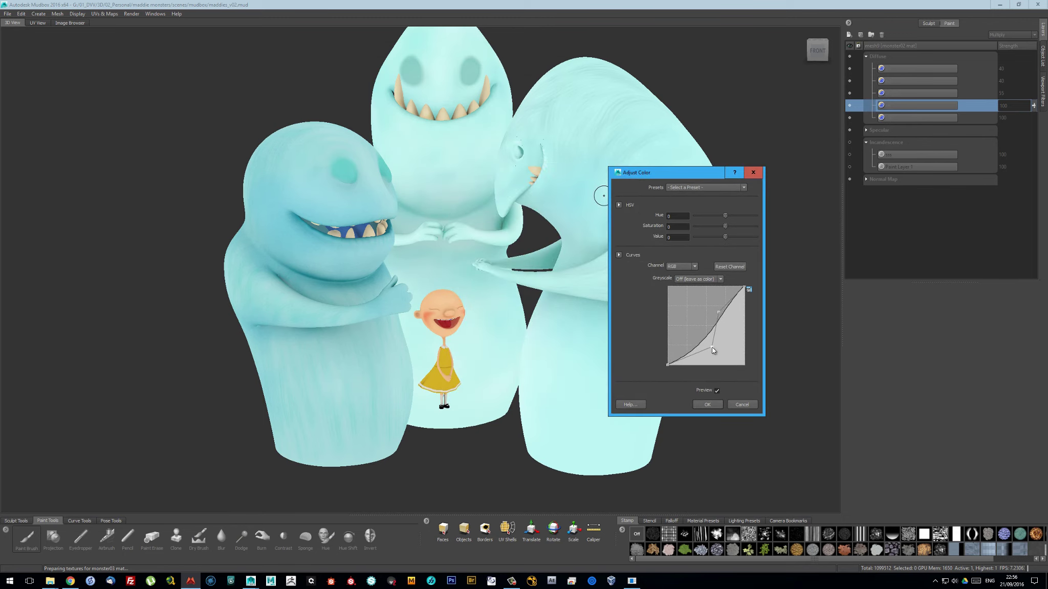
click(707, 404)
mouse_move(901, 108)
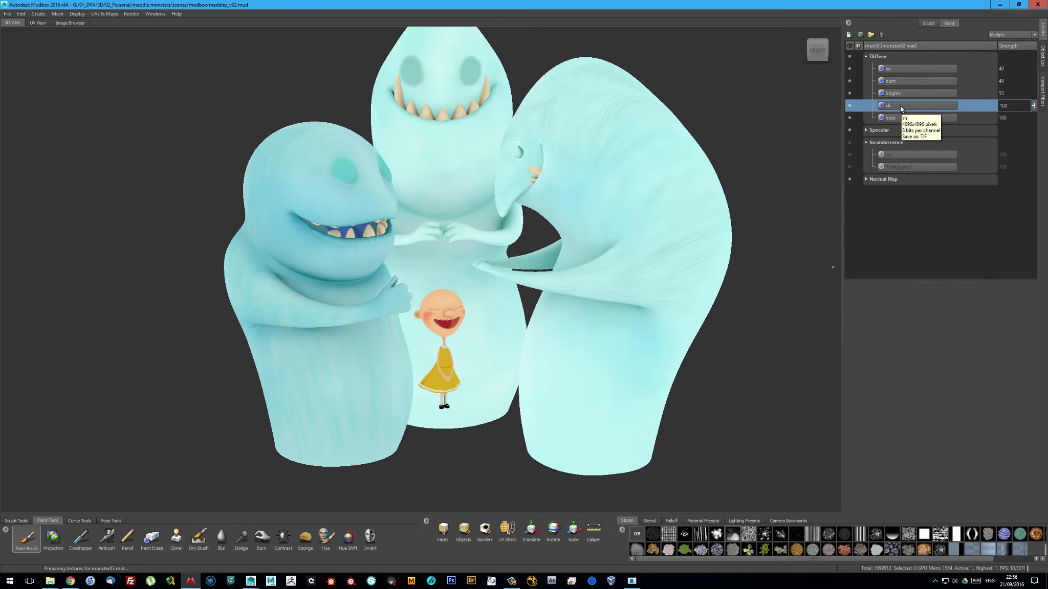
Darken the sh layer again with a curve and raise ao strength to 42
right_click(890, 107)
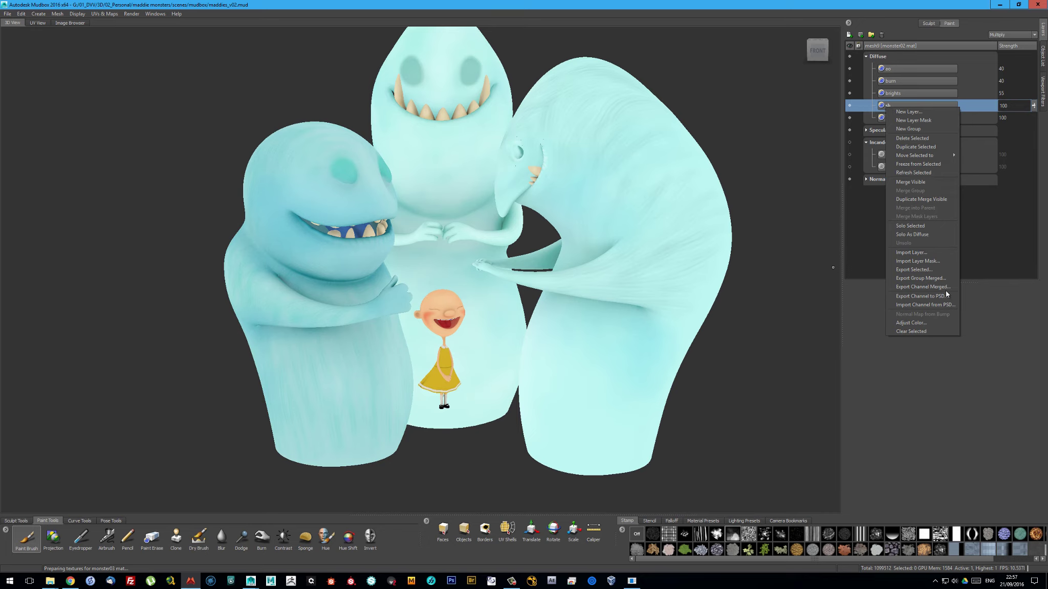
click(939, 324)
mouse_move(575, 289)
mouse_down()
mouse_move(575, 348)
mouse_move(541, 340)
mouse_up()
click(544, 399)
click(1034, 80)
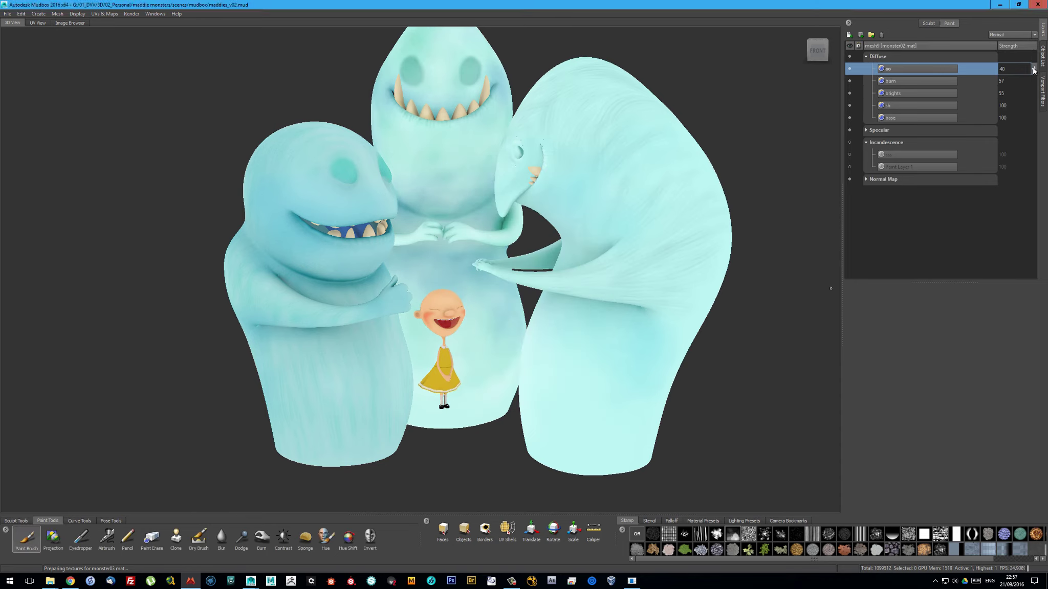
click(1033, 67)
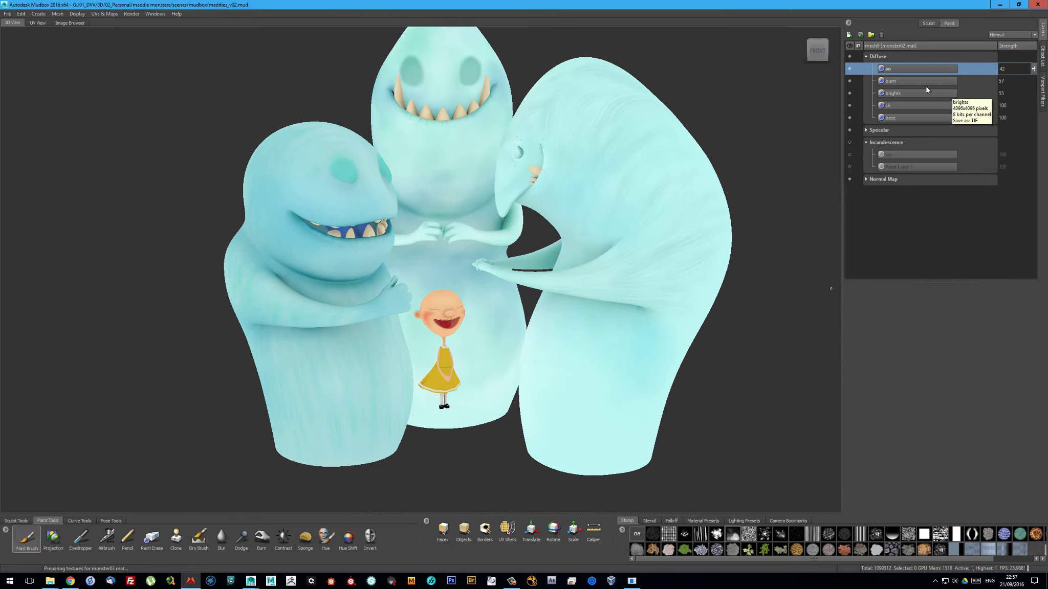
Adjust the burn layer strength, settling it at 72
click(1032, 77)
click(1033, 80)
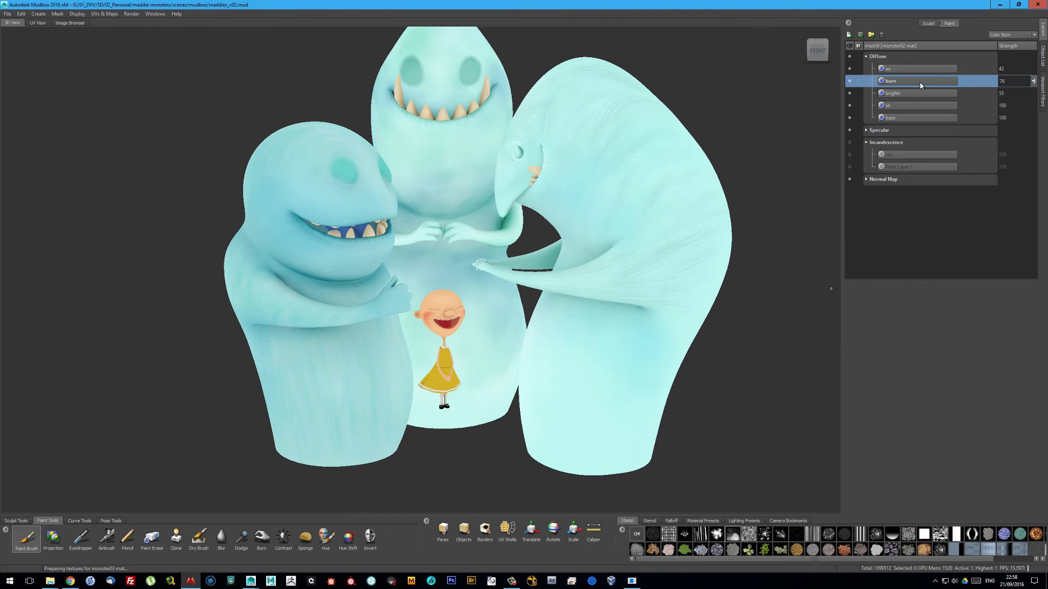
right_click(923, 85)
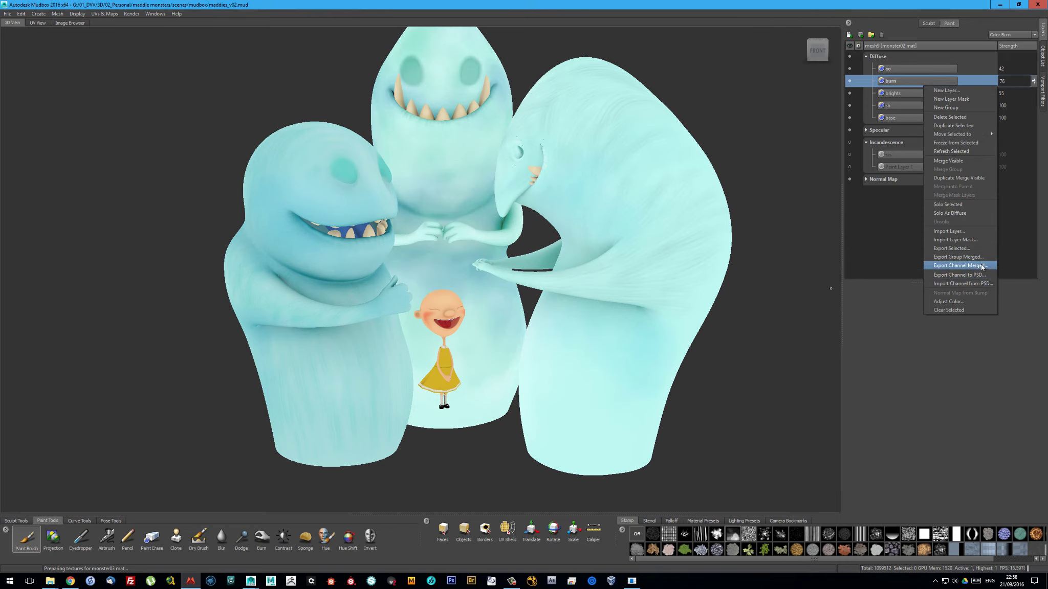
click(961, 251)
drag(1033, 83, 1031, 92)
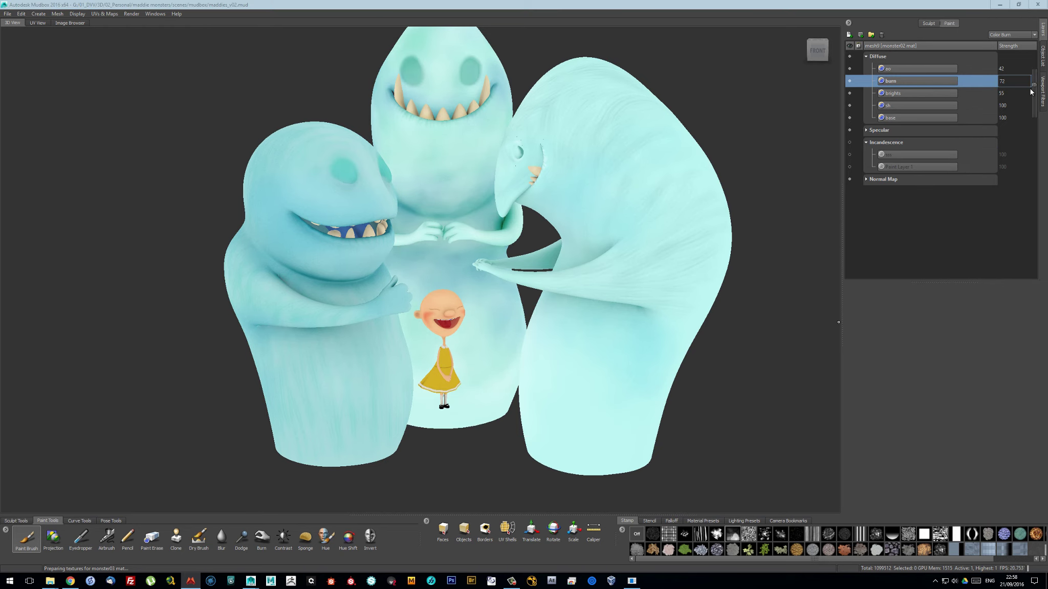
Darken another layer's midtones with a colour-curve adjustment
click(916, 118)
right_click(916, 117)
click(952, 331)
drag(536, 334, 541, 344)
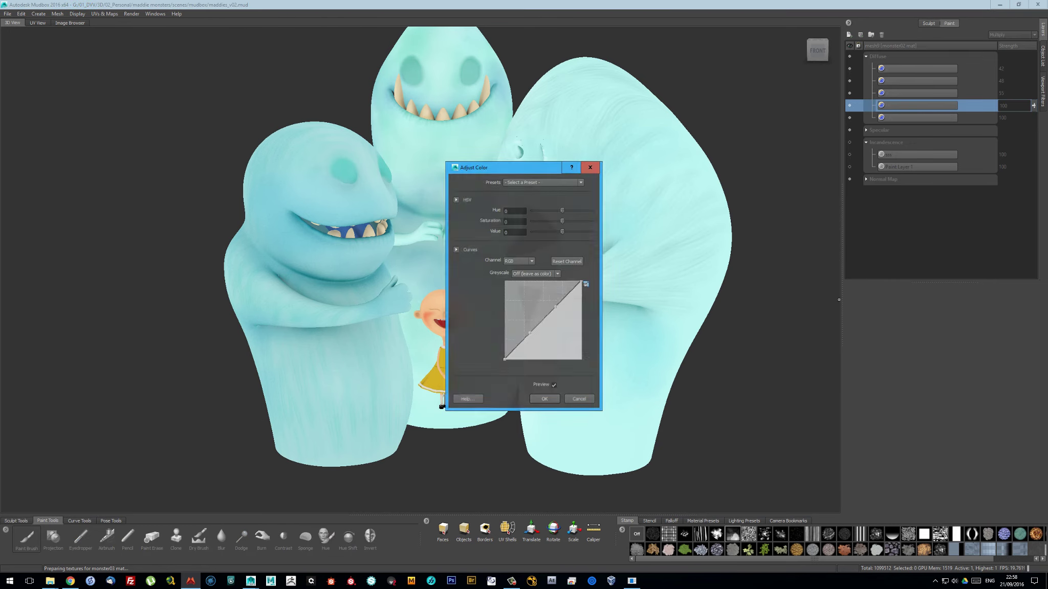
drag(556, 307, 562, 316)
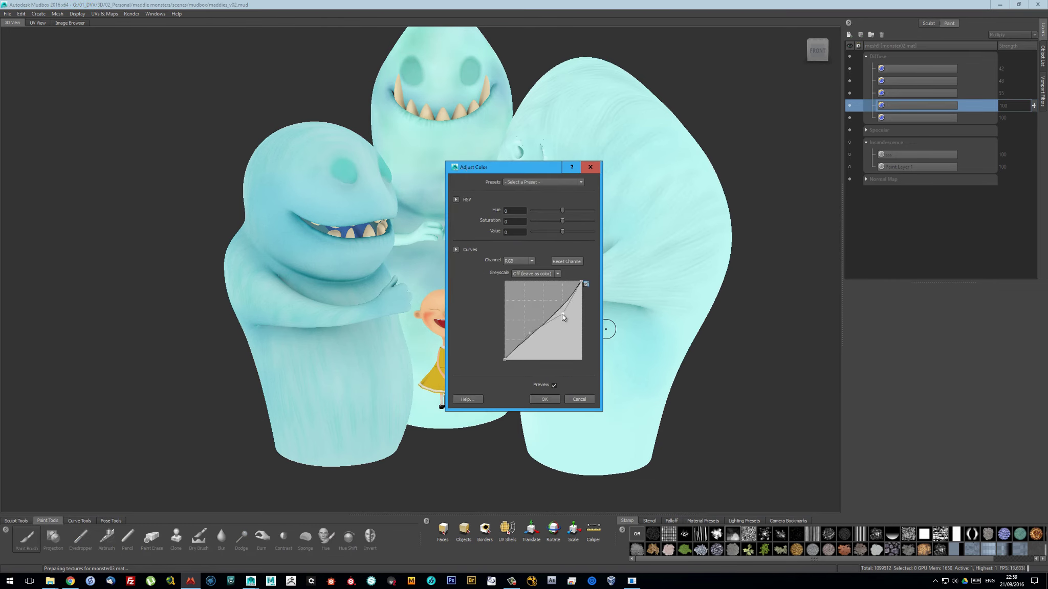
click(543, 399)
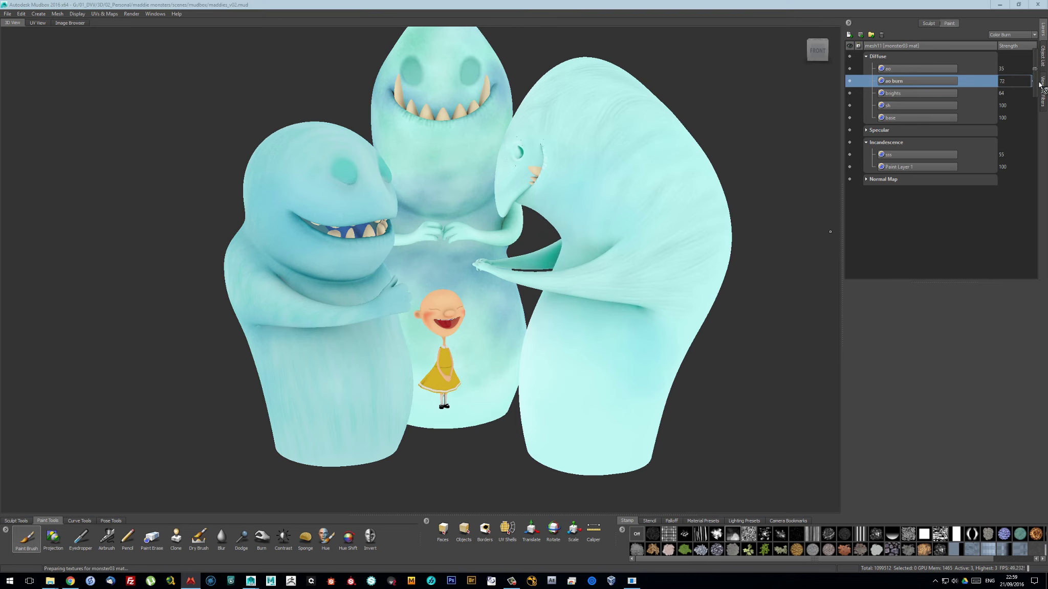
Darken the sh layer on mesh11 with a colour-curve adjustment
right_click(927, 110)
click(959, 329)
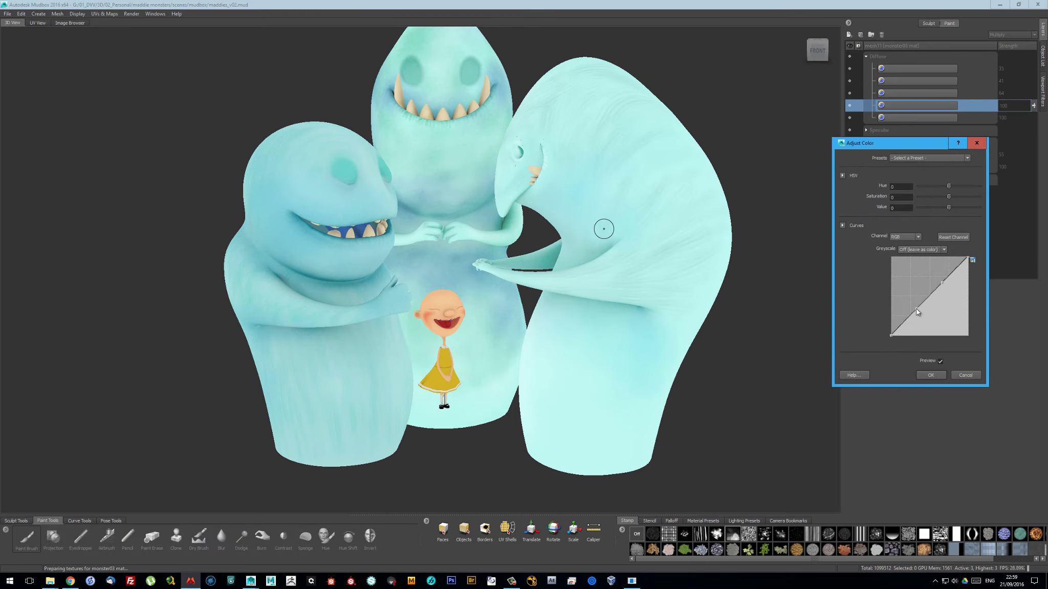
drag(947, 280, 946, 330)
click(931, 375)
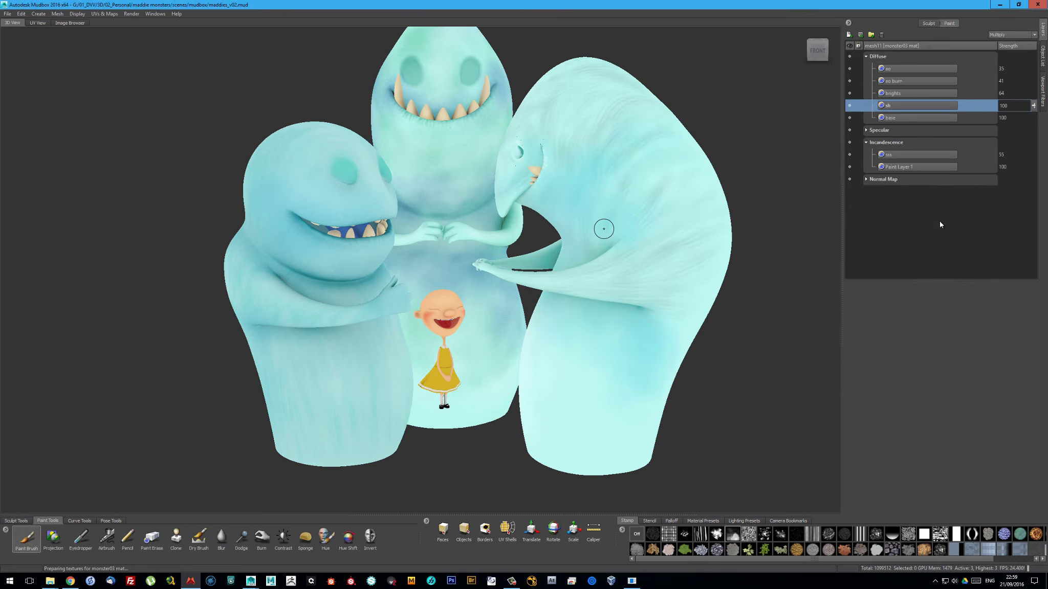
Export all paint layers over the existing texture files and return to Maya
click(1033, 81)
right_click(927, 81)
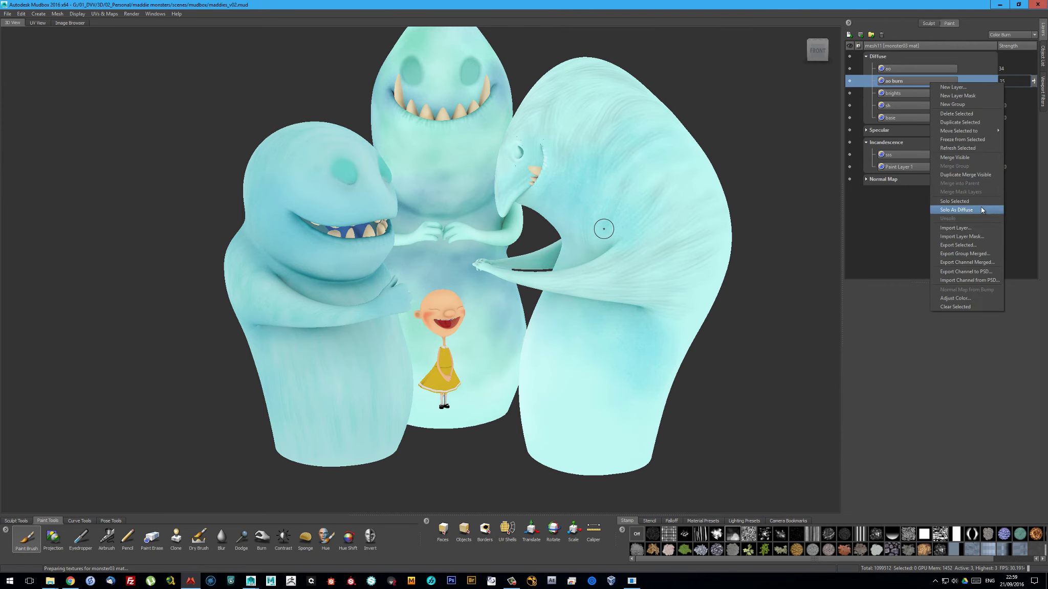
click(967, 263)
click(372, 355)
key(Return)
click(540, 287)
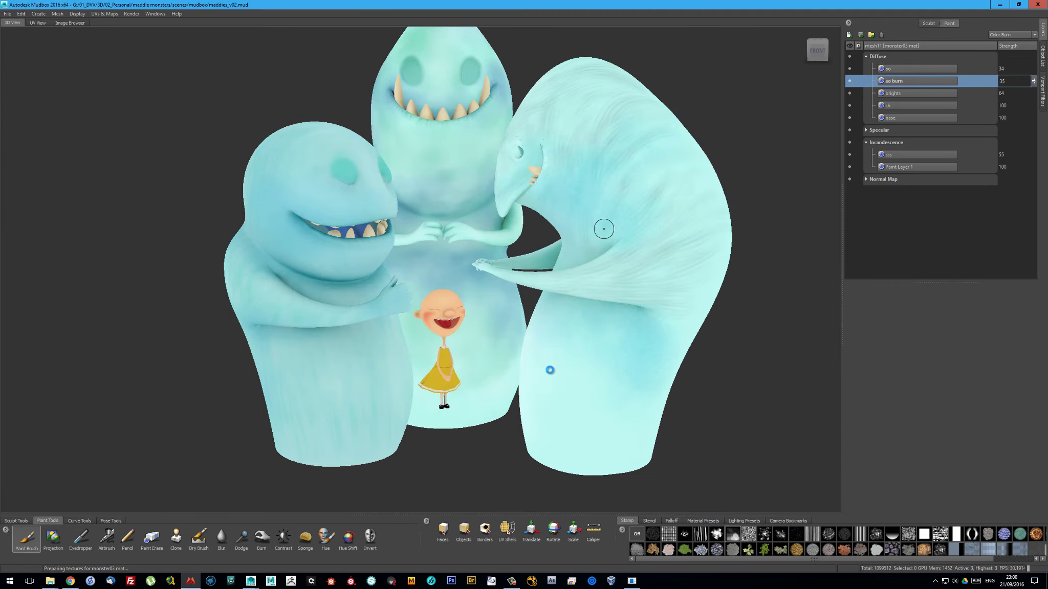
click(251, 580)
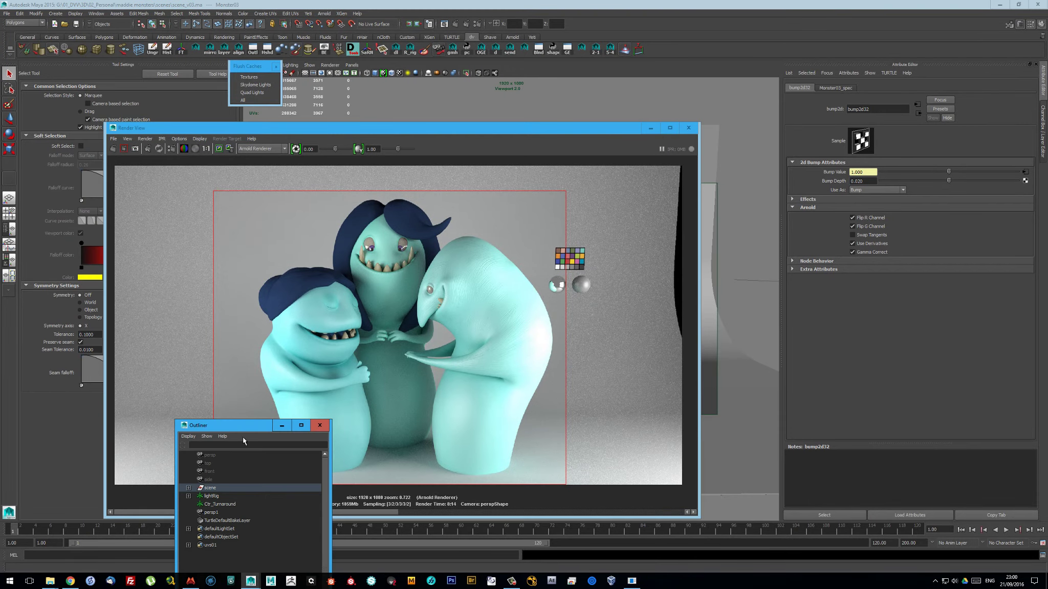
Select monster02's right iris and edit its material's advanced indirect strength
drag(358, 128, 615, 334)
drag(230, 425, 260, 225)
click(273, 378)
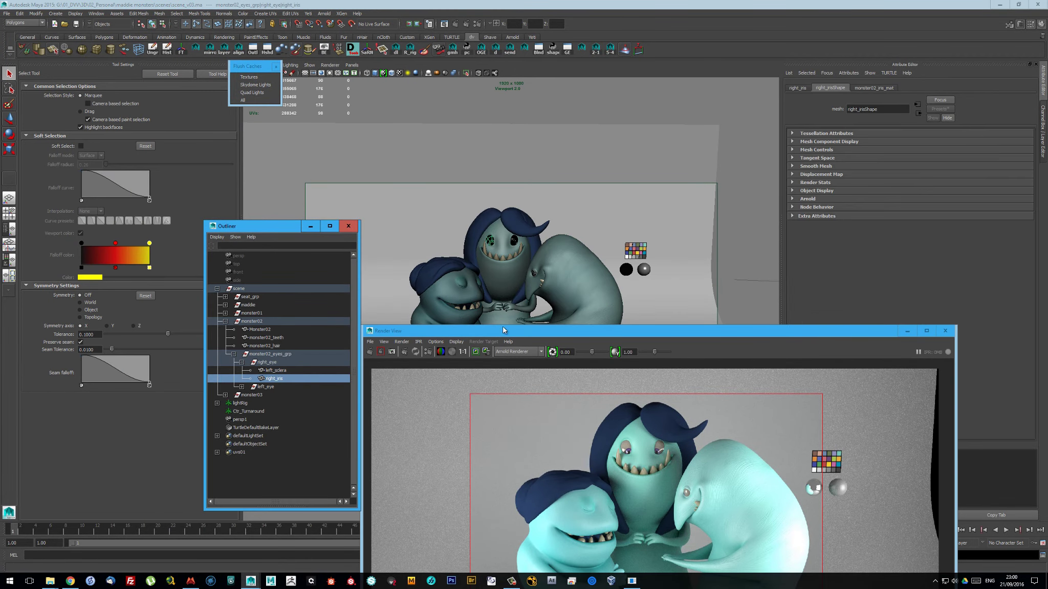
mouse_move(614, 334)
mouse_down()
mouse_move(577, 239)
mouse_move(134, 115)
mouse_up()
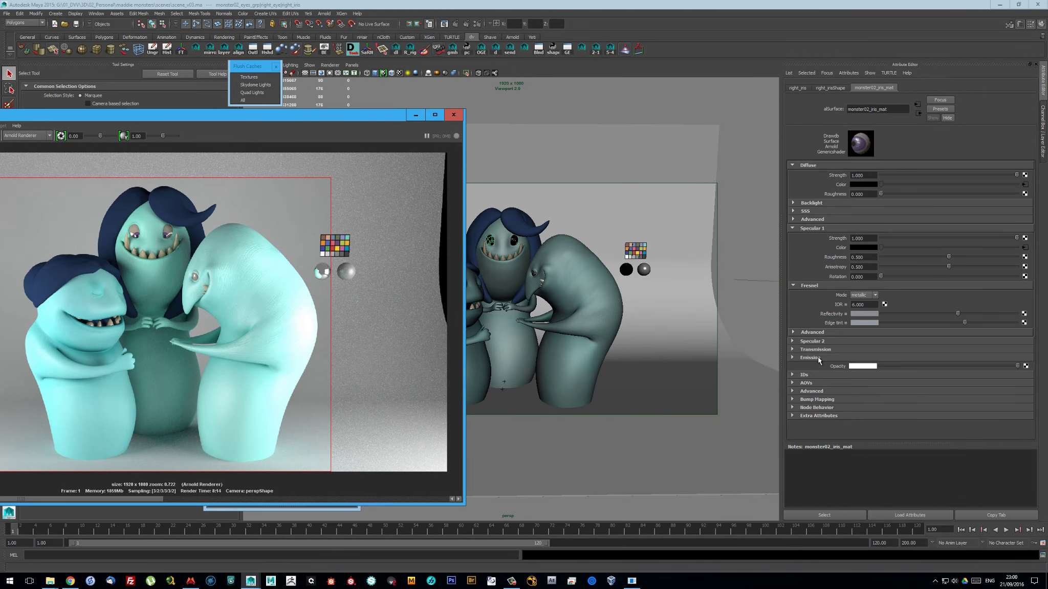
click(804, 211)
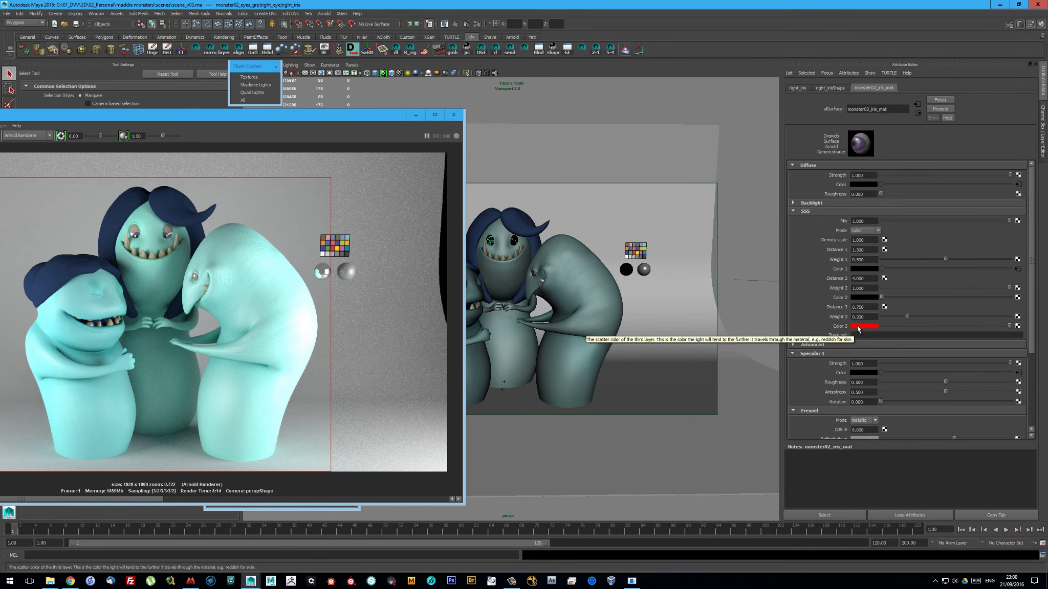
click(819, 345)
click(811, 203)
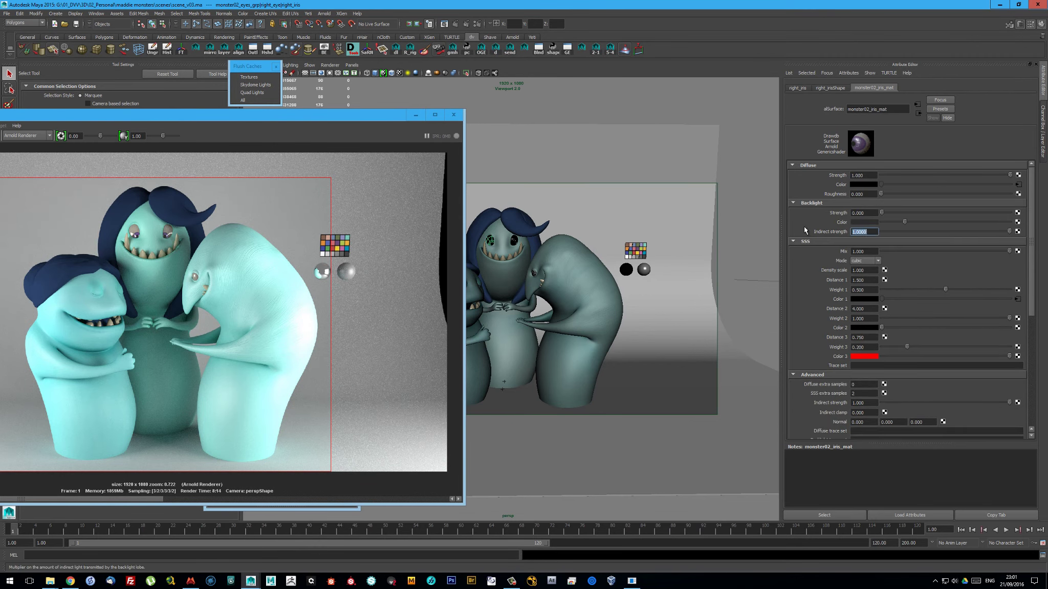
click(837, 241)
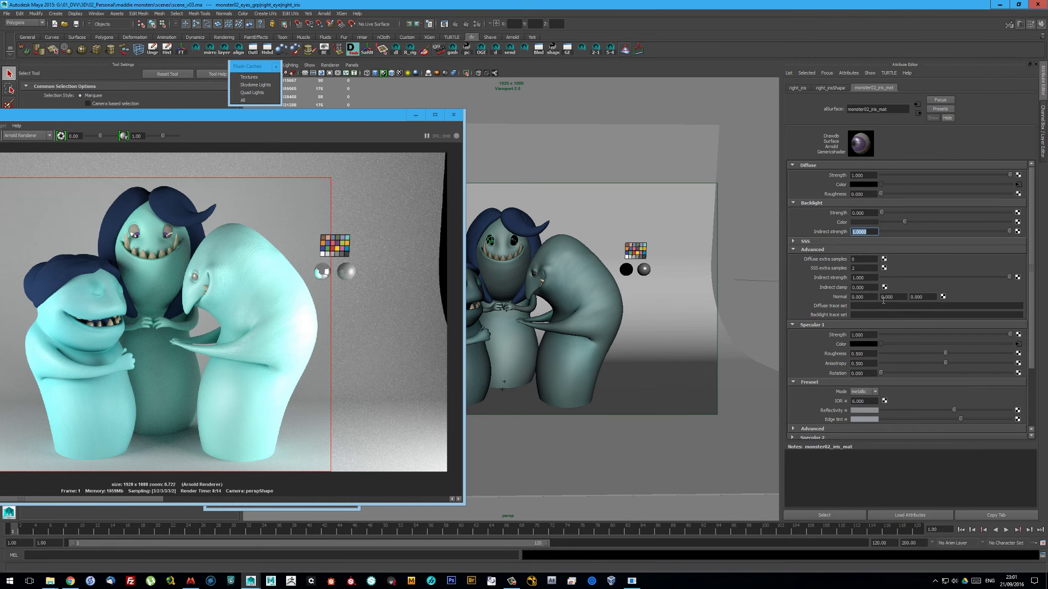
double_click(863, 277)
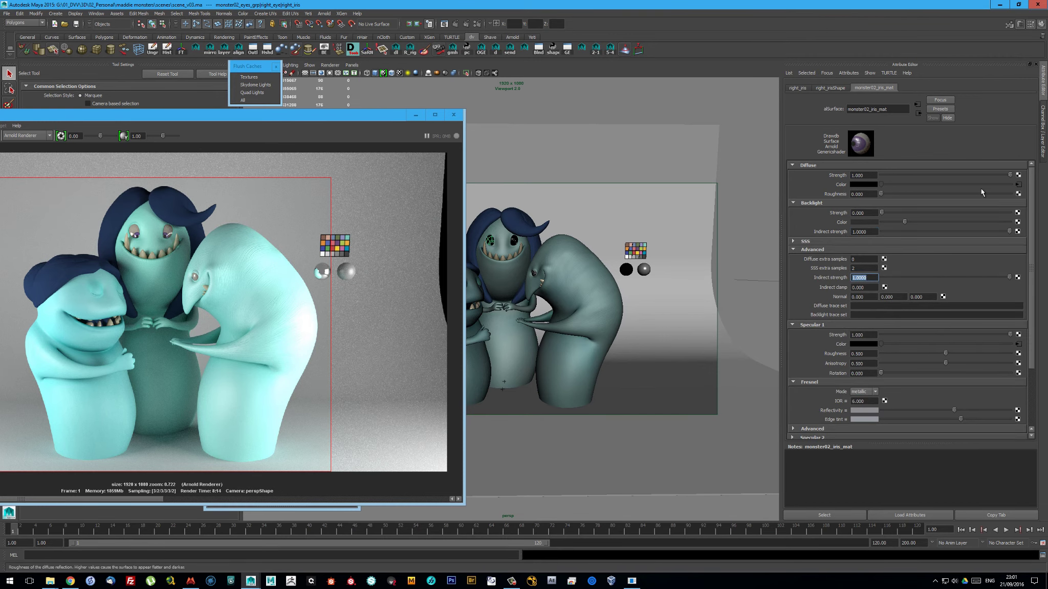
key(Return)
click(818, 325)
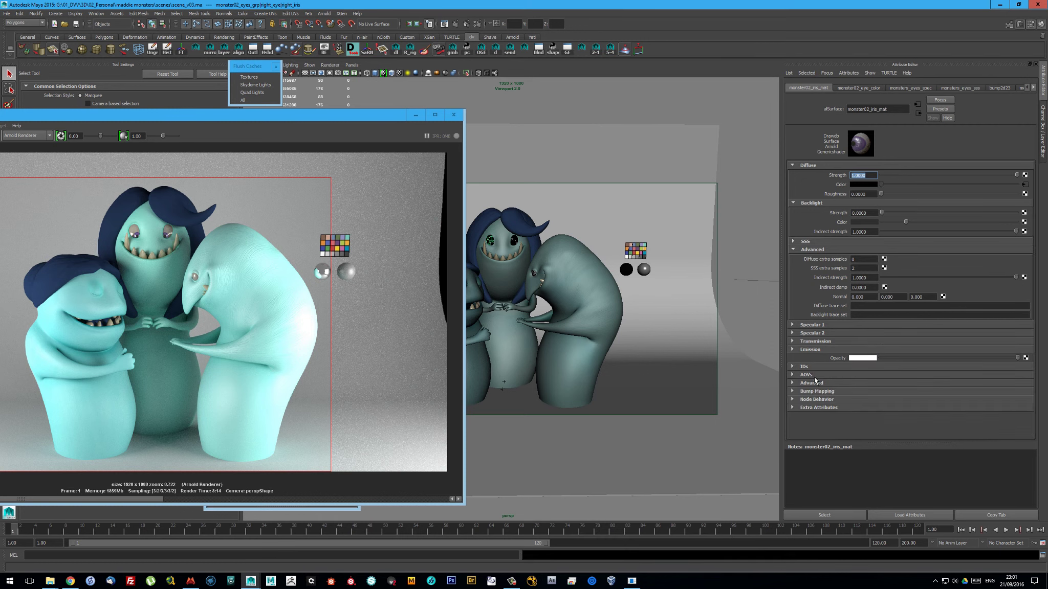
click(826, 239)
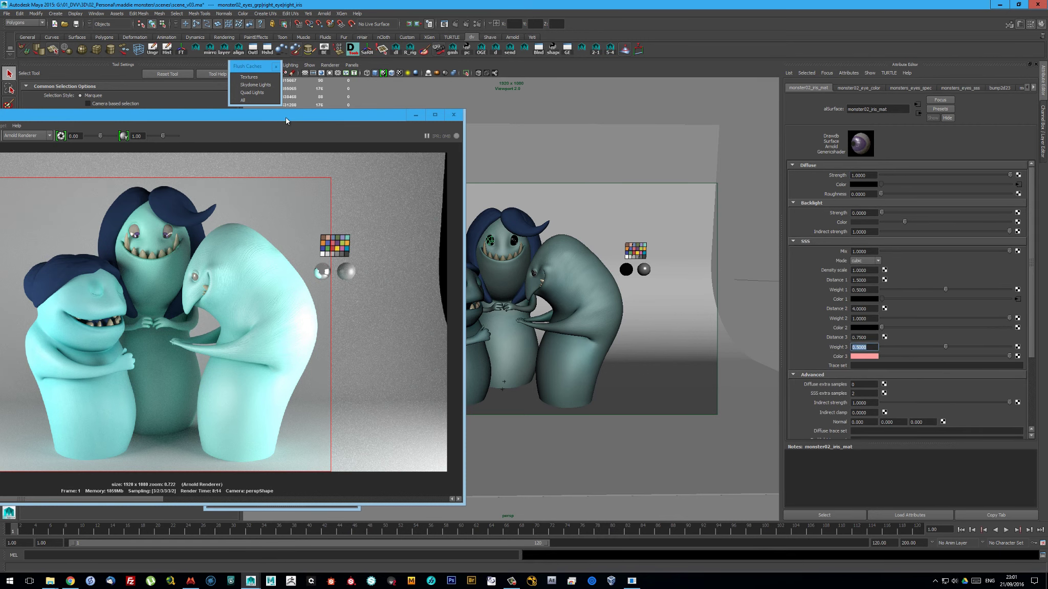
Give monster03's left iris material a pink third scatter colour and save
drag(286, 121, 606, 430)
click(248, 389)
drag(265, 222, 153, 108)
click(158, 325)
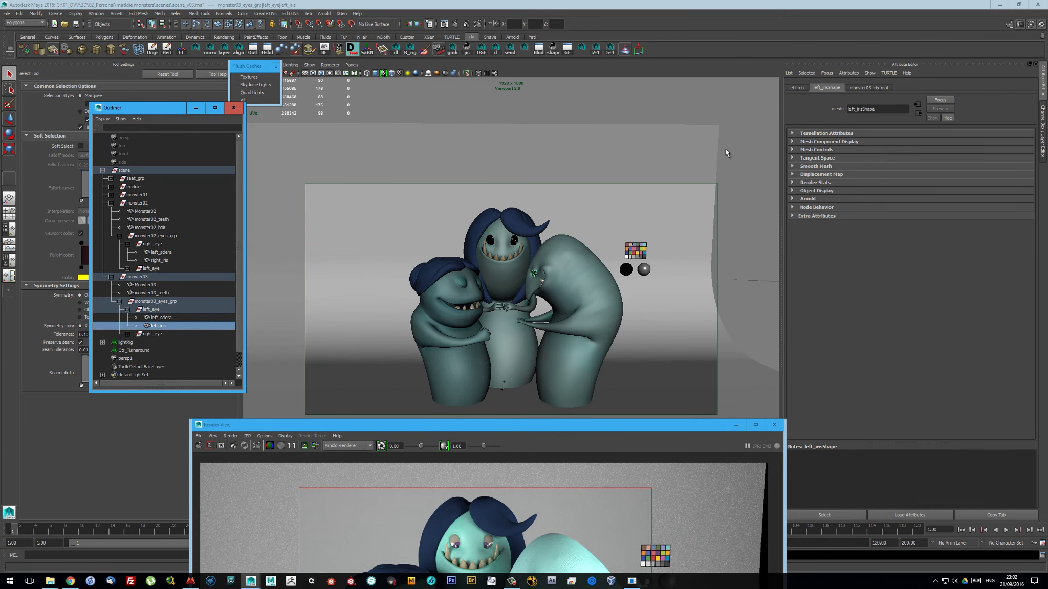
click(869, 88)
click(864, 356)
key(ctrl+s)
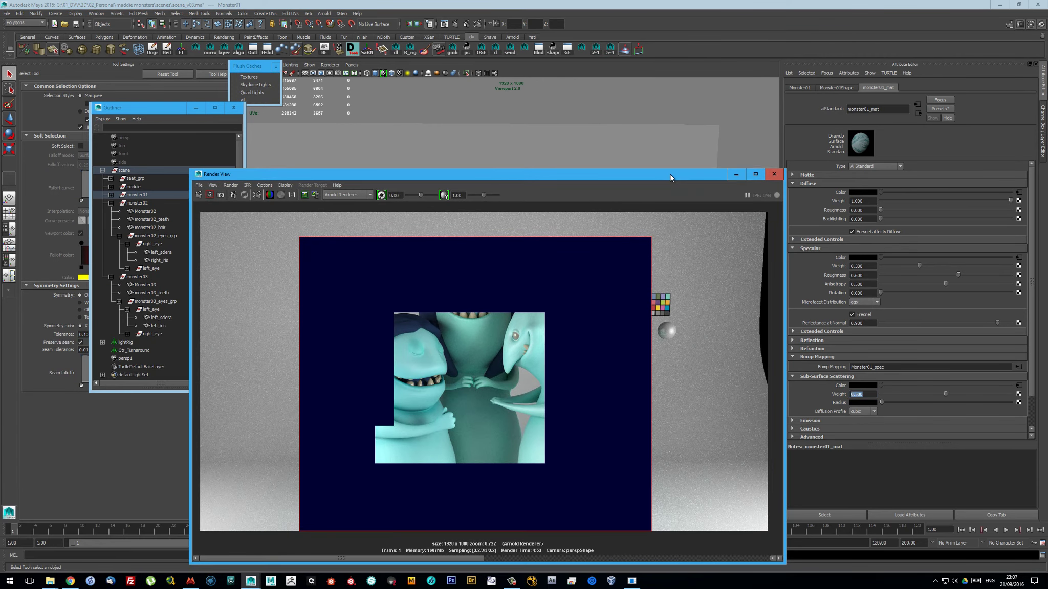
Select Monster03 and re-render a region around its eye
scroll(360, 302, up, 3)
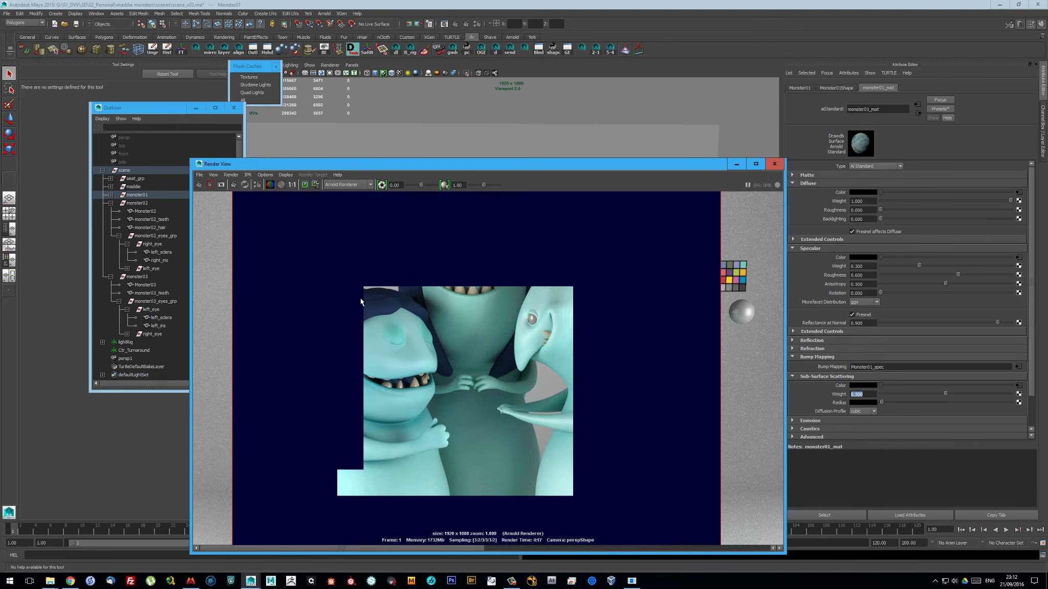
drag(572, 169, 517, 370)
click(522, 281)
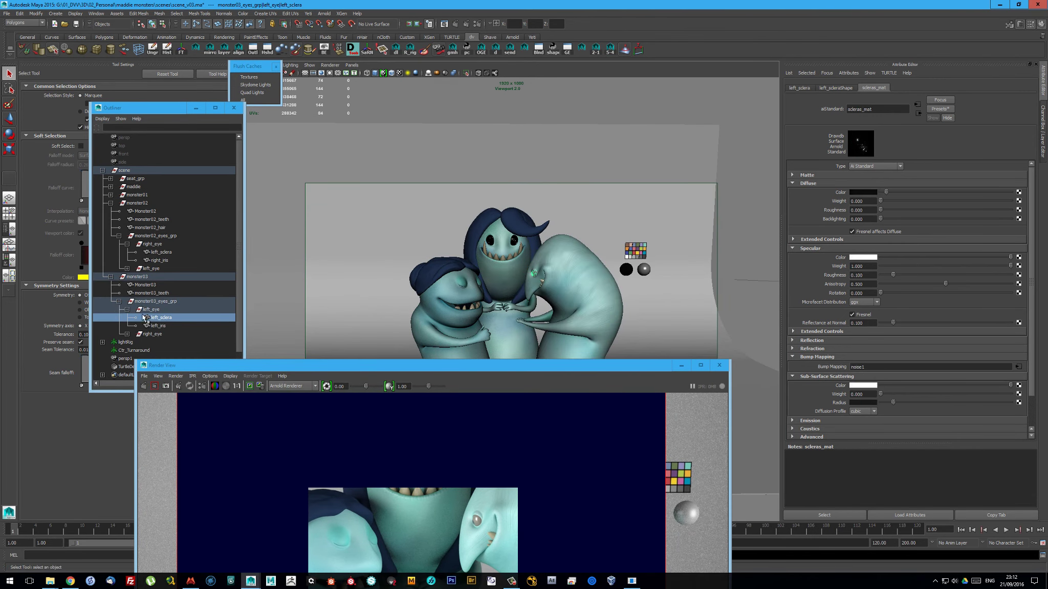
drag(409, 365, 459, 221)
drag(122, 107, 96, 108)
drag(497, 222, 500, 155)
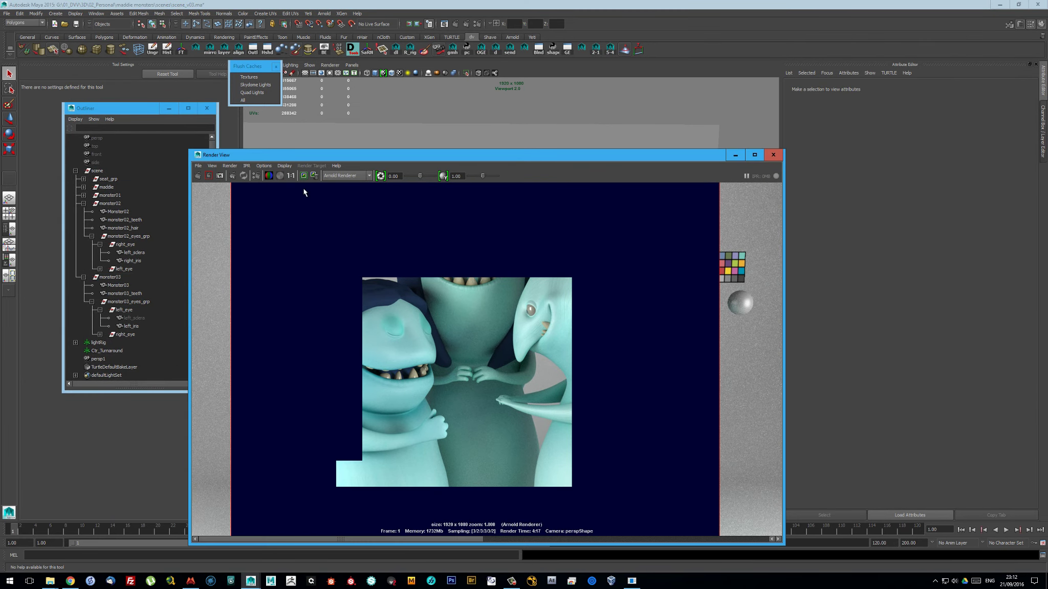
click(208, 176)
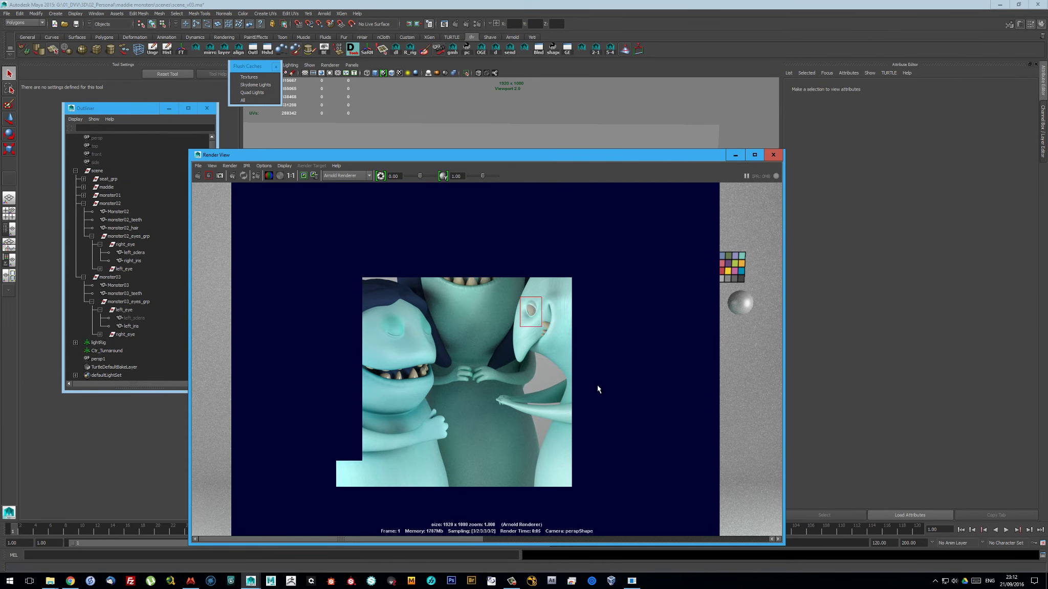
Change the eye scatter texture's float-to-fixed preview and lower its colour gain and offset
click(837, 241)
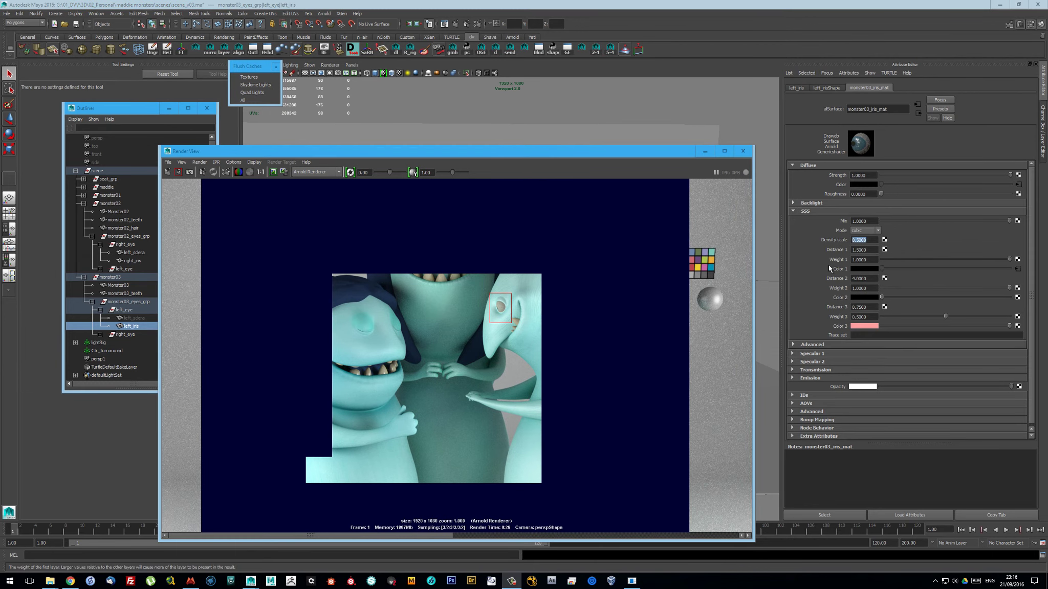
right_click(837, 268)
click(878, 271)
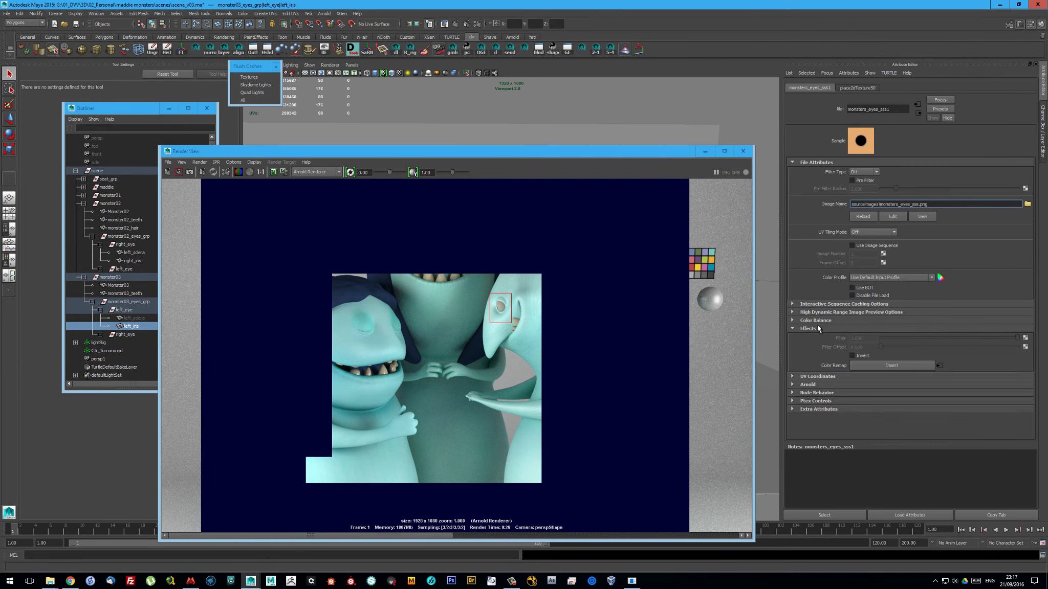
click(830, 312)
click(863, 321)
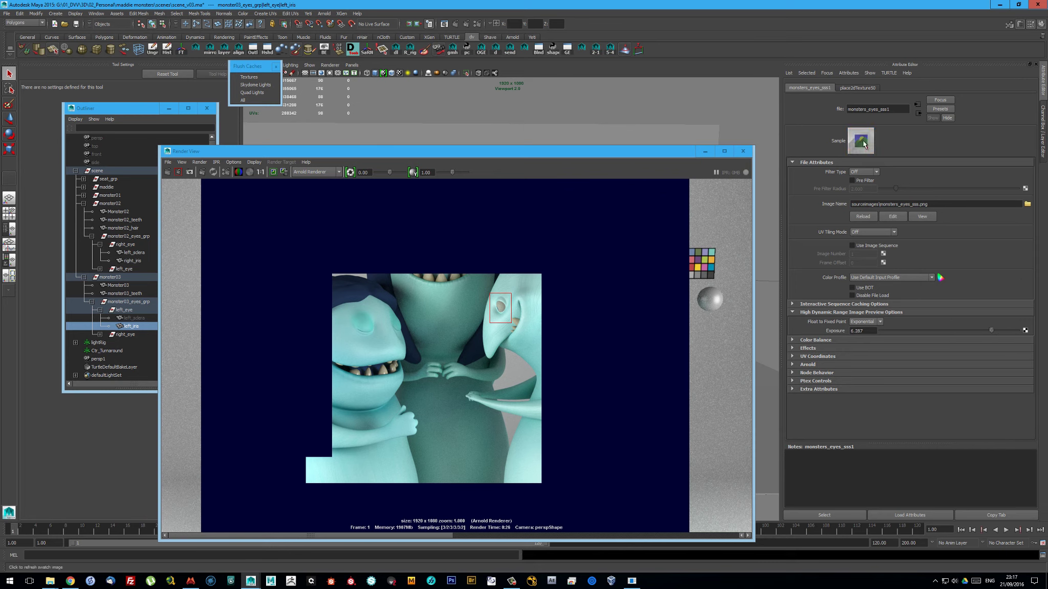
click(864, 322)
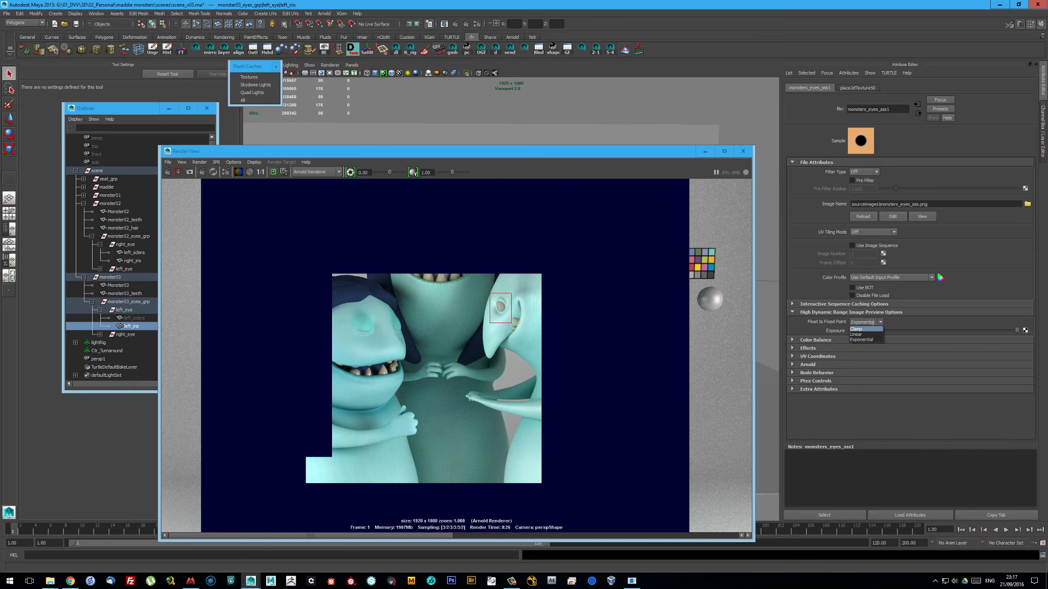
click(915, 339)
mouse_move(899, 366)
mouse_down()
mouse_move(966, 361)
mouse_move(913, 365)
mouse_up()
mouse_move(963, 357)
mouse_down()
mouse_move(932, 355)
mouse_move(953, 357)
mouse_up()
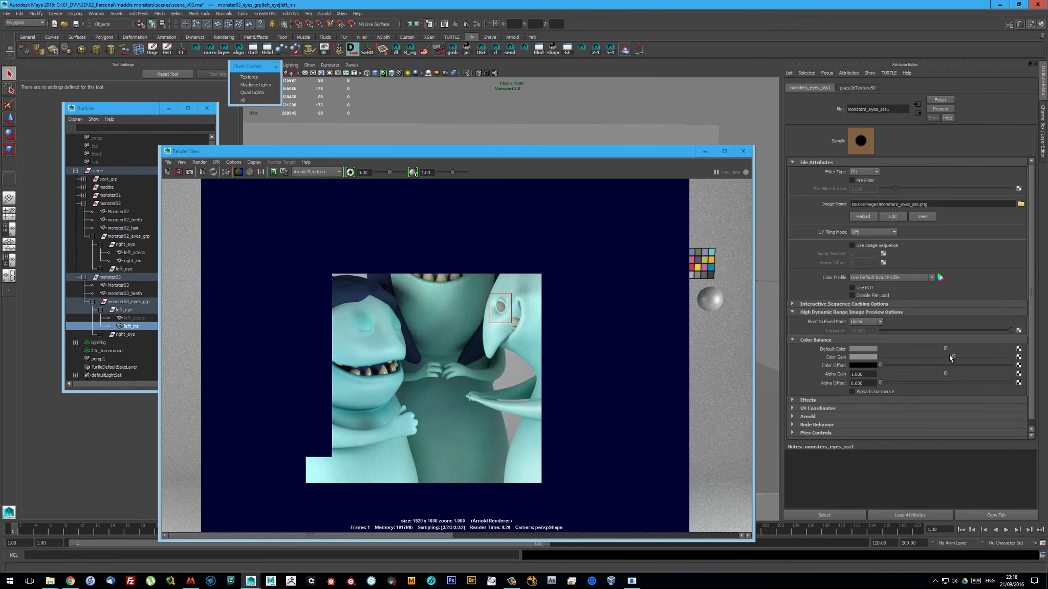
Set monster03's iris material SSS density scale to 1.5 and re-render
click(918, 112)
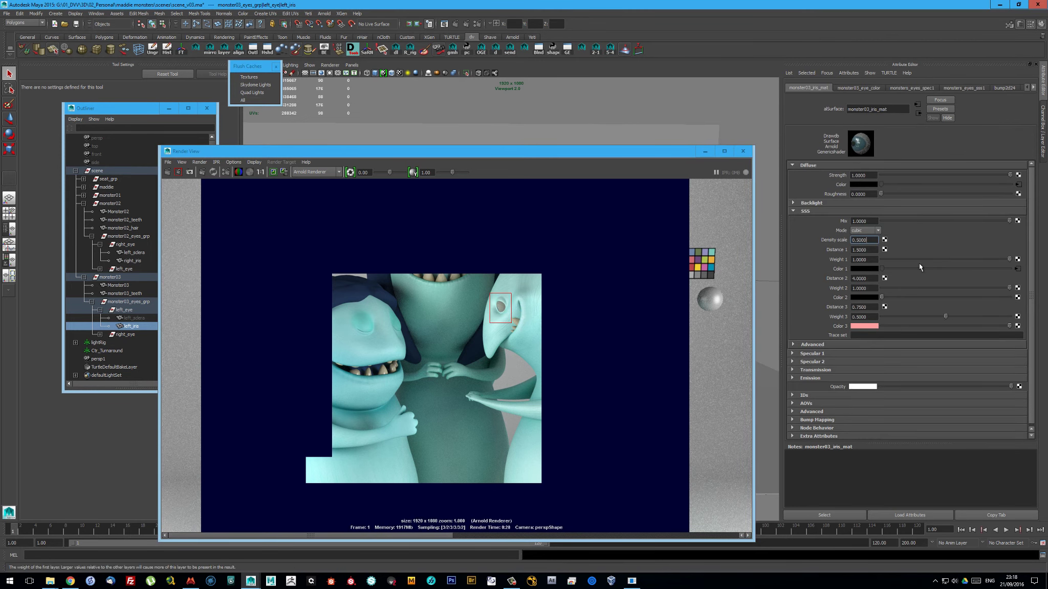
double_click(864, 240)
text(1.5)
key(Return)
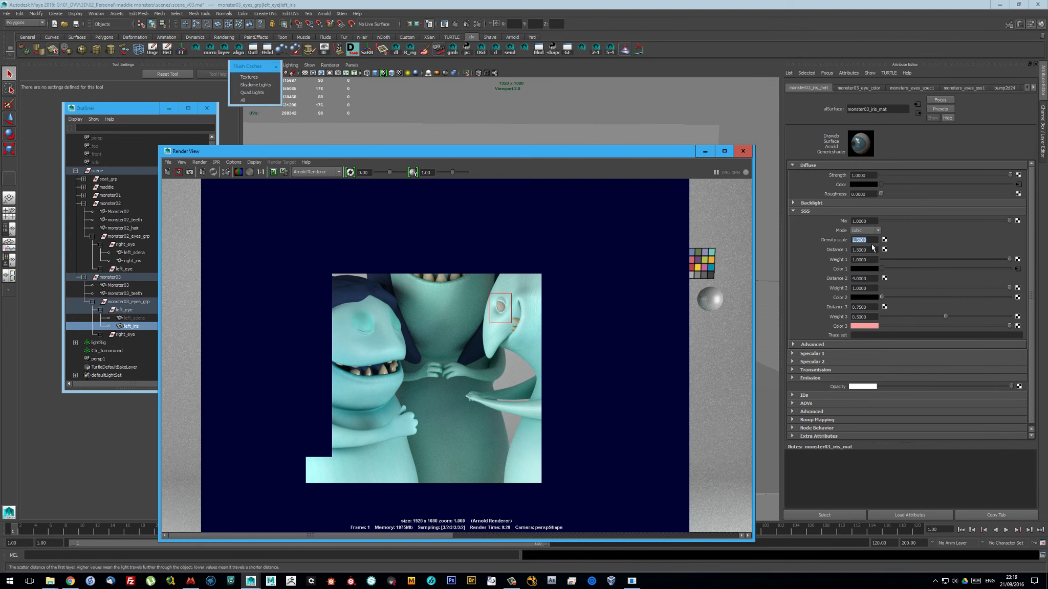
click(132, 261)
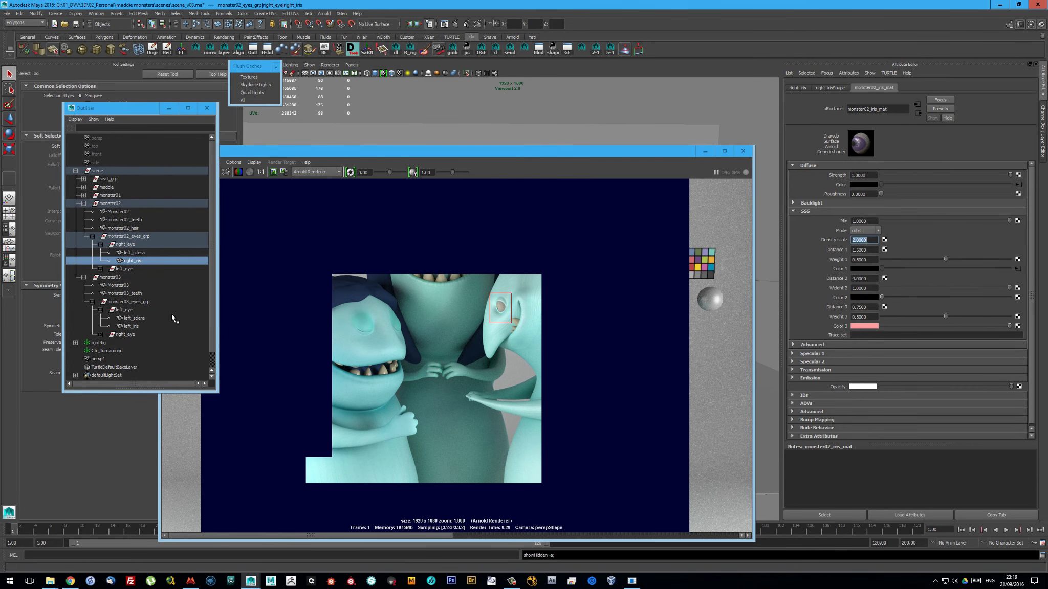
Set monster03's left iris SSS Weight 1 to 0.5, save, and switch to Mudbox
click(139, 327)
click(864, 260)
text(0.5)
key(Return)
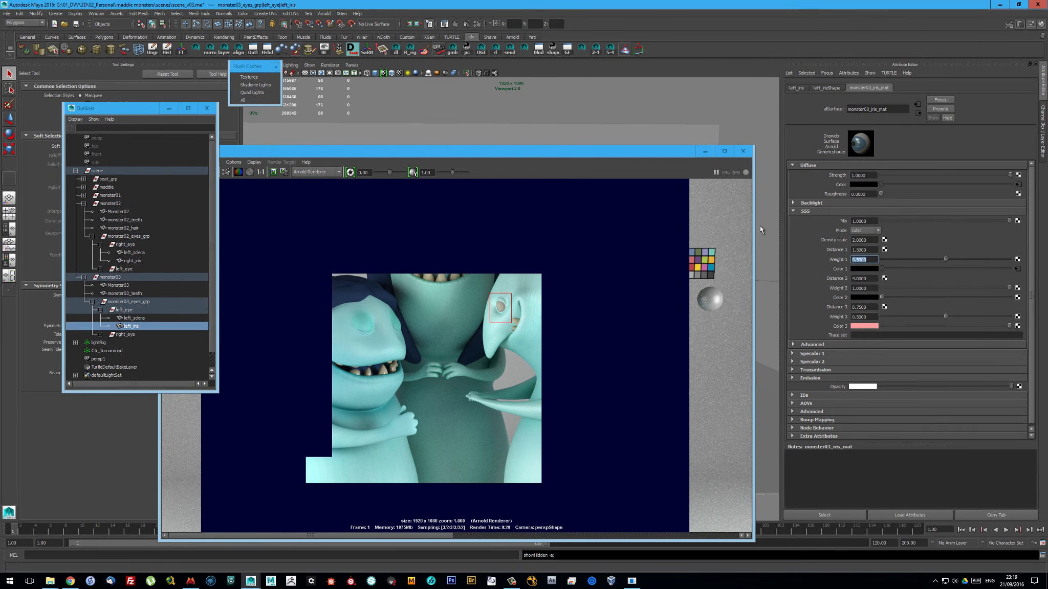
click(132, 261)
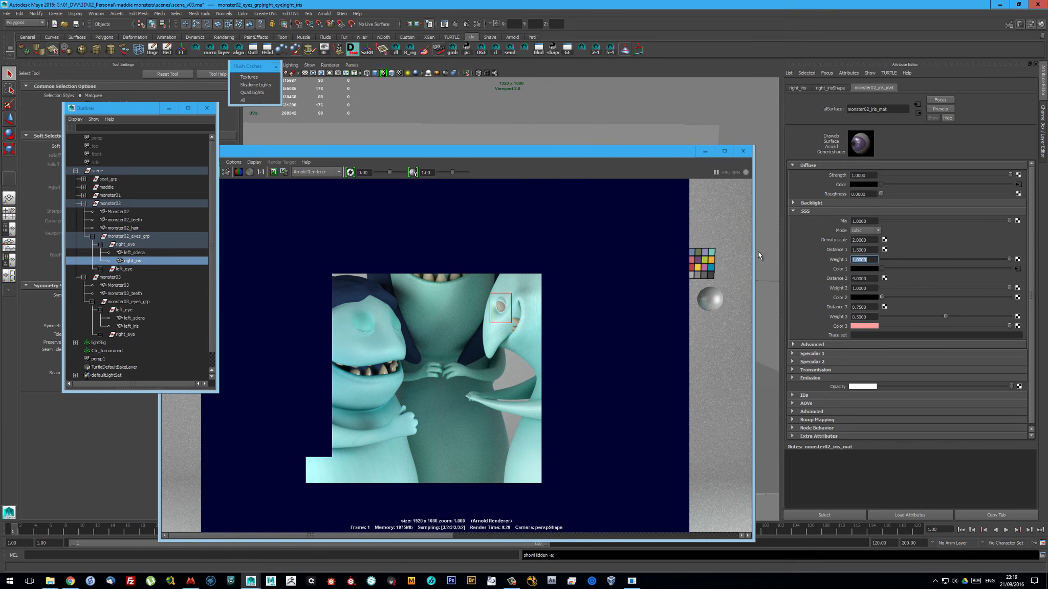
key(ctrl+s)
click(191, 580)
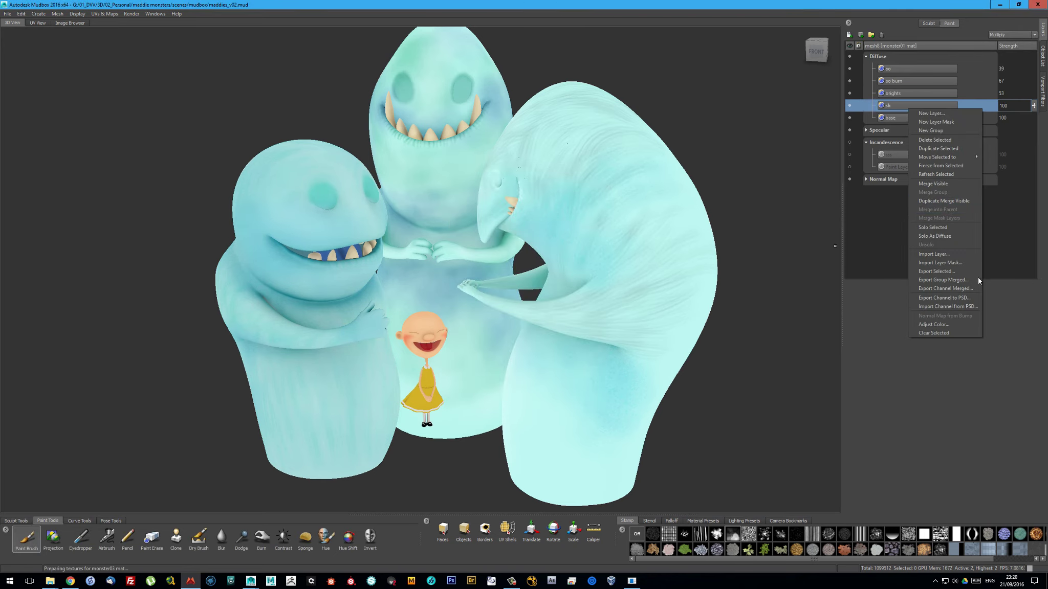
Shift the layer's hue to -22, then colour-adjust the incandescence ss layer
drag(677, 212, 673, 212)
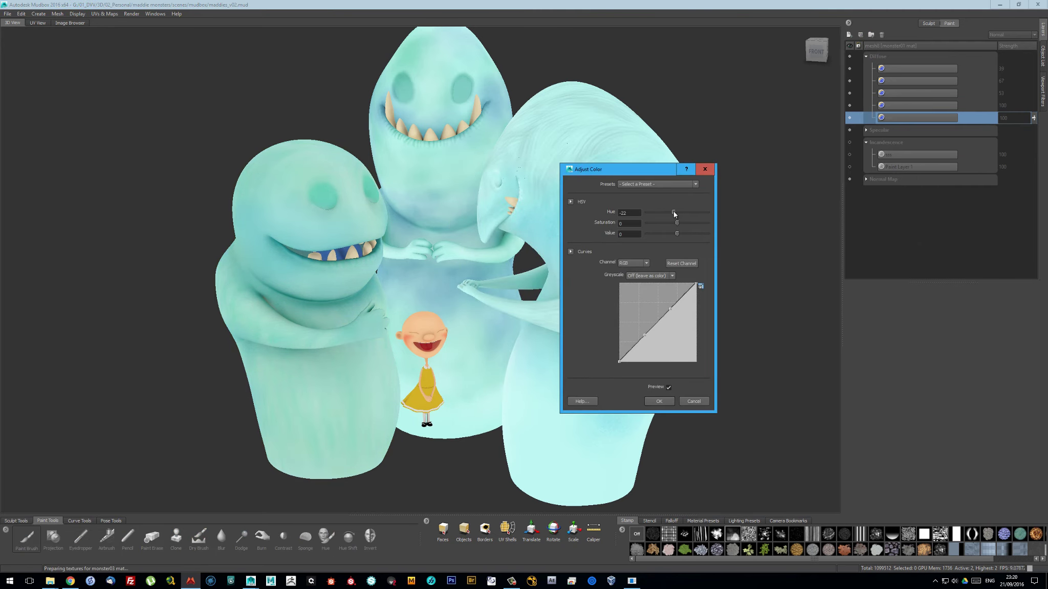
click(652, 401)
click(850, 155)
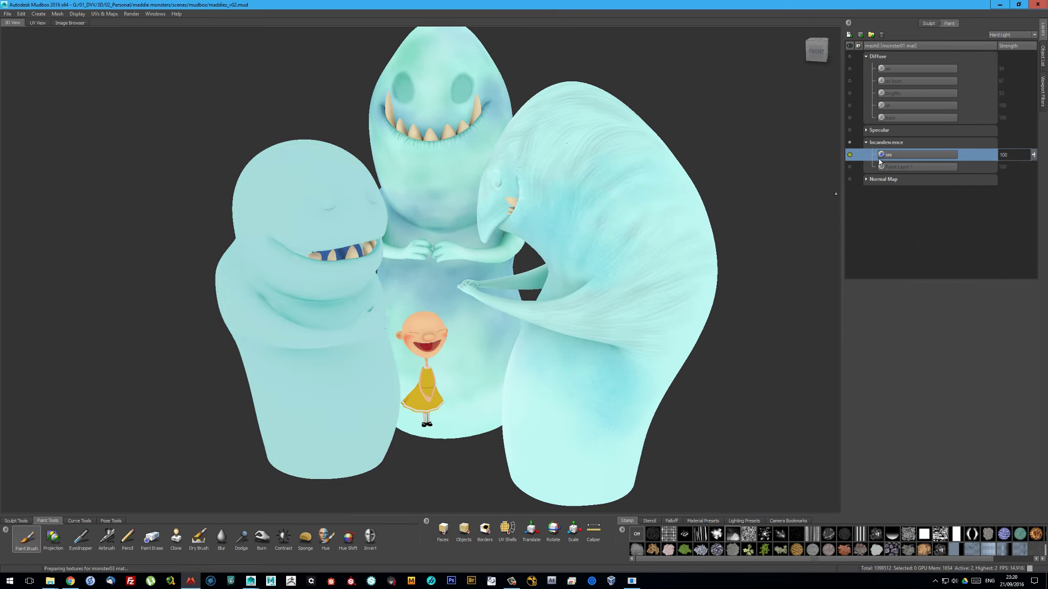
right_click(893, 155)
click(936, 356)
click(544, 399)
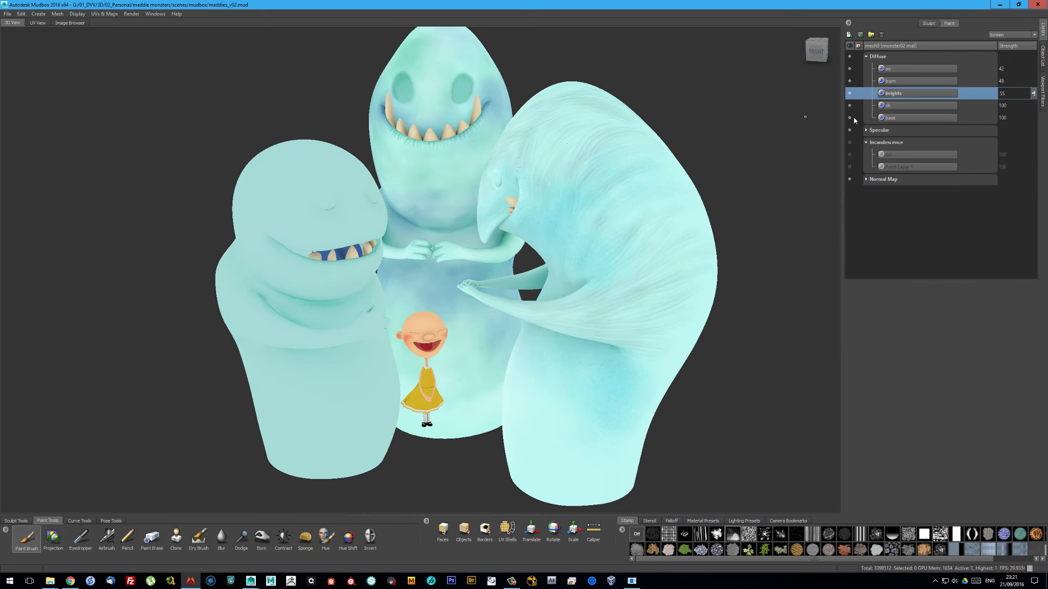
Give the middle monster's layer saturation 19 and a darker teal hue
click(849, 155)
right_click(901, 154)
click(941, 354)
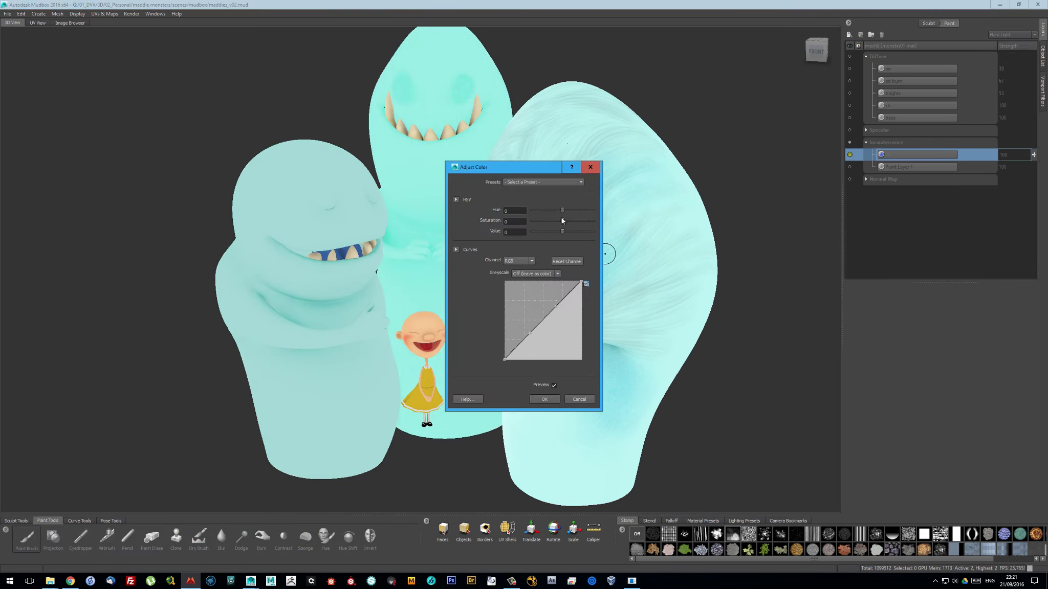
drag(562, 220, 568, 222)
drag(559, 210, 562, 230)
click(576, 398)
Merge the visible layers into ao merged and move it to Incandescence
right_click(890, 155)
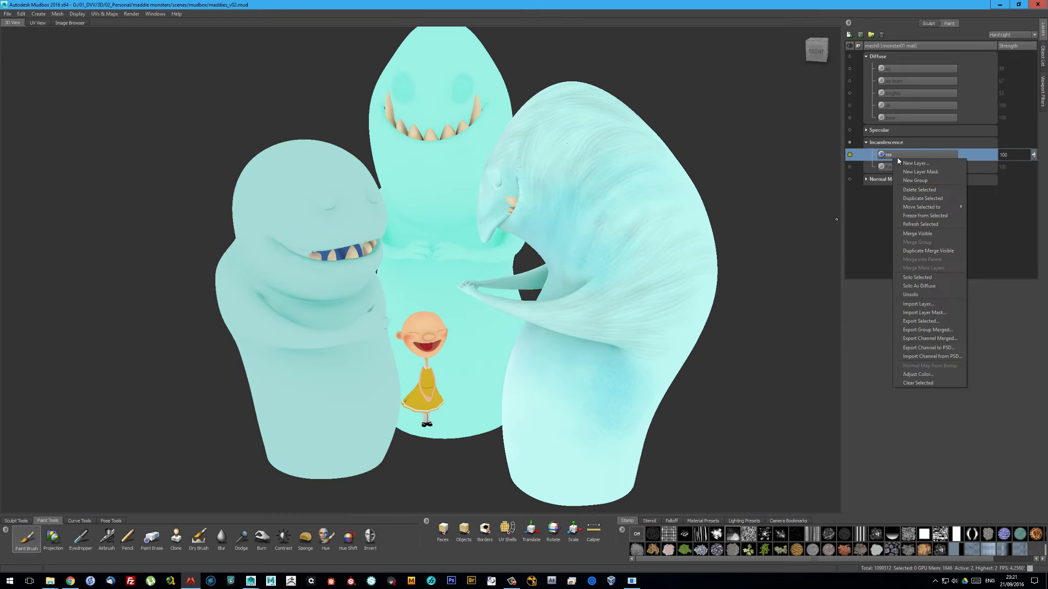
click(952, 189)
right_click(920, 71)
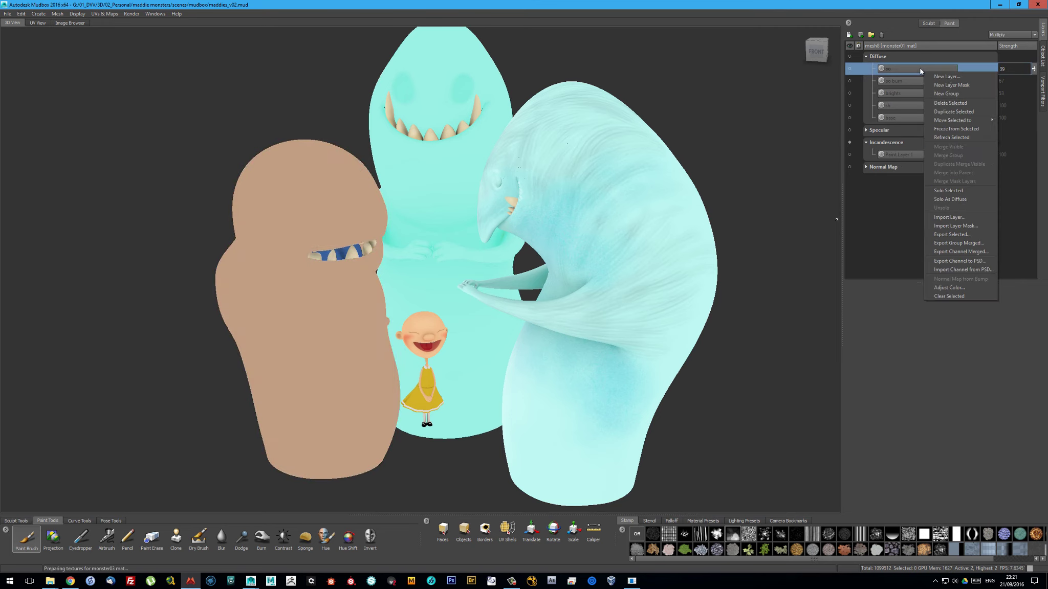
click(861, 150)
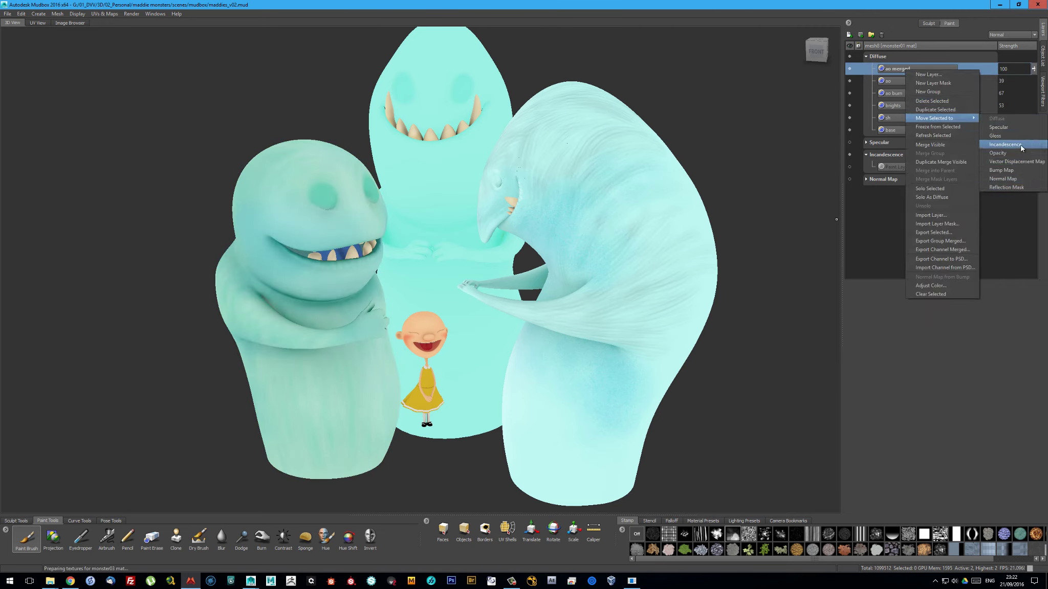
click(1000, 136)
Bend the ao merged layer's colour curve to darken the monster
right_click(921, 161)
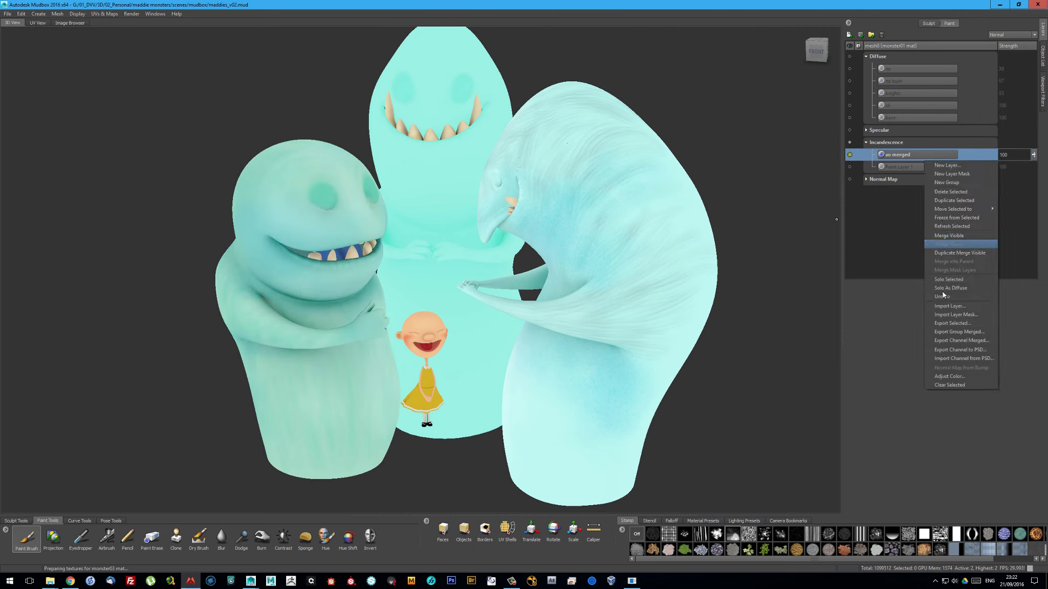
click(947, 379)
click(555, 306)
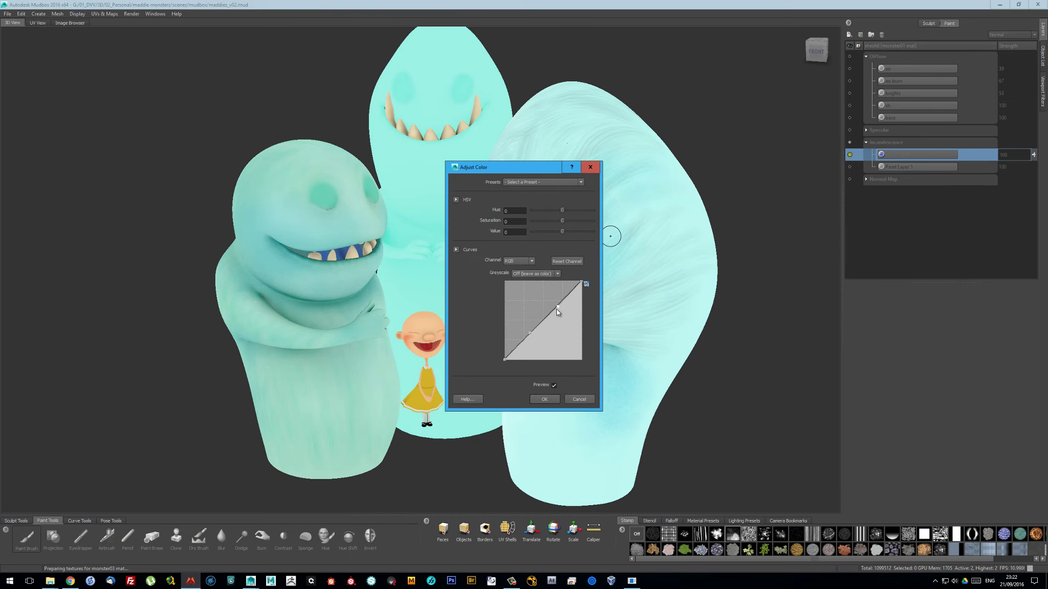
drag(529, 333, 539, 344)
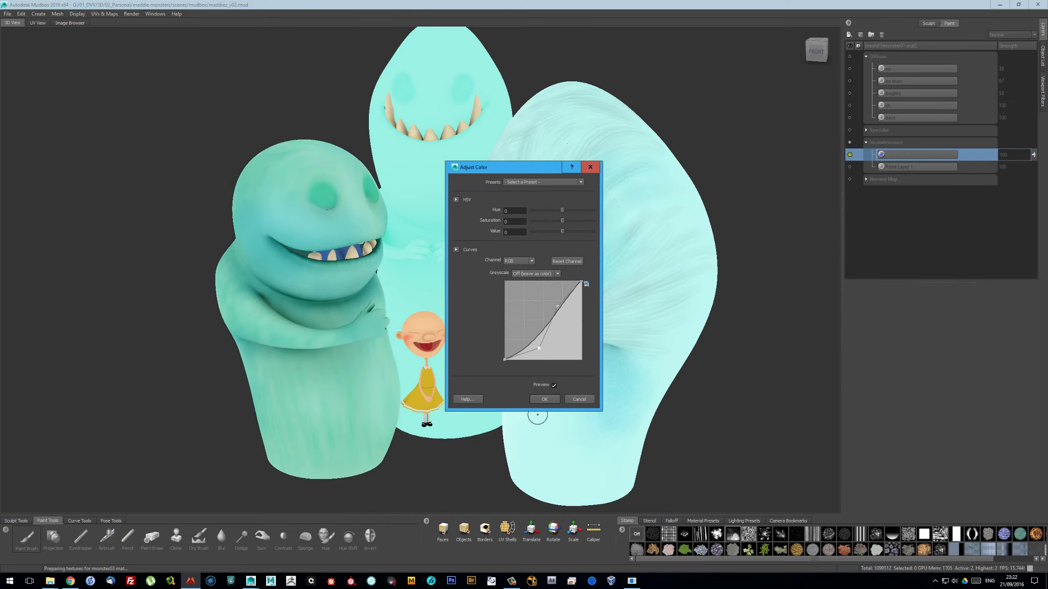
click(544, 399)
Export the Incandescence channel merged, overwriting the existing sss texture file
click(851, 156)
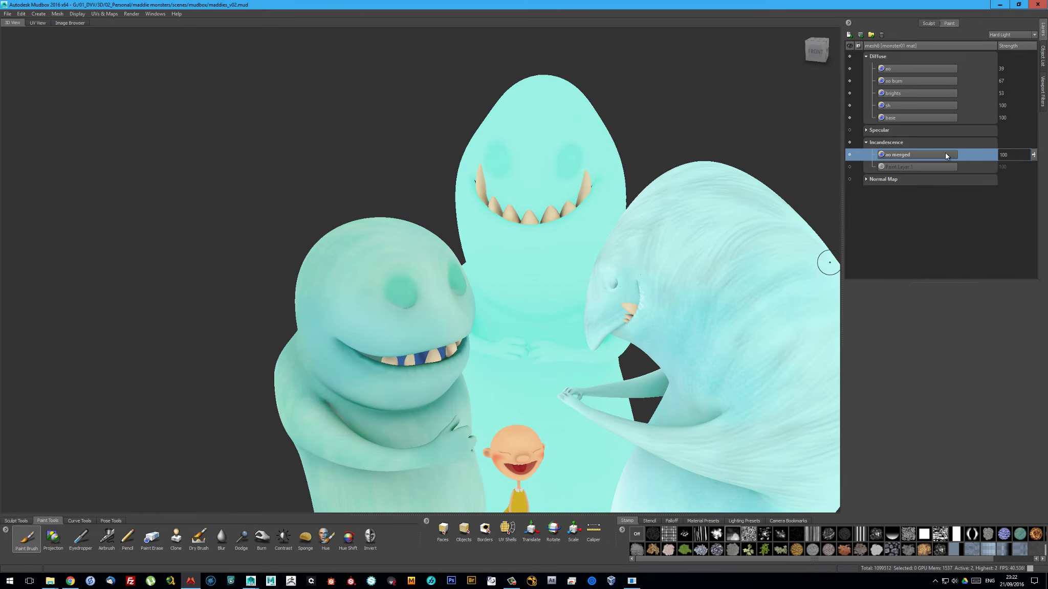
right_click(908, 160)
click(973, 305)
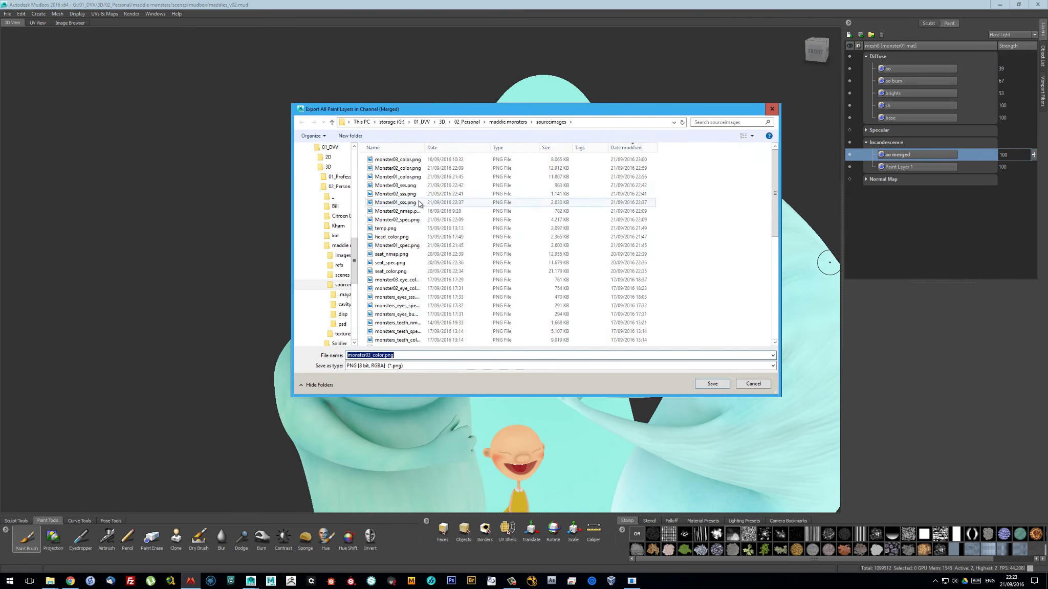
double_click(658, 289)
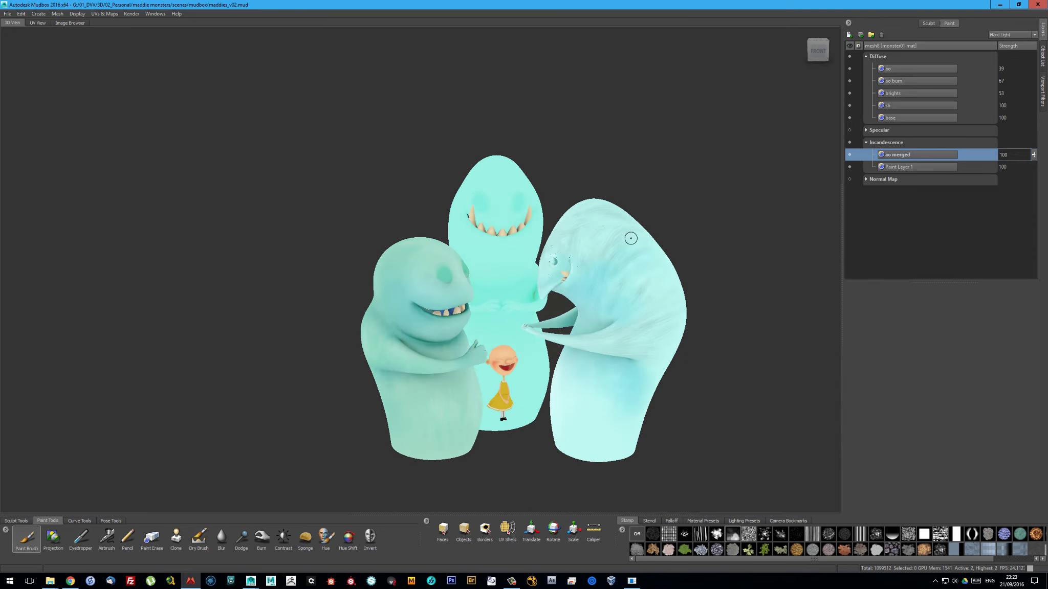
right_click(906, 81)
click(941, 263)
double_click(397, 185)
click(541, 290)
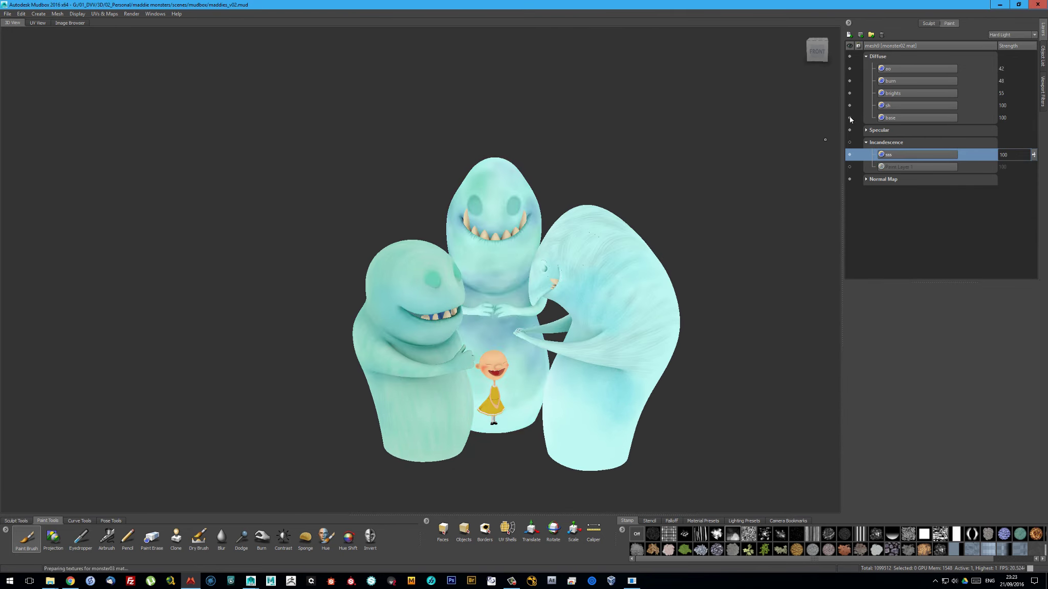
Reshape the colour curves of the base diffuse layer and another diffuse layer
click(899, 118)
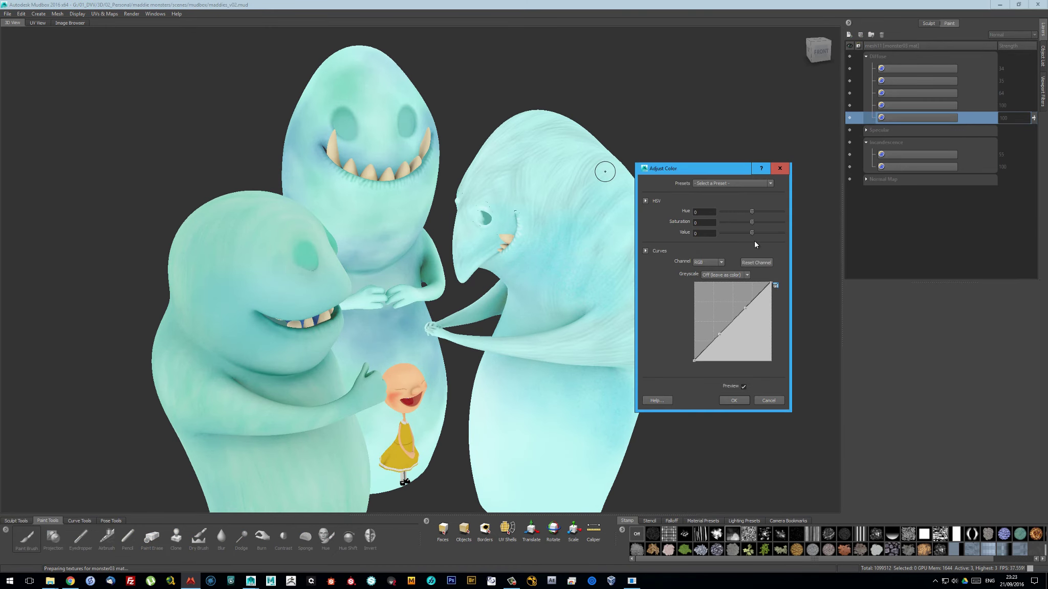
drag(749, 302, 755, 319)
click(720, 337)
click(734, 400)
right_click(903, 106)
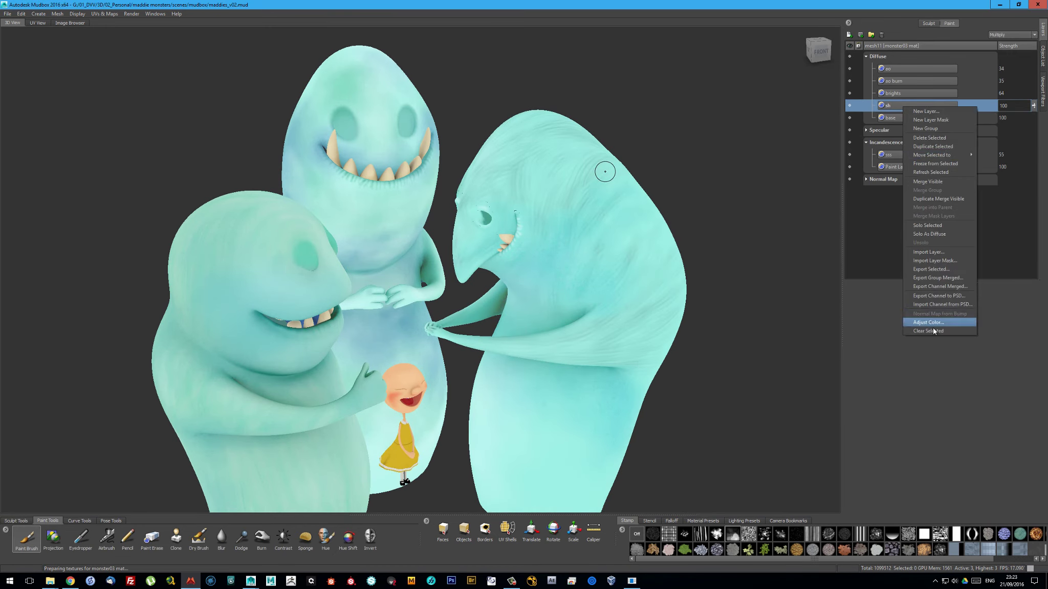
click(936, 327)
drag(718, 348, 718, 320)
click(745, 401)
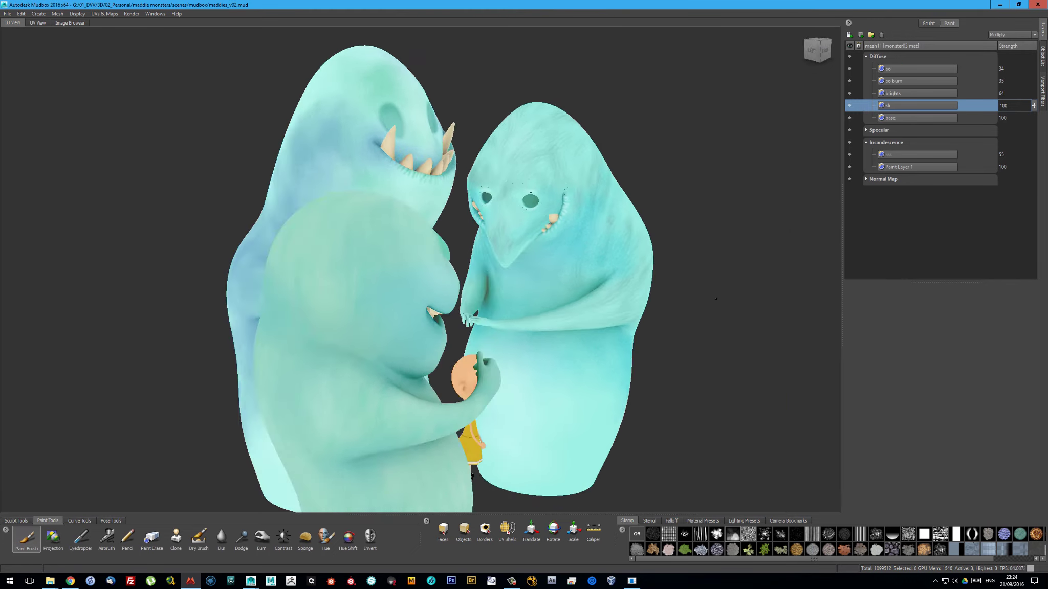
Merge visible diffuse layers into ao merged, move it to Incandescence, then undo
right_click(905, 71)
click(919, 167)
right_click(919, 168)
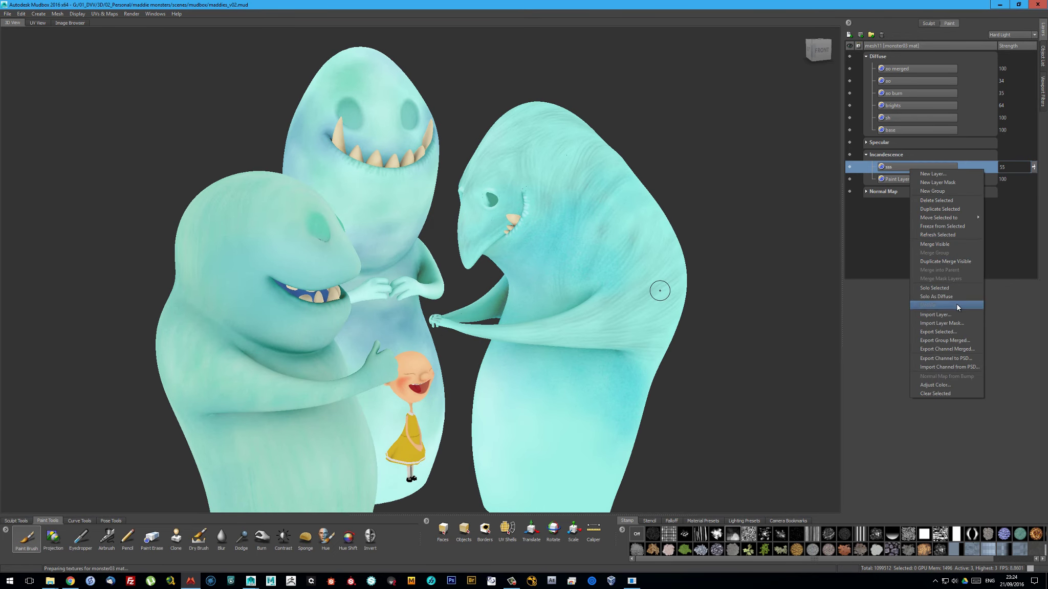
click(939, 223)
right_click(913, 71)
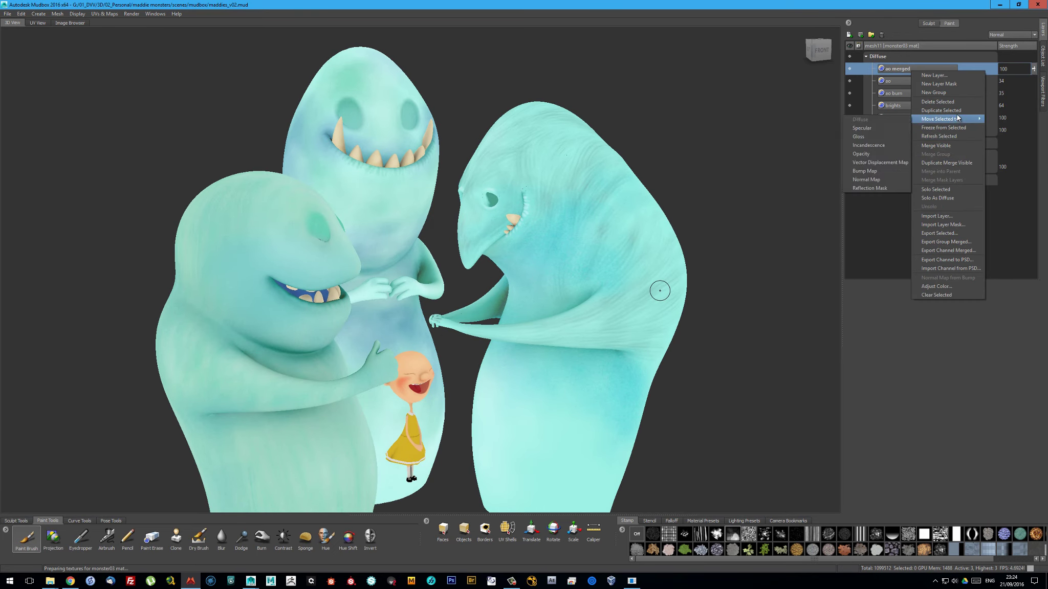
click(867, 145)
key(ctrl+z)
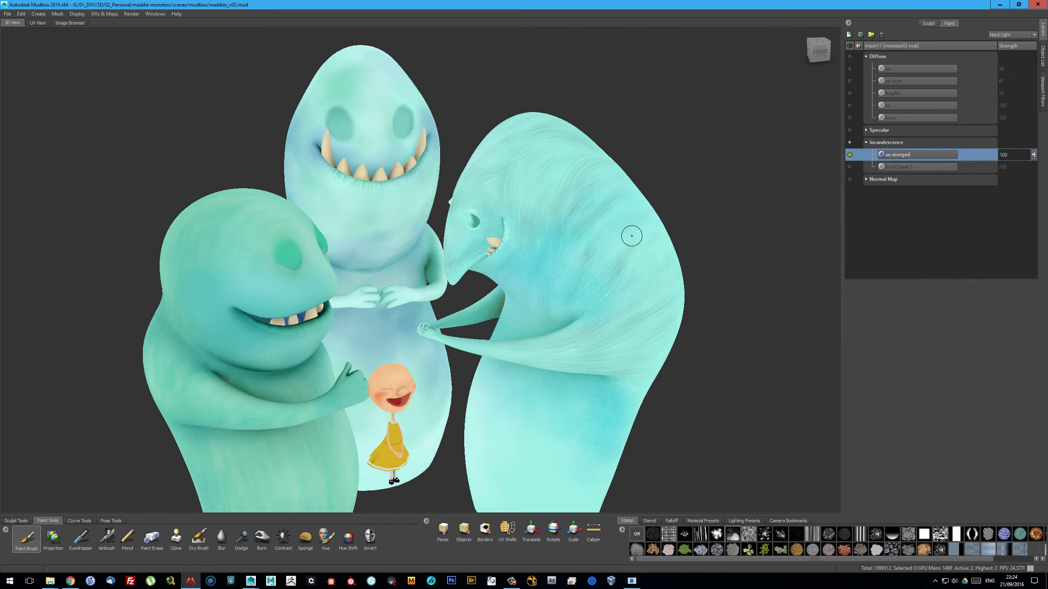
Darken the ao merged incandescence layer's curve and set its blend to Hard Light
right_click(916, 154)
click(954, 345)
drag(524, 165, 741, 165)
drag(769, 303, 772, 341)
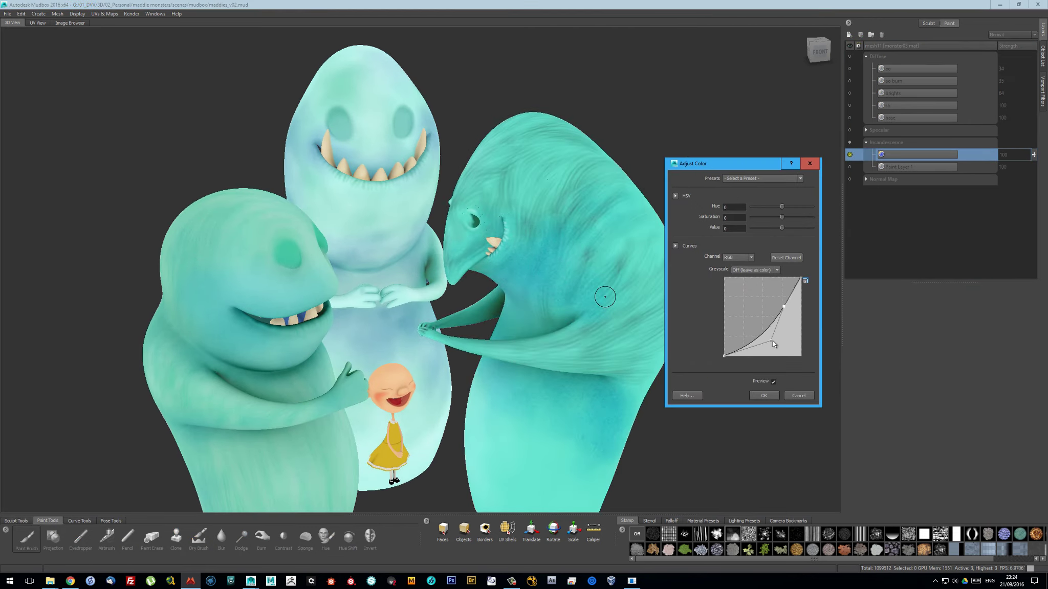
click(759, 395)
click(1012, 34)
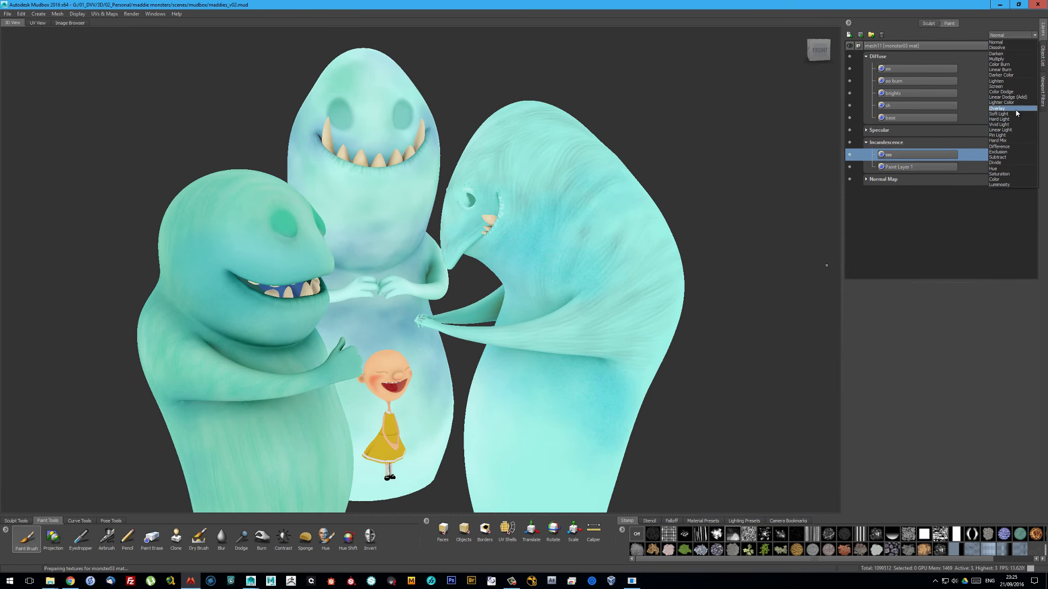
click(1012, 114)
Export the sss incandescence layer as 'sss', replacing the existing file
right_click(916, 154)
click(936, 356)
click(368, 355)
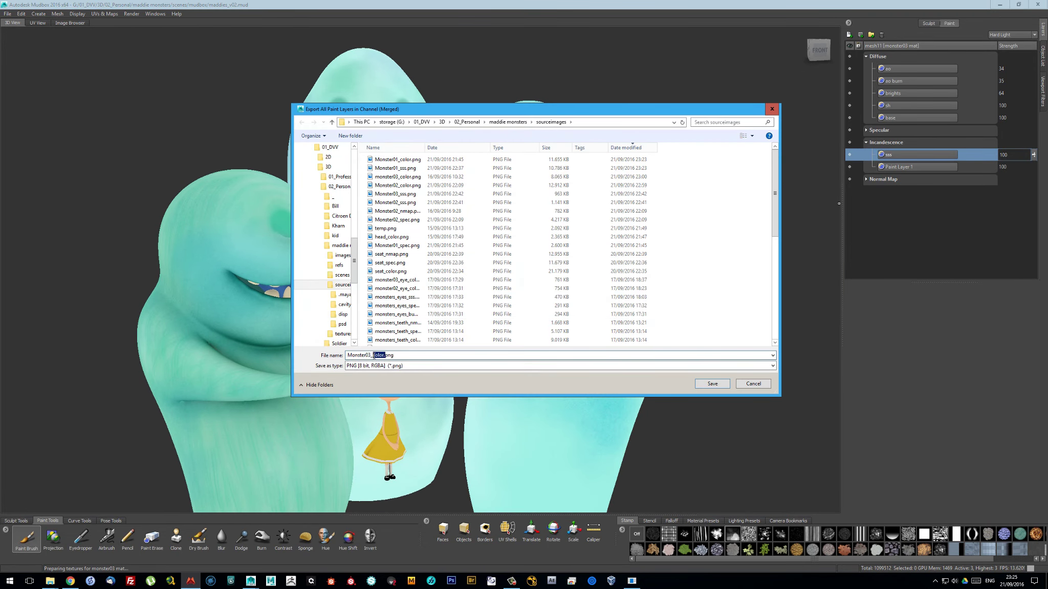
text(sss)
key(Return)
key(y)
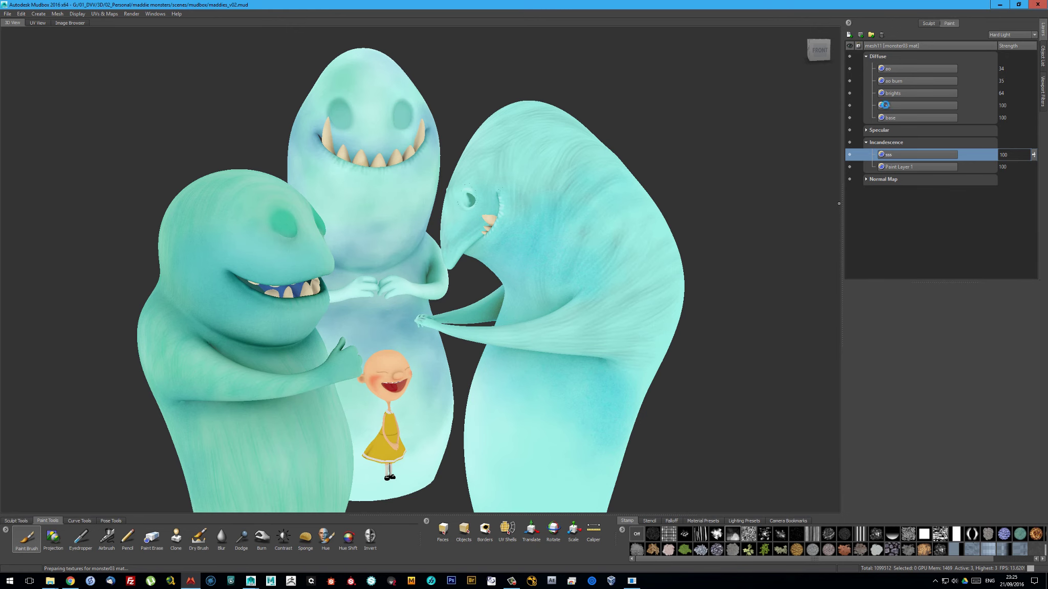
Export the diffuse channel merged as 'ao', replacing monster03_color.png
right_click(916, 68)
click(936, 270)
text(ao)
key(Return)
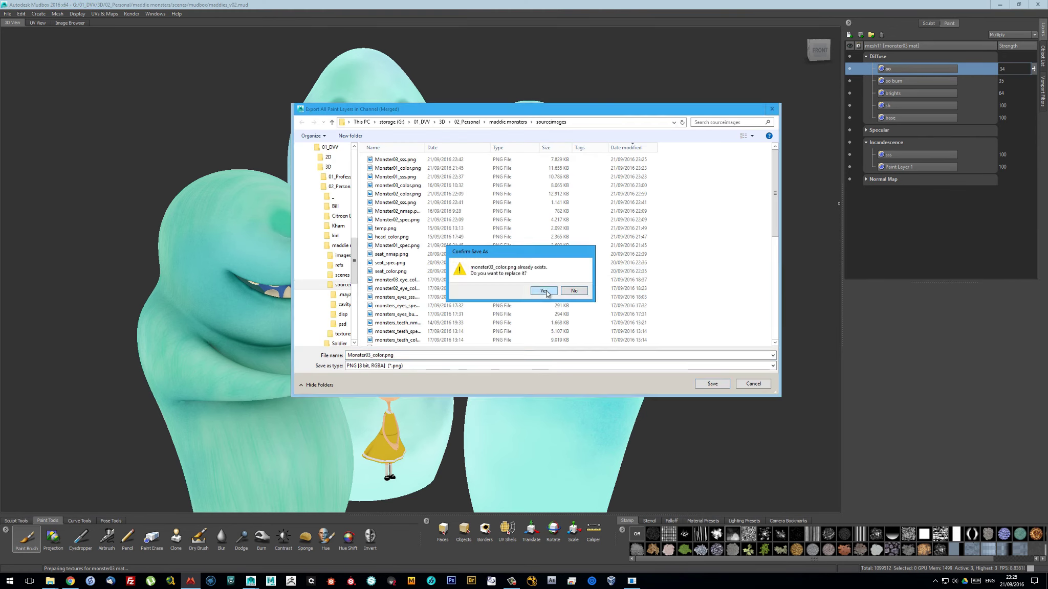
key(y)
click(915, 155)
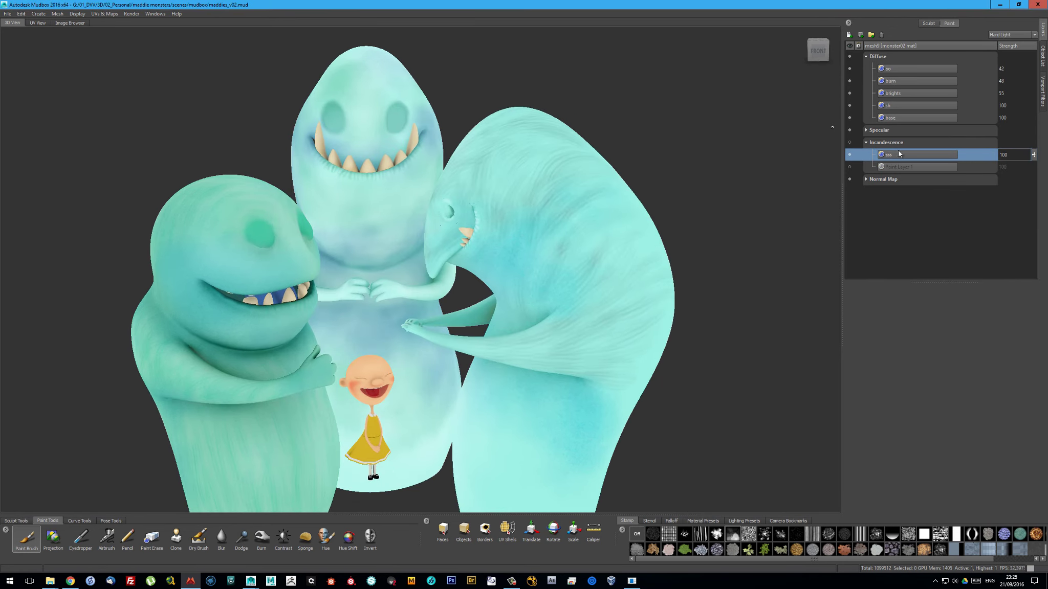
Try merging layers into a new ao merged layer, then undo to restore sss
right_click(913, 157)
click(938, 191)
right_click(915, 69)
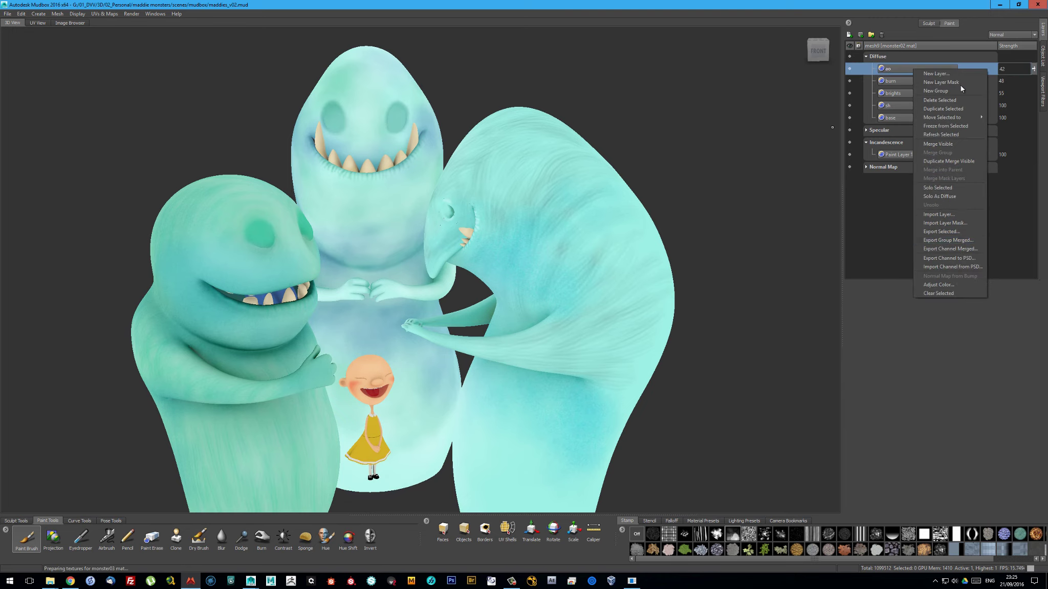
click(948, 162)
right_click(913, 69)
click(906, 166)
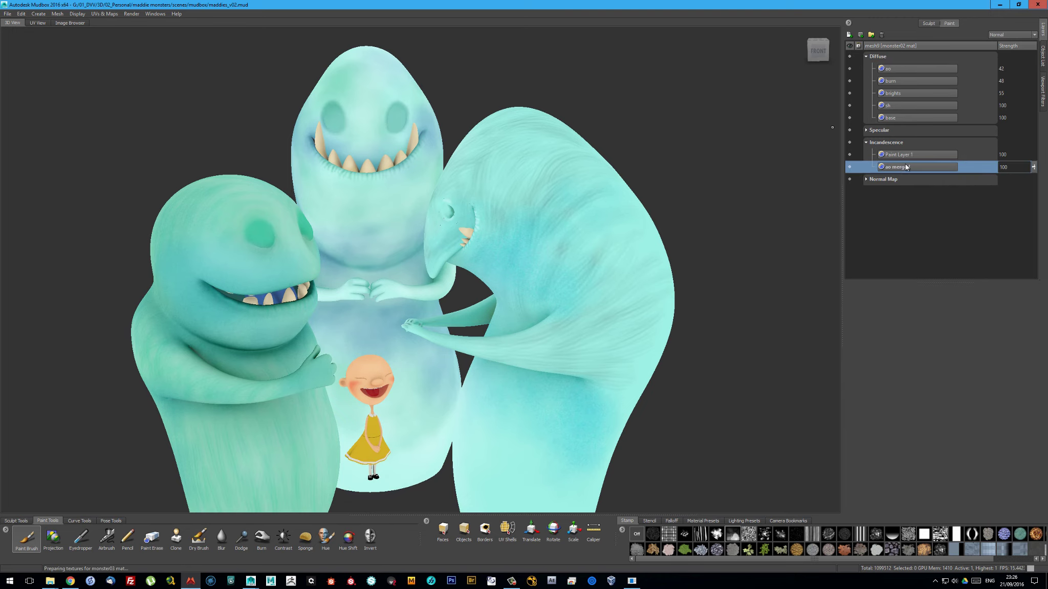
key(ctrl+z)
key(ctrl+z)
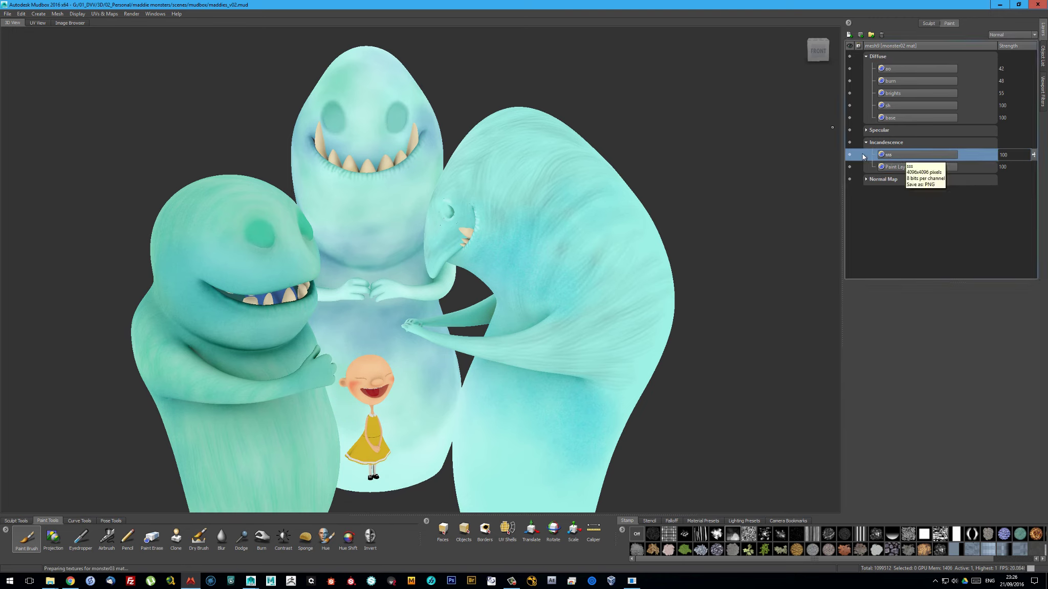
Darken the sss glow layer's curve and export the channel as monster02_color.png
right_click(904, 154)
click(936, 362)
drag(789, 285, 786, 318)
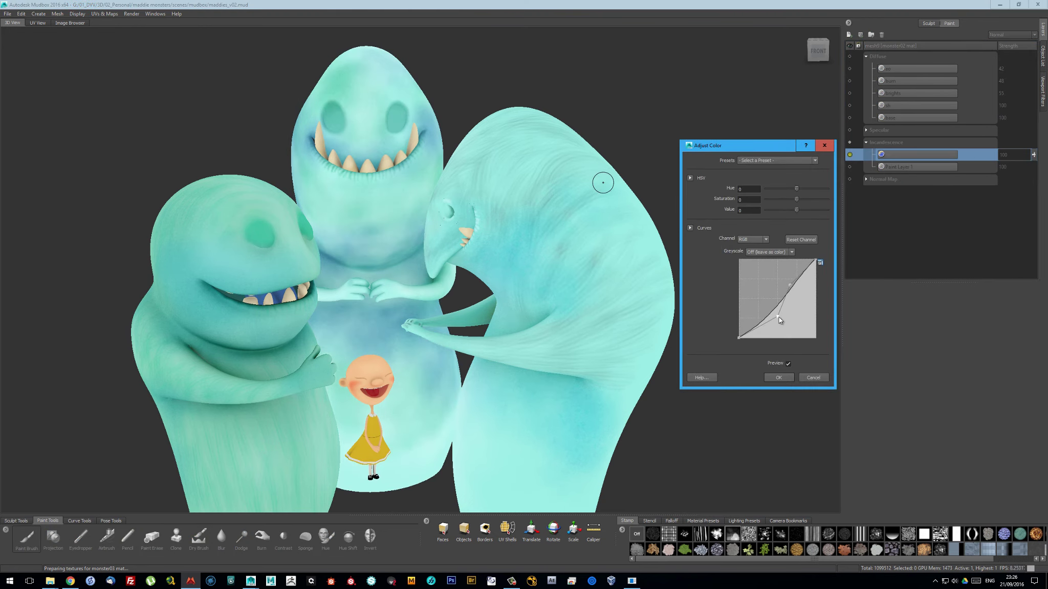
key(Return)
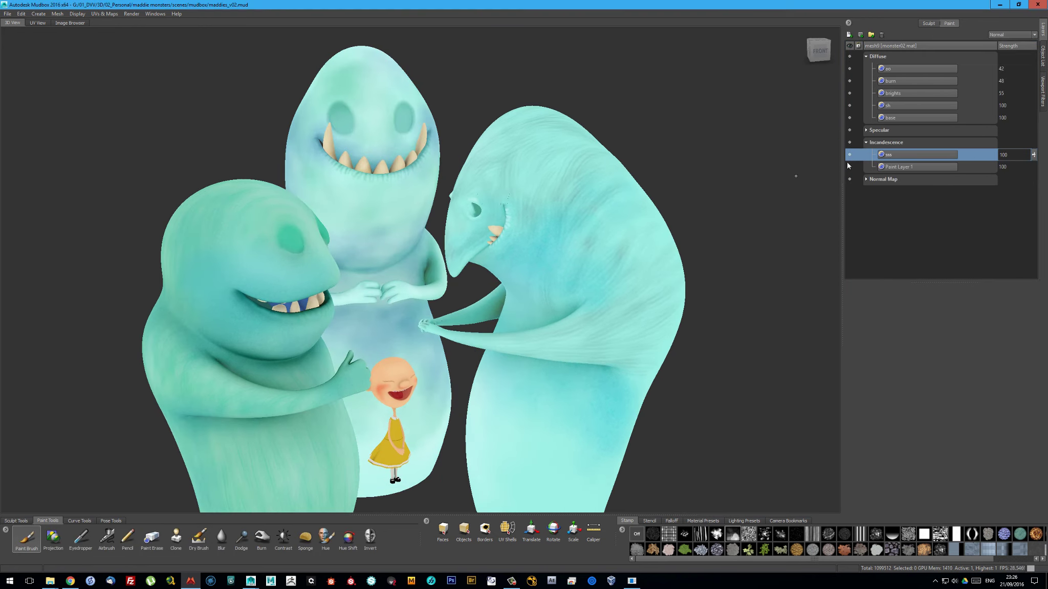
right_click(886, 155)
click(945, 335)
click(384, 355)
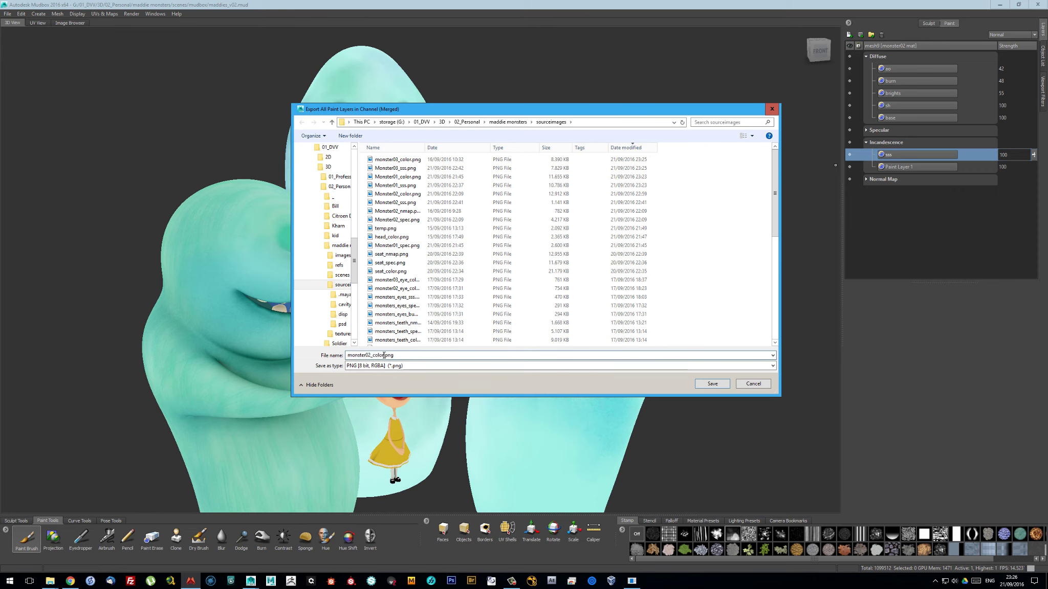
key(Return)
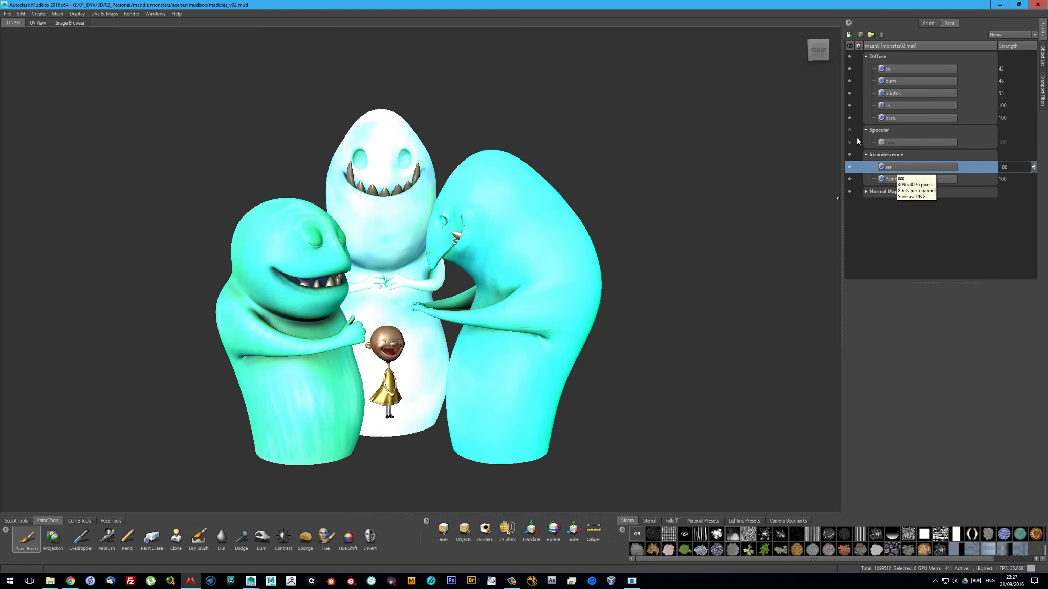
Shift the sss glow colours, set Hard Light, and re-export over the existing texture
right_click(915, 169)
click(947, 381)
drag(568, 306, 537, 345)
click(545, 399)
click(1012, 35)
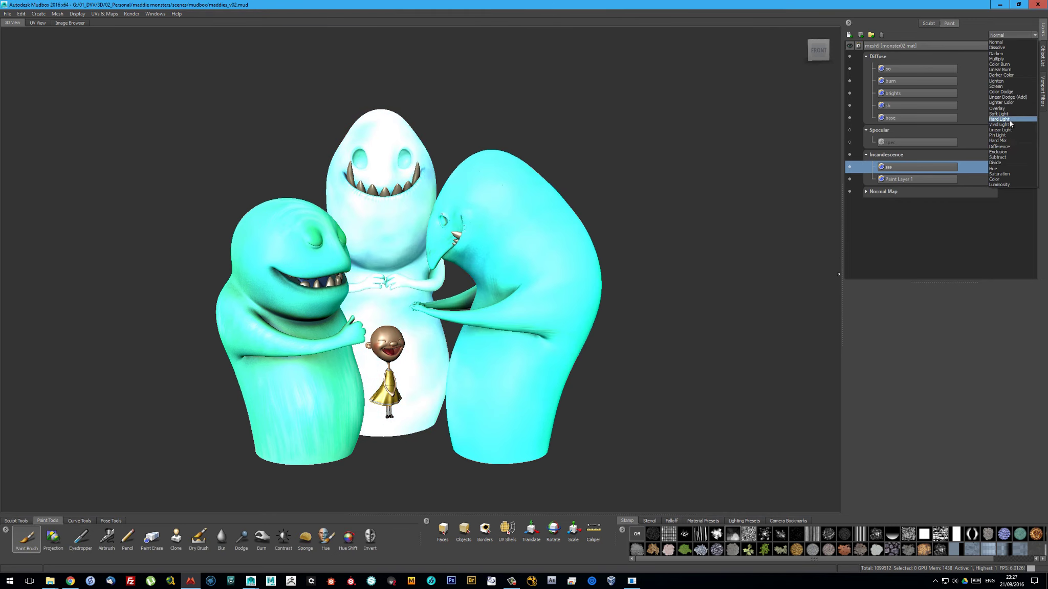
click(1010, 120)
key(ctrl+shift+s)
key(Return)
click(540, 291)
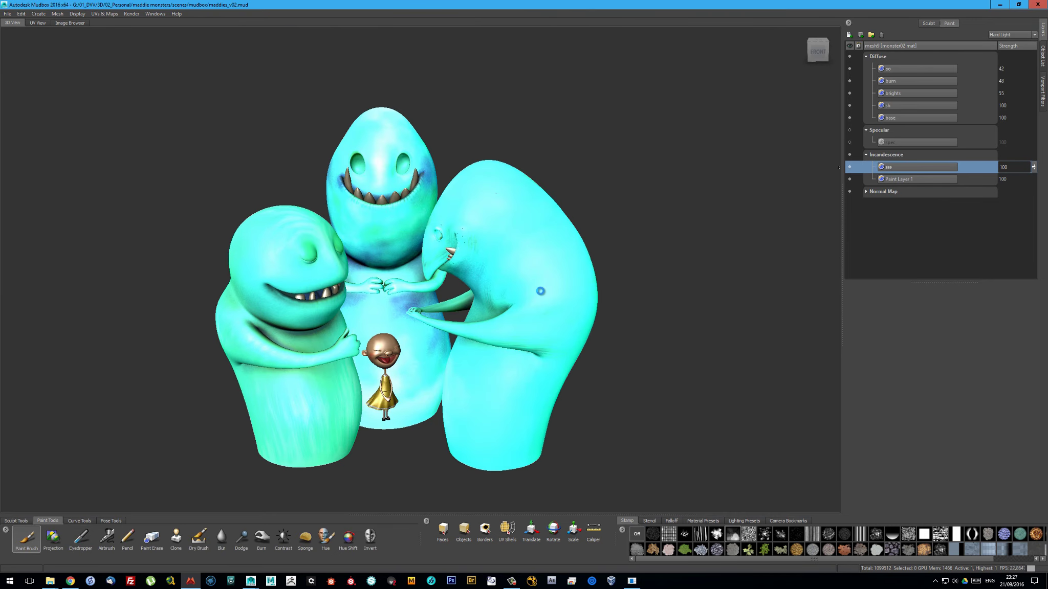
Hide all three monsters' glow layers and save the scene
alt+drag(542, 291, 511, 291)
click(818, 51)
click(849, 167)
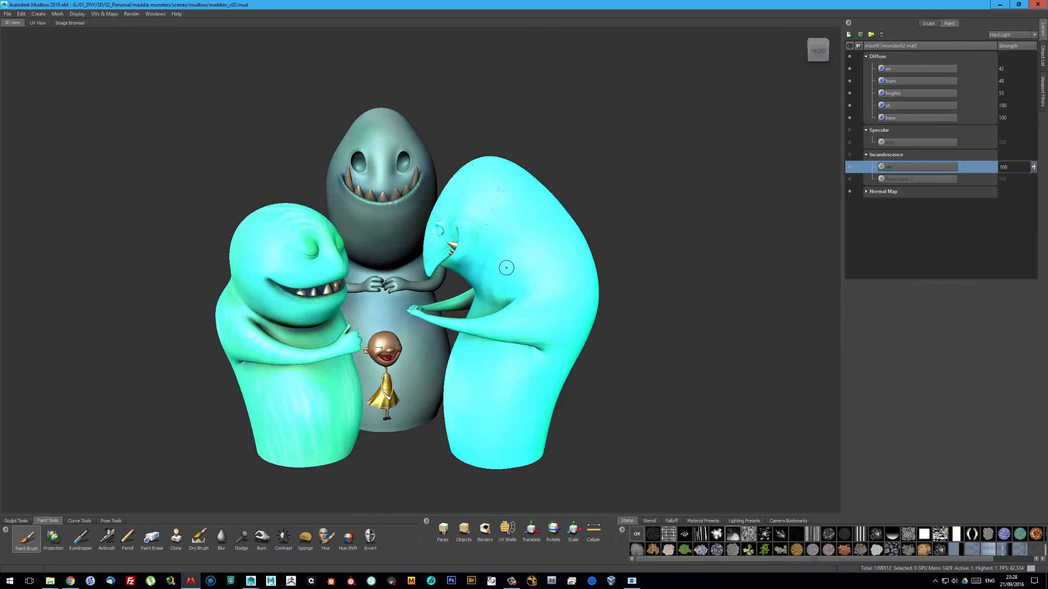
click(849, 167)
scroll(517, 355, down, 3)
key(ctrl+s)
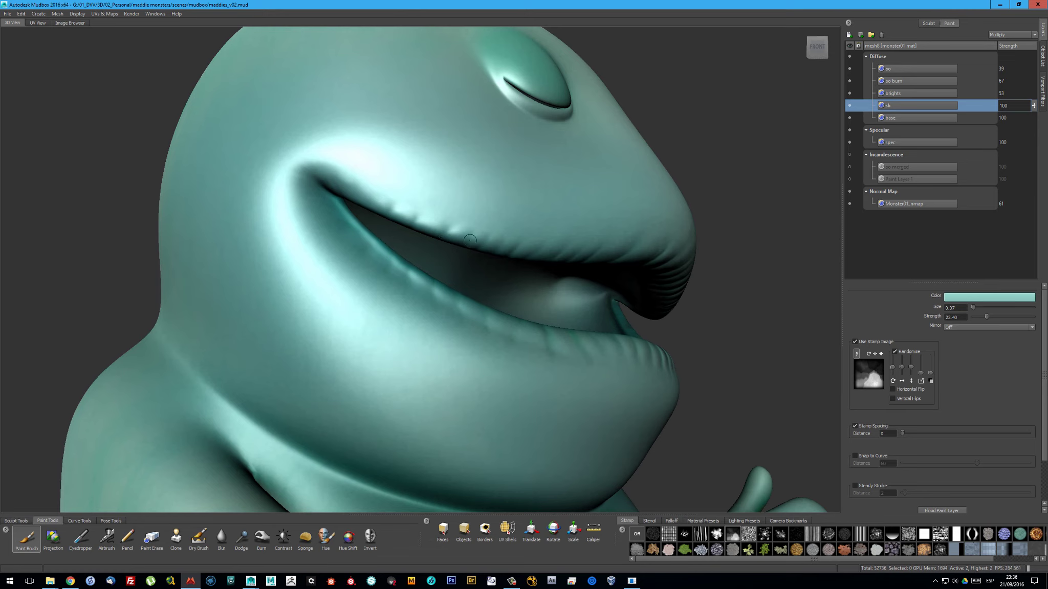
alt+drag(451, 227, 431, 226)
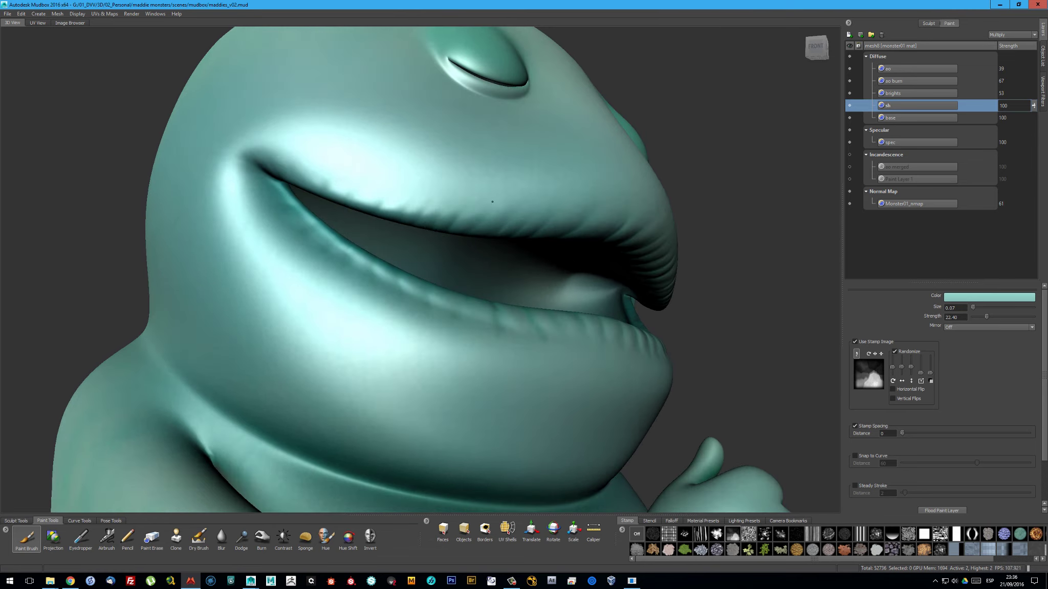
Disable the stamp image and paint dark teal crease lines along monster01's lips
alt+drag(492, 202, 588, 215)
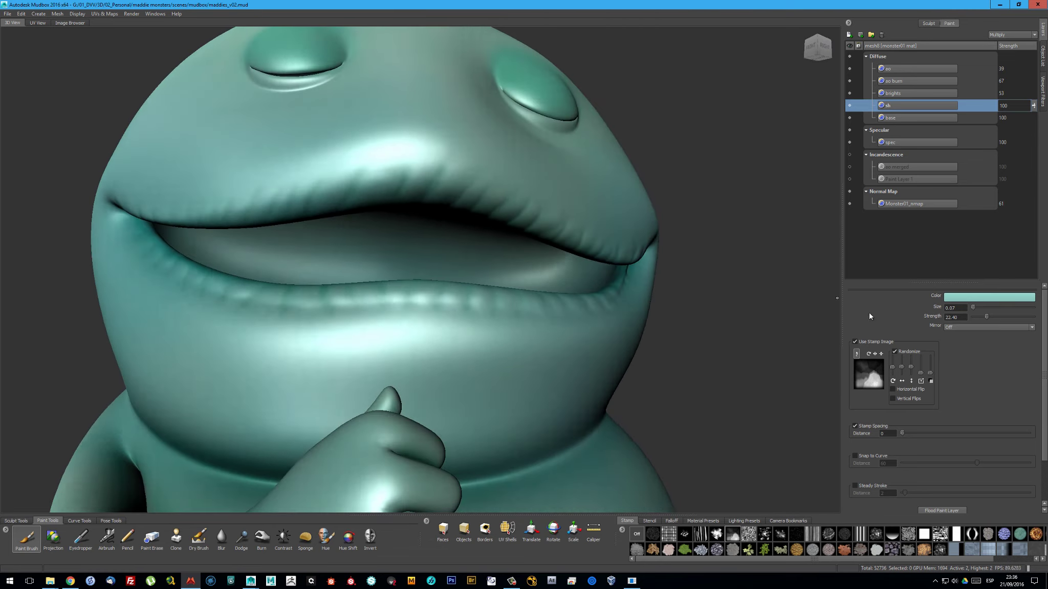
click(854, 342)
alt+drag(523, 209, 476, 234)
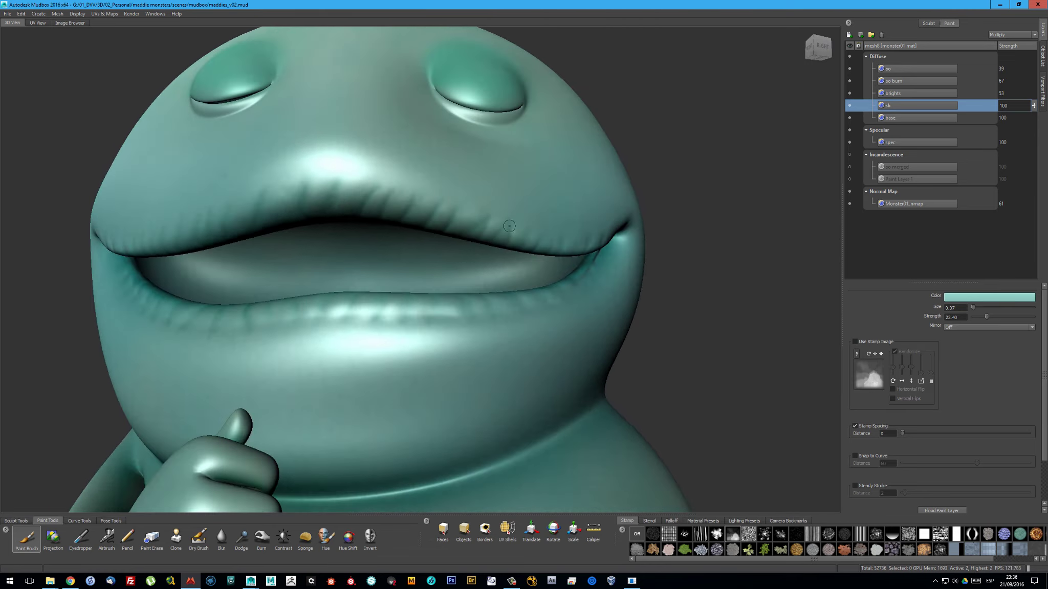
mouse_move(546, 250)
alt+mouse_down()
mouse_move(508, 227)
mouse_move(420, 339)
mouse_move(363, 327)
alt+mouse_up()
click(410, 361)
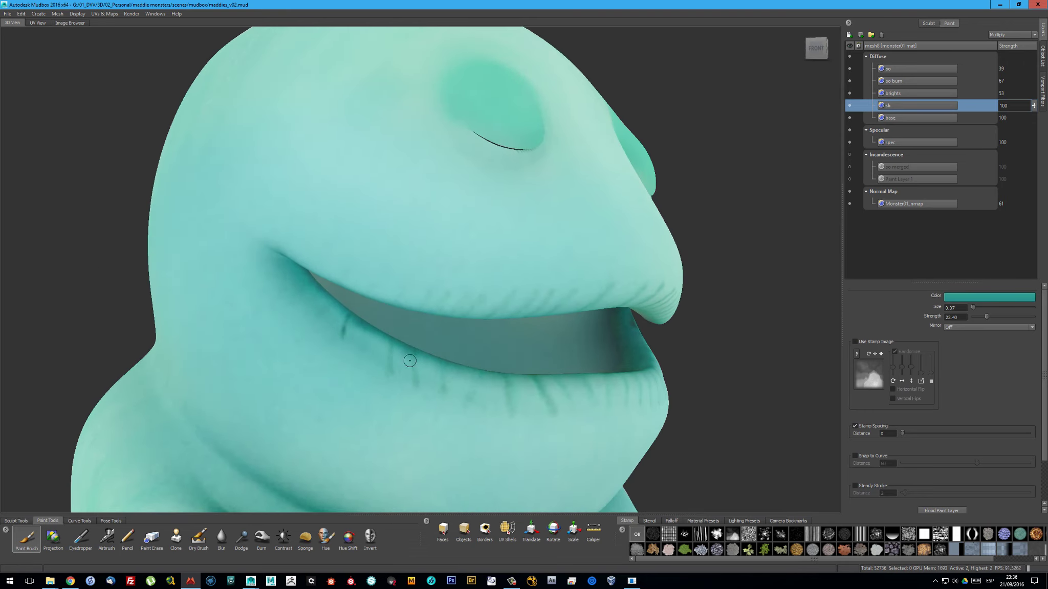
mouse_move(477, 374)
alt+mouse_down()
mouse_move(460, 406)
mouse_move(496, 221)
alt+mouse_up()
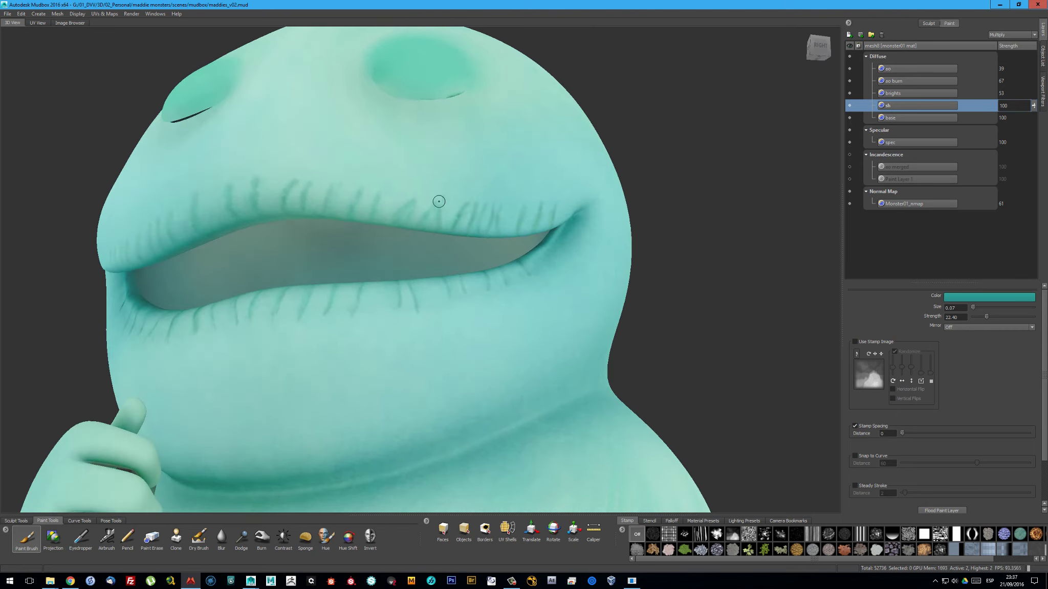
Check the lip strokes under lit shading, then erase and blur them
mouse_move(405, 198)
alt+mouse_down()
mouse_move(425, 175)
mouse_move(405, 216)
mouse_move(456, 176)
mouse_move(424, 211)
mouse_move(426, 233)
mouse_move(414, 200)
mouse_move(446, 186)
alt+mouse_up()
key(shift+l)
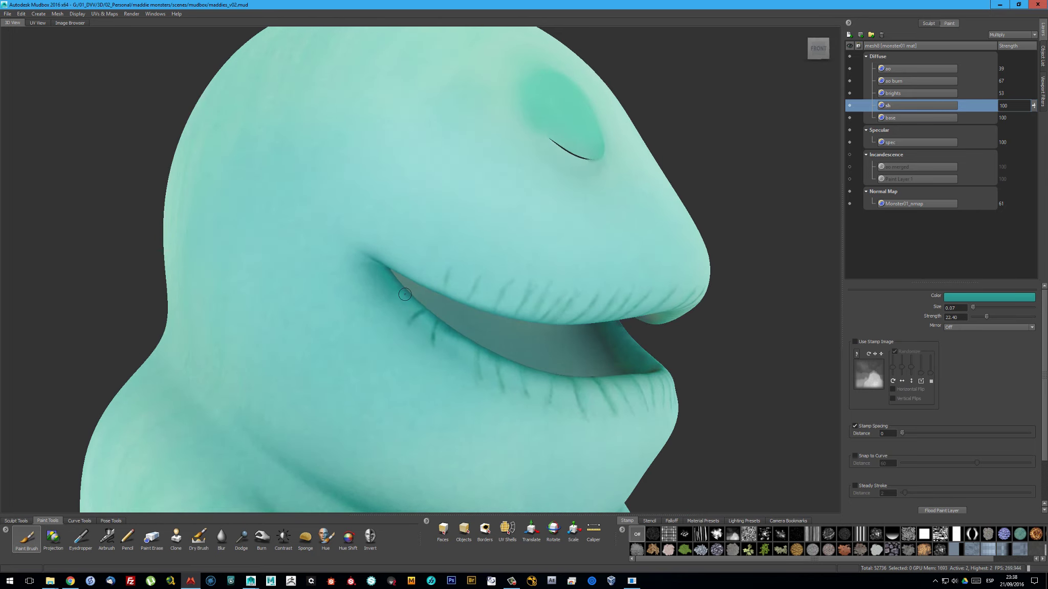
key(shift+l)
key(shift+l)
mouse_move(418, 257)
alt+mouse_down()
mouse_move(449, 327)
mouse_move(432, 370)
mouse_move(484, 357)
mouse_move(436, 306)
mouse_move(495, 323)
mouse_move(264, 503)
alt+mouse_up()
key(b)
key(e)
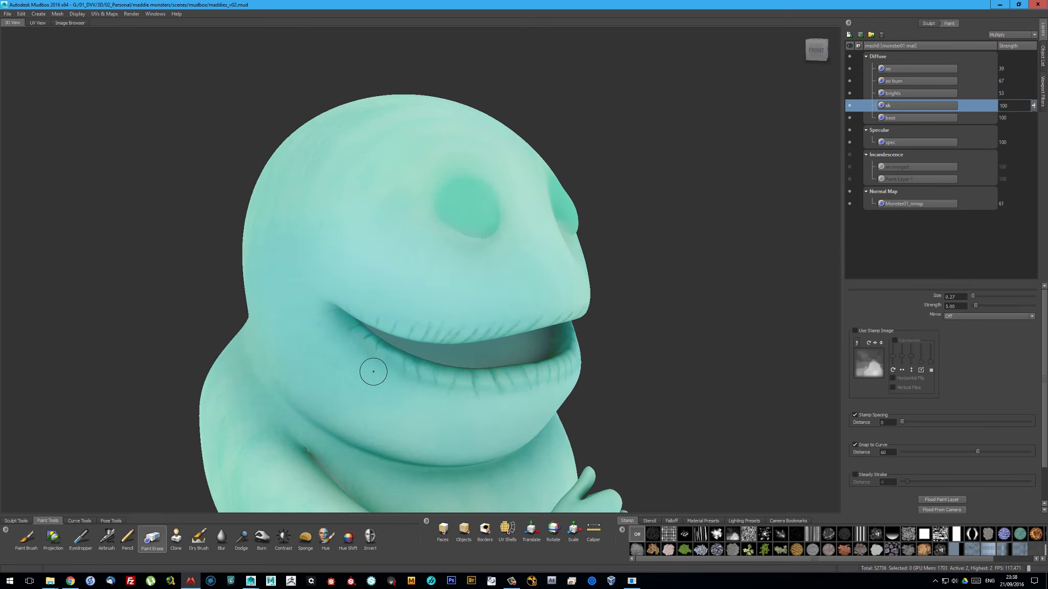
alt+drag(374, 371, 405, 289)
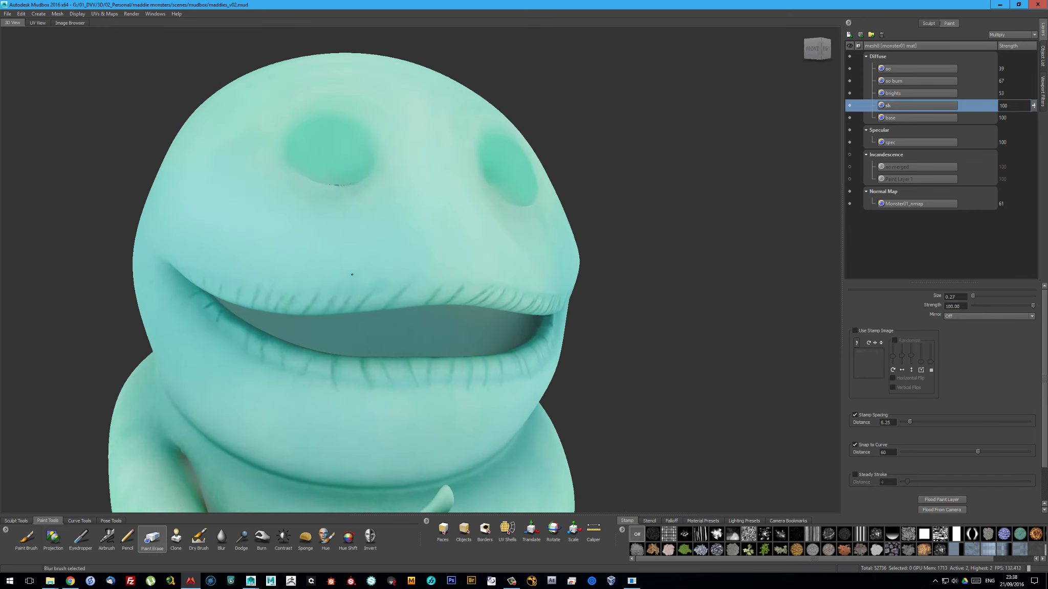
alt+drag(281, 296, 287, 293)
mouse_move(212, 266)
alt+mouse_down()
mouse_move(346, 276)
mouse_move(335, 287)
alt+mouse_up()
mouse_move(446, 292)
alt+mouse_down()
mouse_move(321, 281)
mouse_move(469, 305)
mouse_move(420, 307)
mouse_move(400, 319)
alt+mouse_up()
key(b)
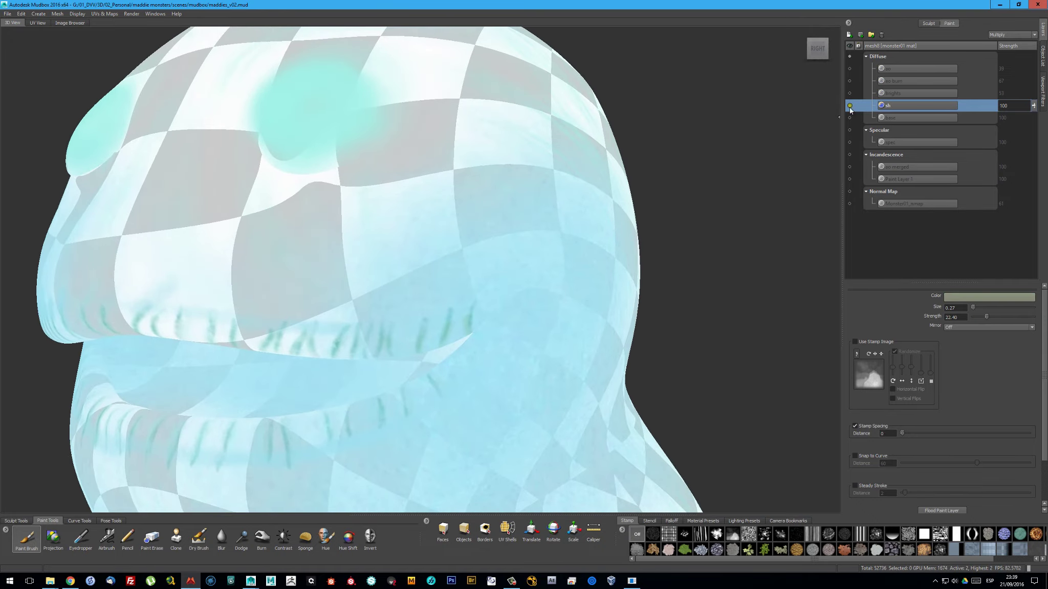
Show the other paint layers again, review the head, and begin Save Scene As
alt+click(850, 107)
scroll(512, 256, up, 1)
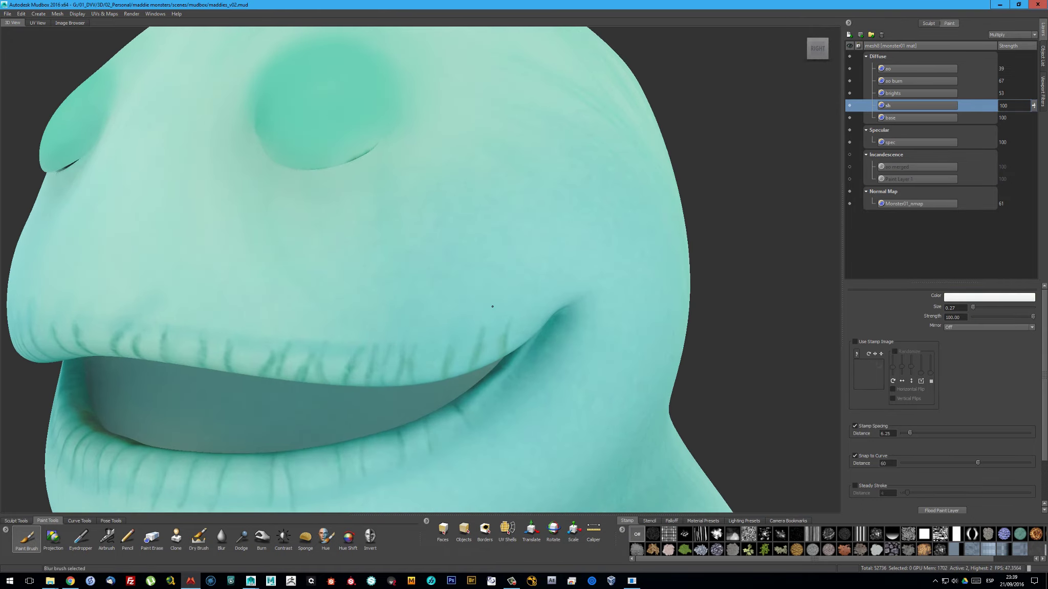
scroll(394, 340, up, 2)
alt+drag(449, 311, 308, 337)
scroll(307, 338, down, 3)
mouse_move(402, 306)
alt+mouse_down()
mouse_move(340, 250)
mouse_move(350, 299)
alt+mouse_up()
key(shift)
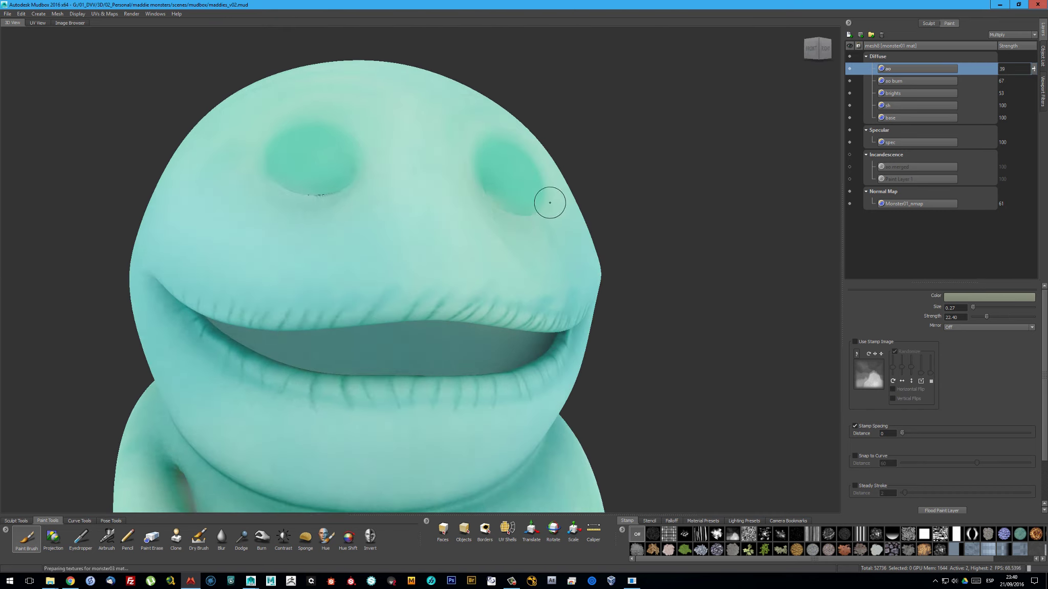
click(7, 14)
click(31, 57)
Finish saving the scene as moddies_v03.mud and pick a teal paint colour
key(Return)
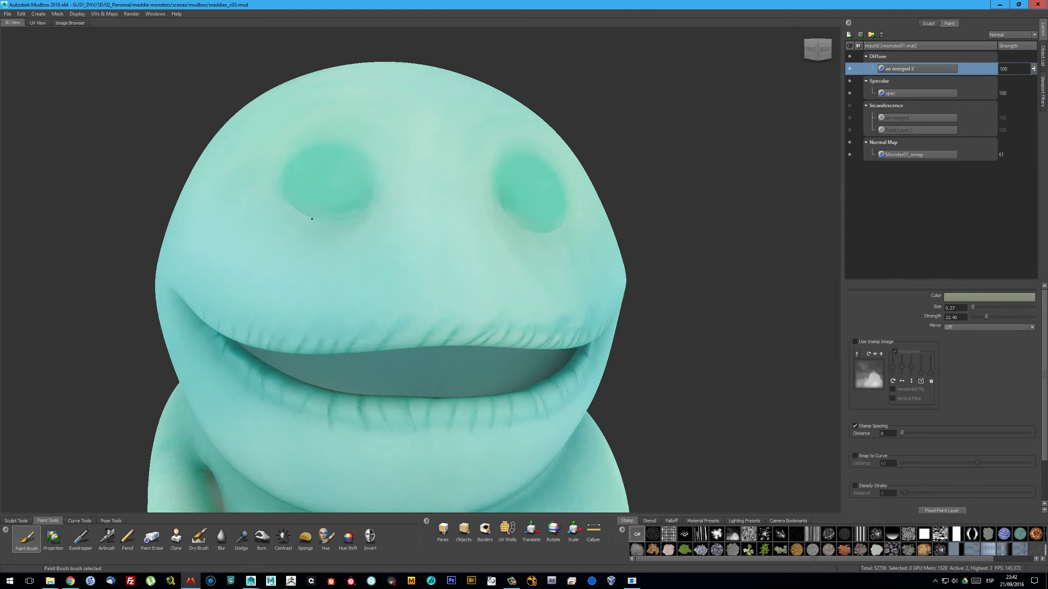
mouse_move(490, 220)
alt+mouse_down()
mouse_move(484, 324)
mouse_move(467, 289)
mouse_move(460, 335)
alt+mouse_up()
ctrl+click(433, 311)
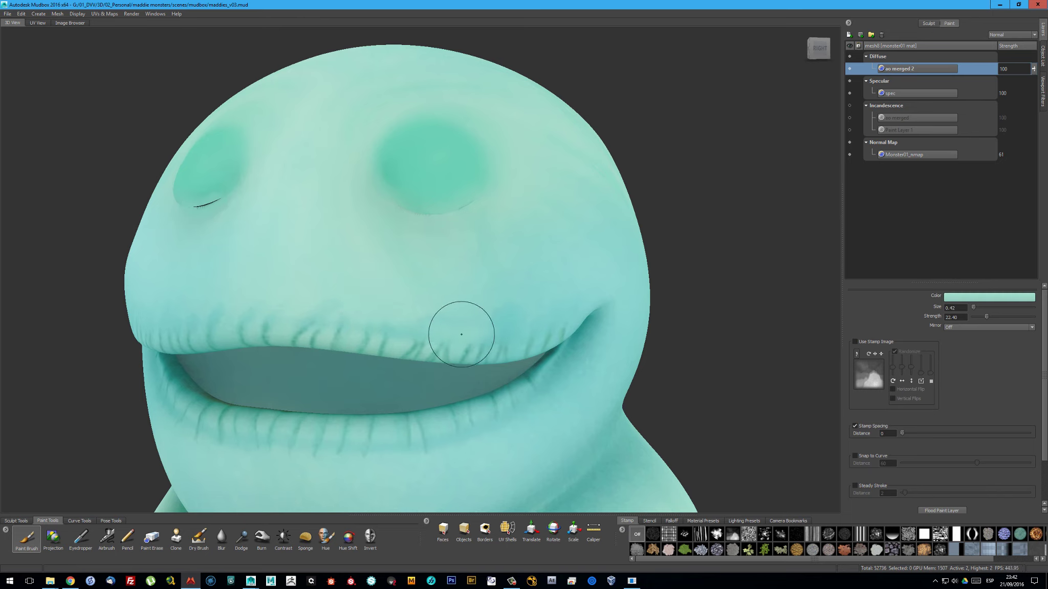
mouse_move(514, 313)
alt+mouse_down()
mouse_move(379, 311)
mouse_move(335, 347)
mouse_move(478, 355)
mouse_move(304, 343)
mouse_move(505, 353)
mouse_move(332, 353)
alt+mouse_up()
Export the ao merged 2 diffuse channel to Photoshop as temp.psd
right_click(908, 70)
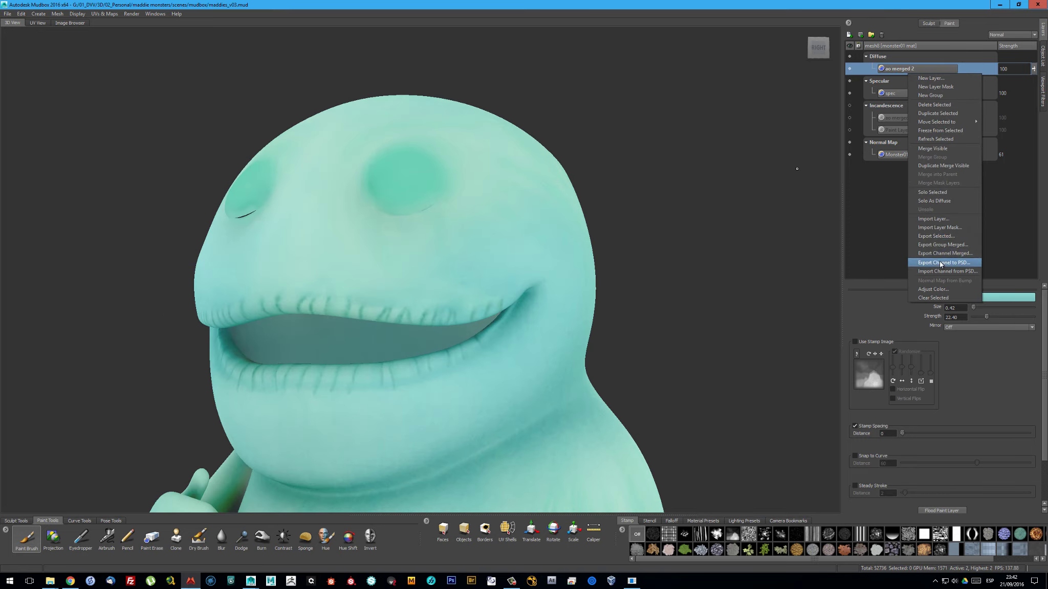
click(941, 263)
double_click(385, 159)
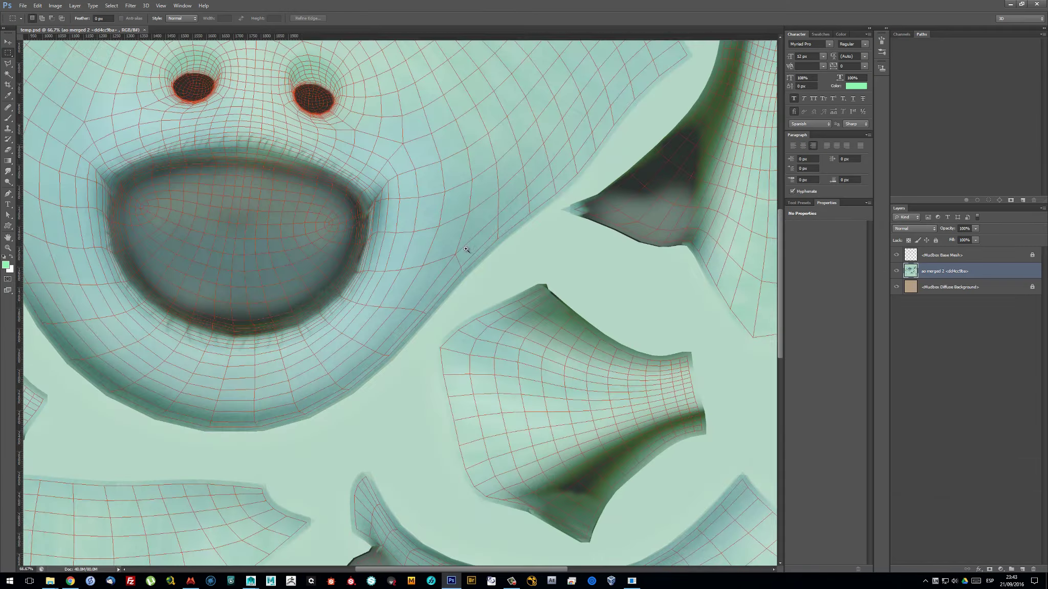
Hide the base mesh wireframe layer and apply a very small Box Blur to the texture
click(895, 255)
click(130, 6)
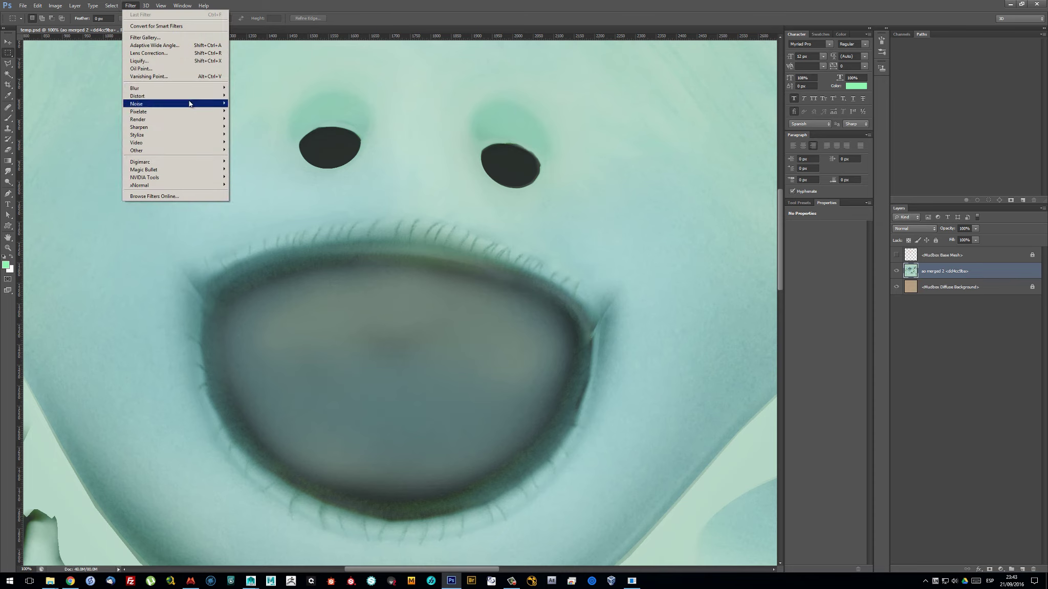
click(84, 138)
drag(660, 200, 642, 203)
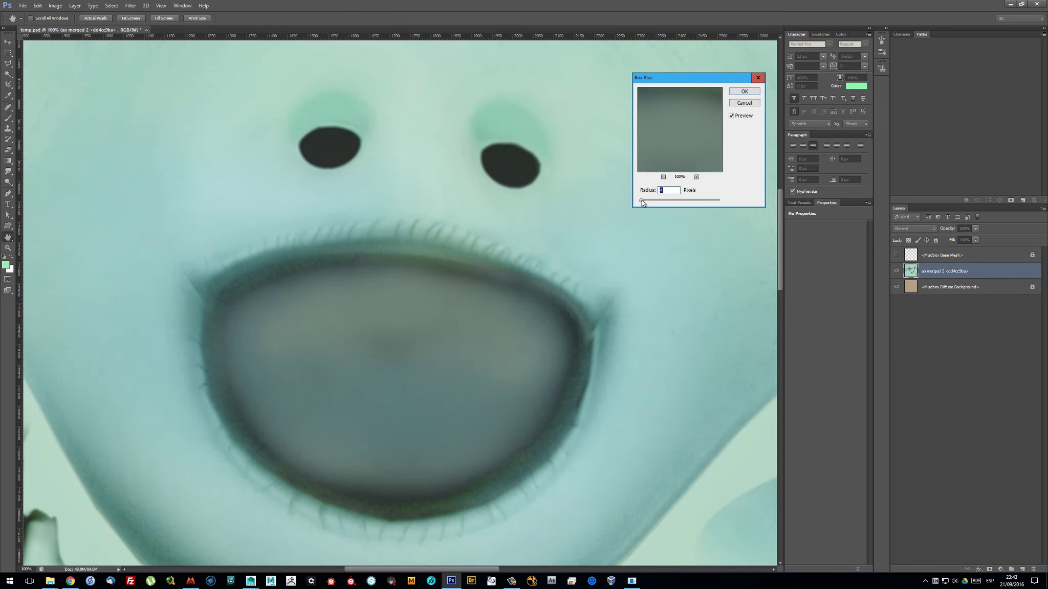
key(Return)
Smudge and paint the eyelashes along the first monster's mouth edge
key(m)
alt+scroll(524, 202, up, 2)
click(9, 172)
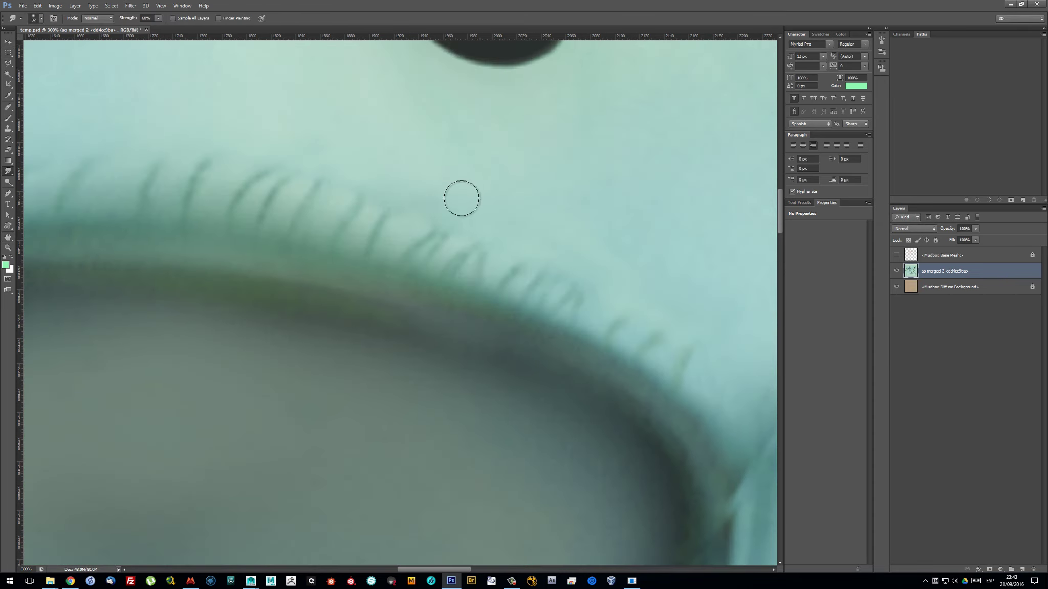
scroll(511, 312, up, 3)
scroll(460, 292, left, 3)
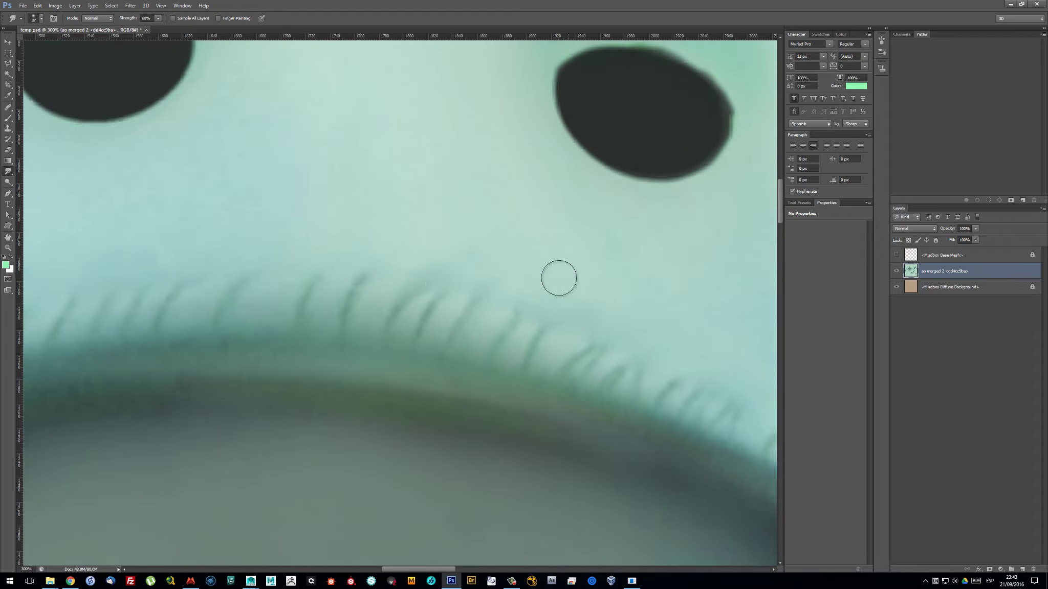
scroll(603, 369, right, 2)
scroll(619, 397, right, 1)
scroll(391, 303, left, 4)
scroll(390, 303, up, 1)
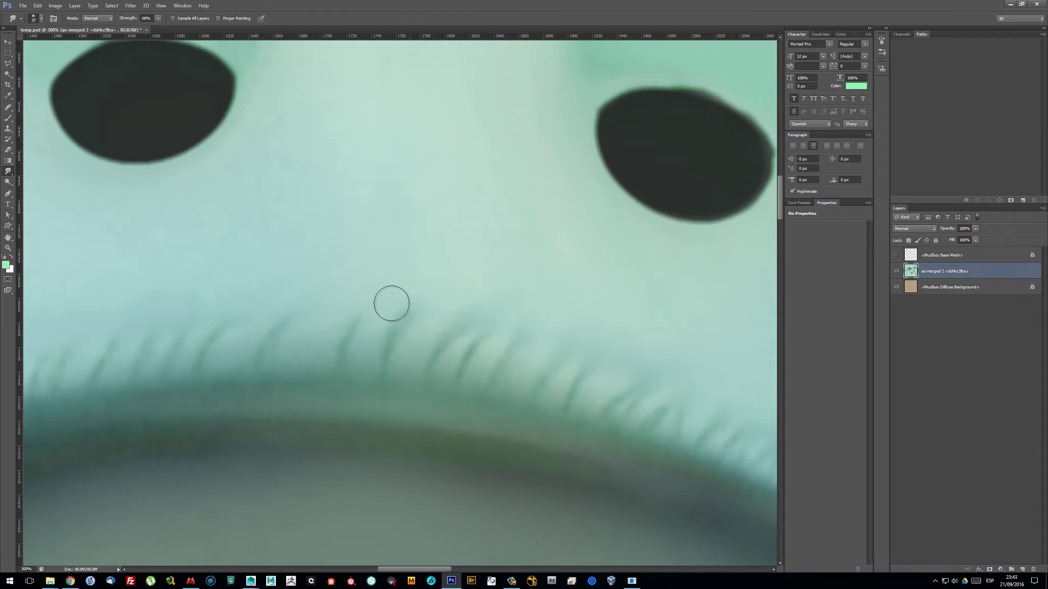
scroll(354, 312, left, 2)
scroll(354, 312, left, 3)
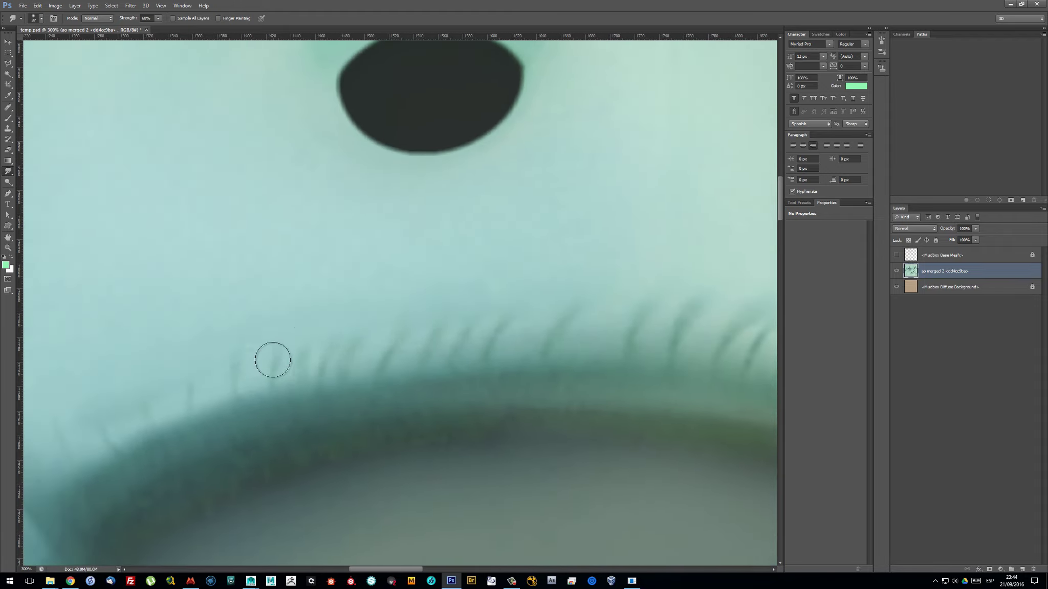
scroll(272, 359, left, 3)
alt+scroll(250, 362, down, 3)
alt+scroll(373, 285, up, 1)
key(b)
alt+right_drag(373, 283, 383, 285)
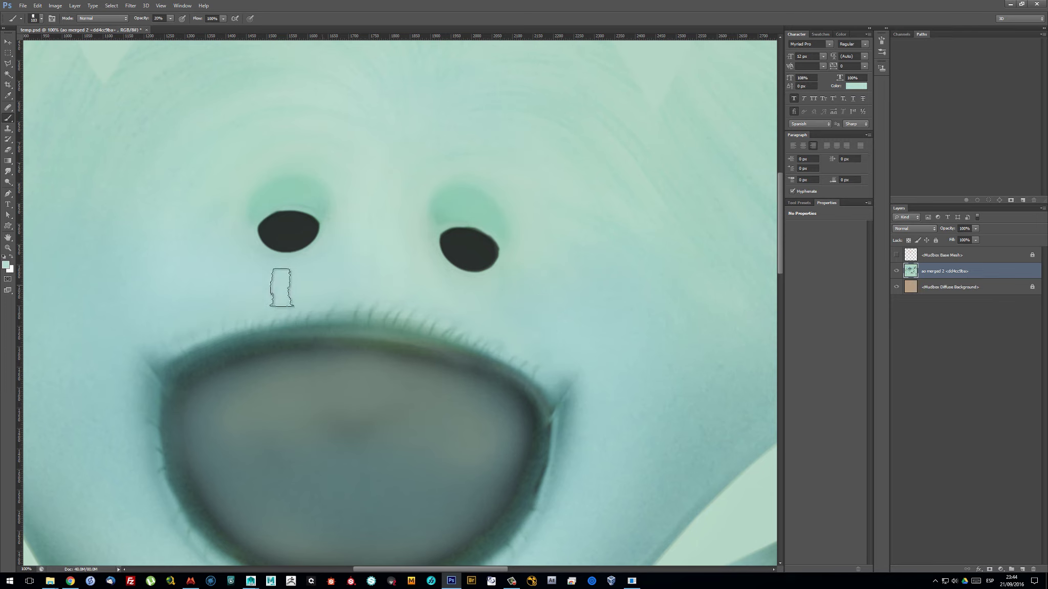
scroll(503, 392, down, 3)
scroll(503, 393, down, 2)
alt+right_drag(429, 451, 421, 456)
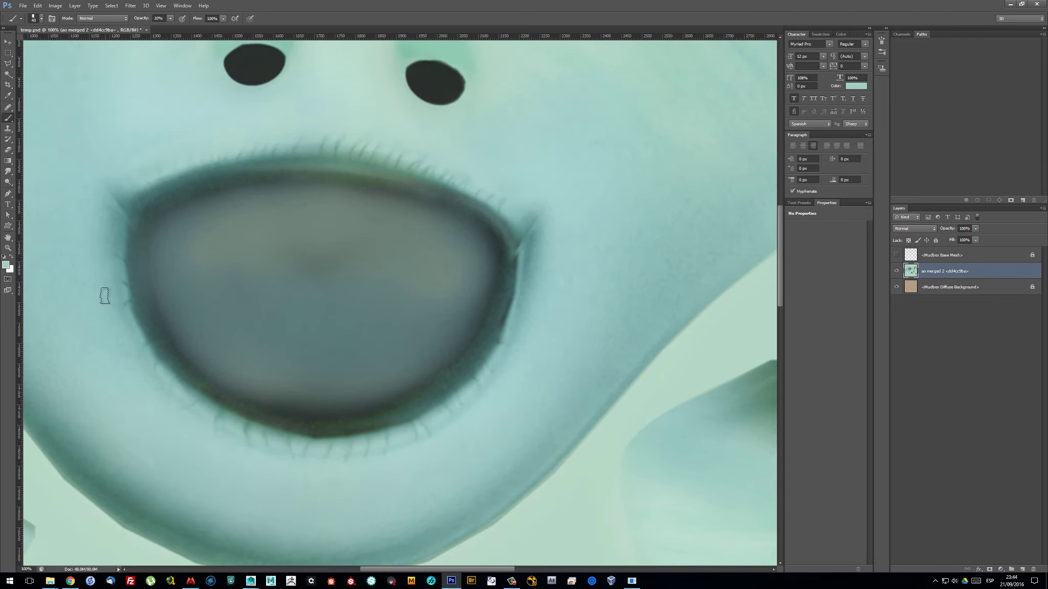
scroll(182, 235, left, 3)
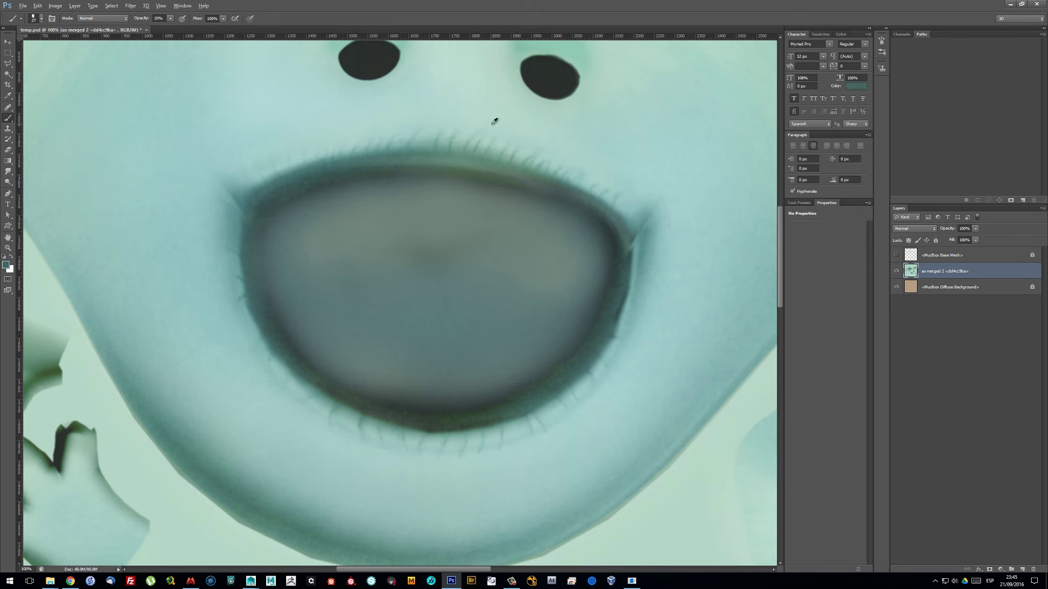
Save temp.psd and close it in Photoshop
key(ctrl+0)
key(ctrl+w)
key(Return)
Dismiss the file-changed notice and export the merged paint layers over the monster's colour file
key(alt+Tab)
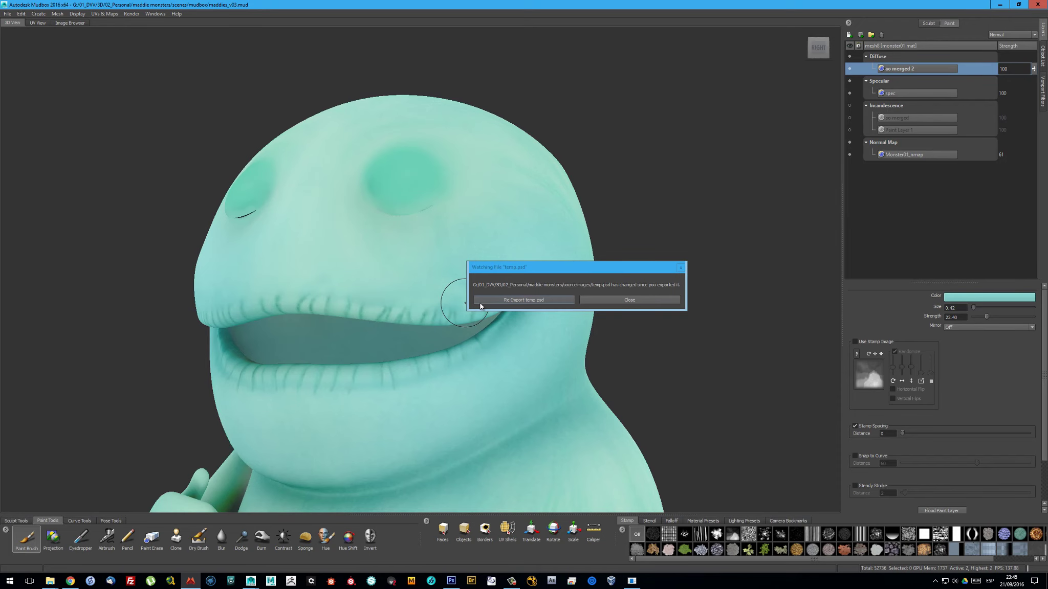
click(480, 303)
right_click(915, 68)
click(941, 226)
text(mon)
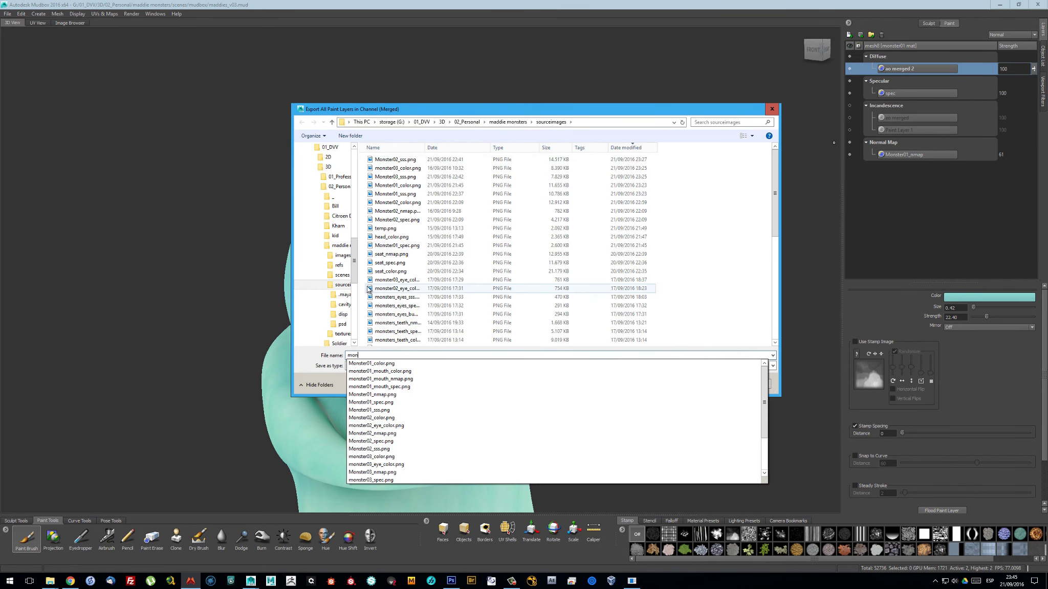
key(Down)
key(Return)
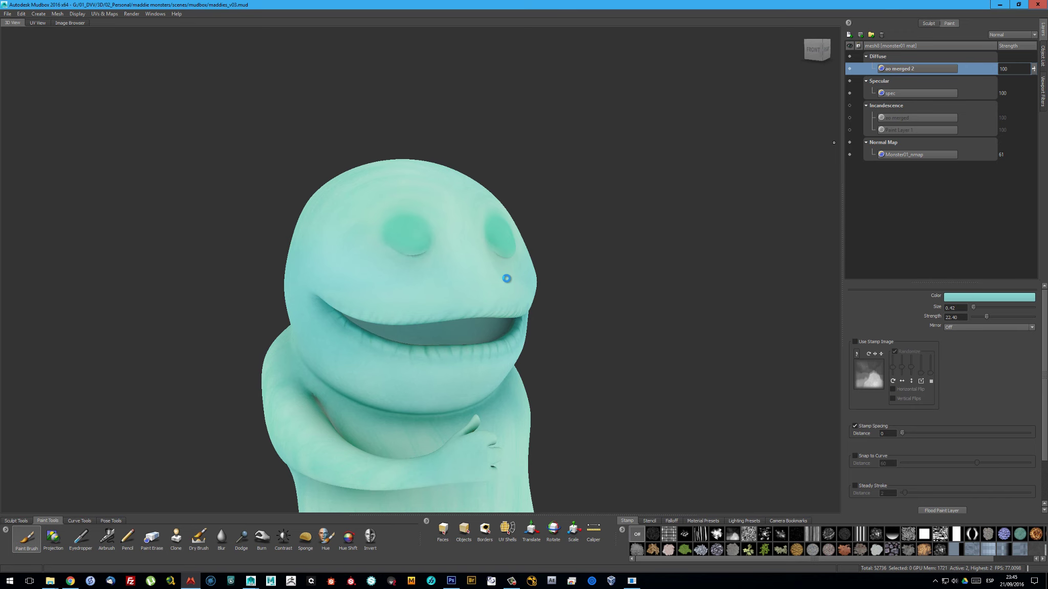
Inspect the first monster's mouth and chin, then close the export window
alt+drag(507, 278, 350, 414)
alt+drag(441, 366, 296, 391)
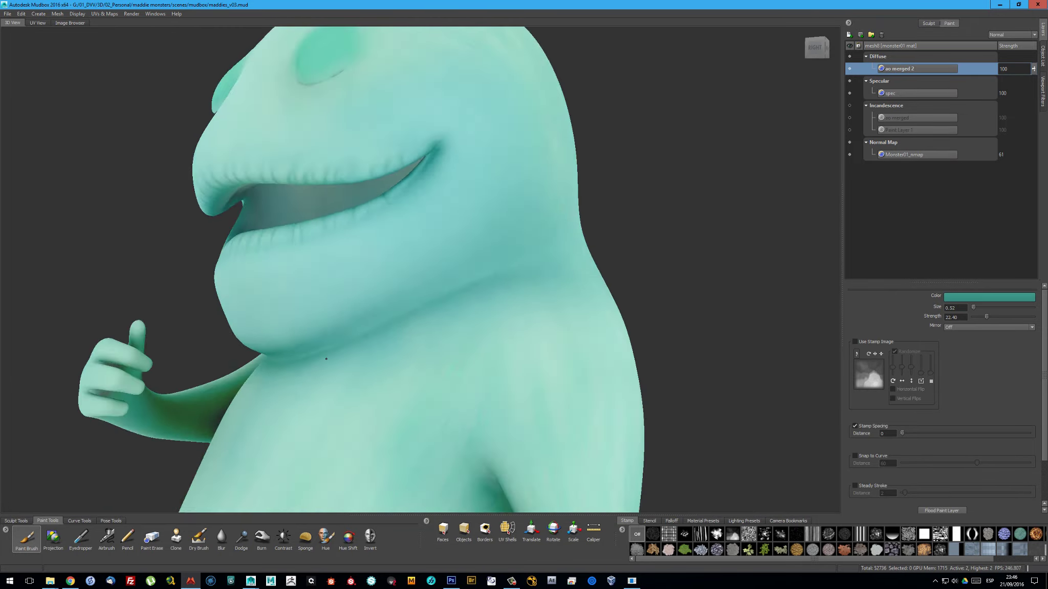
right_click(894, 70)
click(926, 117)
key(Return)
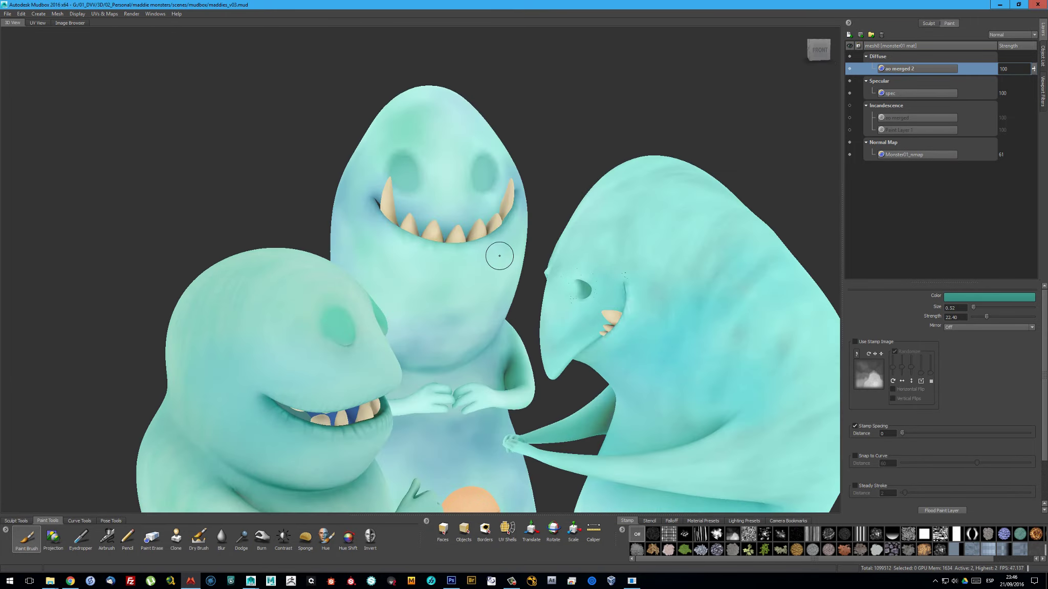
Merge the second monster's visible diffuse layers and send the merged layer to Photoshop
right_click(895, 69)
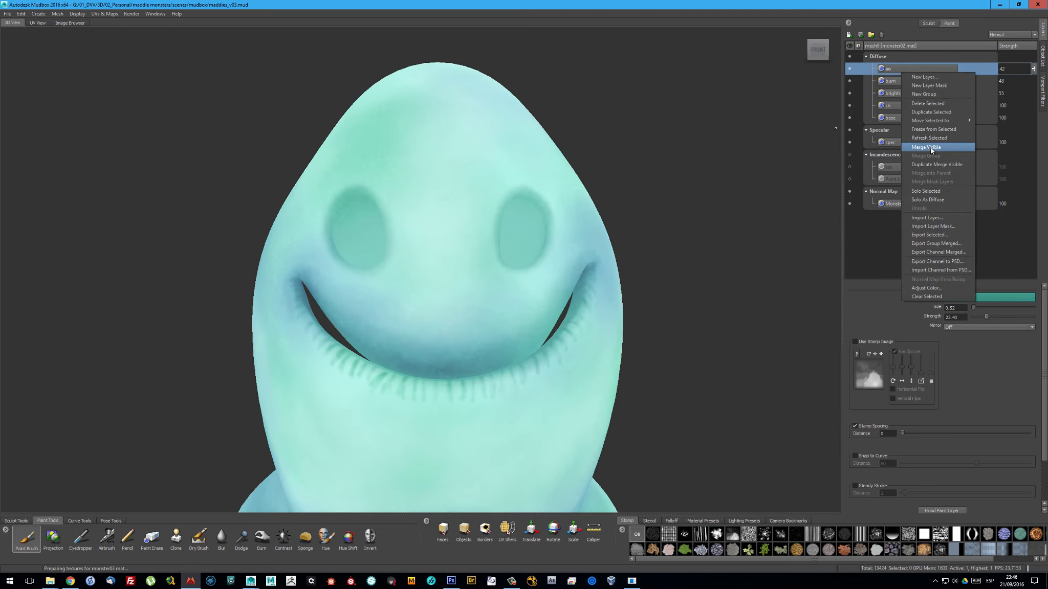
click(931, 147)
right_click(919, 70)
click(965, 235)
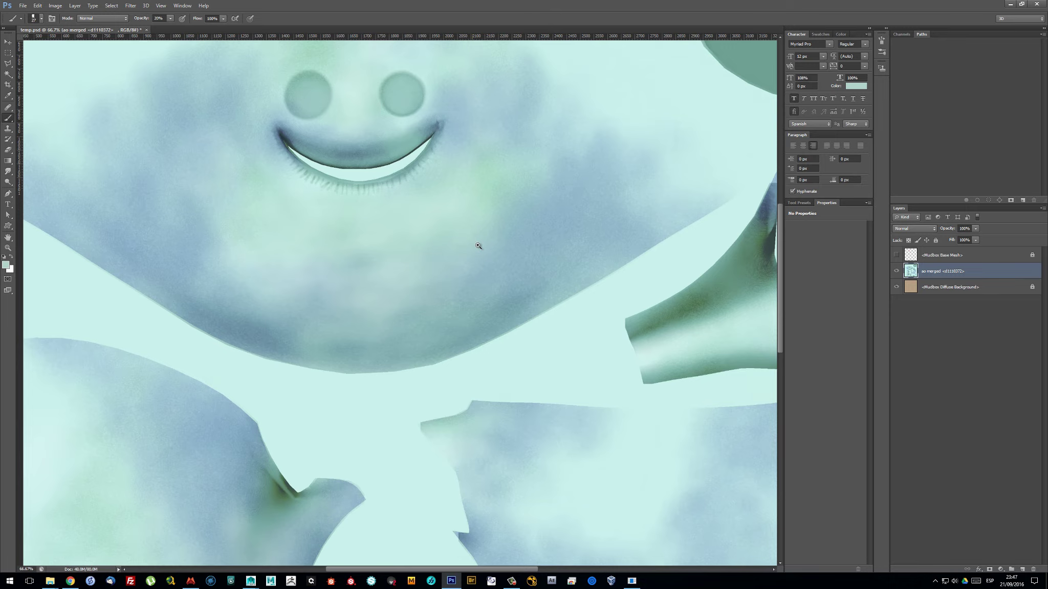
Enlarge the brush and paint soft strokes lightening the blue shading beside the mouth
scroll(478, 246, up, 2)
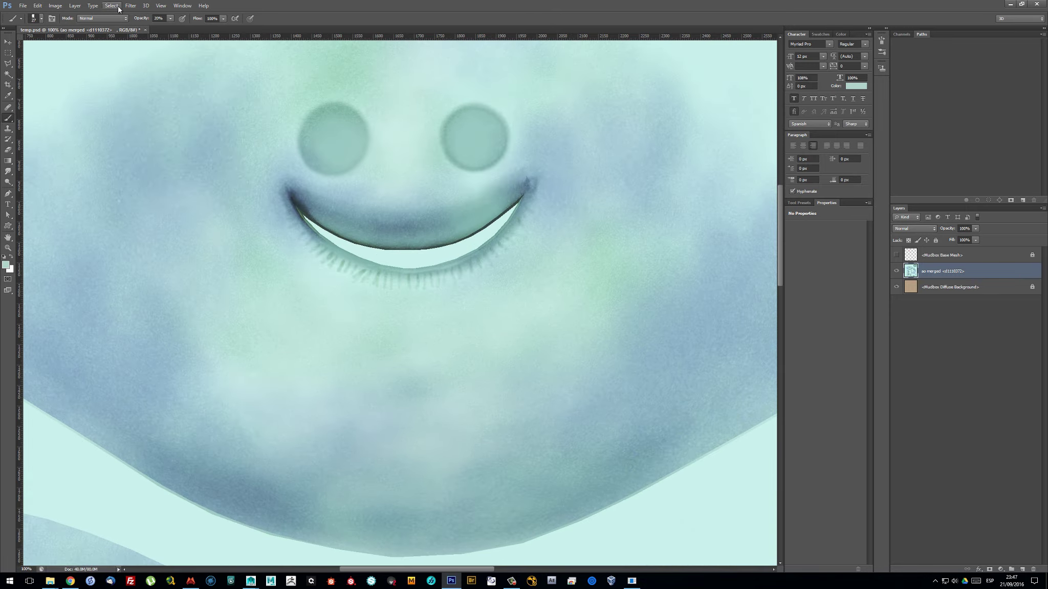
mouse_move(426, 287)
mouse_down()
mouse_move(538, 262)
mouse_move(537, 280)
mouse_up()
alt+scroll(373, 328, down, 1)
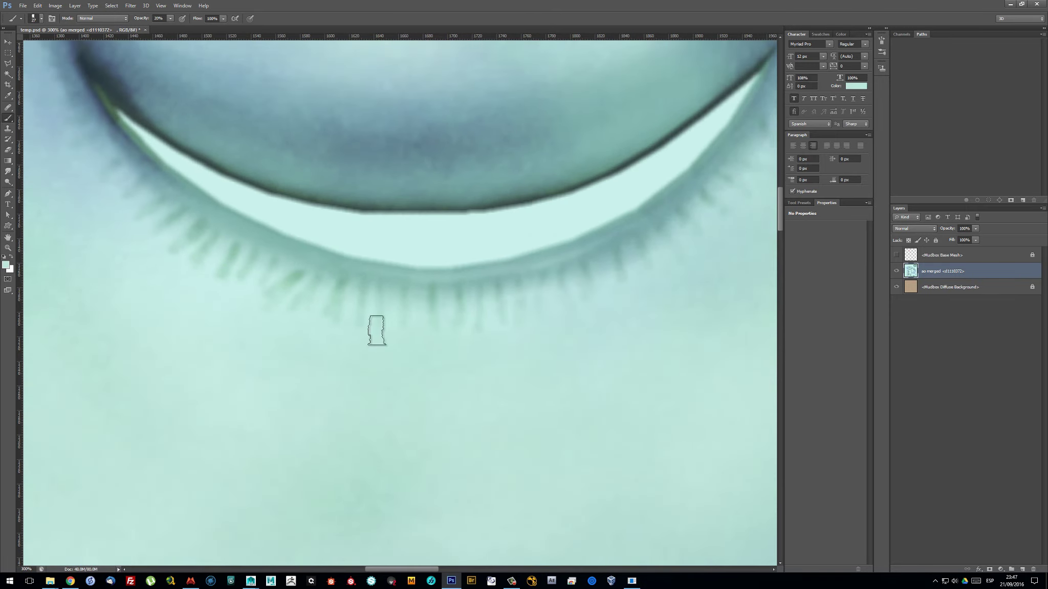
alt+scroll(261, 274, down, 1)
alt+scroll(250, 250, down, 2)
alt+scroll(568, 298, up, 1)
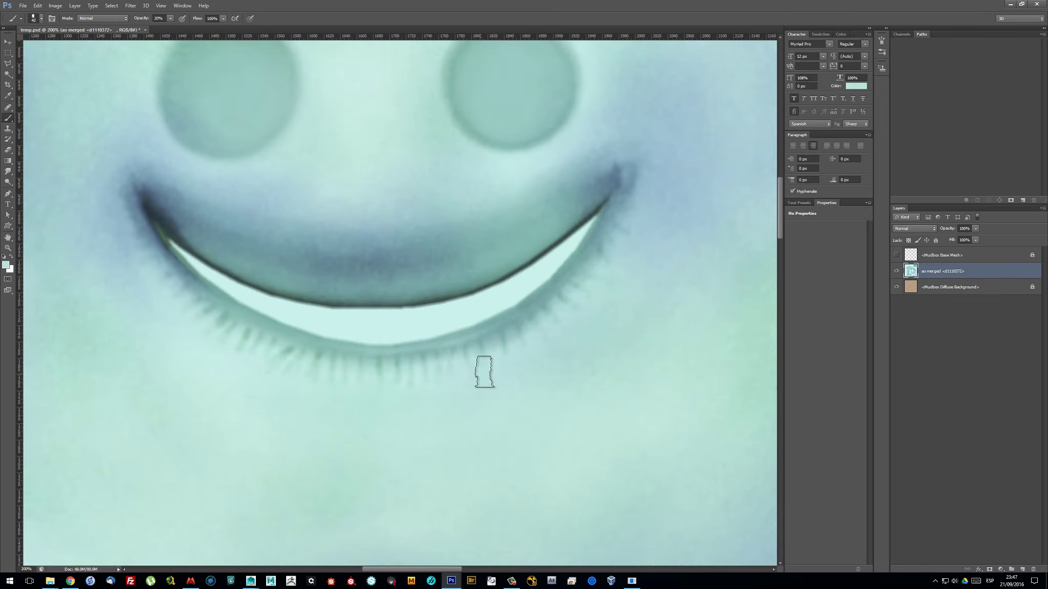
alt+scroll(292, 309, down, 2)
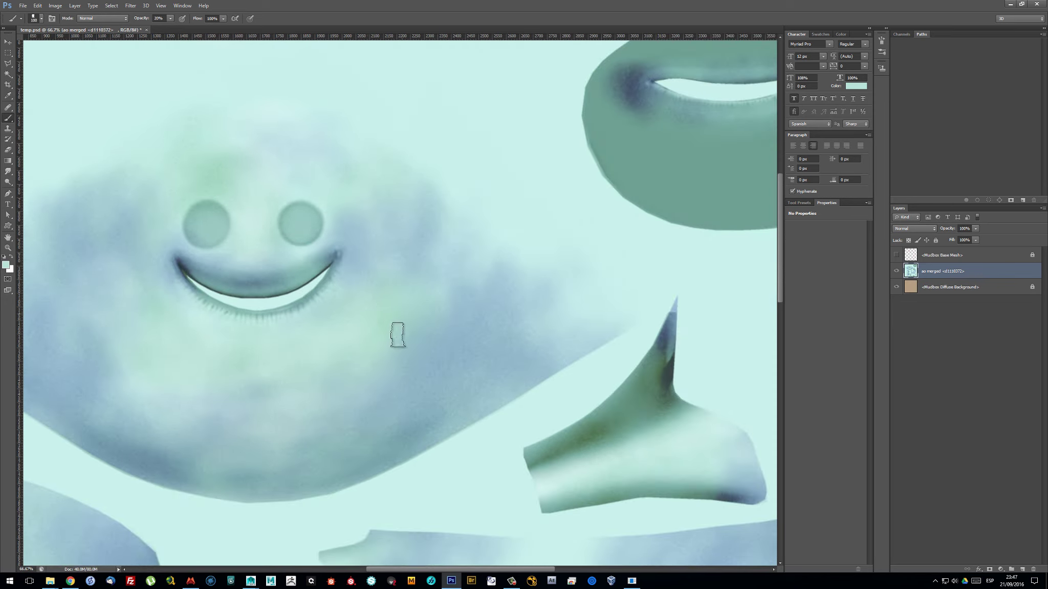
drag(220, 339, 264, 334)
drag(251, 393, 262, 427)
alt+right_drag(440, 331, 466, 332)
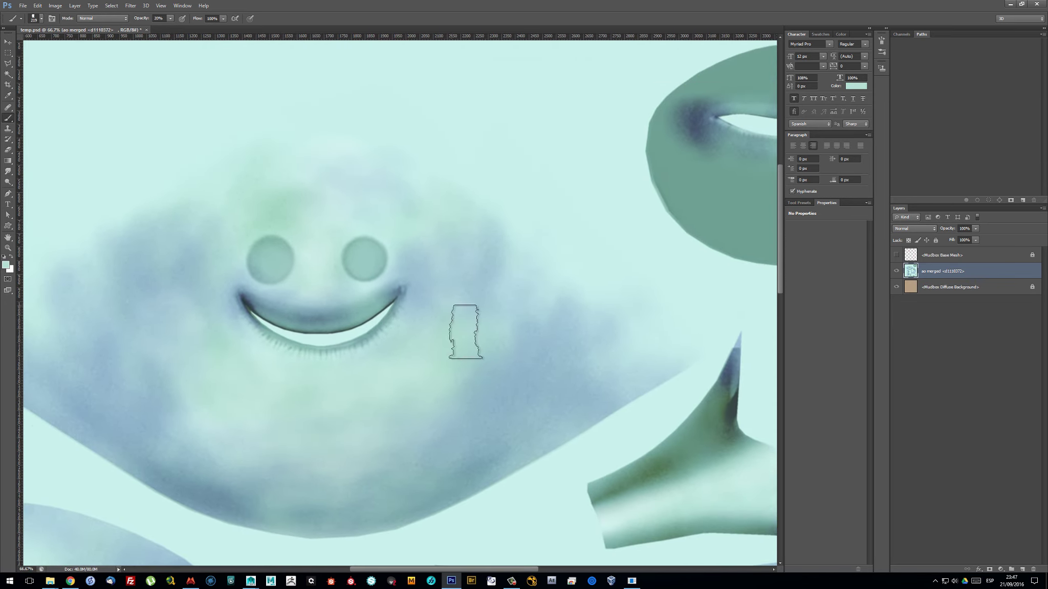
drag(449, 448, 512, 418)
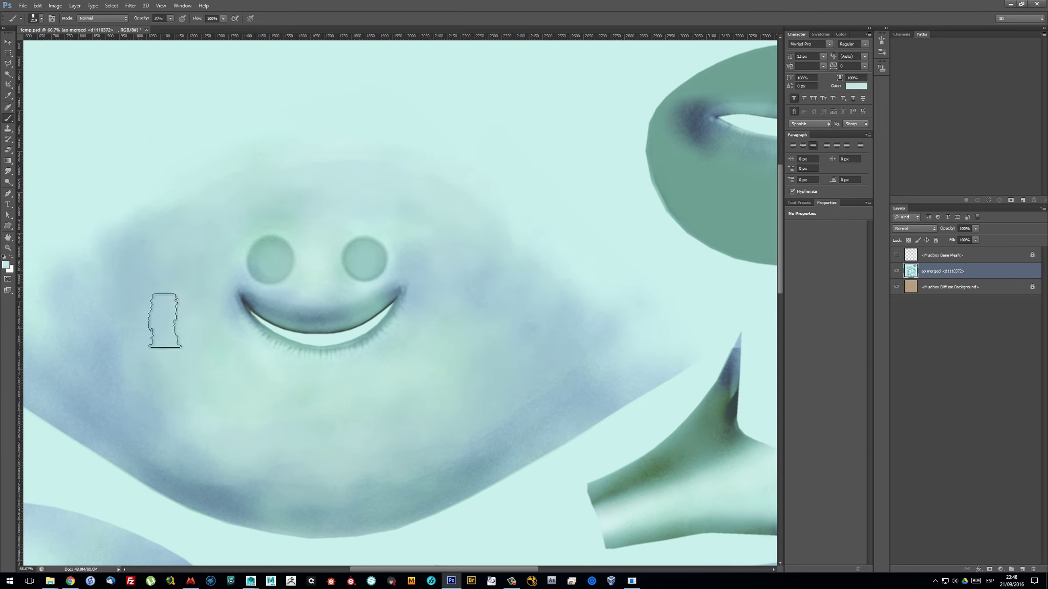
Soften the cheek shading with a smaller light-blue brush, then save and close temp.psd
alt+click(164, 321)
drag(406, 442, 458, 314)
alt+right_drag(459, 315, 422, 299)
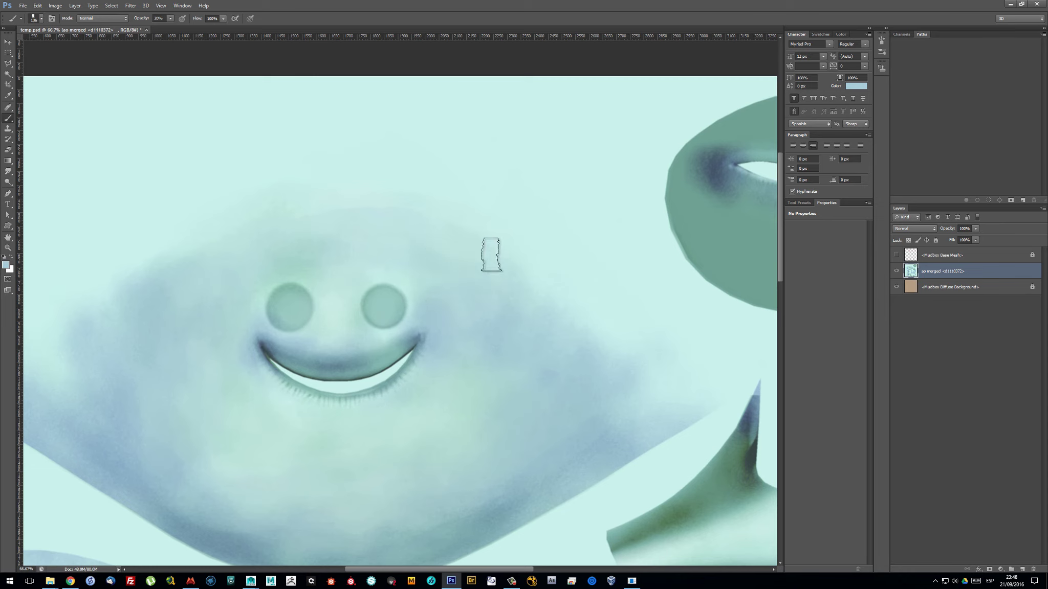
key(ctrl+w)
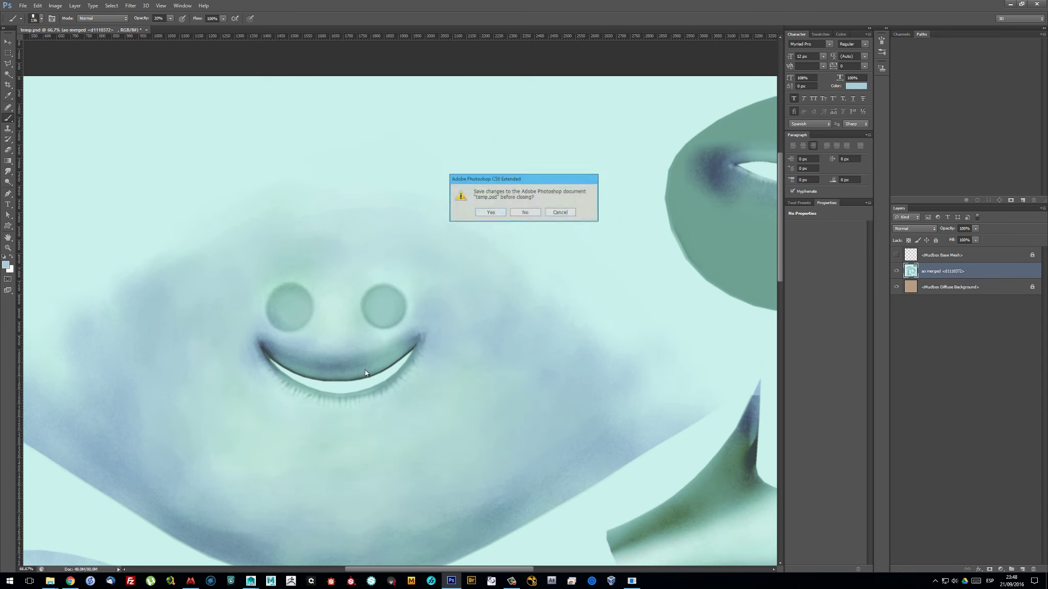
key(Return)
key(Return)
Export the merged paint layers as Monster02_color, overwriting the existing file
alt+right_drag(397, 313, 425, 266)
right_click(905, 69)
click(941, 250)
text(Monster02_color.png)
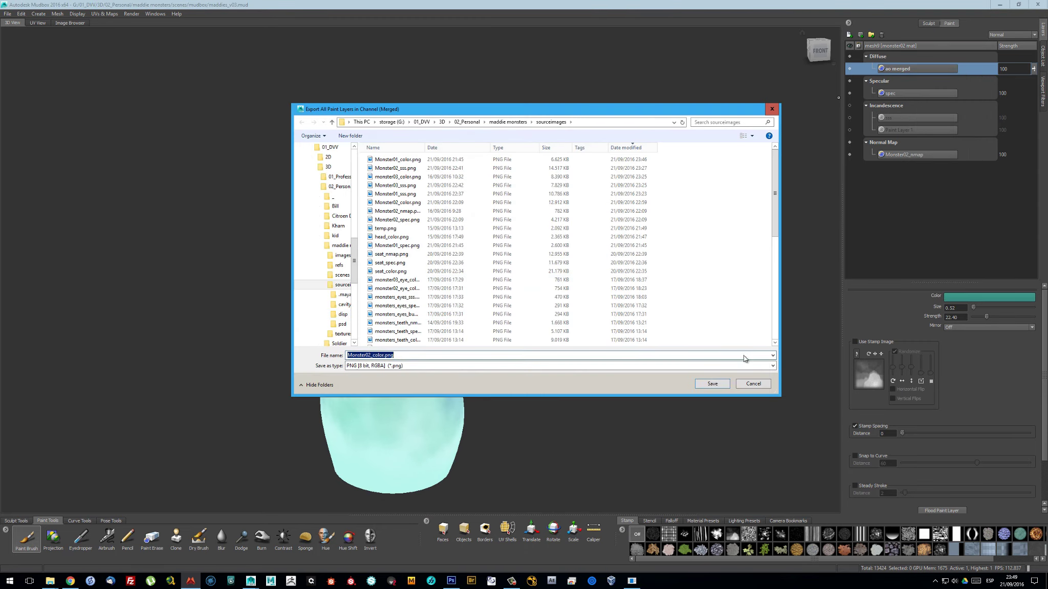
key(Return)
click(530, 293)
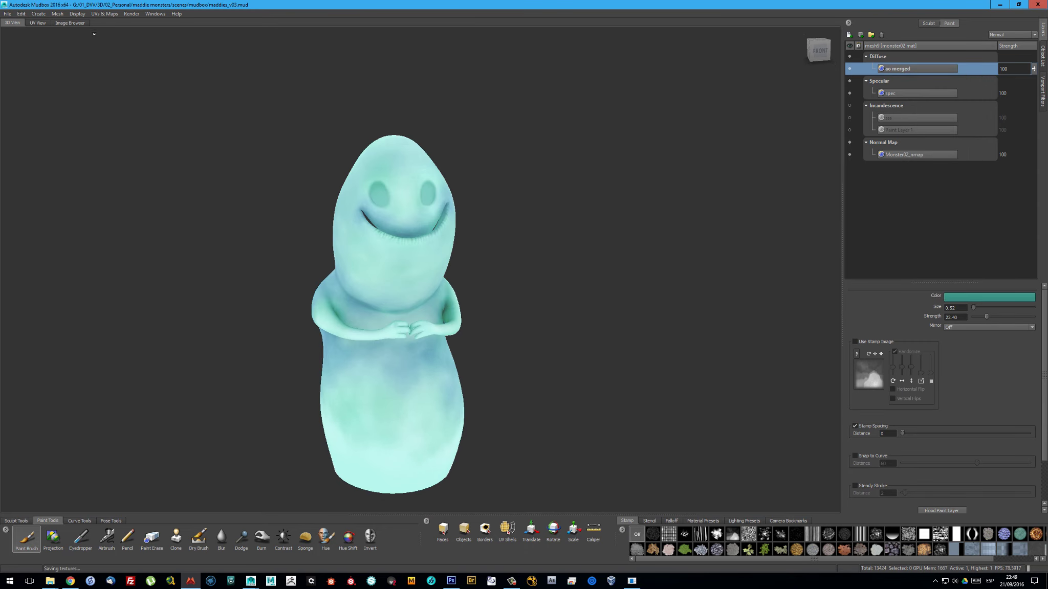
Select the third monster's ao layer and send its merged layers to Photoshop
click(78, 14)
click(102, 128)
right_click(910, 70)
click(889, 109)
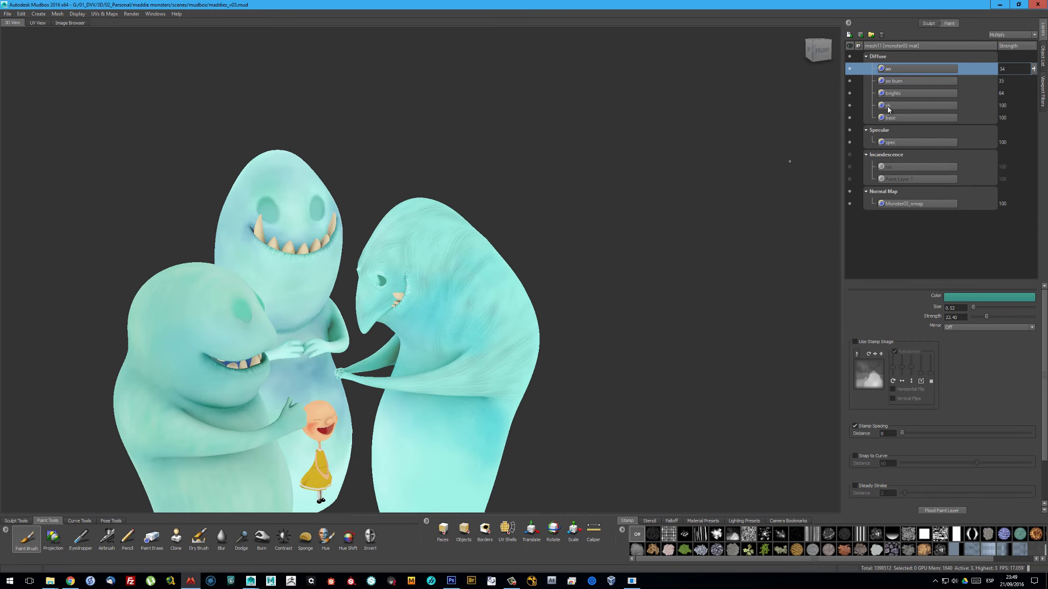
right_click(907, 71)
click(941, 238)
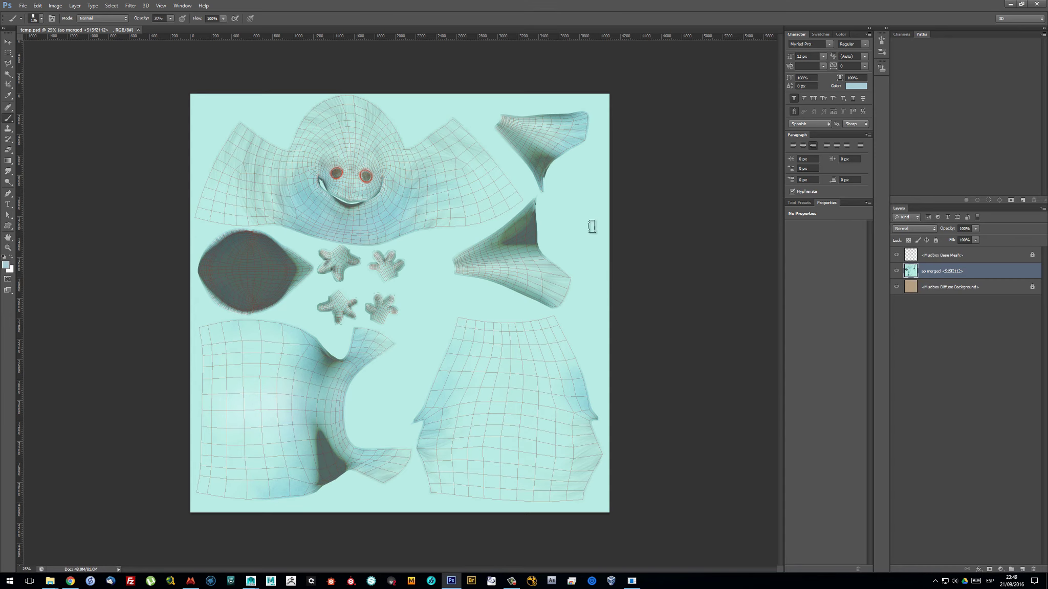
Shrink the brush and smudge details on the third monster's texture
alt+scroll(397, 222, up, 3)
alt+scroll(462, 269, up, 1)
alt+scroll(449, 266, down, 1)
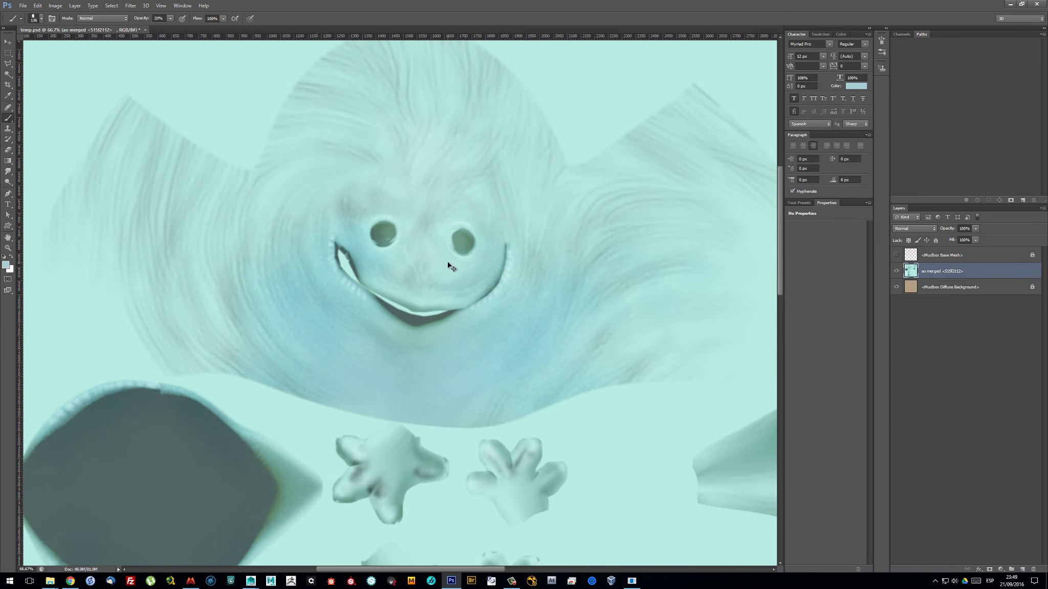
alt+scroll(450, 266, up, 2)
alt+right_drag(647, 333, 627, 334)
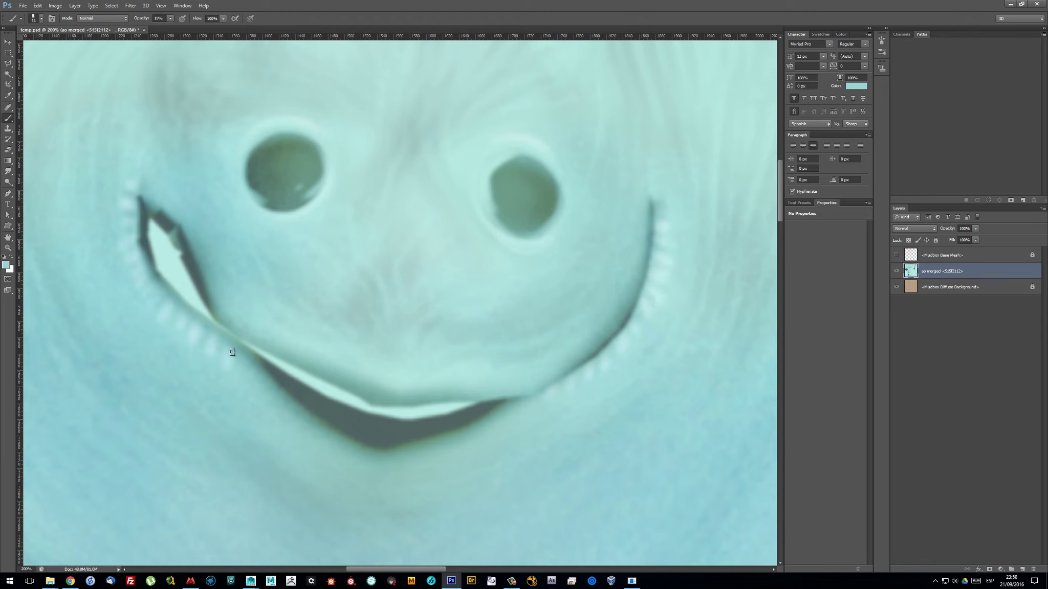
scroll(234, 202, right, 1)
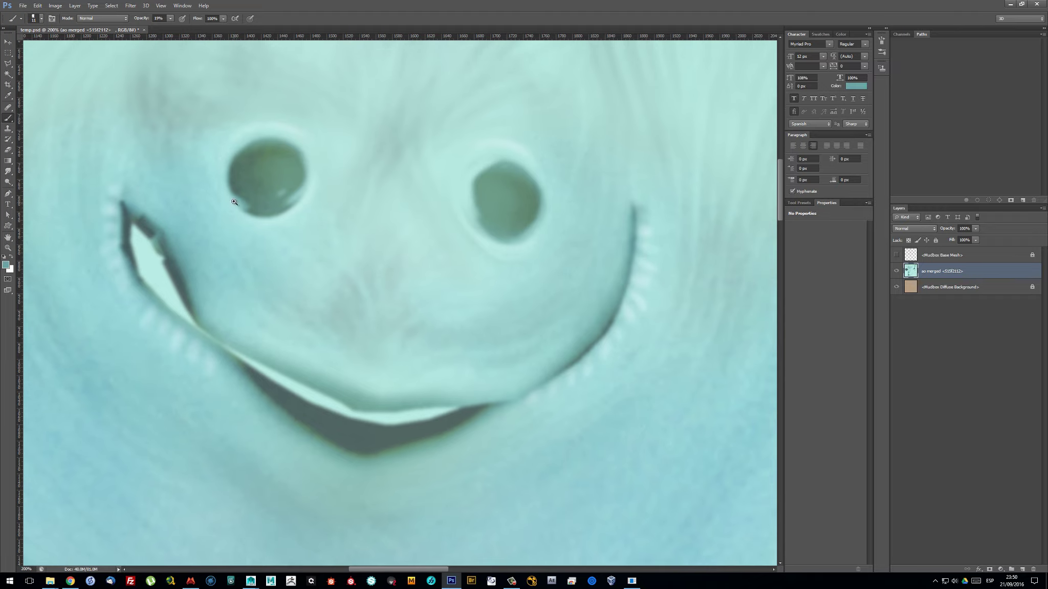
click(8, 171)
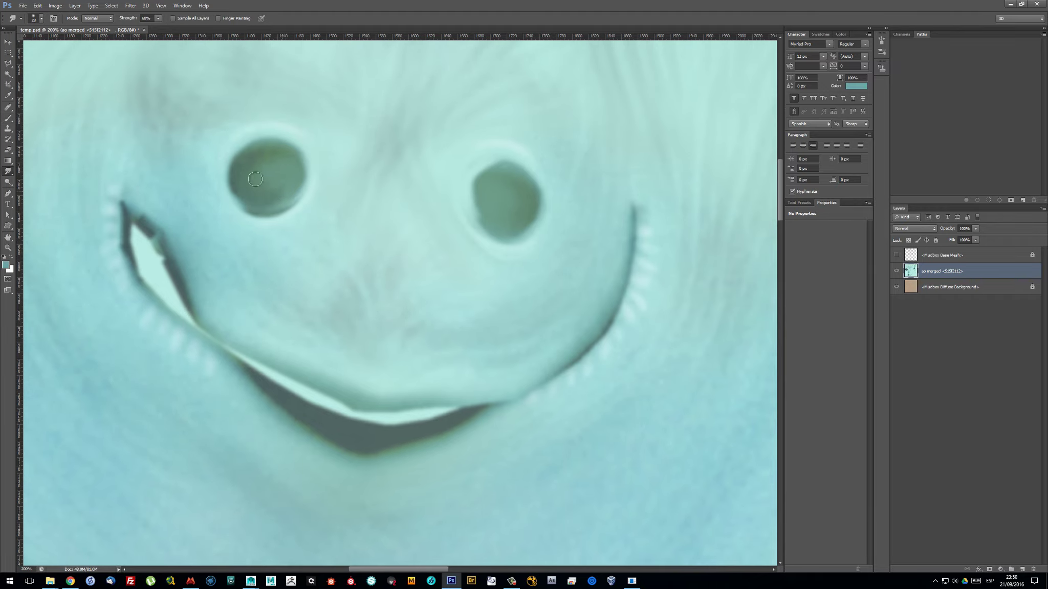
alt+scroll(489, 207, down, 3)
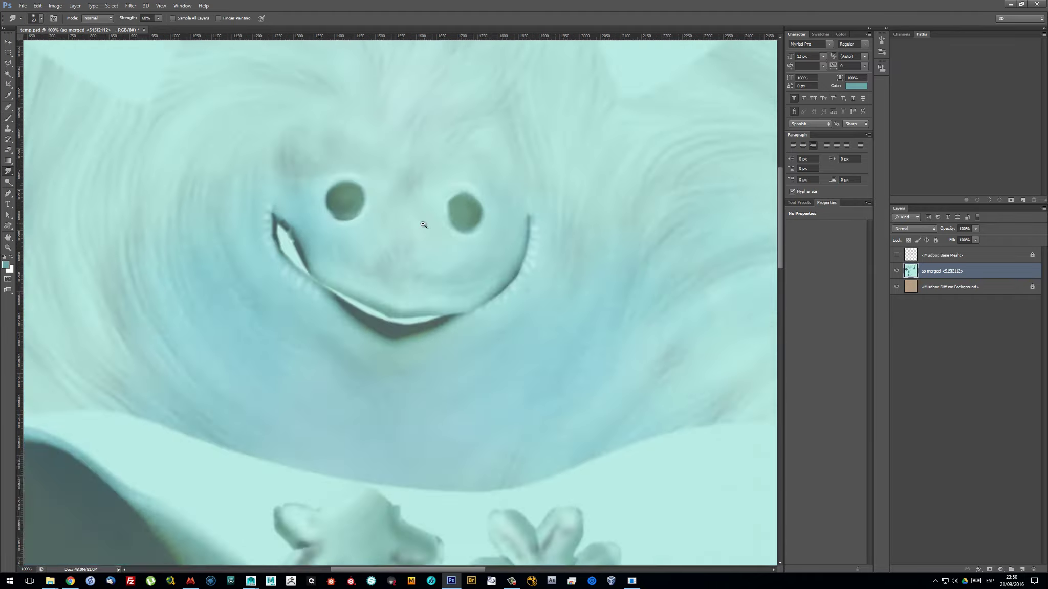
alt+scroll(480, 220, down, 3)
alt+scroll(474, 229, up, 1)
Open Levels, then close and save temp.psd
key(ctrl+l)
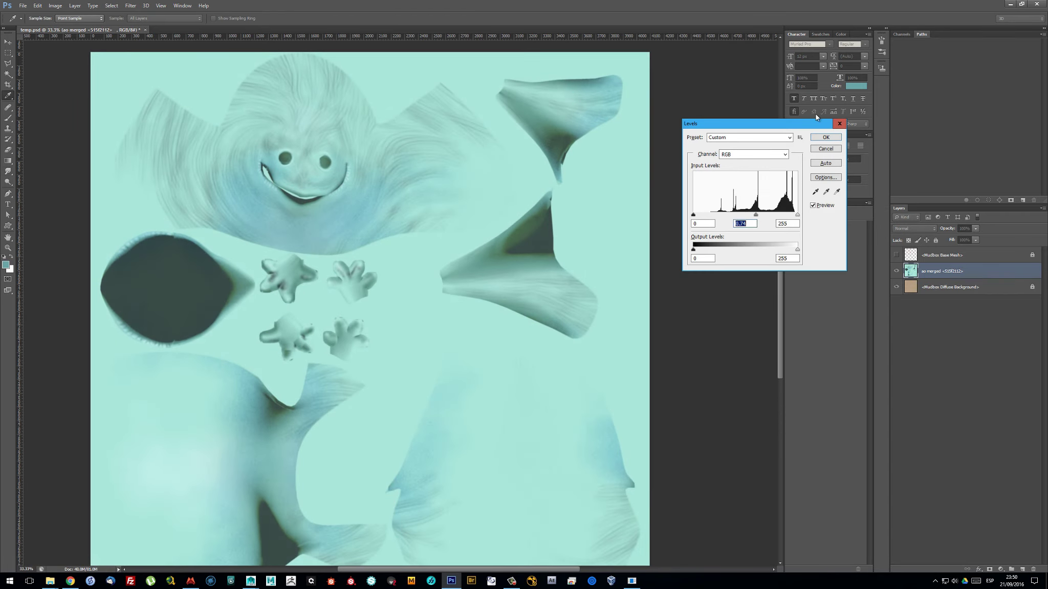
key(Escape)
key(ctrl+w)
Save the edited texture and reload it into the Mudbox scene
key(n)
click(1010, 3)
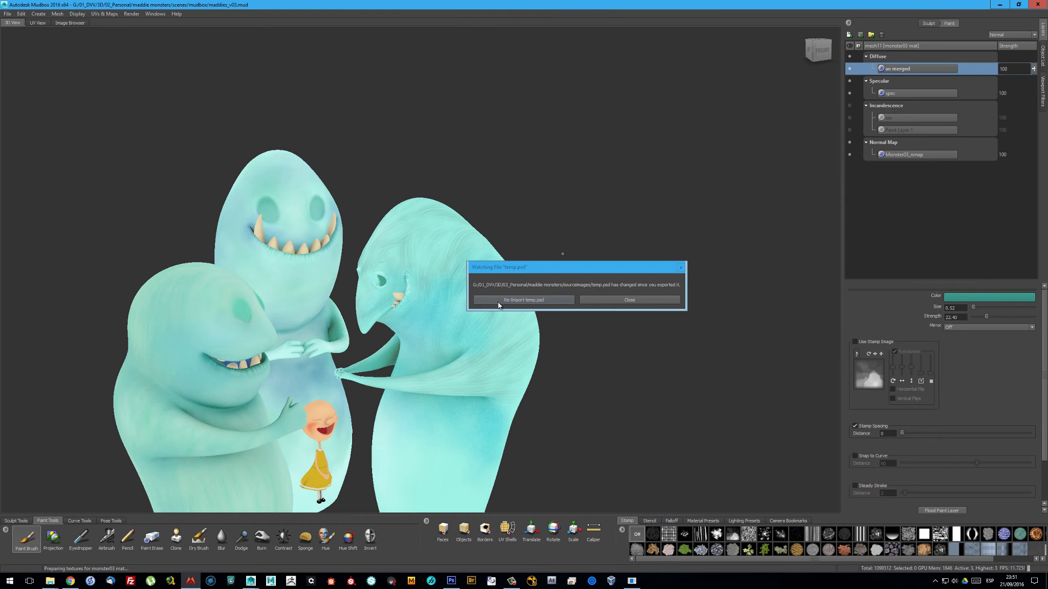
click(507, 288)
text(monster03)
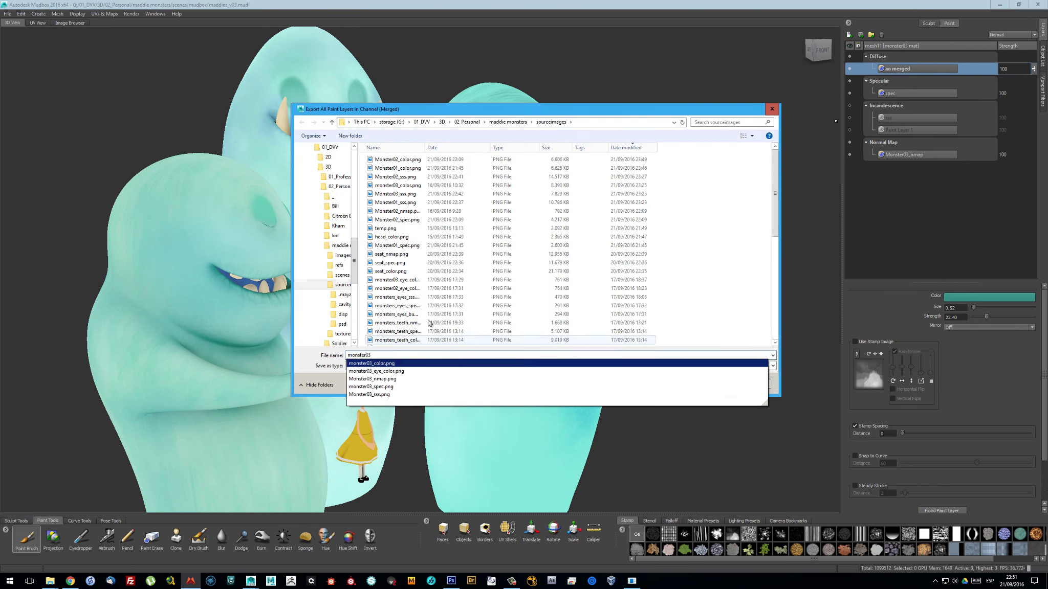
key(Return)
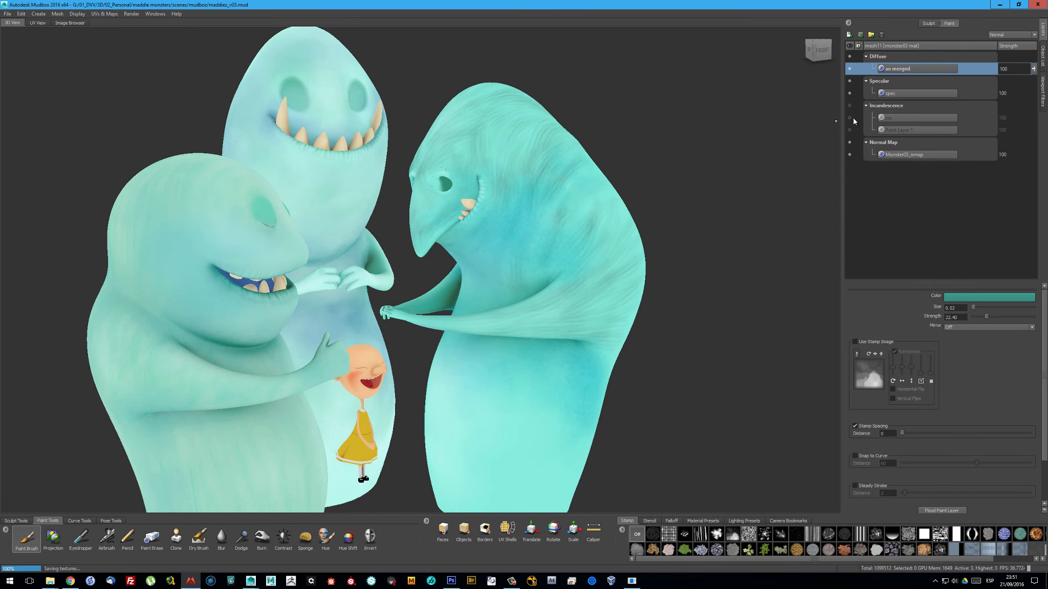
Export the third monster's sss channel to Photoshop, overwriting temp.psd
click(854, 119)
right_click(916, 127)
click(936, 314)
key(Return)
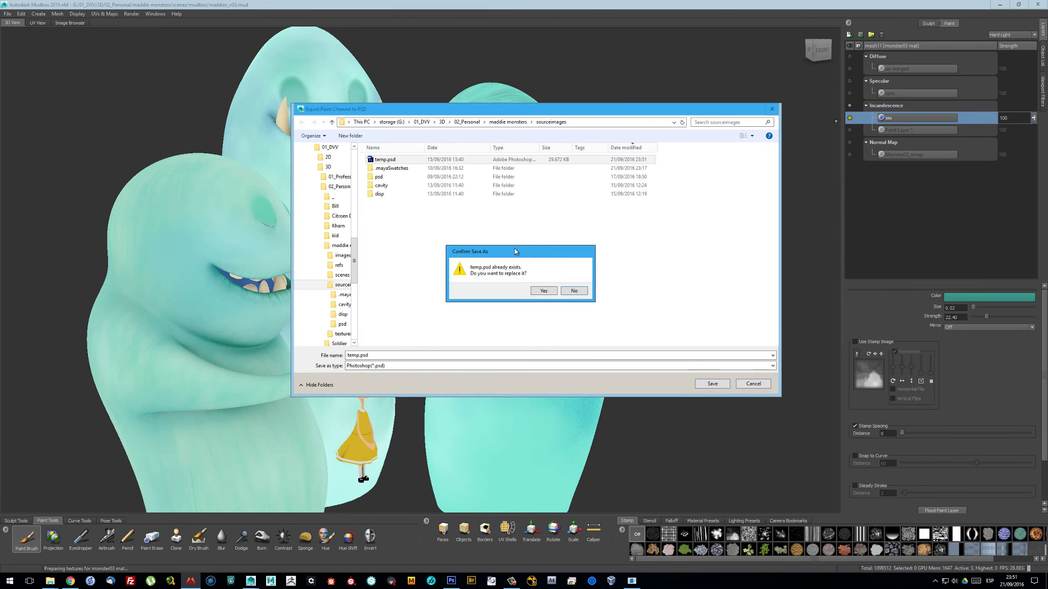
key(Return)
right_click(916, 119)
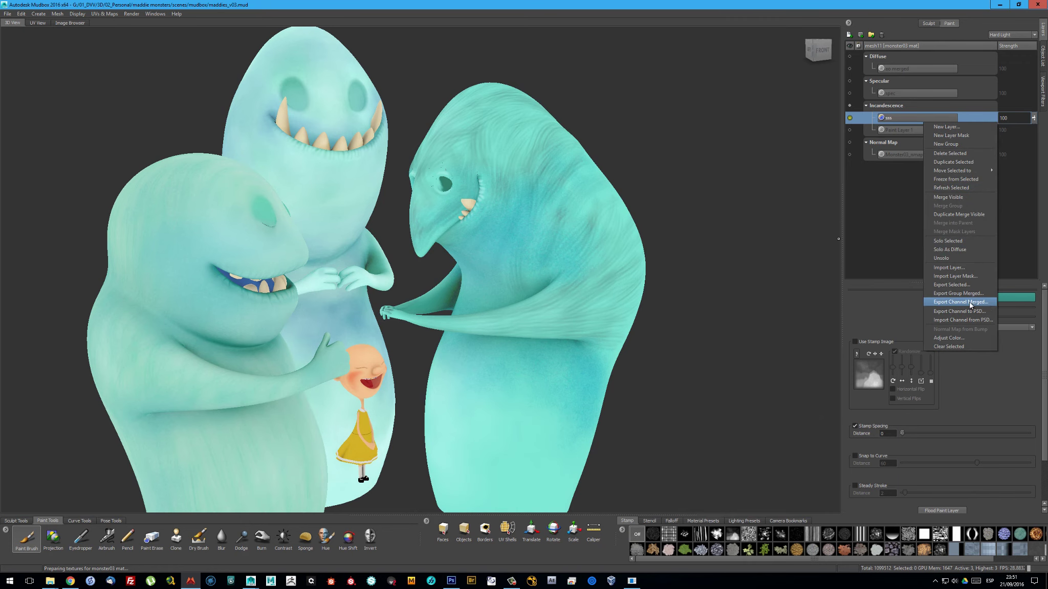
click(941, 303)
key(Return)
key(Return)
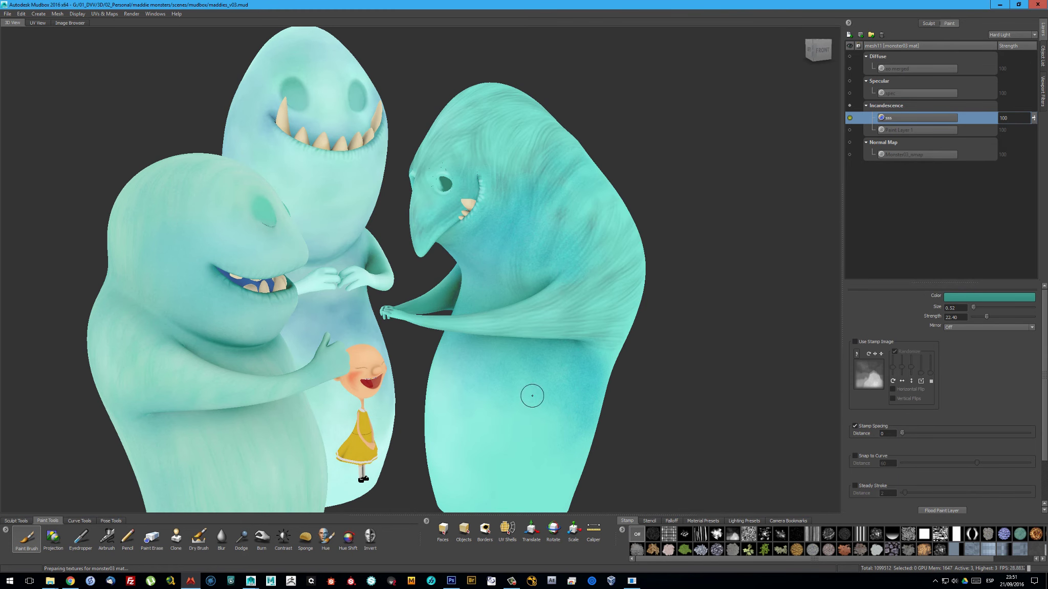
right_click(916, 120)
click(941, 311)
key(Return)
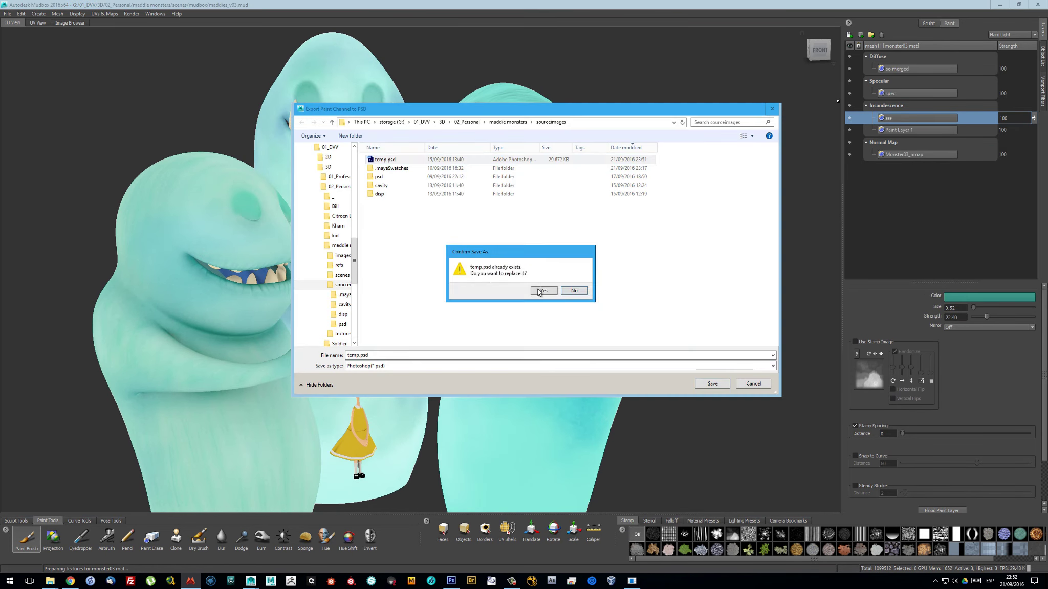
click(538, 292)
Brighten the sss texture's midtones with Levels and soften it with a 4.8-pixel Gaussian Blur
key(ctrl+plus)
key(ctrl+plus)
key(ctrl+l)
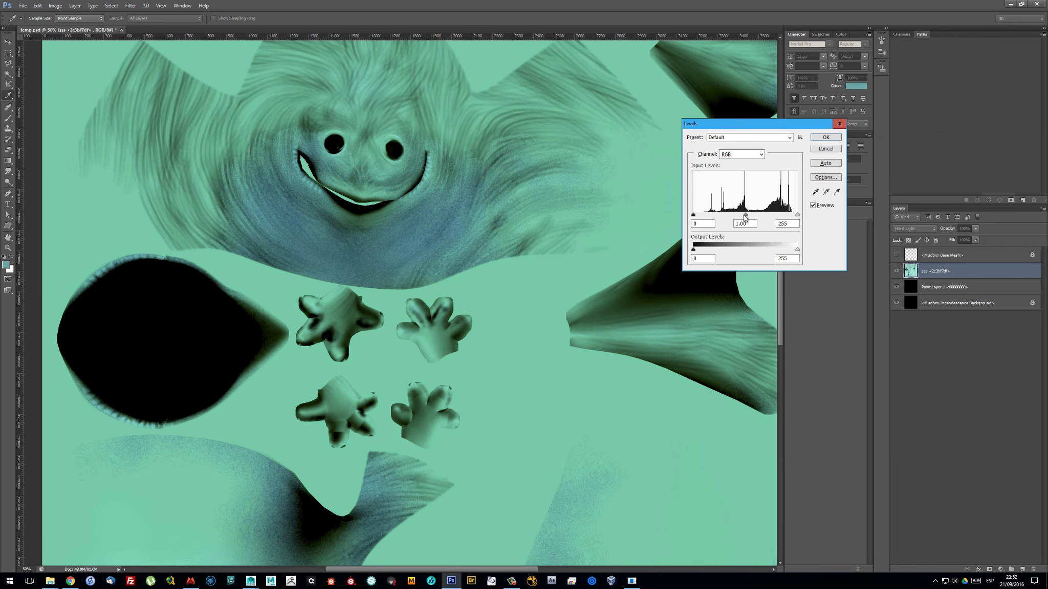
drag(744, 215, 732, 215)
key(Return)
key(r)
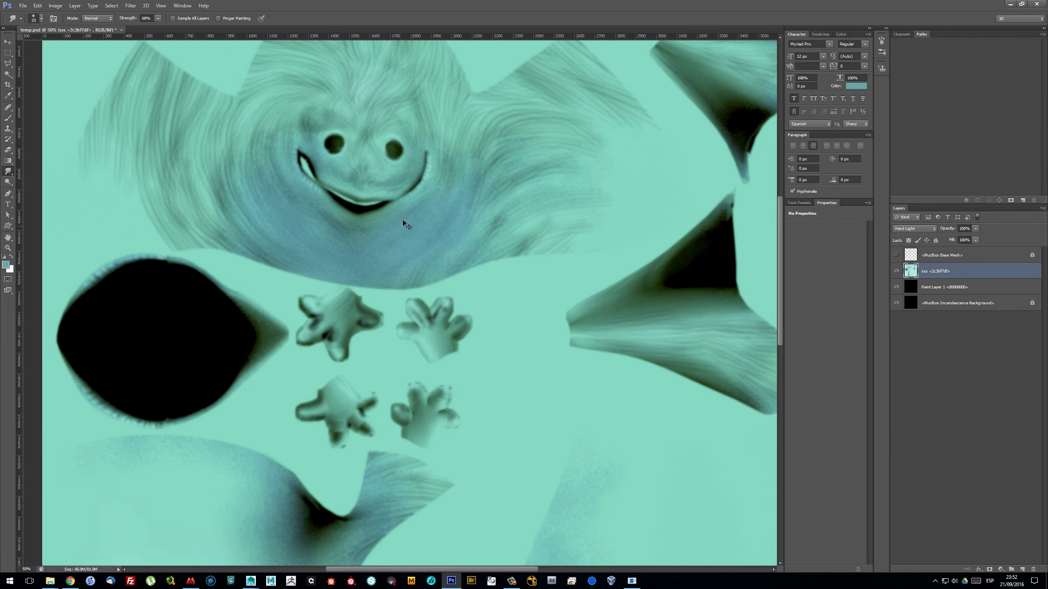
key(ctrl+plus)
click(130, 6)
click(256, 156)
drag(865, 188, 841, 188)
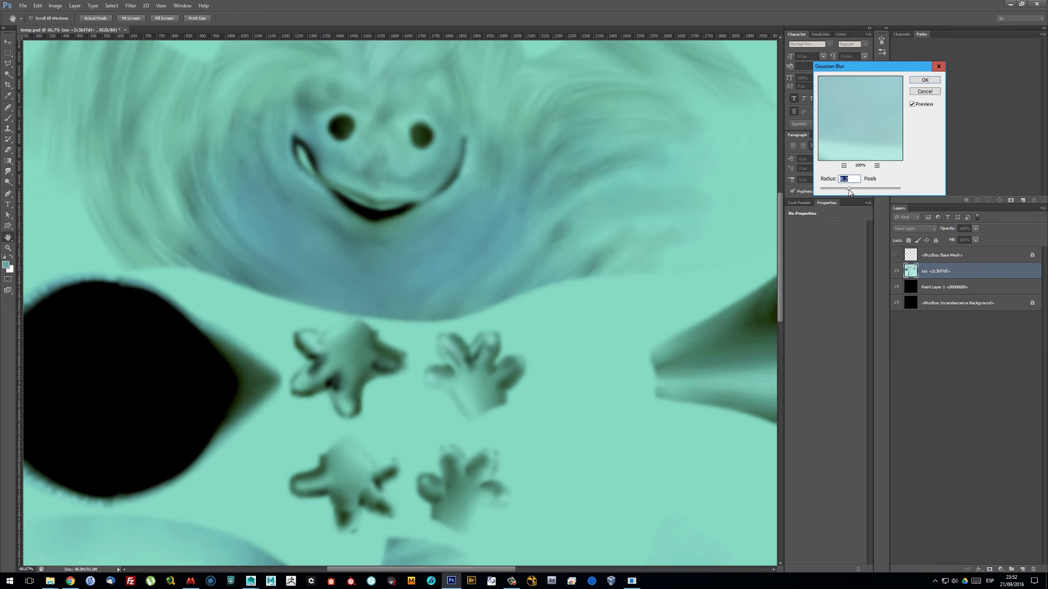
key(Return)
Save and close temp.psd, then reload and inspect it on the tall monster in Mudbox
key(ctrl+s)
key(ctrl+w)
key(alt+Tab)
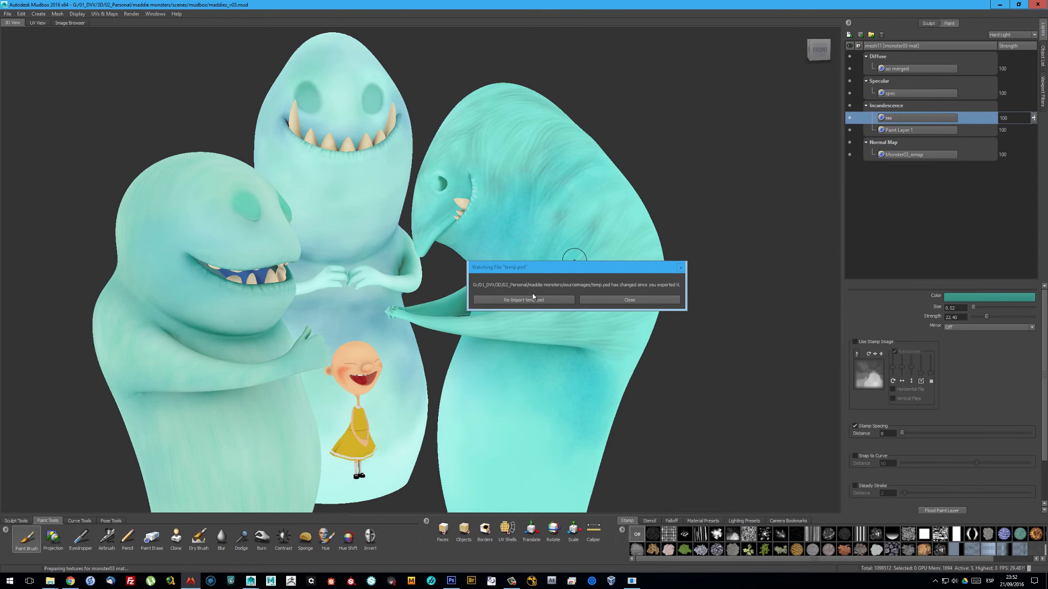
click(536, 300)
alt+right_drag(486, 307, 486, 220)
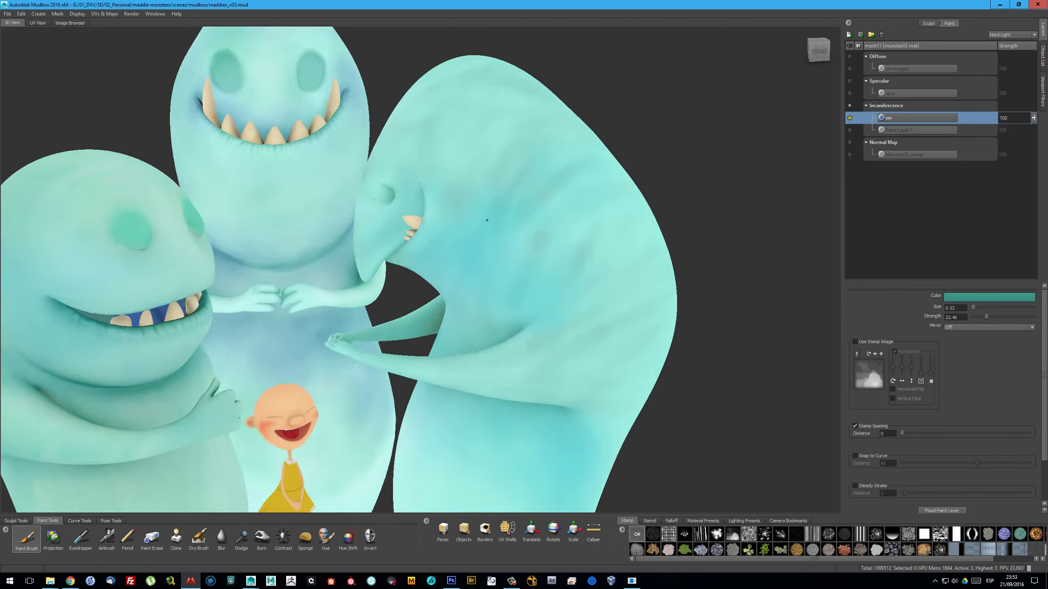
alt+drag(486, 221, 651, 216)
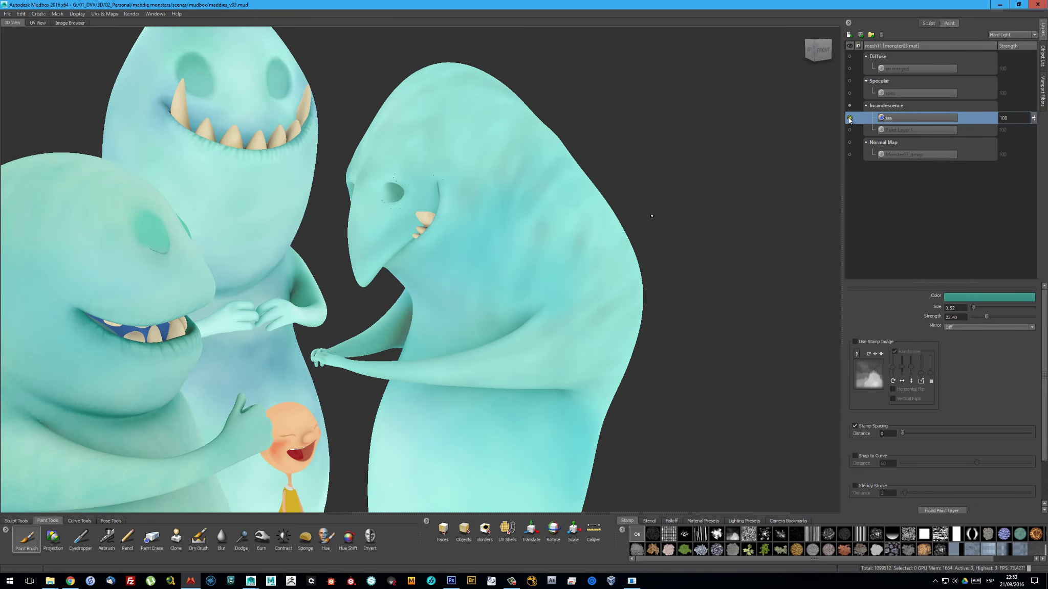
Begin exporting the merged sss channel over Monster03_sss.png
right_click(926, 121)
click(986, 310)
key(Down)
key(Down)
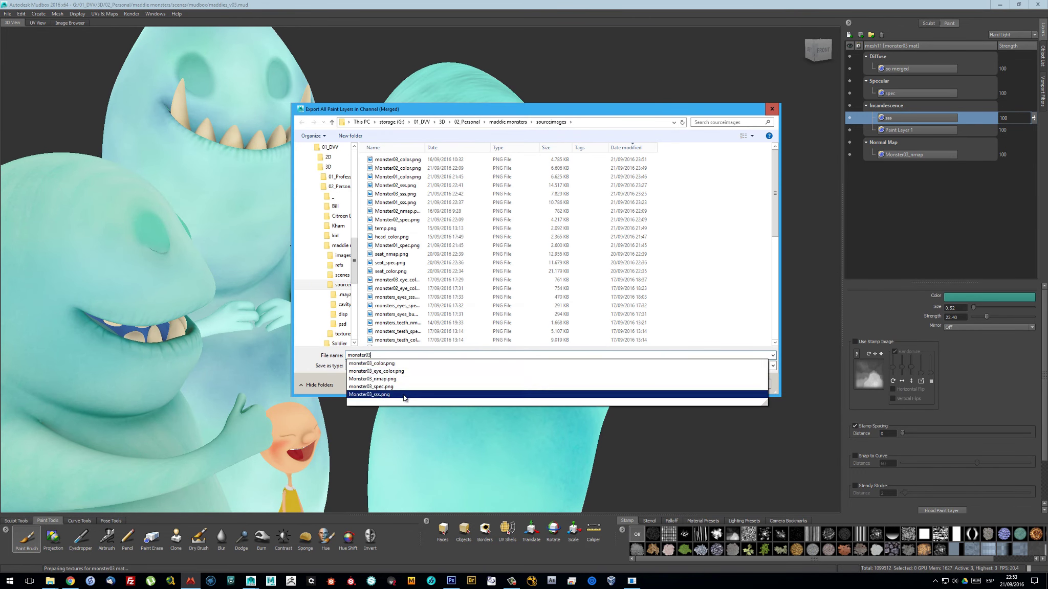
Brighten the second monster's sss texture with Levels in Photoshop and reload it in Mudbox
key(Return)
right_click(903, 121)
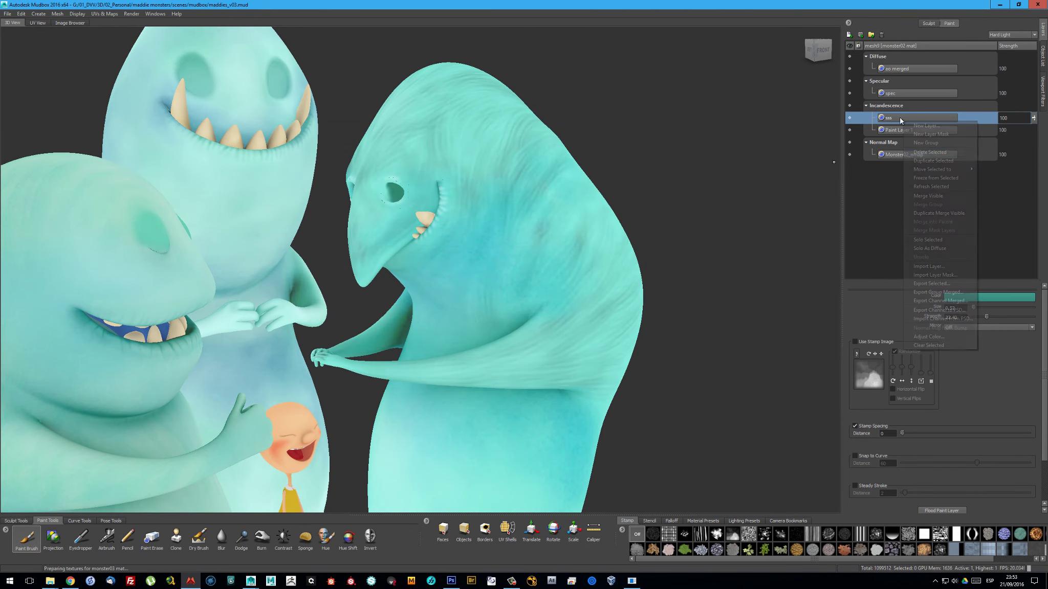
click(946, 309)
key(Return)
click(545, 292)
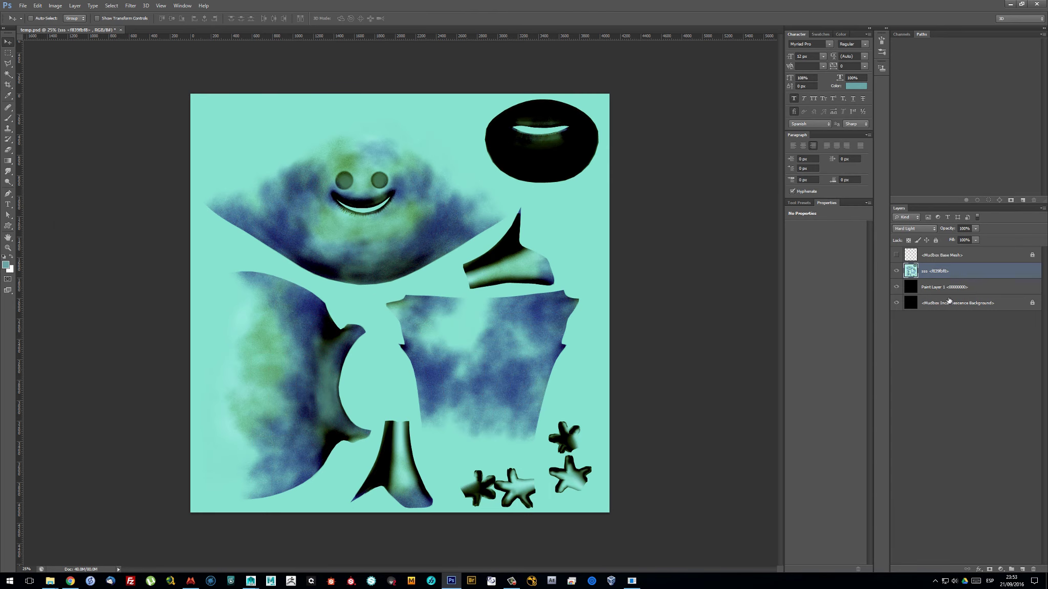
key(ctrl+l)
click(825, 137)
key(ctrl+w)
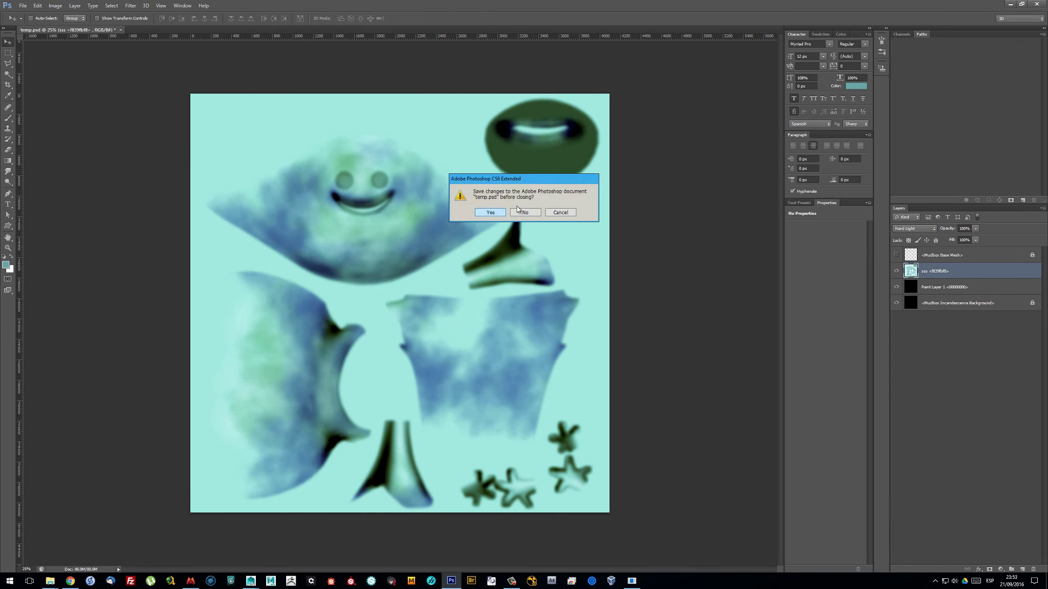
click(558, 214)
click(1009, 4)
click(533, 299)
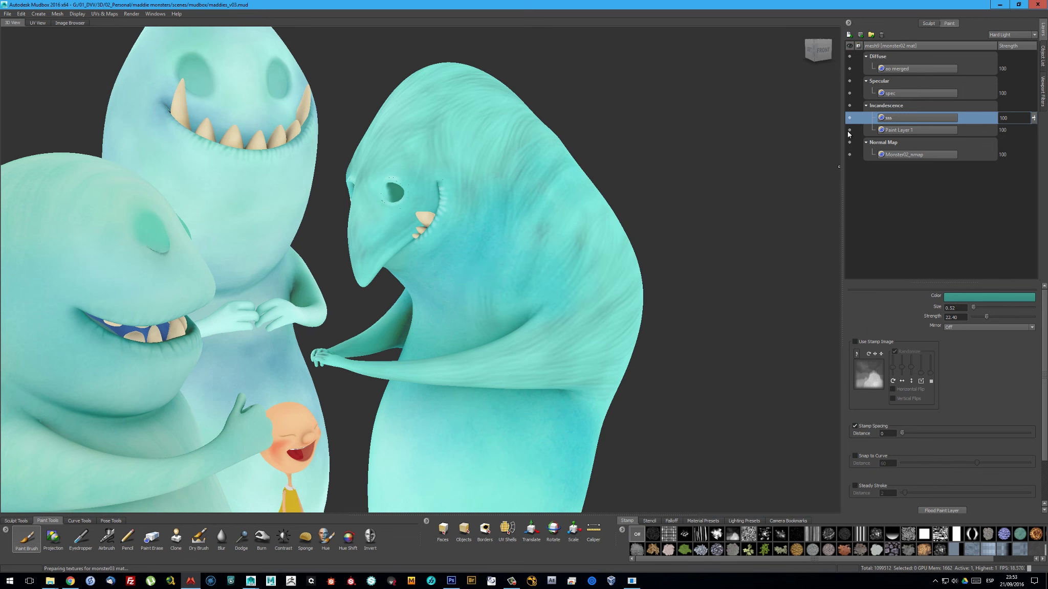
Export the merged sss channel as the image Monster02_sss
right_click(896, 121)
click(926, 311)
key(Escape)
right_click(931, 119)
click(967, 311)
text(Monster02_sss.png)
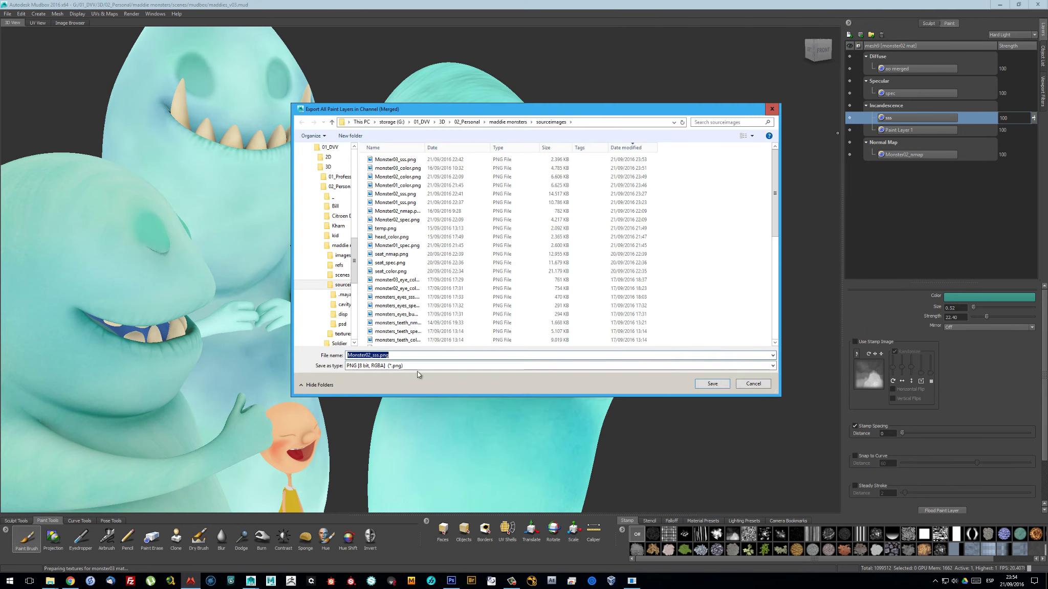
key(Return)
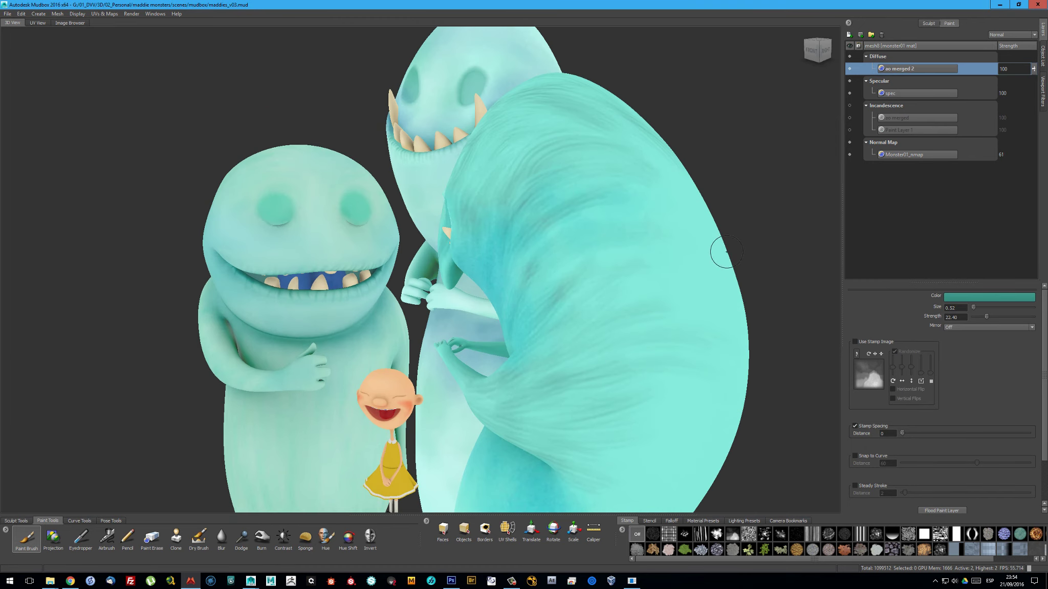
Brighten the first monster's texture shadows and midtones with Levels, then save it
right_click(892, 117)
click(946, 310)
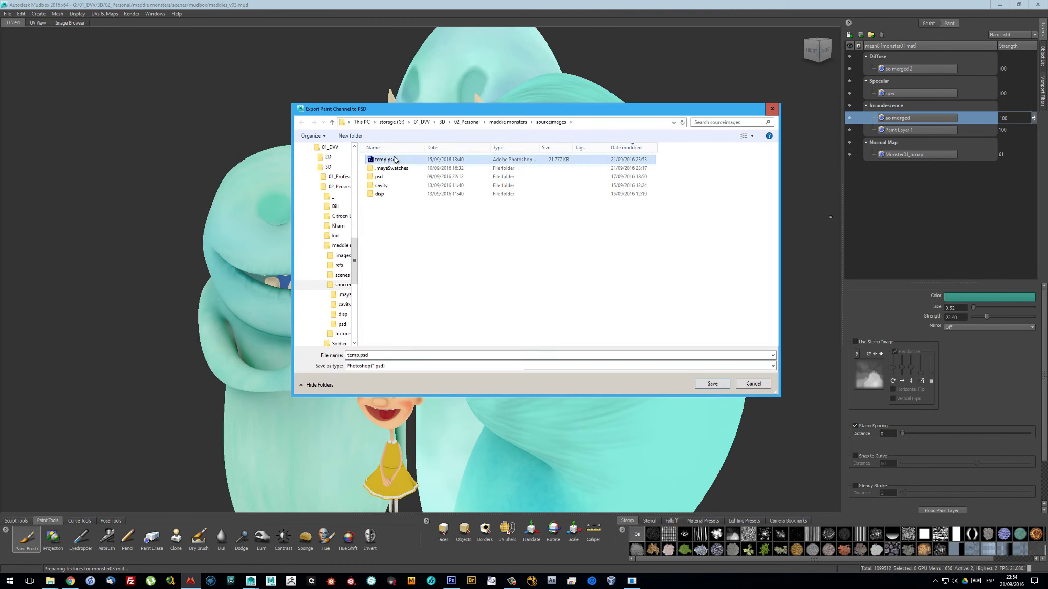
key(Return)
key(ctrl+l)
mouse_move(748, 214)
mouse_down()
mouse_move(702, 218)
mouse_move(717, 214)
mouse_up()
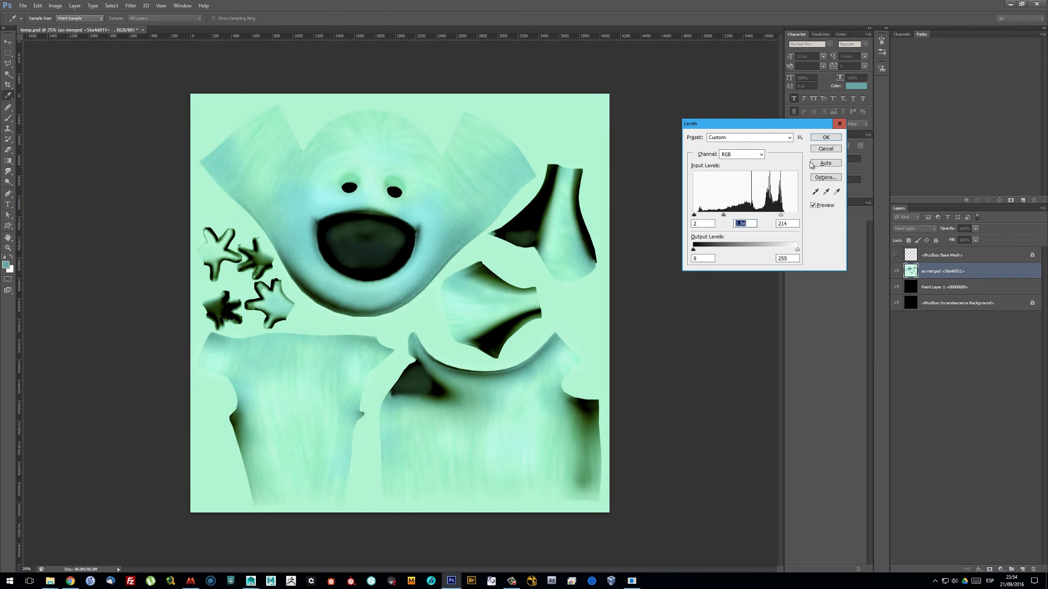
key(Return)
key(ctrl+s)
key(alt+Tab)
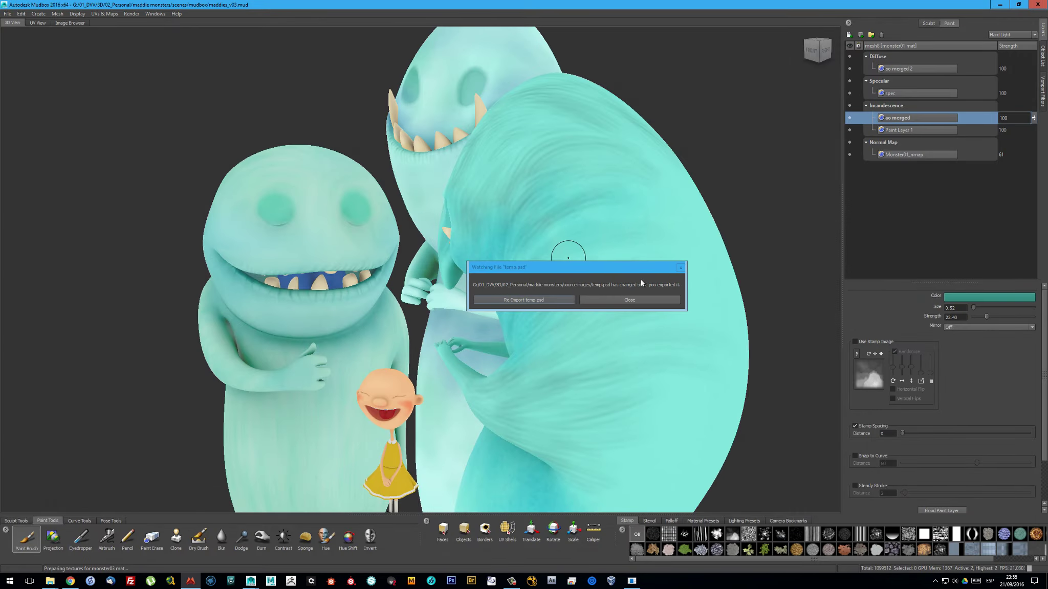
Export the merged channel as Monster01_sss, replacing the existing file
right_click(936, 123)
click(969, 305)
text(monster01)
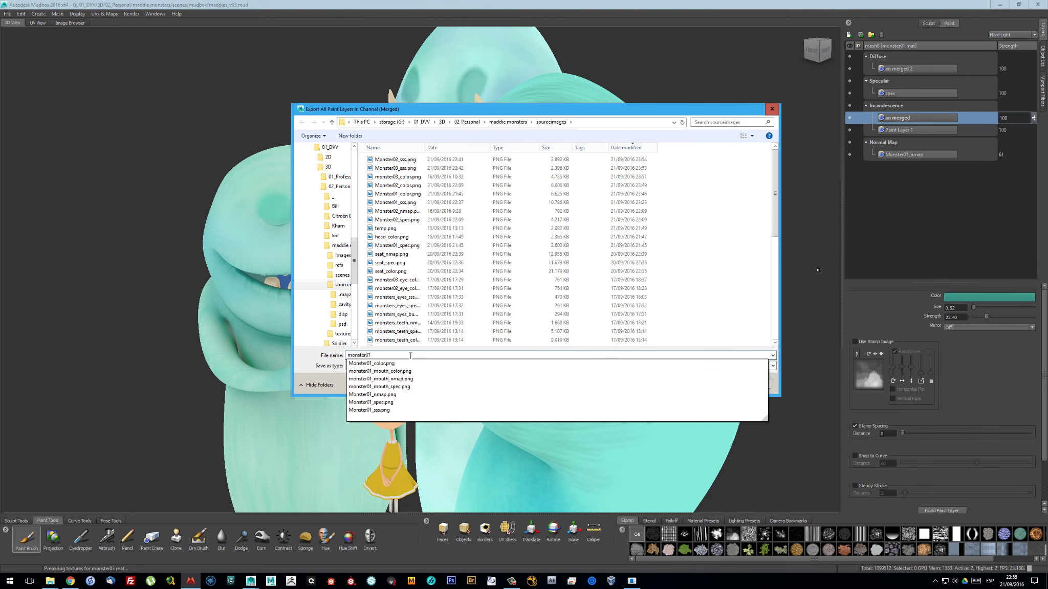
click(397, 402)
key(Return)
click(540, 288)
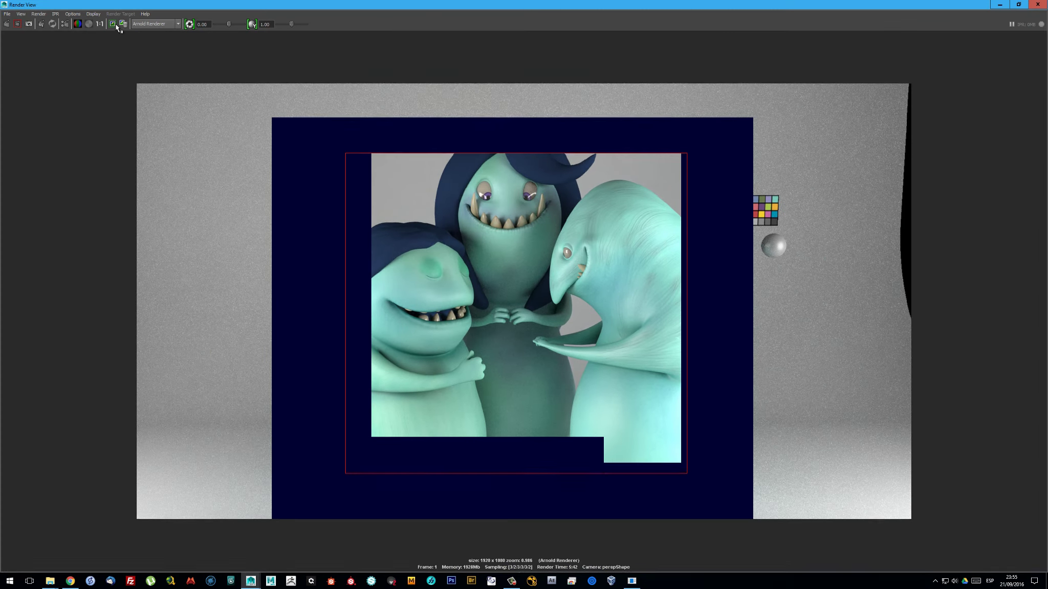
Re-render the preview and add an edge loop across the monster's hand
click(42, 24)
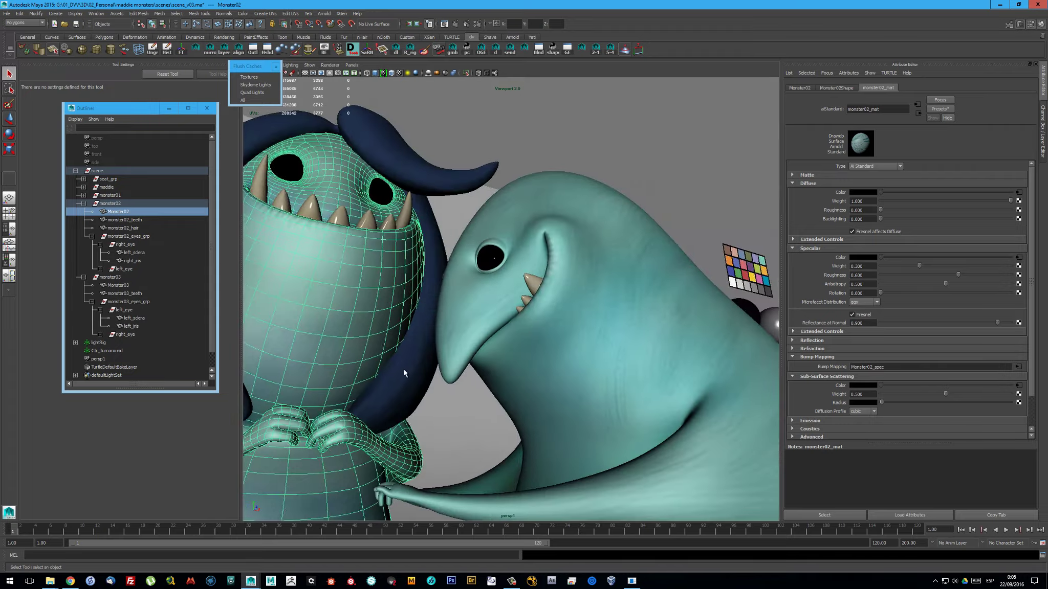
mouse_move(404, 373)
alt+mouse_down()
mouse_move(538, 392)
mouse_move(486, 358)
alt+mouse_up()
click(486, 358)
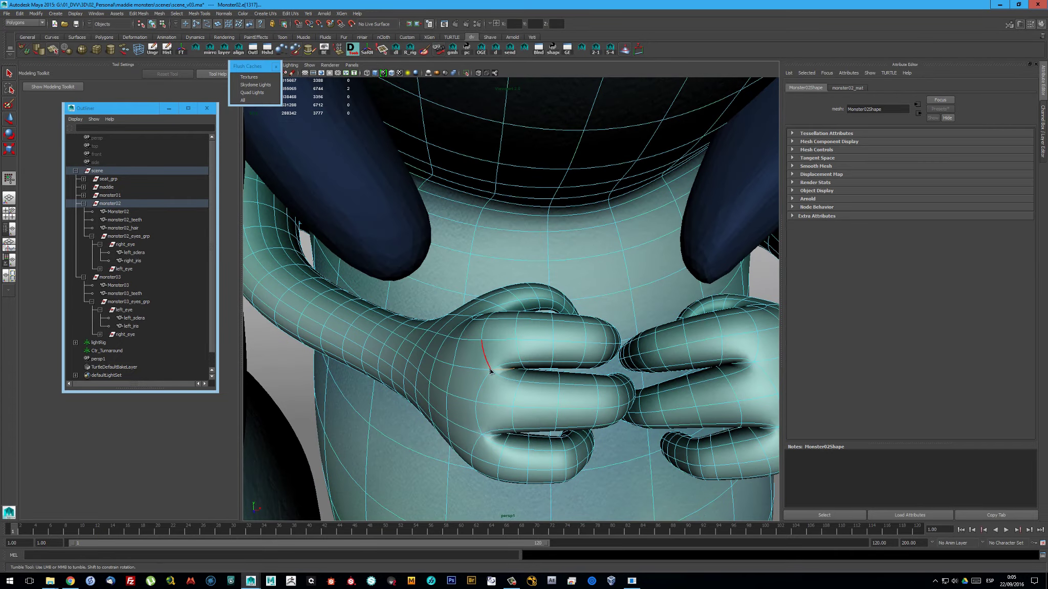
scroll(476, 238, up, 3)
click(462, 261)
alt+drag(462, 260, 588, 307)
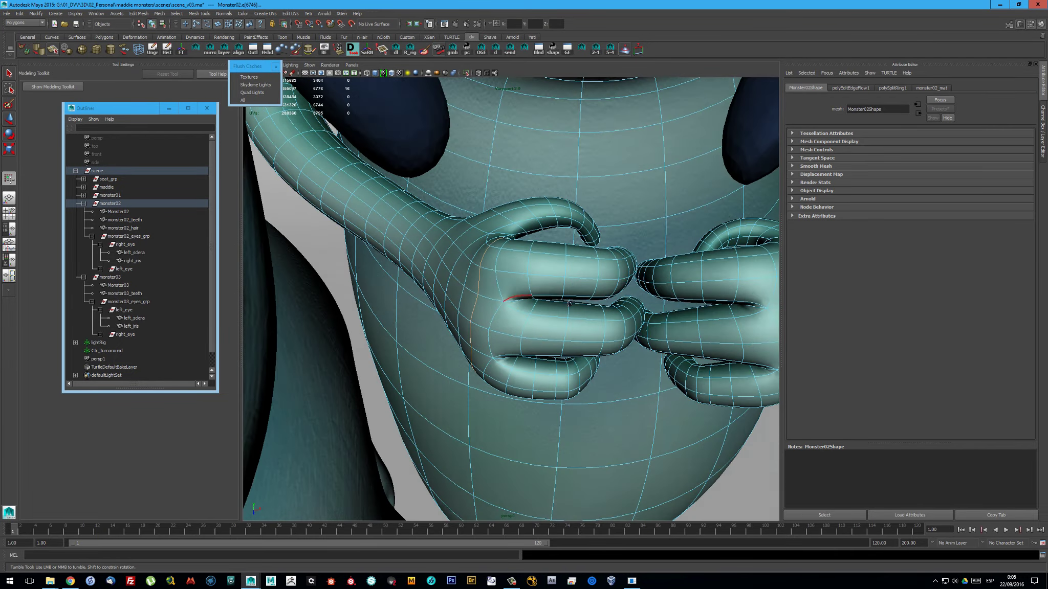
alt+middle_drag(589, 307, 633, 324)
Orbit and zoom around the monsters' joined hands to inspect them
key(F8)
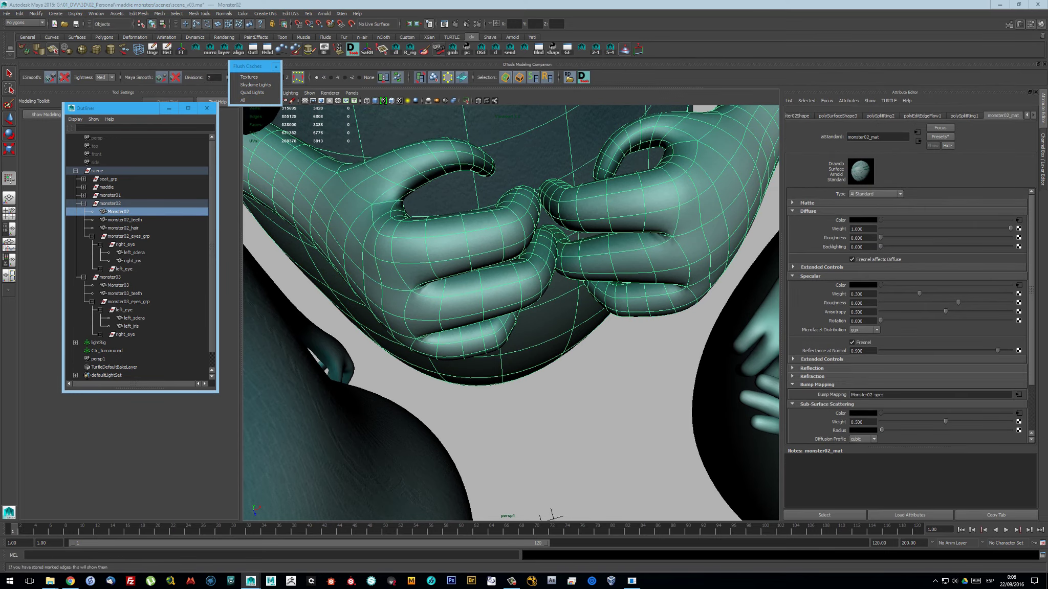
scroll(442, 292, down, 3)
alt+drag(460, 307, 442, 292)
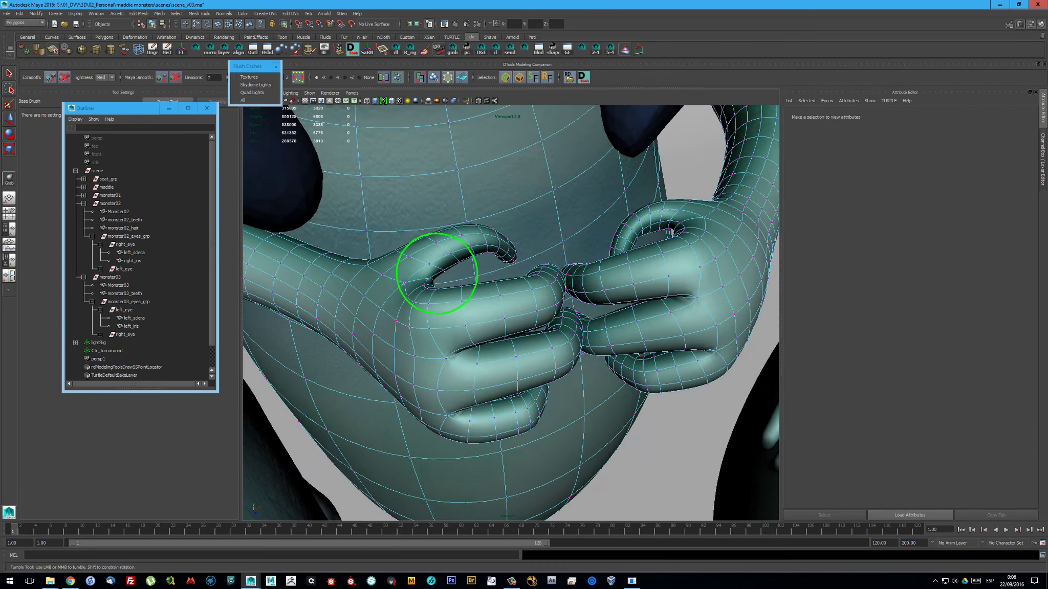
scroll(442, 293, up, 3)
scroll(442, 293, down, 2)
scroll(409, 351, up, 3)
mouse_move(438, 355)
alt+mouse_down()
mouse_move(444, 402)
mouse_move(476, 407)
mouse_move(587, 358)
mouse_move(594, 428)
mouse_move(386, 295)
mouse_move(480, 269)
mouse_move(398, 262)
mouse_move(450, 245)
alt+mouse_up()
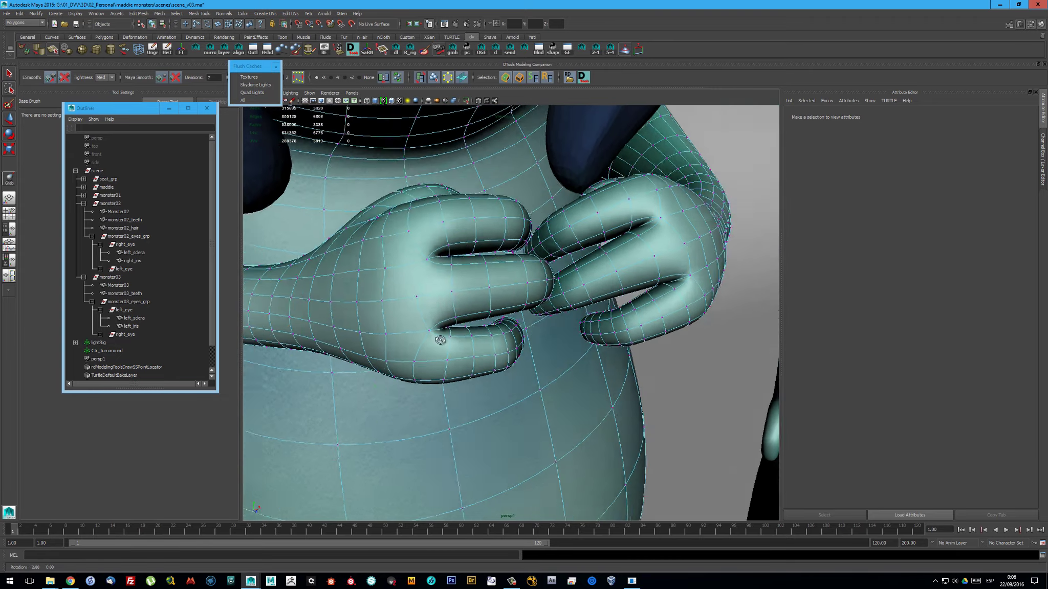
scroll(475, 210, up, 3)
mouse_move(491, 214)
alt+mouse_down()
mouse_move(476, 256)
mouse_move(491, 269)
alt+mouse_up()
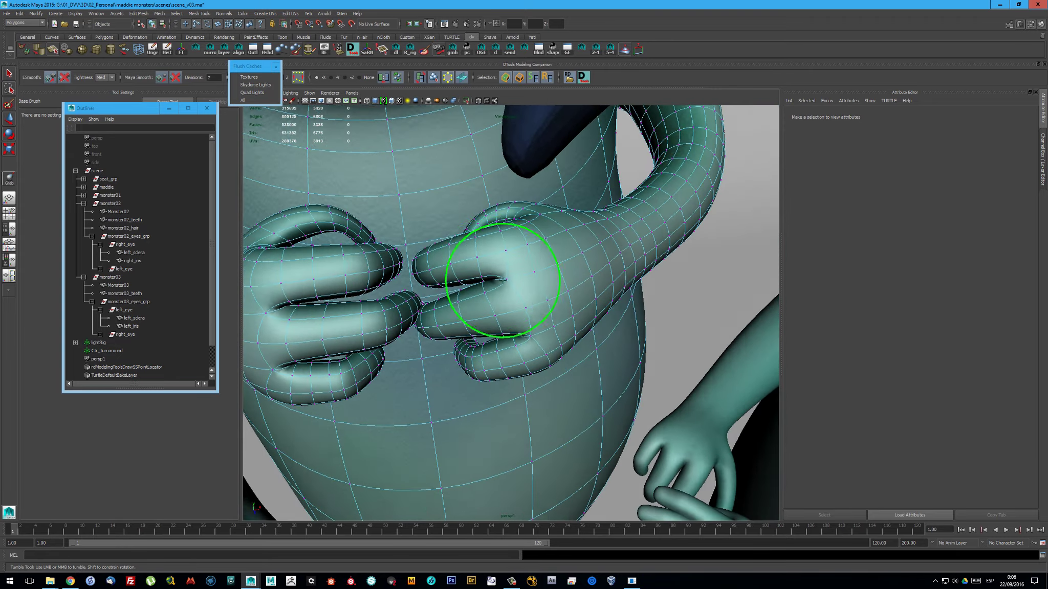
scroll(502, 313, up, 3)
scroll(505, 261, down, 3)
scroll(496, 234, down, 3)
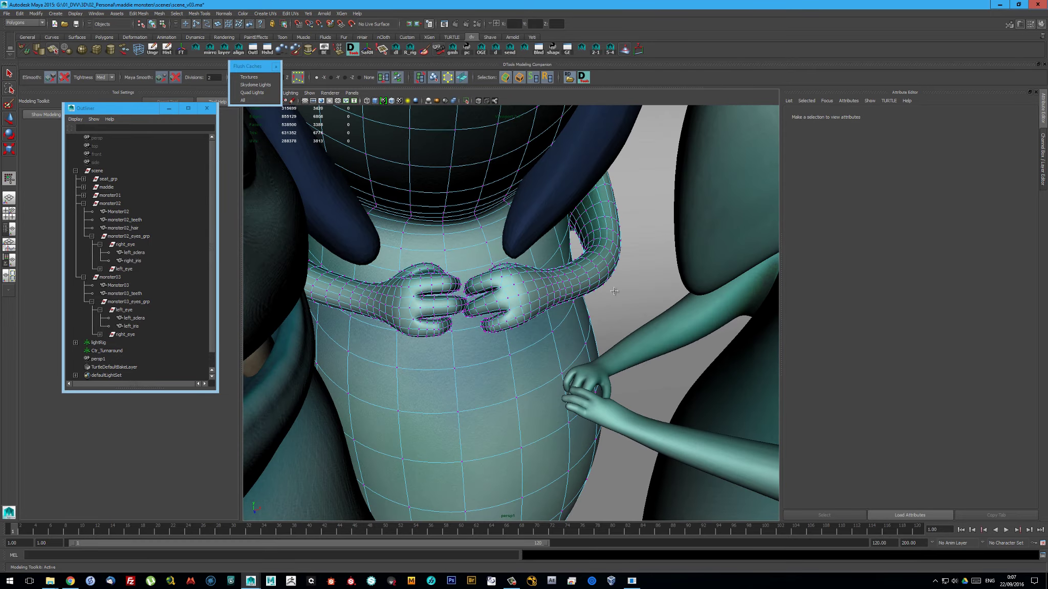
scroll(512, 245, down, 3)
Inspect the bump node and bump depth of the middle, left and right monsters
key(q)
click(539, 251)
alt+drag(539, 251, 573, 240)
click(1017, 386)
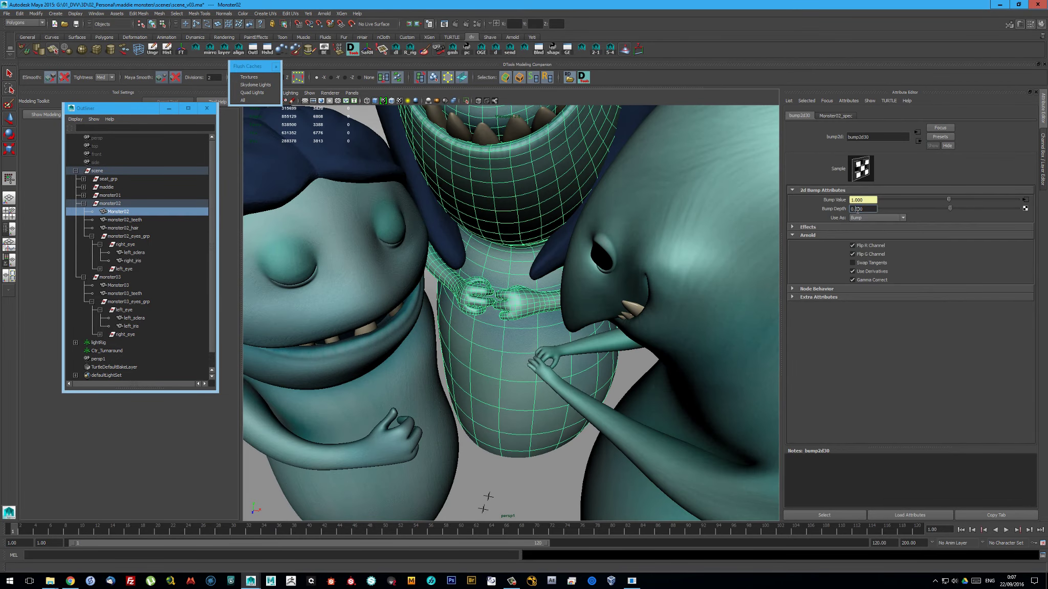
click(1018, 386)
click(872, 209)
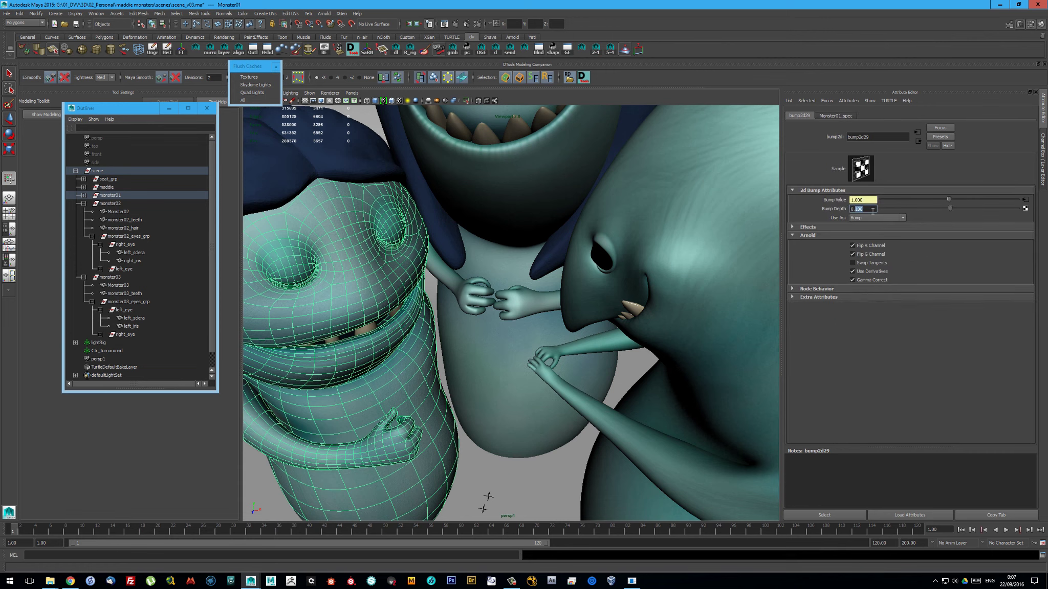
scroll(512, 323, down, 5)
click(511, 358)
click(665, 307)
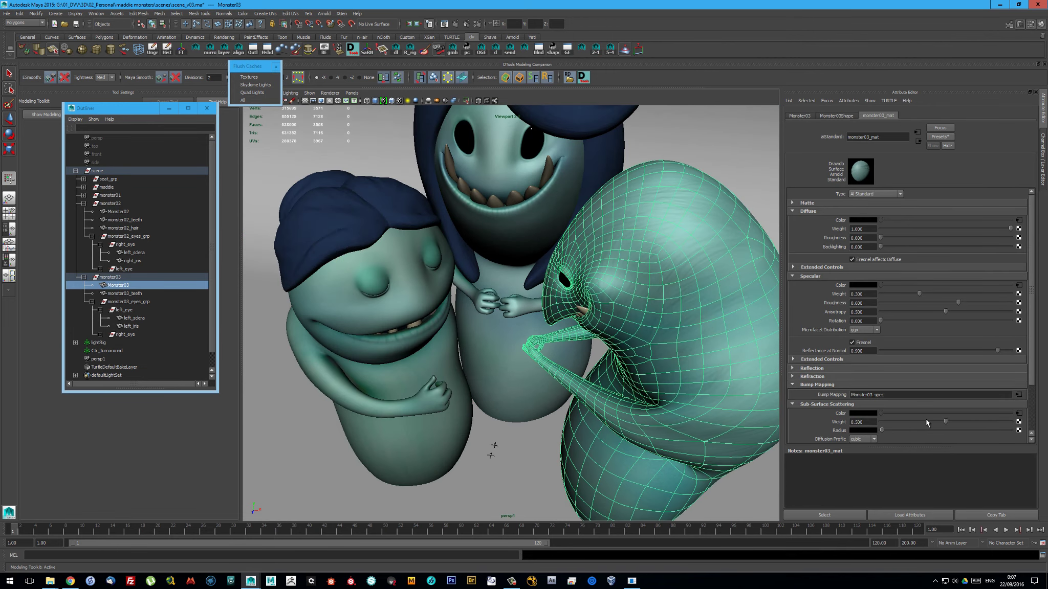
Save the scene and review the Arnold sampling values, Camera AA 4 and SSS 4
key(ctrl+s)
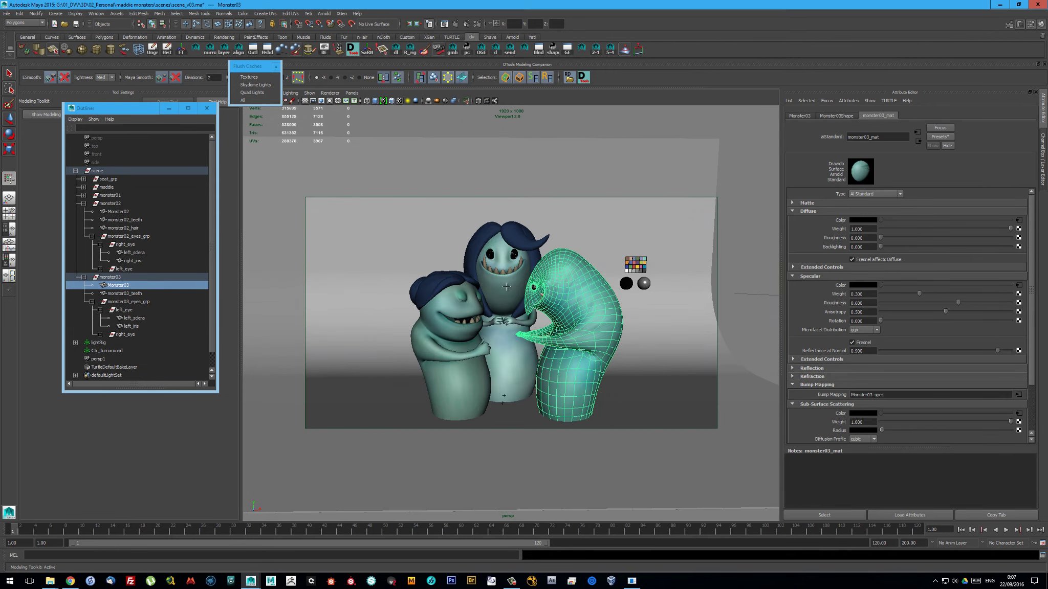
key(F8)
click(429, 23)
click(172, 332)
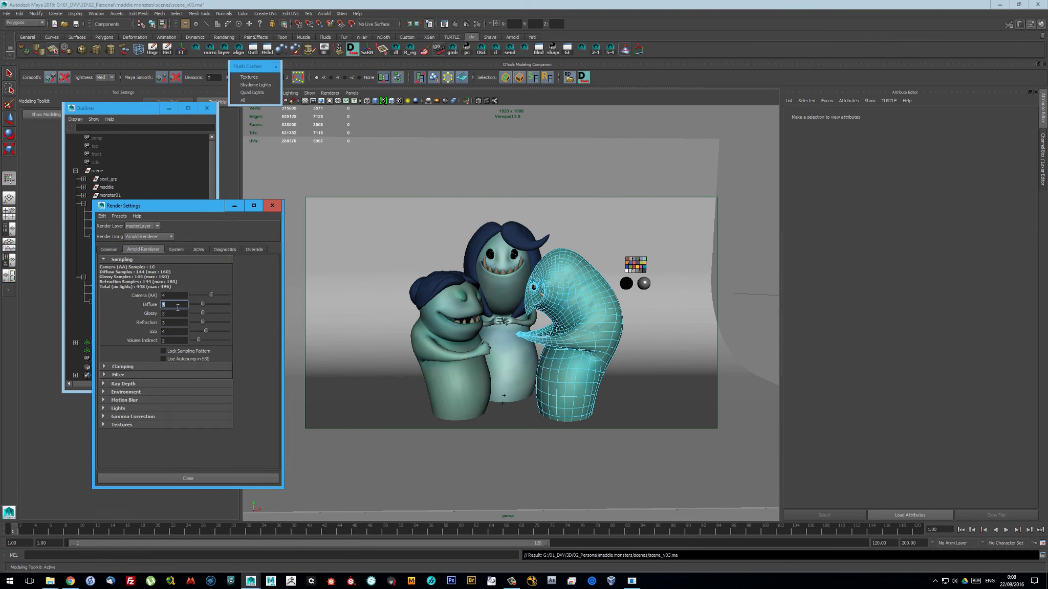
Render with Arnold in Render View and review the monster01–03_mat SSS sections
click(188, 478)
click(444, 24)
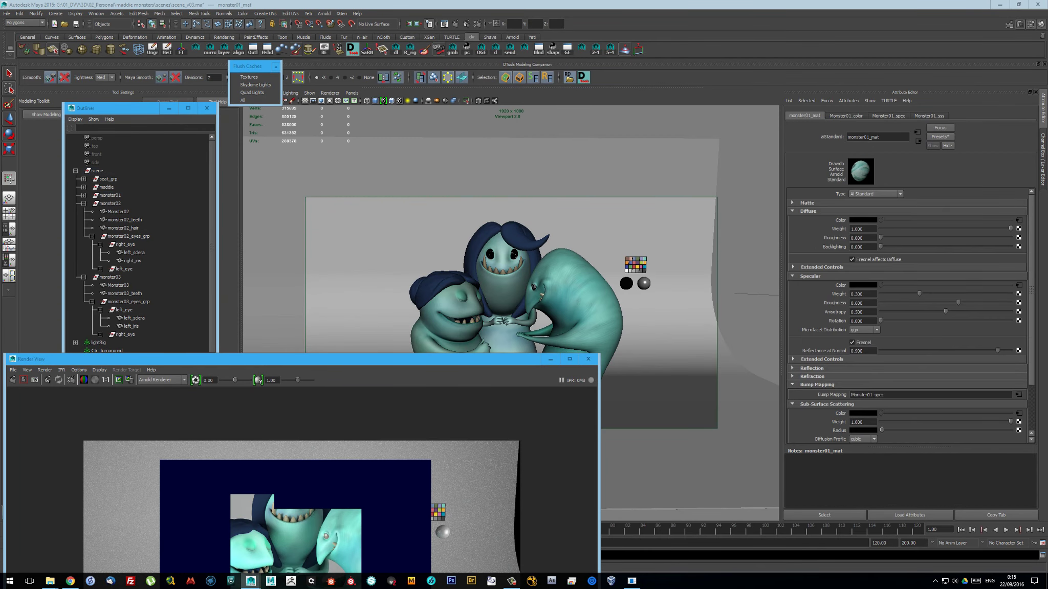
click(1018, 413)
click(919, 141)
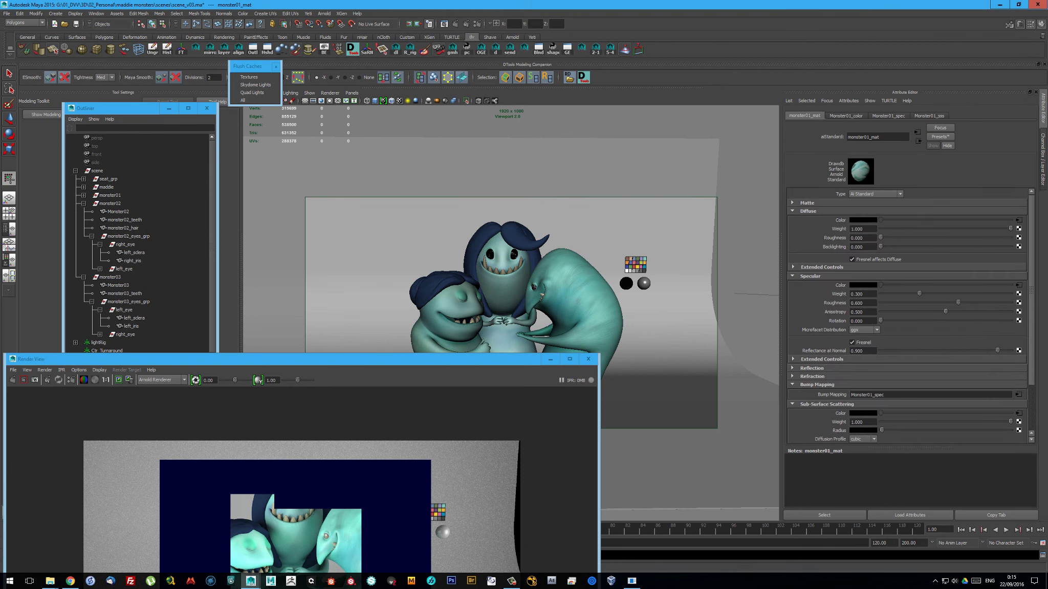
click(533, 307)
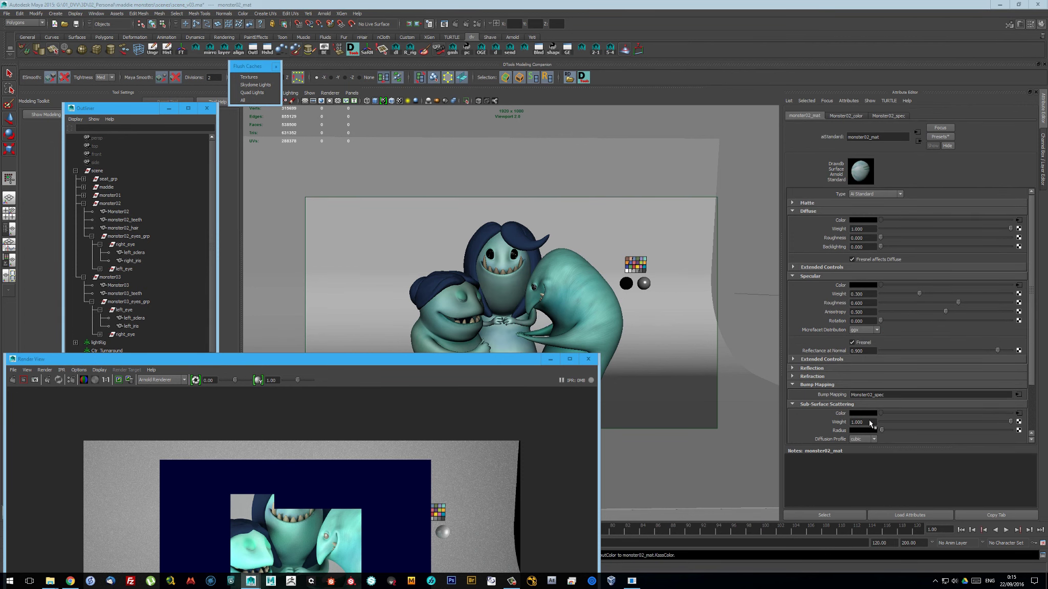
click(573, 307)
key(ctrl+s)
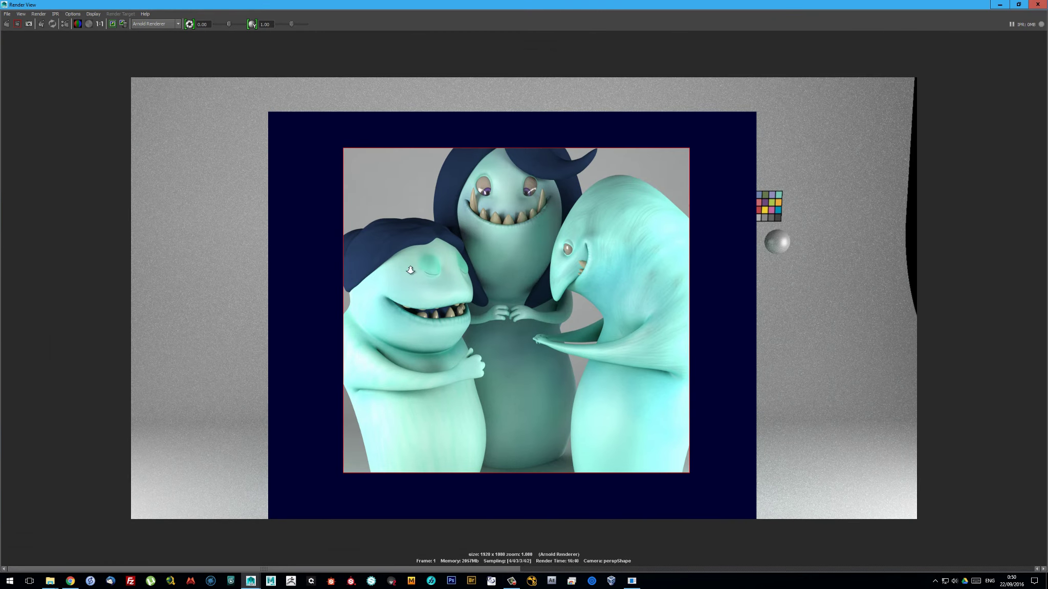
alt+right_drag(411, 270, 428, 320)
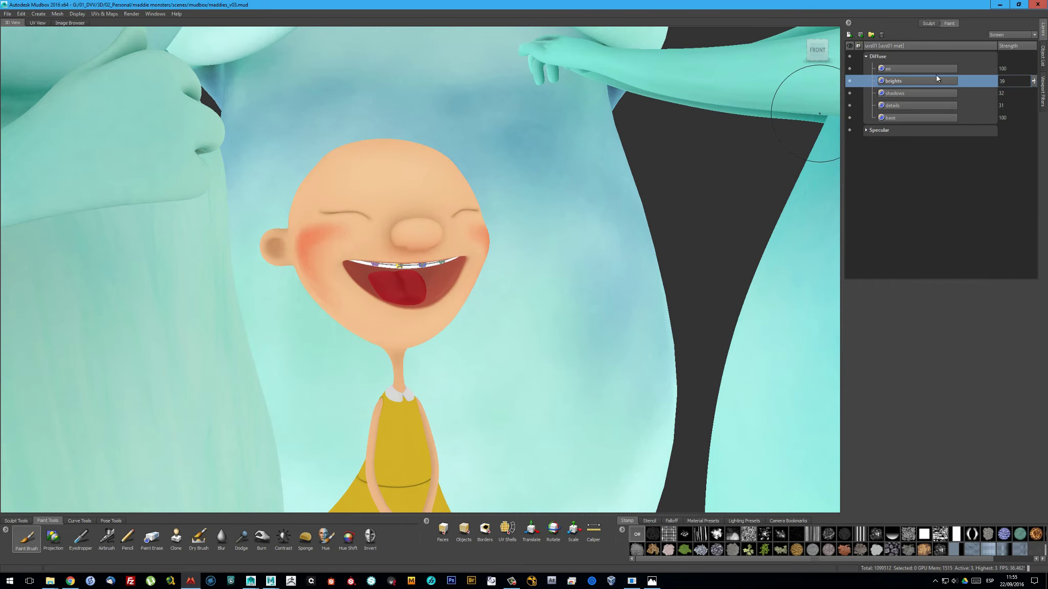
Lighten the girl's red mouth texture with Hue/Saturation Lightness +16 and reload it
right_click(914, 72)
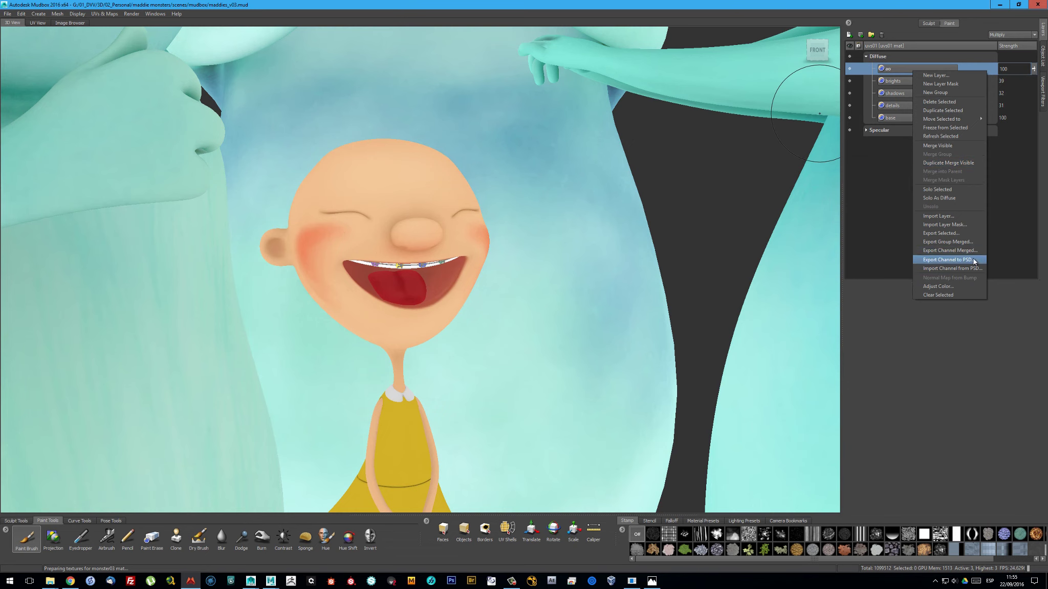
click(946, 259)
key(Return)
click(537, 289)
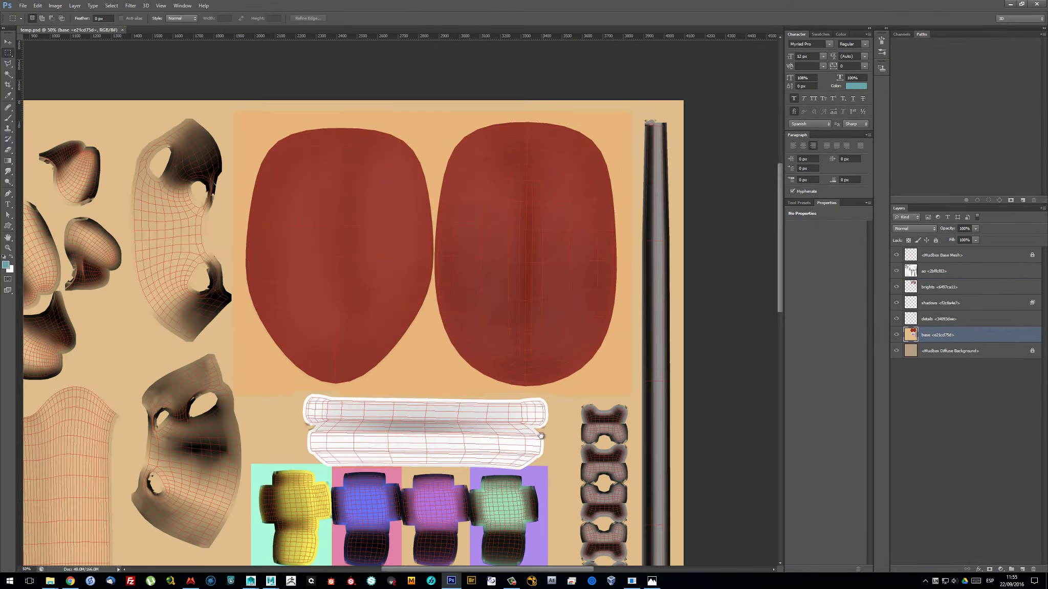
key(ctrl+u)
drag(753, 225, 756, 228)
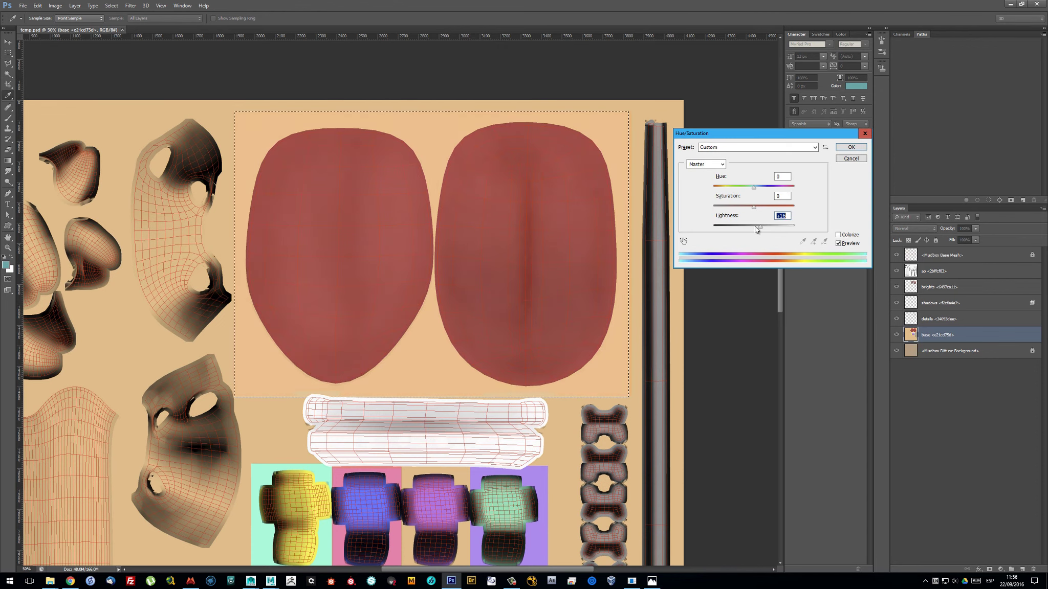
key(Return)
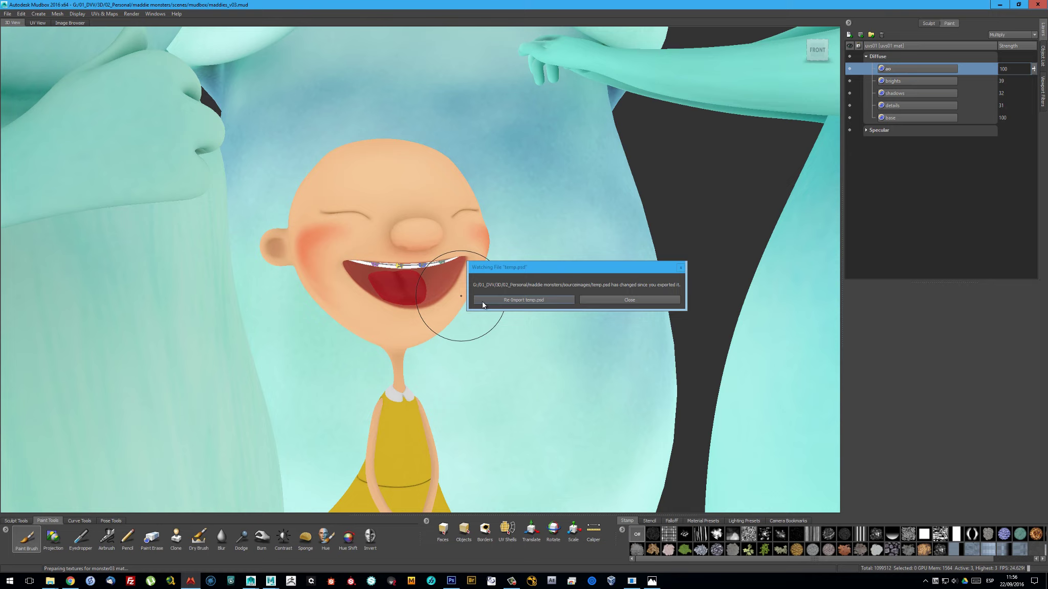
click(482, 302)
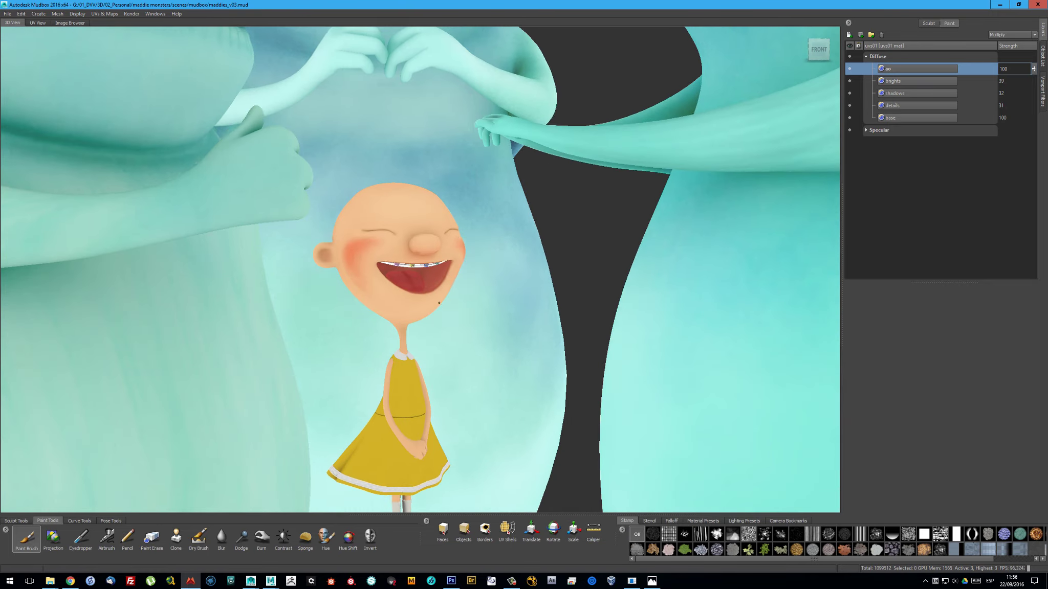
Export all of the girl's paint layers as a merged texture
right_click(916, 72)
click(952, 113)
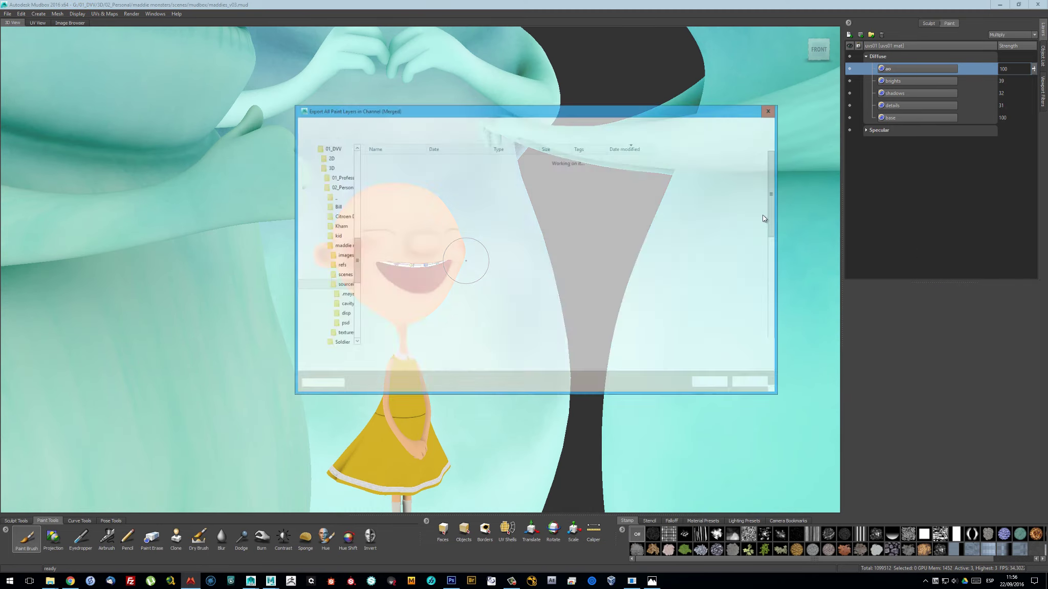
click(698, 384)
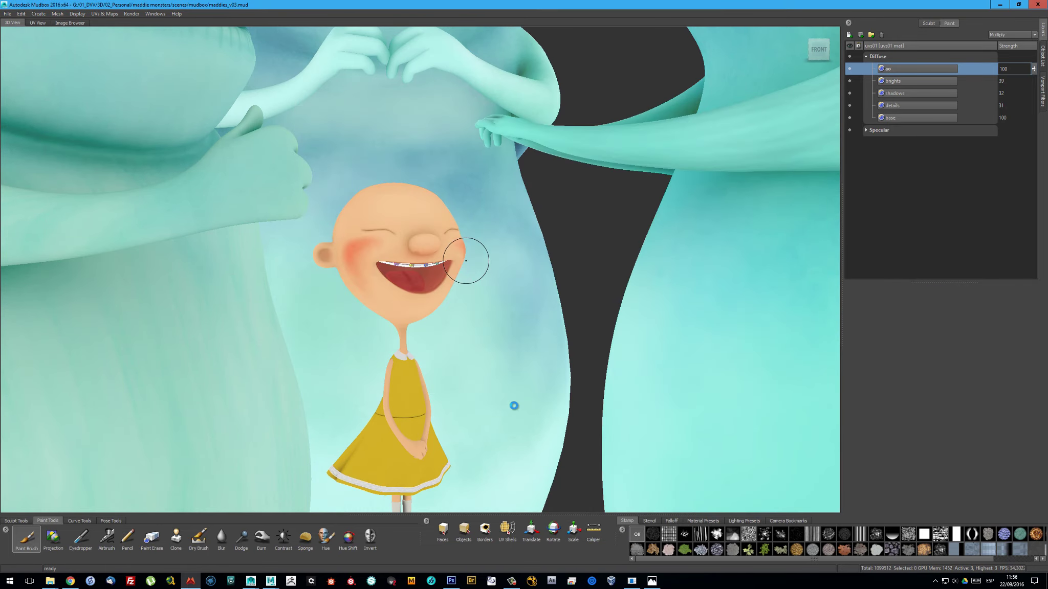
click(252, 580)
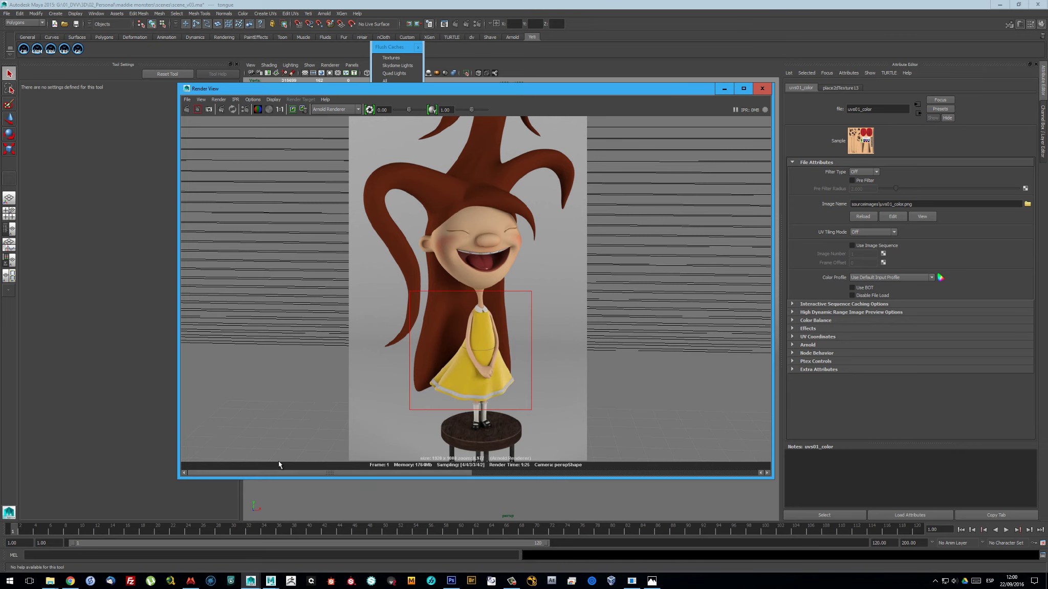
Select the girl's head, check its SSS texture, and render a face region for comparison
drag(654, 88, 361, 106)
click(511, 378)
mouse_move(294, 114)
mouse_down()
mouse_move(403, 134)
mouse_move(282, 172)
mouse_up()
click(503, 289)
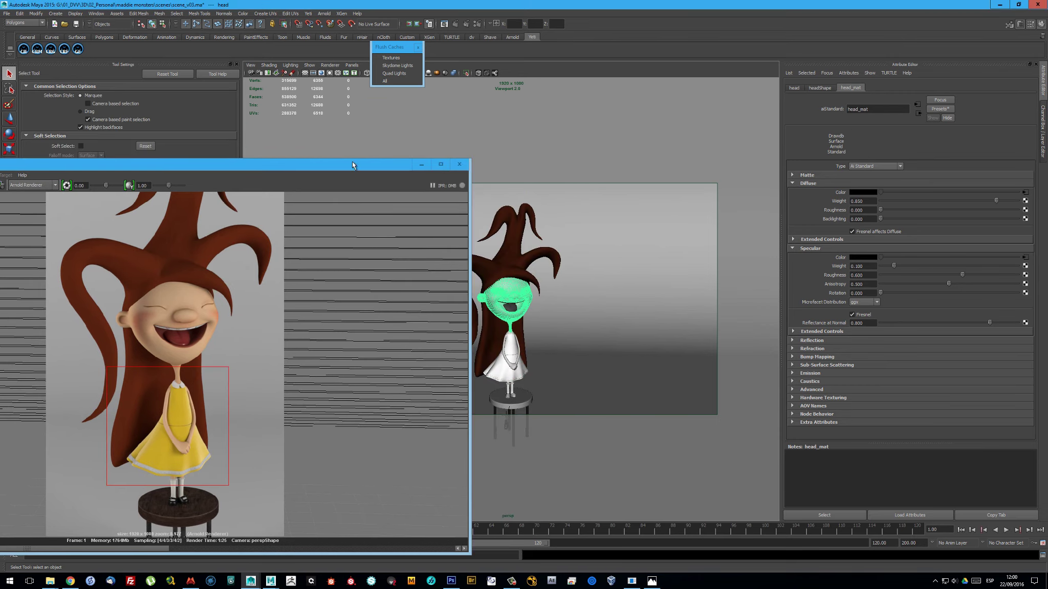
drag(358, 169, 572, 92)
click(863, 374)
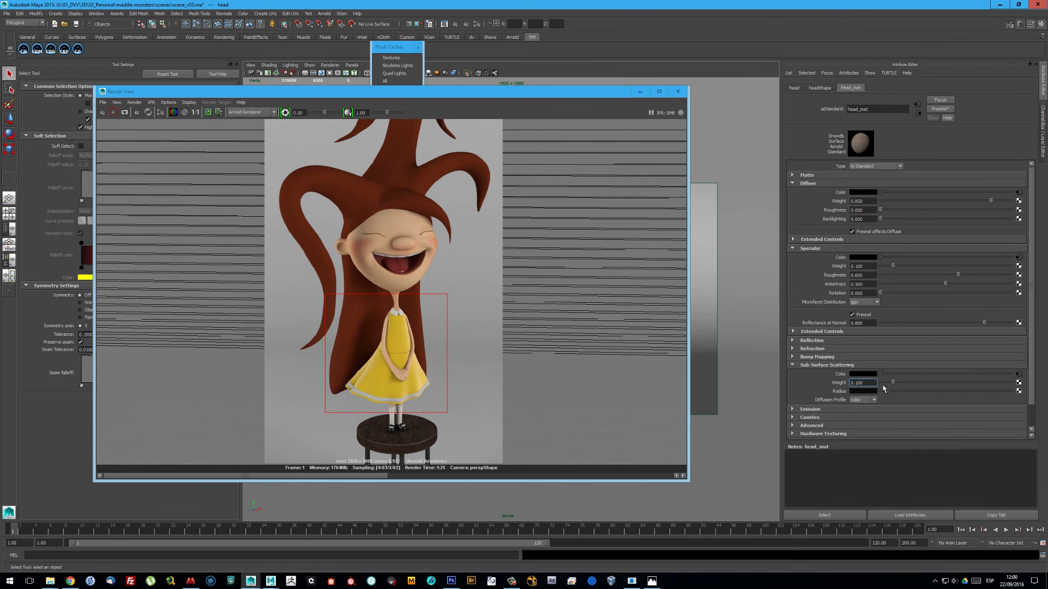
click(1018, 376)
drag(310, 199, 481, 291)
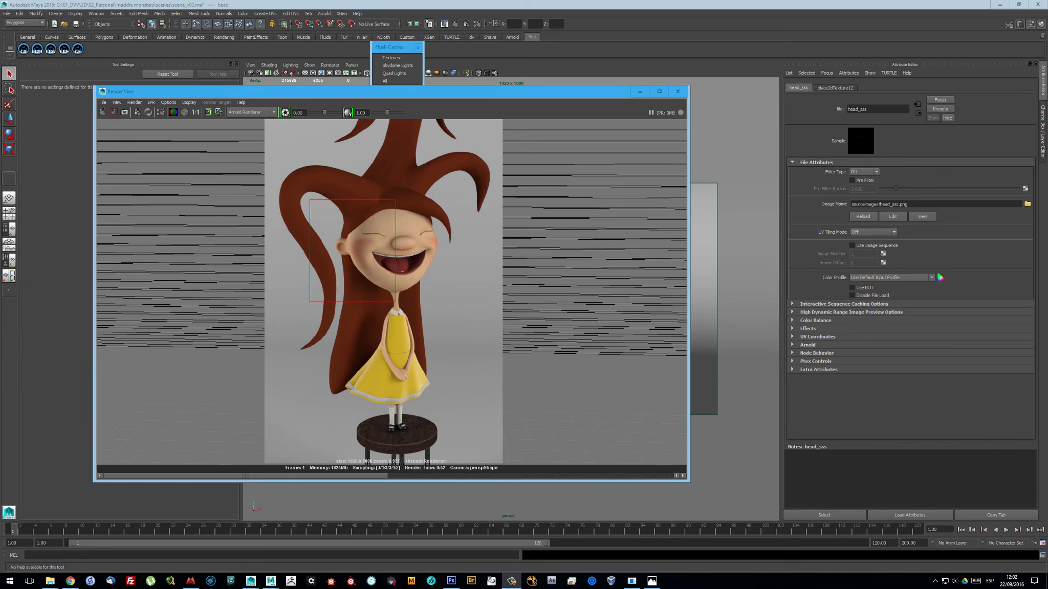
click(375, 474)
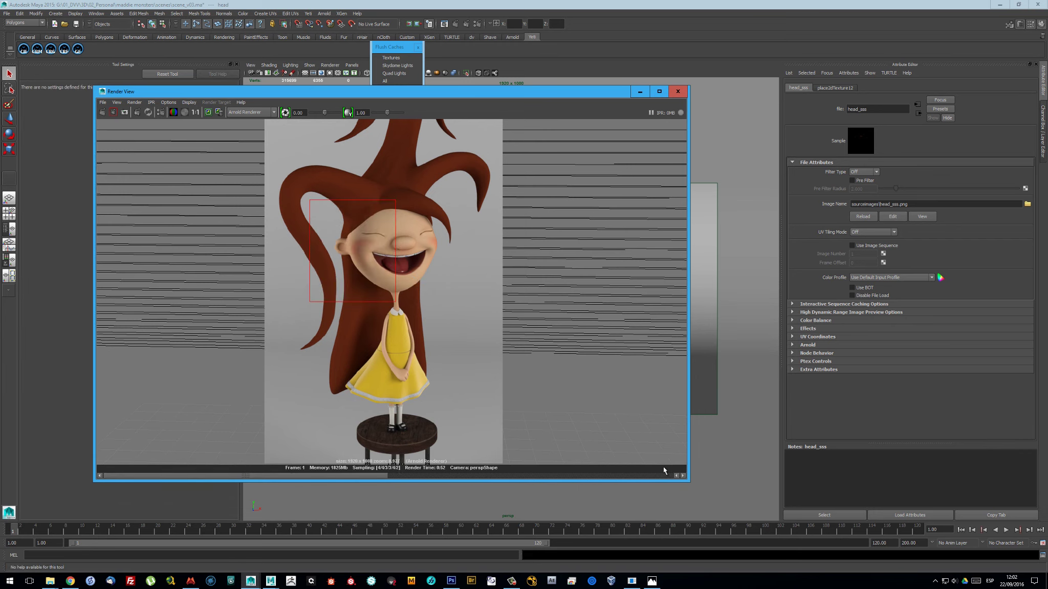
Set head_mat subsurface weight to 1.000 and mark a larger render region over the girl
click(862, 374)
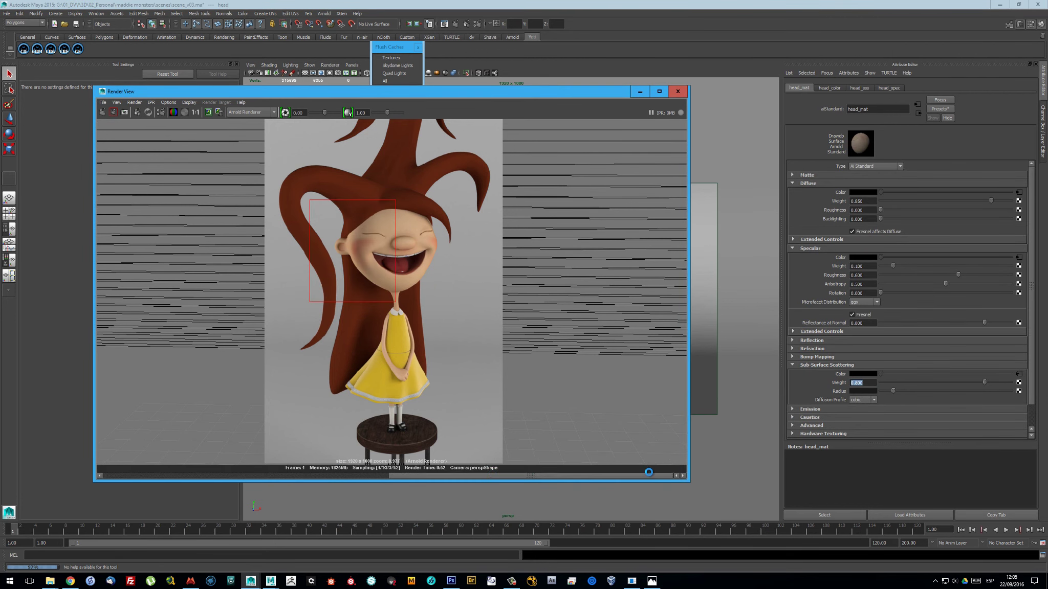
click(985, 382)
text(1.000)
key(Return)
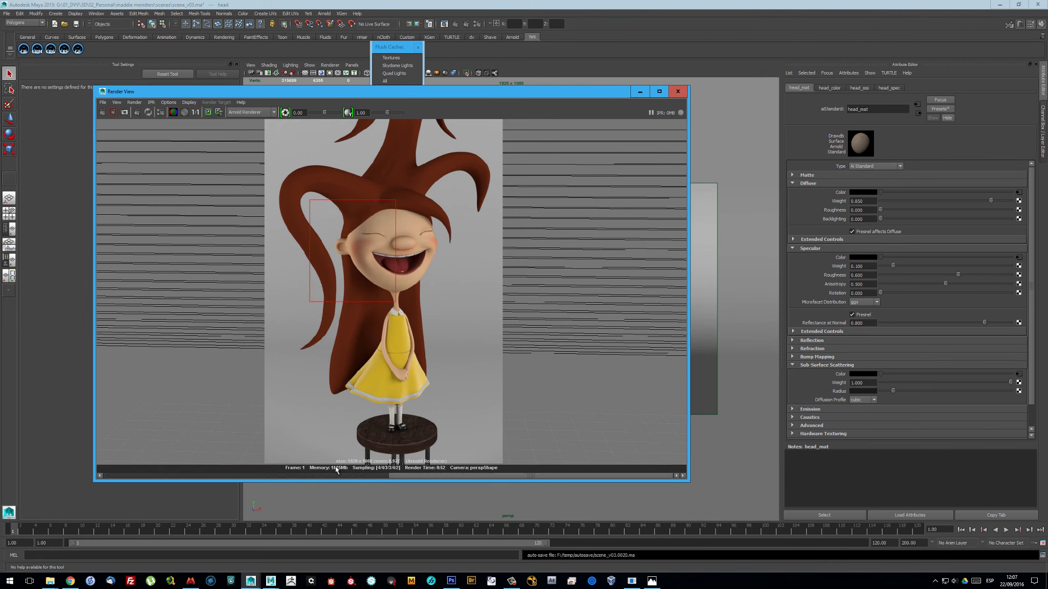
drag(312, 192, 471, 459)
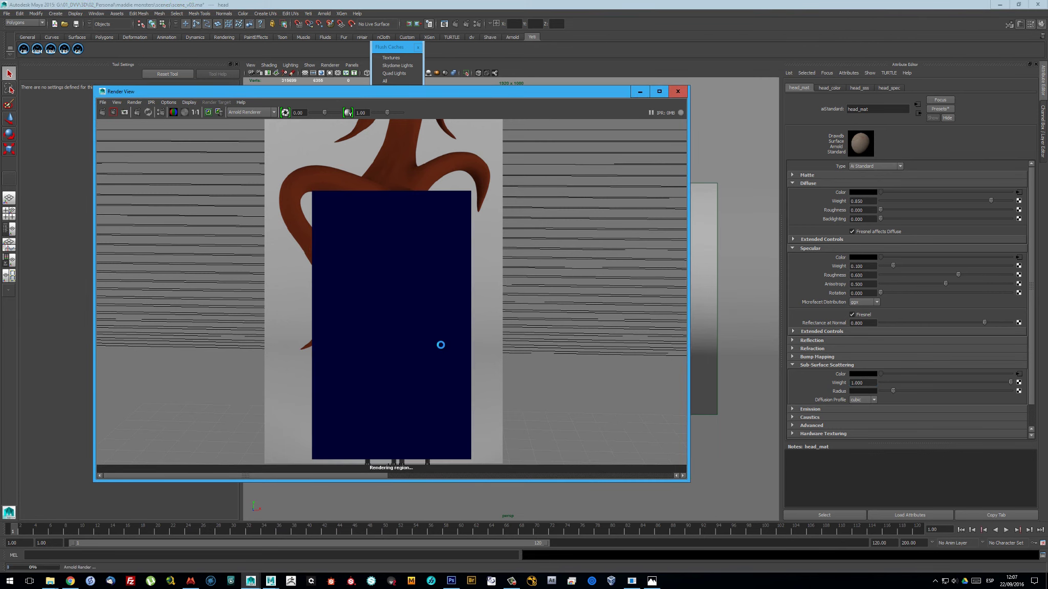